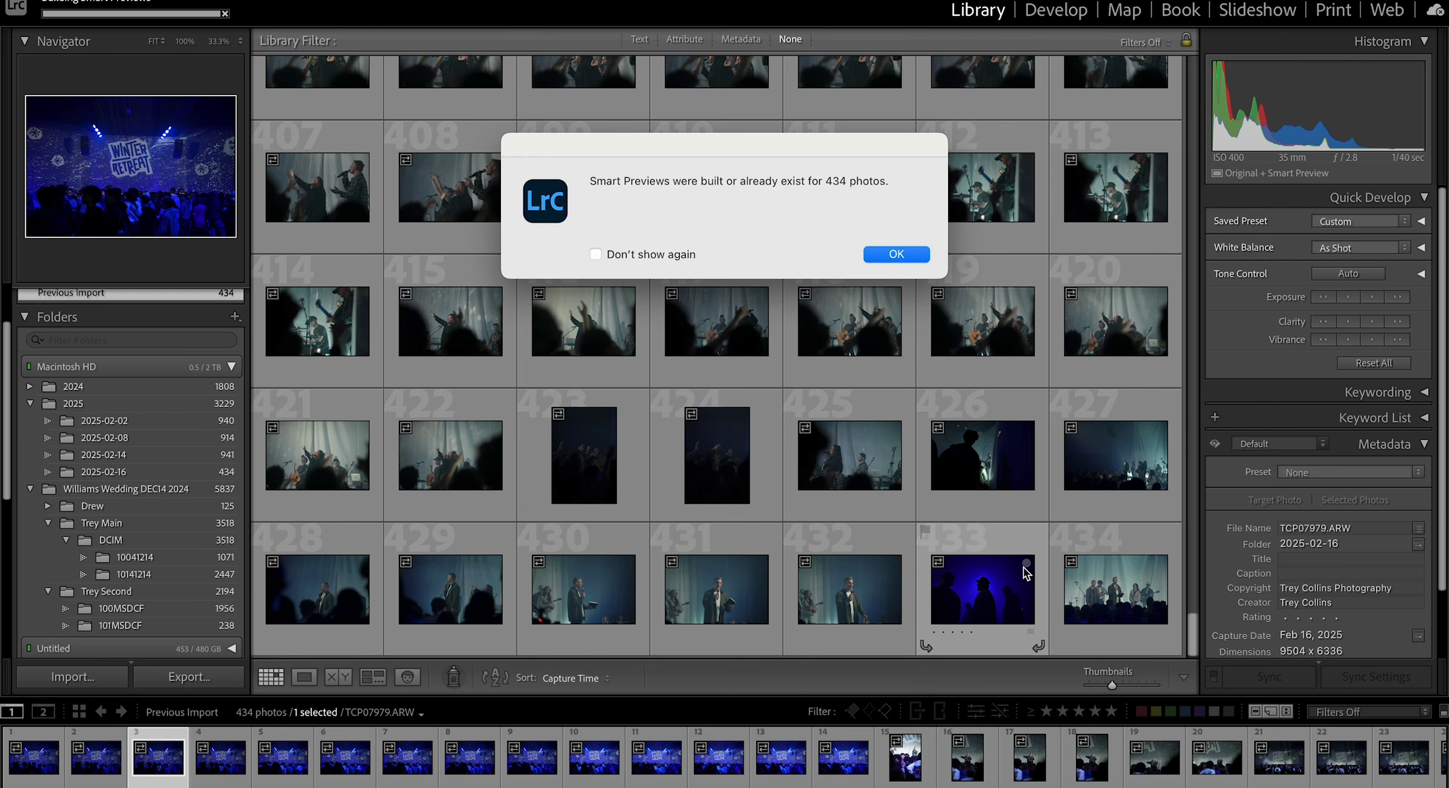
Step: Dismiss the Smart Previews message and eject the Untitled drive from the desktop
{"action": "left_click", "coordinate": [909, 255]}
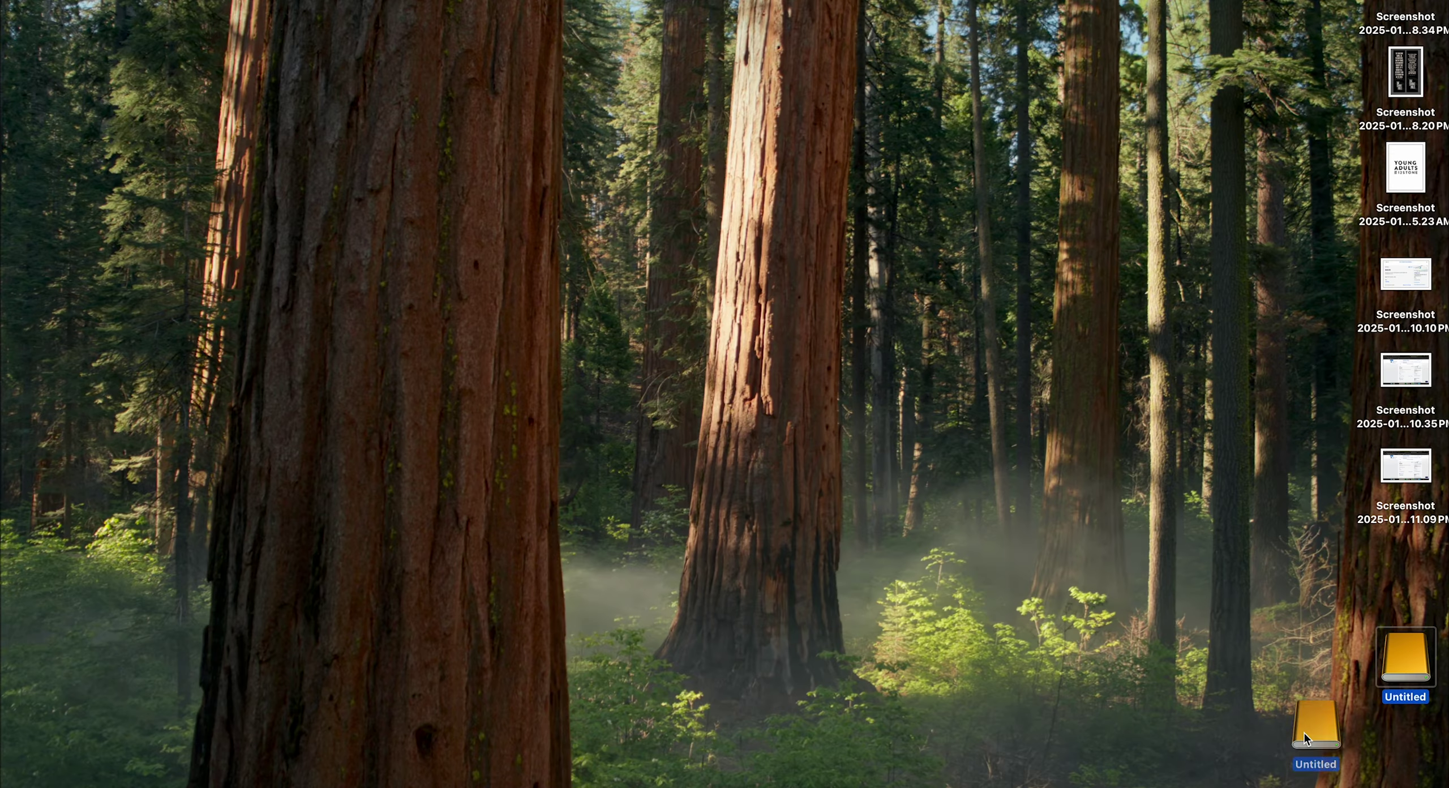
{"action": "left_click", "coordinate": [1070, 787]}
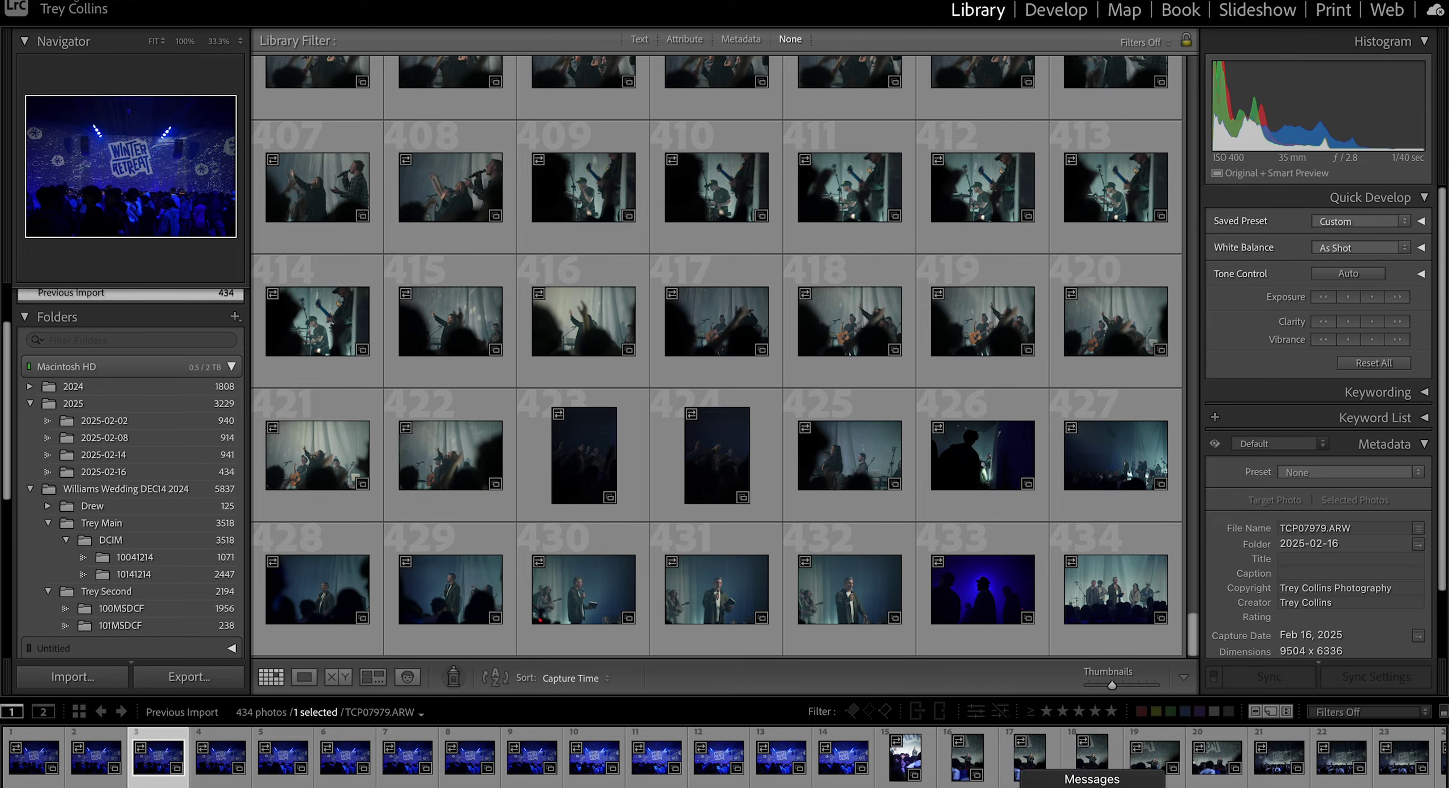
Step: Open the first photo of the import, TCP07977.ARW, in the Library's Loupe view
{"action": "scroll", "coordinate": [910, 408], "scroll_direction": "up", "scroll_amount": 20}
{"action": "left_click", "coordinate": [317, 118]}
{"action": "left_click", "coordinate": [304, 677]}
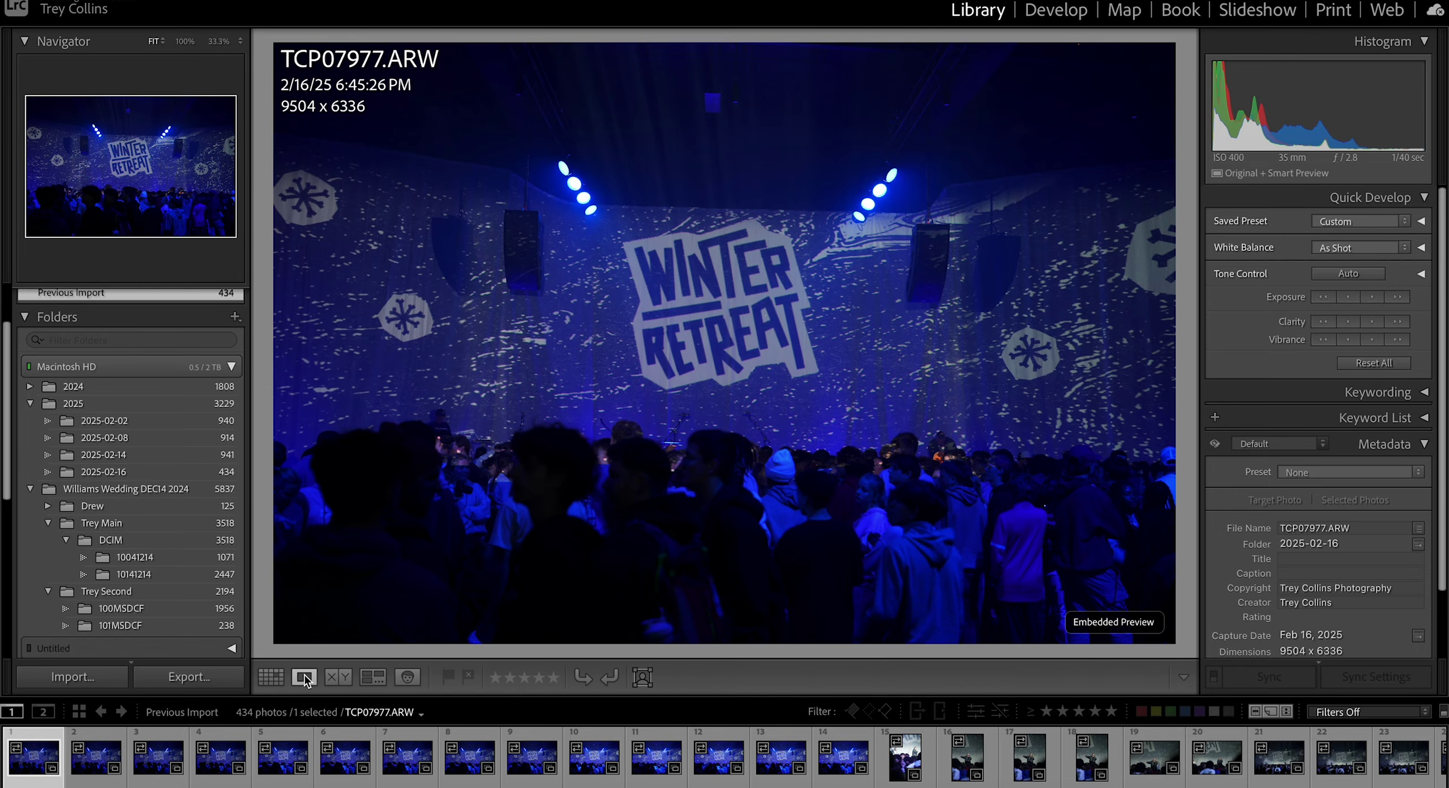
Step: Review the opening wide shots of the Winter Retreat stage up to TCP07989.ARW
{"action": "key", "text": "Right"}
{"action": "key", "text": "Right"}
{"action": "key", "text": "Right"}
{"action": "key", "text": "Right"}
{"action": "key", "text": "Right"}
{"action": "key", "text": "Right"}
{"action": "key", "text": "Right"}
{"action": "key", "text": "Right"}
{"action": "key", "text": "Right"}
{"action": "key", "text": "Right"}
{"action": "key", "text": "Right"}
{"action": "key", "text": "Right"}
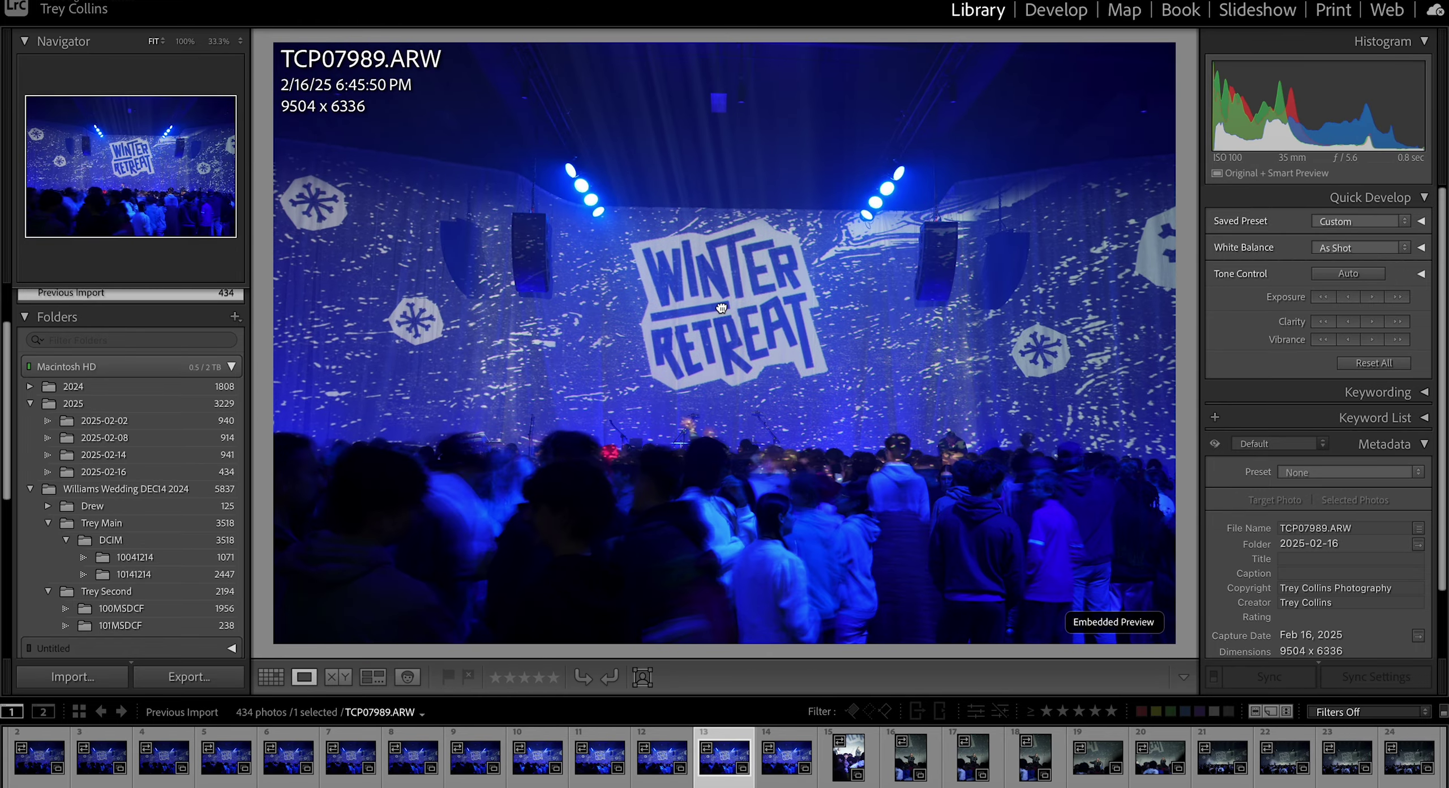
Step: Compare TCP07989.ARW with the next shot up close and rate TCP07989.ARW three stars
{"action": "left_click", "coordinate": [722, 309]}
{"action": "left_click", "coordinate": [722, 309]}
{"action": "key", "text": "Right"}
{"action": "left_click", "coordinate": [722, 309]}
{"action": "left_click", "coordinate": [722, 309]}
{"action": "key", "text": "Left"}
{"action": "key", "text": "3"}
Step: Compare the vertical shots that follow, check one up close, and rate photo 16 three stars
{"action": "key", "text": "Right"}
{"action": "key", "text": "Right"}
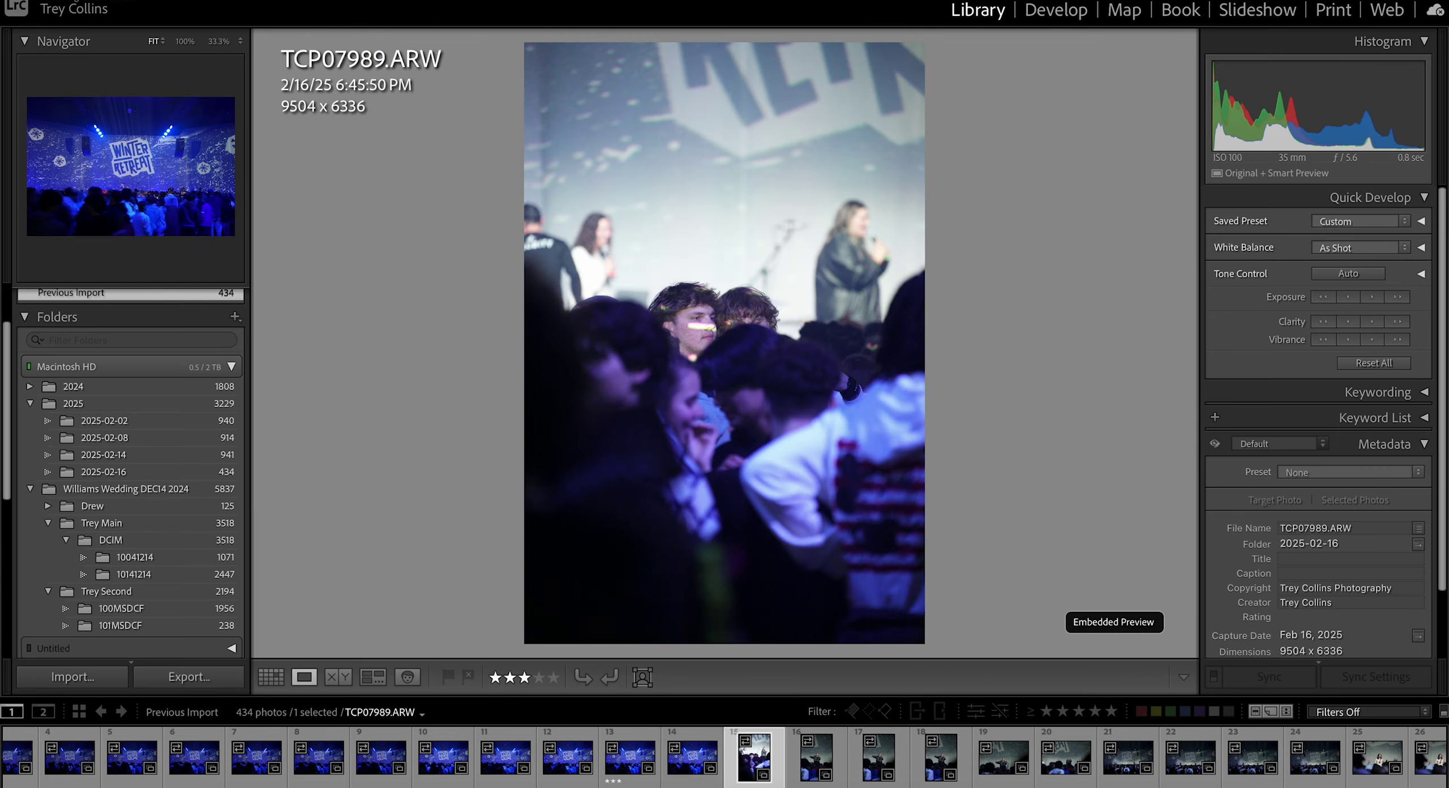
{"action": "key", "text": "Right"}
{"action": "key", "text": "Right"}
{"action": "key", "text": "Left"}
{"action": "left_click", "coordinate": [748, 304]}
{"action": "left_click", "coordinate": [749, 304]}
{"action": "key", "text": "3"}
Step: Cull the speaker and stage photos up to the first blue-lit shots, rating photos 21 and 27 three stars
{"action": "key", "text": "Right"}
{"action": "key", "text": "Right"}
{"action": "key", "text": "Right"}
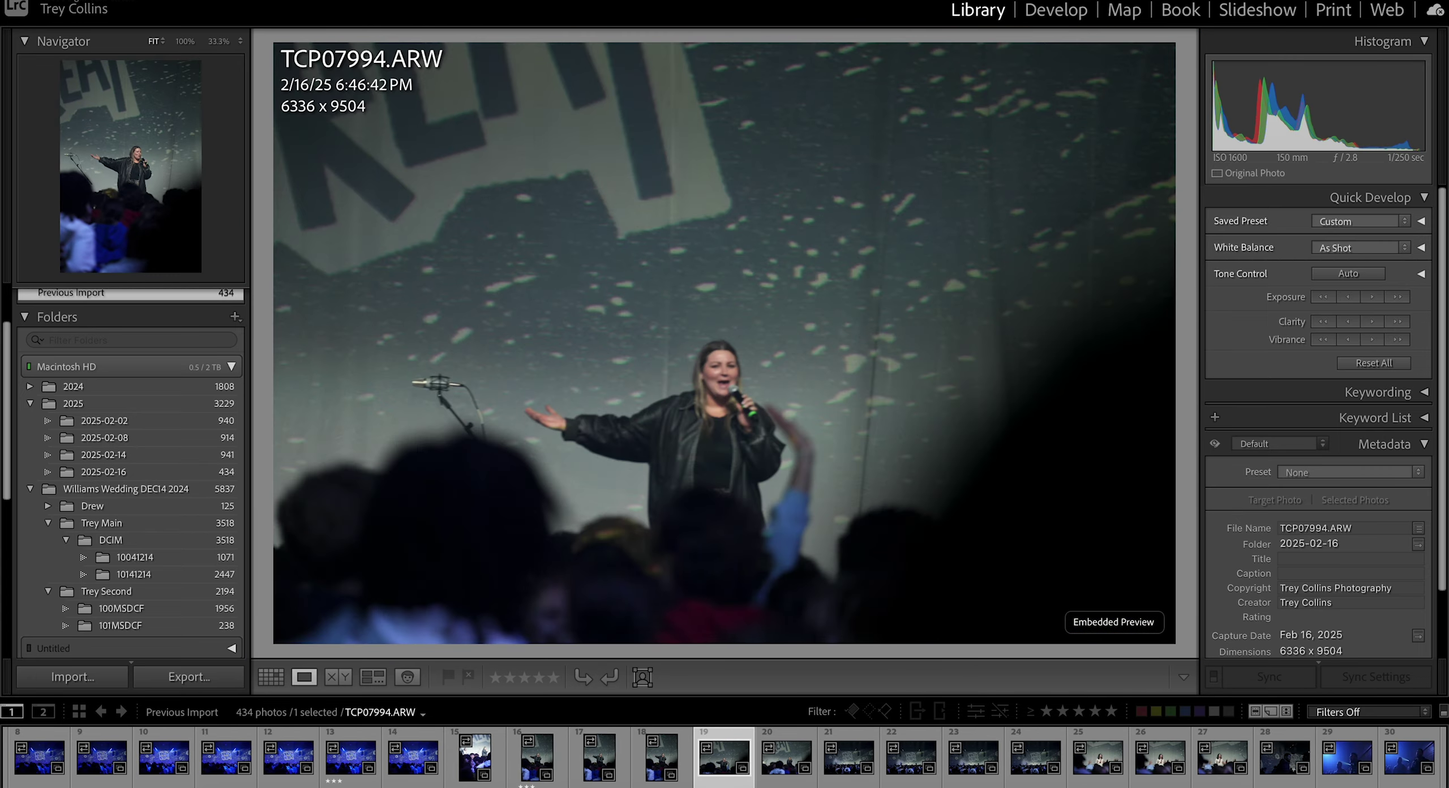
{"action": "key", "text": "Right"}
{"action": "key", "text": "Right"}
{"action": "key", "text": "Right"}
{"action": "key", "text": "Right"}
{"action": "key", "text": "Right"}
{"action": "key", "text": "Right"}
{"action": "key", "text": "Right"}
{"action": "key", "text": "Right"}
{"action": "key", "text": "Right"}
{"action": "key", "text": "Right"}
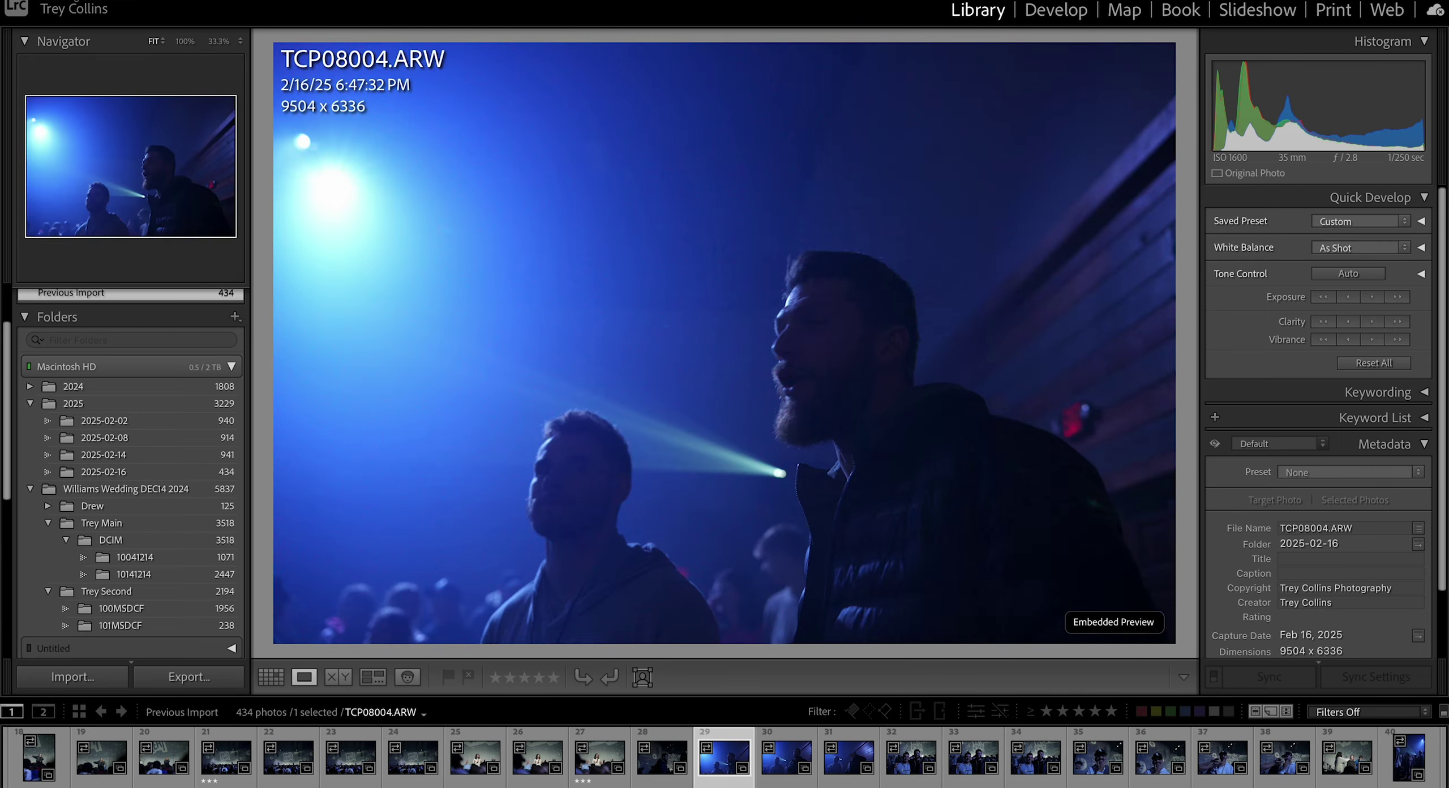
Step: Cull the blue-lit crowd photos up to TCP08011.ARW, rating photos 28 and 33 three stars
{"action": "key", "text": "Right"}
{"action": "key", "text": "Right"}
{"action": "key", "text": "Right"}
{"action": "key", "text": "Right"}
{"action": "key", "text": "Right"}
{"action": "key", "text": "Right"}
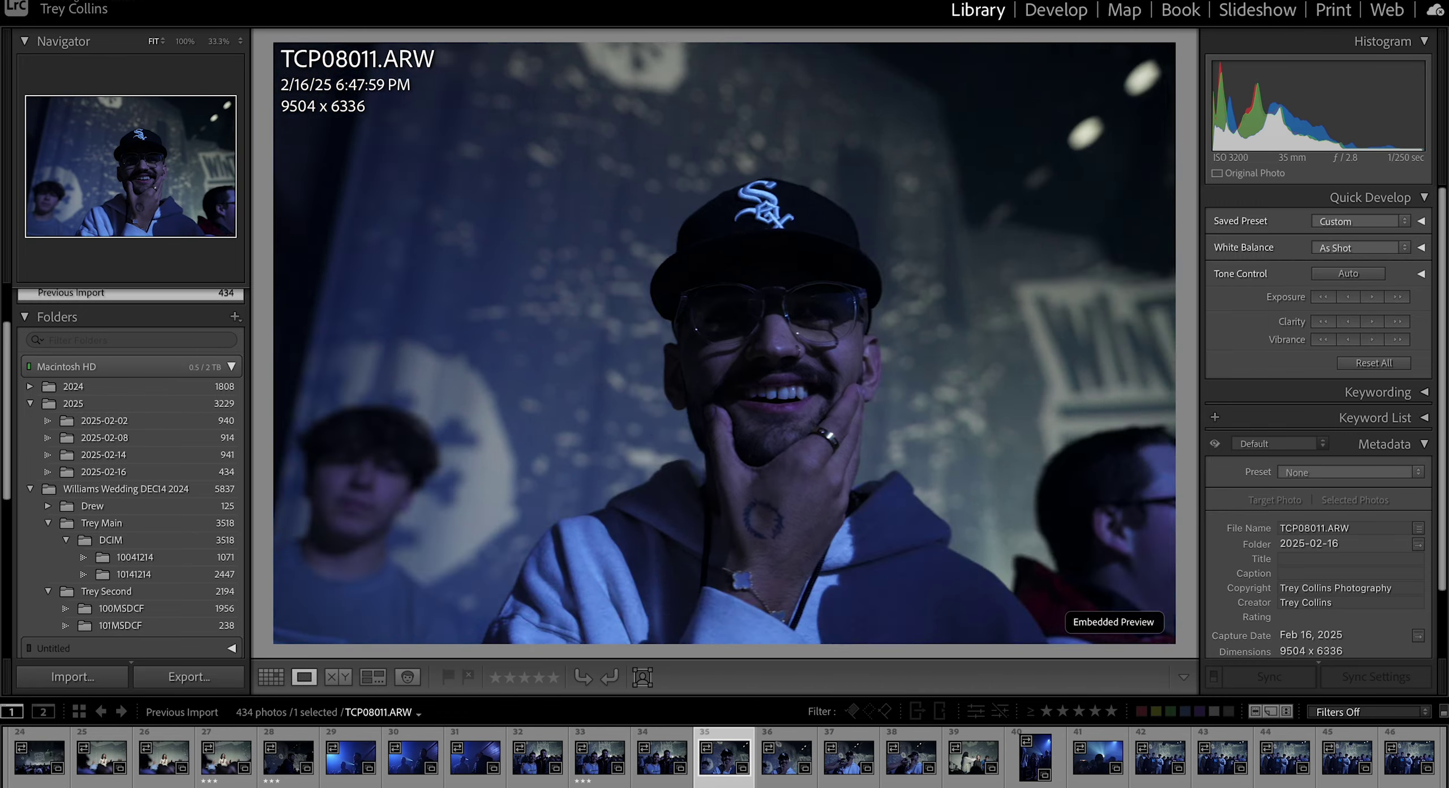
Step: Cull the portraits and crowd shots up to the group photos, rating photos 35, 38 and 41 three stars
{"action": "key", "text": "Right"}
{"action": "key", "text": "Right"}
{"action": "key", "text": "Right"}
{"action": "key", "text": "Right"}
{"action": "key", "text": "Right"}
{"action": "key", "text": "Right"}
{"action": "key", "text": "Right"}
{"action": "key", "text": "Right"}
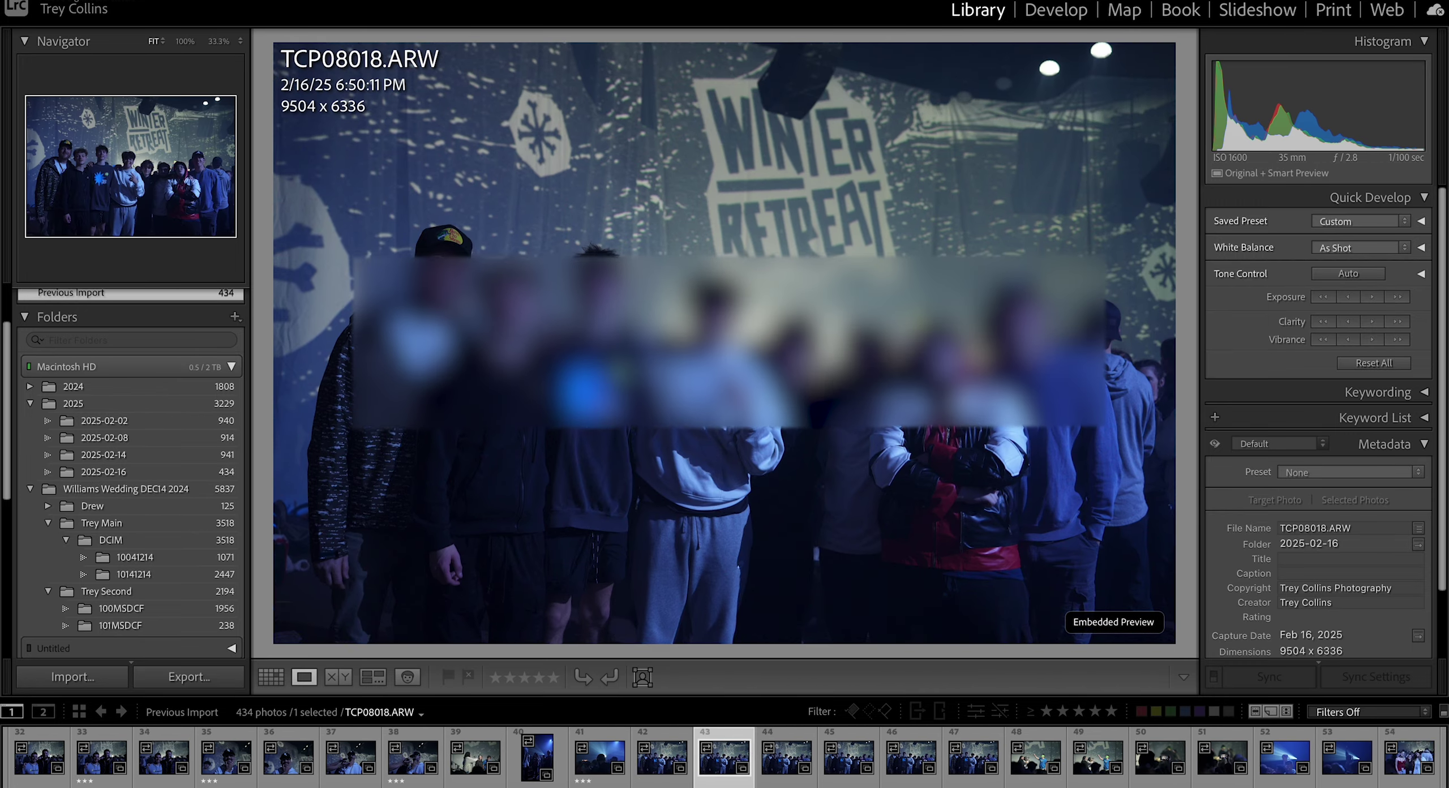
Step: Cull the group photos and the stage shots after them, rating photos 42, 49 and 51 three stars
{"action": "key", "text": "Right"}
{"action": "key", "text": "Right"}
{"action": "key", "text": "Right"}
{"action": "key", "text": "Right"}
{"action": "key", "text": "Right"}
{"action": "key", "text": "Right"}
{"action": "key", "text": "Right"}
{"action": "key", "text": "Right"}
{"action": "key", "text": "Right"}
{"action": "key", "text": "Right"}
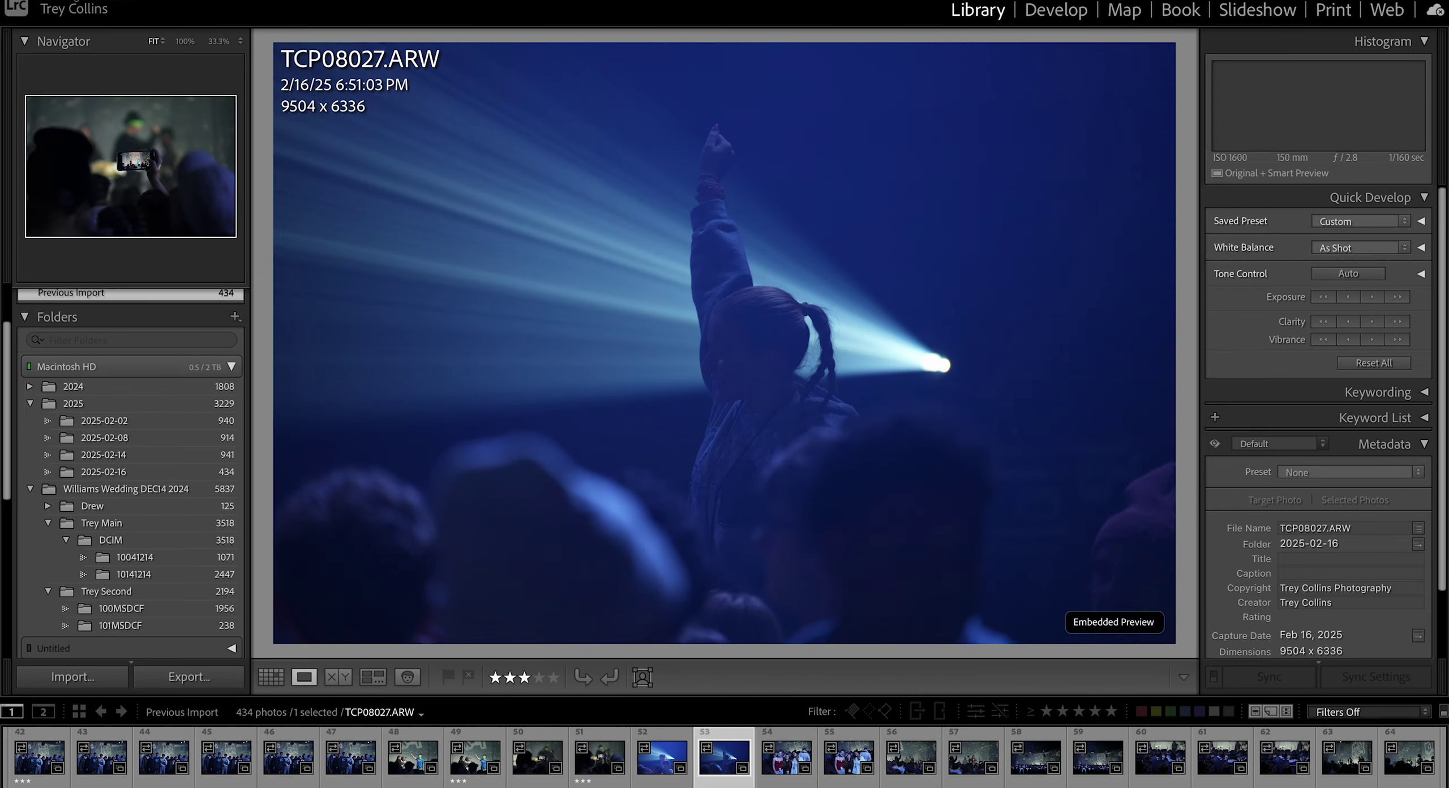
Step: Cull the light-beam and crowd photos up to TCP08035.ARW, rating photos 52, 54 and 59 three stars
{"action": "key", "text": "Right"}
{"action": "key", "text": "Right"}
{"action": "key", "text": "Right"}
{"action": "key", "text": "Right"}
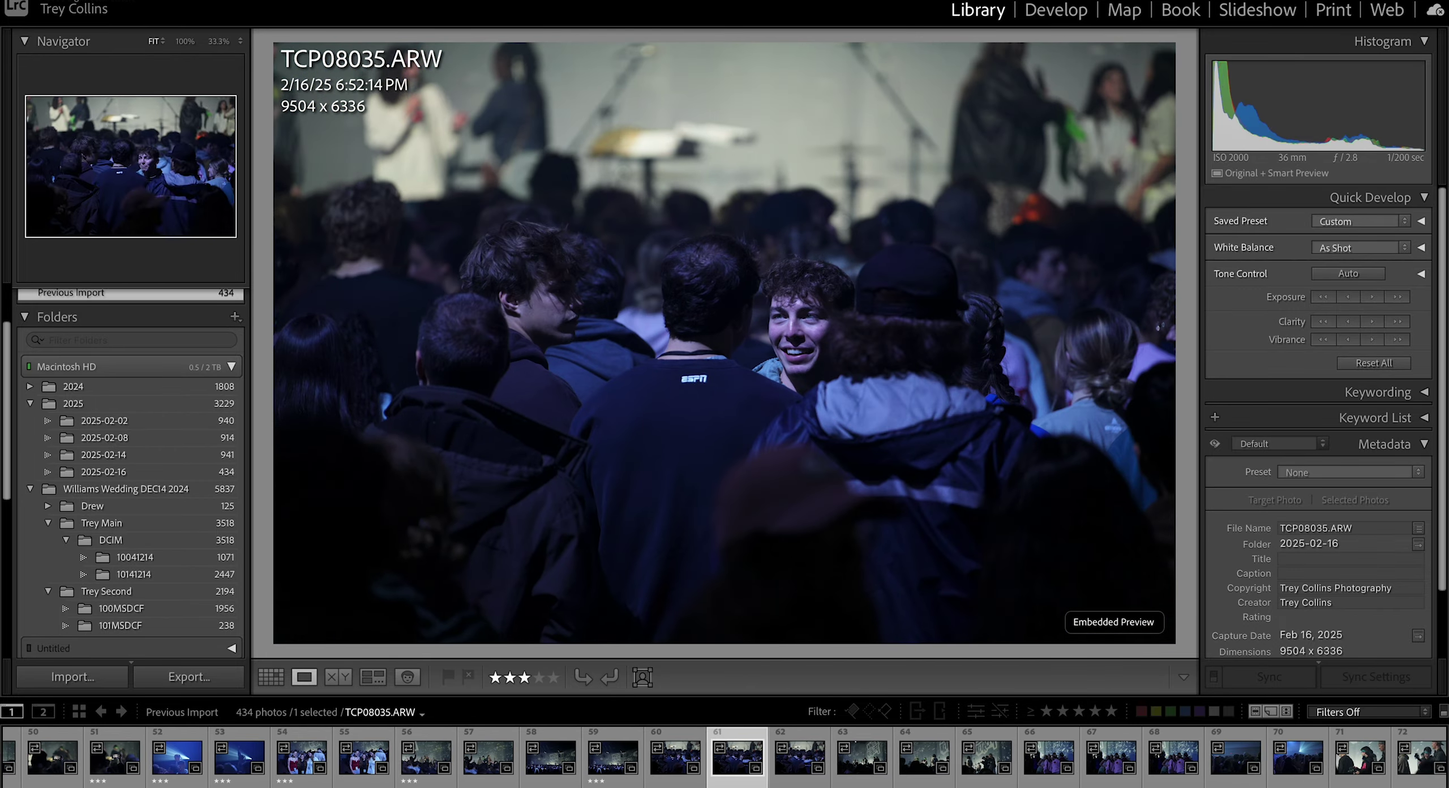
Step: Cull the crowd photos up to TCP08045.ARW, rating photos 63, 64 and 67 three stars
{"action": "key", "text": "Right"}
{"action": "key", "text": "Right"}
{"action": "key", "text": "Right"}
{"action": "key", "text": "Right"}
{"action": "key", "text": "Right"}
{"action": "key", "text": "Right"}
{"action": "key", "text": "Right"}
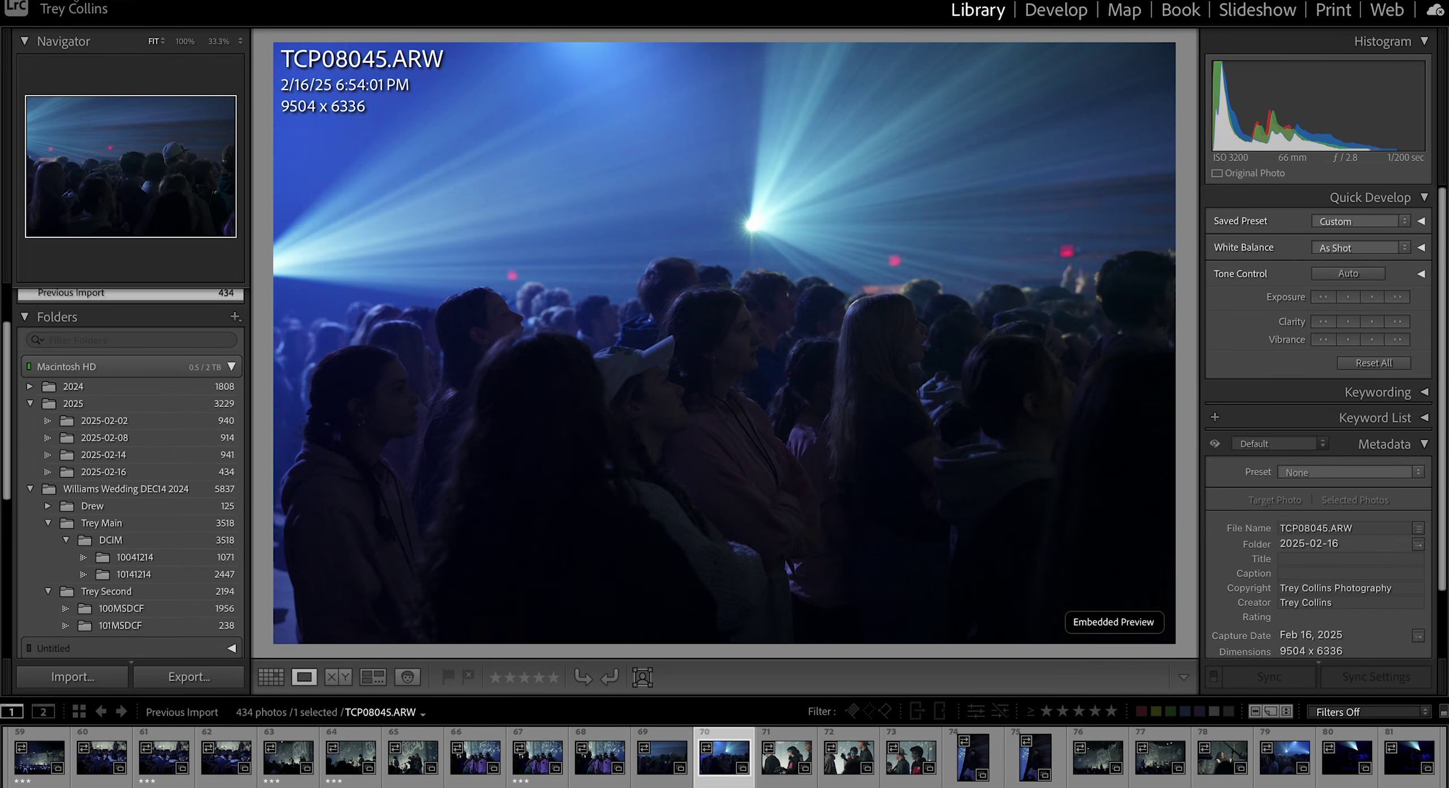
Step: Rate the best crowd and stage photos from TCP08045.ARW up to TCP08052.ARW three stars
{"action": "key", "text": "3"}
{"action": "key", "text": "Right"}
{"action": "key", "text": "3"}
{"action": "key", "text": "Right"}
{"action": "key", "text": "Right"}
{"action": "key", "text": "3"}
{"action": "key", "text": "Right"}
{"action": "key", "text": "Right"}
{"action": "key", "text": "Right"}
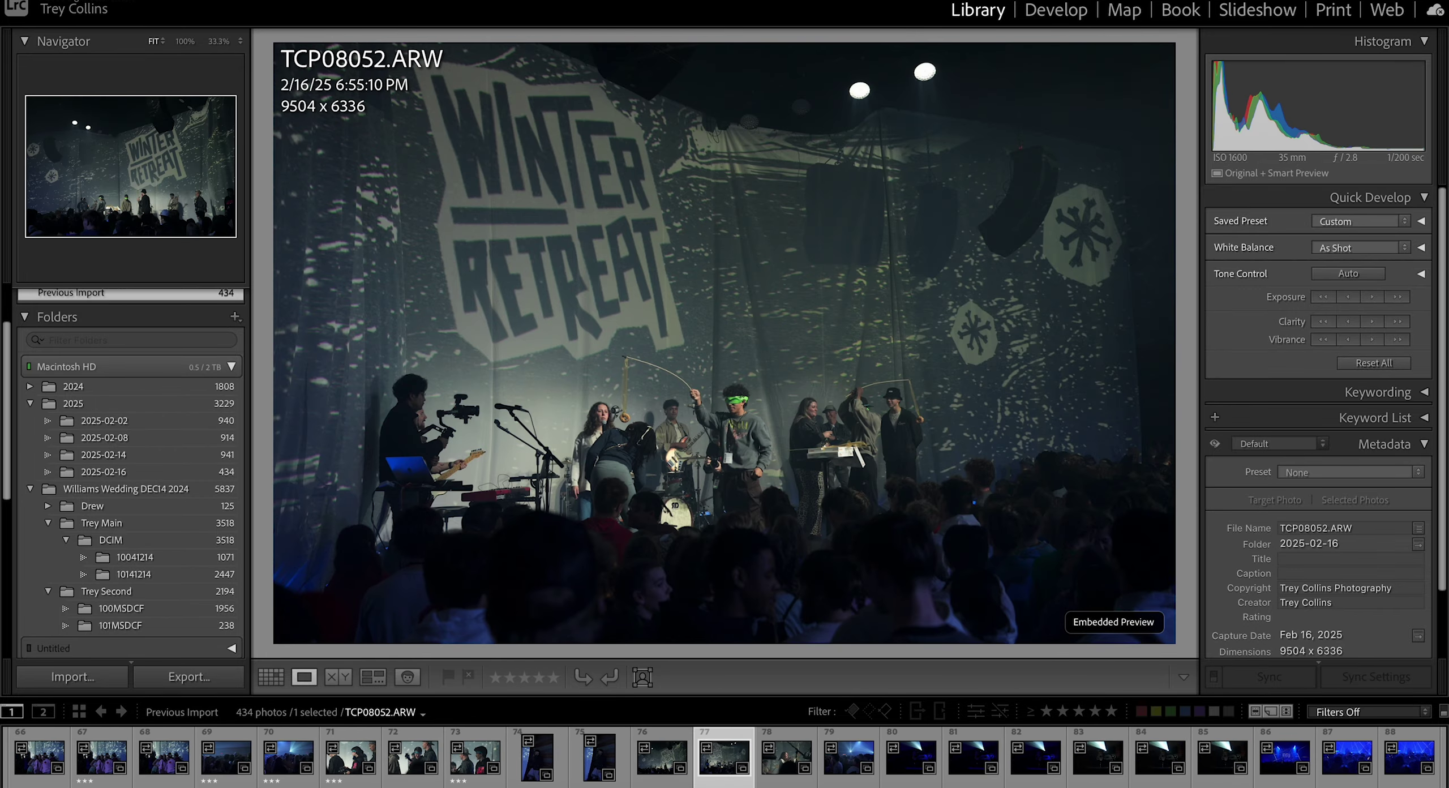
Step: Rate the strongest photos between TCP08052.ARW and TCP08065.ARW three stars
{"action": "key", "text": "3"}
{"action": "key", "text": "Right"}
{"action": "key", "text": "Right"}
{"action": "key", "text": "Right"}
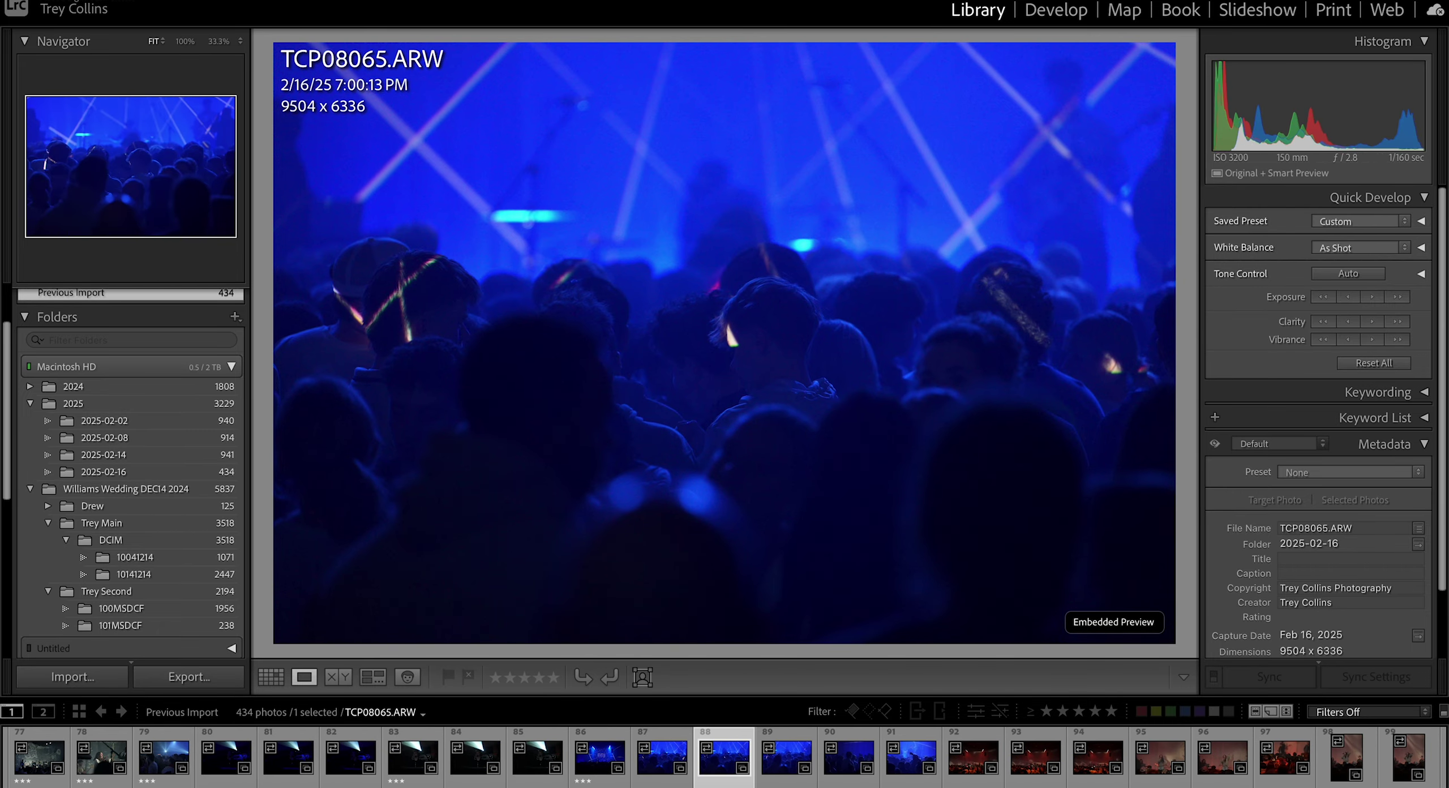
Step: Preview Preset 3 on TCP08065.ARW in the Develop module and return to the Library
{"action": "key", "text": "d"}
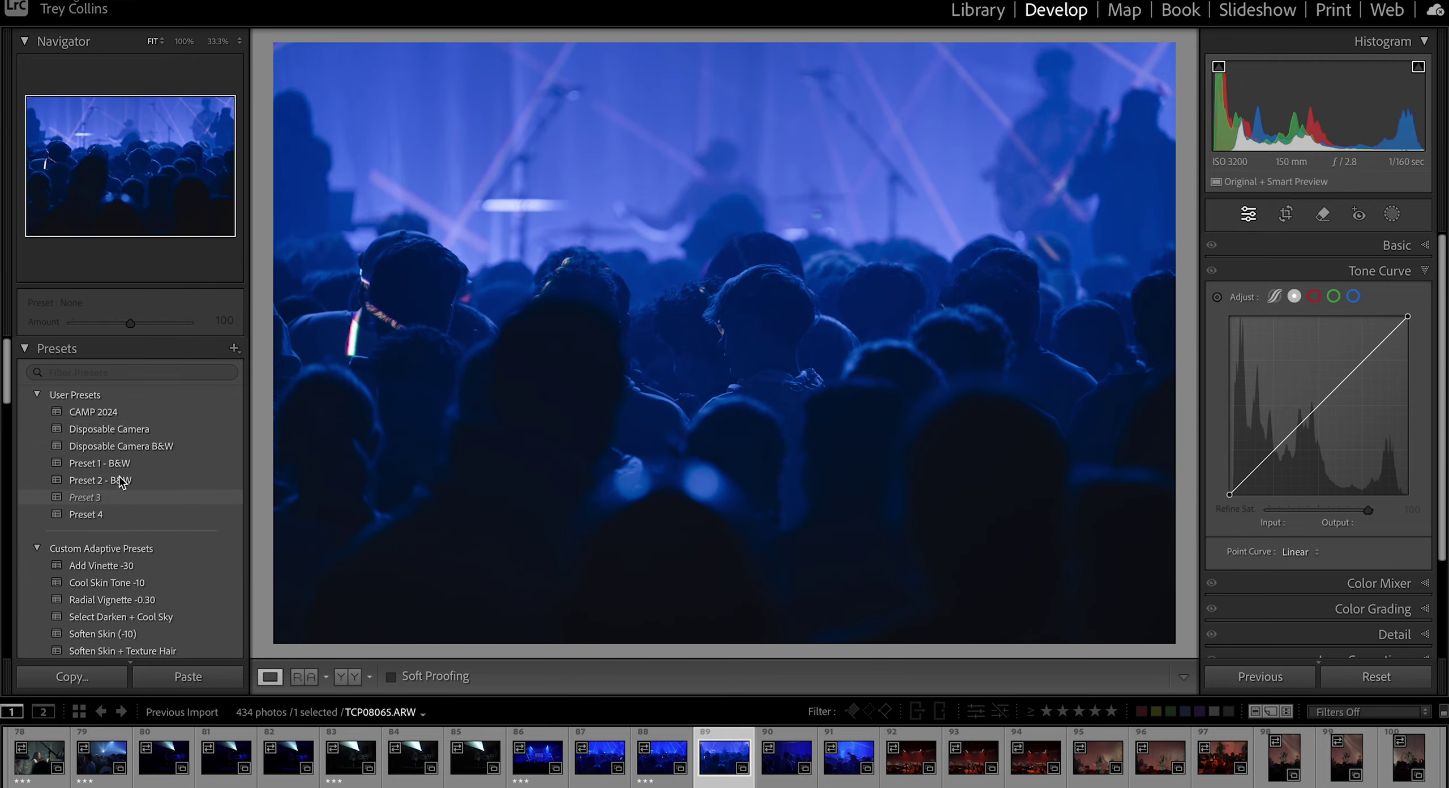
{"action": "left_click", "coordinate": [978, 10]}
Step: Cull the blue crowd and red stage photos up to TCP08074.ARW, rating the keepers three stars
{"action": "key", "text": "Right"}
{"action": "key", "text": "Right"}
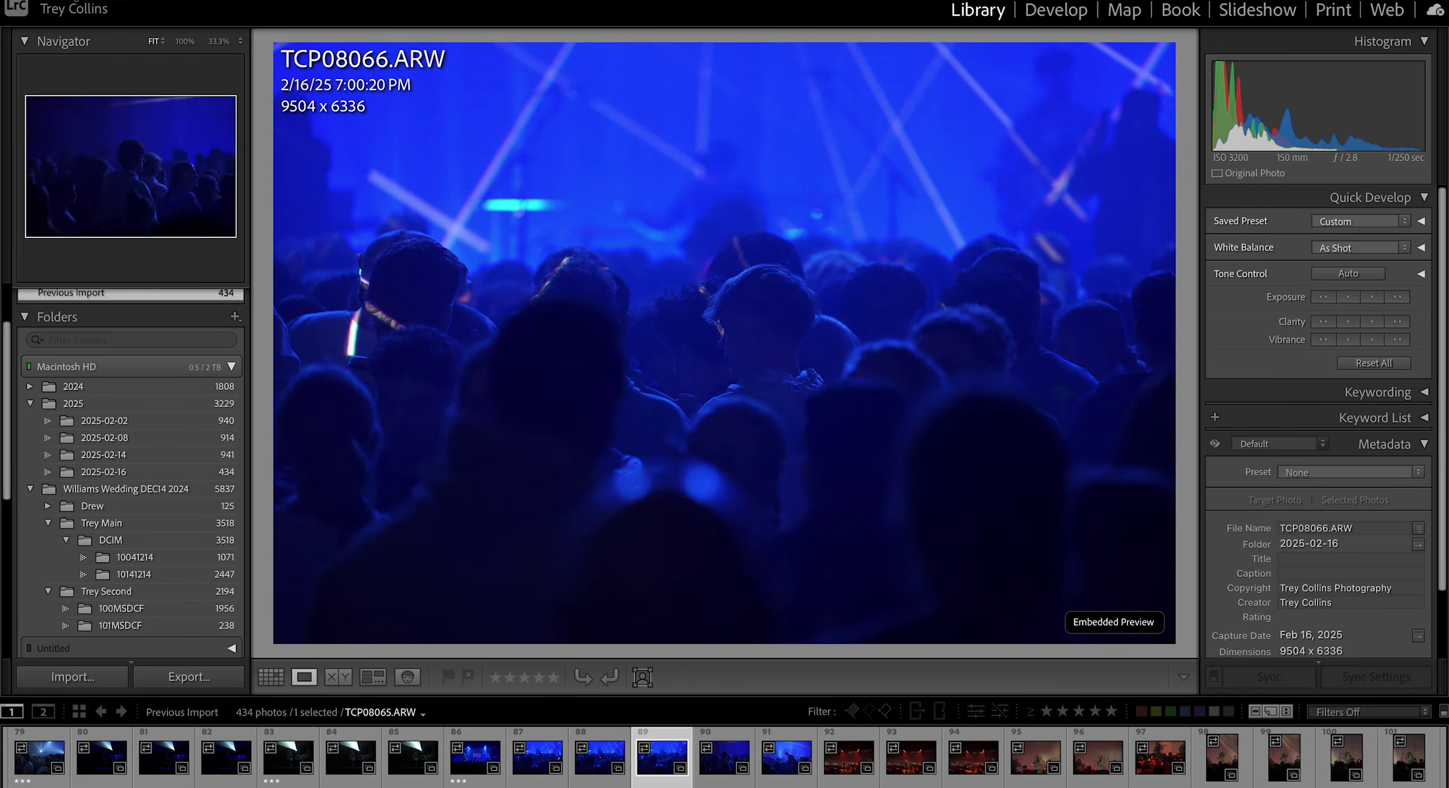
{"action": "key", "text": "Right"}
{"action": "key", "text": "Right"}
{"action": "key", "text": "Right"}
{"action": "key", "text": "Right"}
{"action": "key", "text": "Right"}
{"action": "key", "text": "Right"}
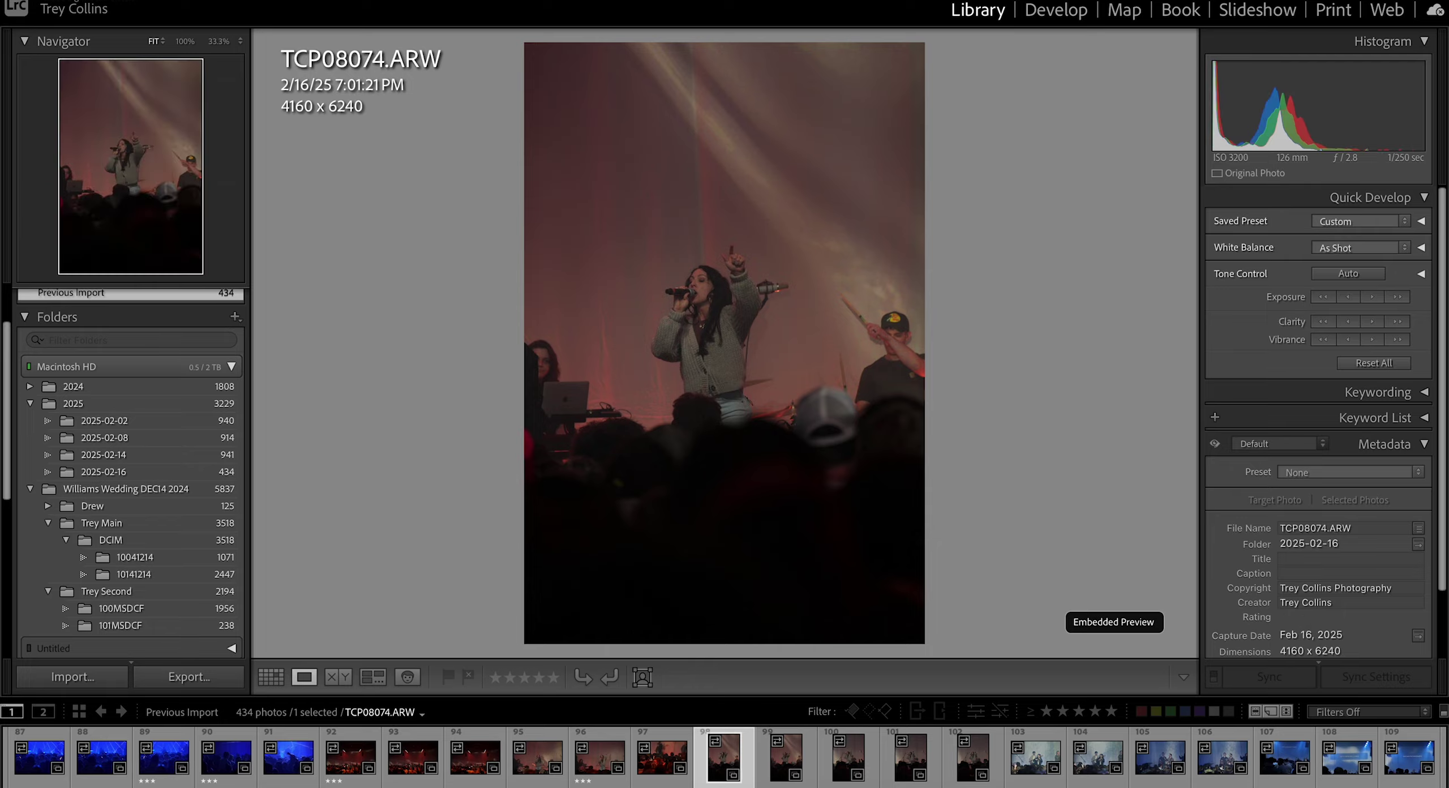
Step: Cull the singer and band photos up to TCP08085.ARW, rating photos 98 and 104 three stars
{"action": "key", "text": "Right"}
{"action": "key", "text": "Right"}
{"action": "key", "text": "Right"}
{"action": "key", "text": "Right"}
{"action": "key", "text": "Right"}
{"action": "key", "text": "Right"}
{"action": "key", "text": "Right"}
{"action": "key", "text": "Right"}
{"action": "key", "text": "Right"}
{"action": "key", "text": "Right"}
{"action": "key", "text": "Right"}
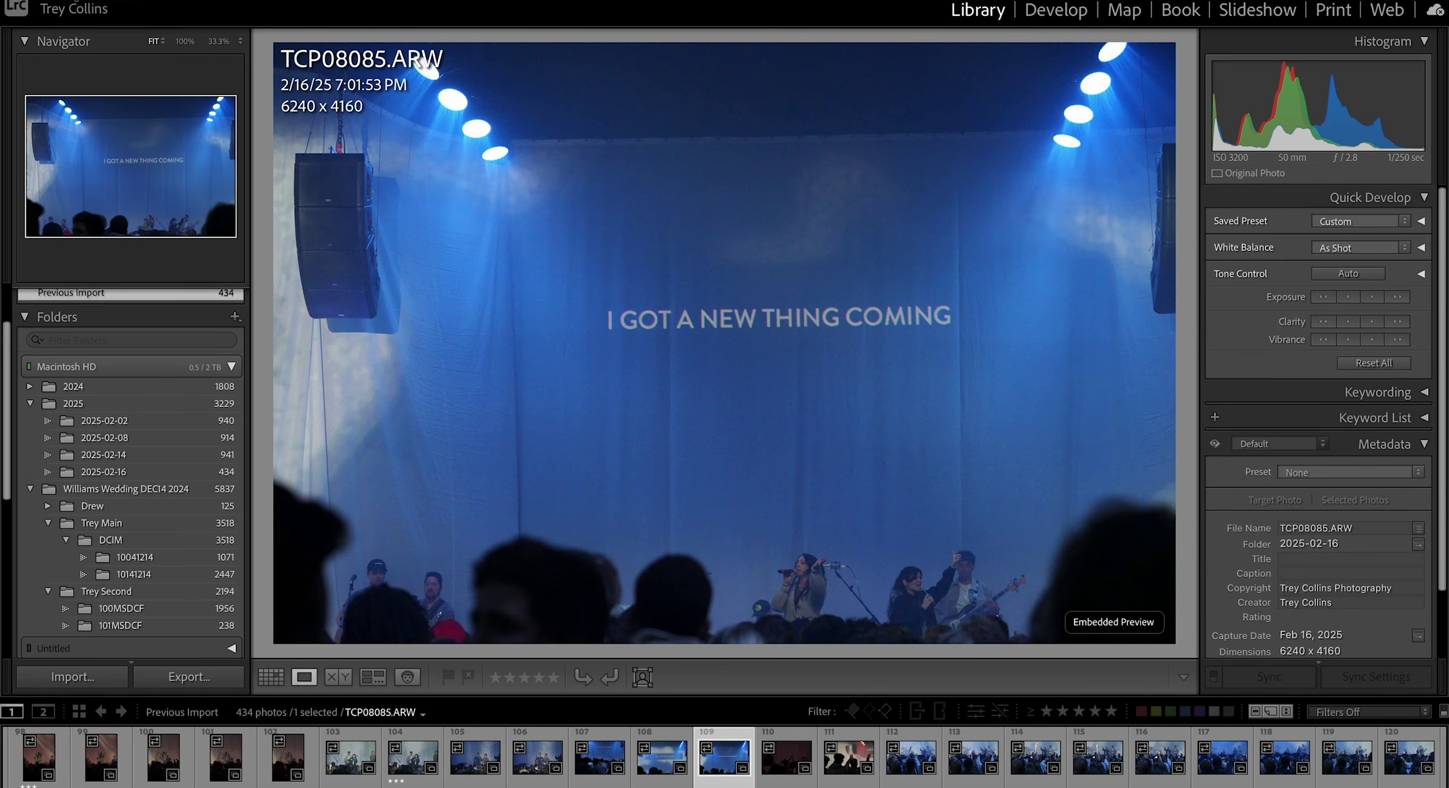
Step: Rate photo 108 three stars and check the focus of the crowd shot TCP08091.ARW at 100%
{"action": "key", "text": "Right"}
{"action": "key", "text": "Right"}
{"action": "key", "text": "Right"}
{"action": "key", "text": "Right"}
{"action": "key", "text": "Right"}
{"action": "key", "text": "Right"}
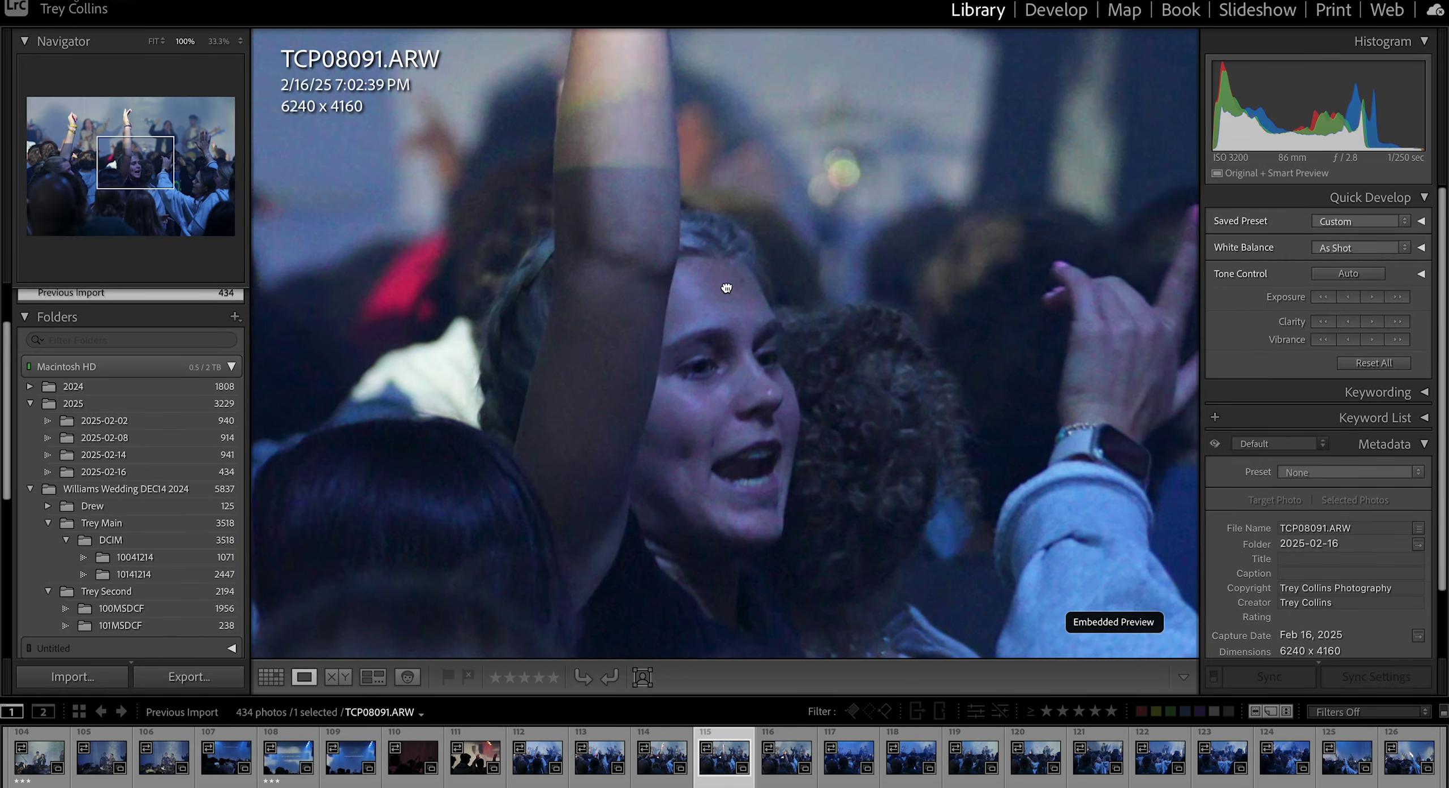
Step: Look through the worship crowd photos from TCP08091.ARW to TCP08105.ARW for keepers
{"action": "key", "text": "Right"}
{"action": "key", "text": "Right"}
{"action": "key", "text": "Right"}
{"action": "key", "text": "Right"}
{"action": "key", "text": "Right"}
{"action": "key", "text": "Right"}
{"action": "key", "text": "Right"}
{"action": "key", "text": "Right"}
{"action": "key", "text": "Right"}
{"action": "key", "text": "Right"}
{"action": "key", "text": "Right"}
{"action": "key", "text": "Right"}
{"action": "key", "text": "Right"}
{"action": "key", "text": "Right"}
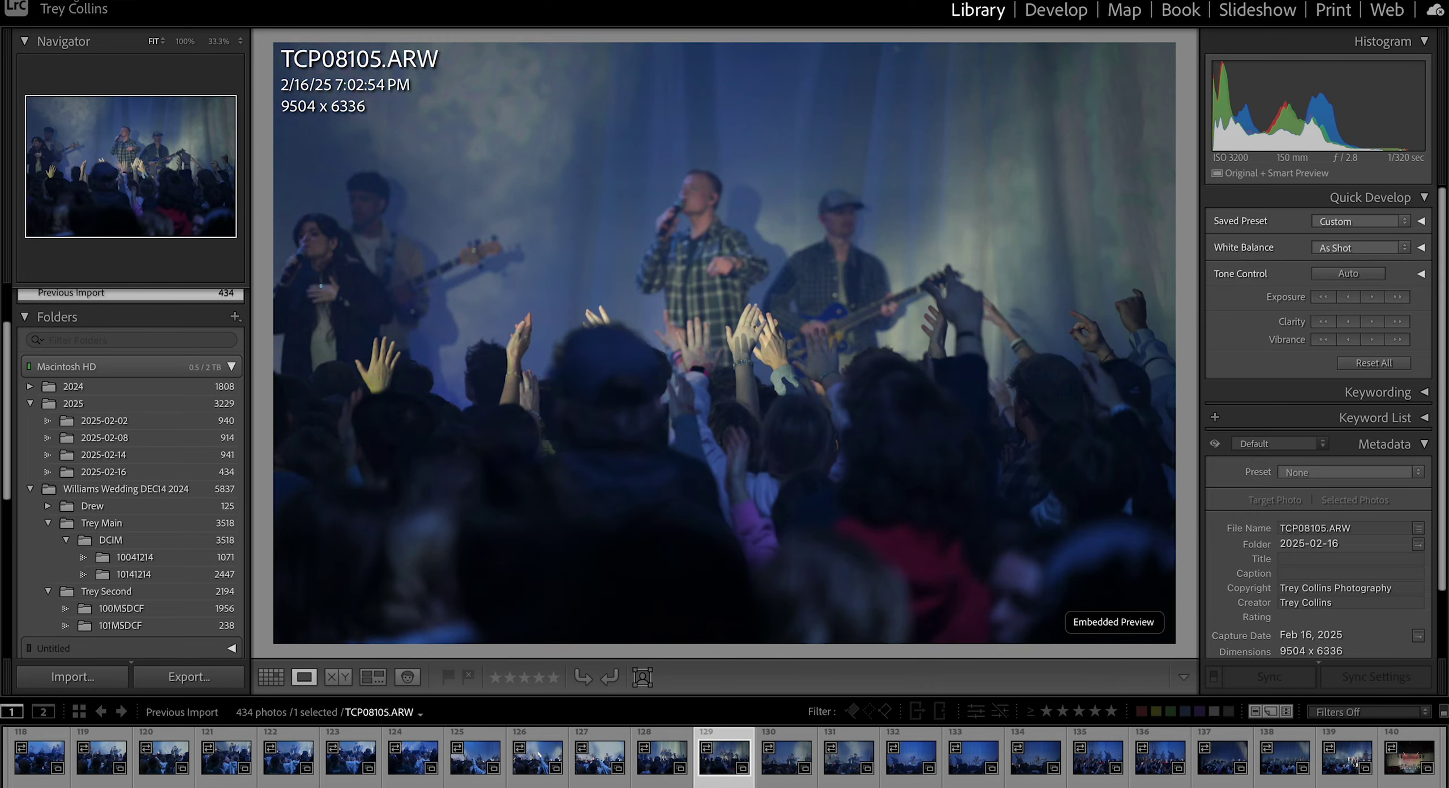
Step: Cull the raised-hands crowd photos up to TCP08113.ARW, rating photos 129, 132 and 135 three stars
{"action": "key", "text": "Right"}
{"action": "key", "text": "Right"}
{"action": "key", "text": "Right"}
{"action": "key", "text": "Right"}
{"action": "key", "text": "Right"}
{"action": "key", "text": "Right"}
{"action": "key", "text": "Right"}
{"action": "key", "text": "Right"}
{"action": "key", "text": "Right"}
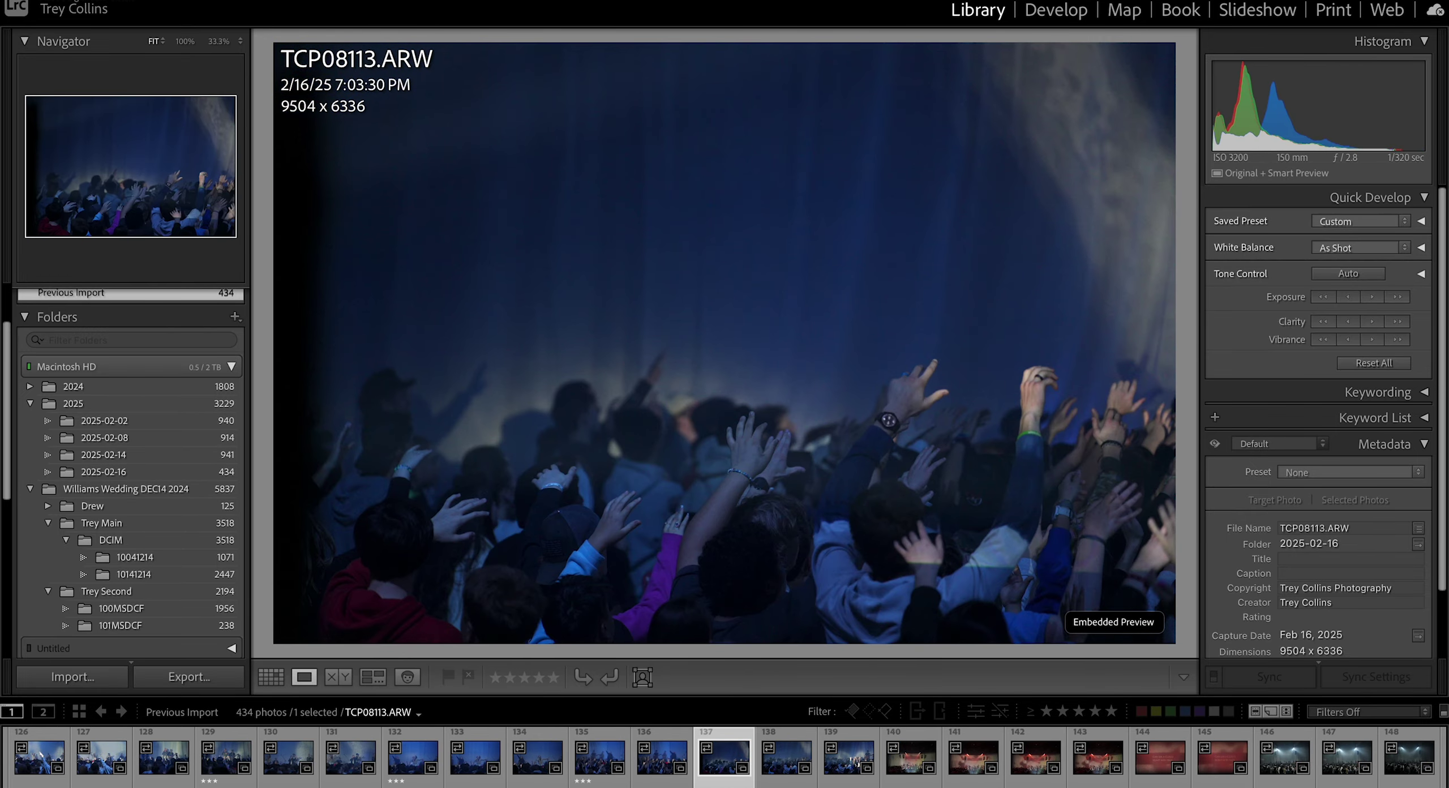
Step: Cull the photos up to the red lyric screen shot TCP08120.ARW, rating photos 138, 140 and 141 three stars
{"action": "key", "text": "Right"}
{"action": "key", "text": "Right"}
{"action": "key", "text": "Right"}
{"action": "key", "text": "Right"}
{"action": "key", "text": "Right"}
{"action": "key", "text": "Right"}
{"action": "key", "text": "Right"}
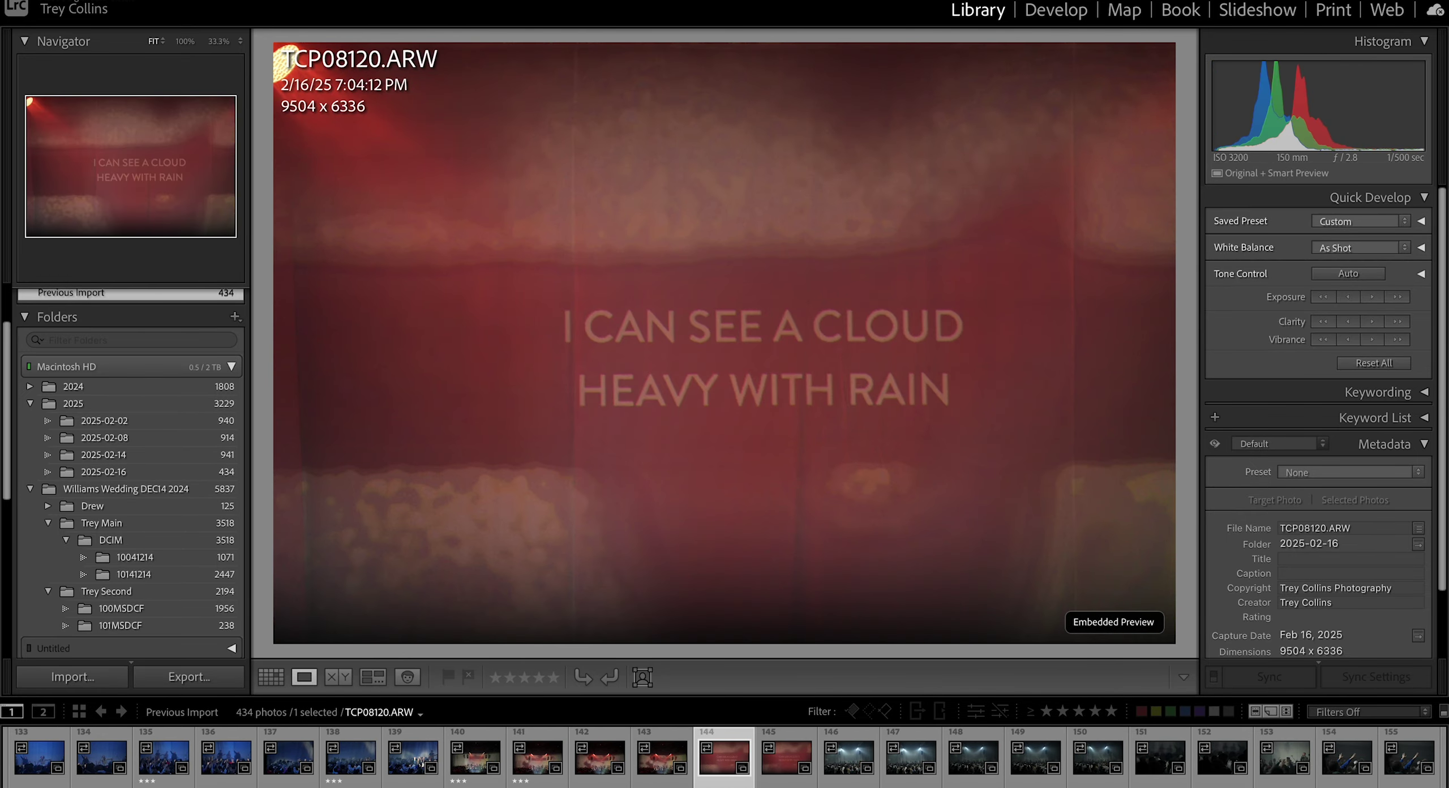
Step: Cull the stage and crowd photos up to TCP08133.ARW, rating photos 150 and 154 three stars
{"action": "key", "text": "Right"}
{"action": "key", "text": "Right"}
{"action": "key", "text": "Right"}
{"action": "key", "text": "Right"}
{"action": "key", "text": "Right"}
{"action": "key", "text": "Right"}
{"action": "key", "text": "Right"}
{"action": "key", "text": "Right"}
{"action": "key", "text": "Right"}
{"action": "key", "text": "Right"}
{"action": "key", "text": "Right"}
{"action": "key", "text": "Right"}
{"action": "key", "text": "Right"}
{"action": "key", "text": "Right"}
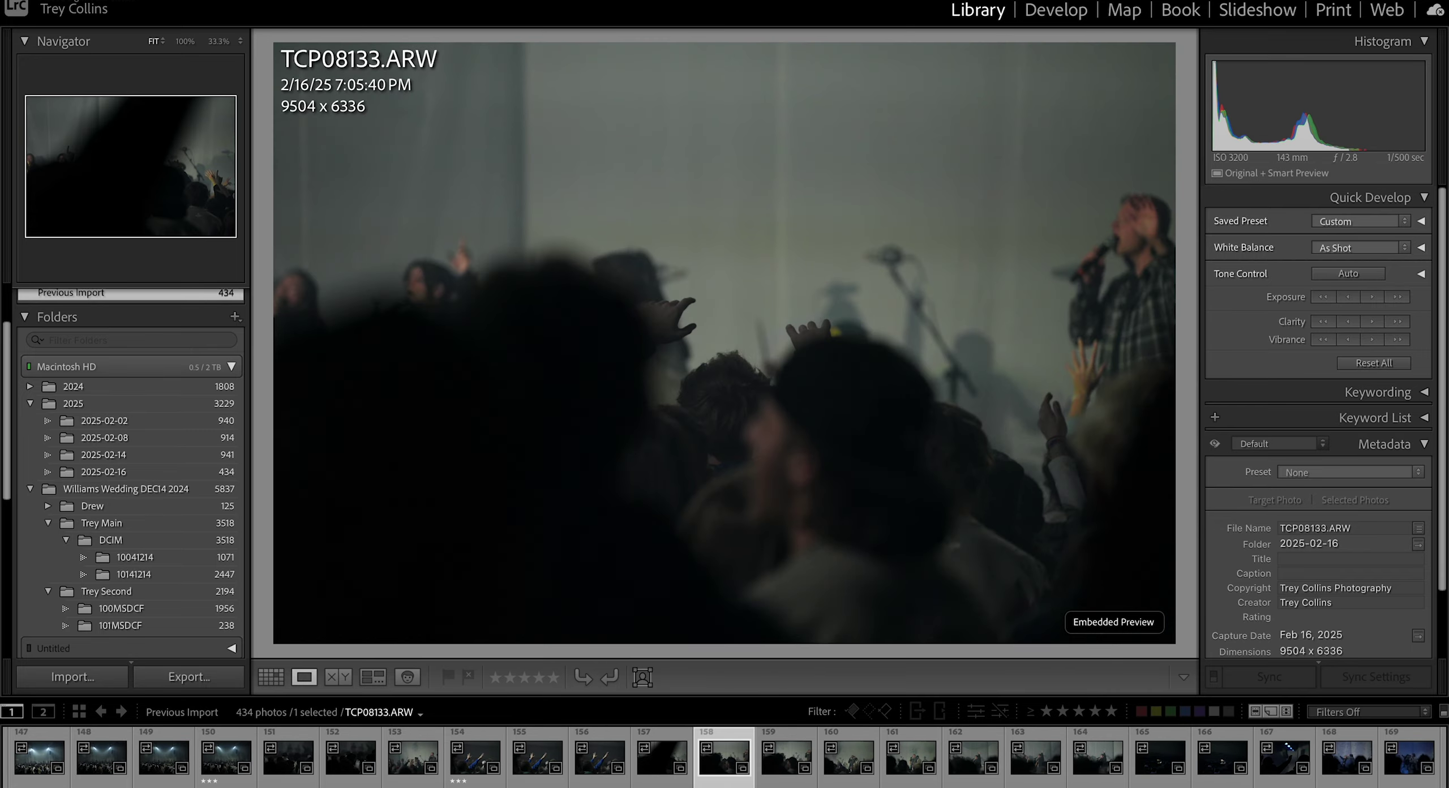
Step: Rate photos 164 and 166 three stars and check the focus of the singer in TCP08145.ARW at 100%
{"action": "key", "text": "3"}
{"action": "key", "text": "Right"}
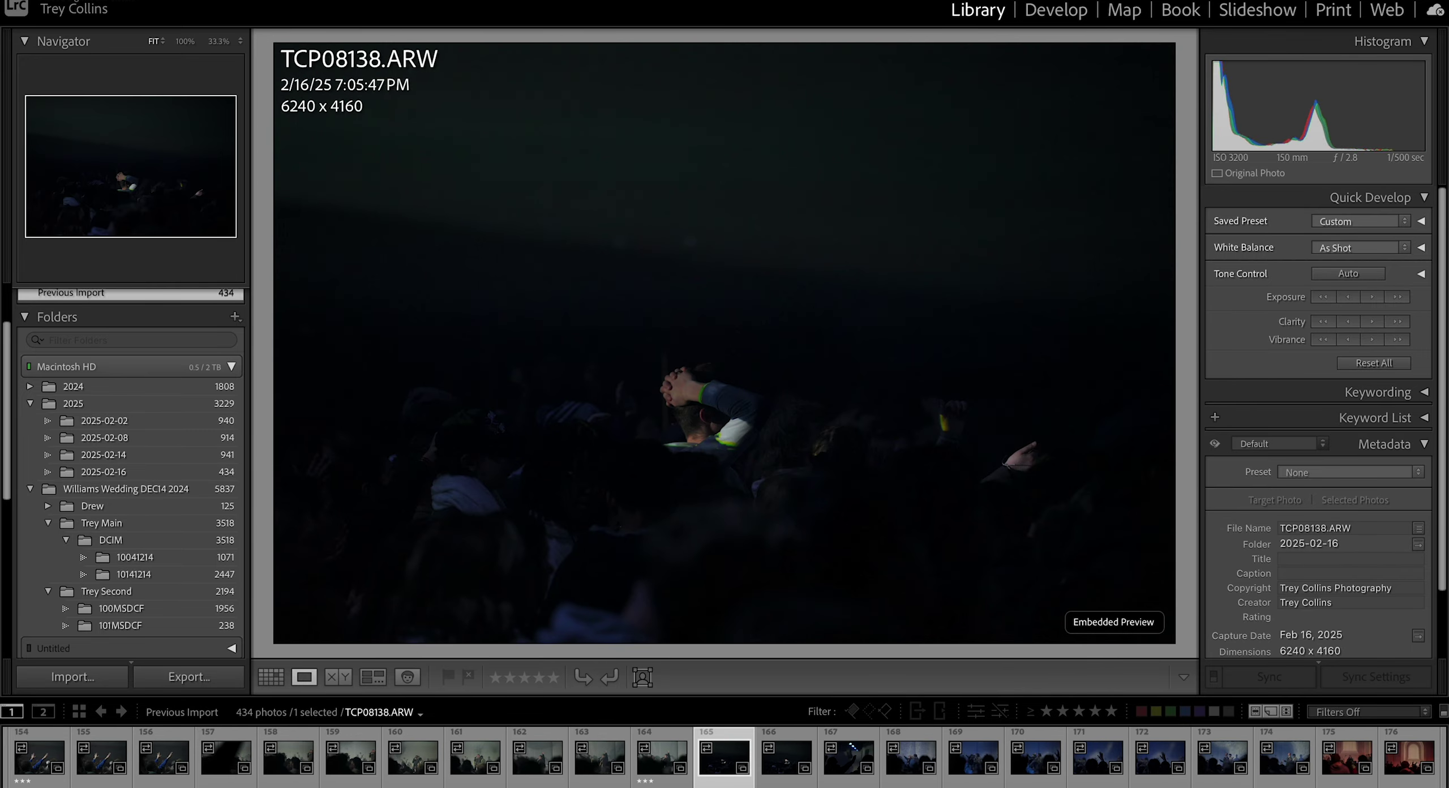
{"action": "key", "text": "Right"}
{"action": "key", "text": "3"}
{"action": "key", "text": "Right"}
{"action": "key", "text": "Left"}
{"action": "left_click", "coordinate": [779, 321]}
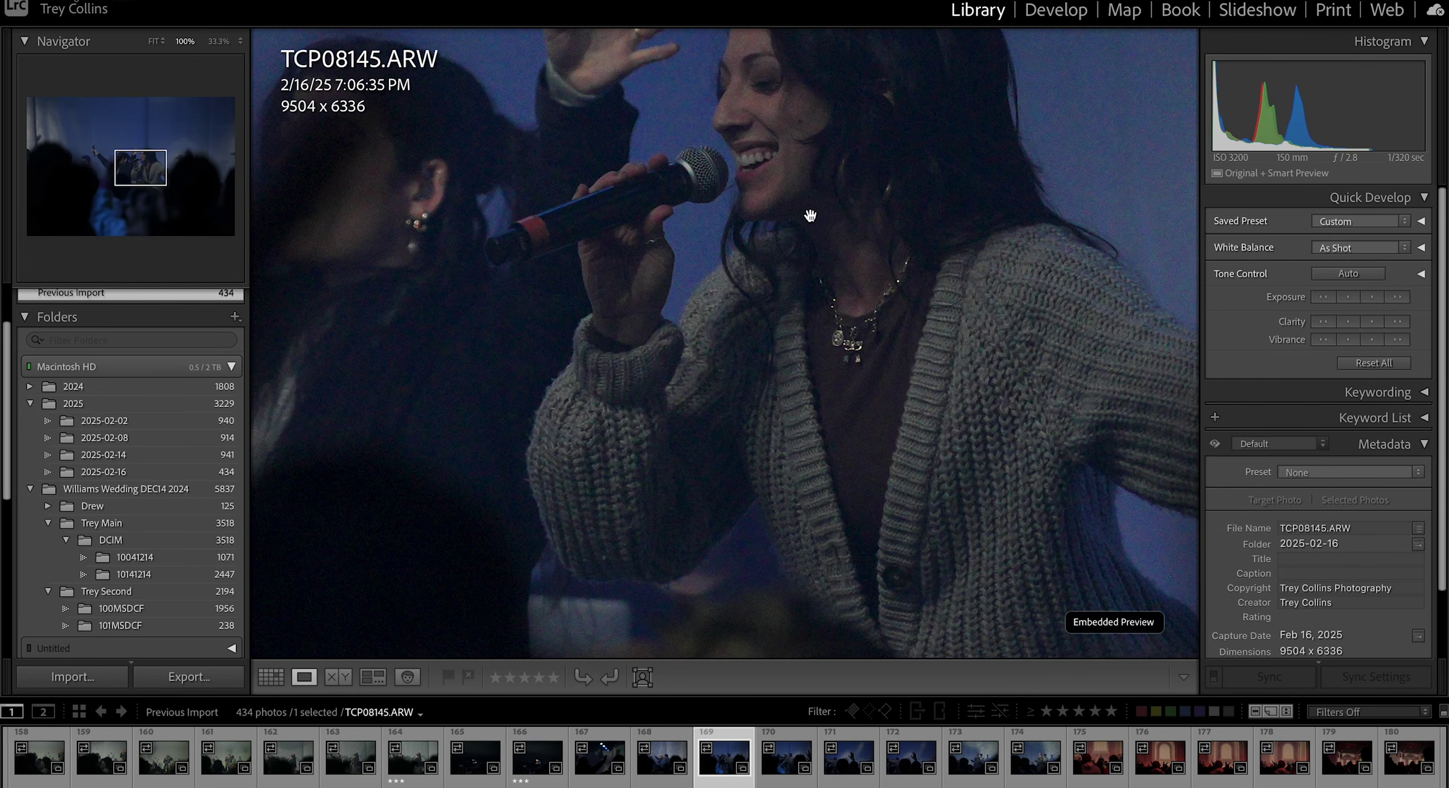
Step: Return to the full-frame view and rate photos 169 and 171 three stars
{"action": "left_click", "coordinate": [809, 220]}
{"action": "key", "text": "3"}
{"action": "key", "text": "Right"}
{"action": "key", "text": "Right"}
{"action": "key", "text": "3"}
Step: Rate photos 174, 175 and 176 three stars and open the arch stage shot TCP08152.ARW in Develop
{"action": "key", "text": "Right"}
{"action": "key", "text": "Right"}
{"action": "key", "text": "Right"}
{"action": "key", "text": "Right"}
{"action": "key", "text": "Right"}
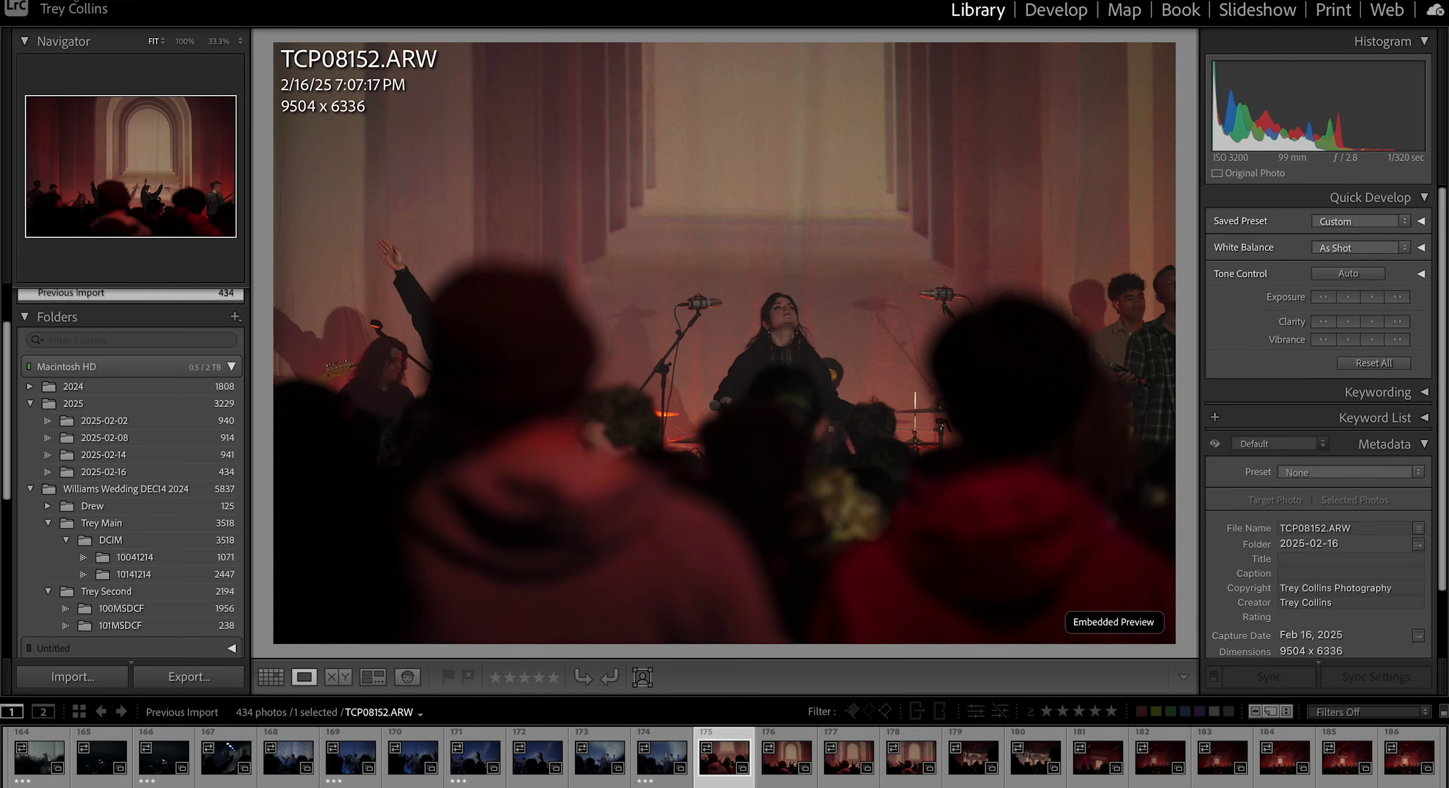
{"action": "key", "text": "3"}
{"action": "key", "text": "d"}
Step: Try a portrait-orientation crop on TCP08152.ARW and undo it
{"action": "key", "text": "r"}
{"action": "key", "text": "x"}
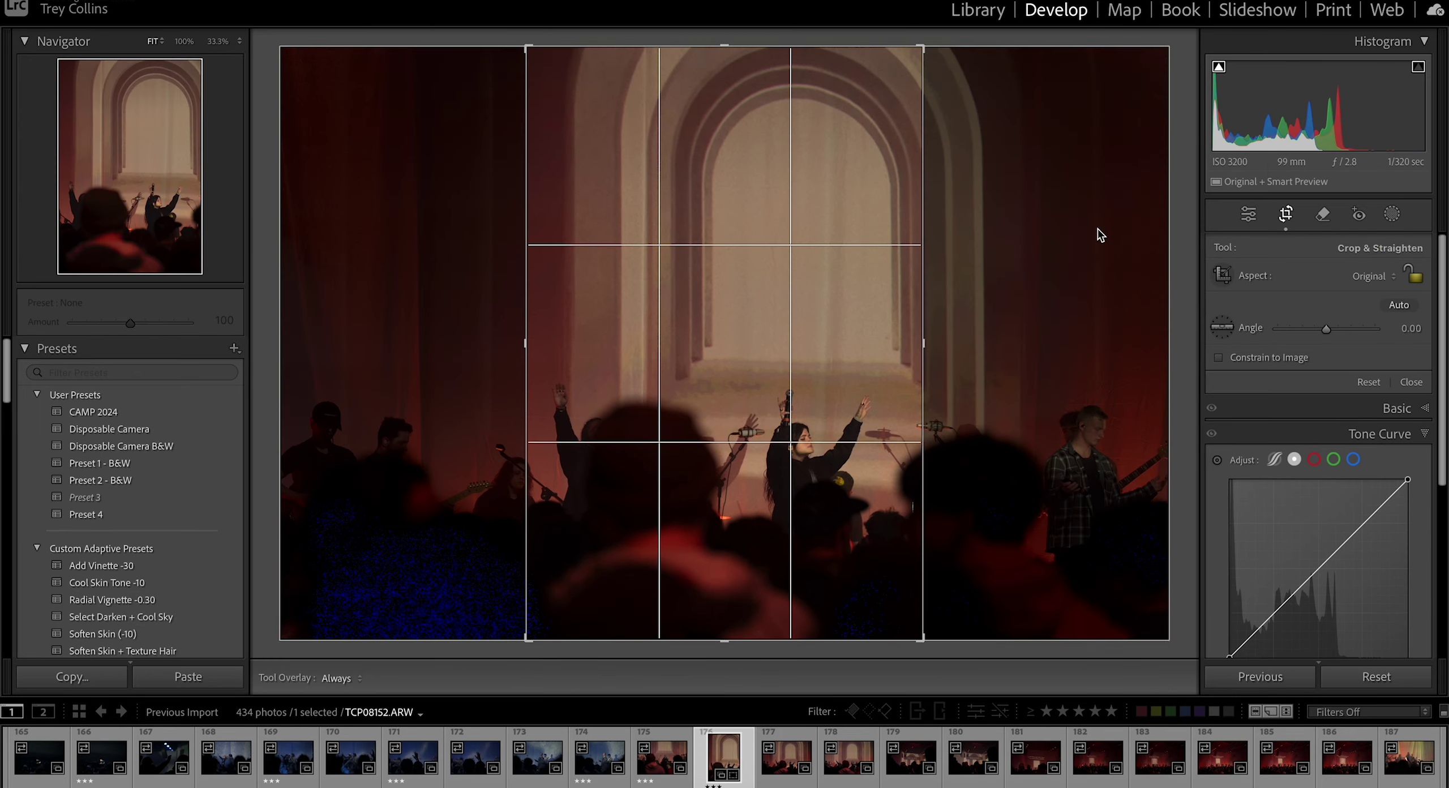
{"action": "left_click_drag", "start_coordinate": [760, 340], "coordinate": [699, 342]}
{"action": "key", "text": "Return"}
{"action": "key", "text": "super+z"}
Step: Crop TCP08152.ARW tighter to 8112 x 5406 in its original aspect ratio and return to the Library
{"action": "key", "text": "r"}
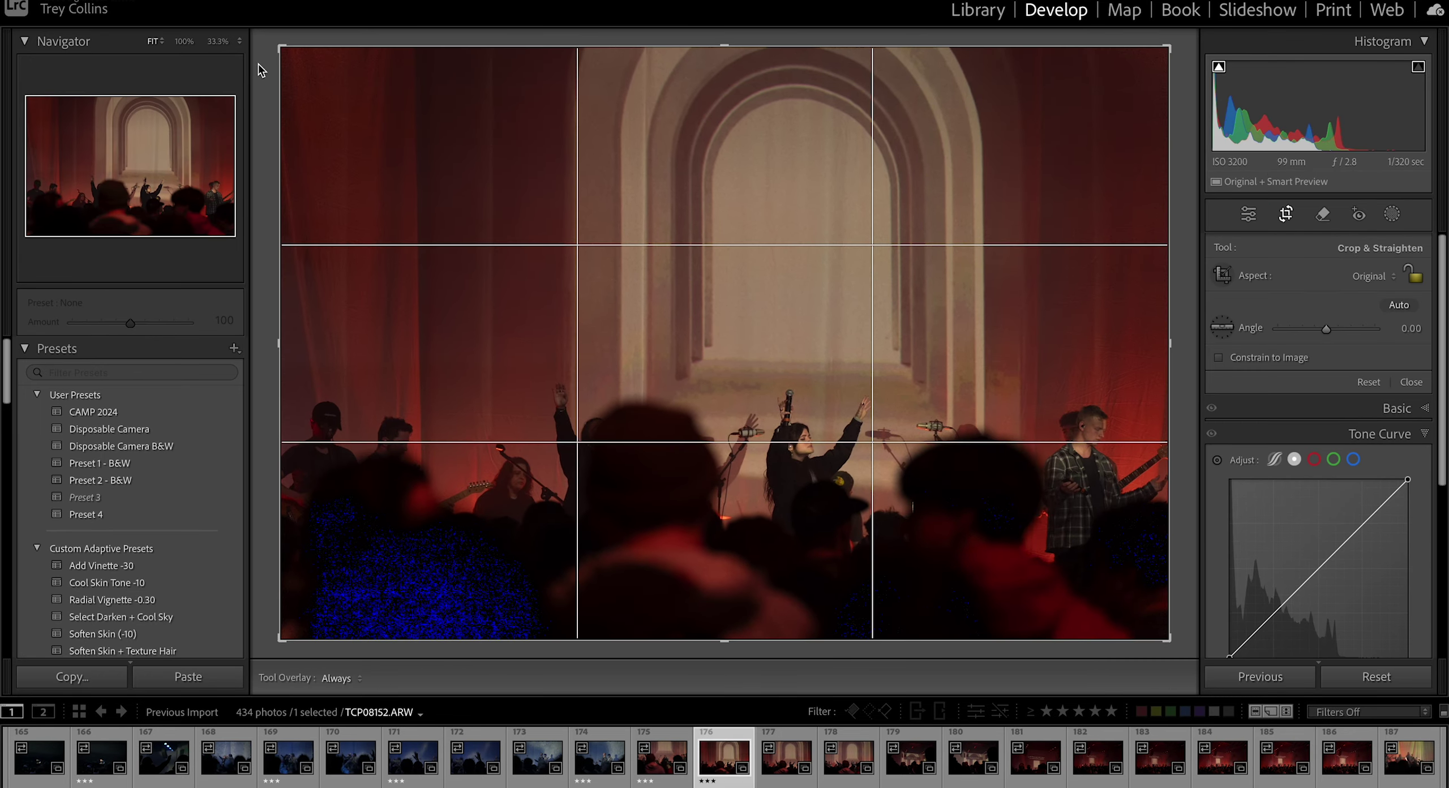
{"action": "left_click_drag", "start_coordinate": [276, 47], "coordinate": [343, 89]}
{"action": "key", "text": "Return"}
{"action": "left_click", "coordinate": [979, 10]}
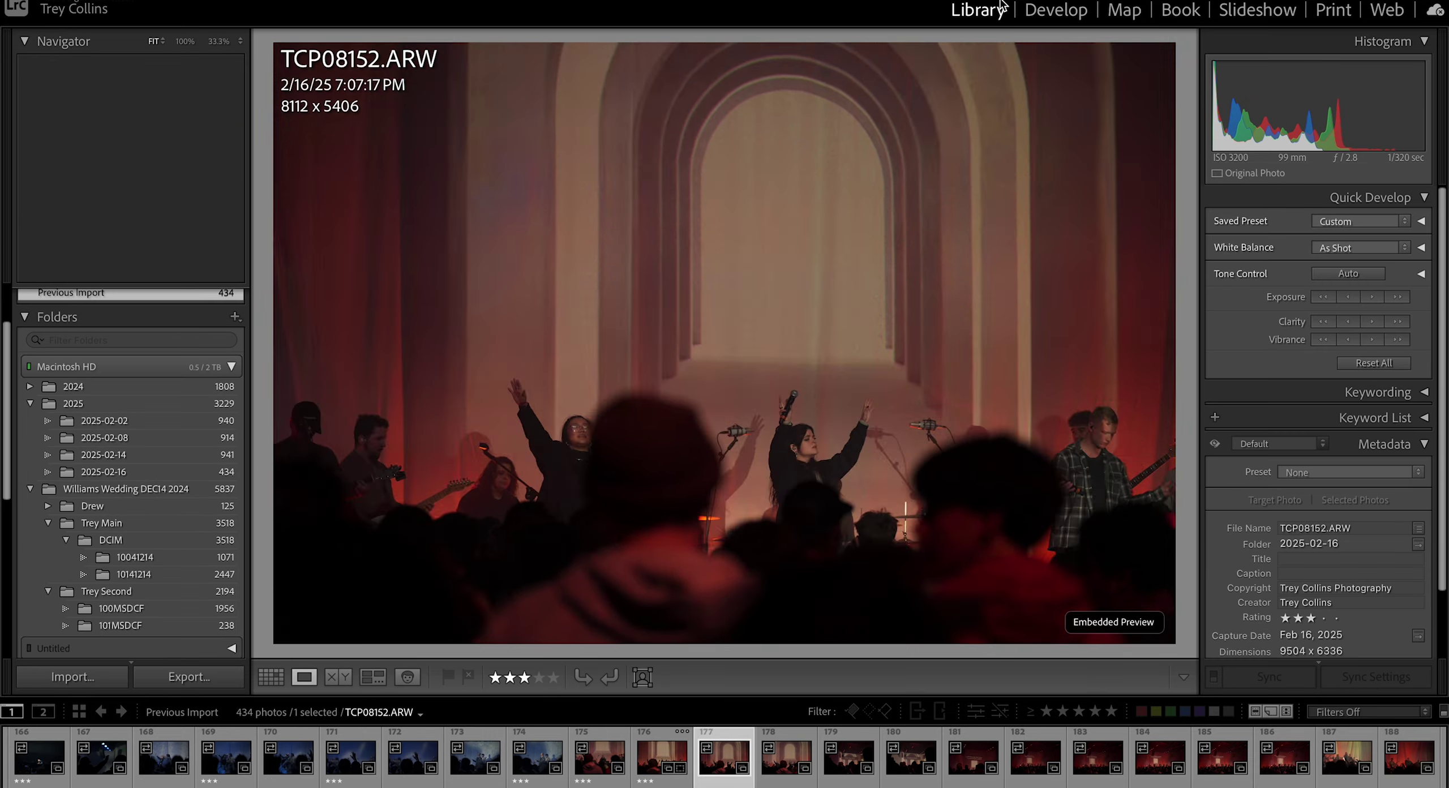
Step: Cull the red stage and lyric screen photos up to TCP08162.ARW, rating photos 179, 181 and 183 three stars
{"action": "key", "text": "Right"}
{"action": "key", "text": "Right"}
{"action": "key", "text": "Right"}
{"action": "key", "text": "Right"}
{"action": "key", "text": "Right"}
{"action": "key", "text": "Right"}
{"action": "key", "text": "Right"}
{"action": "key", "text": "Right"}
{"action": "key", "text": "Right"}
{"action": "key", "text": "Right"}
{"action": "key", "text": "Right"}
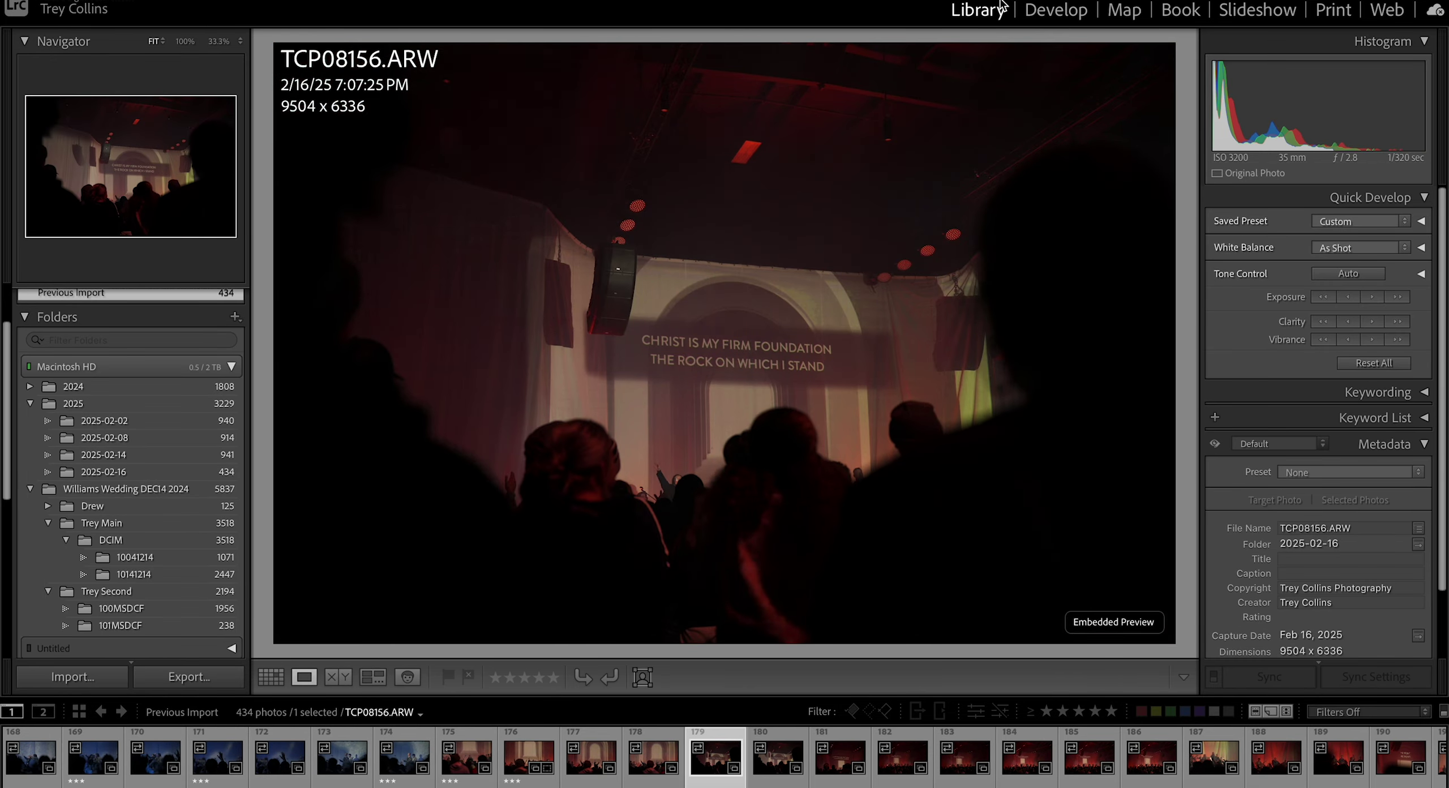
{"action": "key", "text": "Left"}
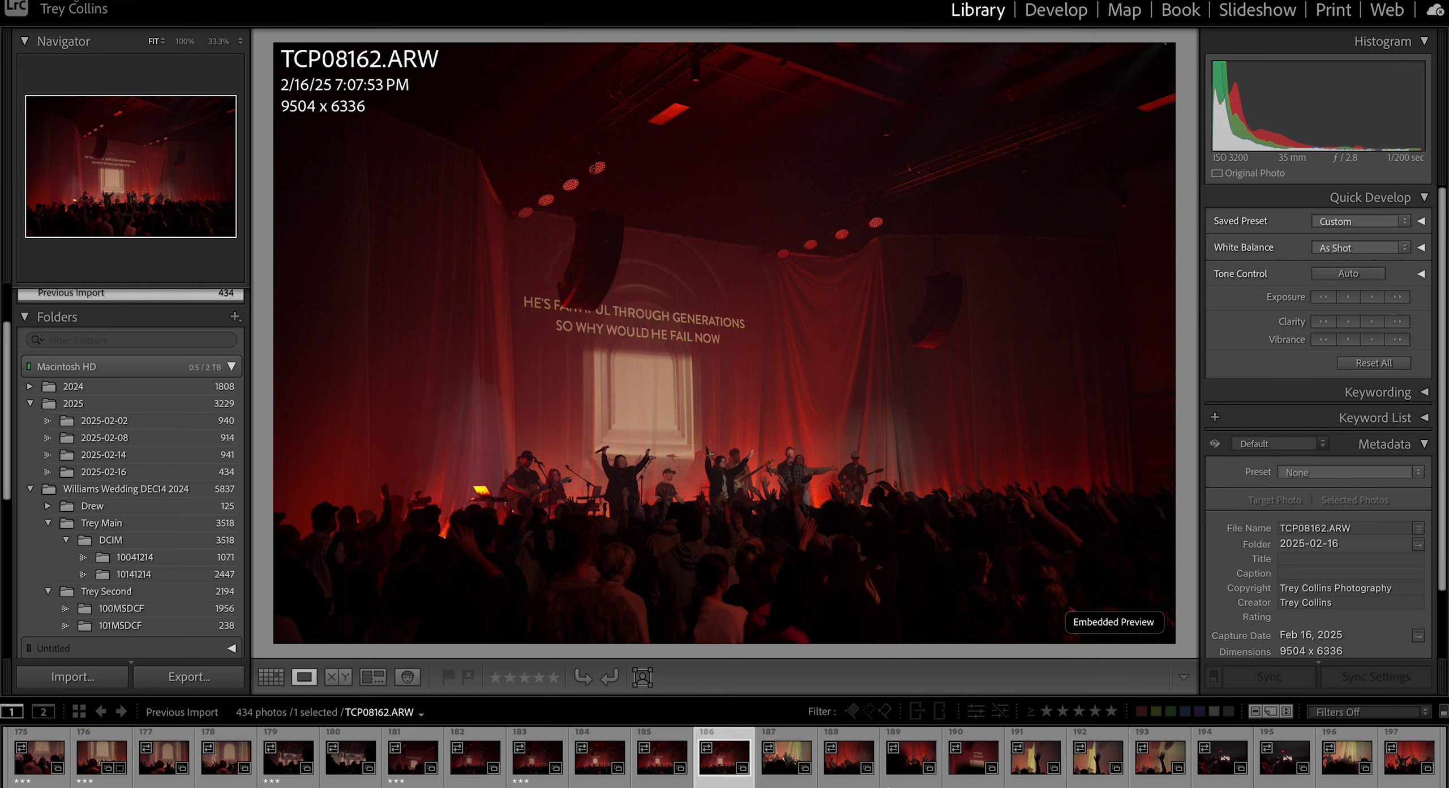
{"action": "right_click", "coordinate": [957, 787]}
{"action": "left_click", "coordinate": [940, 786]}
{"action": "right_click", "coordinate": [1027, 787]}
{"action": "left_click", "coordinate": [985, 786]}
{"action": "right_click", "coordinate": [1040, 787]}
{"action": "left_click", "coordinate": [996, 786]}
{"action": "right_click", "coordinate": [980, 787]}
{"action": "left_click", "coordinate": [962, 785]}
{"action": "left_click", "coordinate": [726, 785]}
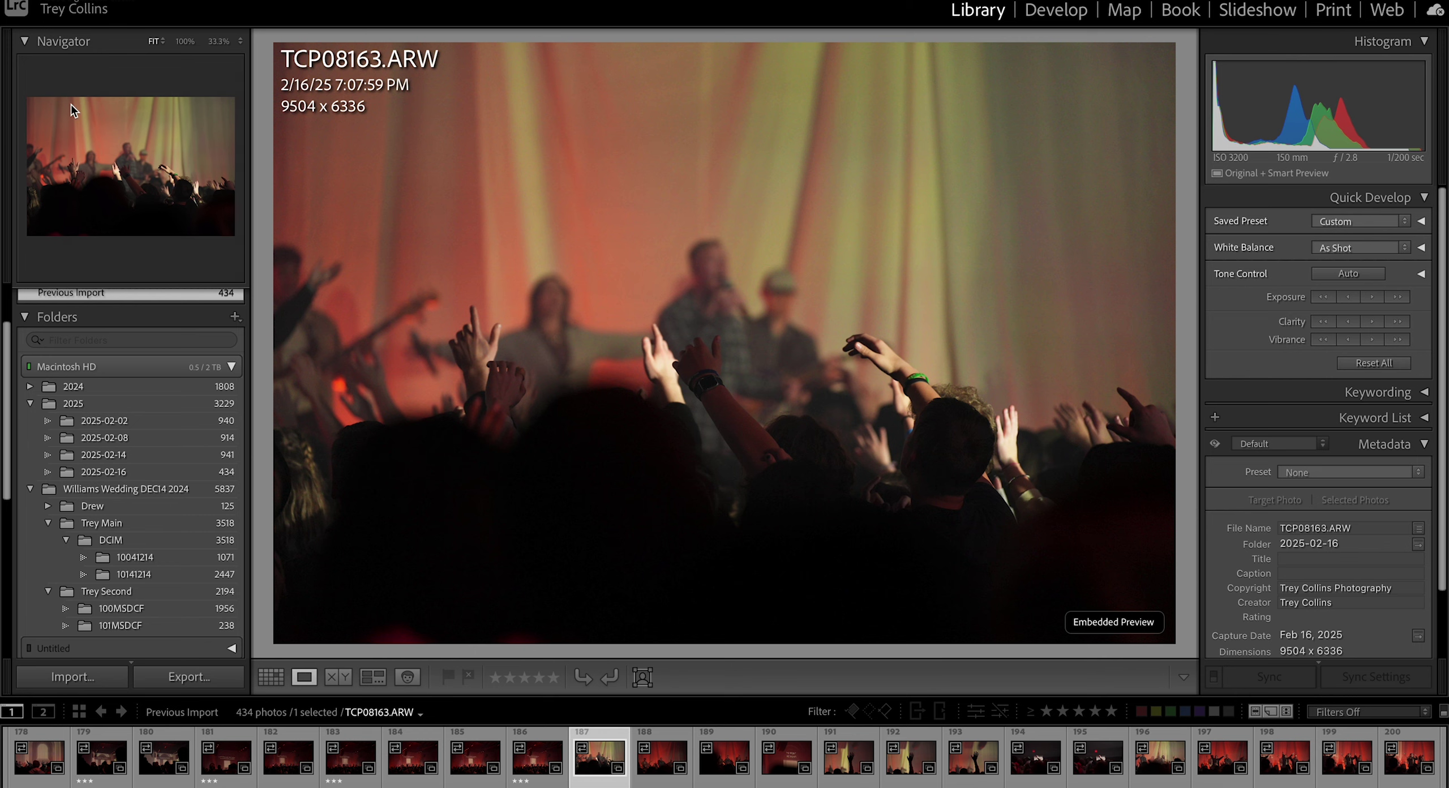
Step: Rate photos 186, 187 and 189 three stars, checking the focus of the red stage shots at 100%
{"action": "key", "text": "Right"}
{"action": "key", "text": "Right"}
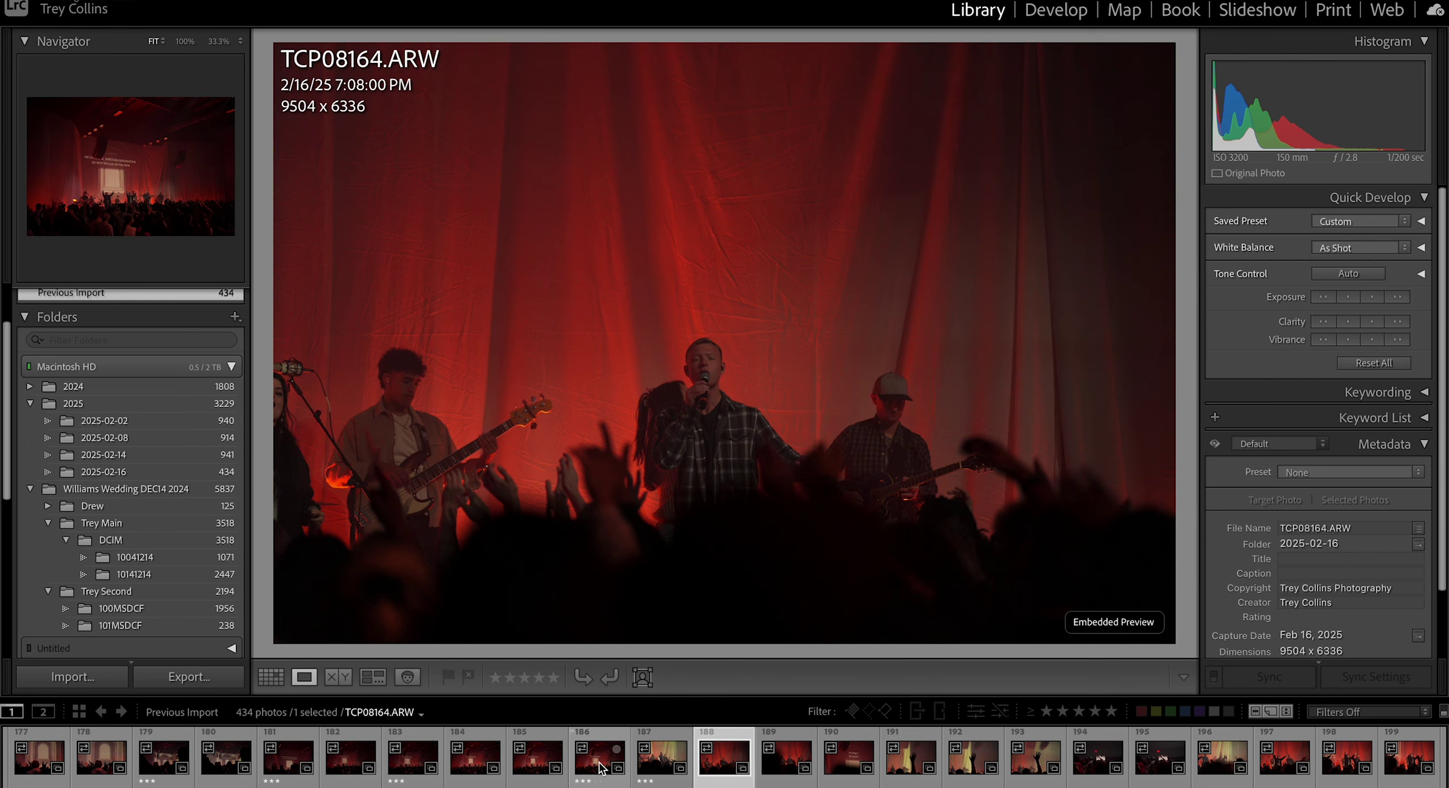
{"action": "key", "text": "Right"}
{"action": "key", "text": "Left"}
{"action": "left_click", "coordinate": [786, 336]}
{"action": "key", "text": "3"}
{"action": "left_click", "coordinate": [786, 336]}
{"action": "key", "text": "Left"}
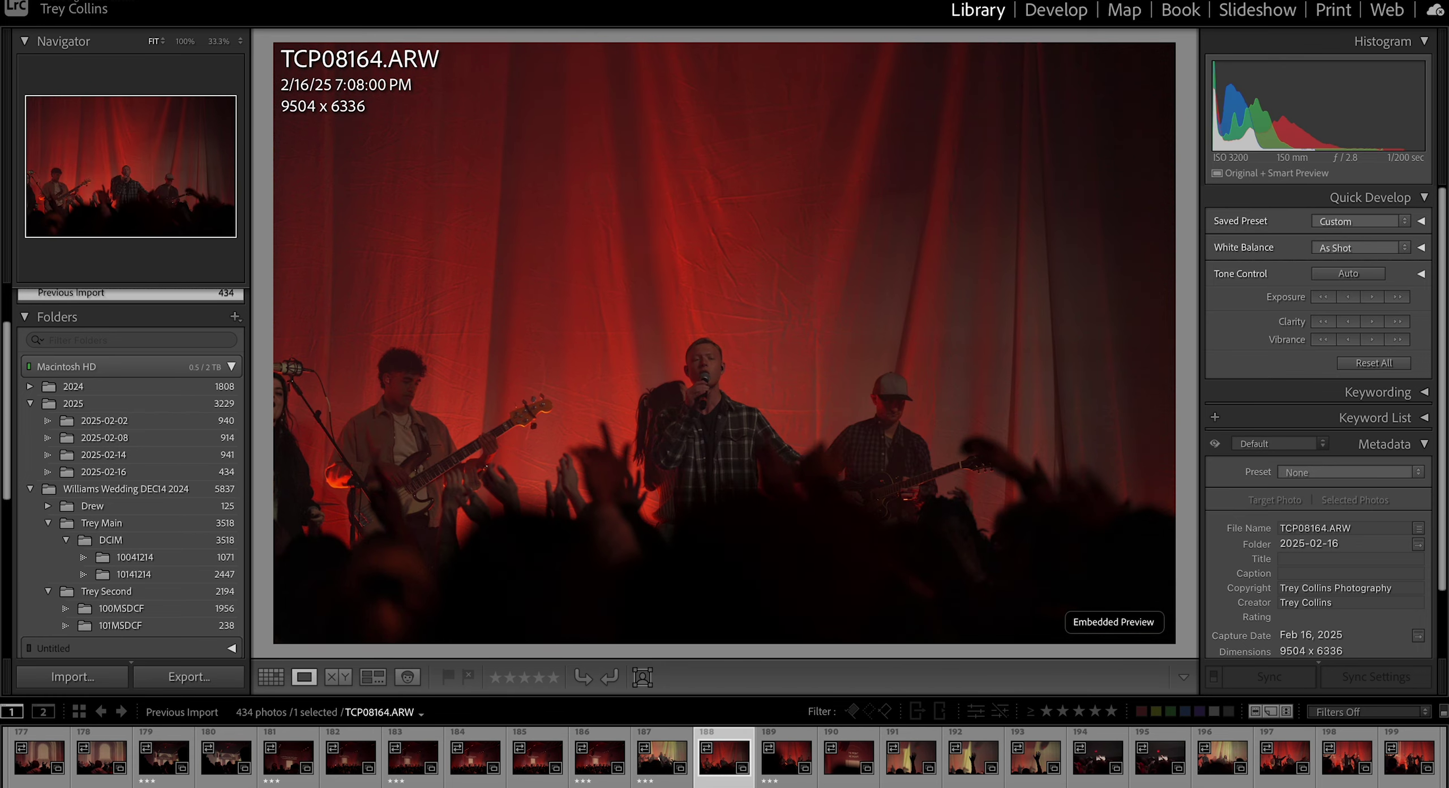
Step: Cull up to TCP08171.ARW, rating photos 188, 191, 193 and 195 three stars and clearing the rating of photo 189
{"action": "key", "text": "3"}
{"action": "key", "text": "Left"}
{"action": "key", "text": "Right"}
{"action": "key", "text": "Right"}
{"action": "key", "text": "Right"}
{"action": "key", "text": "Right"}
{"action": "key", "text": "Right"}
{"action": "key", "text": "Right"}
{"action": "key", "text": "Right"}
{"action": "key", "text": "Right"}
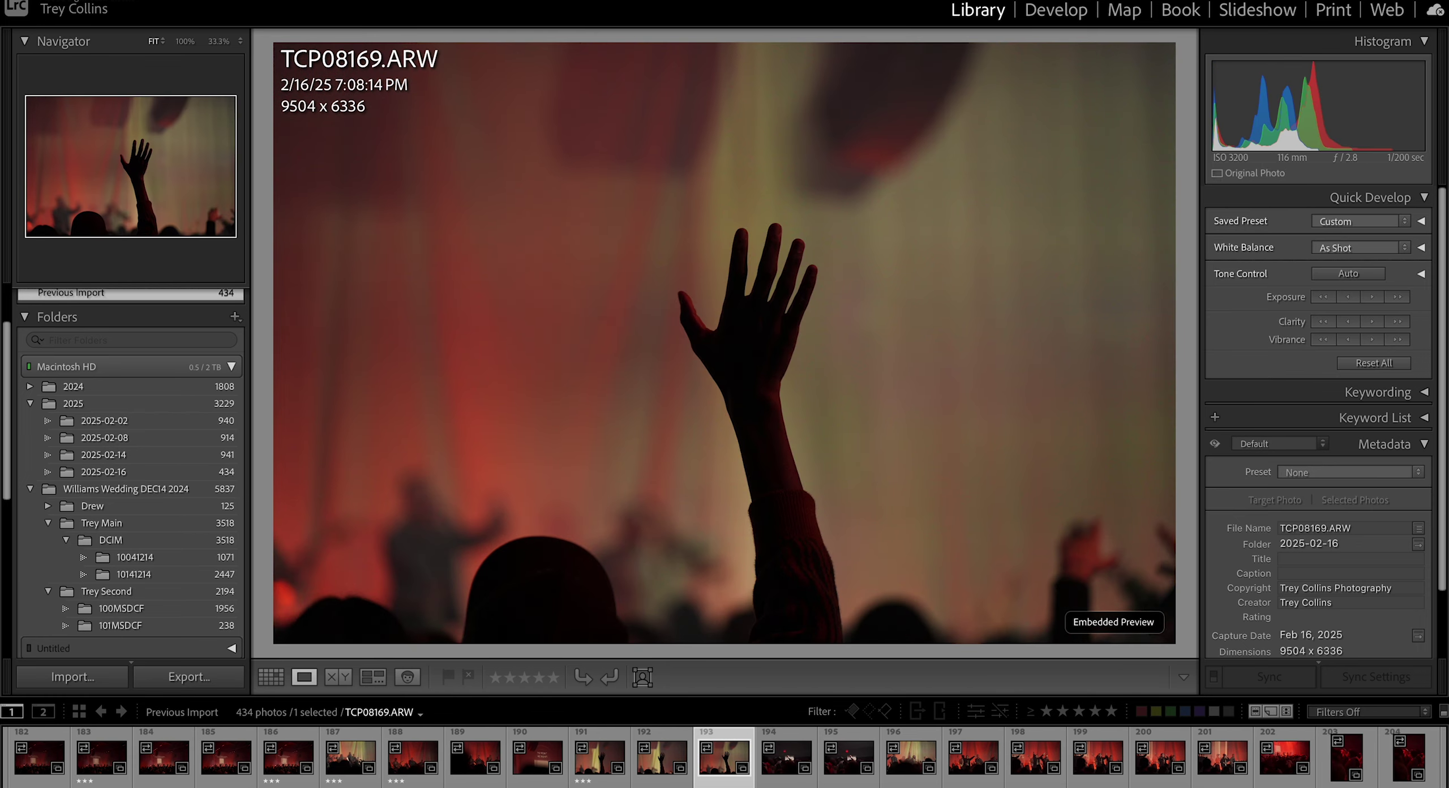
{"action": "key", "text": "Left"}
{"action": "key", "text": "3"}
Step: Apply Preset 2 - B&W to the raised-hand shot TCP08171.ARW and crop it slightly tighter
{"action": "key", "text": "d"}
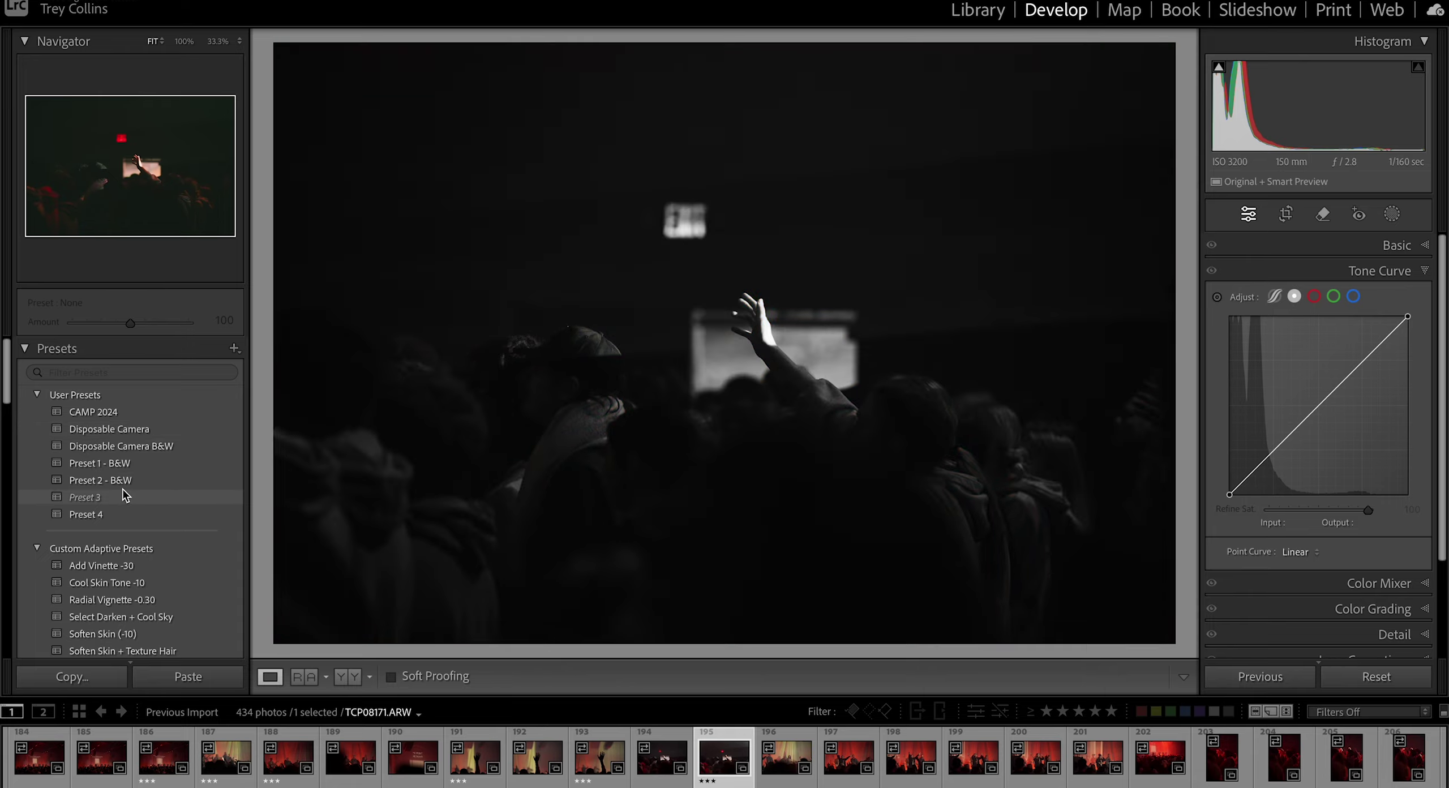
{"action": "left_click", "coordinate": [116, 480]}
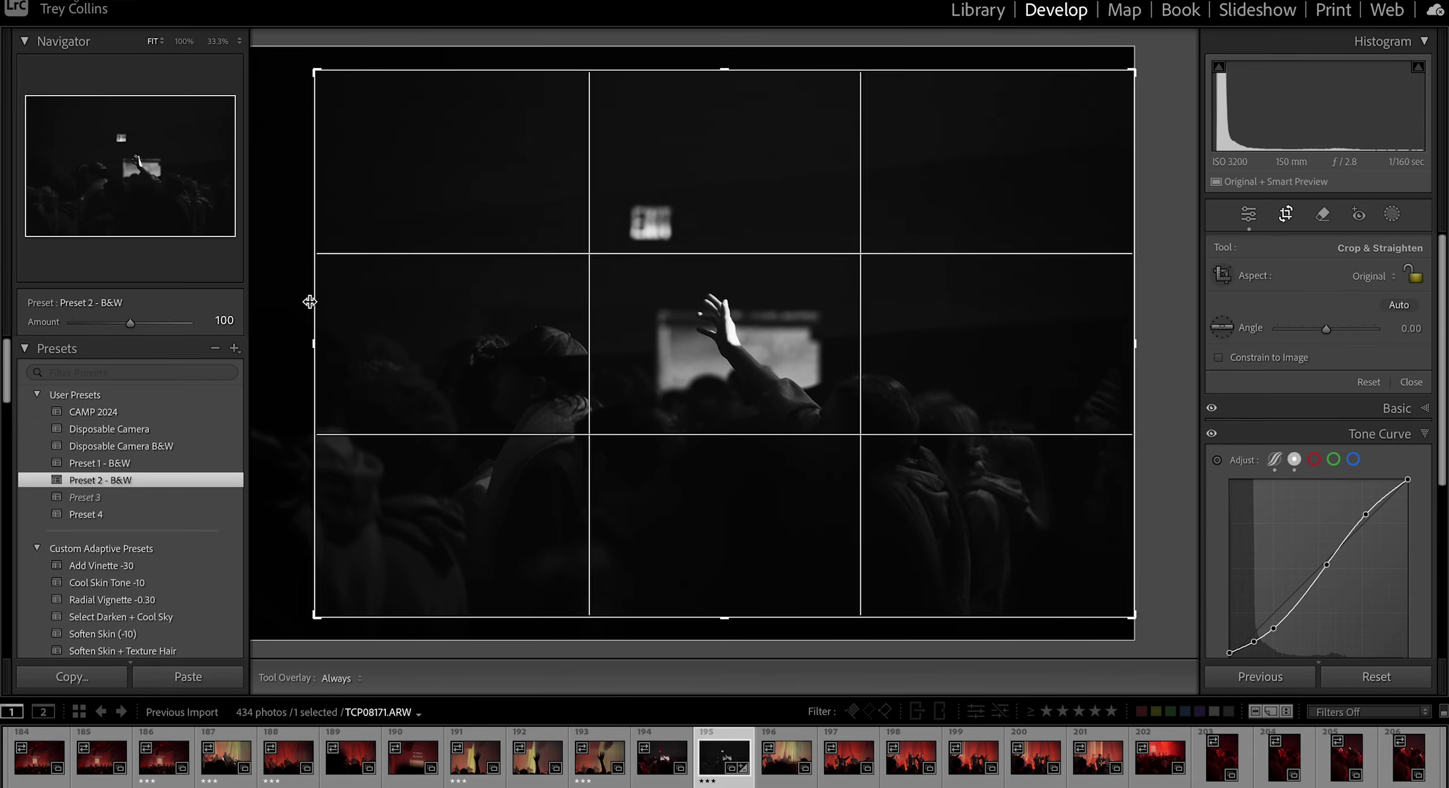
{"action": "key", "text": "Right"}
Step: Cull the red stage photos up to the portrait crowd shot TCP08179.ARW, rating photos 197, 198, 200 and 202 three stars
{"action": "key", "text": "Right"}
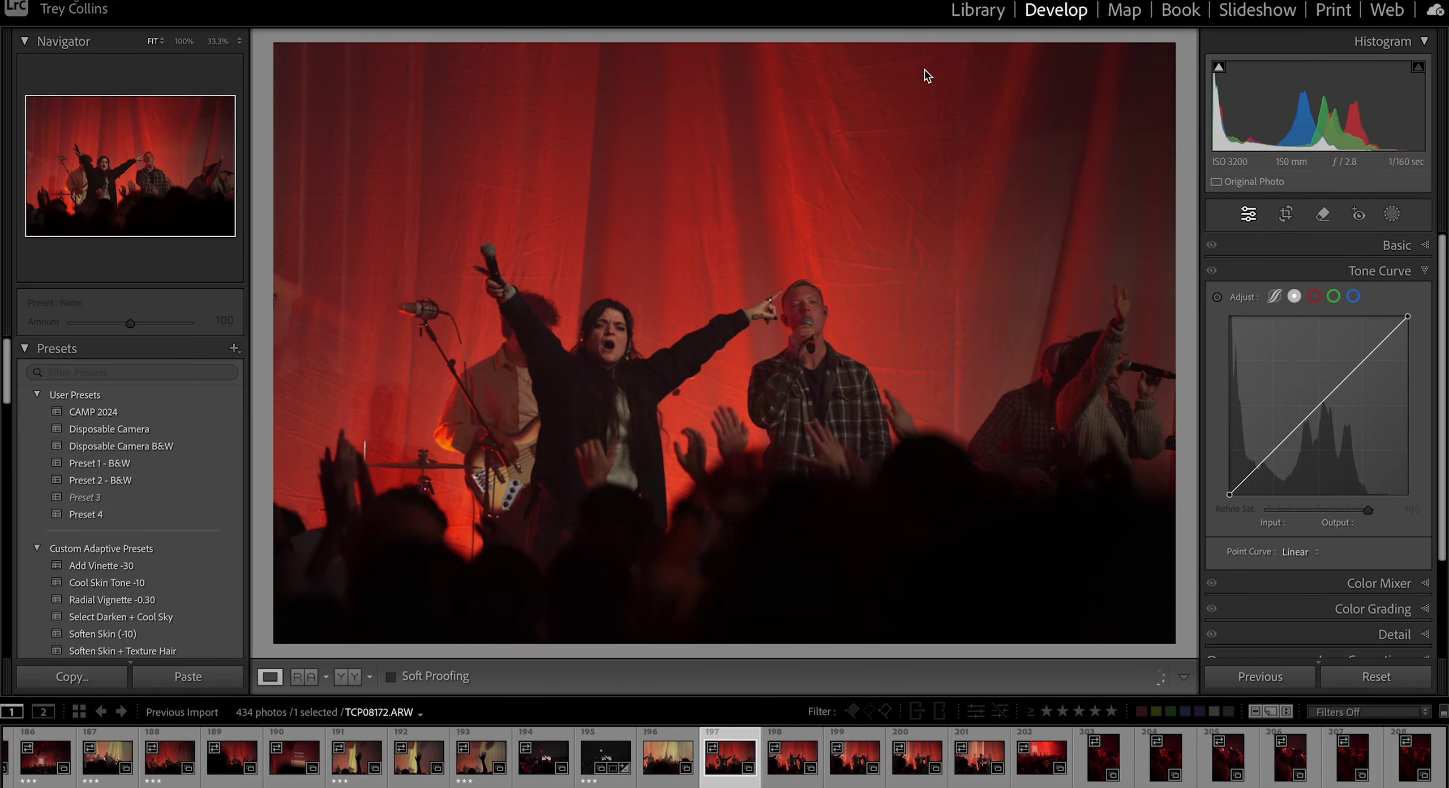
{"action": "key", "text": "Right"}
{"action": "key", "text": "Right"}
{"action": "key", "text": "Right"}
{"action": "key", "text": "Right"}
{"action": "key", "text": "Right"}
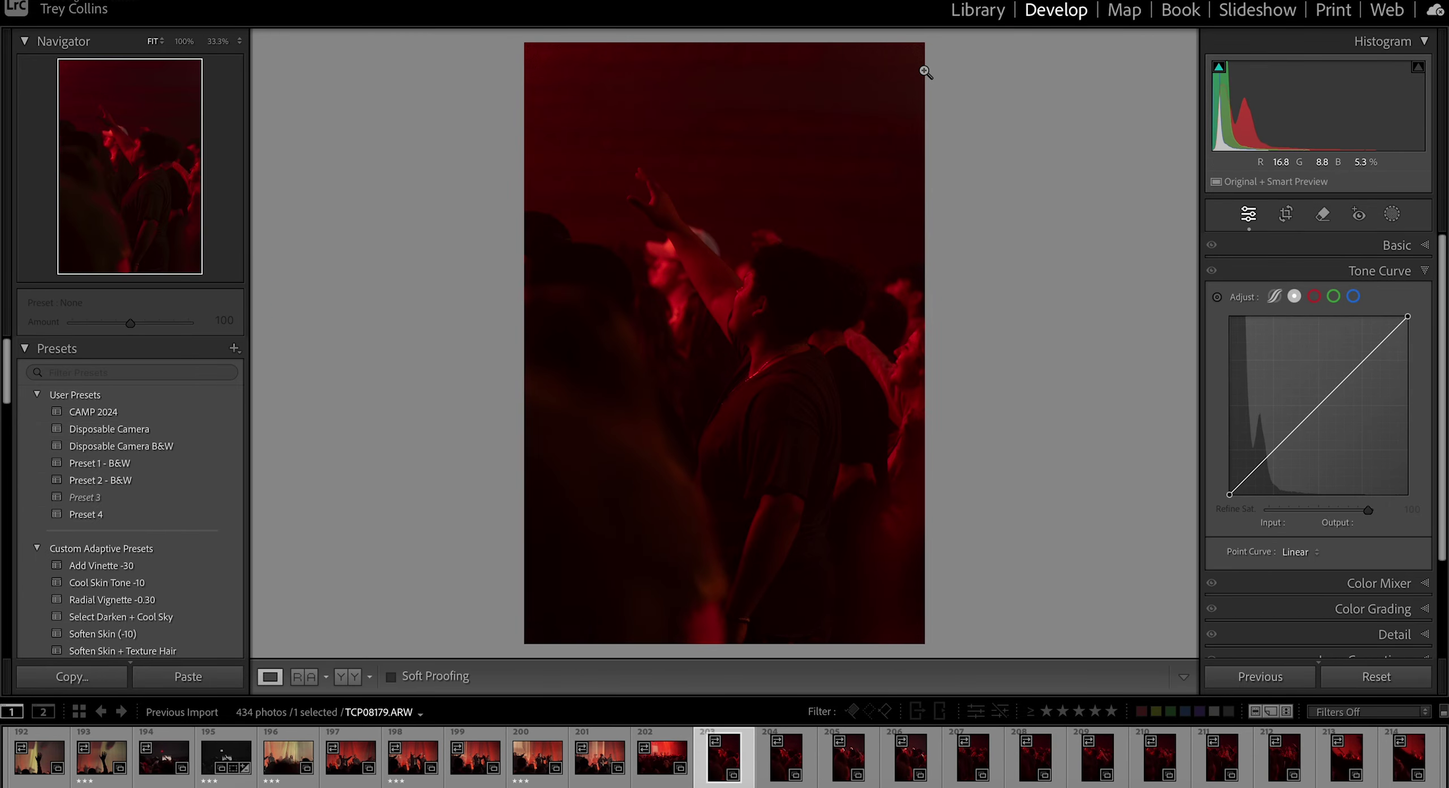
Step: Cull the red portrait crowd photos up to TCP08186.ARW, rating photo 203 three stars
{"action": "key", "text": "Right"}
{"action": "key", "text": "Right"}
{"action": "key", "text": "Right"}
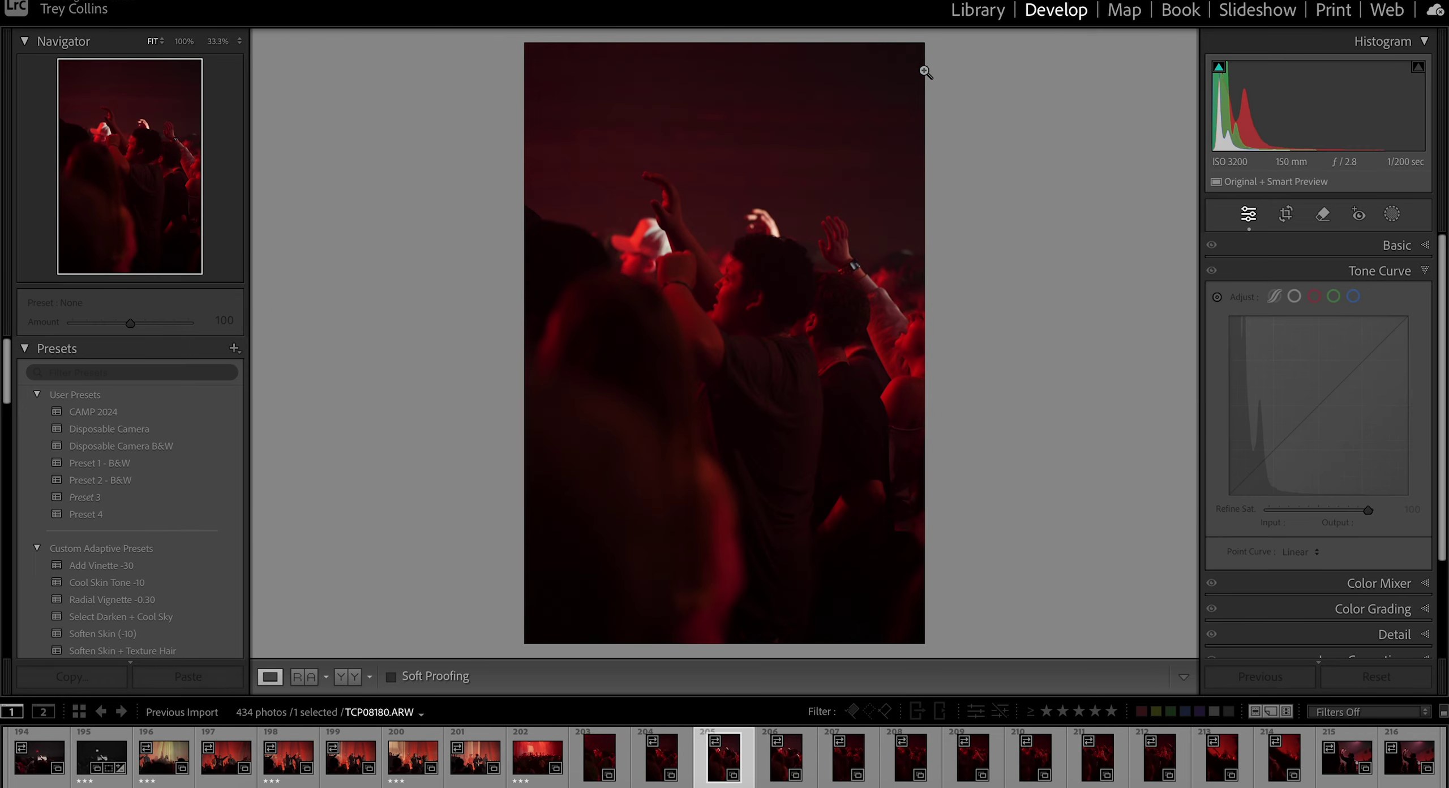
{"action": "key", "text": "Right"}
{"action": "key", "text": "Right"}
{"action": "key", "text": "Right"}
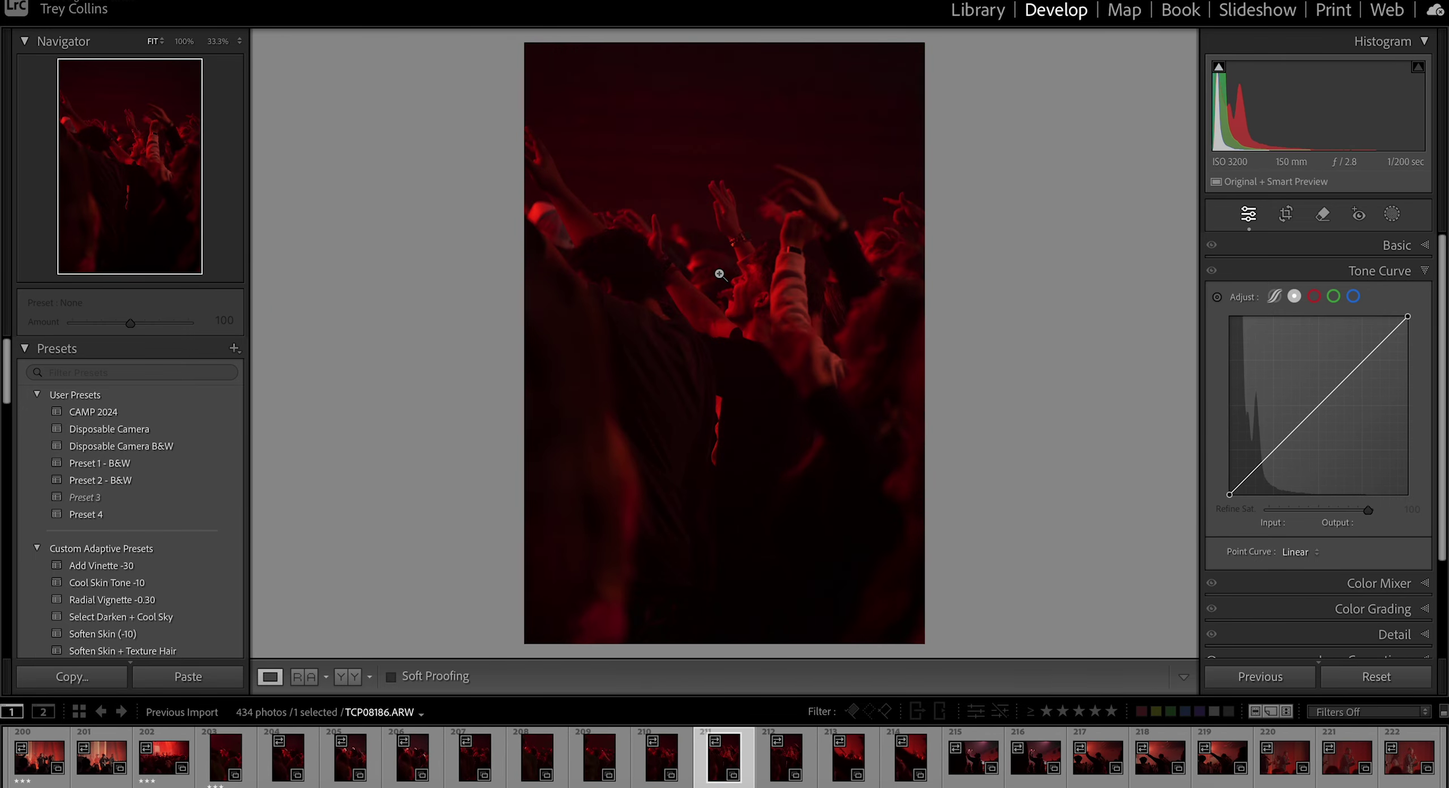
Step: Rate photo 211 three stars and check the focus of the crowd shot TCP08189.ARW at 100%
{"action": "key", "text": "Right"}
{"action": "key", "text": "Right"}
{"action": "key", "text": "Right"}
{"action": "key", "text": "Right"}
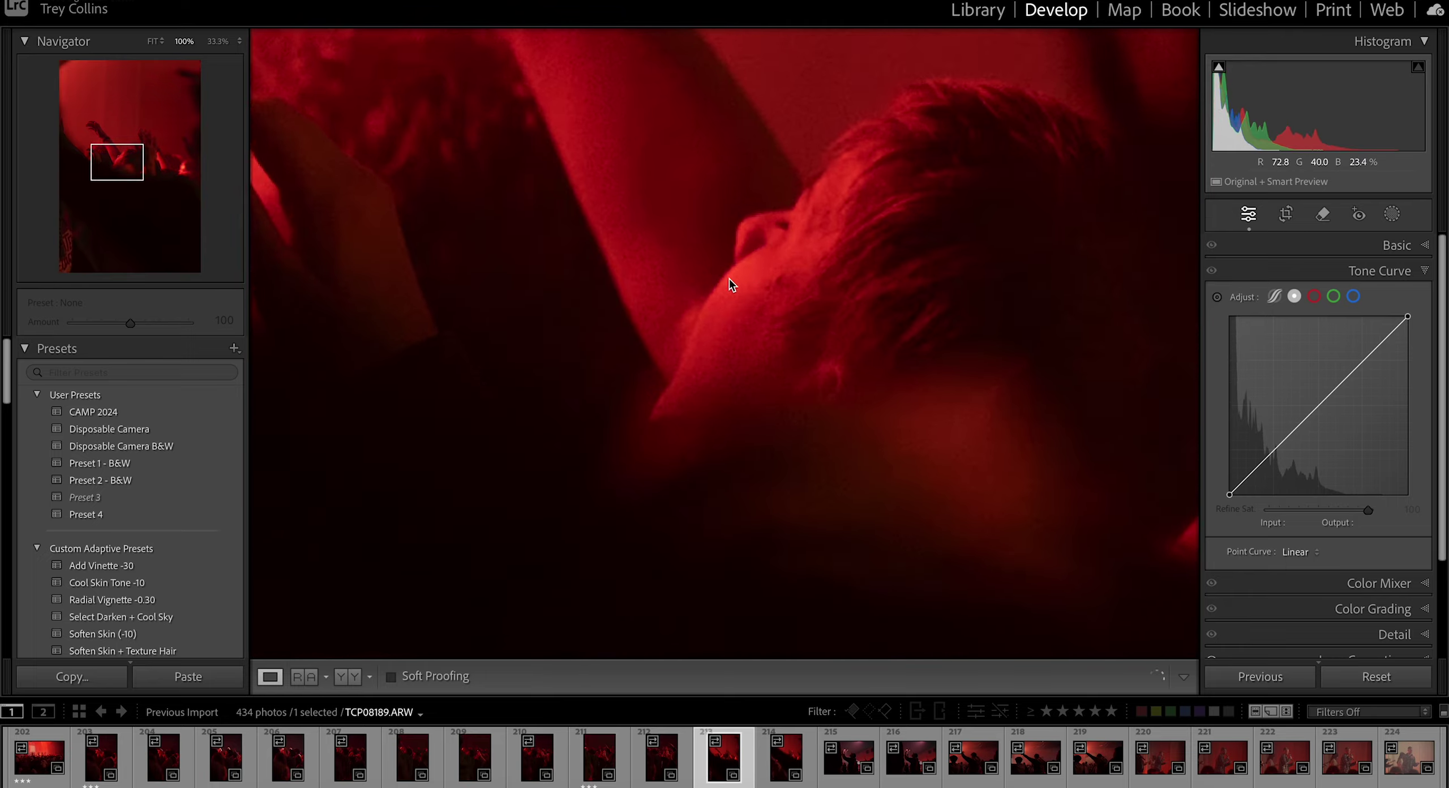
Step: Cull the photos up to the raised-hands shot TCP08203.ARW, rating photos 213, 216, 217 and 222 three stars
{"action": "key", "text": "Right"}
{"action": "key", "text": "Right"}
{"action": "key", "text": "Right"}
{"action": "key", "text": "Right"}
{"action": "key", "text": "Right"}
{"action": "key", "text": "Right"}
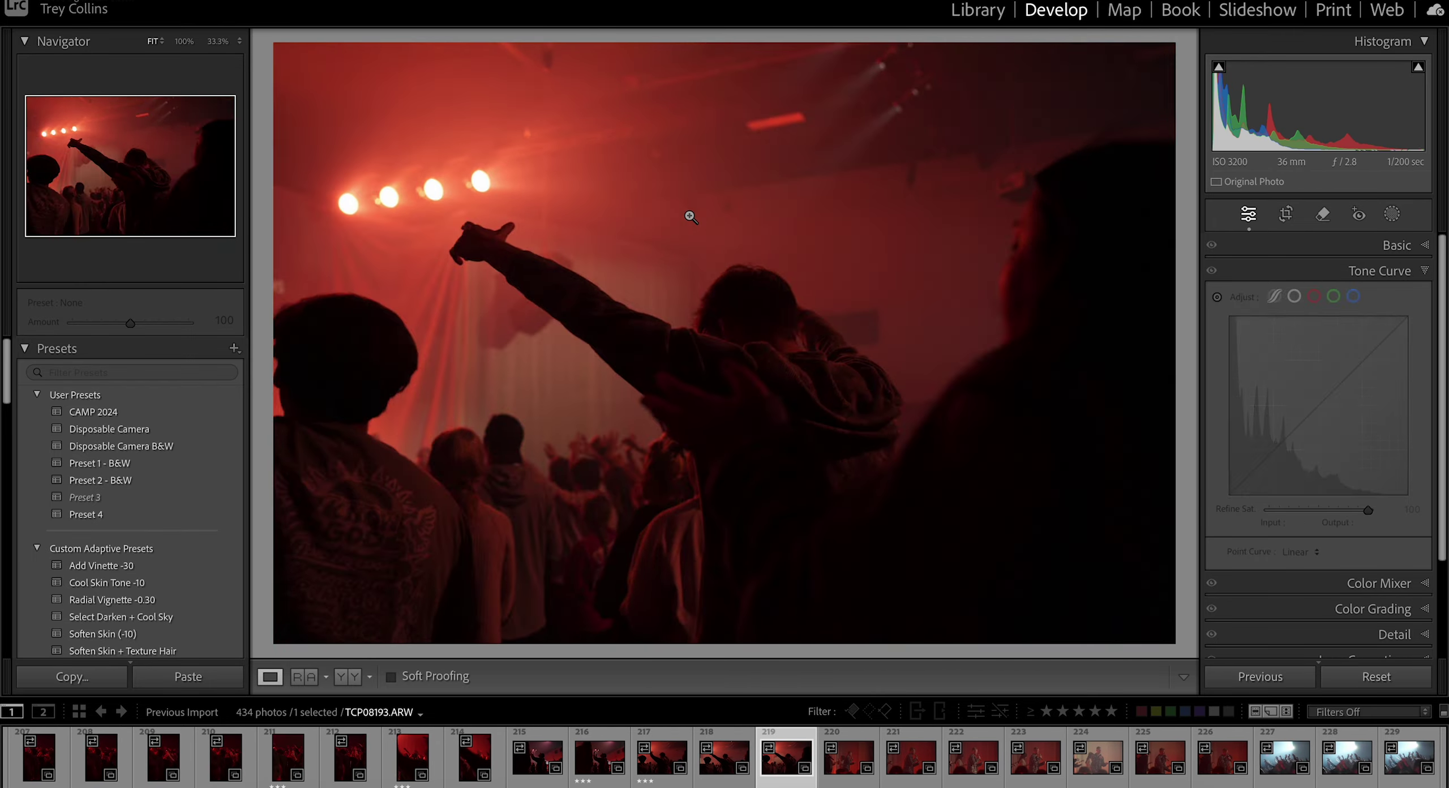
{"action": "key", "text": "Right"}
{"action": "key", "text": "Right"}
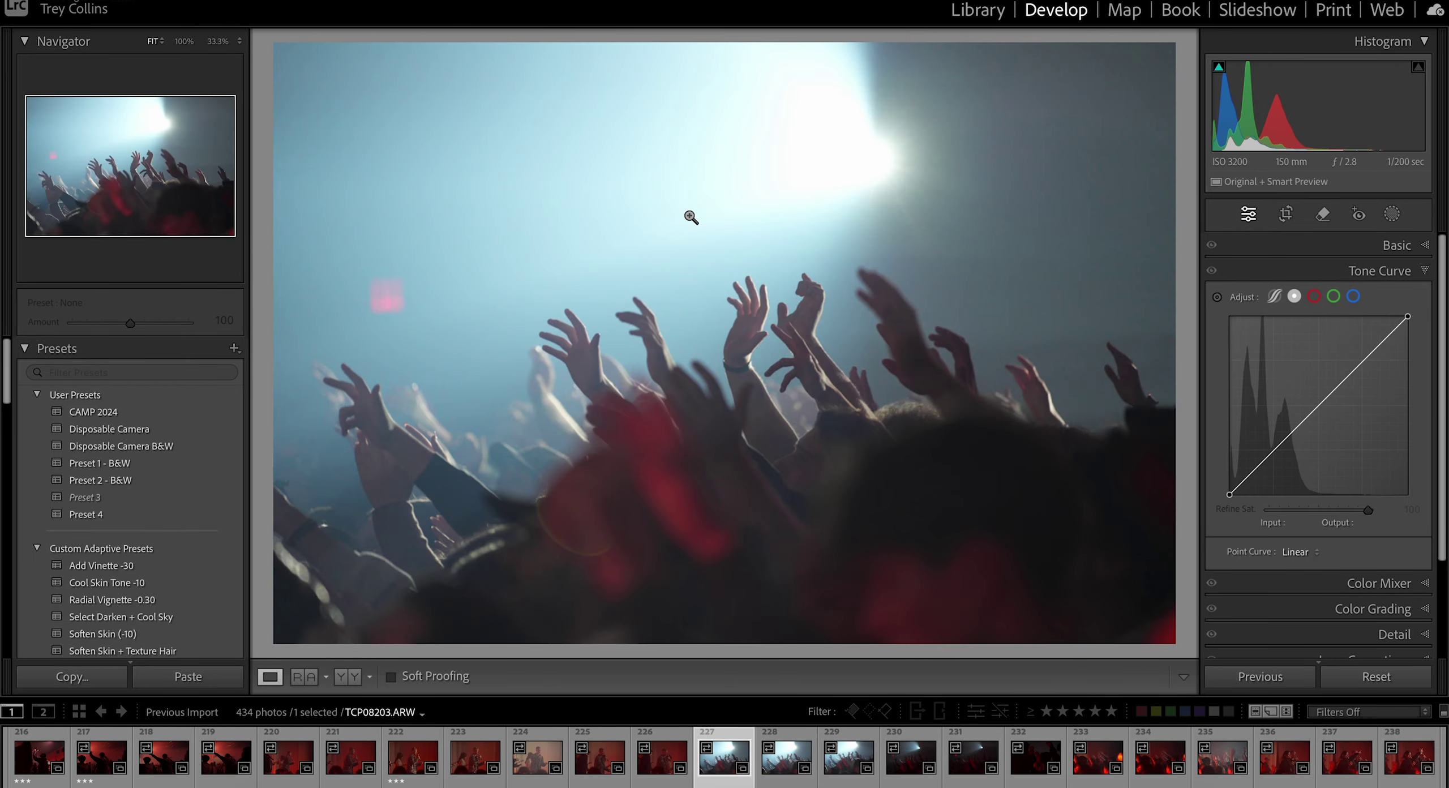
Step: Cull the photos up to the red singer shot TCP08213.ARW, rating photos 227 to 230, 232 and 234 three stars
{"action": "key", "text": "Right"}
{"action": "key", "text": "Right"}
{"action": "key", "text": "Right"}
{"action": "key", "text": "Right"}
{"action": "key", "text": "Right"}
{"action": "key", "text": "Right"}
{"action": "key", "text": "Right"}
{"action": "key", "text": "Right"}
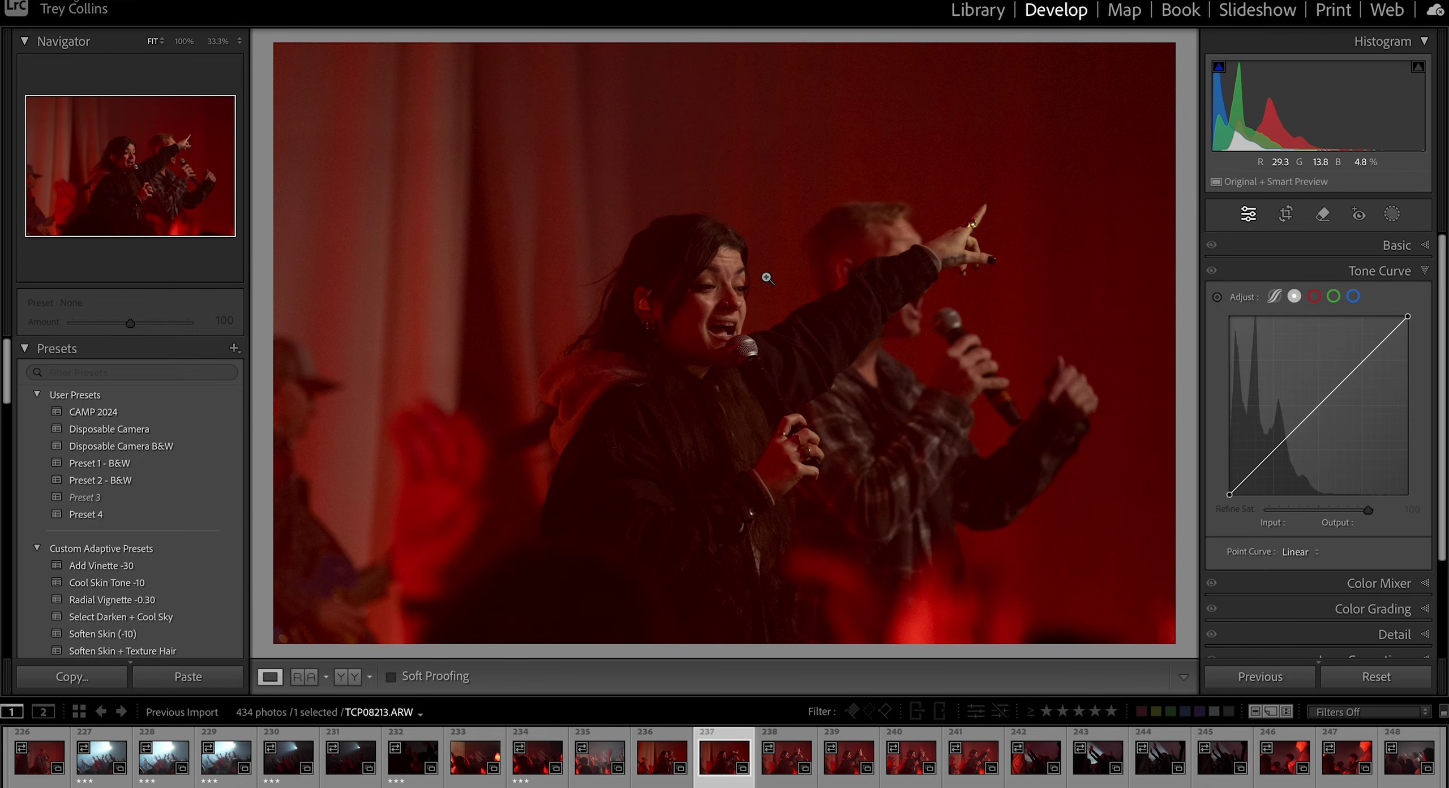
Step: Check the focus of TCP08214.ARW at 100% and cull up to TCP08226.ARW, rating photos 237, 241, 243 and 246 three stars
{"action": "key", "text": "Right"}
{"action": "left_click", "coordinate": [756, 267]}
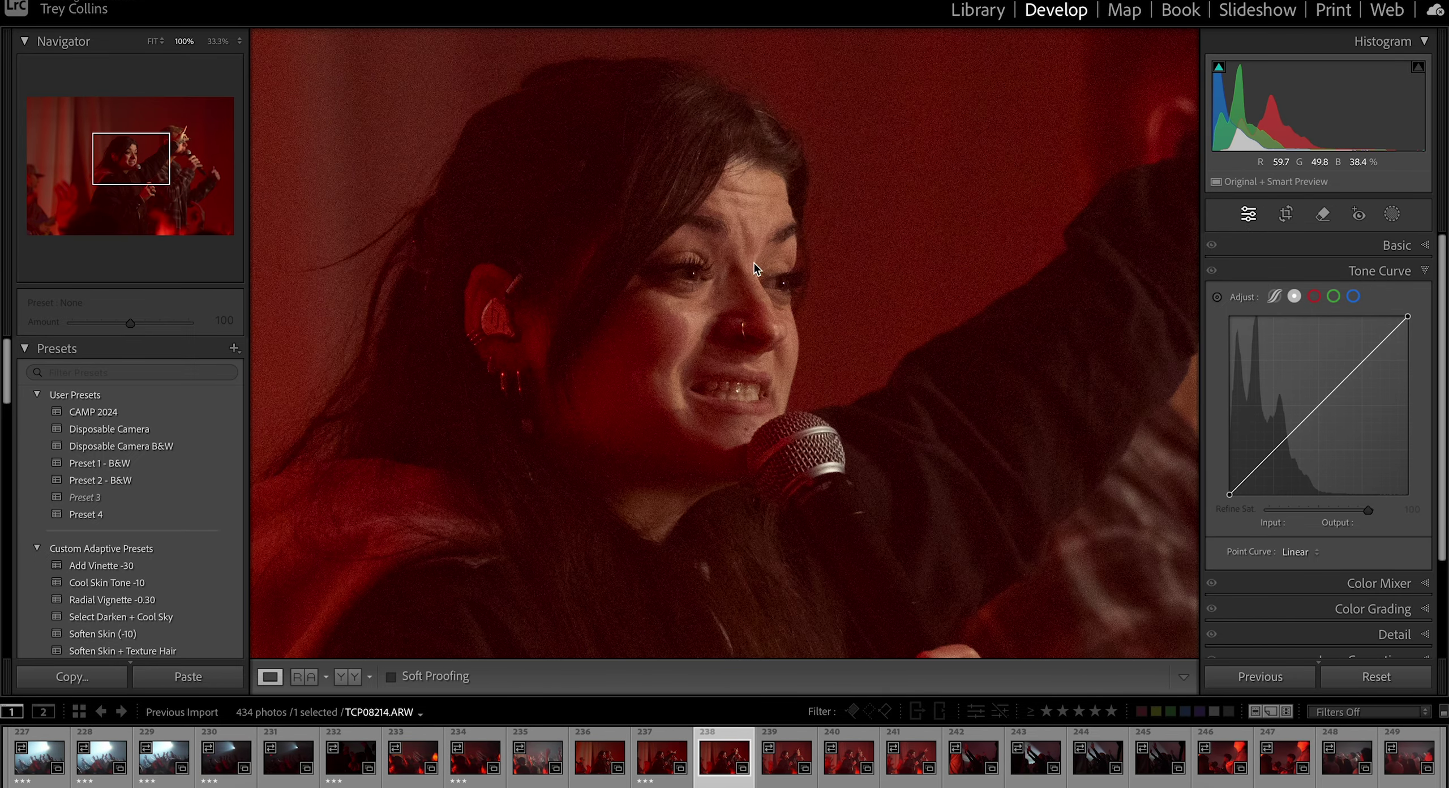
{"action": "key", "text": "Right"}
{"action": "key", "text": "Right"}
{"action": "key", "text": "Right"}
{"action": "key", "text": "Right"}
{"action": "key", "text": "Right"}
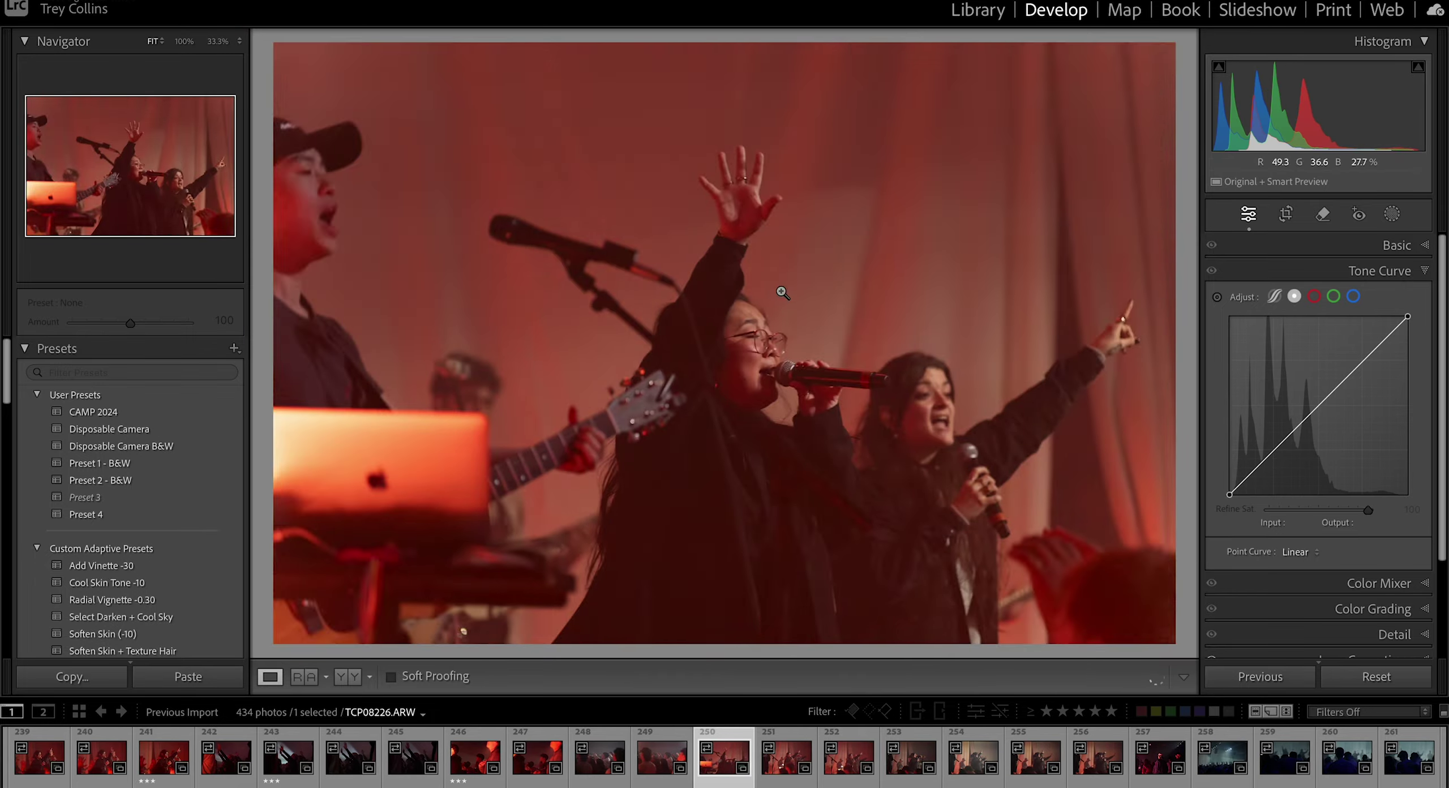
Step: Cull the singer photos up to TCP08232.ARW, rating photos 250, 251, 254 and 256 three stars
{"action": "key", "text": "Right"}
{"action": "key", "text": "Right"}
{"action": "key", "text": "Right"}
{"action": "key", "text": "3"}
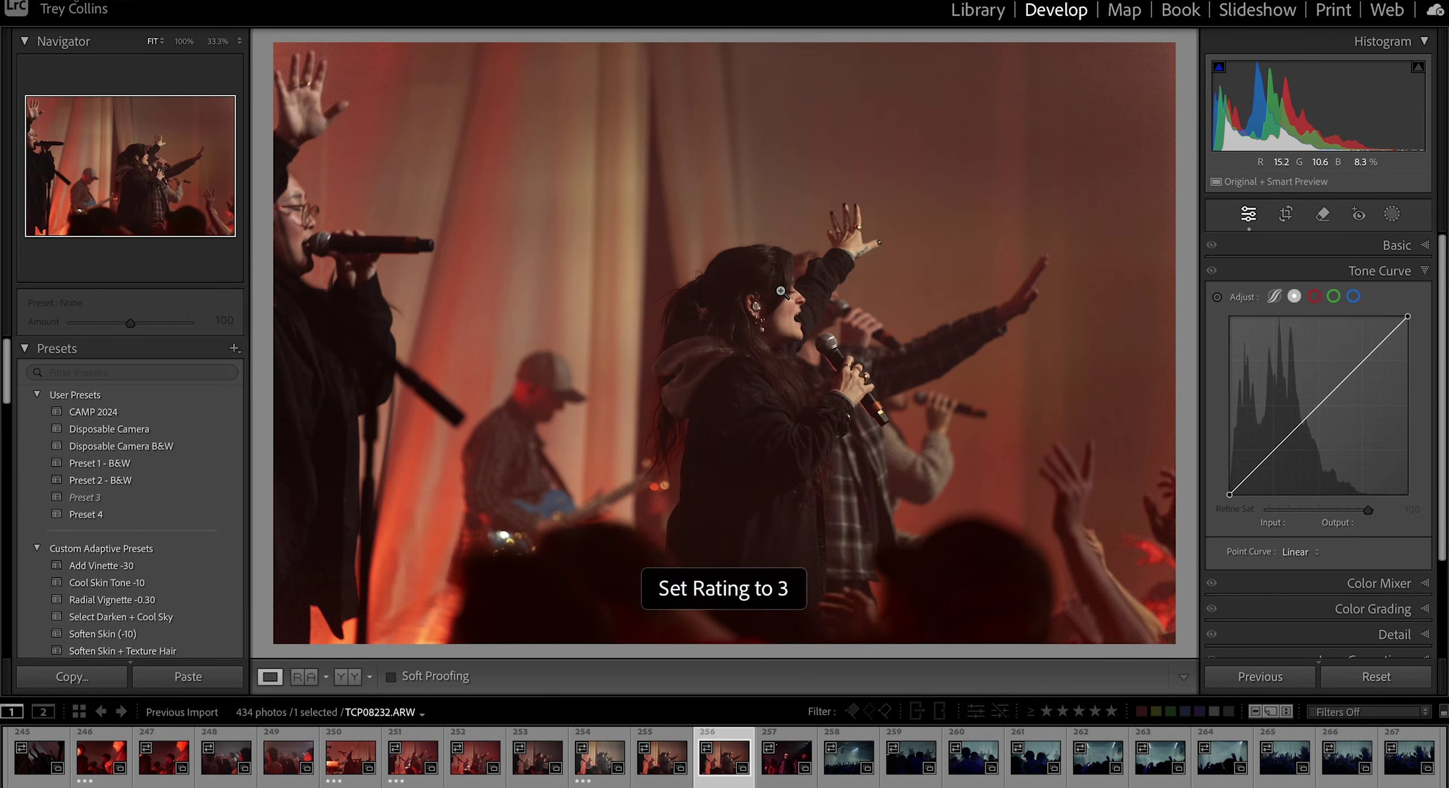
Step: Give photo 254 a blue color label and clear its star rating
{"action": "key", "text": "Left"}
{"action": "key", "text": "Left"}
{"action": "key", "text": "9"}
{"action": "key", "text": "0"}
Step: Cull the blue-lit crowd photos up to TCP08240.ARW, rating photos 257, 258, 261 and 262 three stars
{"action": "key", "text": "Right"}
{"action": "key", "text": "Right"}
{"action": "key", "text": "Right"}
{"action": "key", "text": "Right"}
{"action": "key", "text": "Right"}
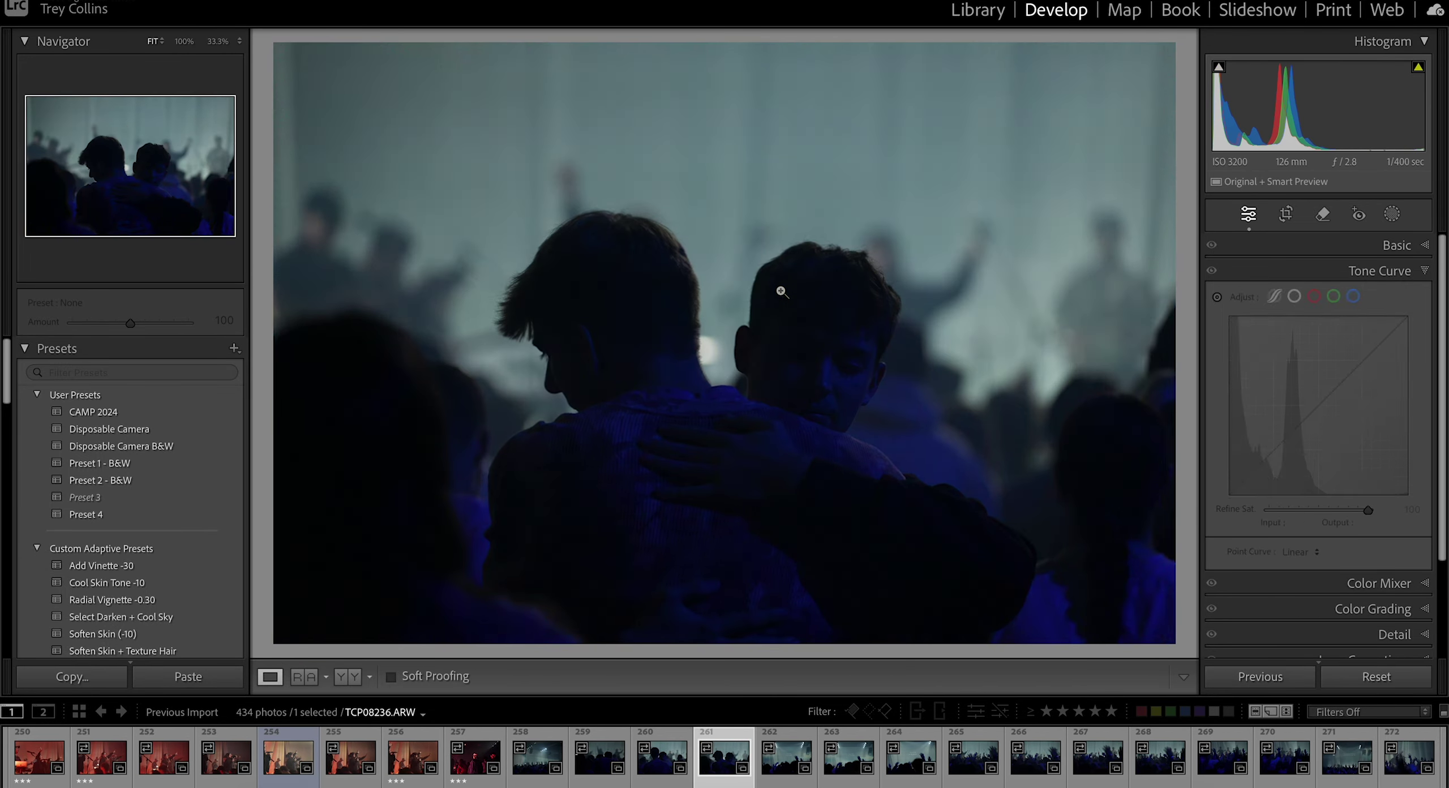
{"action": "key", "text": "3"}
{"action": "key", "text": "Left"}
{"action": "key", "text": "Left"}
{"action": "key", "text": "Left"}
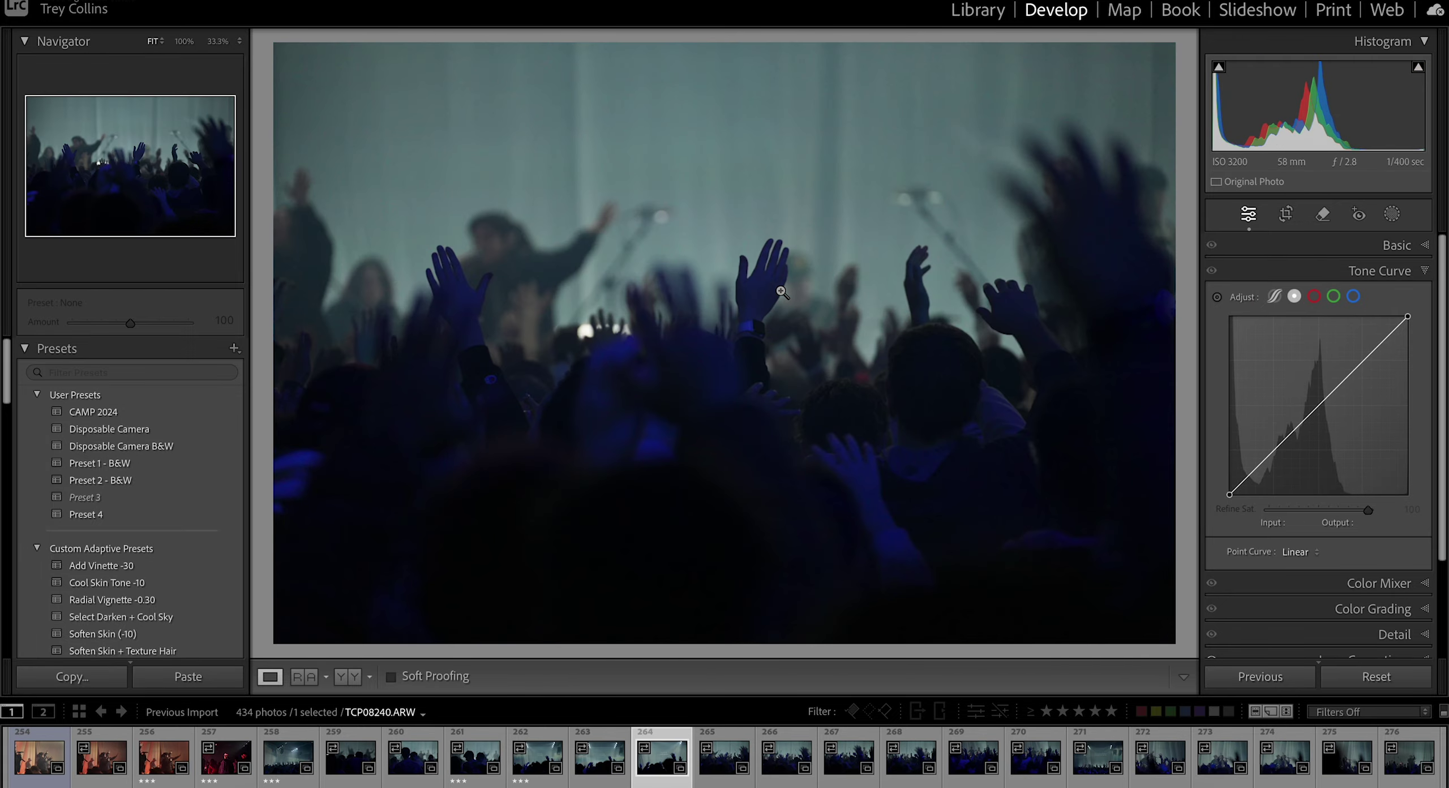
Step: Cull the blue-lit worship photos up to TCP08248.ARW, rating photos 267 and 271 three stars
{"action": "key", "text": "Right"}
{"action": "key", "text": "Right"}
{"action": "key", "text": "Right"}
{"action": "key", "text": "Right"}
{"action": "key", "text": "Right"}
{"action": "key", "text": "Right"}
{"action": "key", "text": "Right"}
{"action": "key", "text": "Right"}
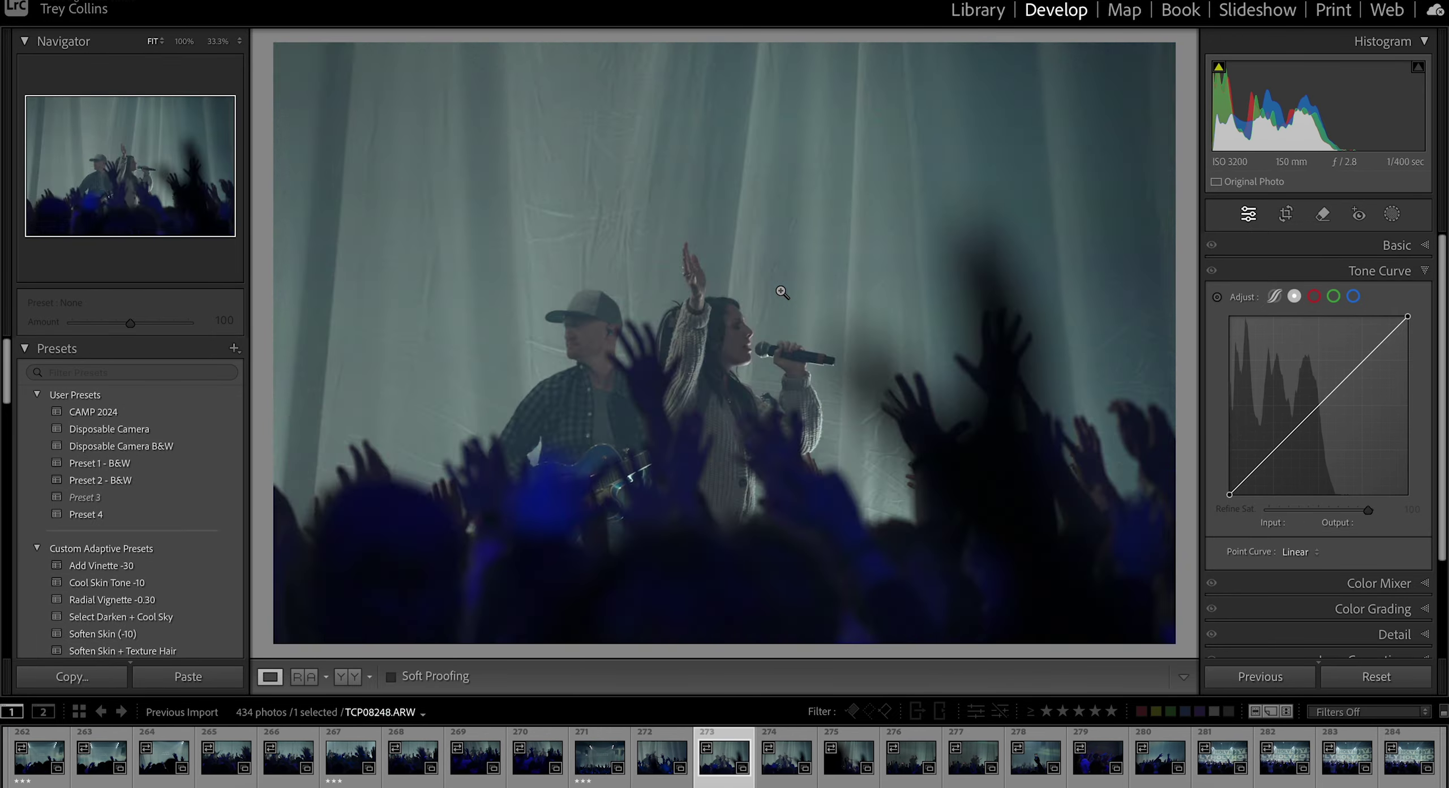
Step: Cull the stage and crowd photos up to TCP08257.ARW, rating photos 272, 273 and 278 three stars
{"action": "key", "text": "Right"}
{"action": "key", "text": "Right"}
{"action": "key", "text": "Right"}
{"action": "key", "text": "Right"}
{"action": "key", "text": "Right"}
{"action": "key", "text": "Right"}
{"action": "key", "text": "Right"}
{"action": "key", "text": "Right"}
{"action": "key", "text": "Right"}
{"action": "key", "text": "Right"}
{"action": "key", "text": "Right"}
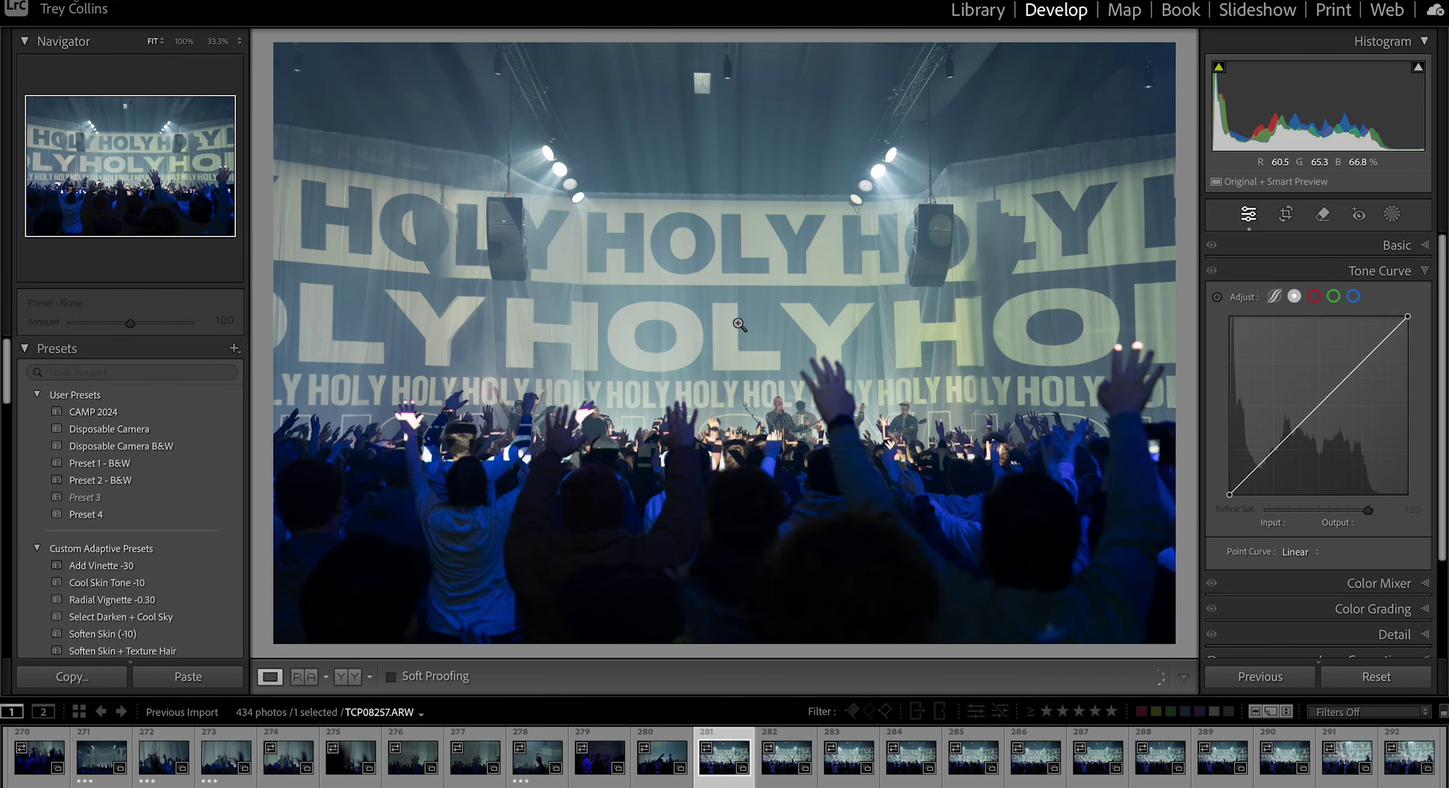
Step: Cull the wide crowd photos with the HOLY backdrop up to TCP08268.ARW, rating photos 286 and 289 three stars
{"action": "key", "text": "Right"}
{"action": "key", "text": "Right"}
{"action": "key", "text": "Right"}
{"action": "key", "text": "Right"}
{"action": "key", "text": "Right"}
{"action": "key", "text": "Right"}
{"action": "key", "text": "Right"}
{"action": "key", "text": "Right"}
{"action": "key", "text": "Right"}
{"action": "key", "text": "Right"}
{"action": "key", "text": "Right"}
{"action": "key", "text": "Right"}
{"action": "key", "text": "Right"}
{"action": "key", "text": "Right"}
{"action": "key", "text": "Right"}
{"action": "key", "text": "Right"}
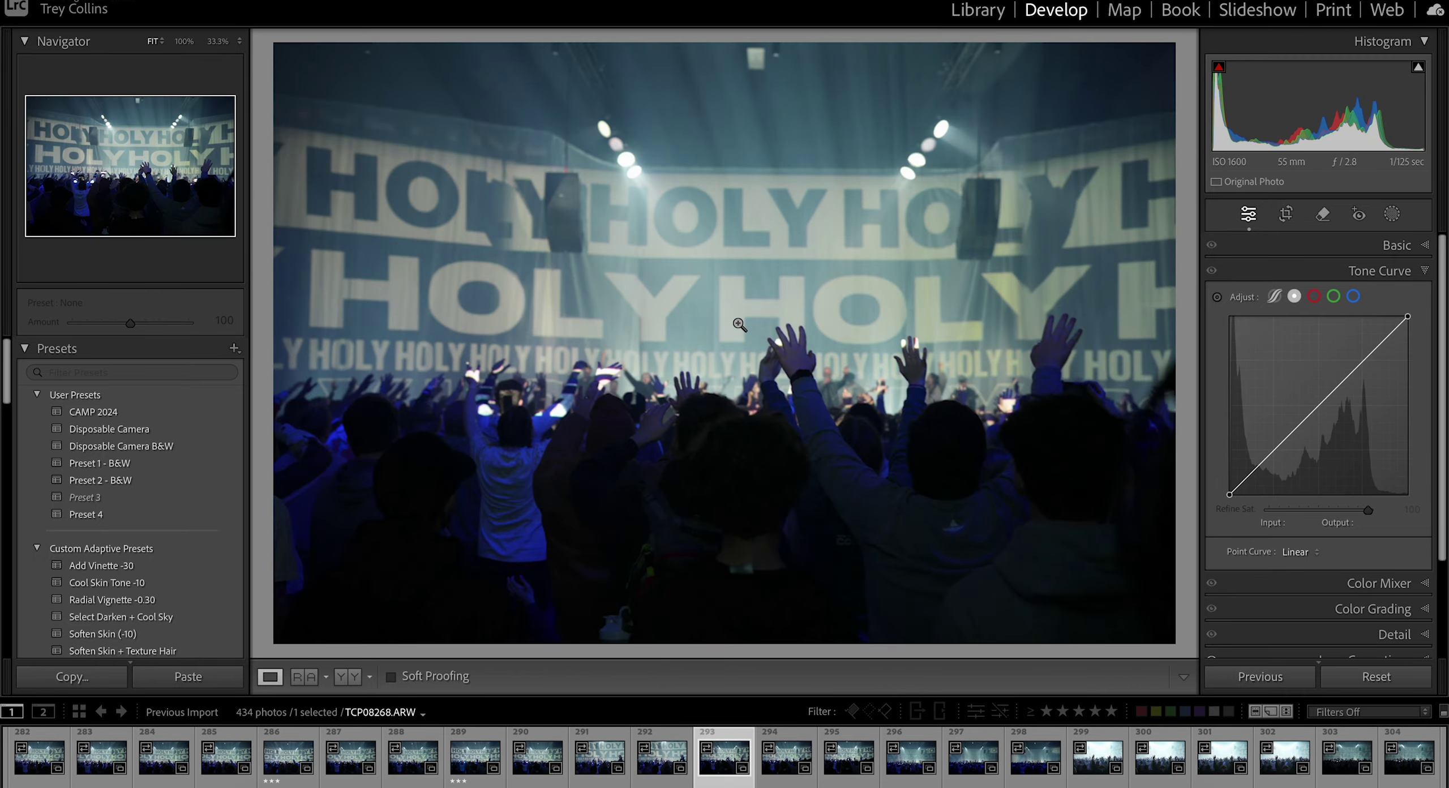
Step: Cull the remaining HOLY backdrop photos up to TCP08279.ARW, rating photo 302 three stars
{"action": "key", "text": "Right"}
{"action": "key", "text": "Right"}
{"action": "key", "text": "Right"}
{"action": "key", "text": "Right"}
{"action": "key", "text": "Right"}
{"action": "key", "text": "Right"}
{"action": "key", "text": "Right"}
{"action": "key", "text": "Right"}
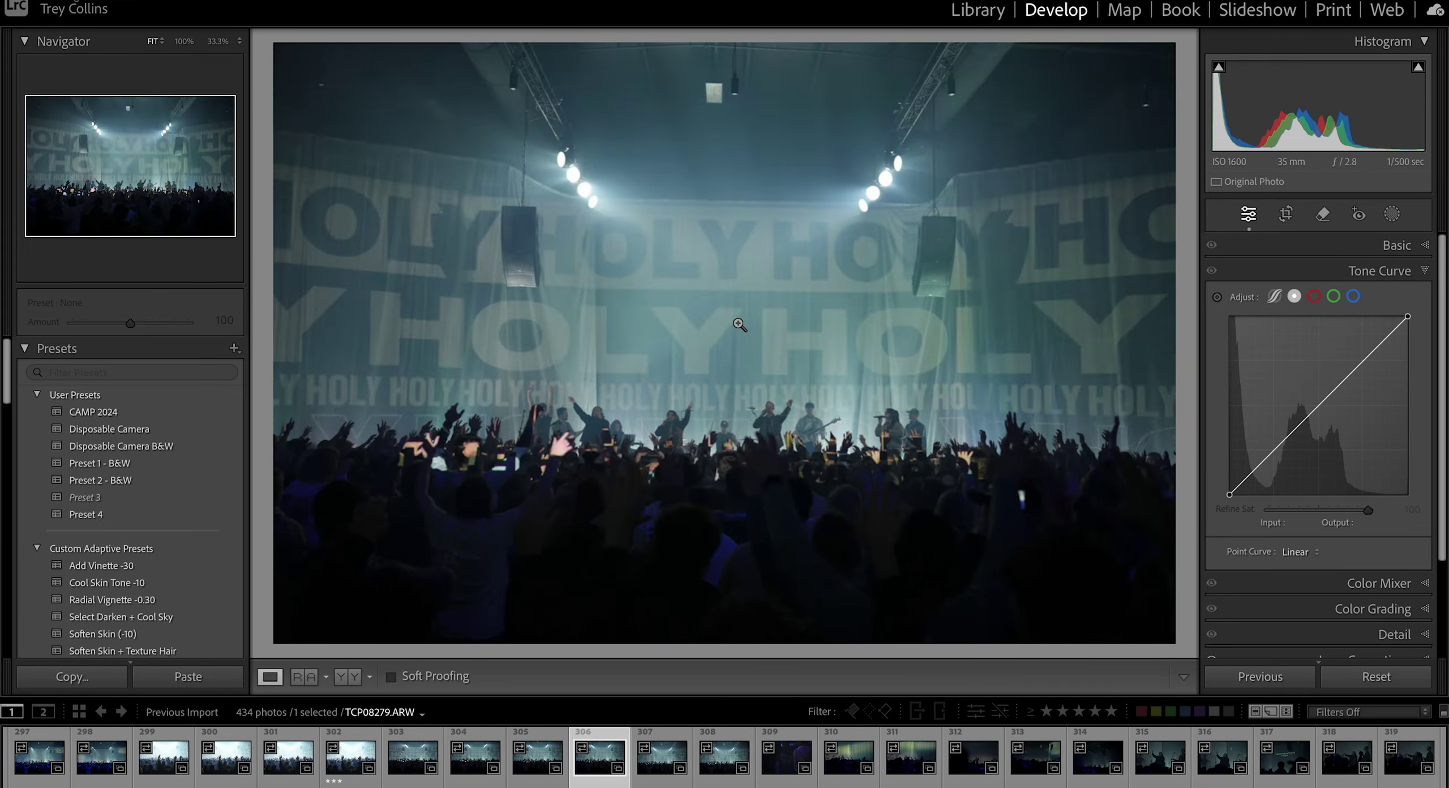
Step: Cull the dark stage photos up to TCP08290.ARW, checking sharpness on the singer and rating photos 309, 310 and 314 three stars
{"action": "key", "text": "Right"}
{"action": "key", "text": "Right"}
{"action": "key", "text": "3"}
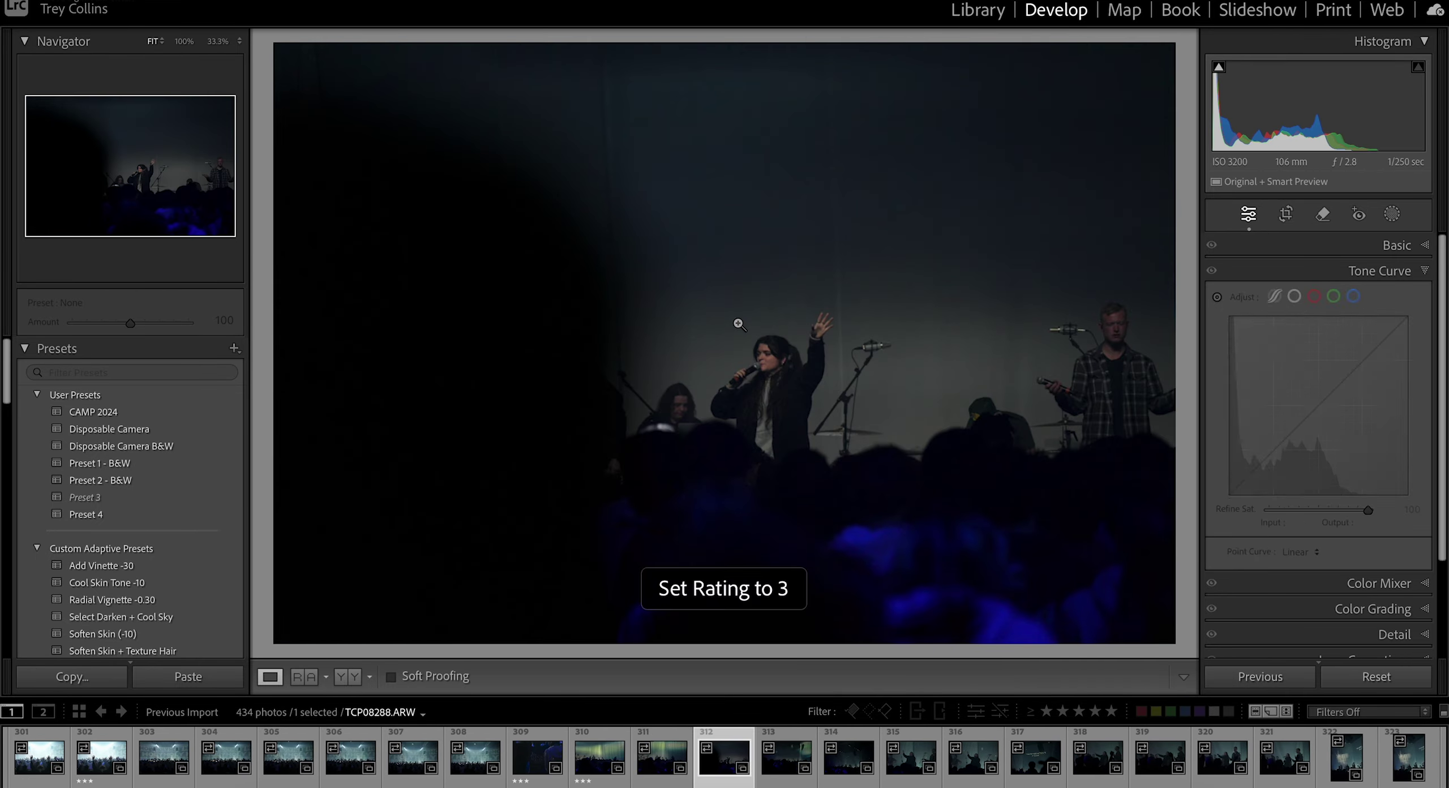
{"action": "left_click", "coordinate": [739, 324]}
{"action": "left_click", "coordinate": [767, 342]}
{"action": "key", "text": "Right"}
{"action": "key", "text": "Right"}
{"action": "key", "text": "3"}
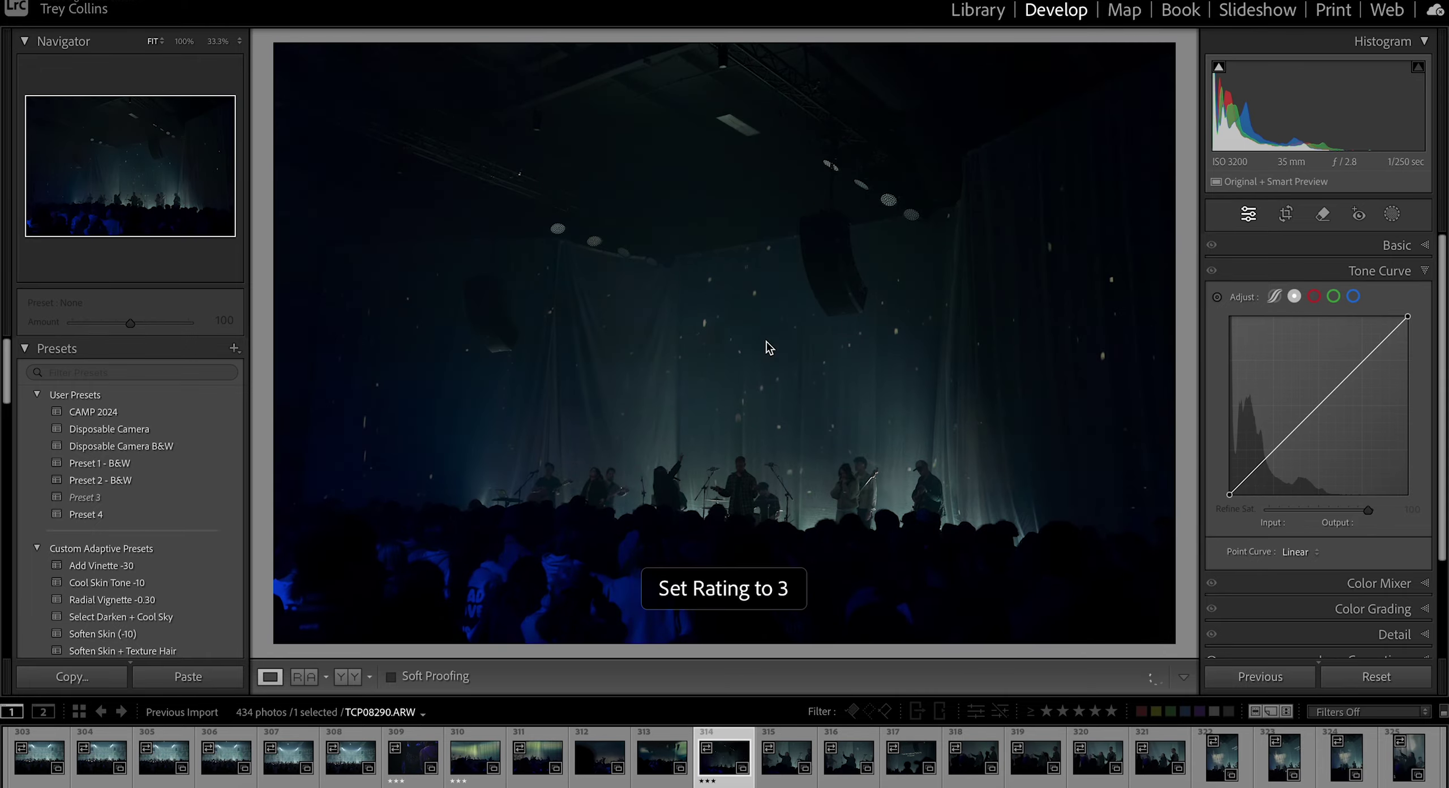
Step: Cull the dim singer photos up to TCP08304.ARW, rating photos 316, 317 and 321 three stars
{"action": "key", "text": "Right"}
{"action": "key", "text": "Right"}
{"action": "key", "text": "3"}
{"action": "key", "text": "Right"}
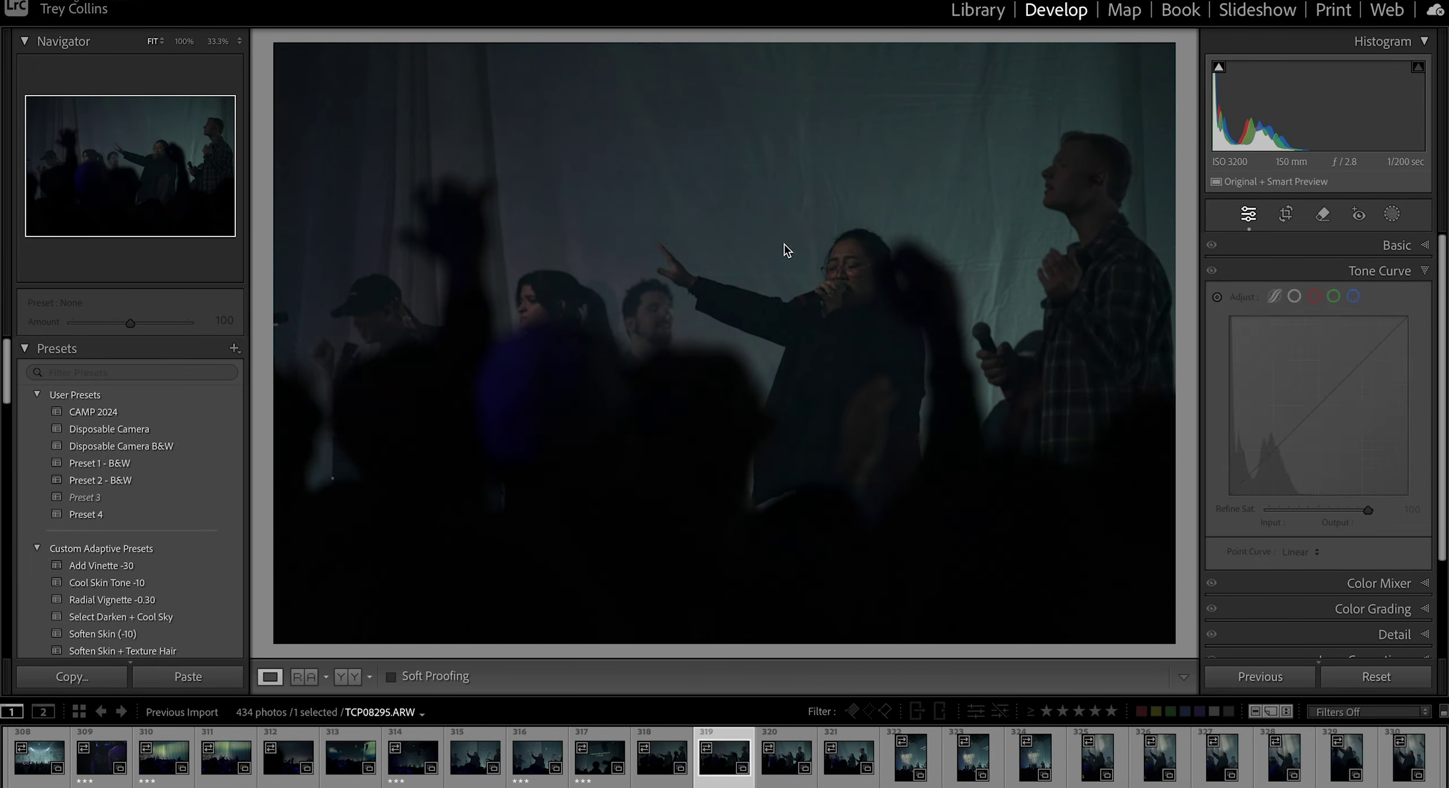
{"action": "key", "text": "Right"}
{"action": "key", "text": "Right"}
{"action": "key", "text": "Right"}
{"action": "key", "text": "Right"}
{"action": "key", "text": "Right"}
{"action": "key", "text": "Right"}
{"action": "key", "text": "Right"}
{"action": "key", "text": "Right"}
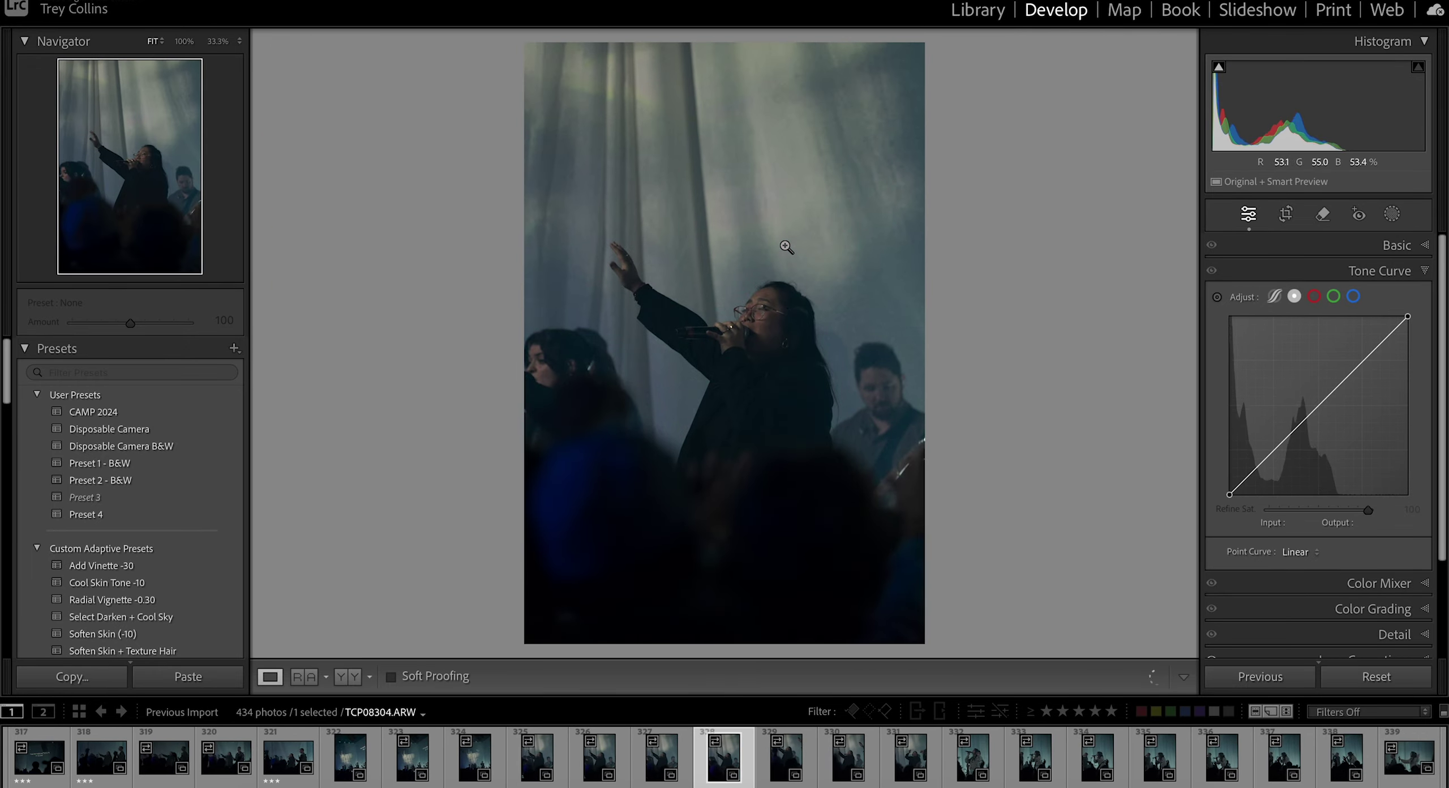
Step: Cull the vertical singer photos up to TCP08312.ARW, checking focus close up and rating photos 328, 334 and 336 three stars
{"action": "key", "text": "3"}
{"action": "key", "text": "Right"}
{"action": "key", "text": "Right"}
{"action": "key", "text": "Right"}
{"action": "key", "text": "Right"}
{"action": "key", "text": "Right"}
{"action": "left_click", "coordinate": [771, 290]}
{"action": "left_click", "coordinate": [771, 290]}
{"action": "key", "text": "Right"}
{"action": "key", "text": "3"}
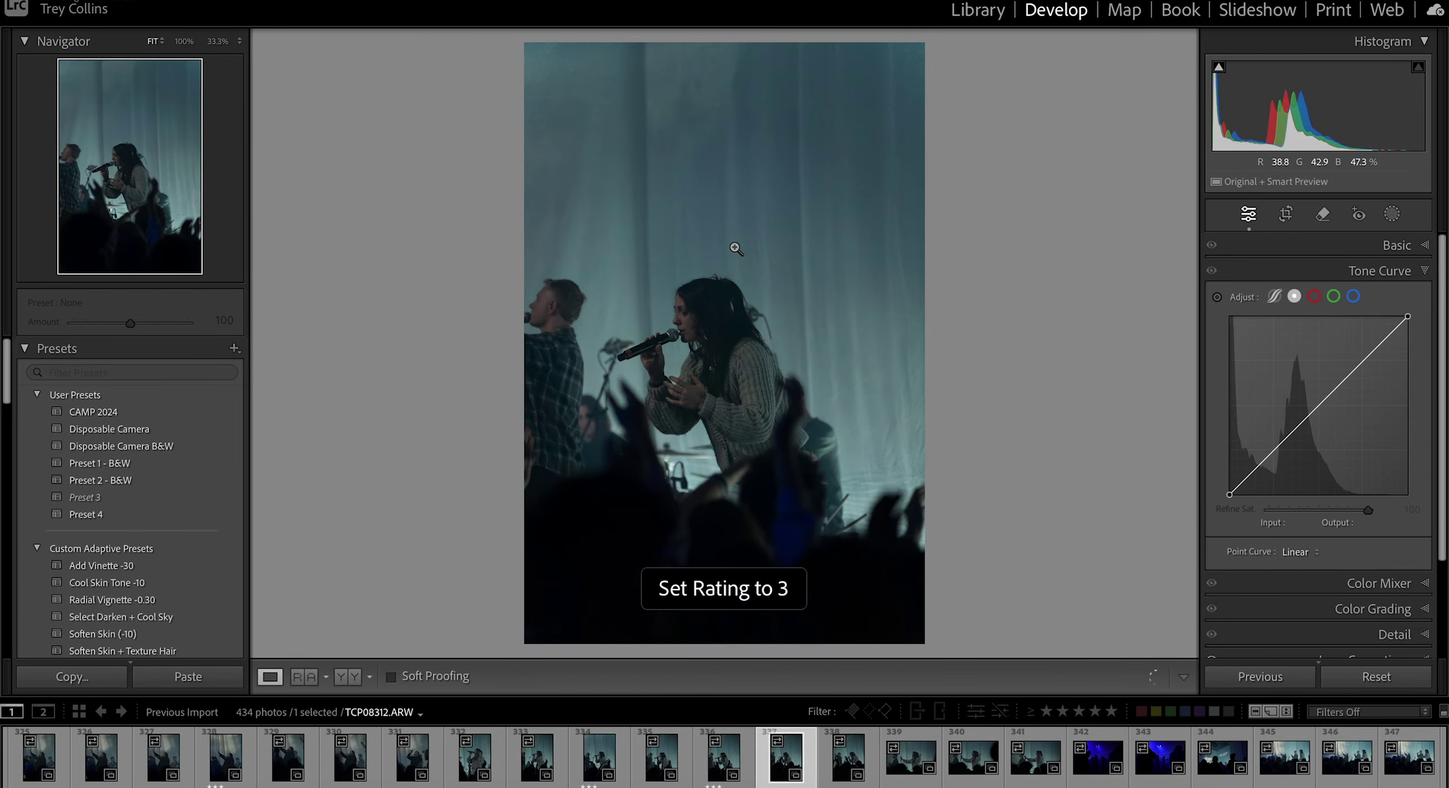
Step: Cull the photos up to the blue silhouette shot TCP08318.ARW, rating photos 340 and 341 three stars
{"action": "key", "text": "Right"}
{"action": "key", "text": "Right"}
{"action": "key", "text": "3"}
{"action": "key", "text": "Right"}
{"action": "key", "text": "Right"}
{"action": "key", "text": "Right"}
{"action": "key", "text": "Right"}
{"action": "key", "text": "3"}
{"action": "key", "text": "Right"}
{"action": "key", "text": "3"}
{"action": "key", "text": "Right"}
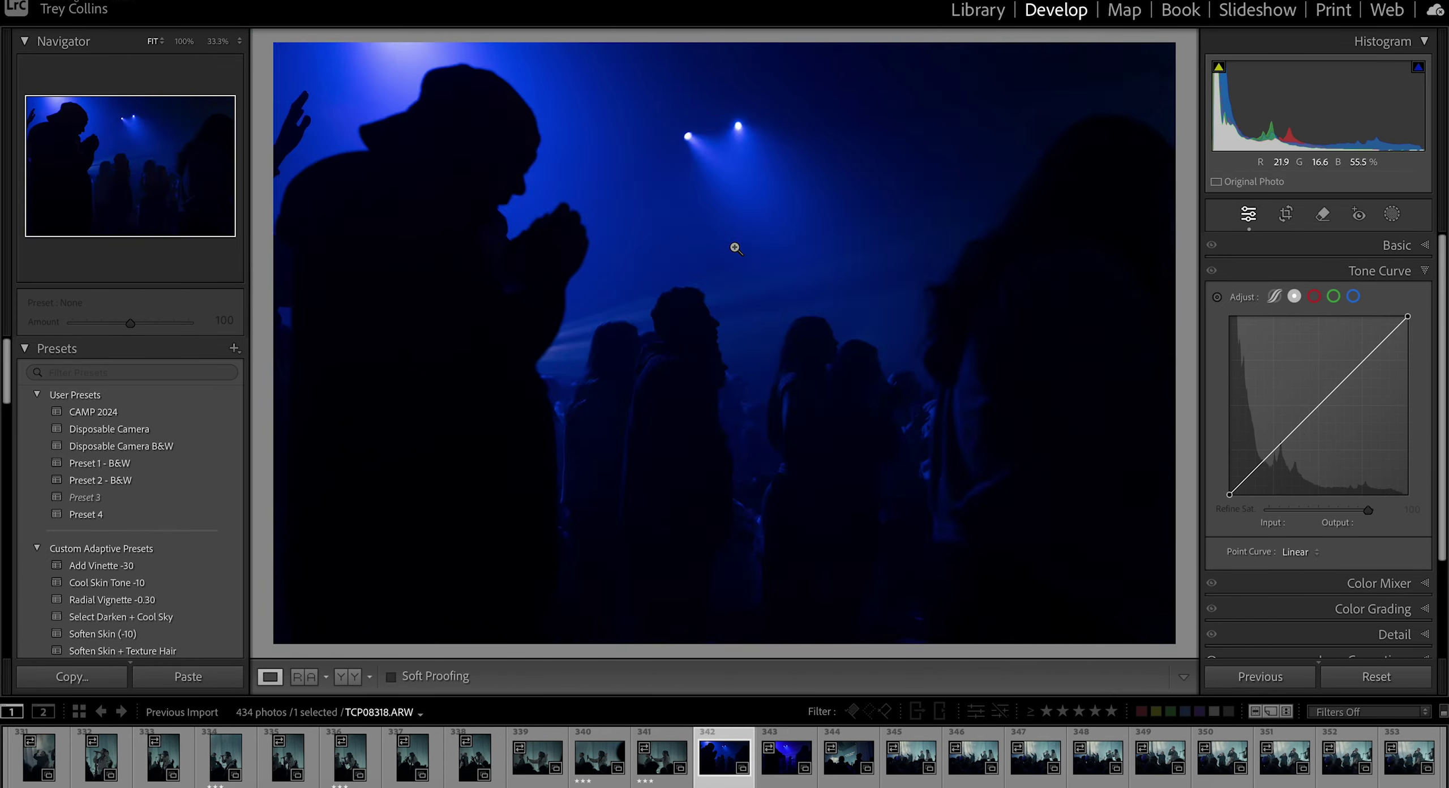
Step: Rate photos 342 and 344 three stars and check the following stage photos at 100% up to TCP08323.ARW
{"action": "key", "text": "3"}
{"action": "key", "text": "Right"}
{"action": "key", "text": "Right"}
{"action": "key", "text": "Right"}
{"action": "left_click", "coordinate": [735, 251]}
{"action": "key", "text": "Right"}
{"action": "key", "text": "Right"}
{"action": "key", "text": "Right"}
{"action": "key", "text": "Right"}
{"action": "key", "text": "Right"}
{"action": "key", "text": "Right"}
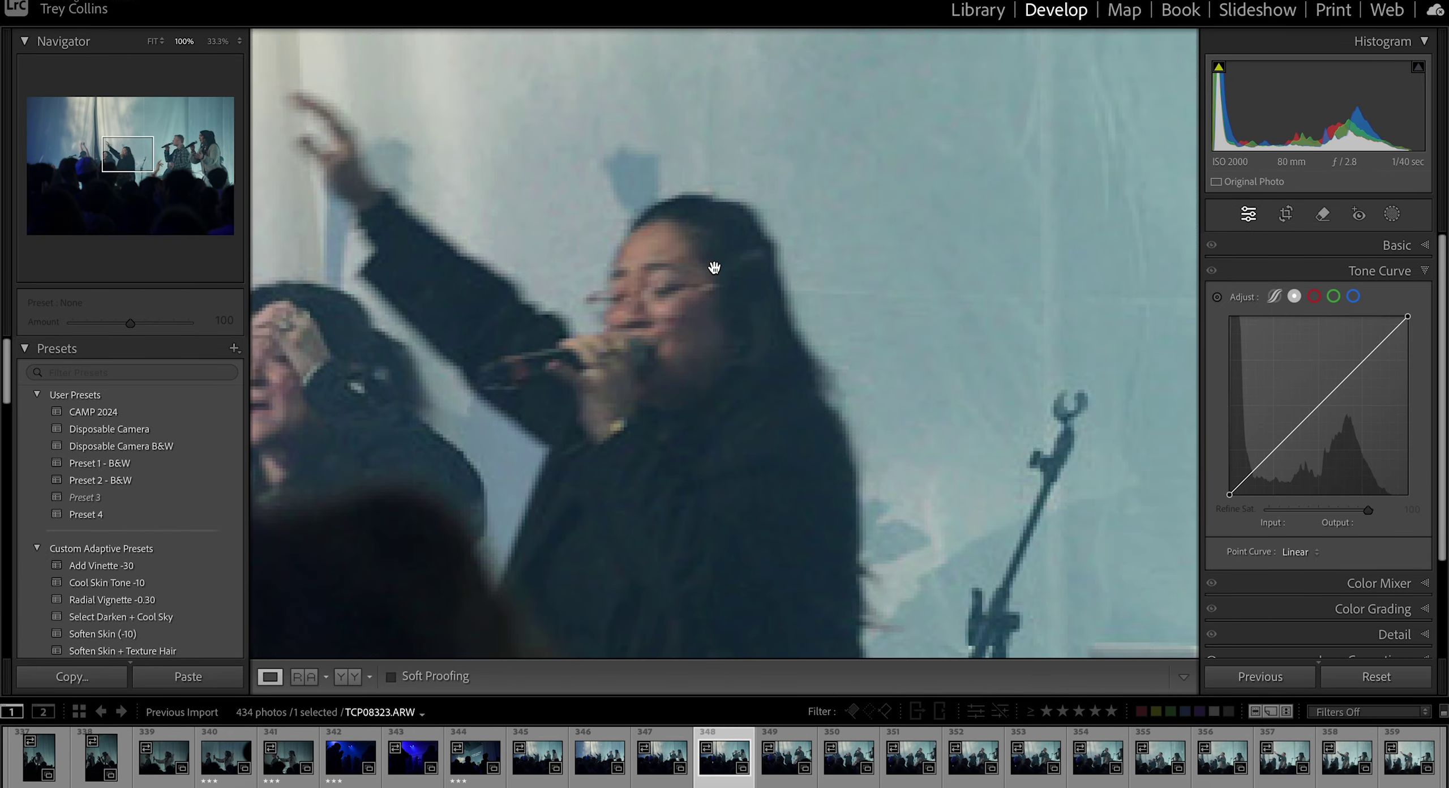
Step: Cull the bright stage photos of the vocalists up to TCP08334.ARW, rating photos 355 and 358 three stars
{"action": "key", "text": "Right"}
{"action": "left_click", "coordinate": [714, 266]}
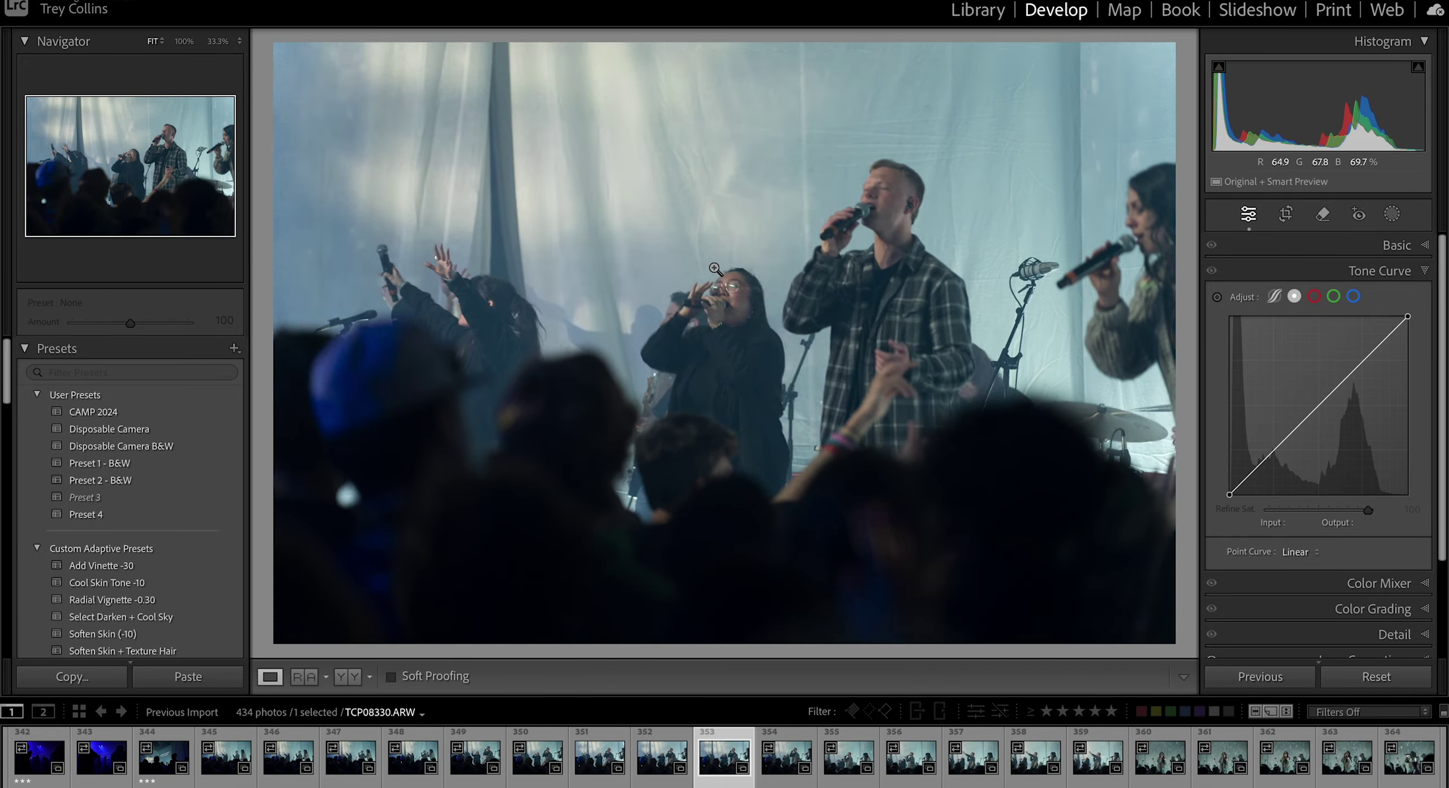
{"action": "key", "text": "Right"}
{"action": "left_click", "coordinate": [730, 266]}
{"action": "left_click", "coordinate": [753, 255]}
{"action": "key", "text": "3"}
{"action": "key", "text": "Right"}
{"action": "key", "text": "Right"}
{"action": "key", "text": "Right"}
{"action": "key", "text": "3"}
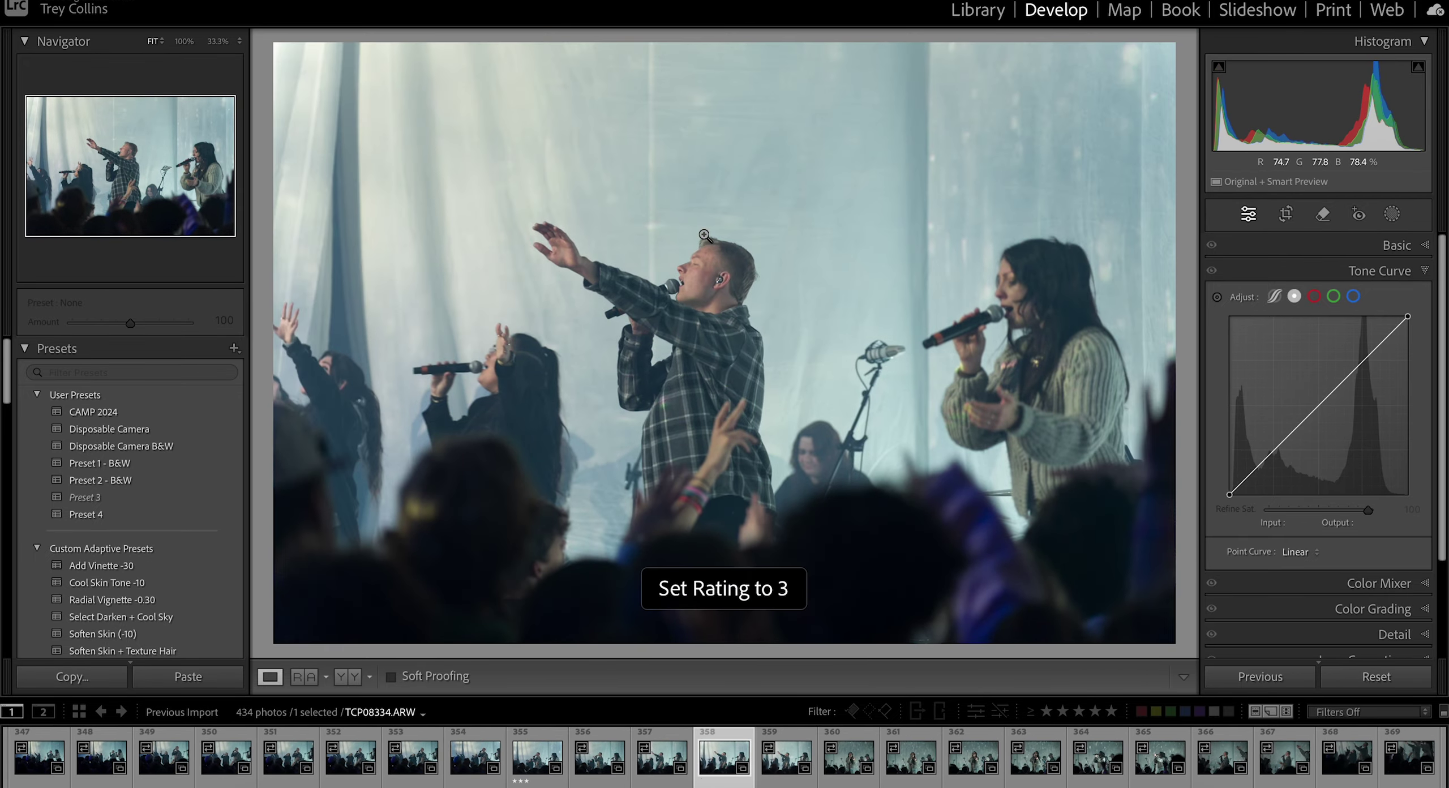
Step: Cull the vocalist photos up to TCP08341.ARW, rating photos 361, 363 and 365 three stars
{"action": "key", "text": "Right"}
{"action": "key", "text": "3"}
{"action": "key", "text": "Right"}
{"action": "key", "text": "Right"}
{"action": "key", "text": "3"}
{"action": "key", "text": "Right"}
{"action": "key", "text": "Right"}
{"action": "key", "text": "3"}
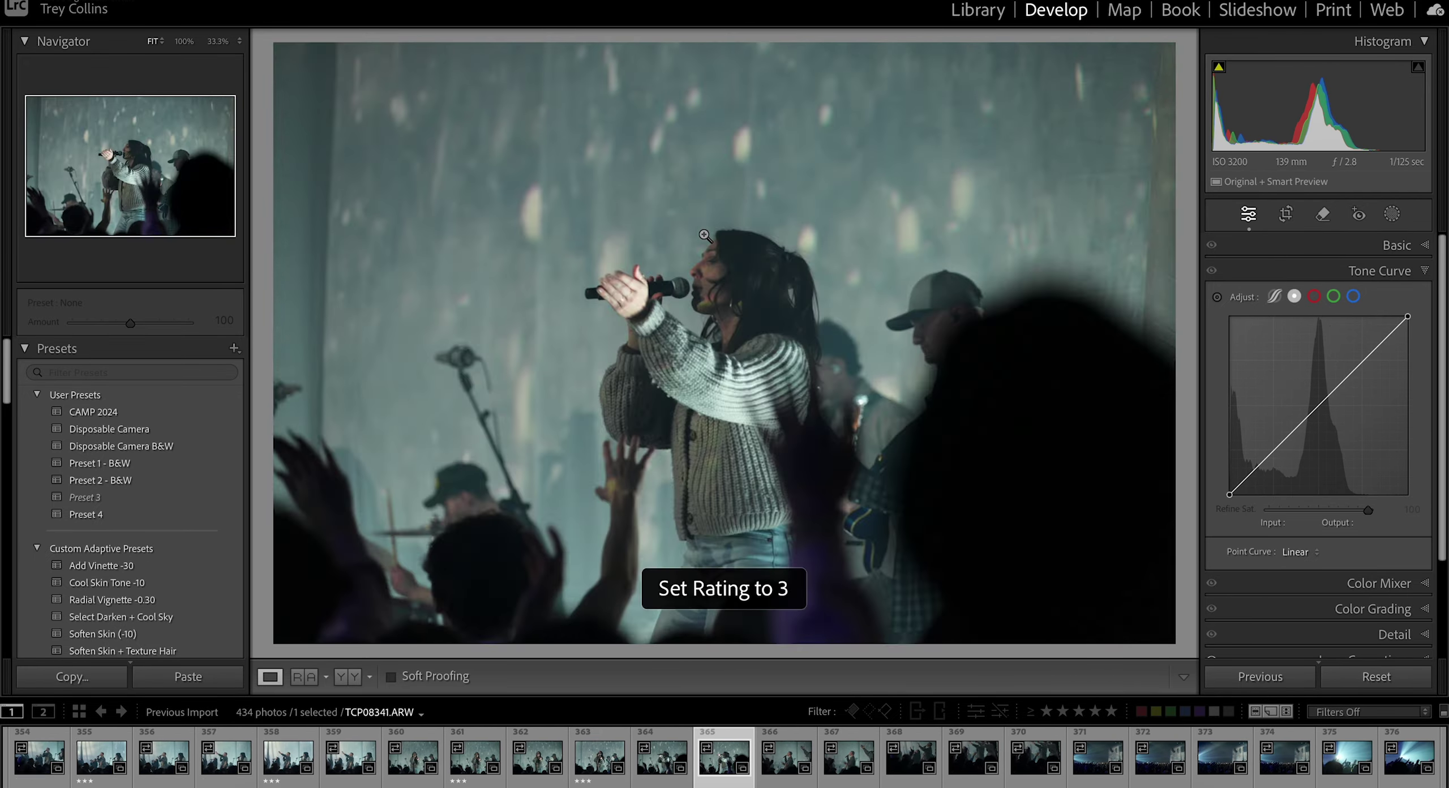
Step: Cull the photos up to the wide crowd shot TCP08349.ARW, checking focus and rating photos 369 and 373 three stars
{"action": "key", "text": "Right"}
{"action": "key", "text": "Right"}
{"action": "key", "text": "Right"}
{"action": "key", "text": "Right"}
{"action": "left_click", "coordinate": [738, 256]}
{"action": "left_click", "coordinate": [740, 255]}
{"action": "key", "text": "3"}
{"action": "key", "text": "Right"}
{"action": "key", "text": "Right"}
{"action": "key", "text": "Right"}
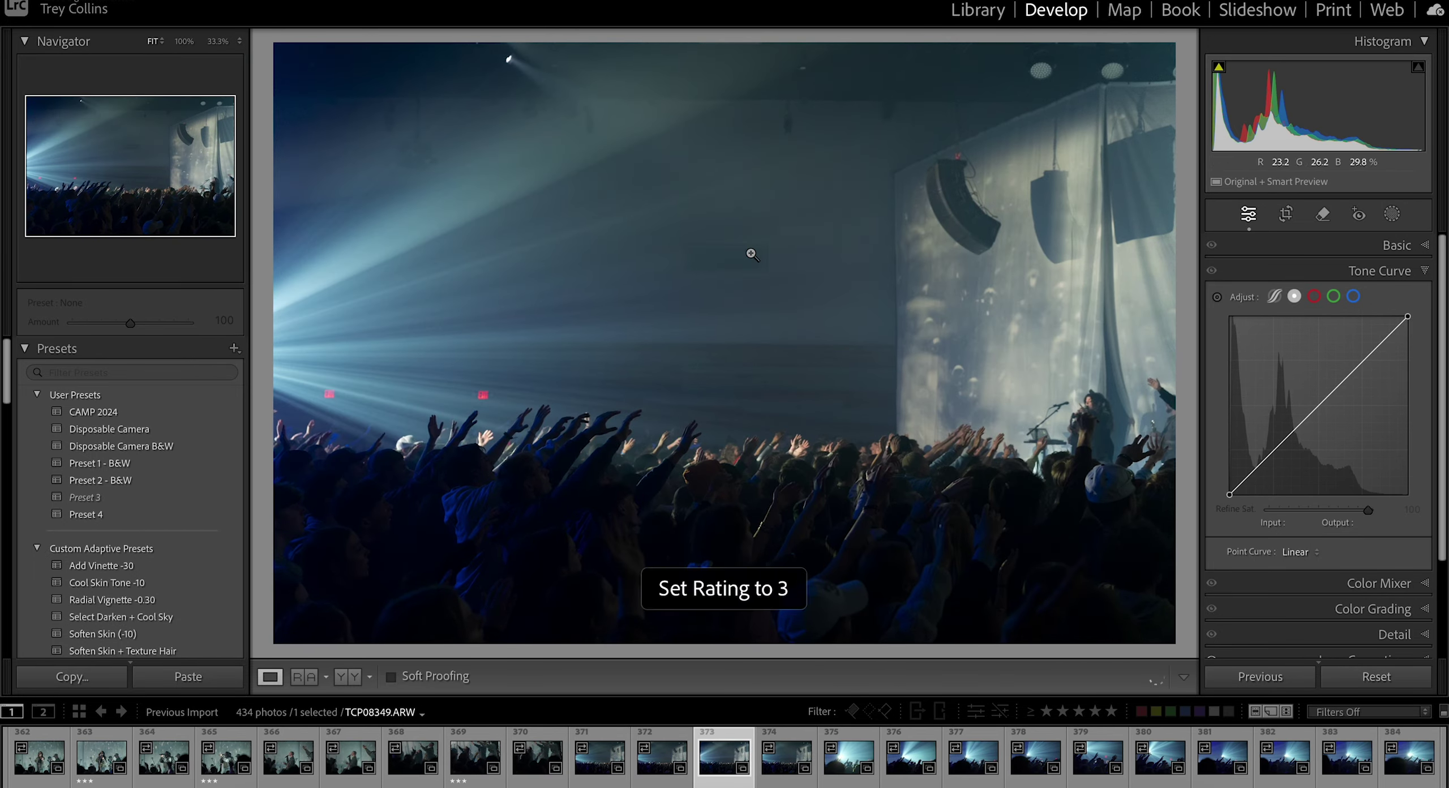
{"action": "key", "text": "3"}
Step: Cull the light-beam crowd photos up to TCP08365.ARW, rating photos 376, 381 and 384 three stars
{"action": "key", "text": "Right"}
{"action": "key", "text": "Right"}
{"action": "key", "text": "Right"}
{"action": "key", "text": "3"}
{"action": "key", "text": "Right"}
{"action": "key", "text": "Right"}
{"action": "key", "text": "Right"}
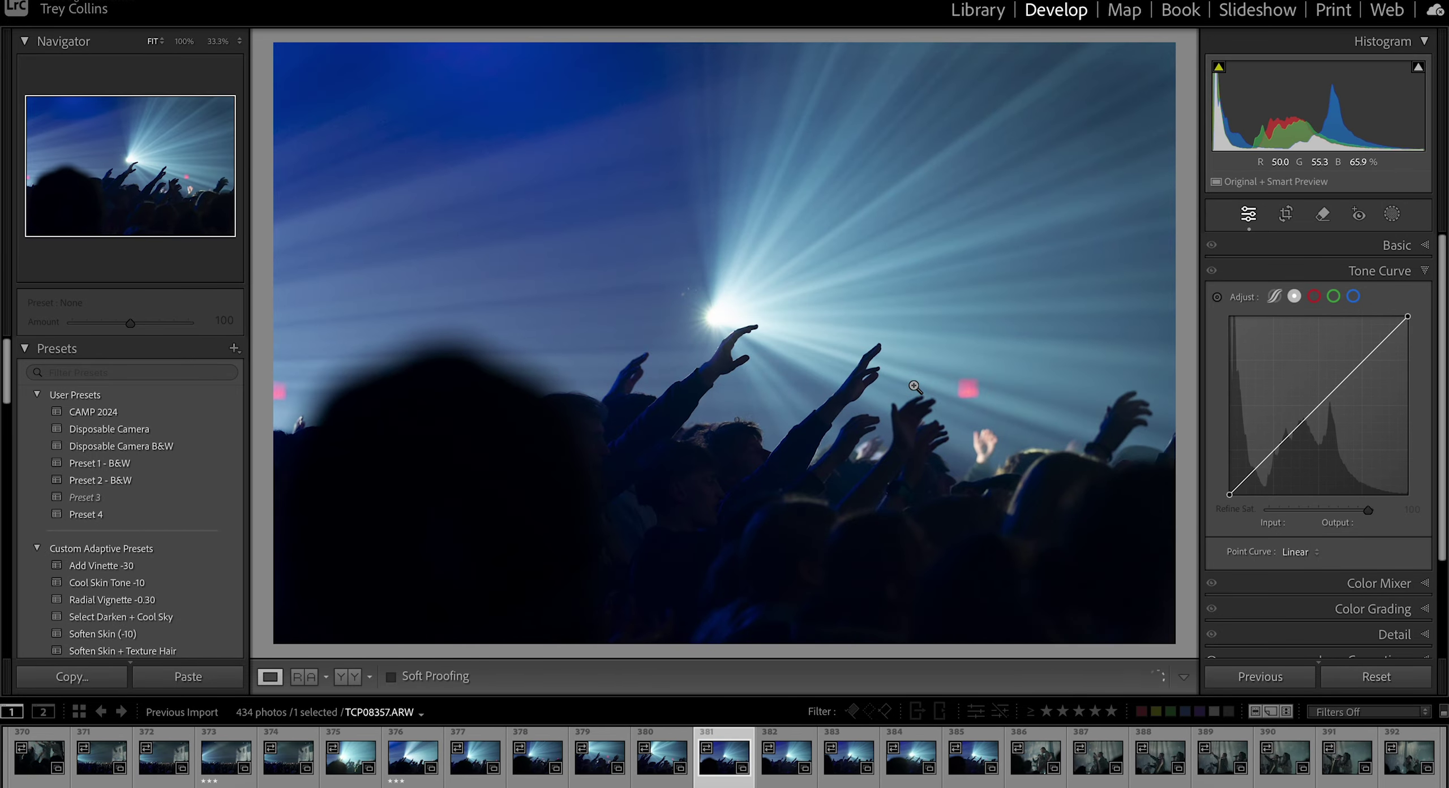
{"action": "key", "text": "3"}
{"action": "key", "text": "Right"}
{"action": "key", "text": "Right"}
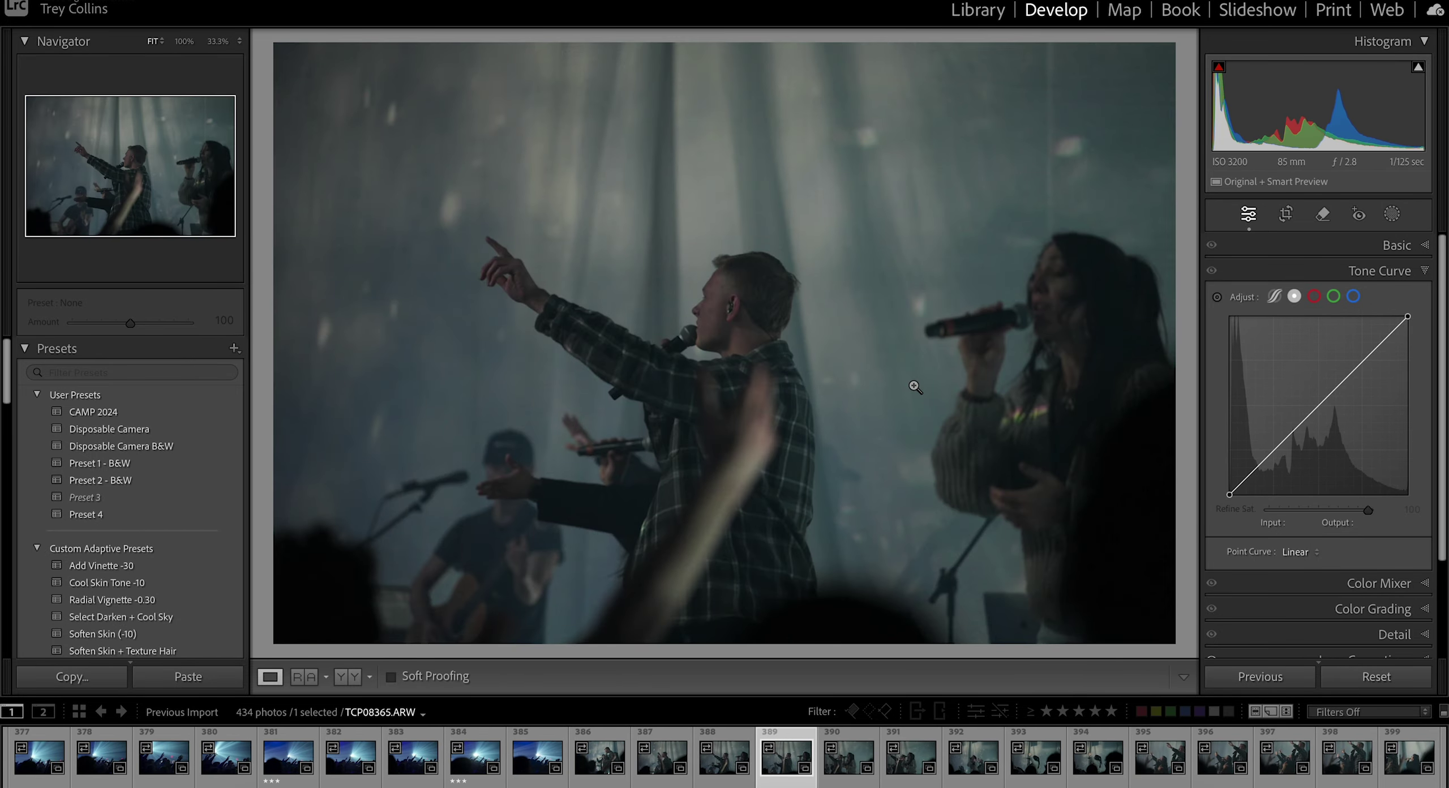
Step: Cull the vocalist photos up to TCP08370.ARW, rating photos 388 and 392 three stars
{"action": "key", "text": "Right"}
{"action": "key", "text": "Right"}
{"action": "key", "text": "Right"}
{"action": "key", "text": "Right"}
{"action": "key", "text": "Right"}
{"action": "key", "text": "Right"}
{"action": "key", "text": "Right"}
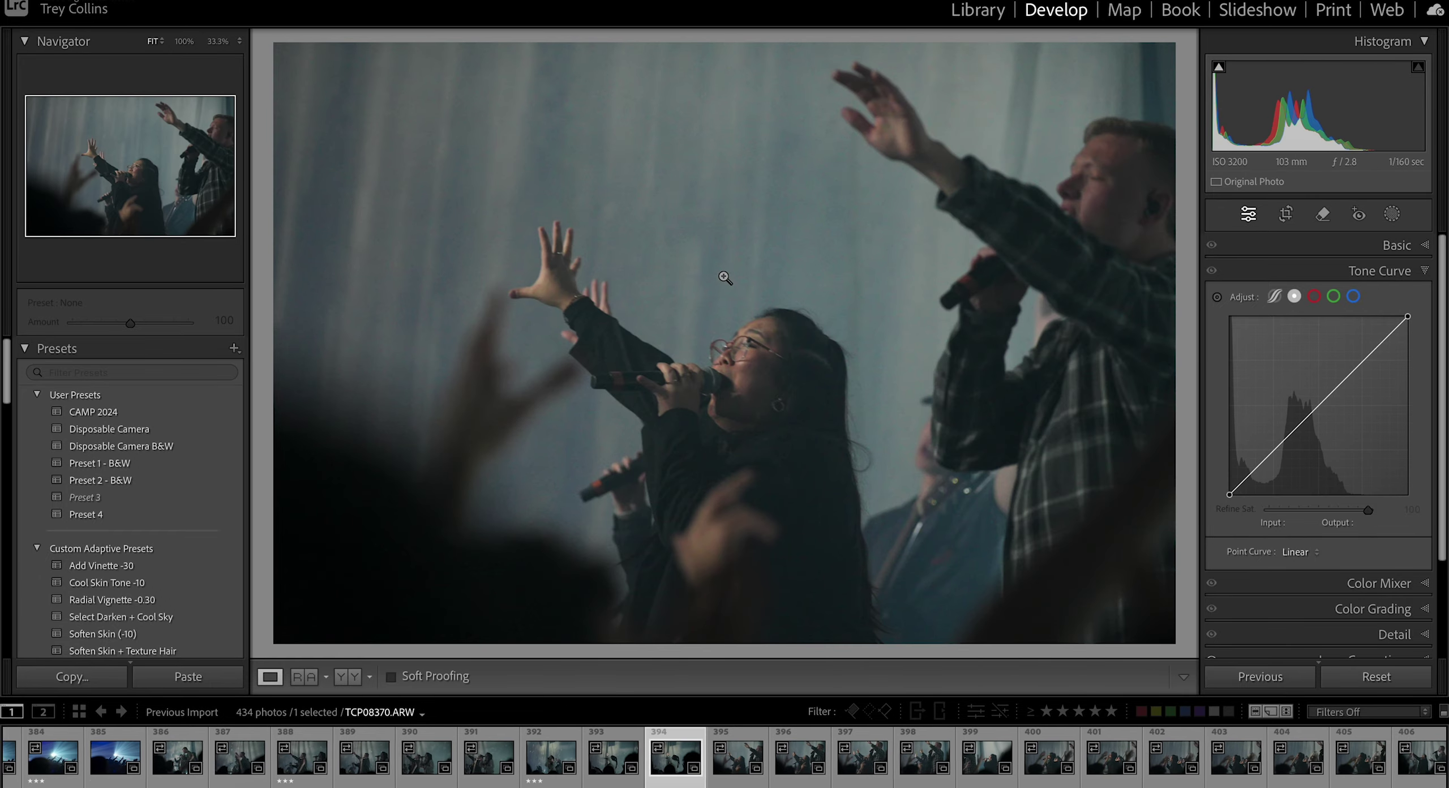
Step: Compare the sharpness of the singer's face at 100% around TCP08372.ARW and review the photos up to TCP08381.ARW
{"action": "left_click", "coordinate": [786, 321]}
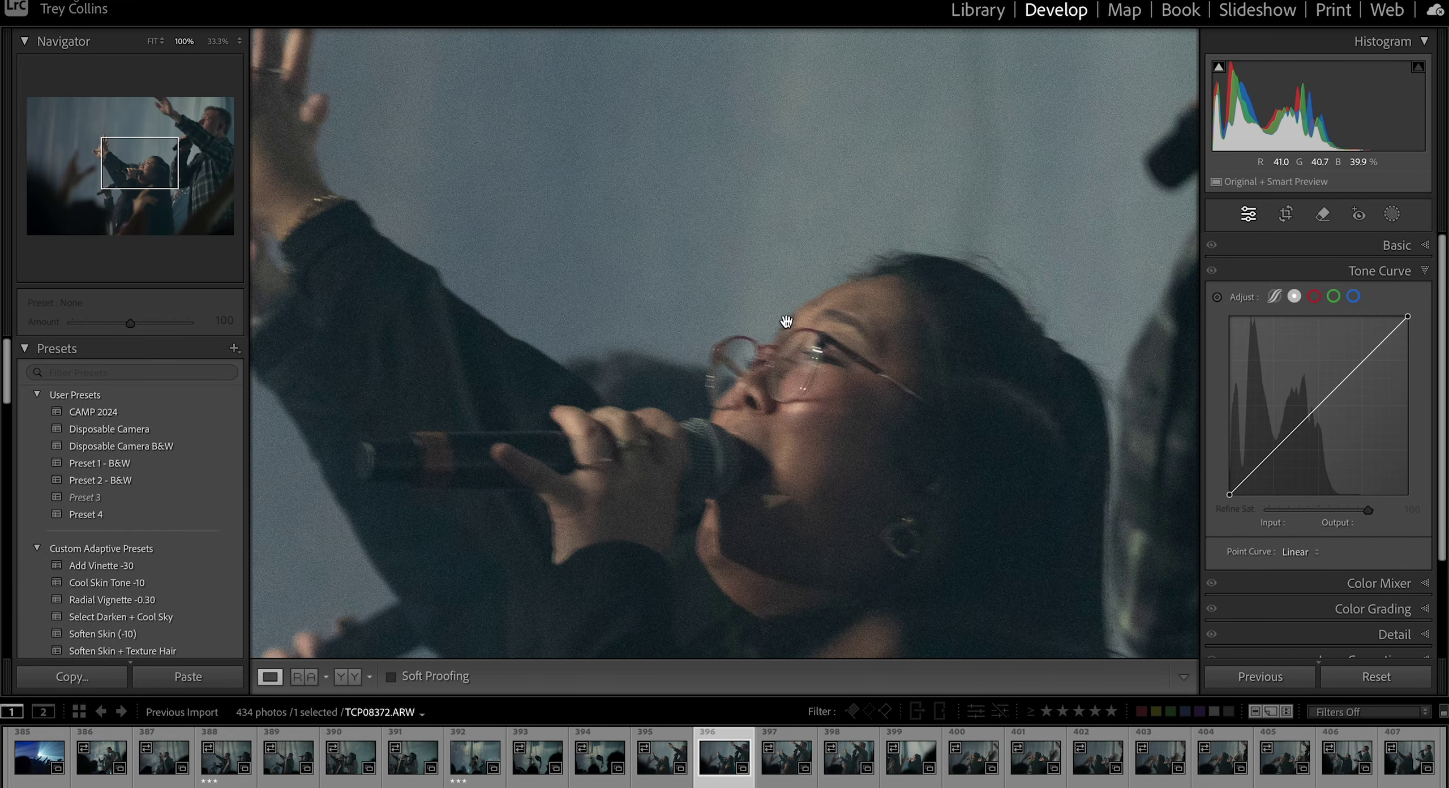
{"action": "key", "text": "Left"}
{"action": "left_click", "coordinate": [805, 360]}
{"action": "key", "text": "Right"}
{"action": "key", "text": "Right"}
{"action": "key", "text": "Right"}
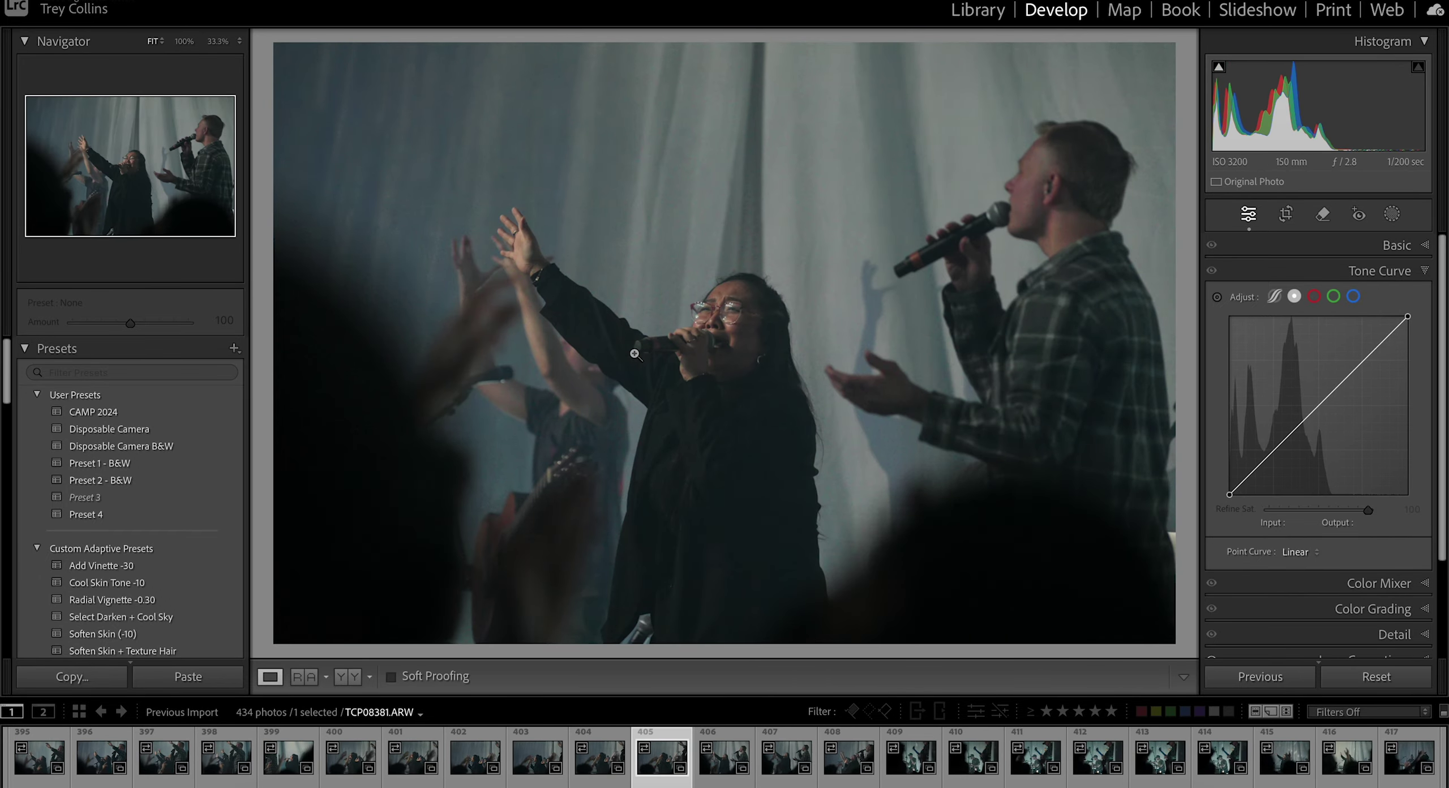
Step: Cull the photos up to the drummer shot TCP08386.ARW, checking focus close up and rating photos 406 and 408 three stars
{"action": "key", "text": "Right"}
{"action": "left_click", "coordinate": [697, 327]}
{"action": "key", "text": "3"}
{"action": "left_click", "coordinate": [702, 325]}
{"action": "key", "text": "Right"}
{"action": "key", "text": "Right"}
{"action": "key", "text": "3"}
{"action": "key", "text": "Right"}
{"action": "key", "text": "Right"}
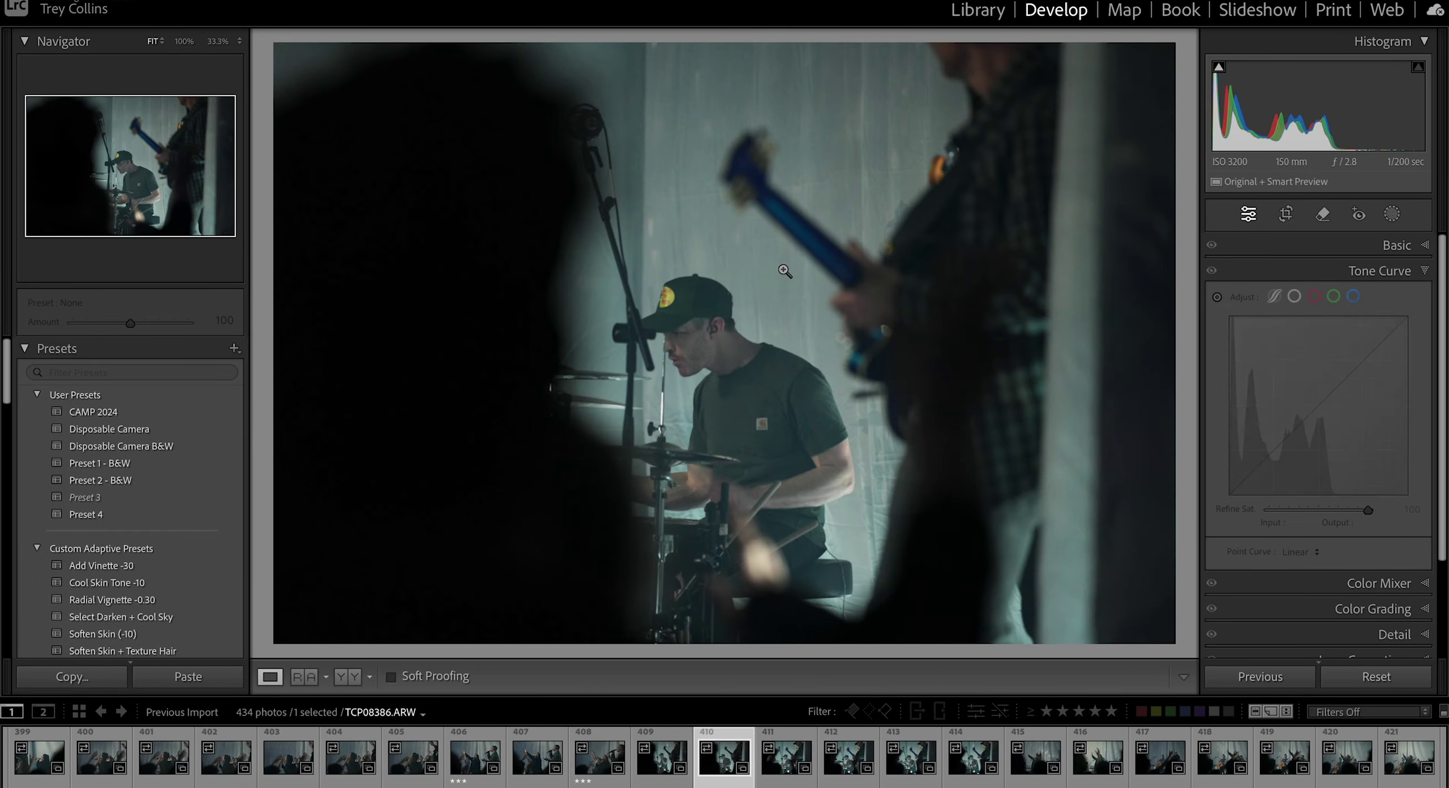
Step: Cull the drummer and singer photos up to TCP08391.ARW, rating photo 412 three stars
{"action": "key", "text": "Right"}
{"action": "key", "text": "Right"}
{"action": "key", "text": "Right"}
{"action": "key", "text": "Right"}
{"action": "key", "text": "Right"}
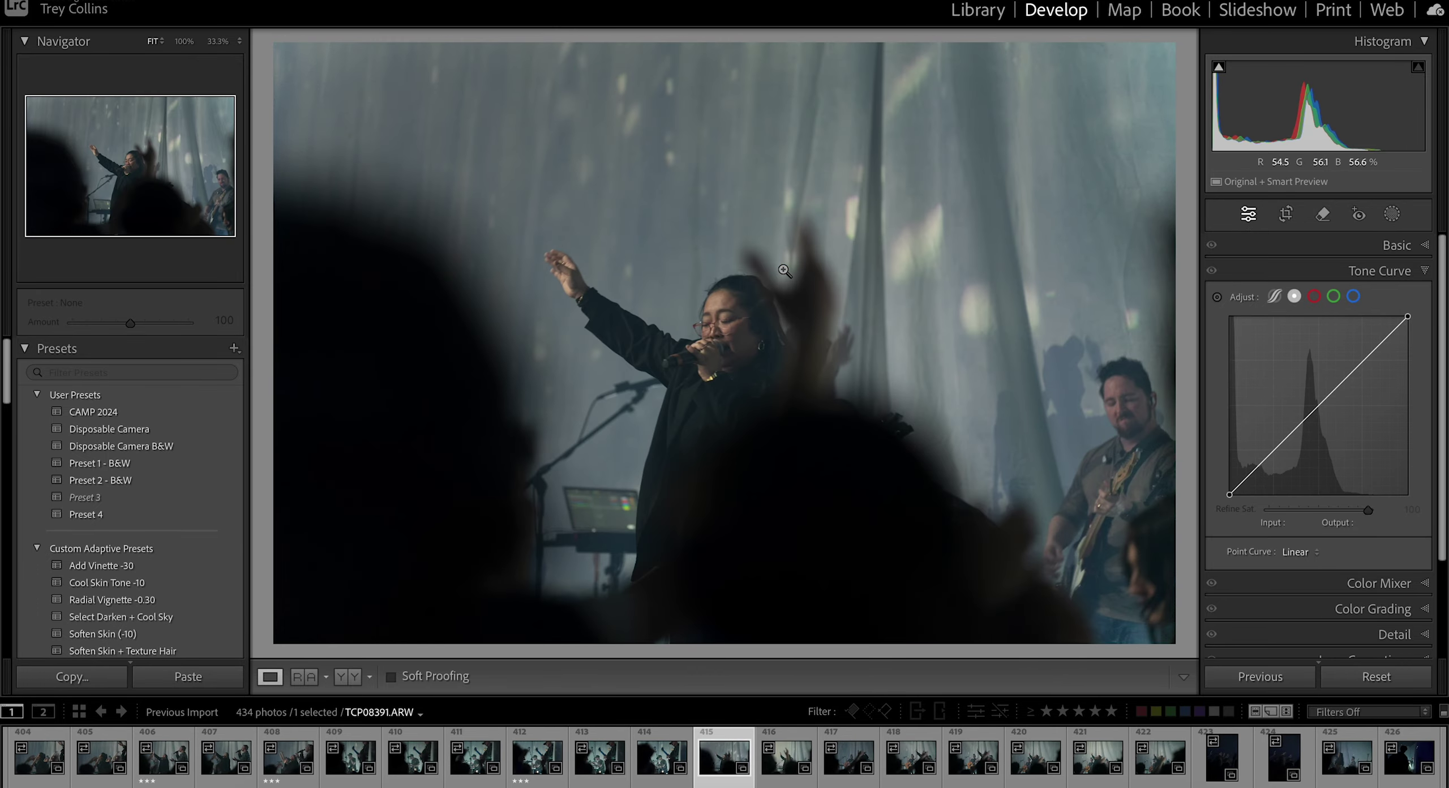
Step: Cull the photos up to the dark vertical crowd shot TCP08399.ARW, rating photos 419 and 421 three stars
{"action": "key", "text": "3"}
{"action": "key", "text": "Right"}
{"action": "key", "text": "Right"}
{"action": "key", "text": "Right"}
{"action": "key", "text": "Right"}
{"action": "key", "text": "Right"}
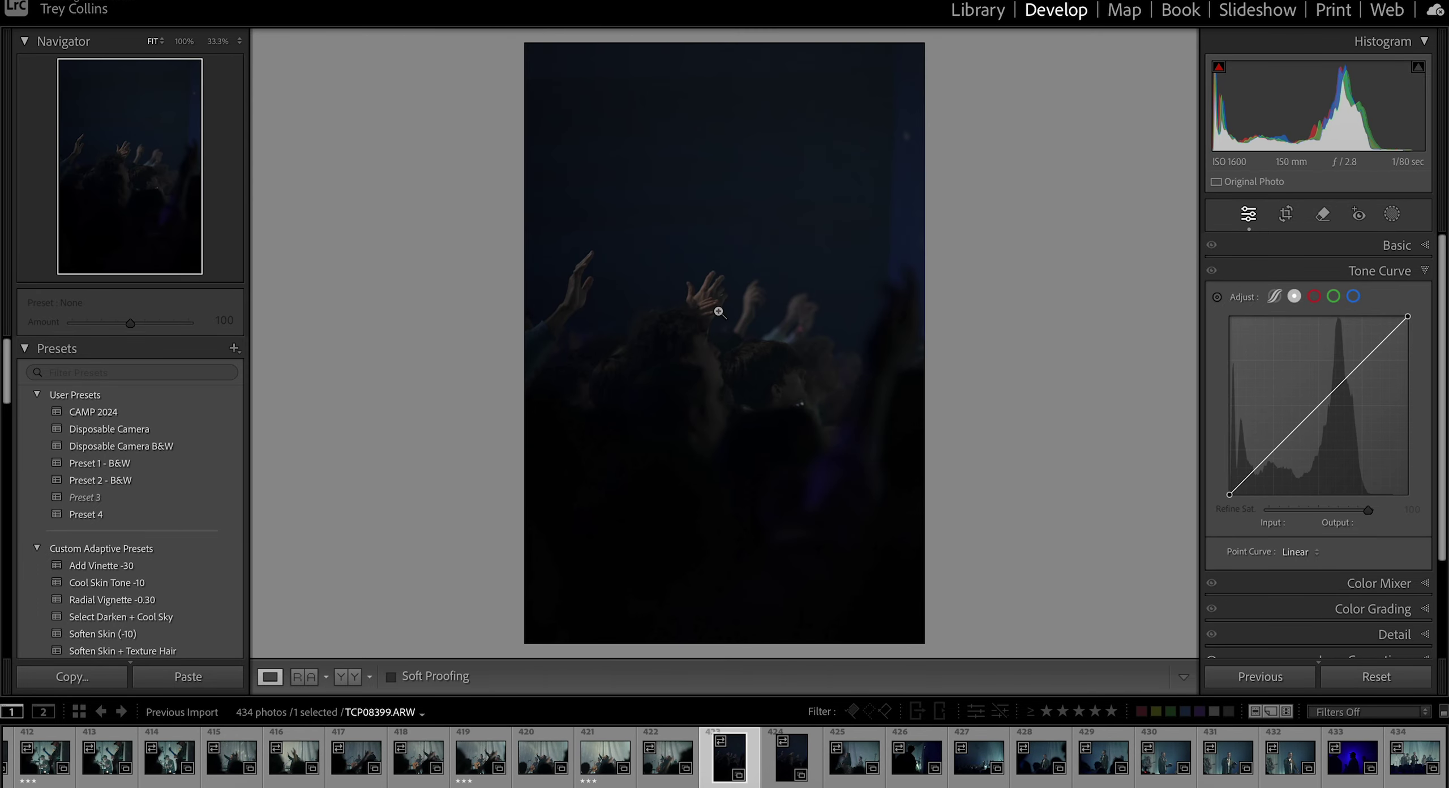
Step: Check the hands in the dark crowd shot TCP08399.ARW up close and rate the neighbouring photo 424 three stars
{"action": "left_click", "coordinate": [735, 304]}
{"action": "left_click", "coordinate": [734, 303]}
{"action": "key", "text": "Right"}
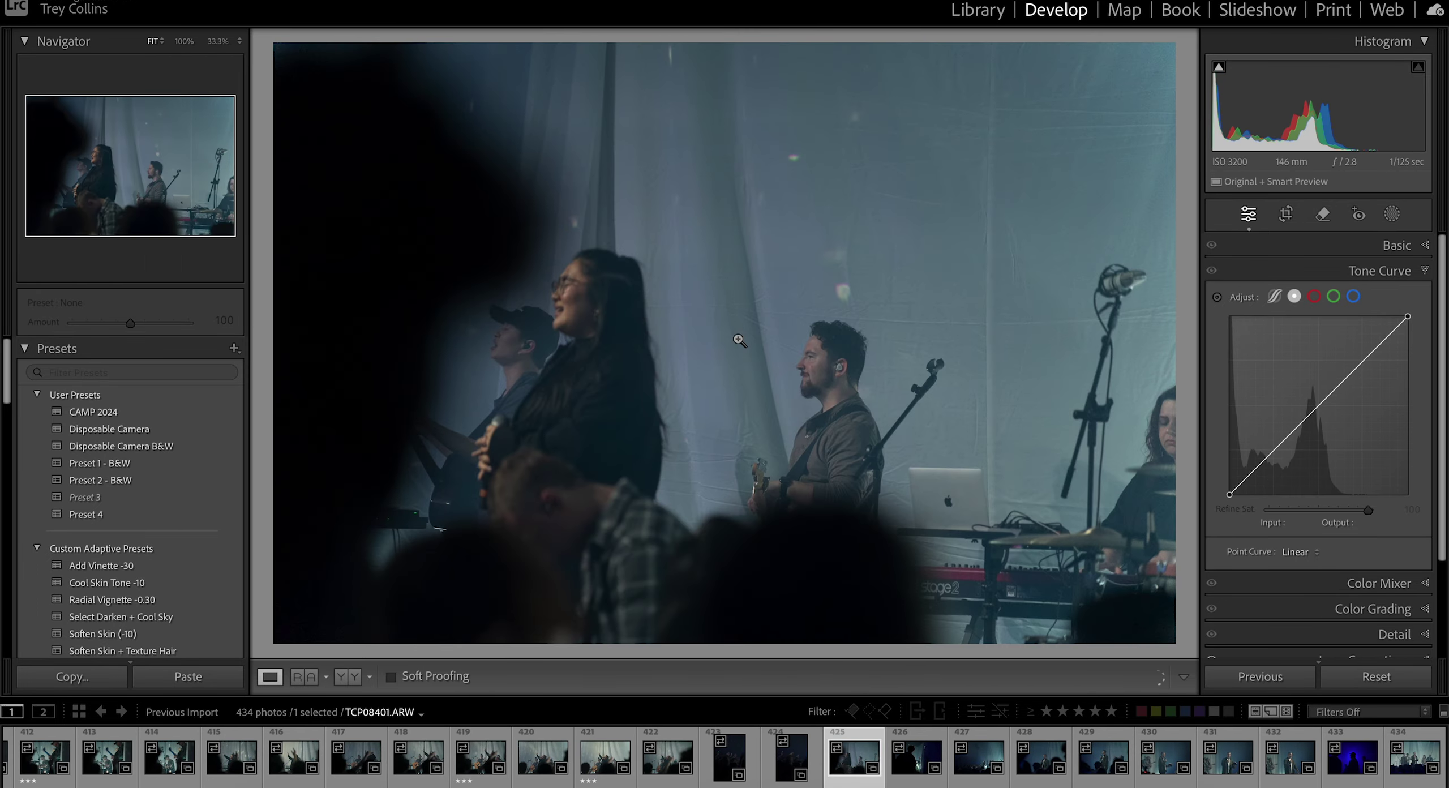
{"action": "key", "text": "Left"}
{"action": "key", "text": "Left"}
{"action": "key", "text": "Right"}
{"action": "key", "text": "3"}
Step: Cull the remaining photos up to the last one, TCP08410.ARW, rating the keepers such as photo 427 three stars
{"action": "key", "text": "Right"}
{"action": "key", "text": "Right"}
{"action": "key", "text": "Right"}
{"action": "key", "text": "Right"}
{"action": "key", "text": "Right"}
{"action": "key", "text": "Right"}
{"action": "key", "text": "Right"}
{"action": "key", "text": "Right"}
{"action": "key", "text": "Right"}
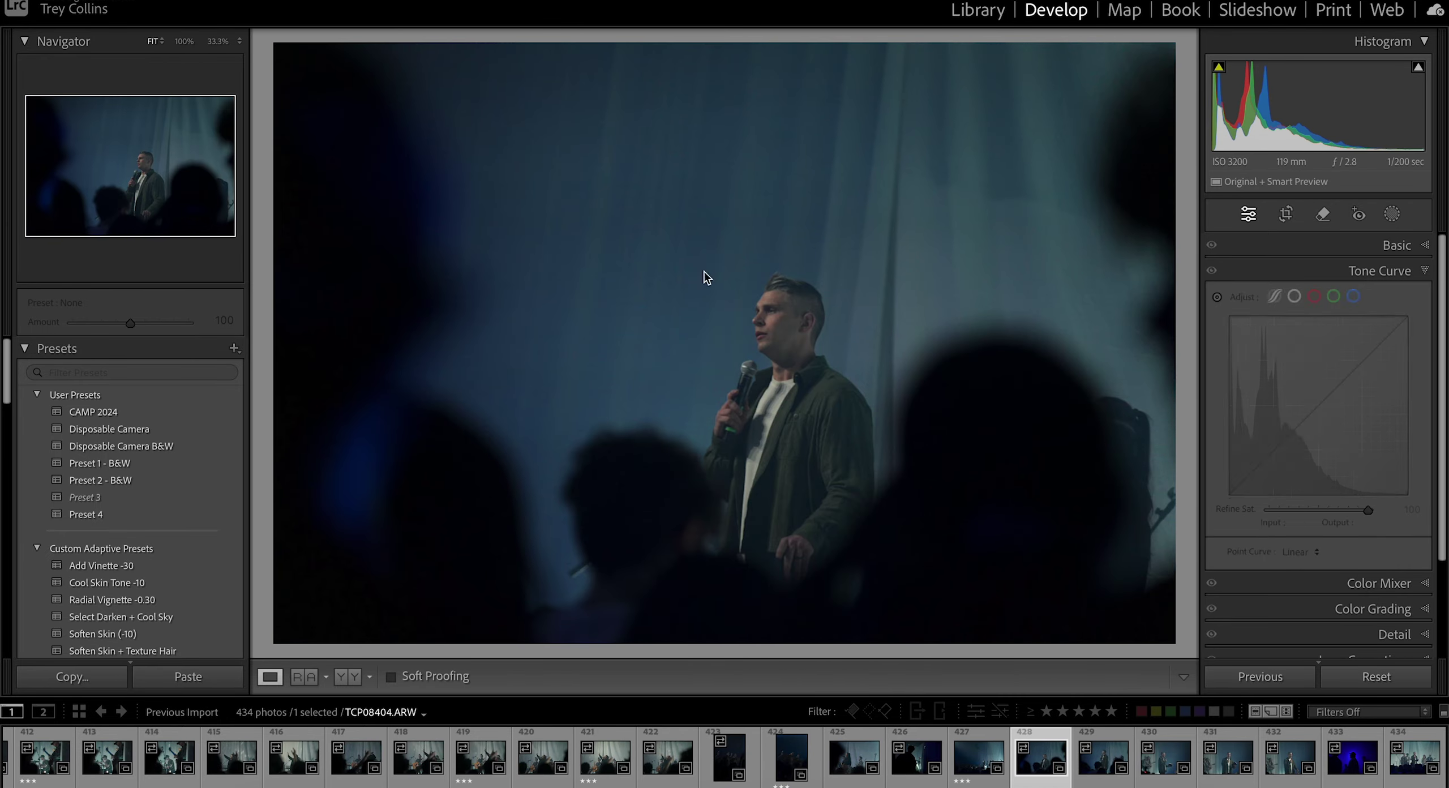
{"action": "key", "text": "Right"}
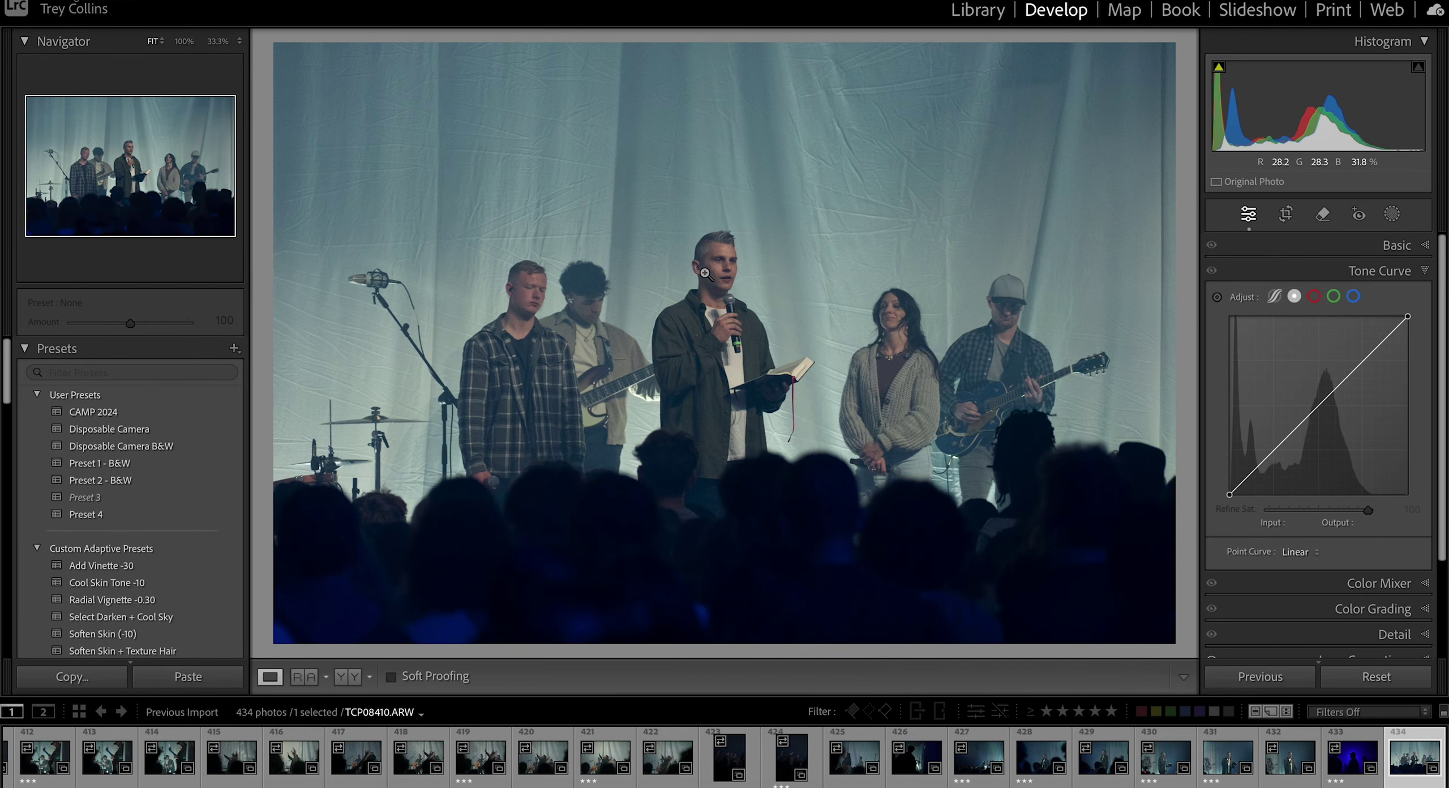
Step: Filter the filmstrip to photos rated three stars or higher and open the first one
{"action": "left_click", "coordinate": [1078, 712]}
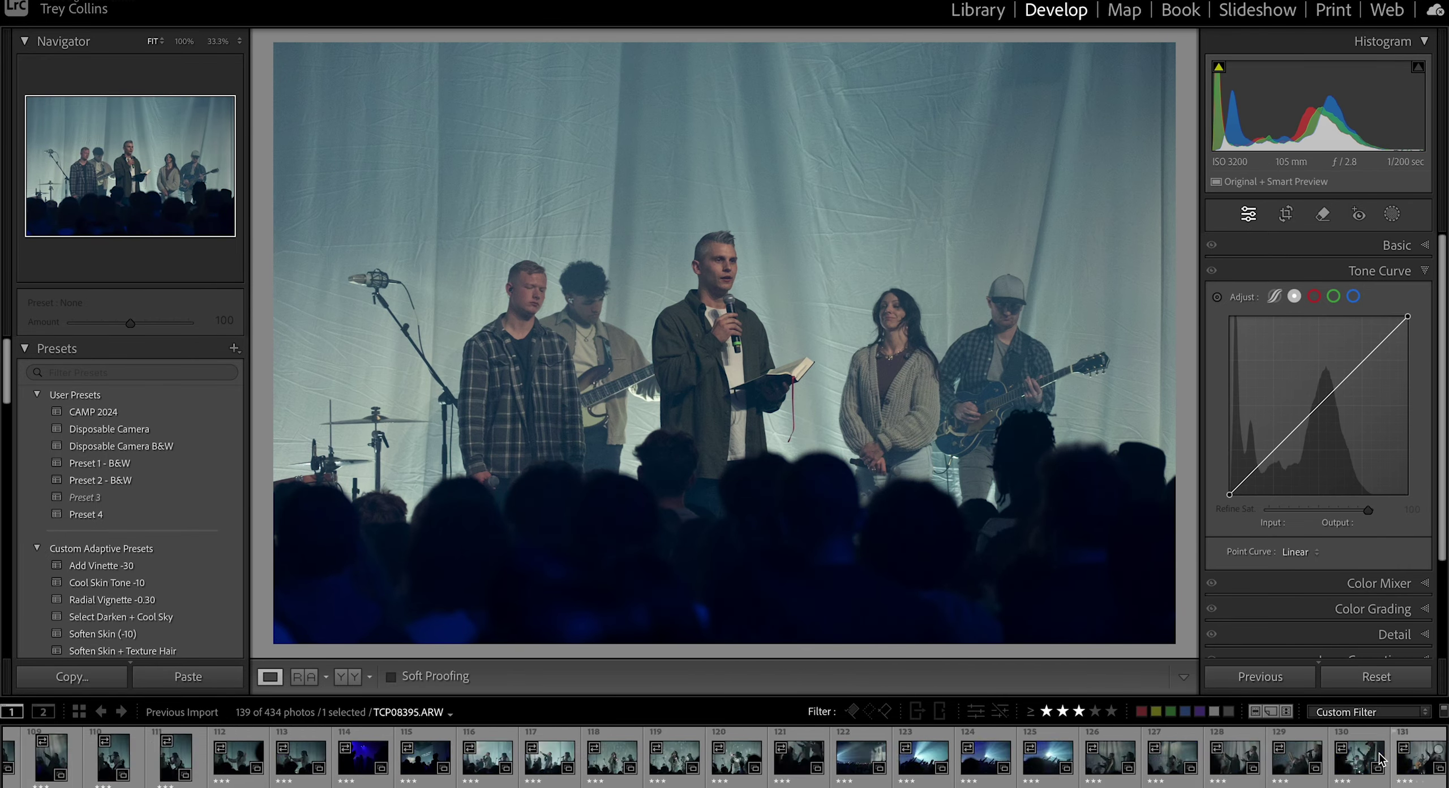
{"action": "key", "text": "Home"}
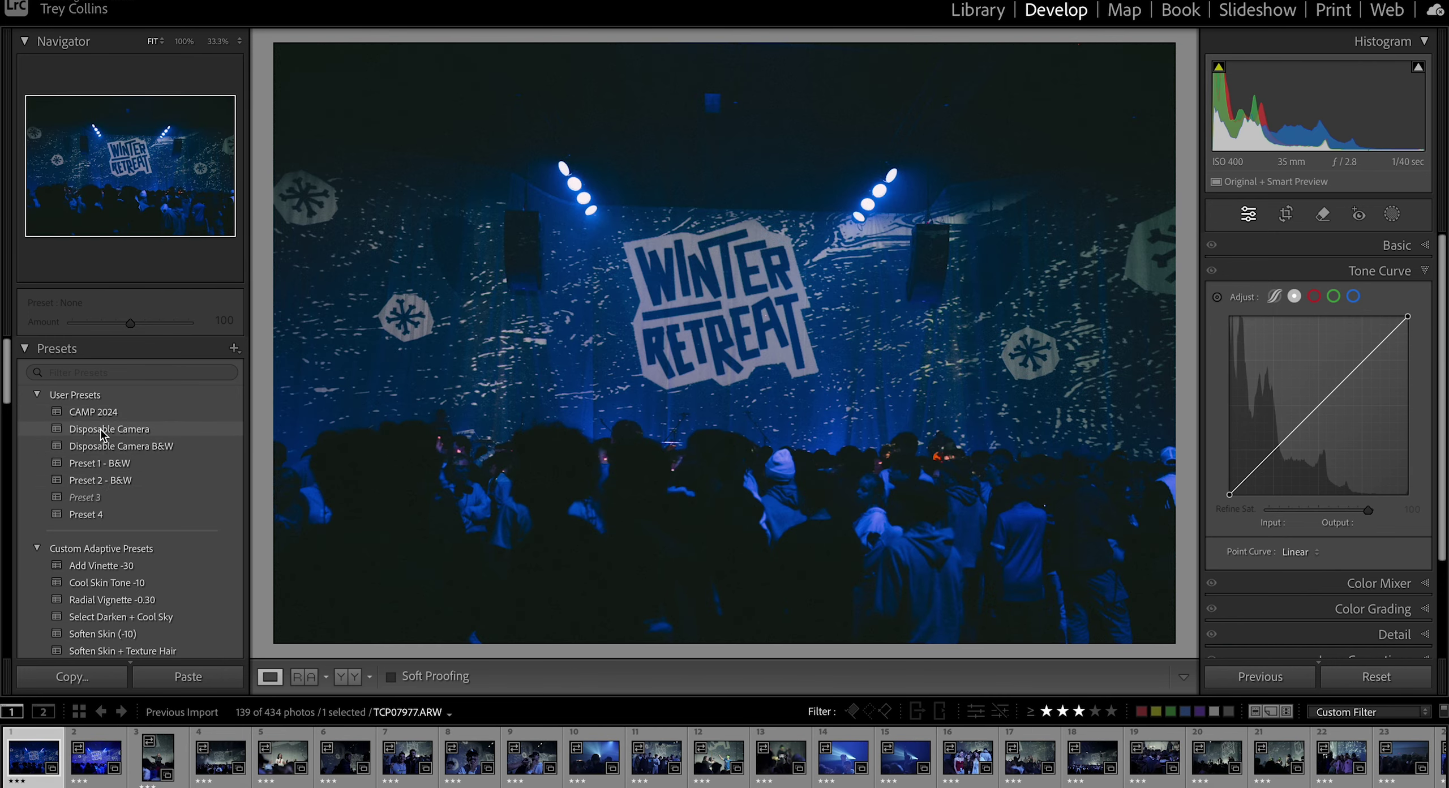
Step: Try Preset 4 on the stage photo TCP07977.ARW with a white balance sampled from the Winter Retreat logo
{"action": "left_click", "coordinate": [1423, 245]}
{"action": "left_click_drag", "start_coordinate": [1309, 358], "coordinate": [1403, 373]}
{"action": "left_click", "coordinate": [1362, 207]}
{"action": "key", "text": "super+z"}
{"action": "left_click", "coordinate": [690, 242]}
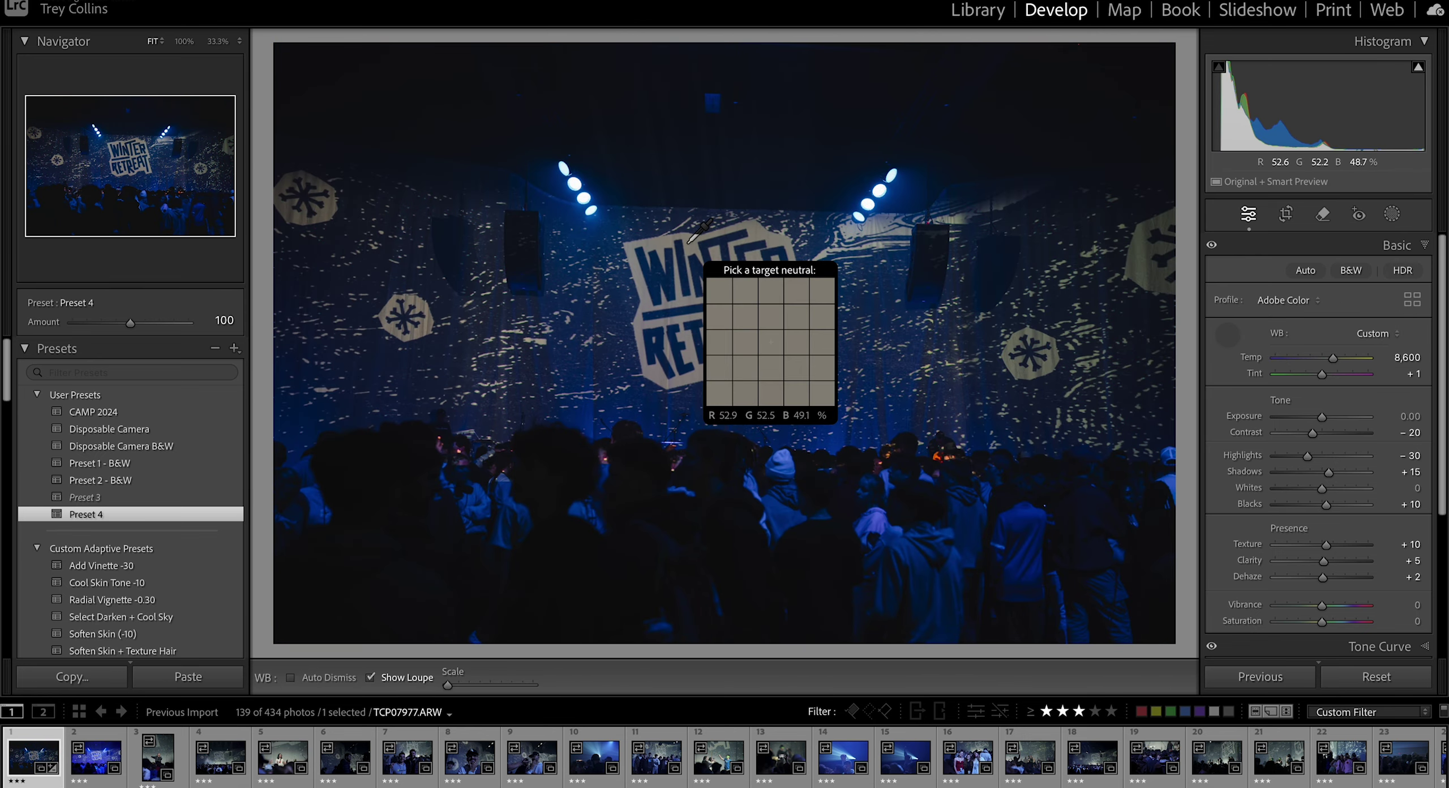
{"action": "key", "text": "v"}
{"action": "left_click", "coordinate": [1284, 216]}
{"action": "left_click", "coordinate": [1284, 216]}
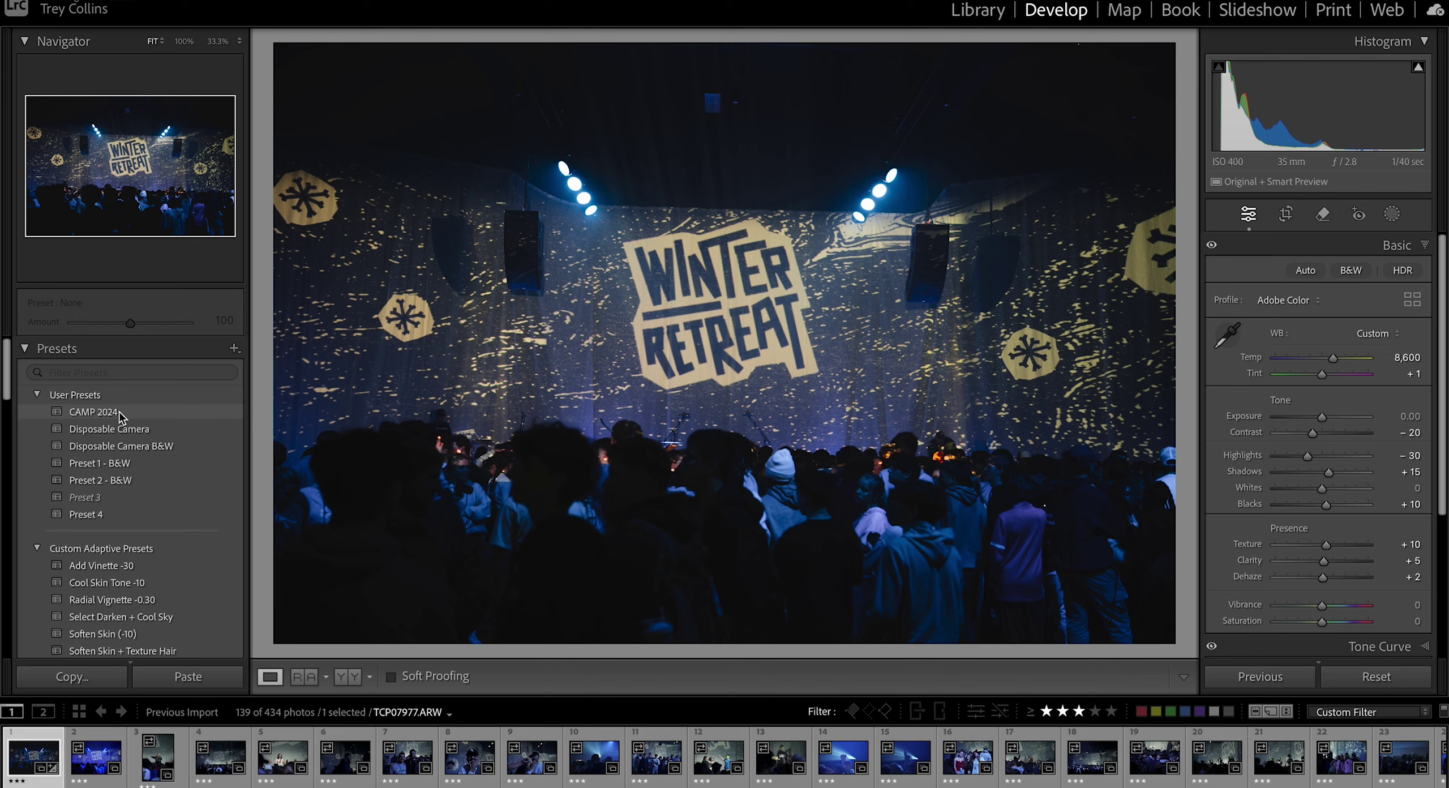
Step: Compare CAMP 2024 and Preset 4 on TCP07977.ARW, apply Disposable Camera B&W, and set the grain amount to 30
{"action": "left_click", "coordinate": [118, 413]}
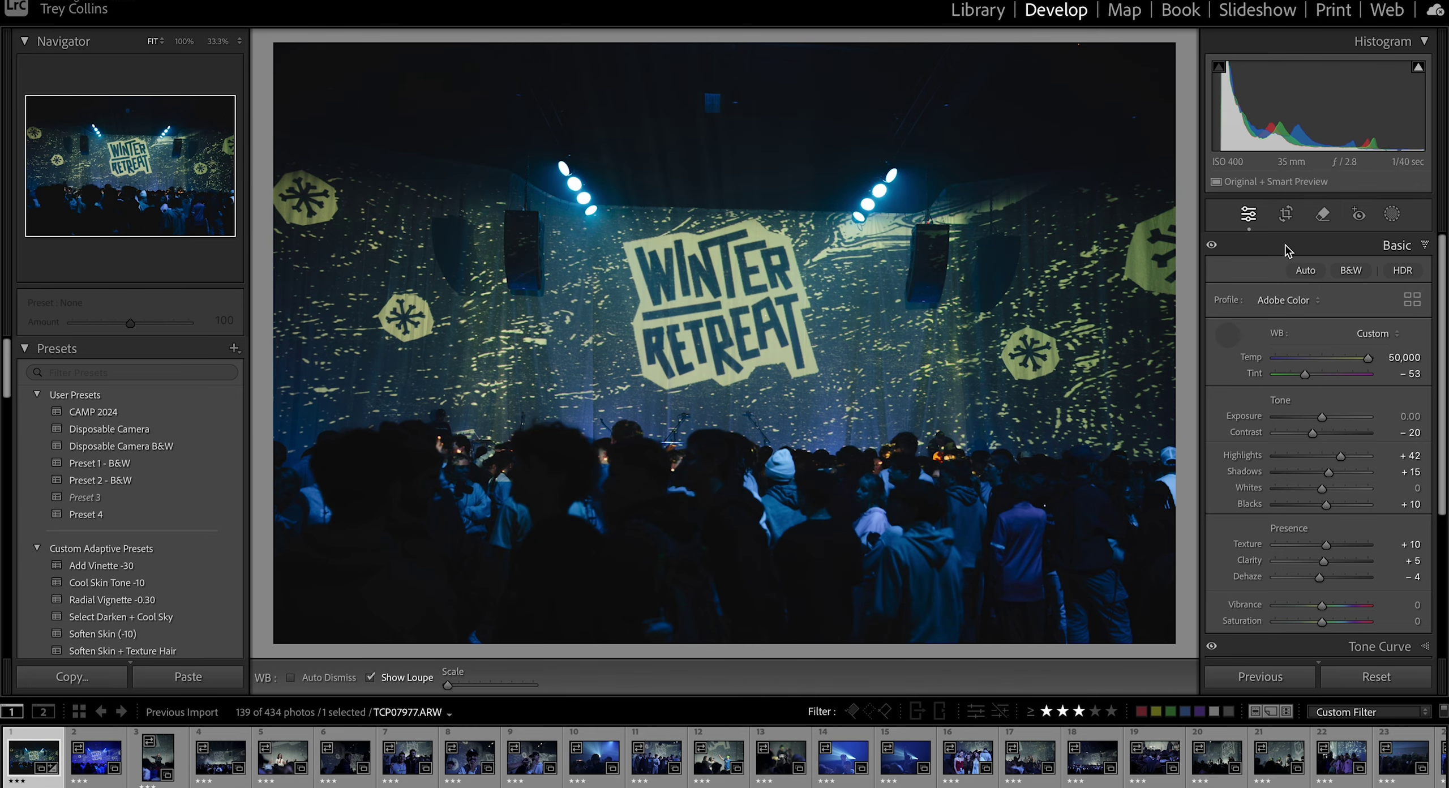
{"action": "left_click", "coordinate": [117, 514]}
{"action": "left_click", "coordinate": [116, 447]}
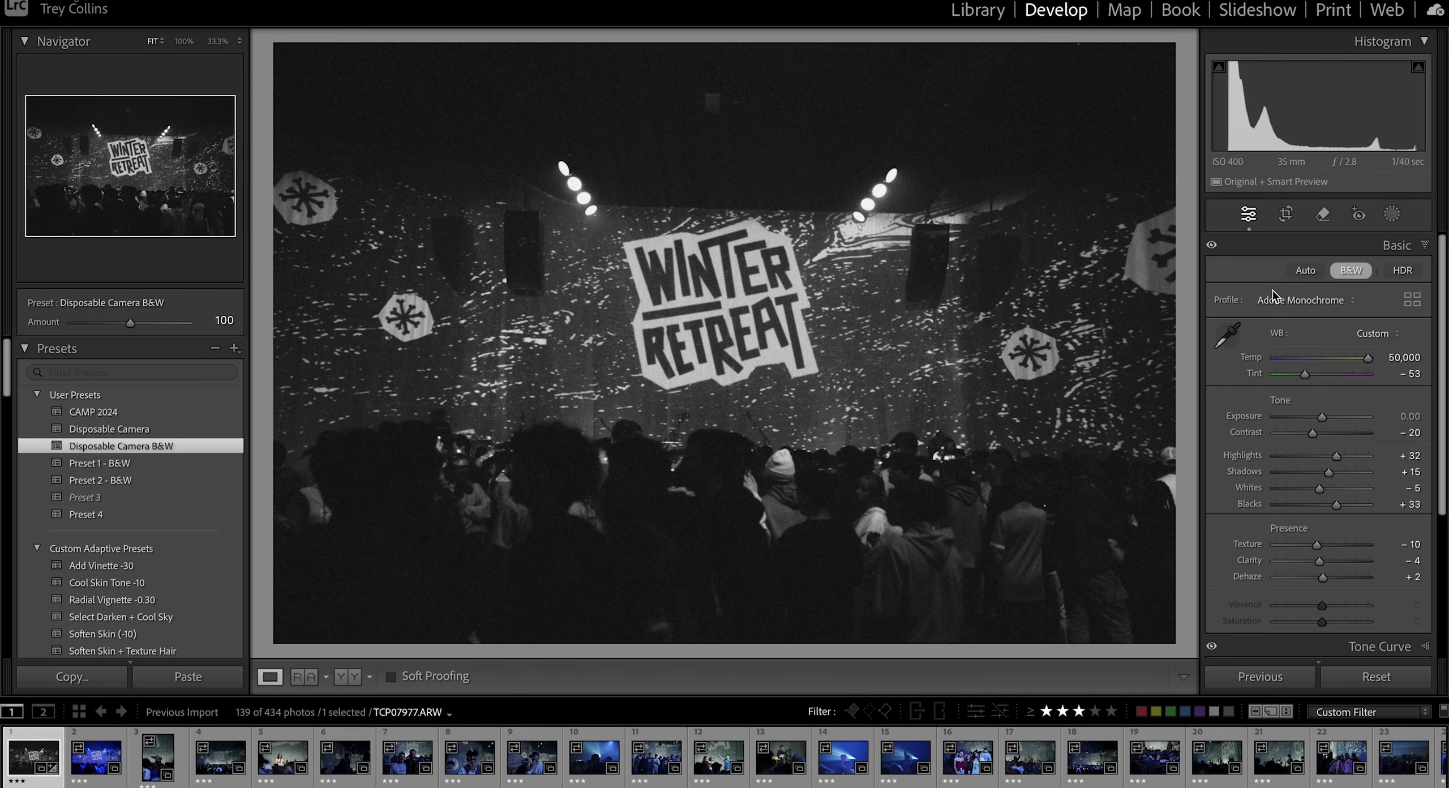
{"action": "scroll", "coordinate": [1319, 407], "scroll_direction": "down", "scroll_amount": 5}
{"action": "left_click", "coordinate": [1408, 613]}
{"action": "left_click", "coordinate": [1416, 581]}
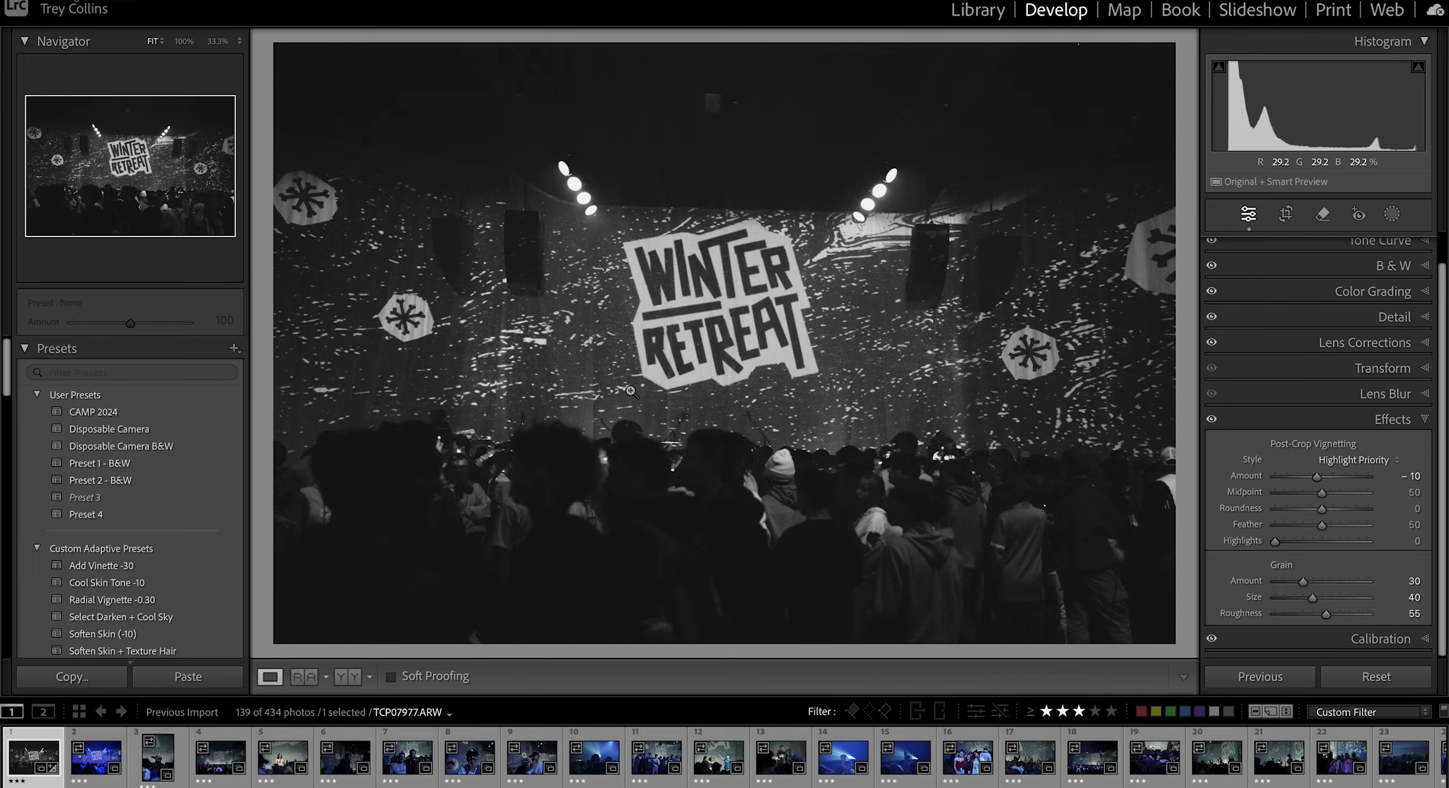
{"action": "key", "text": "r"}
{"action": "key", "text": "r"}
Step: Apply Preset 2 - B&W to the blue stage photo TCP07989.ARW and set its grain amount to 40
{"action": "key", "text": "Right"}
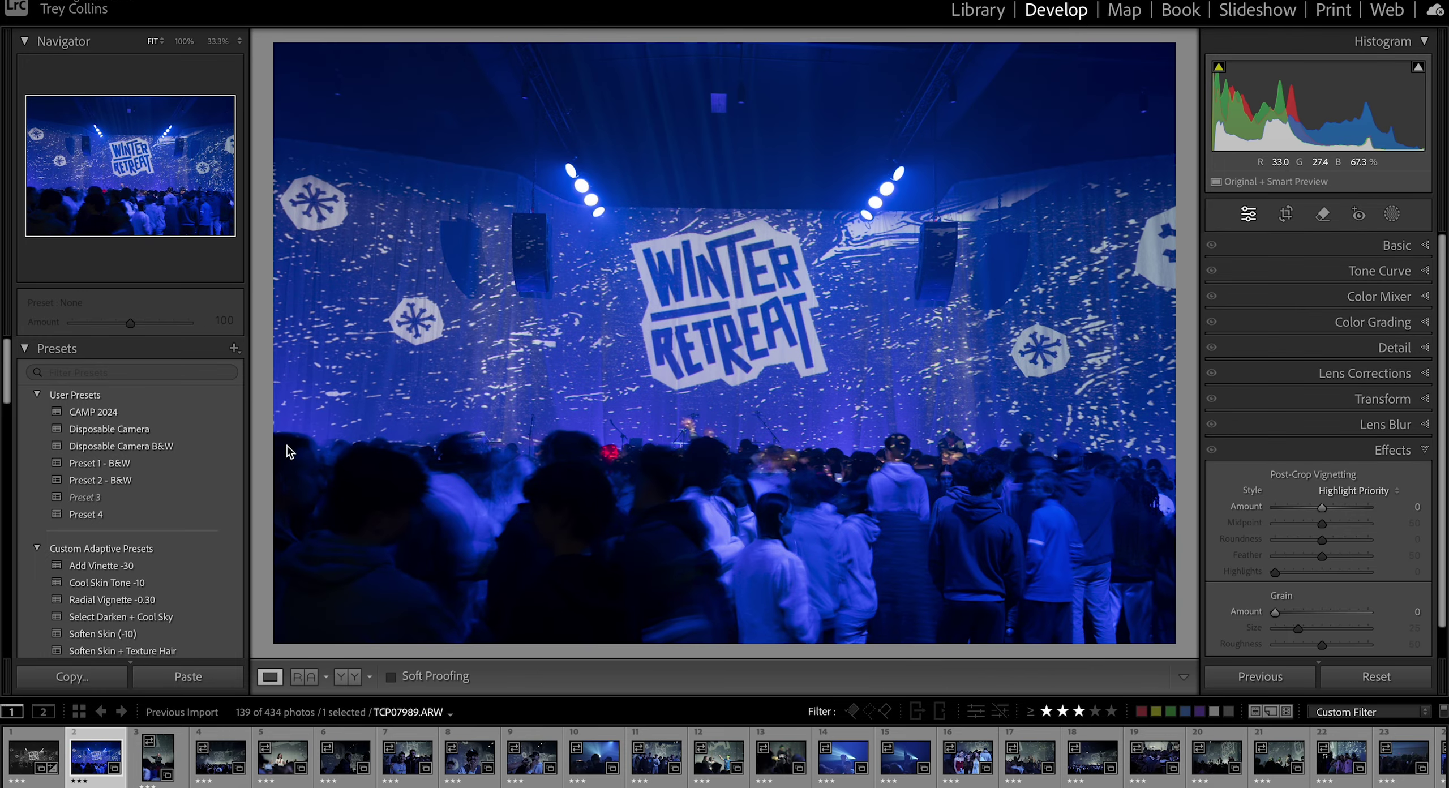
{"action": "left_click", "coordinate": [112, 480]}
{"action": "scroll", "coordinate": [1412, 424], "scroll_direction": "down", "scroll_amount": 2}
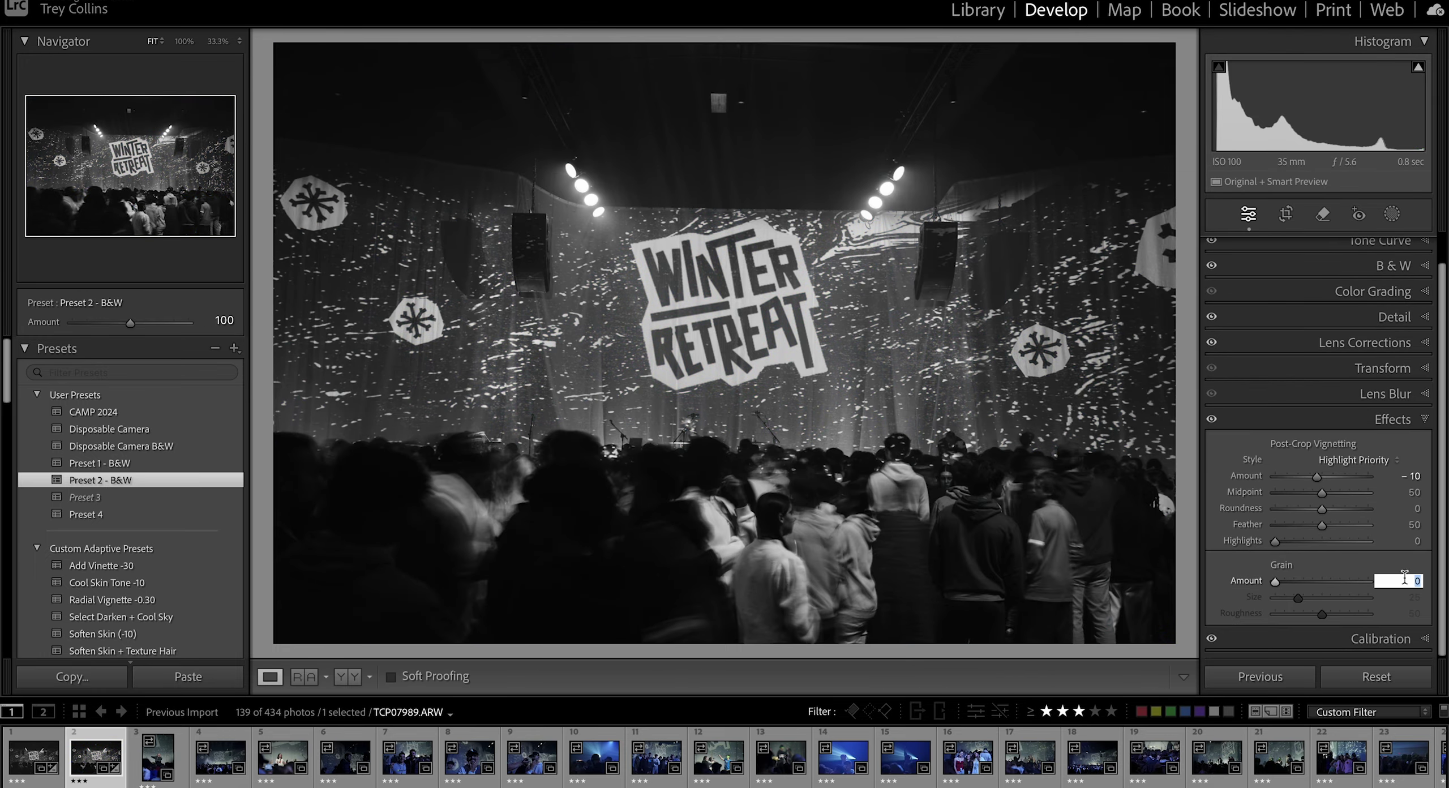
{"action": "left_click", "coordinate": [683, 477]}
{"action": "left_click", "coordinate": [683, 477]}
Step: Crop TCP07989.ARW slightly tighter and drop the first stage photo, TCP07977.ARW, from the three-star selection
{"action": "key", "text": "r"}
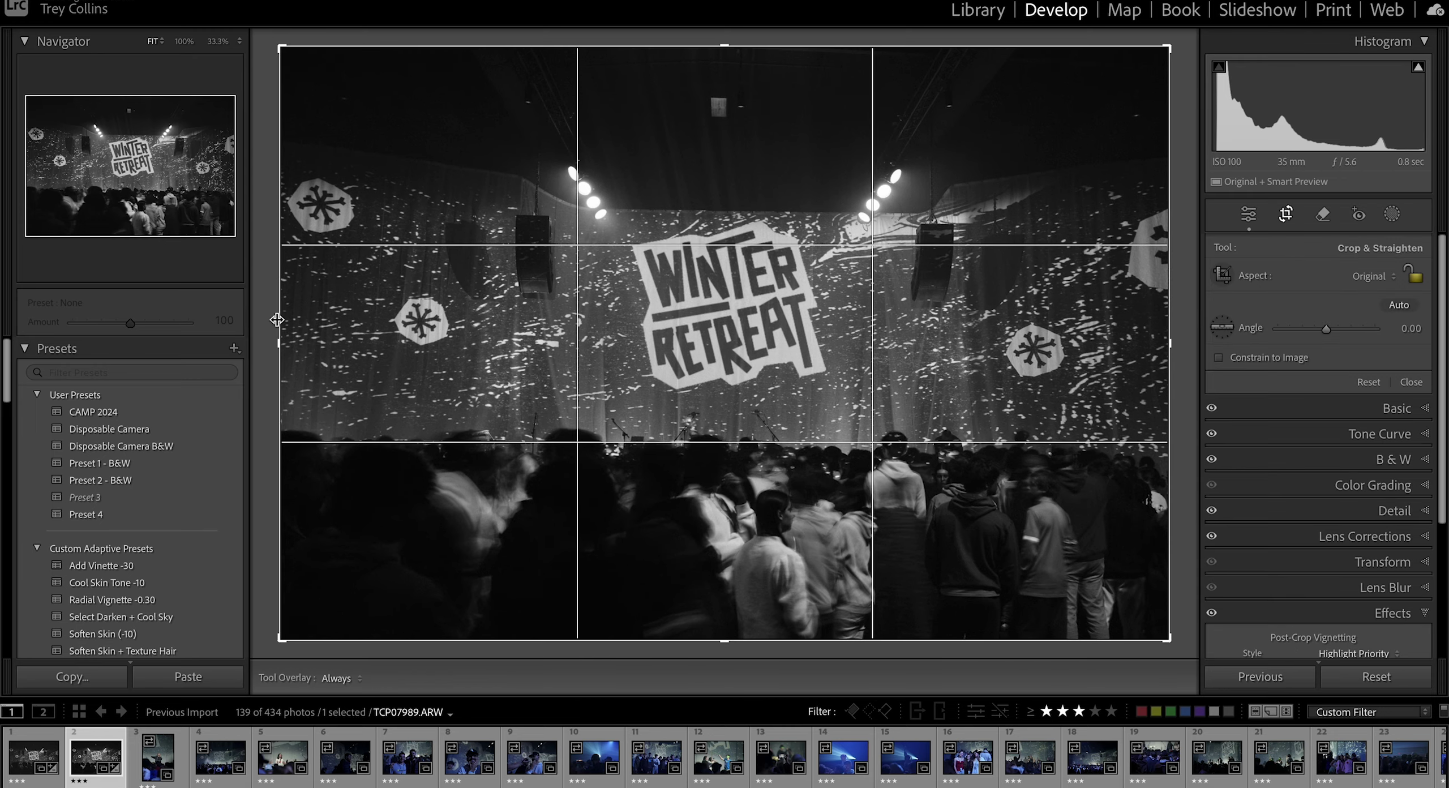
{"action": "left_click_drag", "start_coordinate": [277, 320], "coordinate": [285, 320]}
{"action": "key", "text": "r"}
{"action": "left_click", "coordinate": [28, 767]}
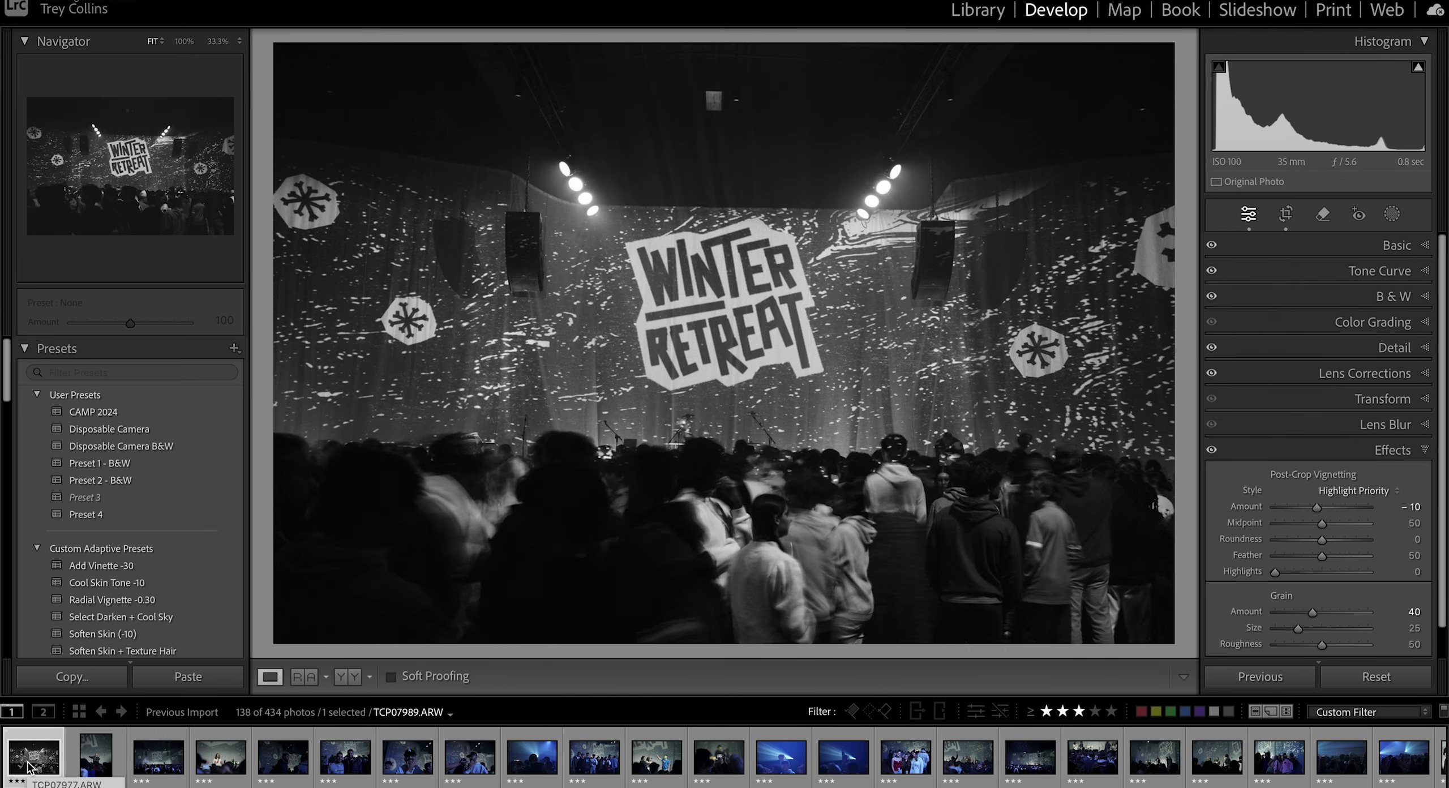
Step: Apply Preset 4 to TCP07992.ARW, crop it horizontally around the speaker, and set Exposure to −0.05 and Highlights to 0
{"action": "left_click", "coordinate": [95, 758]}
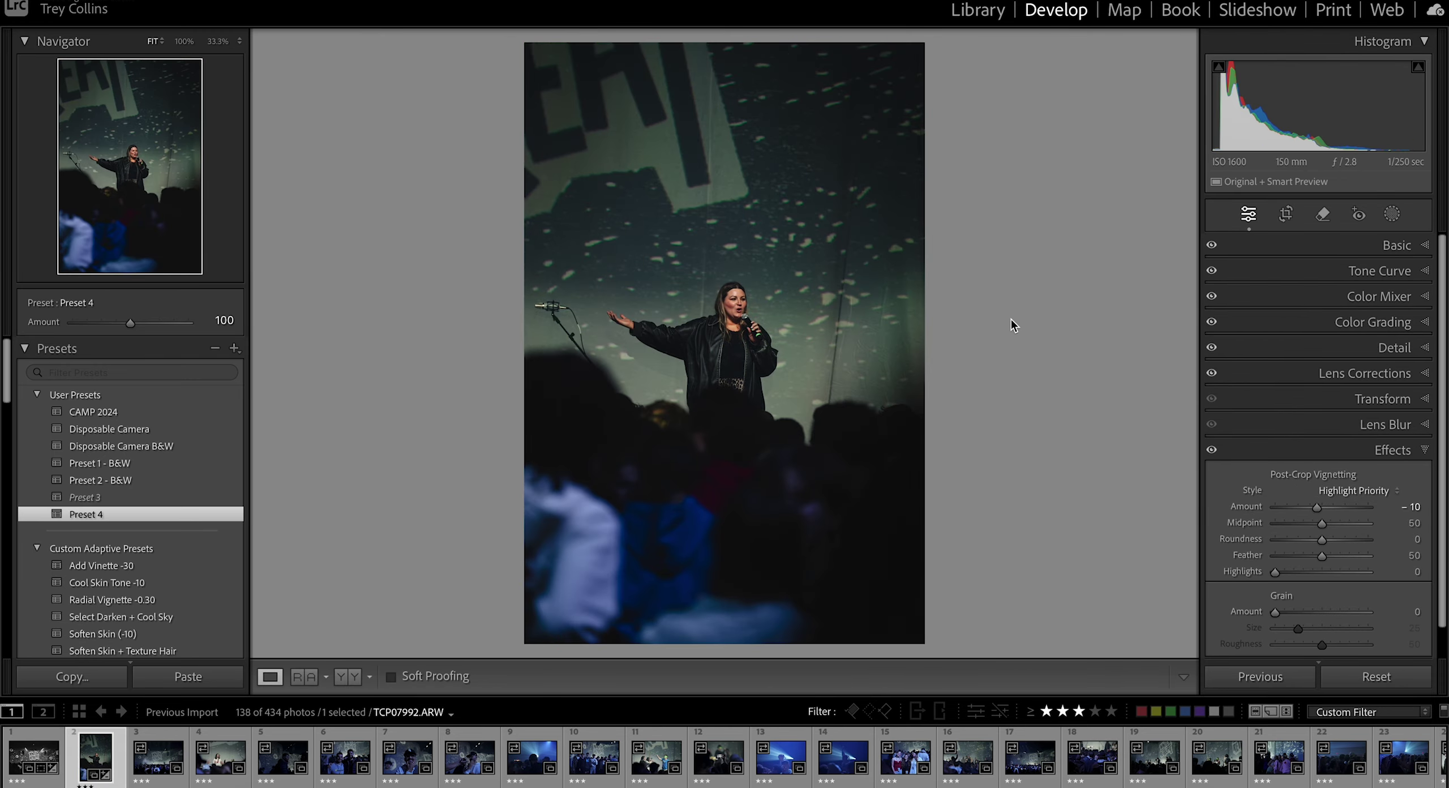
{"action": "key", "text": "r"}
{"action": "key", "text": "r"}
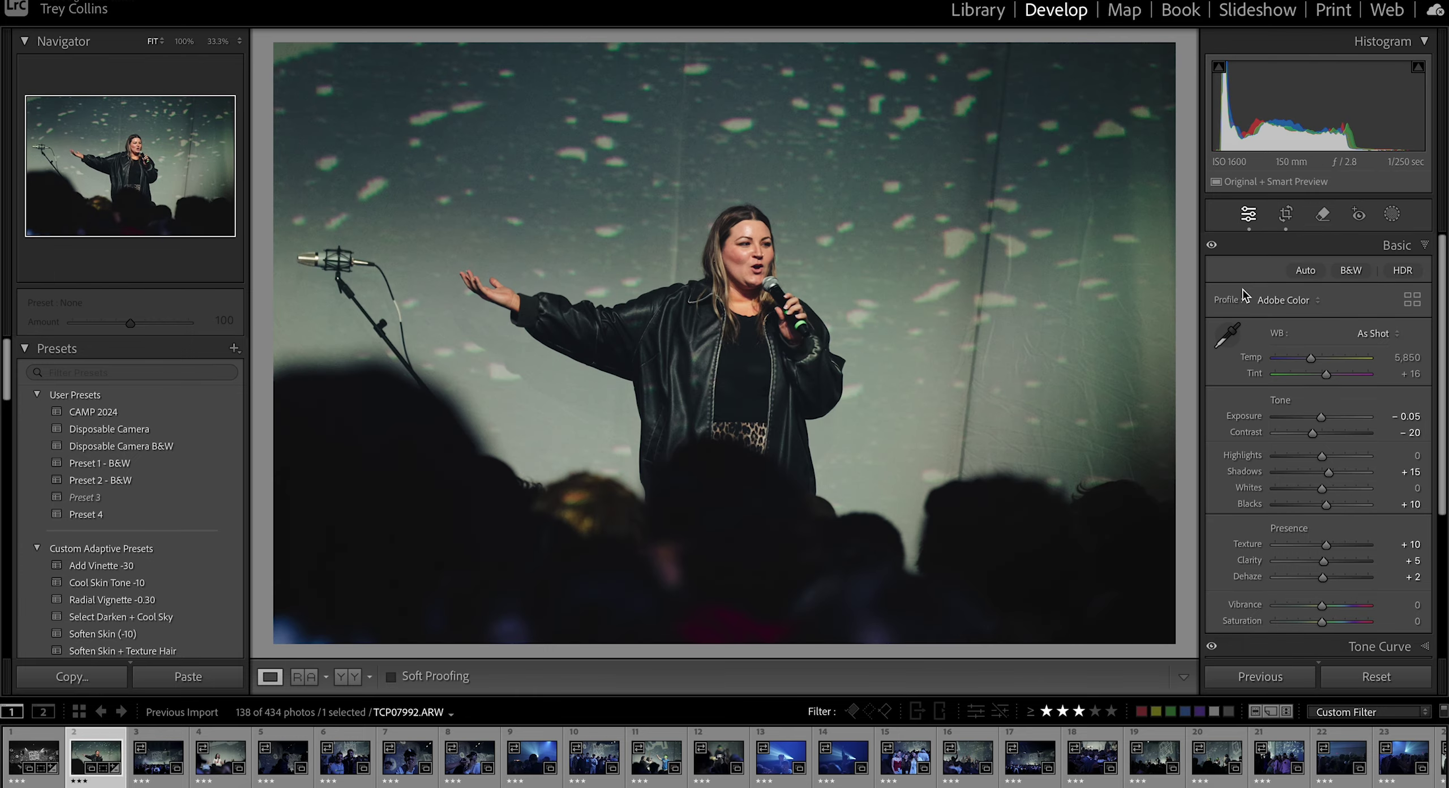
{"action": "key", "text": "r"}
{"action": "left_click_drag", "start_coordinate": [730, 211], "coordinate": [730, 220]}
{"action": "key", "text": "r"}
Step: Review the crop of the wide stage photo TCP07997.ARW and apply Preset 4 to it
{"action": "key", "text": "Right"}
{"action": "key", "text": "r"}
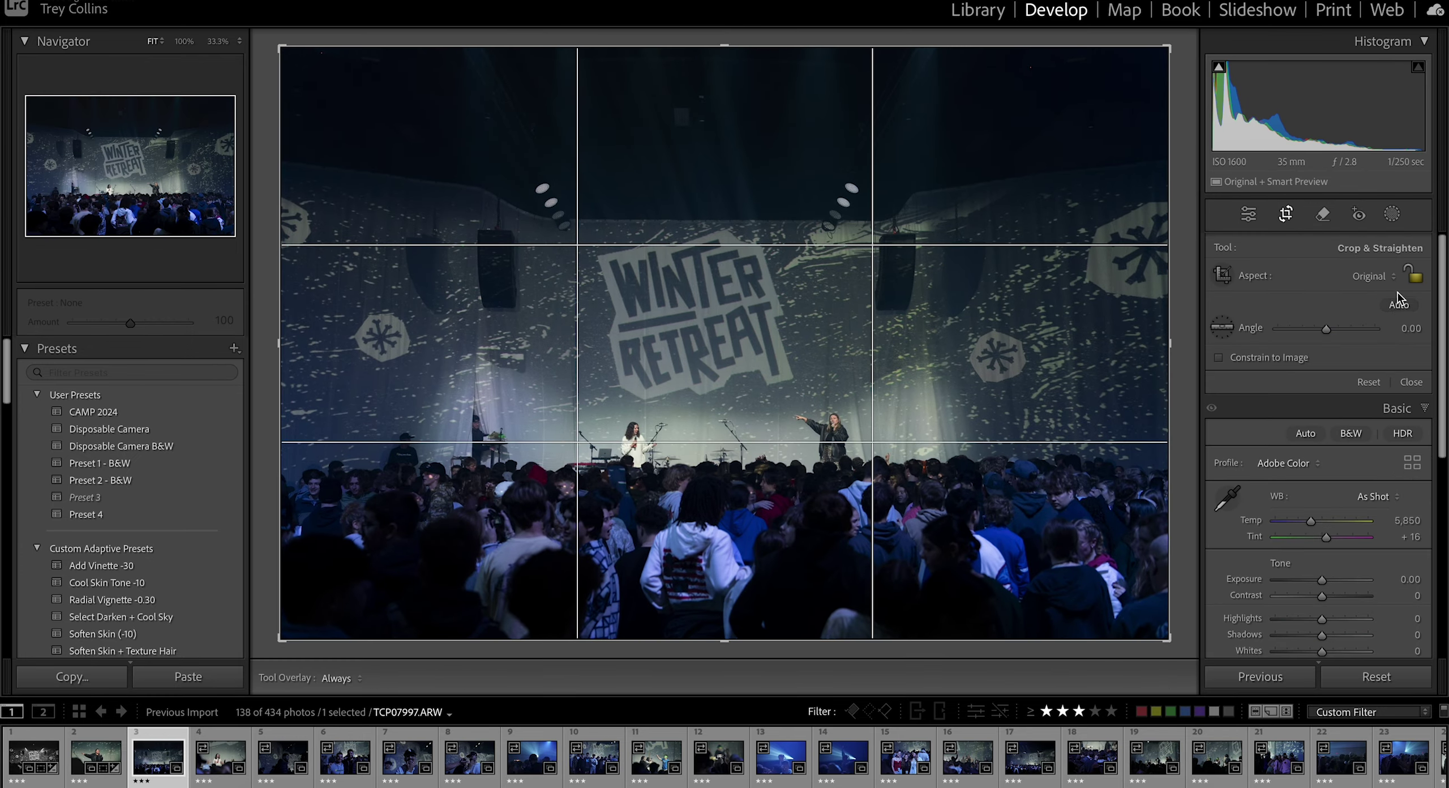
{"action": "key", "text": "ctrl+z"}
{"action": "key", "text": "r"}
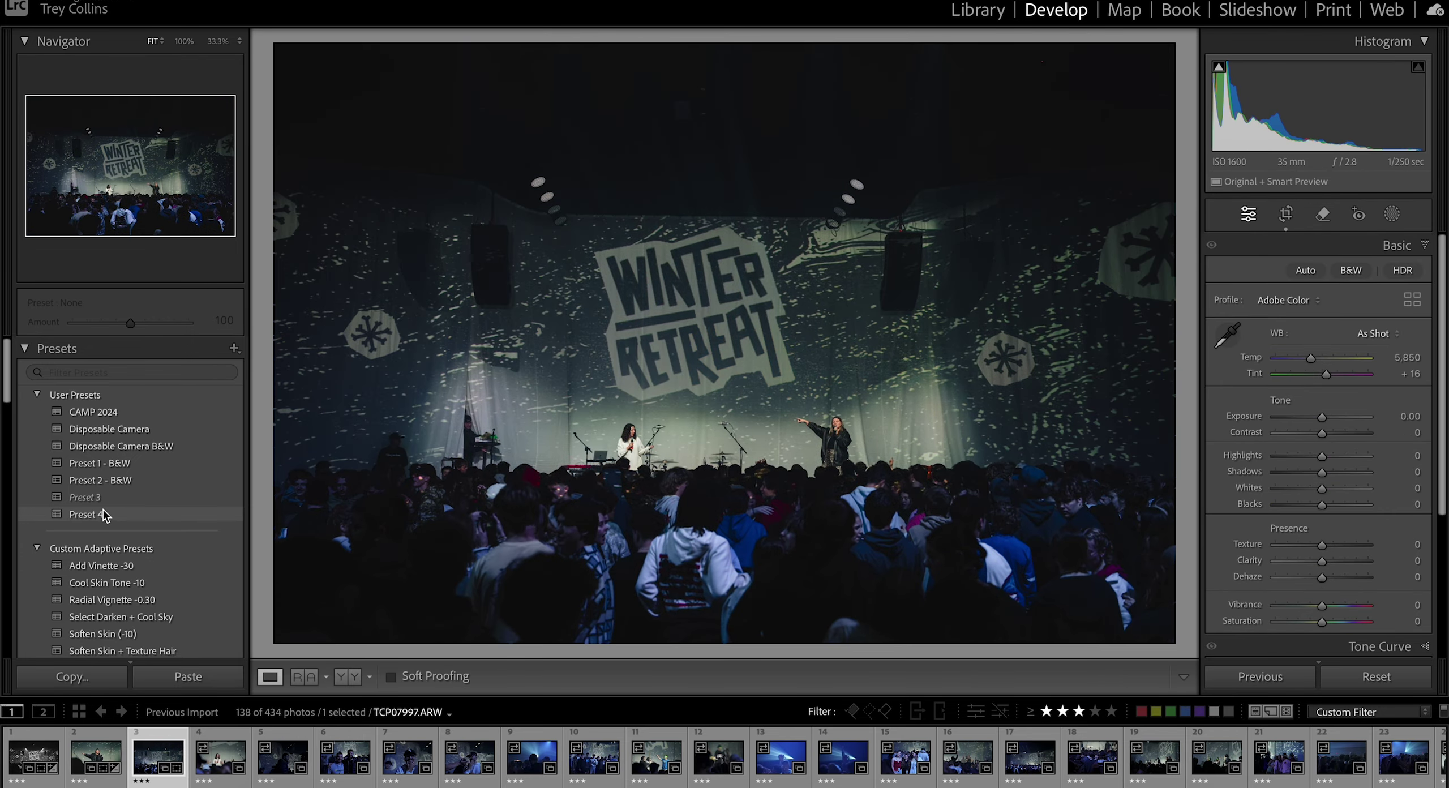
{"action": "left_click", "coordinate": [113, 514]}
Step: Add a linear gradient mask over the crowd with Temp 80, Exposure −1.47, Highlights −63 and Tint about −23
{"action": "key", "text": "m"}
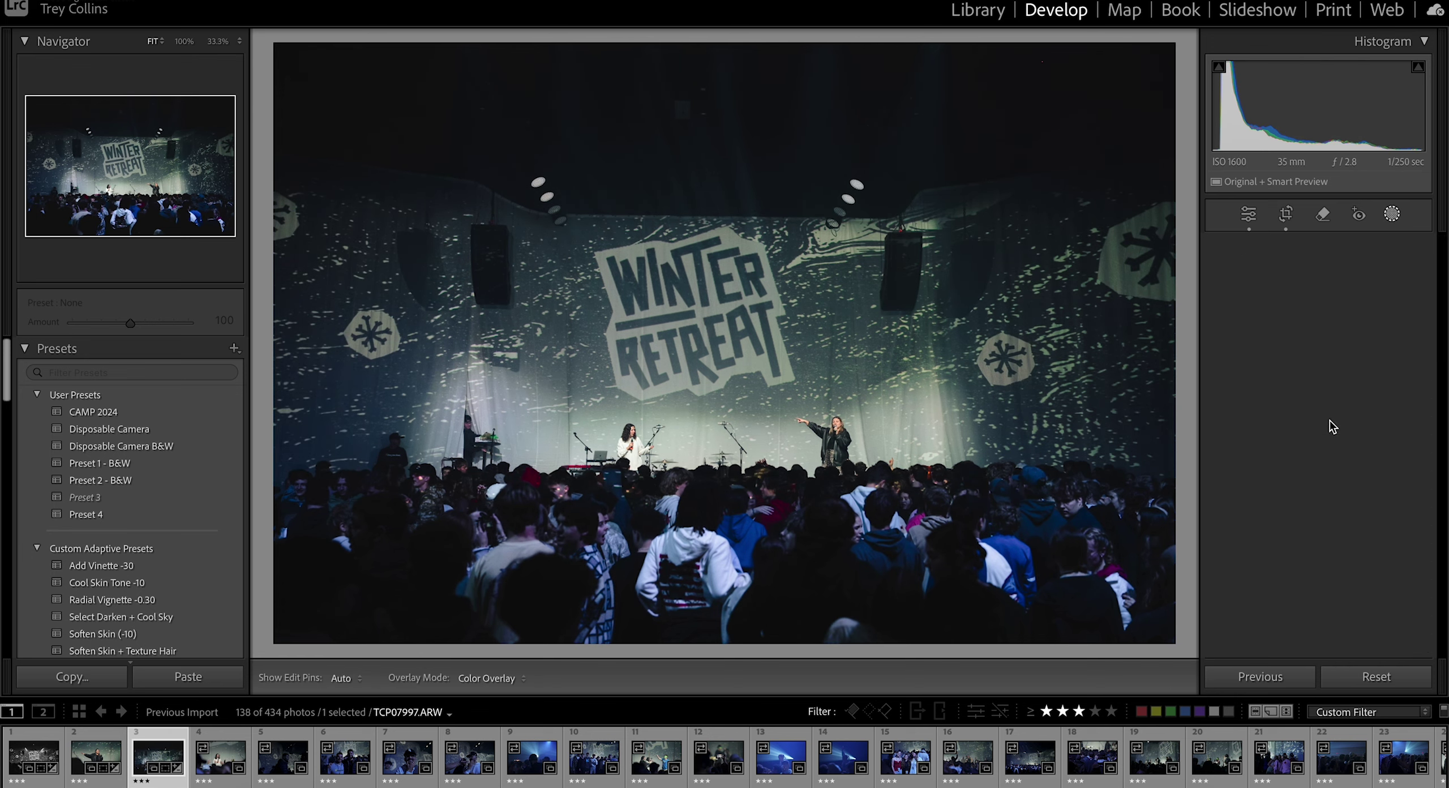
{"action": "mouse_move", "coordinate": [692, 553]}
{"action": "left_mouse_down"}
{"action": "mouse_move", "coordinate": [693, 346]}
{"action": "mouse_move", "coordinate": [692, 405]}
{"action": "left_mouse_up"}
{"action": "left_click_drag", "start_coordinate": [1326, 519], "coordinate": [1365, 518]}
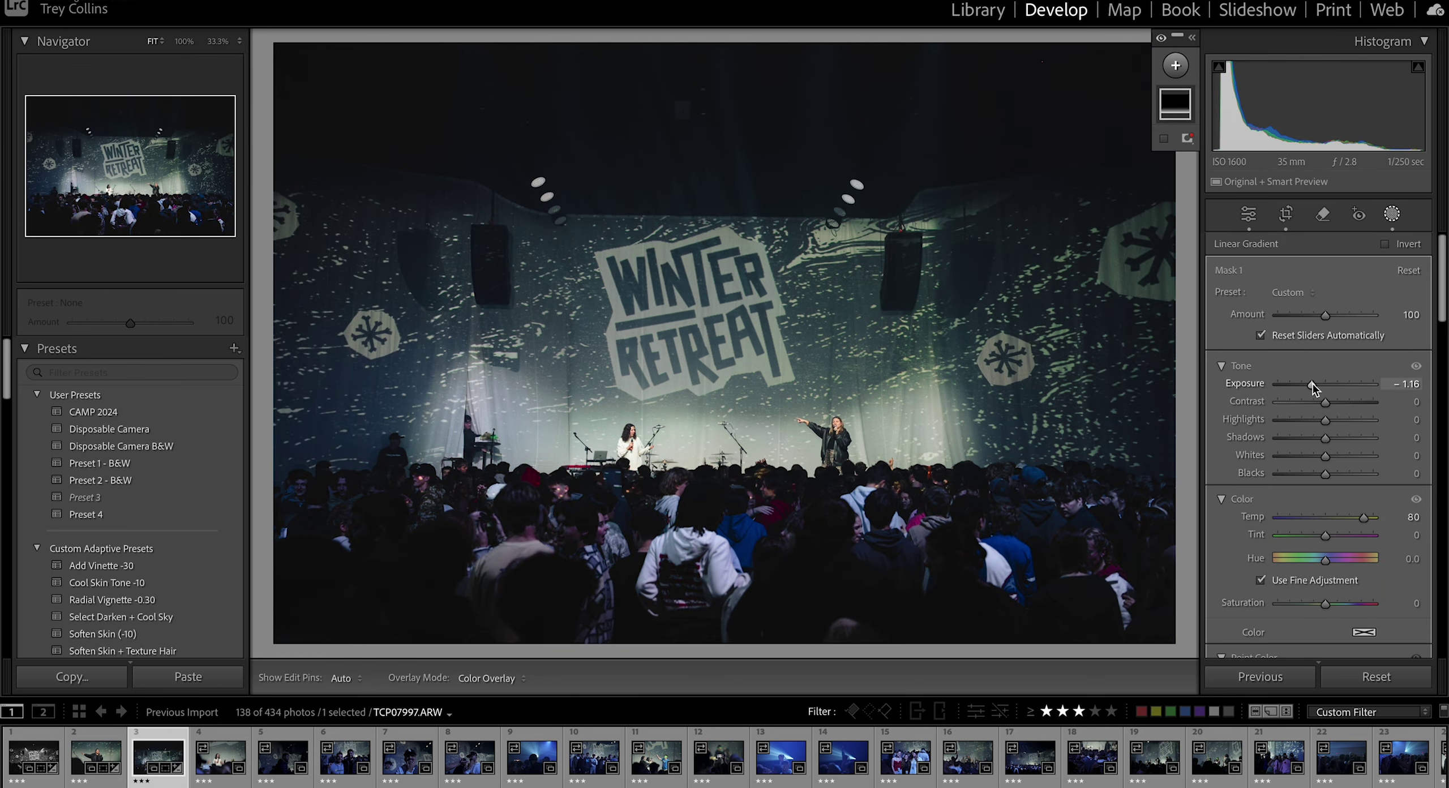
{"action": "left_click_drag", "start_coordinate": [1264, 427], "coordinate": [1296, 421]}
{"action": "left_click_drag", "start_coordinate": [1326, 386], "coordinate": [1312, 386]}
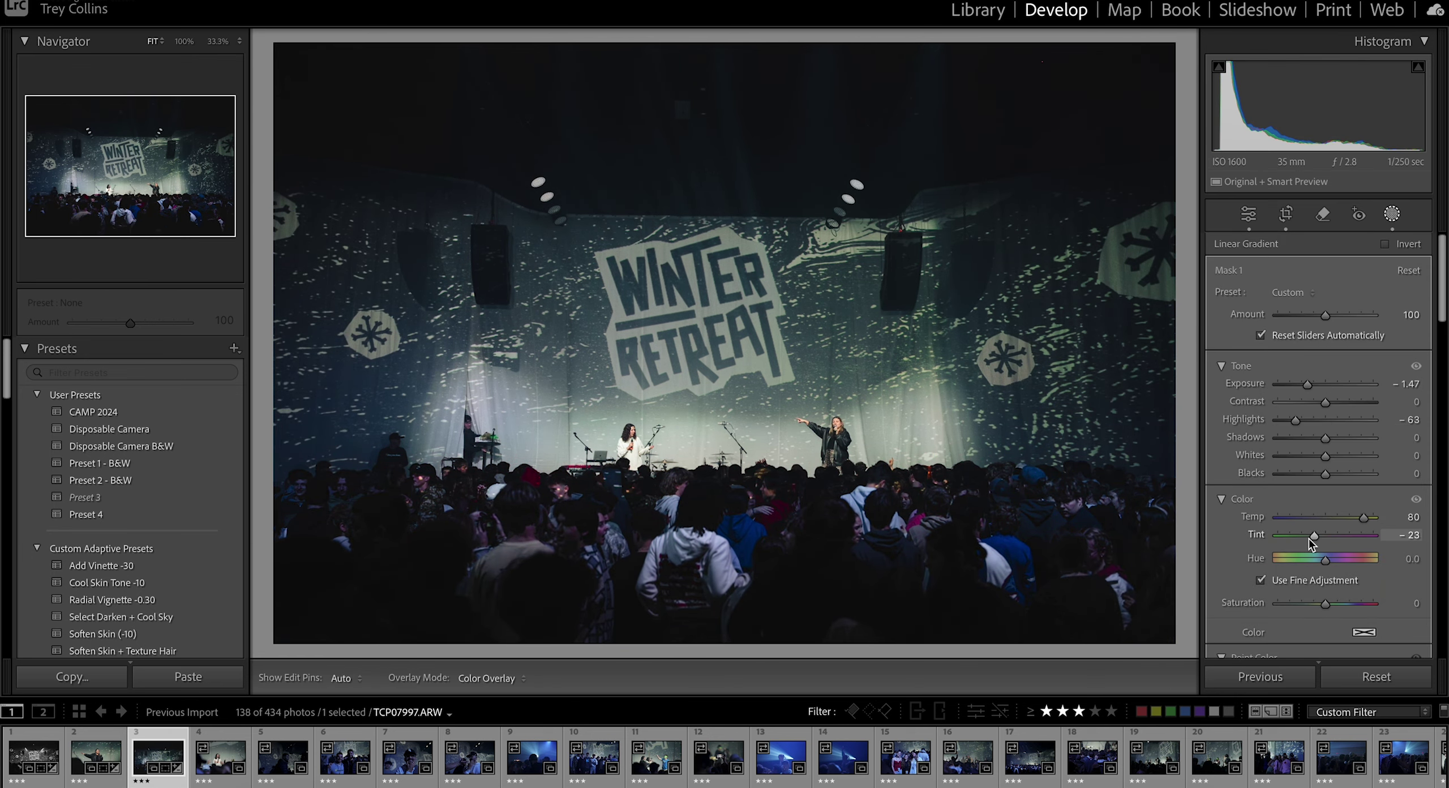
{"action": "key", "text": "m"}
Step: Apply Preset 4 to TCP08003.ARW and crop it tighter around the woman holding the microphone
{"action": "key", "text": "Right"}
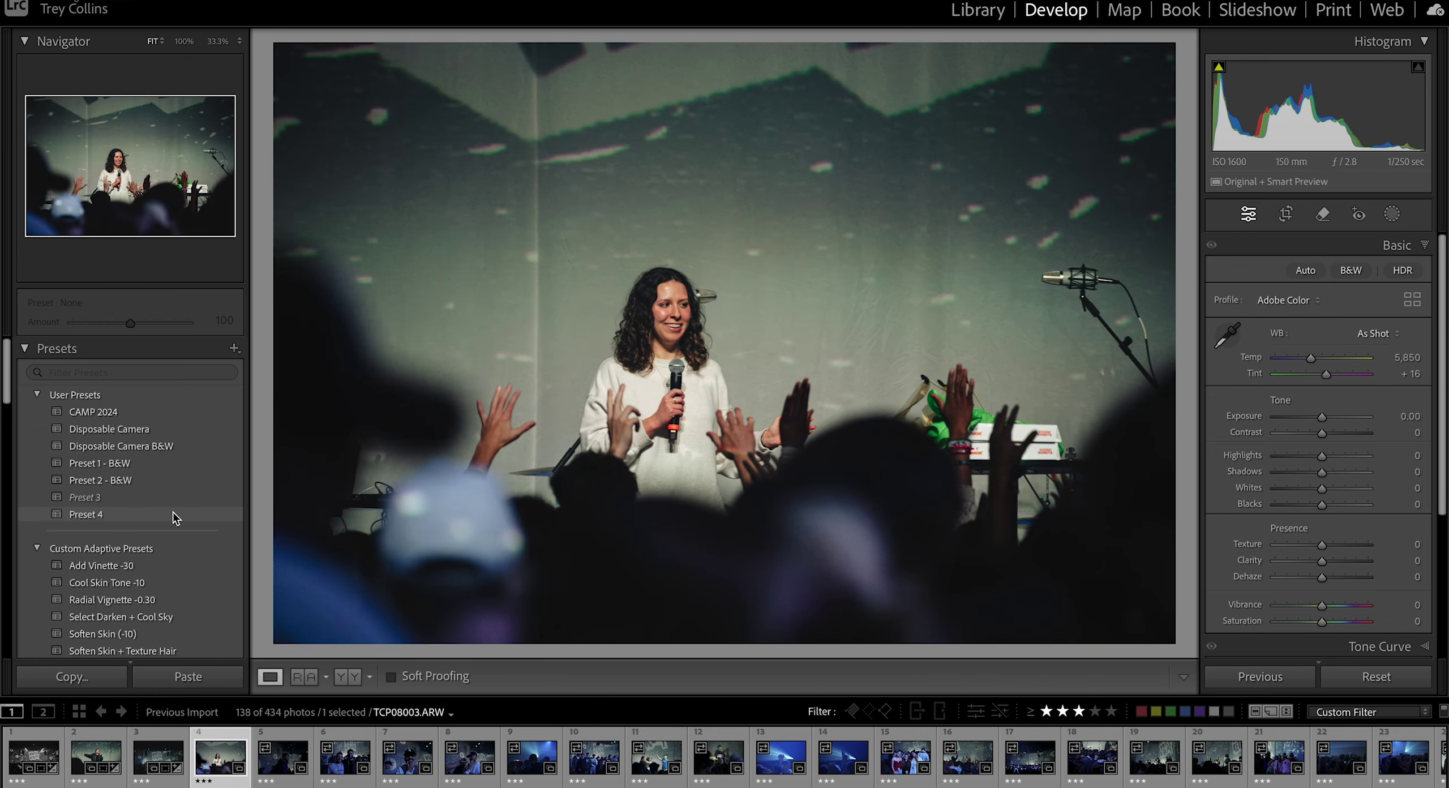
{"action": "left_click", "coordinate": [177, 518]}
{"action": "left_click", "coordinate": [1294, 185]}
{"action": "key", "text": "Escape"}
{"action": "left_click", "coordinate": [1286, 215]}
{"action": "left_click_drag", "start_coordinate": [1167, 48], "coordinate": [1100, 92]}
{"action": "key", "text": "Return"}
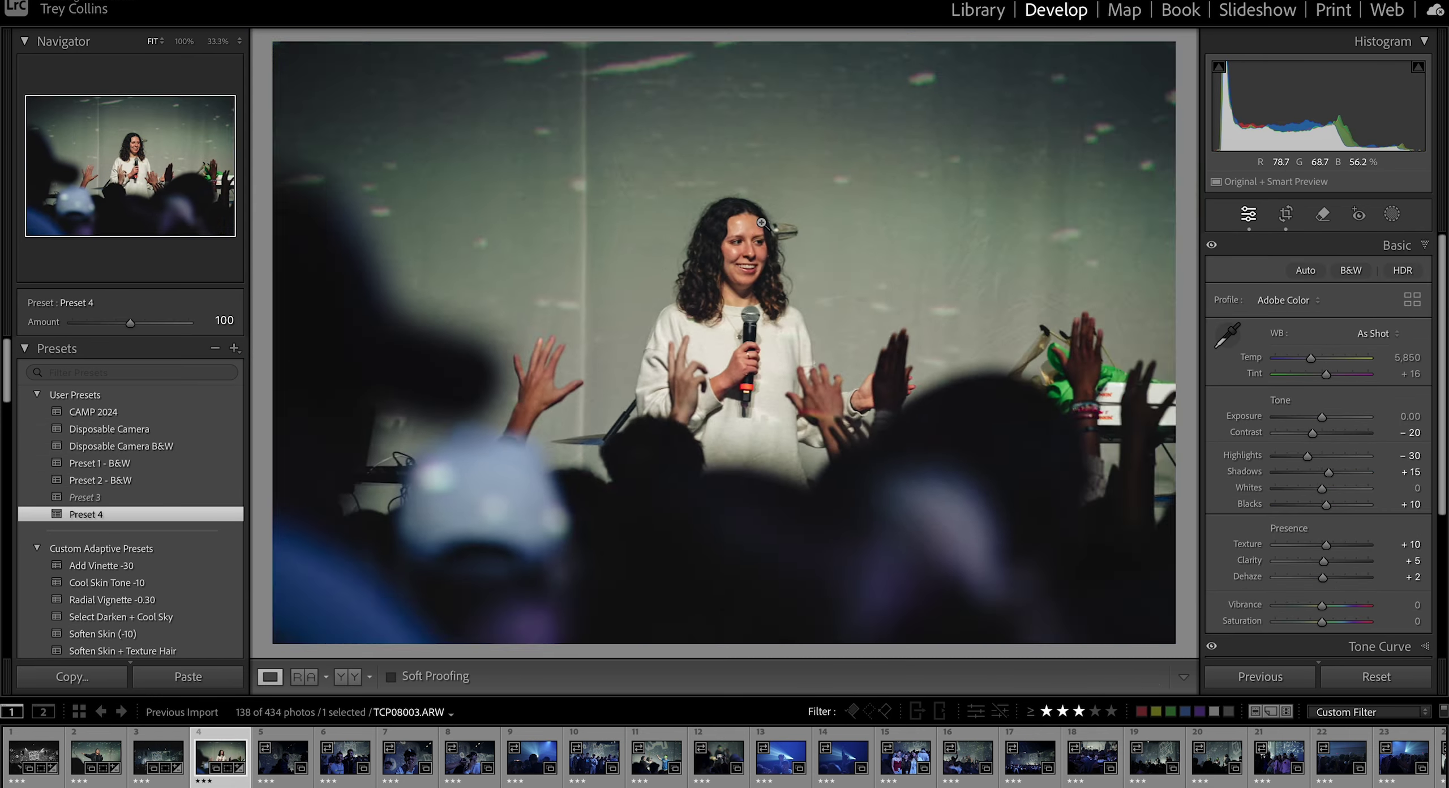
Step: Apply the CAMP 2024 preset to TCP08004.ARW and set Temp to 19,137 and Exposure to +0.85
{"action": "key", "text": "Right"}
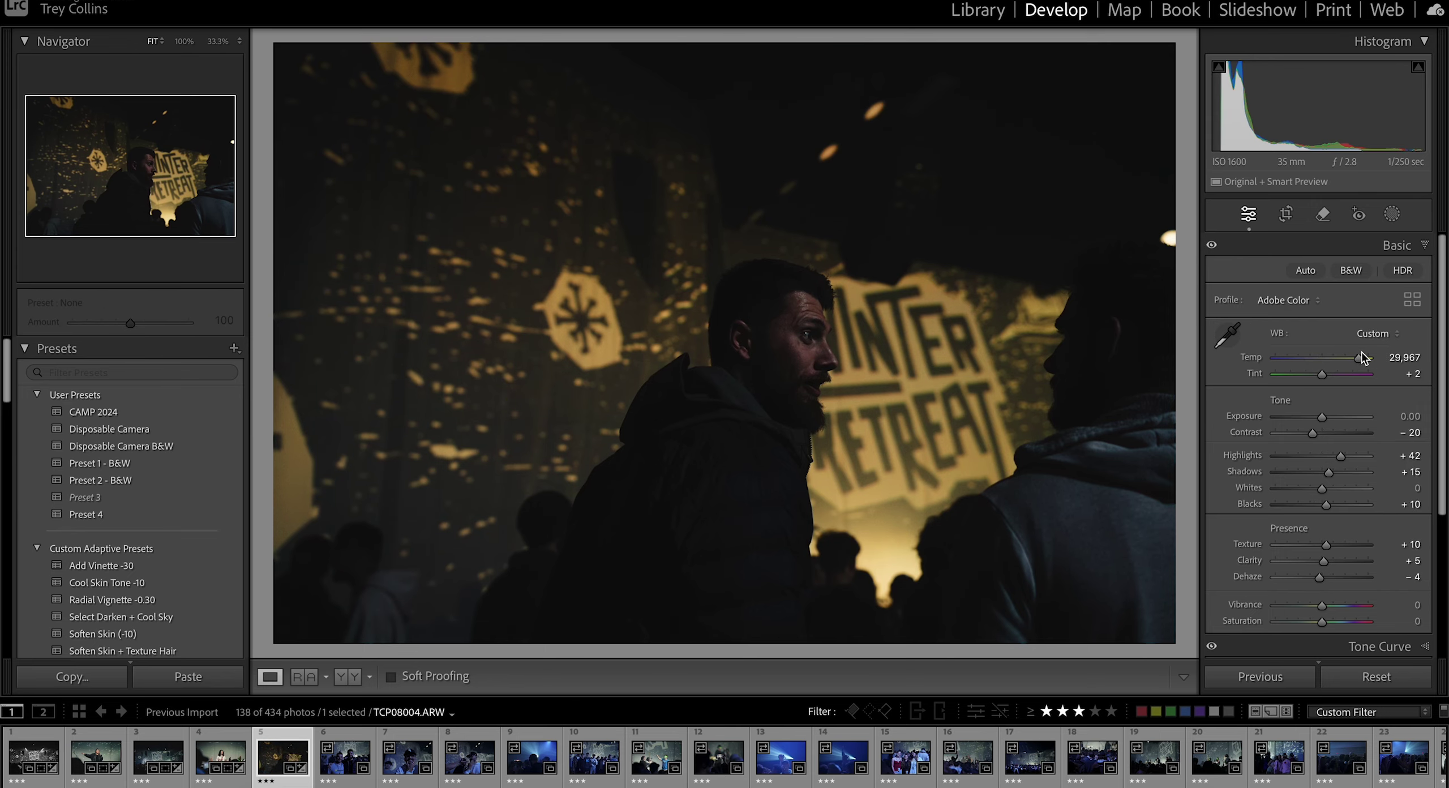
{"action": "left_click_drag", "start_coordinate": [1361, 356], "coordinate": [1354, 357]}
{"action": "left_click_drag", "start_coordinate": [1322, 417], "coordinate": [1330, 417]}
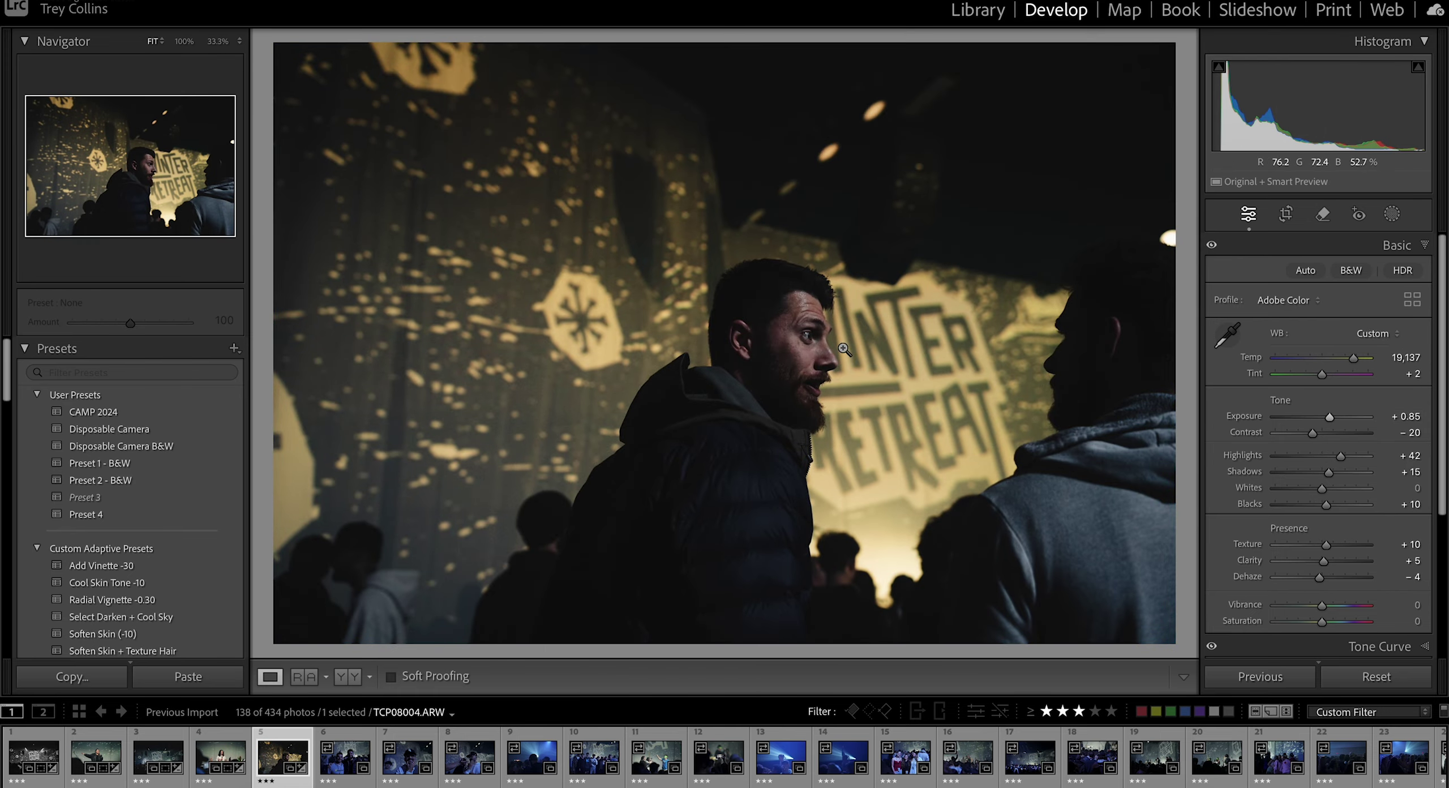
Step: Crop TCP08004.ARW tighter around the two men, set Exposure to +1.38, and apply the Subject Pop preset
{"action": "key", "text": "r"}
{"action": "left_click_drag", "start_coordinate": [277, 347], "coordinate": [337, 354]}
{"action": "key", "text": "r"}
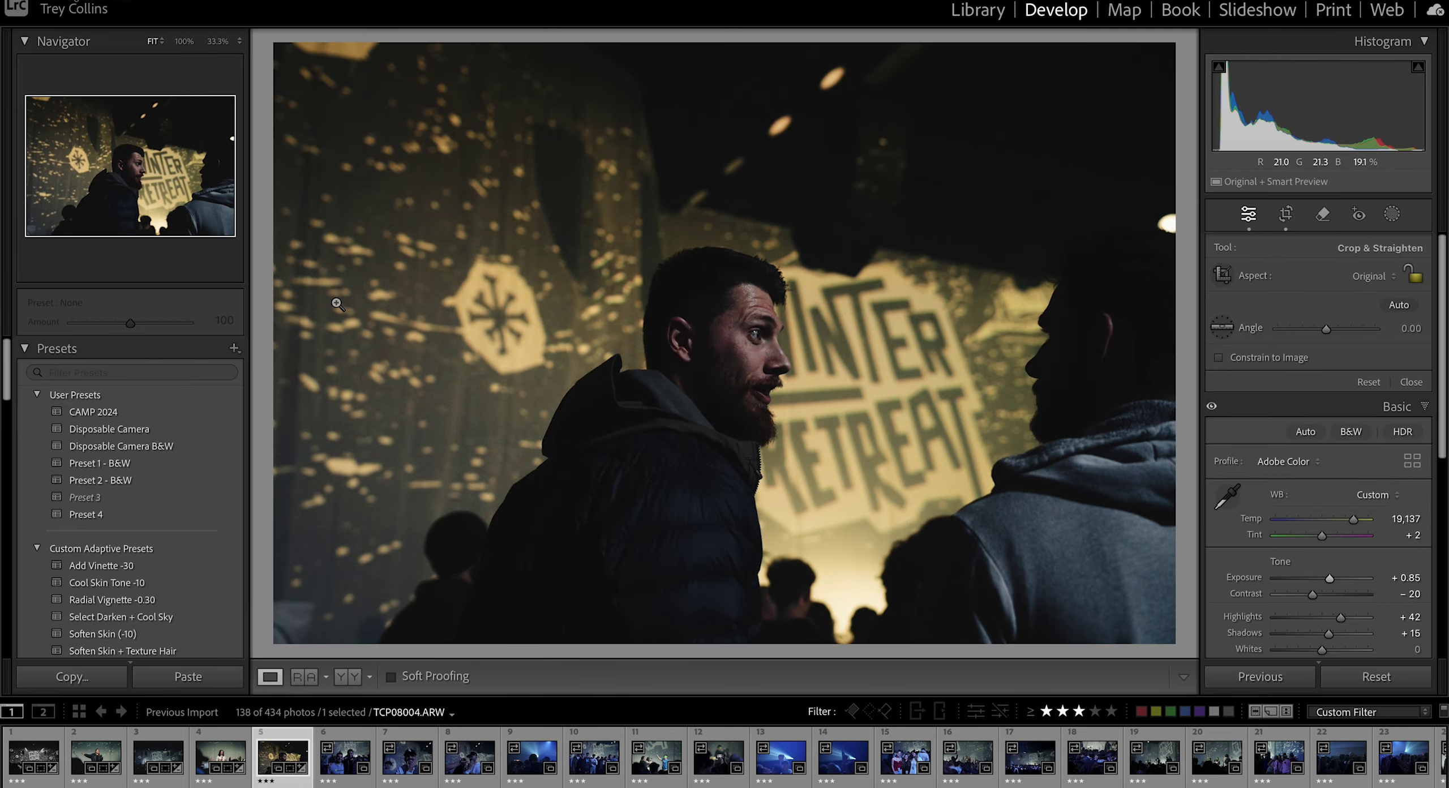
{"action": "left_click_drag", "start_coordinate": [1329, 416], "coordinate": [1335, 417]}
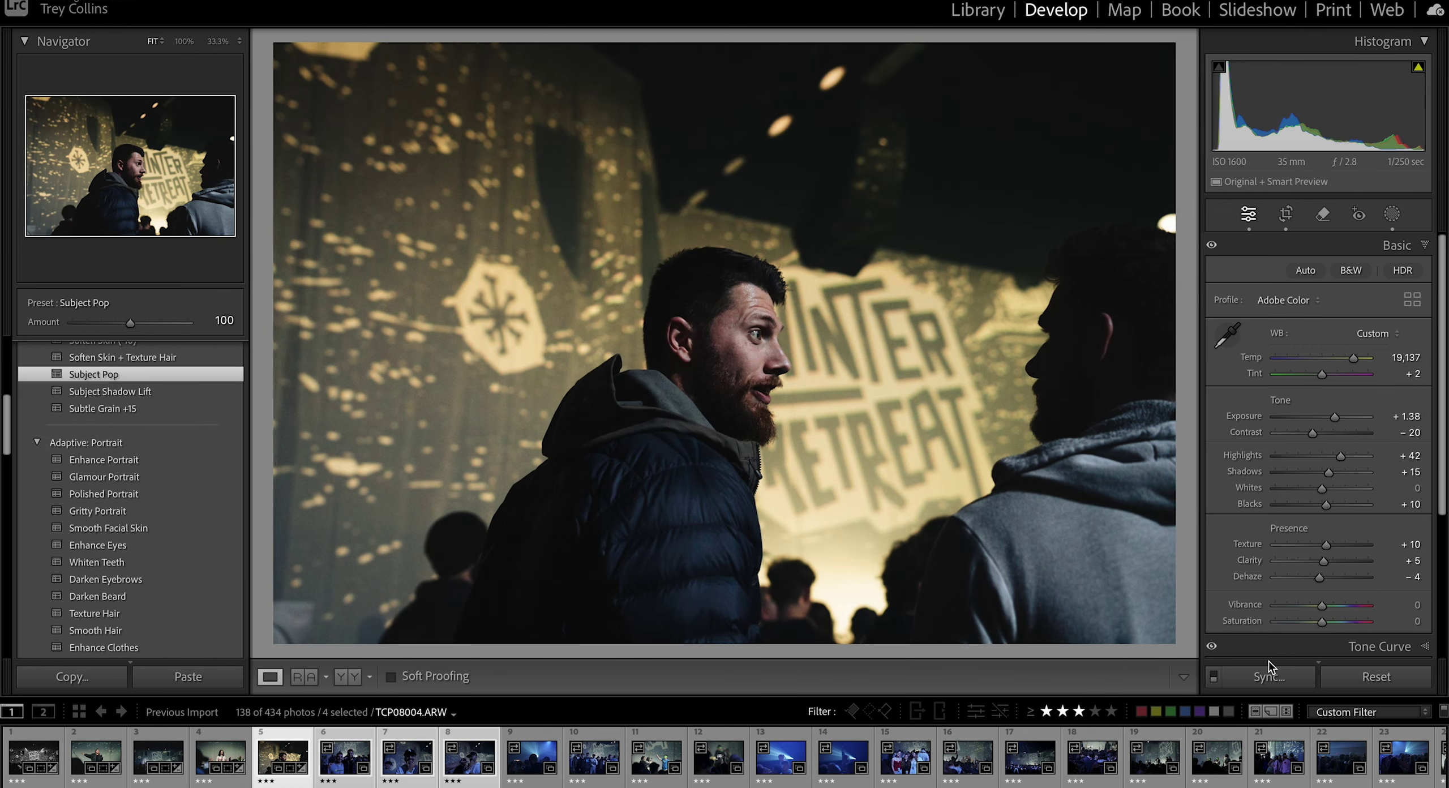
Step: Synchronize the settings of TCP08004.ARW to the next three photos, 6 to 8
{"action": "left_click", "coordinate": [1270, 670]}
{"action": "left_click", "coordinate": [1119, 411]}
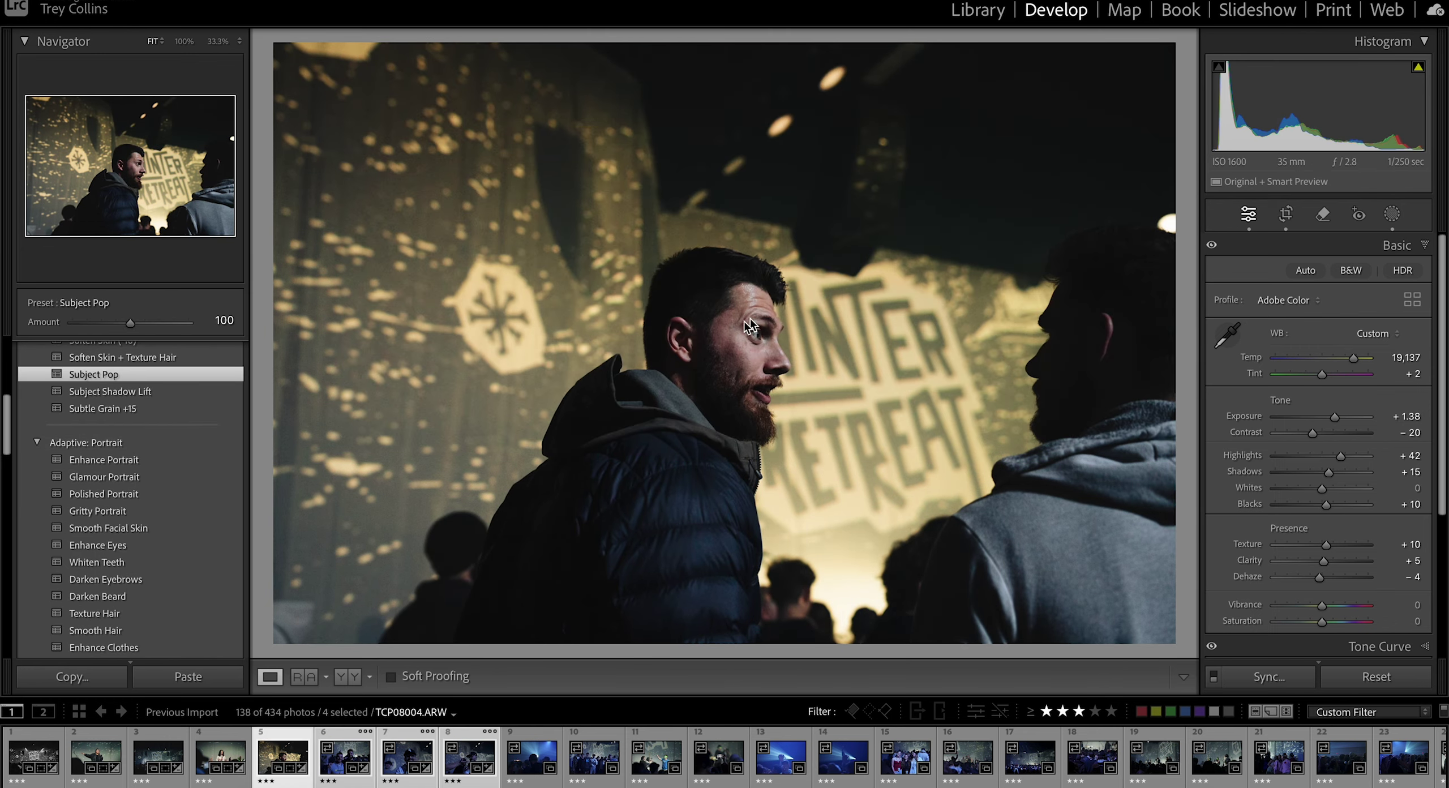
Step: Set Exposure to +0.95 on the portrait TCP08009.ARW and add a background mask with Temp −64
{"action": "left_click", "coordinate": [345, 757]}
{"action": "left_click_drag", "start_coordinate": [1335, 417], "coordinate": [1330, 423]}
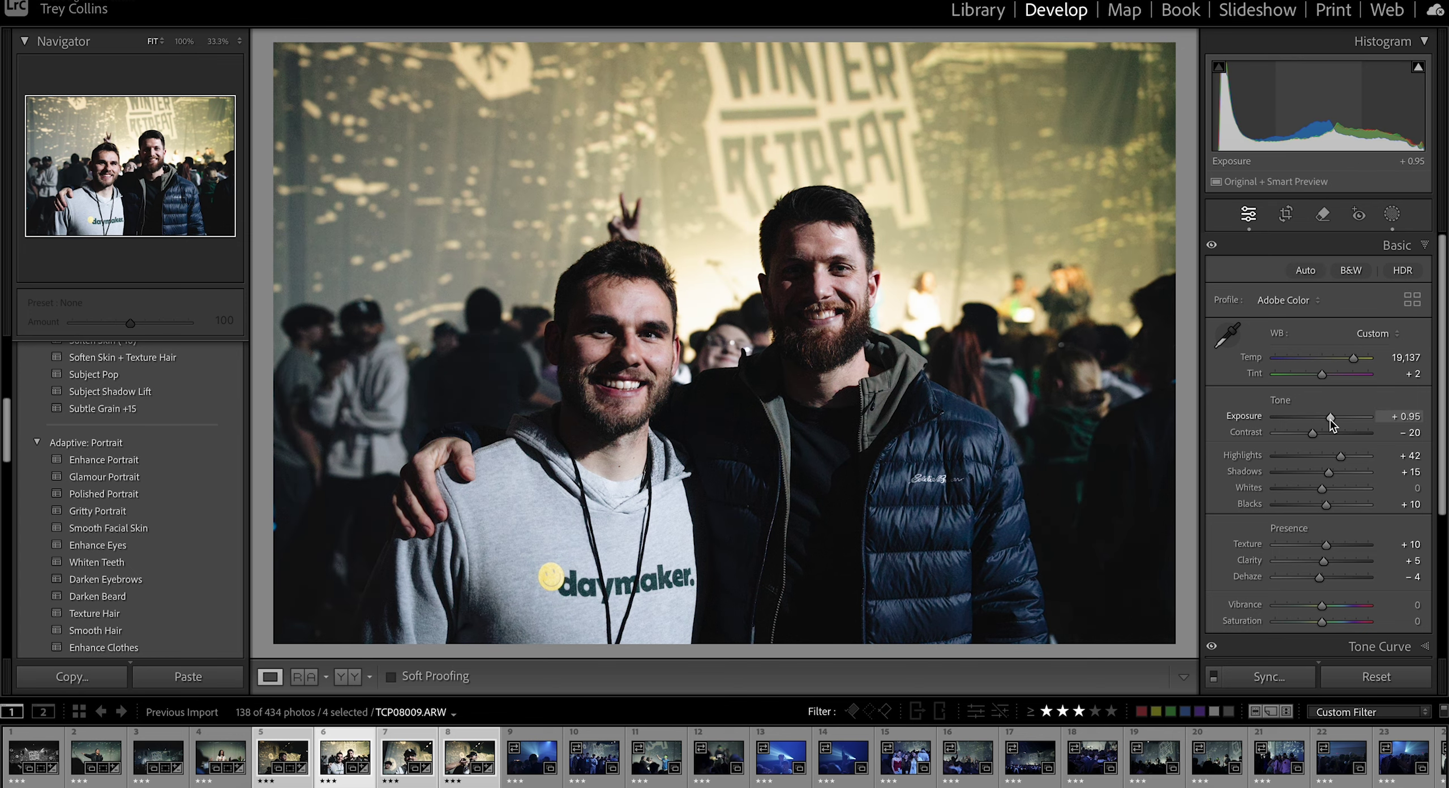
{"action": "left_click", "coordinate": [1392, 215]}
{"action": "left_click", "coordinate": [1217, 146]}
{"action": "left_click_drag", "start_coordinate": [1326, 517], "coordinate": [1305, 520]}
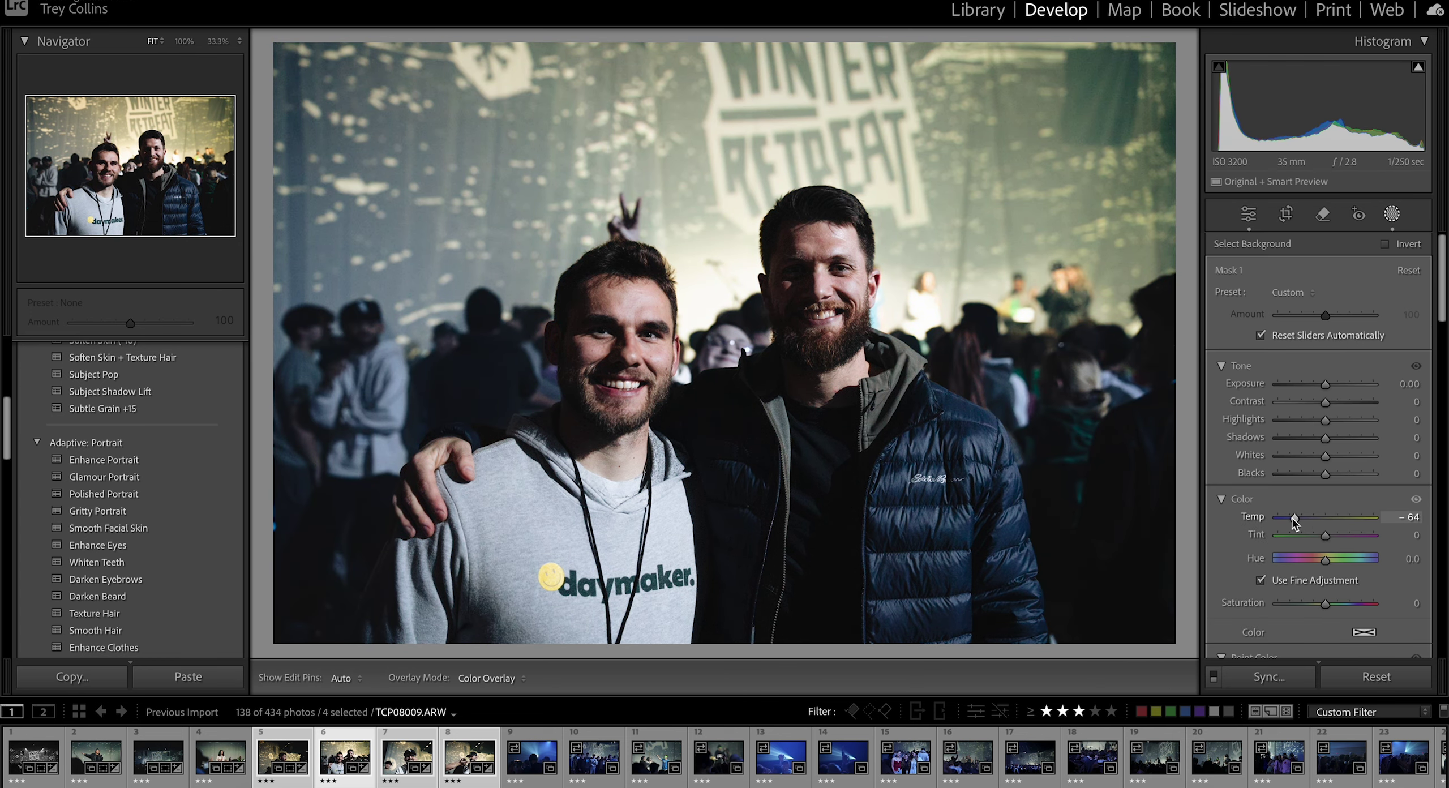
{"action": "left_click", "coordinate": [1392, 214]}
Step: Apply the Subject Shadow Lift preset at amount 55 to TCP08009.ARW, set Shadows to +20, and fine-tune Exposure
{"action": "left_click", "coordinate": [166, 391]}
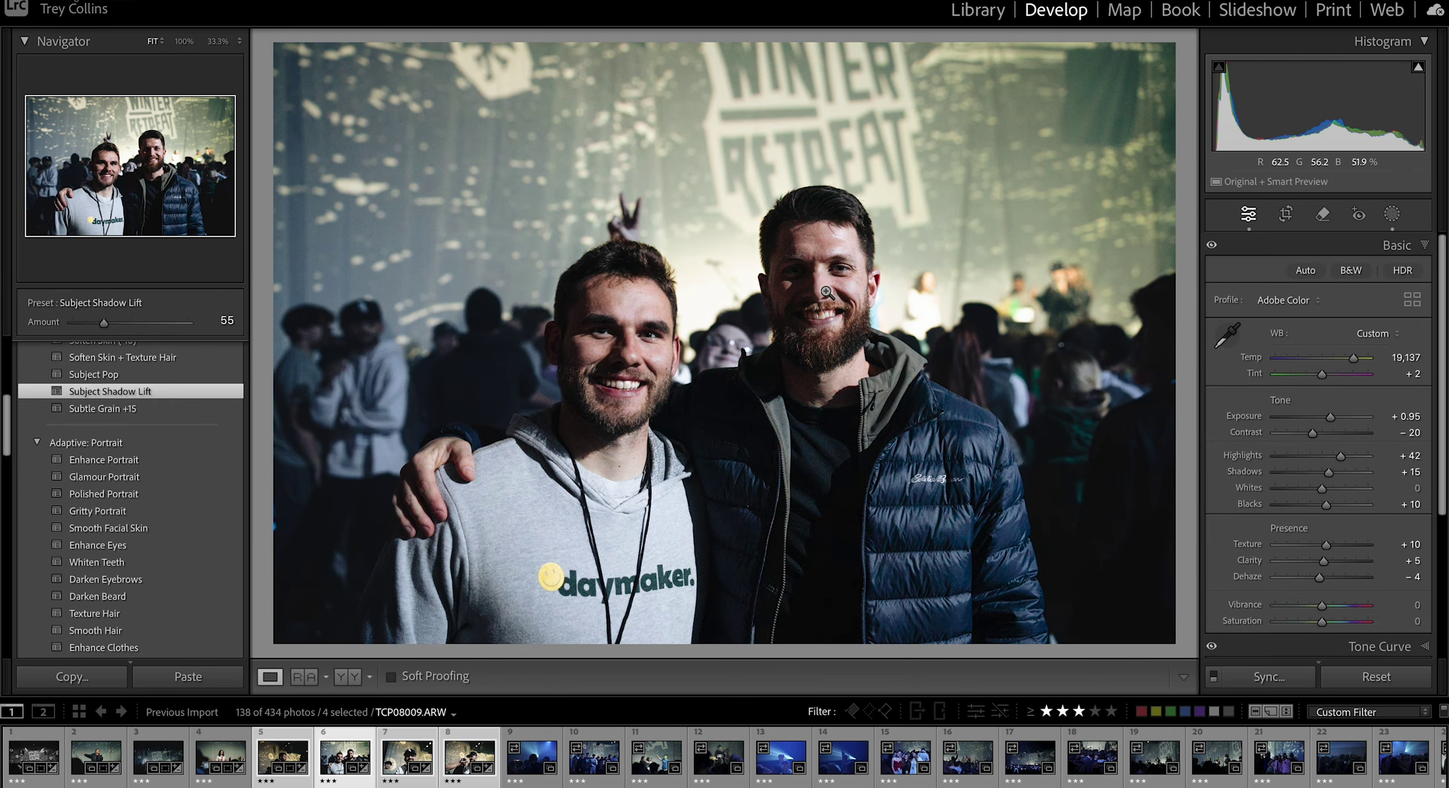
{"action": "left_click", "coordinate": [1393, 214]}
{"action": "left_click", "coordinate": [1393, 214]}
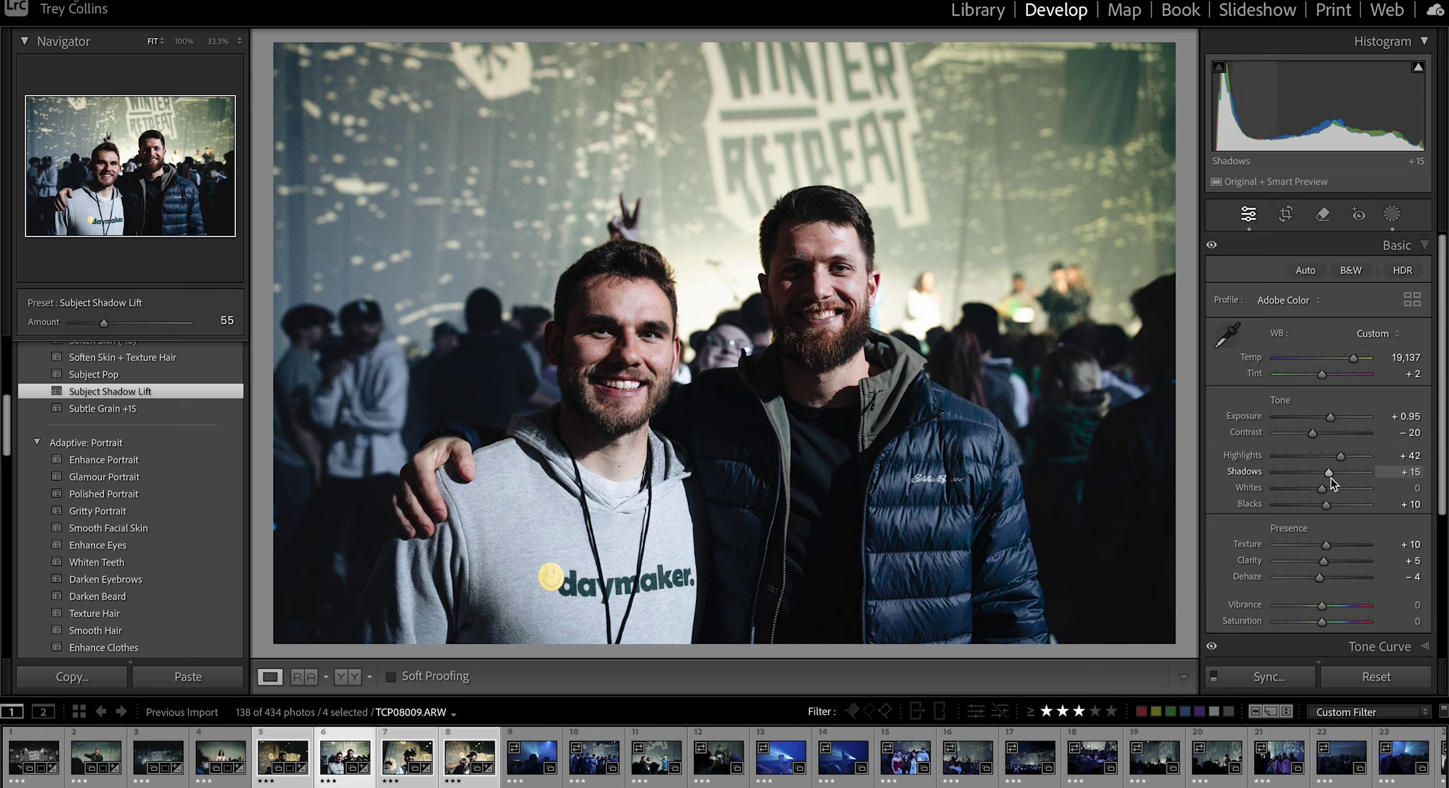
{"action": "left_click_drag", "start_coordinate": [1328, 473], "coordinate": [1332, 474]}
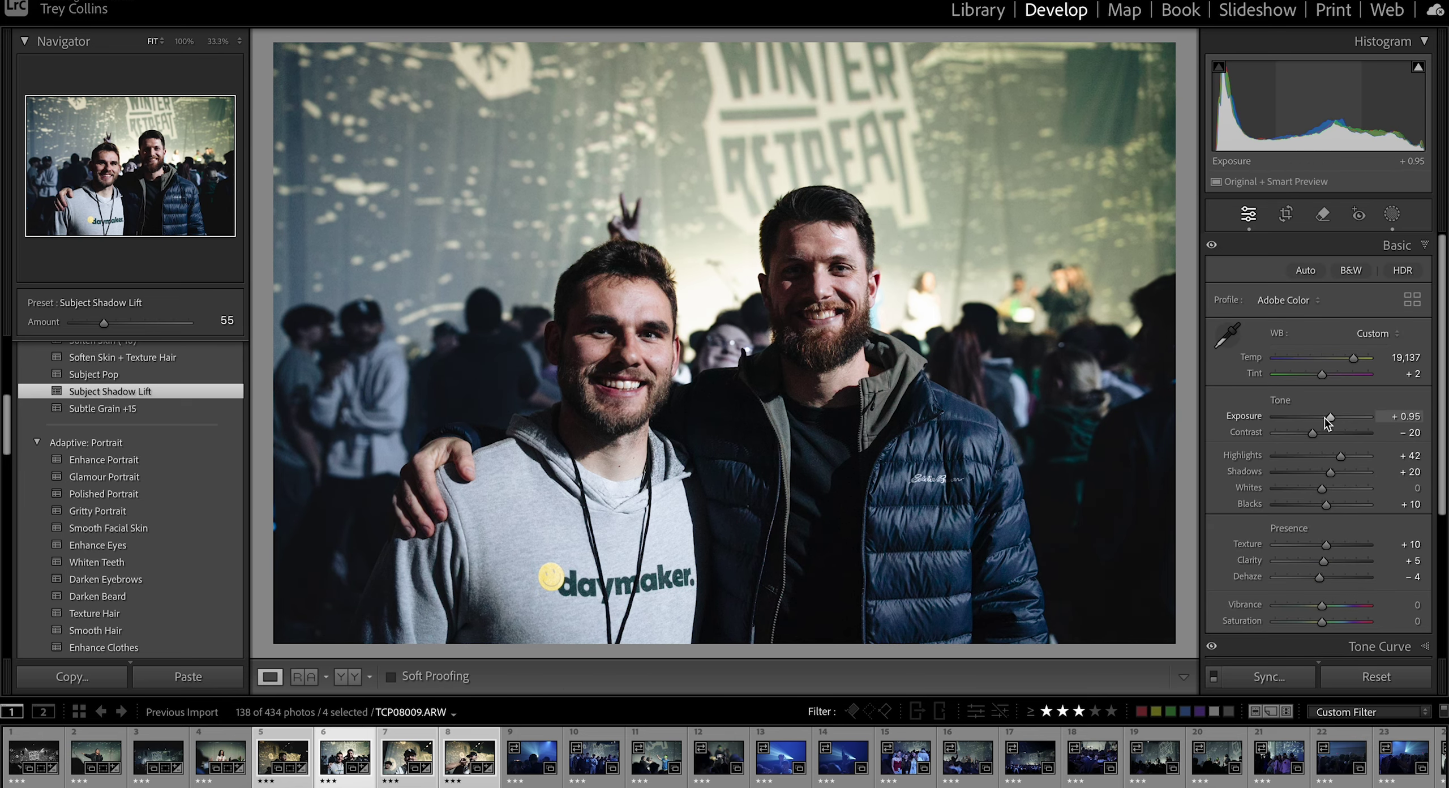
{"action": "left_click_drag", "start_coordinate": [1326, 418], "coordinate": [1323, 419]}
Step: Check the face in TCP08011.ARW up close and crop the photo tighter around the man in the cap
{"action": "left_click", "coordinate": [283, 757]}
{"action": "key", "text": "Right"}
{"action": "key", "text": "Right"}
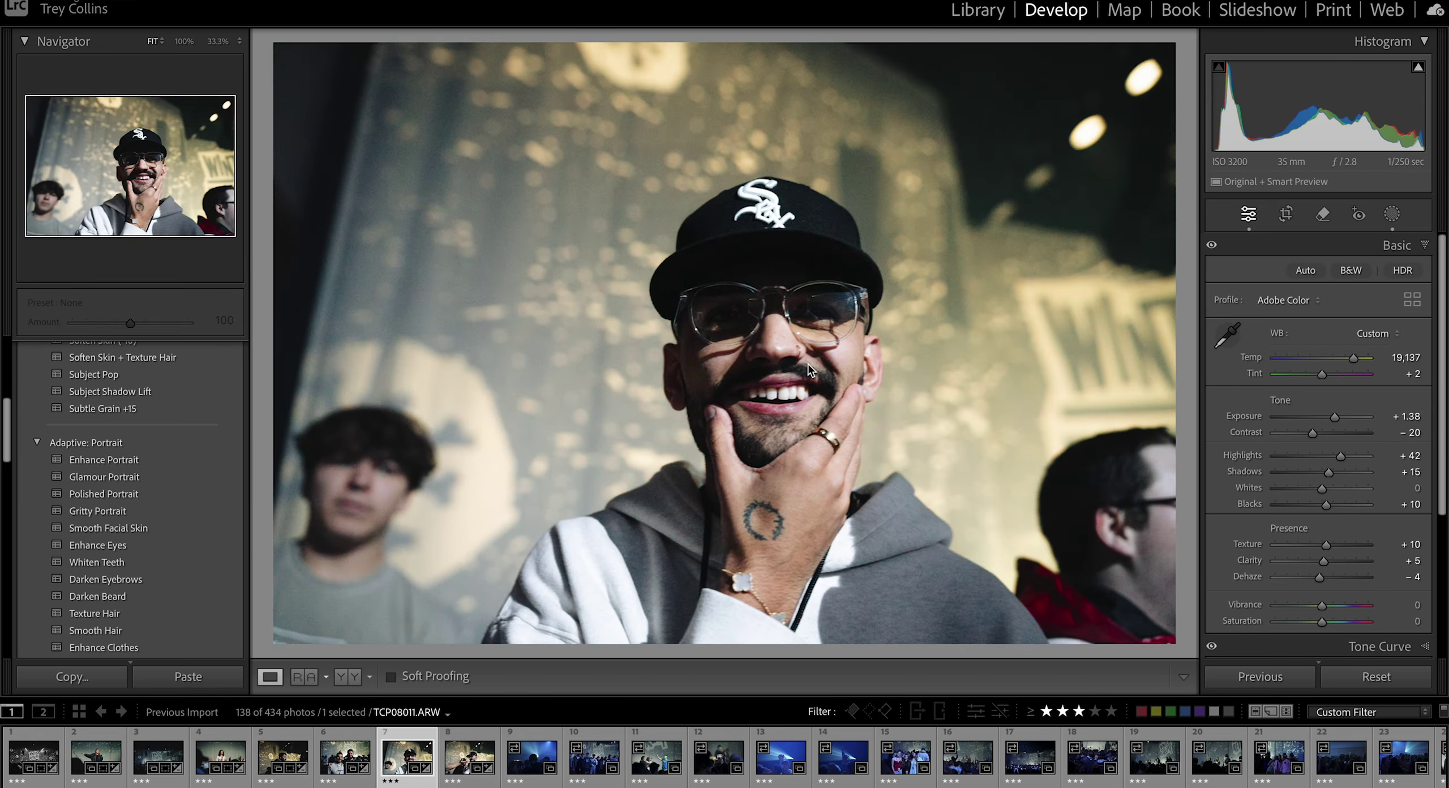
{"action": "left_click", "coordinate": [809, 371]}
{"action": "left_click", "coordinate": [808, 371]}
{"action": "left_click", "coordinate": [1286, 214]}
{"action": "left_click_drag", "start_coordinate": [274, 275], "coordinate": [327, 275]}
{"action": "left_click_drag", "start_coordinate": [527, 292], "coordinate": [527, 265]}
{"action": "key", "text": "Return"}
Step: Apply the Disposable Camera preset to TCP08011.ARW and move on to the next photo
{"action": "scroll", "coordinate": [159, 442], "scroll_direction": "up", "scroll_amount": 5}
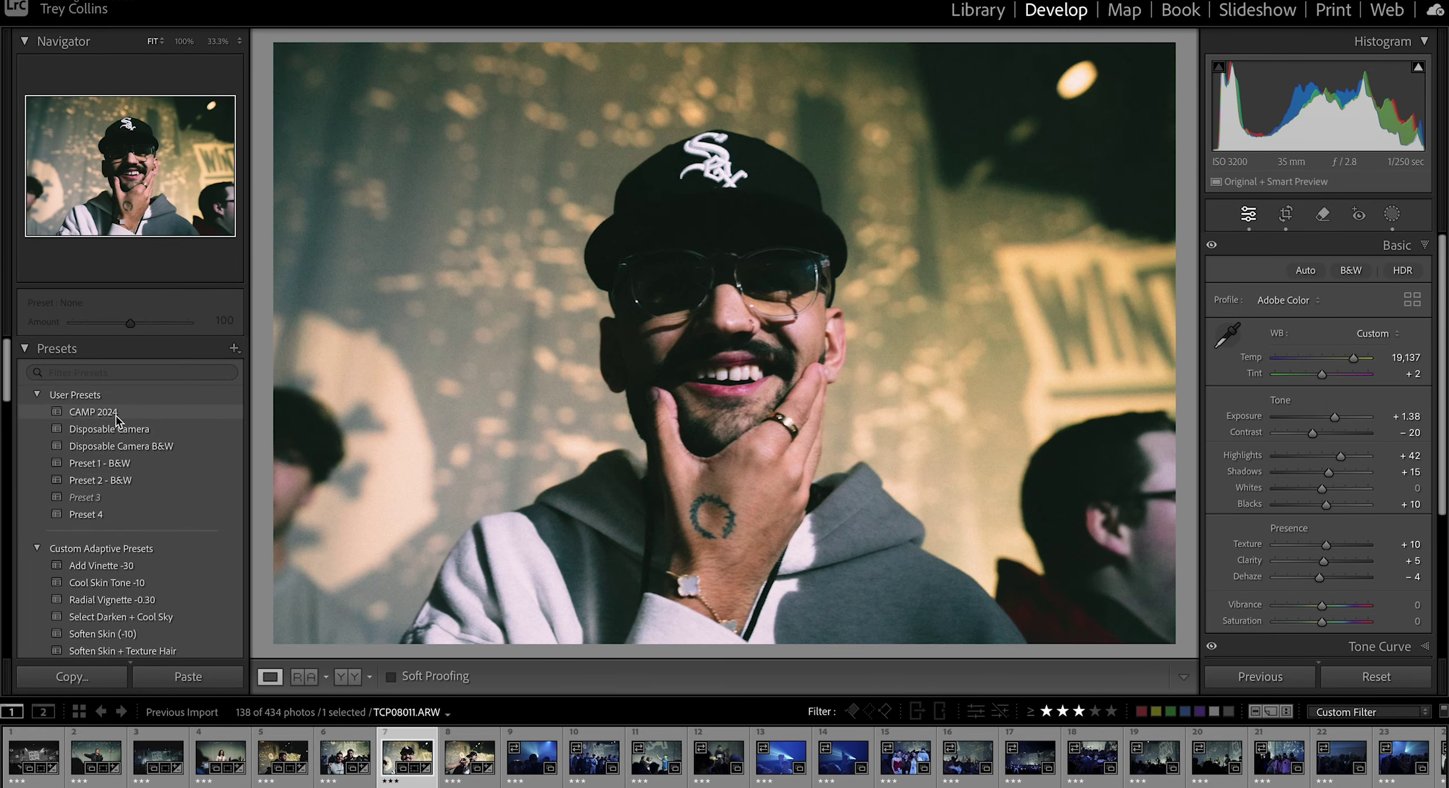
{"action": "left_click", "coordinate": [109, 417]}
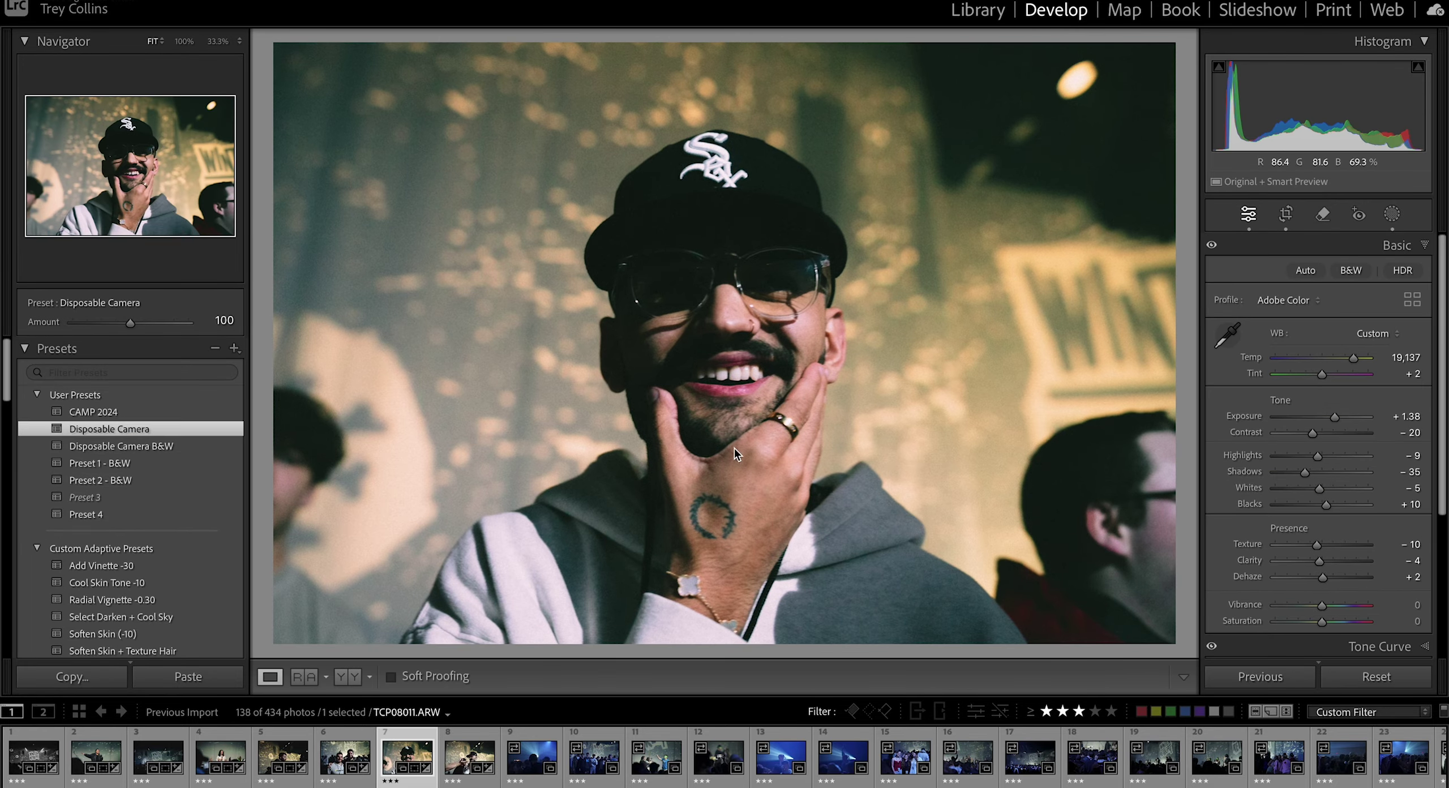
{"action": "key", "text": "Right"}
Step: Crop TCP08014.ARW slightly tighter from its upper-left corner
{"action": "key", "text": "Right"}
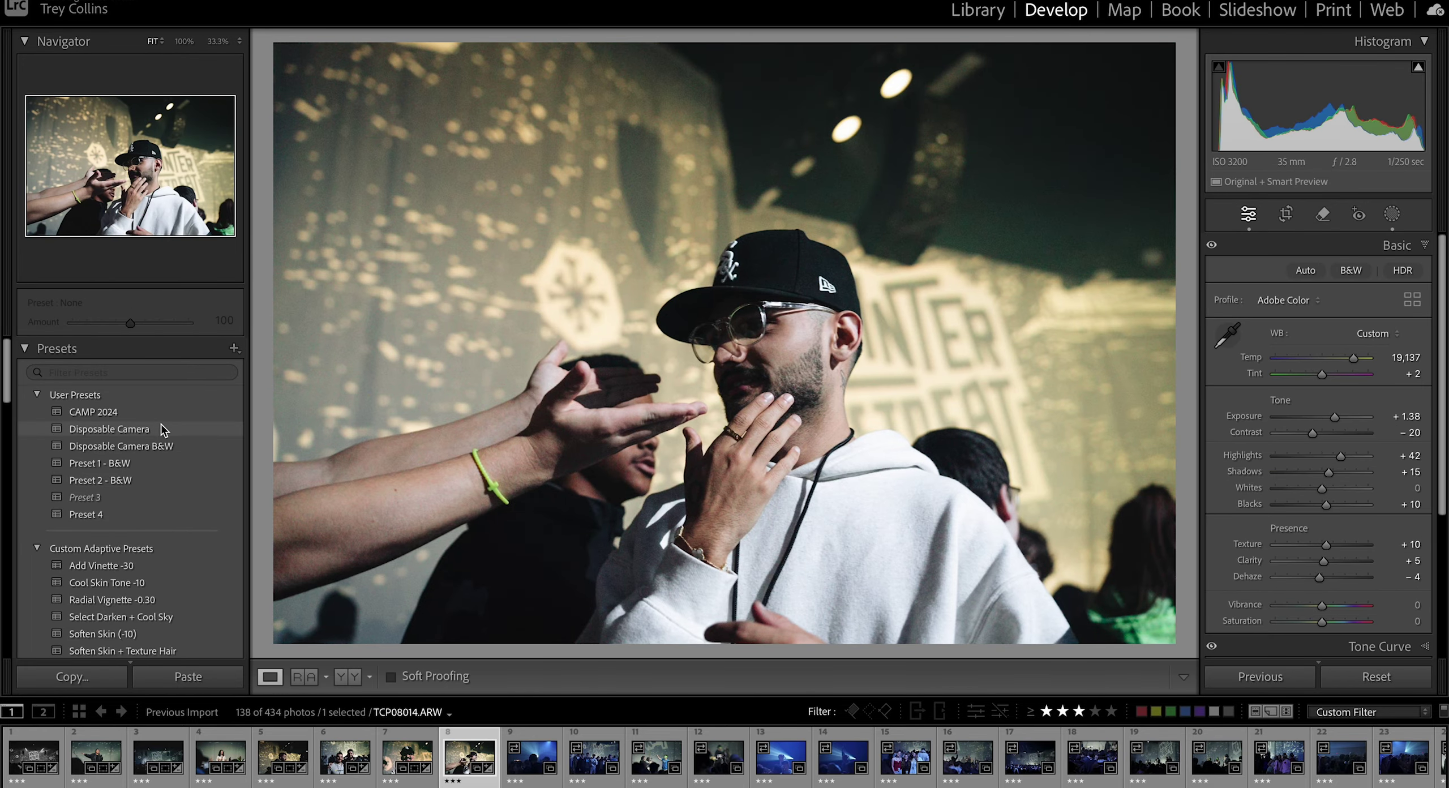
{"action": "left_click", "coordinate": [1287, 215]}
{"action": "left_click_drag", "start_coordinate": [276, 45], "coordinate": [308, 67]}
{"action": "key", "text": "Return"}
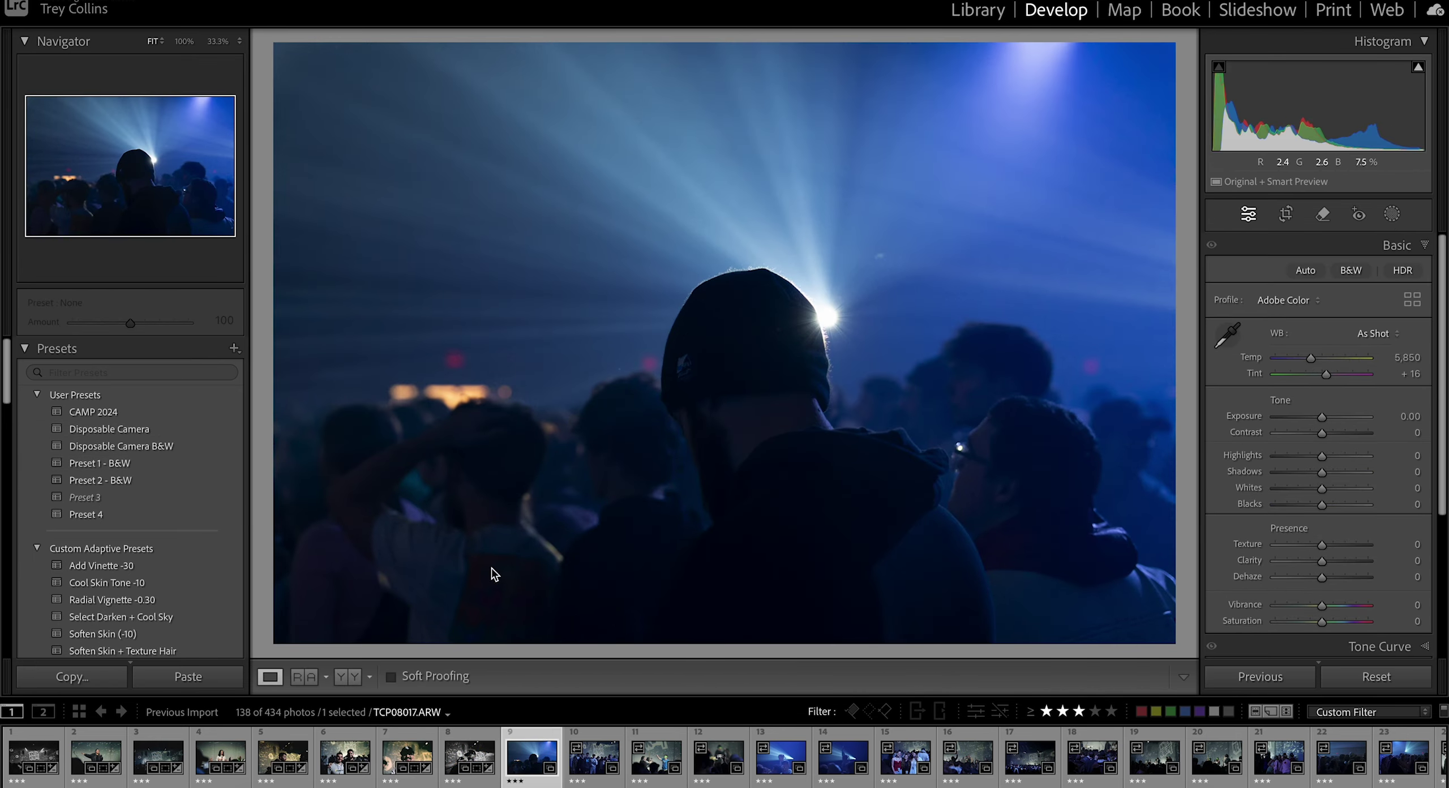
Step: Apply Preset 2 - B&W to the backlit crowd photo TCP08017.ARW and crop it slightly tighter
{"action": "left_click", "coordinate": [111, 482]}
{"action": "key", "text": "r"}
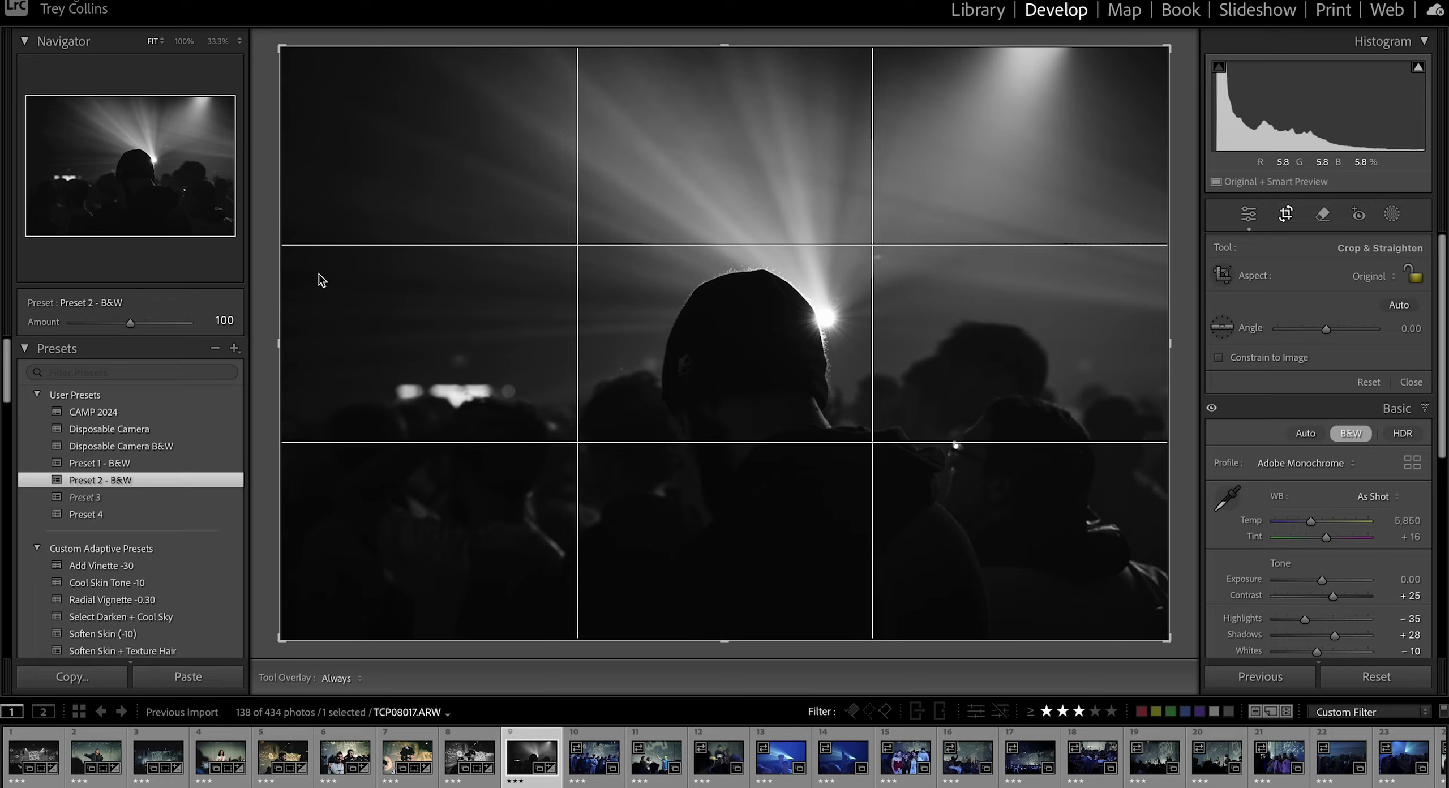
{"action": "left_click_drag", "start_coordinate": [278, 278], "coordinate": [308, 277]}
{"action": "key", "text": "Return"}
Step: Synchronize the settings of TCP08009.ARW, including its masks, to the group photo TCP08018.ARW
{"action": "key", "text": "Right"}
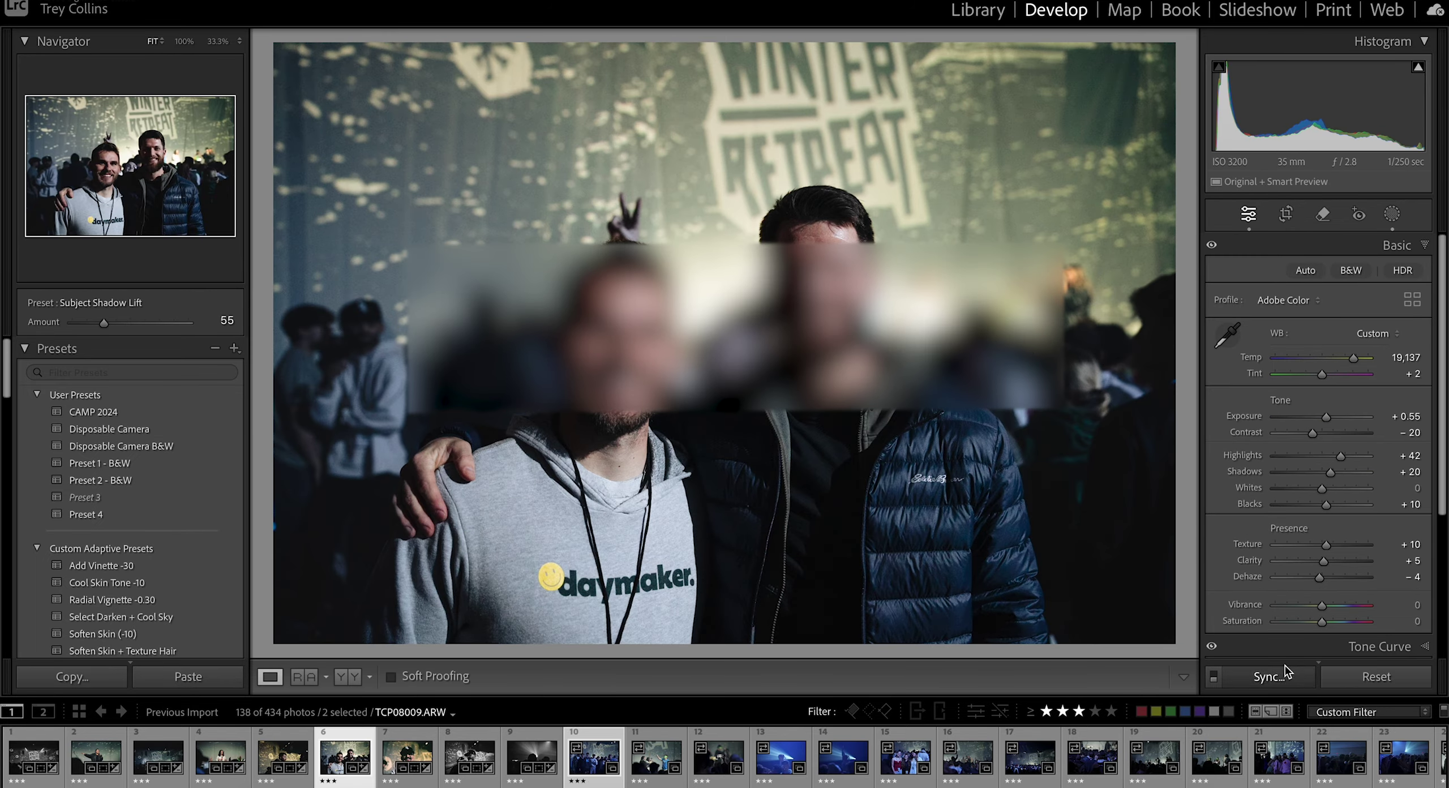
{"action": "key", "text": "ctrl+shift+s"}
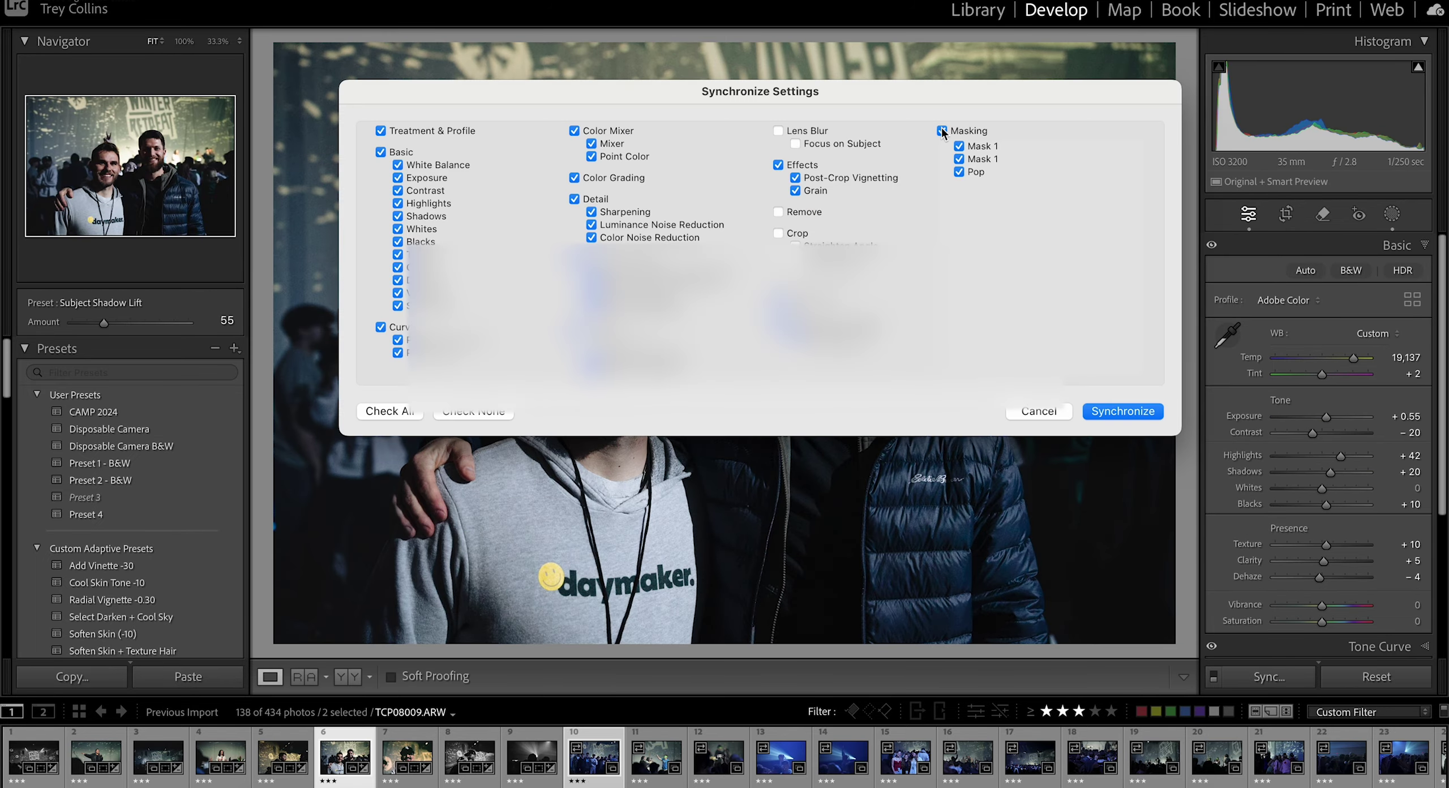
{"action": "key", "text": "Return"}
{"action": "key", "text": "Right"}
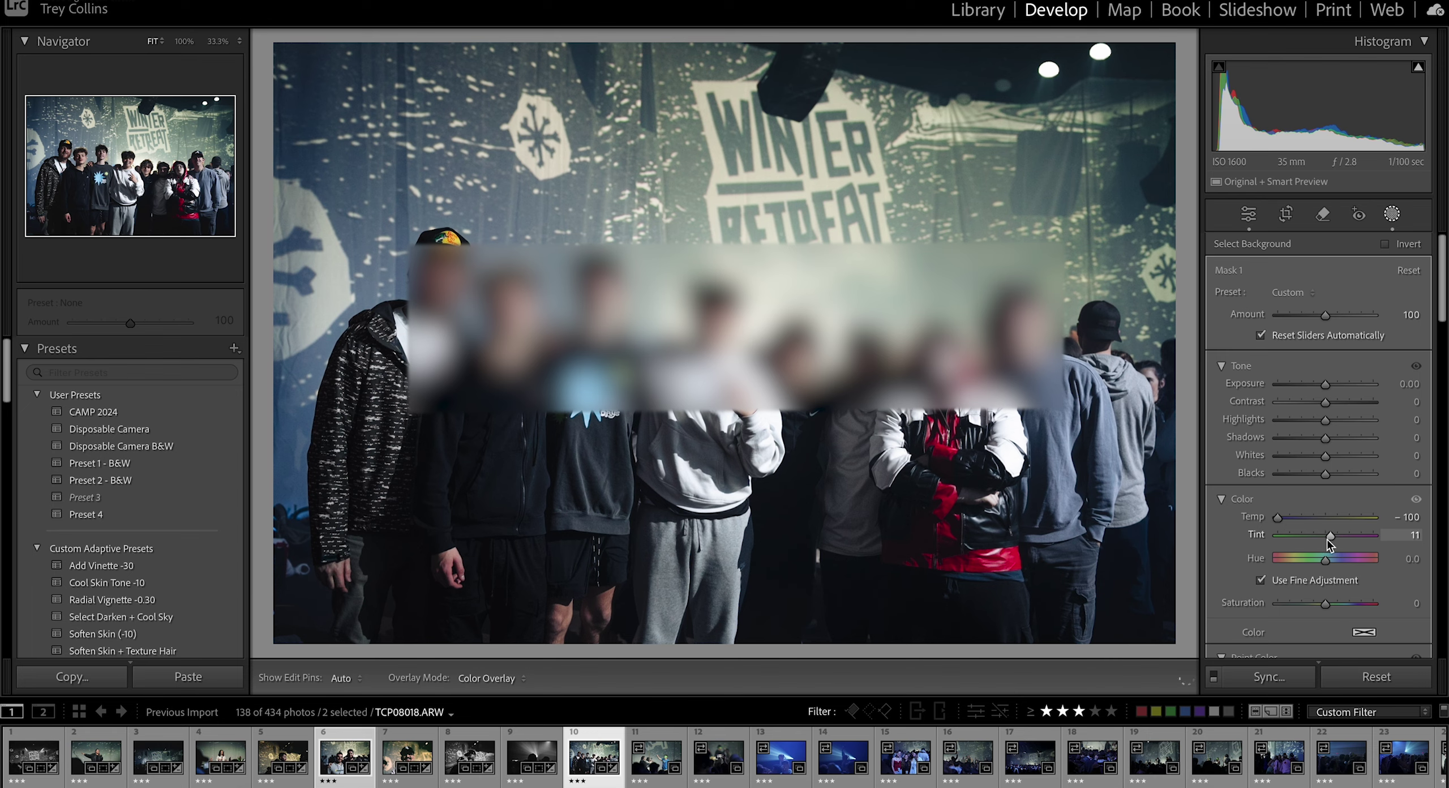
Step: Set the background mask of TCP08018.ARW to Temp −100 and add a radial gradient mask over the group with slightly raised Exposure
{"action": "left_click", "coordinate": [1391, 214]}
{"action": "key", "text": "shift+m"}
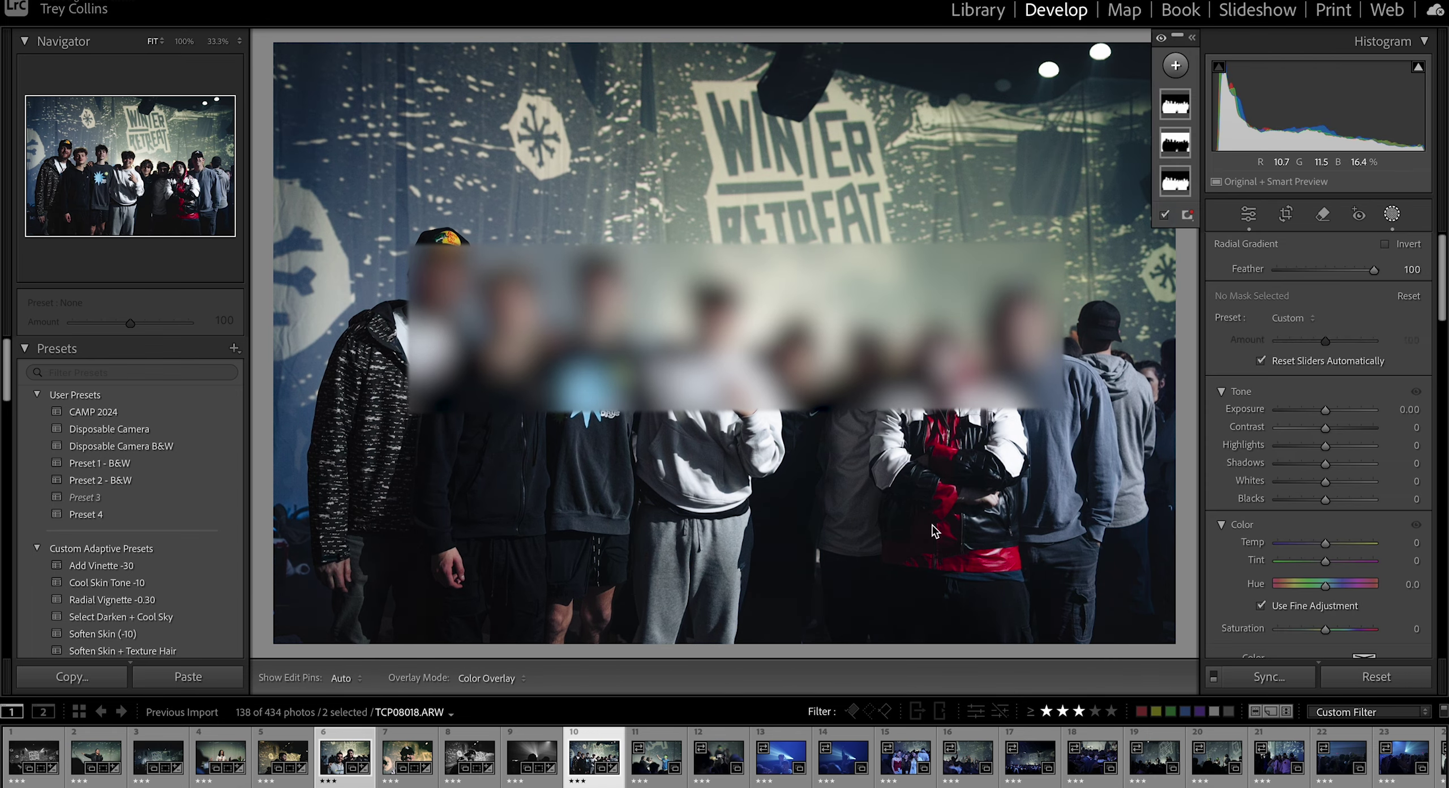
{"action": "left_click_drag", "start_coordinate": [700, 468], "coordinate": [1090, 690]}
{"action": "left_click_drag", "start_coordinate": [1328, 411], "coordinate": [1334, 410]}
{"action": "key", "text": "Return"}
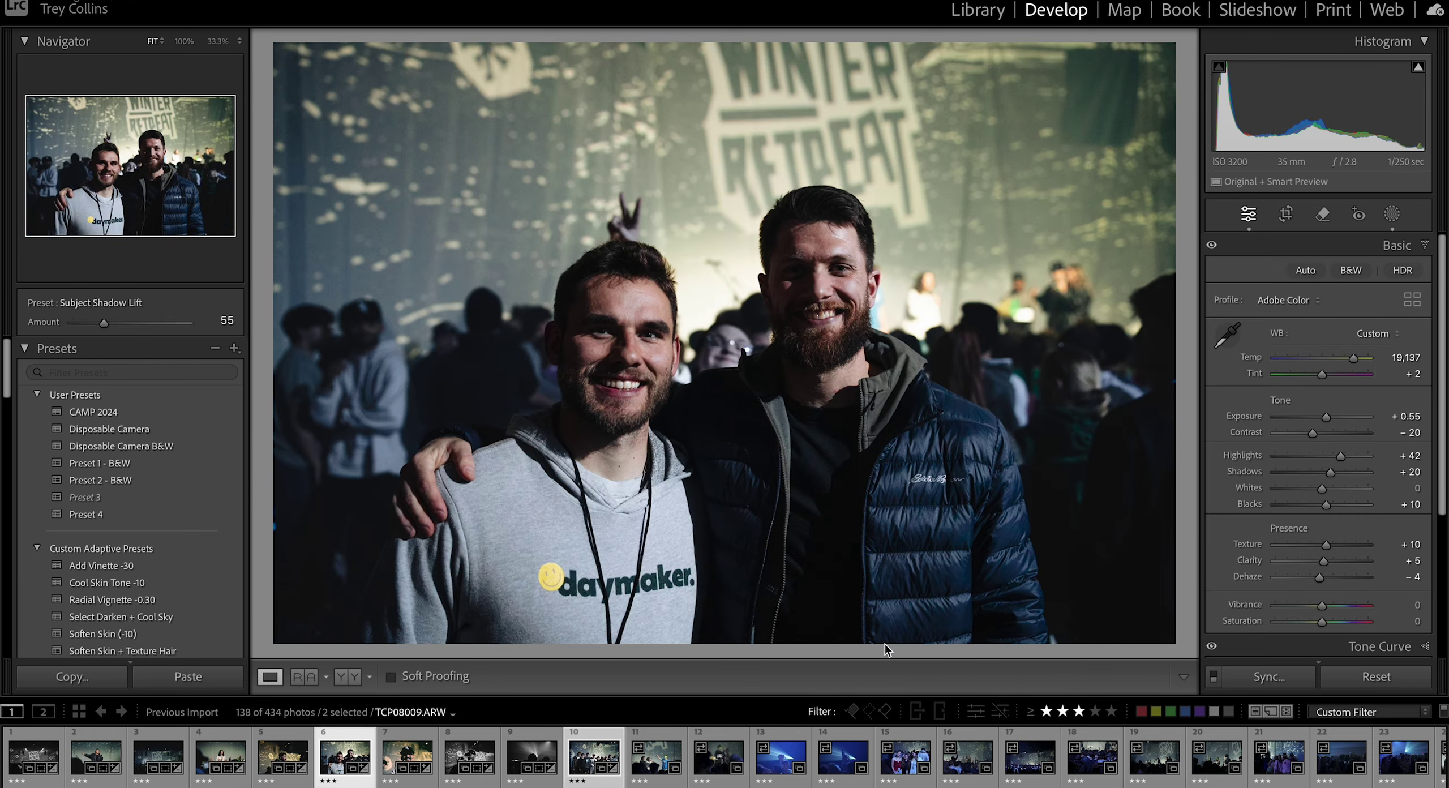
Step: Apply Preset 4 to TCP08003.ARW and set its Tint to +30
{"action": "key", "text": "Right"}
{"action": "left_click", "coordinate": [113, 515]}
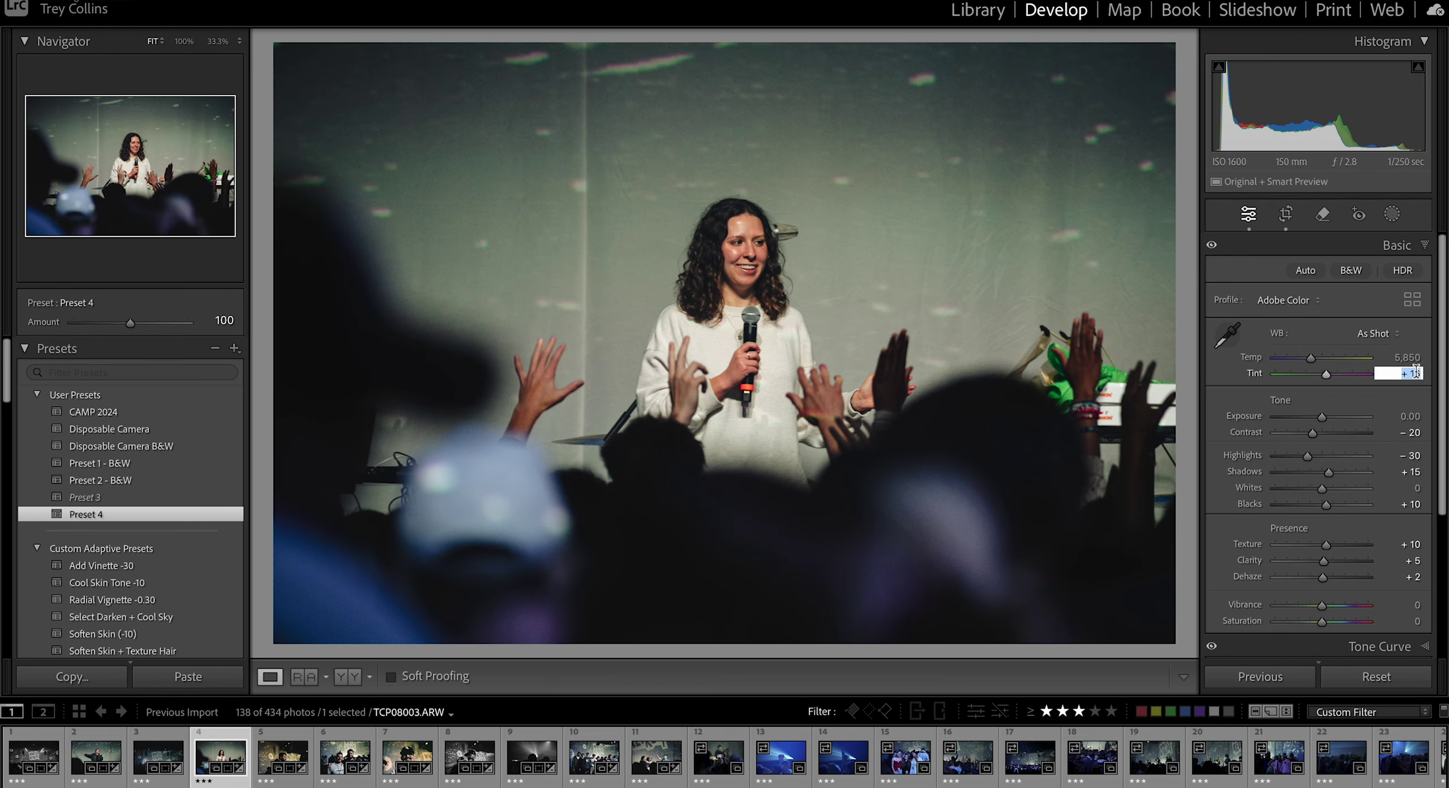
{"action": "left_click", "coordinate": [152, 758]}
{"action": "type", "text": "30"}
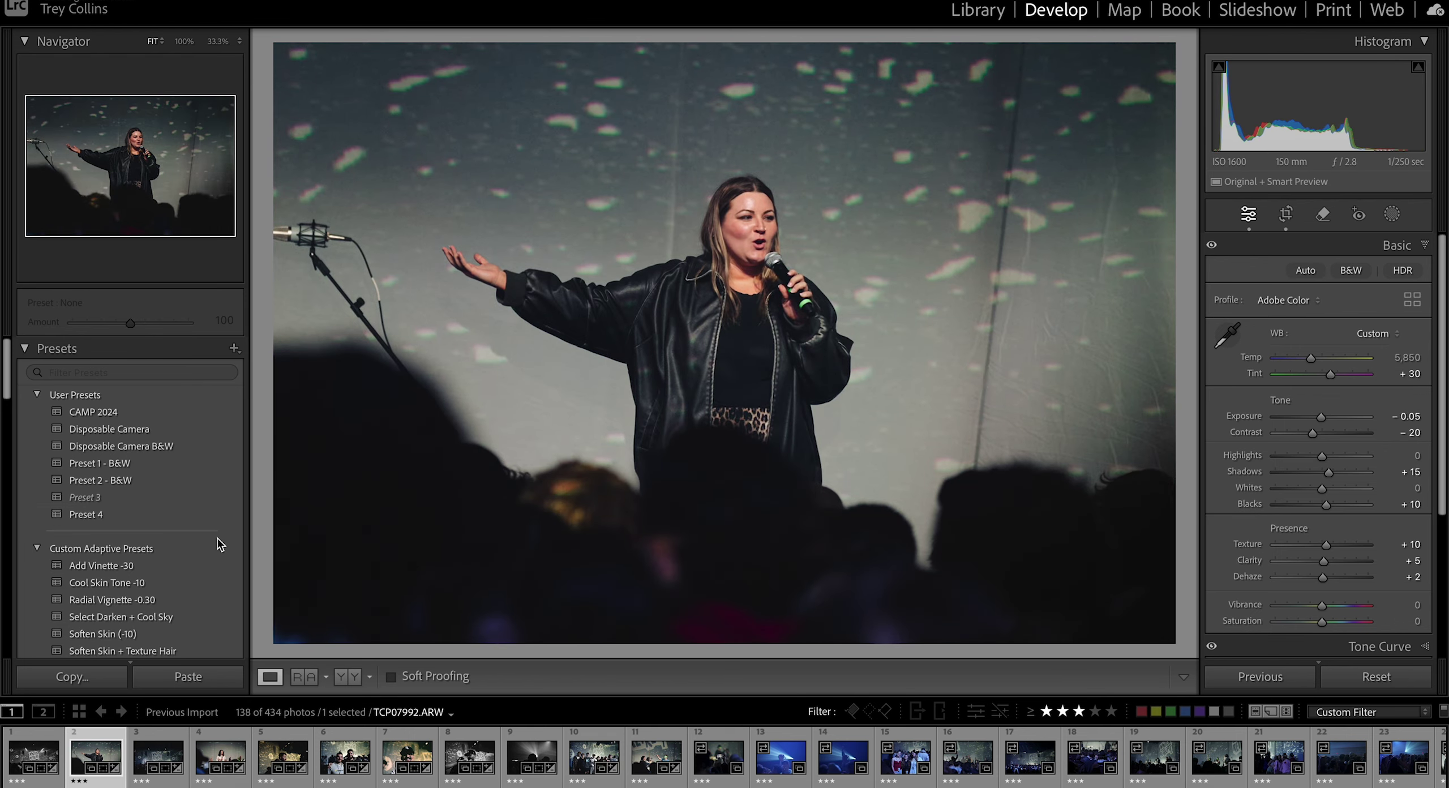
Step: Fine-tune the wide stage shot in photo 3 and apply the Subject Pop preset to TCP08004.ARW
{"action": "scroll", "coordinate": [220, 544], "scroll_direction": "down", "scroll_amount": 3}
{"action": "left_click", "coordinate": [176, 518]}
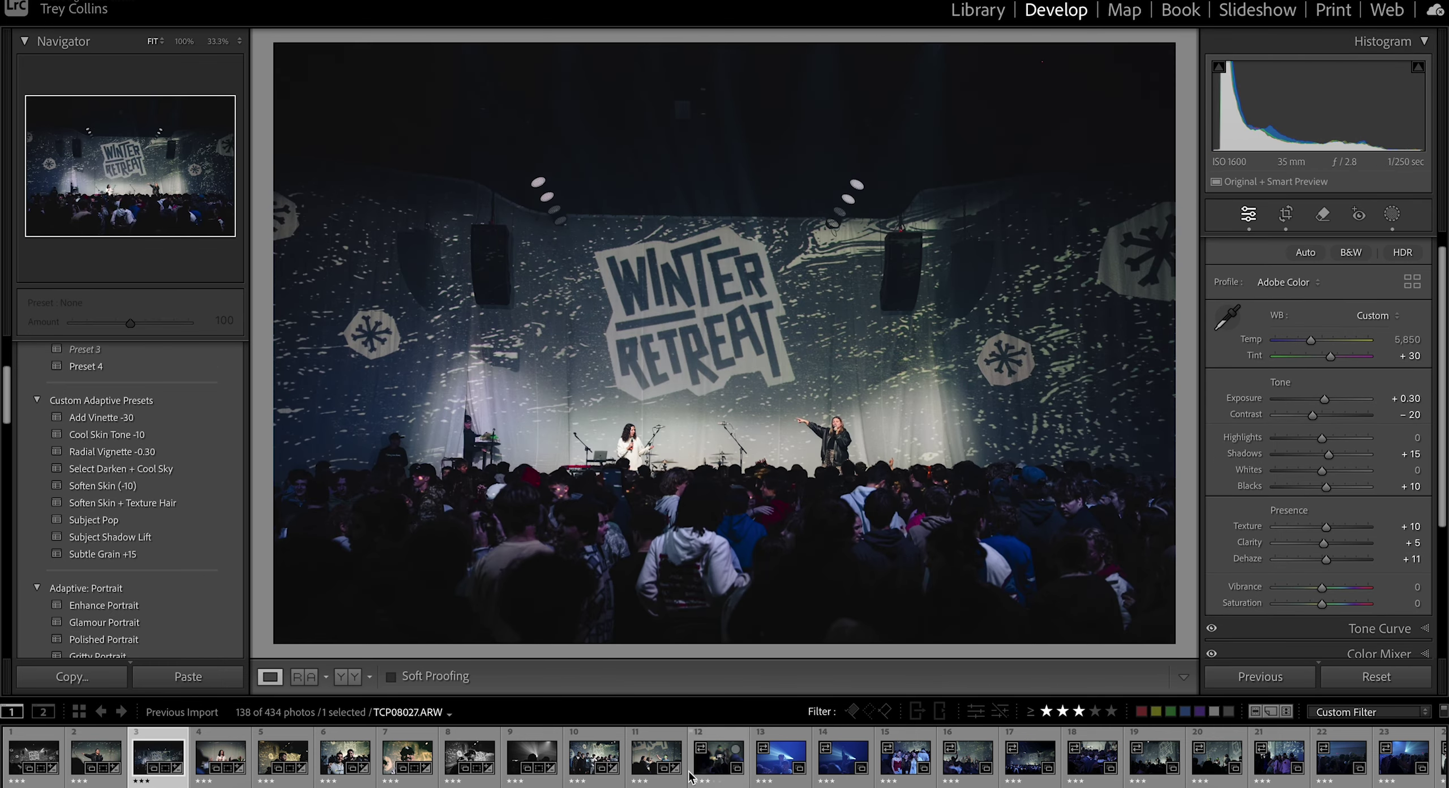
{"action": "mouse_move", "coordinate": [1322, 438]}
{"action": "left_mouse_down"}
{"action": "mouse_move", "coordinate": [1347, 437]}
{"action": "mouse_move", "coordinate": [1329, 440]}
{"action": "left_mouse_up"}
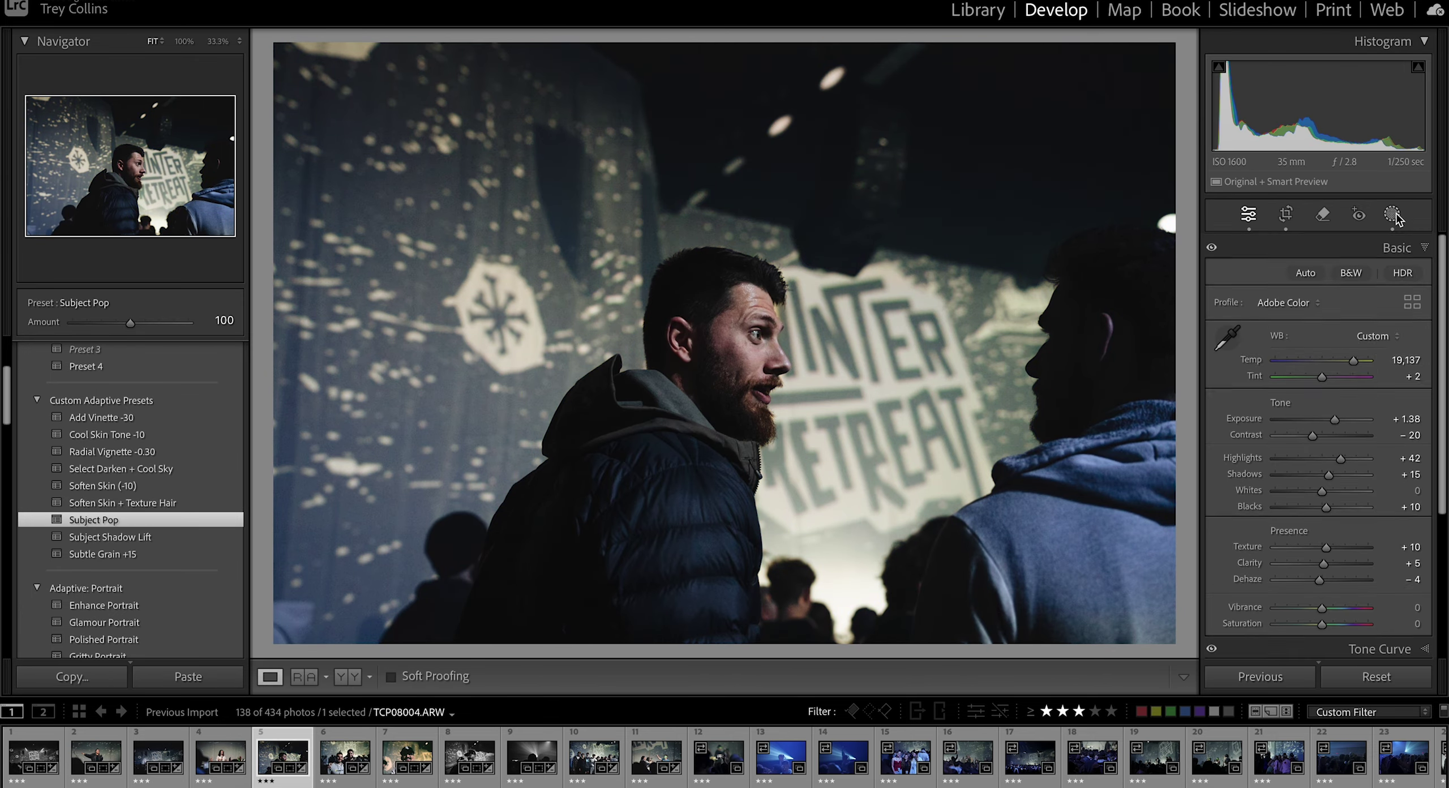
{"action": "left_click_drag", "start_coordinate": [1352, 360], "coordinate": [1354, 360]}
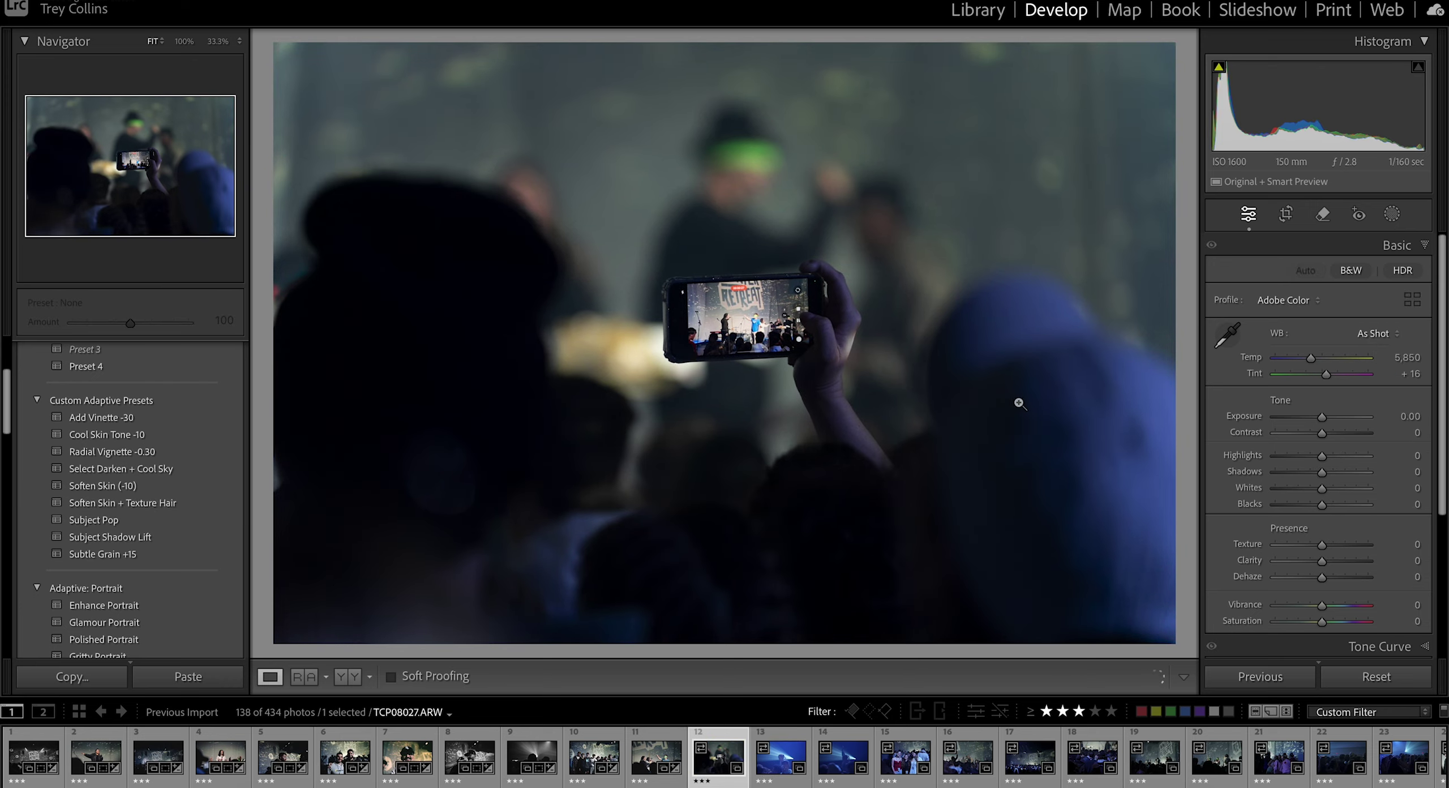
Step: Apply Preset 4 to the phone photo TCP08027.ARW with Exposure +0.20 and Highlights 0, and adjust its crop
{"action": "scroll", "coordinate": [113, 436], "scroll_direction": "up", "scroll_amount": 3}
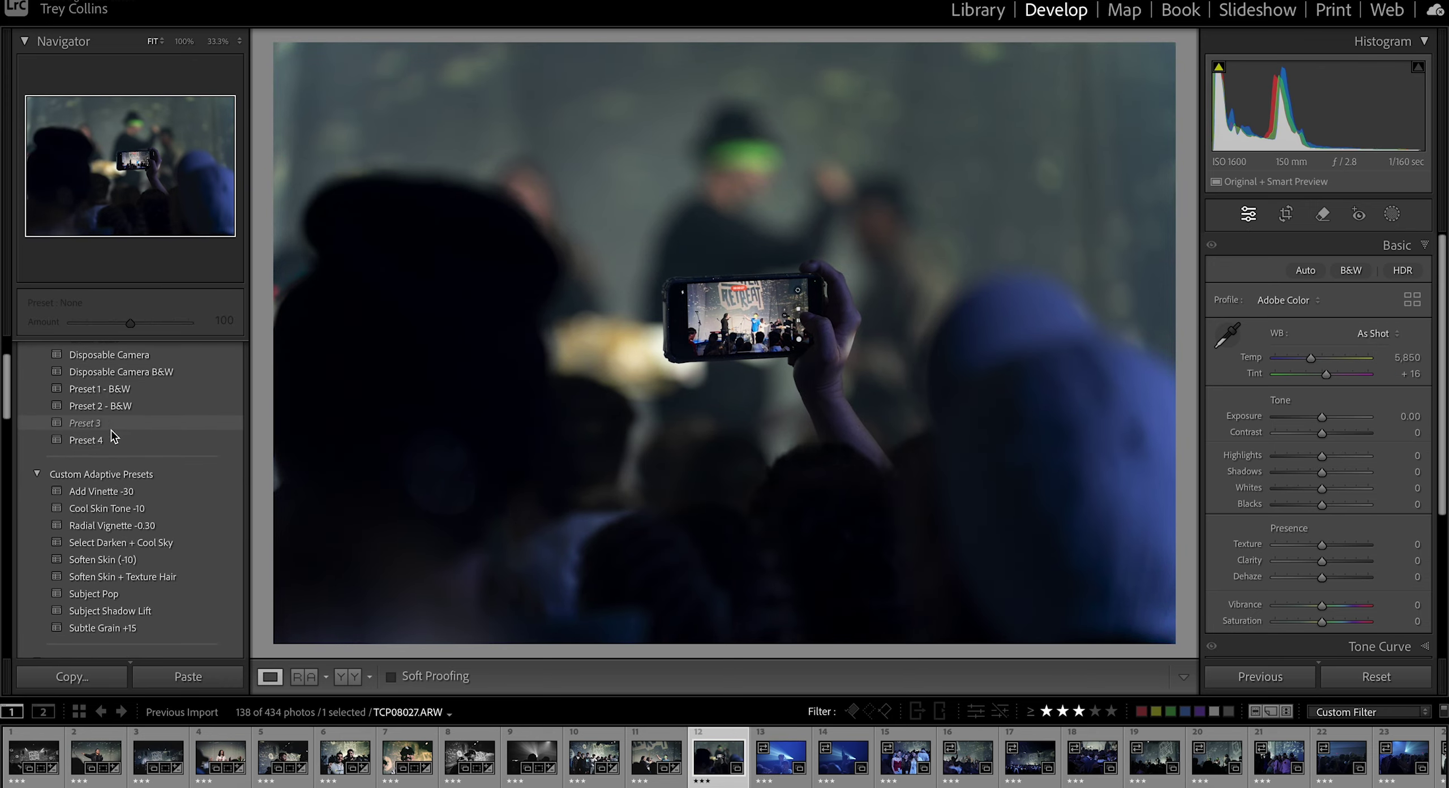
{"action": "left_click", "coordinate": [113, 437]}
{"action": "left_click", "coordinate": [1286, 214]}
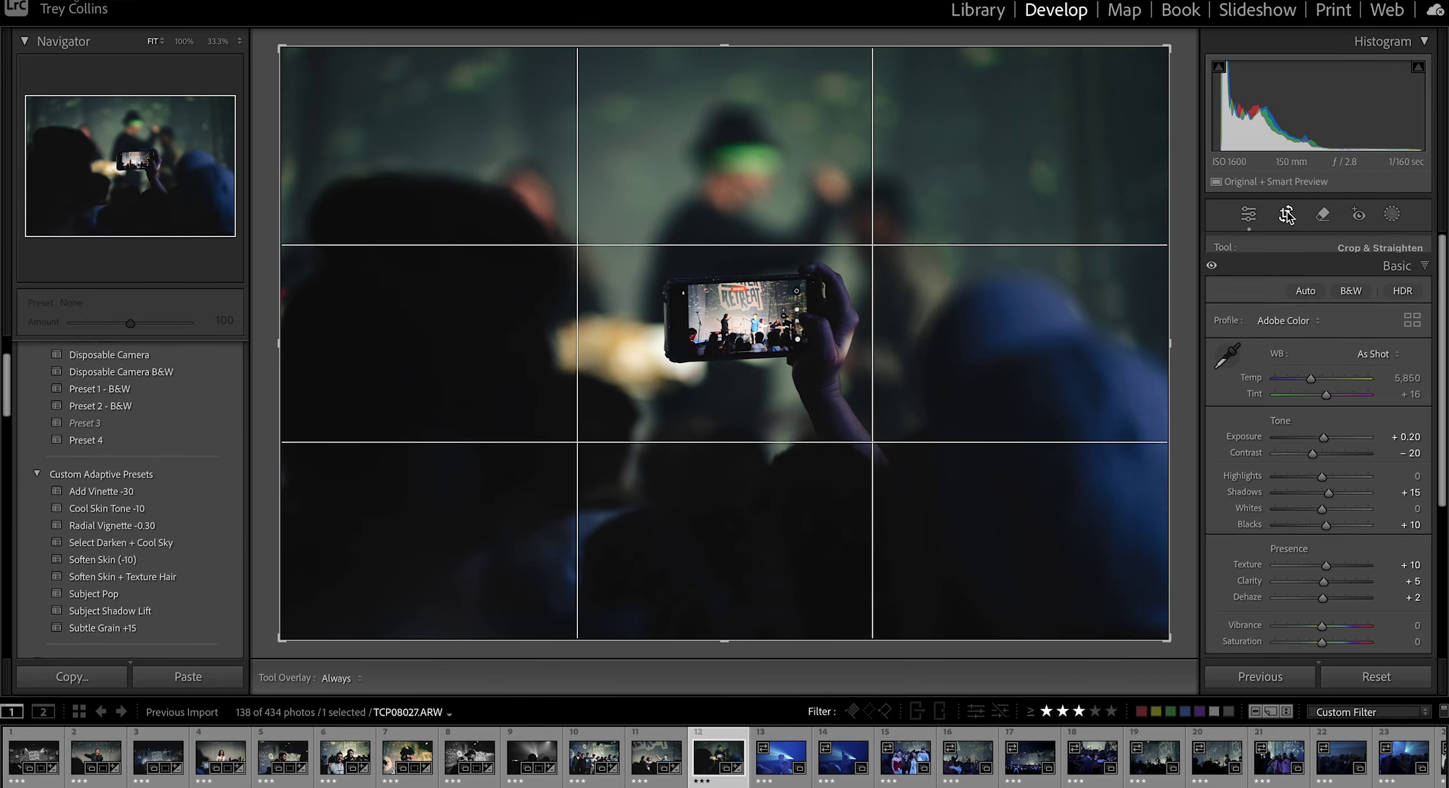
{"action": "key", "text": "Return"}
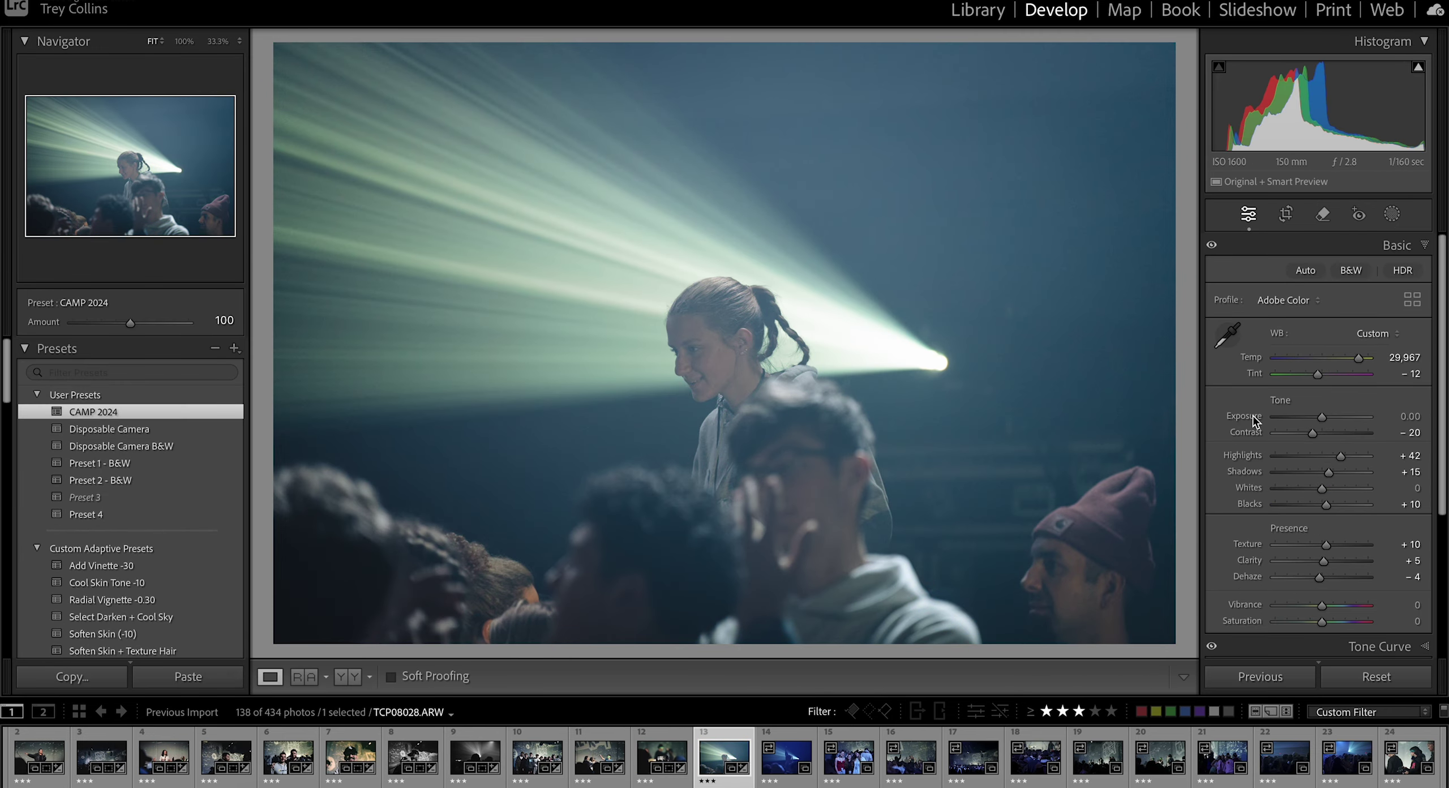
Step: Convert TCP08028.ARW to black and white with Preset 2 - B&W and set Exposure to −0.46
{"action": "left_click_drag", "start_coordinate": [1322, 417], "coordinate": [1312, 419]}
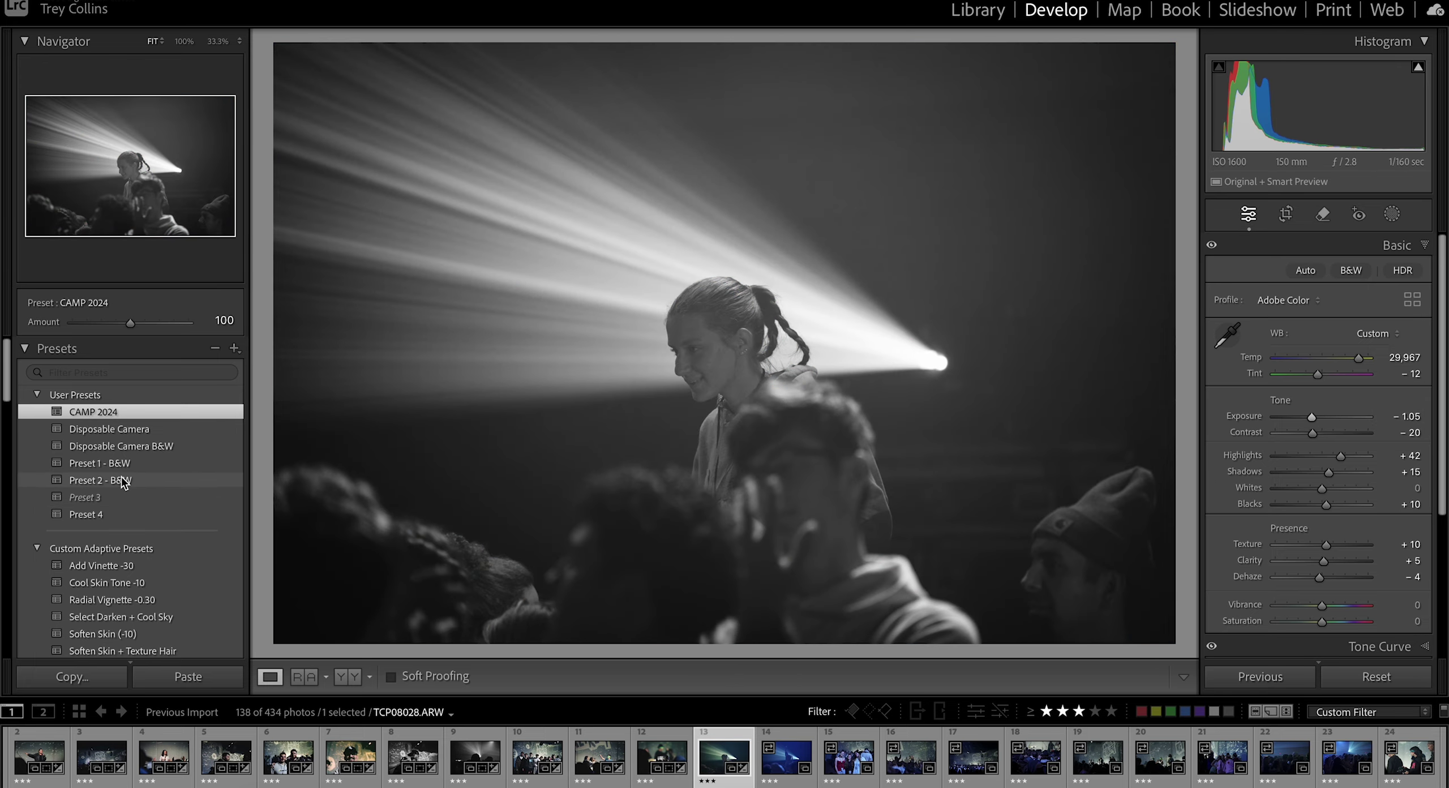
{"action": "left_click", "coordinate": [124, 481]}
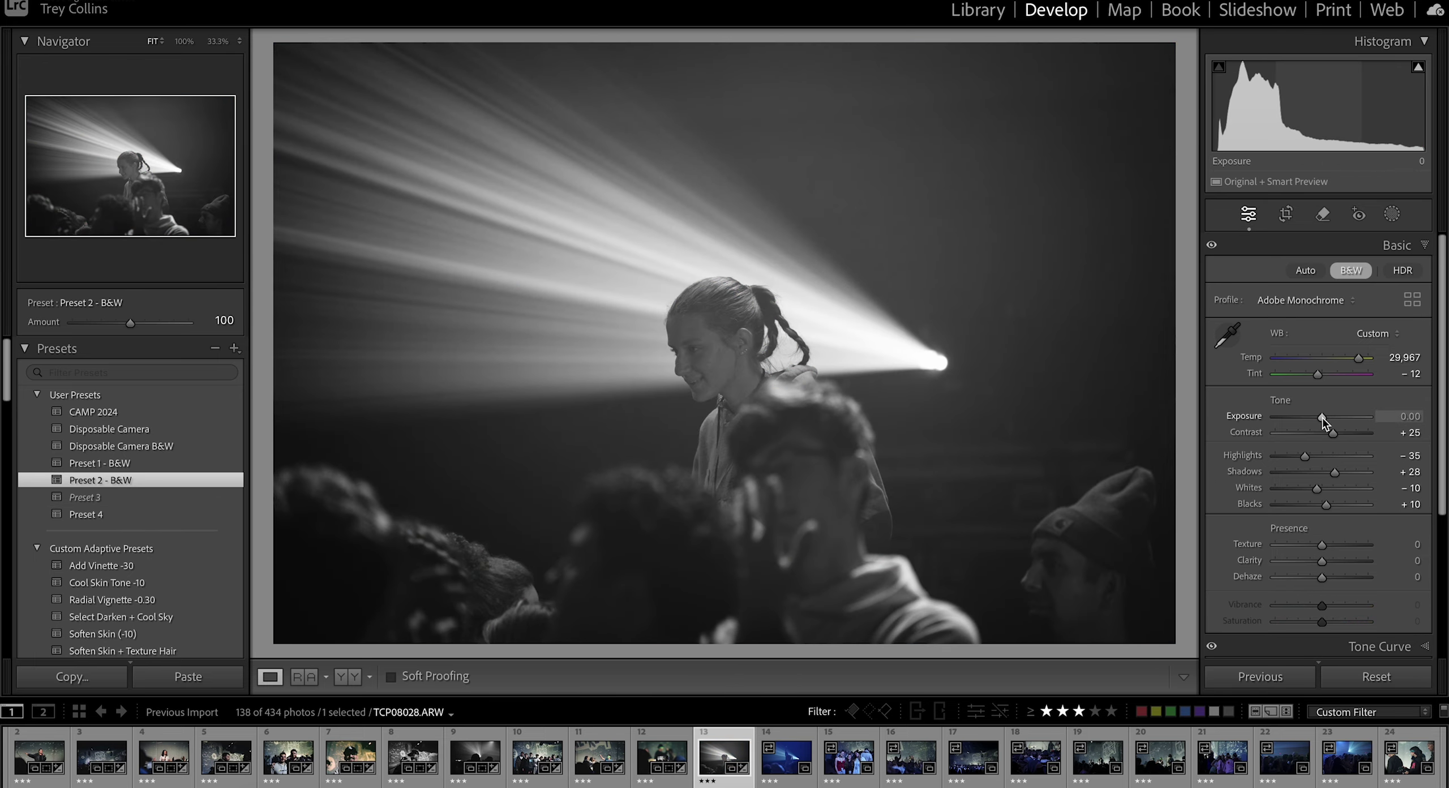
{"action": "key", "text": "Right"}
{"action": "key", "text": "shift+Left"}
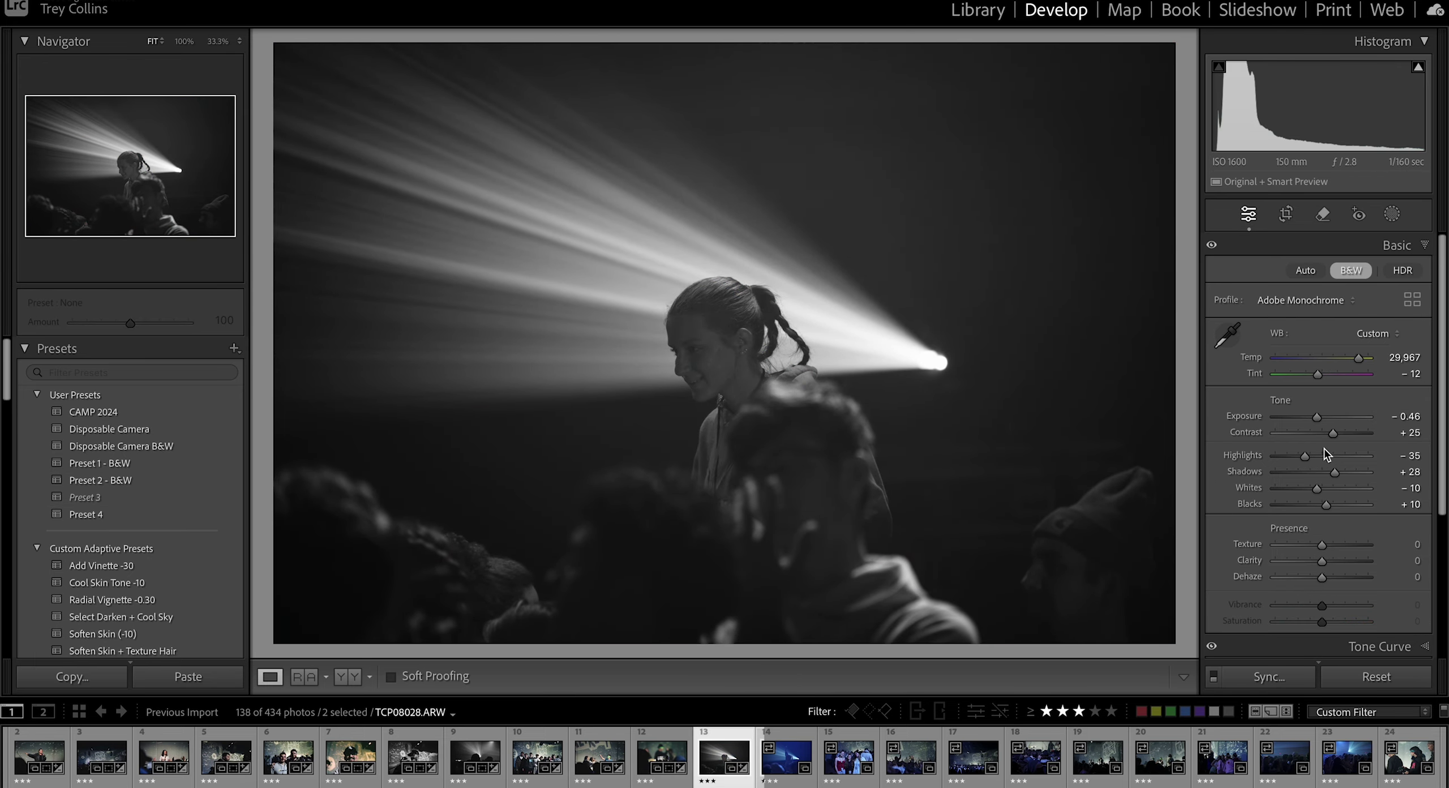
Step: Raise Contrast on TCP08028.ARW and set Highlights to +16 and Dehaze to +20
{"action": "mouse_move", "coordinate": [1334, 433]}
{"action": "left_mouse_down"}
{"action": "mouse_move", "coordinate": [1358, 434]}
{"action": "mouse_move", "coordinate": [1317, 417]}
{"action": "mouse_move", "coordinate": [1330, 457]}
{"action": "left_mouse_up"}
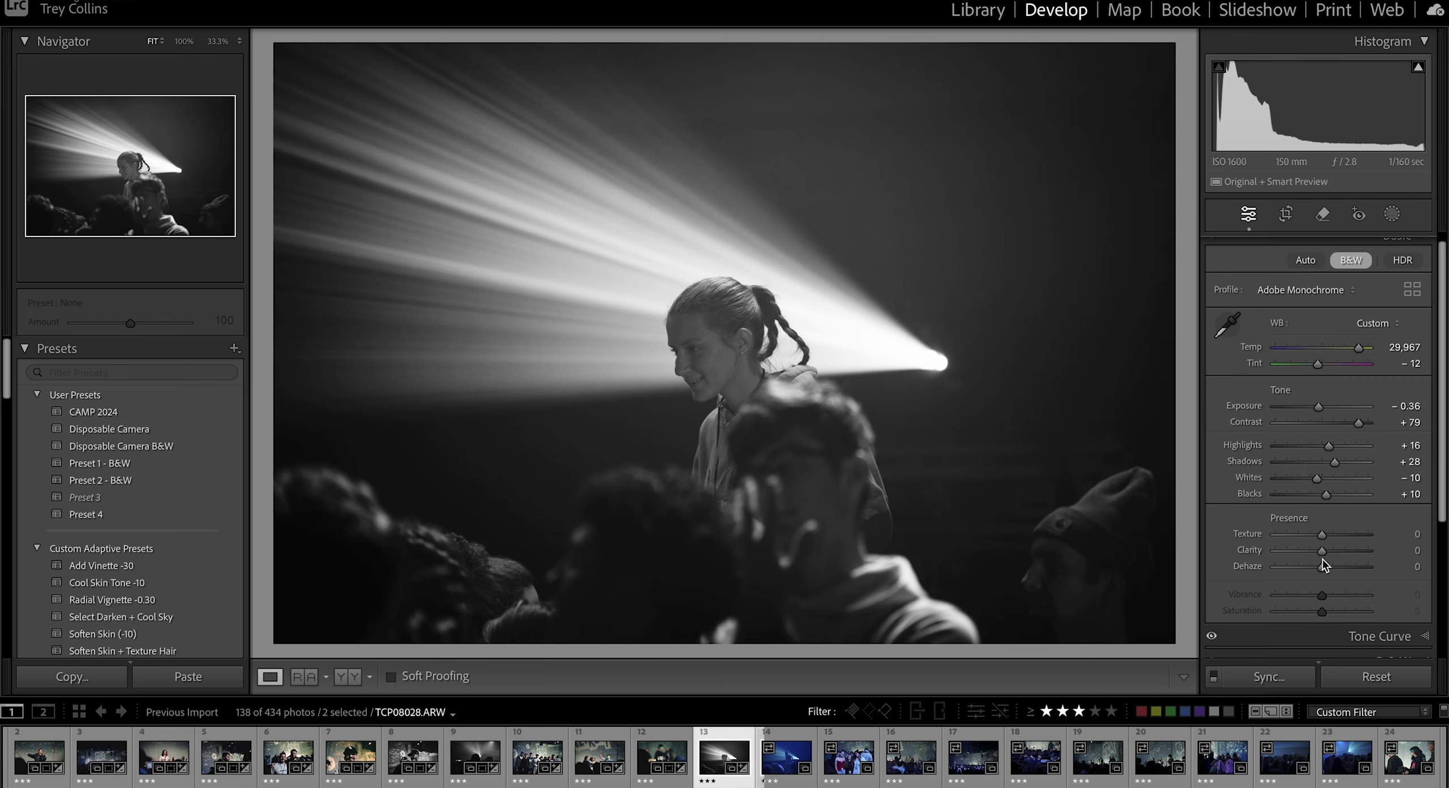
{"action": "left_click_drag", "start_coordinate": [1322, 561], "coordinate": [1335, 562]}
Step: Try automatic straightening on TCP08028.ARW and undo it
{"action": "key", "text": "r"}
{"action": "left_click", "coordinate": [1399, 307]}
{"action": "key", "text": "super+z"}
{"action": "key", "text": "r"}
Step: Synchronize the settings of TCP08028.ARW to the next two photos, 14 and 15, and raise Exposure on TCP08029.ARW
{"action": "key", "text": "shift+Right"}
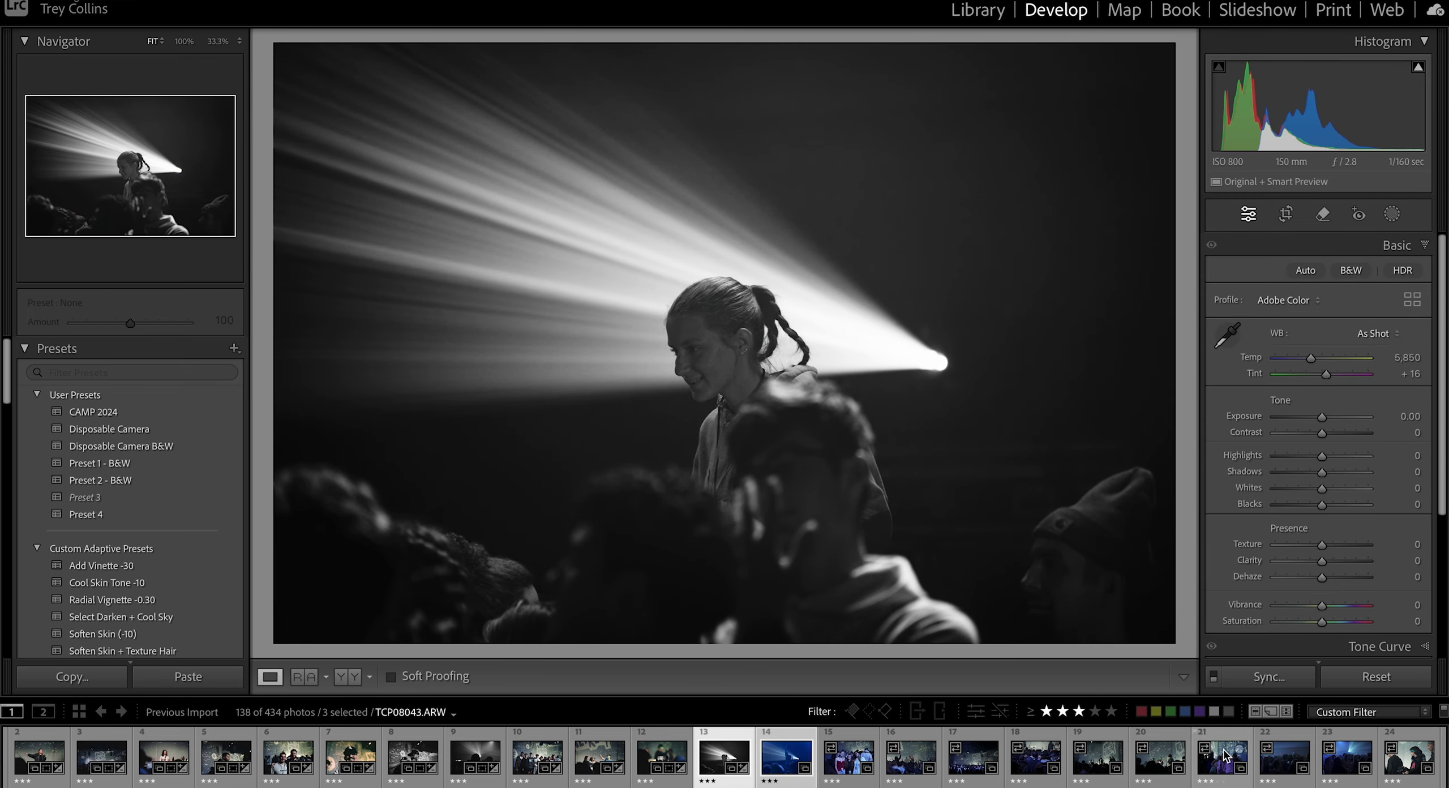
{"action": "left_click", "coordinate": [1269, 677]}
{"action": "key", "text": "Return"}
{"action": "key", "text": "Right"}
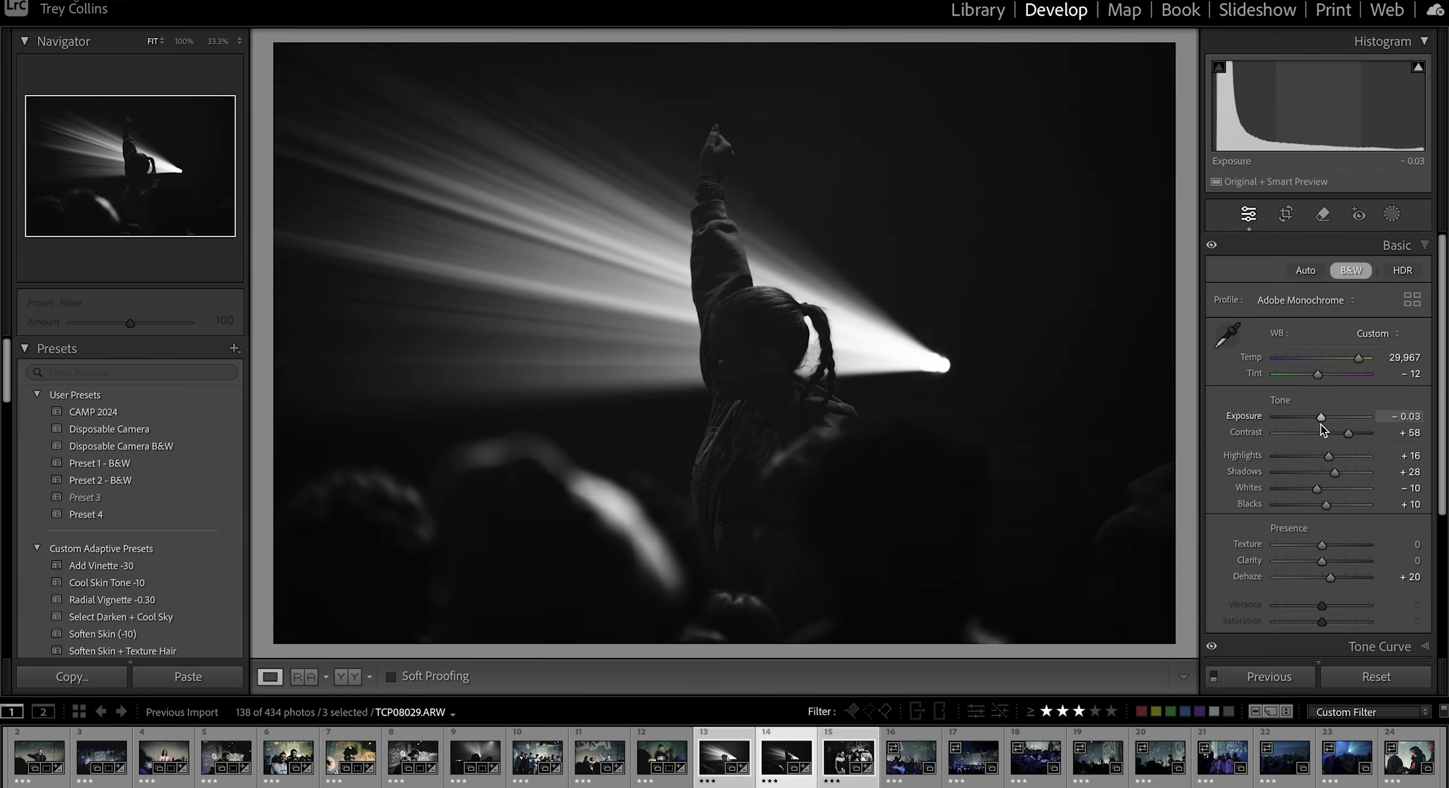
Step: Apply Preset 4 to the group portrait TCP08030.ARW and set its Exposure to +0.10
{"action": "key", "text": "Right"}
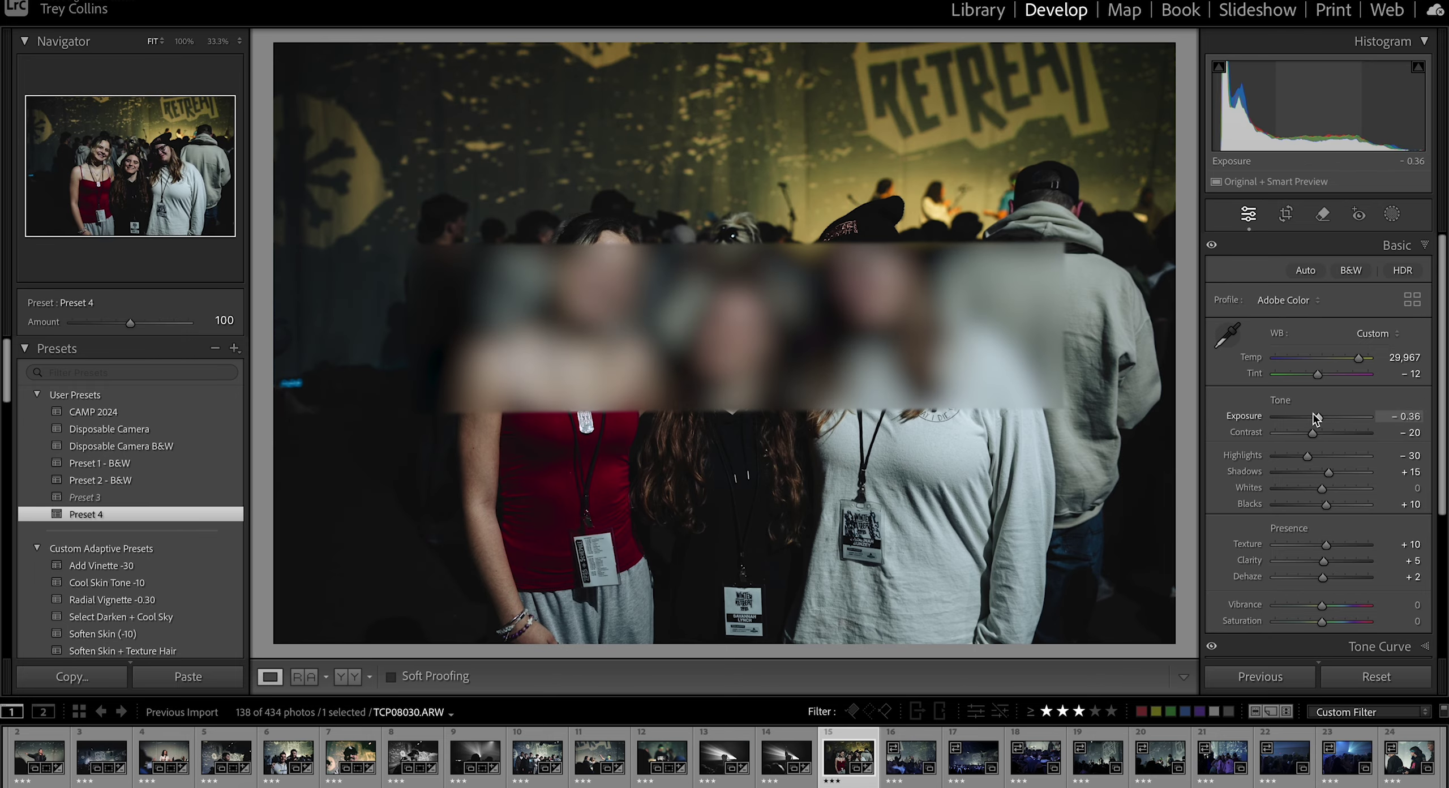
{"action": "left_click_drag", "start_coordinate": [1315, 416], "coordinate": [1323, 418]}
Step: Cool the backdrop of TCP08030.ARW with a background mask and add a radial gradient mask over the stage wall
{"action": "key", "text": "shift+w"}
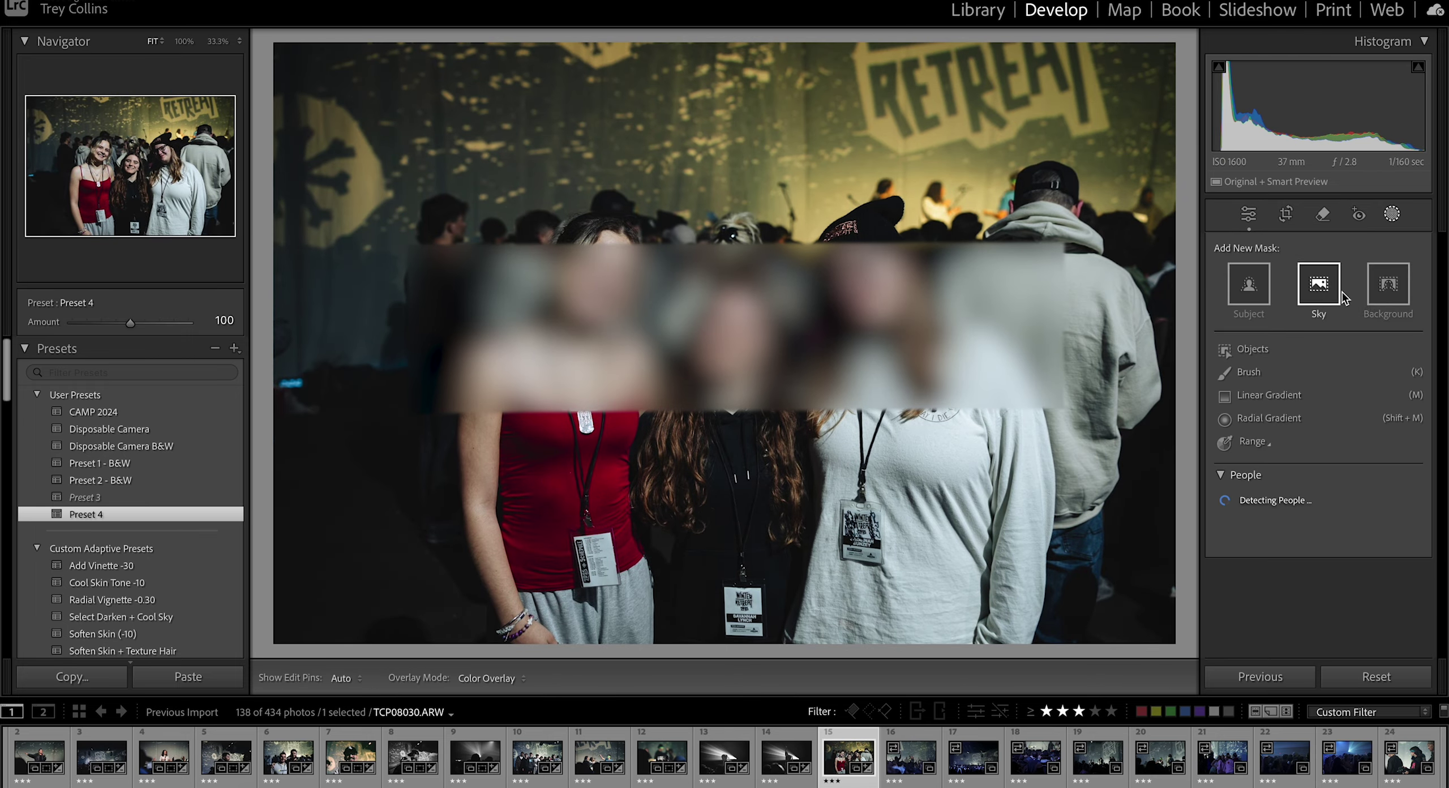
{"action": "left_click", "coordinate": [1388, 286]}
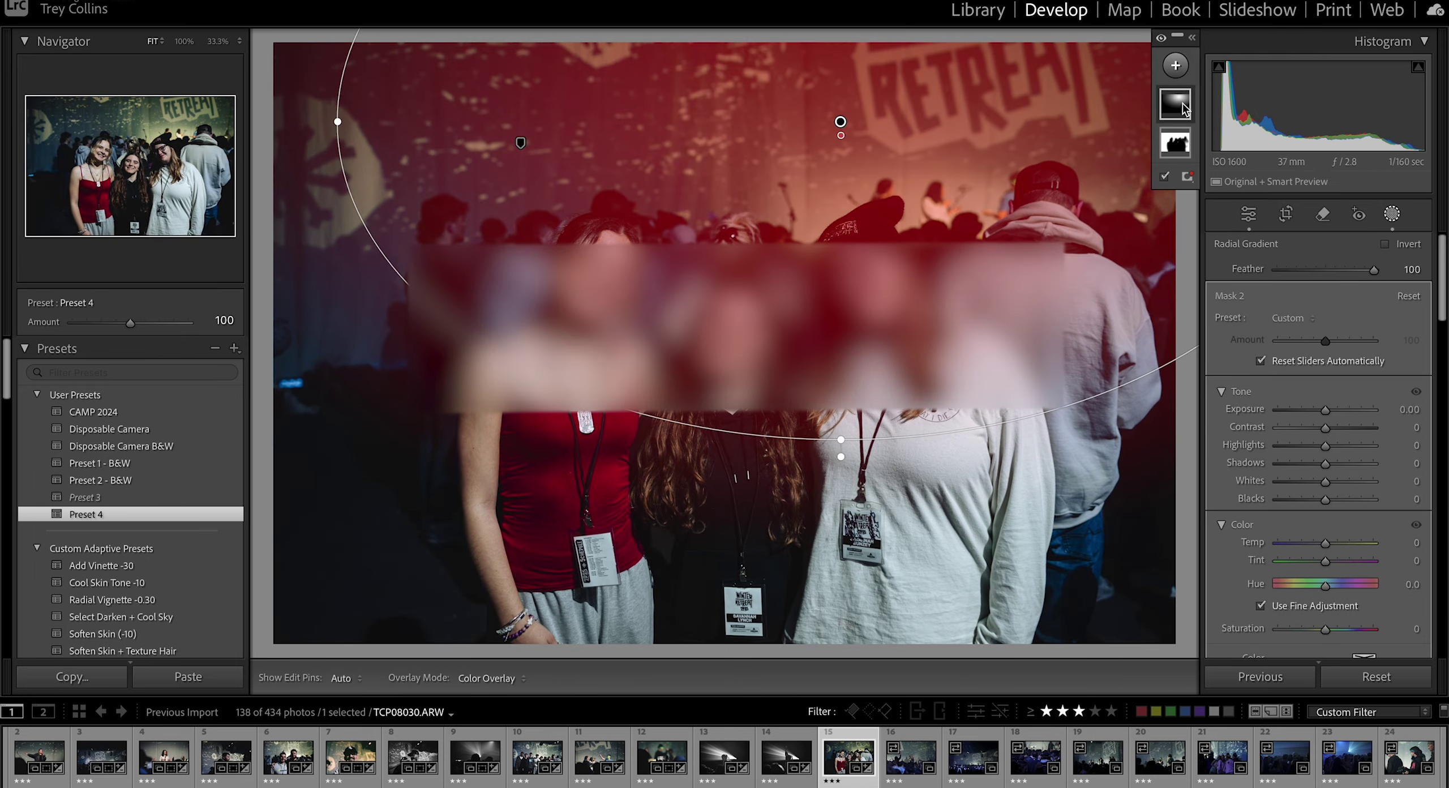
{"action": "left_click_drag", "start_coordinate": [1325, 517], "coordinate": [1278, 526]}
{"action": "left_click", "coordinate": [1392, 218]}
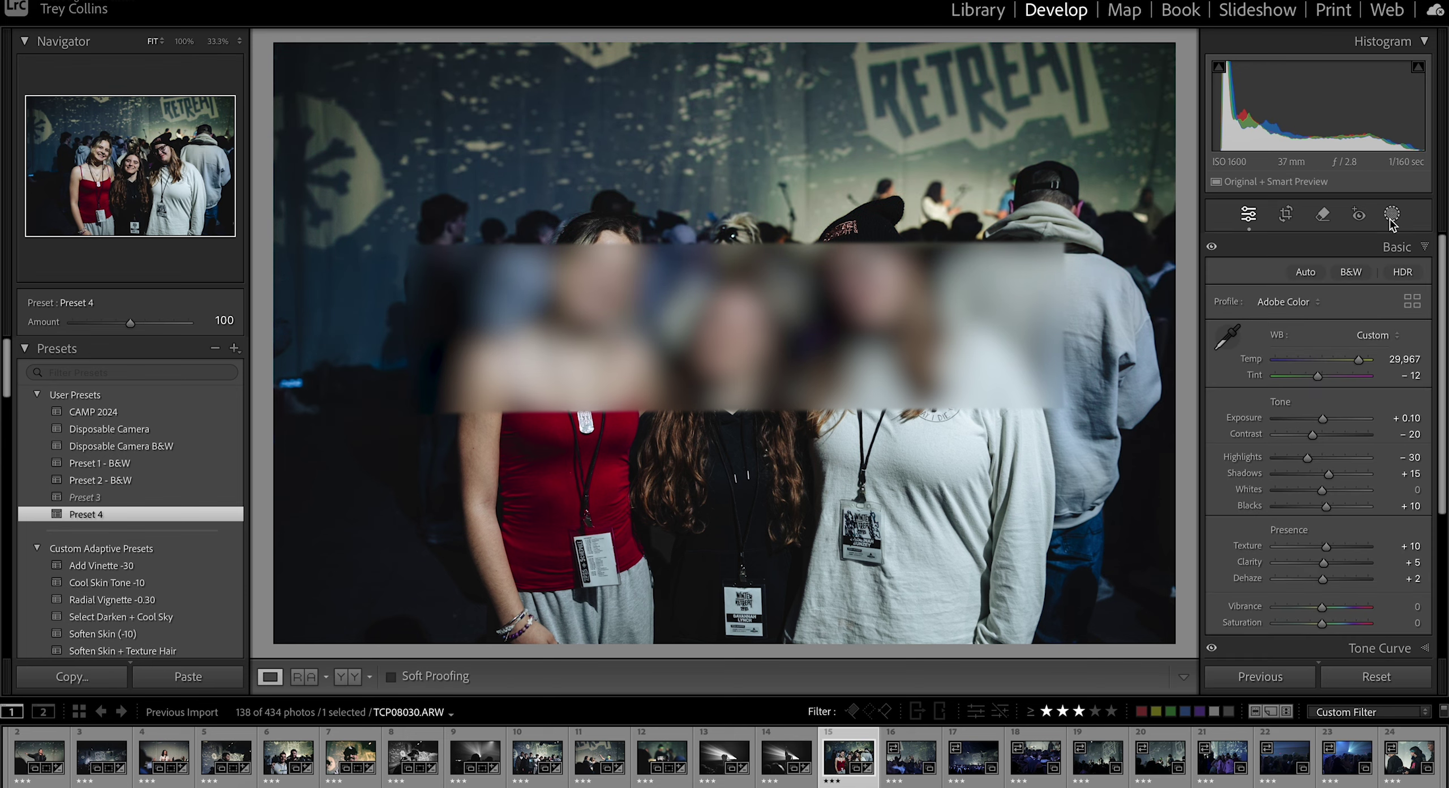
{"action": "left_click", "coordinate": [1287, 215]}
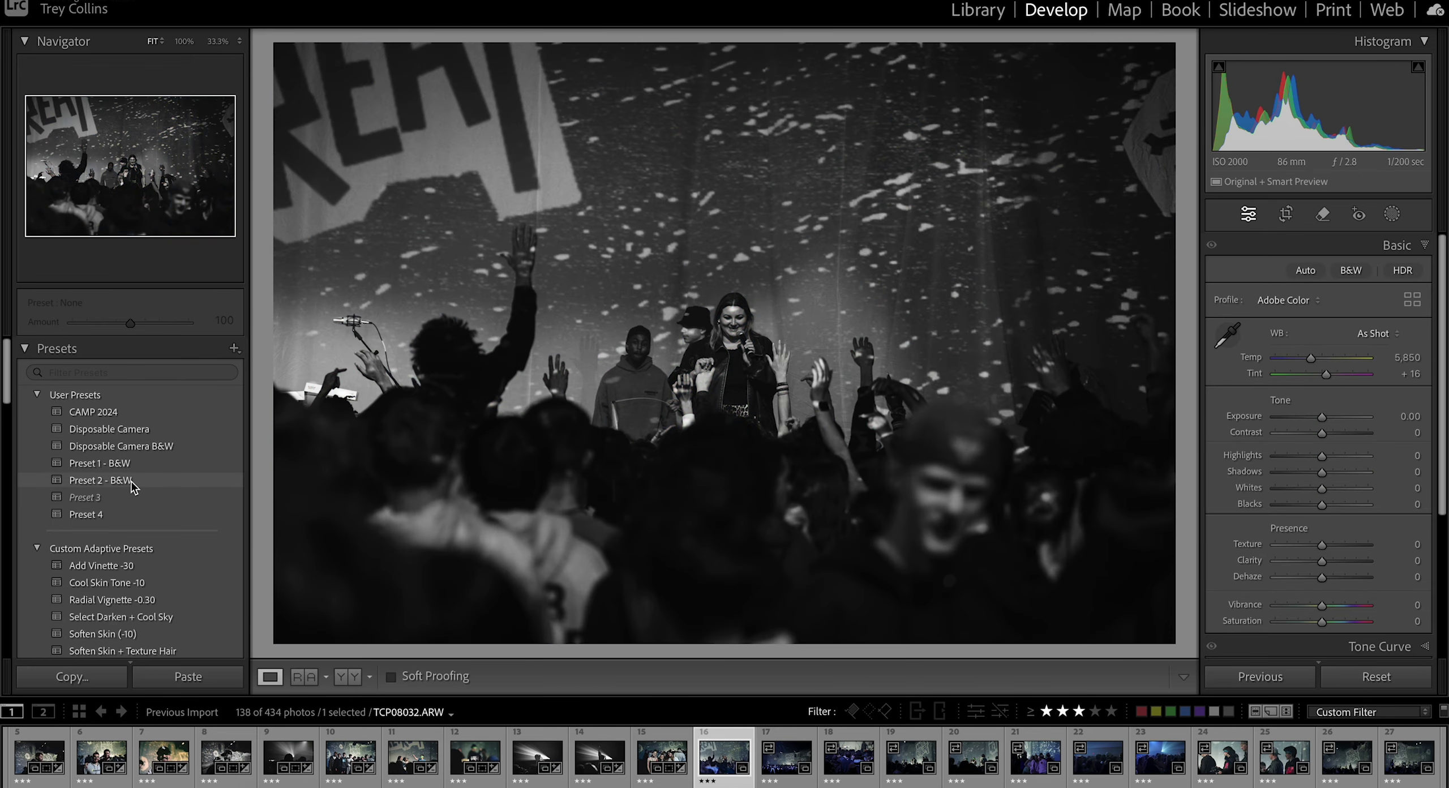
Step: Apply Preset 4 to TCP08032.ARW with Tint +31, Exposure −0.08 and Highlights +71
{"action": "left_click", "coordinate": [91, 514]}
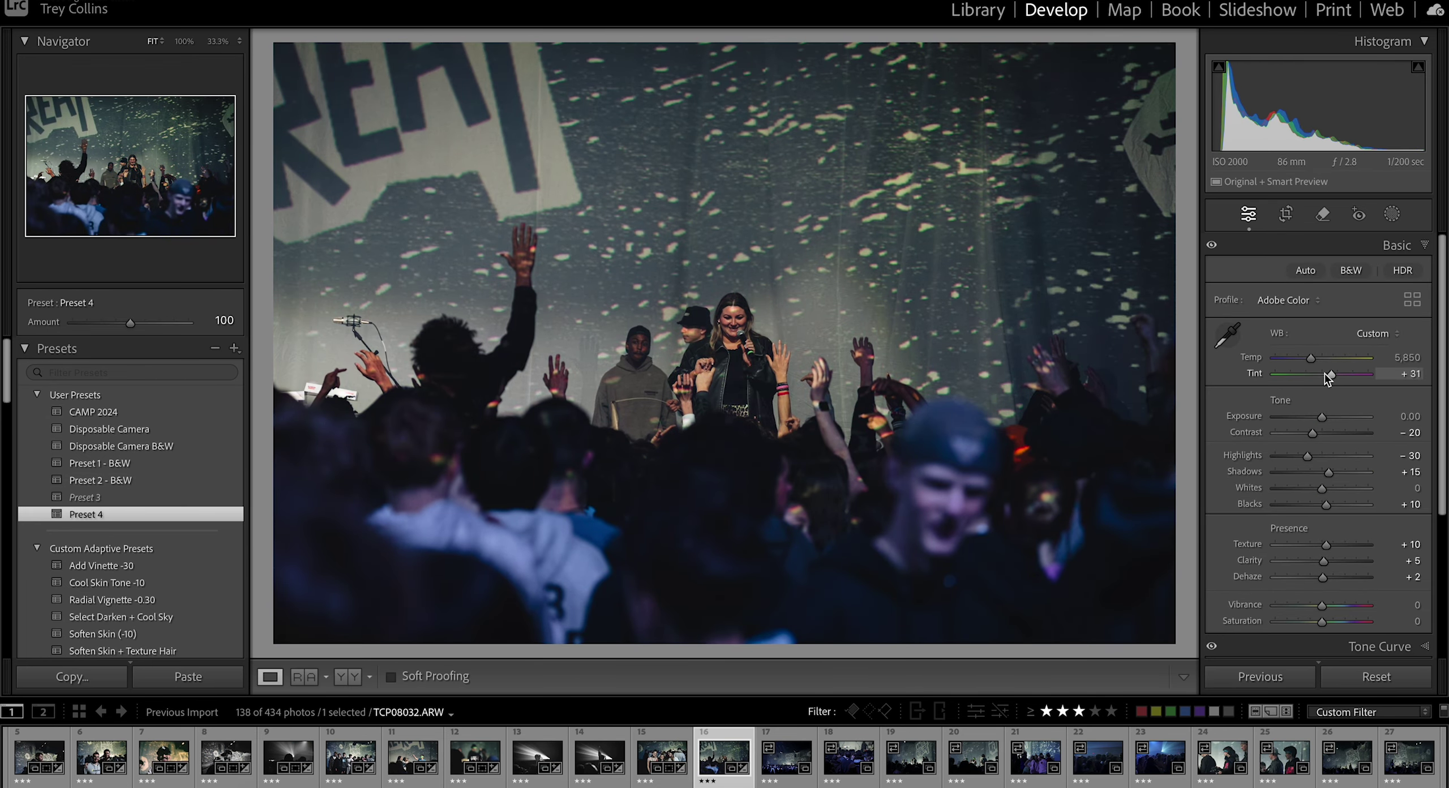
{"action": "left_click_drag", "start_coordinate": [1324, 419], "coordinate": [1356, 458]}
{"action": "left_click_drag", "start_coordinate": [1331, 475], "coordinate": [1329, 476]}
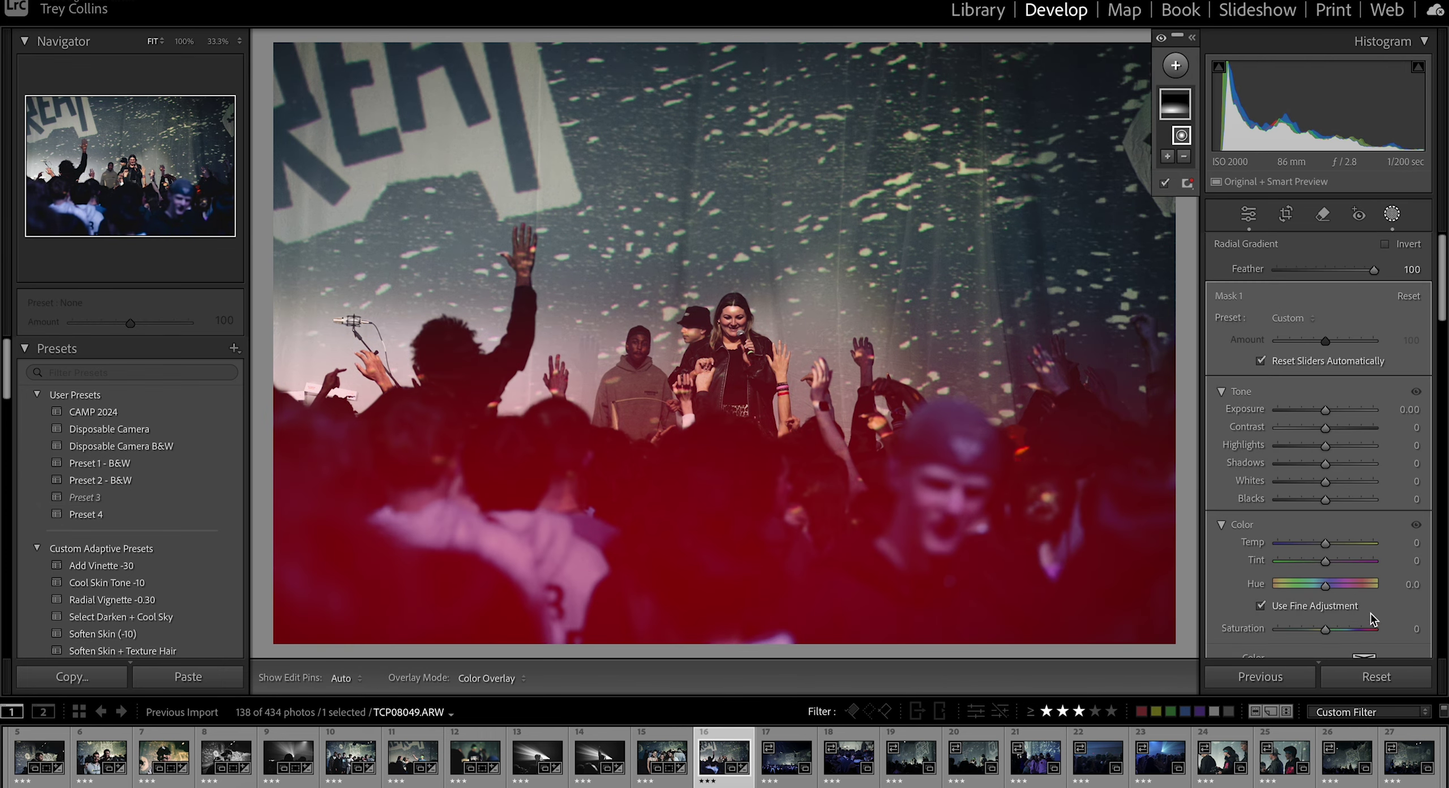
Step: Add a radial gradient mask over the foreground crowd in TCP08032.ARW with warmer Temp and lower Exposure
{"action": "left_click_drag", "start_coordinate": [1351, 542], "coordinate": [1350, 542]}
{"action": "left_click_drag", "start_coordinate": [1325, 409], "coordinate": [1318, 410]}
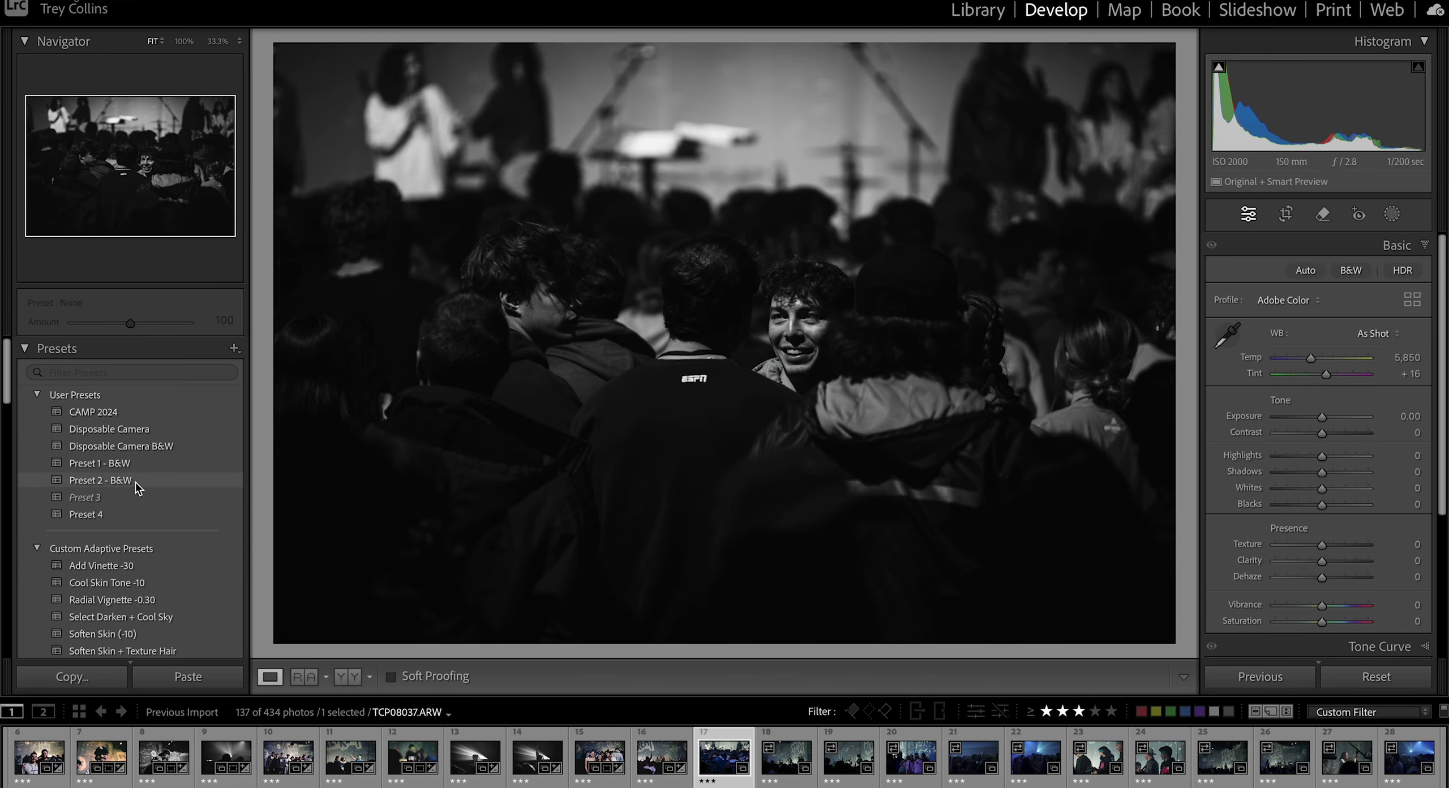
Step: Apply Preset 2 - B&W to TCP08037.ARW with Highlights 0 and slightly raised Exposure, and crop it tighter around the smiling face
{"action": "left_click", "coordinate": [100, 480]}
{"action": "left_click", "coordinate": [1287, 215]}
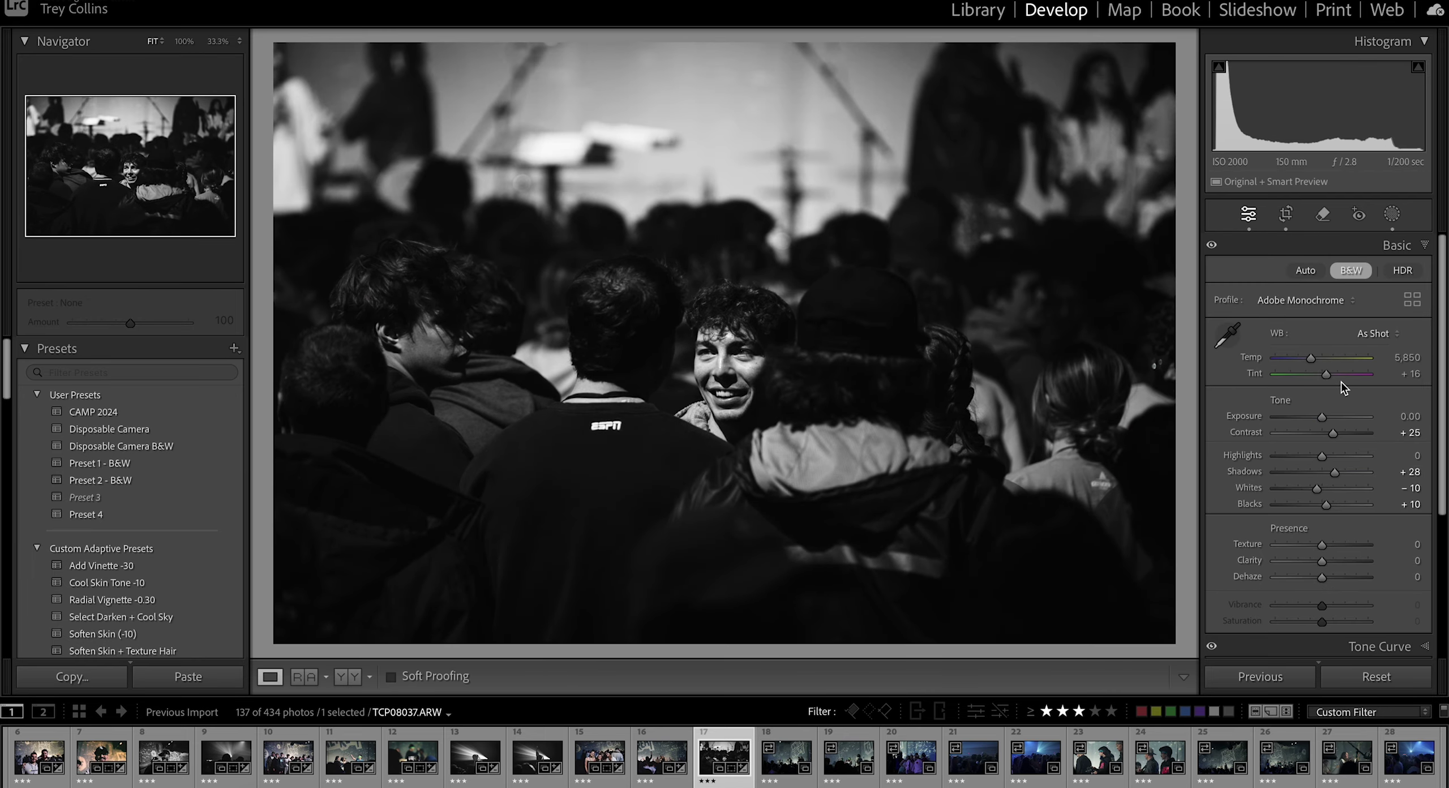
{"action": "left_click_drag", "start_coordinate": [1322, 417], "coordinate": [1325, 417]}
Step: Synchronize the settings of TCP08032.ARW to the stage photo TCP08039.ARW
{"action": "key", "text": "Right"}
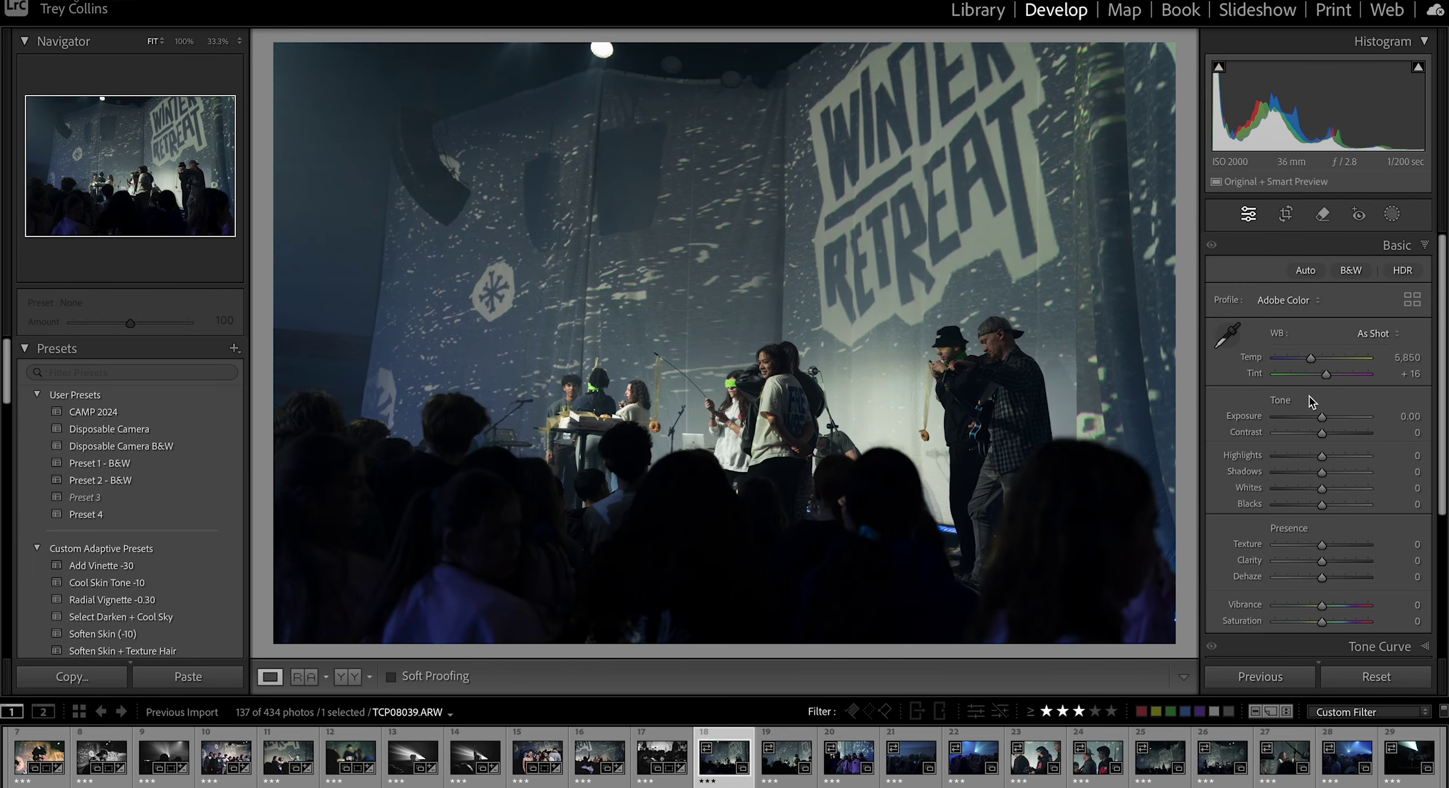
{"action": "left_click", "coordinate": [600, 760]}
{"action": "left_click", "coordinate": [726, 760], "text": "super"}
{"action": "left_click", "coordinate": [1286, 677]}
{"action": "key", "text": "Return"}
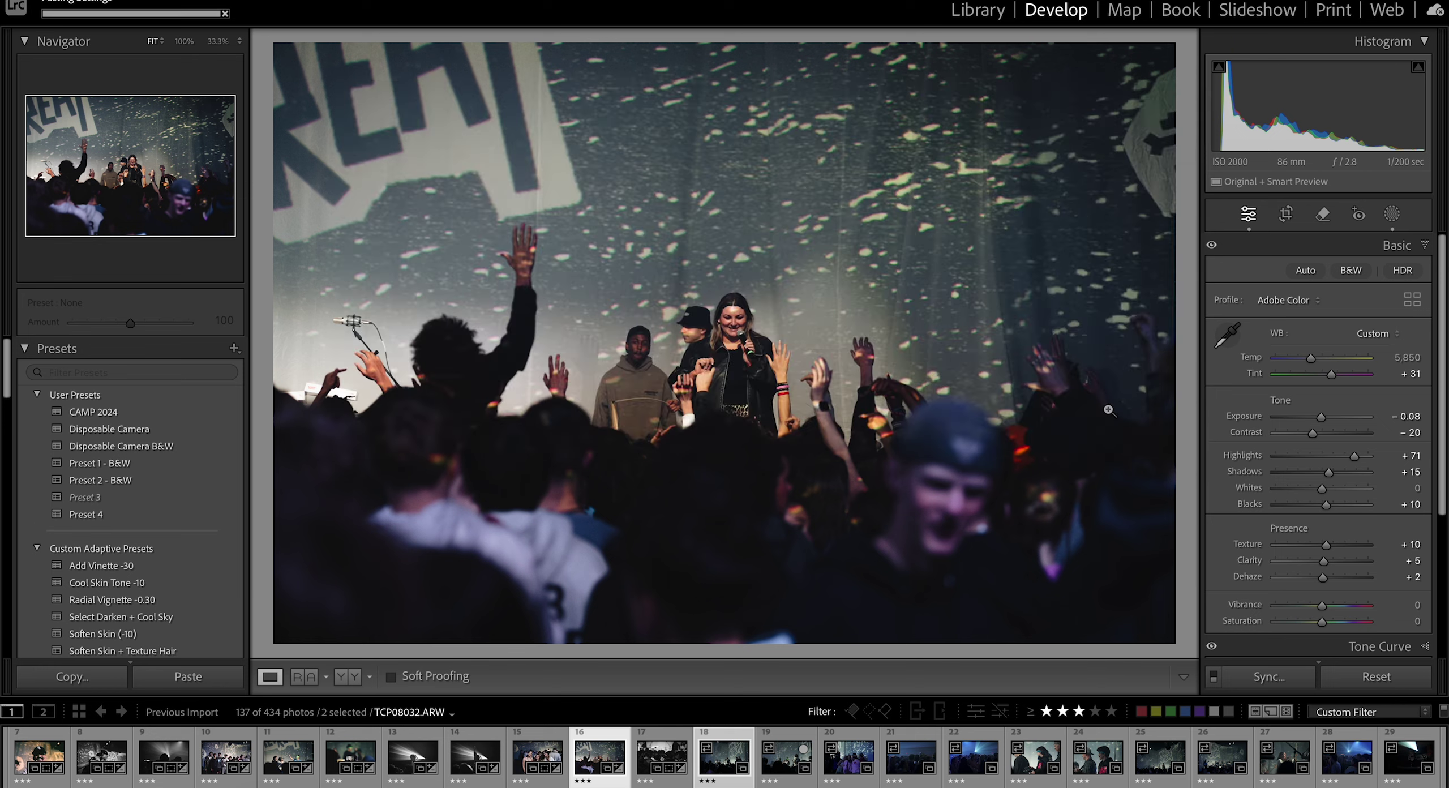
Step: Auto-straighten the stage photo TCP08039.ARW, set Exposure +0.12 and Highlights +25, and carry its settings over to TCP08040.ARW
{"action": "left_click", "coordinate": [729, 766]}
{"action": "key", "text": "r"}
{"action": "left_click", "coordinate": [1396, 304]}
{"action": "key", "text": "r"}
{"action": "key", "text": "Right"}
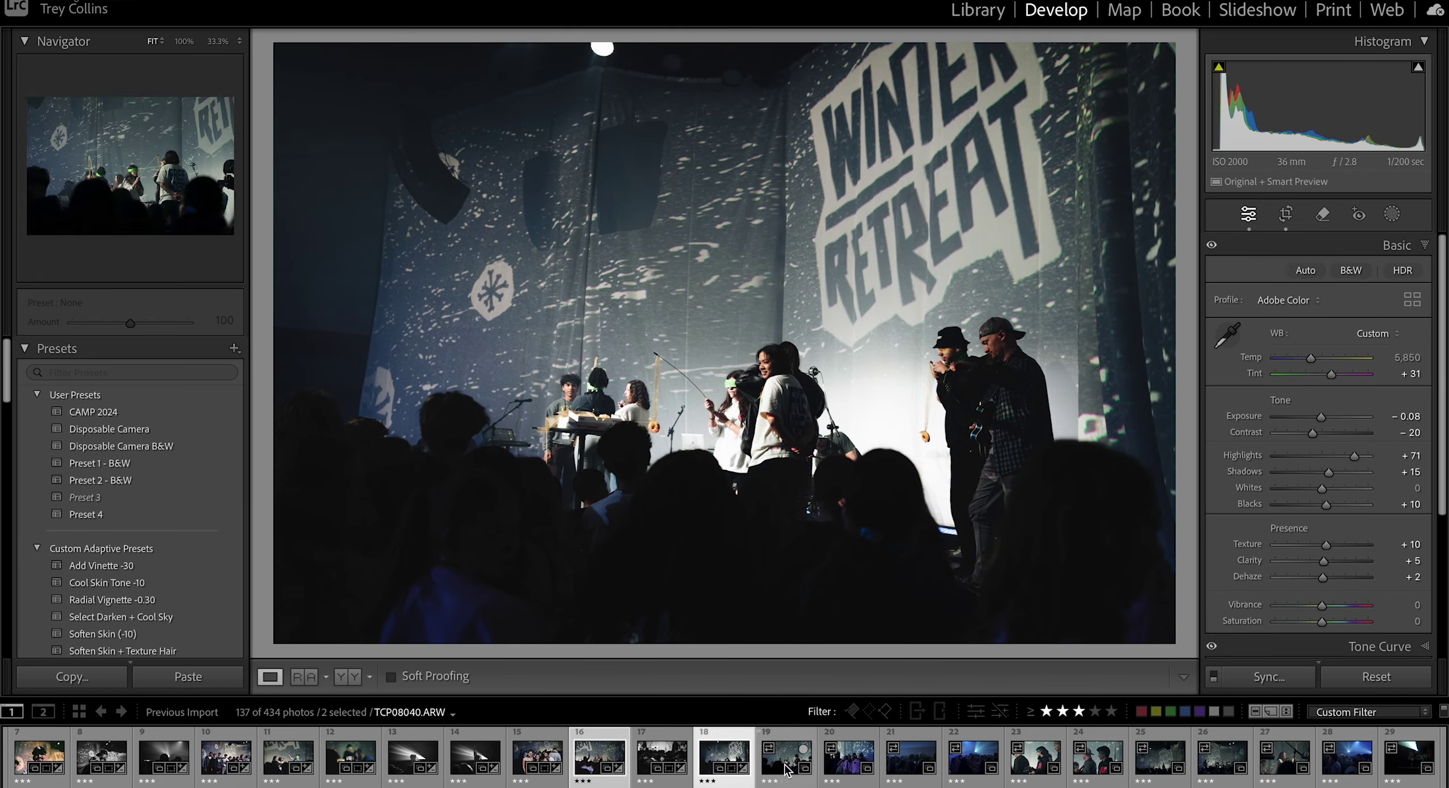
{"action": "key", "text": "Left"}
{"action": "left_click_drag", "start_coordinate": [1354, 457], "coordinate": [1333, 457]}
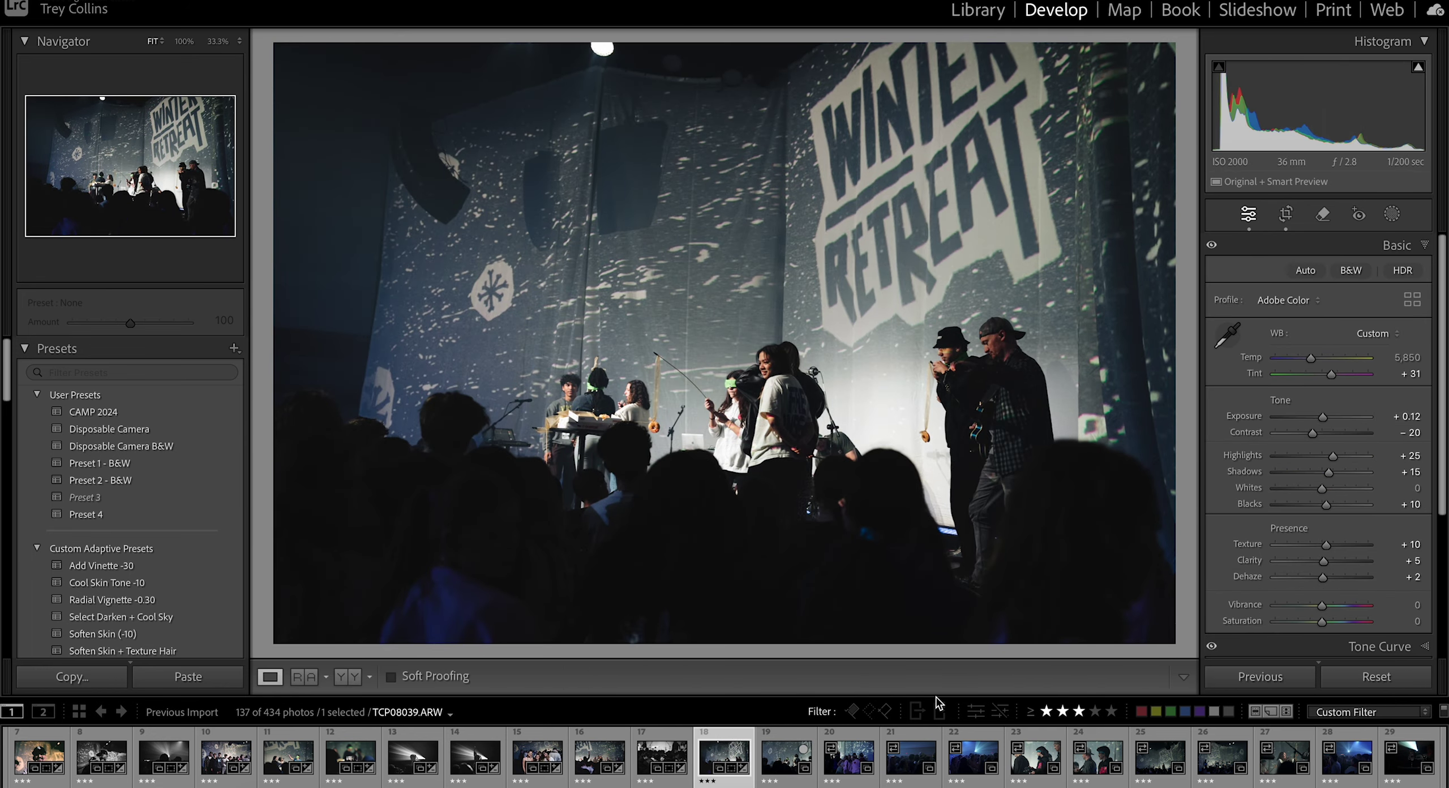
{"action": "left_click", "coordinate": [787, 753]}
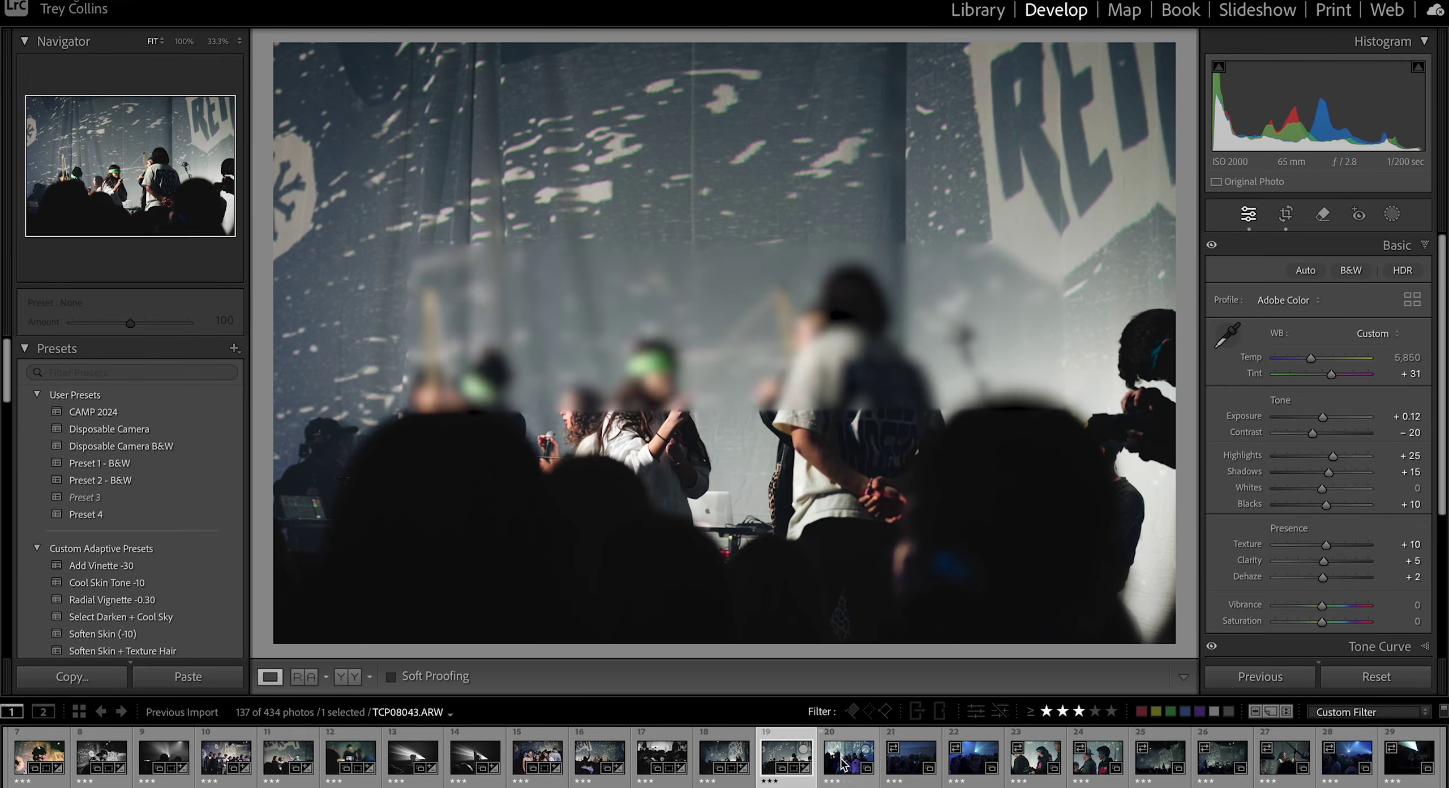
Step: Synchronize the settings of the tenth filmstrip photo to the group photo TCP08043.ARW and set its Exposure to +0.15
{"action": "left_click", "coordinate": [843, 763]}
{"action": "scroll", "coordinate": [792, 763], "scroll_direction": "left", "scroll_amount": 6}
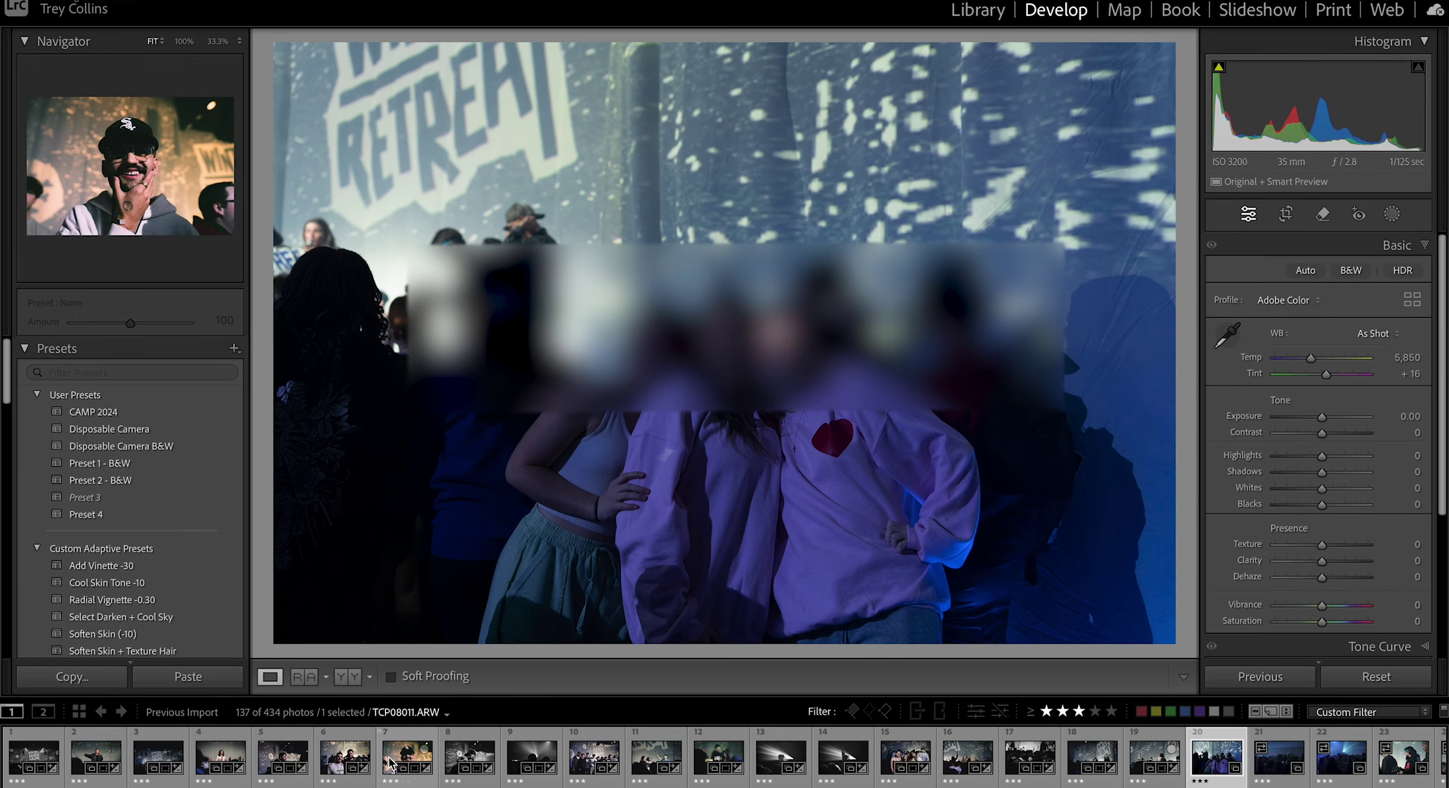
{"action": "left_click", "coordinate": [594, 761], "text": "super"}
{"action": "key", "text": "alt+super+s"}
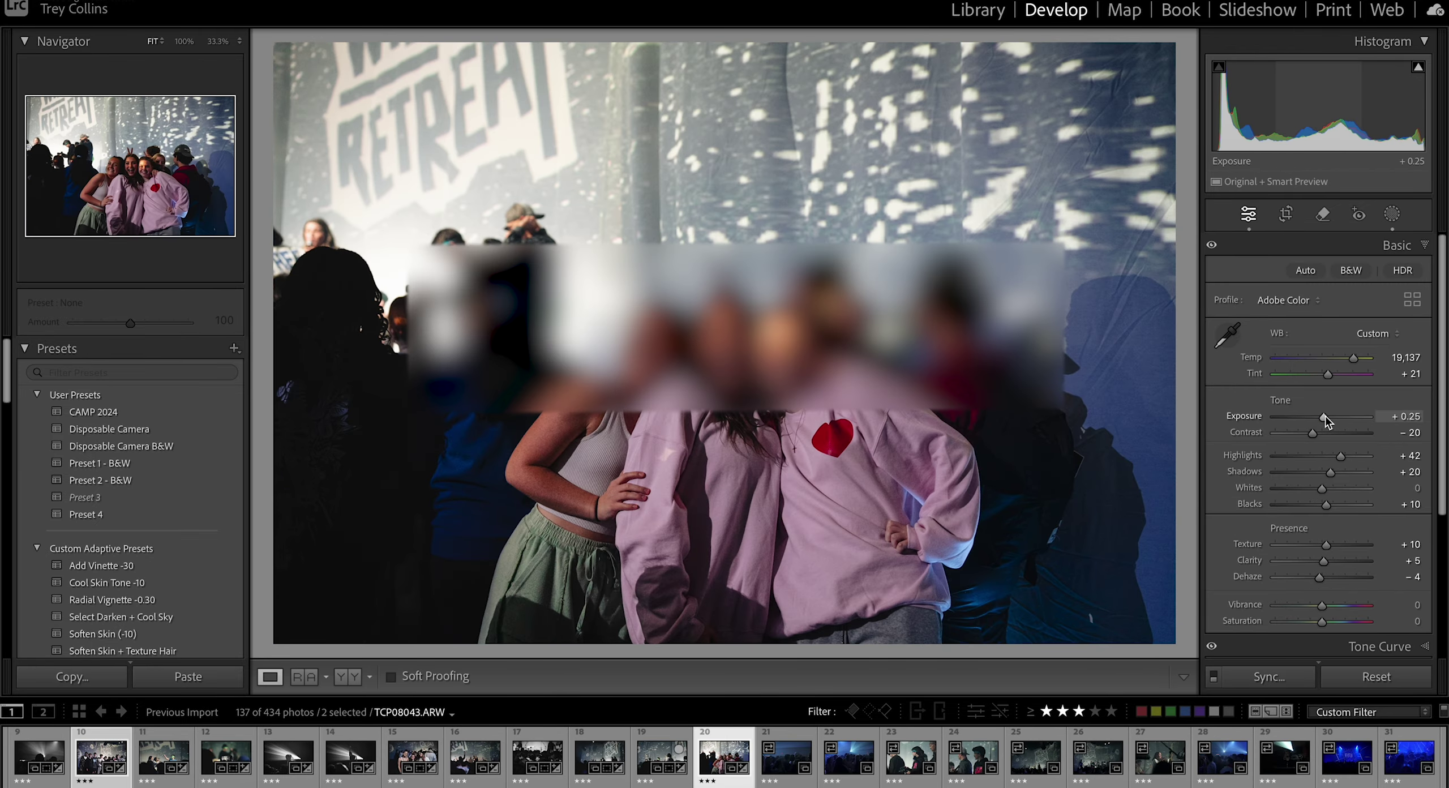
{"action": "left_click_drag", "start_coordinate": [1325, 409], "coordinate": [1334, 411]}
{"action": "left_click", "coordinate": [1400, 227]}
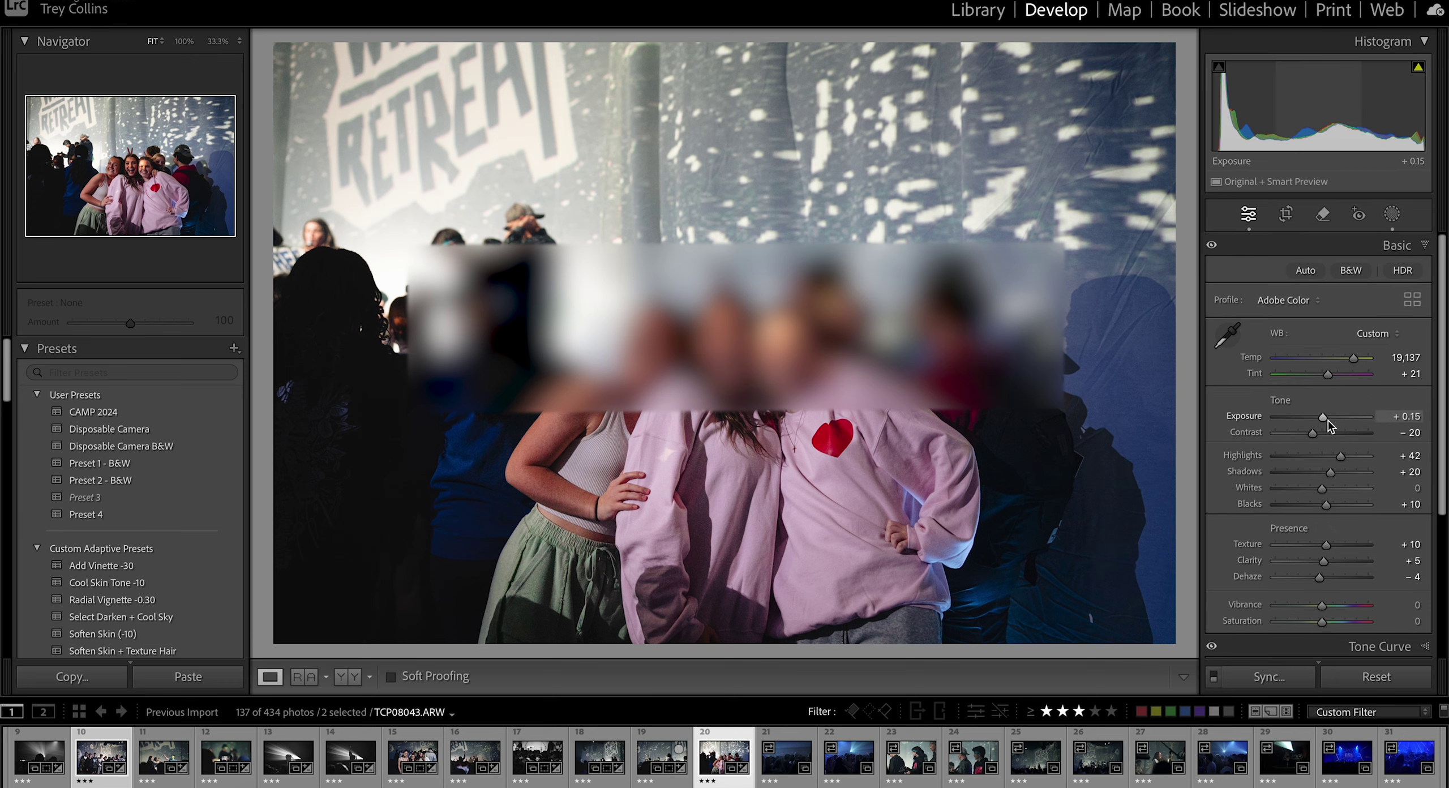
Step: Adjust the crowd photo TCP08045.ARW to Temp 11,542, Tint +87, Exposure +0.45, Highlights +66, Shadows −60 and Whites +43
{"action": "key", "text": "Right"}
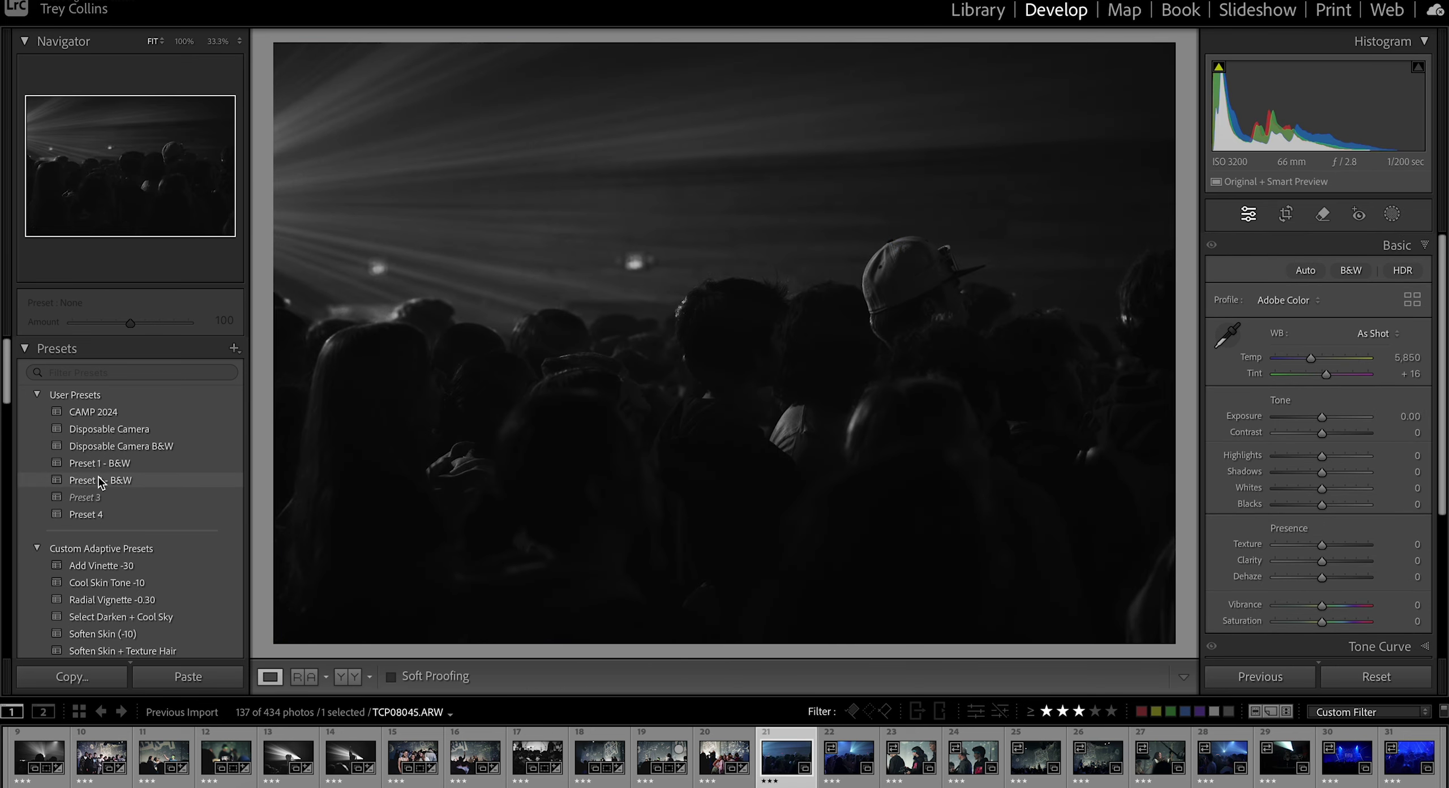
{"action": "left_click_drag", "start_coordinate": [1344, 456], "coordinate": [1325, 416]}
{"action": "left_click_drag", "start_coordinate": [1329, 475], "coordinate": [1293, 479]}
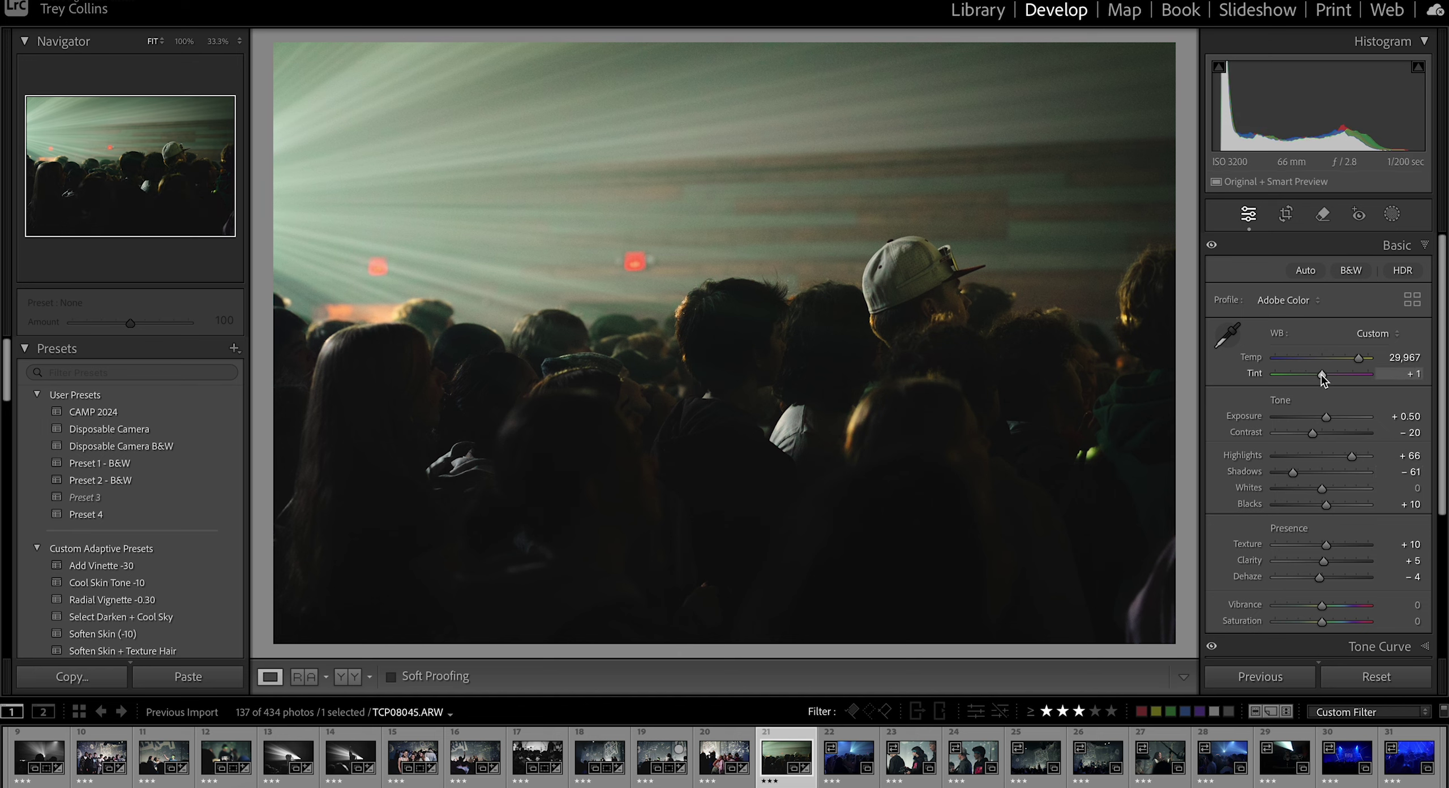
{"action": "left_click_drag", "start_coordinate": [1325, 376], "coordinate": [1342, 359]}
{"action": "left_click_drag", "start_coordinate": [1325, 374], "coordinate": [1324, 417]}
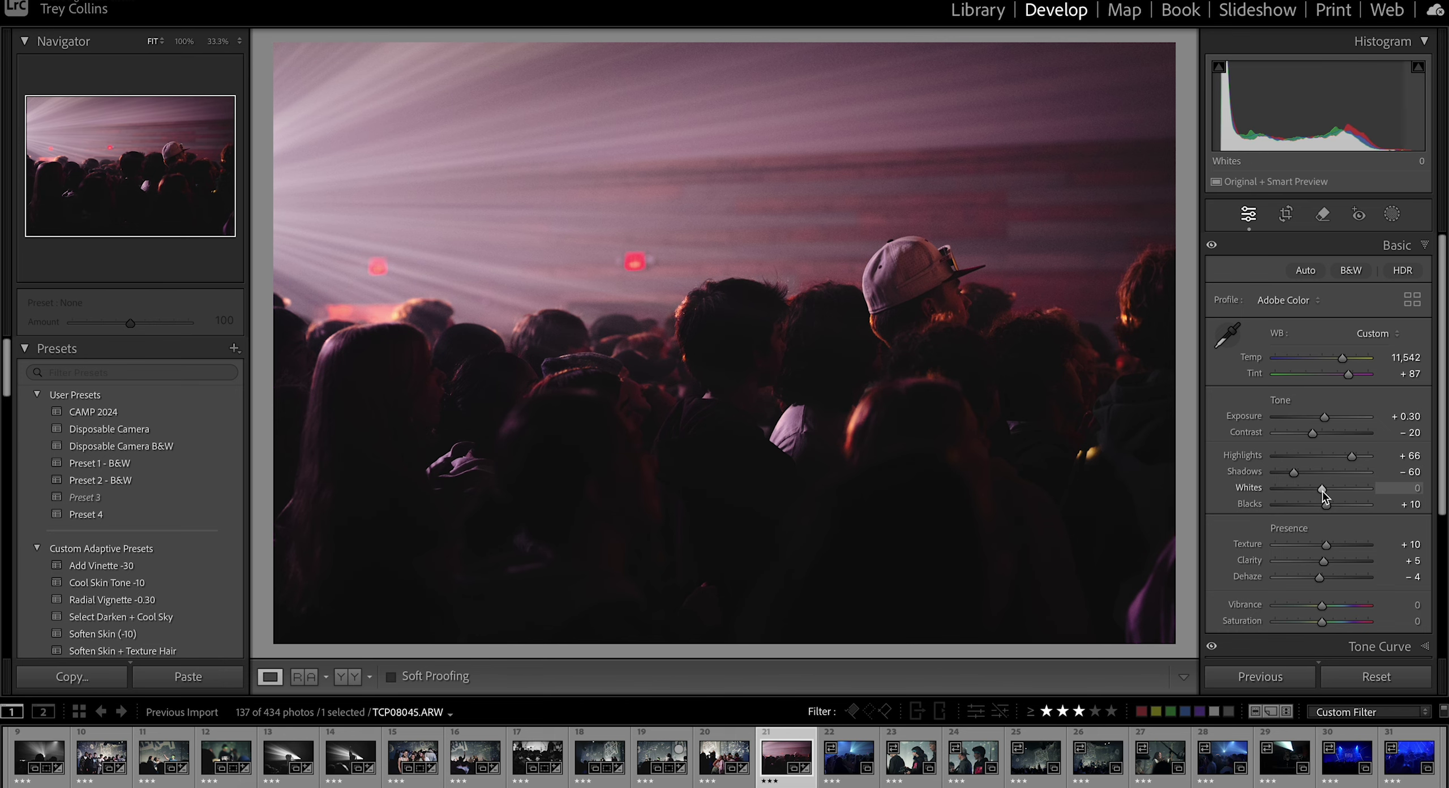
{"action": "left_click_drag", "start_coordinate": [1323, 490], "coordinate": [1341, 488]}
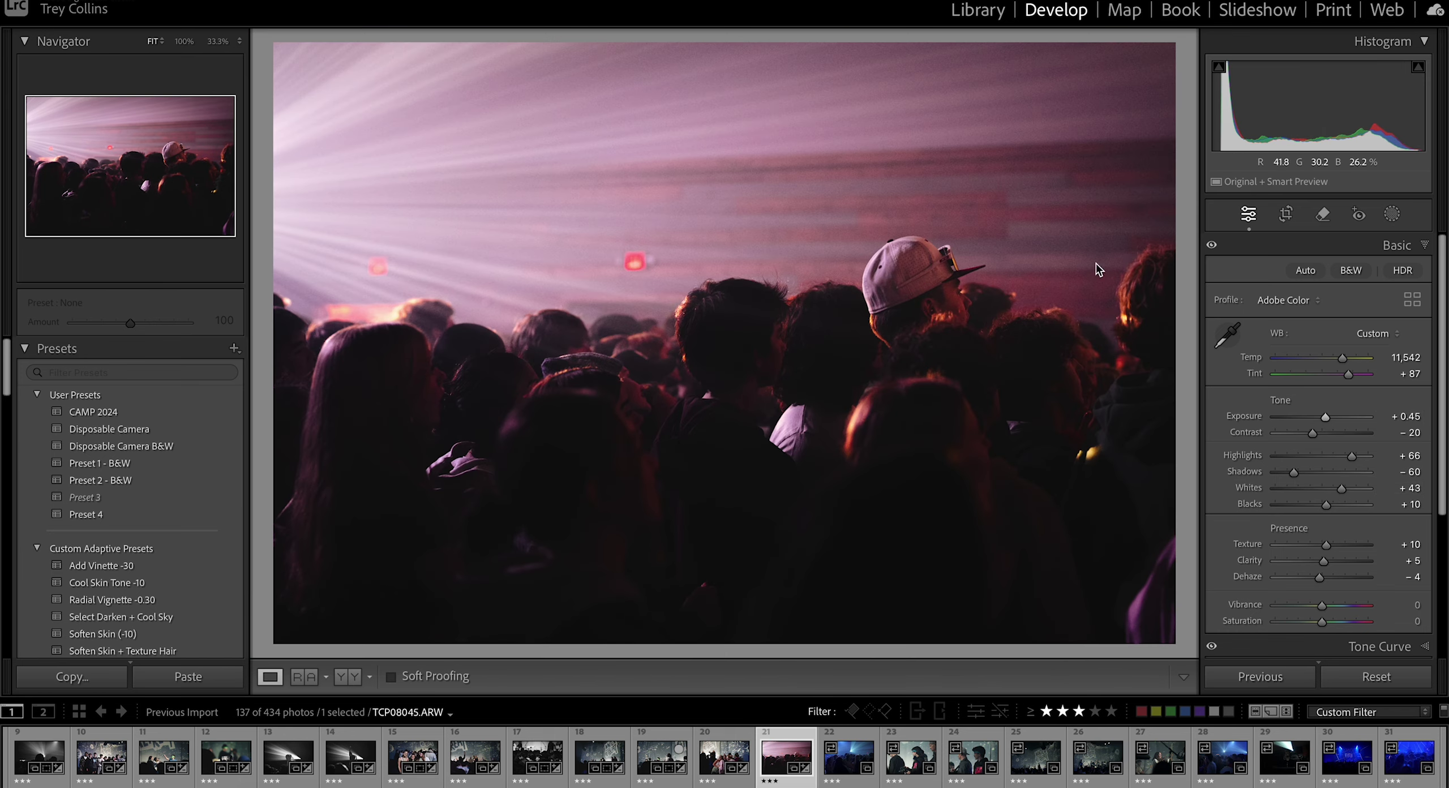
Step: Try to remove the two red lights behind the crowd in TCP08045.ARW with the Remove tool
{"action": "key", "text": "q"}
{"action": "left_click", "coordinate": [642, 260]}
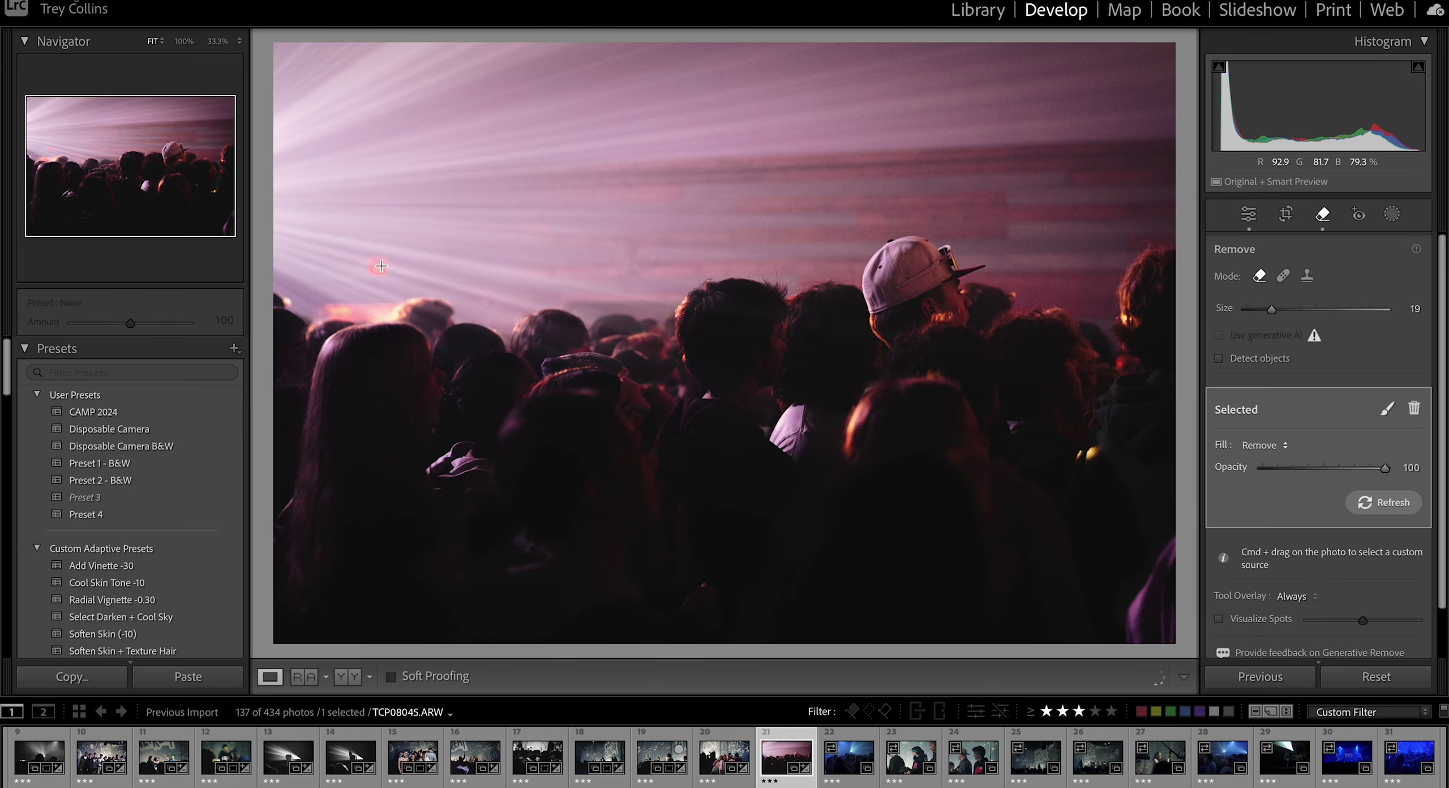
{"action": "left_click", "coordinate": [1323, 215]}
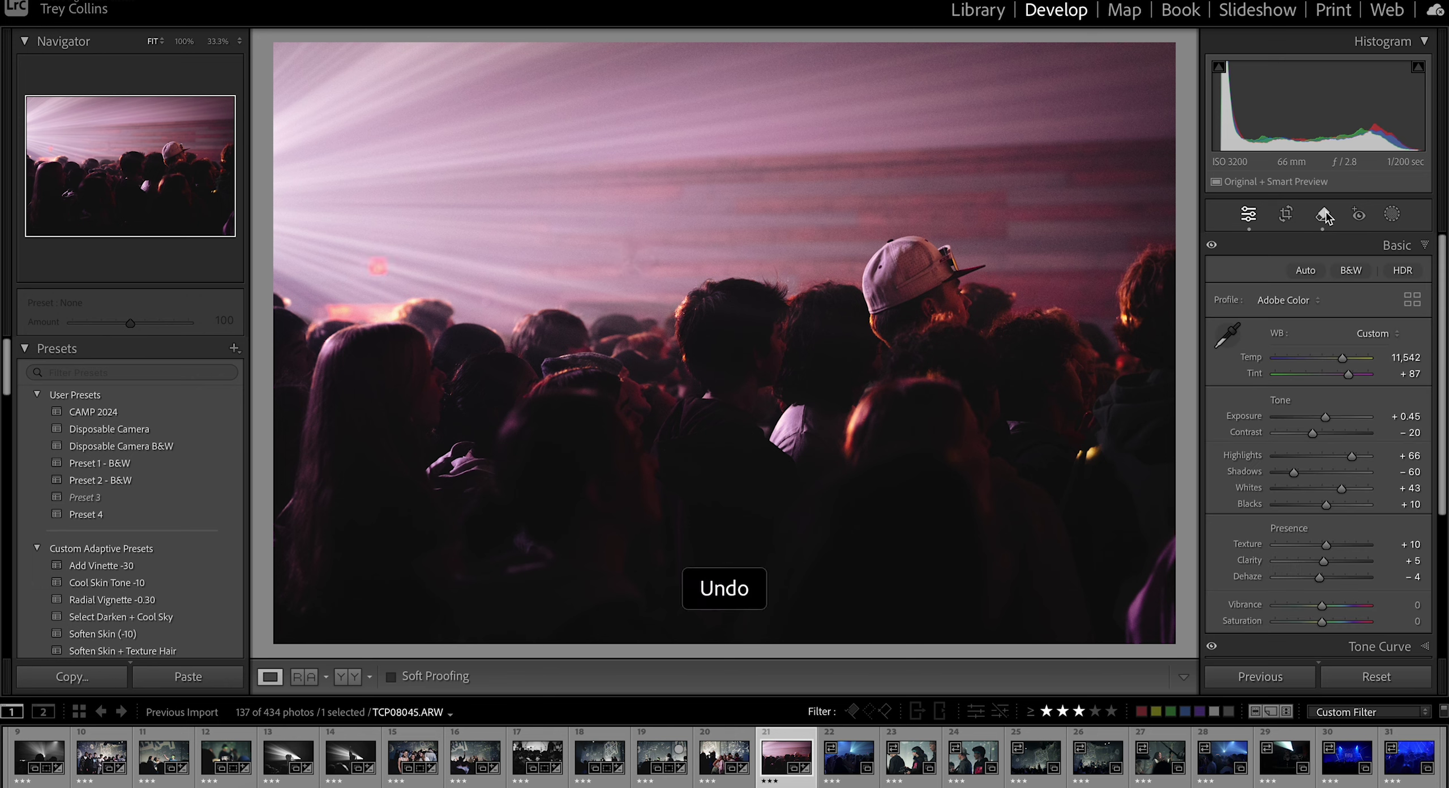
{"action": "left_click", "coordinate": [1324, 215]}
{"action": "key", "text": "super+z"}
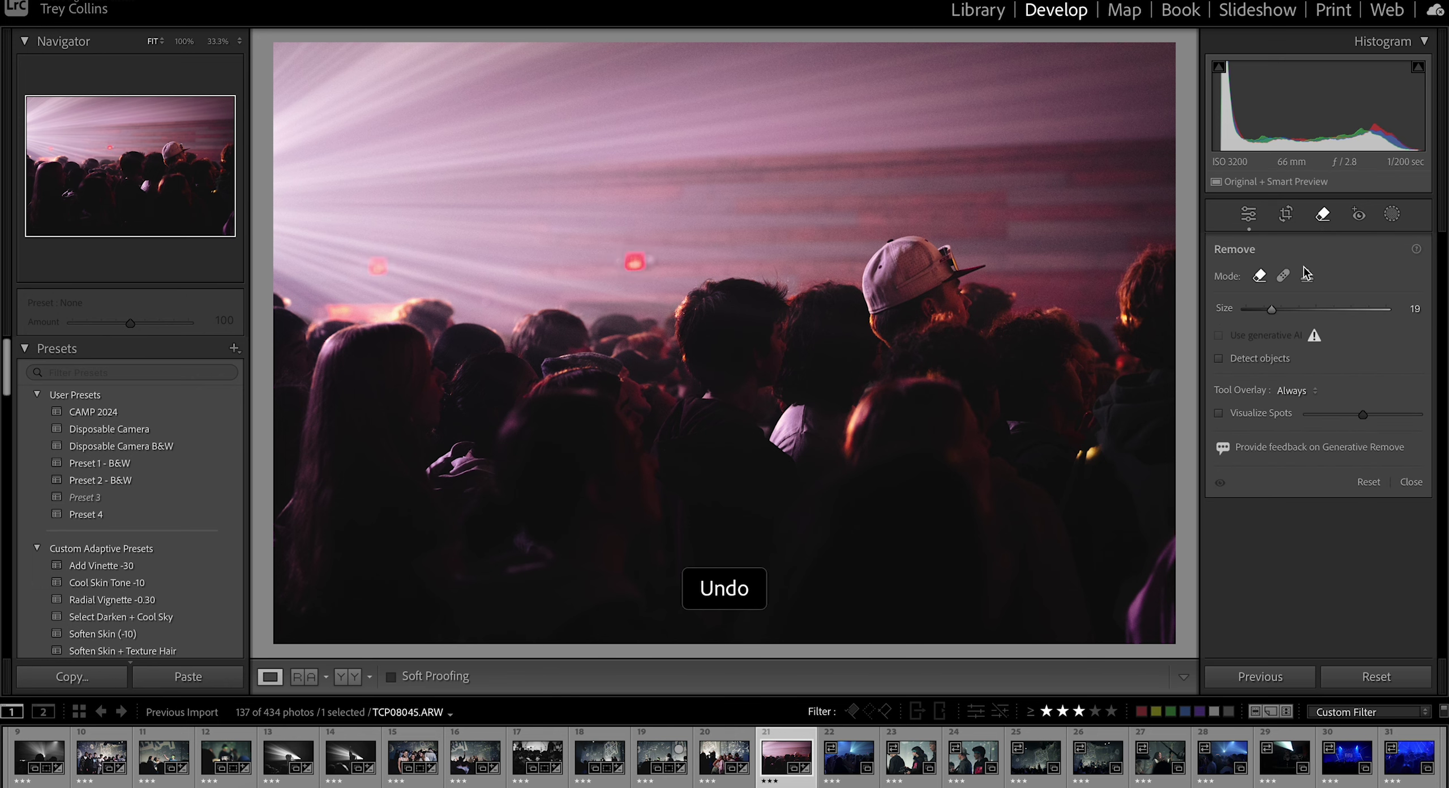
{"action": "left_click", "coordinate": [1283, 276]}
{"action": "left_click_drag", "start_coordinate": [625, 261], "coordinate": [645, 261]}
{"action": "left_click_drag", "start_coordinate": [371, 262], "coordinate": [388, 262]}
{"action": "key", "text": "ctrl+z"}
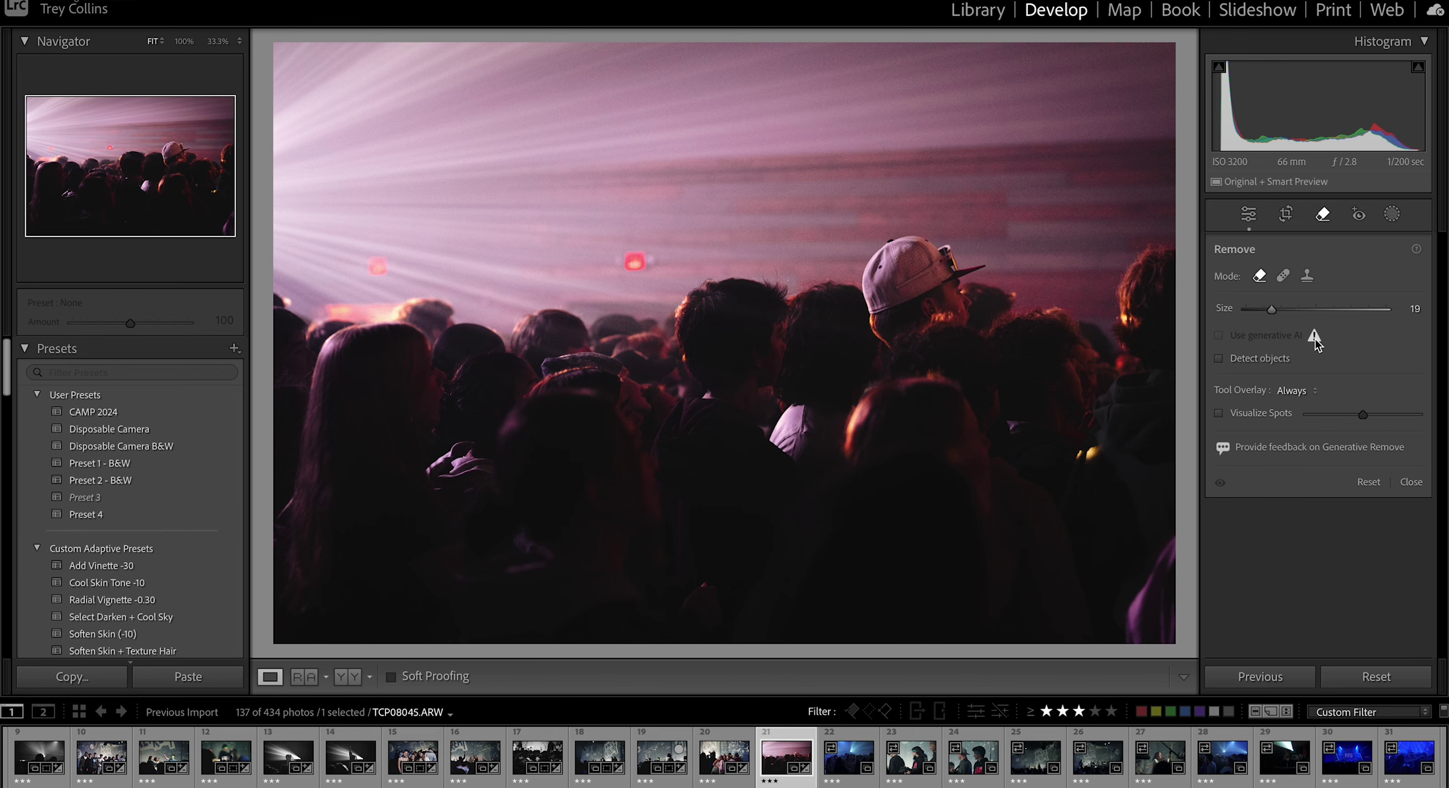
Step: Synchronize the settings of TCP08045.ARW to TCP08046.ARW, and restyle it with Temp 5,850, Tint −19 and the Disposable Camera preset
{"action": "key", "text": "Right"}
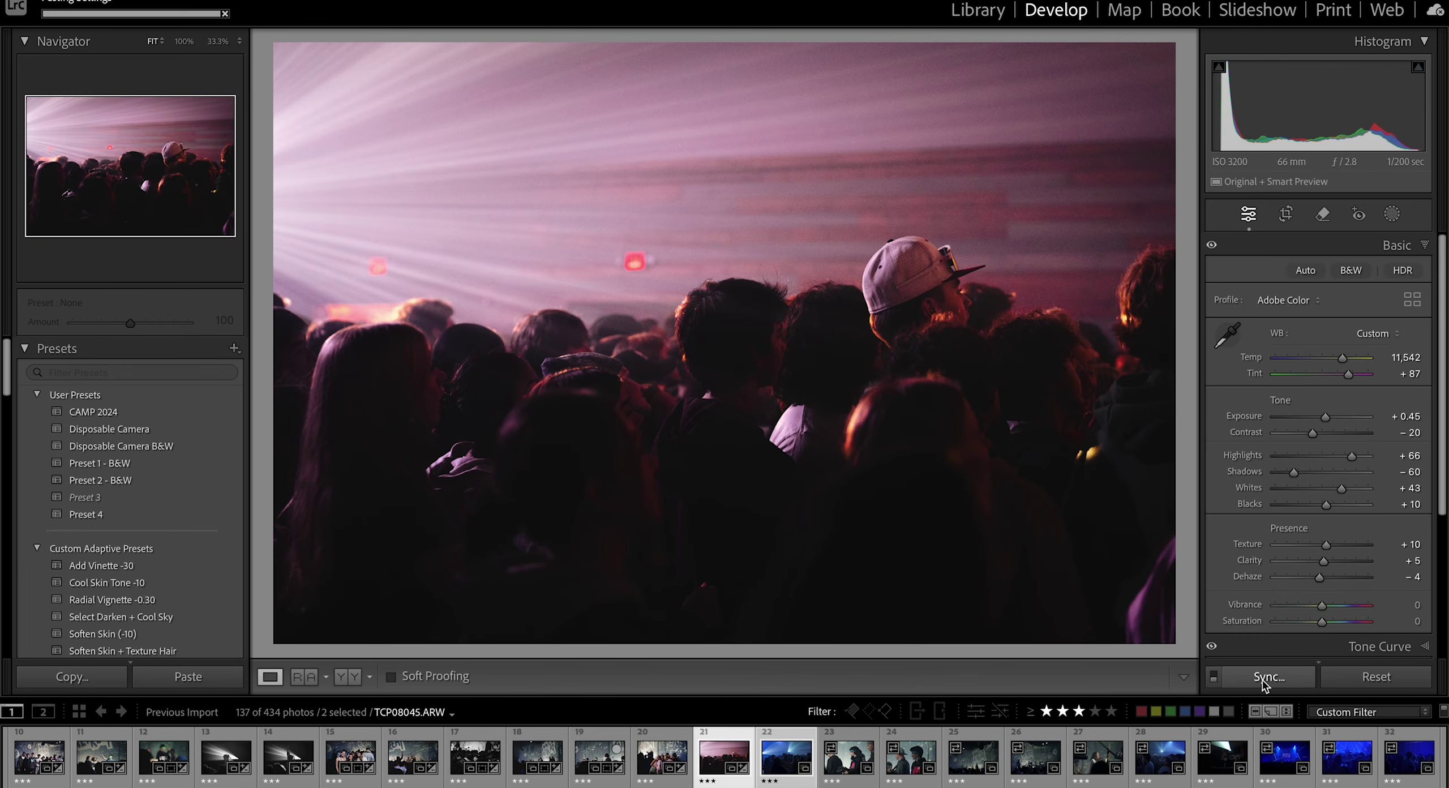
{"action": "left_click", "coordinate": [1260, 676]}
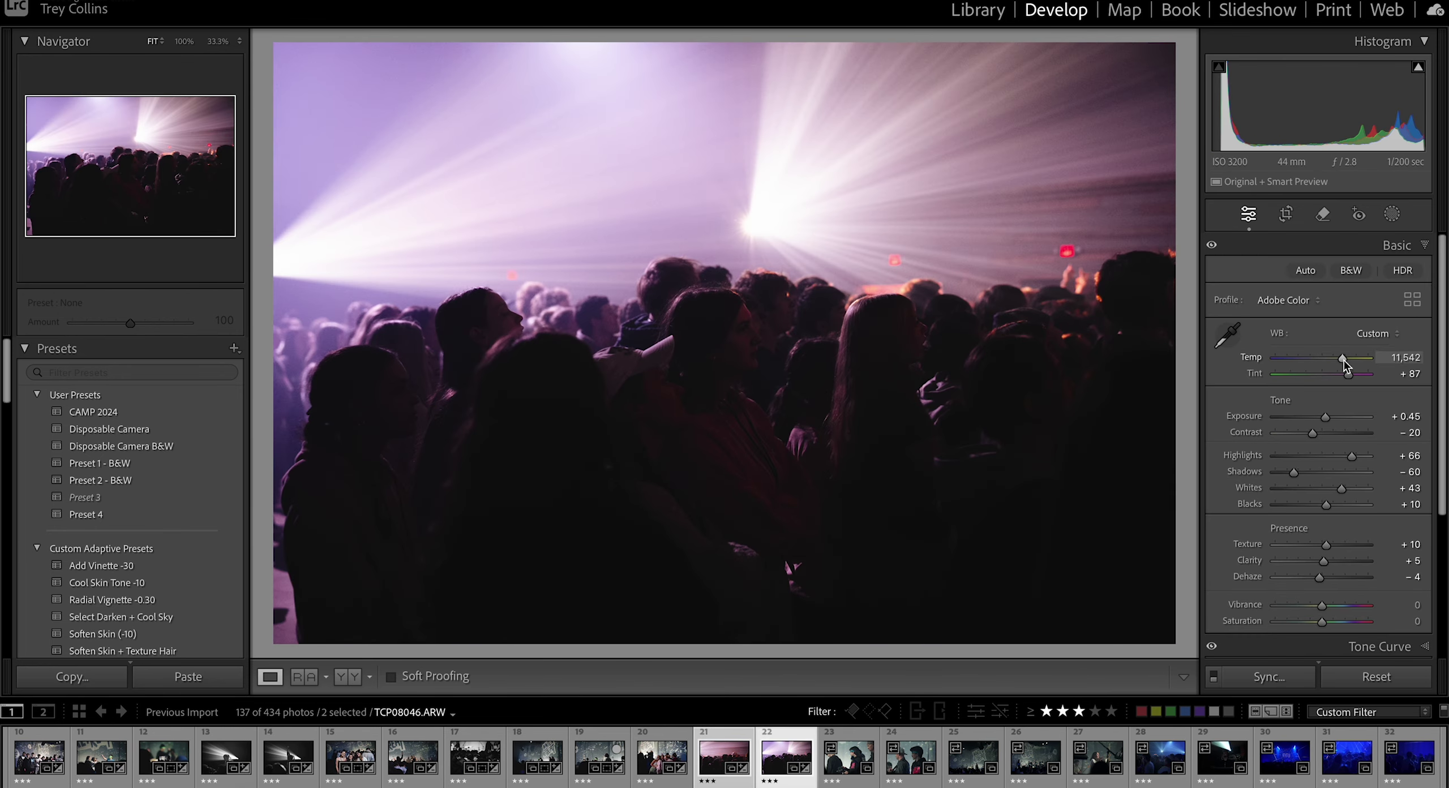
{"action": "key", "text": "ctrl+z"}
{"action": "key", "text": "ctrl+z"}
{"action": "key", "text": "ctrl+z"}
{"action": "key", "text": "ctrl+z"}
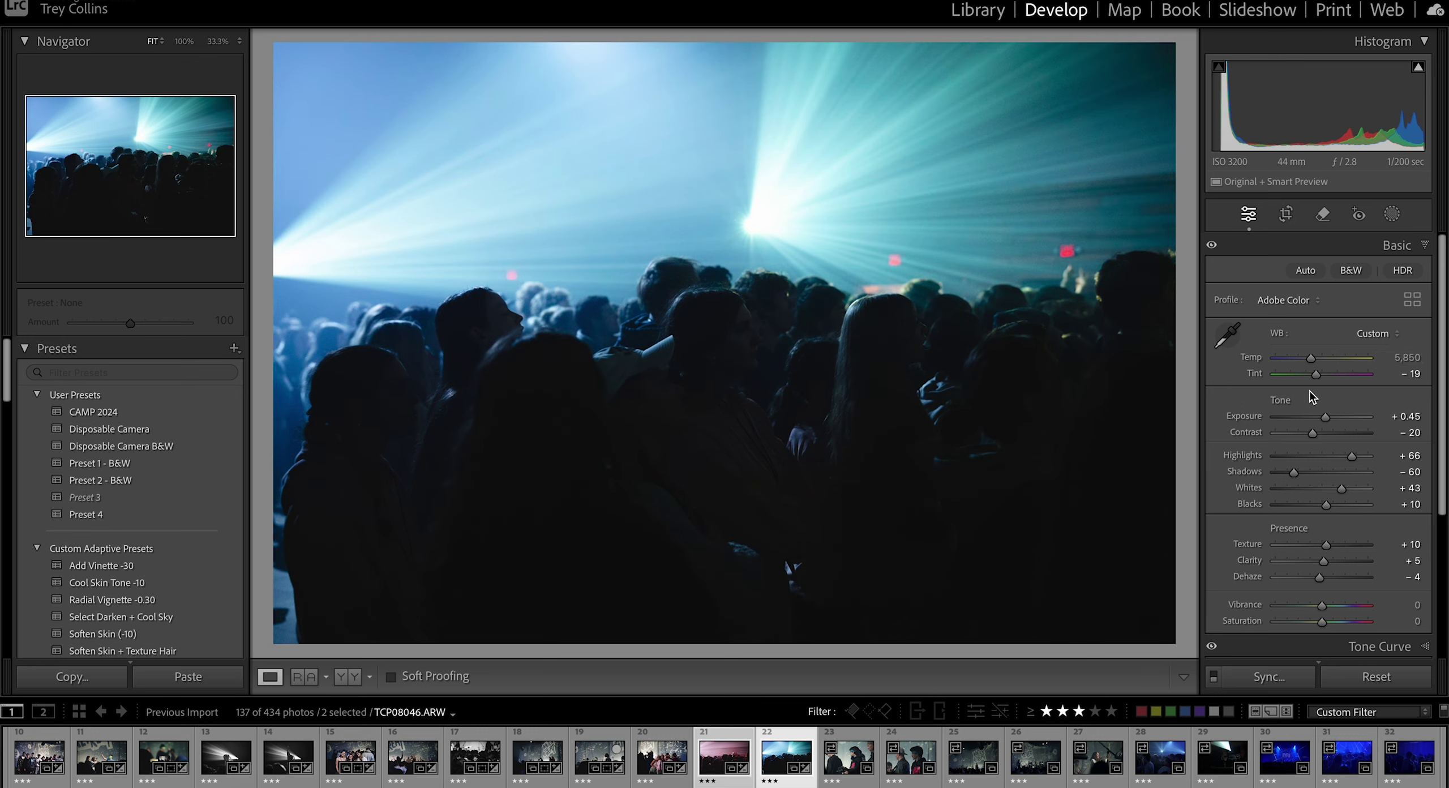
{"action": "key", "text": "ctrl+z"}
{"action": "key", "text": "ctrl+z"}
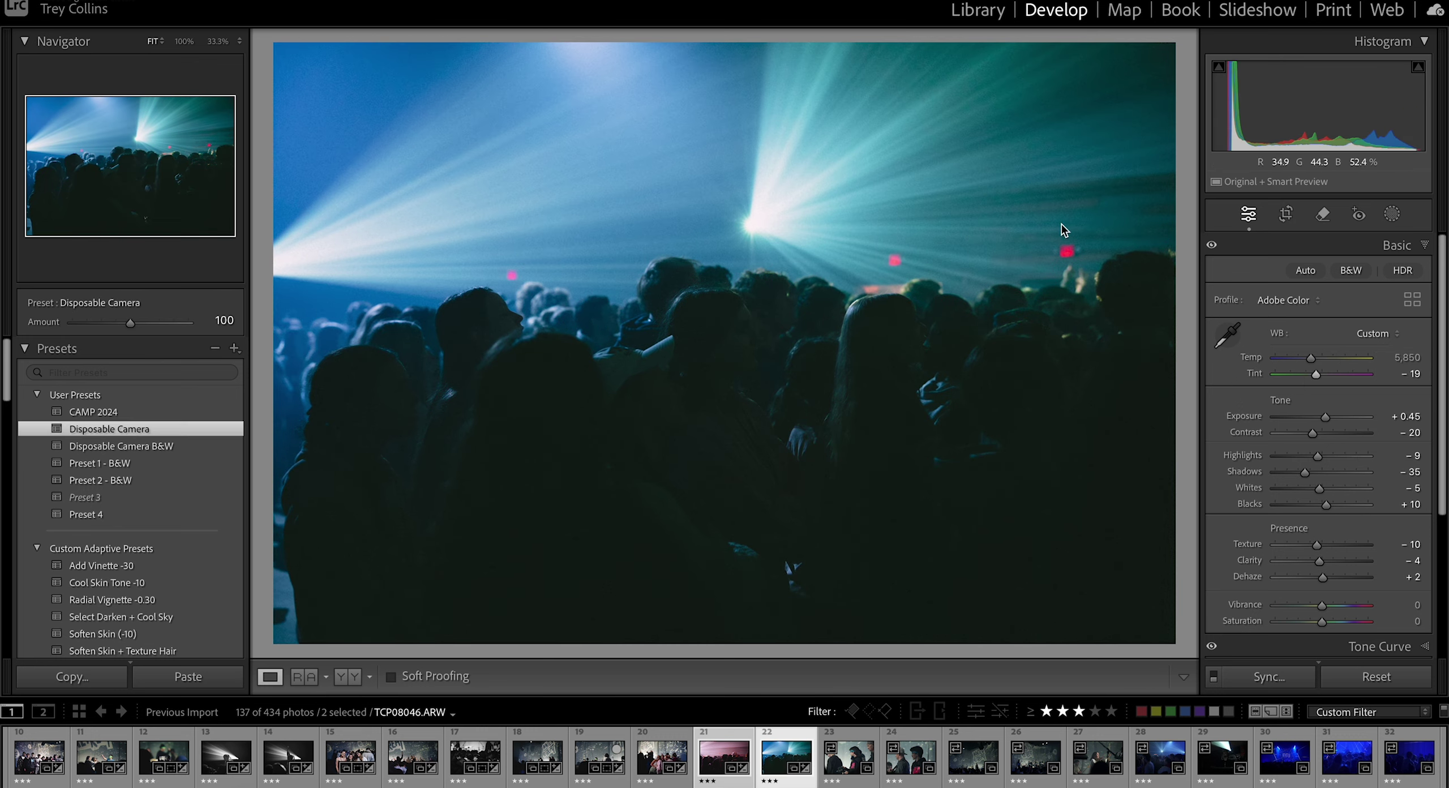
{"action": "left_click", "coordinate": [1286, 215]}
{"action": "left_click", "coordinate": [1285, 215]}
Step: Apply the Disposable Camera, Subject Pop and Subject Shadow Lift presets to the photo of two men, TCP08049.ARW
{"action": "left_click", "coordinate": [725, 757]}
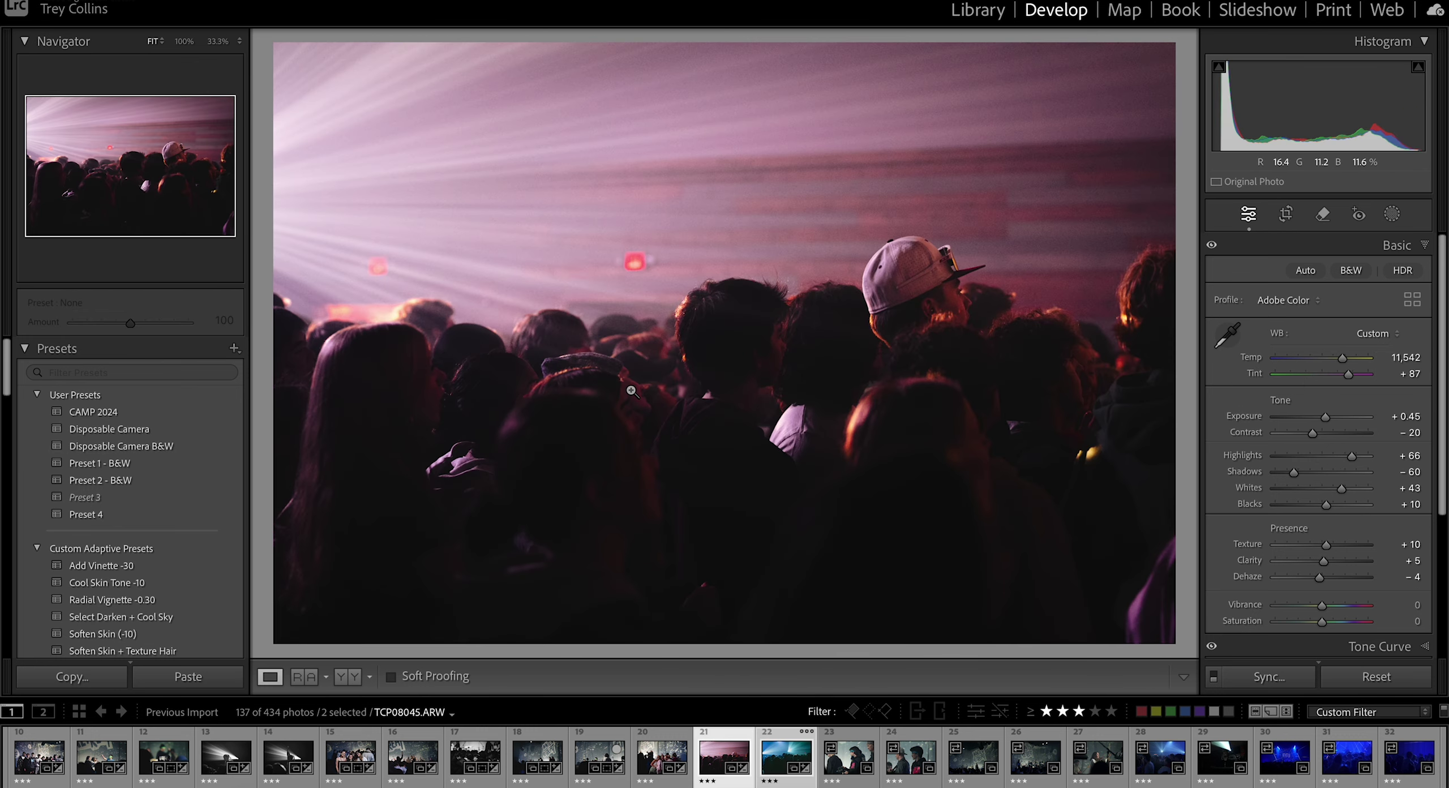
{"action": "key", "text": "Right"}
{"action": "key", "text": "Right"}
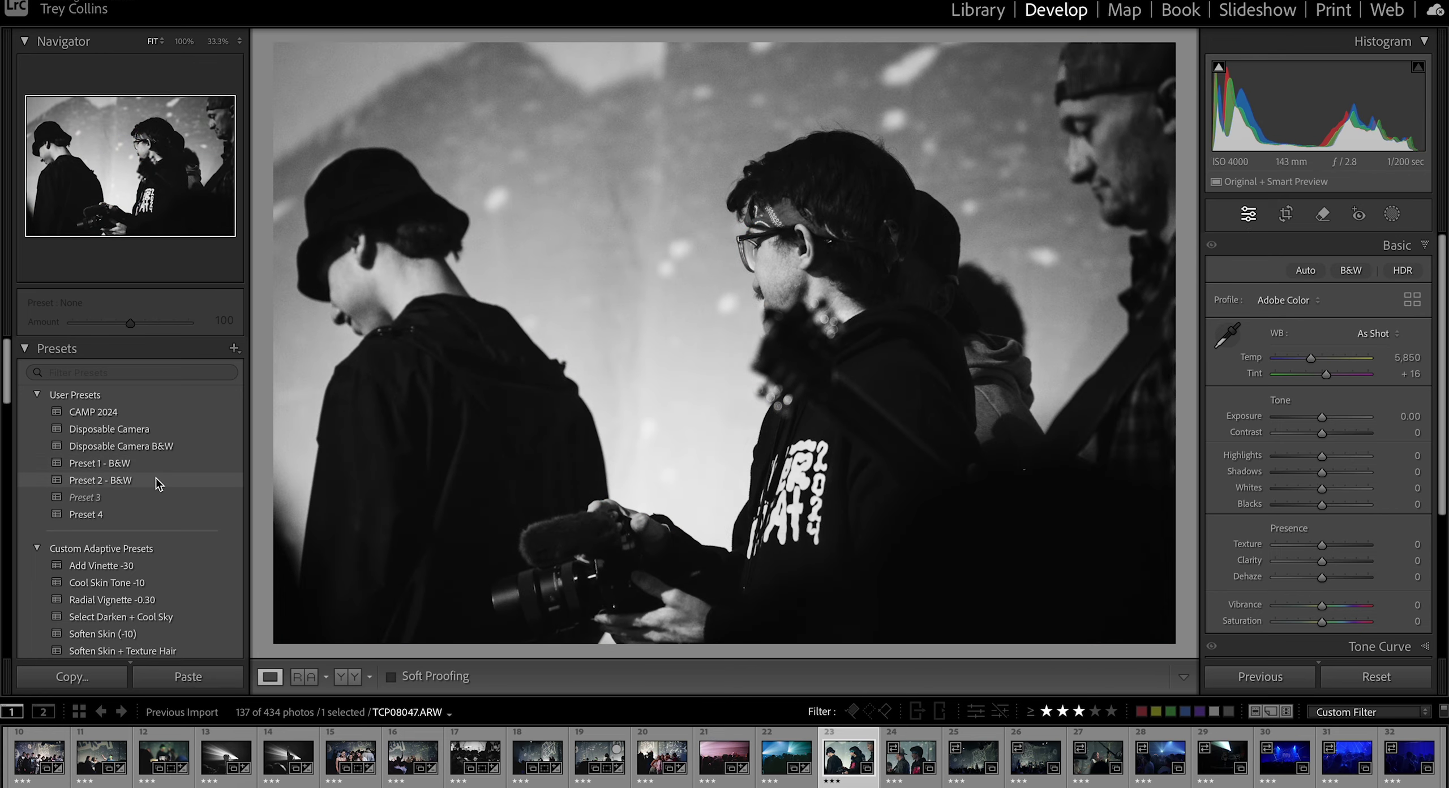
{"action": "key", "text": "Right"}
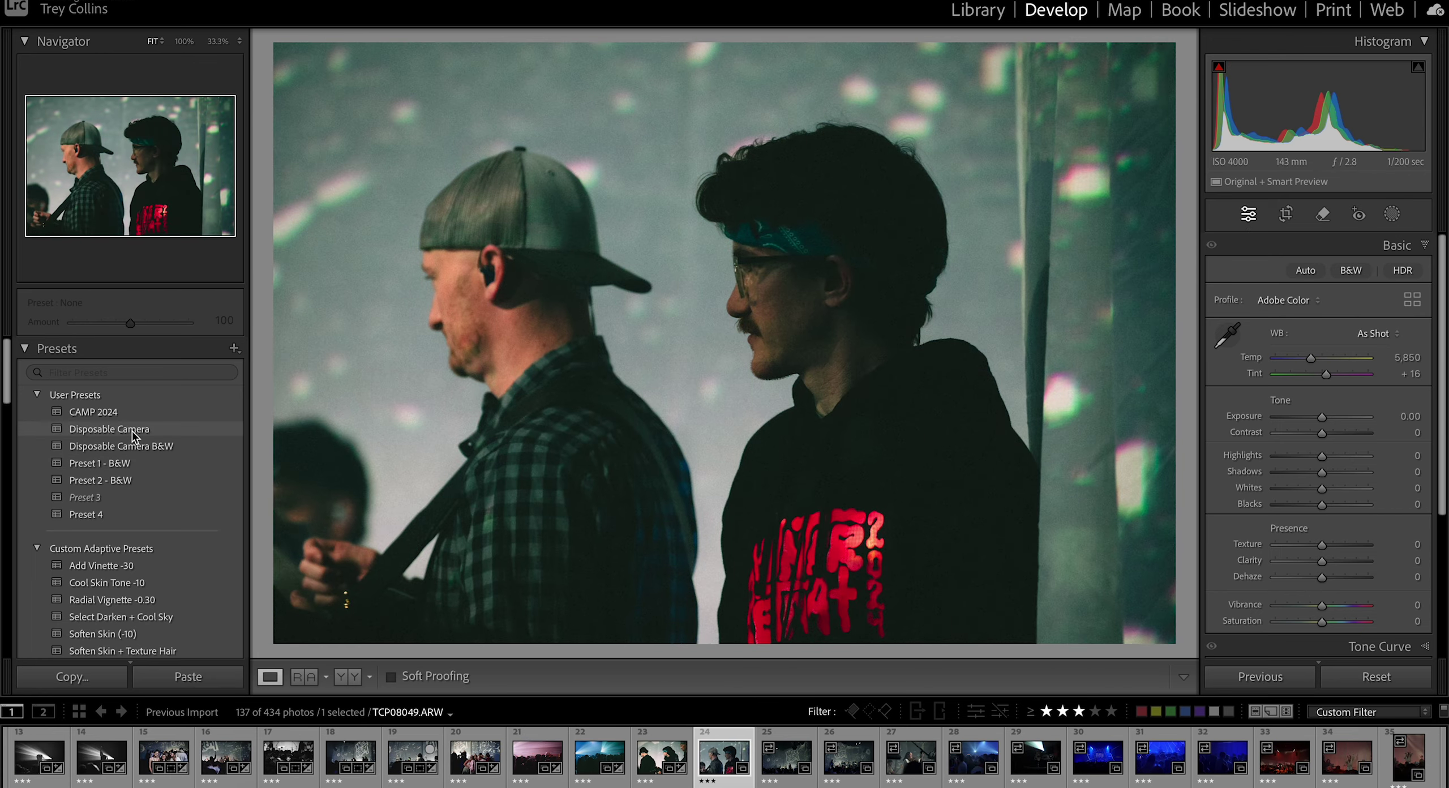
{"action": "left_click", "coordinate": [132, 431]}
{"action": "scroll", "coordinate": [130, 442], "scroll_direction": "down", "scroll_amount": 5}
{"action": "left_click", "coordinate": [124, 462]}
{"action": "left_click", "coordinate": [129, 479]}
Step: Mask the face of the man in the hoodie with a radial gradient and darken the photo's left side with a linear gradient at Exposure −0.79
{"action": "key", "text": "shift+m"}
{"action": "left_click_drag", "start_coordinate": [919, 594], "coordinate": [1020, 759]}
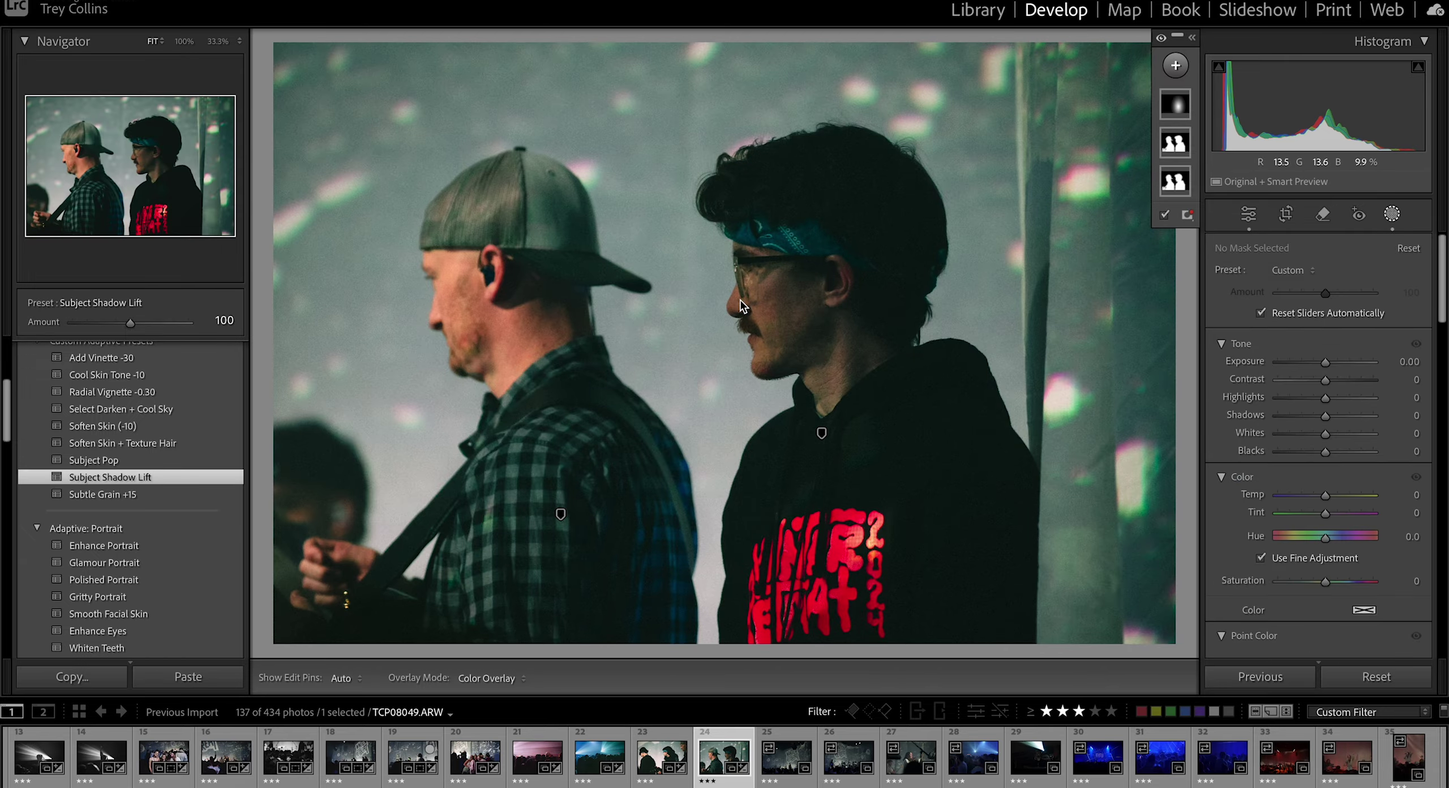
{"action": "left_click_drag", "start_coordinate": [818, 430], "coordinate": [1019, 170]}
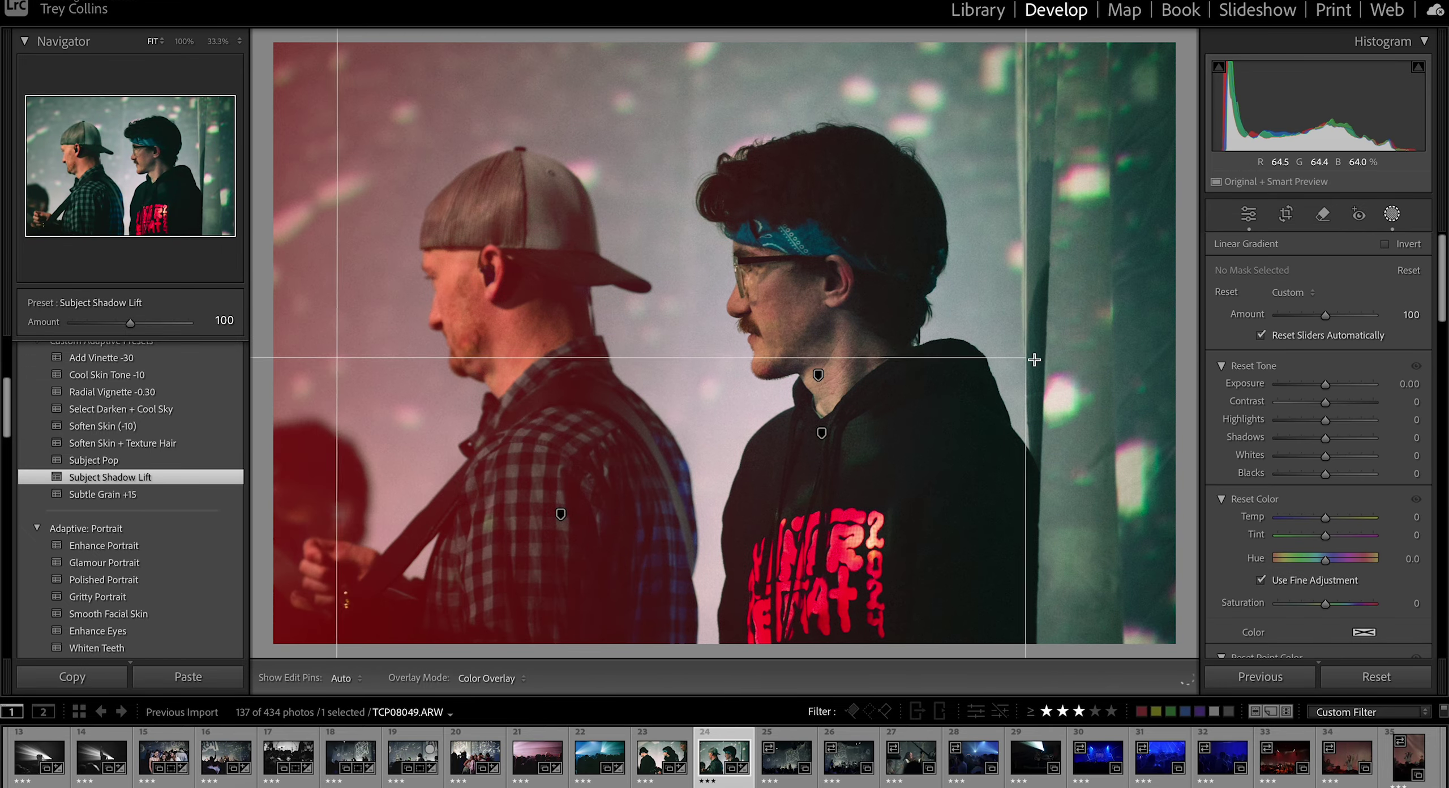
{"action": "left_click_drag", "start_coordinate": [1325, 385], "coordinate": [1314, 391]}
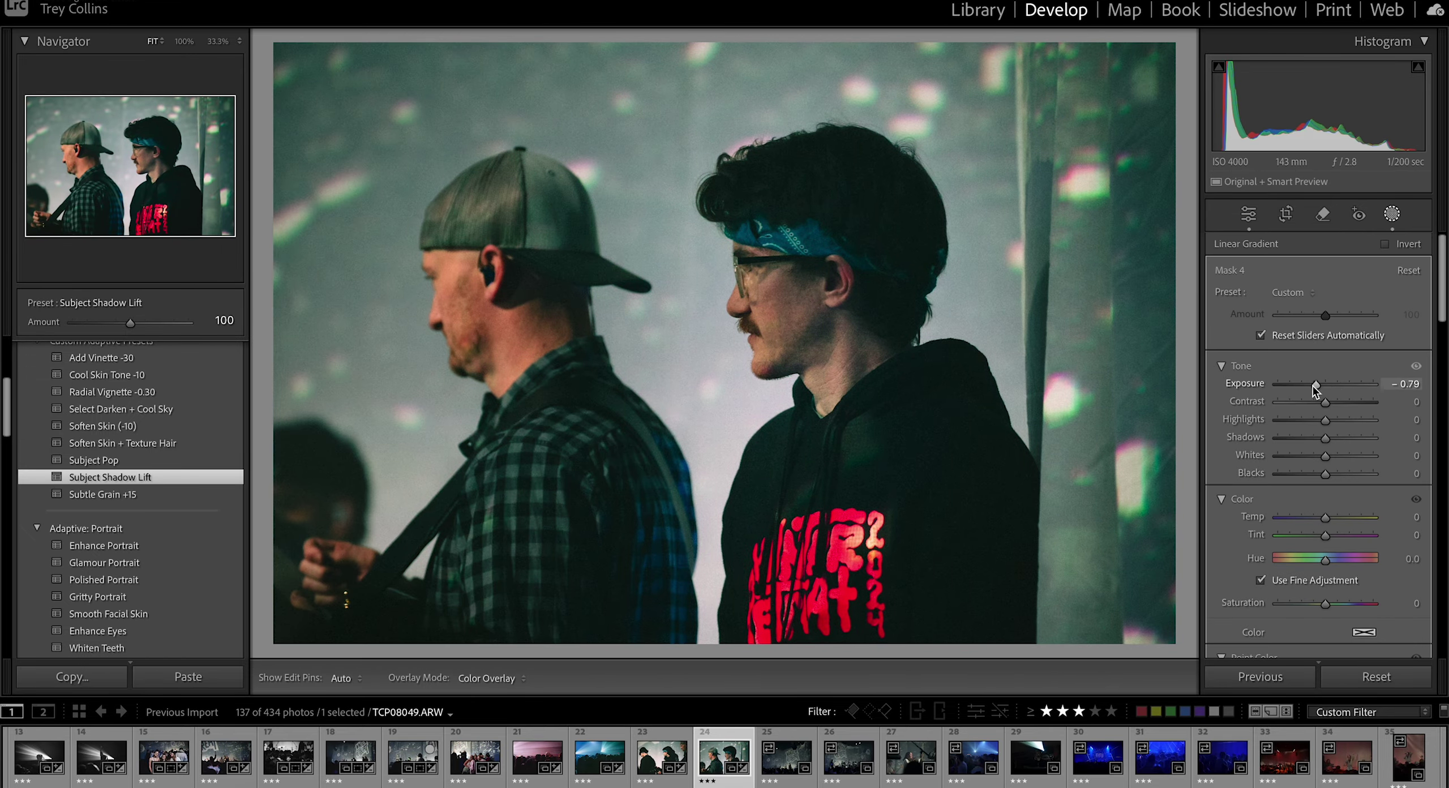
{"action": "key", "text": "shift+m"}
Step: Synchronize the settings of TCP08040.ARW to the wide Winter Retreat stage photo TCP08053.ARW
{"action": "left_click", "coordinate": [796, 757]}
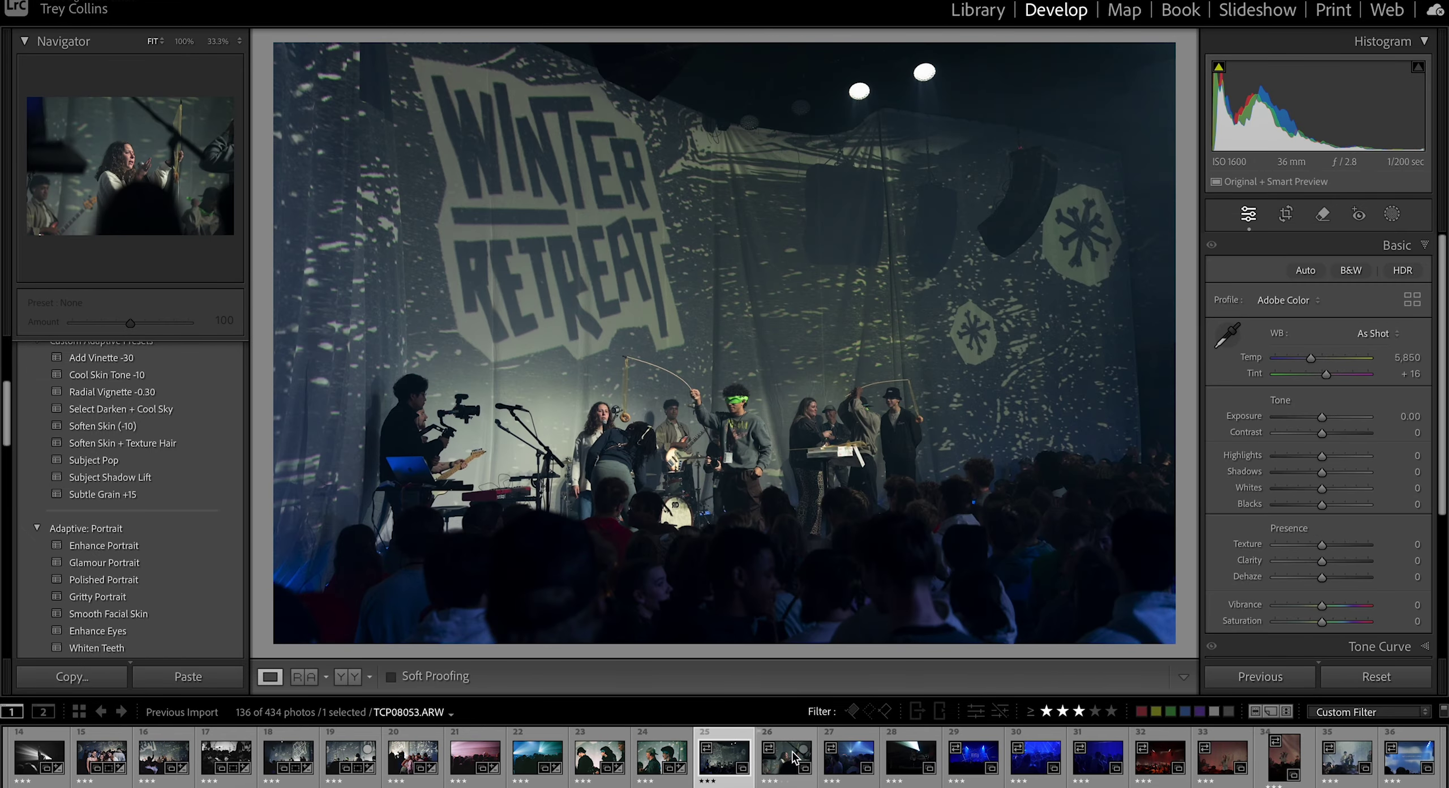
{"action": "left_click", "coordinate": [351, 756], "text": "ctrl"}
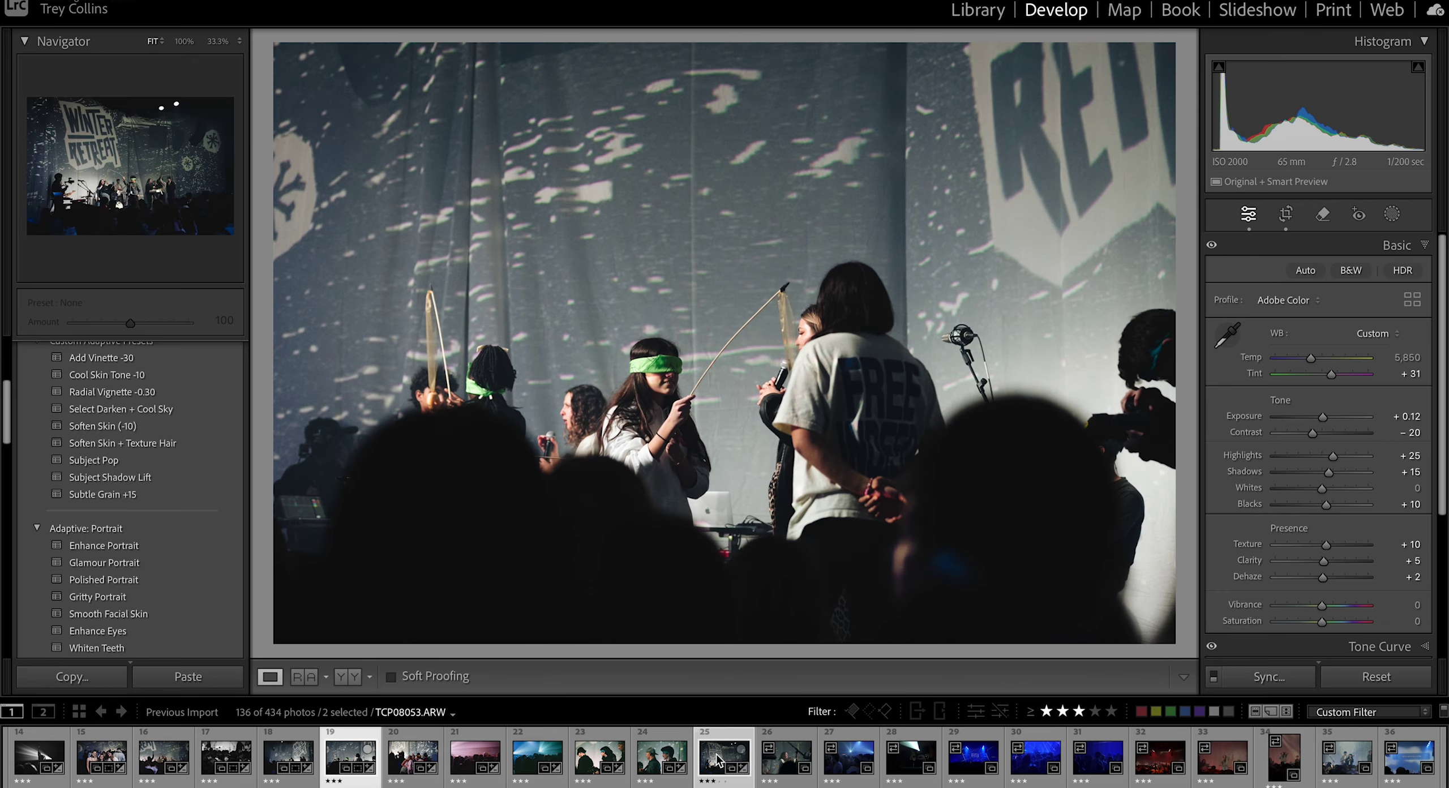
{"action": "left_click", "coordinate": [718, 760]}
{"action": "key", "text": "Left"}
{"action": "key", "text": "Right"}
Step: Synchronize the settings of TCP08053.ARW to TCP08054.ARW and crop it slightly tighter around the woman at the microphone
{"action": "left_click", "coordinate": [781, 757]}
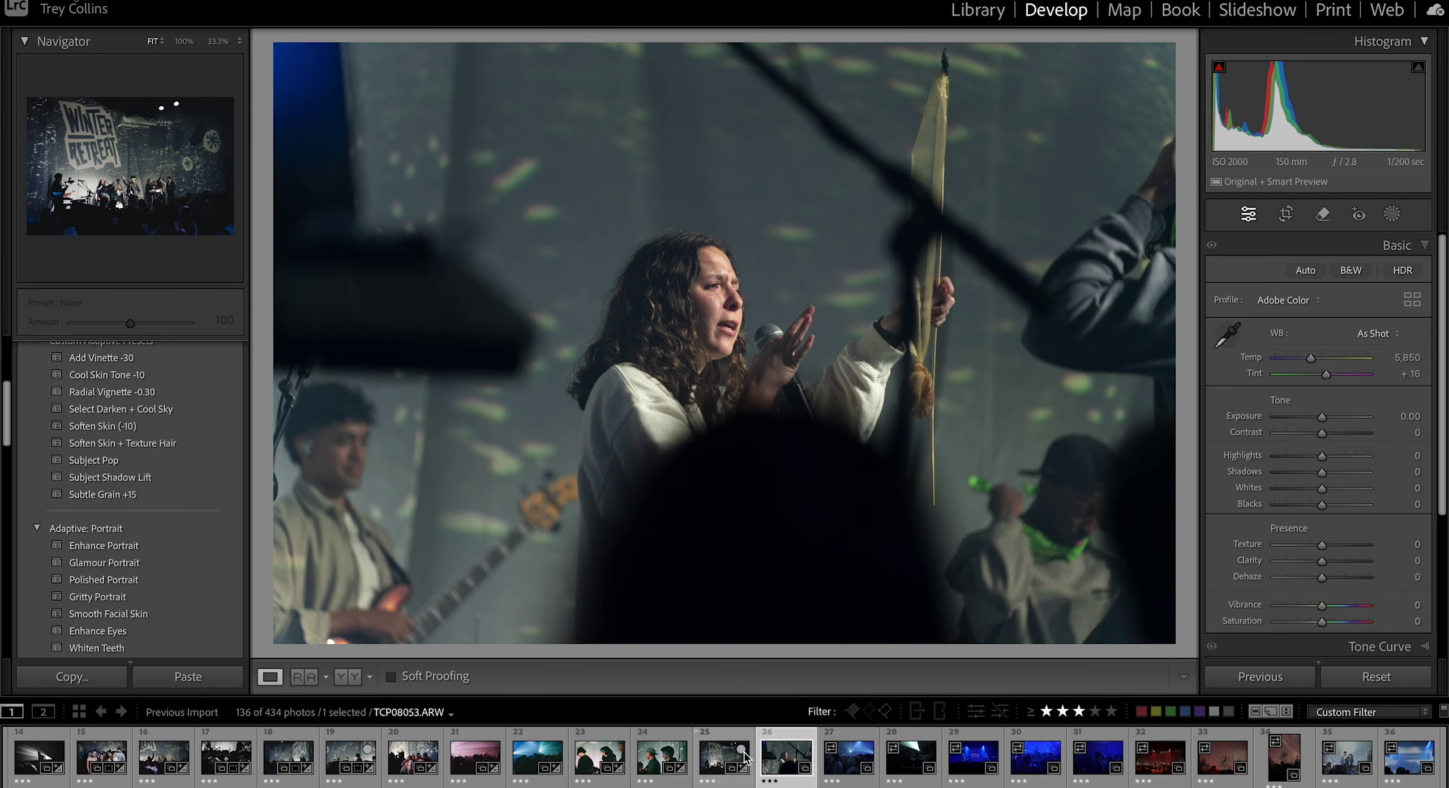
{"action": "left_click", "coordinate": [745, 757]}
{"action": "left_click", "coordinate": [784, 757], "text": "shift"}
{"action": "left_click", "coordinate": [1263, 678], "text": "alt"}
{"action": "left_click", "coordinate": [790, 758]}
{"action": "key", "text": "r"}
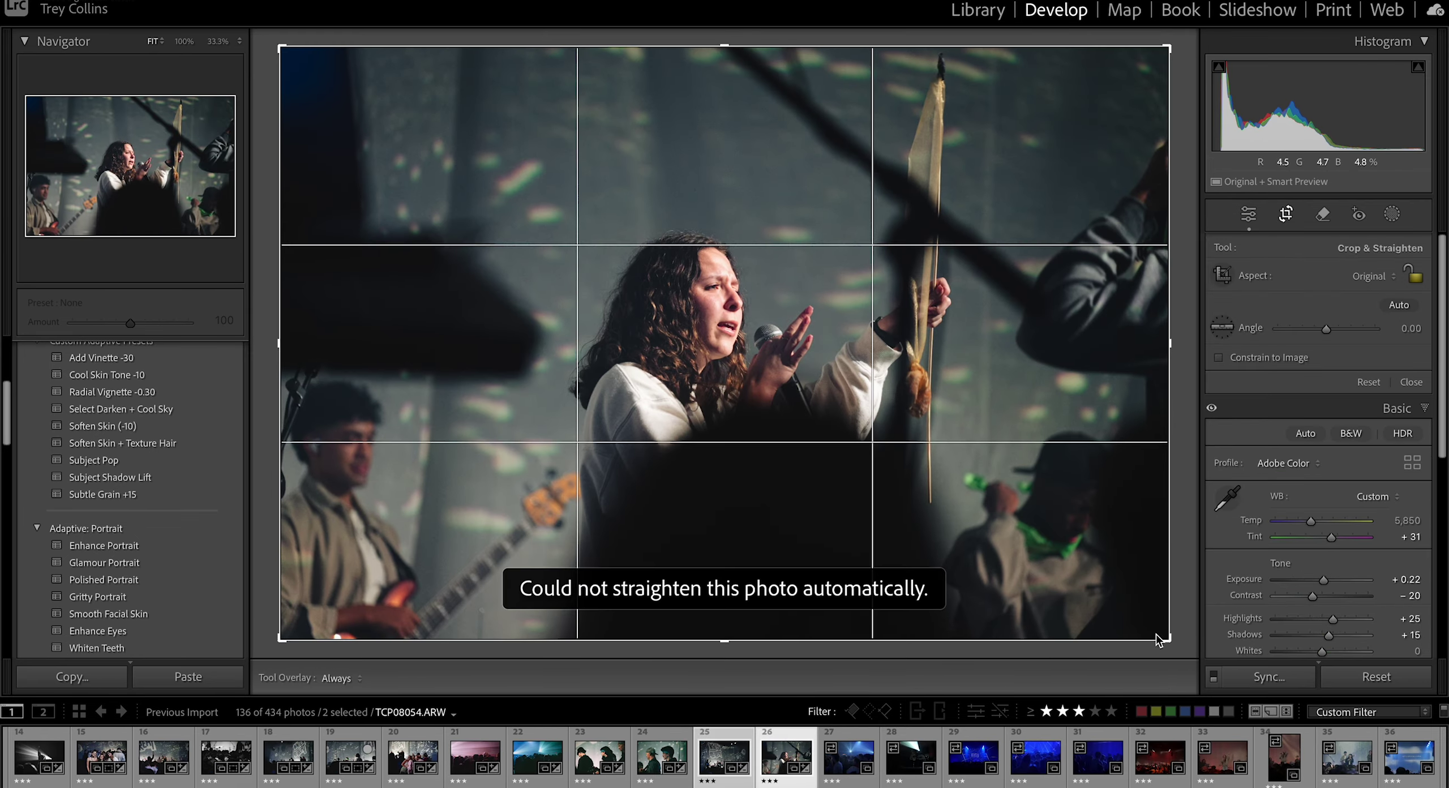
{"action": "left_click_drag", "start_coordinate": [1167, 639], "coordinate": [1131, 615]}
{"action": "key", "text": "r"}
Step: Darken TCP08054.ARW with a linear gradient at Exposure −2.09 and the Radial Vignette -0.30 preset, and convert it with Preset 2 - B&W
{"action": "key", "text": "m"}
{"action": "left_click_drag", "start_coordinate": [477, 444], "coordinate": [586, 326]}
{"action": "left_click_drag", "start_coordinate": [1324, 385], "coordinate": [1293, 388]}
{"action": "scroll", "coordinate": [151, 399], "scroll_direction": "up", "scroll_amount": 4}
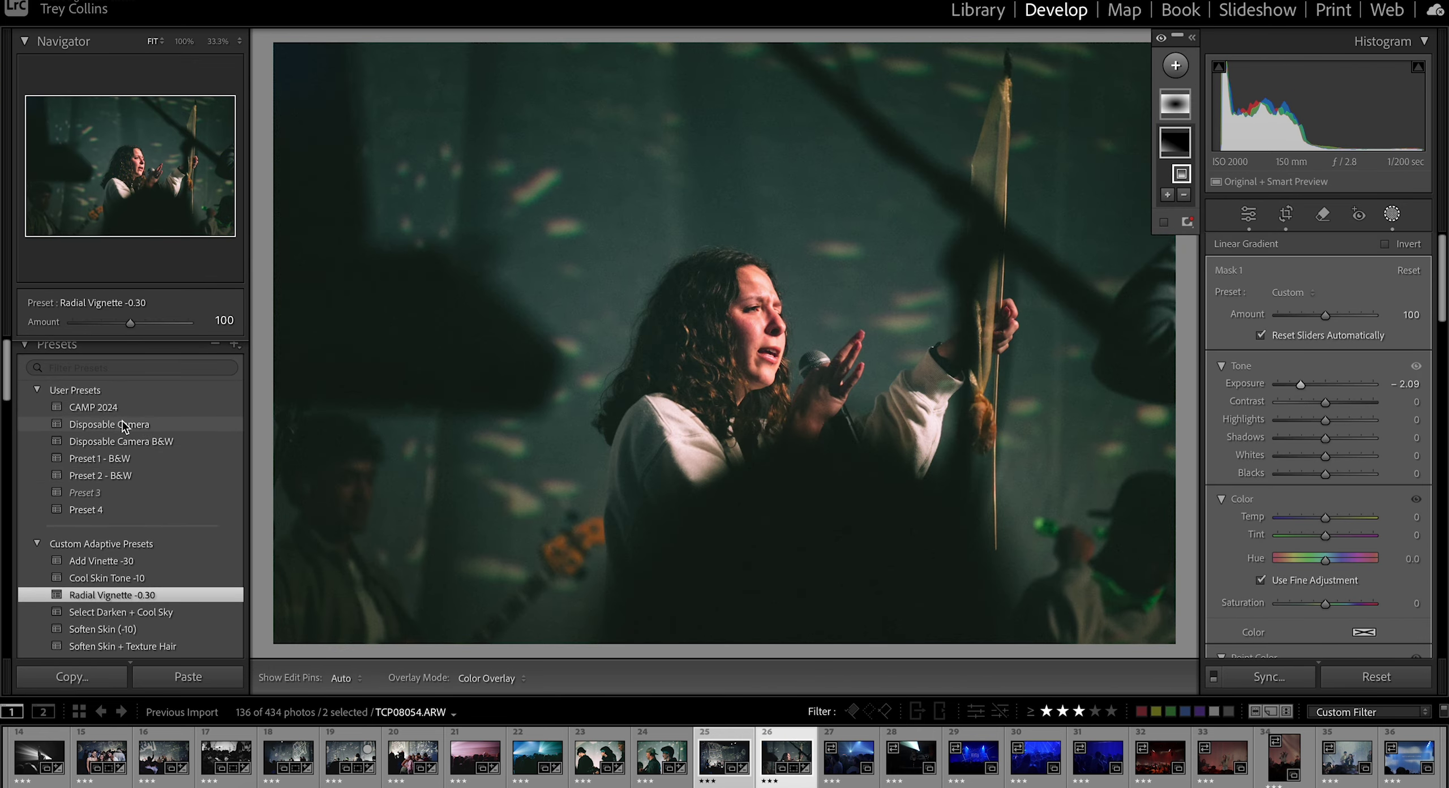
{"action": "key", "text": "shift+w"}
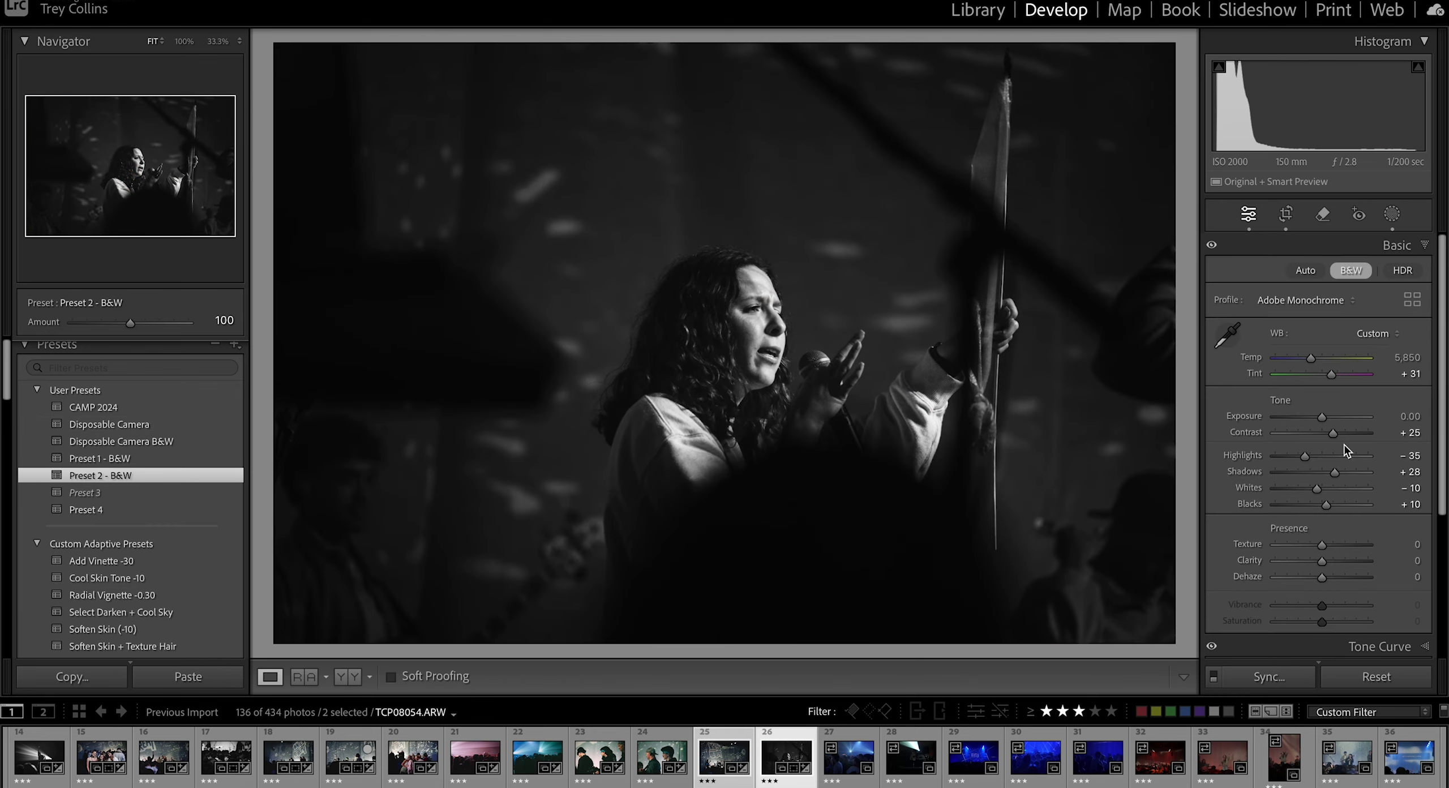
{"action": "left_click_drag", "start_coordinate": [1335, 434], "coordinate": [1314, 456]}
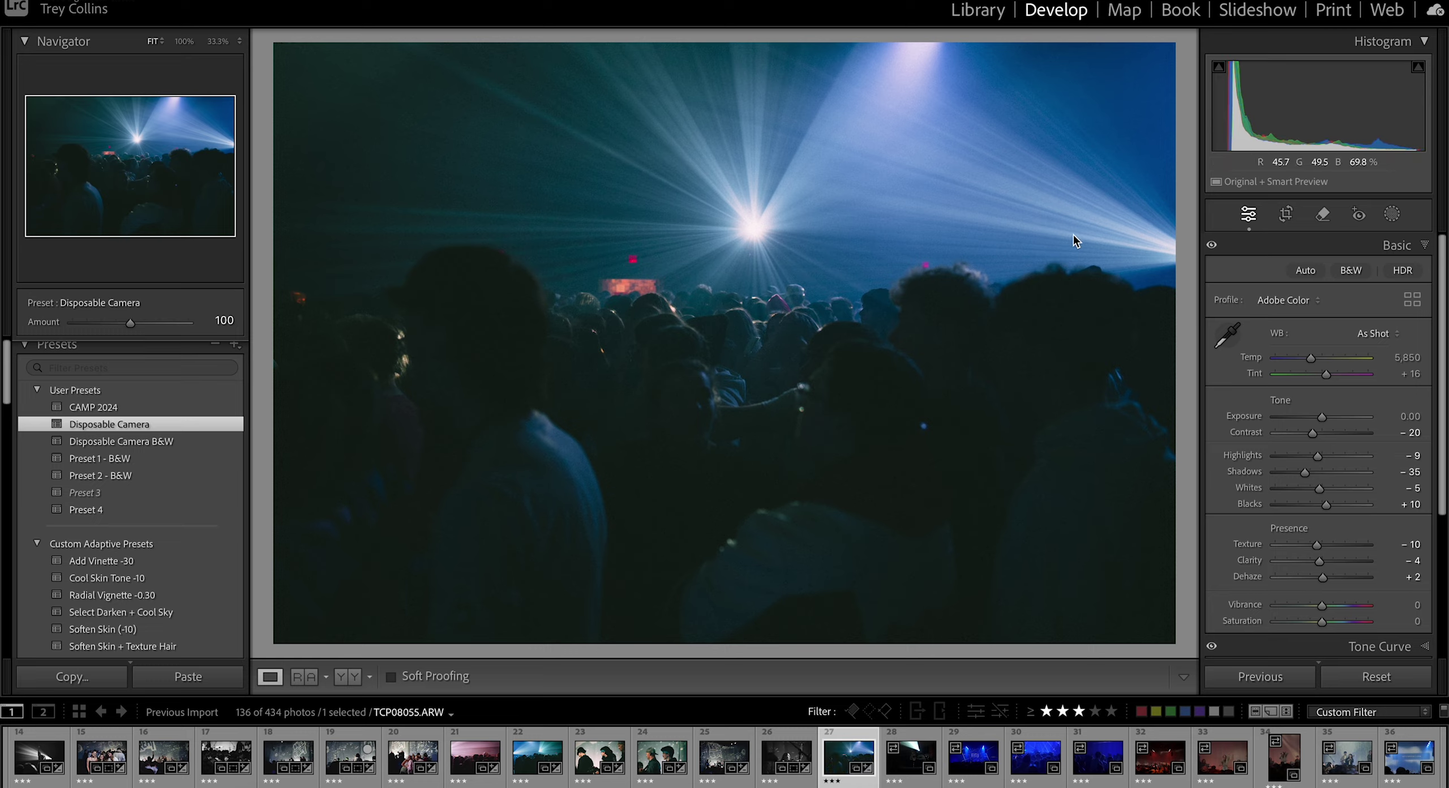
Step: Crop the light-beam crowd photo TCP08055.ARW slightly tighter and set its Temp to 6,464 and Tint to +97
{"action": "left_click", "coordinate": [1287, 215]}
{"action": "left_click_drag", "start_coordinate": [720, 641], "coordinate": [720, 621]}
{"action": "left_click_drag", "start_coordinate": [796, 516], "coordinate": [780, 516]}
{"action": "key", "text": "Return"}
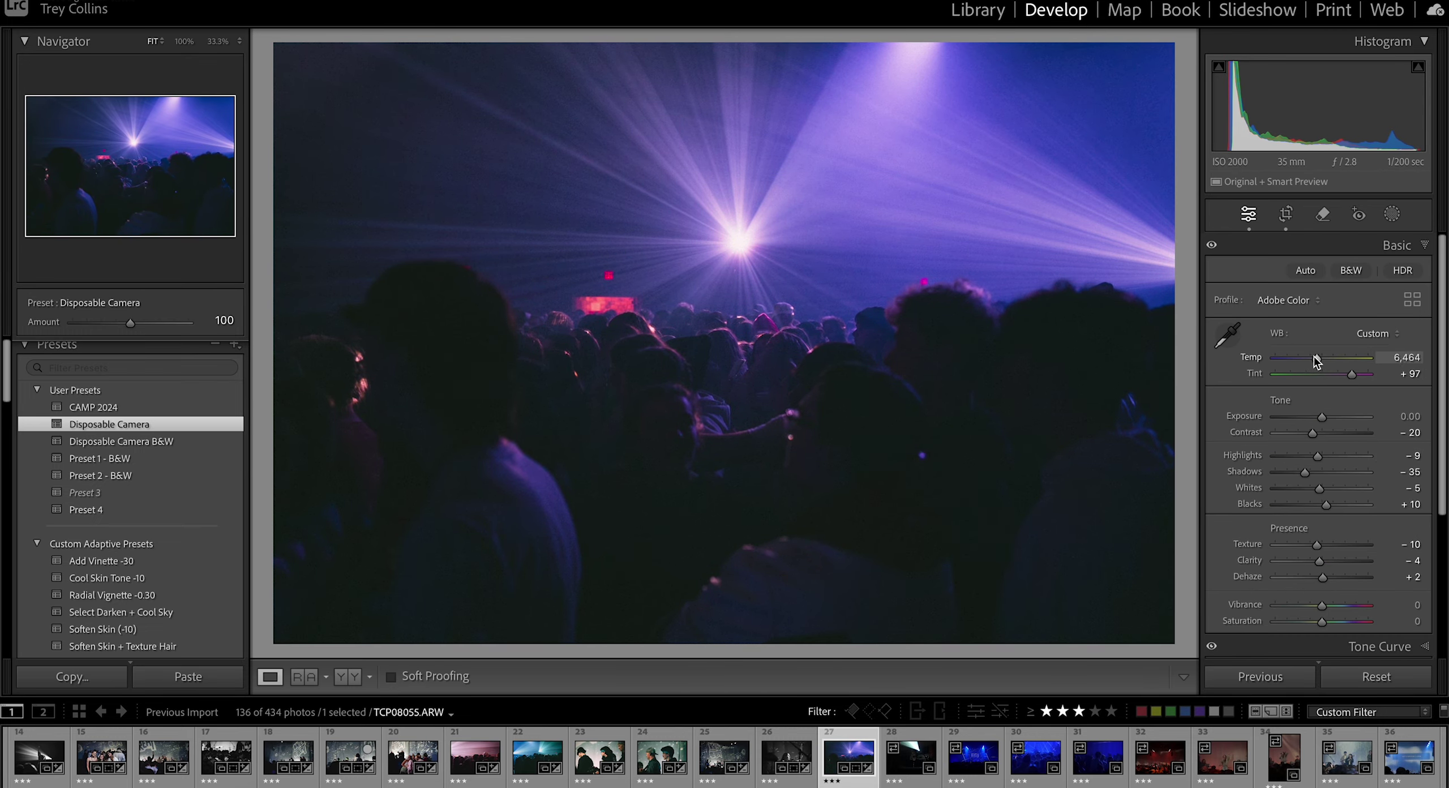
Step: Crop the headset operator photo TCP08059.ARW slightly tighter and apply the CAMP 2024 preset
{"action": "key", "text": "Right"}
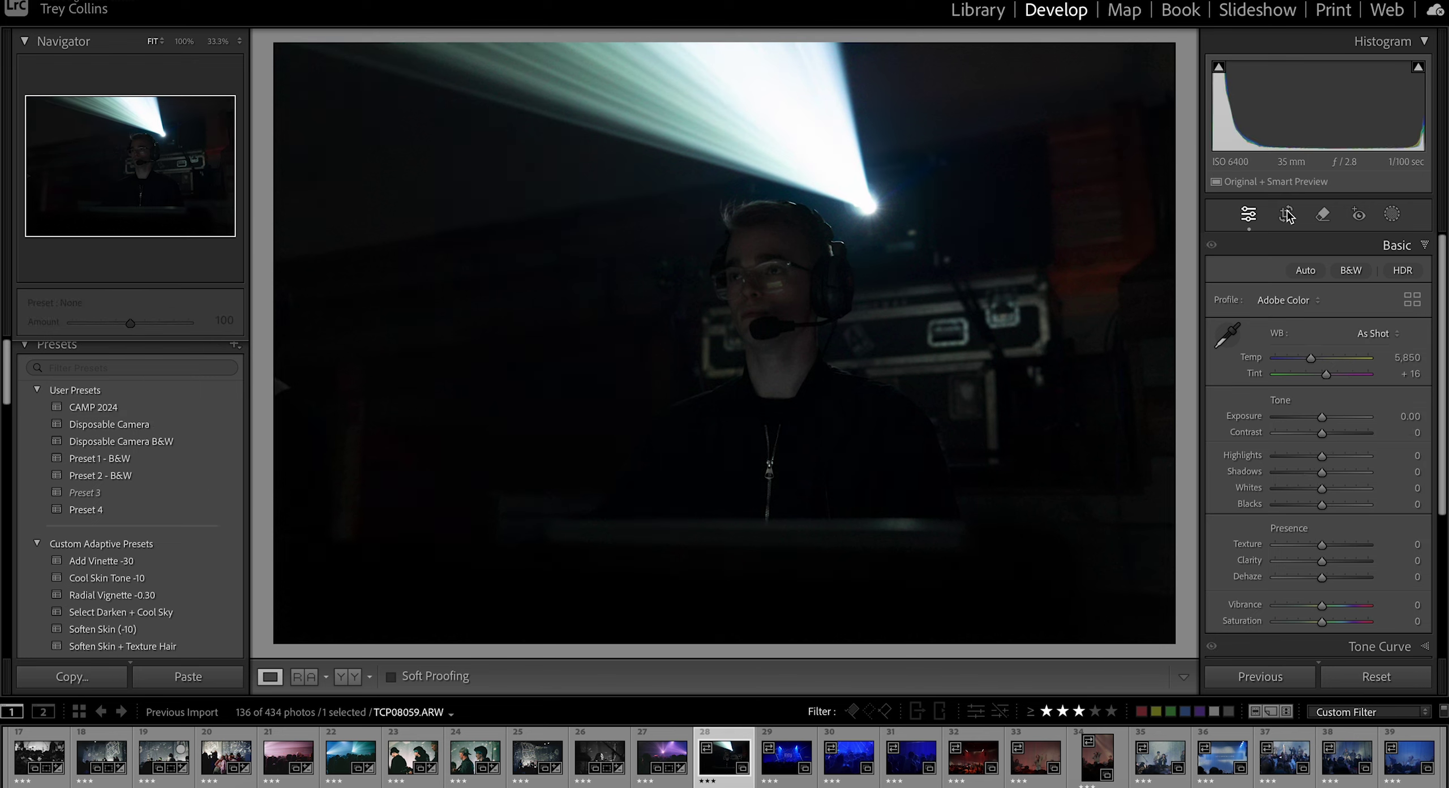
{"action": "left_click", "coordinate": [1287, 215]}
{"action": "key", "text": "Return"}
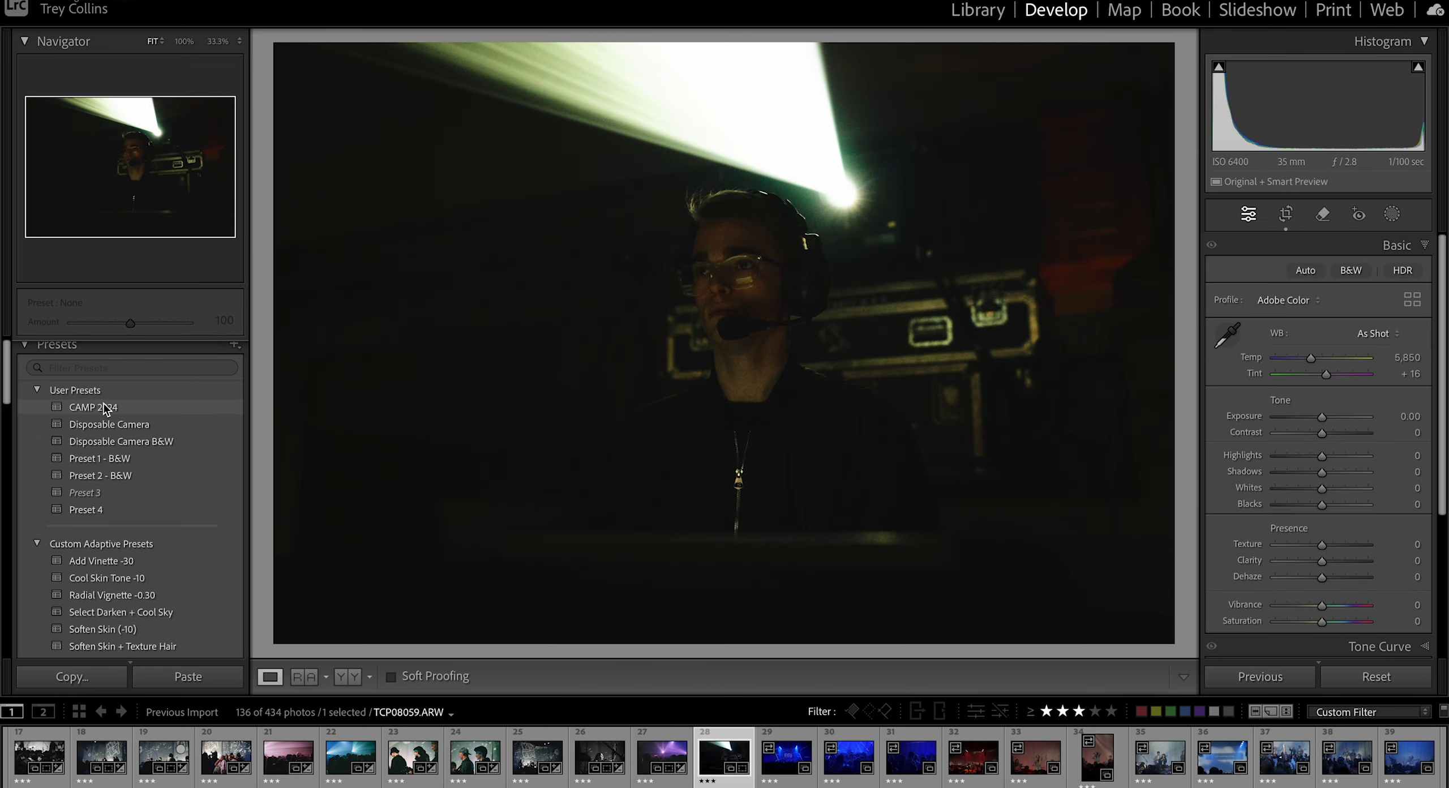
{"action": "left_click", "coordinate": [105, 408]}
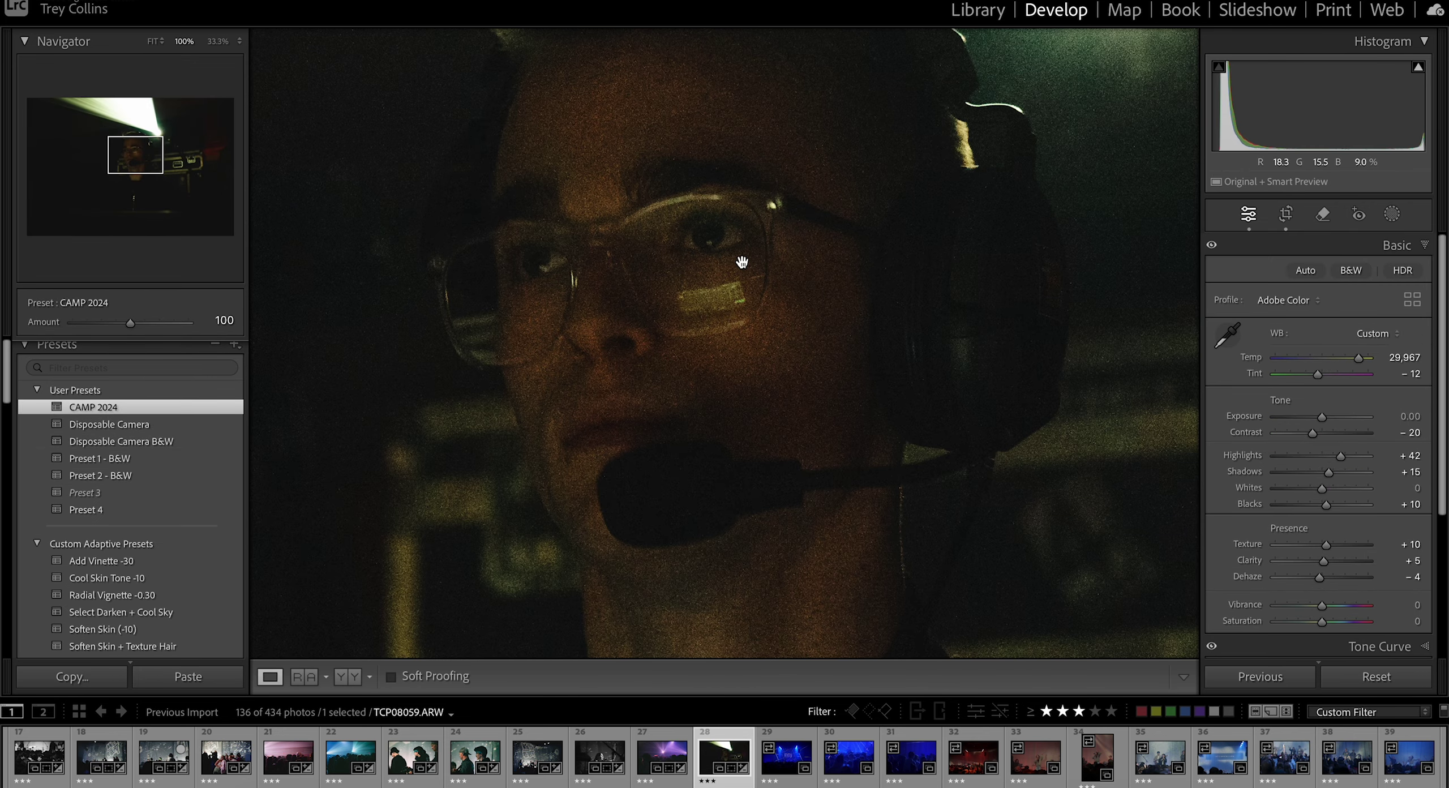
Step: Set TCP08059.ARW to Tint −3, Highlights +60, Shadows +20, Whites +46 and Blacks +36, and crop it slightly tighter around the headset operator
{"action": "left_click_drag", "start_coordinate": [1353, 496], "coordinate": [1344, 488]}
{"action": "left_click_drag", "start_coordinate": [1328, 472], "coordinate": [1340, 476]}
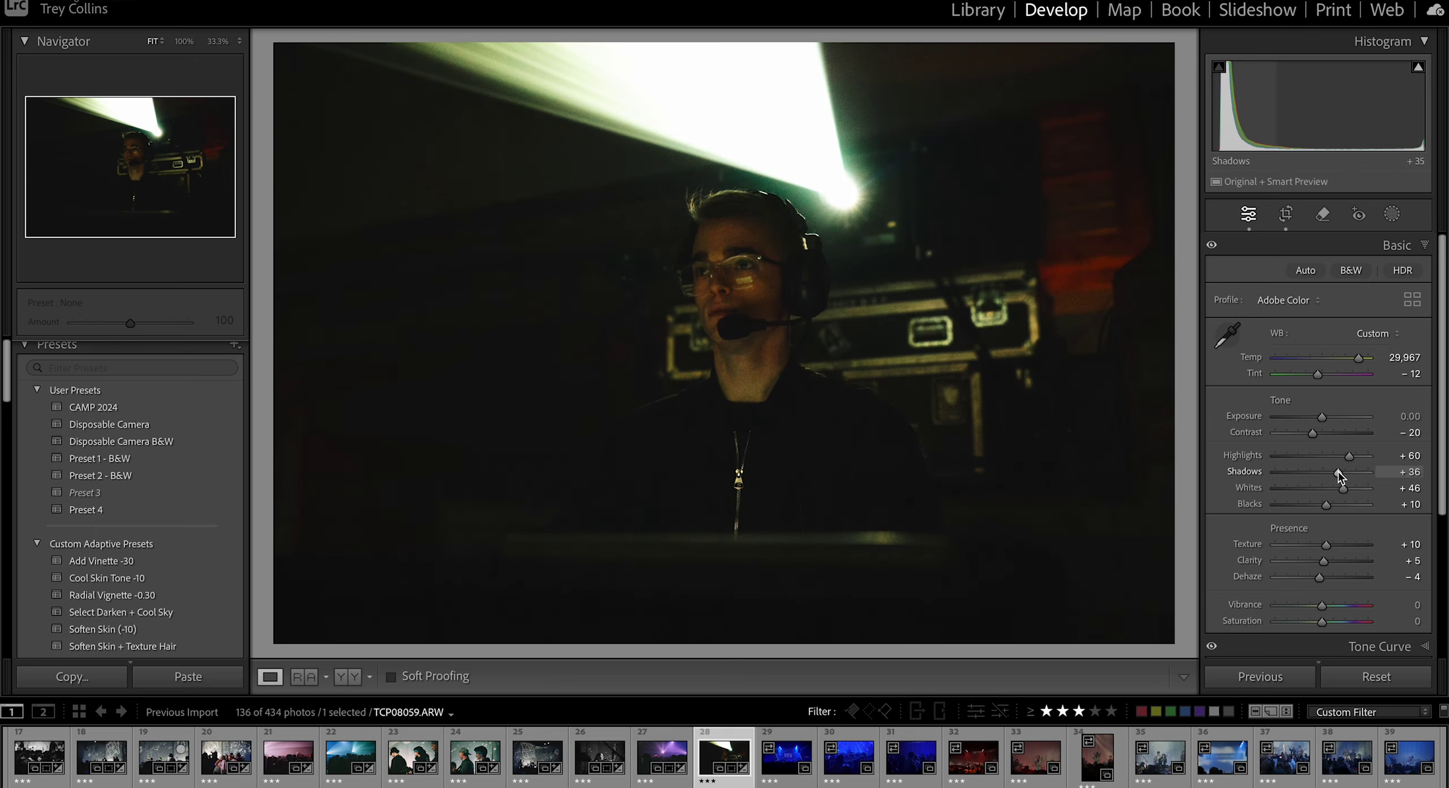
{"action": "left_click", "coordinate": [1286, 214]}
{"action": "left_click_drag", "start_coordinate": [310, 325], "coordinate": [325, 325]}
{"action": "left_click", "coordinate": [1286, 214]}
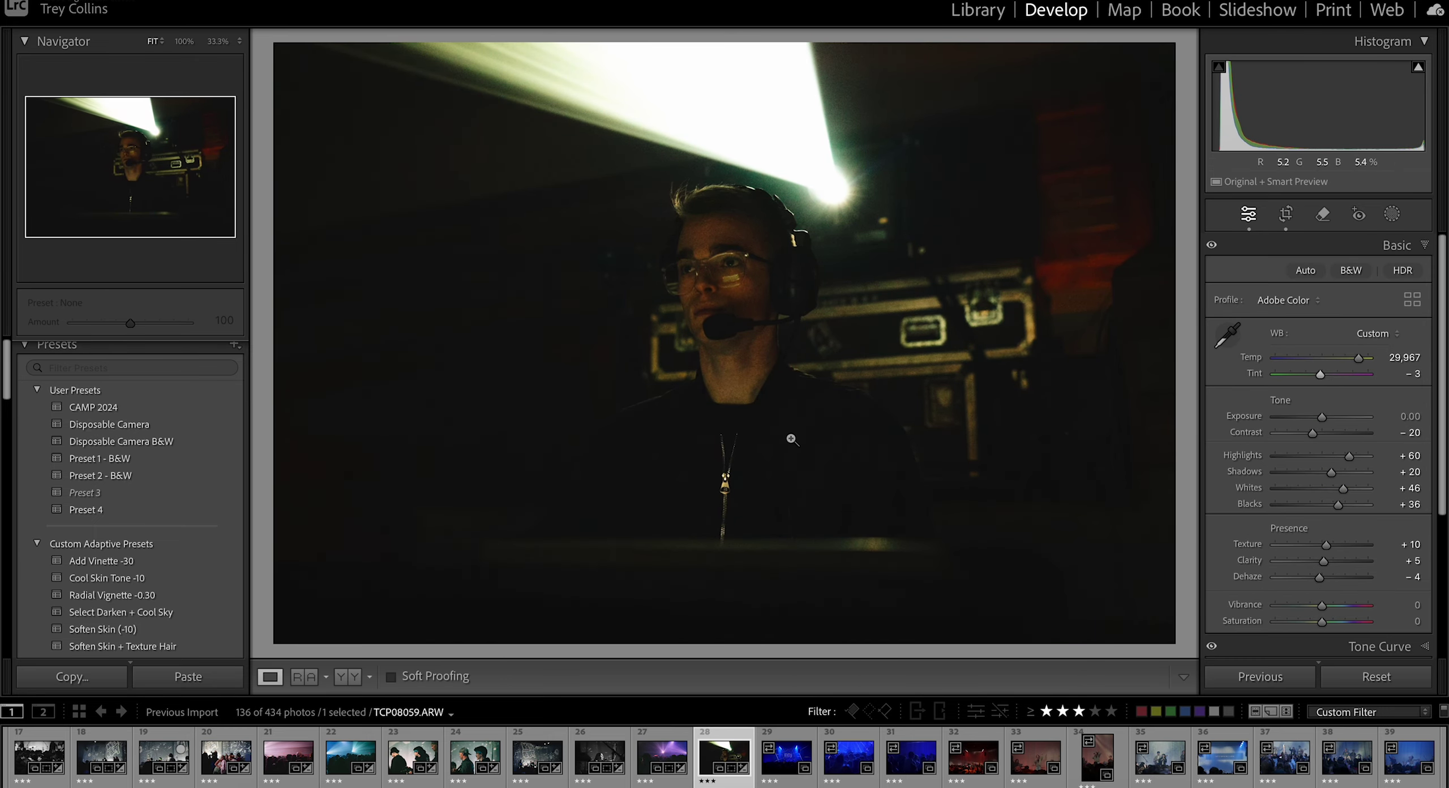
Step: Convert the 0:30 countdown stage photo TCP08062.ARW with the Disposable Camera B&W preset and crop it slightly tighter
{"action": "key", "text": "Right"}
{"action": "key", "text": "r"}
{"action": "key", "text": "r"}
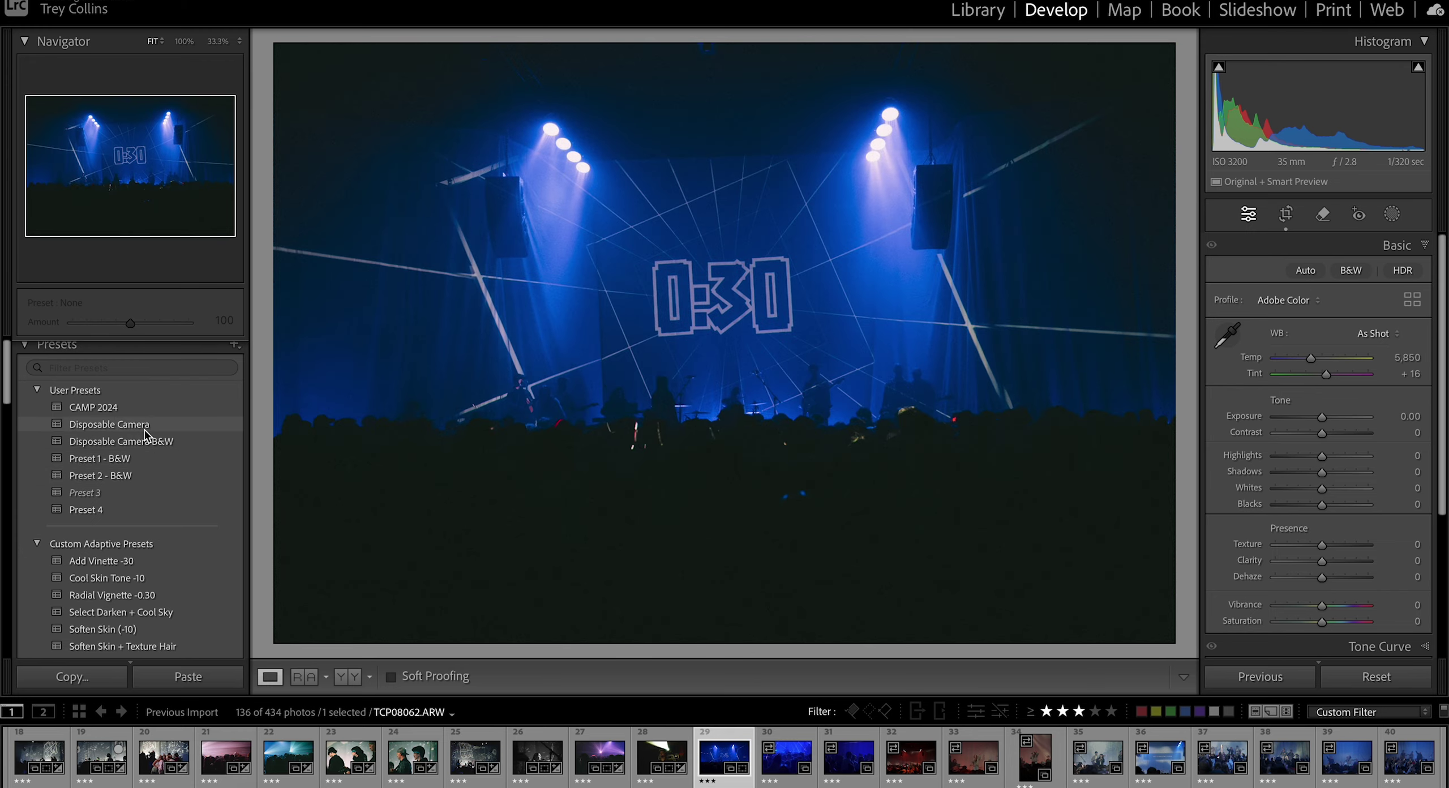
{"action": "left_click", "coordinate": [150, 440]}
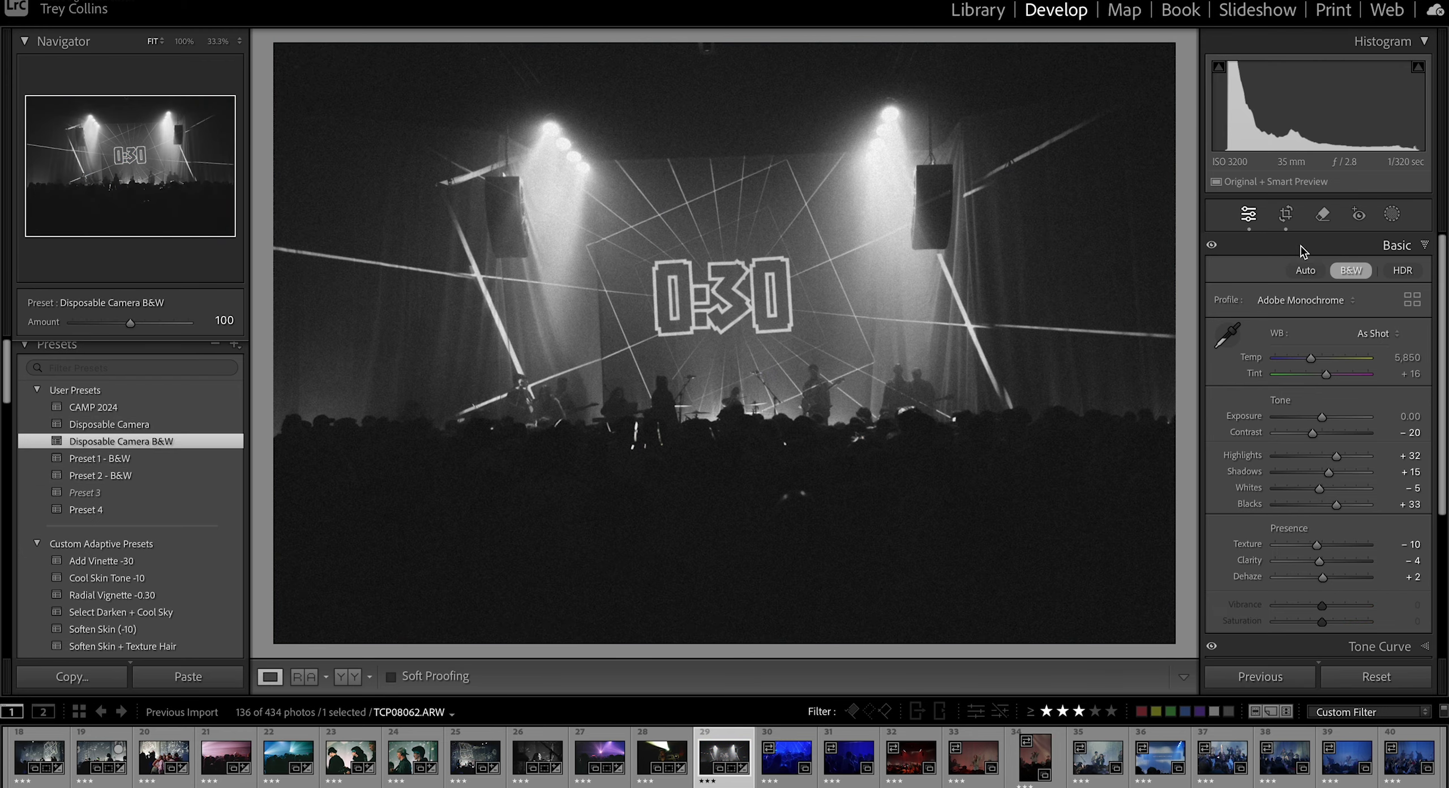
{"action": "key", "text": "r"}
{"action": "key", "text": "ctrl+z"}
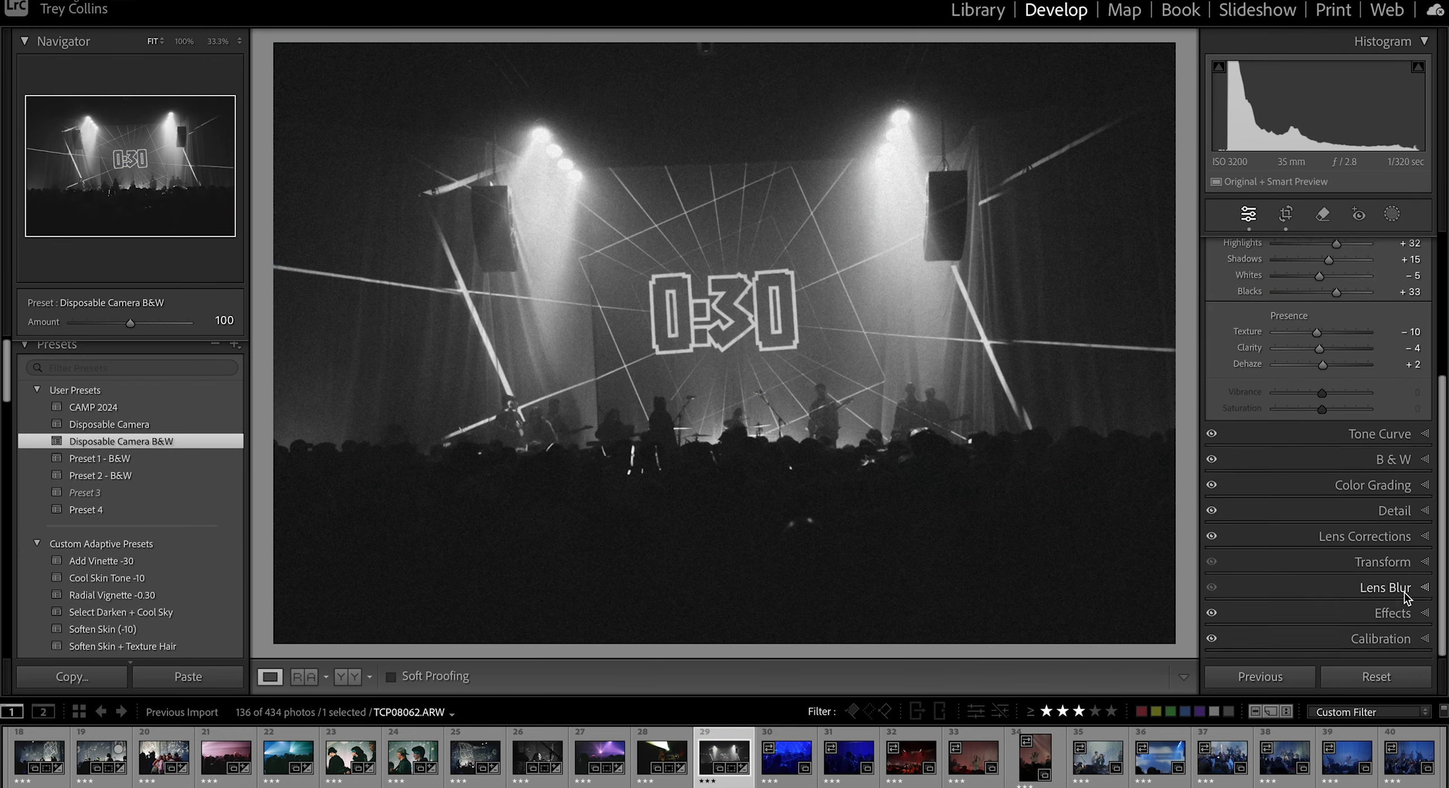
{"action": "left_click", "coordinate": [1413, 610]}
{"action": "key", "text": "Return"}
Step: Apply the CAMP 2024 preset to TCP08065.ARW and set Temp 50,000, Tint −40, Exposure −0.10, Highlights −12, Shadows −35 and Whites +45
{"action": "key", "text": "Right"}
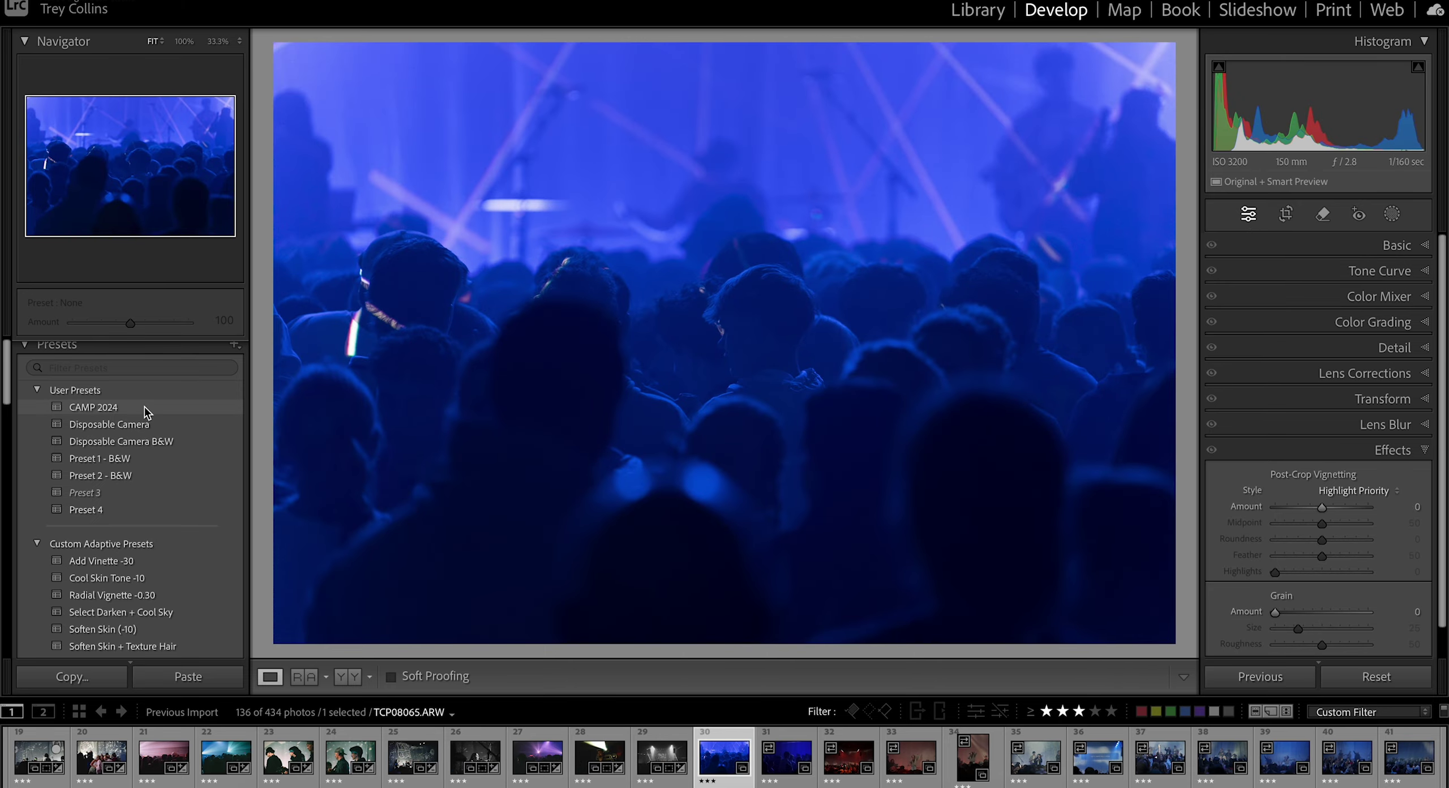
{"action": "left_click", "coordinate": [146, 409]}
{"action": "left_click", "coordinate": [1392, 245]}
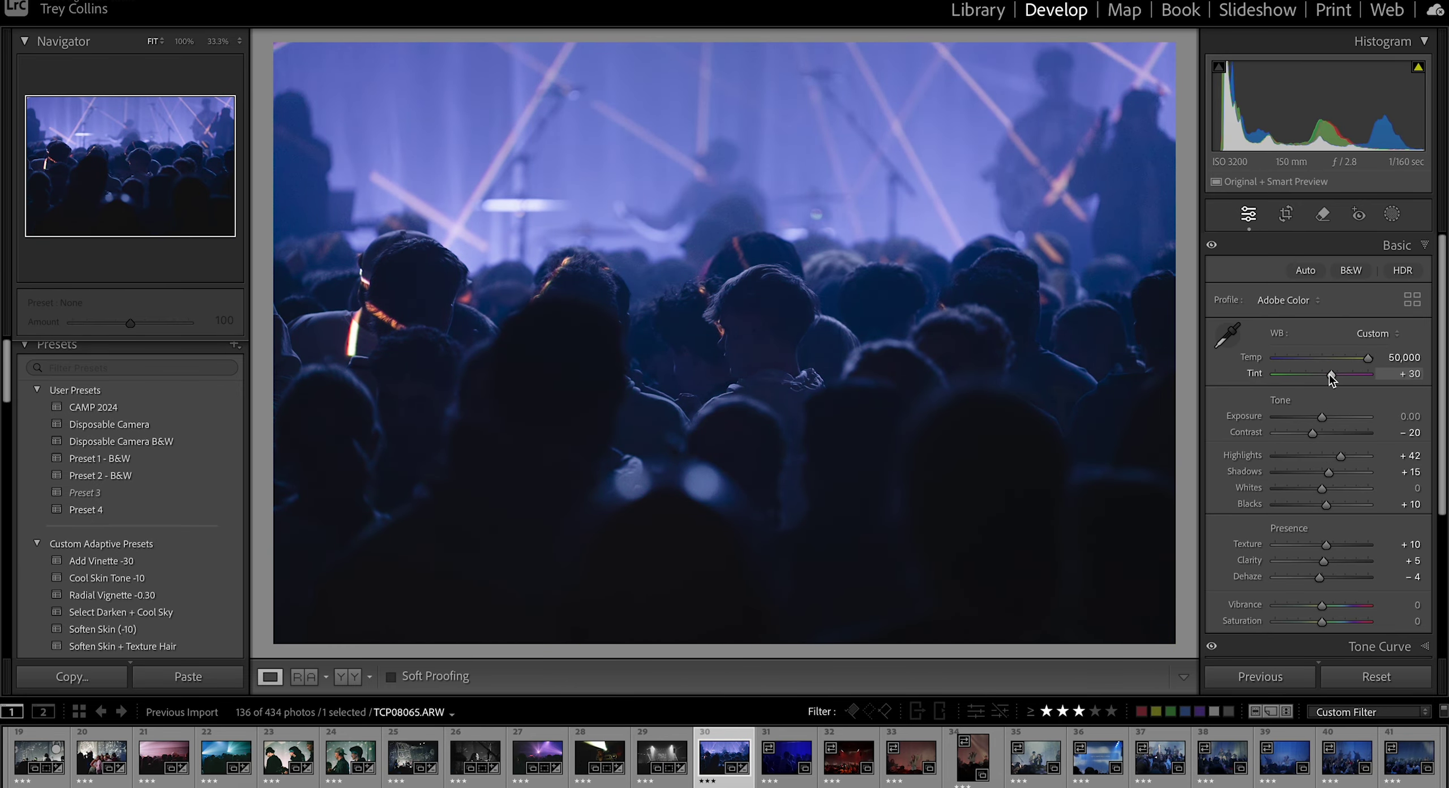
{"action": "left_click_drag", "start_coordinate": [1333, 491], "coordinate": [1334, 490]}
{"action": "left_click_drag", "start_coordinate": [1322, 418], "coordinate": [1312, 381]}
{"action": "mouse_move", "coordinate": [1319, 457]}
{"action": "left_mouse_down"}
{"action": "mouse_move", "coordinate": [1339, 458]}
{"action": "mouse_move", "coordinate": [1317, 457]}
{"action": "left_mouse_up"}
{"action": "left_click_drag", "start_coordinate": [1320, 489], "coordinate": [1344, 488]}
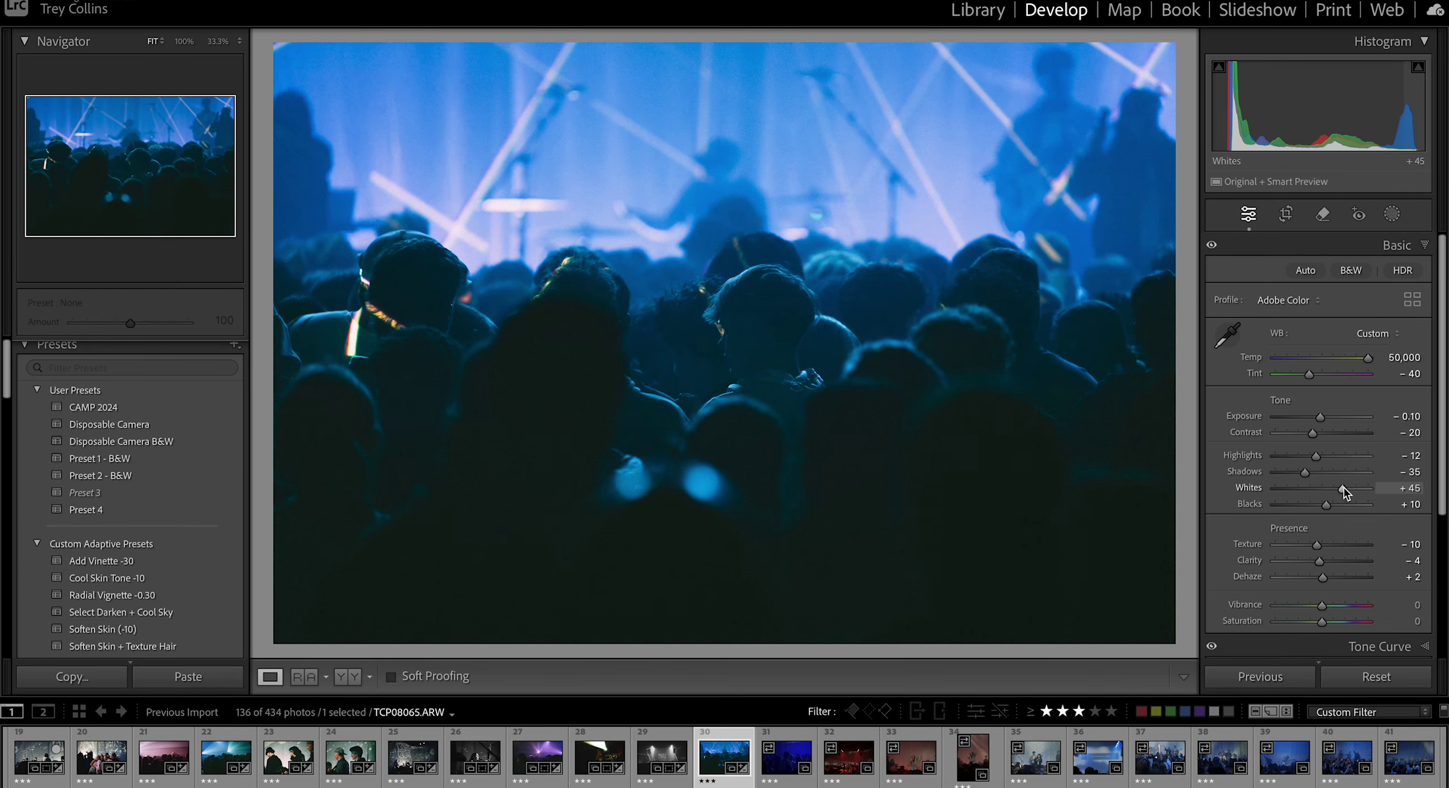
Step: Synchronize the settings of the blue crowd photo TCP08065.ARW to TCP08066.ARW
{"action": "key", "text": "Right"}
{"action": "key", "text": "Left"}
{"action": "key", "text": "shift+Right"}
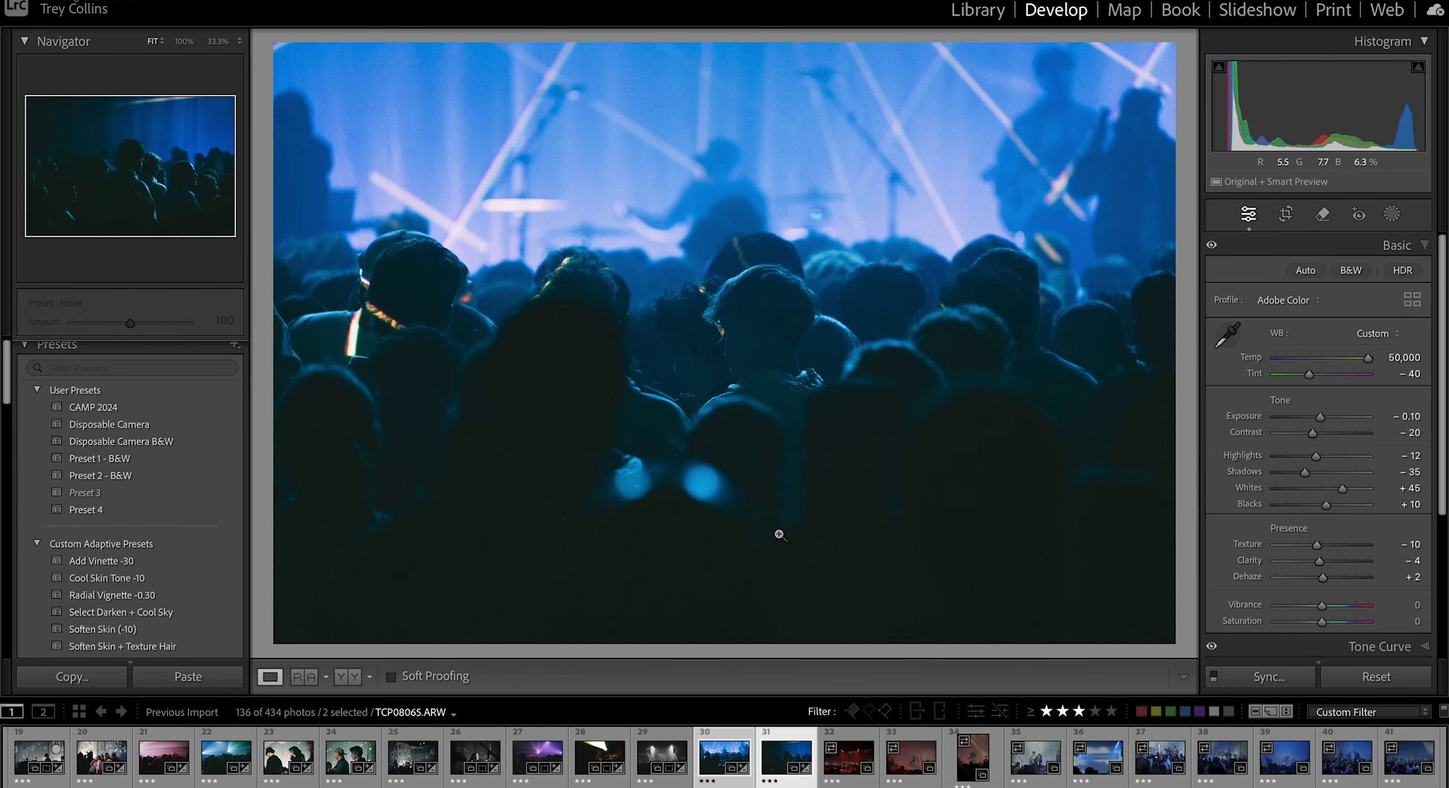
{"action": "key", "text": "Right"}
Step: Try Highlights +48, Shadows −22, Whites +57 and a plain black-and-white conversion on TCP08066.ARW
{"action": "left_click_drag", "start_coordinate": [1317, 457], "coordinate": [1351, 490]}
{"action": "key", "text": "v"}
{"action": "key", "text": "v"}
{"action": "key", "text": "v"}
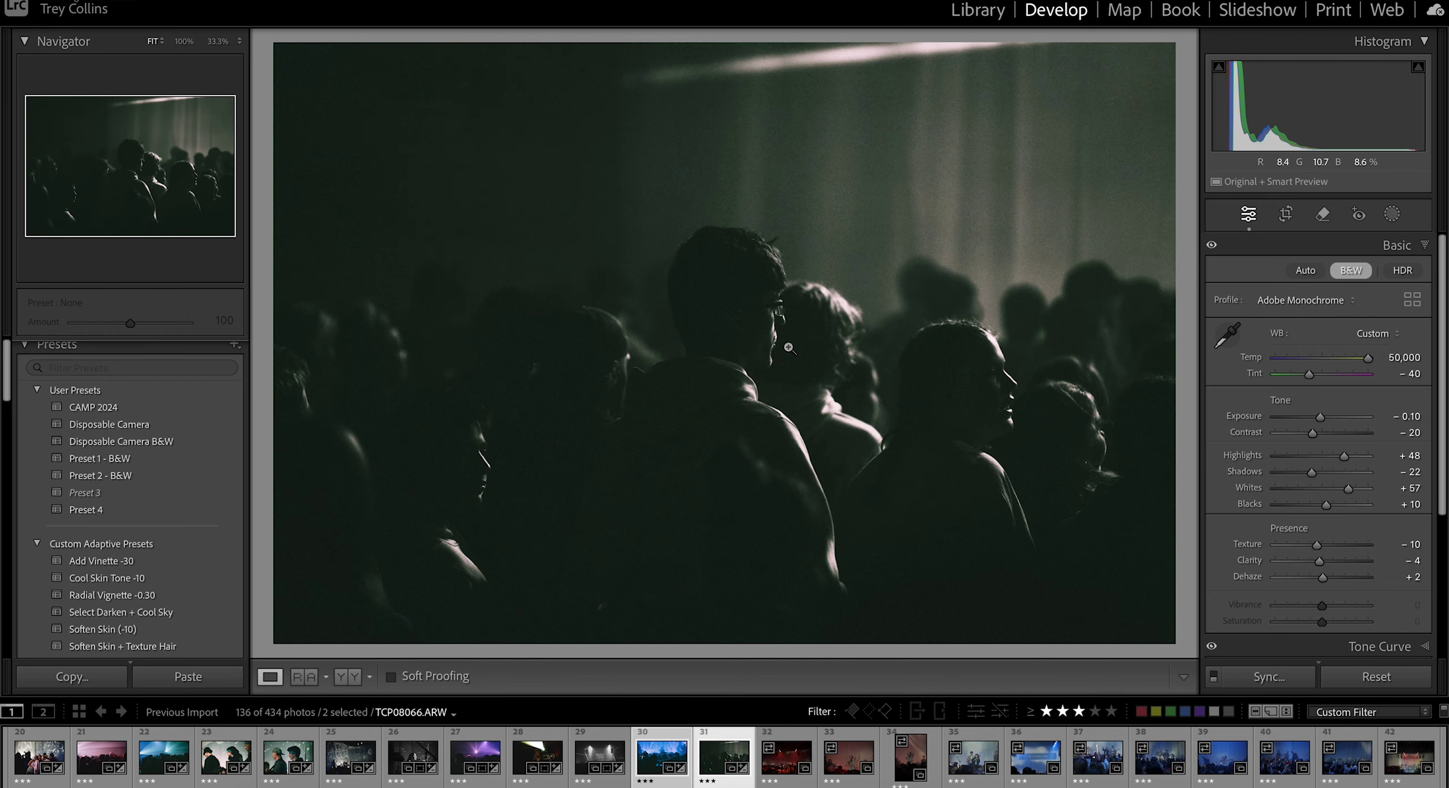
Step: Replace the plain black-and-white conversion of TCP08066.ARW with Disposable Camera B&W and set Exposure +1.00, Shadows −9 and Whites +23
{"action": "key", "text": "ctrl+z"}
{"action": "mouse_move", "coordinate": [1323, 490]}
{"action": "left_mouse_down"}
{"action": "mouse_move", "coordinate": [1348, 489]}
{"action": "mouse_move", "coordinate": [1319, 474]}
{"action": "left_mouse_up"}
{"action": "left_click_drag", "start_coordinate": [1321, 418], "coordinate": [1331, 418]}
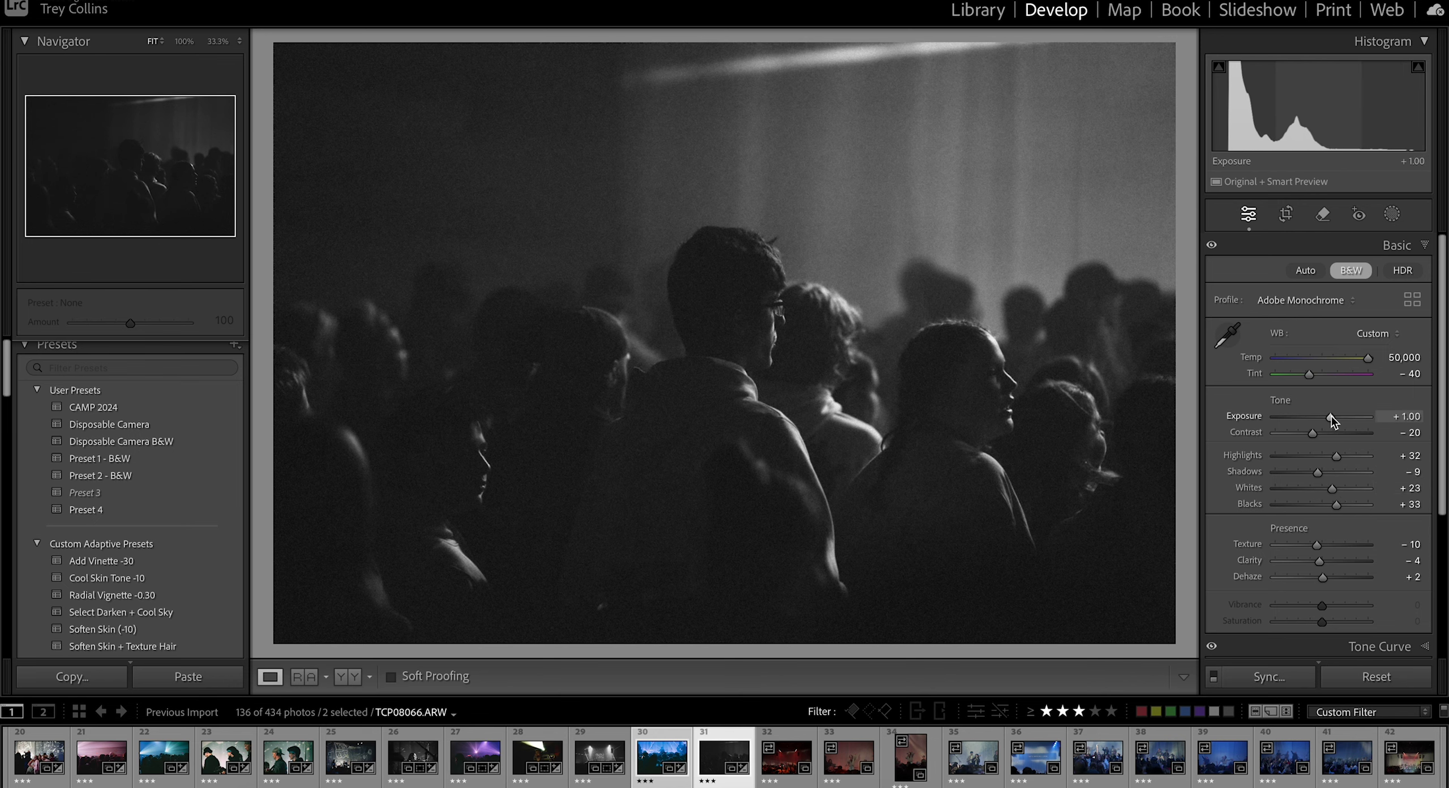
Step: Brighten the lit background behind the crowd in TCP08066.ARW with a large radial gradient mask
{"action": "key", "text": "shift+m"}
{"action": "left_click_drag", "start_coordinate": [1113, 172], "coordinate": [419, 645]}
{"action": "left_click_drag", "start_coordinate": [1325, 411], "coordinate": [1332, 419]}
{"action": "left_click", "coordinate": [1392, 215]}
{"action": "scroll", "coordinate": [1333, 420], "scroll_direction": "down", "scroll_amount": 5}
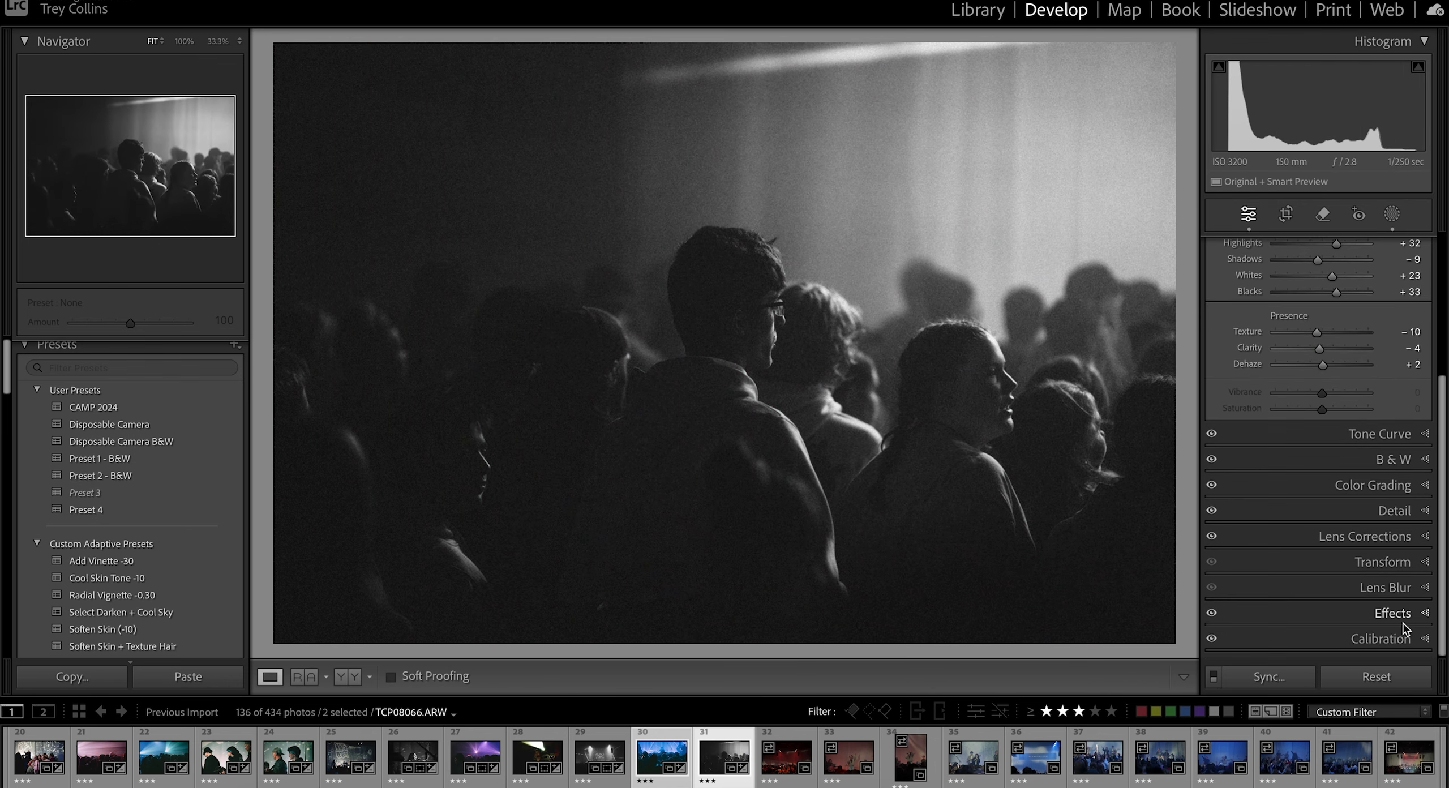
{"action": "left_click", "coordinate": [1401, 618]}
{"action": "left_click", "coordinate": [1401, 246]}
{"action": "key", "text": "Right"}
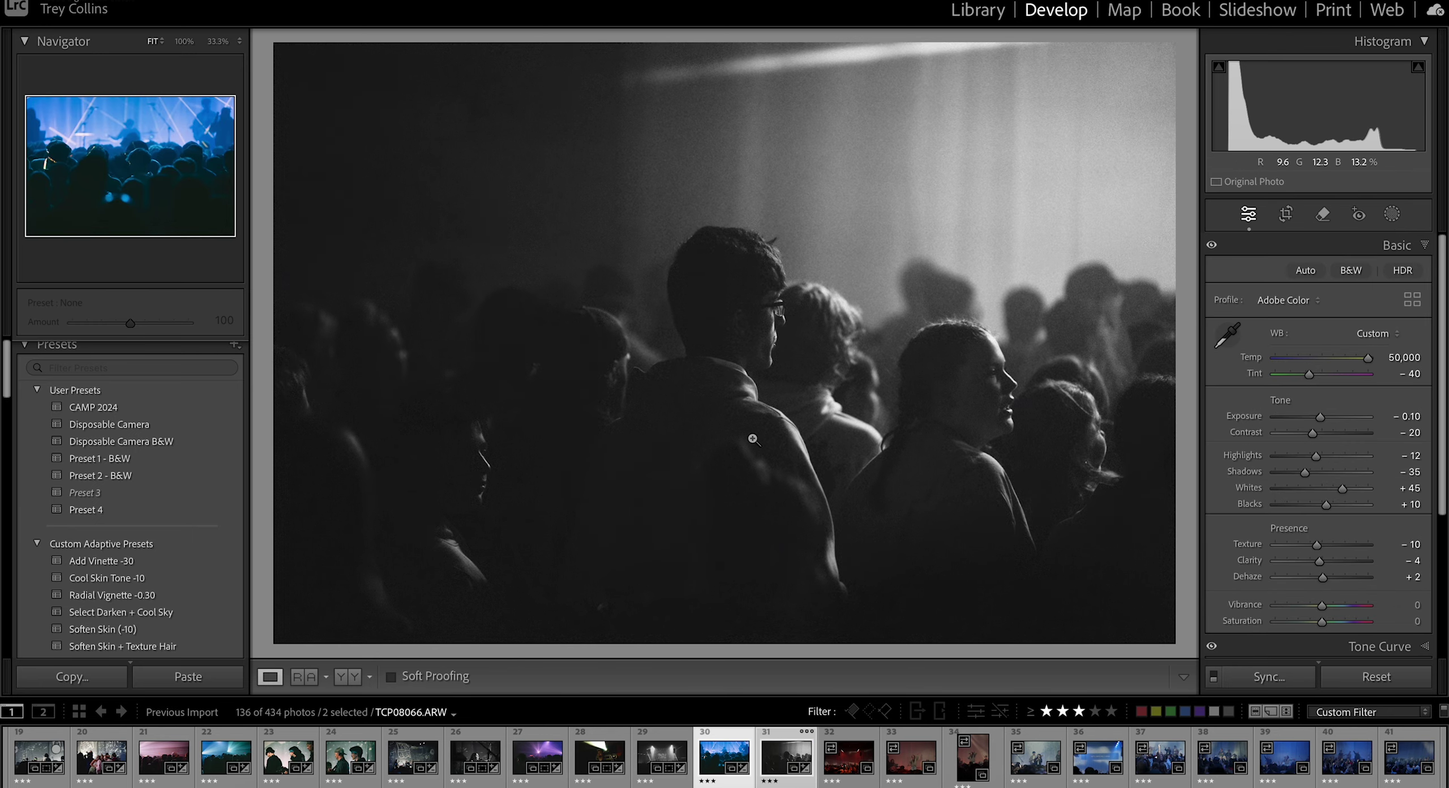
Step: Straighten the red stage photo TCP08068.ARW with a Guided Upright correction, using vertical guides on both sides of the stage
{"action": "left_click", "coordinate": [849, 757]}
{"action": "key", "text": "r"}
{"action": "key", "text": "r"}
{"action": "scroll", "coordinate": [1380, 544], "scroll_direction": "down", "scroll_amount": 10}
{"action": "left_click", "coordinate": [1383, 563]}
{"action": "left_click", "coordinate": [1320, 323]}
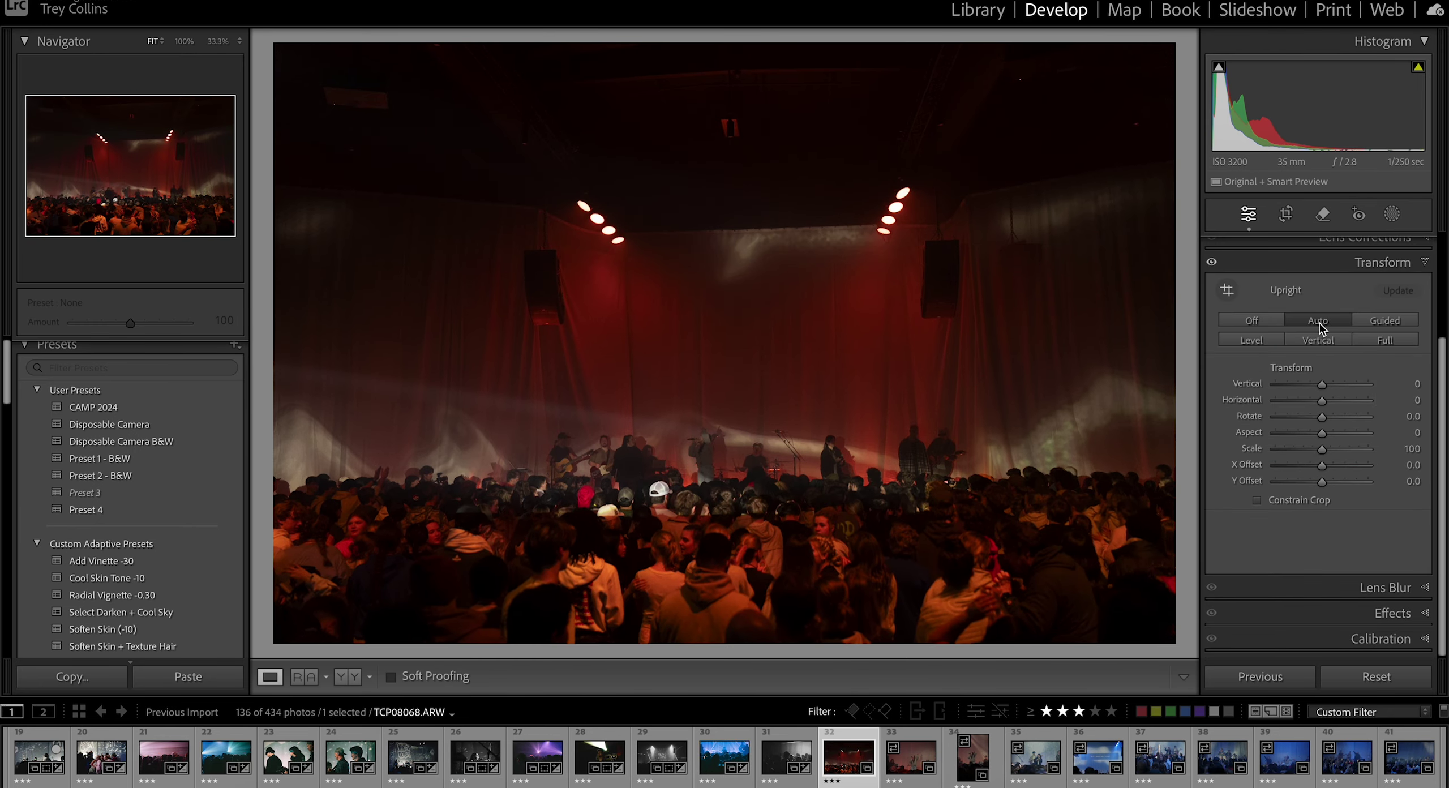
{"action": "left_click", "coordinate": [1378, 321]}
{"action": "left_click_drag", "start_coordinate": [541, 210], "coordinate": [538, 506]}
{"action": "left_click_drag", "start_coordinate": [980, 501], "coordinate": [979, 502]}
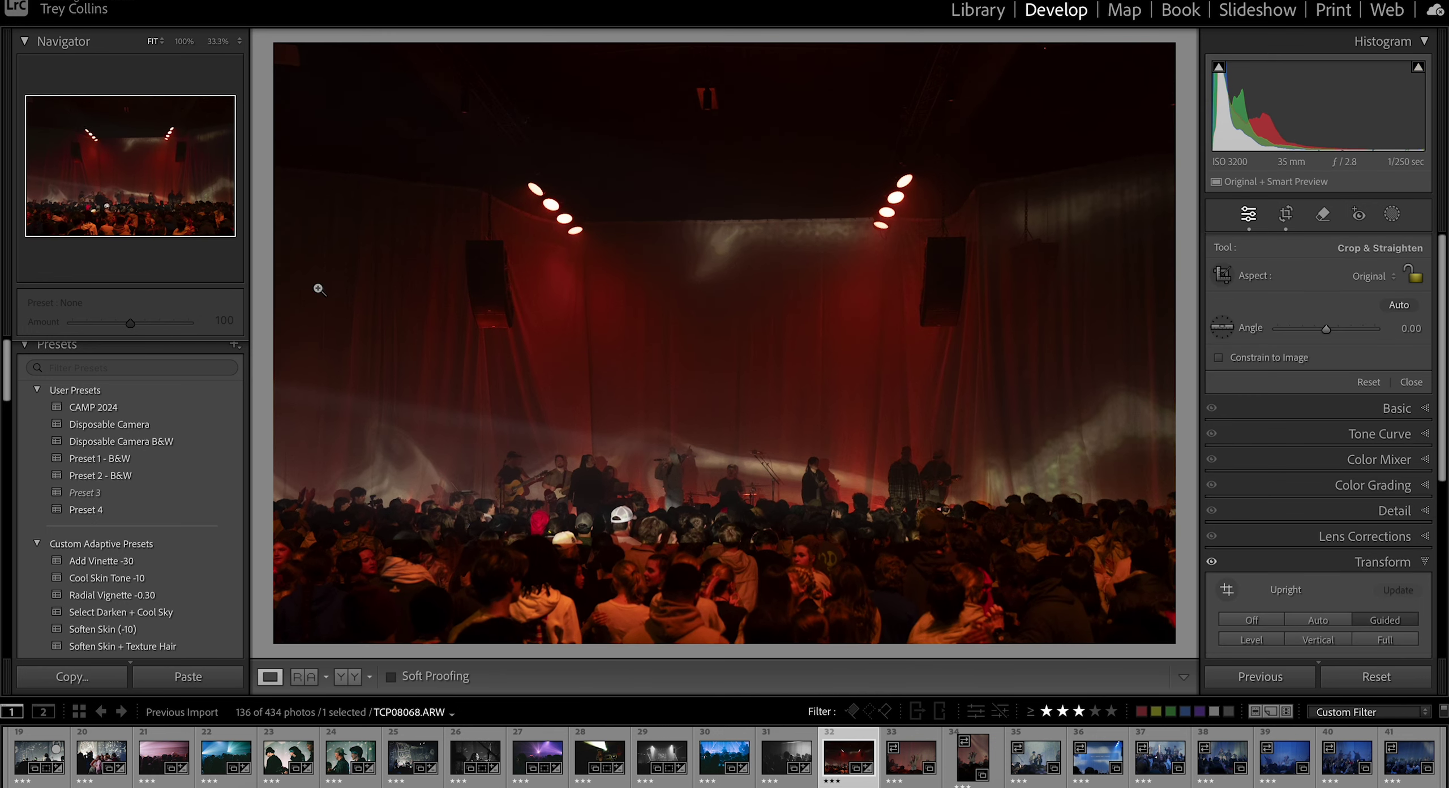
Step: Apply Preset 4 to the red stage photo TCP08068.ARW, raise its Exposure and refine its crop
{"action": "left_click", "coordinate": [104, 513]}
{"action": "left_click", "coordinate": [1302, 245]}
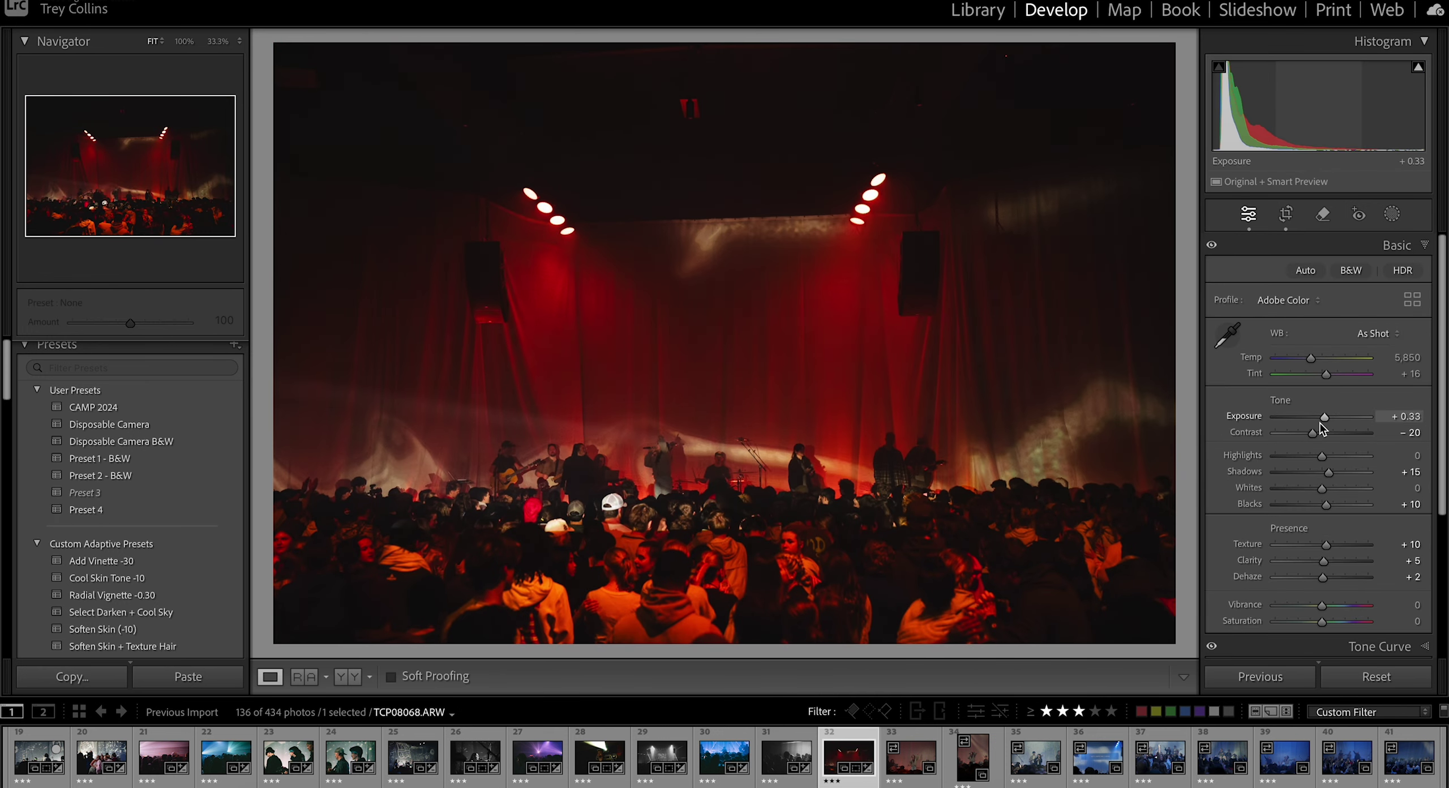
{"action": "key", "text": "r"}
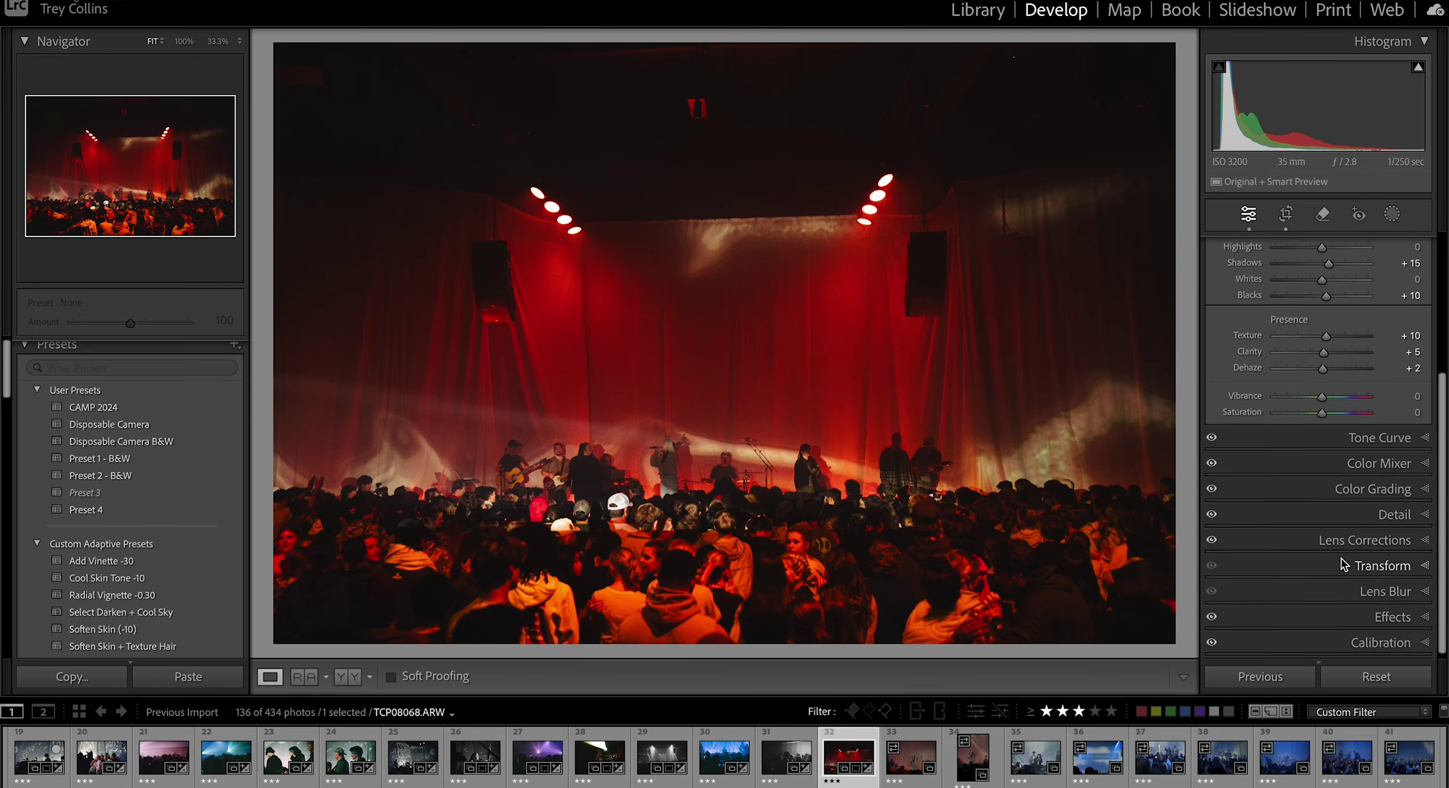
Step: Turn the Guided Upright correction back on for TCP08068.ARW and refit the crop around the stage
{"action": "left_click", "coordinate": [1345, 565]}
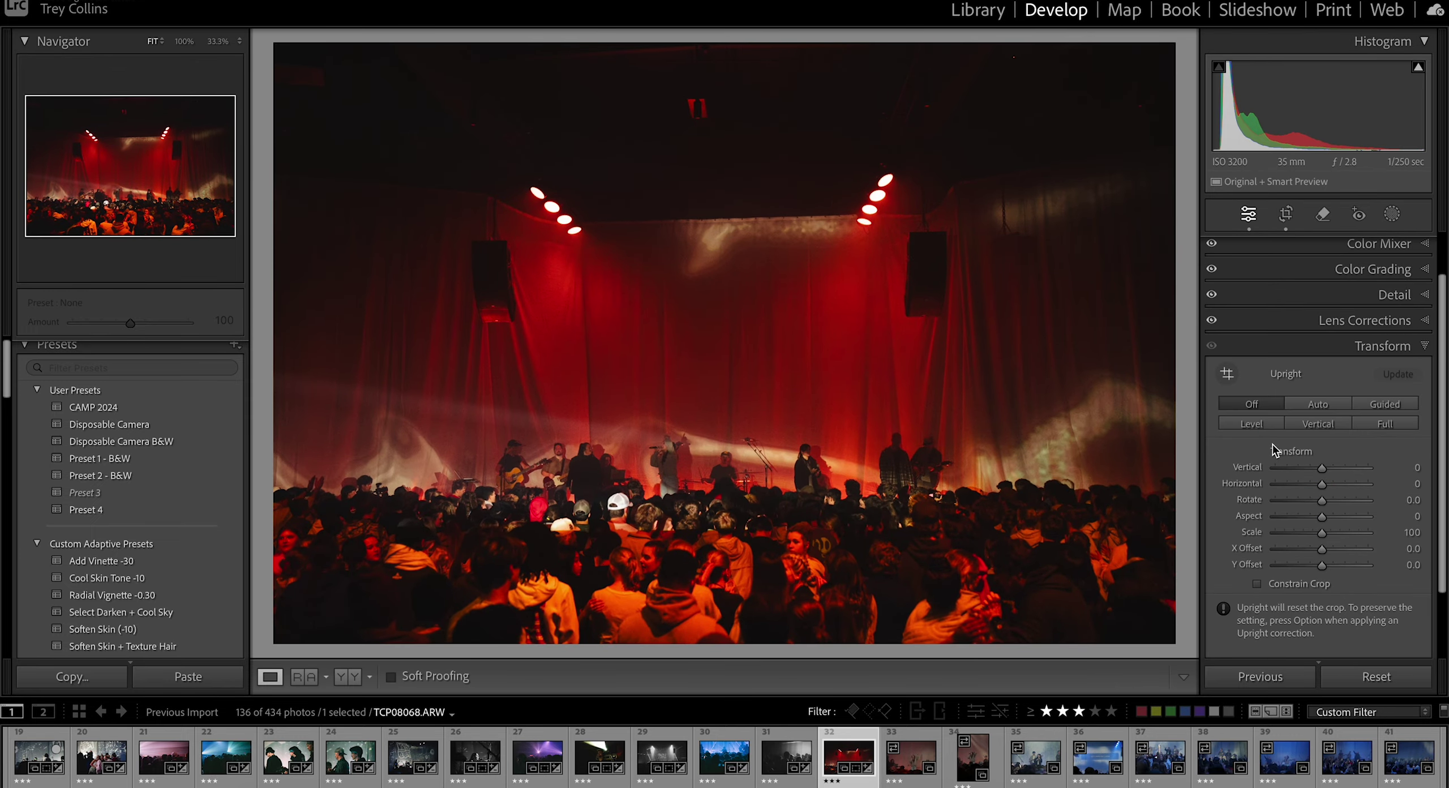
{"action": "key", "text": "r"}
{"action": "key", "text": "r"}
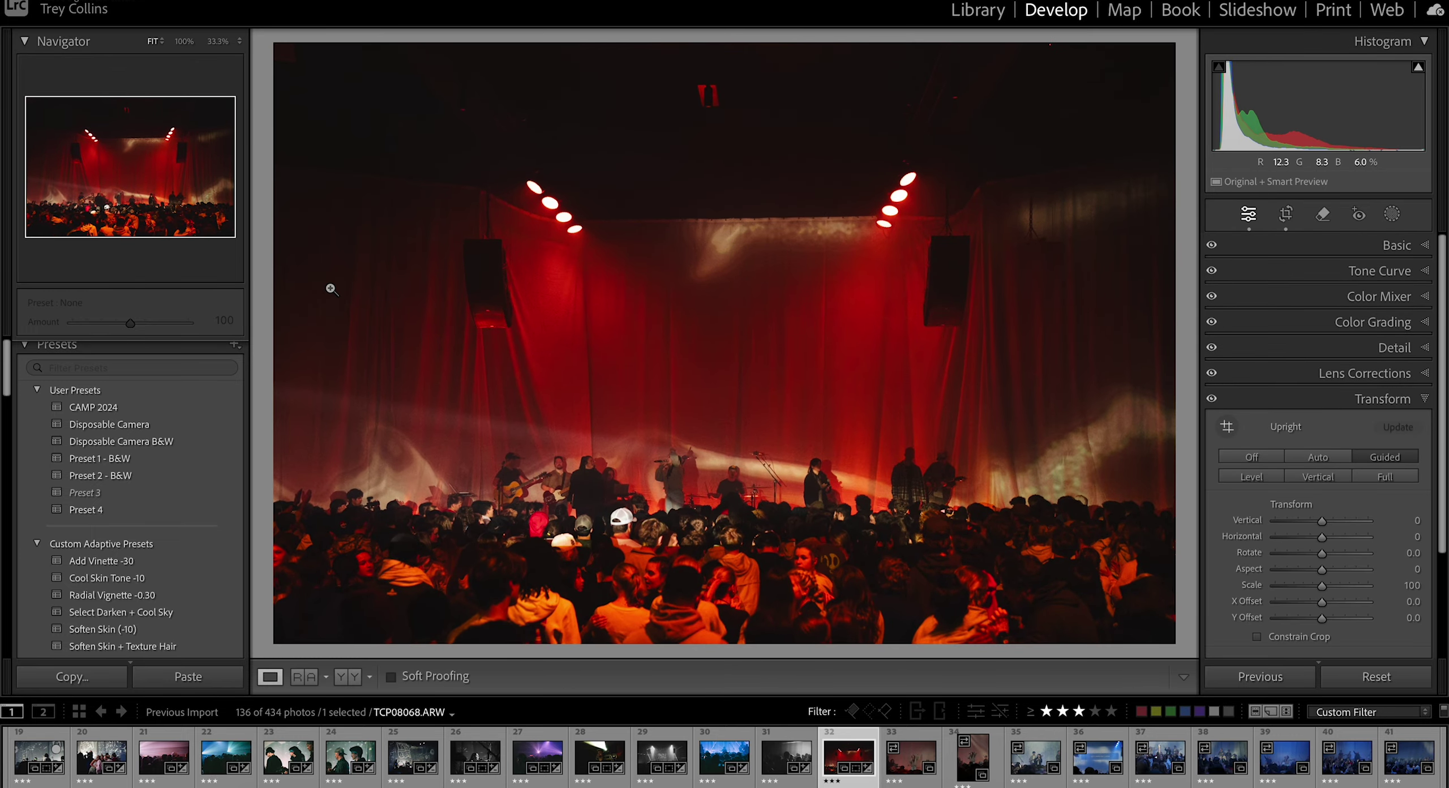
Step: Apply Preset 4 and the Subject Pop preset to the singer photo TCP08072.ARW, and set Highlights to +44 and Exposure to +0.15
{"action": "key", "text": "Right"}
{"action": "left_click", "coordinate": [107, 508]}
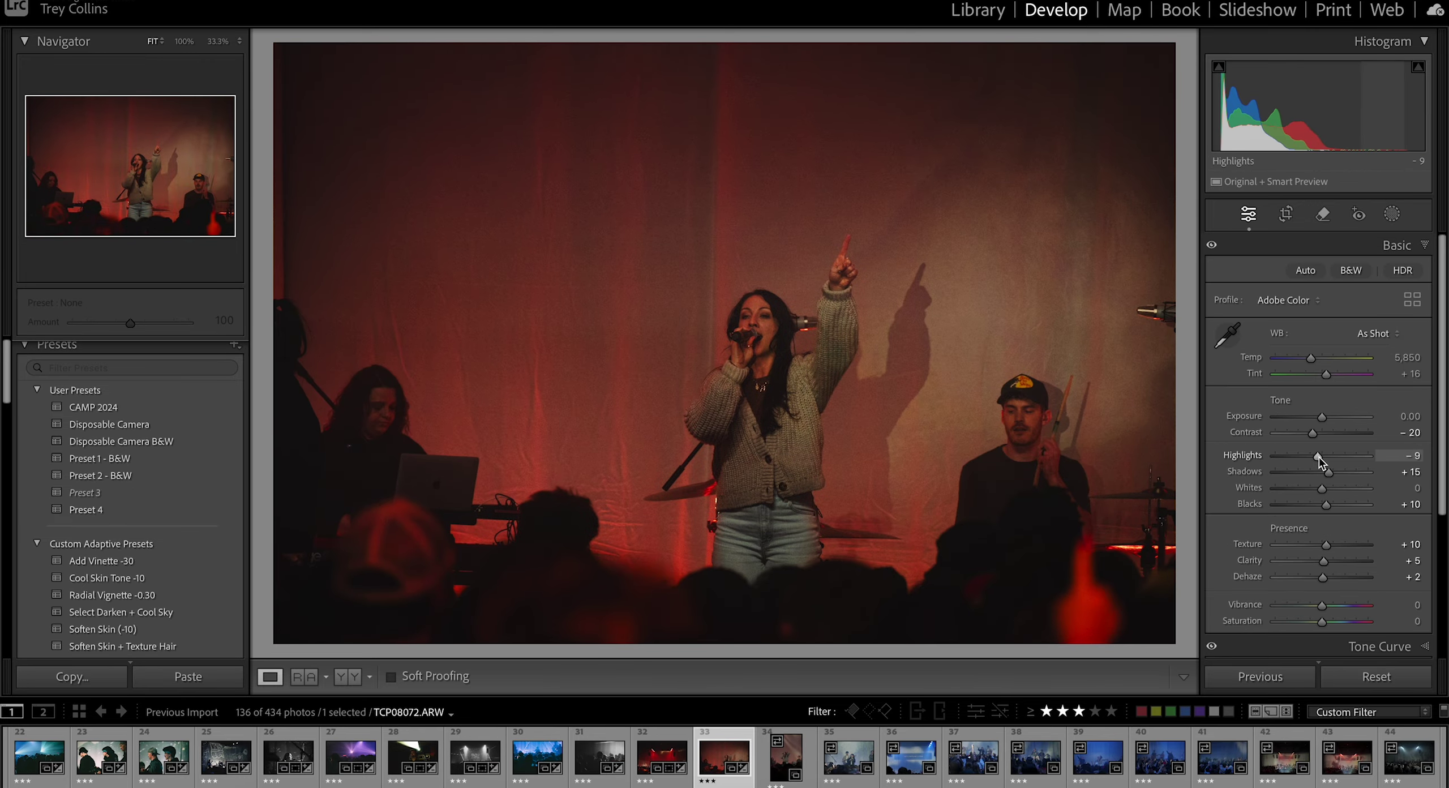
{"action": "left_click_drag", "start_coordinate": [1319, 459], "coordinate": [1341, 456]}
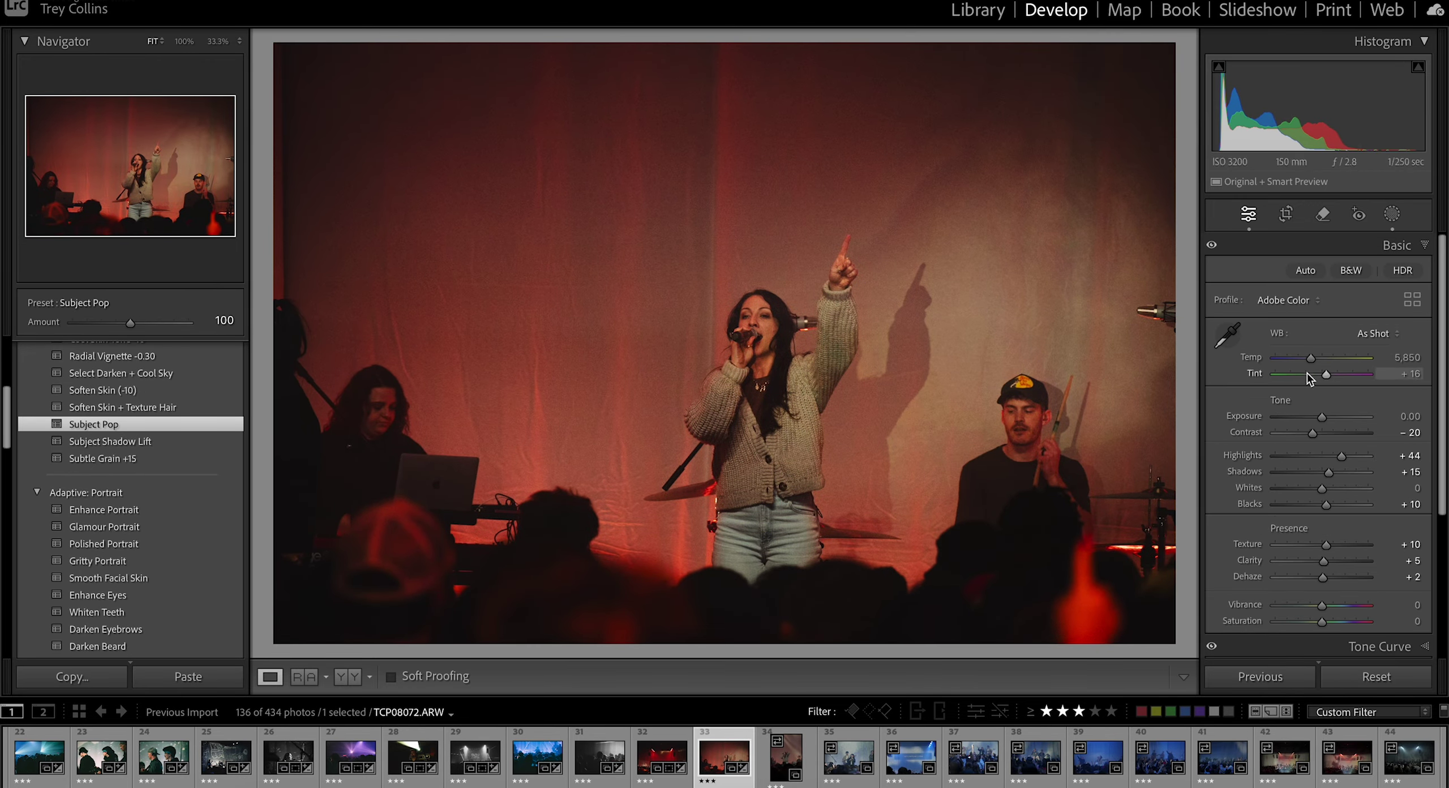
{"action": "left_click", "coordinate": [1327, 419]}
Step: Crop TCP08072.ARW slightly tighter around the band and rotate it to an angle of −0.36
{"action": "key", "text": "r"}
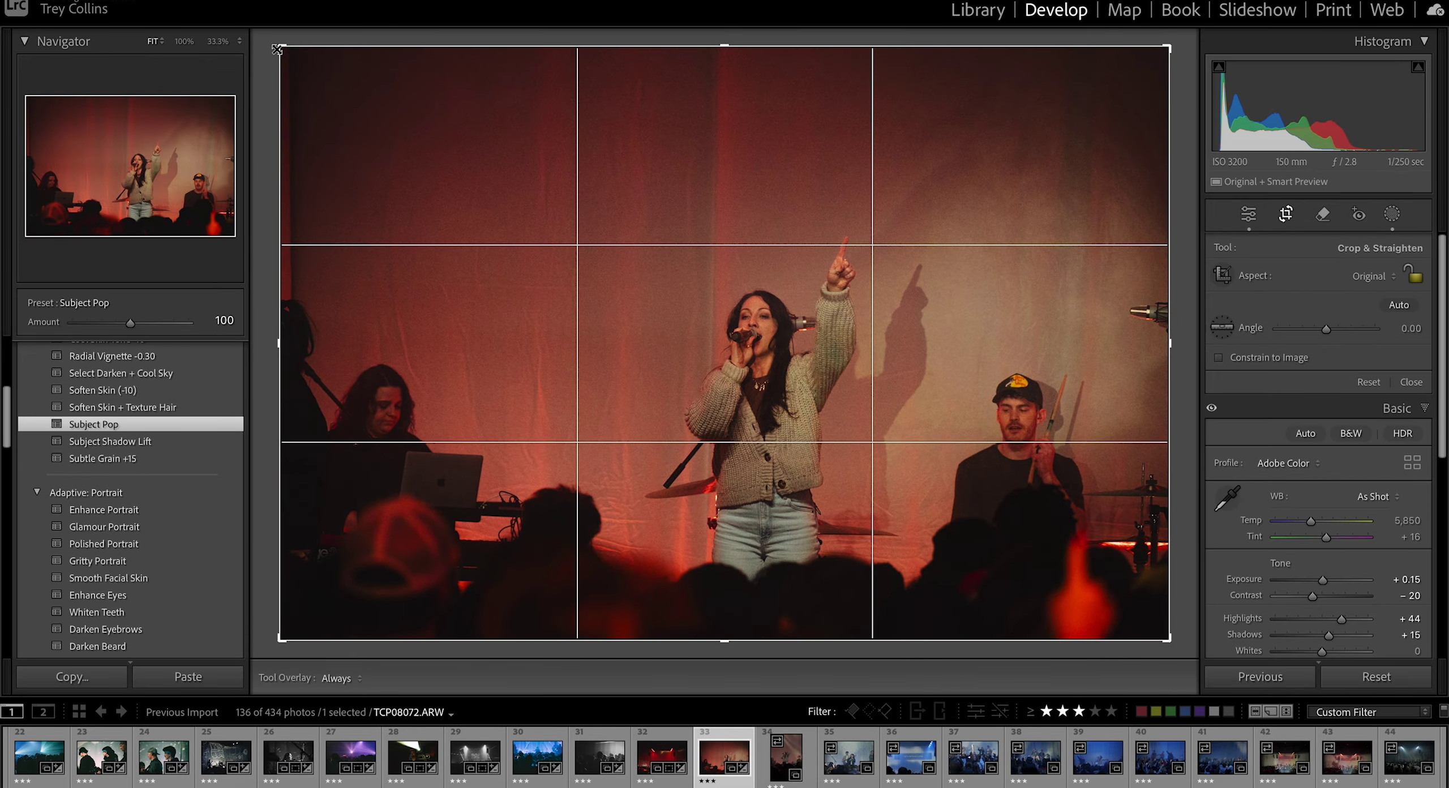
{"action": "left_click_drag", "start_coordinate": [277, 49], "coordinate": [306, 54]}
{"action": "key", "text": "r"}
{"action": "key", "text": "r"}
{"action": "left_click_drag", "start_coordinate": [1156, 120], "coordinate": [1156, 132]}
{"action": "key", "text": "r"}
Step: Set TCP08072.ARW to Whites +41, Dehaze +4 and Exposure +0.10
{"action": "scroll", "coordinate": [102, 410], "scroll_direction": "up", "scroll_amount": 4}
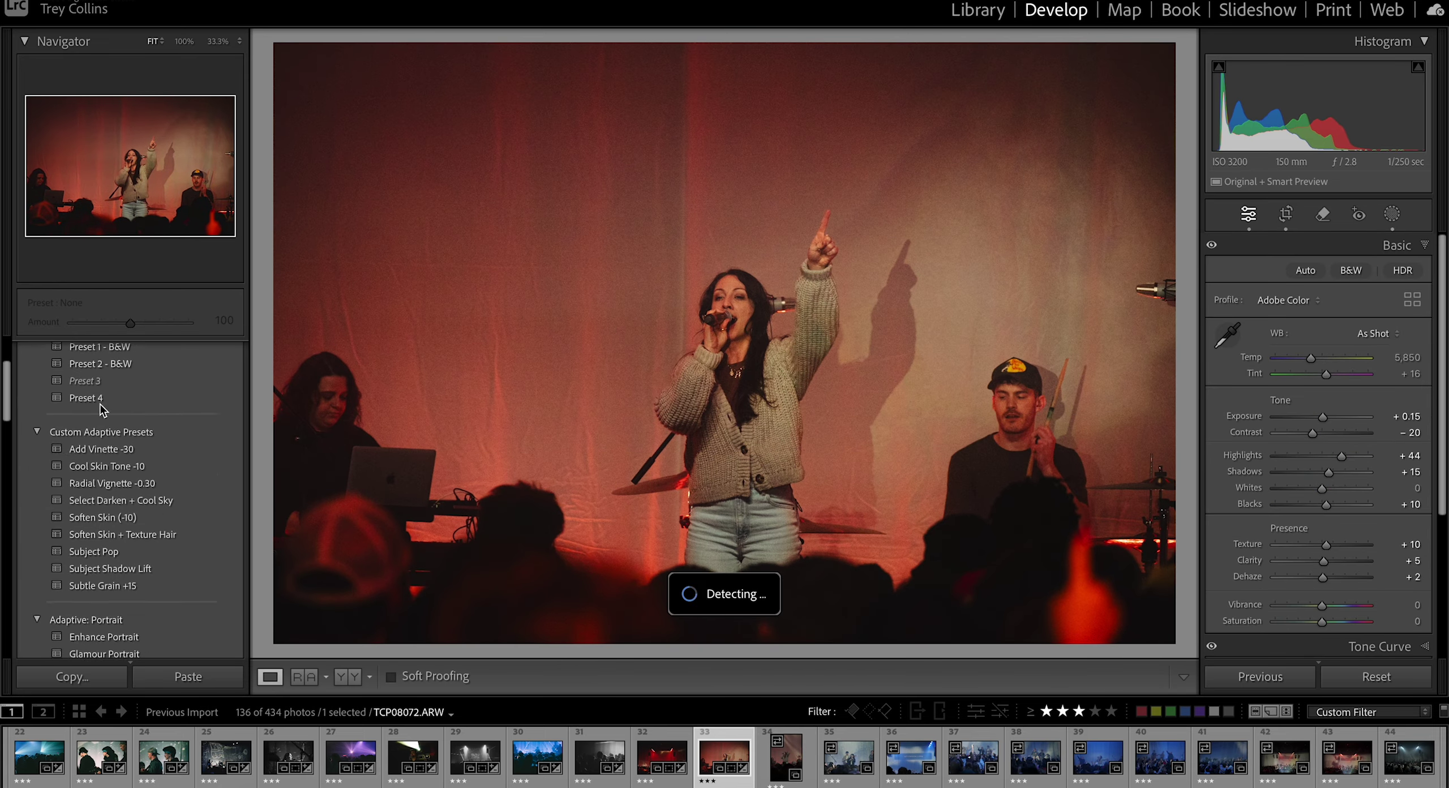
{"action": "scroll", "coordinate": [102, 409], "scroll_direction": "up", "scroll_amount": 3}
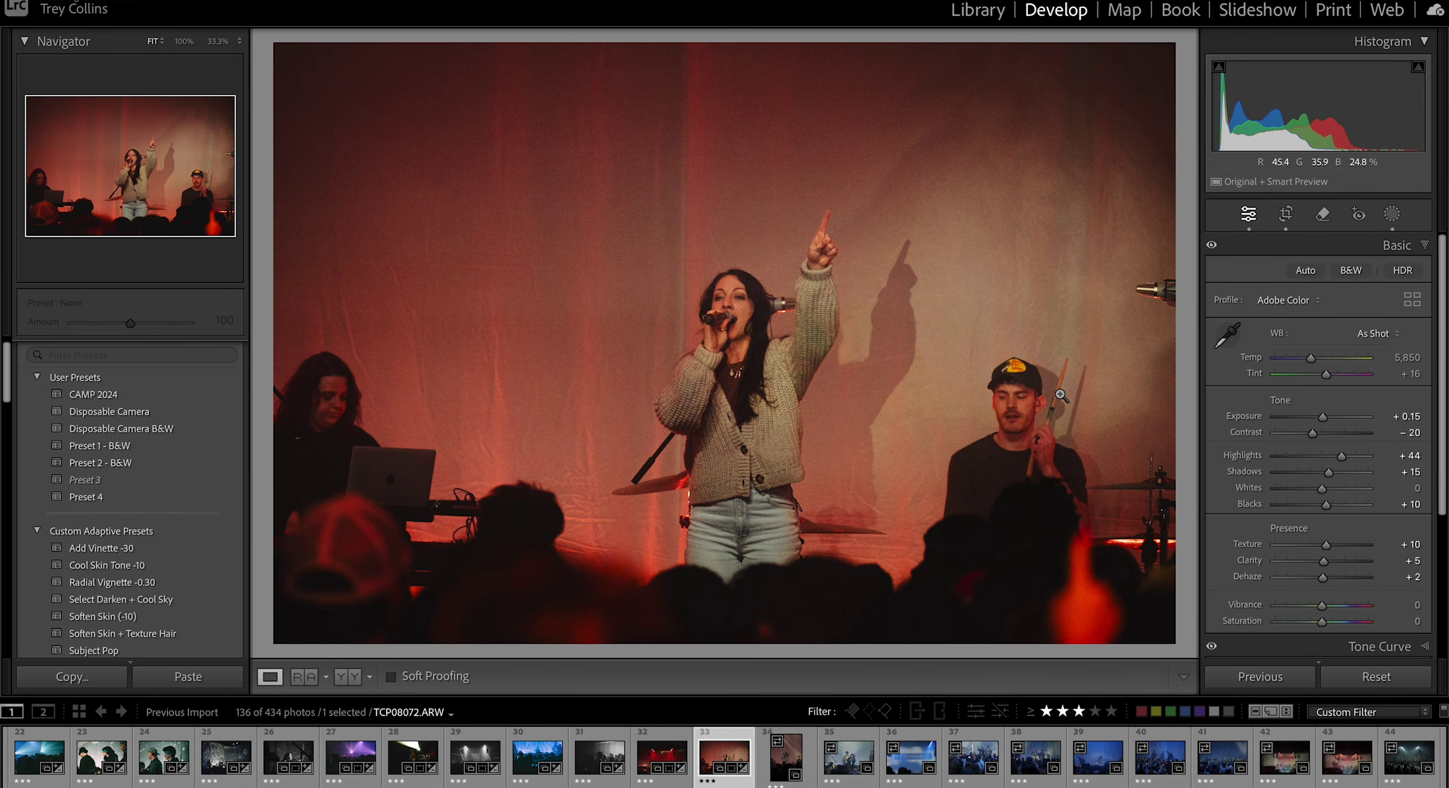
{"action": "scroll", "coordinate": [1325, 545], "scroll_direction": "down", "scroll_amount": 2}
{"action": "left_click_drag", "start_coordinate": [1300, 456], "coordinate": [1345, 457]}
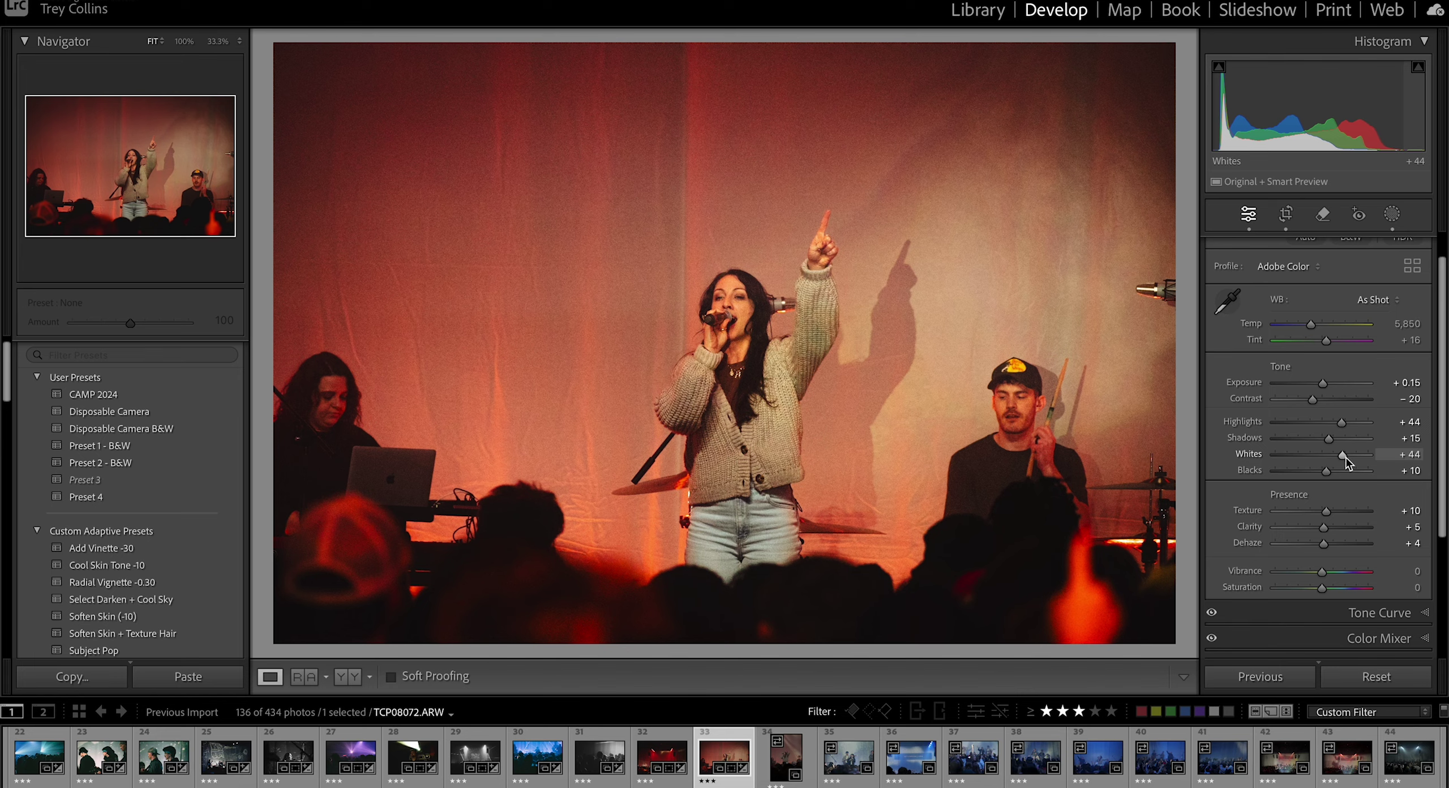
{"action": "left_click_drag", "start_coordinate": [1327, 384], "coordinate": [1325, 384]}
Step: Recrop TCP08072.ARW to a vertical frame around the singer and compare it with the unedited version
{"action": "key", "text": "r"}
{"action": "left_click_drag", "start_coordinate": [818, 193], "coordinate": [803, 194]}
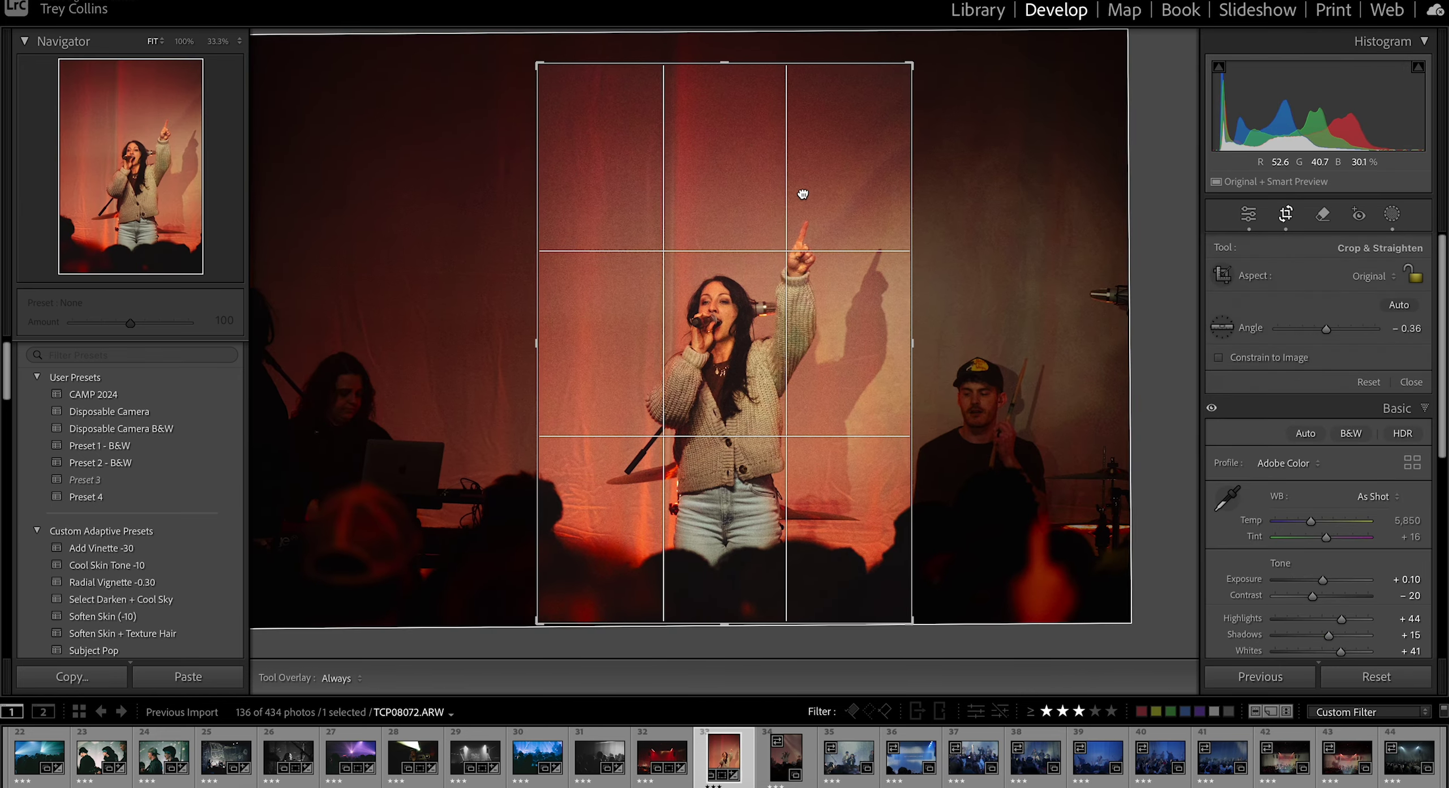
{"action": "key", "text": "Return"}
{"action": "key", "text": "backslash"}
{"action": "key", "text": "backslash"}
Step: Apply the settings of TCP08072.ARW to the vertical singer photo TCP08074.ARW
{"action": "left_click", "coordinate": [786, 756], "text": "ctrl"}
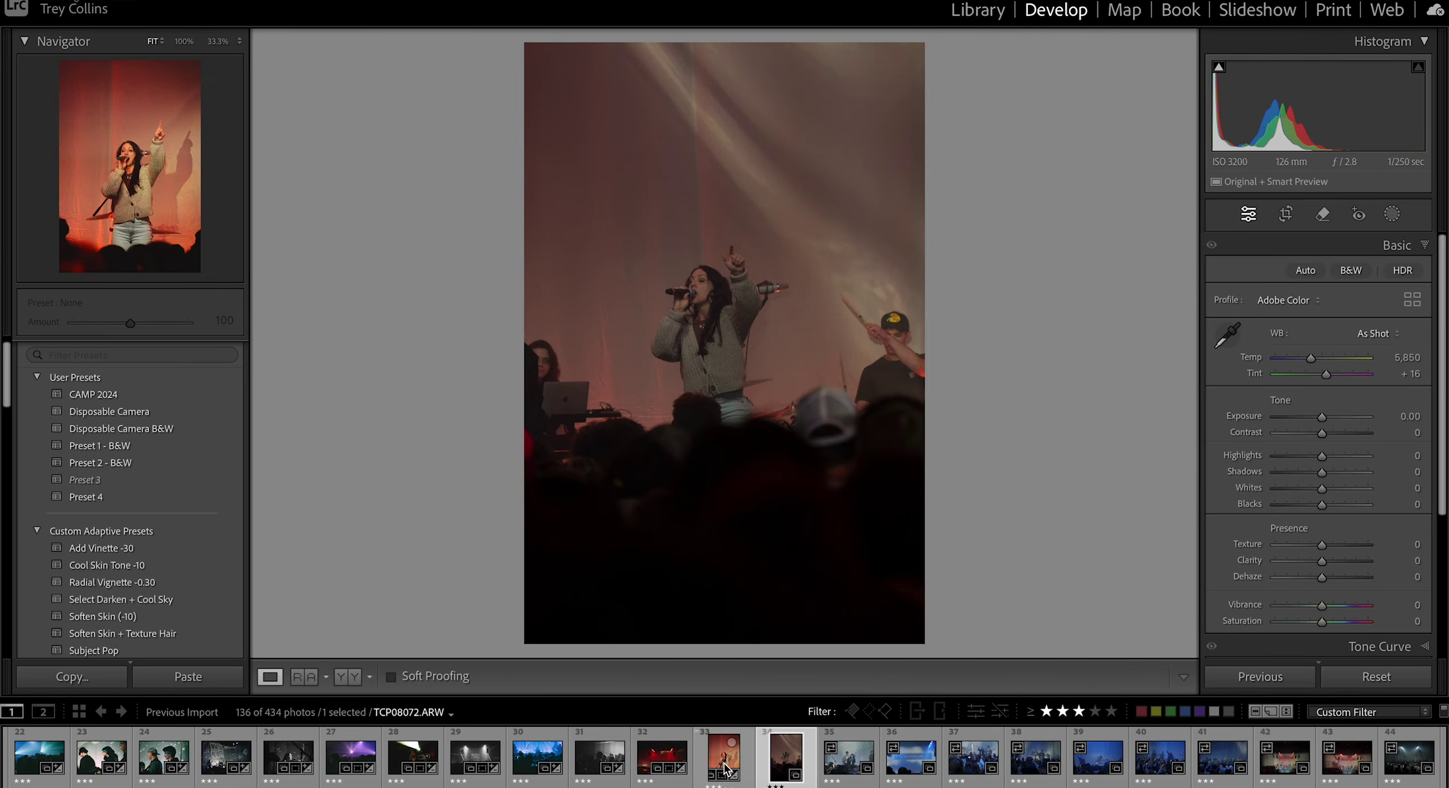
{"action": "left_click", "coordinate": [1260, 677]}
{"action": "left_click", "coordinate": [1083, 410]}
Step: Try a landscape crop of TCP08074.ARW and return to a tighter vertical crop around the singer
{"action": "left_click", "coordinate": [1286, 214]}
{"action": "key", "text": "x"}
{"action": "key", "text": "Return"}
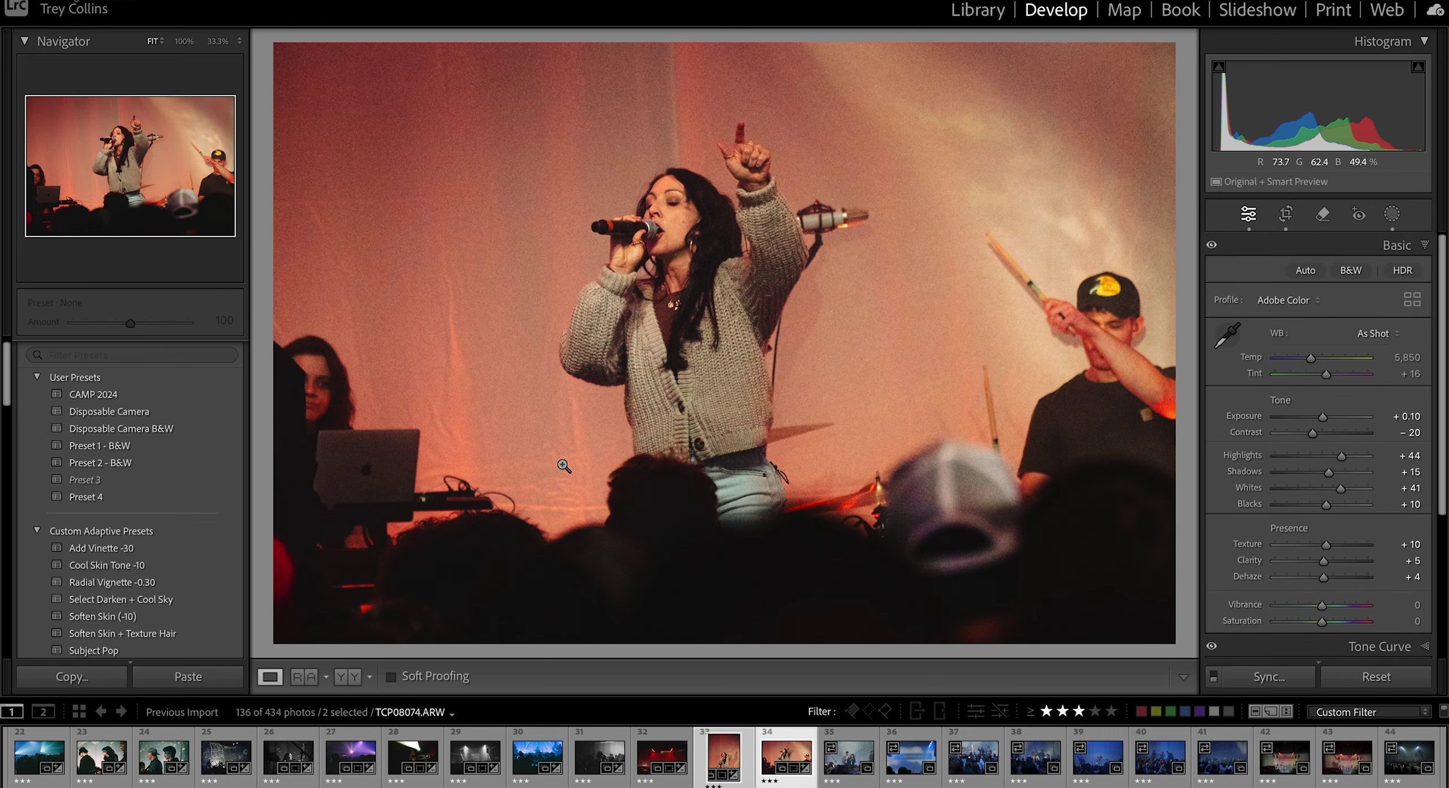
{"action": "key", "text": "ctrl+z"}
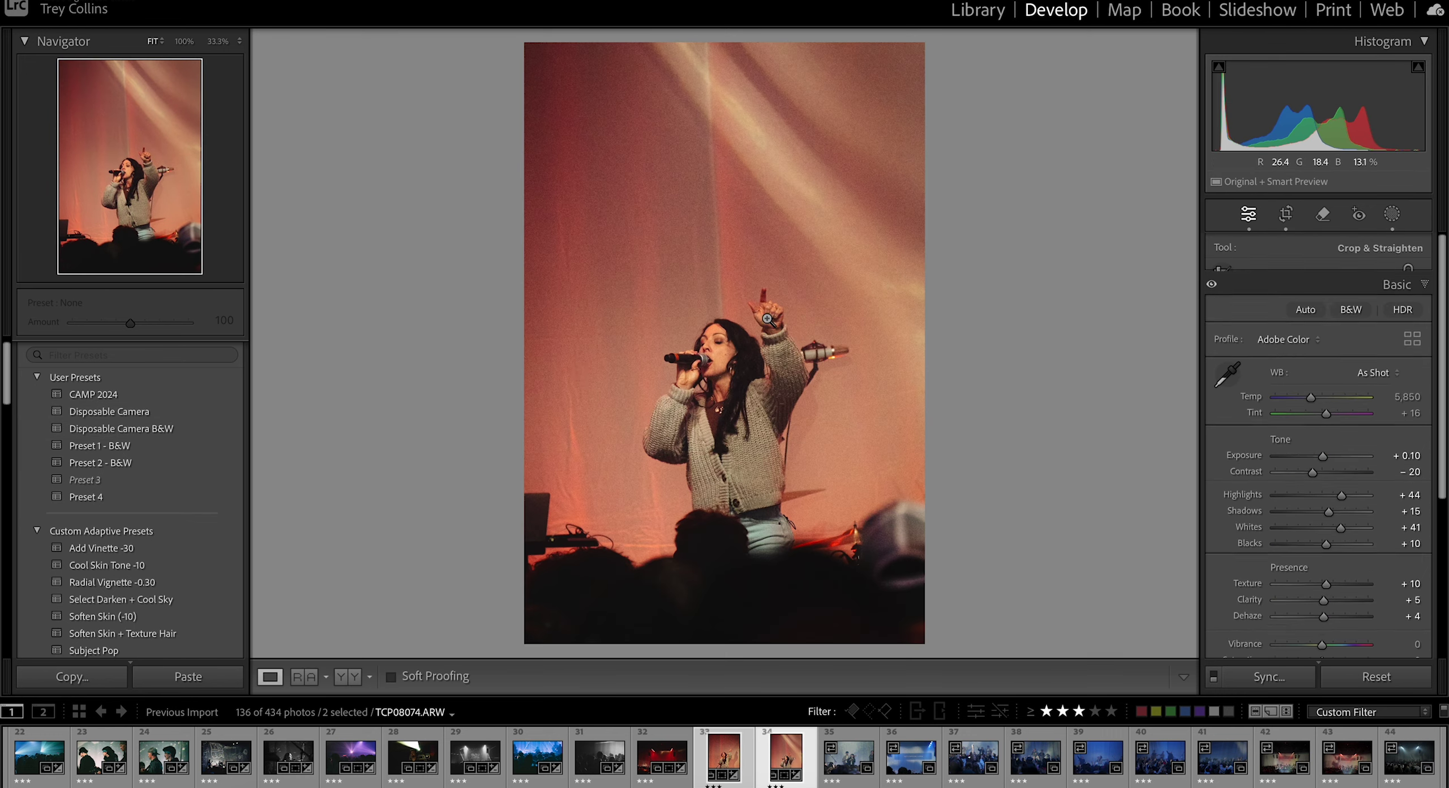
Step: Mask the background of TCP08074.ARW and lower the mask's Texture to about −82
{"action": "left_click", "coordinate": [1394, 214]}
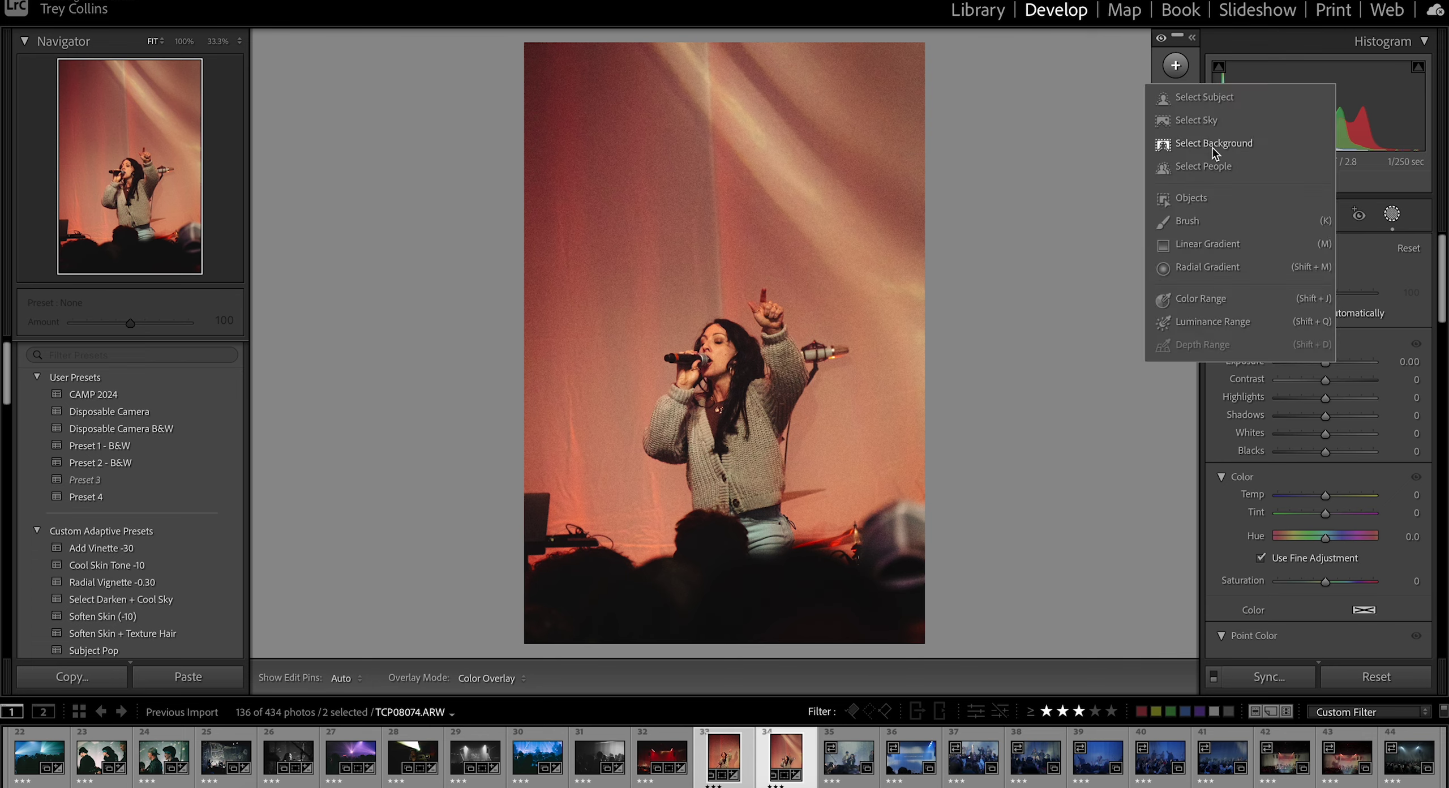
{"action": "left_click", "coordinate": [1212, 147]}
{"action": "left_click", "coordinate": [1393, 216]}
{"action": "key", "text": "z"}
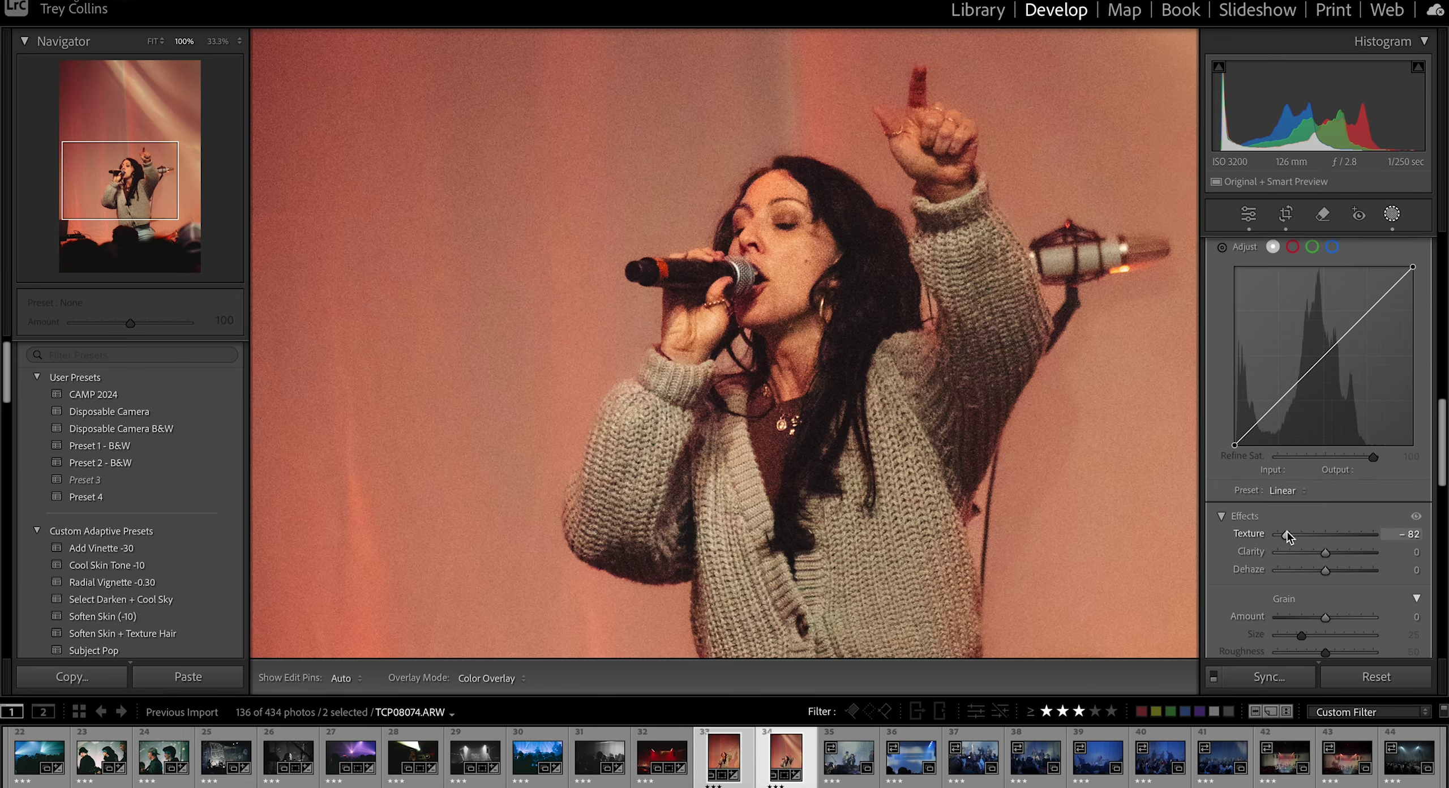
{"action": "left_click", "coordinate": [1393, 214]}
{"action": "left_click", "coordinate": [952, 366]}
Step: Mask the background of TCP08072.ARW and strongly lower the mask's Texture
{"action": "left_click", "coordinate": [721, 759]}
{"action": "left_click", "coordinate": [736, 283]}
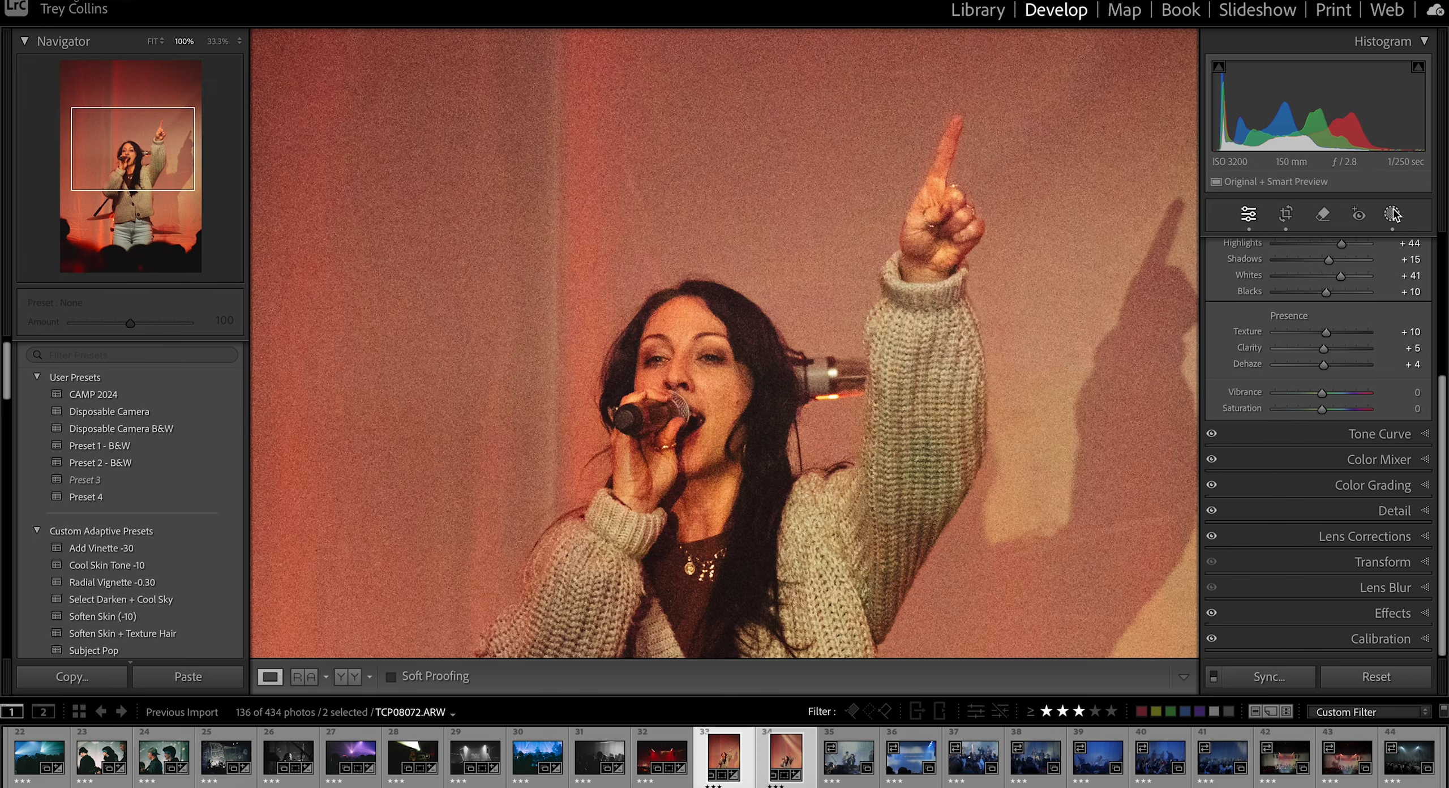
{"action": "left_click", "coordinate": [1393, 214]}
{"action": "left_click", "coordinate": [1174, 61]}
{"action": "left_click", "coordinate": [1211, 147]}
{"action": "scroll", "coordinate": [1250, 498], "scroll_direction": "down", "scroll_amount": 10}
{"action": "left_click_drag", "start_coordinate": [1322, 379], "coordinate": [1284, 379]}
{"action": "left_click", "coordinate": [1393, 215]}
{"action": "left_click", "coordinate": [820, 279]}
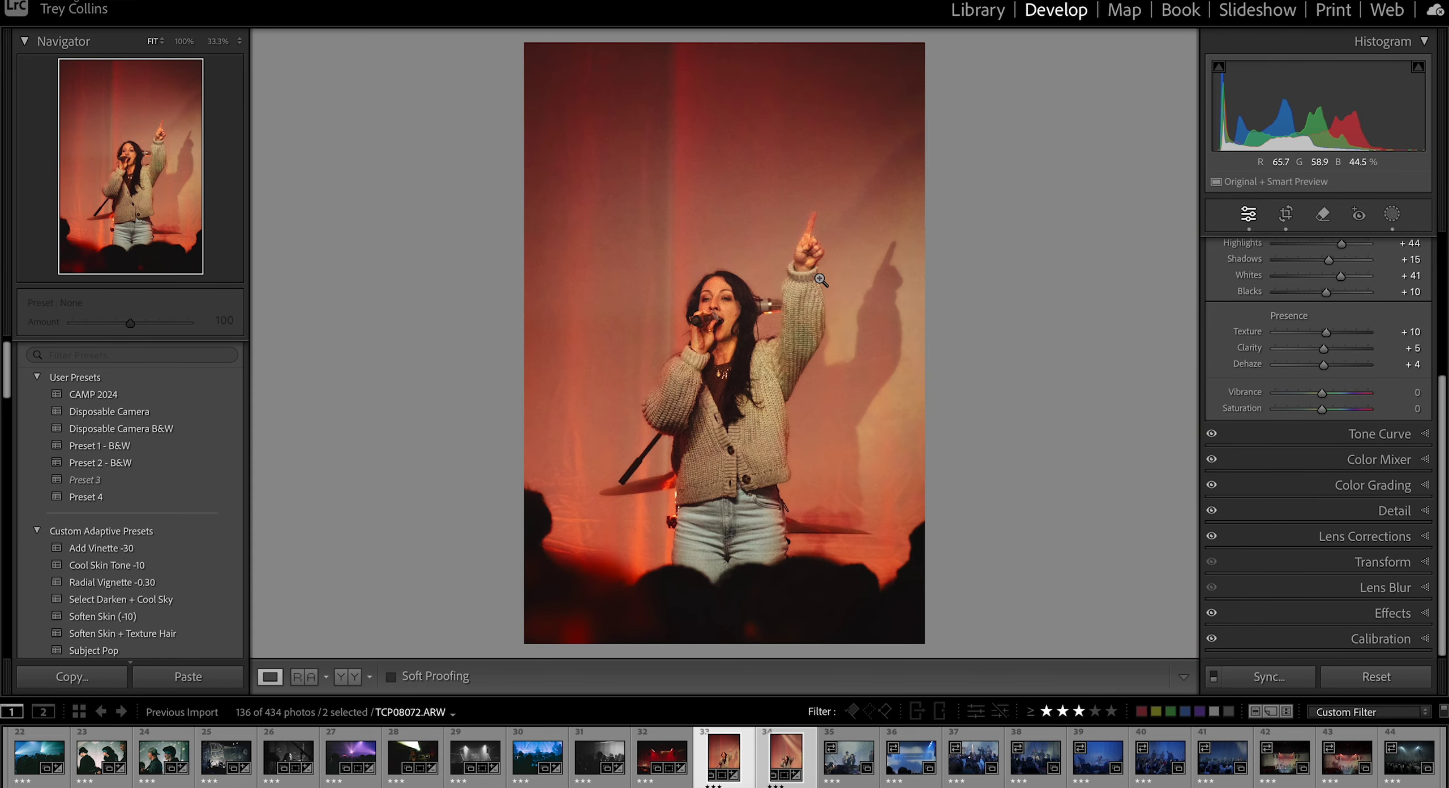
Step: Reposition the radial vignette around the singer in TCP08074.ARW and apply the Radial Vignette -0.30 preset to TCP08072.ARW
{"action": "key", "text": "Right"}
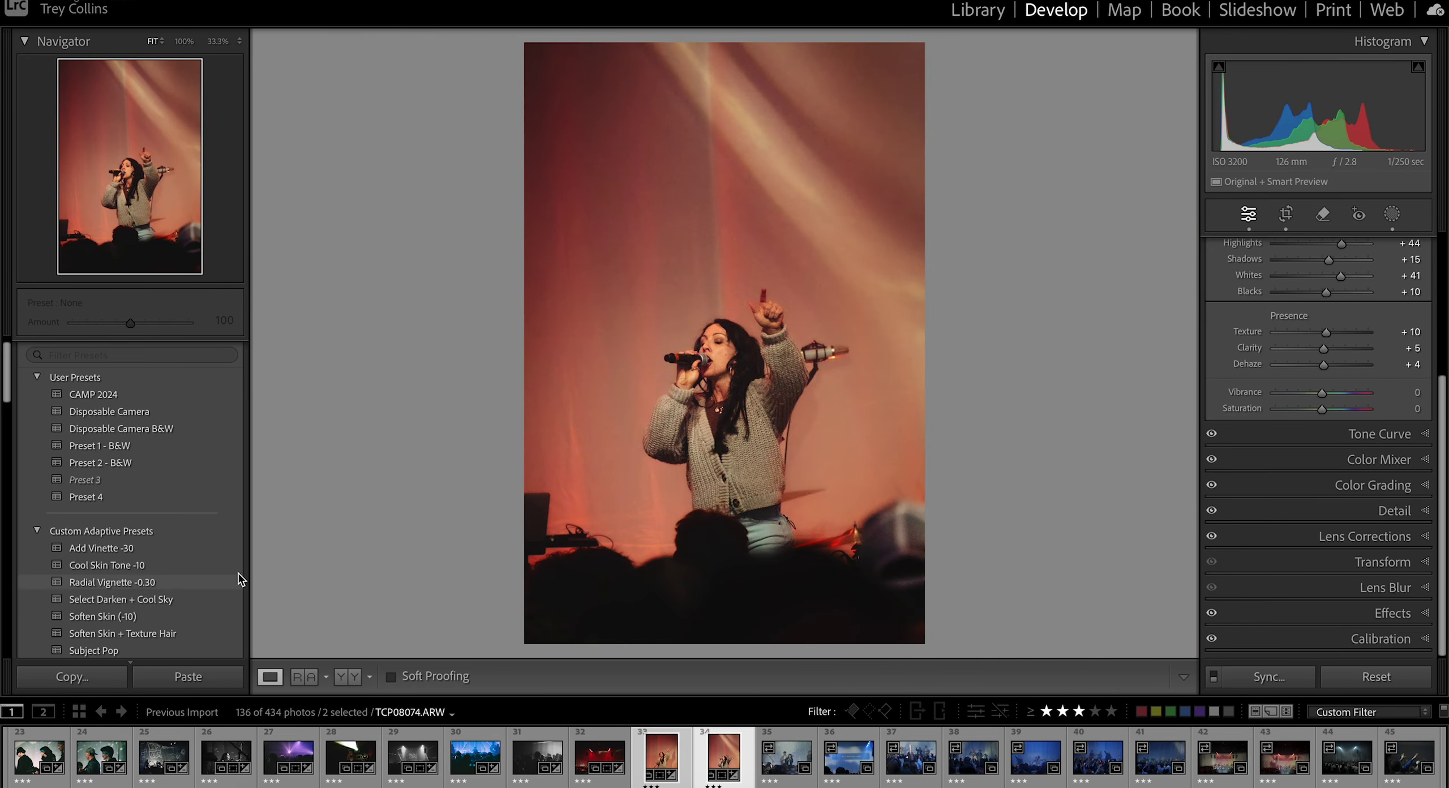
{"action": "left_click", "coordinate": [1393, 214]}
{"action": "left_click", "coordinate": [1176, 104]}
{"action": "left_click_drag", "start_coordinate": [728, 352], "coordinate": [716, 359]}
{"action": "key", "text": "Left"}
{"action": "left_click", "coordinate": [160, 584]}
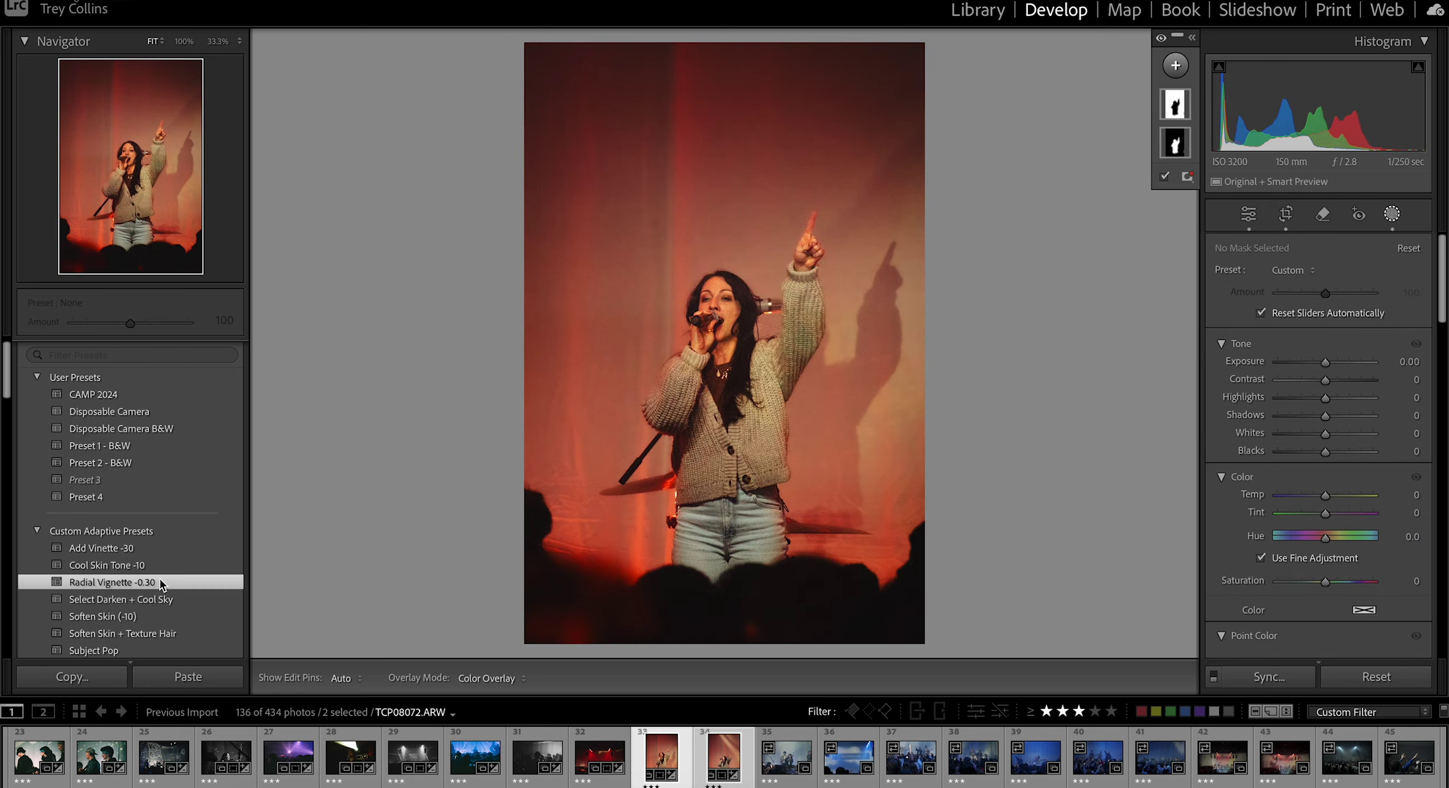
Step: Leave the masks of TCP08072.ARW and fine-tune the photo's overall Exposure
{"action": "left_click", "coordinate": [1175, 104]}
{"action": "left_click", "coordinate": [1392, 214]}
{"action": "left_click_drag", "start_coordinate": [1325, 417], "coordinate": [1323, 417]}
Step: Give TCP08080.ARW the Preset 4 look with Tint +31 and crop it tighter around the singer and guitarist
{"action": "left_click", "coordinate": [786, 757]}
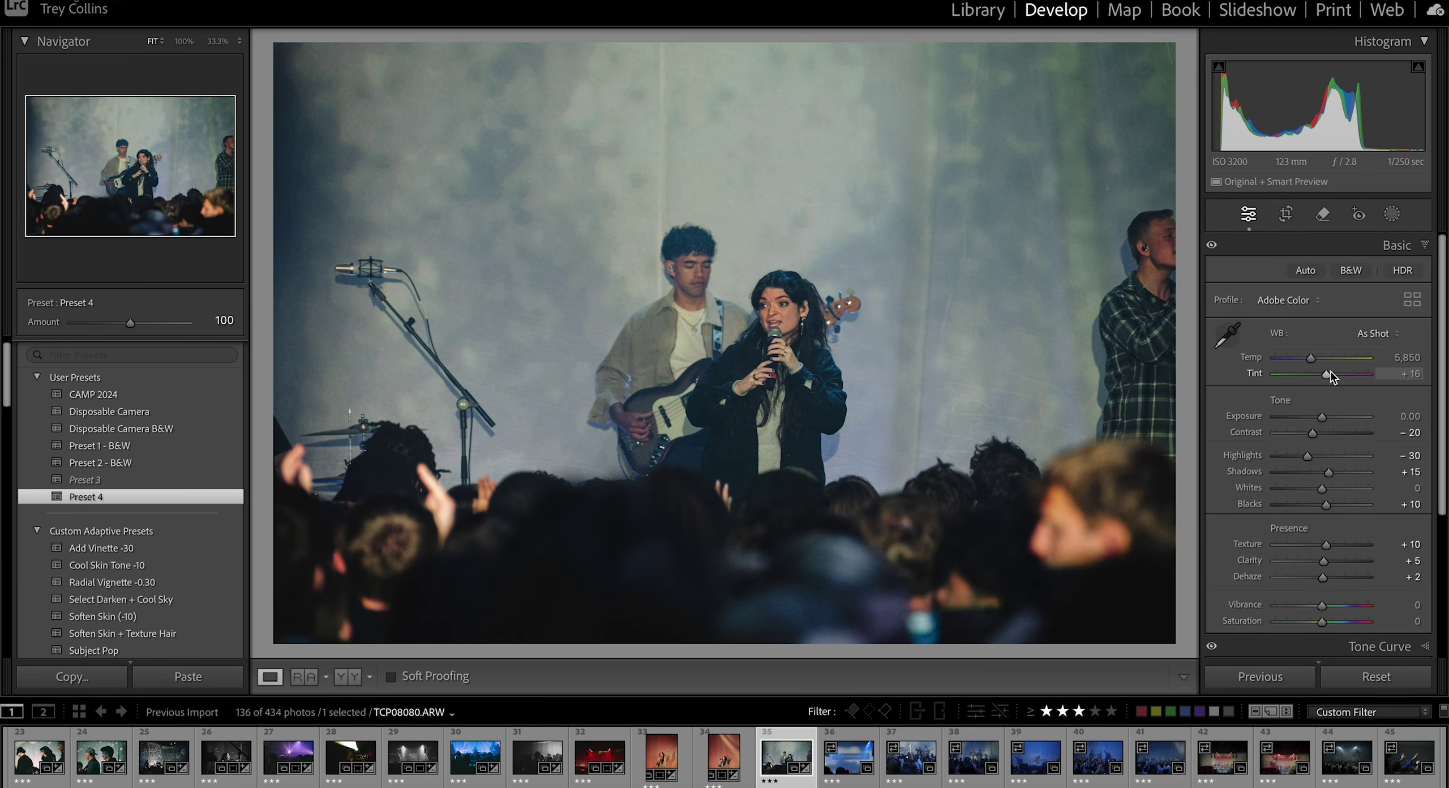
{"action": "left_click", "coordinate": [1286, 215]}
{"action": "left_click_drag", "start_coordinate": [1167, 49], "coordinate": [1102, 87]}
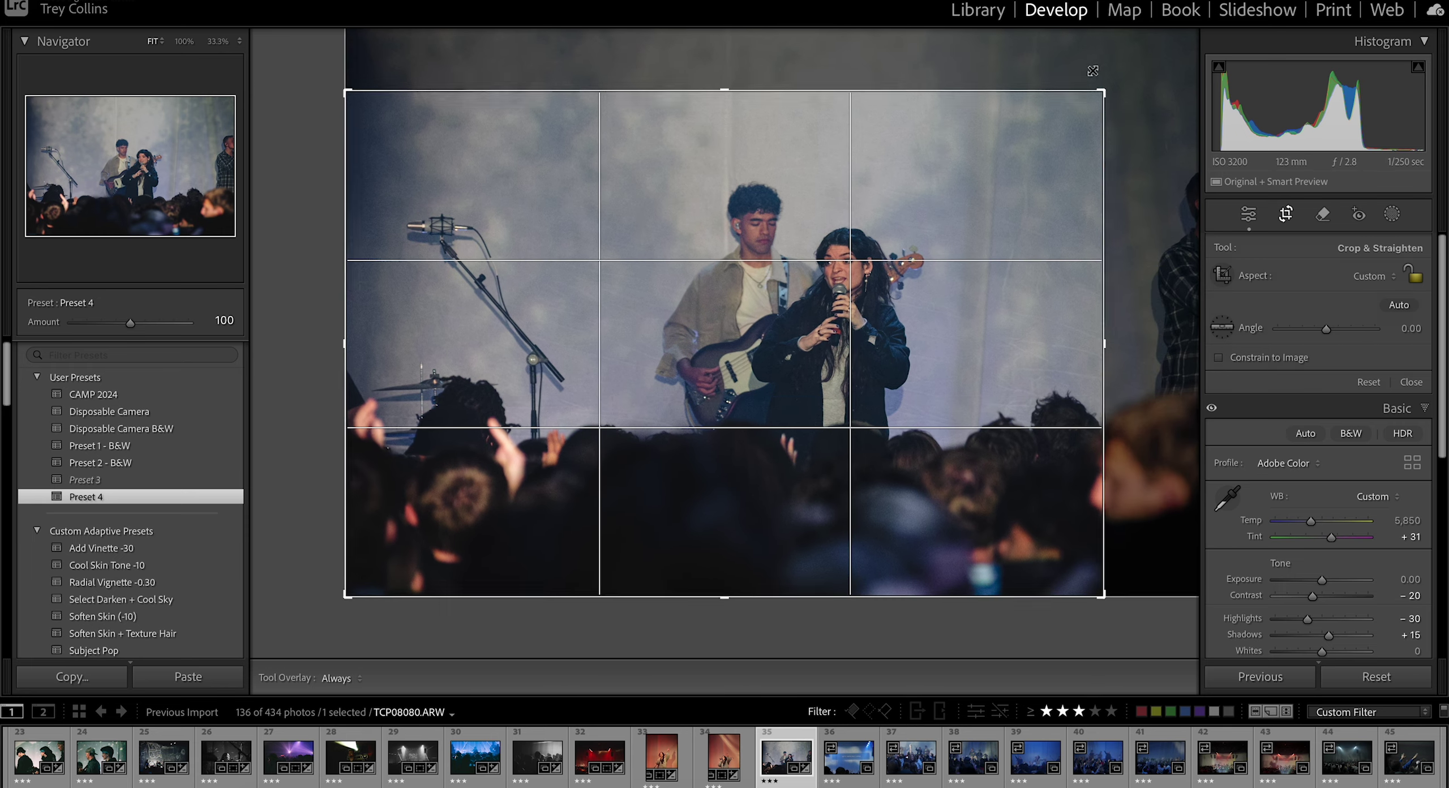
{"action": "key", "text": "Return"}
Step: Darken the crowd in TCP08080.ARW with a linear gradient mask and apply the Subject Pop preset
{"action": "left_click", "coordinate": [1392, 214]}
{"action": "left_click", "coordinate": [1253, 363]}
{"action": "left_click_drag", "start_coordinate": [583, 527], "coordinate": [586, 244]}
{"action": "left_click_drag", "start_coordinate": [1325, 385], "coordinate": [1312, 386]}
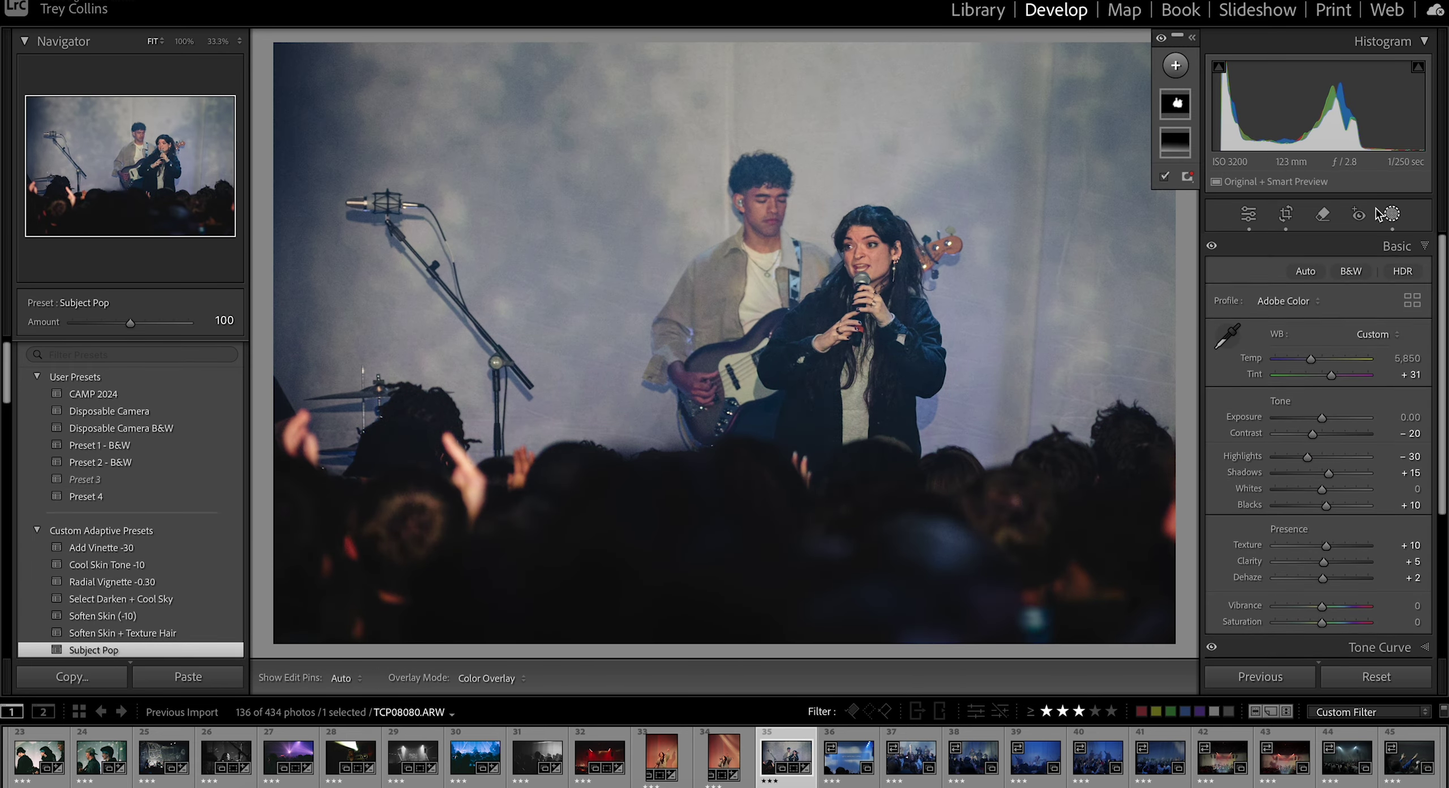
Step: Mask the female singer with an object selection and set the mask's Exposure to 0.30, Temp to 7 and Dehaze to 18
{"action": "left_click", "coordinate": [1384, 214]}
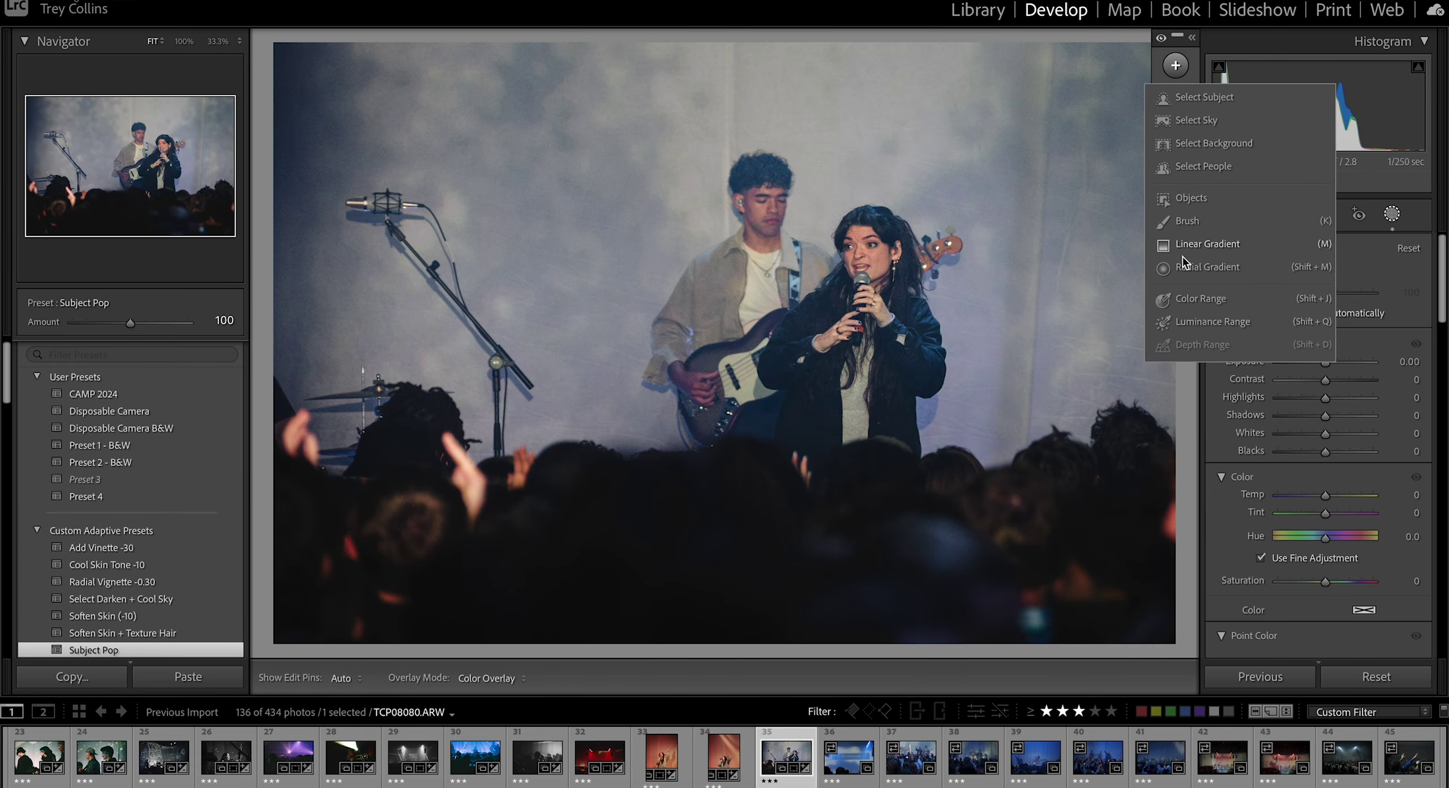
{"action": "left_click", "coordinate": [1191, 197]}
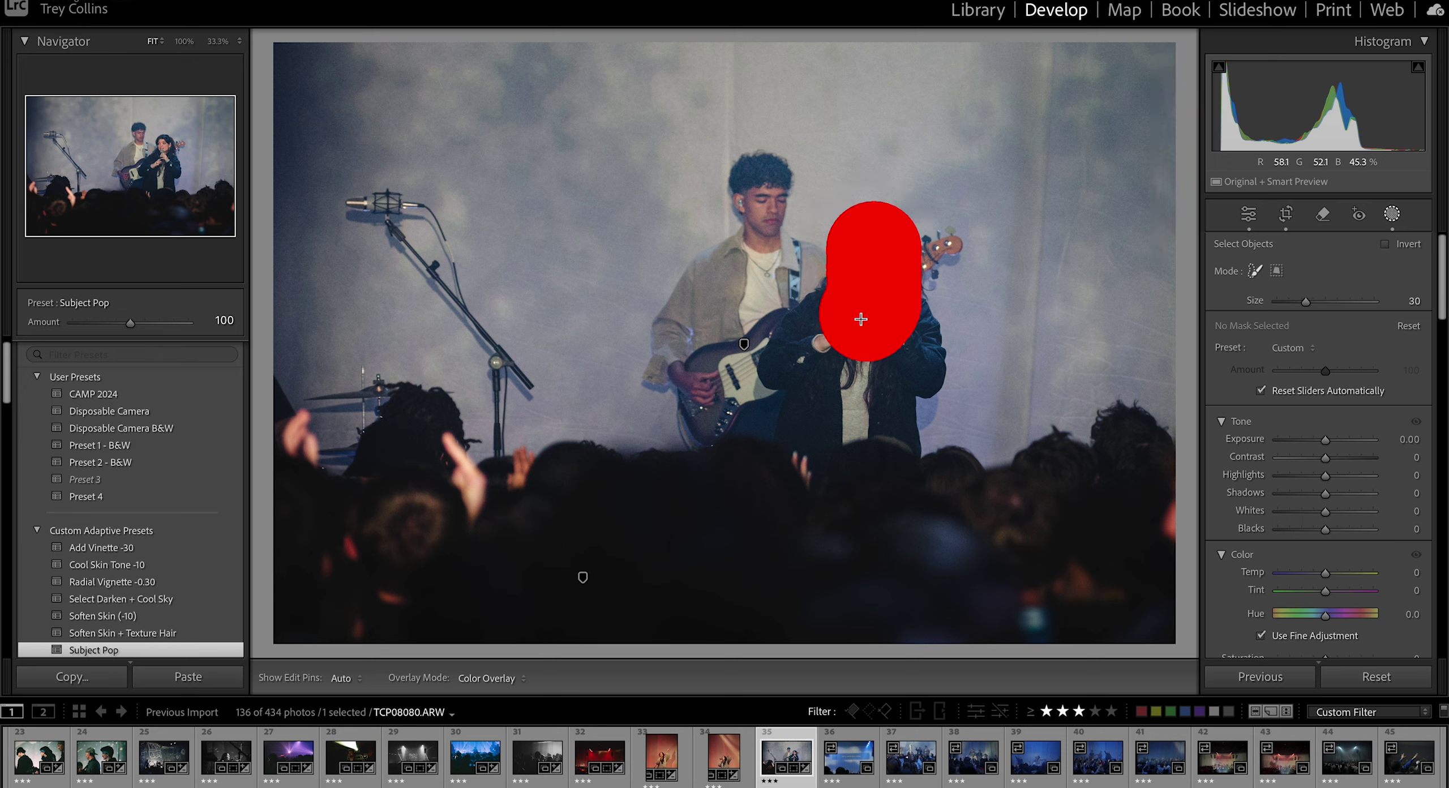
{"action": "left_click", "coordinate": [1184, 157]}
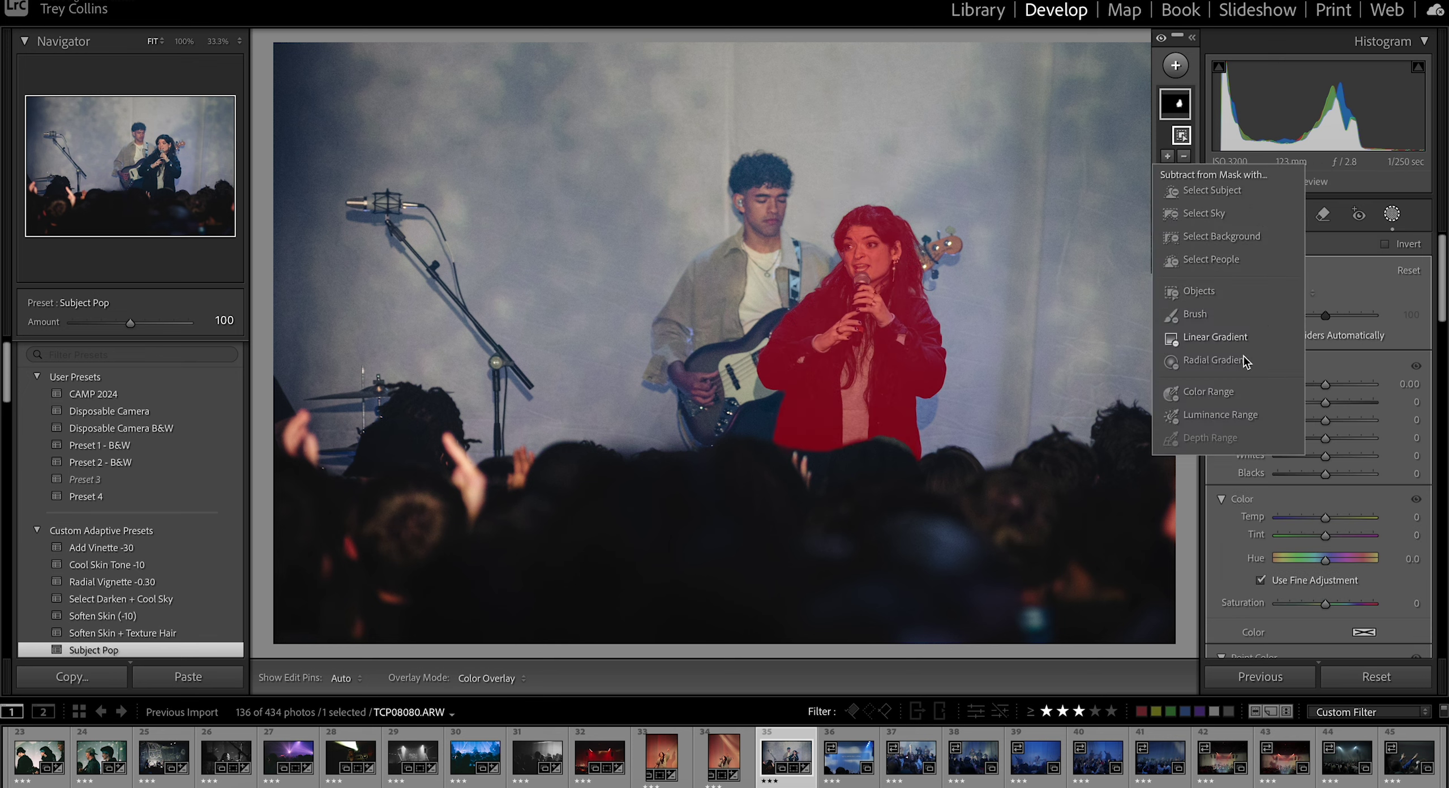
{"action": "left_click", "coordinate": [1418, 214]}
{"action": "left_click_drag", "start_coordinate": [1328, 387], "coordinate": [1334, 409]}
{"action": "scroll", "coordinate": [1286, 513], "scroll_direction": "down", "scroll_amount": 6}
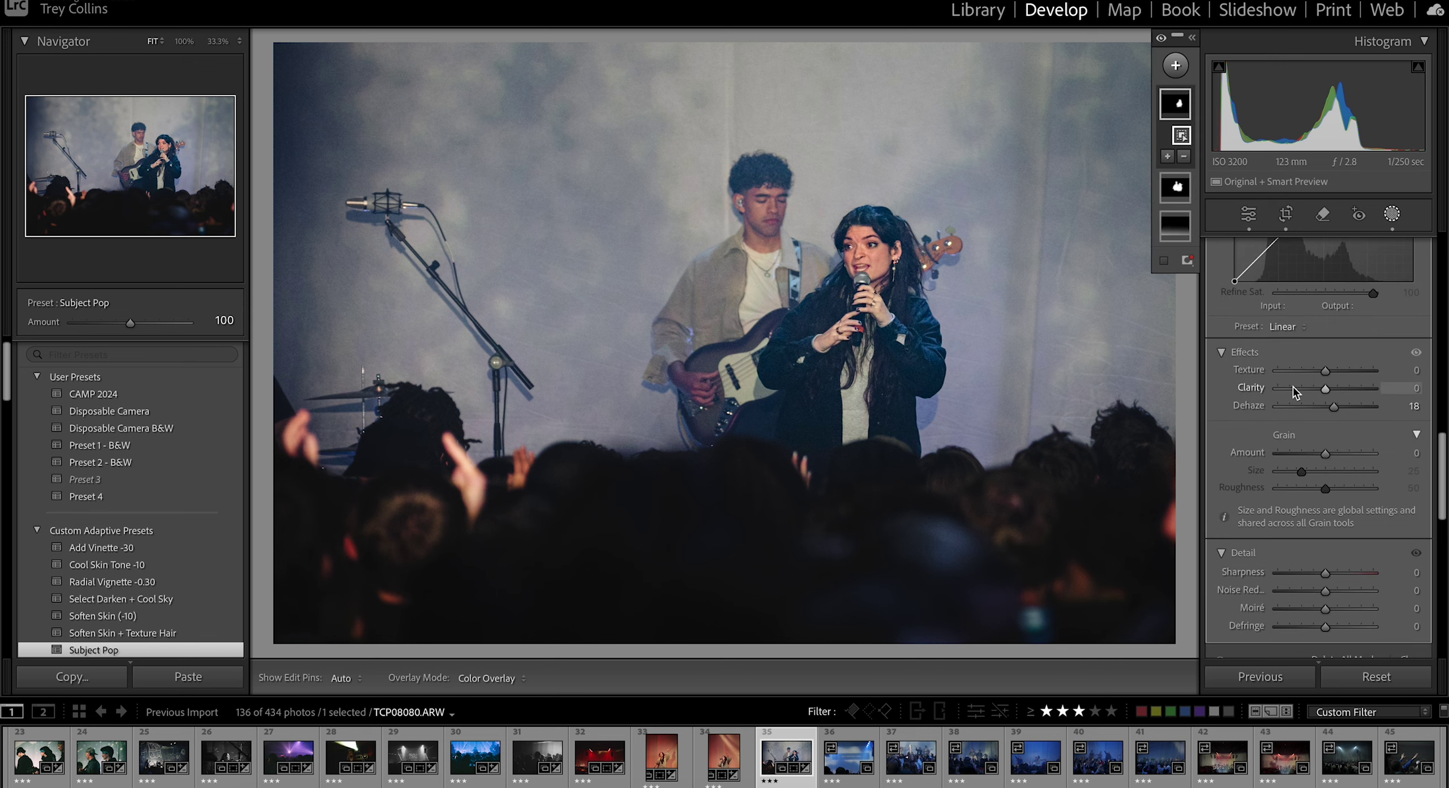
{"action": "scroll", "coordinate": [1308, 408], "scroll_direction": "up", "scroll_amount": 6}
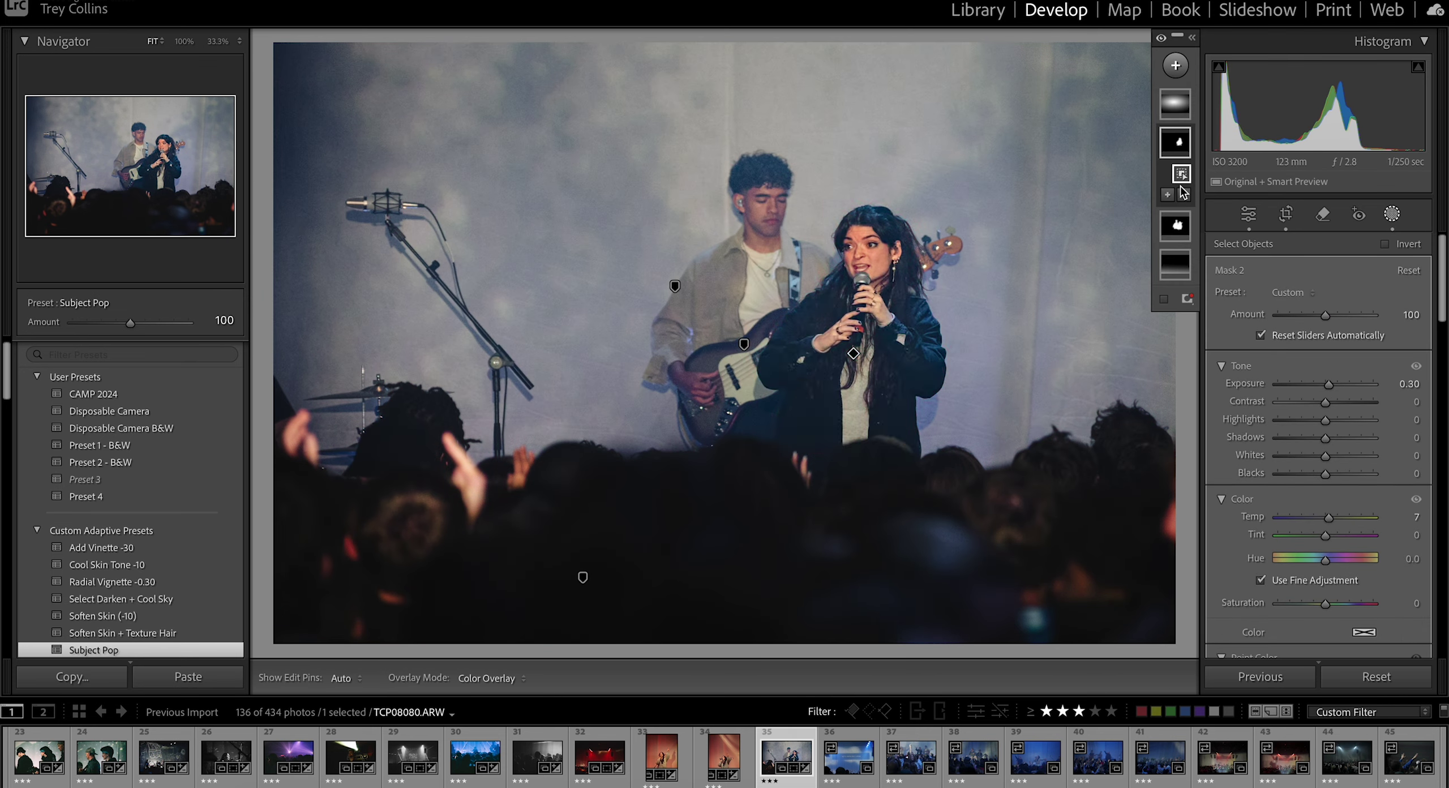
Step: Duplicate the singer's object mask in TCP08080.ARW and make an inverted copy of the duplicate
{"action": "right_click", "coordinate": [1176, 144]}
{"action": "left_click", "coordinate": [1231, 202]}
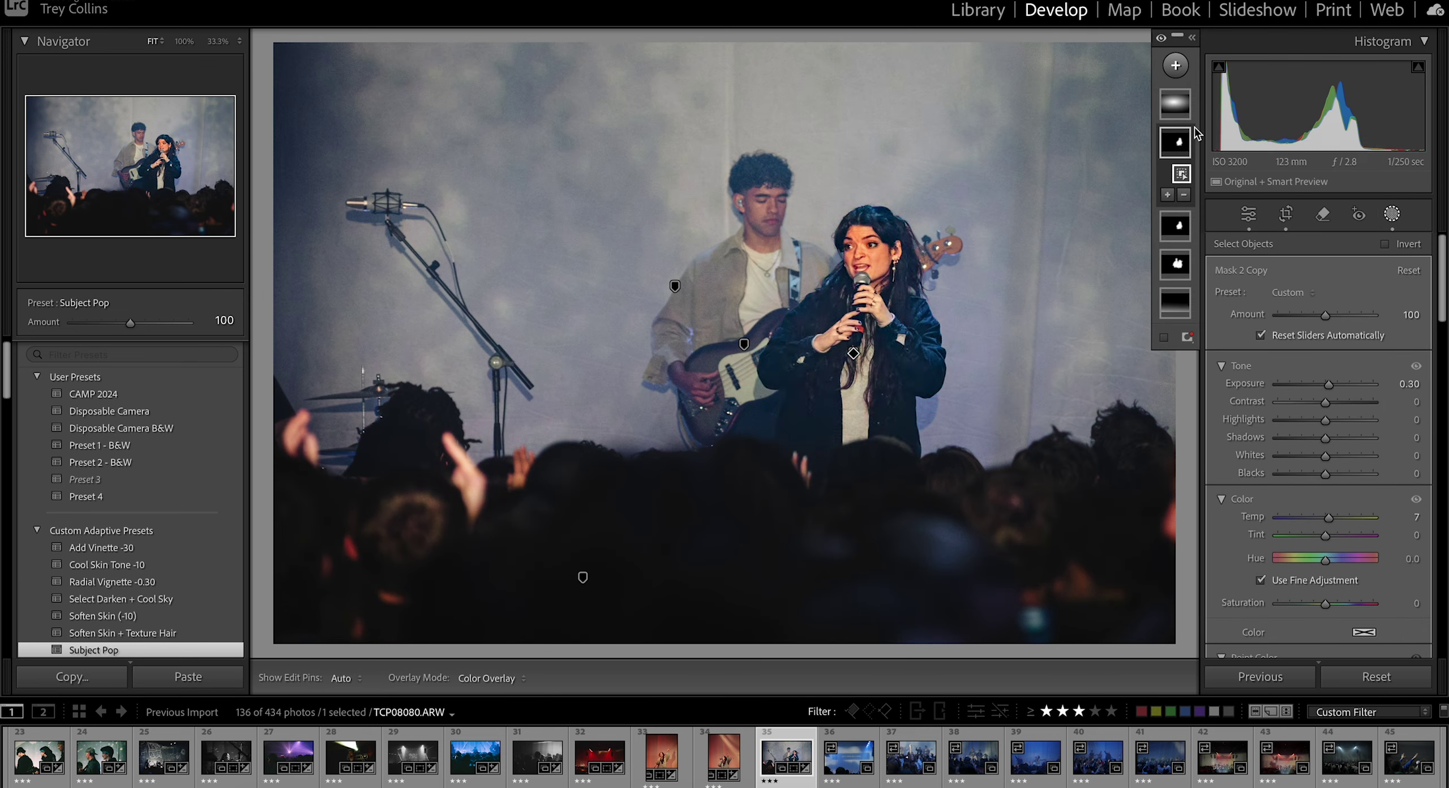
{"action": "left_click", "coordinate": [1185, 195]}
{"action": "right_click", "coordinate": [1176, 143]}
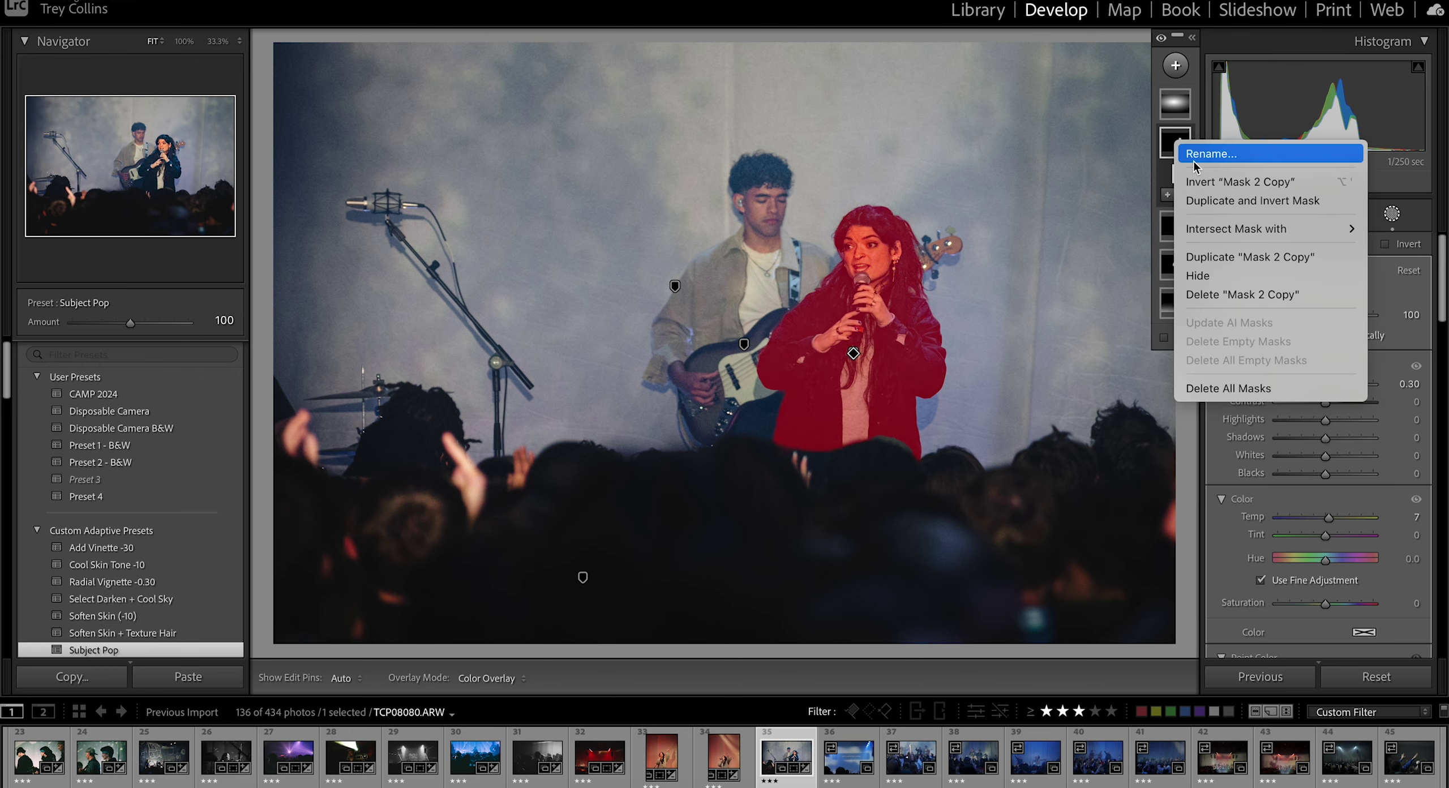
Step: Intersect the inverted singer mask with a large radial gradient around the performers and set the rating of TCP08080.ARW to 0
{"action": "mouse_move", "coordinate": [1218, 235]}
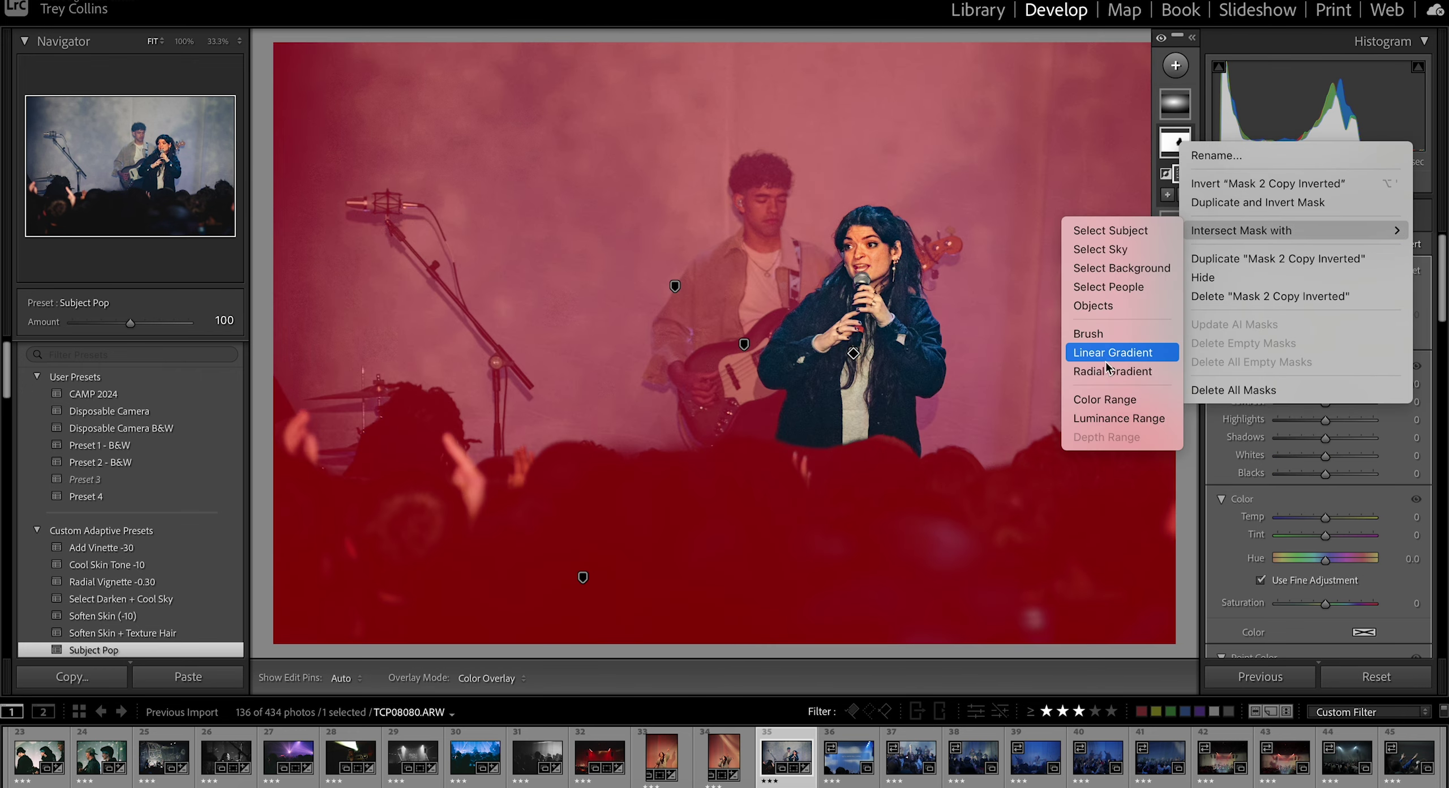
{"action": "left_click", "coordinate": [1107, 369]}
{"action": "mouse_move", "coordinate": [690, 186]}
{"action": "left_mouse_down"}
{"action": "mouse_move", "coordinate": [1308, 456]}
{"action": "mouse_move", "coordinate": [1246, 402]}
{"action": "left_mouse_up"}
{"action": "left_click_drag", "start_coordinate": [999, 198], "coordinate": [1126, 277]}
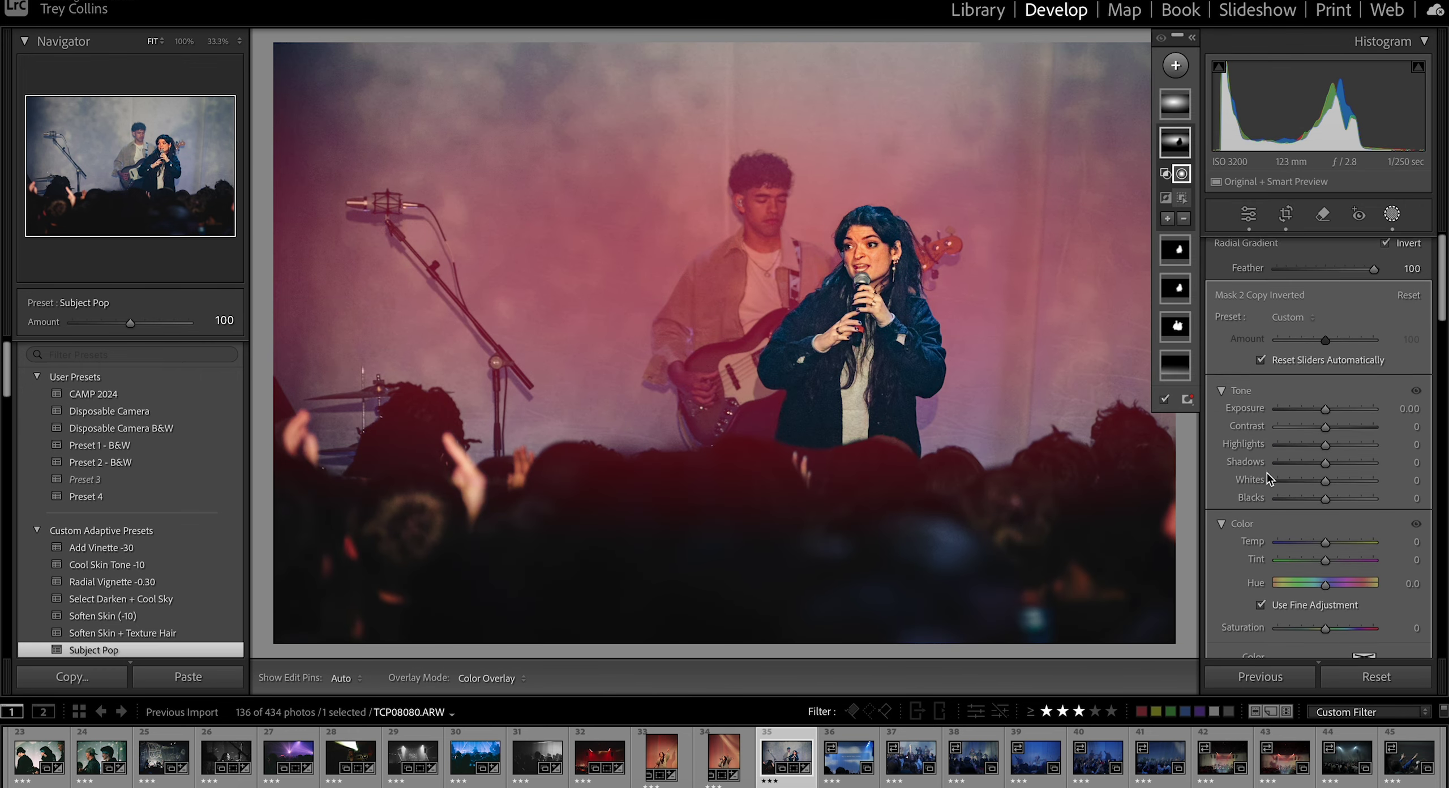
{"action": "scroll", "coordinate": [1267, 473], "scroll_direction": "down", "scroll_amount": 10}
{"action": "left_click_drag", "start_coordinate": [1323, 418], "coordinate": [1307, 419]}
{"action": "key", "text": "0"}
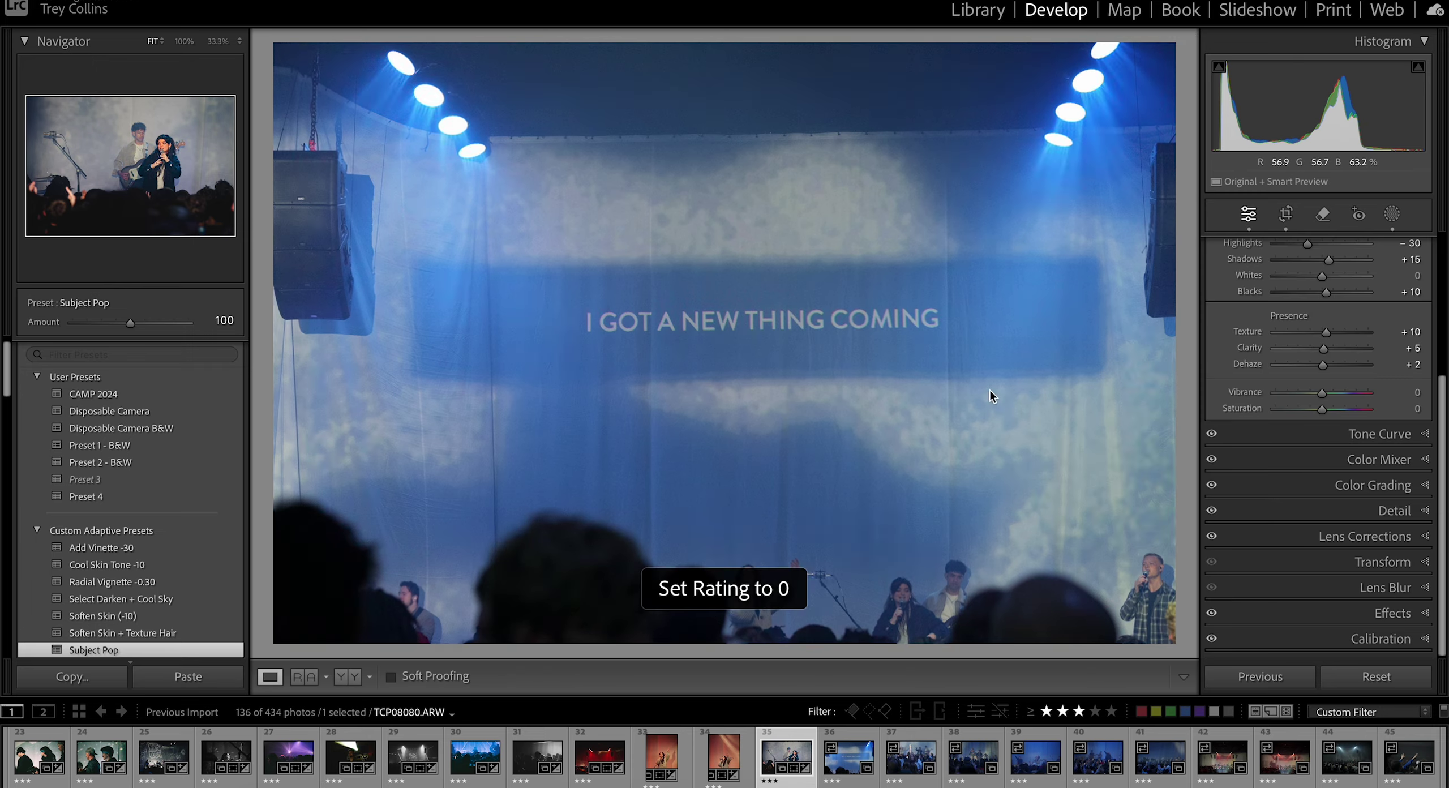
Step: Straighten and tighten the crop of TCP08084.ARW, and convert it with Preset 2 - B&W at Contrast +93
{"action": "key", "text": "r"}
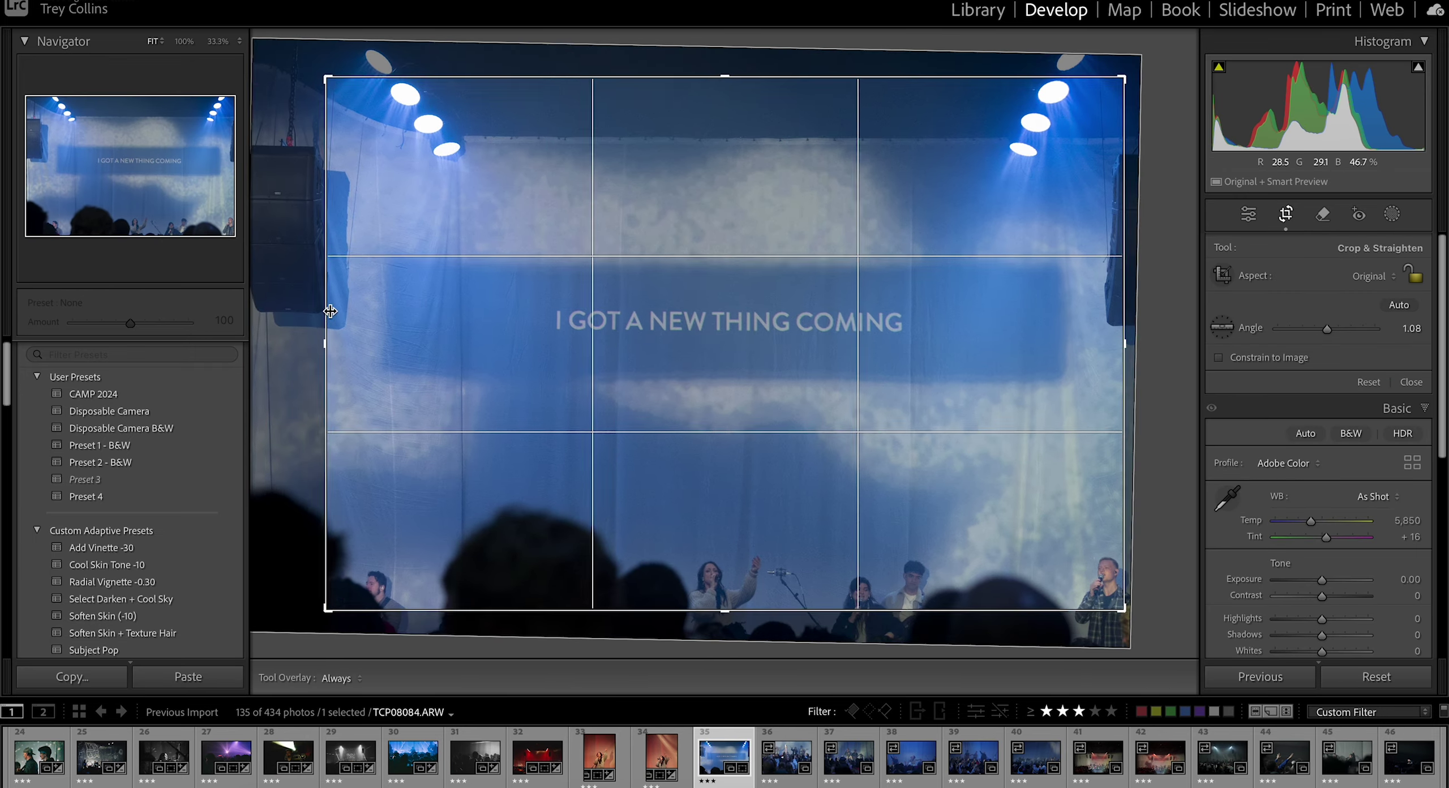
{"action": "key", "text": "r"}
{"action": "left_click", "coordinate": [135, 463]}
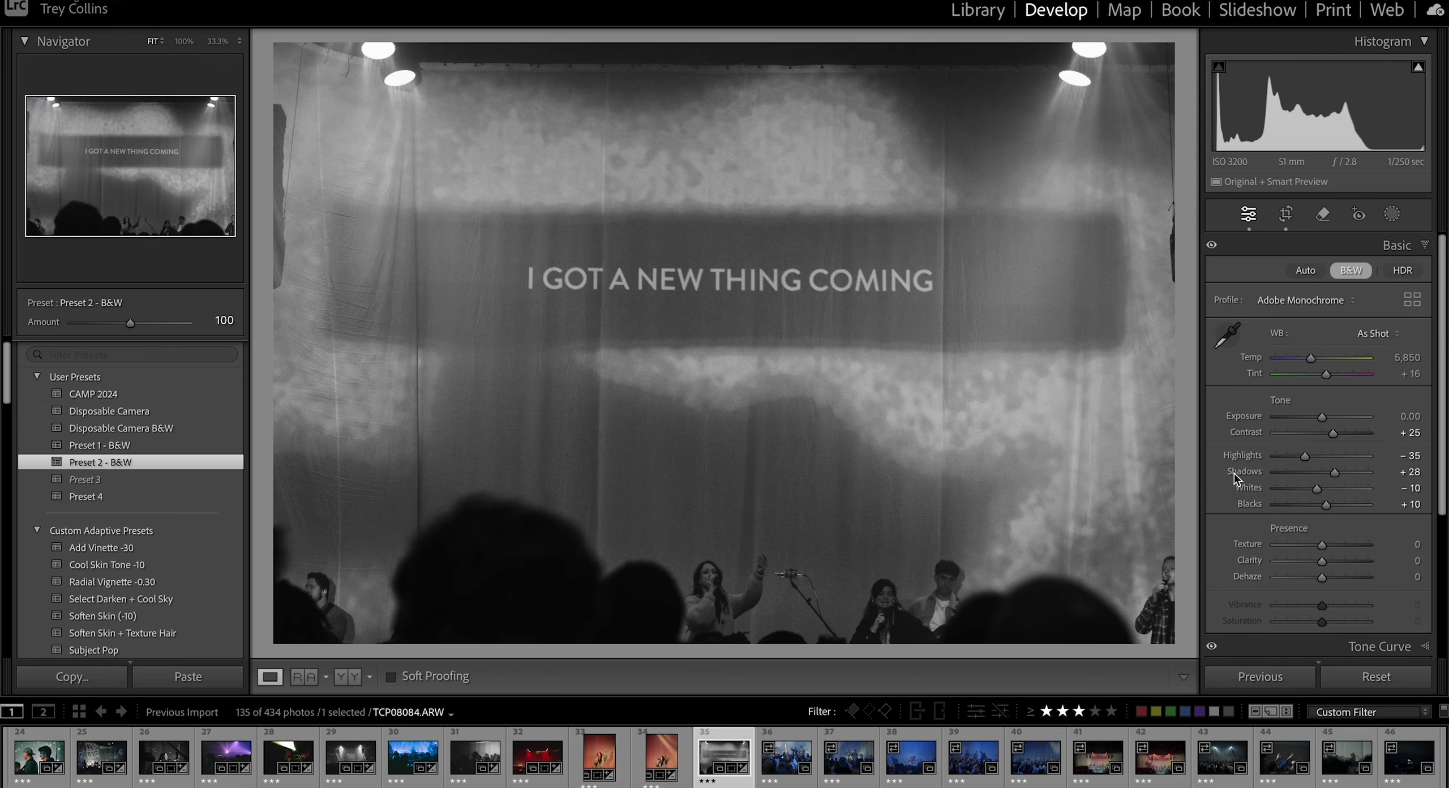
{"action": "left_click_drag", "start_coordinate": [1334, 433], "coordinate": [1370, 434]}
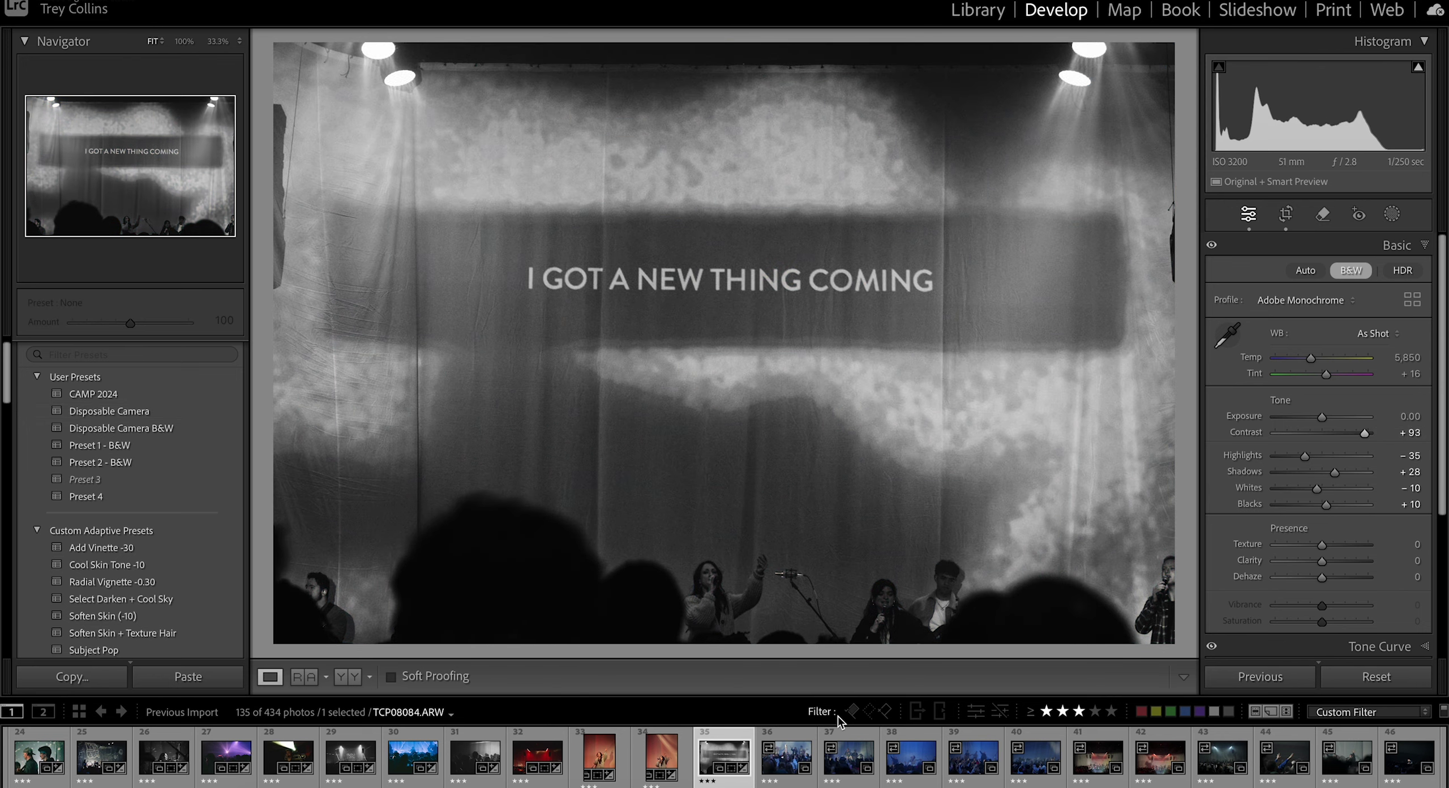
Step: Try Preset 2 - B&W on TCP08091.ARW, replace it with CAMP 2024, and convert the following photo to black and white
{"action": "key", "text": "Right"}
{"action": "left_click", "coordinate": [145, 459]}
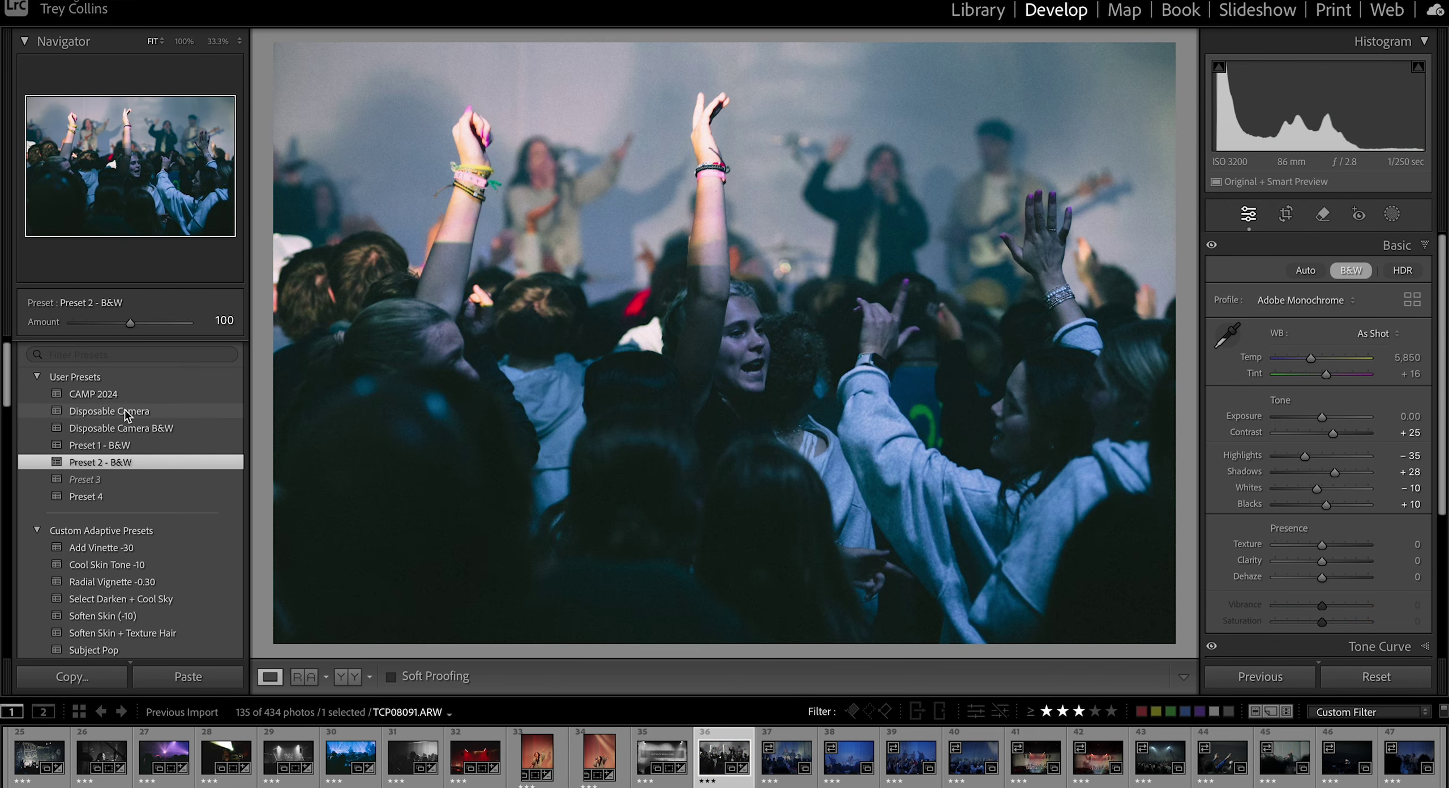
{"action": "left_click", "coordinate": [119, 395]}
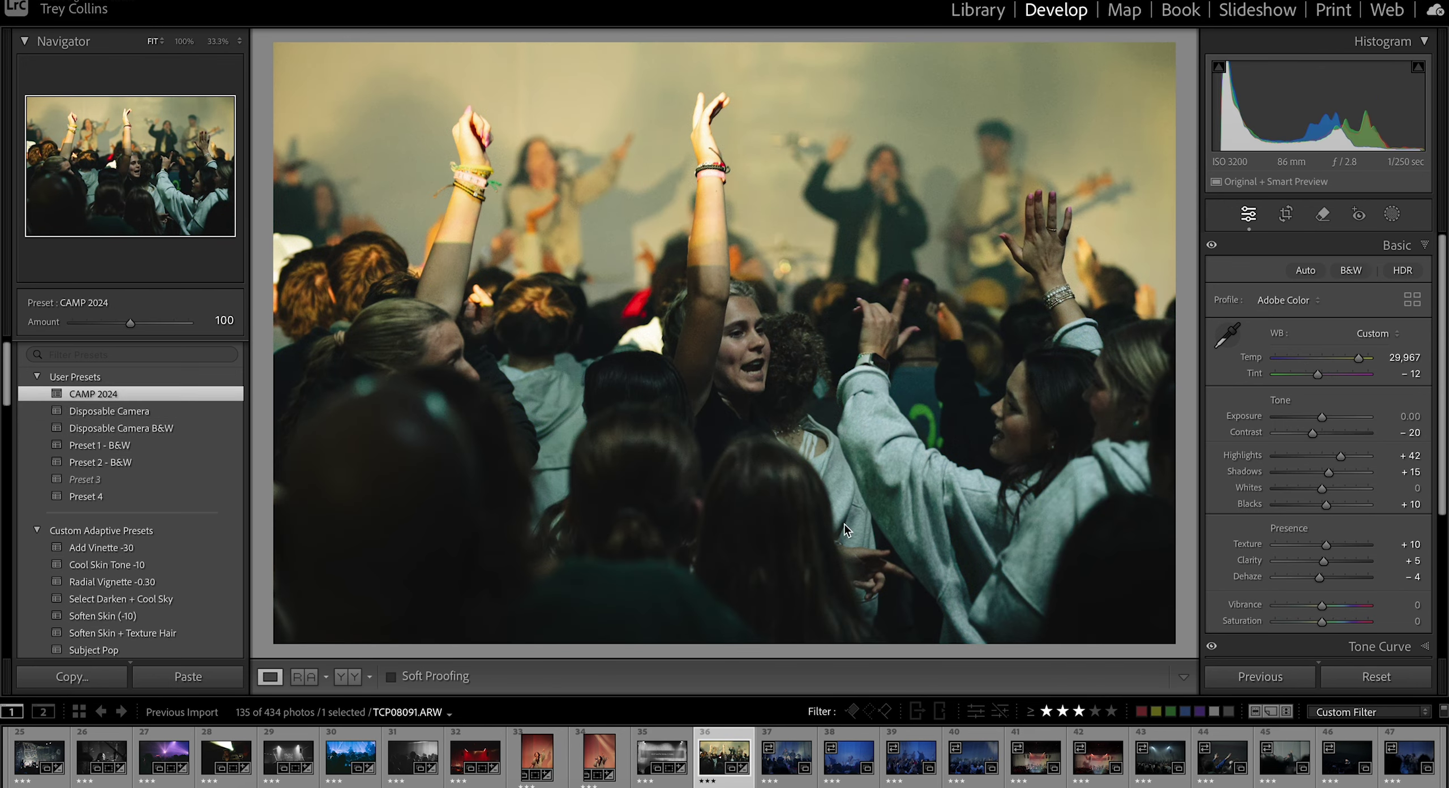
{"action": "key", "text": "Right"}
Step: Apply the CAMP 2024 preset to TCP08108.ARW with Tint +3, Exposure −0.25, Whites +43 and Dehaze +17
{"action": "key", "text": "Right"}
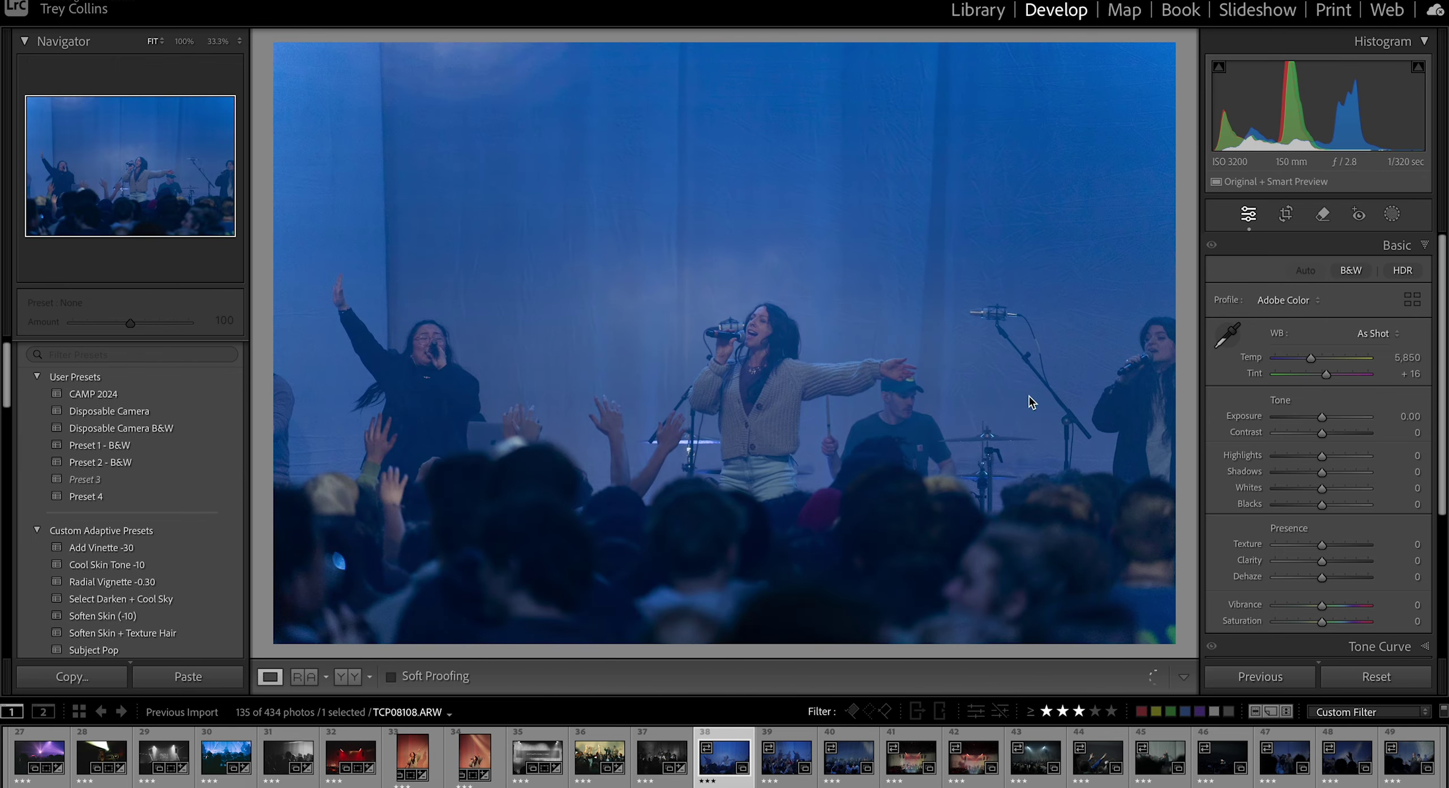
{"action": "left_click", "coordinate": [143, 395]}
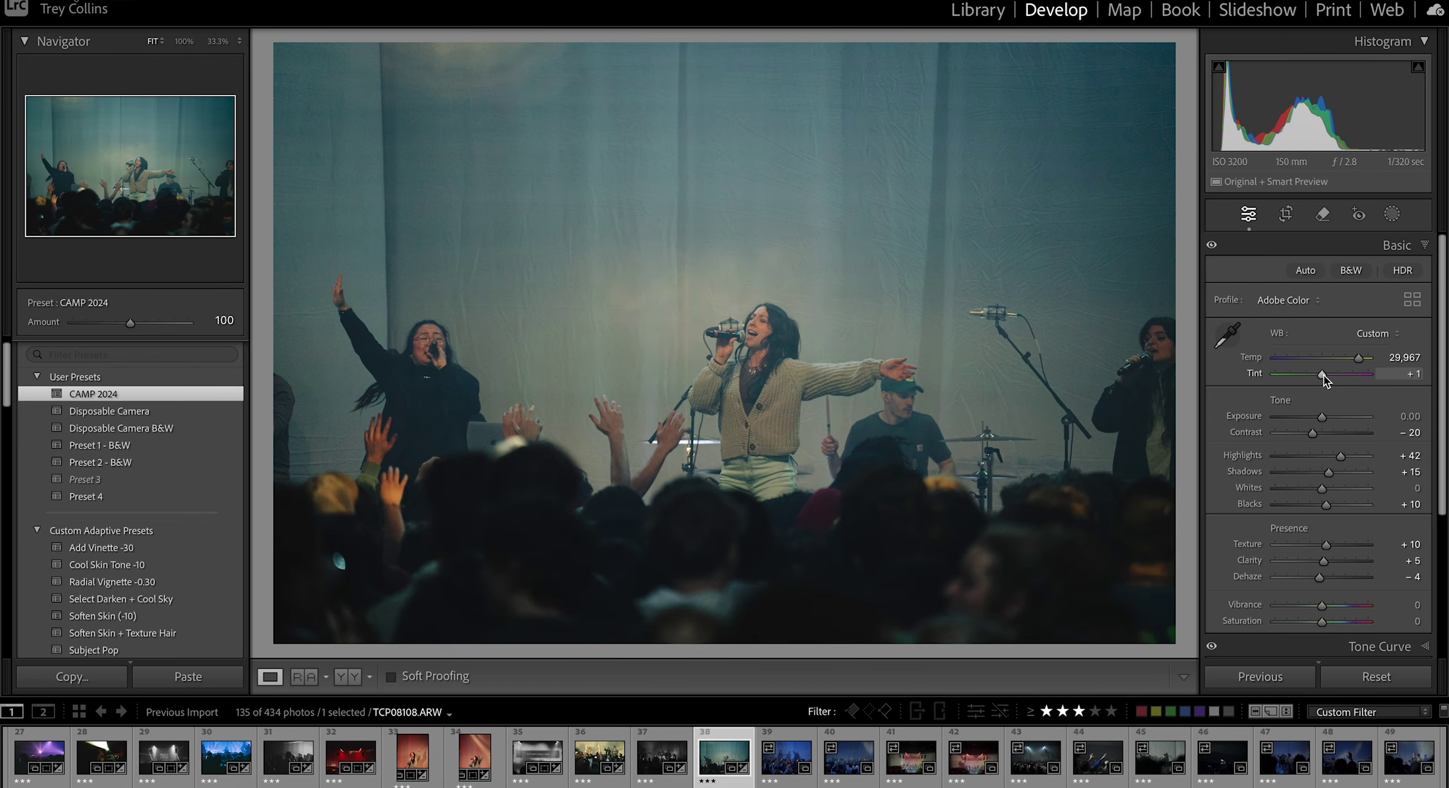
{"action": "left_click_drag", "start_coordinate": [1322, 488], "coordinate": [1342, 488]}
{"action": "scroll", "coordinate": [1330, 453], "scroll_direction": "down", "scroll_amount": 5}
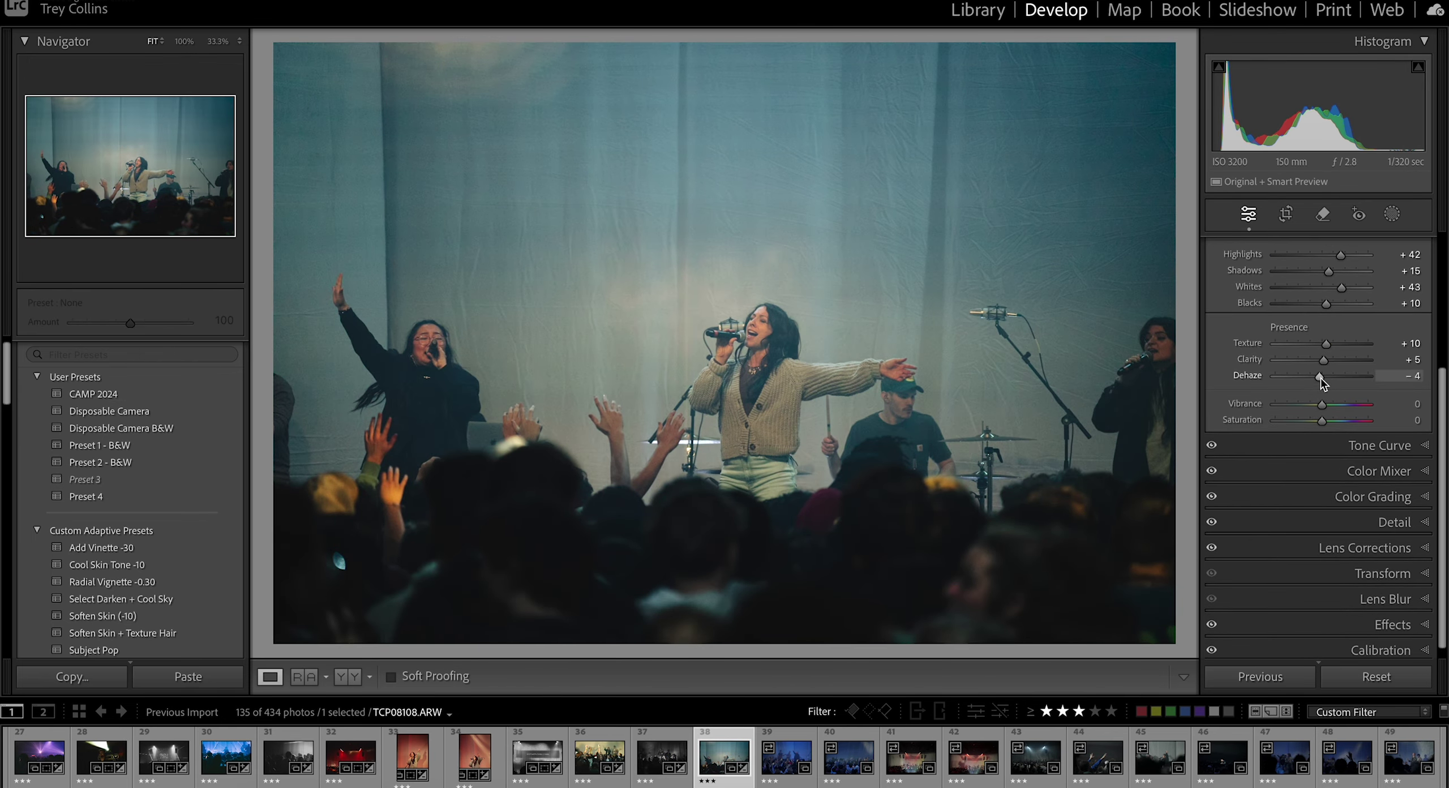
{"action": "left_click_drag", "start_coordinate": [1319, 375], "coordinate": [1330, 376]}
Step: Crop TCP08108.ARW tighter around the lead singer and compare the edit with the Before view
{"action": "key", "text": "r"}
{"action": "left_click_drag", "start_coordinate": [275, 43], "coordinate": [323, 74]}
{"action": "key", "text": "Return"}
{"action": "key", "text": "backslash"}
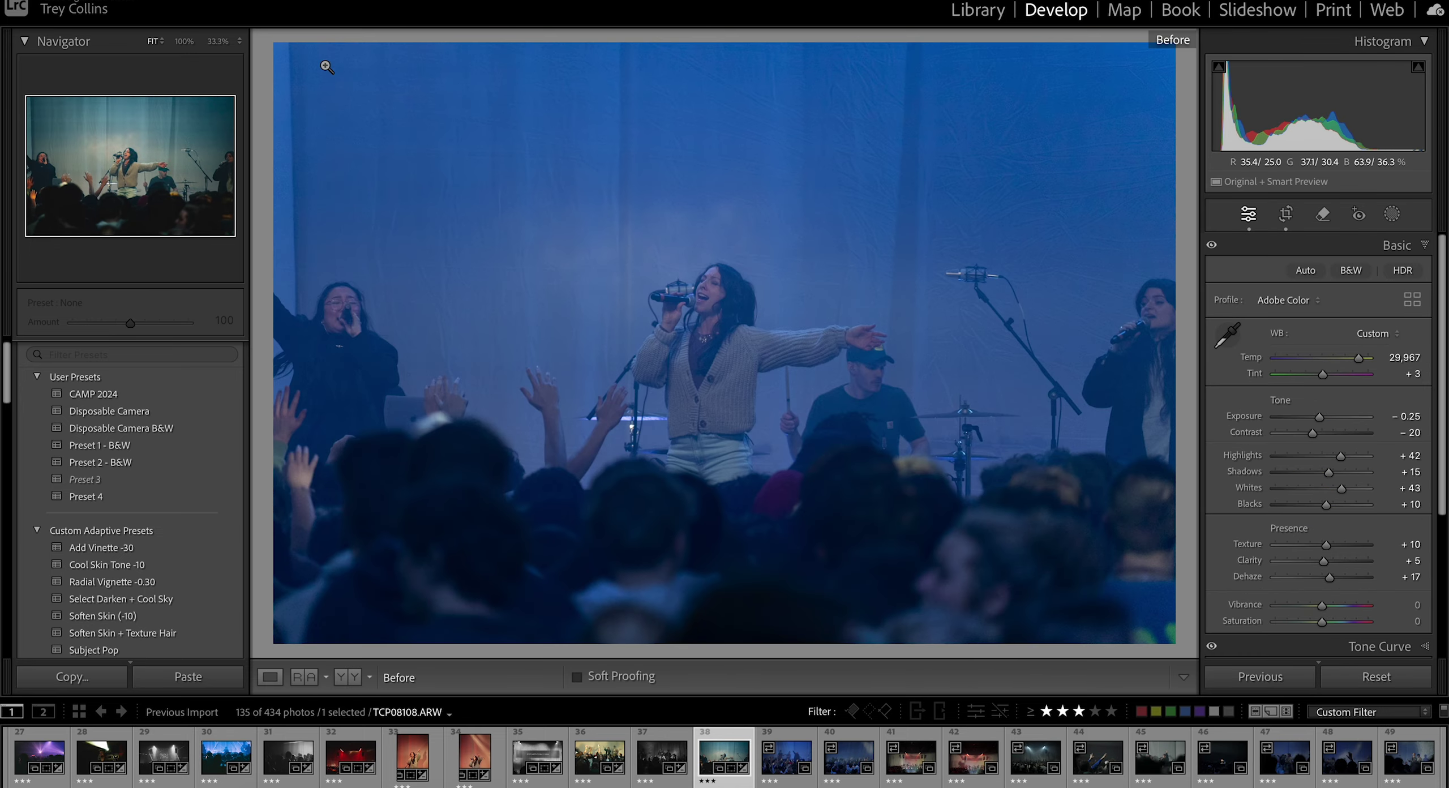
{"action": "key", "text": "backslash"}
Step: Add a linear gradient mask over the crowd in TCP08108.ARW and lower its Exposure
{"action": "key", "text": "m"}
{"action": "left_click_drag", "start_coordinate": [610, 565], "coordinate": [611, 340]}
{"action": "left_click_drag", "start_coordinate": [1325, 385], "coordinate": [1318, 385]}
Step: Place a large radial gradient mask around the lead singer in TCP08108.ARW and raise its Exposure to about 0.34
{"action": "key", "text": "shift+m"}
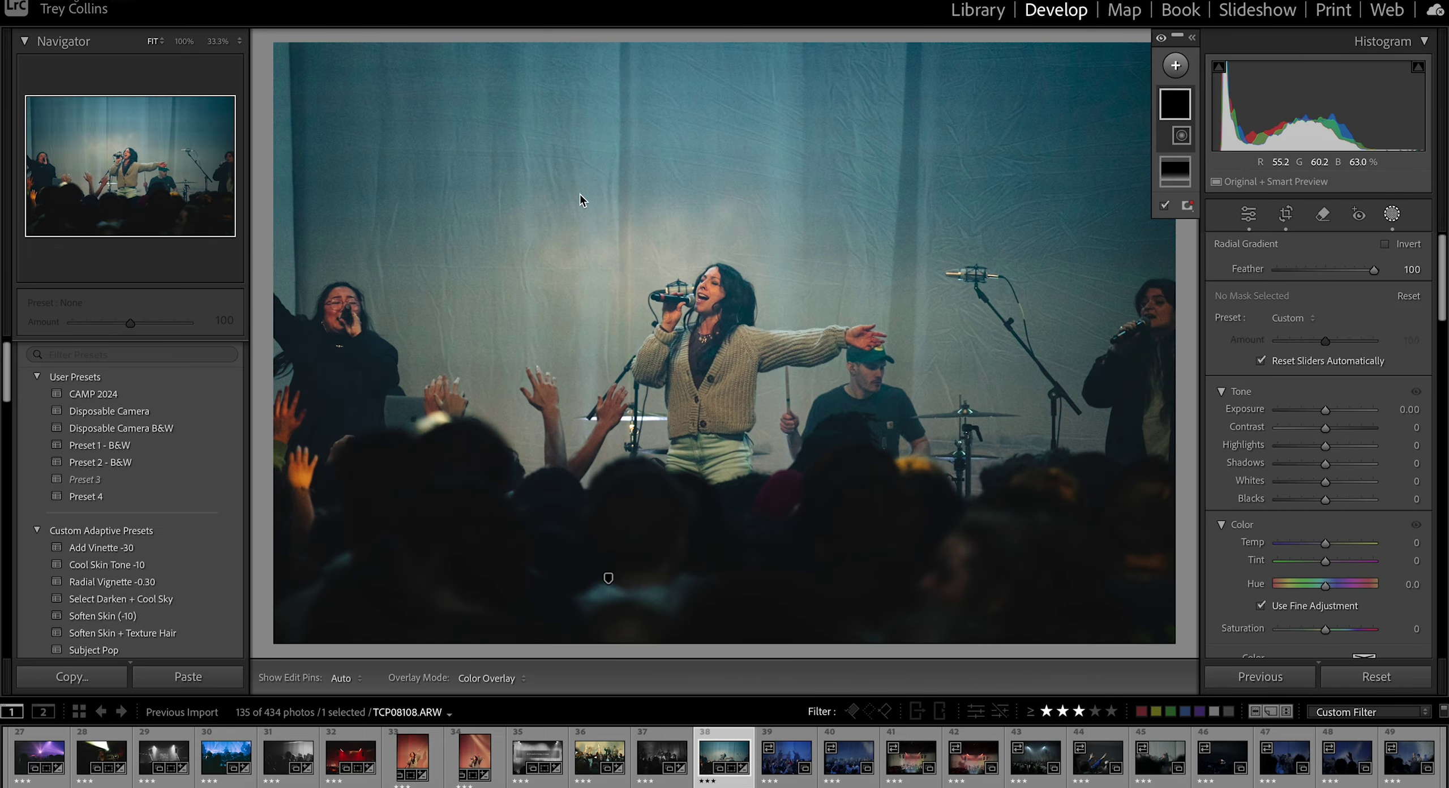
{"action": "left_click_drag", "start_coordinate": [581, 199], "coordinate": [1166, 581]}
{"action": "left_click_drag", "start_coordinate": [815, 162], "coordinate": [919, 168]}
{"action": "left_click_drag", "start_coordinate": [1327, 412], "coordinate": [1332, 419]}
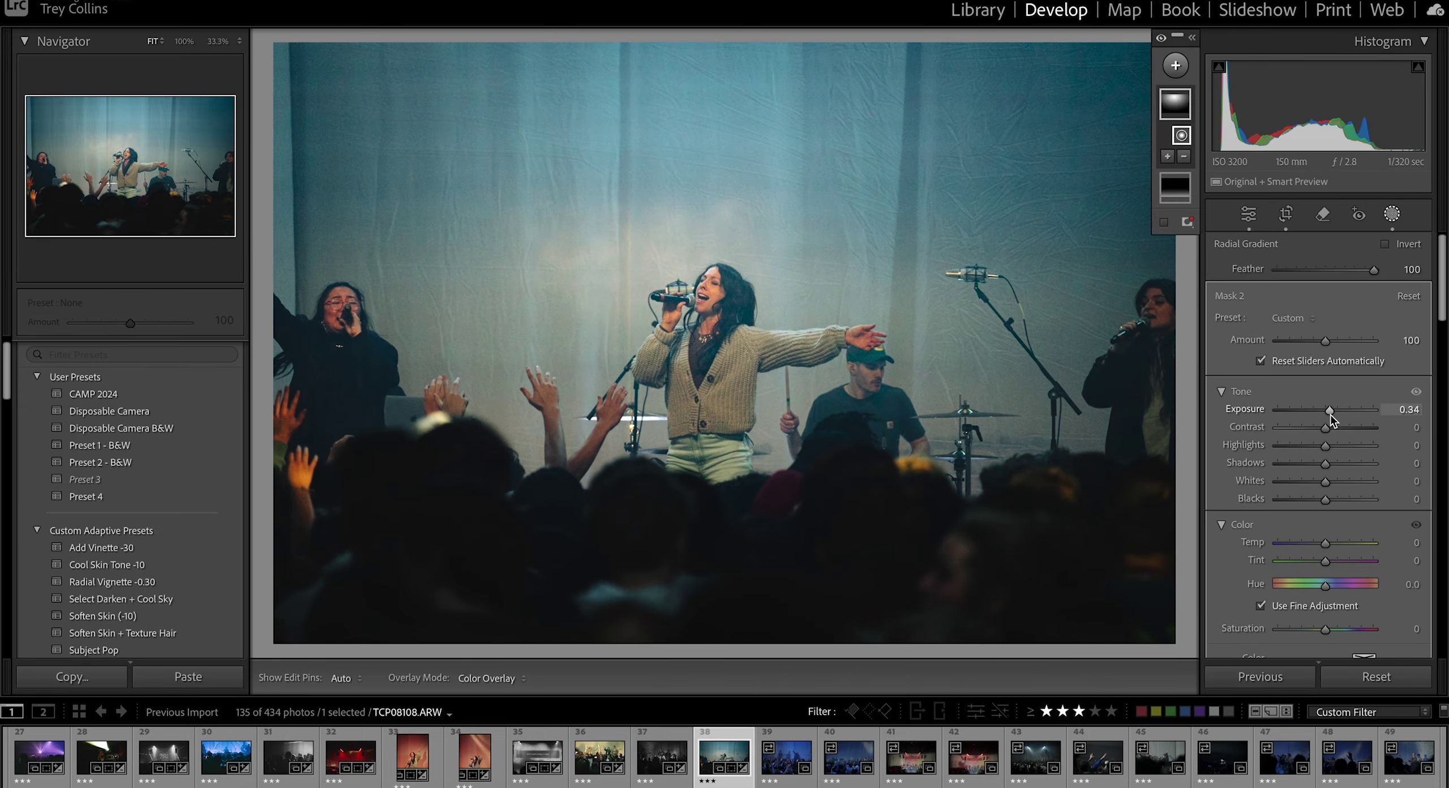
Step: Apply the Subject Pop preset to TCP08108.ARW and lower the photo's overall Exposure to about −0.55
{"action": "left_click", "coordinate": [1395, 216]}
{"action": "left_click", "coordinate": [93, 650]}
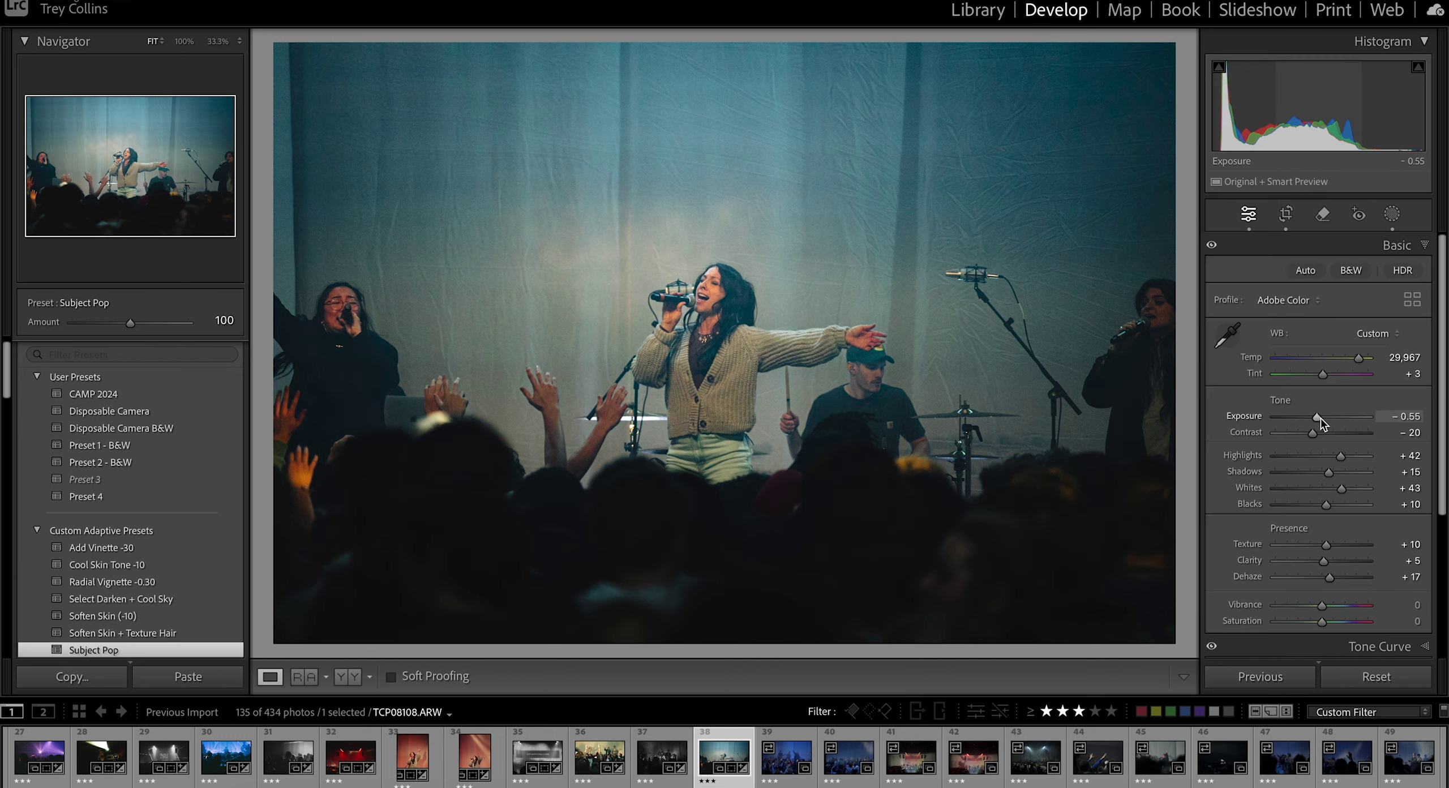
Step: Apply the CAMP 2024 preset with Tint +8 to TCP08111.ARW and brighten the raised hands with a radial gradient mask
{"action": "key", "text": "Right"}
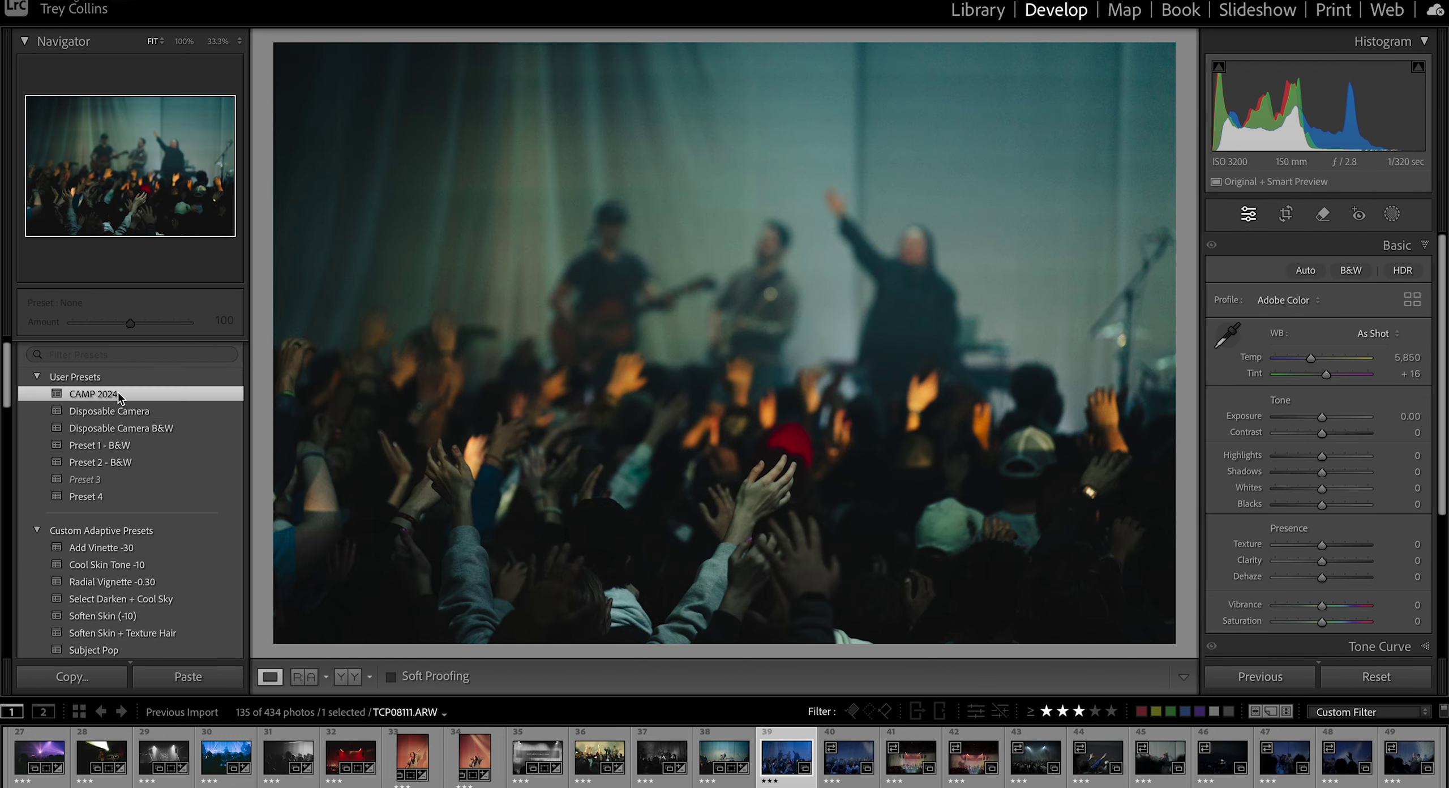
{"action": "left_click_drag", "start_coordinate": [1326, 375], "coordinate": [1325, 376]}
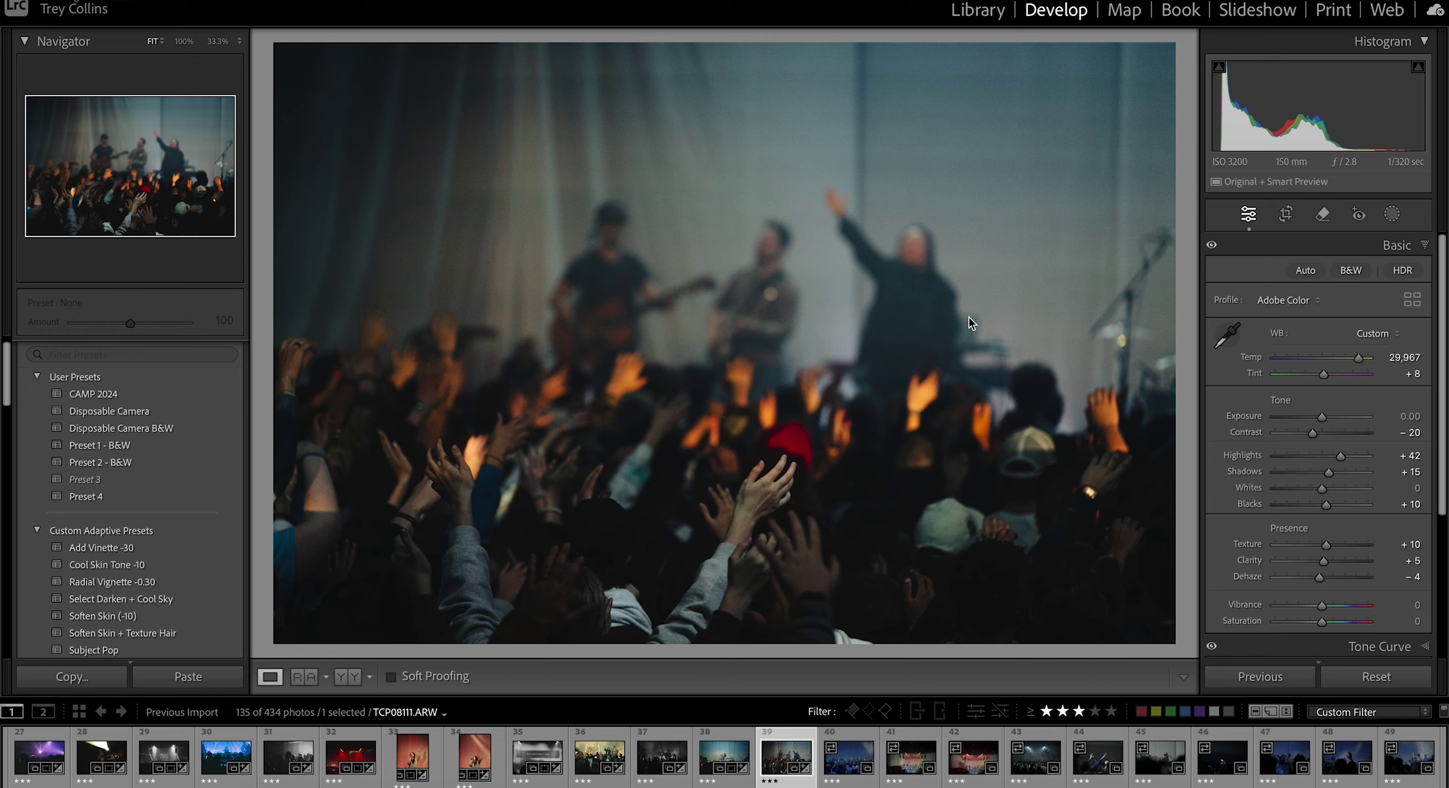
{"action": "key", "text": "shift+m"}
{"action": "left_click_drag", "start_coordinate": [585, 502], "coordinate": [922, 669]}
{"action": "left_click_drag", "start_coordinate": [1327, 413], "coordinate": [1357, 446]}
{"action": "key", "text": "shift+w"}
Step: Synchronize the Develop settings of TCP08111.ARW to TCP08114.ARW
{"action": "left_click", "coordinate": [844, 761], "text": "ctrl"}
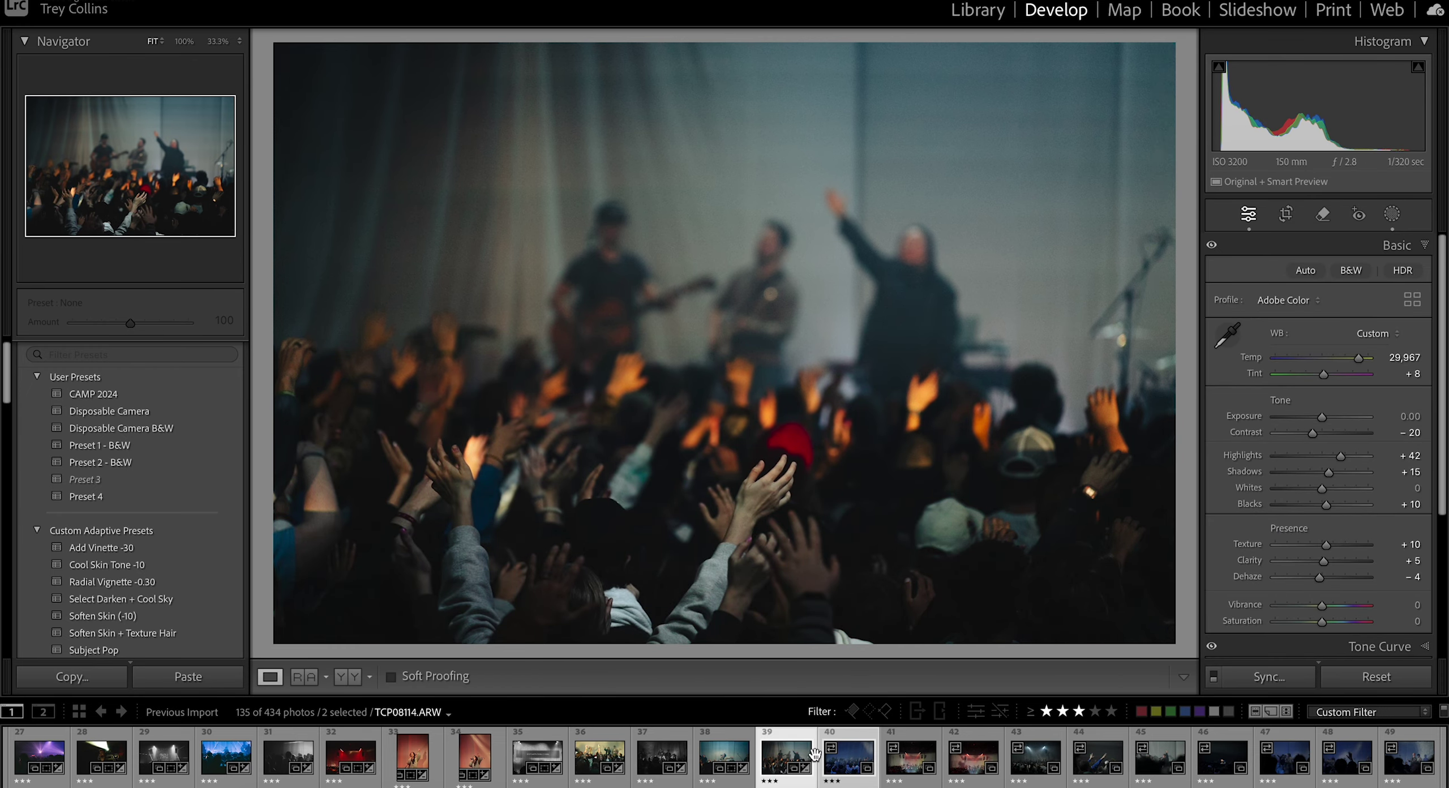
{"action": "key", "text": "ctrl+shift+s"}
{"action": "key", "text": "Return"}
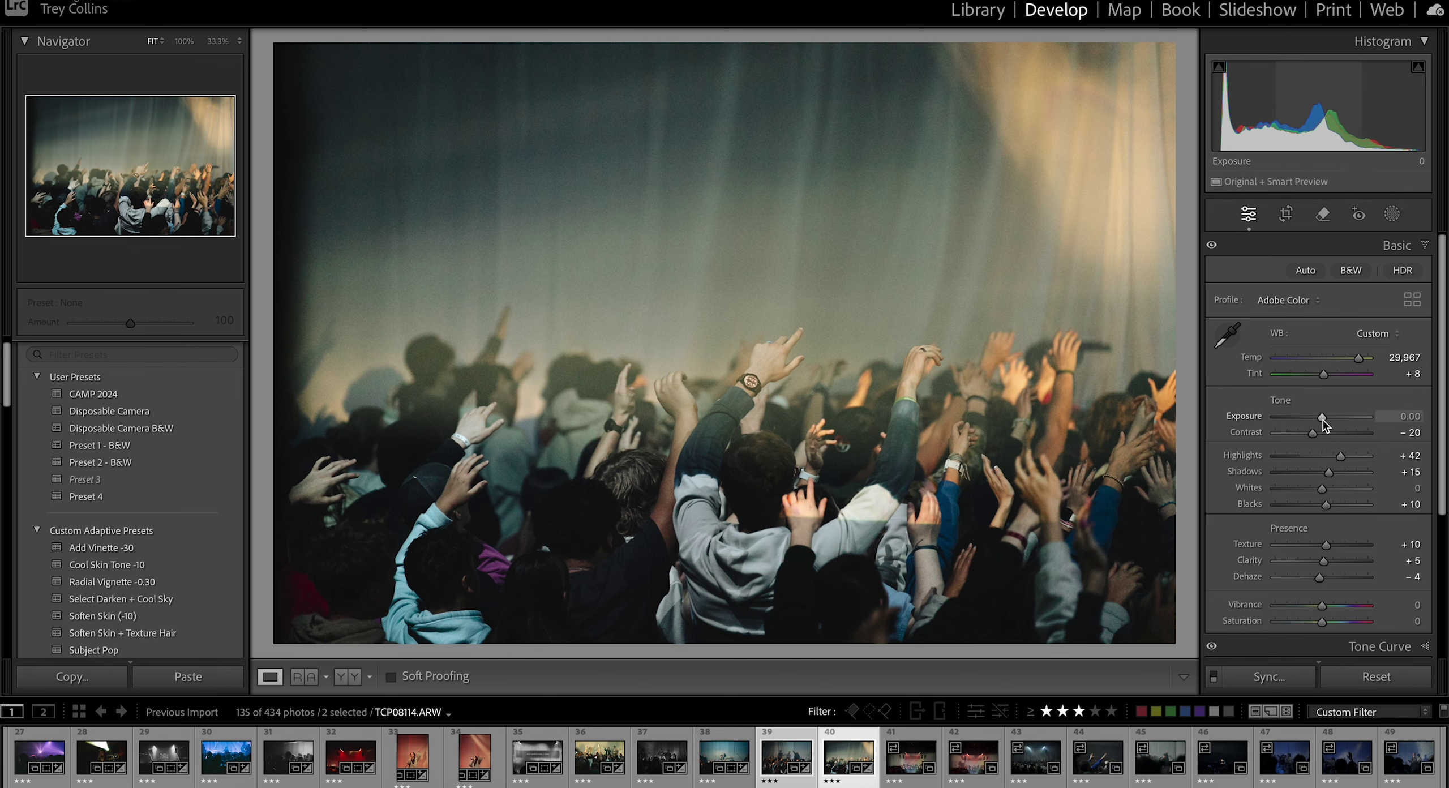
Step: Set the Exposure of TCP08114.ARW to −0.73 and Whites to +32, and crop it tighter around the raised hands
{"action": "left_click_drag", "start_coordinate": [1328, 419], "coordinate": [1323, 420]}
{"action": "key", "text": "r"}
{"action": "left_click_drag", "start_coordinate": [282, 54], "coordinate": [327, 61]}
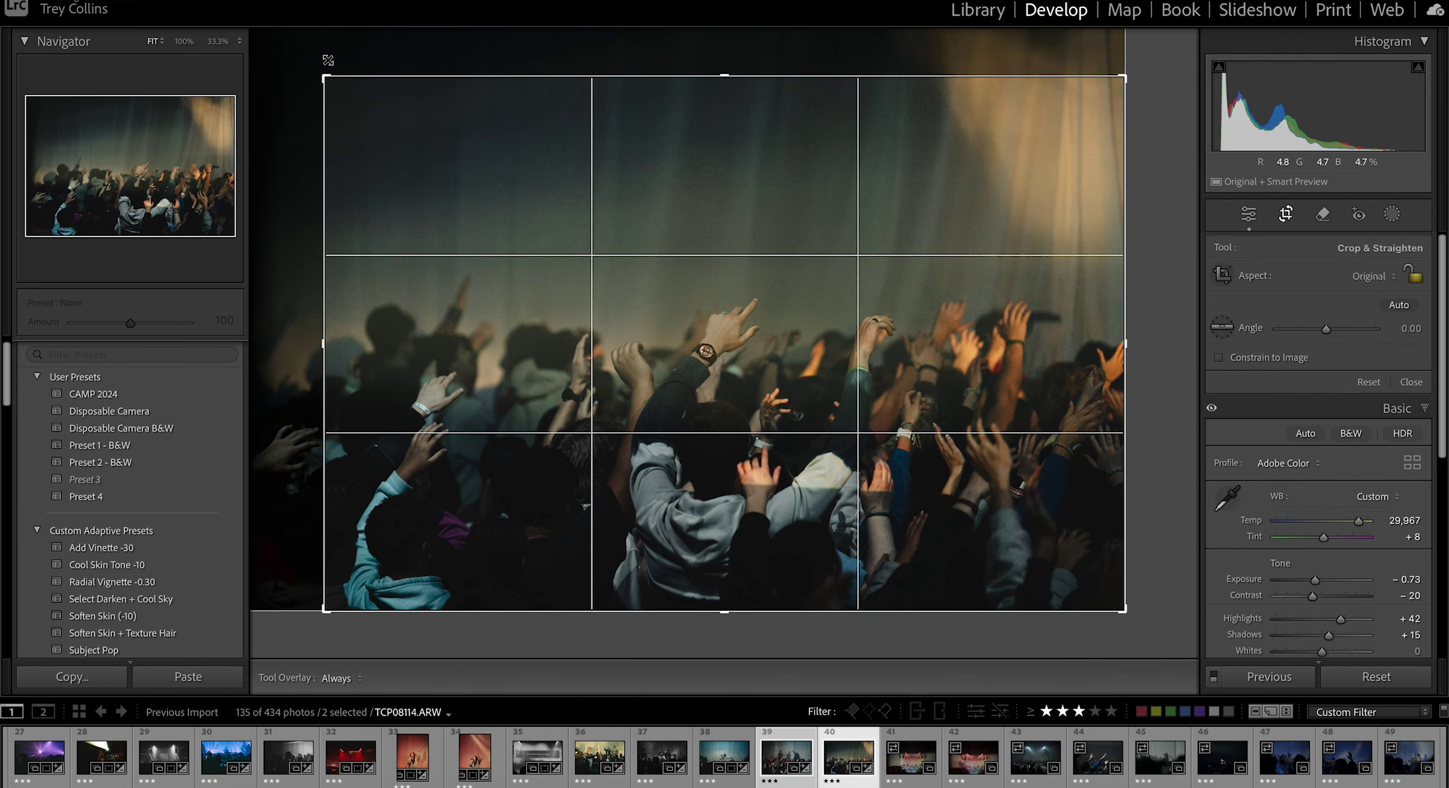
{"action": "key", "text": "r"}
{"action": "left_click_drag", "start_coordinate": [1323, 487], "coordinate": [1343, 487]}
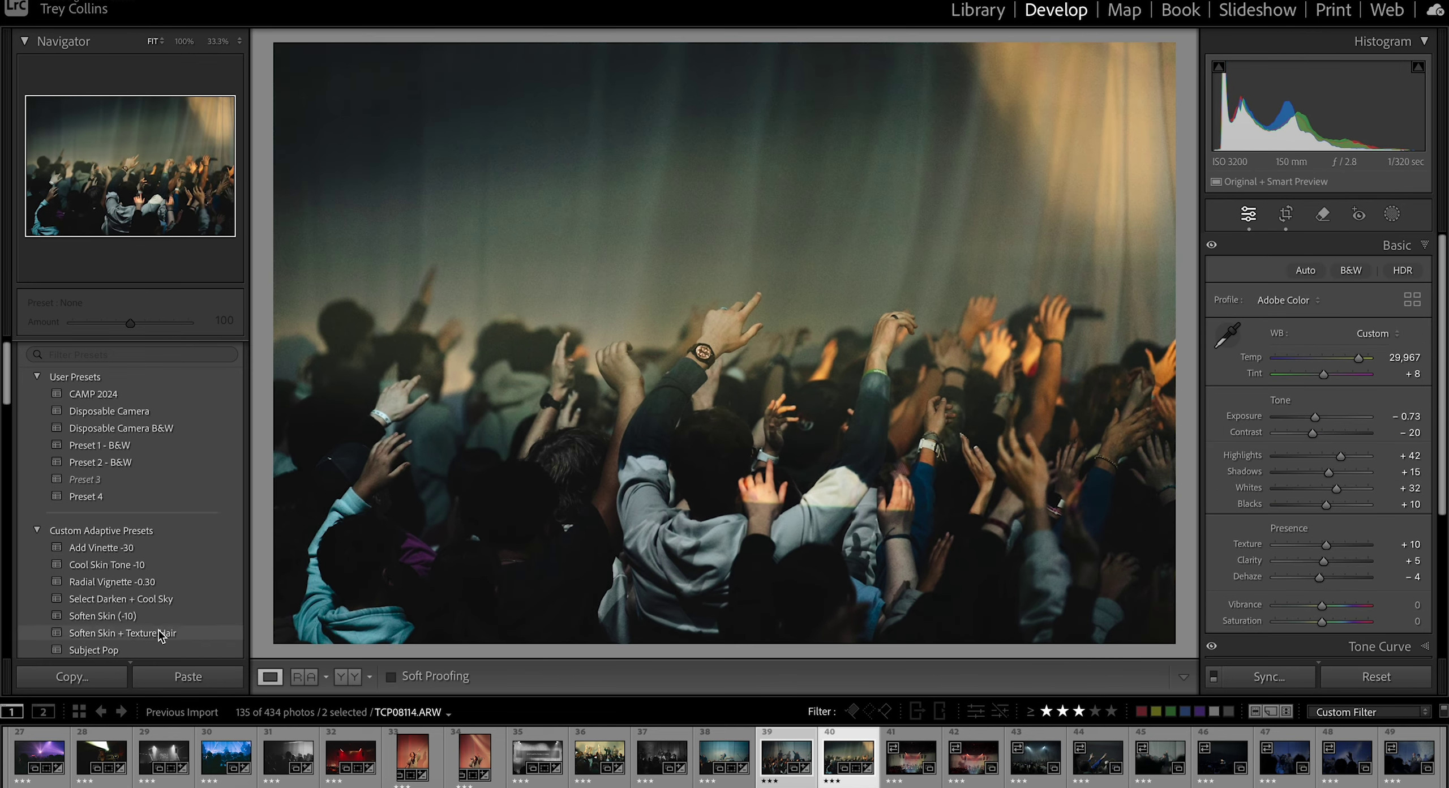
Step: Apply the Subject Pop preset to TCP08114.ARW and fine-tune its Exposure
{"action": "left_click", "coordinate": [93, 650]}
{"action": "left_click_drag", "start_coordinate": [1323, 420], "coordinate": [1320, 424]}
Step: Apply Preset 4 to TCP08116.ARW and set its Tint to +31
{"action": "key", "text": "Right"}
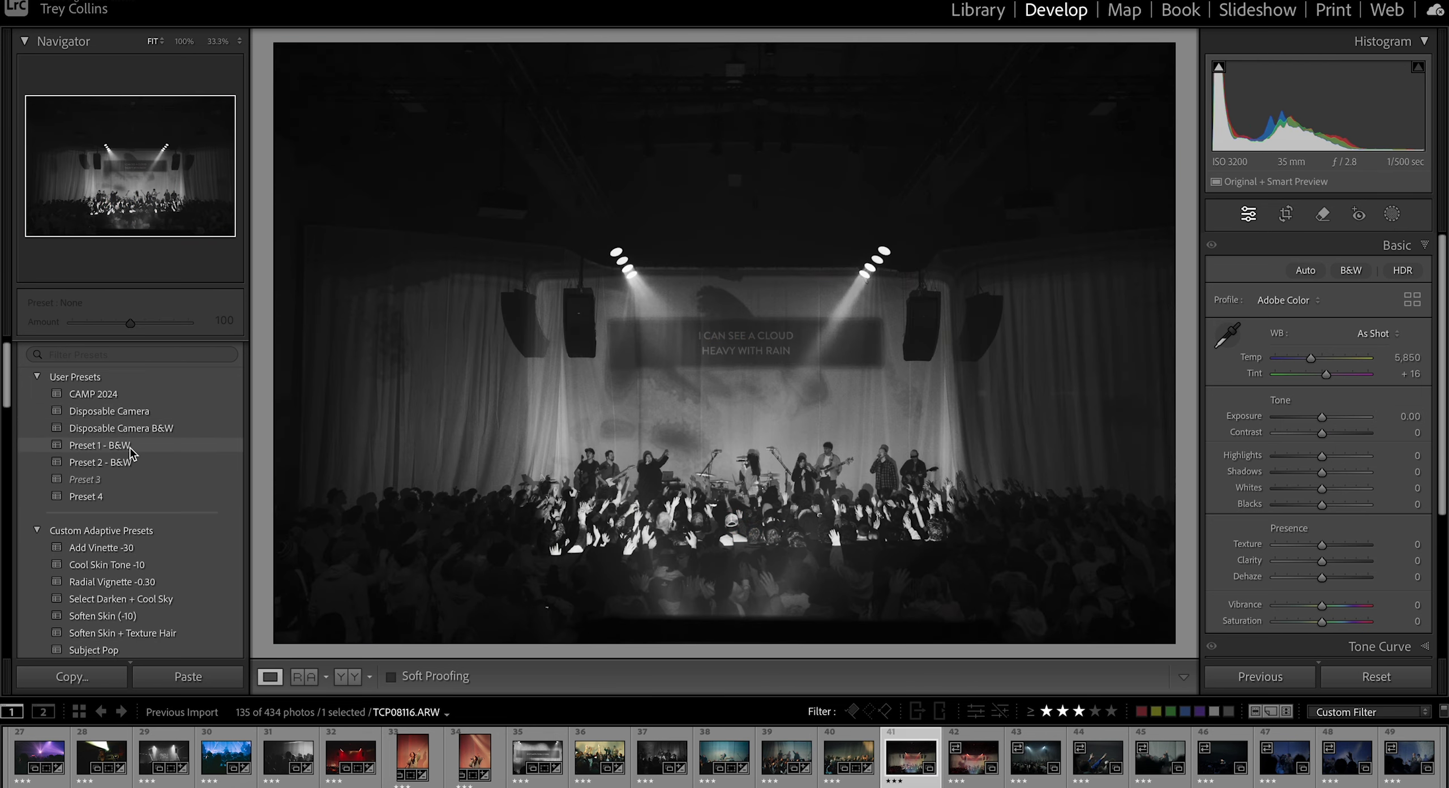
{"action": "left_click", "coordinate": [113, 498]}
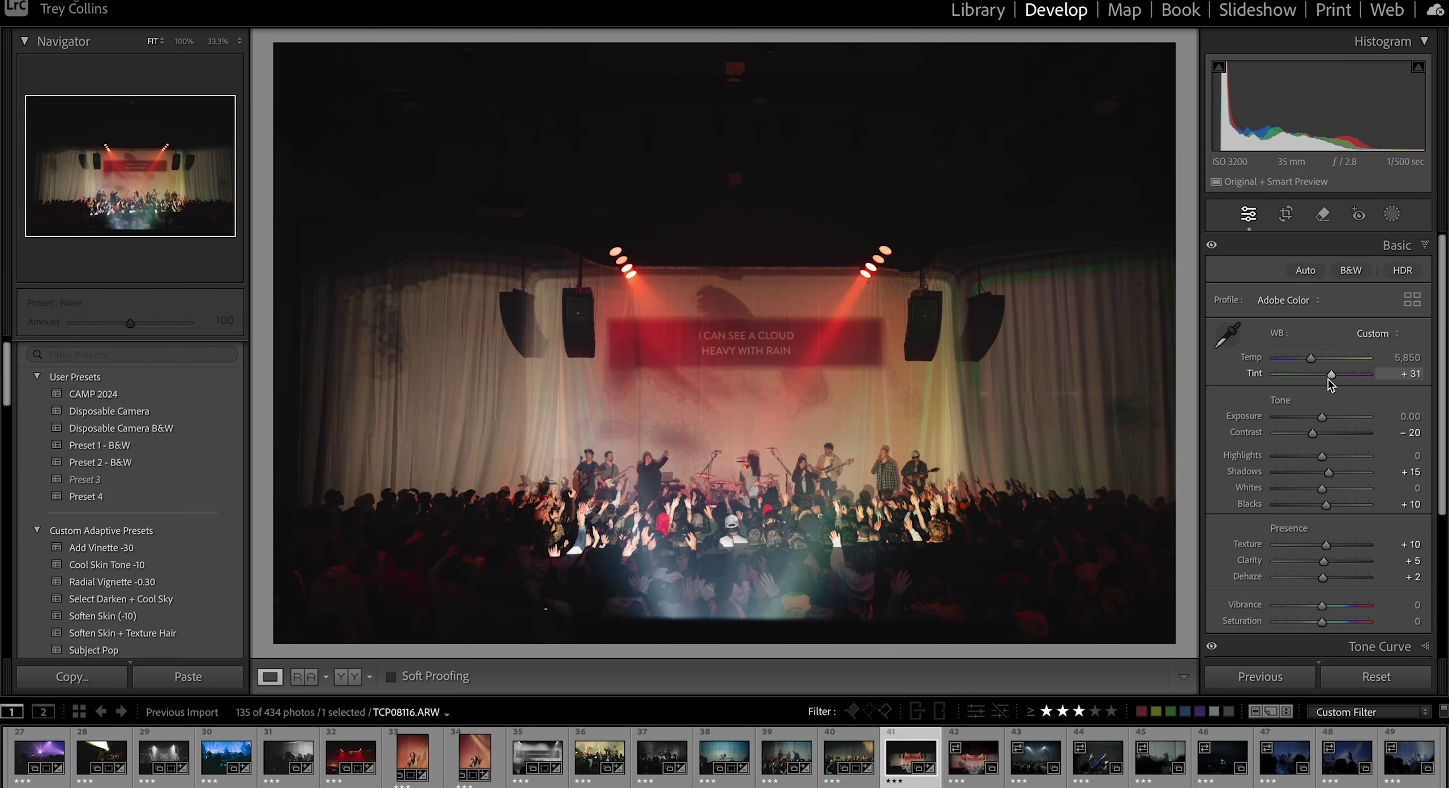
Step: Crop TCP08116.ARW slightly tighter around the stage and trim the dark area along the photo's lower edge
{"action": "key", "text": "r"}
{"action": "left_click_drag", "start_coordinate": [280, 46], "coordinate": [298, 59]}
{"action": "key", "text": "Return"}
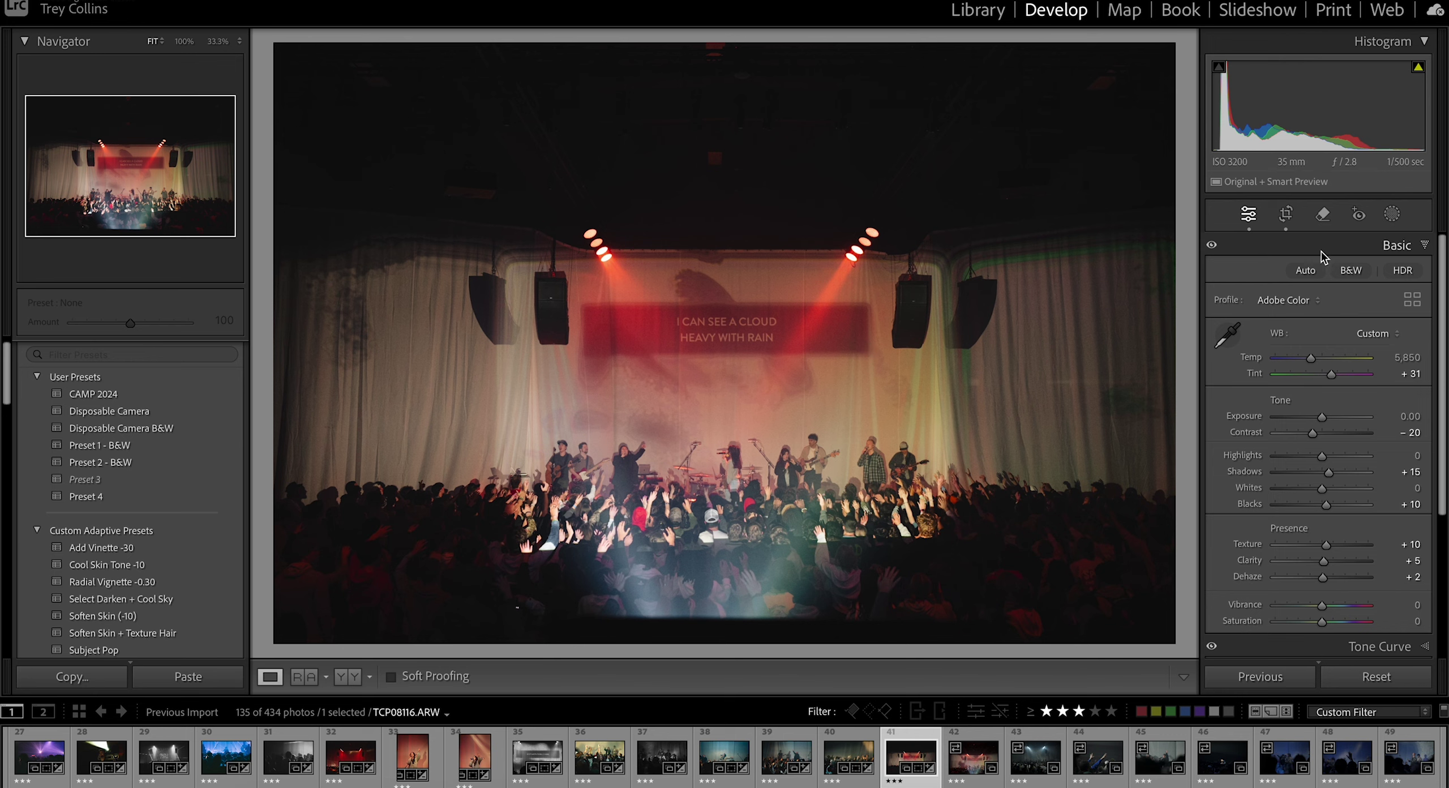
{"action": "key", "text": "r"}
{"action": "left_click_drag", "start_coordinate": [729, 628], "coordinate": [730, 614]}
{"action": "key", "text": "Return"}
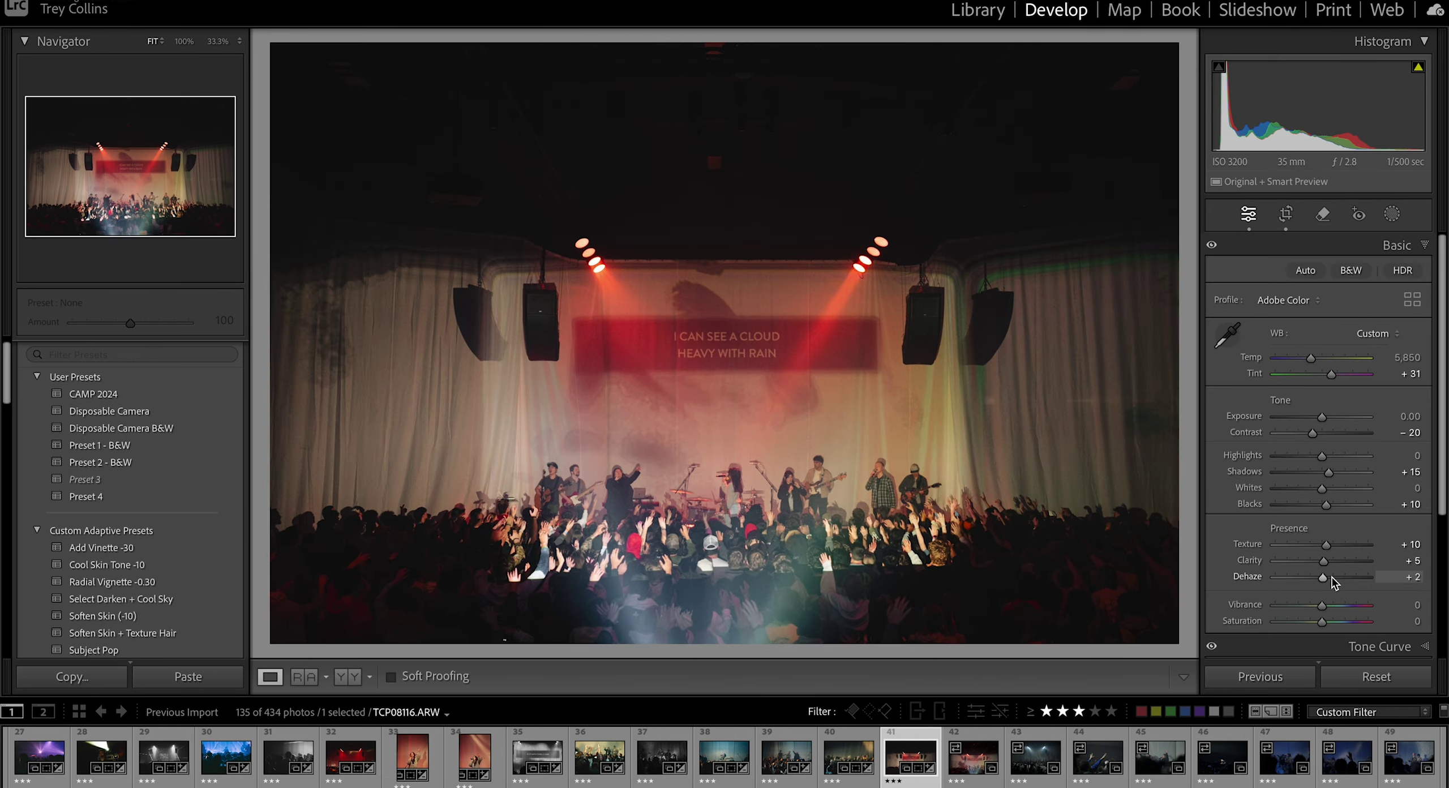
Step: Sync the settings of TCP08116.ARW, with Dehaze at +10, to TCP08117.ARW and crop TCP08117.ARW slightly tighter
{"action": "left_click", "coordinate": [974, 759], "text": "shift"}
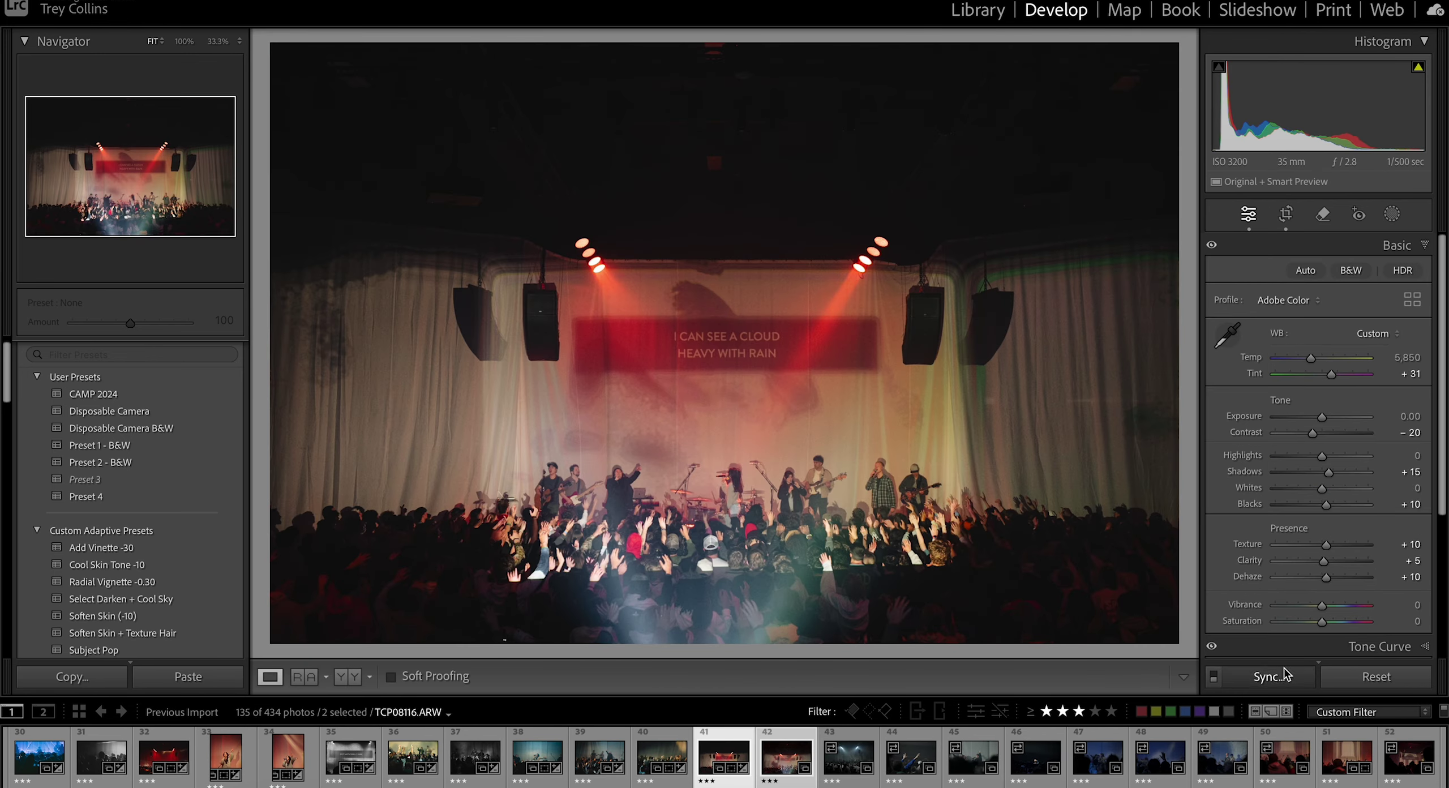
{"action": "left_click", "coordinate": [786, 765]}
{"action": "key", "text": "r"}
{"action": "left_click_drag", "start_coordinate": [280, 48], "coordinate": [297, 59]}
{"action": "key", "text": "Return"}
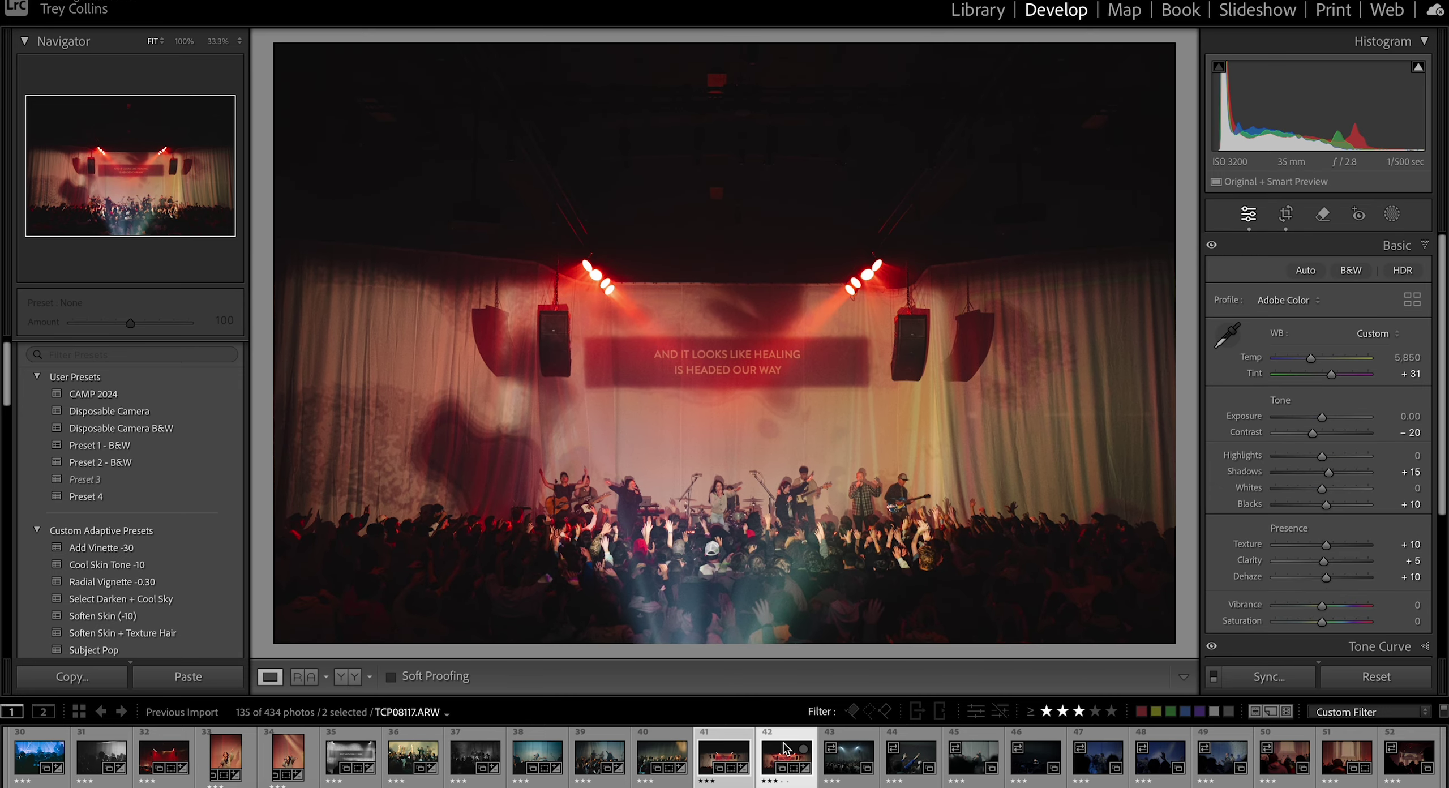
Step: Rate TCP08116.ARW two stars and apply Preset 2 - B&W to TCP08126.ARW
{"action": "left_click", "coordinate": [726, 763]}
{"action": "key", "text": "2"}
{"action": "key", "text": "Right"}
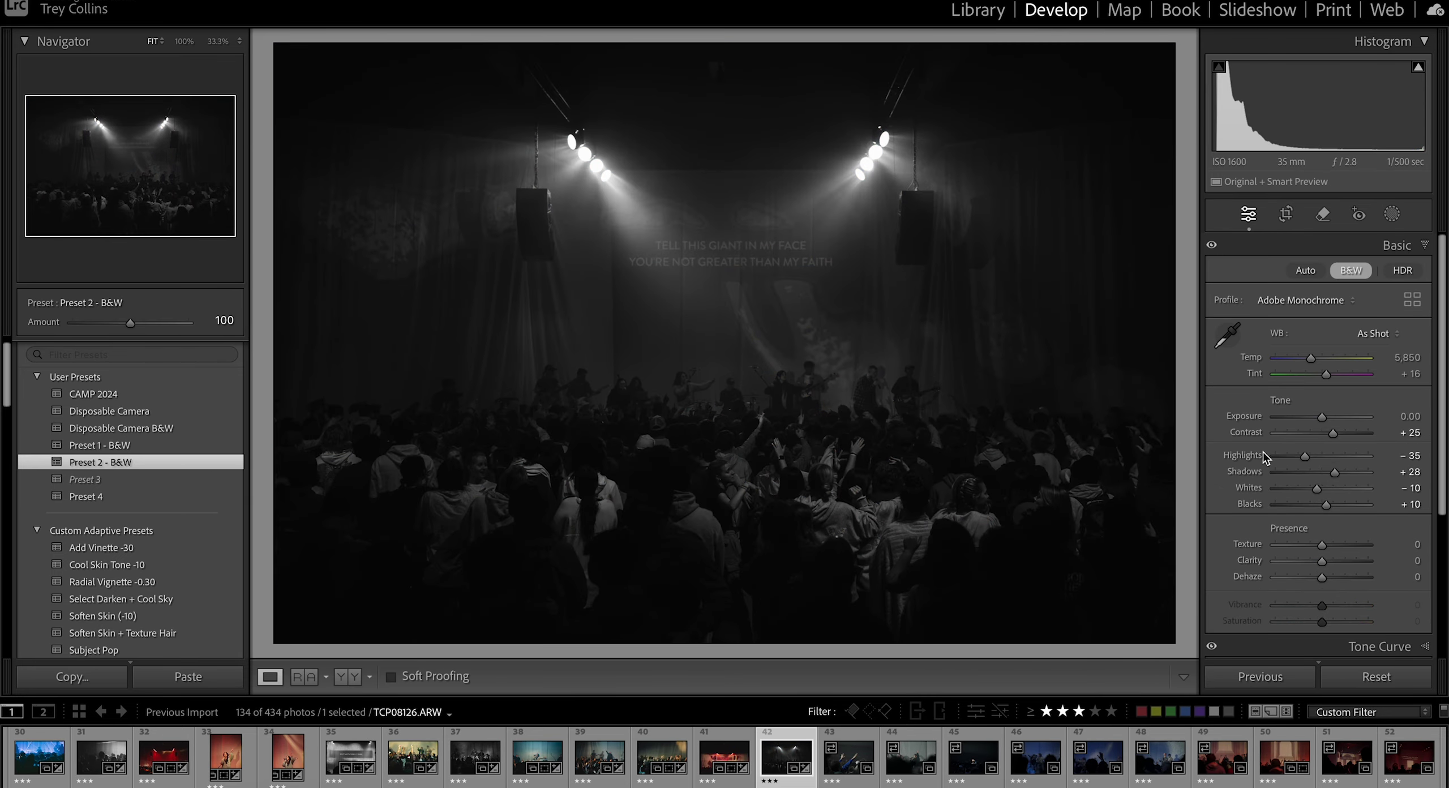
Step: Set TCP08126.ARW's Highlights to +12 and Exposure to +0.70, and auto-straighten and crop it slightly tighter
{"action": "left_click_drag", "start_coordinate": [1263, 456], "coordinate": [1327, 416]}
{"action": "key", "text": "r"}
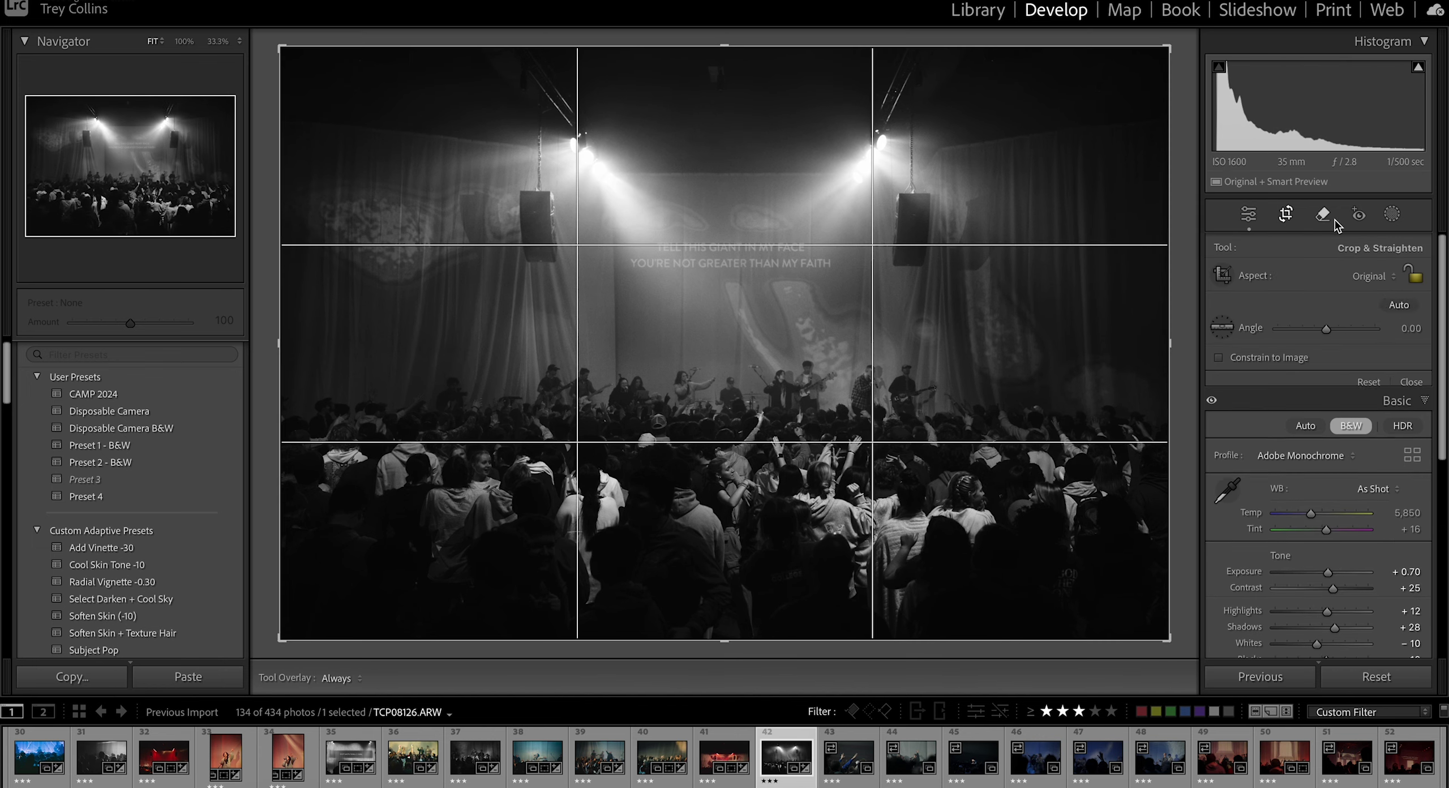
{"action": "left_click", "coordinate": [1399, 306]}
{"action": "left_click_drag", "start_coordinate": [279, 47], "coordinate": [295, 58]}
Step: Compare TCP08126.ARW with its unedited version and set its Clarity to −25
{"action": "key", "text": "shift+m"}
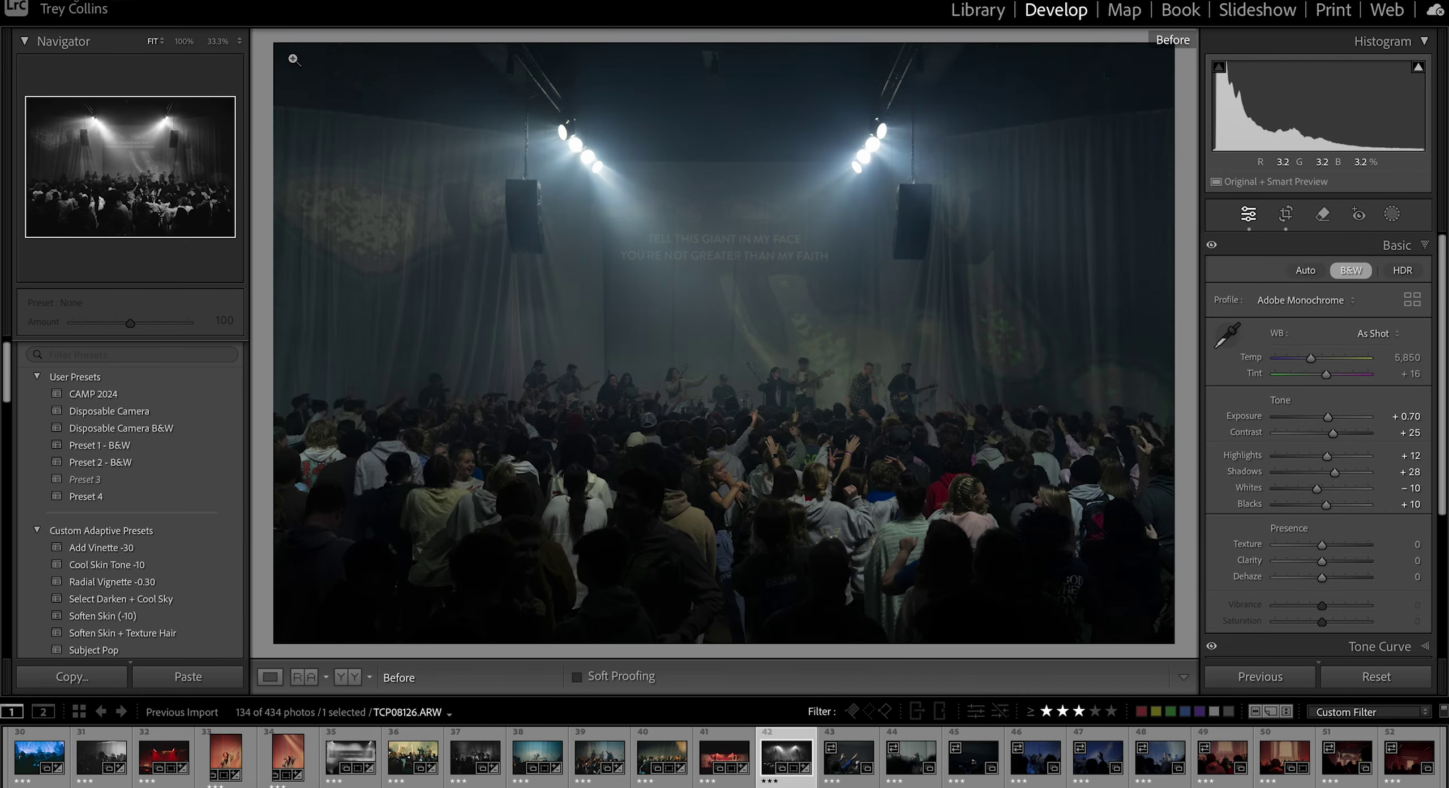
{"action": "left_click", "coordinate": [1393, 218]}
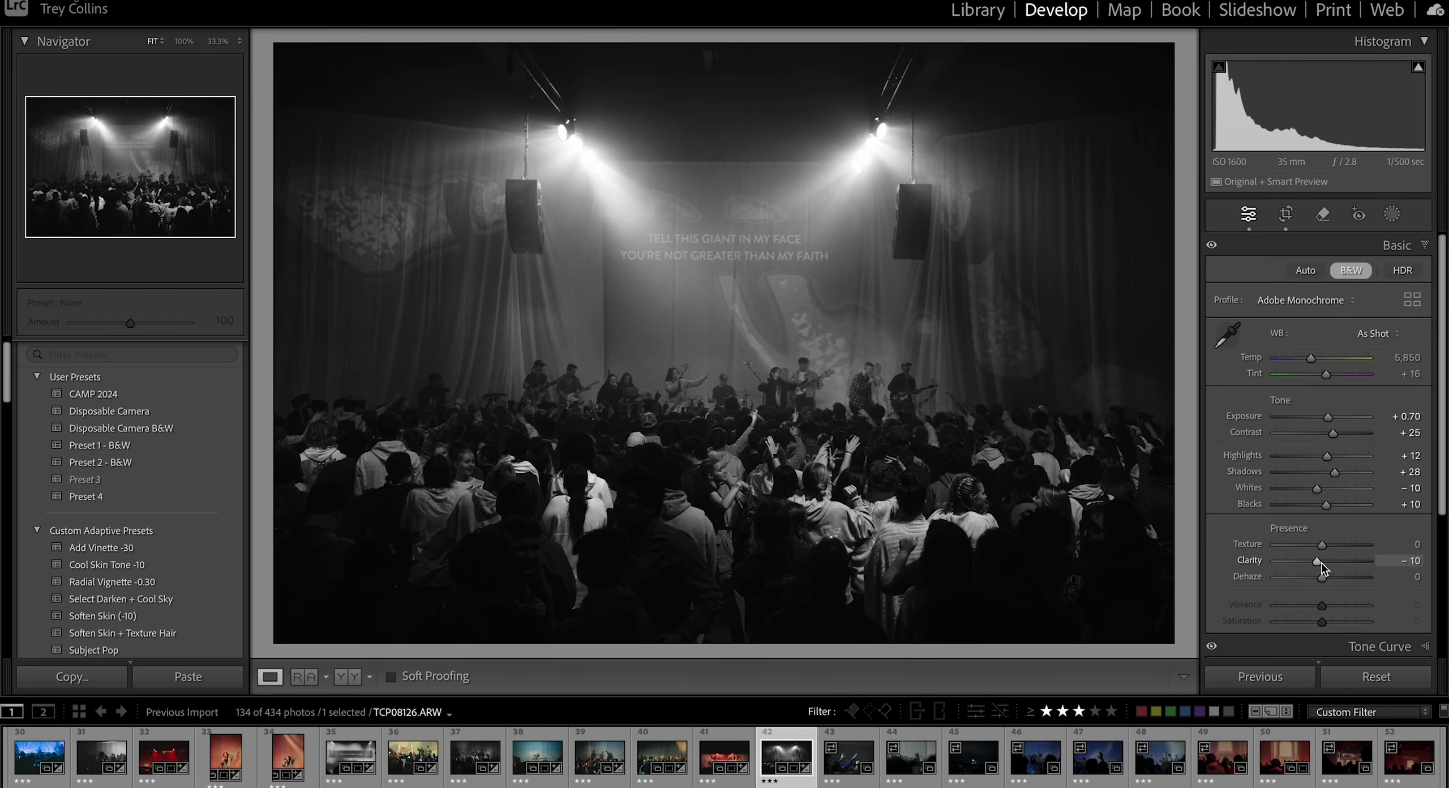
{"action": "scroll", "coordinate": [1322, 563], "scroll_direction": "down", "scroll_amount": 3}
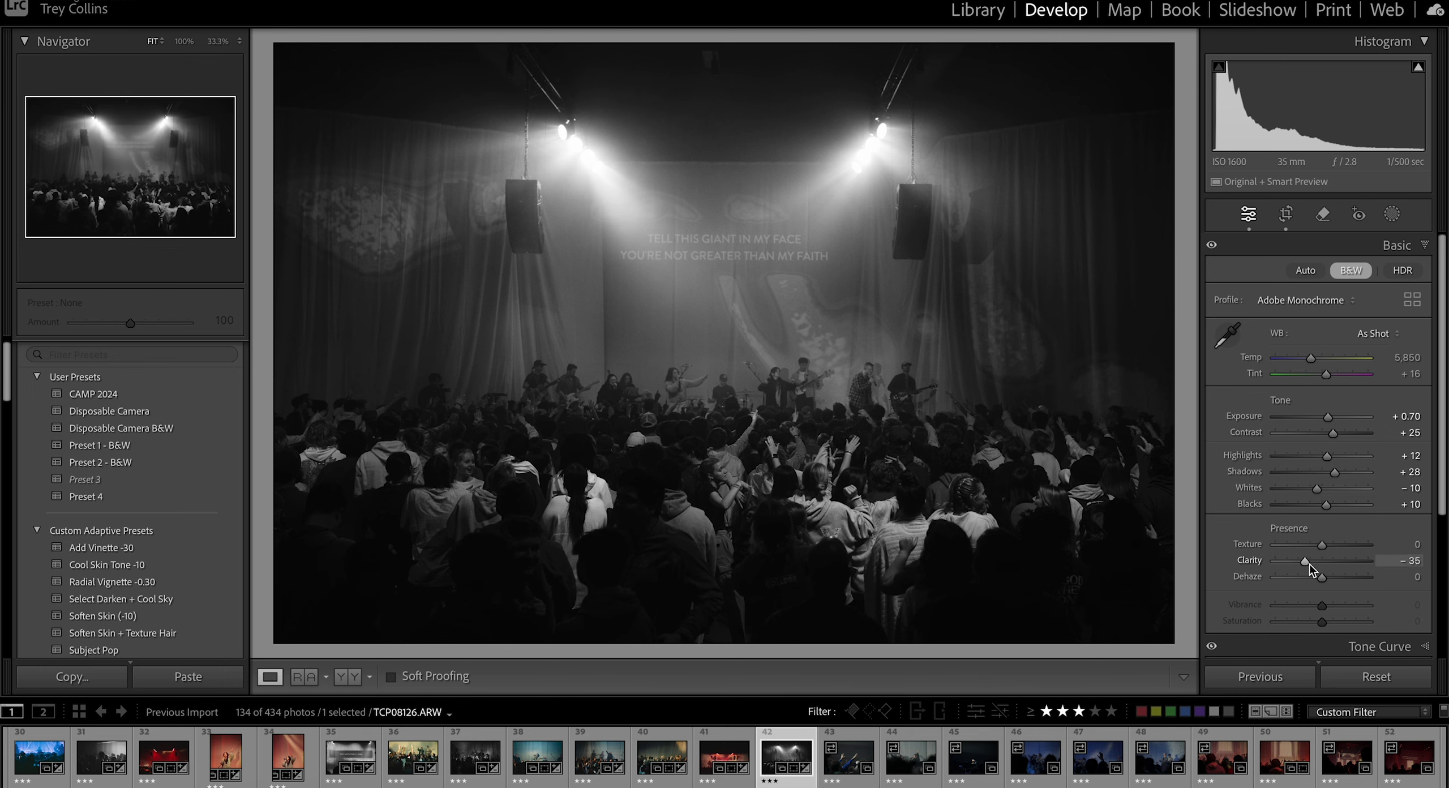
{"action": "left_click_drag", "start_coordinate": [1309, 564], "coordinate": [1310, 564]}
{"action": "scroll", "coordinate": [1309, 564], "scroll_direction": "down", "scroll_amount": 5}
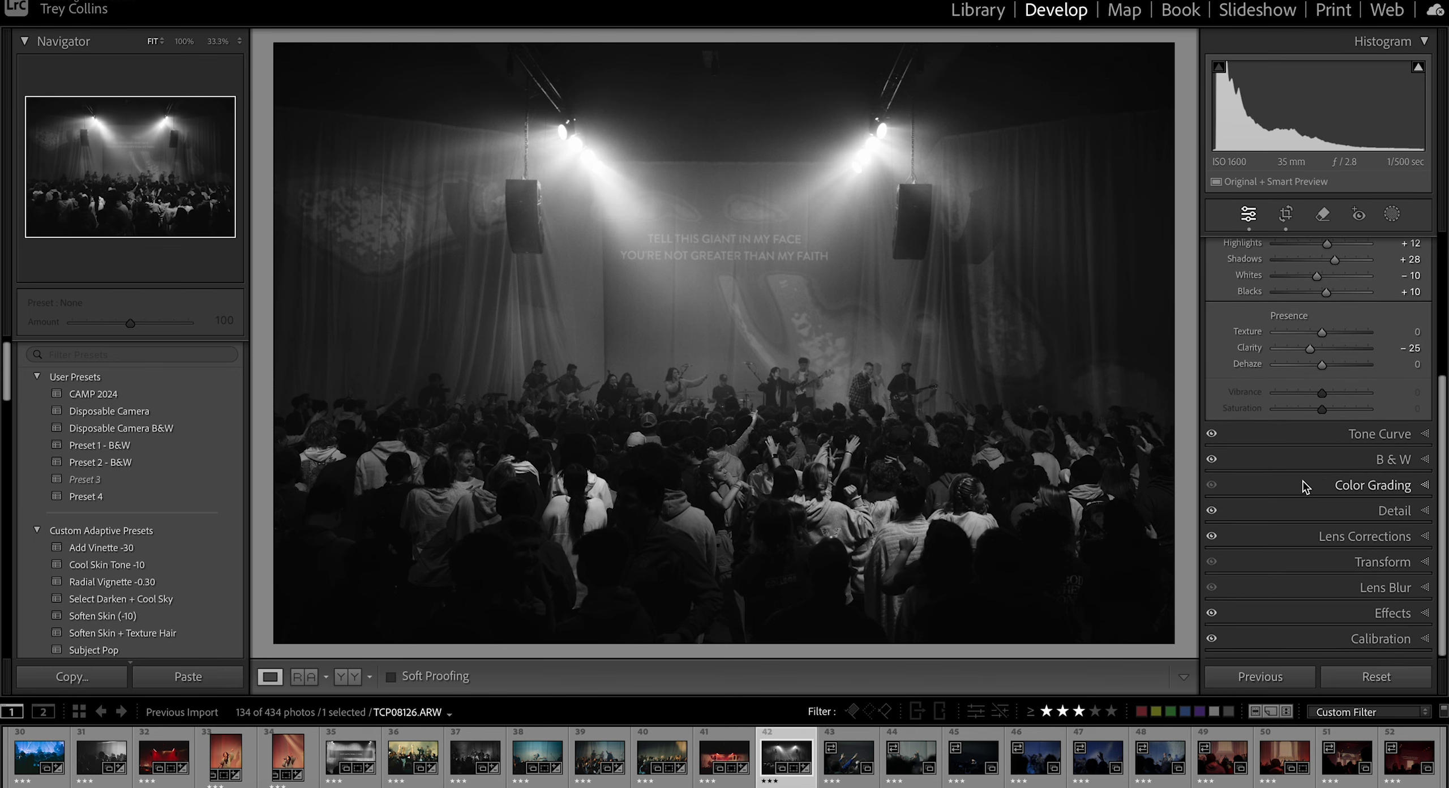
Step: Apply Preset 4 to TCP08130.ARW, reset Highlights to 0, and set Temp to 6,600, Tint to +31, and Exposure to +0.40
{"action": "key", "text": "Right"}
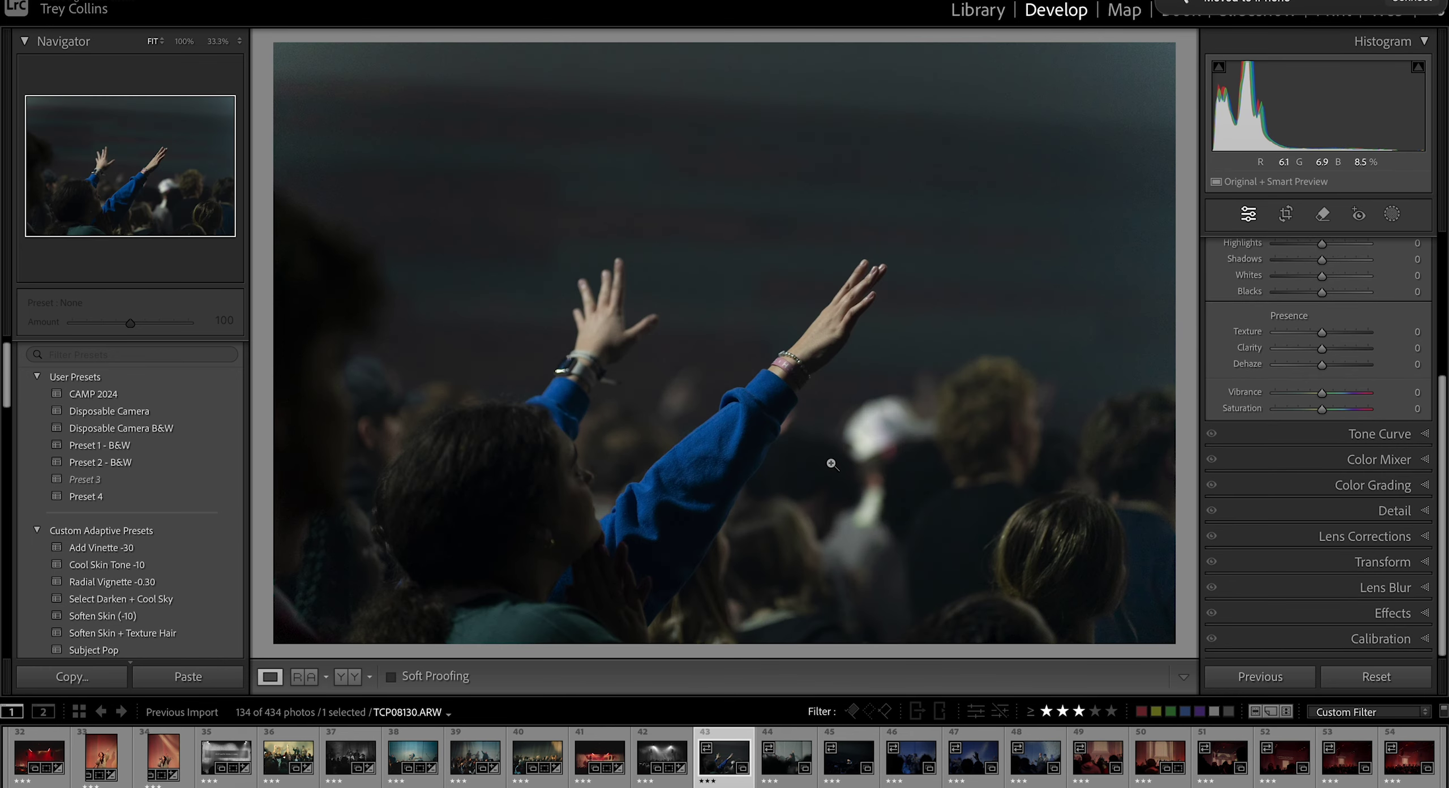
{"action": "left_click", "coordinate": [122, 497]}
{"action": "scroll", "coordinate": [1313, 365], "scroll_direction": "up", "scroll_amount": 4}
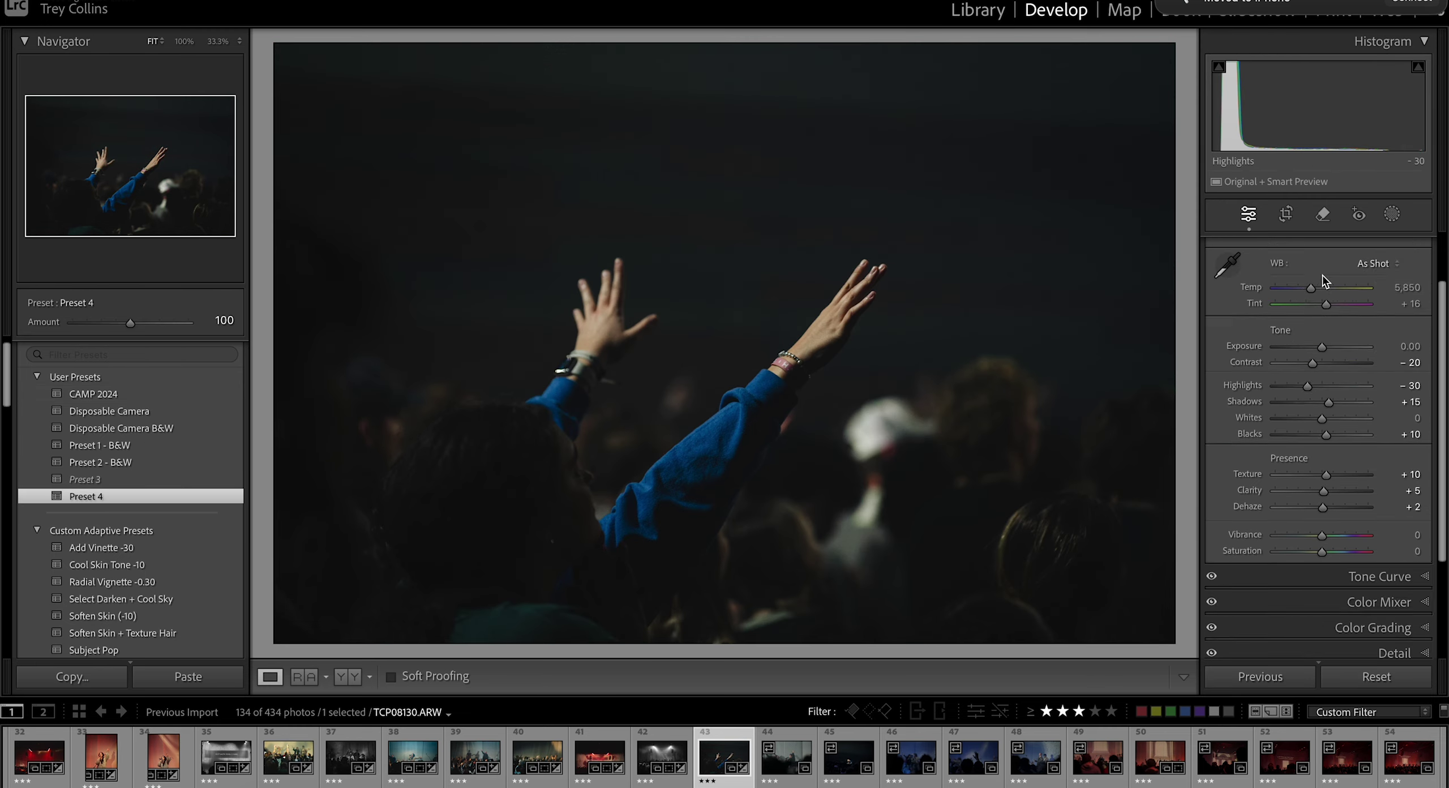
{"action": "left_click", "coordinate": [1322, 417]}
{"action": "double_click", "coordinate": [1308, 457]}
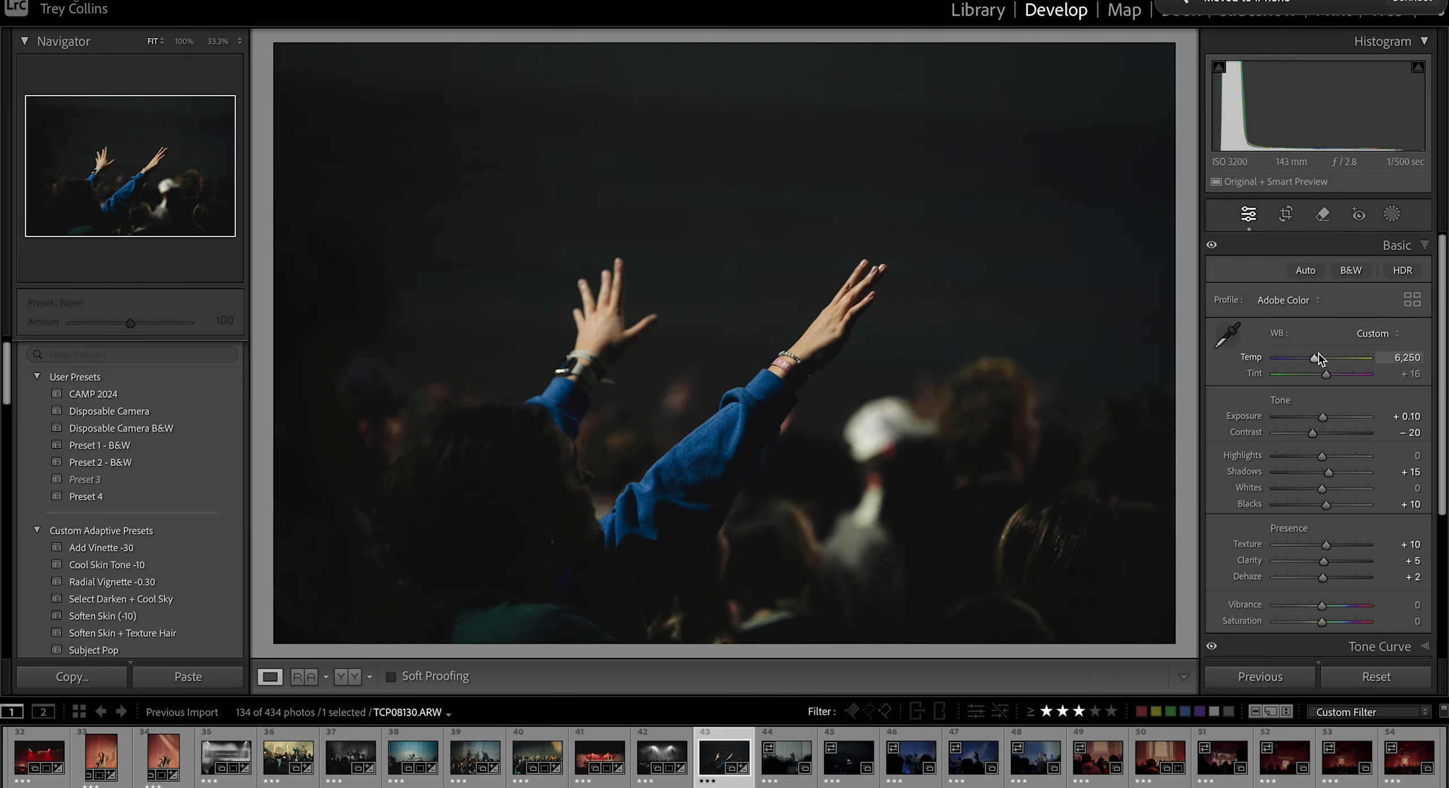
{"action": "left_click_drag", "start_coordinate": [1315, 357], "coordinate": [1321, 422]}
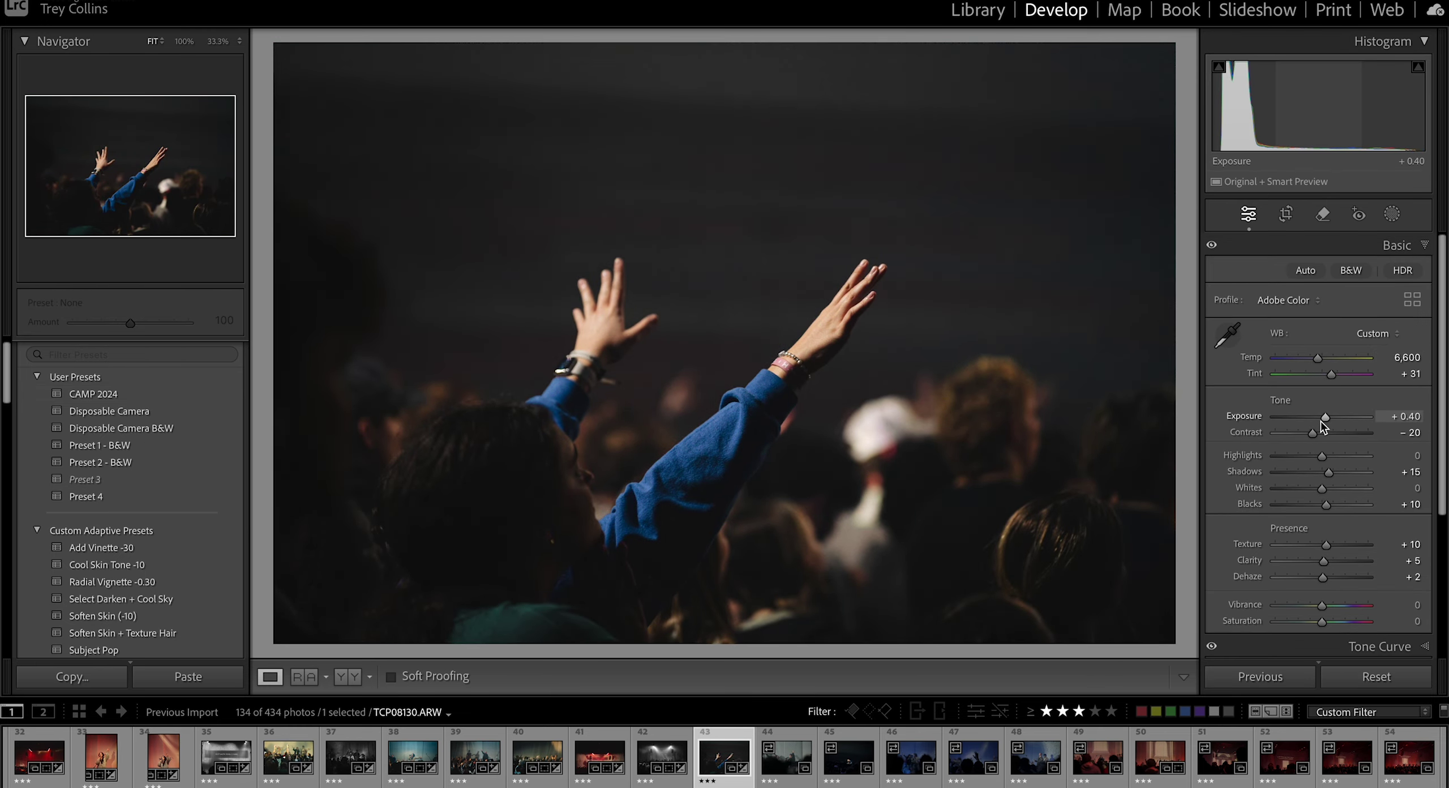
Step: Apply the Disposable Camera preset to TCP08140.ARW and raise its Tint slightly
{"action": "key", "text": "Right"}
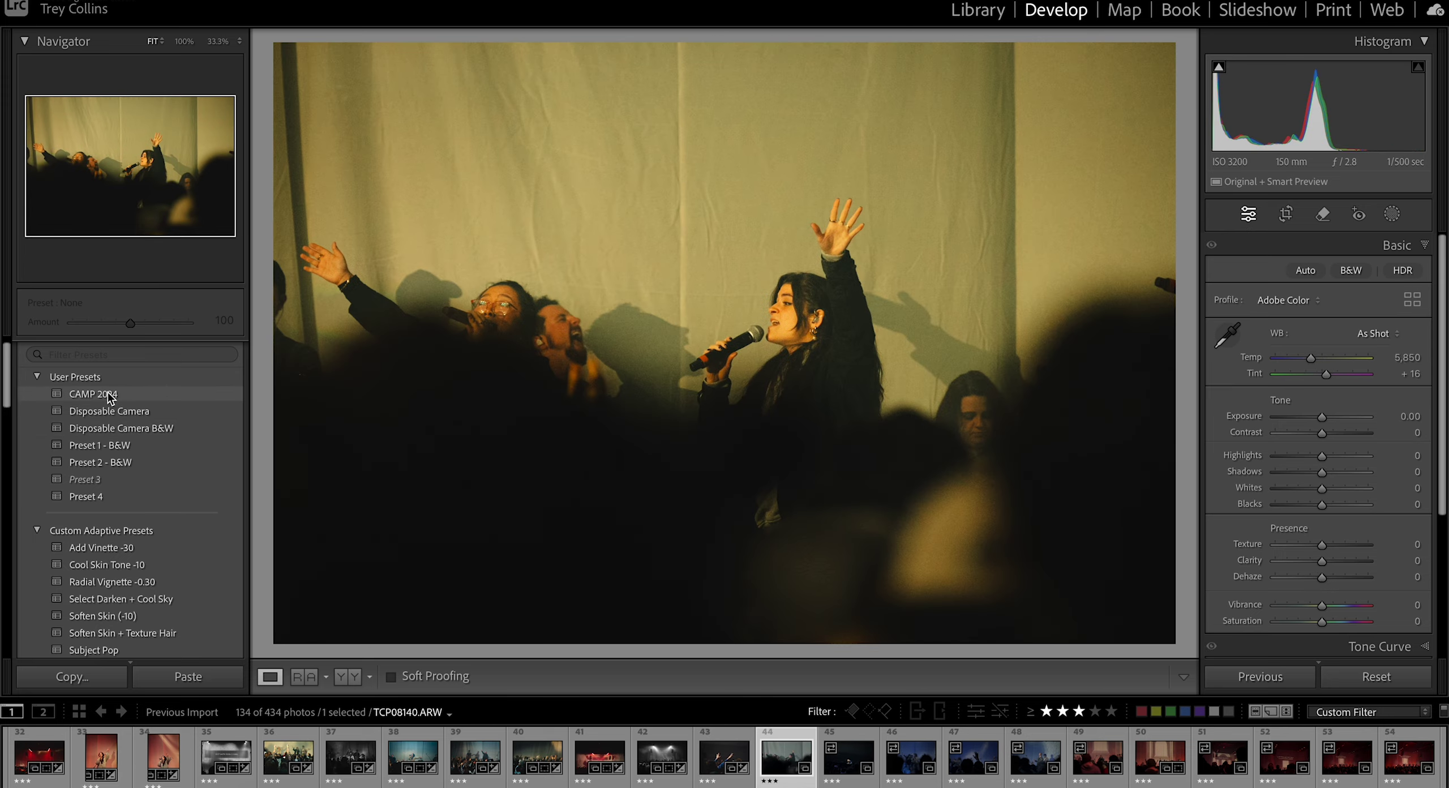
{"action": "left_click", "coordinate": [110, 411]}
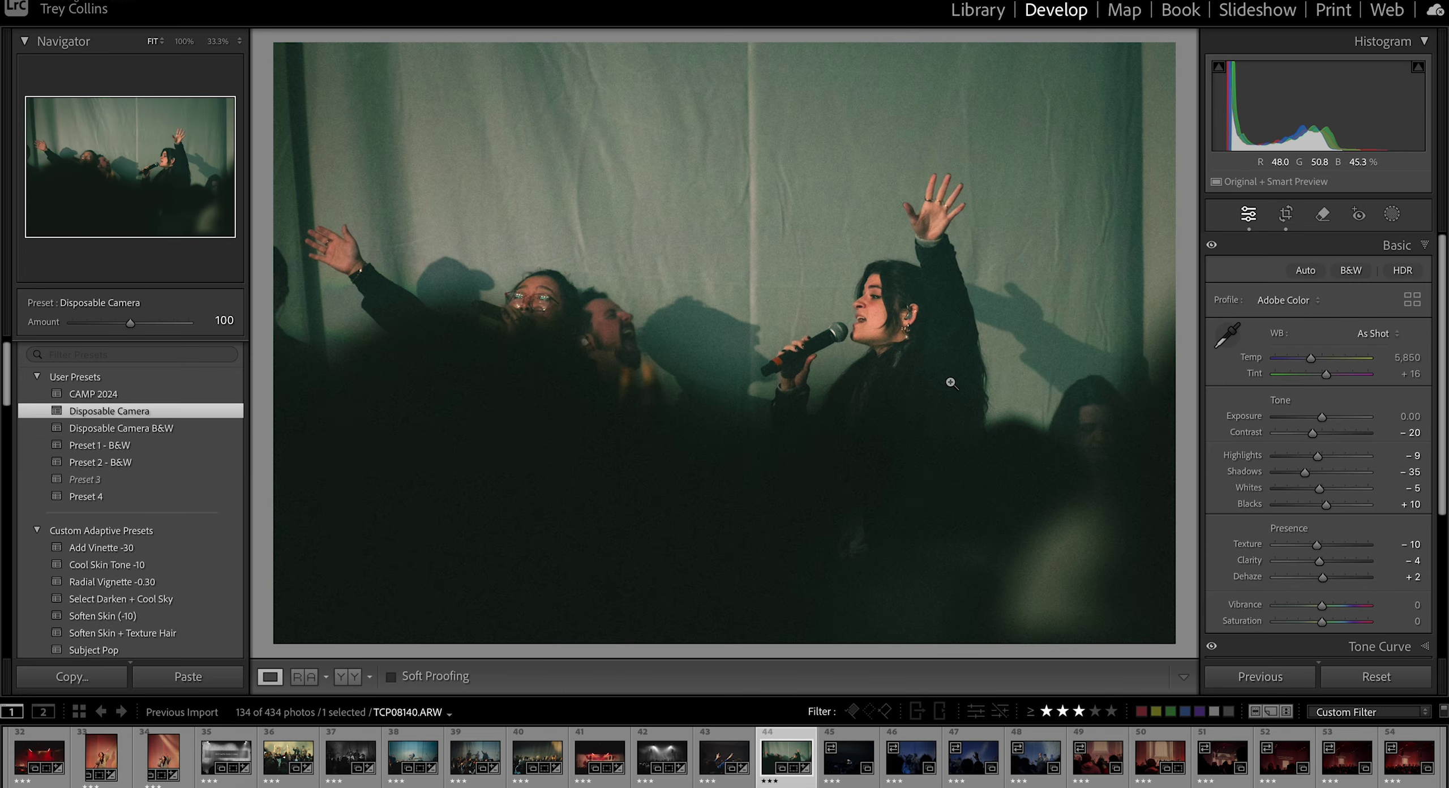
{"action": "left_click_drag", "start_coordinate": [1328, 377], "coordinate": [1333, 377]}
Step: Review the previously edited photos back through TCP08108.ARW, and return forward to the unedited TCP08142.ARW
{"action": "key", "text": "Left"}
{"action": "key", "text": "Left"}
{"action": "key", "text": "Left"}
{"action": "key", "text": "Left"}
{"action": "key", "text": "Left"}
{"action": "key", "text": "Left"}
{"action": "key", "text": "Left"}
{"action": "key", "text": "Left"}
{"action": "key", "text": "Left"}
{"action": "key", "text": "Left"}
{"action": "key", "text": "Left"}
{"action": "key", "text": "Left"}
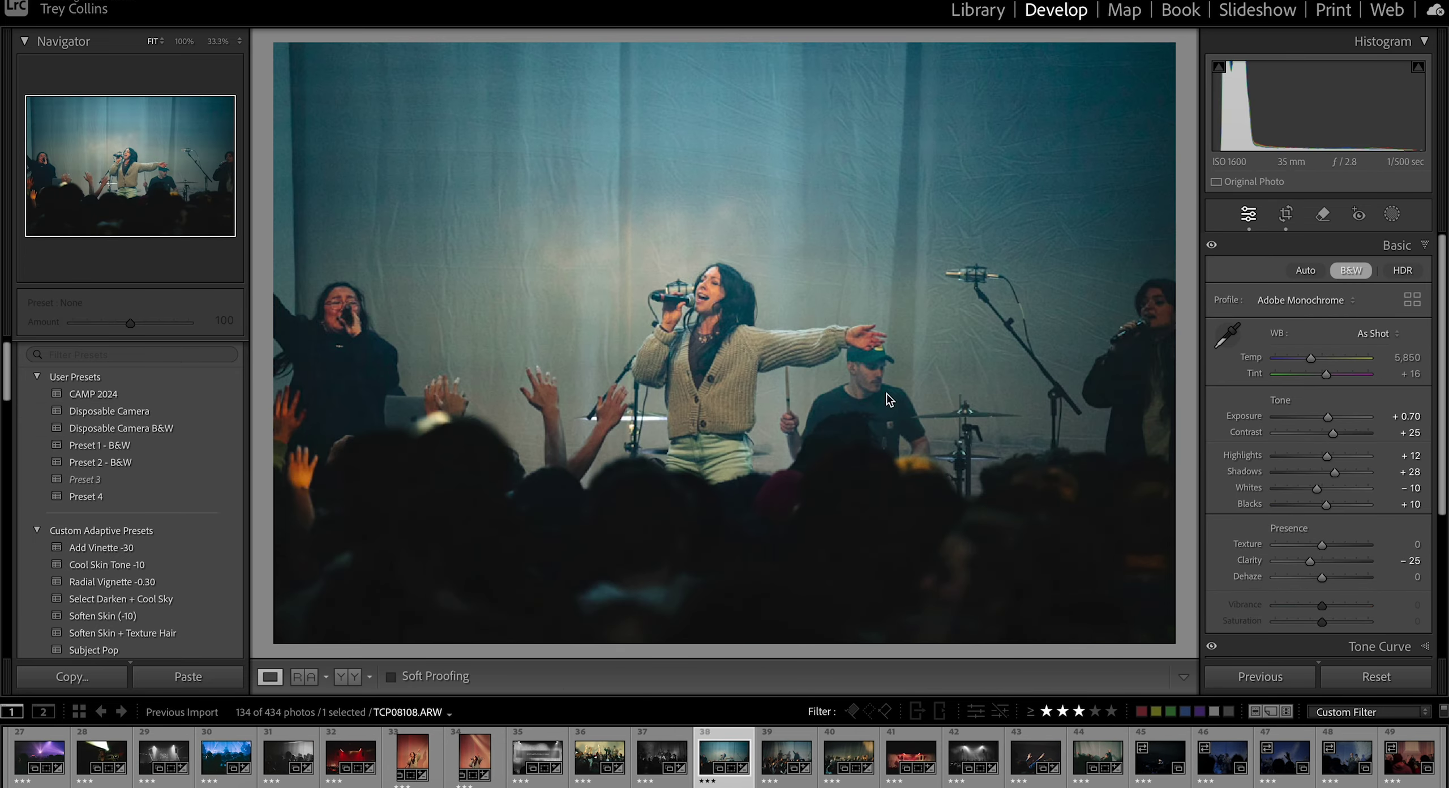
{"action": "key", "text": "Right"}
{"action": "key", "text": "Right"}
{"action": "key", "text": "Right"}
{"action": "key", "text": "Right"}
{"action": "key", "text": "Right"}
{"action": "key", "text": "Right"}
{"action": "key", "text": "Right"}
{"action": "key", "text": "Right"}
{"action": "key", "text": "Right"}
{"action": "key", "text": "Right"}
{"action": "key", "text": "Right"}
{"action": "key", "text": "Right"}
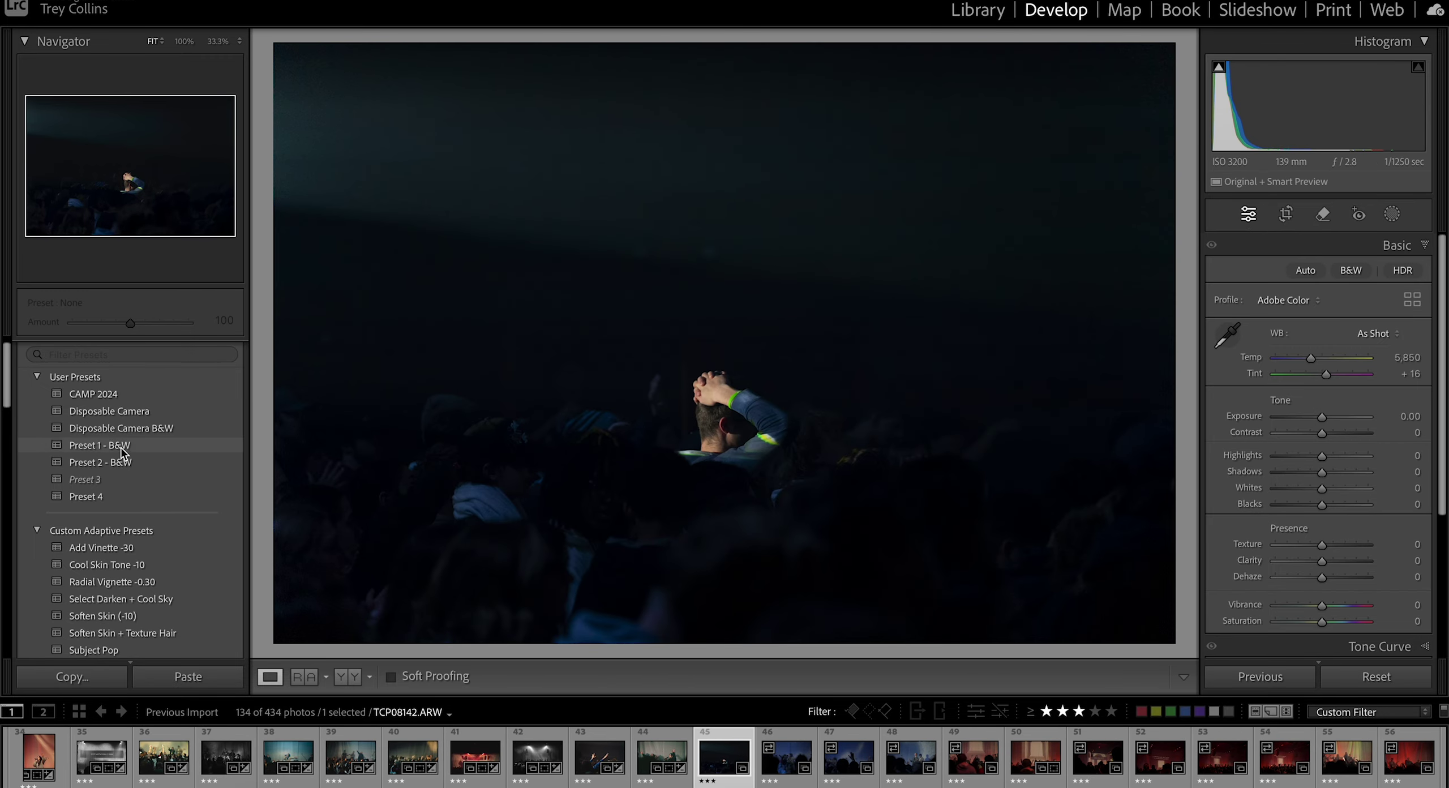
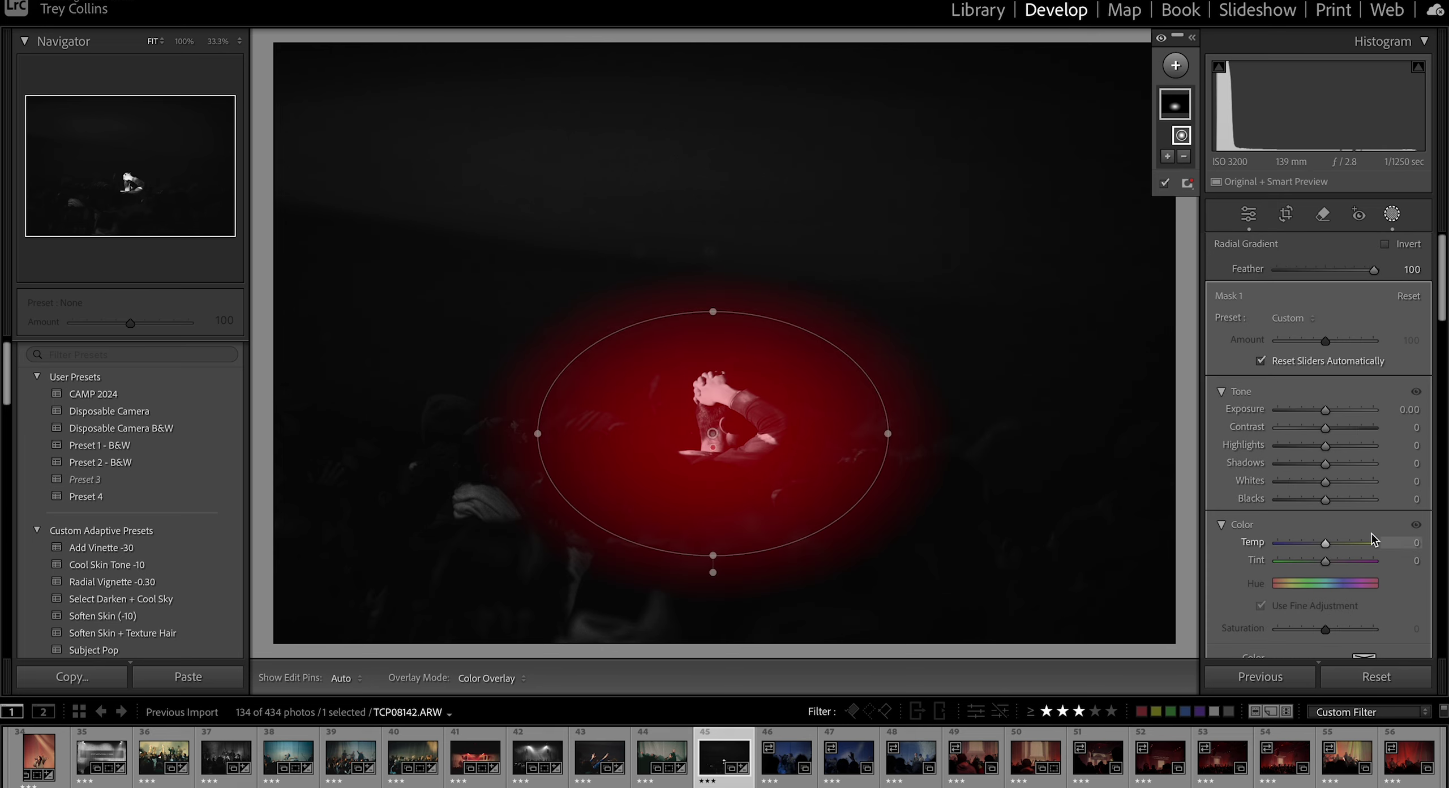
Step: Brighten the person with raised arms in TCP08142.ARW by setting the radial mask's Exposure to 0.77 and Shadows to 25
{"action": "left_click_drag", "start_coordinate": [1326, 410], "coordinate": [1337, 410]}
{"action": "left_click_drag", "start_coordinate": [1326, 464], "coordinate": [1334, 467]}
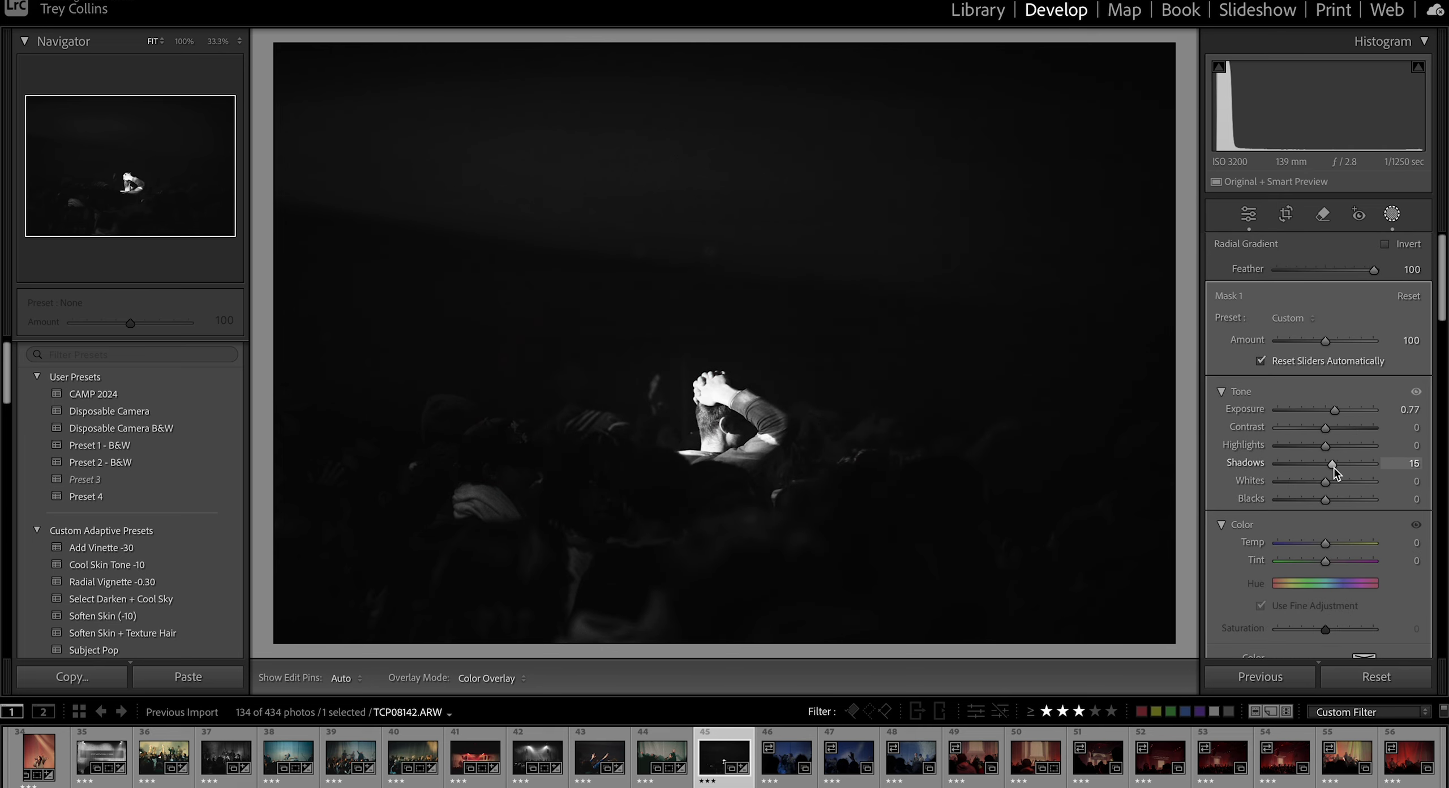
{"action": "left_click", "coordinate": [1392, 214]}
{"action": "key", "text": "backslash"}
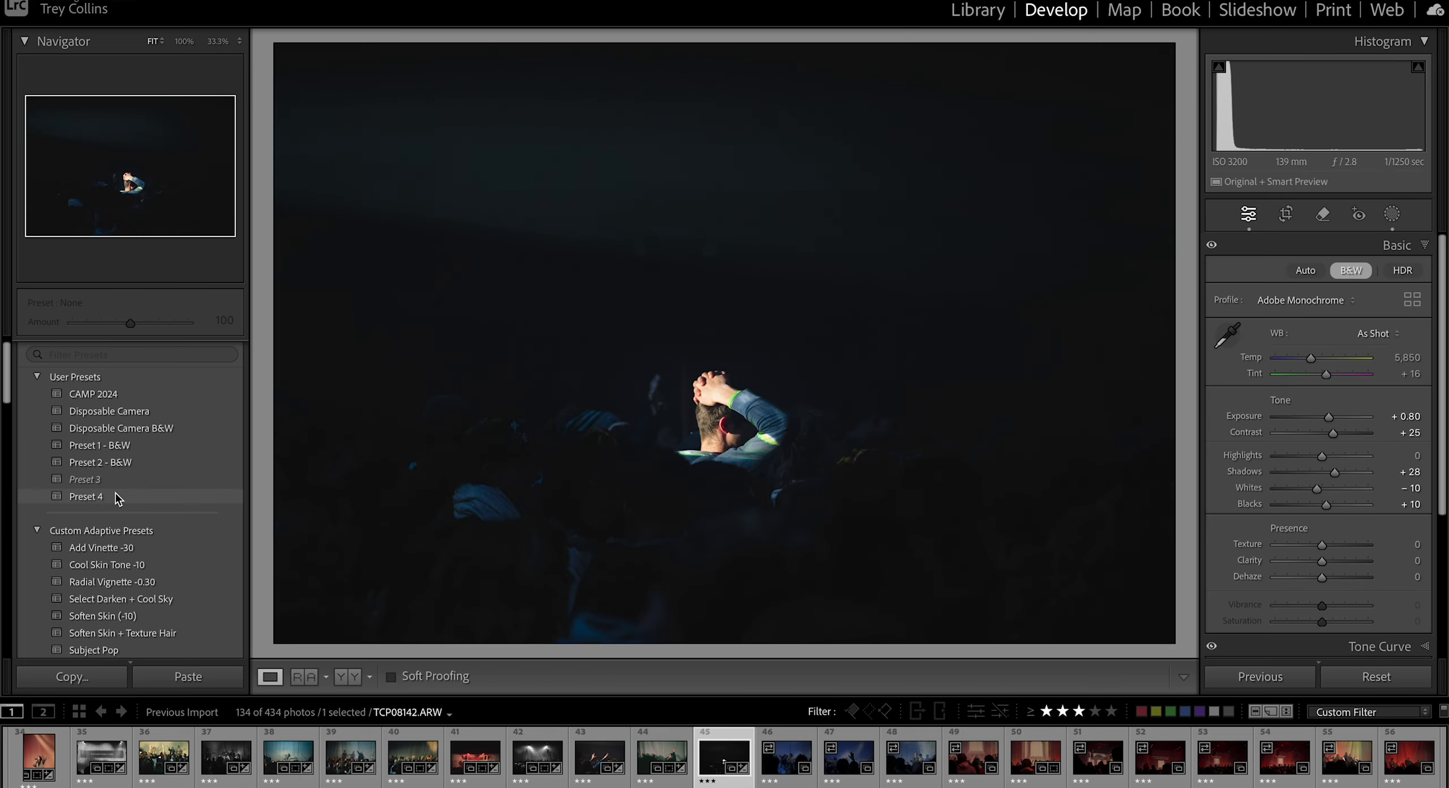
Step: Switch TCP08142.ARW to Preset 4, lower the radial mask's Exposure to 0.37, and compare with the unedited photo
{"action": "left_click", "coordinate": [125, 497]}
{"action": "key", "text": "shift+w"}
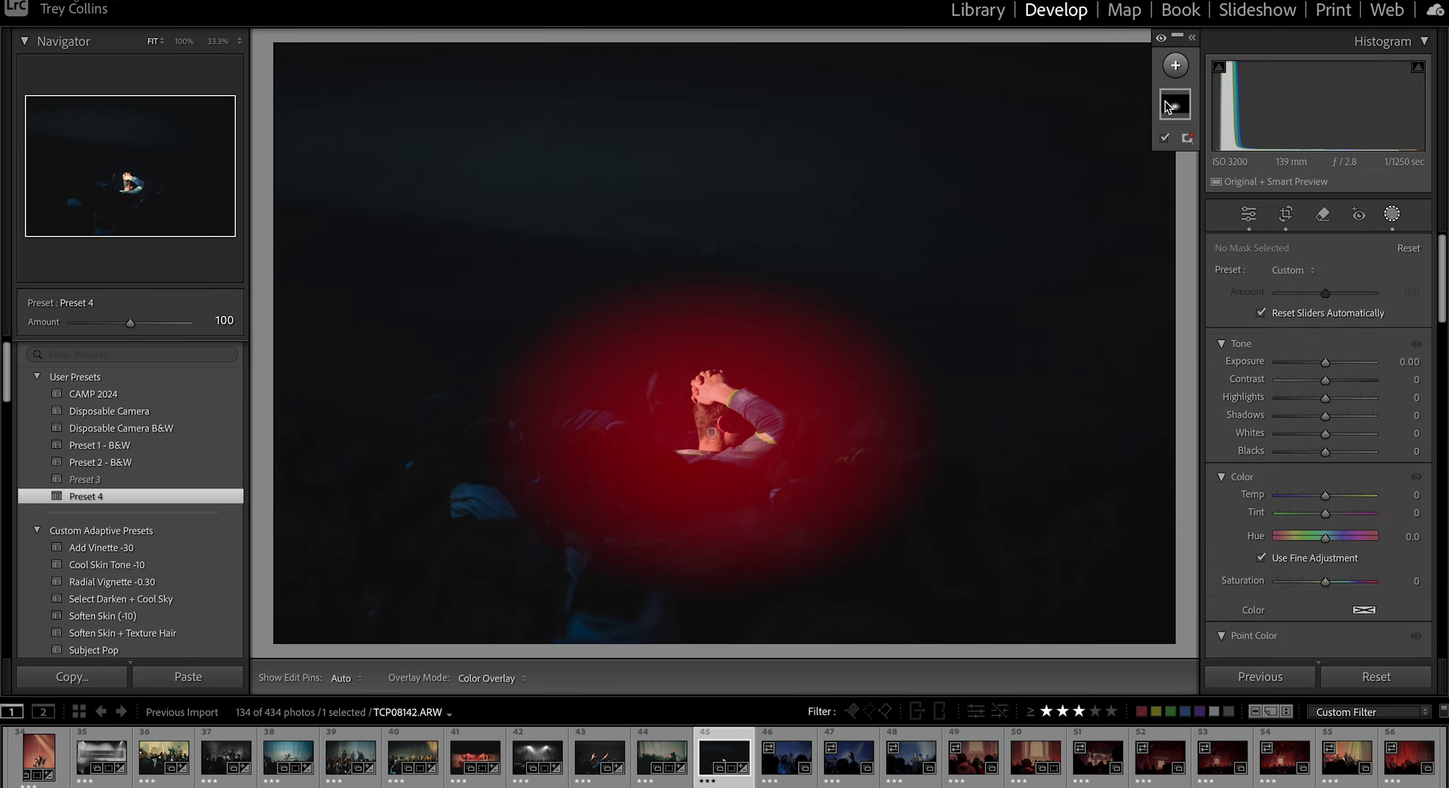
{"action": "left_click_drag", "start_coordinate": [1336, 412], "coordinate": [1334, 414]}
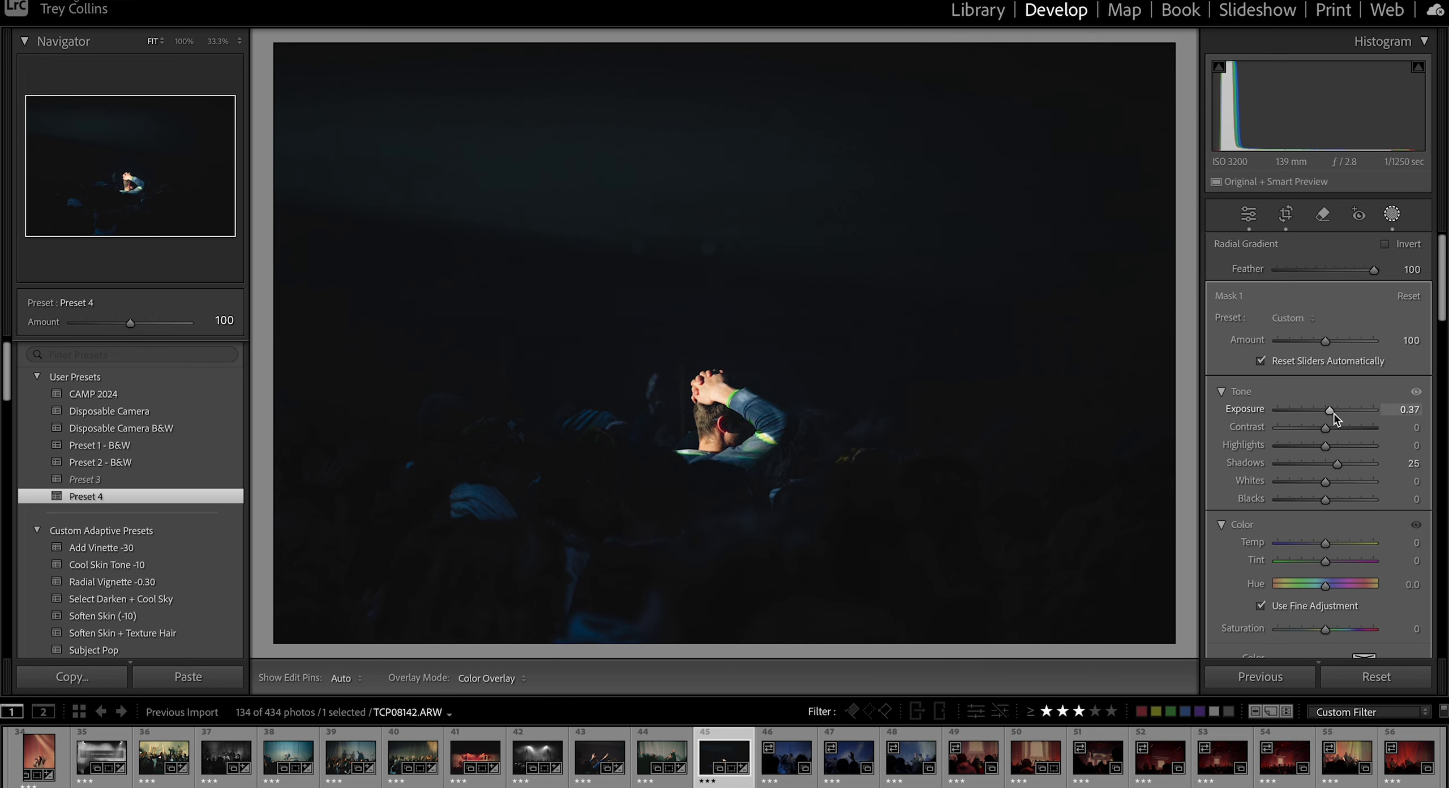
{"action": "key", "text": "backslash"}
{"action": "key", "text": "backslash"}
Step: Add a second wide radial mask over the upper-left background of TCP08142.ARW and set its Exposure to 0.89
{"action": "key", "text": "shift+m"}
{"action": "key", "text": "shift+m"}
{"action": "mouse_move", "coordinate": [307, 167]}
{"action": "left_mouse_down"}
{"action": "mouse_move", "coordinate": [1020, 329]}
{"action": "mouse_move", "coordinate": [1049, 297]}
{"action": "left_mouse_up"}
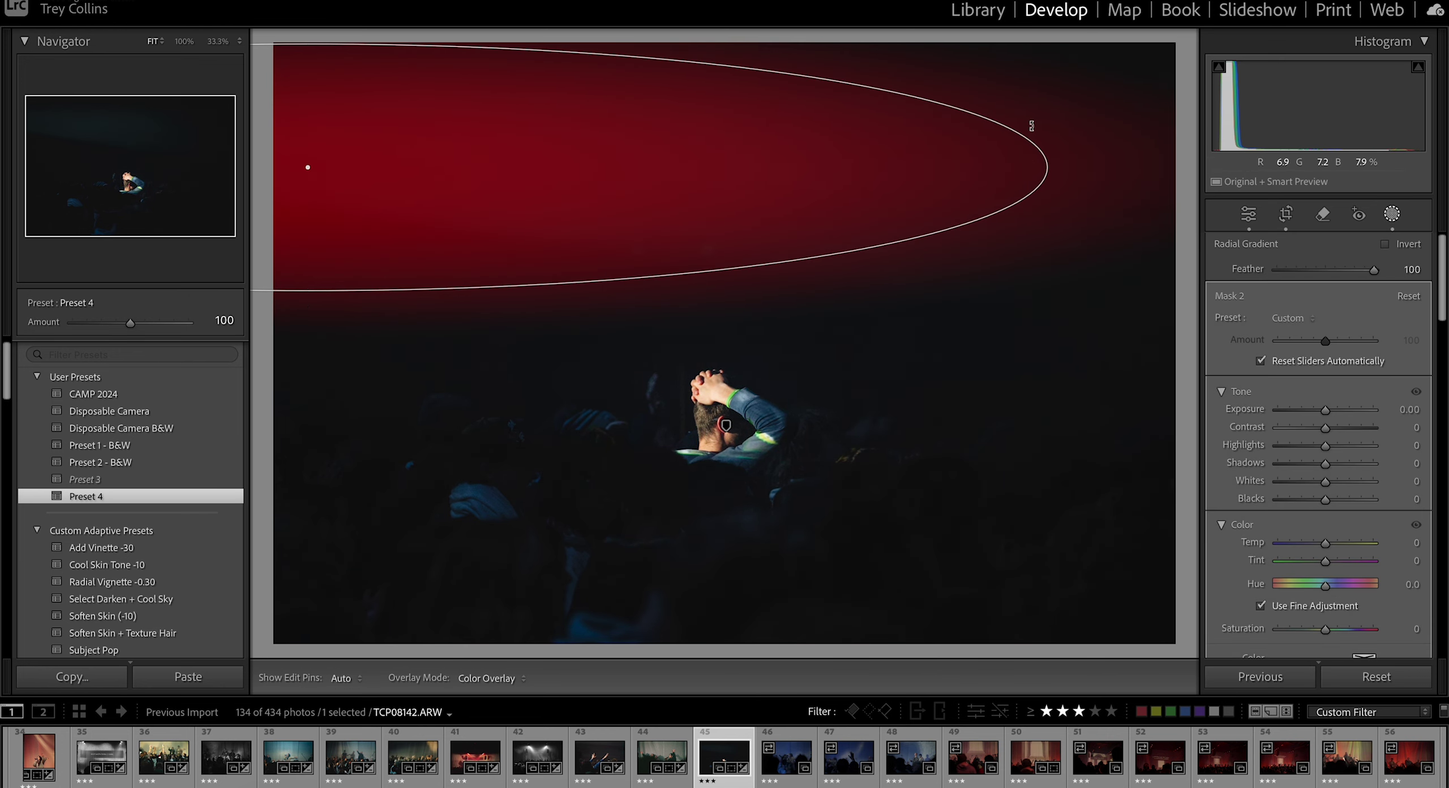
{"action": "left_click_drag", "start_coordinate": [893, 257], "coordinate": [895, 199]}
{"action": "left_click_drag", "start_coordinate": [1325, 411], "coordinate": [1338, 413]}
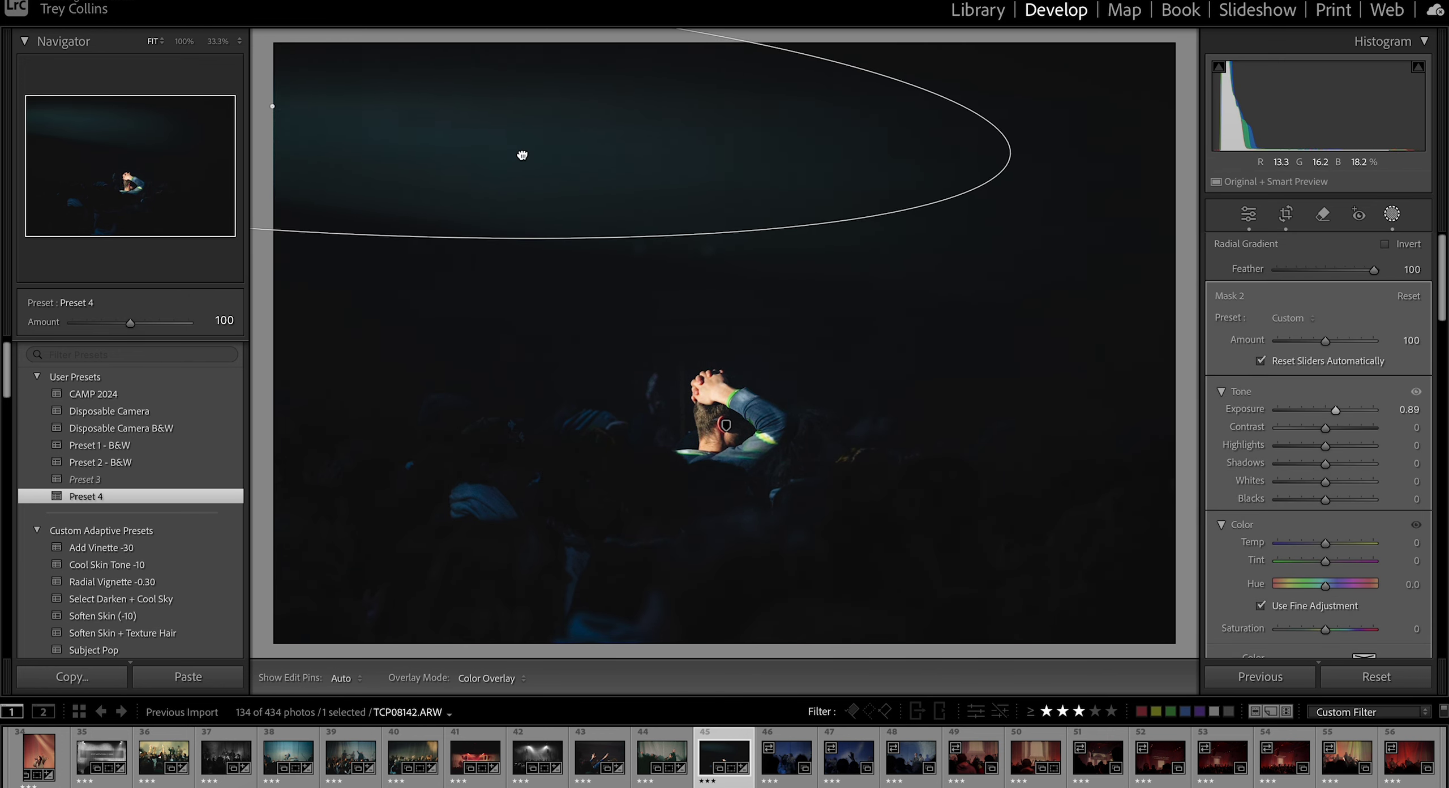
Step: Apply CAMP 2024 to TCP08145.ARW and set Temp to 10,148, Tint to +3, Exposure to +0.20, Whites to +32, and Dehaze to +3
{"action": "key", "text": "Right"}
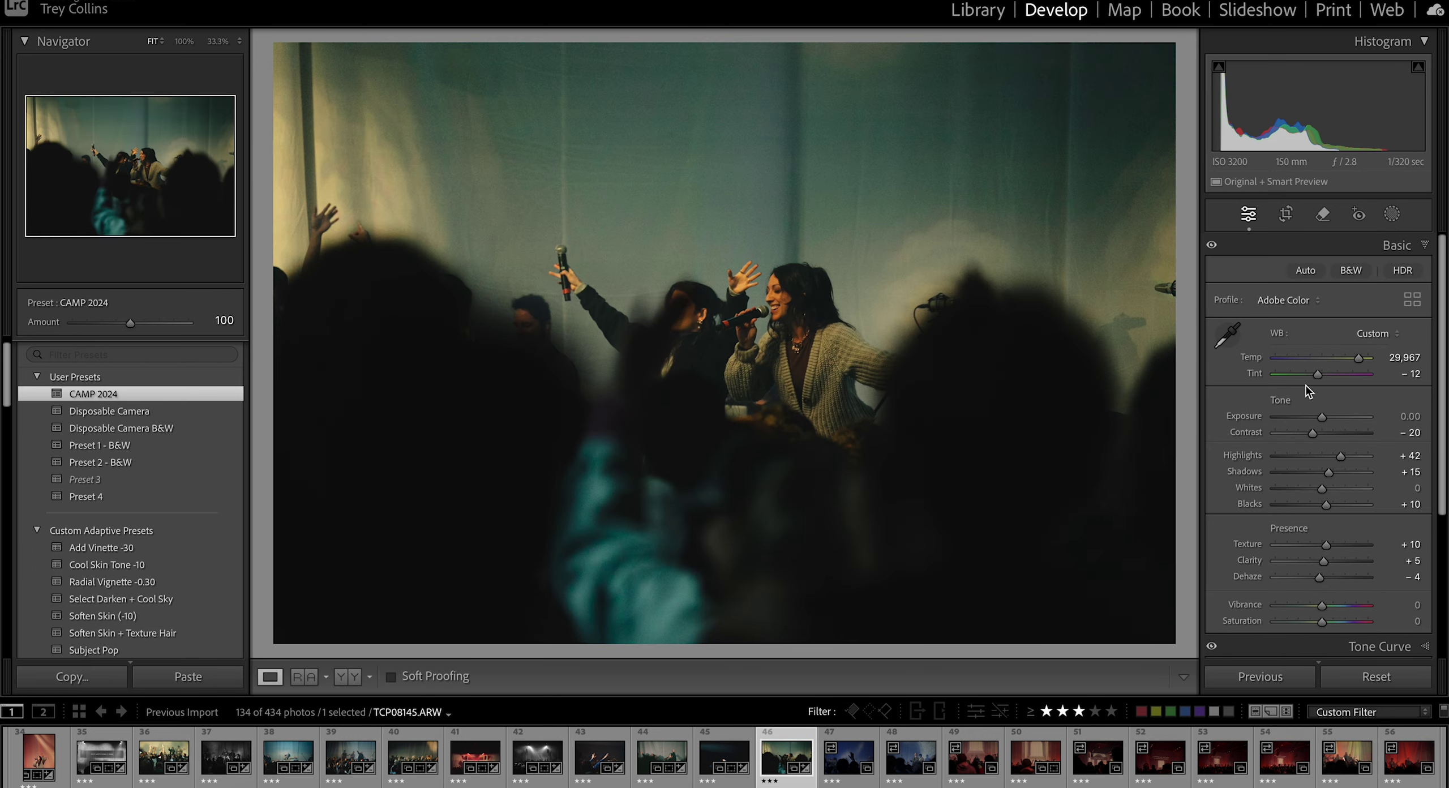
{"action": "left_click_drag", "start_coordinate": [1315, 376], "coordinate": [1341, 357]}
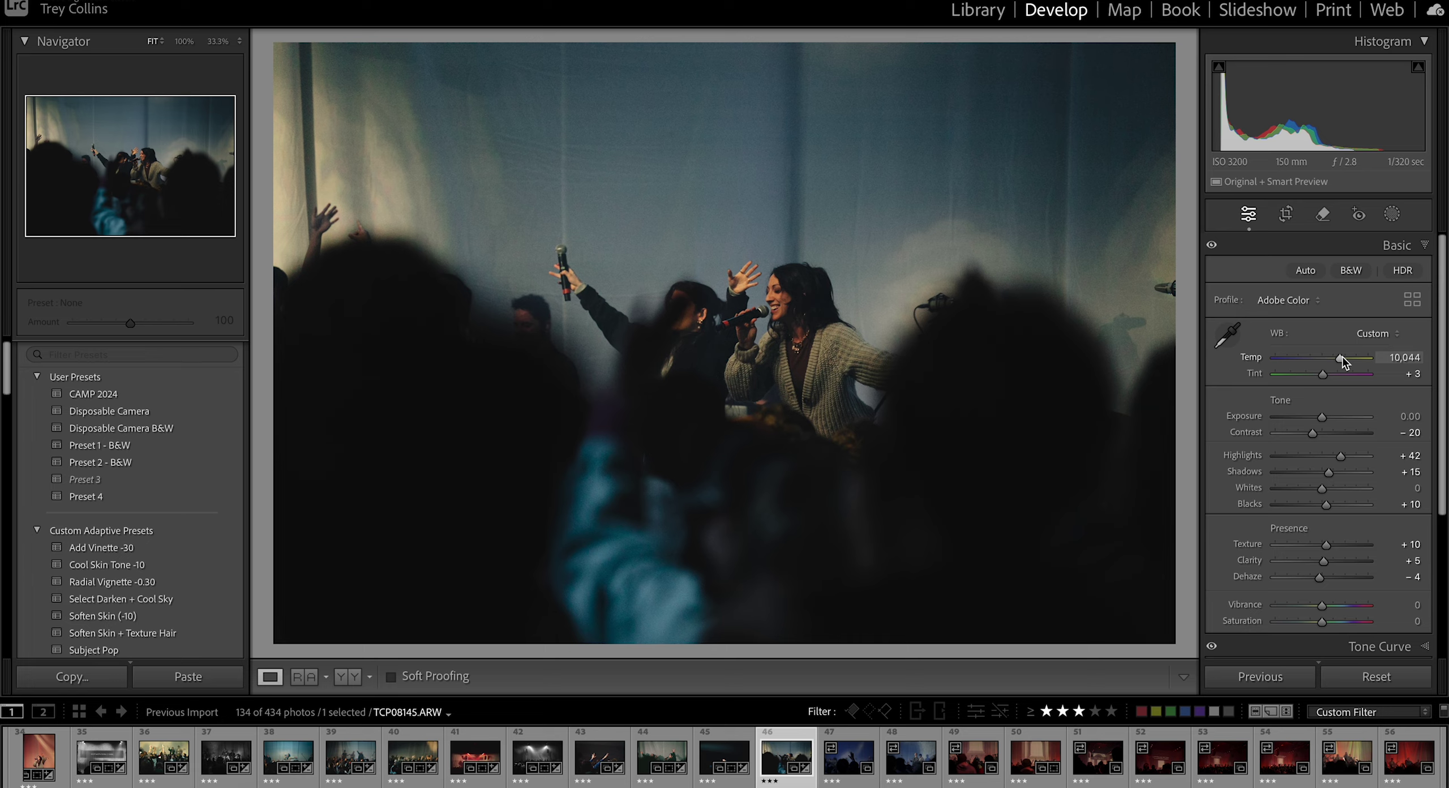
{"action": "left_click_drag", "start_coordinate": [1323, 417], "coordinate": [1325, 418]}
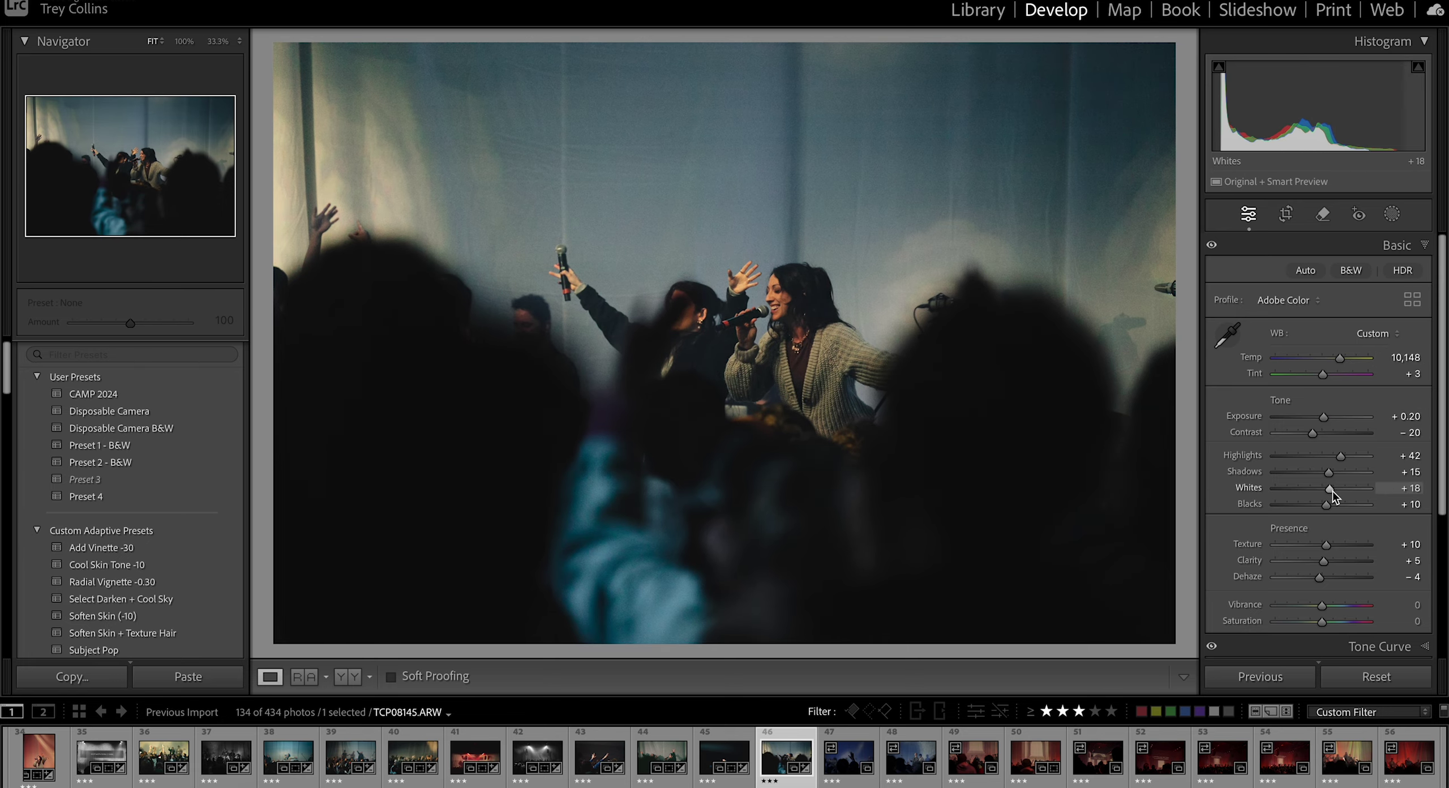
{"action": "left_click_drag", "start_coordinate": [1332, 491], "coordinate": [1339, 491]}
{"action": "left_click_drag", "start_coordinate": [1322, 578], "coordinate": [1327, 580]}
Step: Crop TCP08145.ARW tighter around the singers, rotate it to an angle of 0.56, and reposition the photo within the crop
{"action": "key", "text": "r"}
{"action": "left_click_drag", "start_coordinate": [1171, 344], "coordinate": [1099, 323]}
{"action": "key", "text": "Return"}
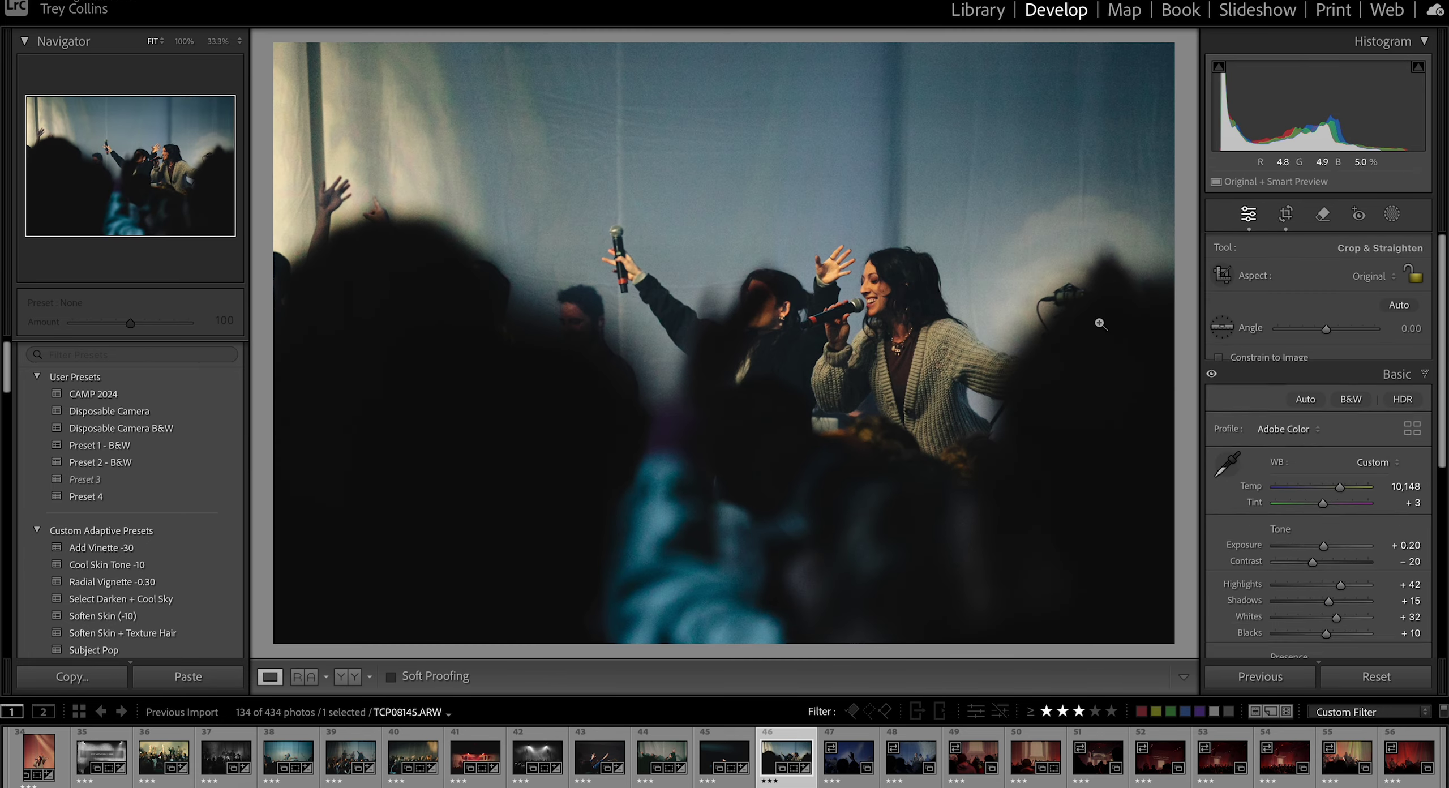
{"action": "key", "text": "r"}
{"action": "left_click_drag", "start_coordinate": [1132, 78], "coordinate": [1135, 83]}
{"action": "left_click_drag", "start_coordinate": [982, 196], "coordinate": [980, 165]}
{"action": "key", "text": "Return"}
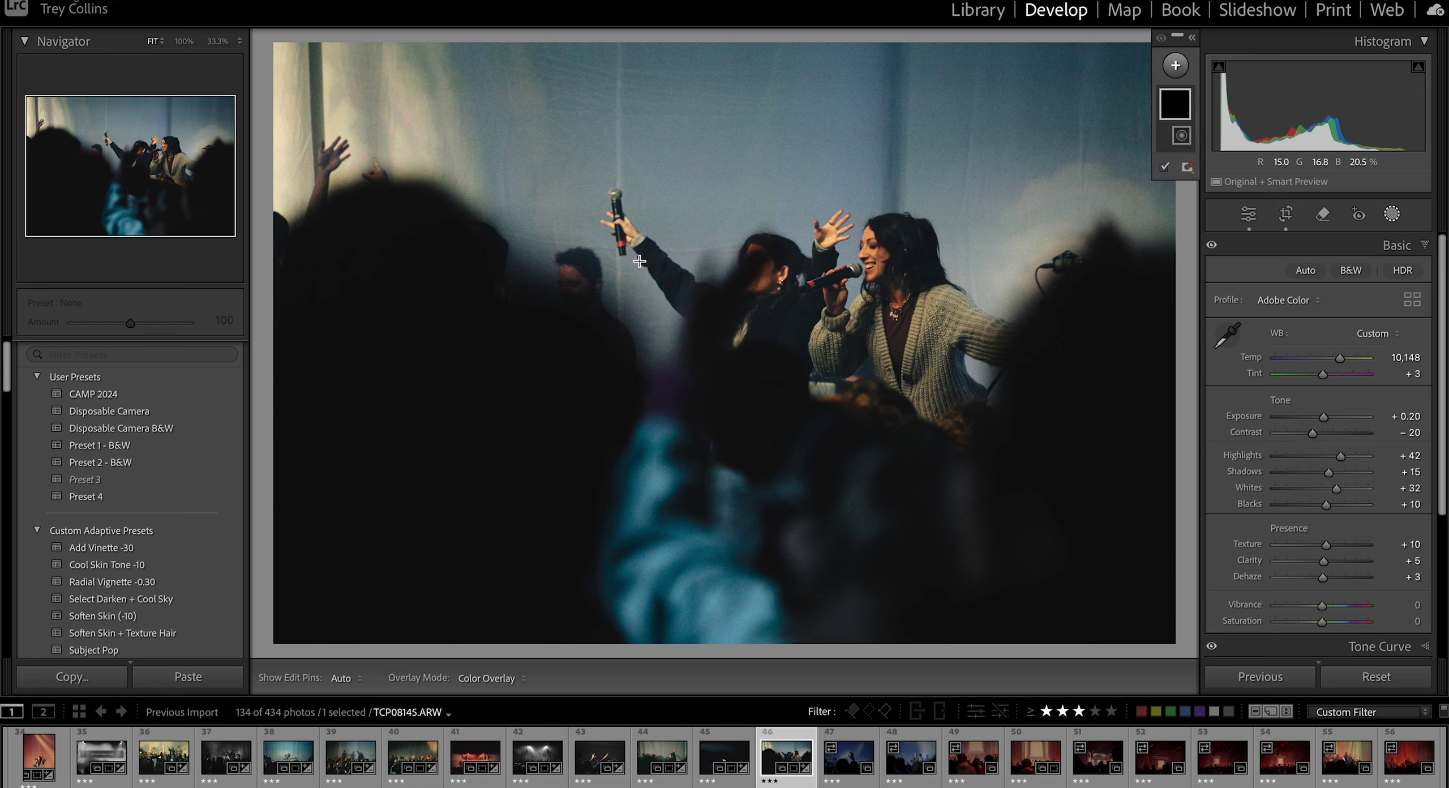
Step: Mute the blurred blue sleeve with a radial mask at Exposure −0.67, Temp 77, and Tint 65, and crop TCP08145.ARW closer to the singers
{"action": "mouse_move", "coordinate": [660, 571]}
{"action": "left_mouse_down"}
{"action": "mouse_move", "coordinate": [835, 364]}
{"action": "mouse_move", "coordinate": [1110, 337]}
{"action": "left_mouse_up"}
{"action": "left_click_drag", "start_coordinate": [1327, 410], "coordinate": [1319, 410]}
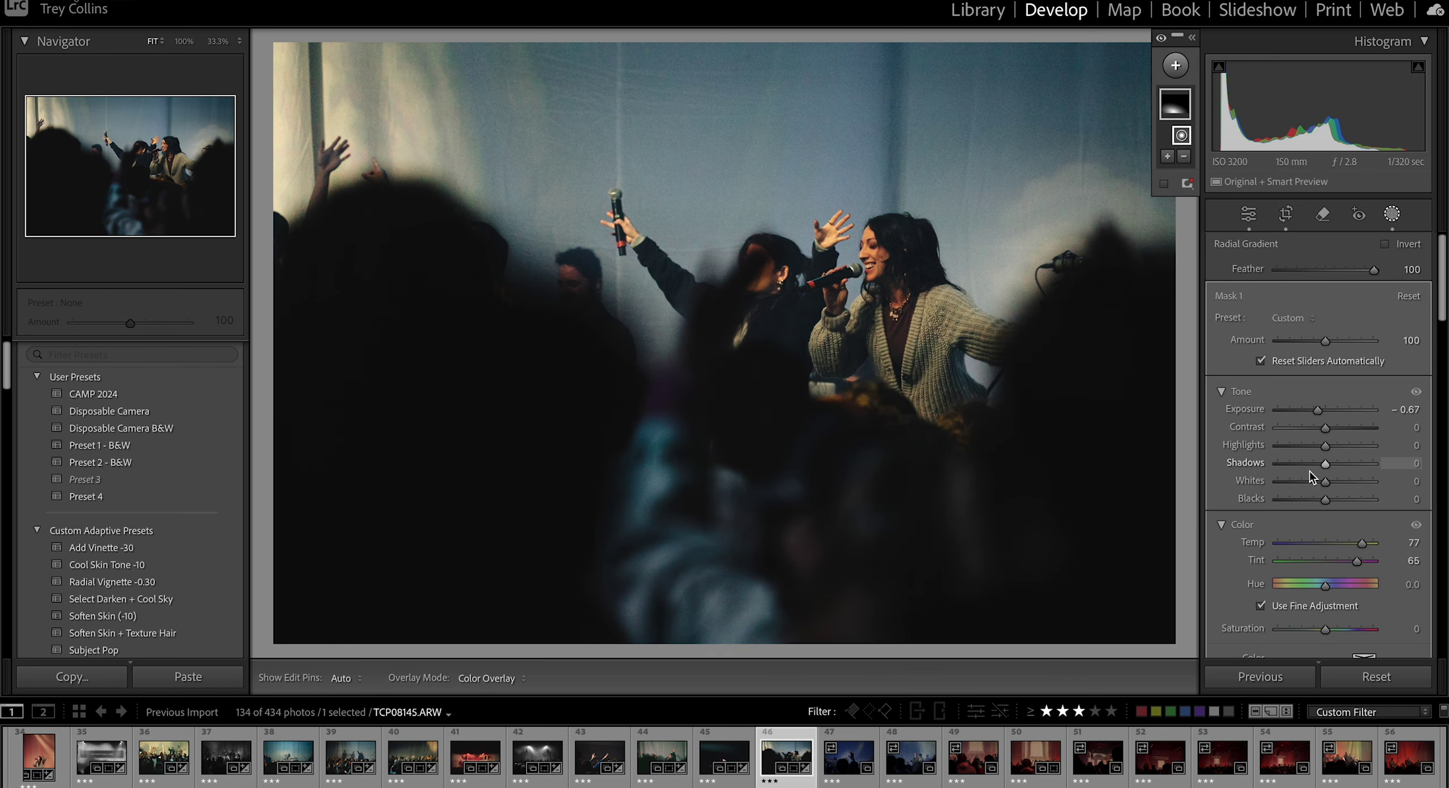
{"action": "key", "text": "r"}
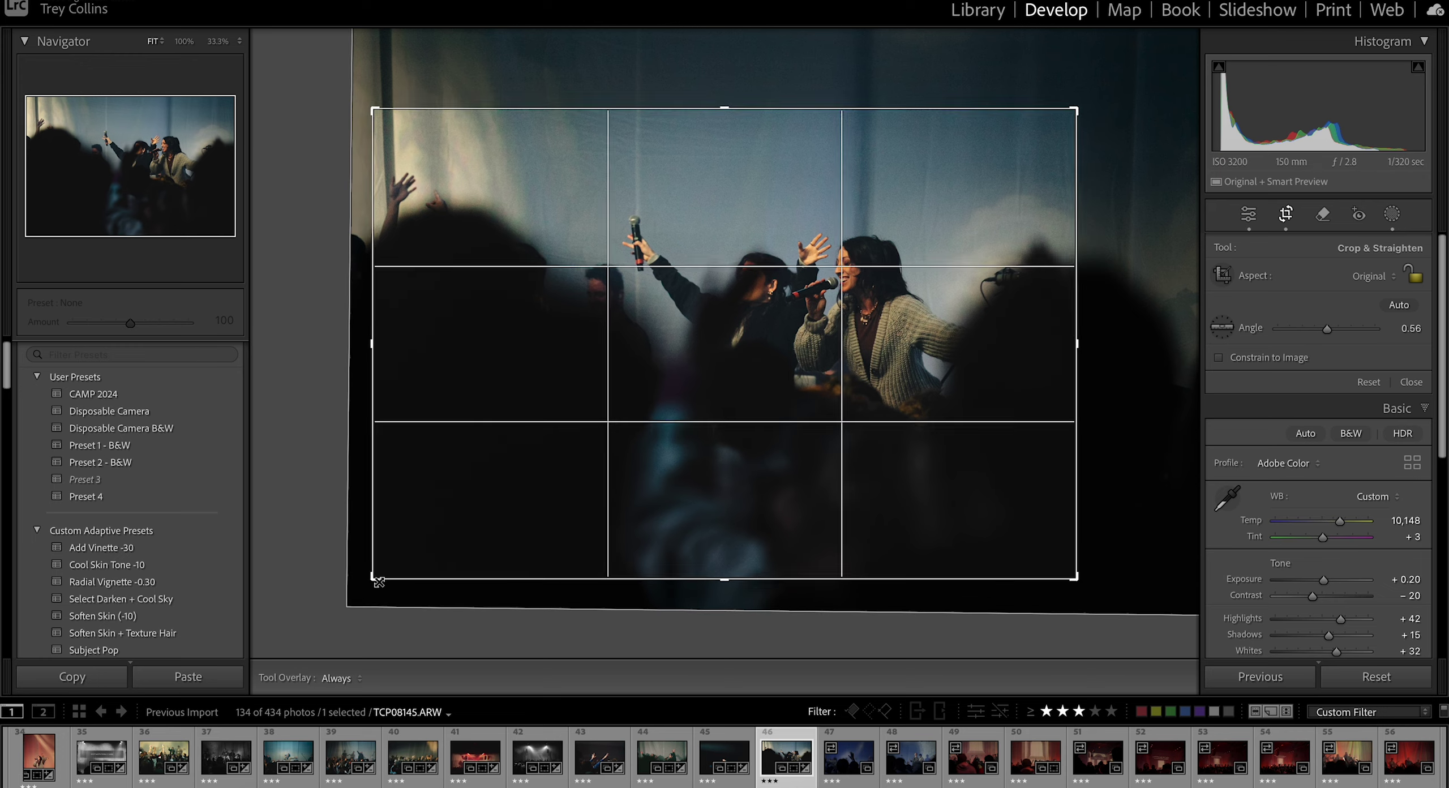
{"action": "left_click_drag", "start_coordinate": [379, 582], "coordinate": [431, 548]}
{"action": "left_click_drag", "start_coordinate": [591, 463], "coordinate": [570, 478]}
{"action": "key", "text": "Return"}
Step: Sync the settings of TCP08145.ARW to TCP08147.ARW, and set TCP08147.ARW's Temp to 16,097 and Tint to +22
{"action": "key", "text": "Right"}
{"action": "key", "text": "shift+Left"}
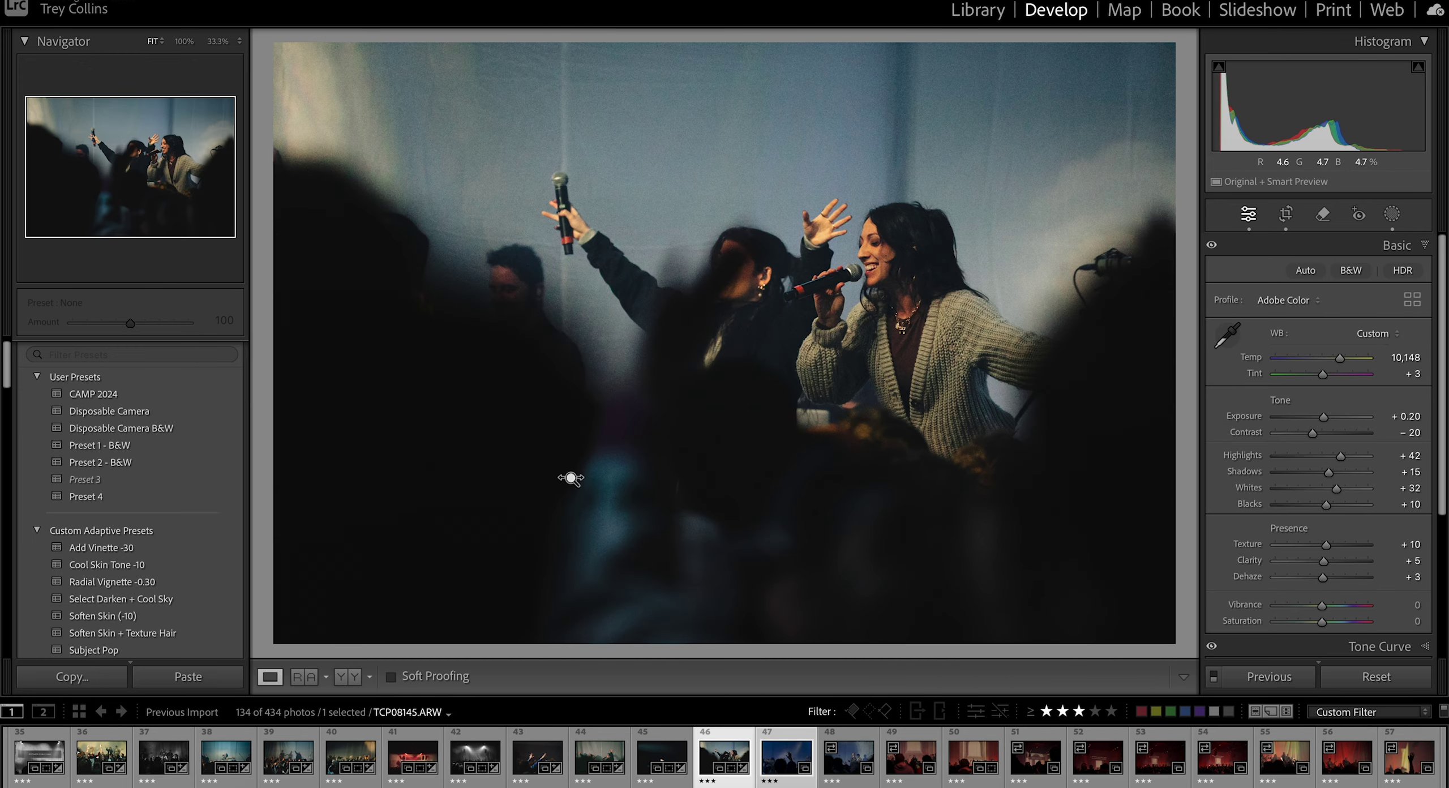
{"action": "key", "text": "Right"}
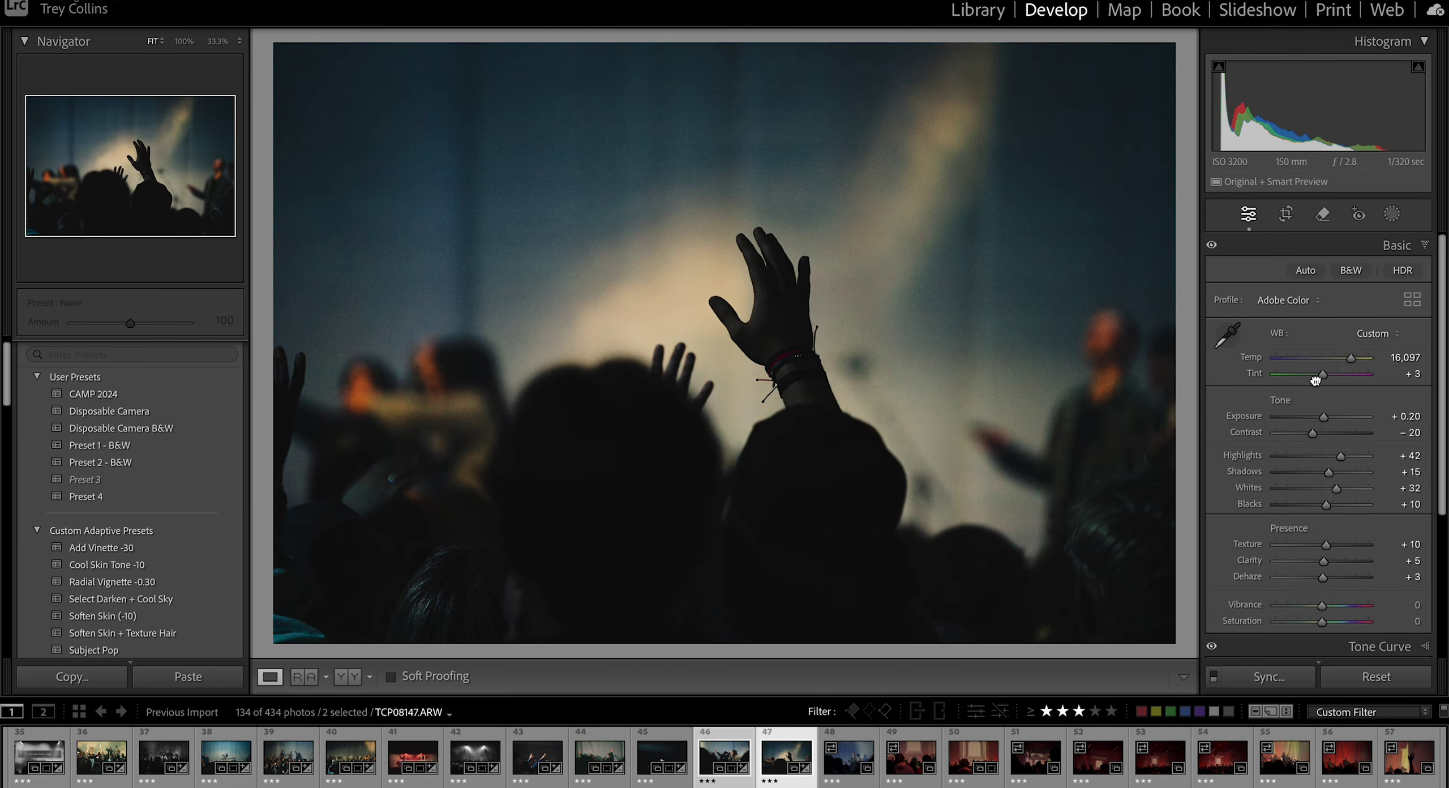
{"action": "scroll", "coordinate": [1316, 381], "scroll_direction": "down", "scroll_amount": 1}
{"action": "left_click_drag", "start_coordinate": [1323, 367], "coordinate": [1329, 368]}
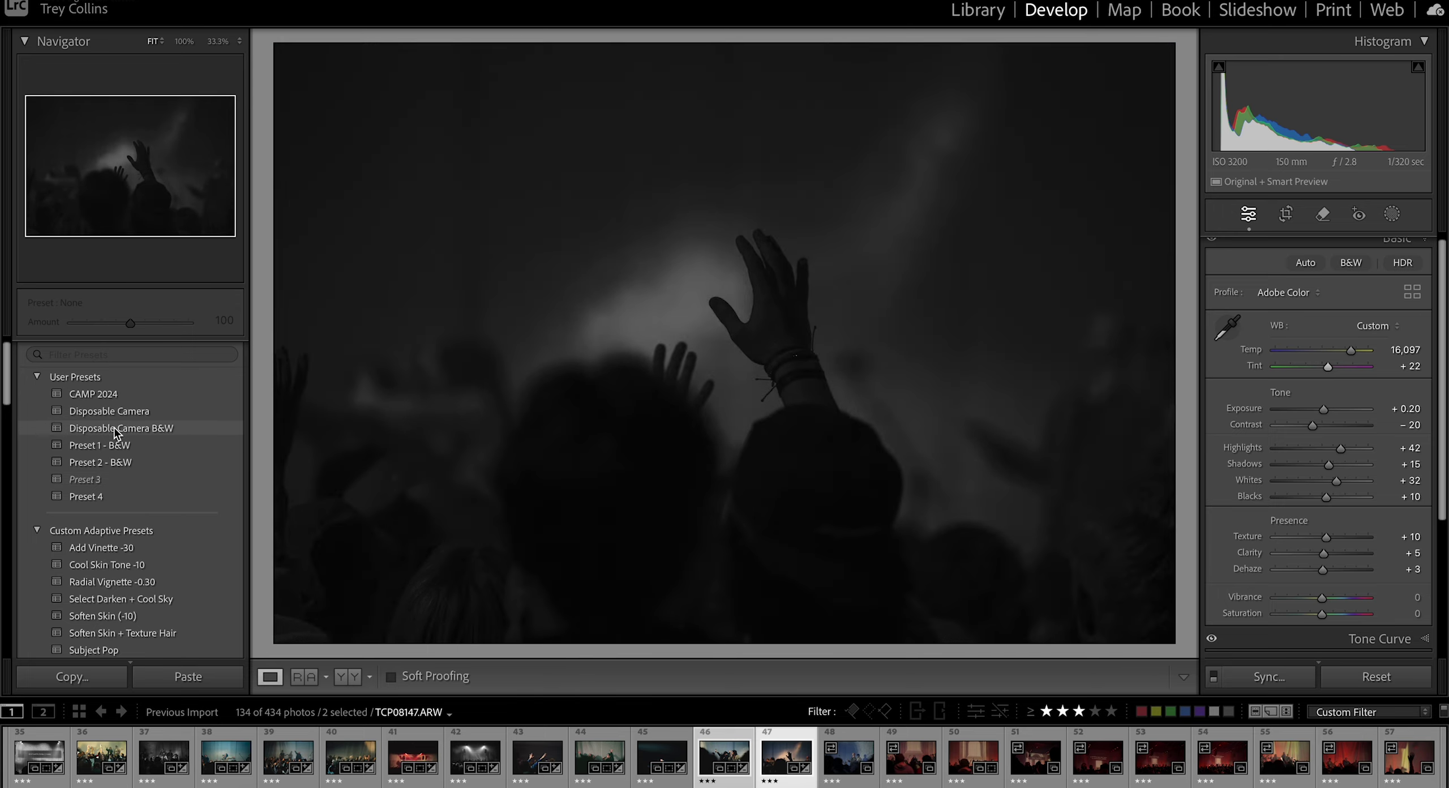
Step: Try Disposable Camera B&W on TCP08147.ARW, switch to Disposable Camera, and set Highlights to +43, Whites +22, Exposure +1.10, Temp 23,251, and Tint +32
{"action": "left_click", "coordinate": [116, 430]}
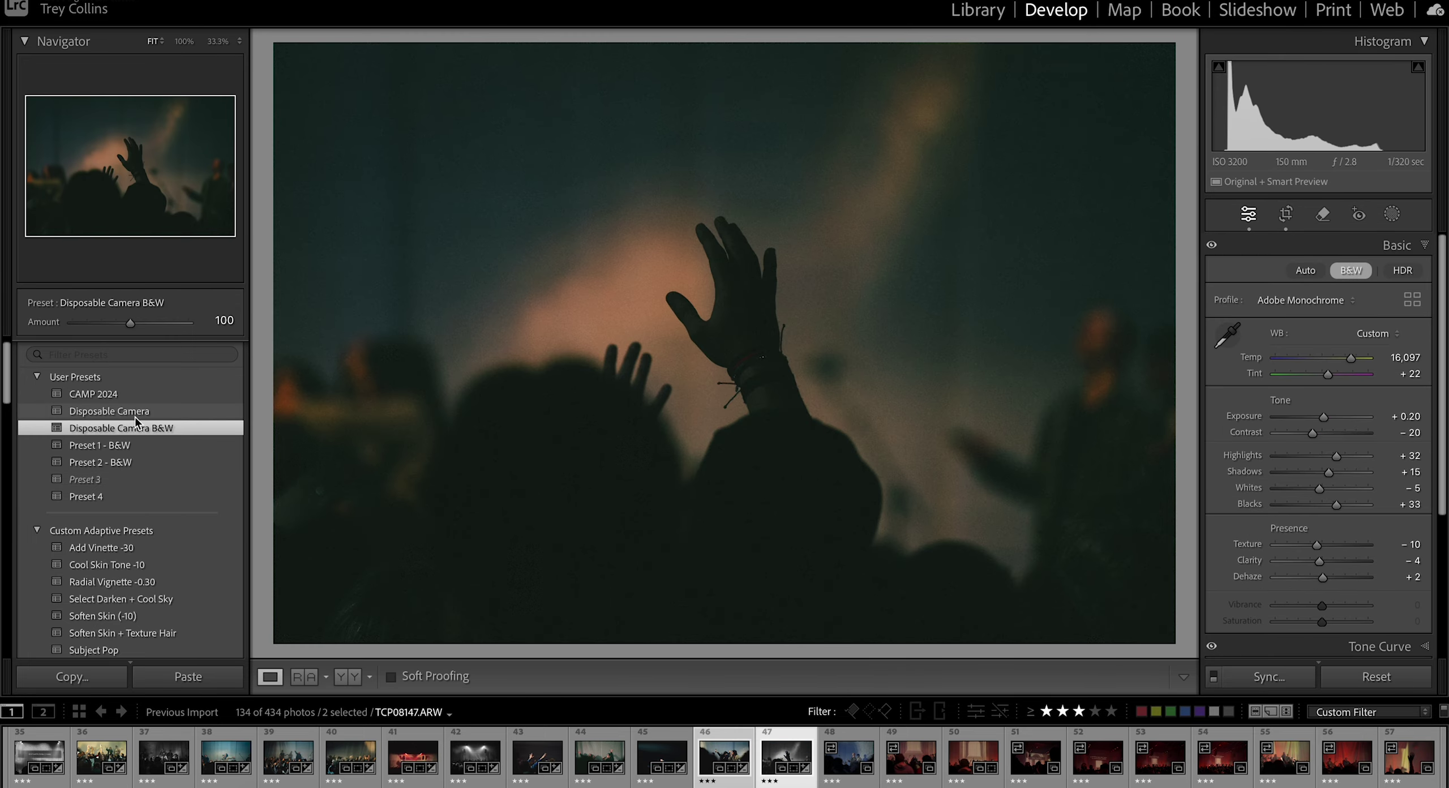
{"action": "left_click_drag", "start_coordinate": [1329, 456], "coordinate": [1342, 456]}
{"action": "left_click_drag", "start_coordinate": [1319, 489], "coordinate": [1332, 490]}
{"action": "left_click_drag", "start_coordinate": [1323, 417], "coordinate": [1332, 417]}
{"action": "left_click_drag", "start_coordinate": [1350, 359], "coordinate": [1355, 359]}
{"action": "left_click_drag", "start_coordinate": [1329, 374], "coordinate": [1332, 374]}
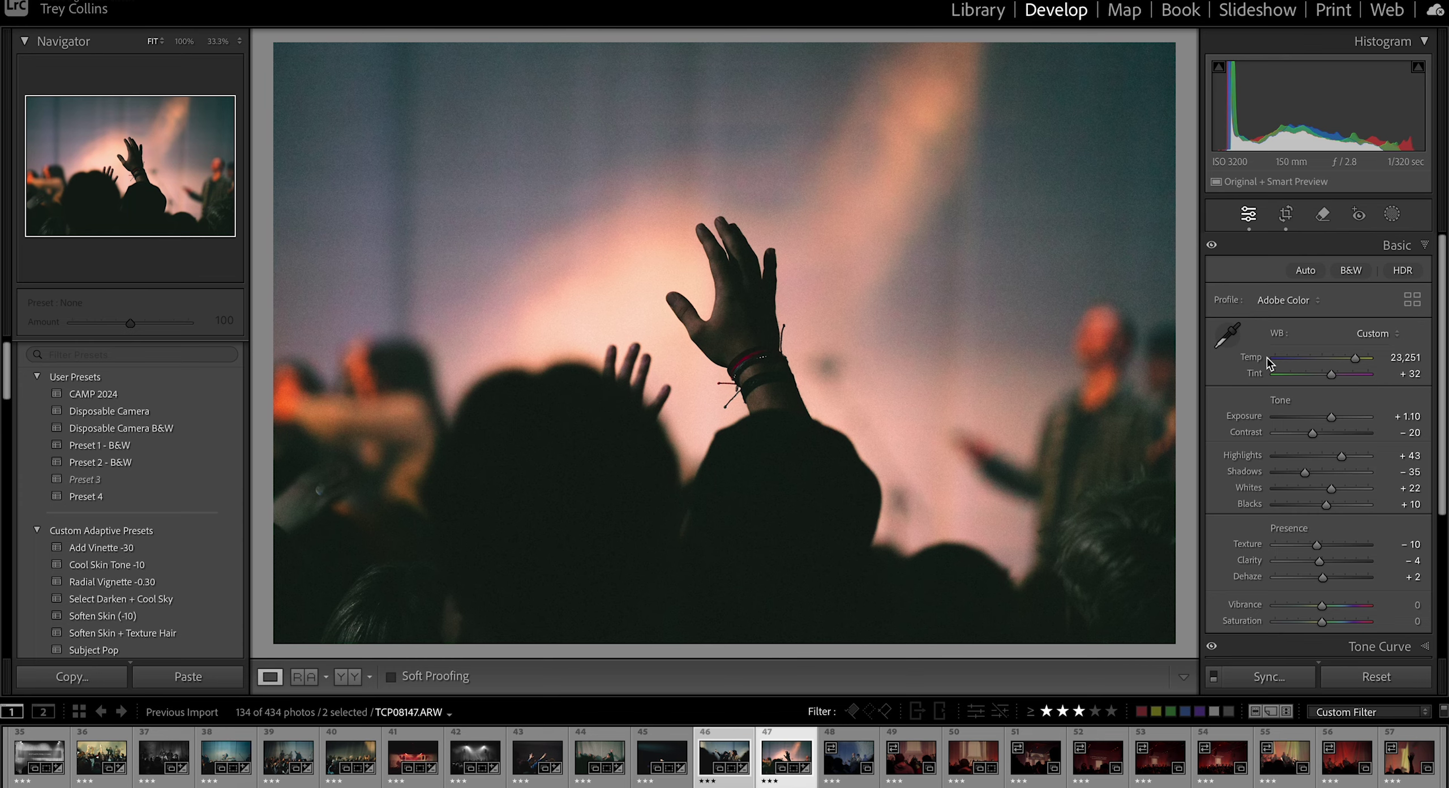
Step: Tighten the crop of TCP08147.ARW slightly from its upper-left corner around the raised hand
{"action": "key", "text": "r"}
{"action": "left_click_drag", "start_coordinate": [317, 205], "coordinate": [329, 206]}
{"action": "key", "text": "r"}
Step: Apply Preset 4 to TCP08150.ARW and crop it tighter around the singer and guitarist
{"action": "key", "text": "Right"}
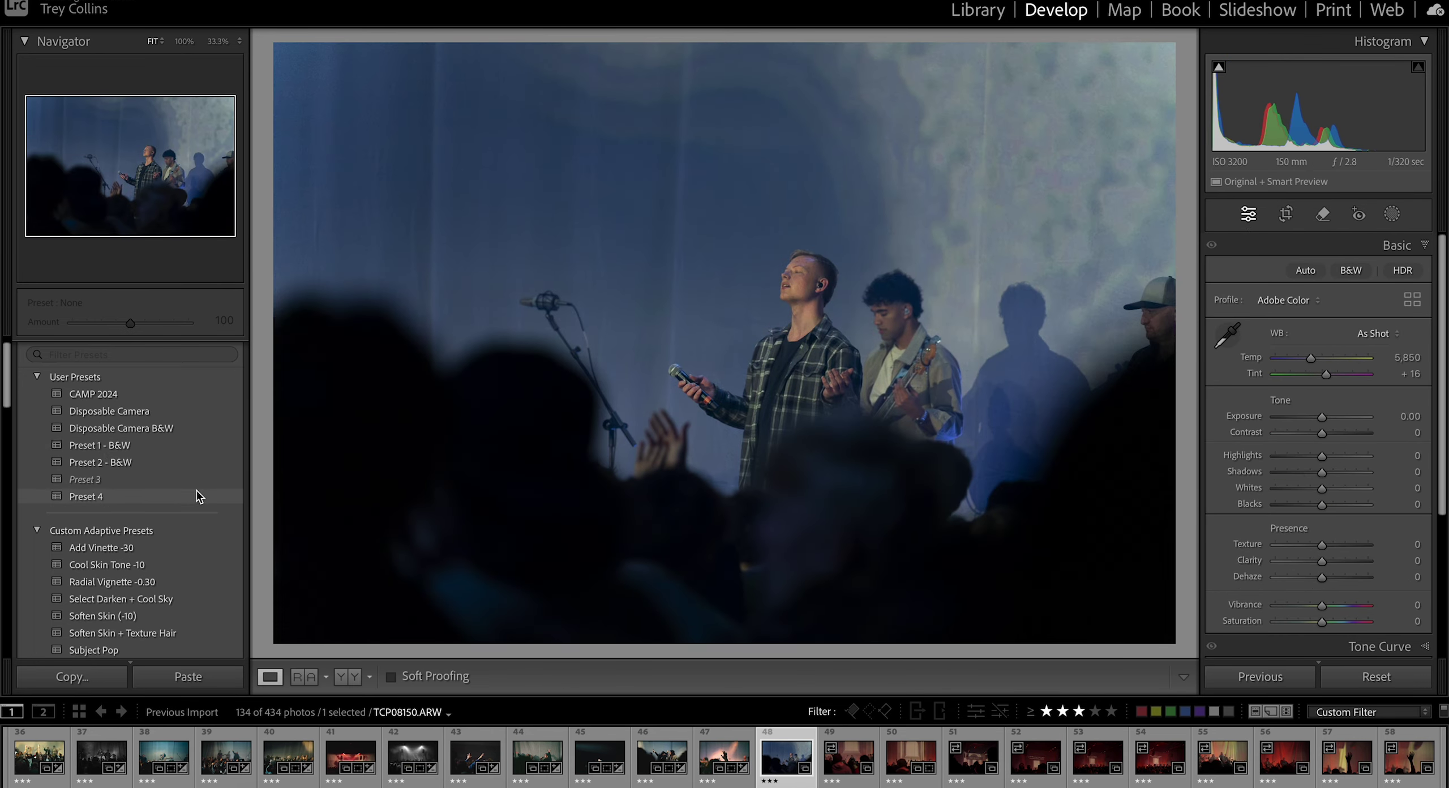
{"action": "left_click", "coordinate": [197, 492]}
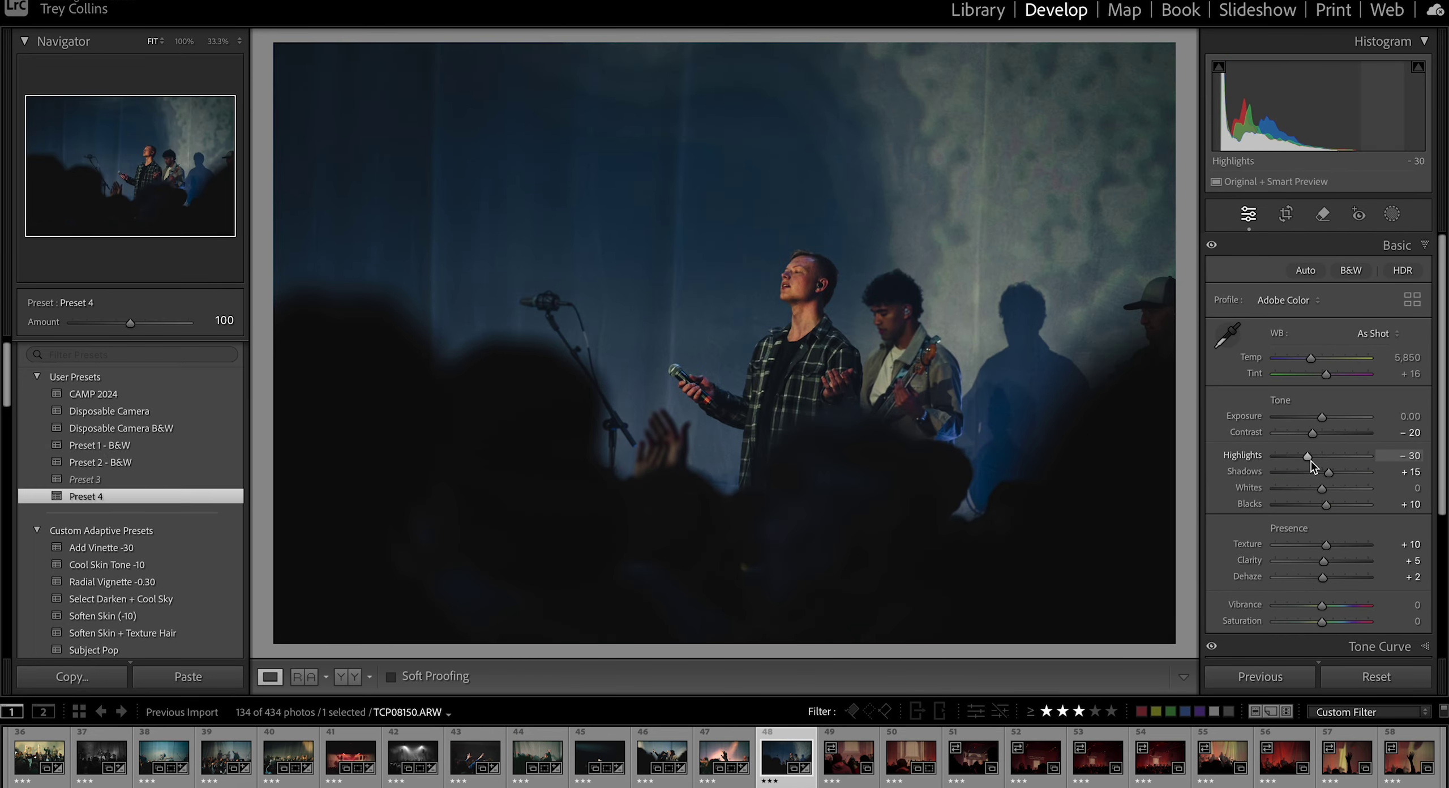
{"action": "left_click", "coordinate": [1288, 215]}
{"action": "left_click_drag", "start_coordinate": [1186, 239], "coordinate": [1042, 228]}
{"action": "key", "text": "Return"}
Step: Apply Preset 4 to TCP08151.ARW, reset Highlights to 0, set Whites to +37, and add Subject Pop with mask Exposure 0.55
{"action": "key", "text": "Right"}
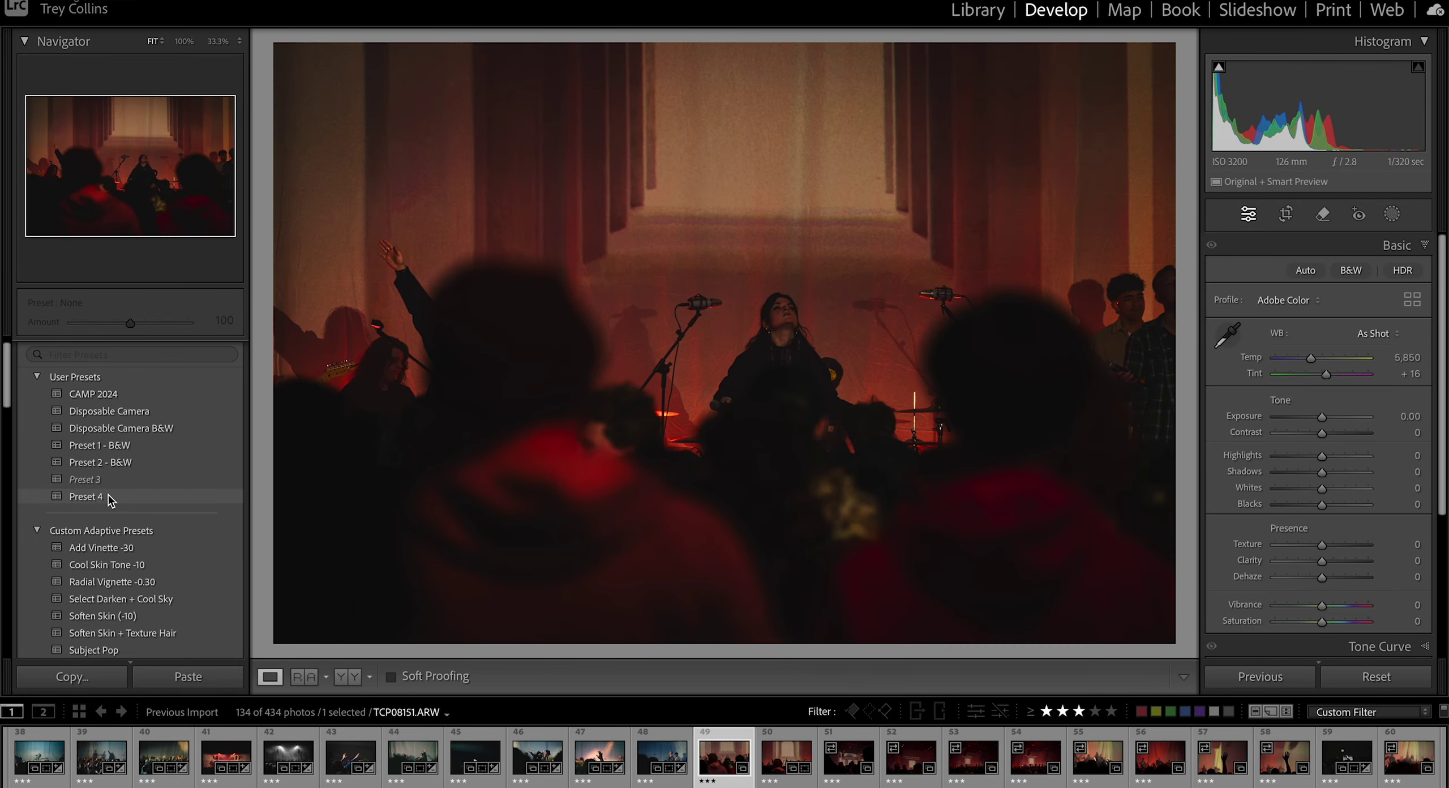
{"action": "left_click", "coordinate": [91, 497]}
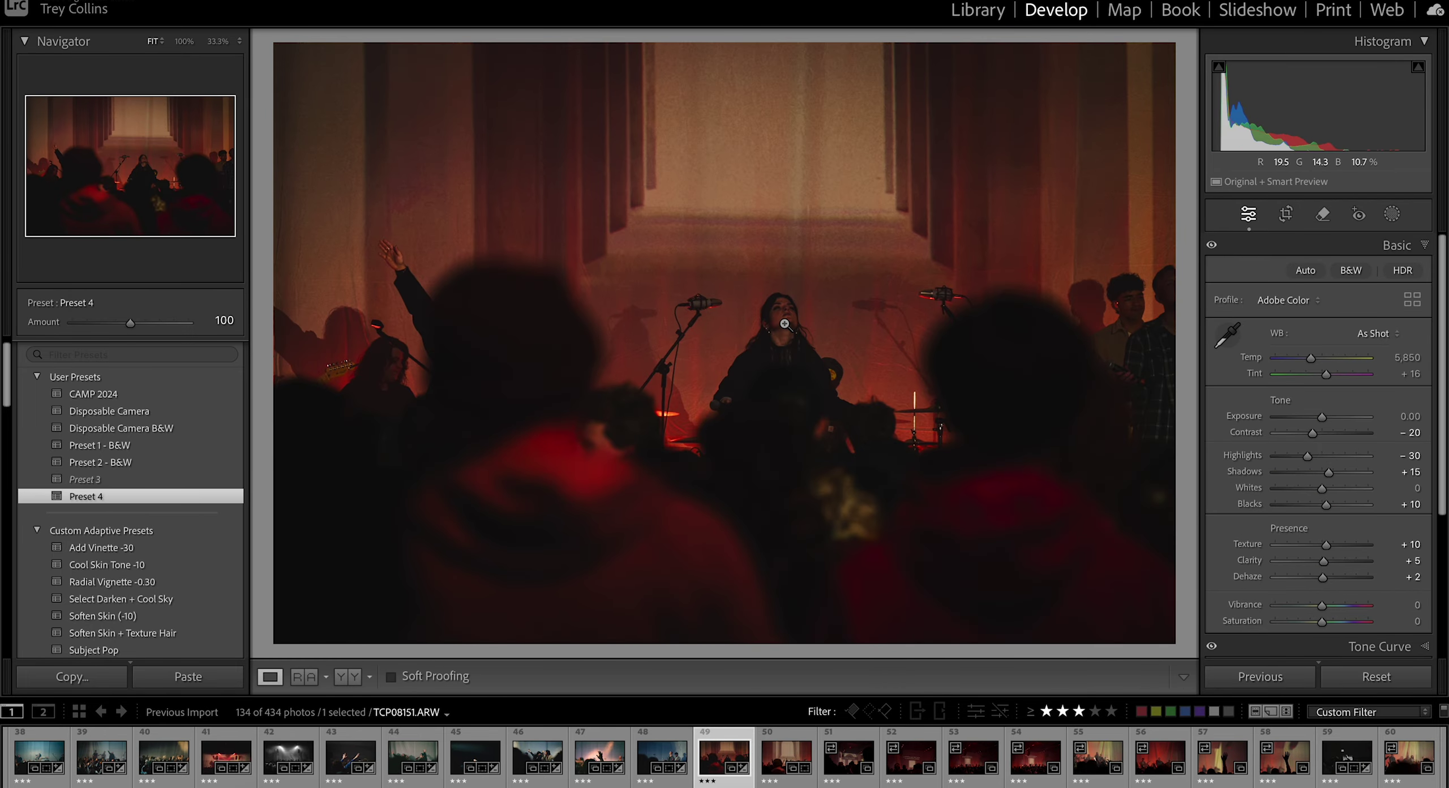
{"action": "double_click", "coordinate": [1310, 457]}
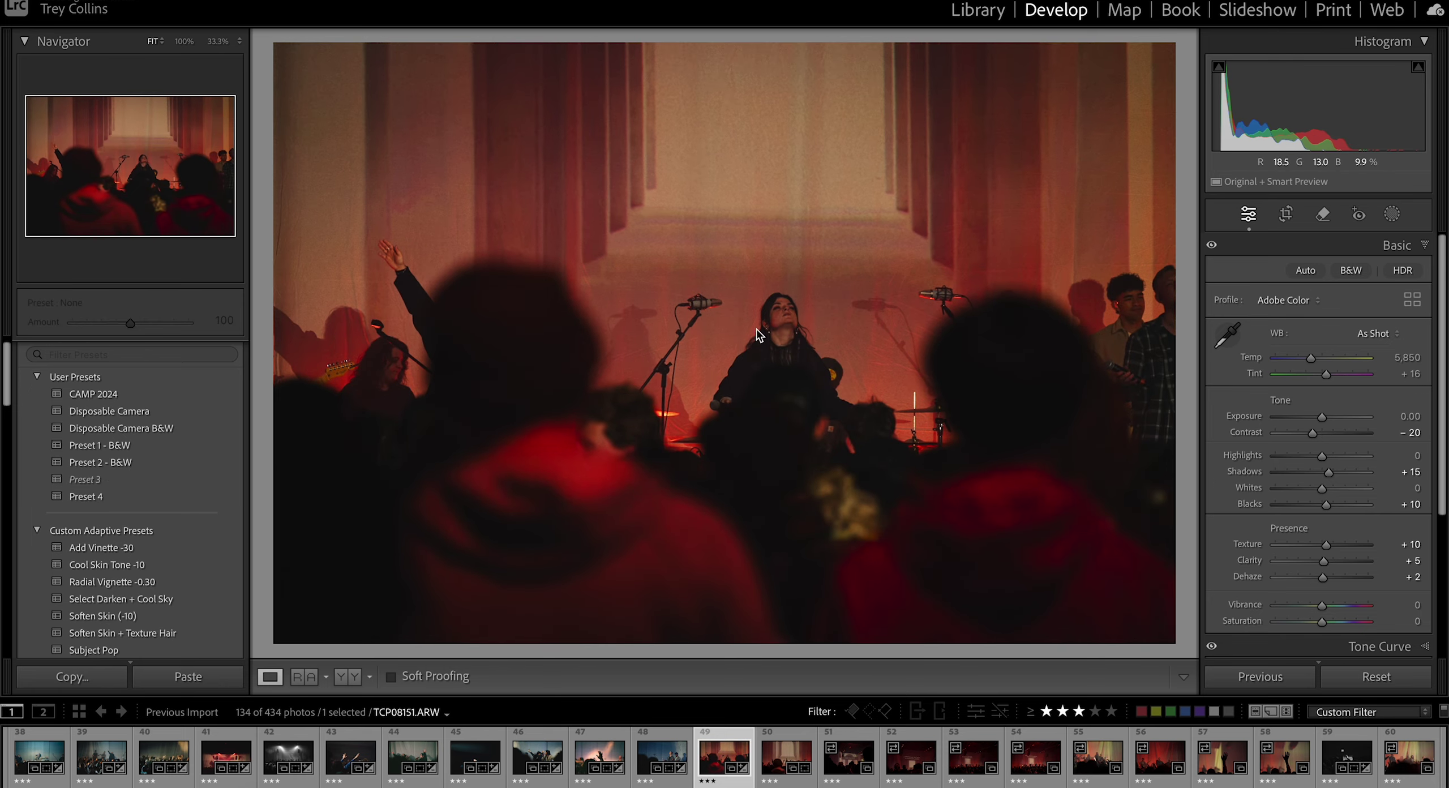
{"action": "left_click", "coordinate": [1392, 214]}
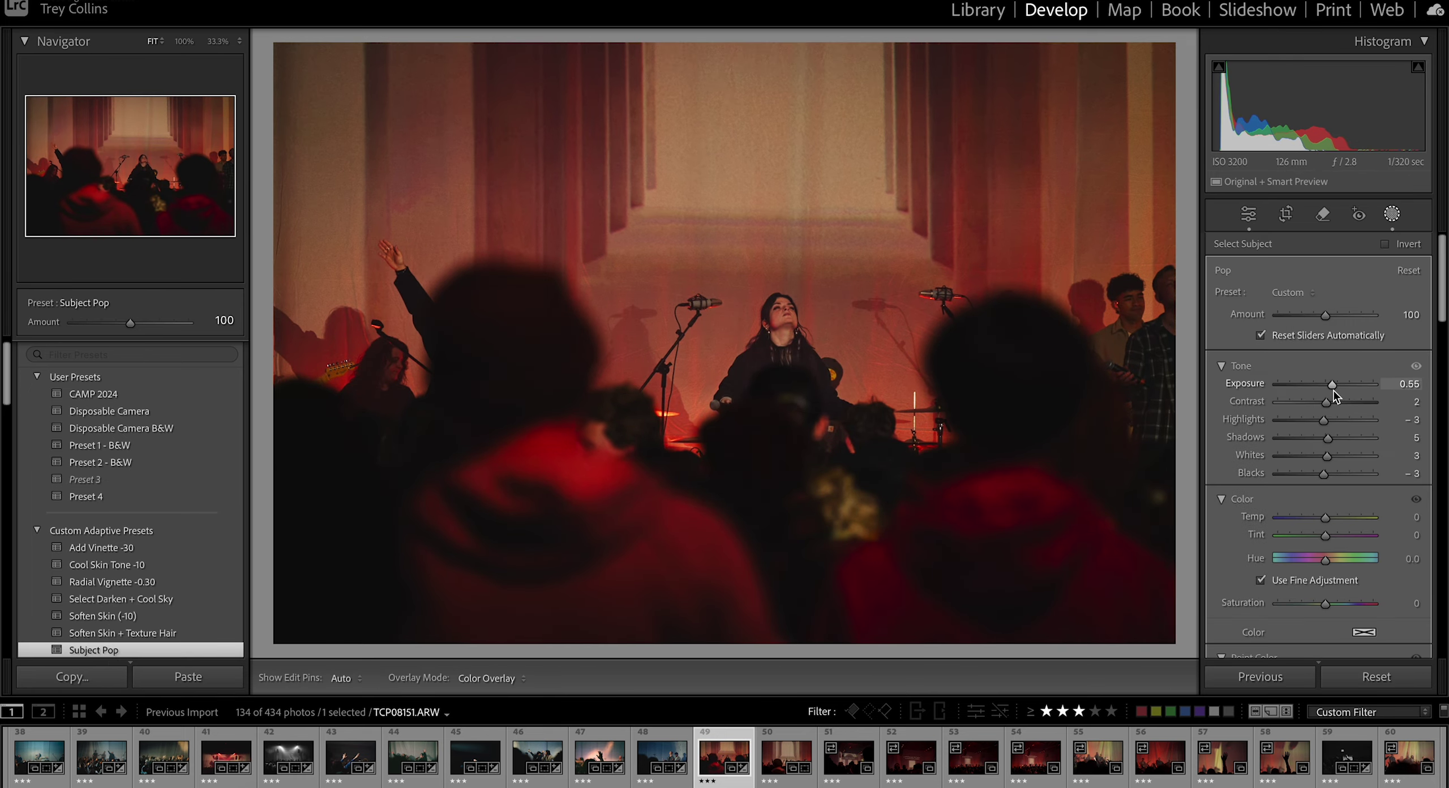
Step: Crop TCP08151.ARW inward from its left side to bring the singer closer
{"action": "key", "text": "r"}
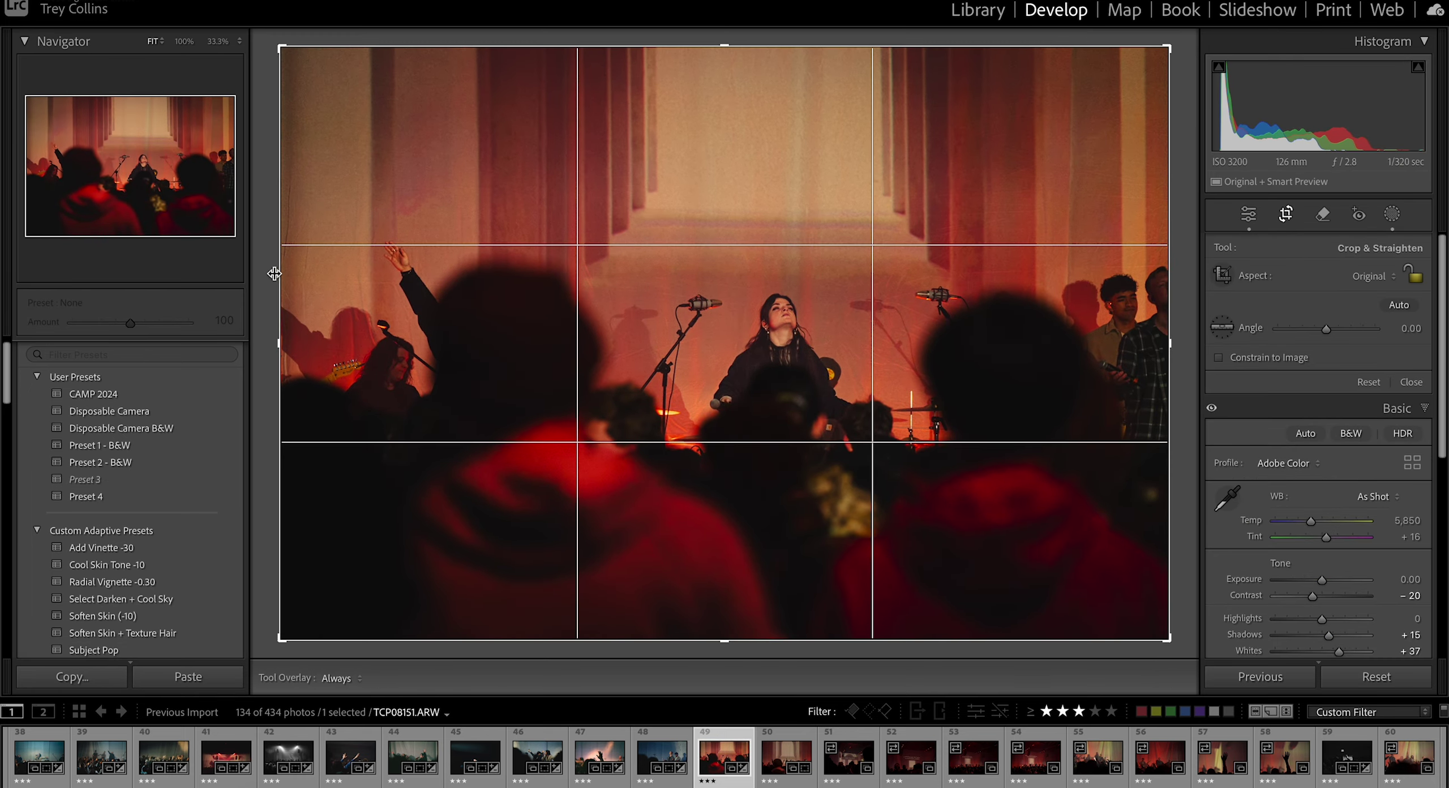
{"action": "left_click_drag", "start_coordinate": [274, 273], "coordinate": [340, 276]}
{"action": "key", "text": "r"}
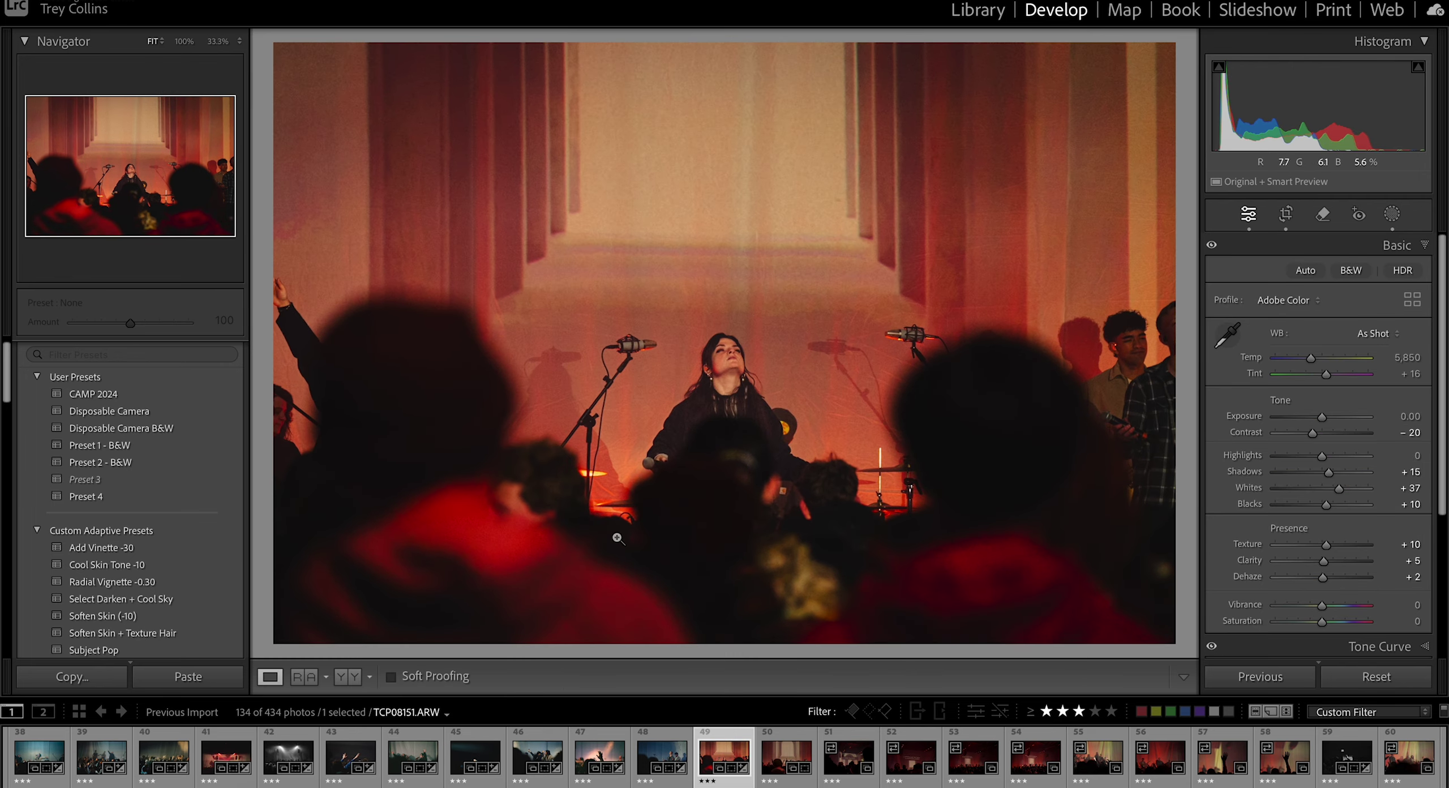
Step: Darken the foreground crowd in TCP08151.ARW with a linear gradient mask rising from the photo's lower edge
{"action": "key", "text": "m"}
{"action": "left_click_drag", "start_coordinate": [591, 598], "coordinate": [598, 359]}
{"action": "left_click_drag", "start_coordinate": [1324, 386], "coordinate": [1307, 387]}
Step: Lighten and soften TCP08151.ARW's backdrop with a linear gradient mask from the top of the photo, at Exposure 0.35
{"action": "key", "text": "m"}
{"action": "left_click_drag", "start_coordinate": [756, 49], "coordinate": [749, 586]}
{"action": "scroll", "coordinate": [1318, 508], "scroll_direction": "down", "scroll_amount": 10}
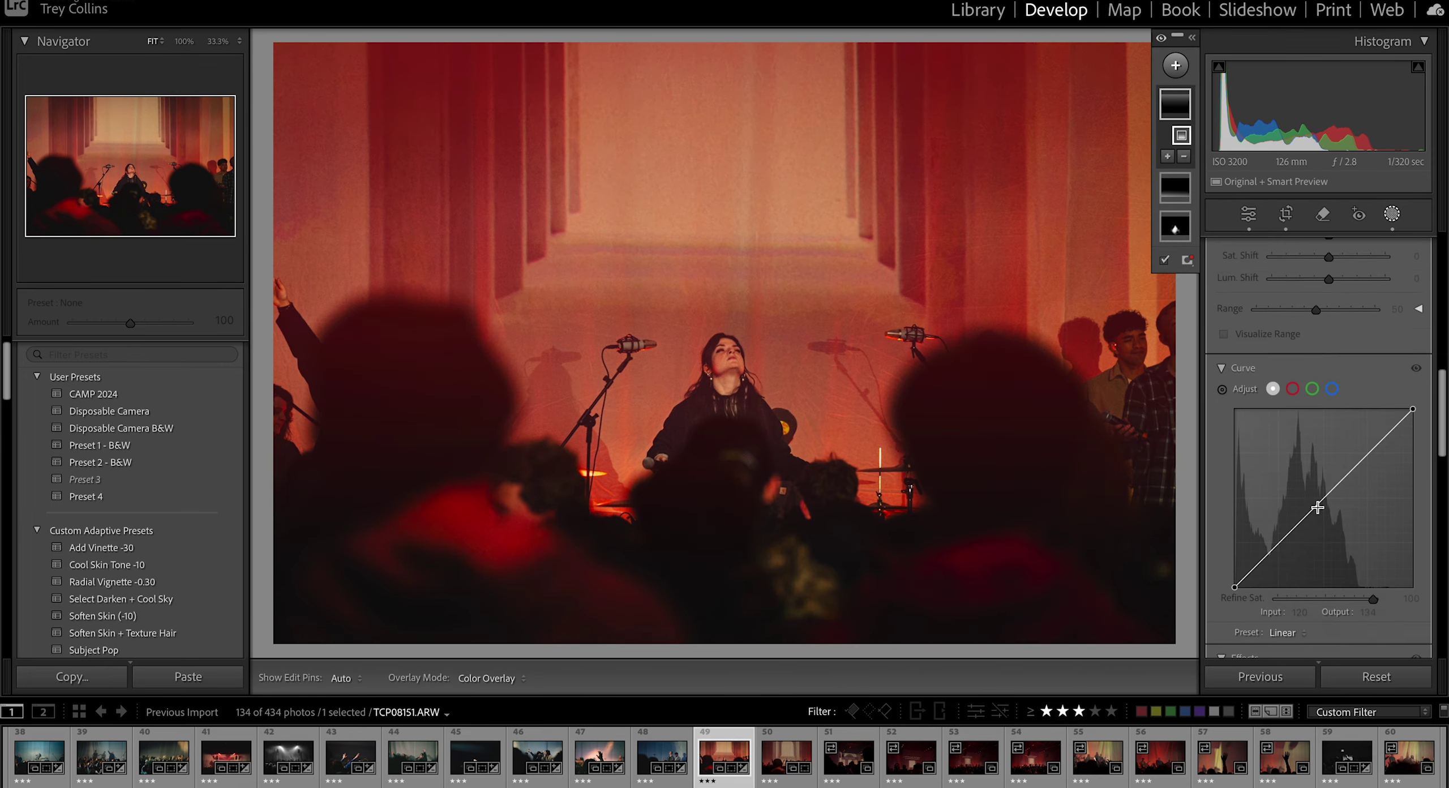
{"action": "scroll", "coordinate": [1318, 507], "scroll_direction": "up", "scroll_amount": 8}
{"action": "left_click", "coordinate": [1222, 468]}
{"action": "scroll", "coordinate": [1228, 519], "scroll_direction": "down", "scroll_amount": 4}
{"action": "scroll", "coordinate": [1223, 414], "scroll_direction": "up", "scroll_amount": 2}
{"action": "left_click", "coordinate": [1221, 381]}
{"action": "left_click_drag", "start_coordinate": [1326, 446], "coordinate": [1286, 464]}
{"action": "scroll", "coordinate": [1287, 466], "scroll_direction": "up", "scroll_amount": 8}
{"action": "left_click_drag", "start_coordinate": [1325, 385], "coordinate": [1328, 385]}
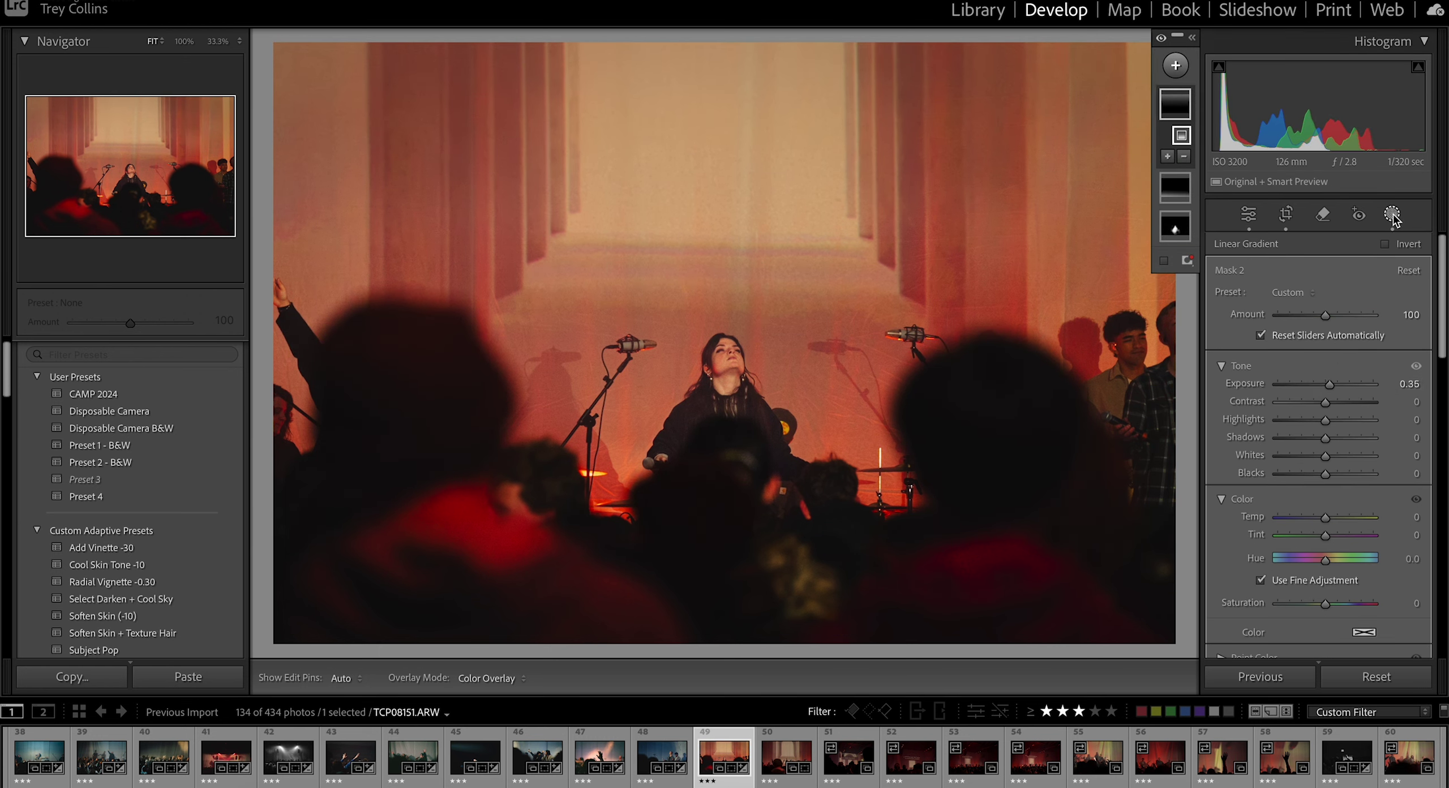
Step: Set TCP08151.ARW's Exposure to −0.20 and Highlights to +10, raise the Pop mask's Exposure to 0.70, and compare before and after
{"action": "key", "text": "m"}
{"action": "key", "text": "backslash"}
{"action": "key", "text": "backslash"}
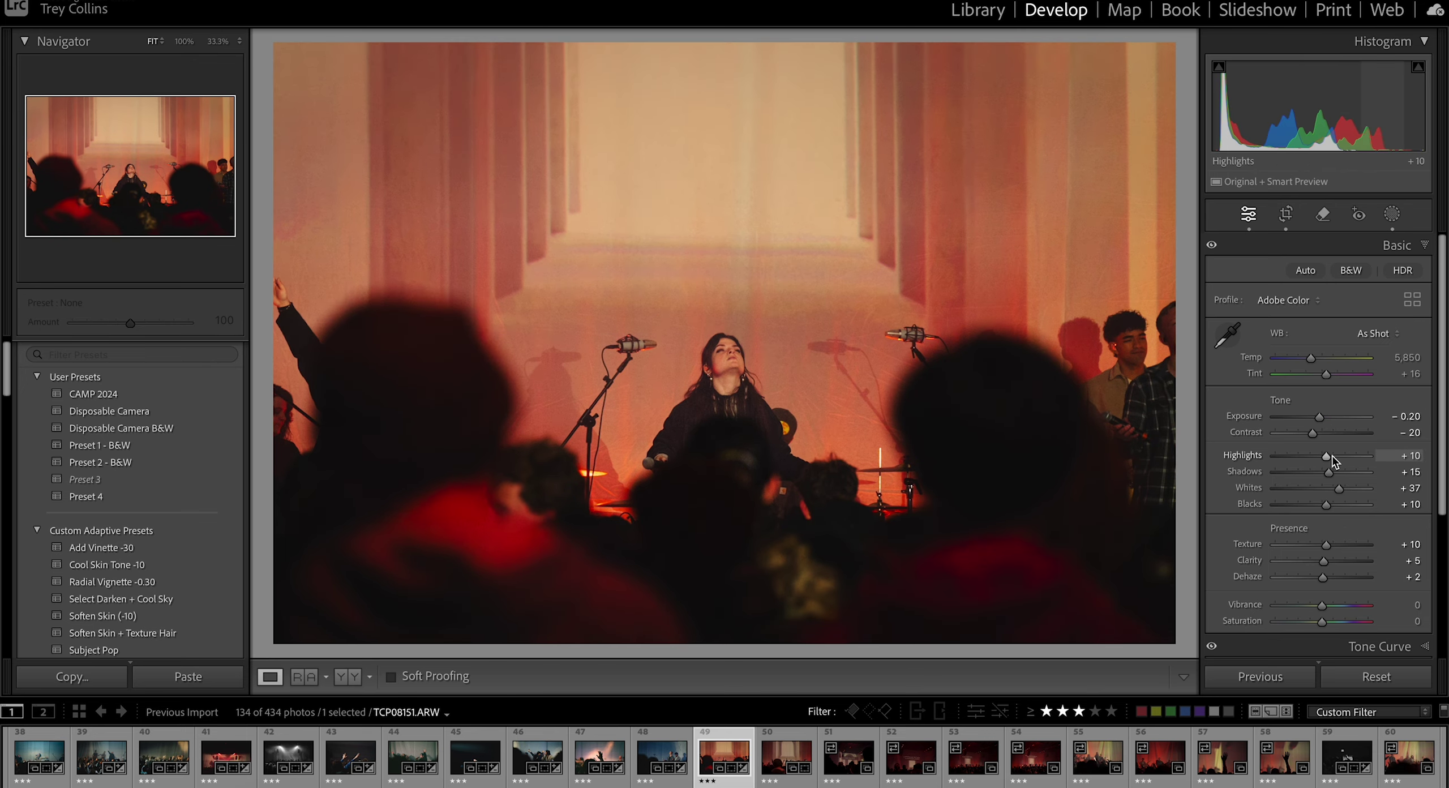
{"action": "key", "text": "shift+w"}
{"action": "left_click_drag", "start_coordinate": [1333, 384], "coordinate": [1336, 390]}
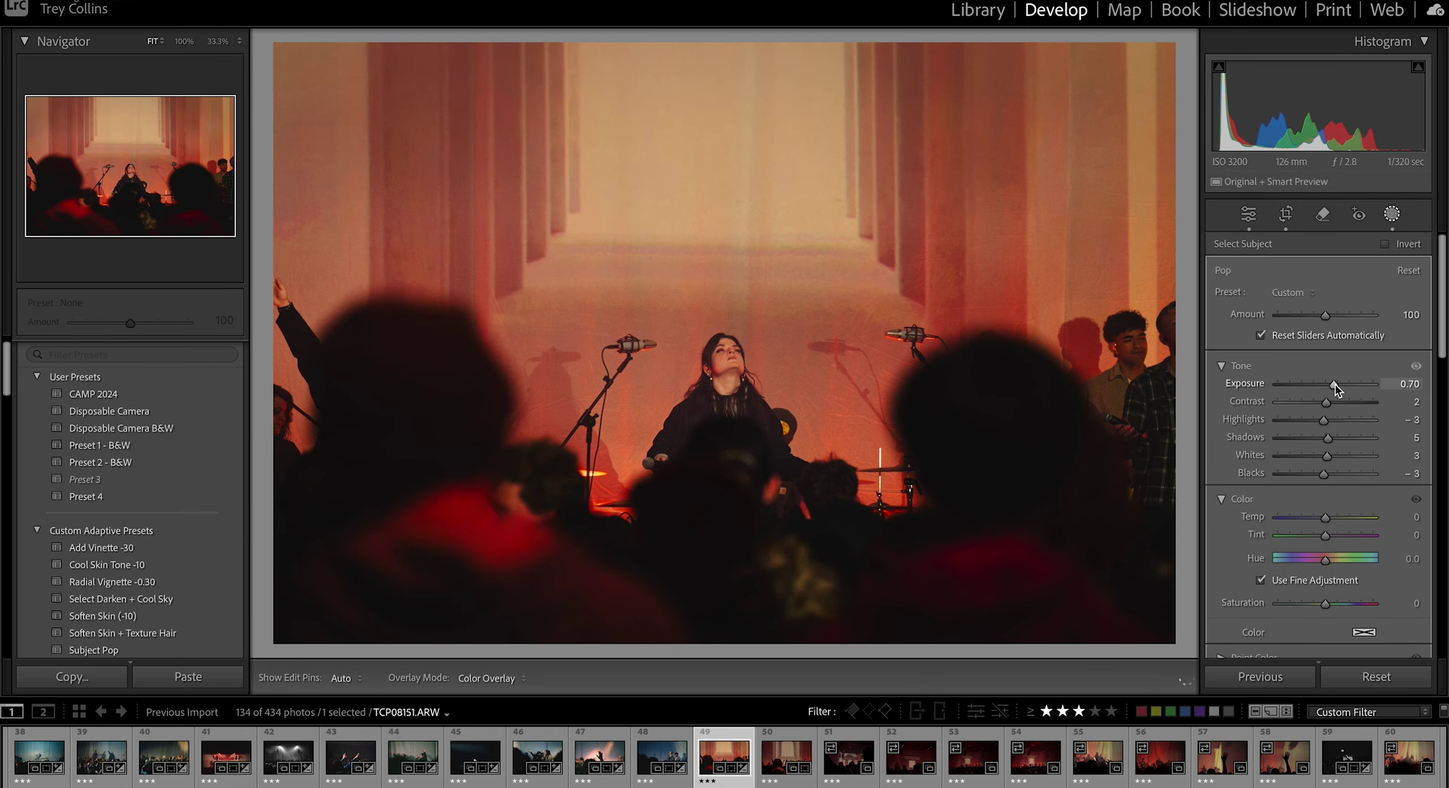
{"action": "left_click", "coordinate": [1392, 220]}
{"action": "key", "text": "backslash"}
{"action": "key", "text": "backslash"}
Step: Sync the settings of TCP08151.ARW to TCP08152.ARW
{"action": "key", "text": "Right"}
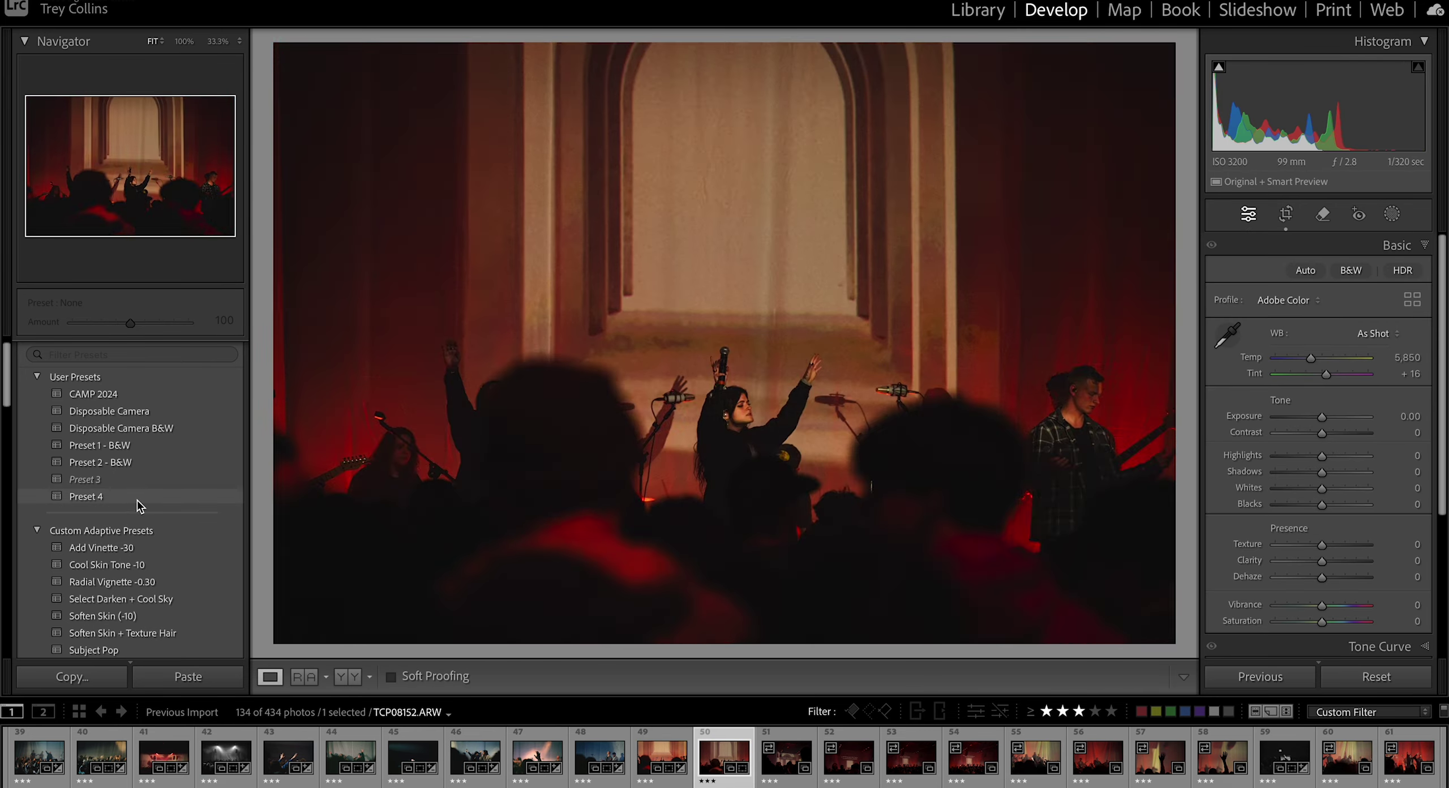
{"action": "left_click", "coordinate": [662, 758]}
{"action": "left_click", "coordinate": [724, 758], "text": "shift"}
{"action": "left_click", "coordinate": [1269, 677]}
{"action": "left_click", "coordinate": [1101, 408]}
{"action": "key", "text": "ctrl+Right"}
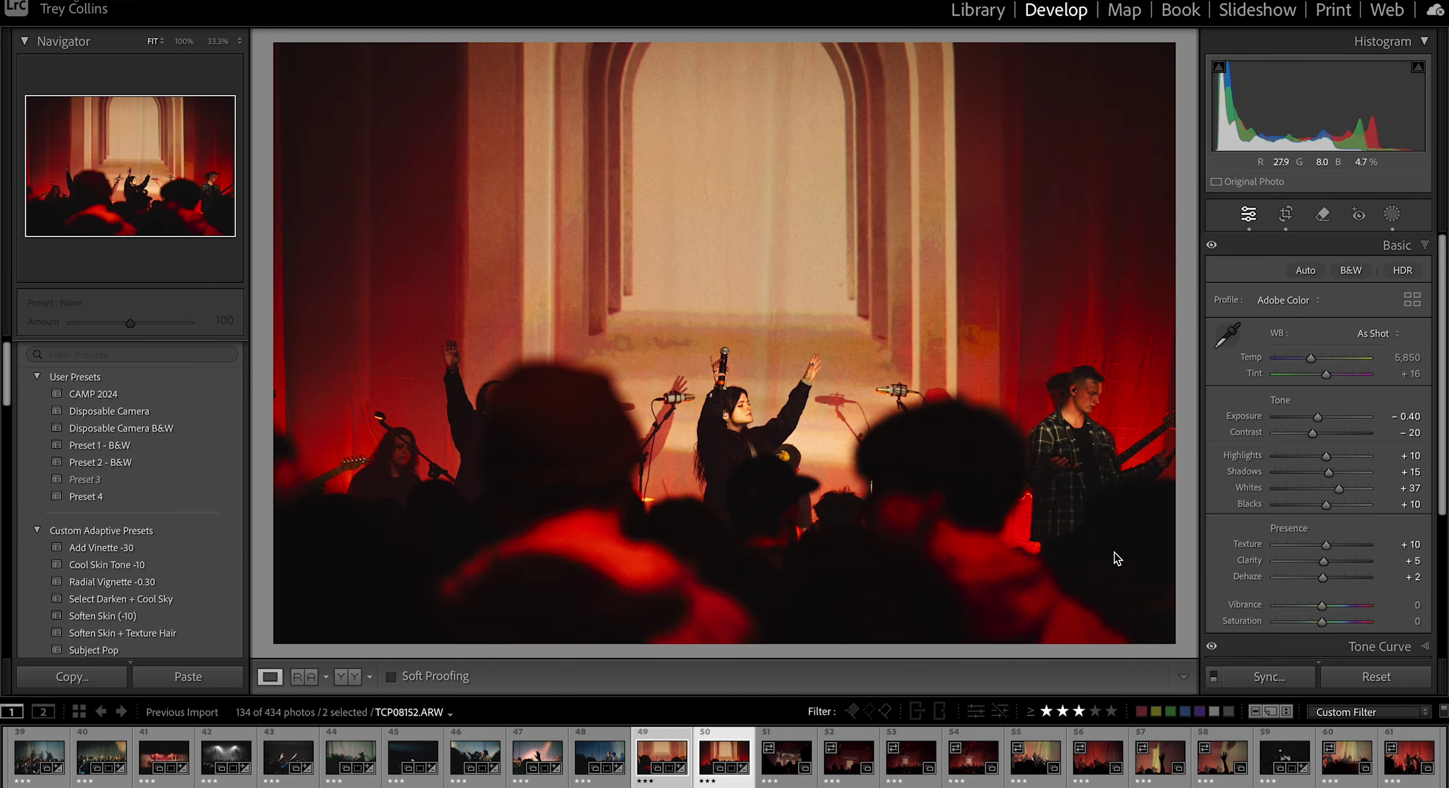
Step: Set TCP08152.ARW's Exposure to −0.07, Contrast to −50, Highlights to +12, and Whites to 0
{"action": "key", "text": "ctrl+z"}
{"action": "key", "text": "ctrl+z"}
{"action": "key", "text": "ctrl+z"}
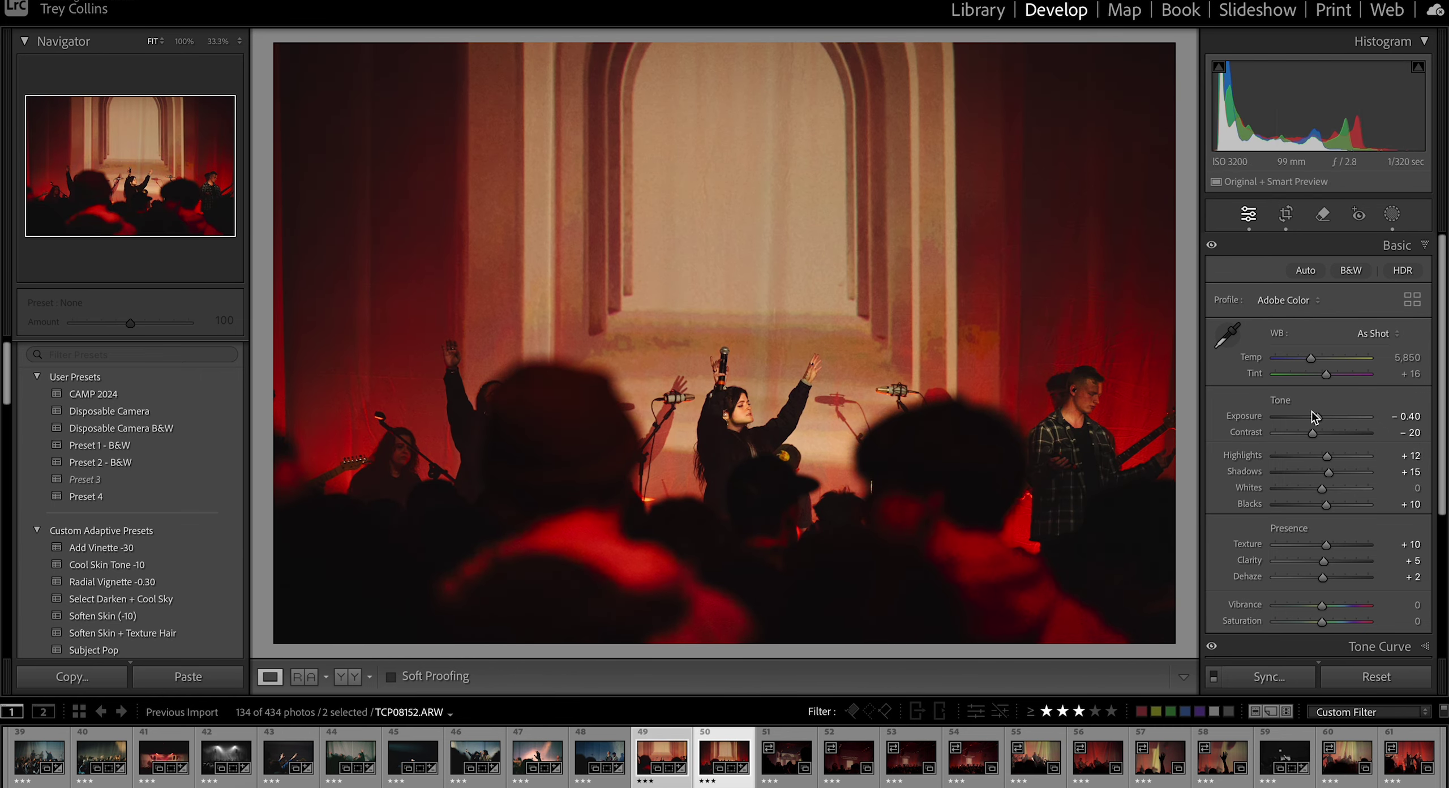
{"action": "key", "text": "ctrl+z"}
Step: Crop TCP08152.ARW tighter around the stage from its upper-left corner
{"action": "left_click", "coordinate": [1287, 218]}
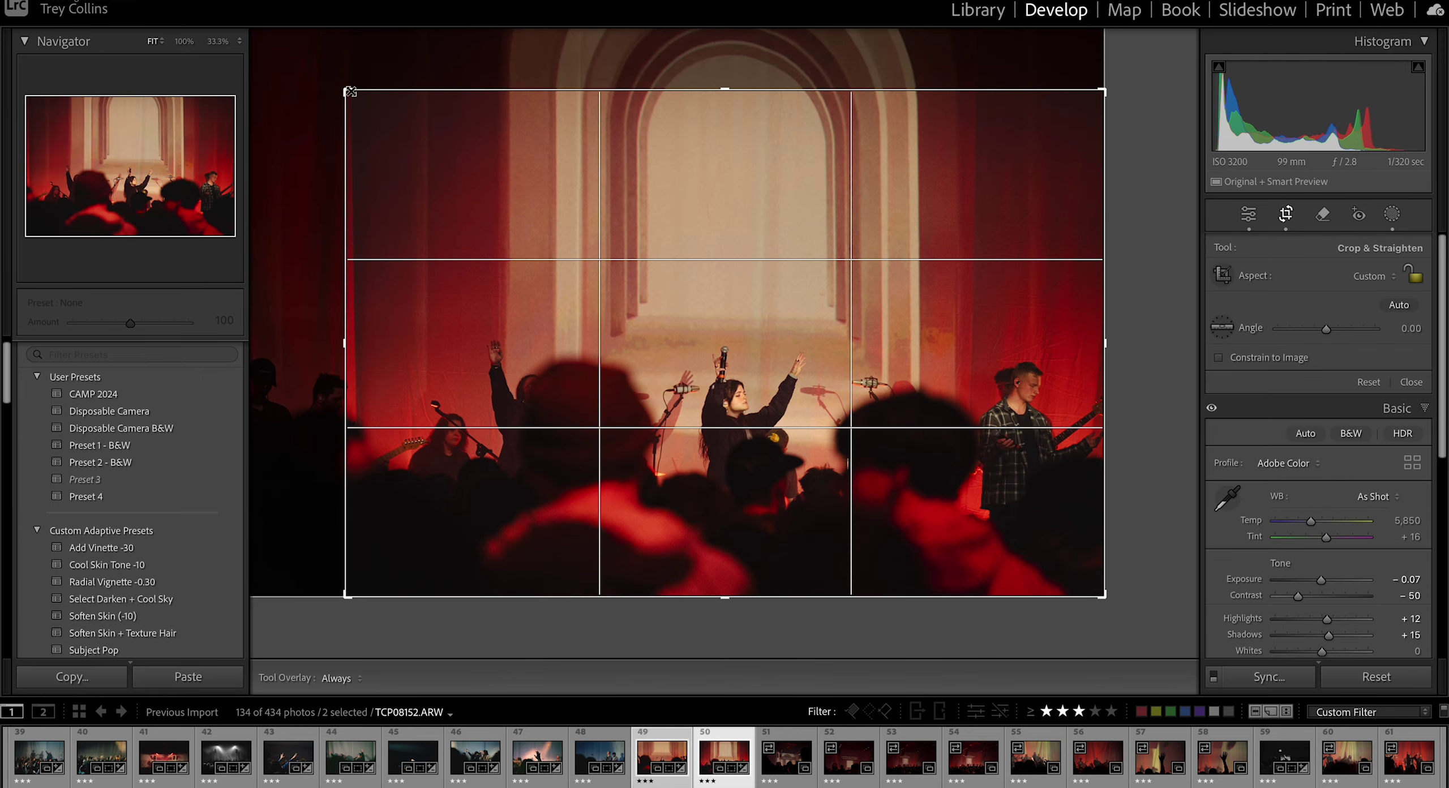
{"action": "left_click", "coordinate": [1286, 220]}
{"action": "left_click", "coordinate": [1286, 220]}
{"action": "key", "text": "Return"}
Step: Try the Upright corrections on TCP08152.ARW and keep Vertical to straighten the arch
{"action": "scroll", "coordinate": [1366, 462], "scroll_direction": "down", "scroll_amount": 5}
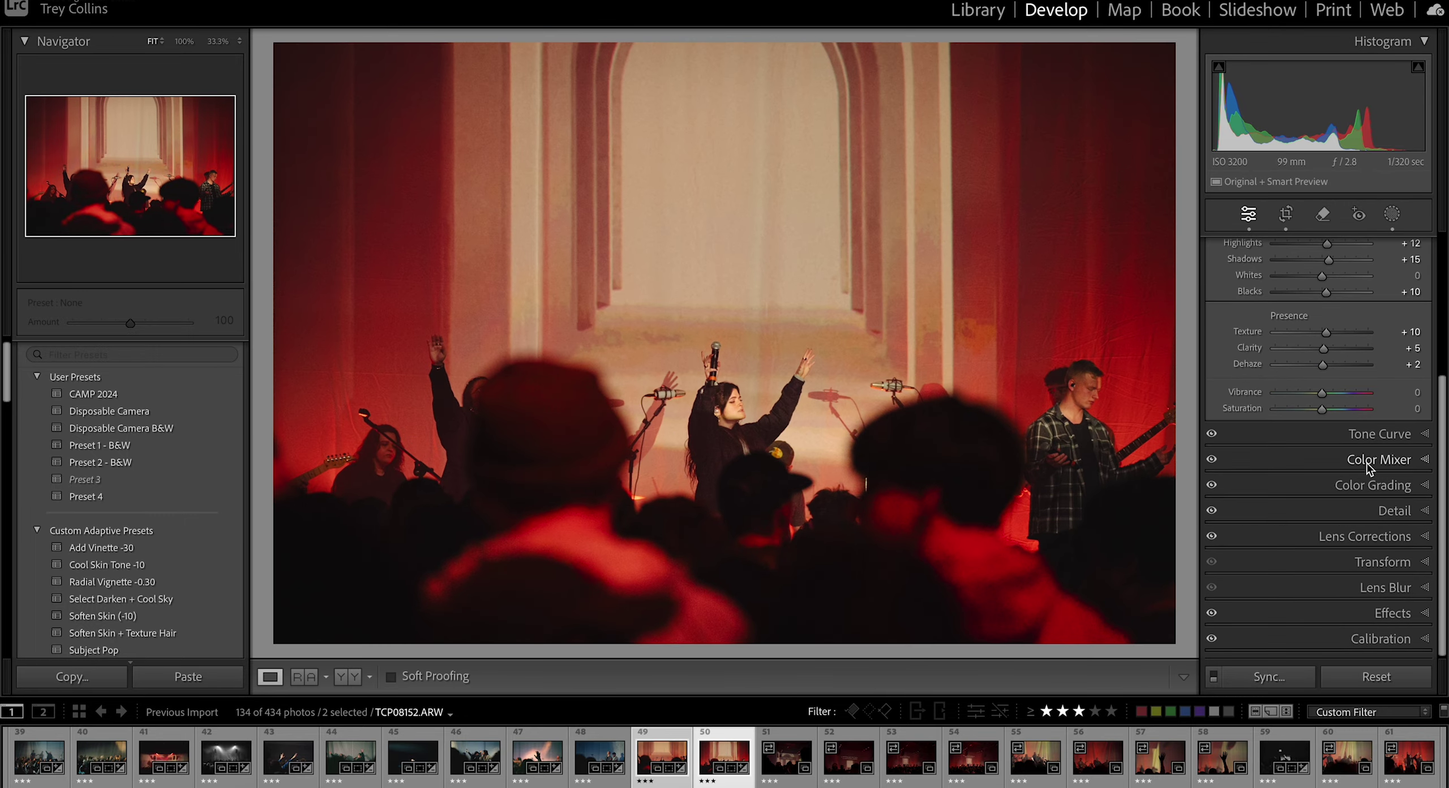
{"action": "left_click", "coordinate": [1376, 563]}
{"action": "left_click", "coordinate": [1267, 425]}
{"action": "left_click", "coordinate": [1321, 402]}
{"action": "key", "text": "ctrl+z"}
{"action": "left_click", "coordinate": [1404, 349]}
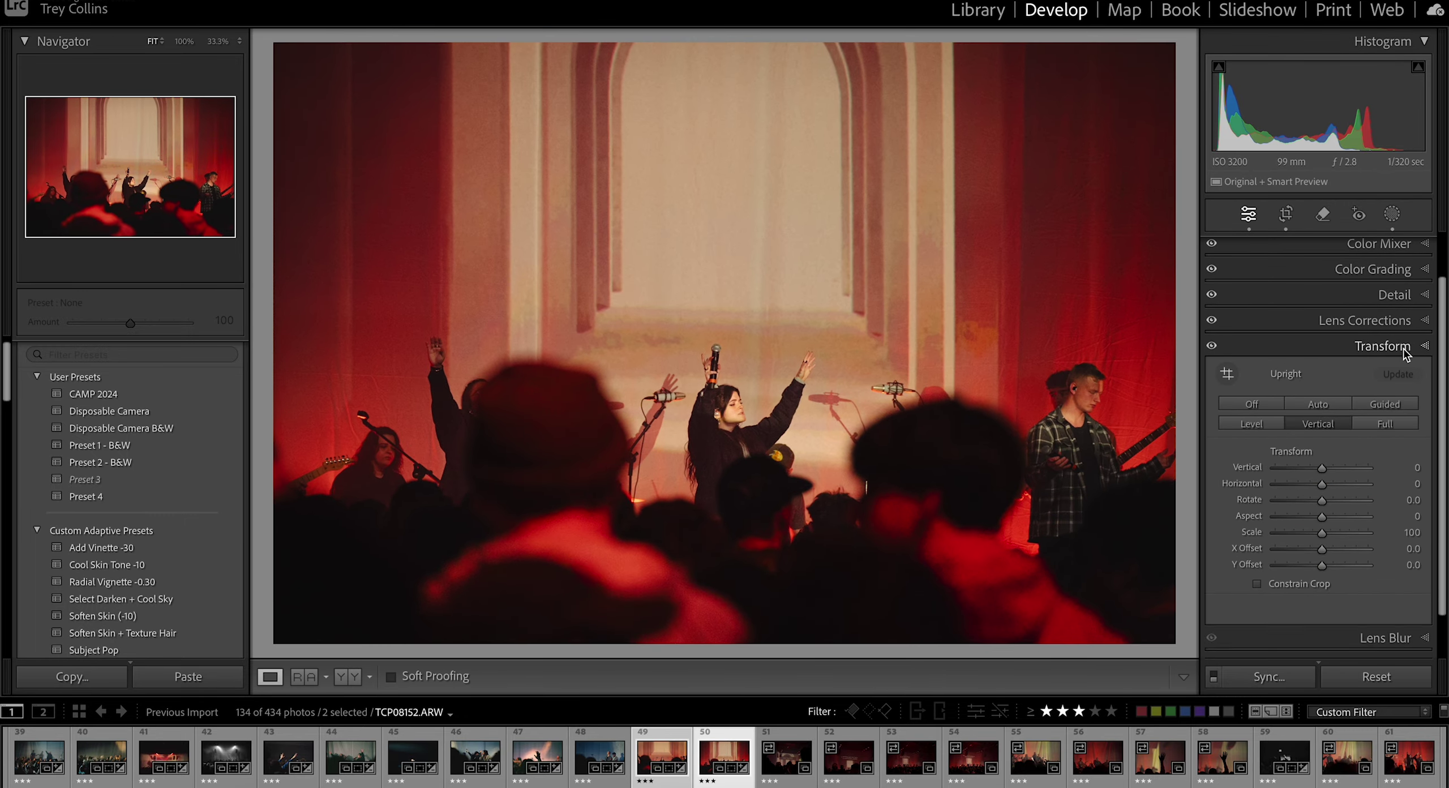
Step: Trim the corrected TCP08152.ARW's crop at the upper-right corner and left edge, and lower TCP08151.ARW's rating to two stars
{"action": "left_click", "coordinate": [1286, 220]}
{"action": "left_click_drag", "start_coordinate": [1102, 71], "coordinate": [1100, 69]}
{"action": "left_click_drag", "start_coordinate": [353, 343], "coordinate": [360, 342]}
{"action": "key", "text": "Return"}
{"action": "key", "text": "Left"}
{"action": "key", "text": "2"}
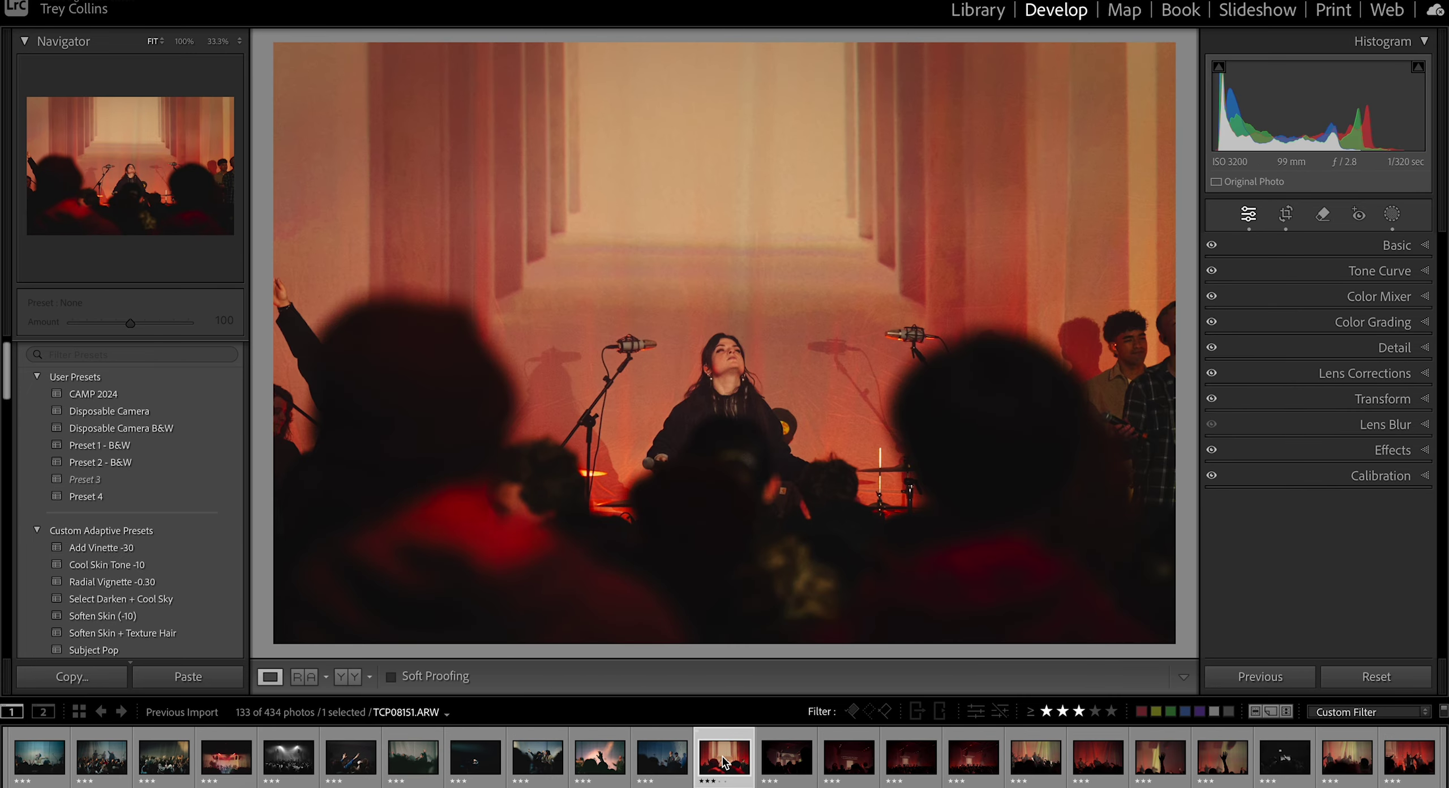
Step: Return to the arch photo TCP08152.ARW and crop it further inward from its left edge
{"action": "key", "text": "Right"}
{"action": "left_click", "coordinate": [1285, 216]}
{"action": "left_click_drag", "start_coordinate": [280, 335], "coordinate": [313, 334]}
{"action": "key", "text": "Return"}
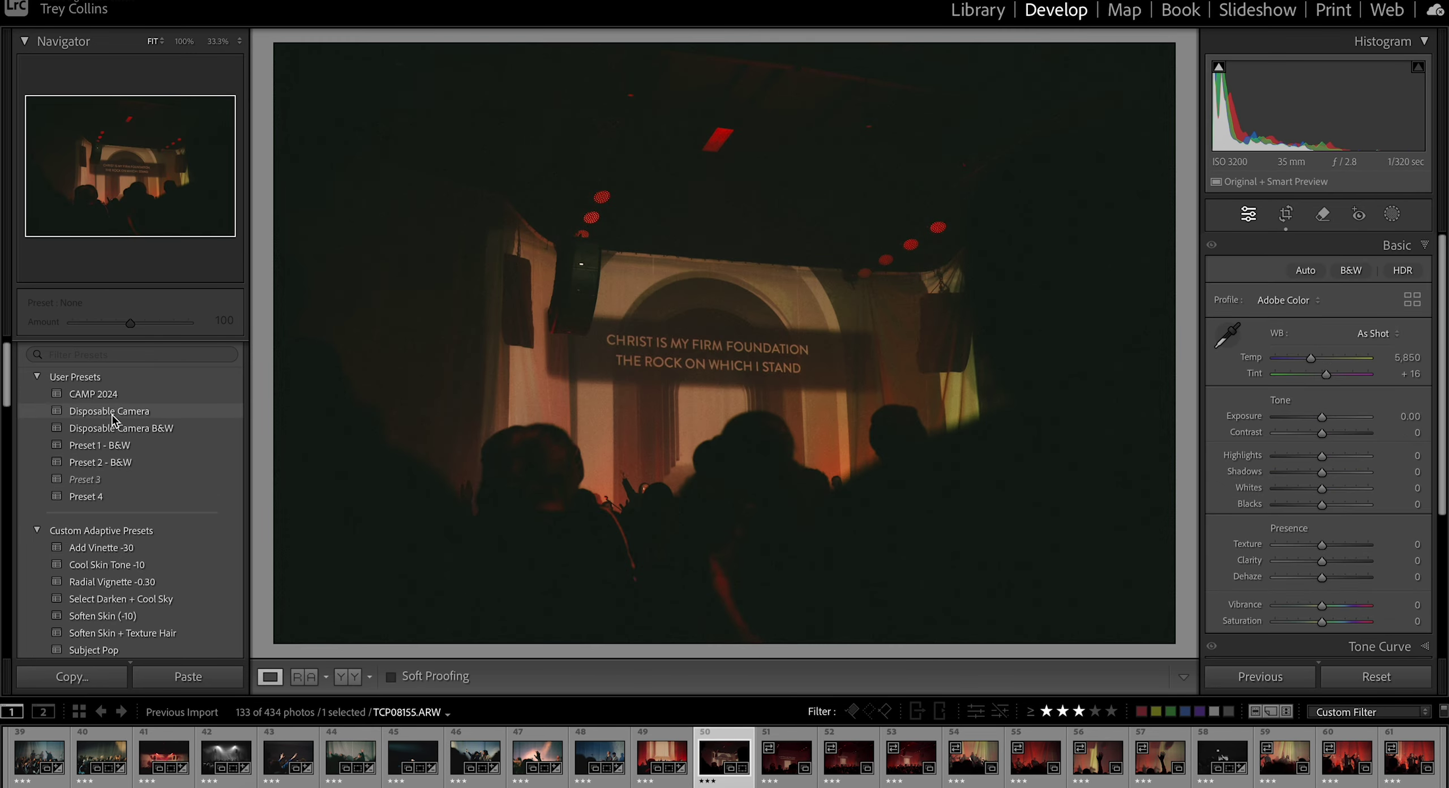
Step: Convert TCP08155.ARW with Preset 2 - B&W and raise its Highlights
{"action": "left_click", "coordinate": [110, 462]}
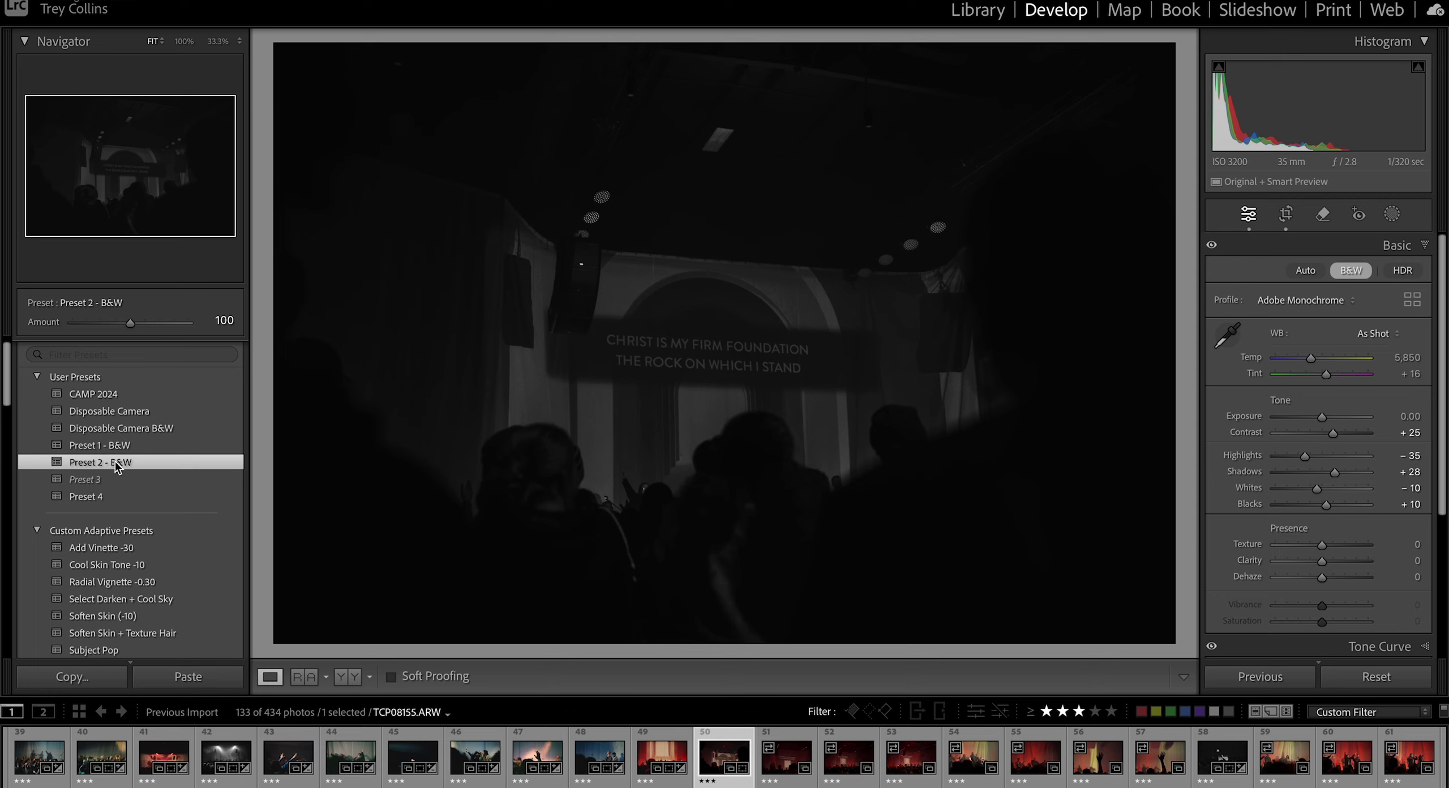
{"action": "left_click_drag", "start_coordinate": [1305, 457], "coordinate": [1342, 459]}
Step: Set TCP08157.ARW's Exposure to +0.40, Highlights +42, Whites +52, Temp 5,438, and Tint −26, and sync the settings to the following photo
{"action": "key", "text": "Right"}
{"action": "left_click_drag", "start_coordinate": [1323, 418], "coordinate": [1310, 362]}
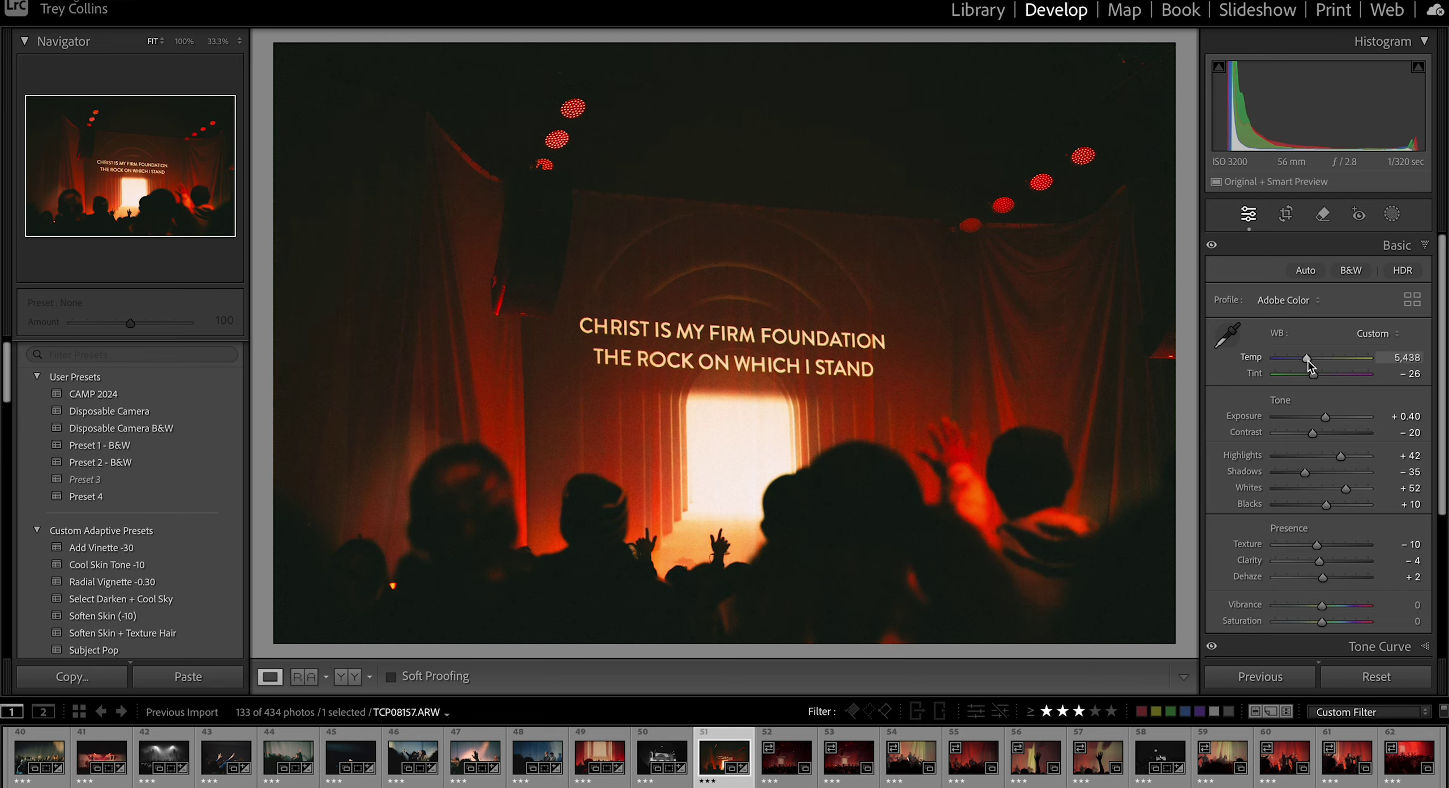
{"action": "key", "text": "Right"}
{"action": "key", "text": "Left"}
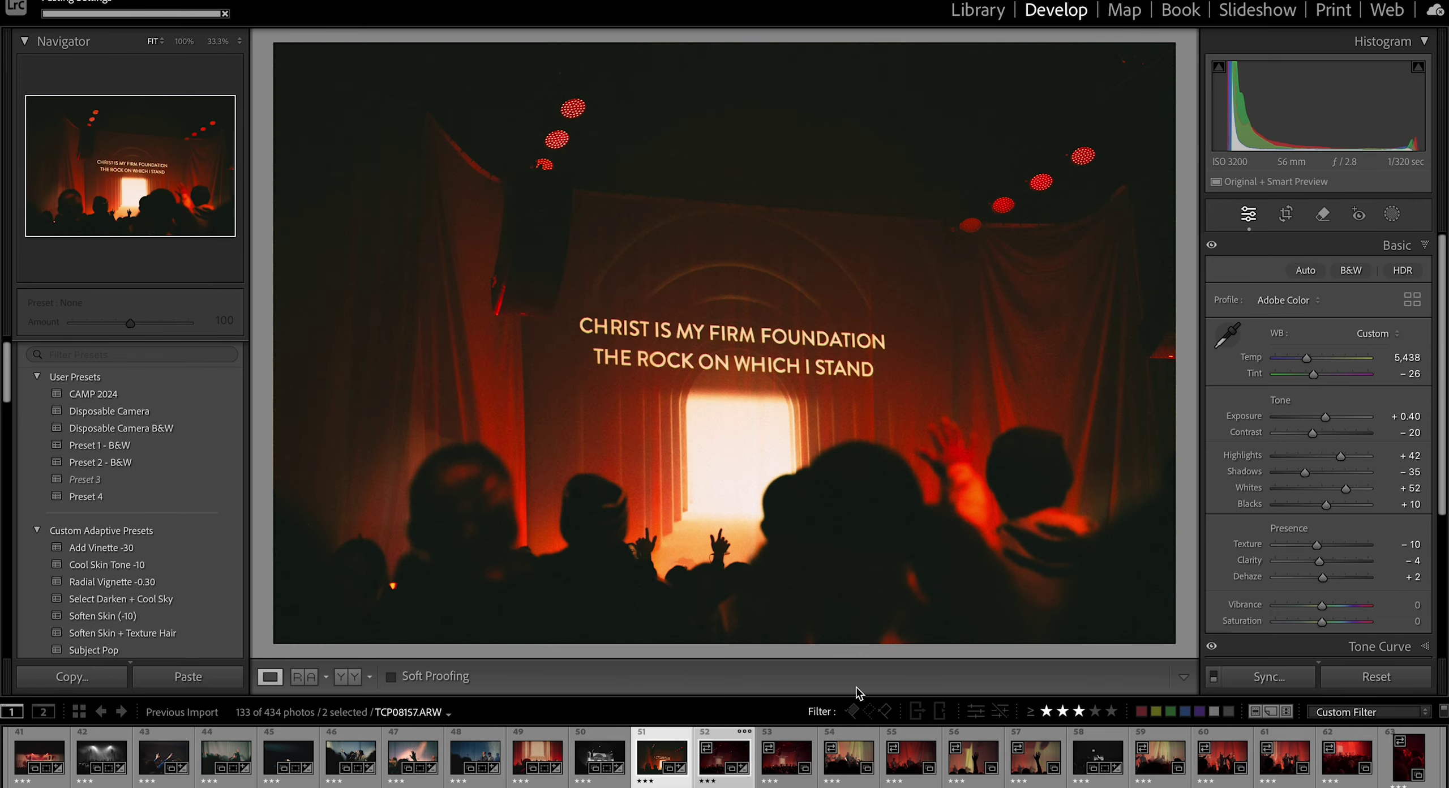
Step: Give TCP08162.ARW the Preset 4 look with Highlights +42, Whites +43, and Exposure +0.10, and undo the trial Temp change
{"action": "key", "text": "Right"}
{"action": "key", "text": "Right"}
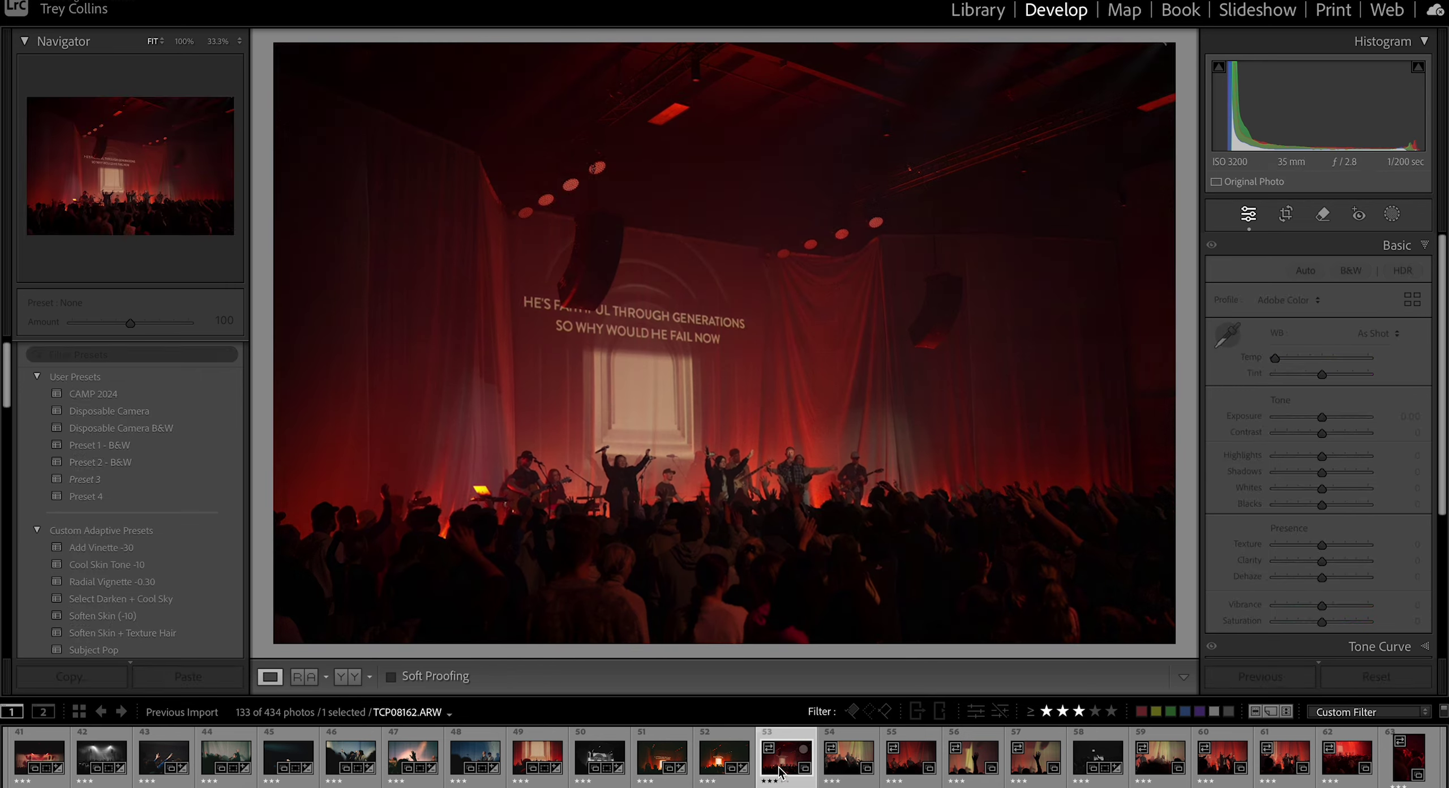
{"action": "left_click_drag", "start_coordinate": [1329, 459], "coordinate": [1344, 490]}
{"action": "left_click_drag", "start_coordinate": [1312, 360], "coordinate": [1309, 361]}
{"action": "key", "text": "super+z"}
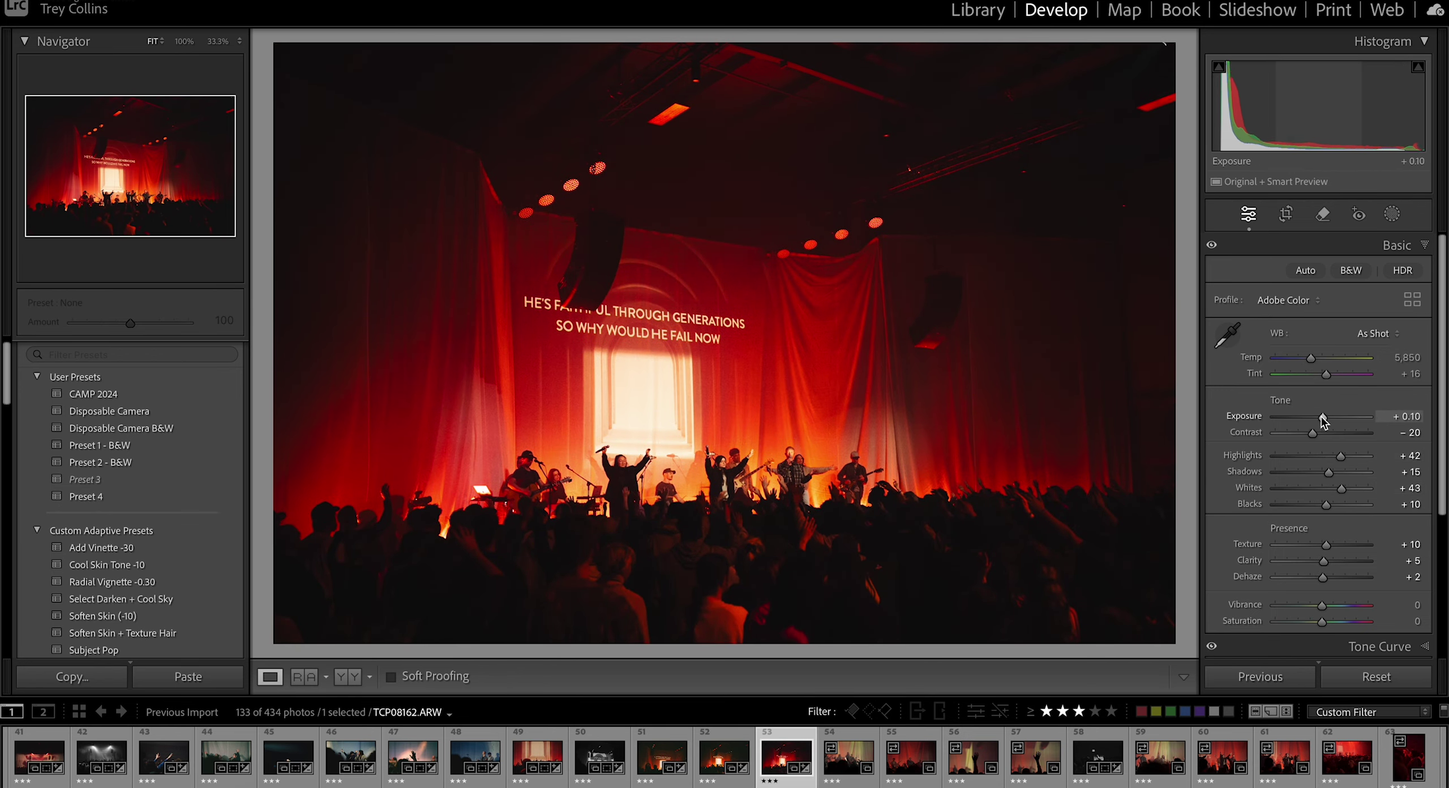
Step: Raise TCP08162.ARW's Exposure to +0.20 and compare the photo with the preceding stage shot
{"action": "left_click", "coordinate": [722, 755]}
{"action": "key", "text": "Right"}
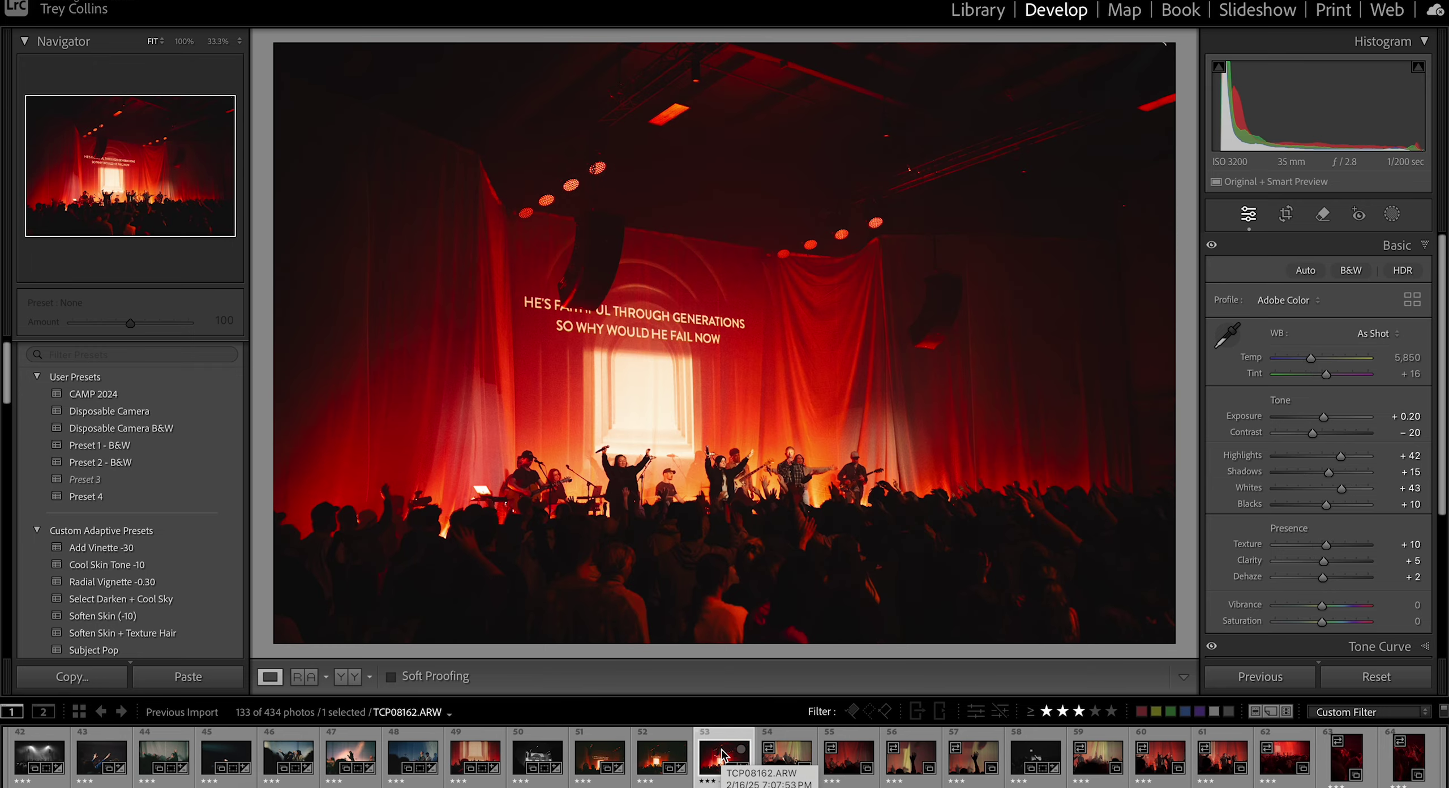
{"action": "key", "text": "Left"}
{"action": "key", "text": "Right"}
{"action": "key", "text": "Left"}
{"action": "key", "text": "Right"}
Step: Apply Disposable Camera to TCP08163.ARW and crop it down from its upper edge around the raised hands
{"action": "key", "text": "Right"}
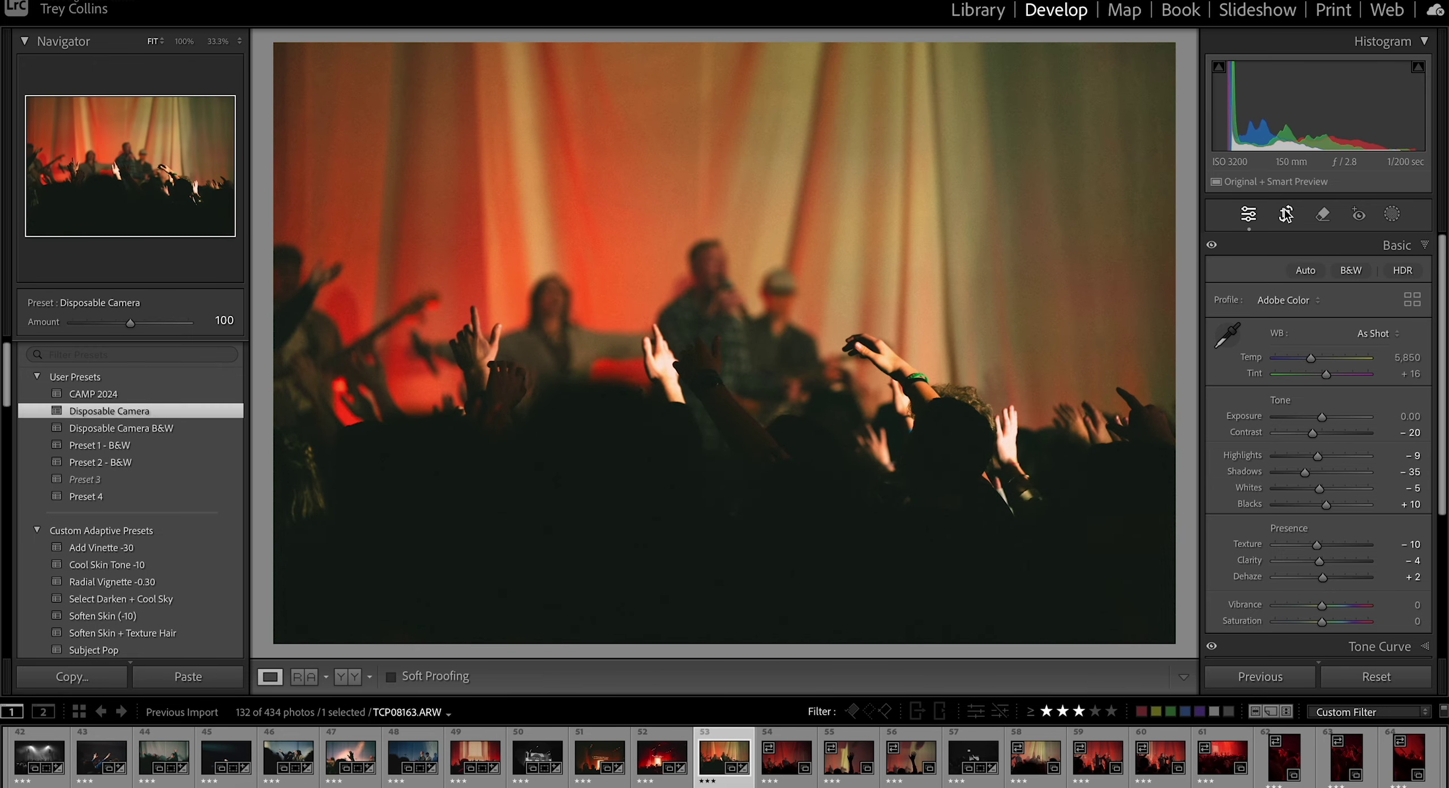
{"action": "left_click", "coordinate": [1286, 214]}
{"action": "left_click_drag", "start_coordinate": [725, 52], "coordinate": [736, 181]}
{"action": "key", "text": "Return"}
Step: Apply Disposable Camera B&W to TCP08169.ARW and crop it tighter around the raised hand
{"action": "key", "text": "Right"}
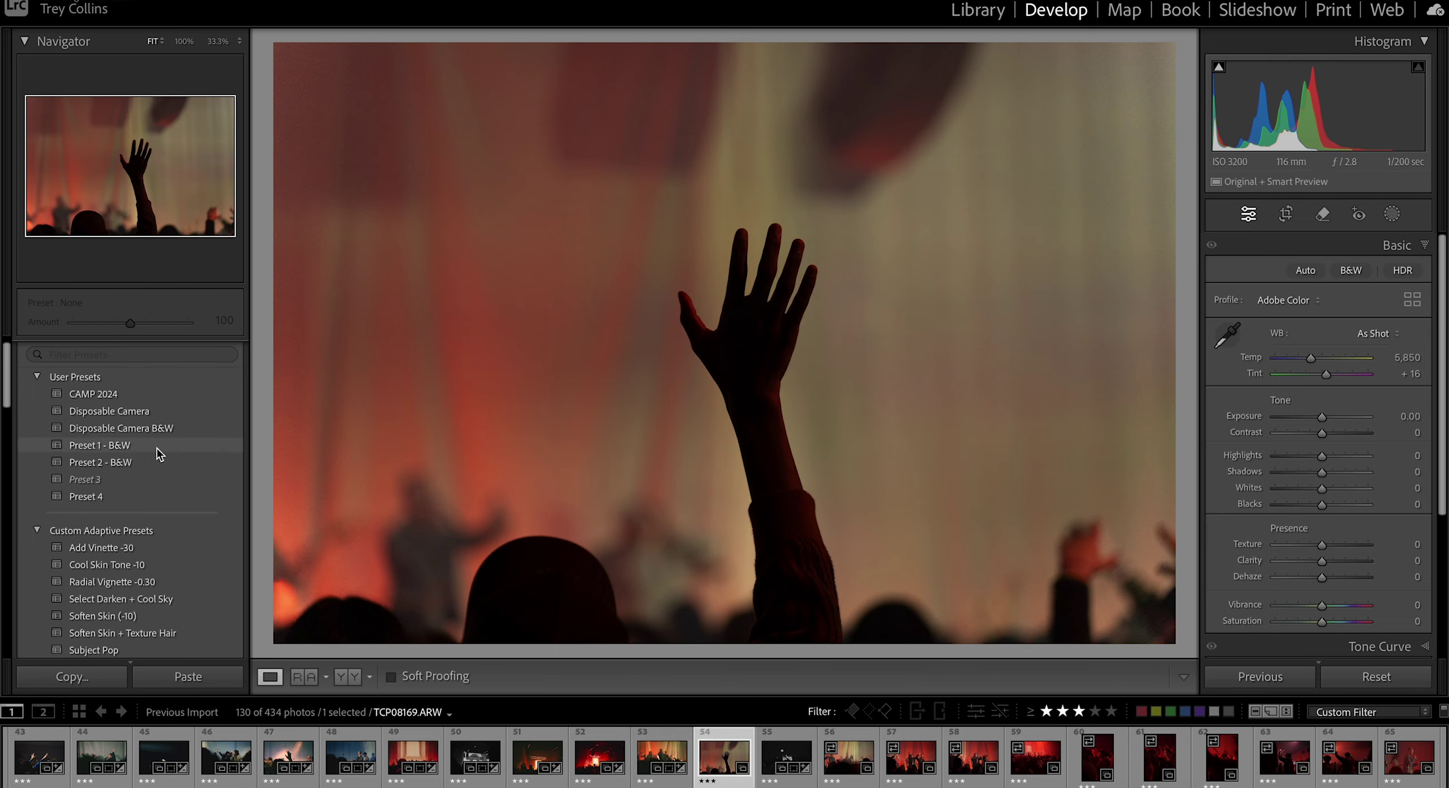
{"action": "left_click", "coordinate": [114, 428]}
{"action": "key", "text": "r"}
{"action": "key", "text": "r"}
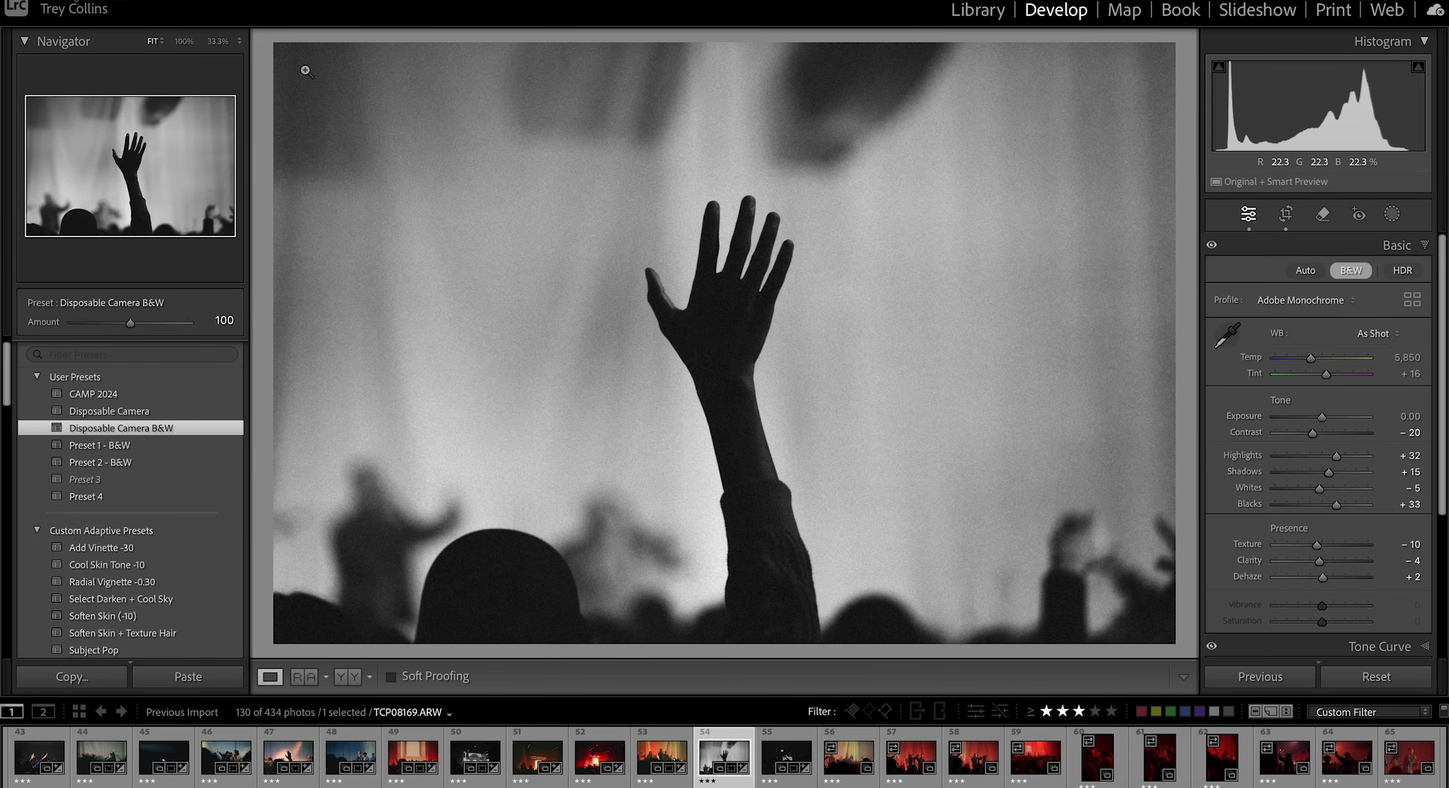
Step: Apply Disposable Camera to TCP08171.ARW and heal away the blurred red sign above the raised hand
{"action": "key", "text": "Right"}
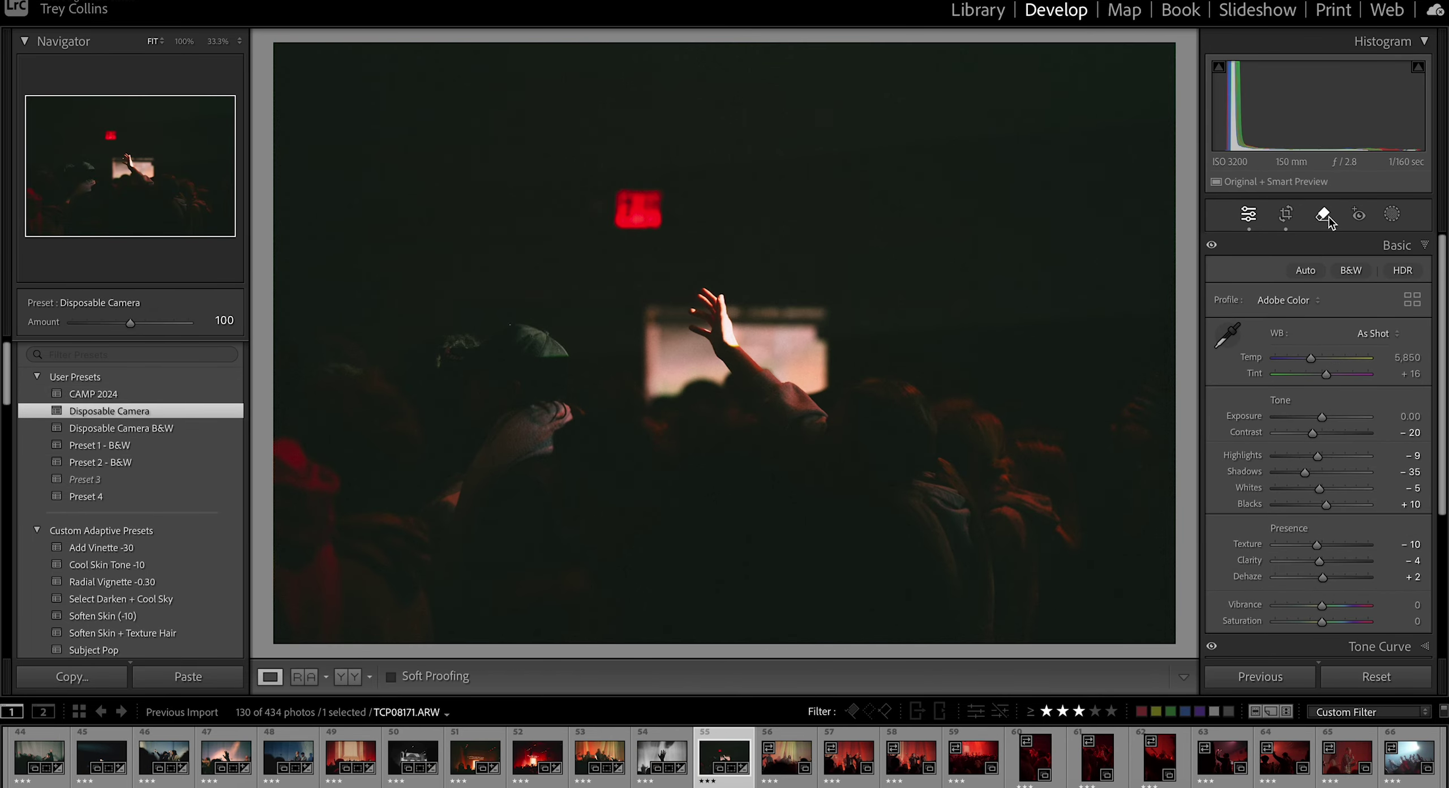
{"action": "left_click", "coordinate": [1324, 217]}
{"action": "left_click", "coordinate": [1323, 217]}
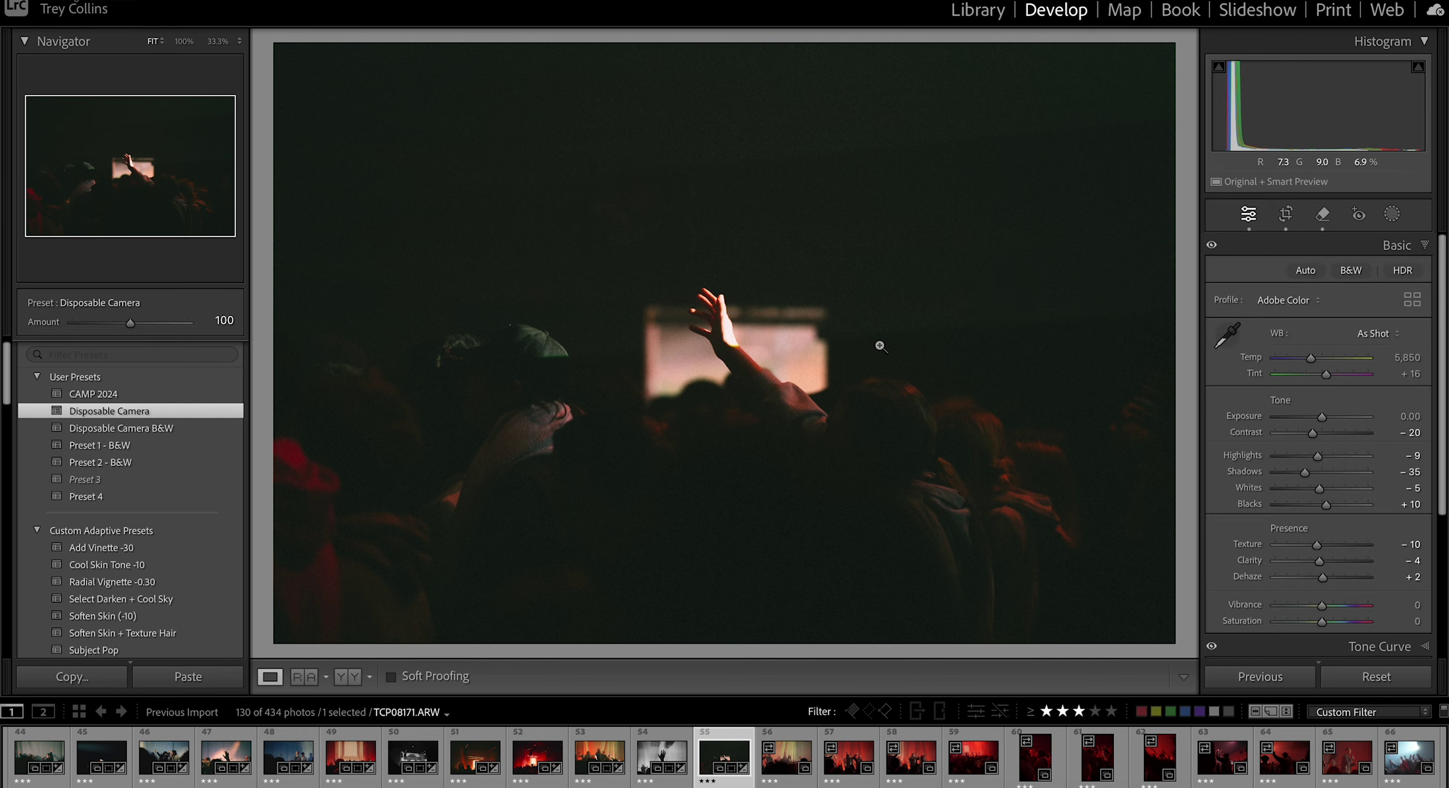
{"action": "key", "text": "q"}
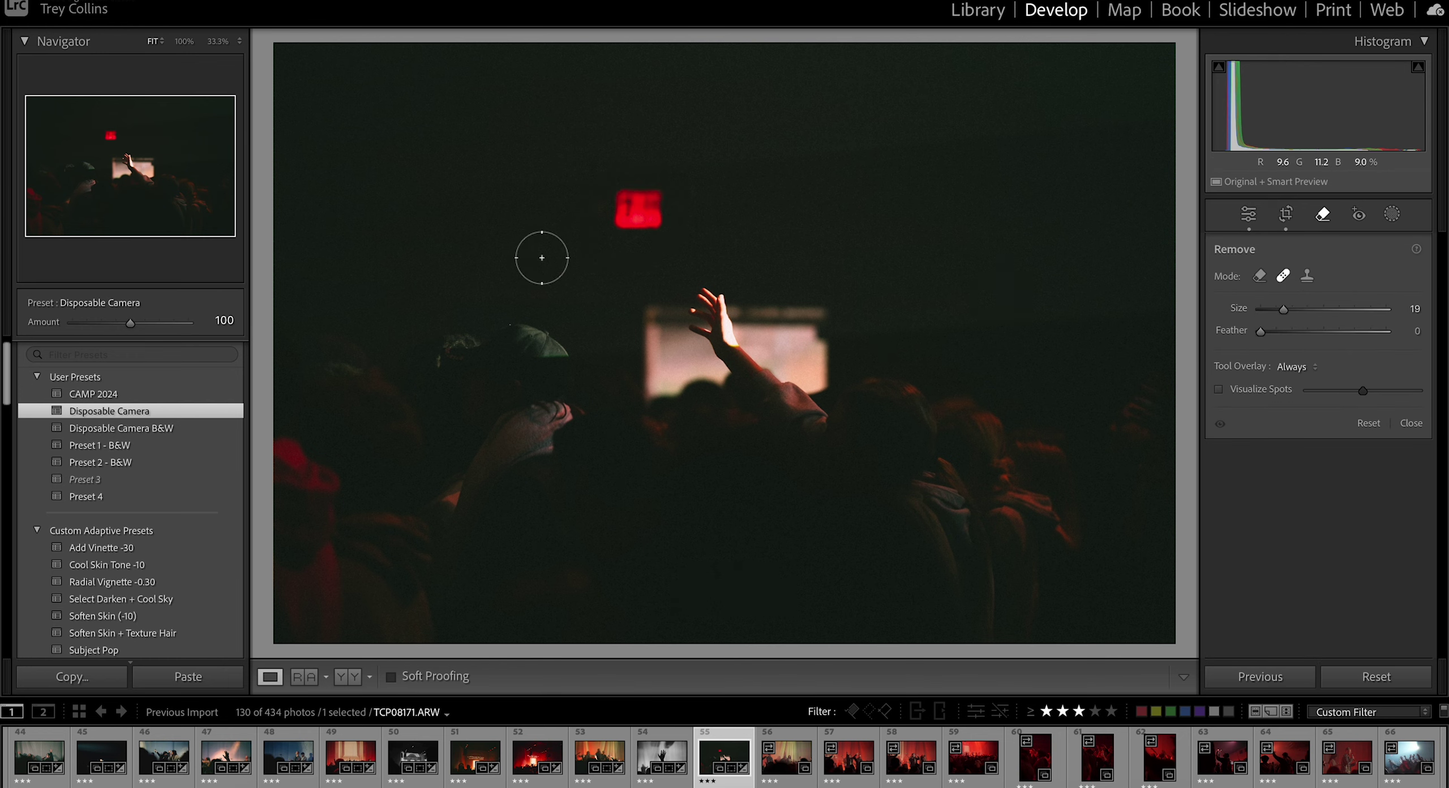
{"action": "left_click", "coordinate": [1323, 215]}
Step: Crop TCP08171.ARW slightly tighter around the raised hand and bright screen
{"action": "left_click", "coordinate": [1286, 216]}
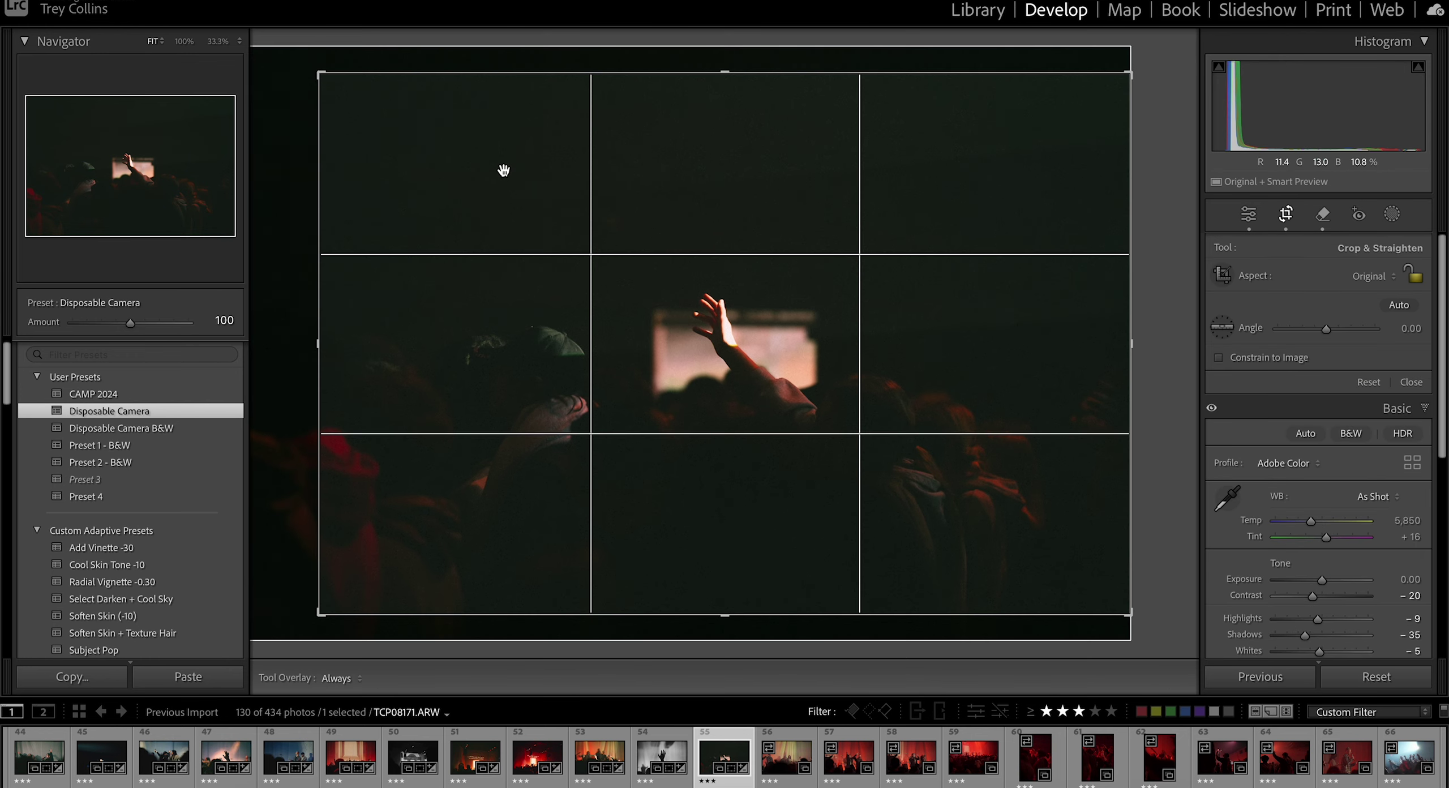
{"action": "left_click", "coordinate": [1287, 216]}
{"action": "left_click", "coordinate": [1286, 216]}
{"action": "left_click_drag", "start_coordinate": [318, 314], "coordinate": [324, 313]}
{"action": "key", "text": "Return"}
Step: Open TCP08171.ARW's Effects settings, compare before and after, and select a heal spot where the red sign was removed
{"action": "scroll", "coordinate": [1249, 526], "scroll_direction": "down", "scroll_amount": 5}
{"action": "left_click", "coordinate": [1381, 602]}
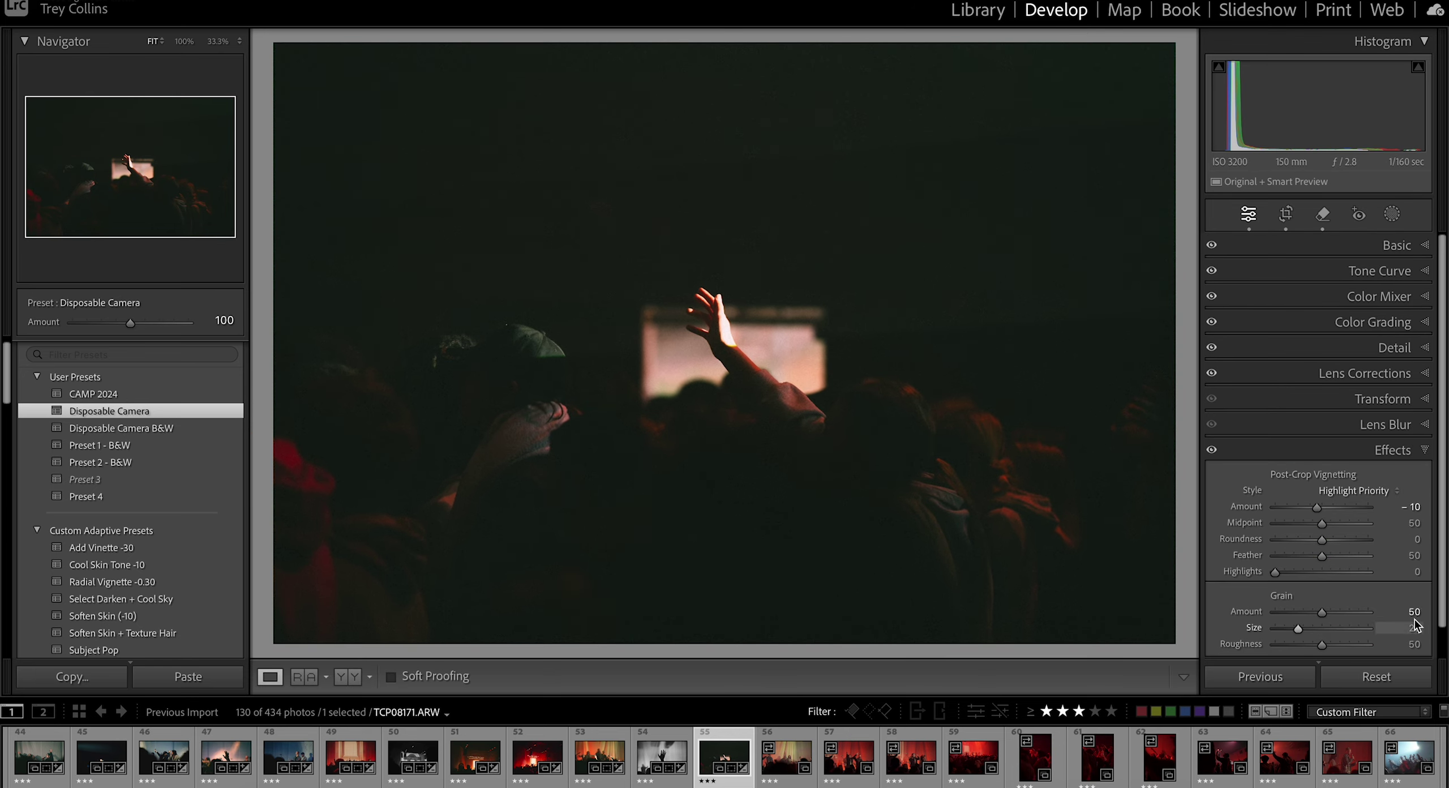
{"action": "key", "text": "backslash"}
{"action": "key", "text": "backslash"}
{"action": "left_click", "coordinate": [1323, 215]}
{"action": "left_click", "coordinate": [604, 210]}
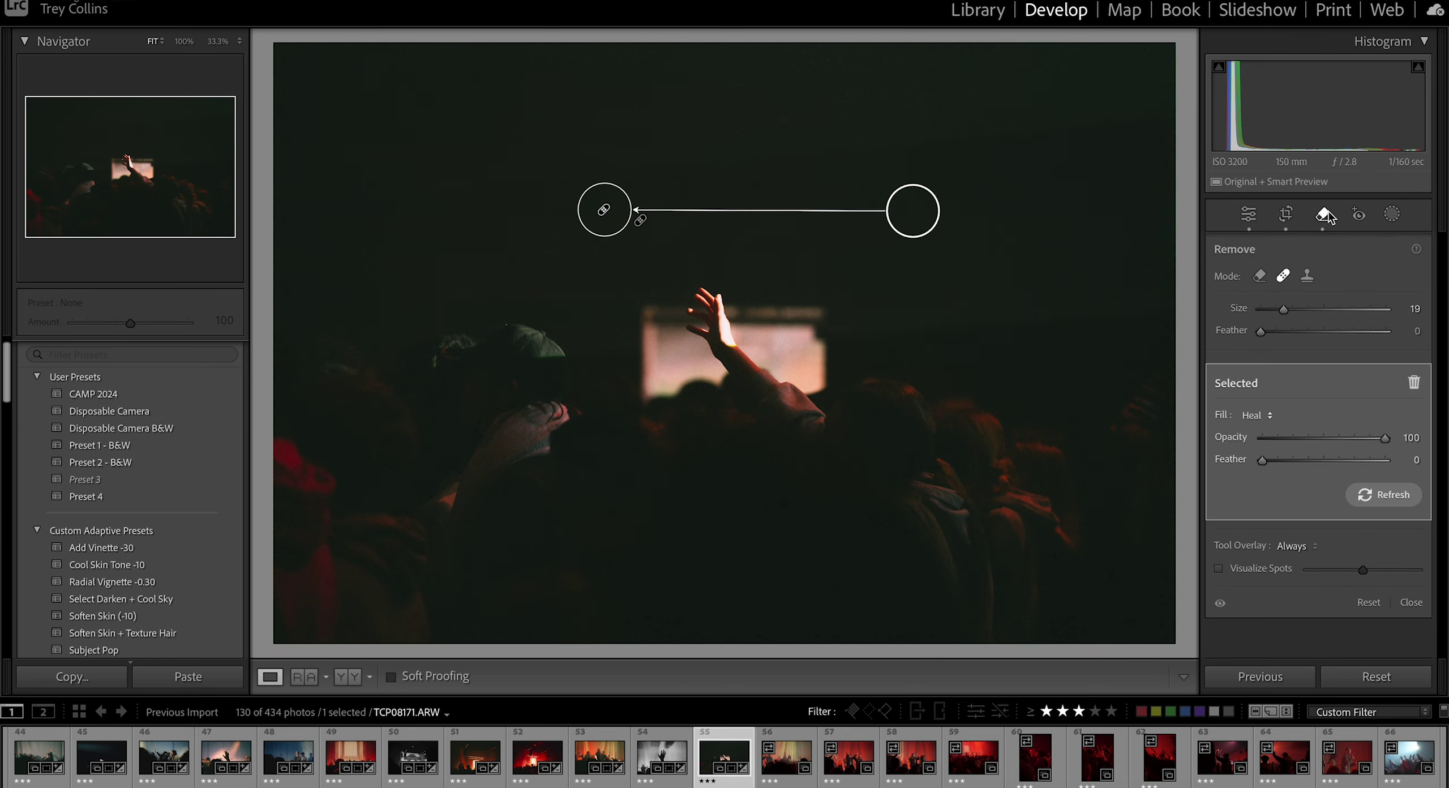
Step: Apply Preset 4 and Subject Pop to TCP08172.ARW, setting Exposure to −0.15, Highlights to +18, and Dehaze to +15
{"action": "left_click", "coordinate": [1323, 215]}
{"action": "key", "text": "Left"}
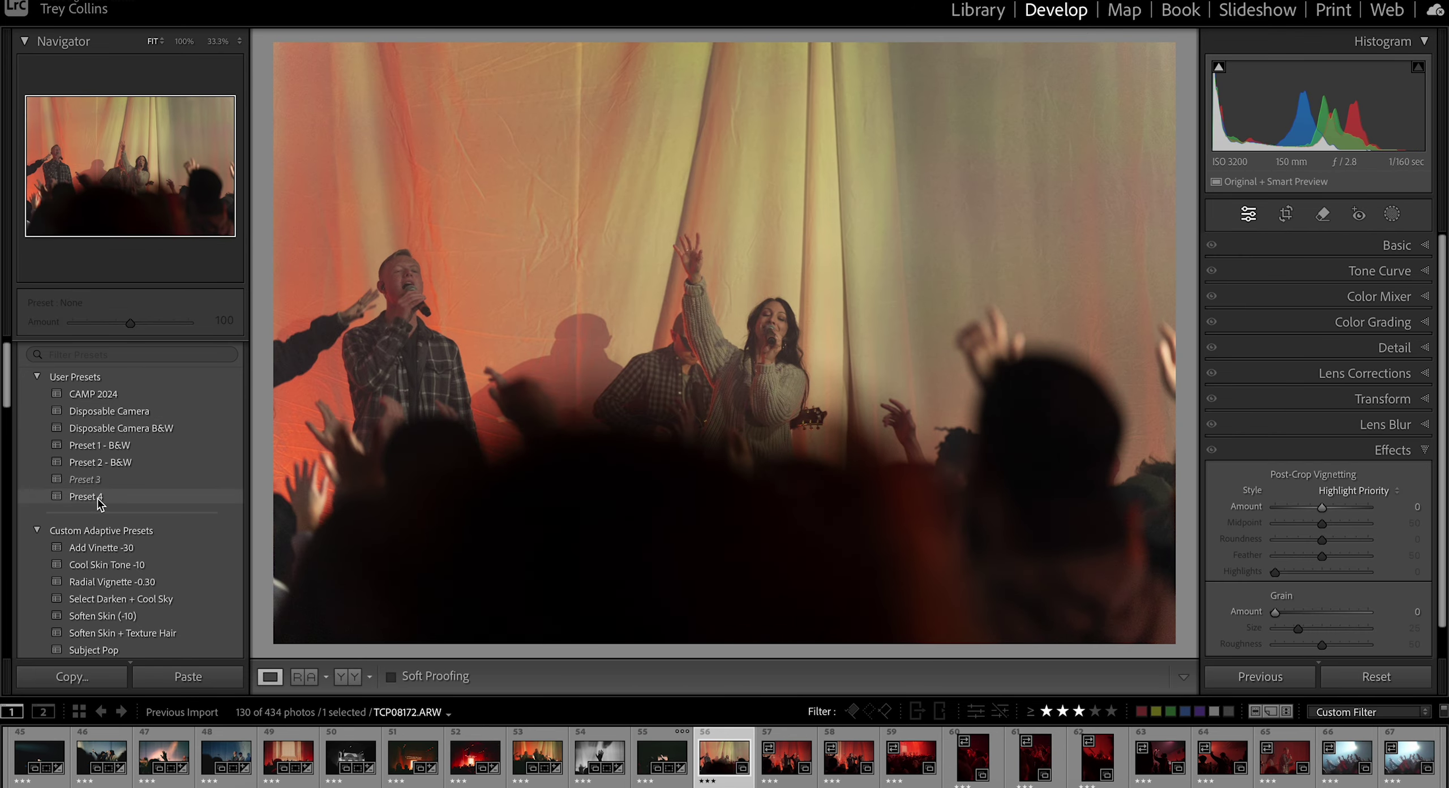
{"action": "left_click", "coordinate": [86, 496]}
{"action": "left_click", "coordinate": [1393, 244]}
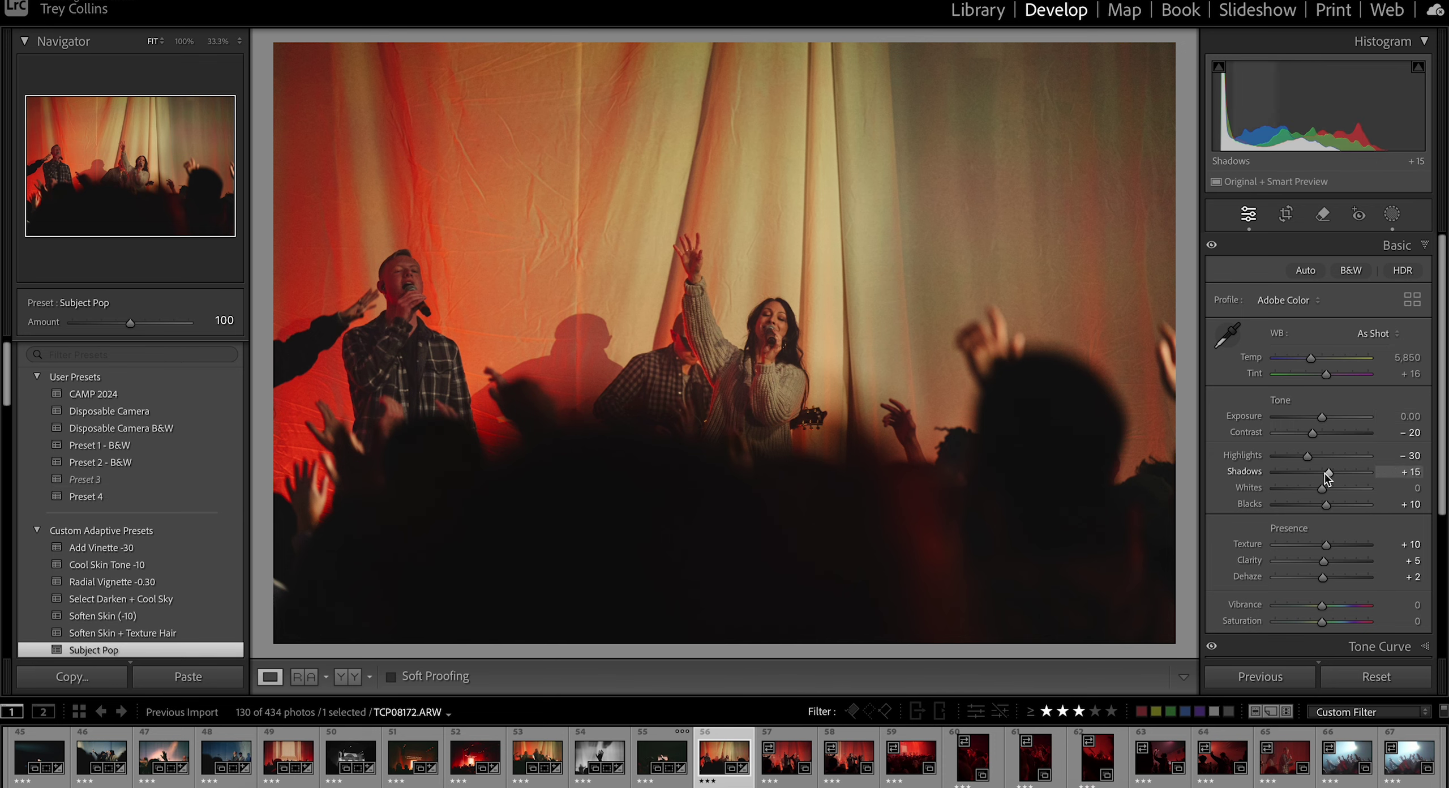
{"action": "left_click_drag", "start_coordinate": [1308, 455], "coordinate": [1320, 417]}
{"action": "left_click", "coordinate": [1325, 577]}
Step: Crop TCP08172.ARW slightly tighter around the singers and compare before and after
{"action": "left_click", "coordinate": [1286, 214]}
{"action": "left_click_drag", "start_coordinate": [281, 46], "coordinate": [299, 50]}
{"action": "key", "text": "Return"}
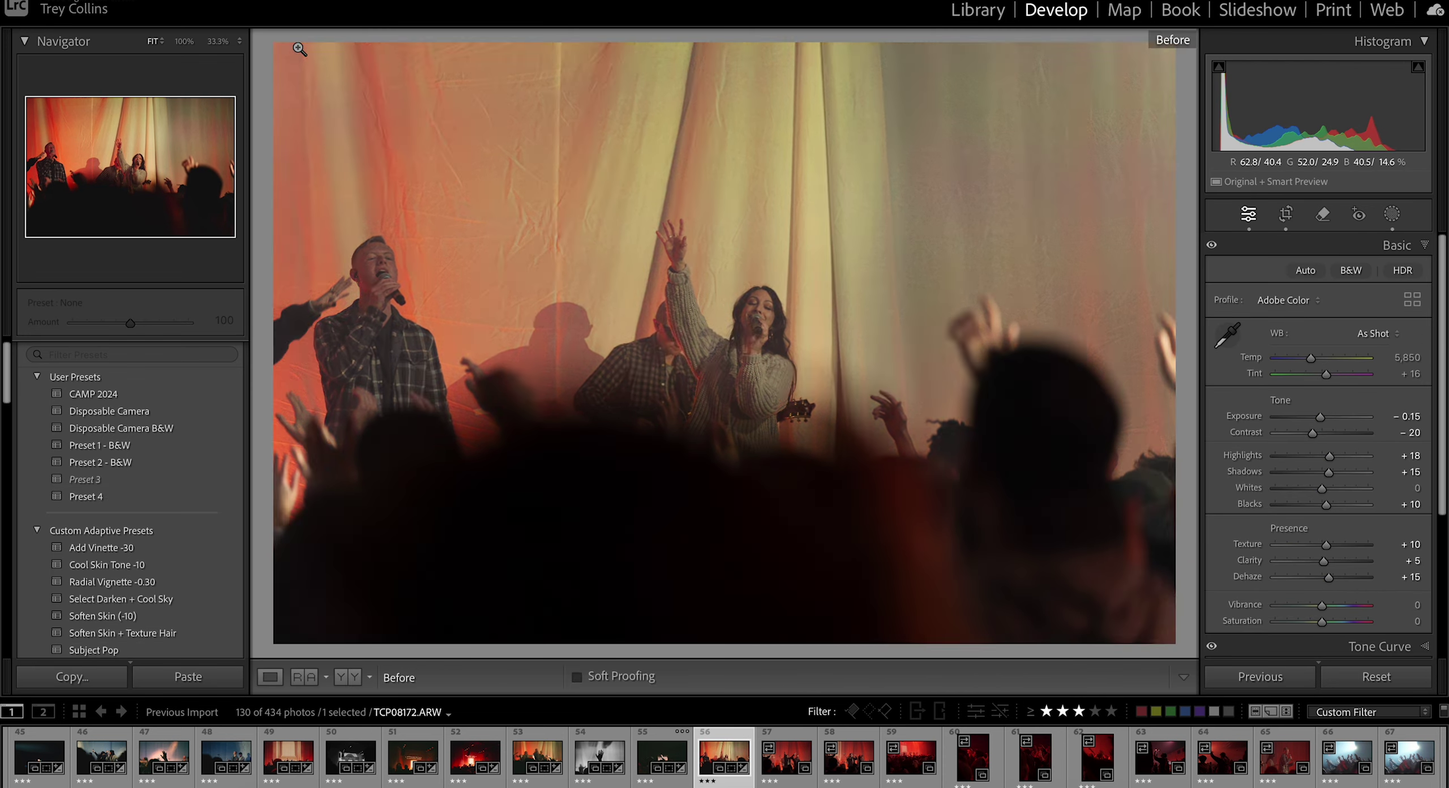
Step: Apply Preset 4 and Subject Pop to TCP08174.ARW, the photo of the singer with both arms raised
{"action": "key", "text": "Right"}
{"action": "left_click", "coordinate": [745, 308]}
{"action": "left_click", "coordinate": [744, 307]}
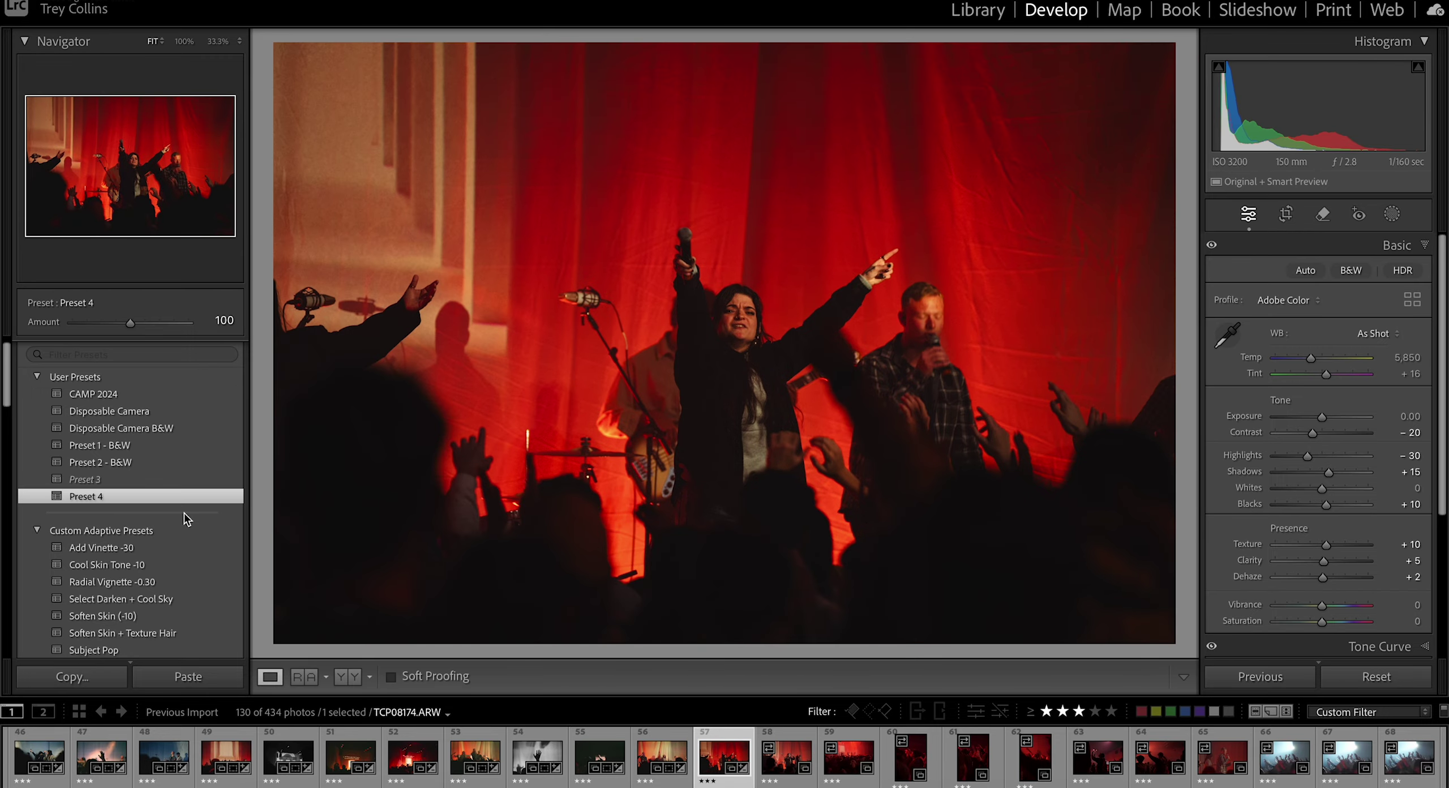
{"action": "left_click", "coordinate": [97, 649]}
Step: Set TCP08174.ARW's radial gradient mask Exposure to 0.51 and apply Disposable Camera with overall Exposure at +0.10
{"action": "left_click", "coordinate": [1392, 214]}
{"action": "left_click", "coordinate": [1178, 171]}
{"action": "left_click_drag", "start_coordinate": [1327, 408], "coordinate": [1337, 406]}
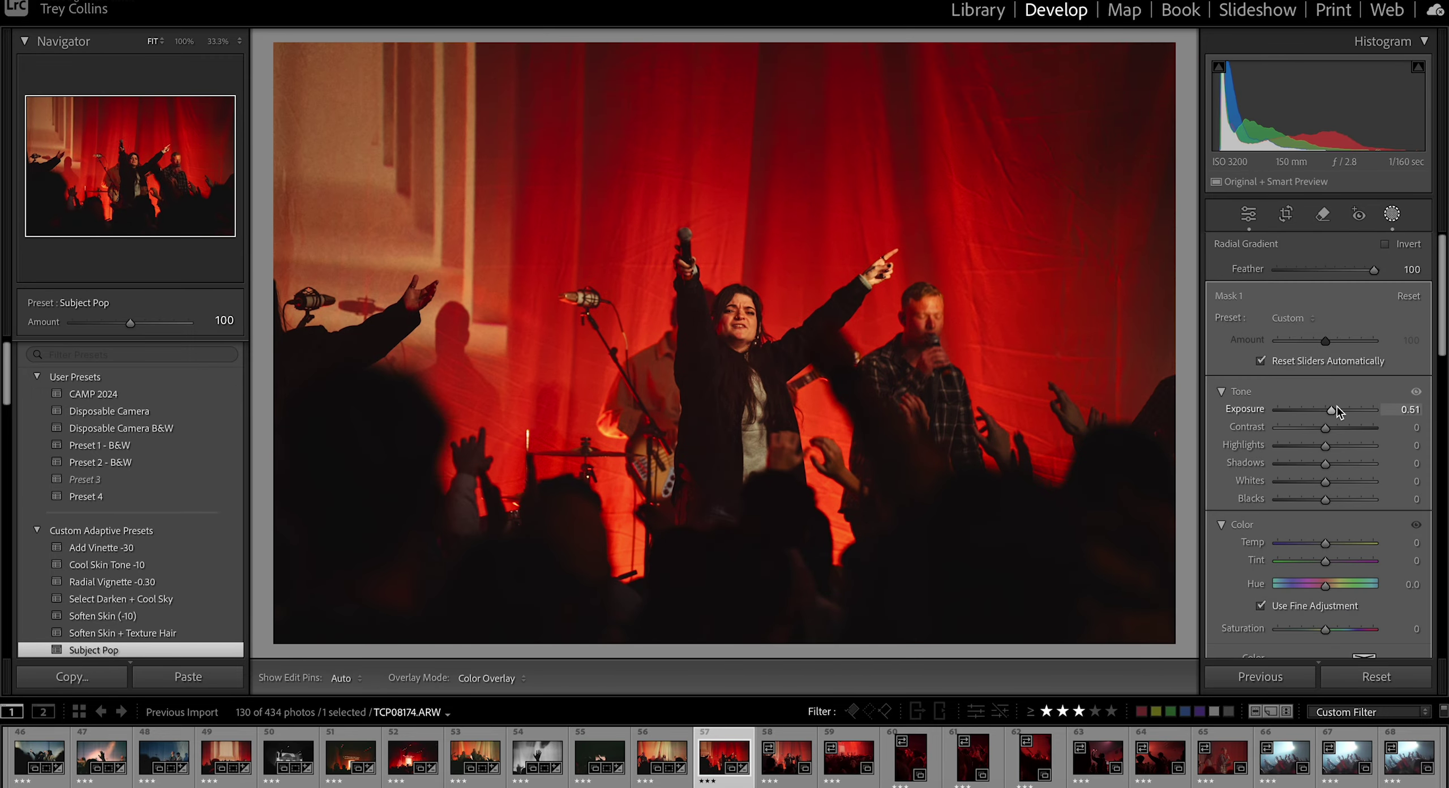
{"action": "left_click", "coordinate": [1392, 214]}
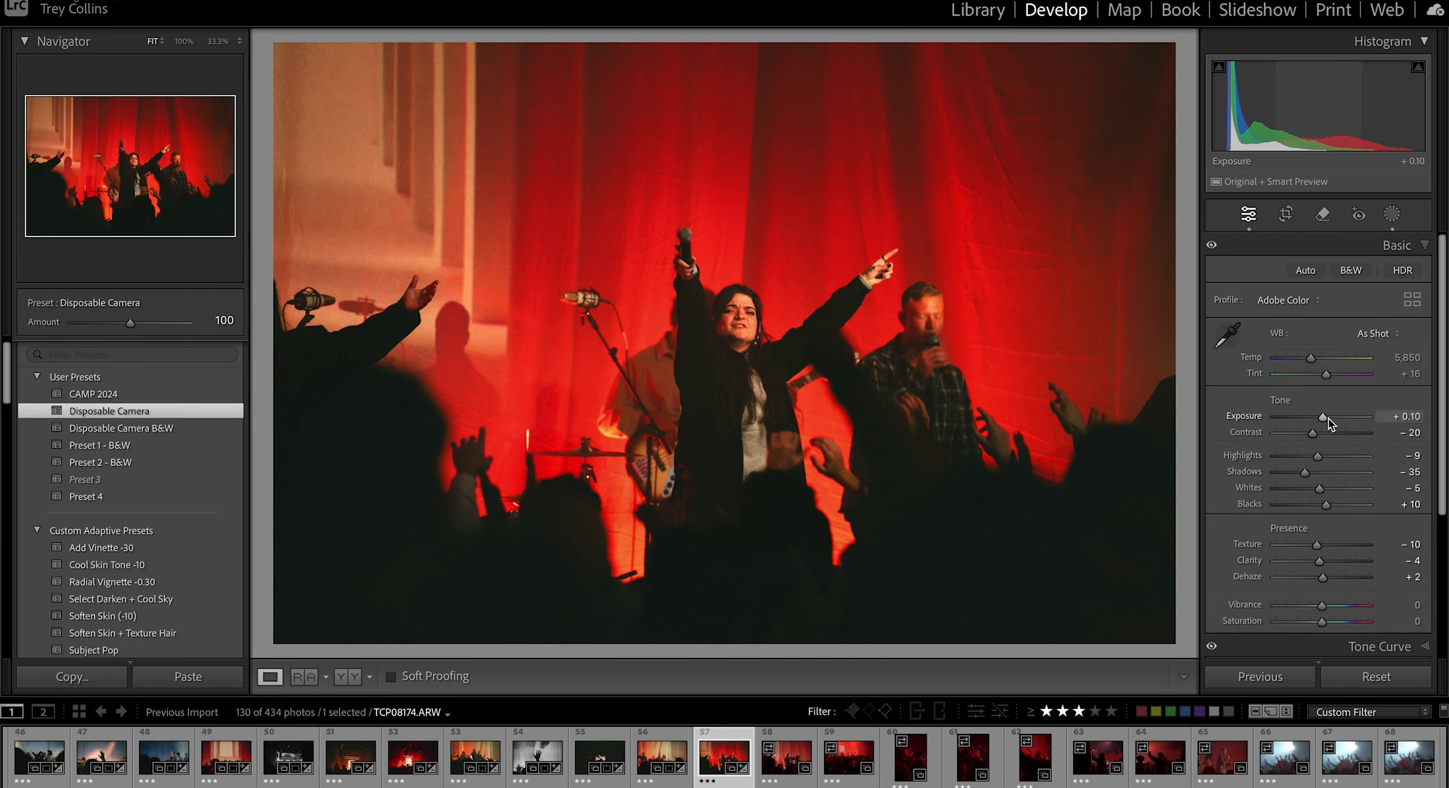
Step: Crop TCP08174.ARW slightly tighter around the singers and raised hands
{"action": "left_click", "coordinate": [1287, 217]}
{"action": "left_click_drag", "start_coordinate": [287, 49], "coordinate": [294, 53]}
{"action": "key", "text": "Return"}
Step: Review the preceding edited stage and crowd photos for consistency with TCP08174.ARW
{"action": "key", "text": "Left"}
{"action": "key", "text": "Left"}
{"action": "key", "text": "Left"}
{"action": "key", "text": "Left"}
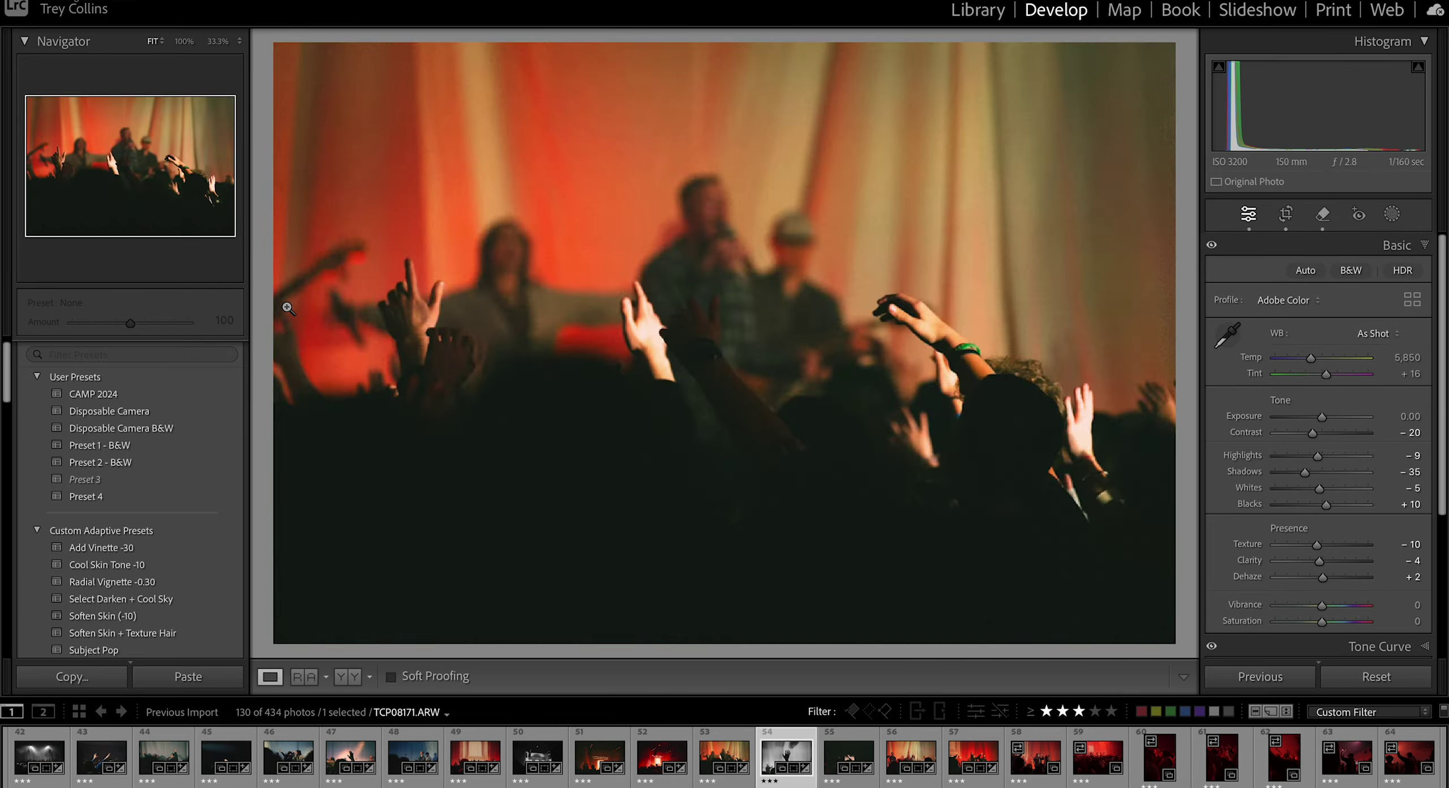
{"action": "key", "text": "Right"}
{"action": "key", "text": "Right"}
{"action": "key", "text": "Right"}
{"action": "key", "text": "Right"}
{"action": "key", "text": "Right"}
{"action": "key", "text": "Right"}
{"action": "key", "text": "Right"}
{"action": "key", "text": "Right"}
Step: Crop TCP08176.ARW closely around the laughing singer and apply Disposable Camera B&W
{"action": "key", "text": "Right"}
{"action": "key", "text": "r"}
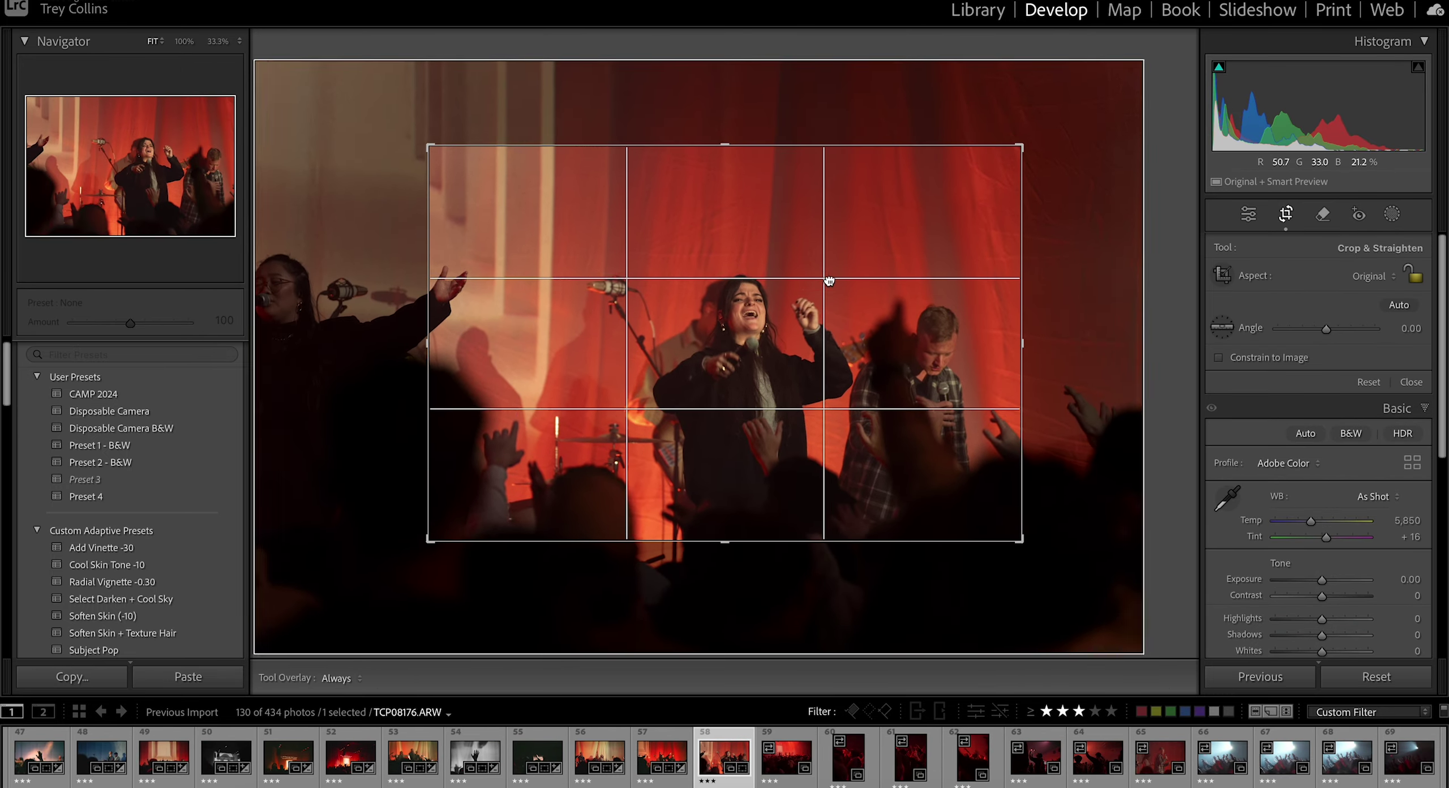
{"action": "key", "text": "r"}
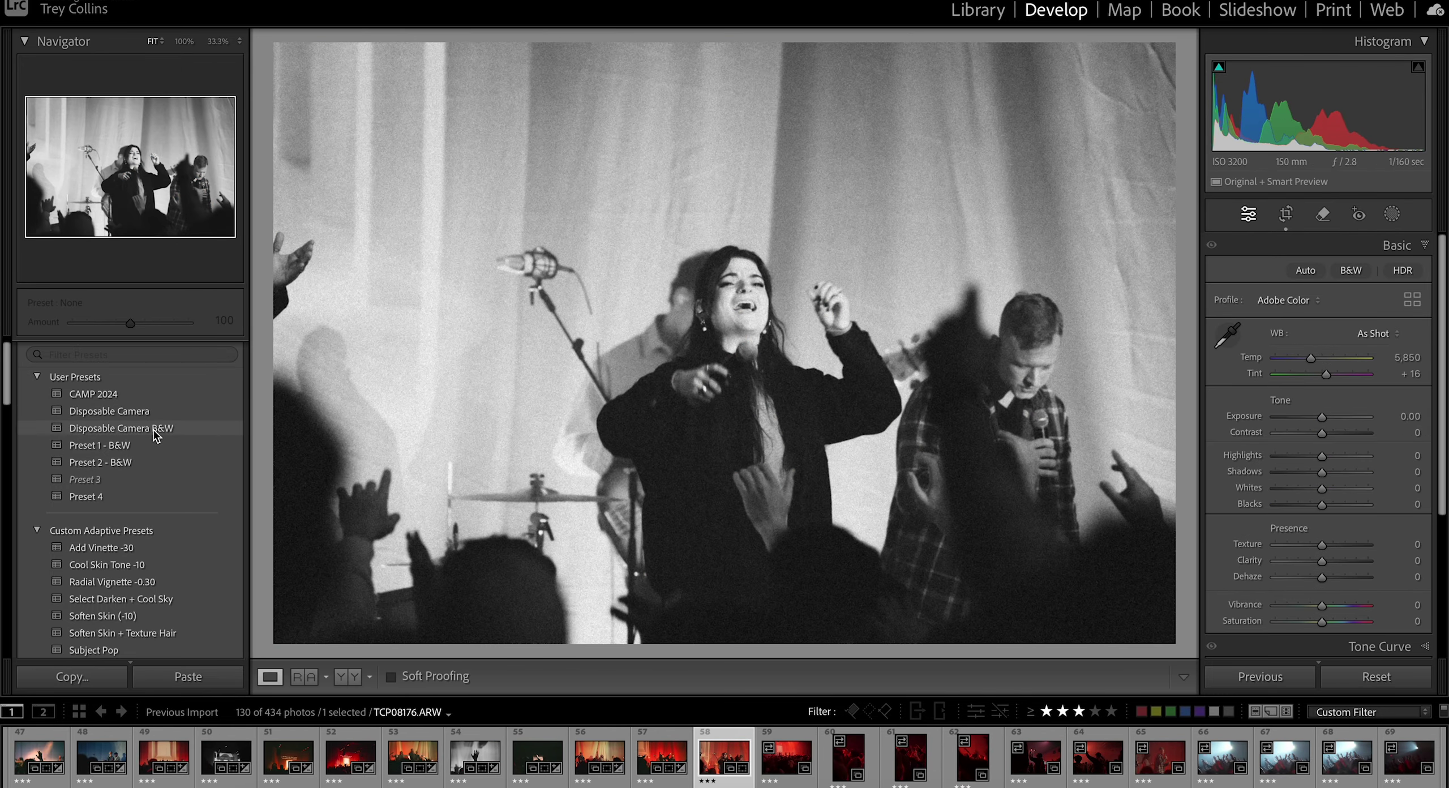
{"action": "left_click", "coordinate": [170, 428]}
Step: Apply Disposable Camera to TCP08178.ARW and crop the wide shot slightly tighter around the stage and crowd
{"action": "key", "text": "Right"}
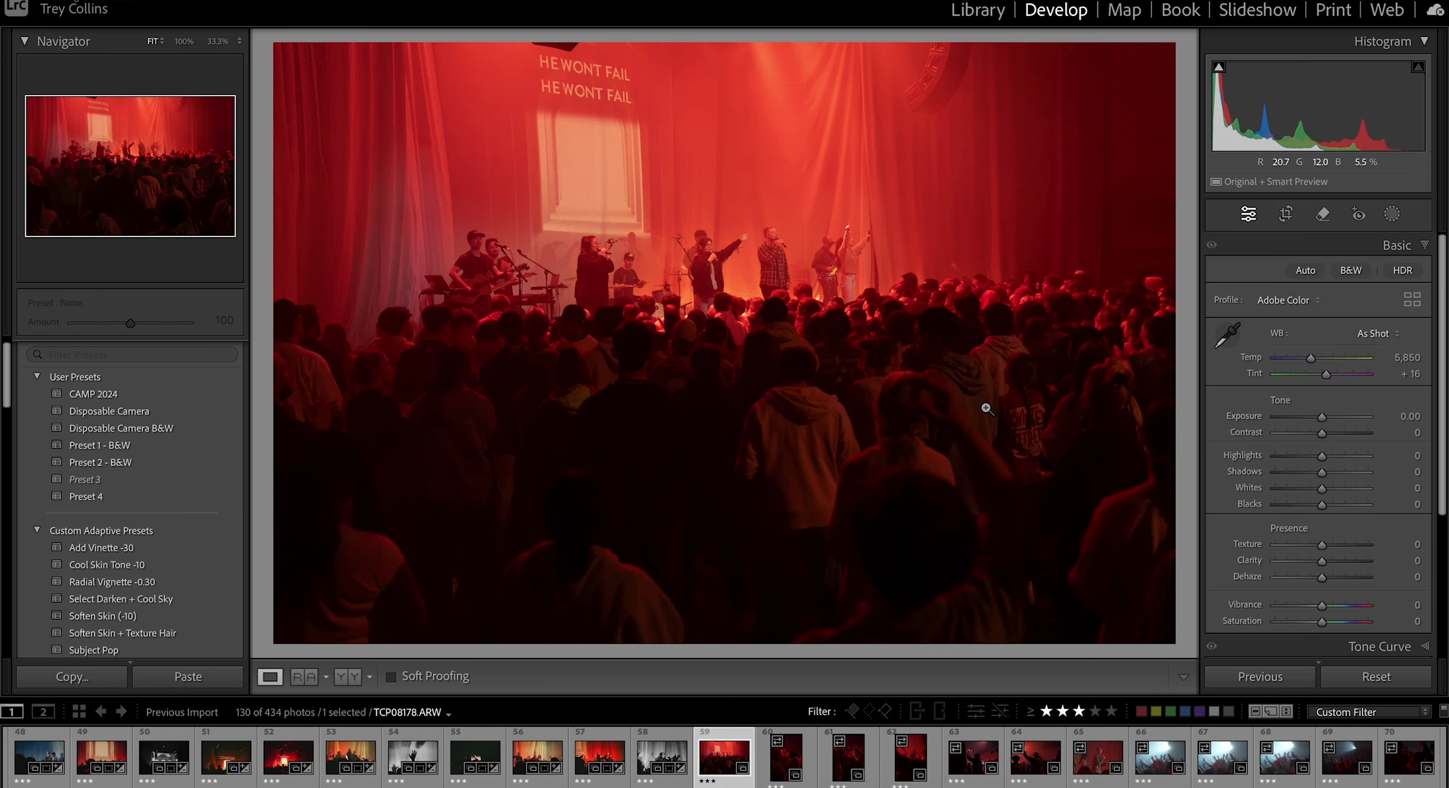
{"action": "key", "text": "r"}
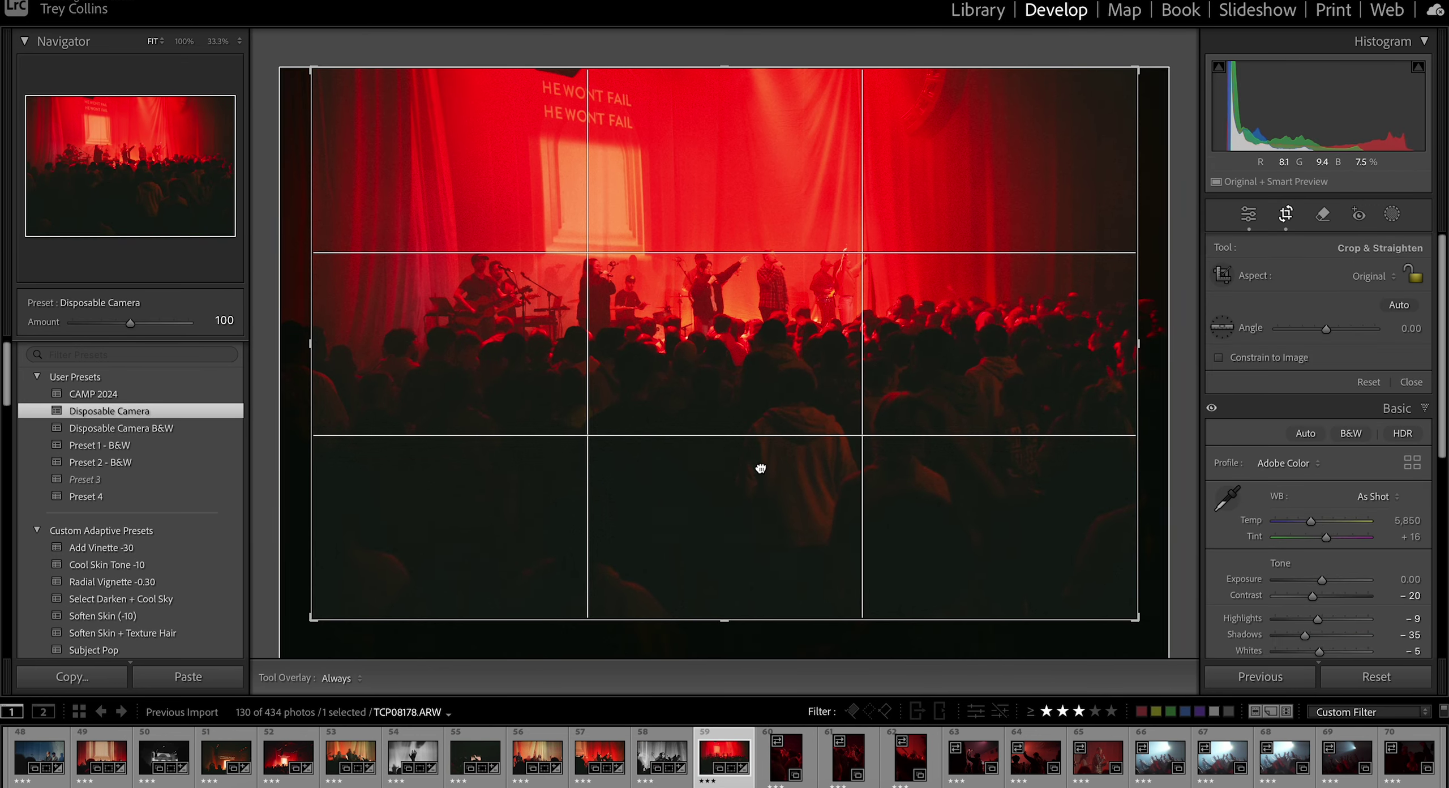
Step: Apply Disposable Camera B&W to TCP08179.ARW, setting Highlights to +32, Whites to +39, and Blacks to +33
{"action": "key", "text": "Right"}
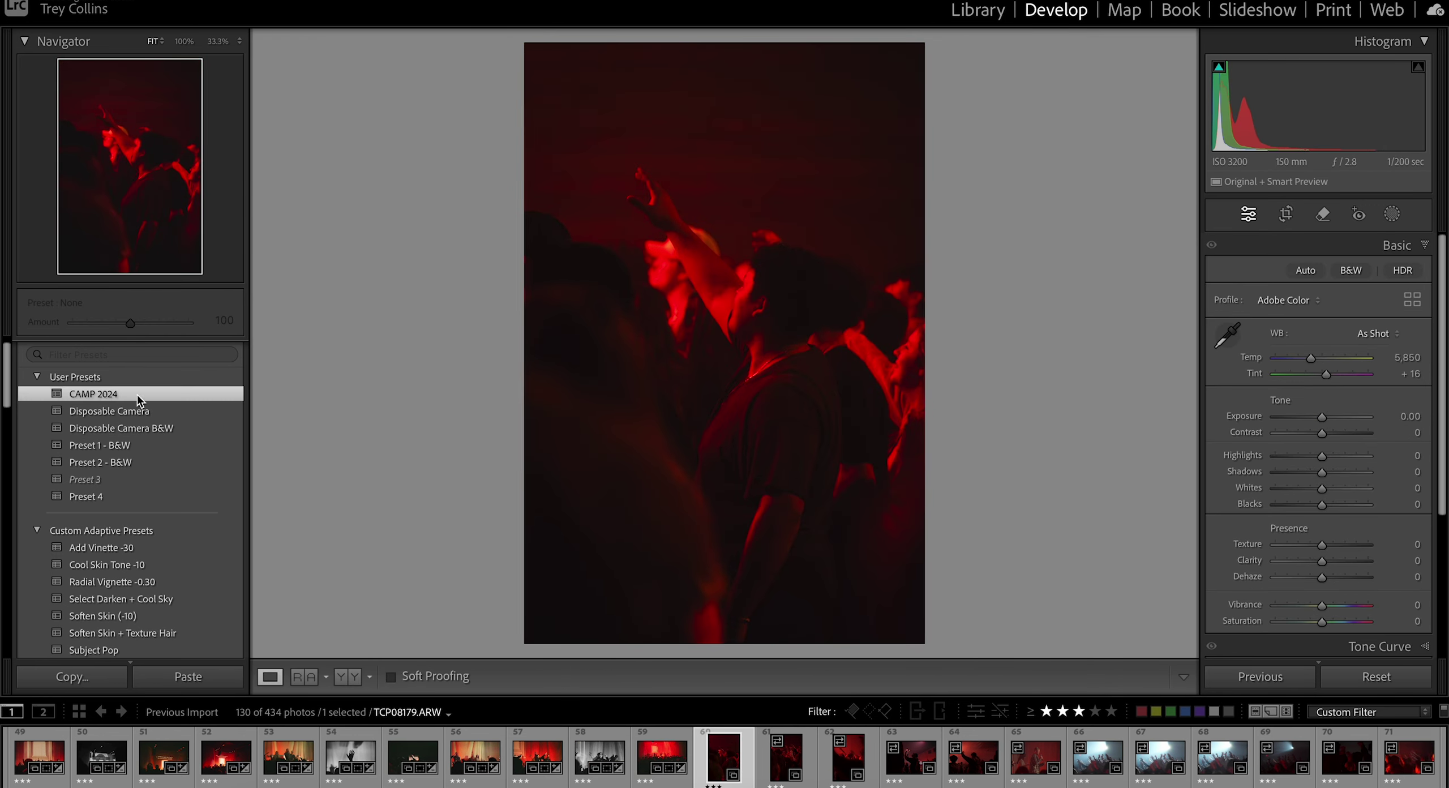
{"action": "left_click", "coordinate": [126, 432]}
{"action": "left_click_drag", "start_coordinate": [1325, 490], "coordinate": [1347, 492]}
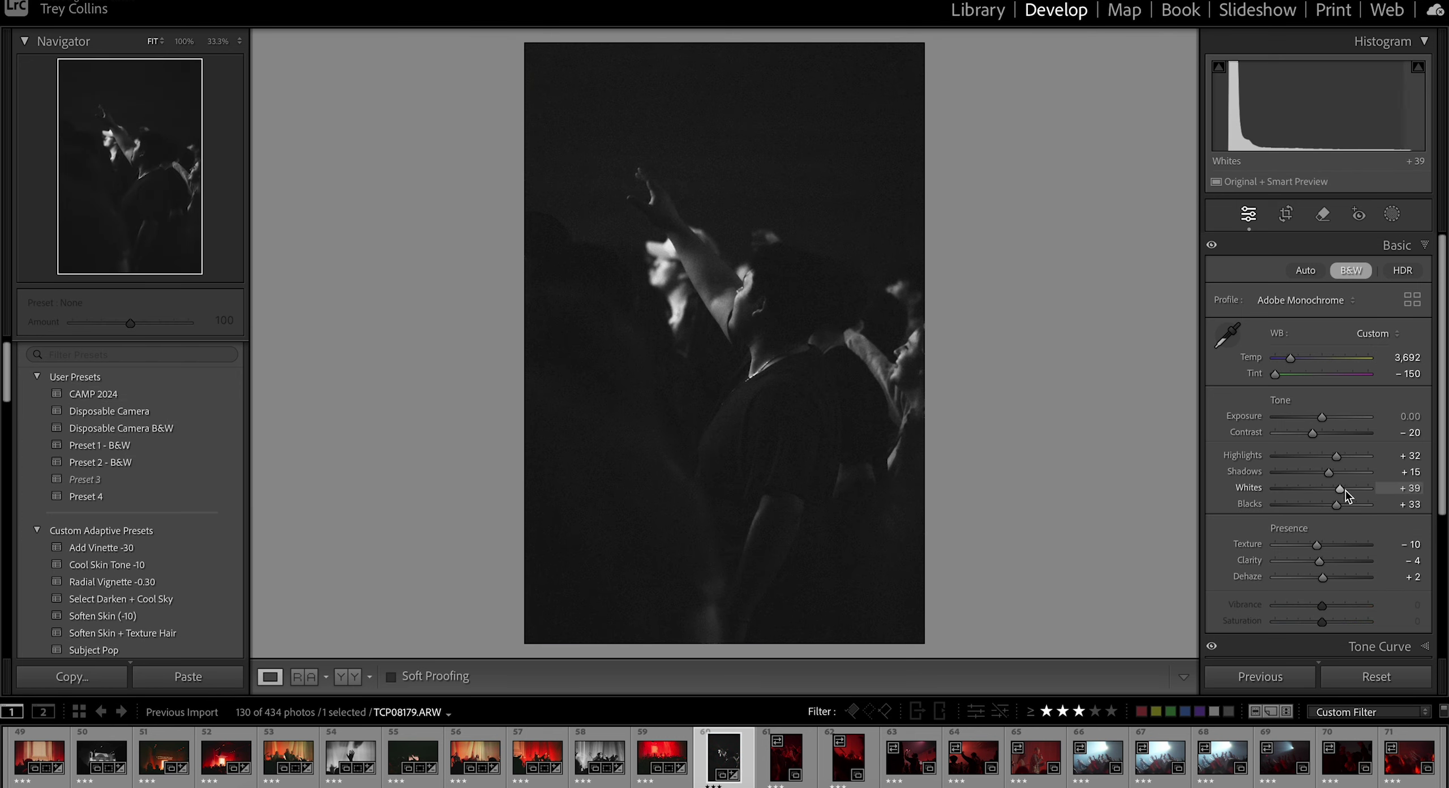
Step: Add a radial gradient mask over the person with the raised arm, adjust its exposure, and open the vignette and grain settings
{"action": "key", "text": "shift+m"}
{"action": "left_click_drag", "start_coordinate": [495, 133], "coordinate": [977, 585]}
{"action": "mouse_move", "coordinate": [1328, 413]}
{"action": "left_mouse_down"}
{"action": "mouse_move", "coordinate": [1353, 414]}
{"action": "mouse_move", "coordinate": [1325, 421]}
{"action": "left_mouse_up"}
{"action": "left_click", "coordinate": [1392, 215]}
{"action": "key", "text": "ctrl+8"}
{"action": "left_click", "coordinate": [1414, 612]}
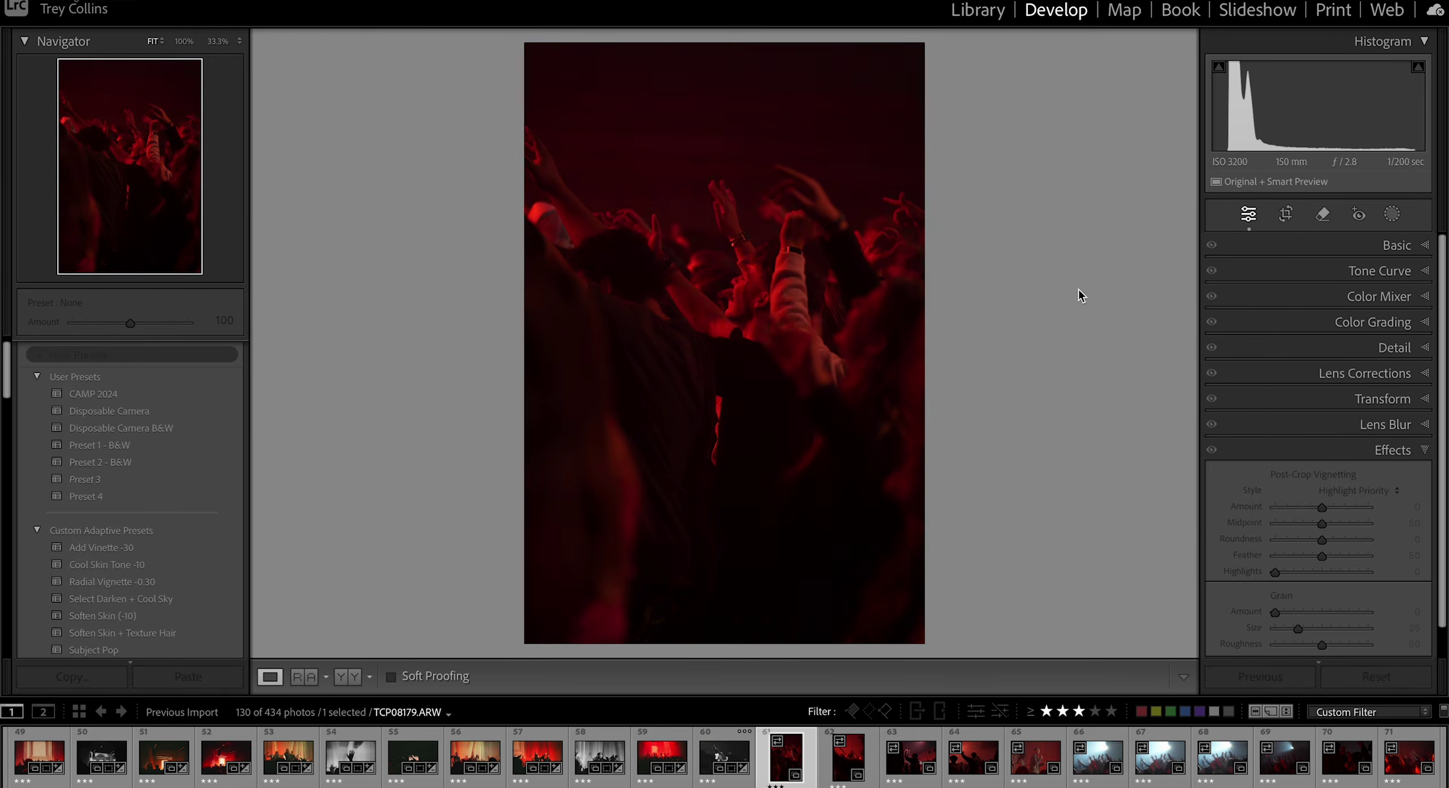
Step: Crop the red crowd photo to landscape and sync the raised-arm photo's B&W settings to it
{"action": "left_click", "coordinate": [1285, 218]}
{"action": "key", "text": "Return"}
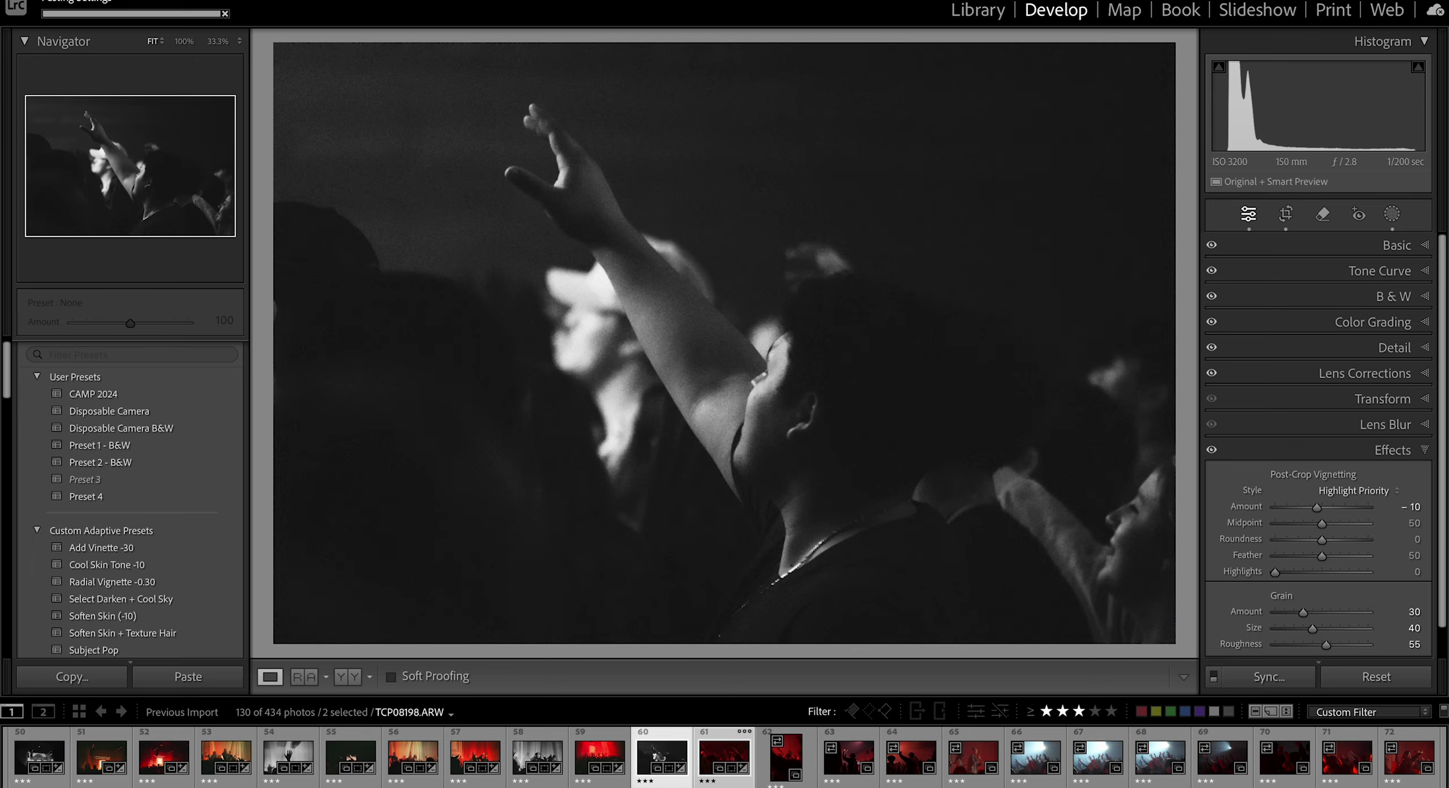
Step: Add a large radial gradient mask over the raised hands in photo TCP08187 and increase the mask's exposure
{"action": "left_click", "coordinate": [724, 759]}
{"action": "key", "text": "shift+m"}
{"action": "left_click_drag", "start_coordinate": [365, 196], "coordinate": [1051, 608]}
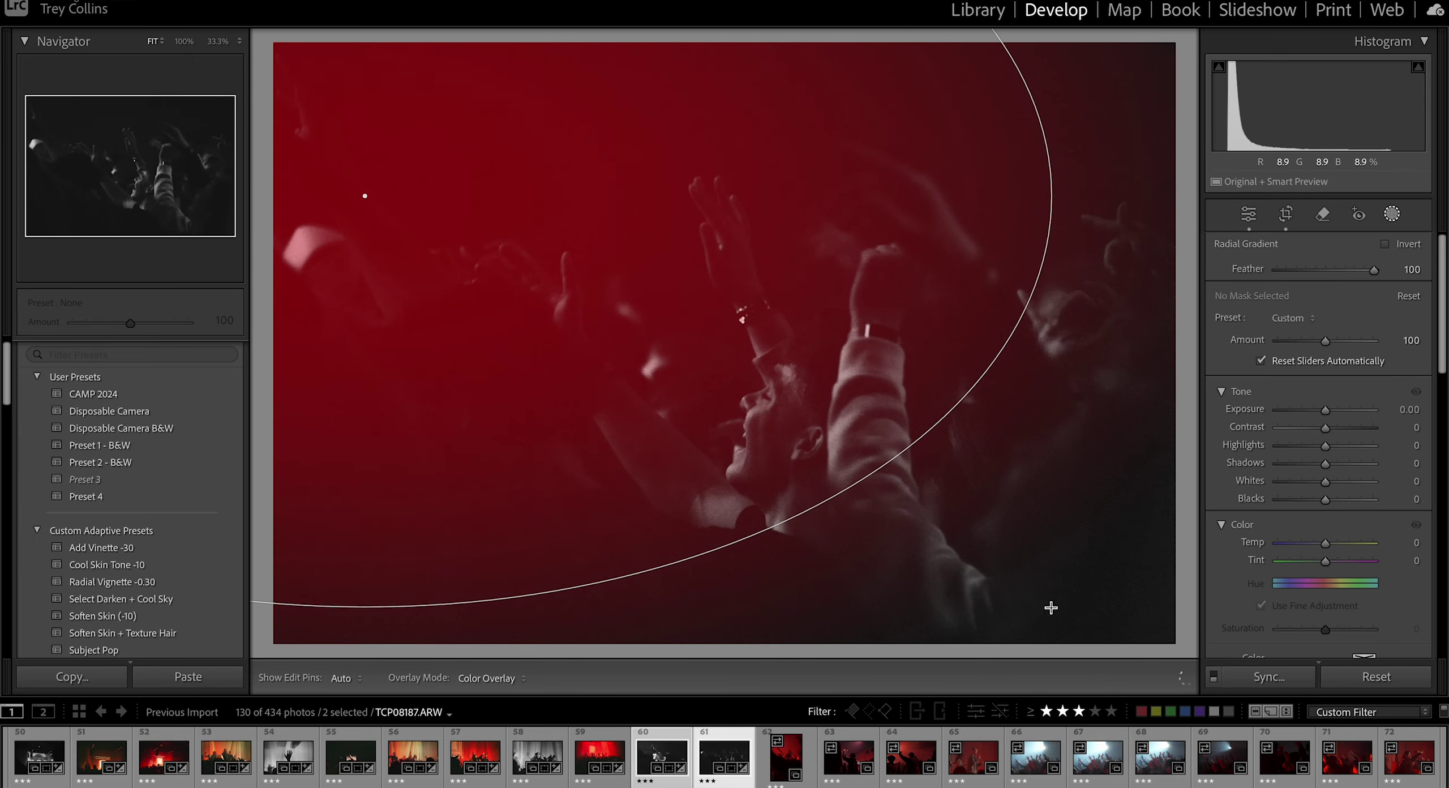
{"action": "left_click_drag", "start_coordinate": [1070, 215], "coordinate": [1074, 414]}
{"action": "left_click_drag", "start_coordinate": [1325, 409], "coordinate": [1352, 408]}
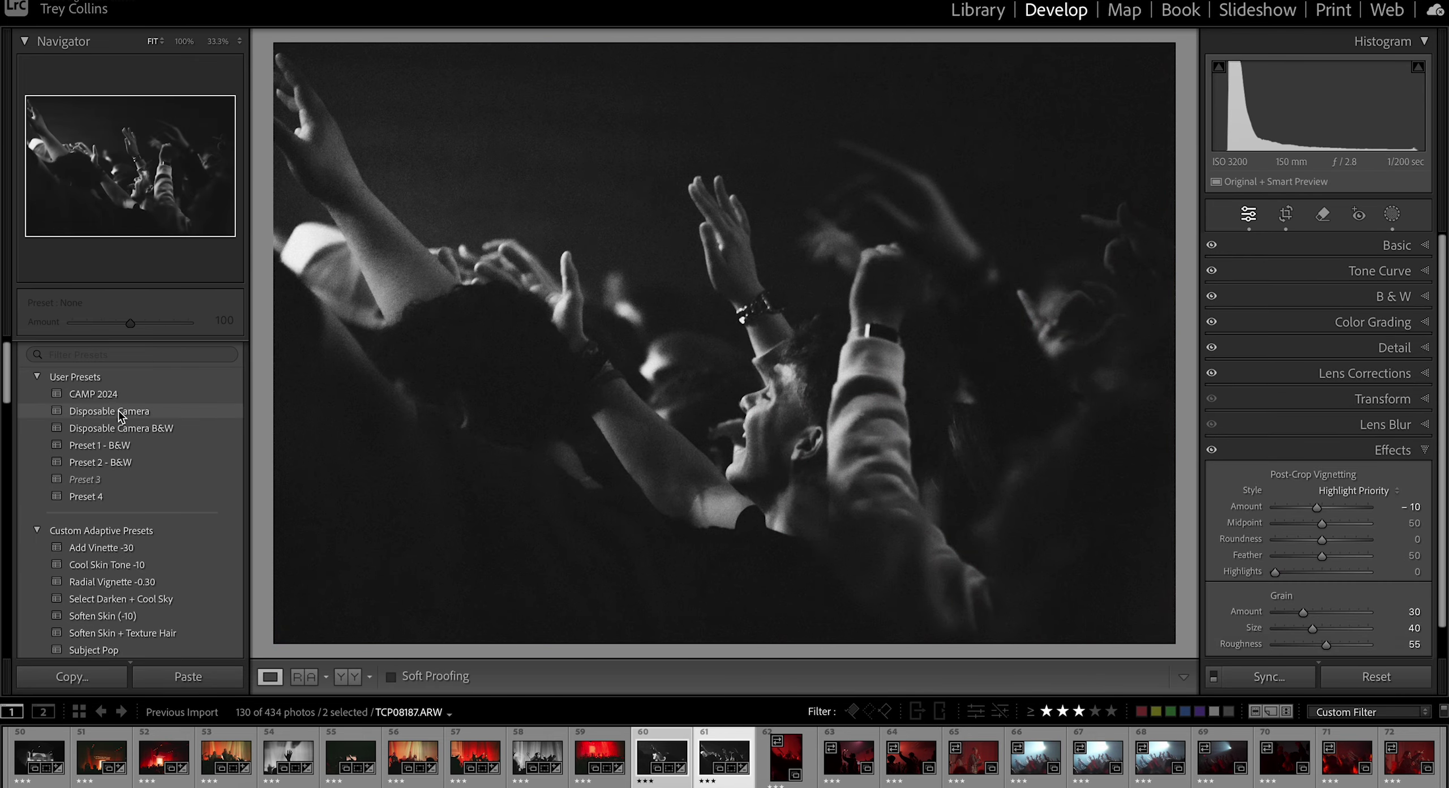
Step: Try the Disposable Camera colour preset on the raised-hands photo with Temp 6,803, Tint +42, Exposure +0.33 and Highlights +16
{"action": "key", "text": "ctrl+1"}
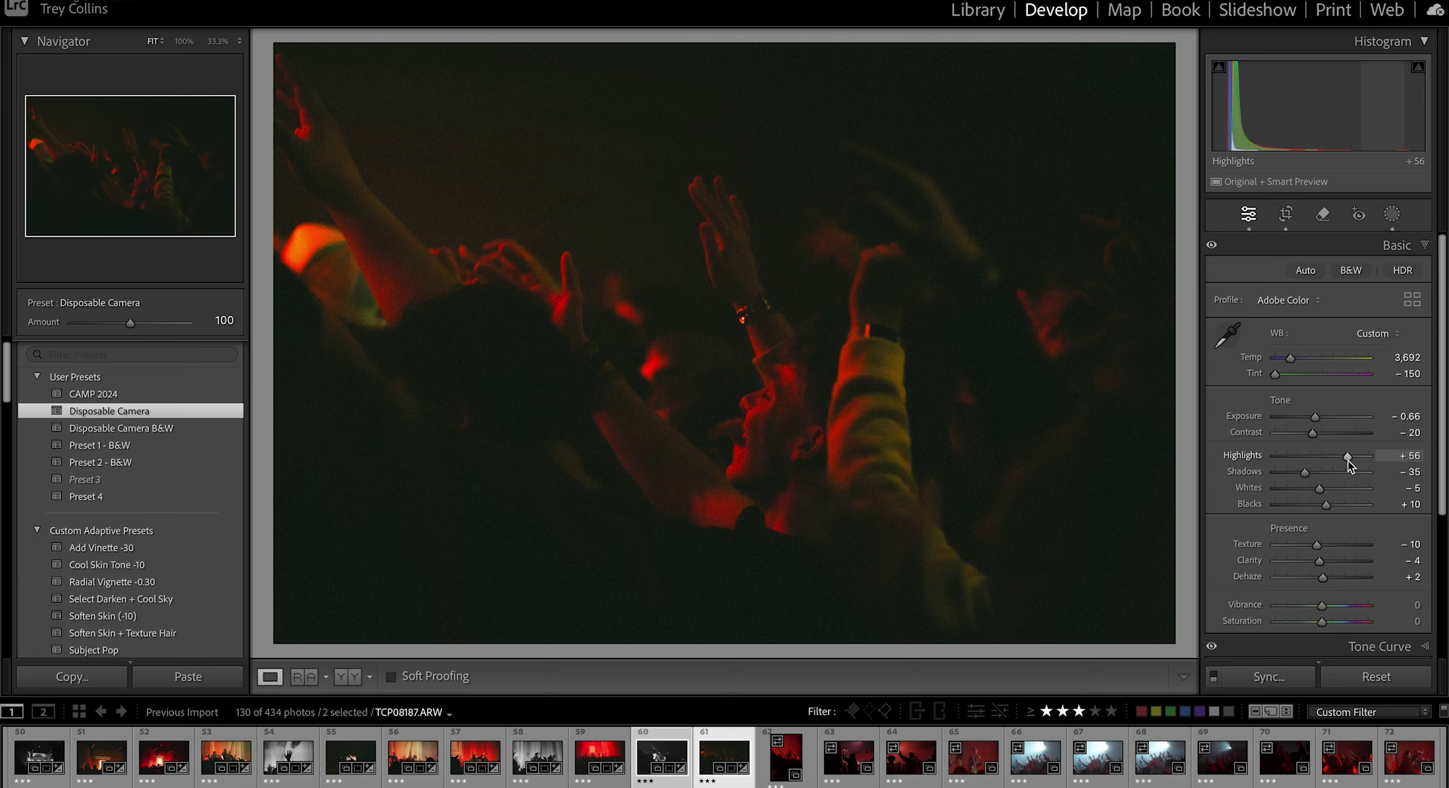
{"action": "key", "text": "ctrl+z"}
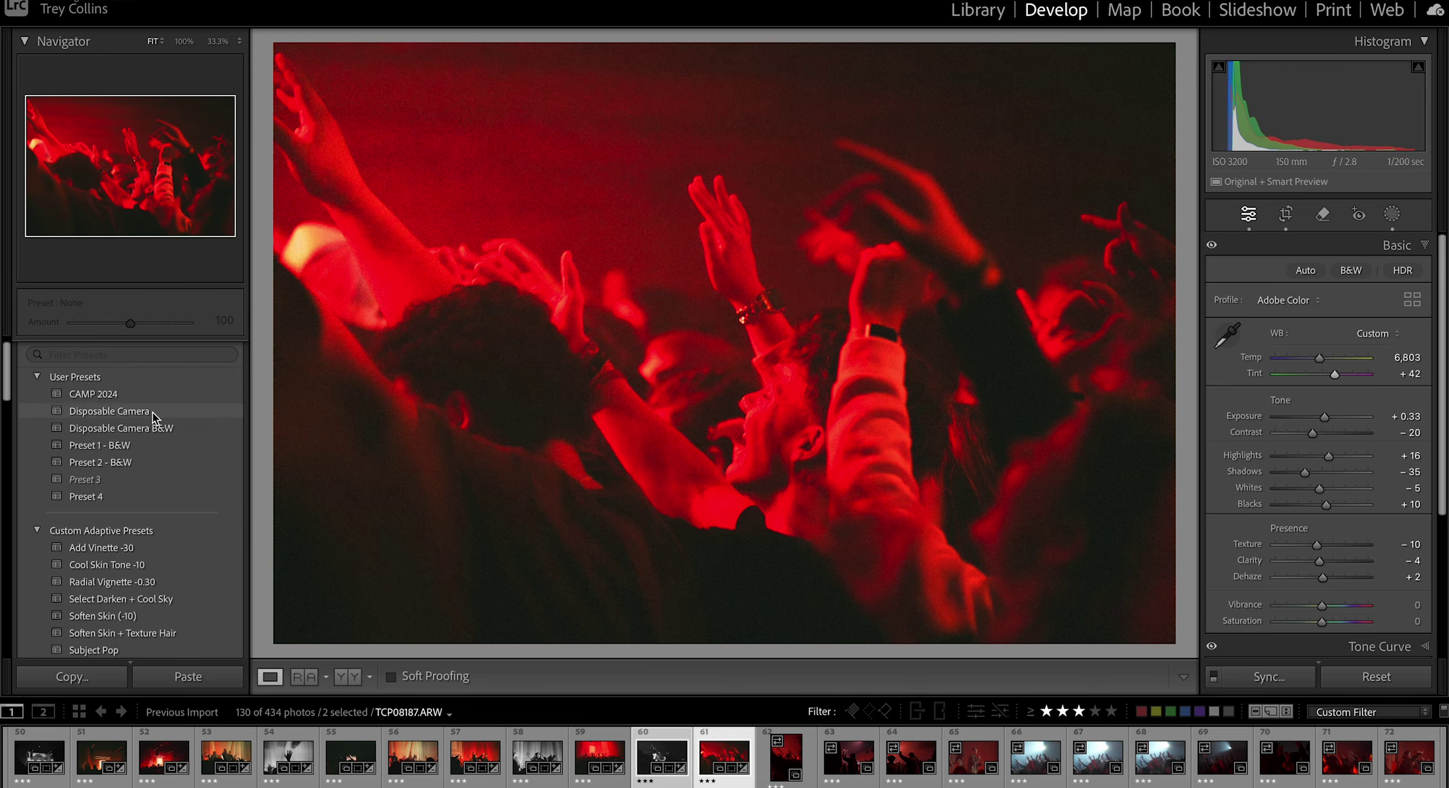
Step: Sync the B&W settings from the raised-arm photo to the raised-hands photo and check its masks
{"action": "key", "text": "Left"}
{"action": "left_click", "coordinate": [1284, 677]}
{"action": "key", "text": "Return"}
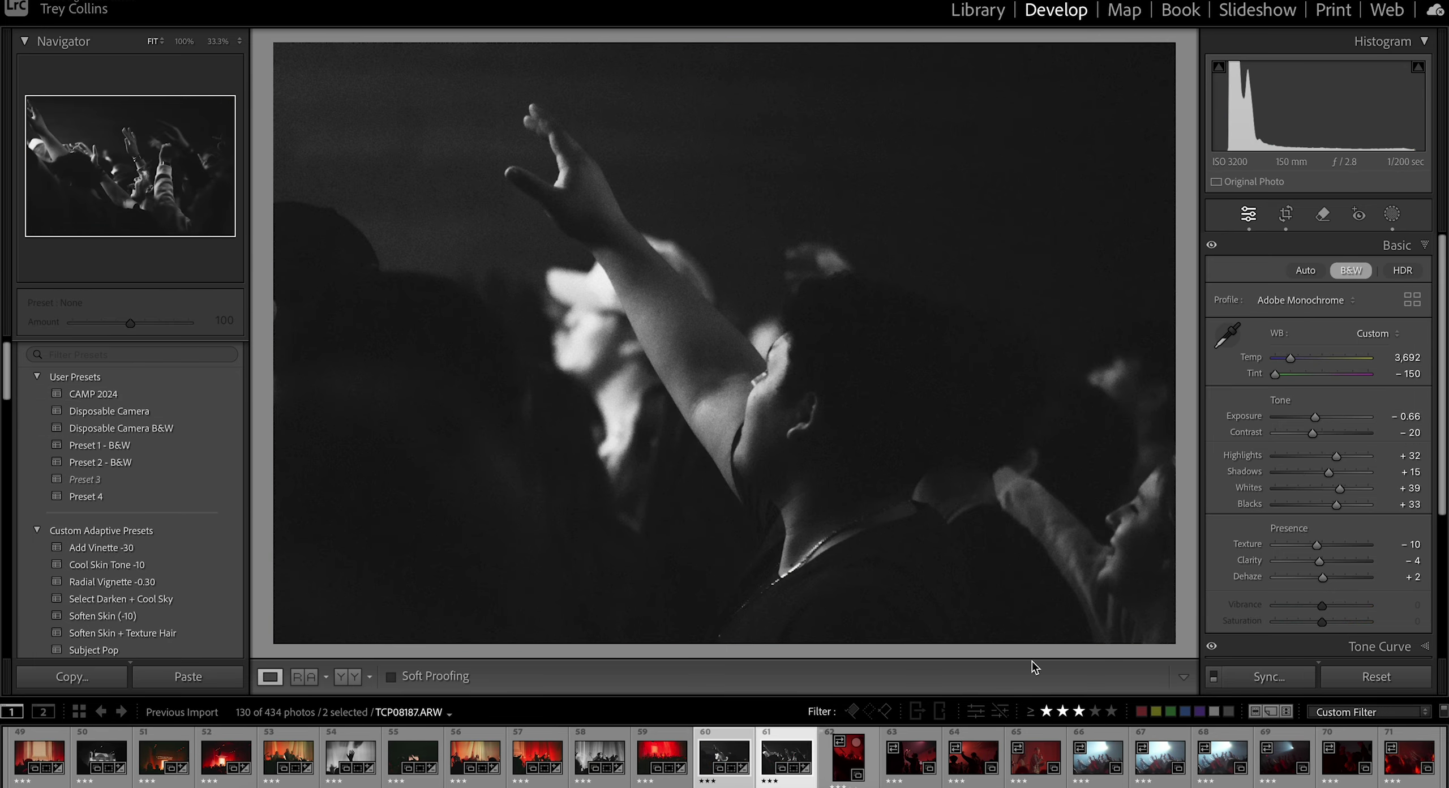
{"action": "key", "text": "shift+w"}
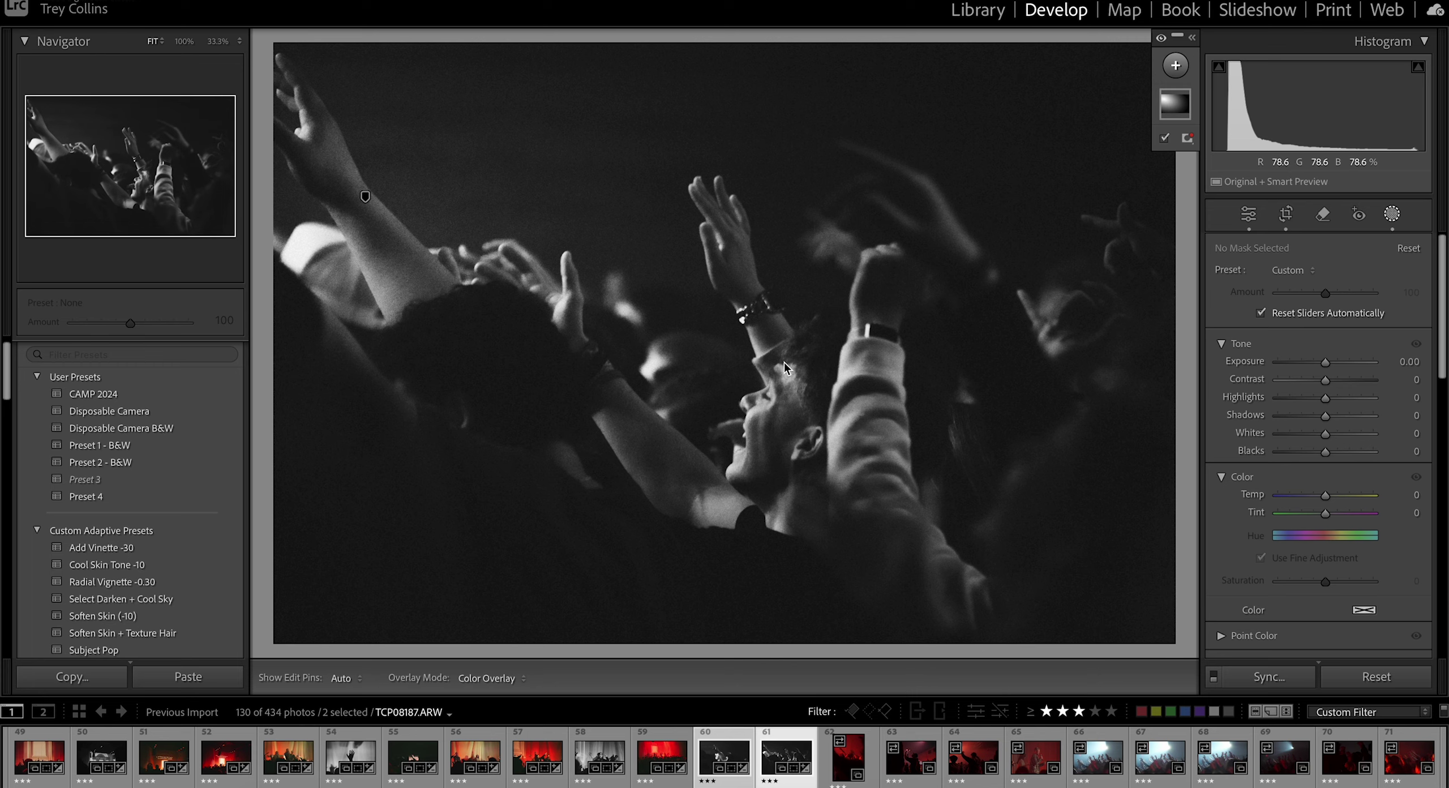
Step: Crop the red crowd photo TCP08189 to a landscape frame around the raised hands
{"action": "left_click", "coordinate": [845, 761]}
{"action": "left_click", "coordinate": [1286, 215]}
{"action": "key", "text": "x"}
{"action": "left_click_drag", "start_coordinate": [796, 335], "coordinate": [799, 430]}
{"action": "left_click_drag", "start_coordinate": [953, 196], "coordinate": [936, 207]}
{"action": "key", "text": "super+z"}
{"action": "key", "text": "Return"}
Step: Rotate the red crowd photo clockwise twice so it is upside down
{"action": "left_click", "coordinate": [294, 1]}
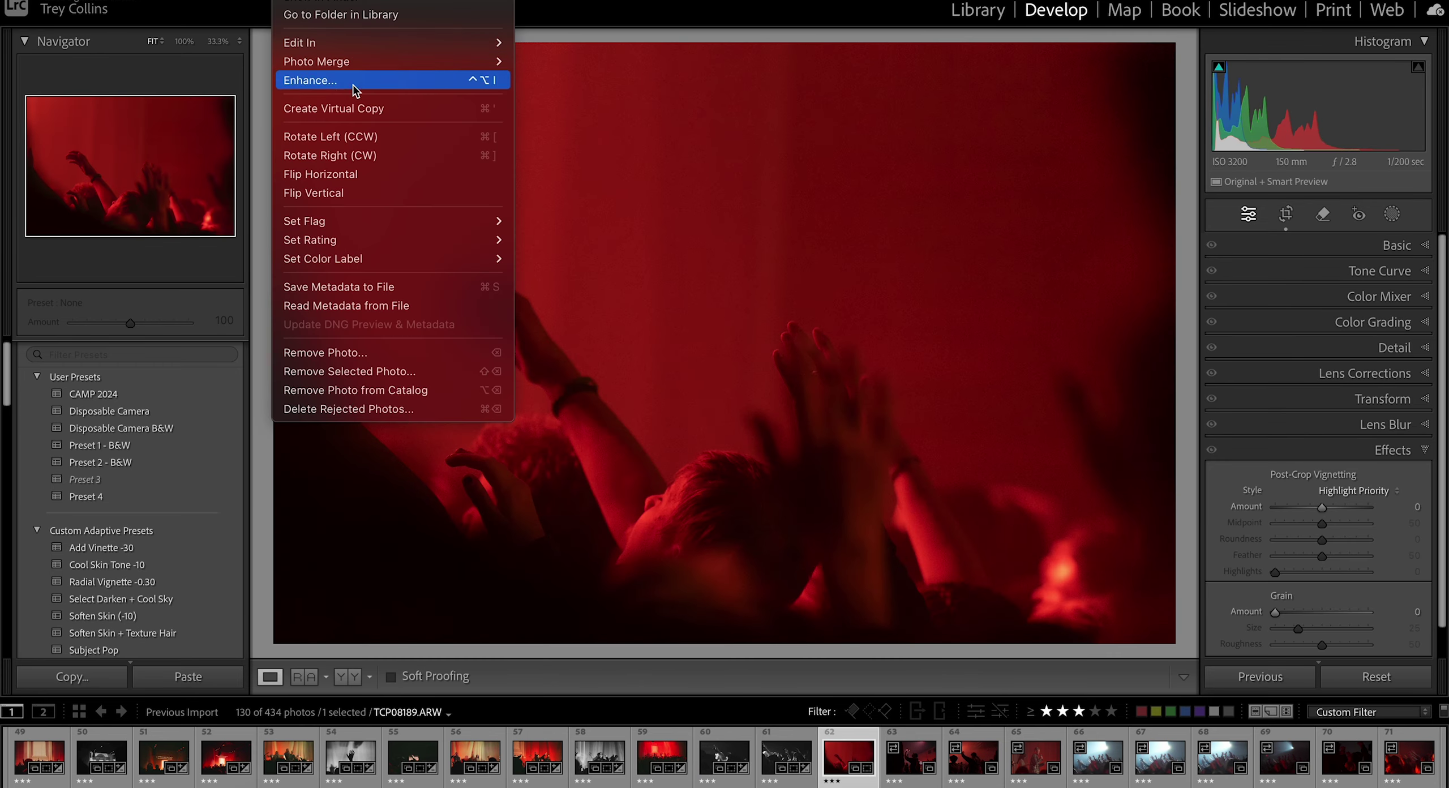
{"action": "left_click", "coordinate": [359, 157]}
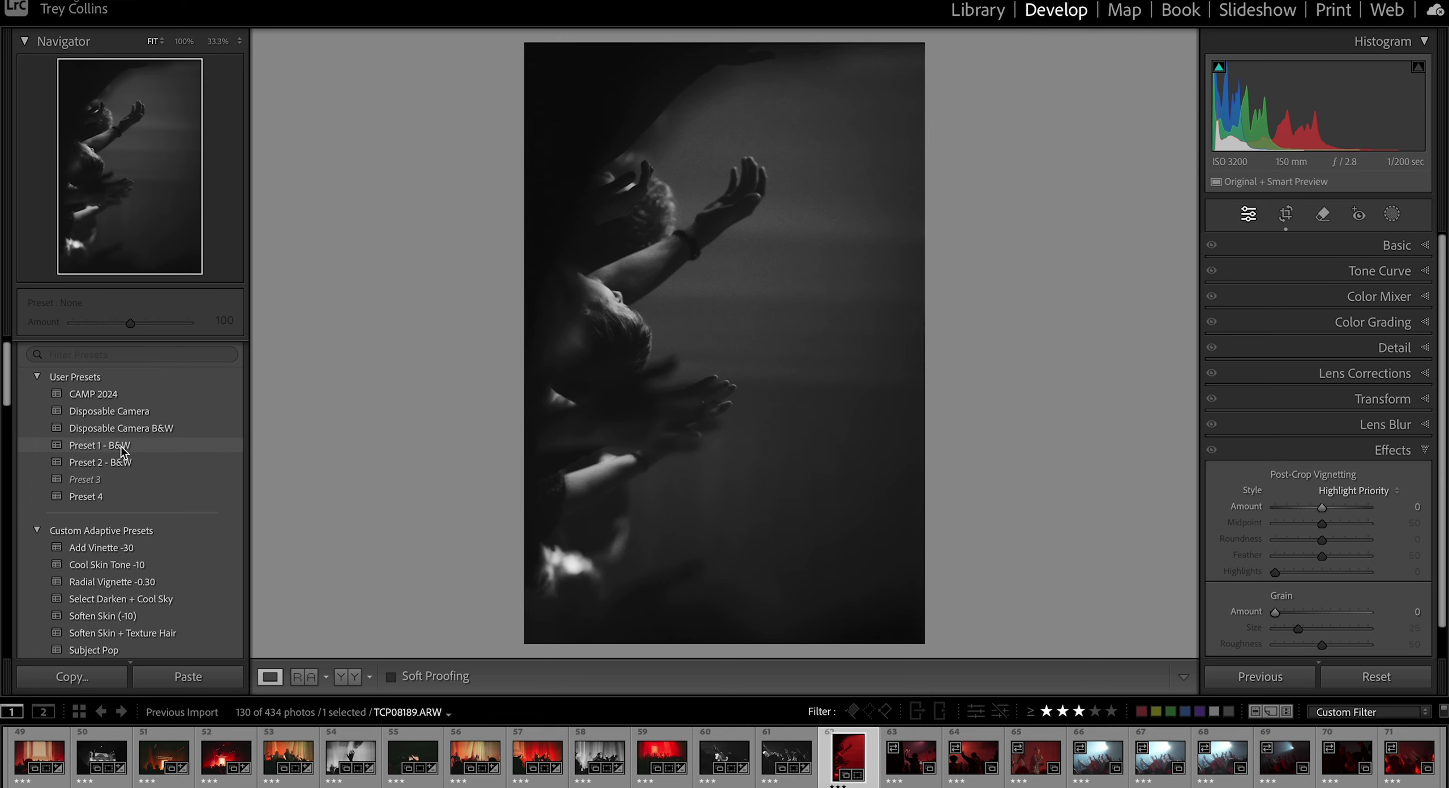
{"action": "left_click", "coordinate": [293, 1]}
{"action": "left_click", "coordinate": [362, 156]}
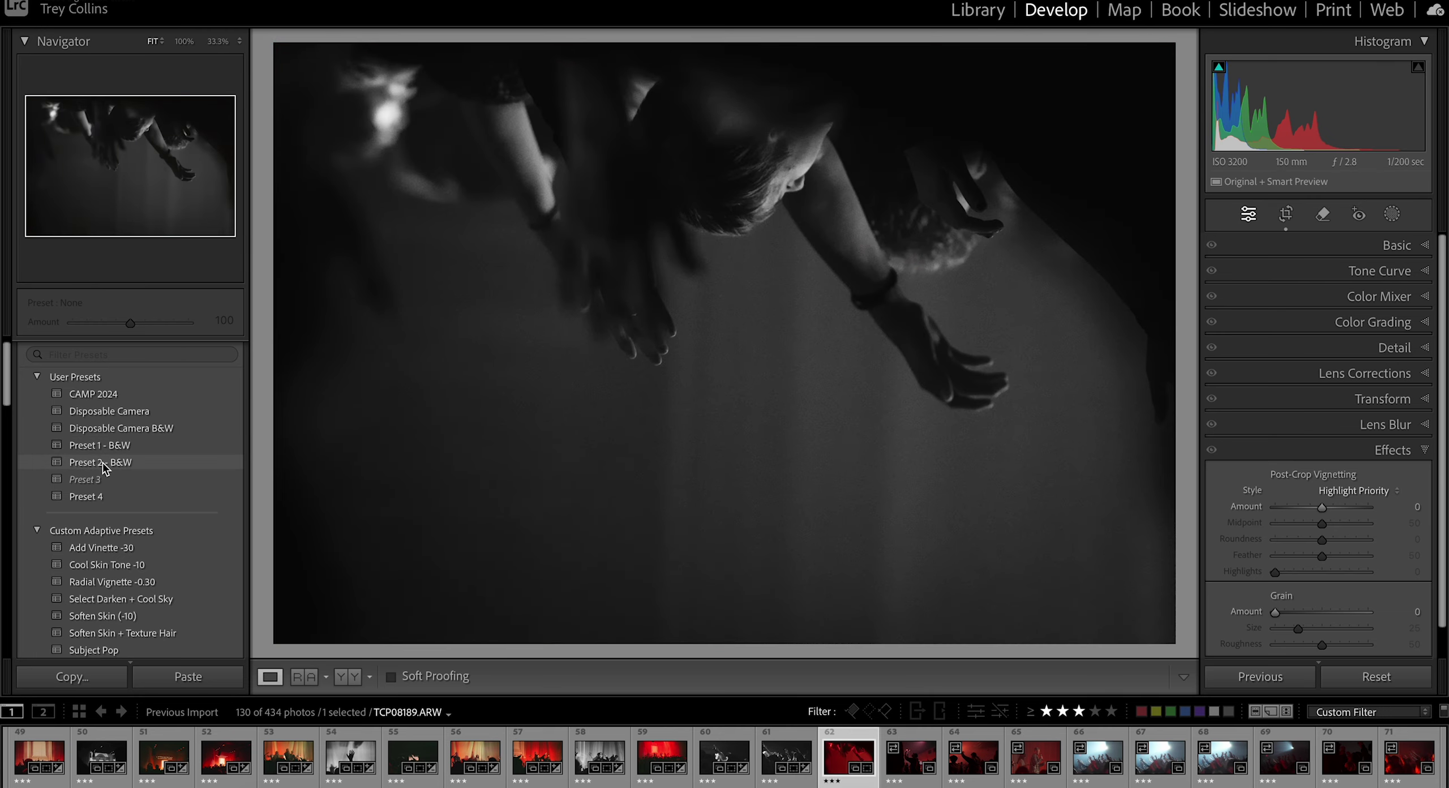
Step: Apply Preset 2 - B&W with Highlights at -2, and reframe the photo and rotate it clockwise to portrait
{"action": "left_click", "coordinate": [74, 462]}
{"action": "key", "text": "r"}
{"action": "key", "text": "r"}
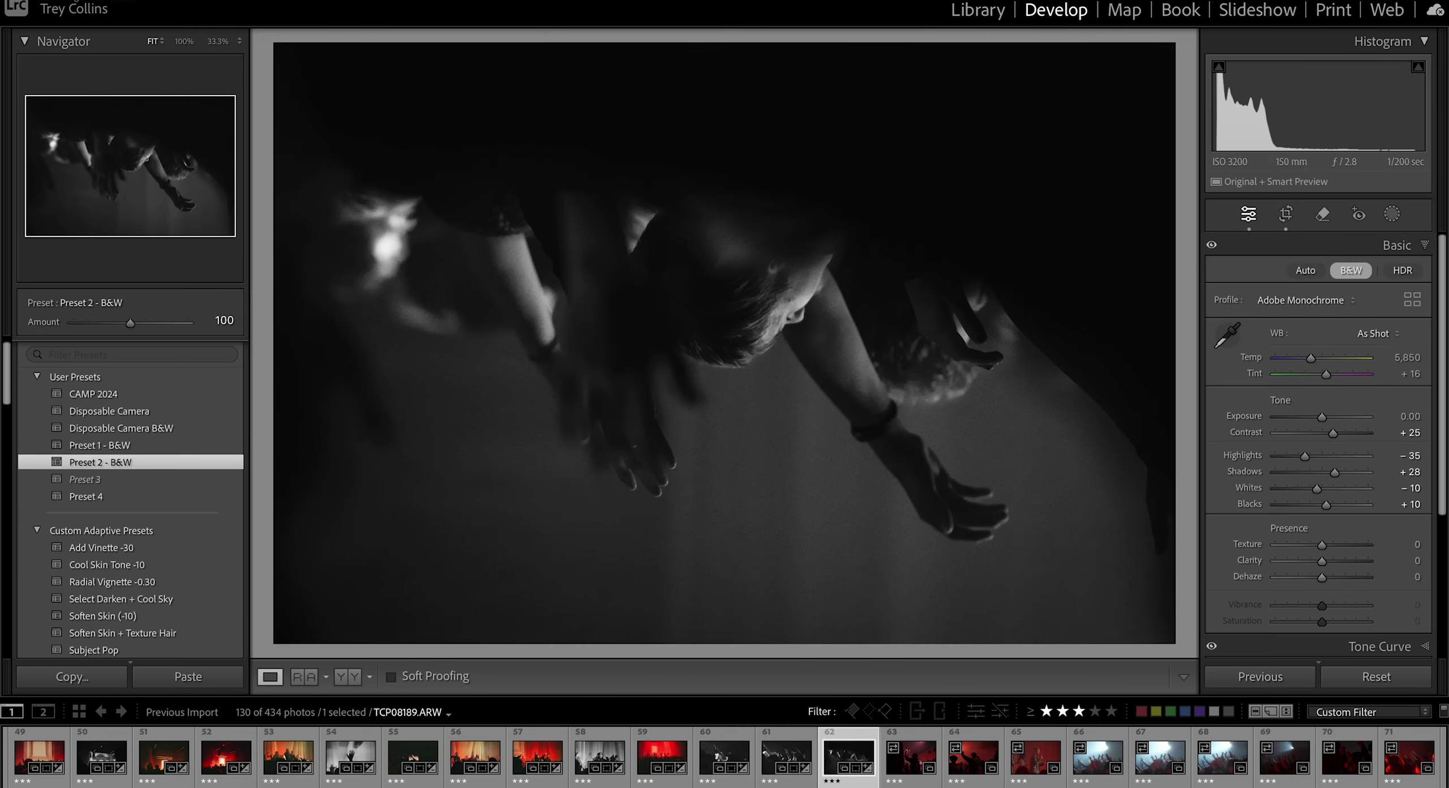
{"action": "key", "text": "ctrl+]"}
{"action": "left_click_drag", "start_coordinate": [1304, 462], "coordinate": [1323, 457]}
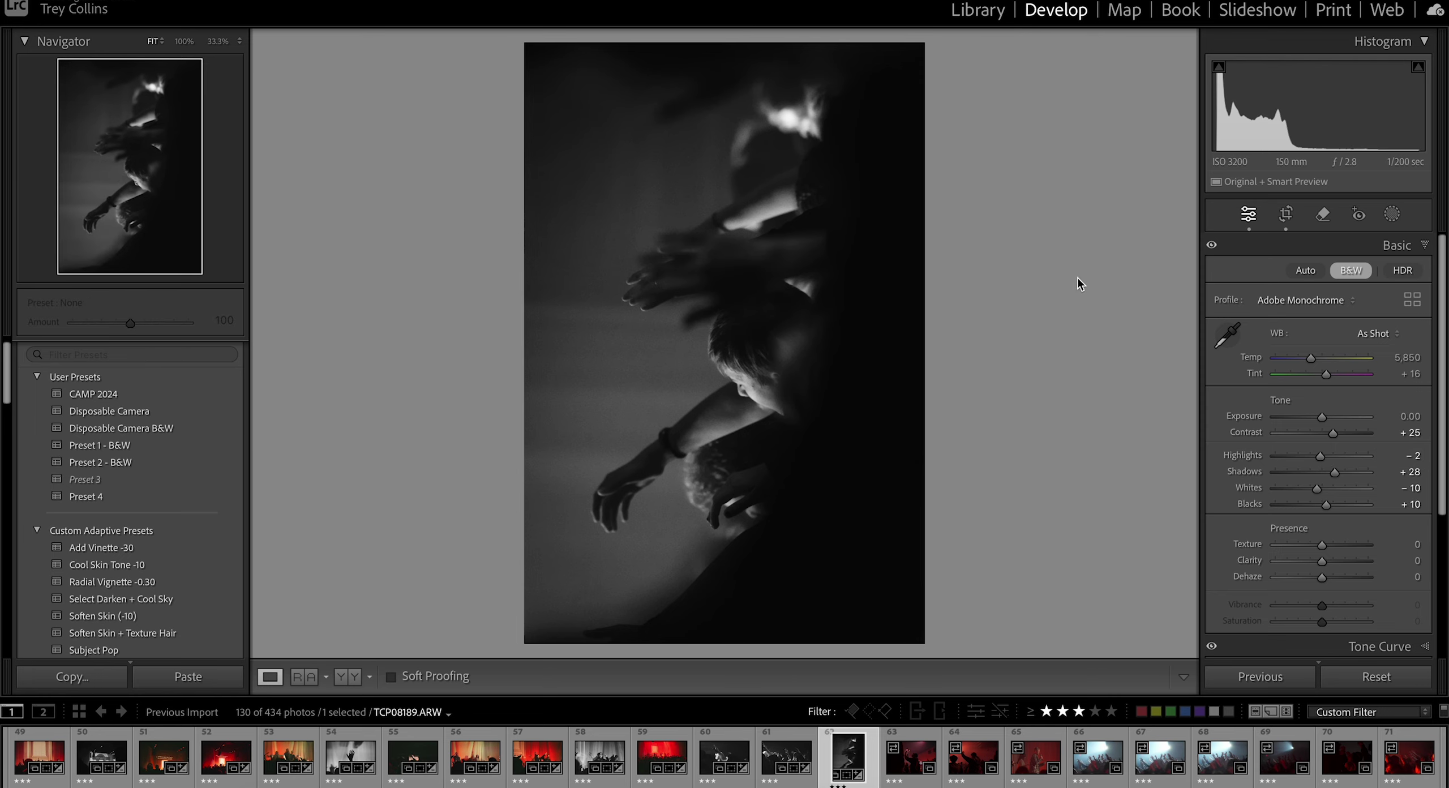
Step: Adjust the red silhouette photo TCP08192 to Temp 6,357, Tint -12, Exposure +0.20, Highlights +56 and Whites +43
{"action": "key", "text": "Right"}
{"action": "mouse_move", "coordinate": [1337, 362]}
{"action": "left_mouse_down"}
{"action": "mouse_move", "coordinate": [1303, 357]}
{"action": "mouse_move", "coordinate": [1263, 382]}
{"action": "mouse_move", "coordinate": [1314, 359]}
{"action": "left_mouse_up"}
{"action": "key", "text": "ctrl+z"}
{"action": "left_click_drag", "start_coordinate": [1341, 457], "coordinate": [1325, 417]}
{"action": "left_click_drag", "start_coordinate": [1323, 488], "coordinate": [1343, 487]}
Step: Crop the silhouette photo slightly tighter and apply the Subject Pop preset
{"action": "key", "text": "r"}
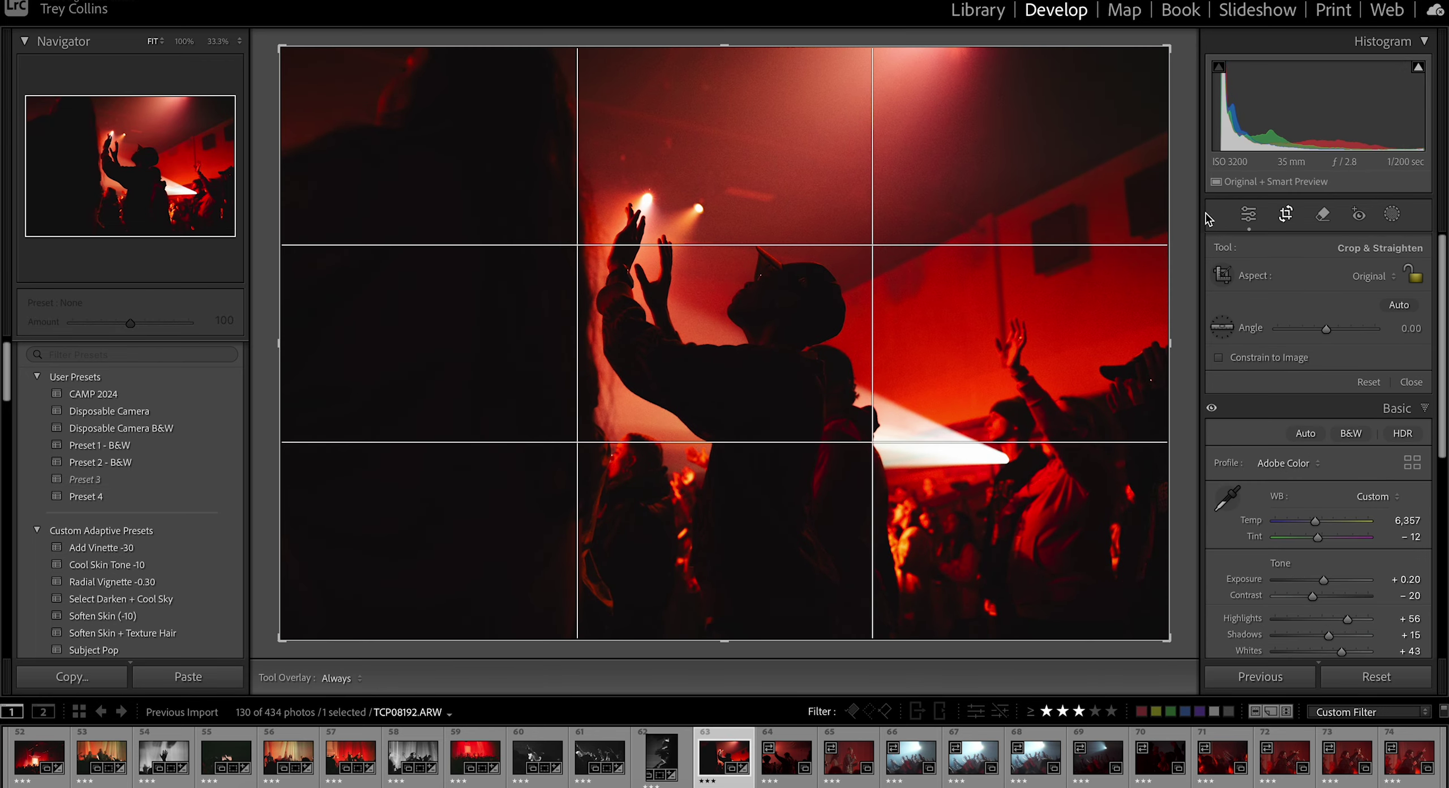
{"action": "left_click_drag", "start_coordinate": [278, 235], "coordinate": [314, 239]}
{"action": "key", "text": "r"}
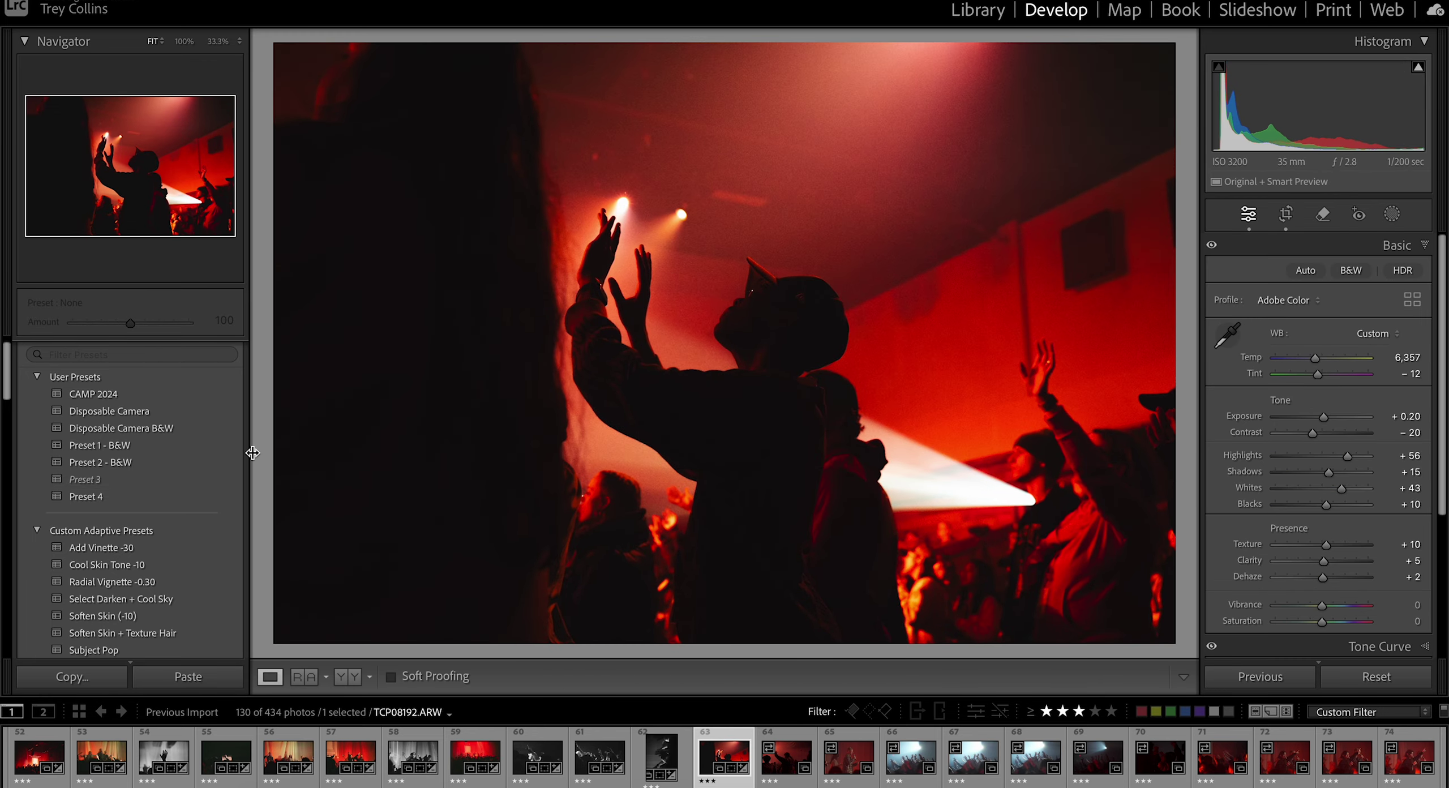
{"action": "left_click", "coordinate": [113, 650]}
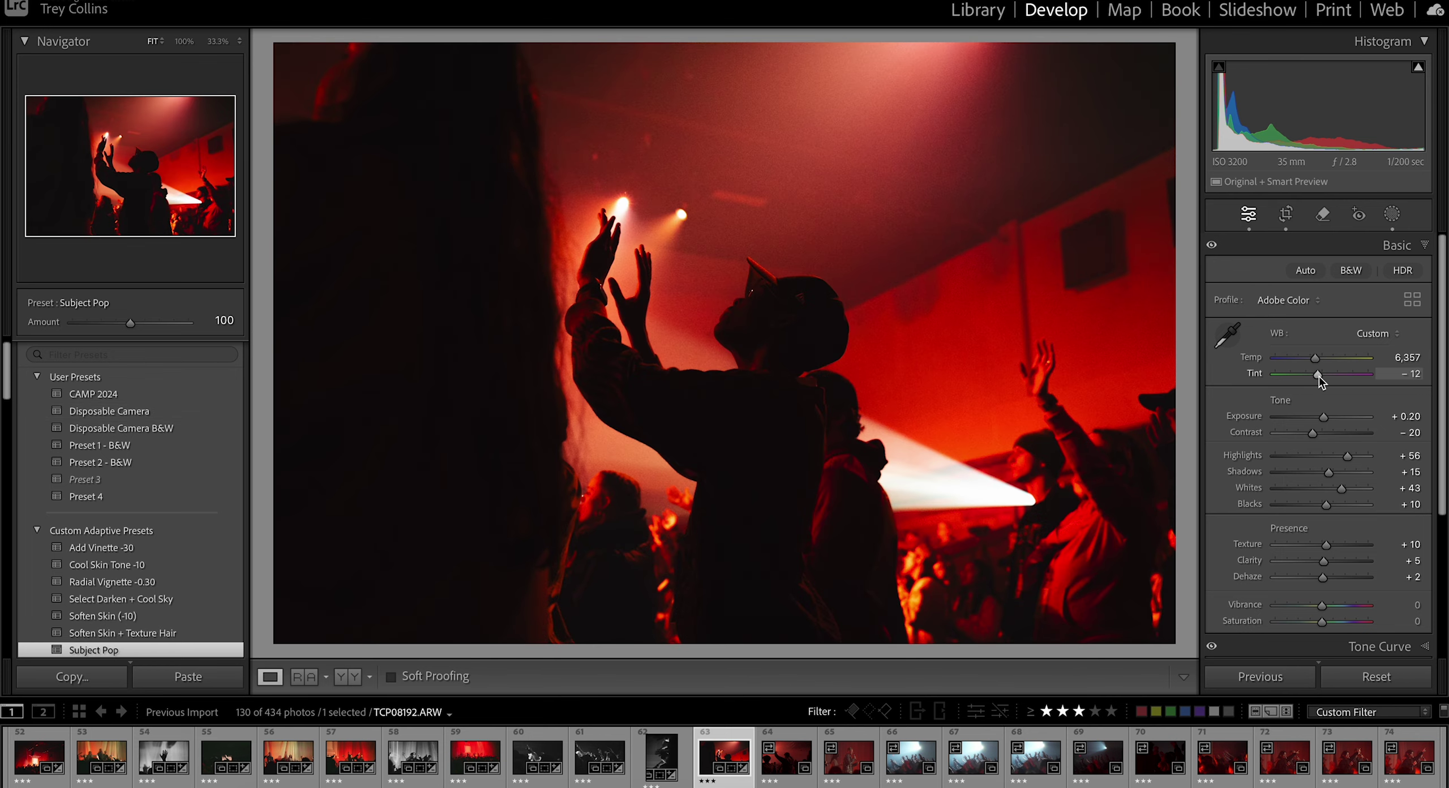
Step: Apply the Disposable Camera preset to the orange stage-light photo TCP08193 and adjust its whites and exposure
{"action": "key", "text": "Right"}
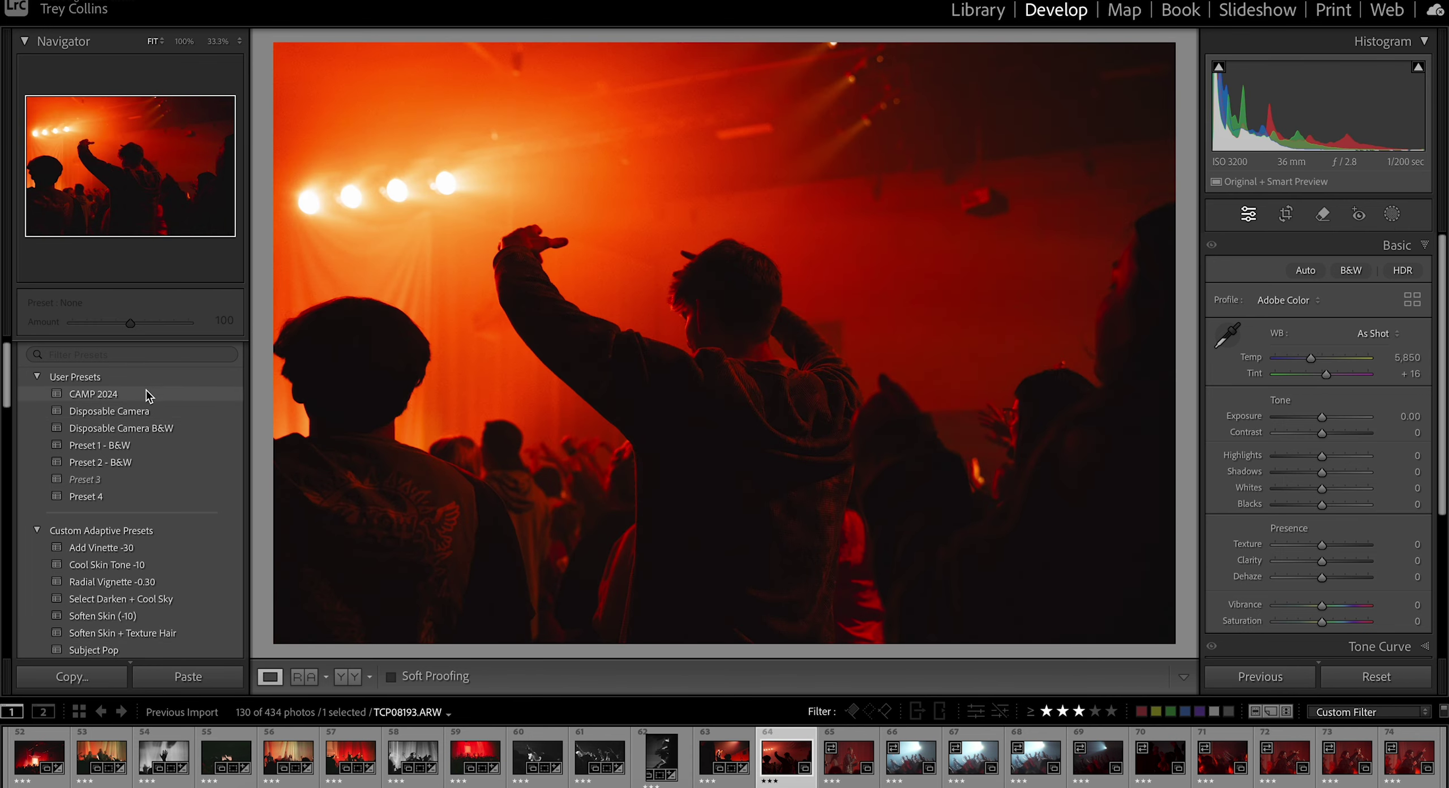
{"action": "left_click", "coordinate": [154, 411]}
{"action": "double_click", "coordinate": [1304, 473]}
{"action": "key", "text": "super+z"}
{"action": "left_click_drag", "start_coordinate": [1320, 489], "coordinate": [1329, 418]}
Step: Apply Preset 4 and the Subject Pop preset to the photo of the singer in the plaid shirt
{"action": "key", "text": "Right"}
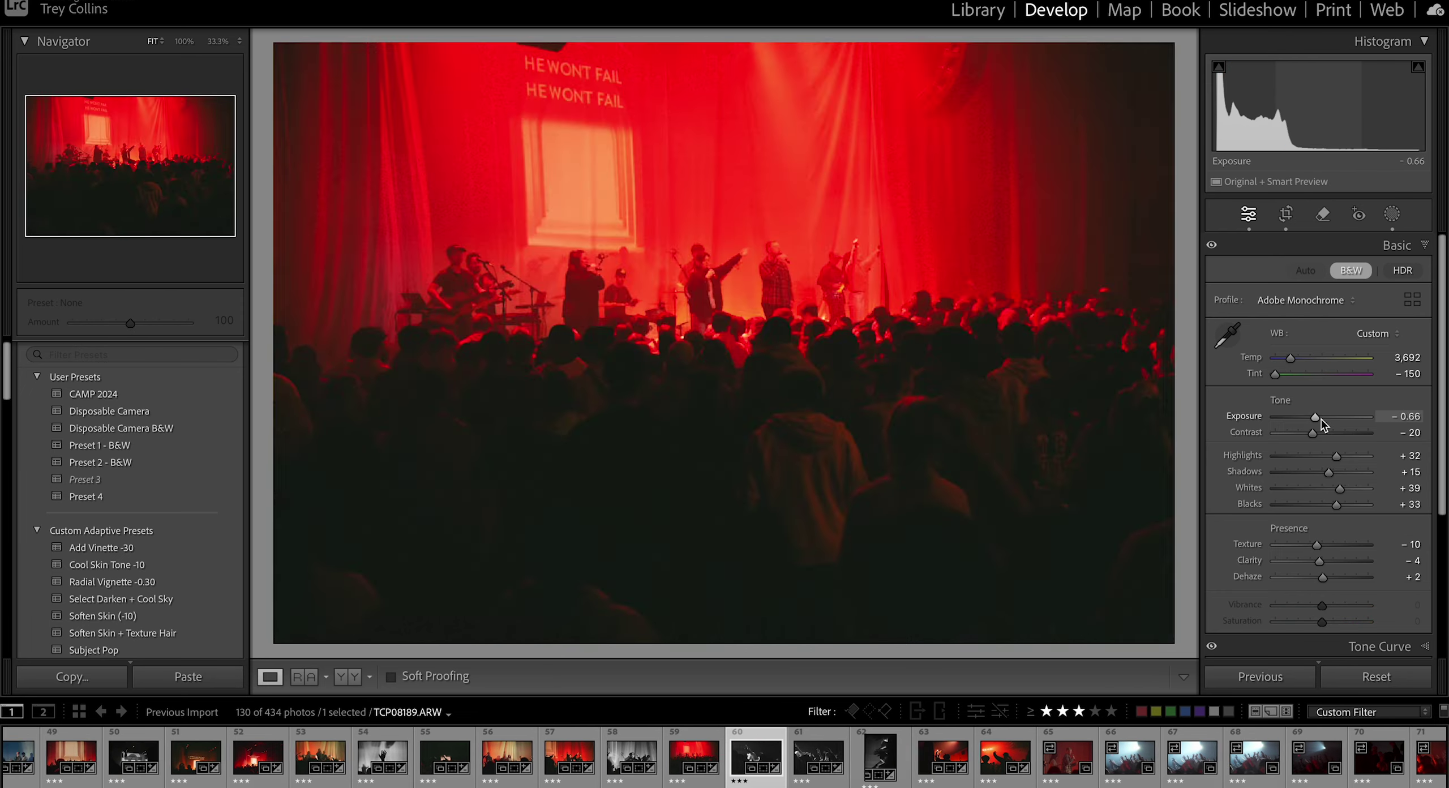
{"action": "left_click", "coordinate": [102, 500]}
{"action": "scroll", "coordinate": [105, 521], "scroll_direction": "down", "scroll_amount": 2}
{"action": "left_click", "coordinate": [117, 613]}
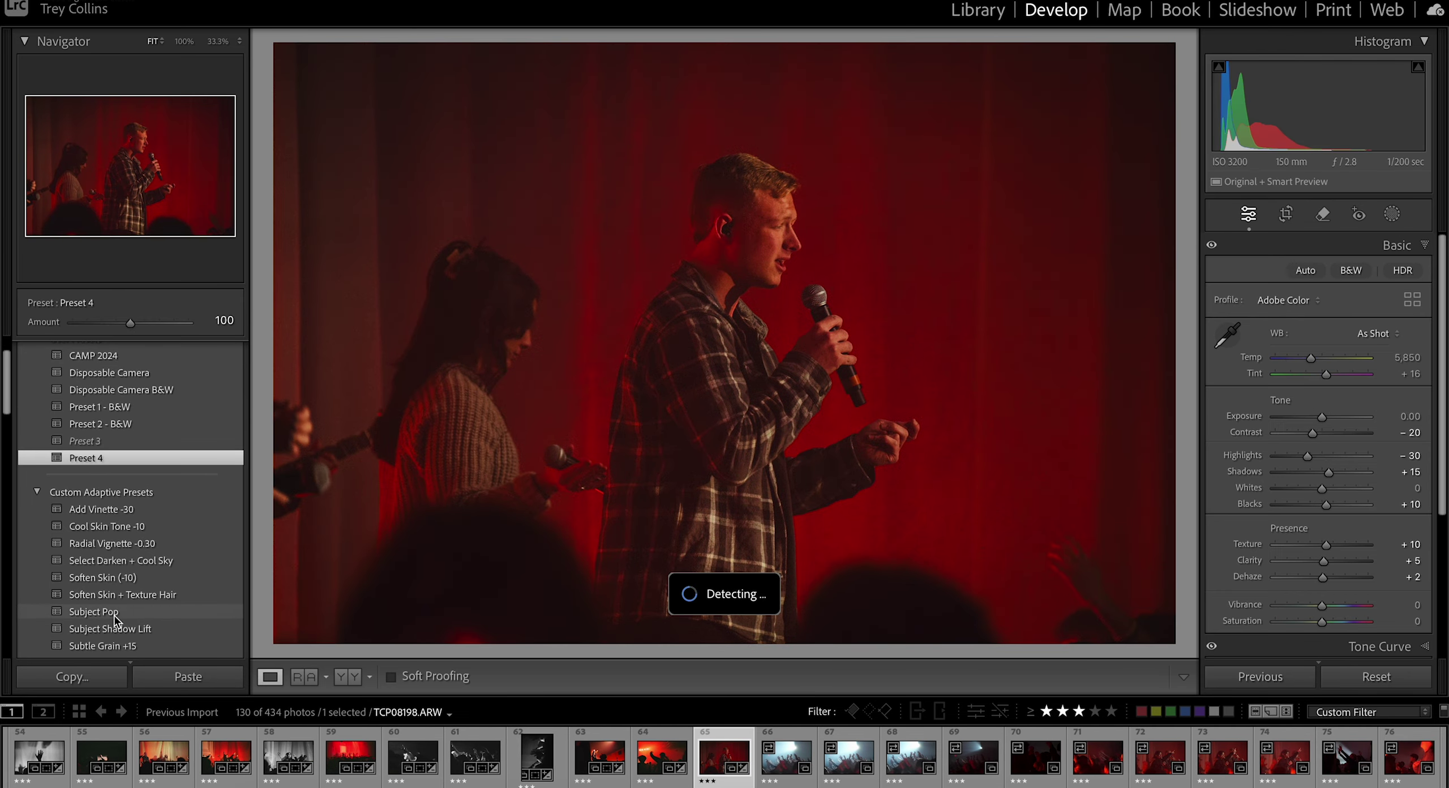
Step: Set the singer photo's Highlights to +14, Exposure to +0.13 and Whites to +28, and apply the Radial Vignette -0.30 preset
{"action": "left_click_drag", "start_coordinate": [1330, 457], "coordinate": [1329, 457]}
{"action": "left_click_drag", "start_coordinate": [1322, 418], "coordinate": [1323, 419]}
{"action": "left_click_drag", "start_coordinate": [1323, 490], "coordinate": [1335, 490]}
{"action": "scroll", "coordinate": [1308, 441], "scroll_direction": "down", "scroll_amount": 2}
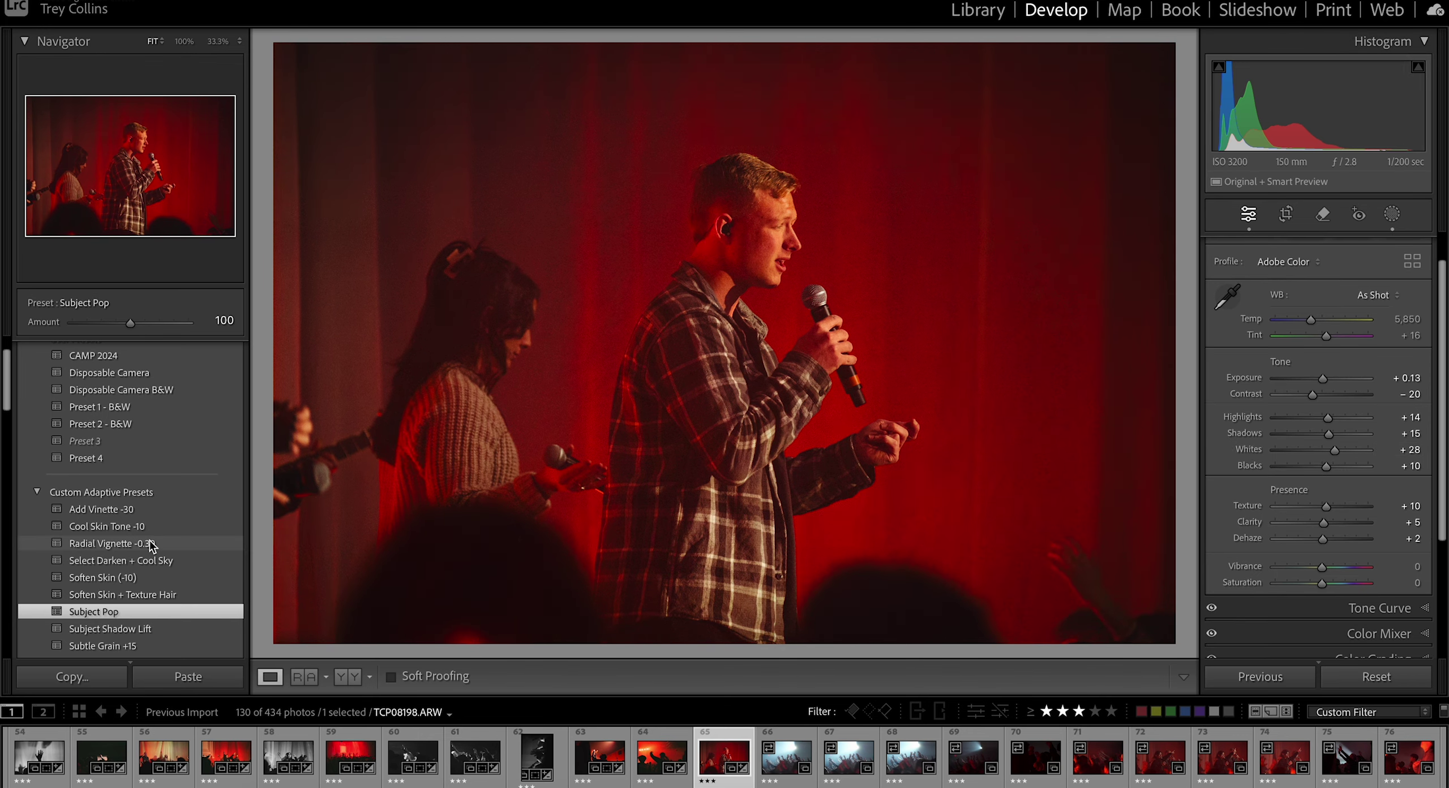
{"action": "left_click", "coordinate": [125, 544]}
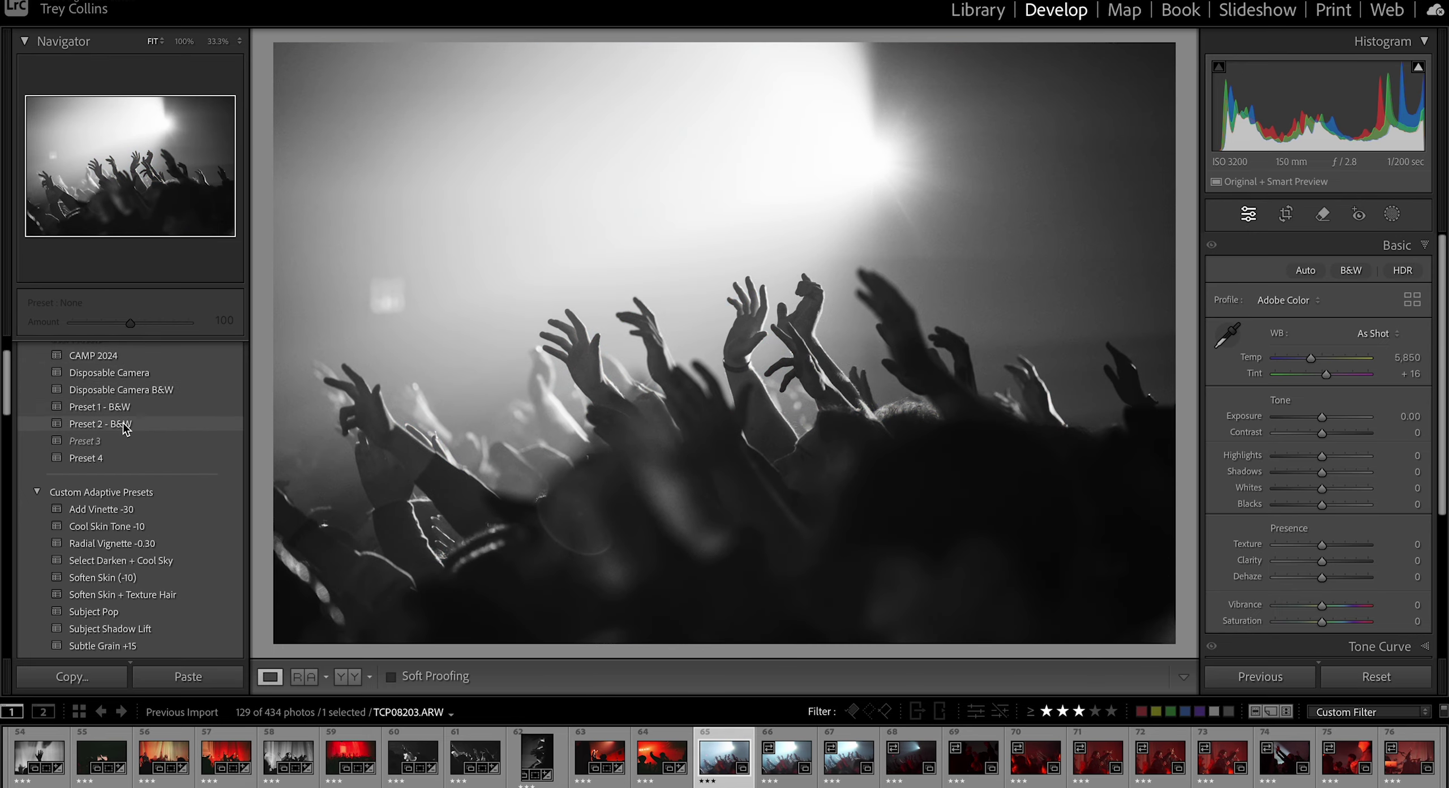
Step: Apply Preset 2 - B&W to hands photo TCP08203 with Exposure -0.40, Highlights 0 and Whites +4, and review its vignette and grain
{"action": "left_click", "coordinate": [99, 423]}
{"action": "left_click_drag", "start_coordinate": [1324, 420], "coordinate": [1322, 418]}
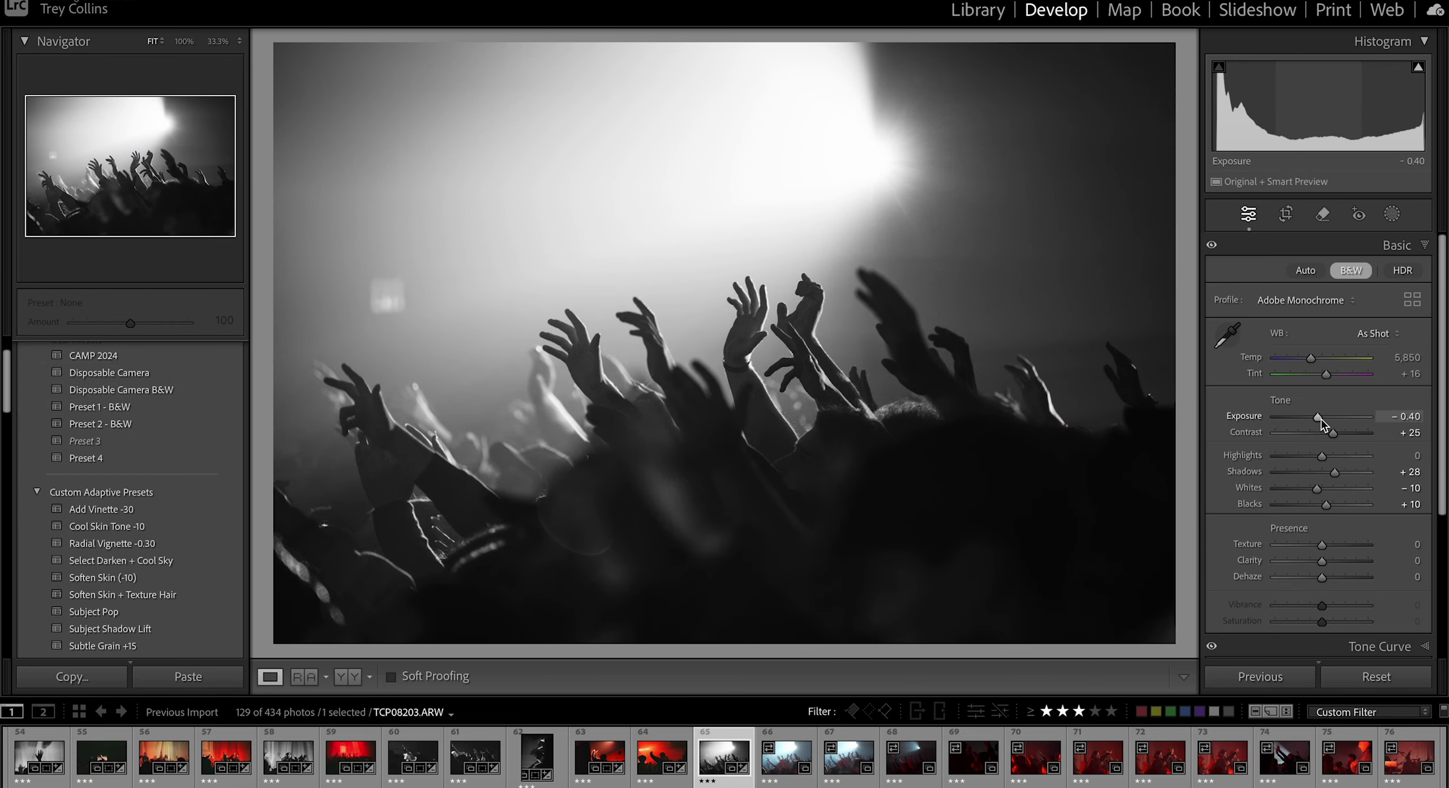
{"action": "left_click_drag", "start_coordinate": [1320, 490], "coordinate": [1327, 491]}
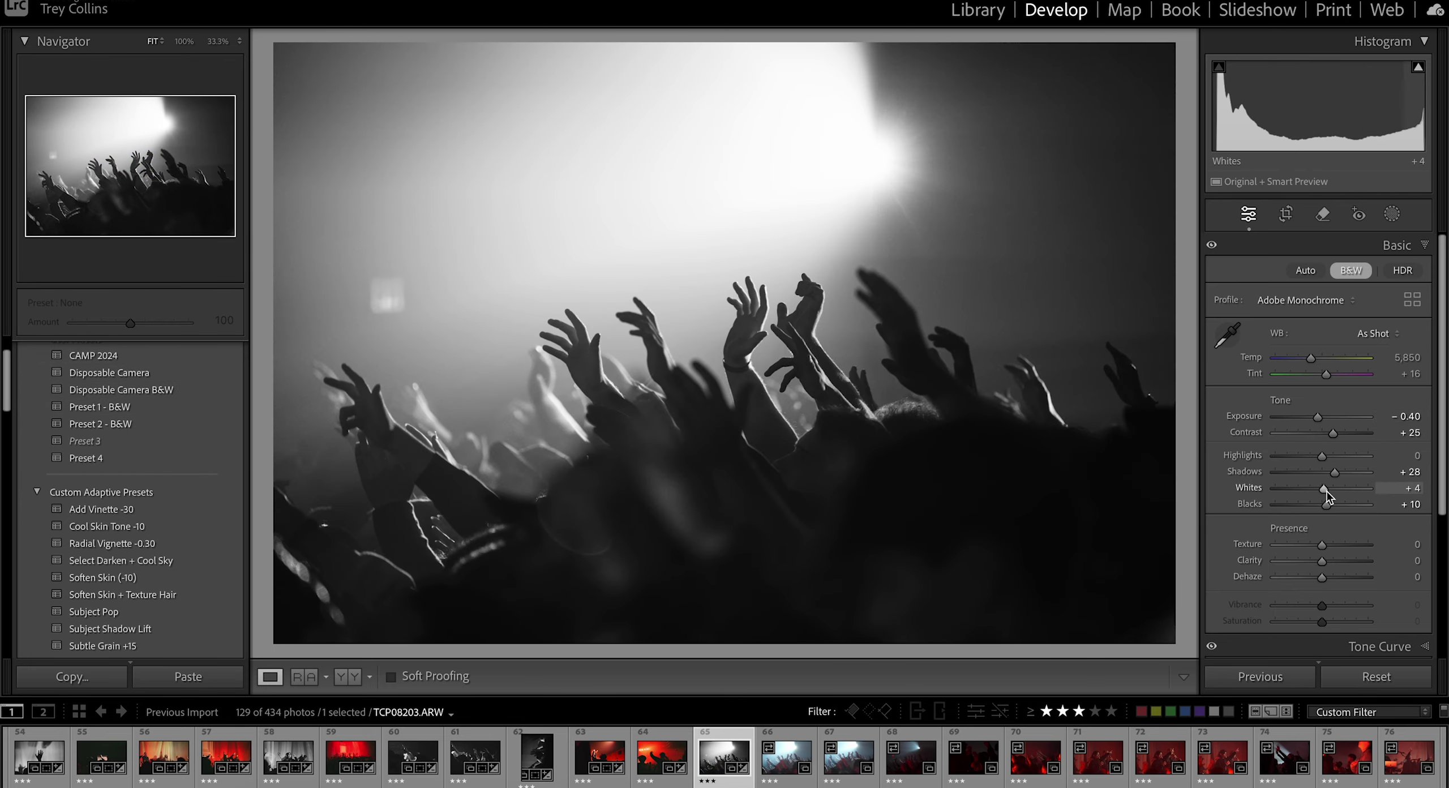
{"action": "scroll", "coordinate": [1327, 491], "scroll_direction": "down", "scroll_amount": 5}
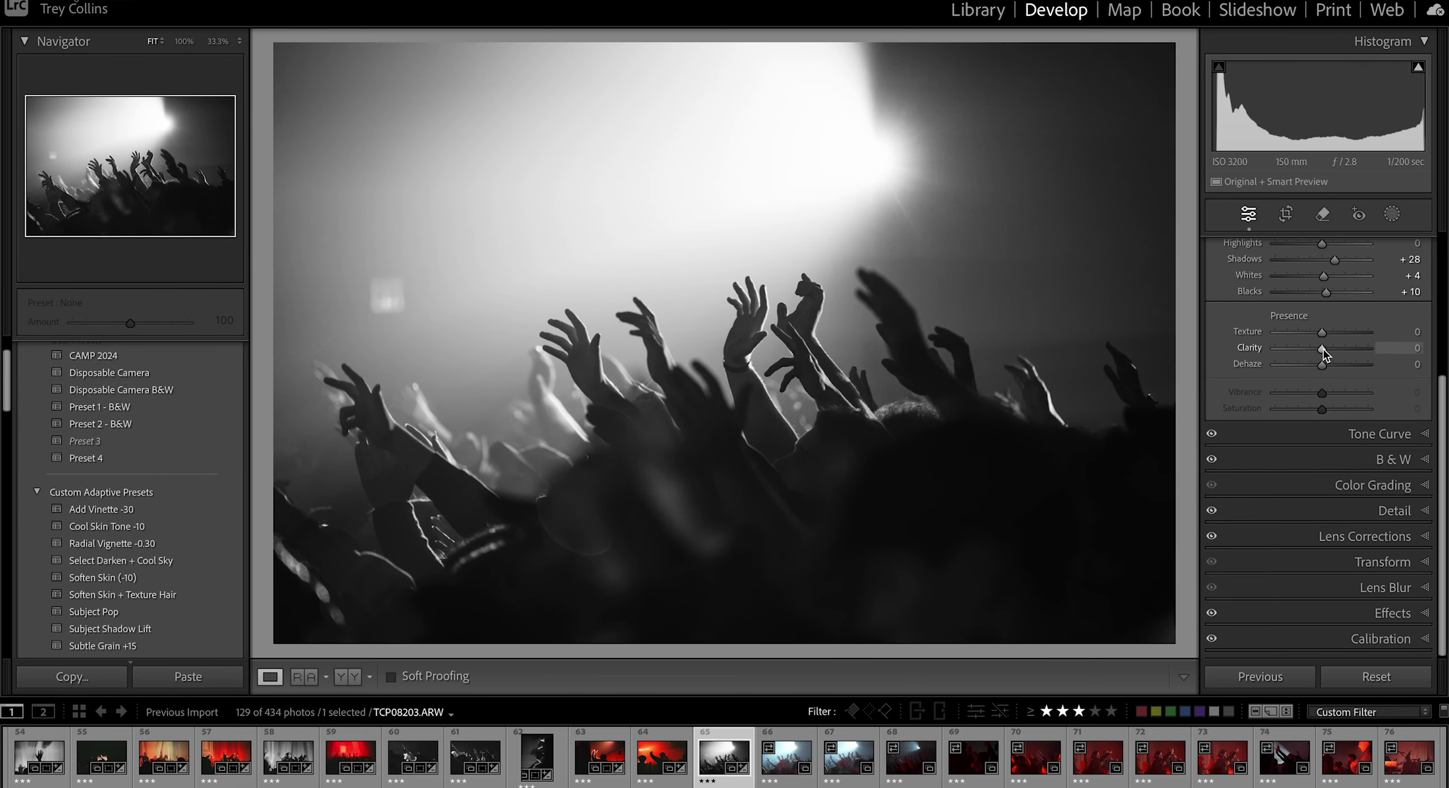
{"action": "left_click", "coordinate": [1381, 614]}
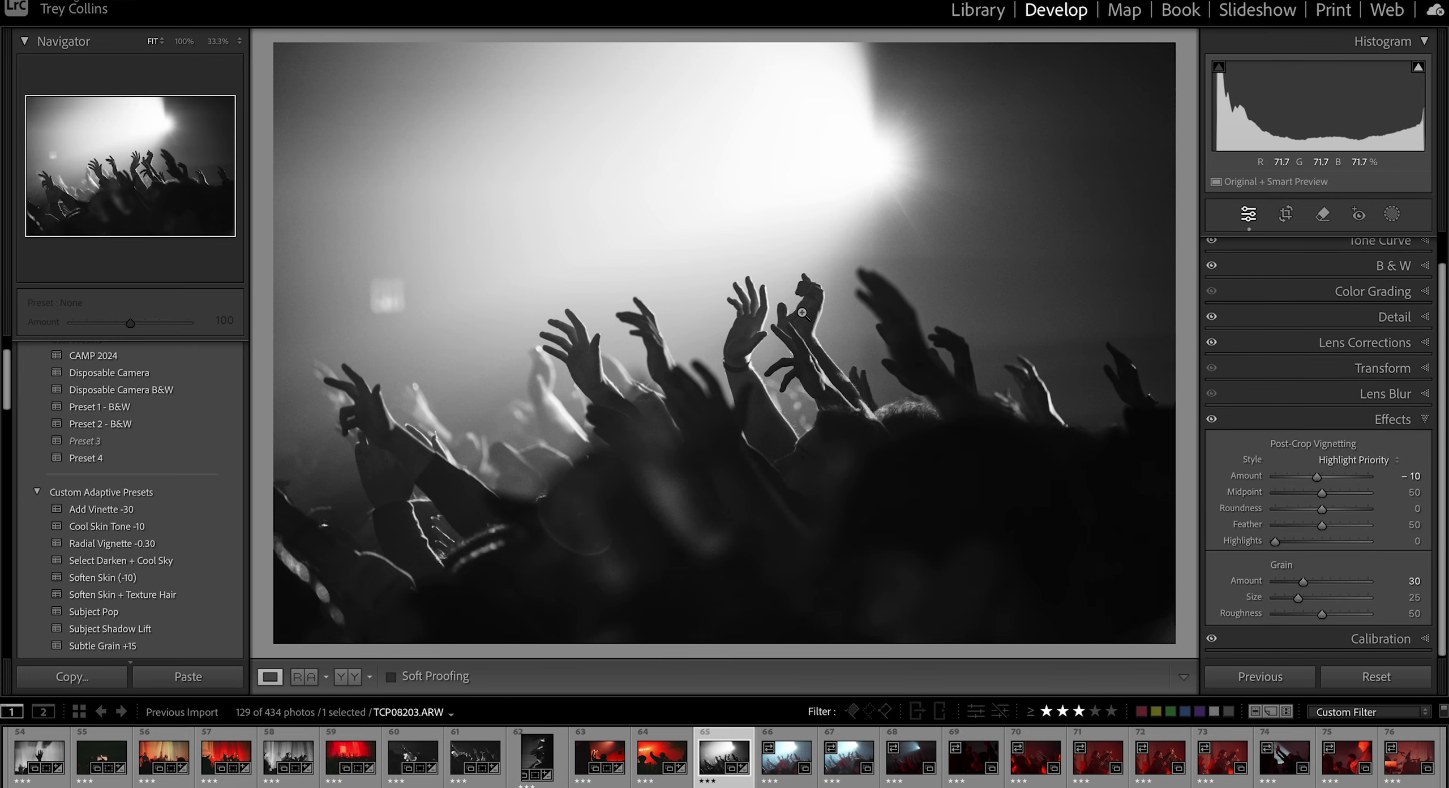
Step: Apply the Disposable Camera preset to photo TCP08204 and warm it to Temp 8,751 with Exposure -0.40 and Highlights -9
{"action": "key", "text": "Right"}
{"action": "left_click", "coordinate": [135, 374]}
{"action": "scroll", "coordinate": [1405, 283], "scroll_direction": "up", "scroll_amount": 3}
{"action": "left_click", "coordinate": [1405, 250]}
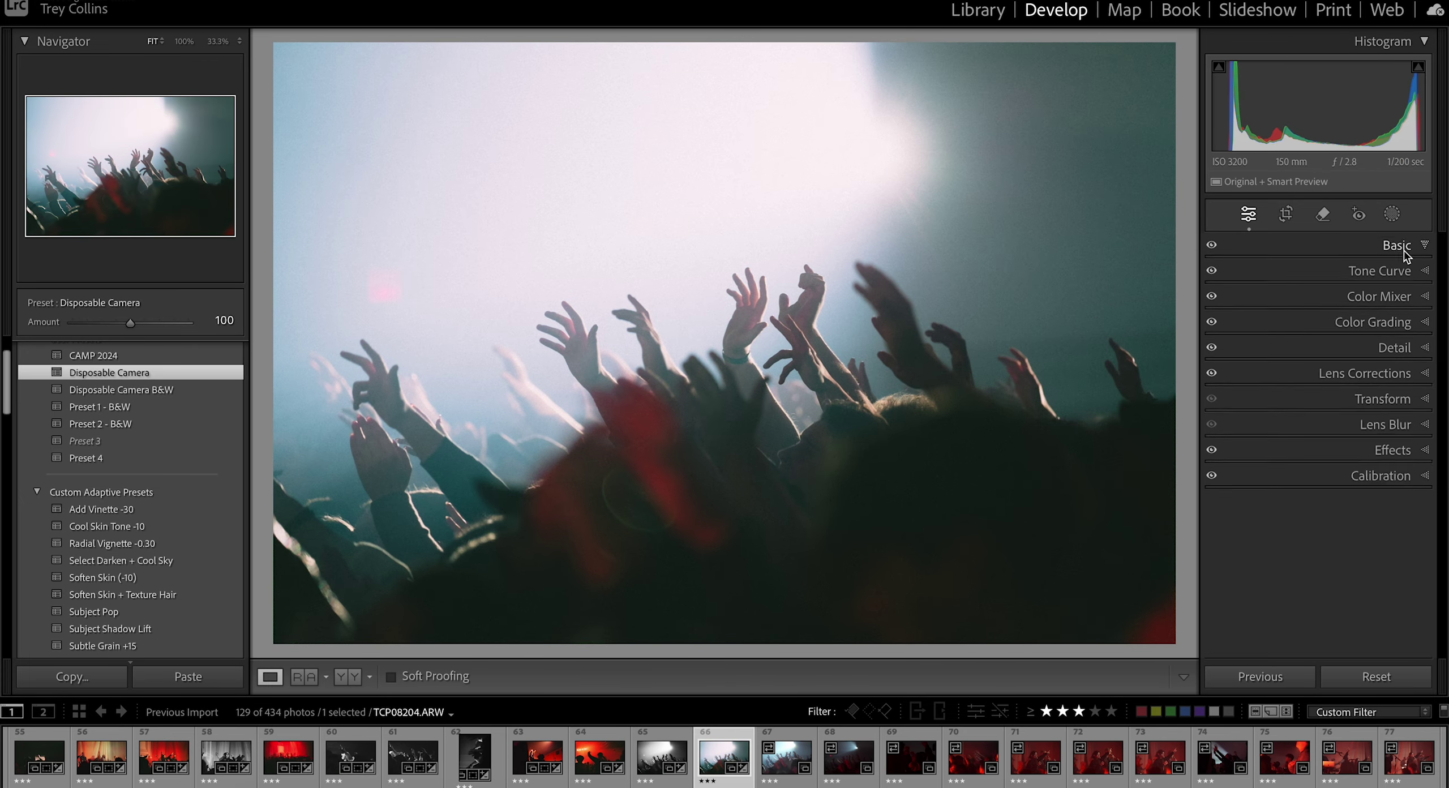
{"action": "mouse_move", "coordinate": [1306, 360]}
{"action": "left_mouse_down"}
{"action": "mouse_move", "coordinate": [1328, 361]}
{"action": "mouse_move", "coordinate": [1319, 416]}
{"action": "mouse_move", "coordinate": [1335, 363]}
{"action": "left_mouse_up"}
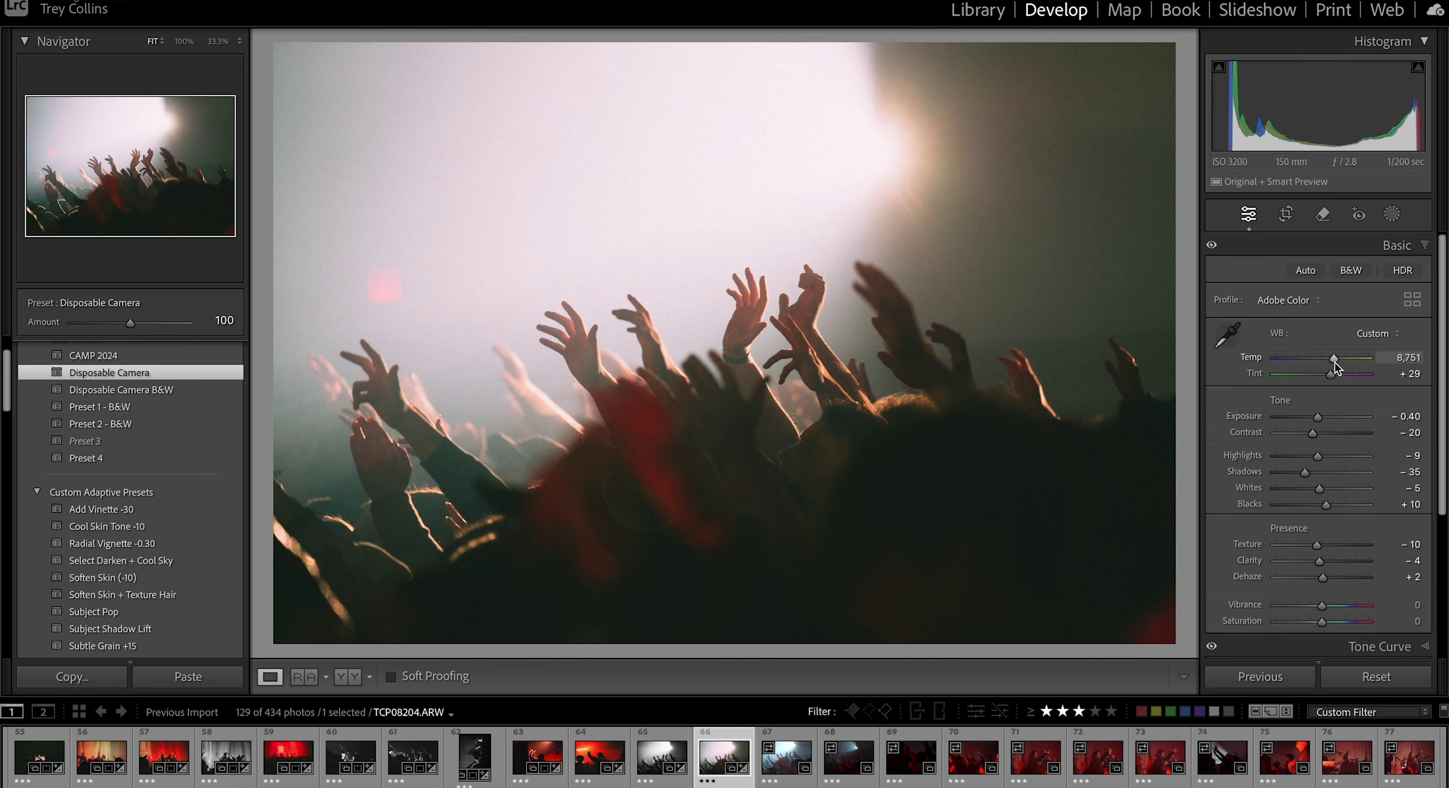
Step: Set Clarity to +6 on the colour hands photo and to +9 on the preceding B&W hands photo
{"action": "left_click_drag", "start_coordinate": [1322, 565], "coordinate": [1314, 564]}
{"action": "key", "text": "ctrl+z"}
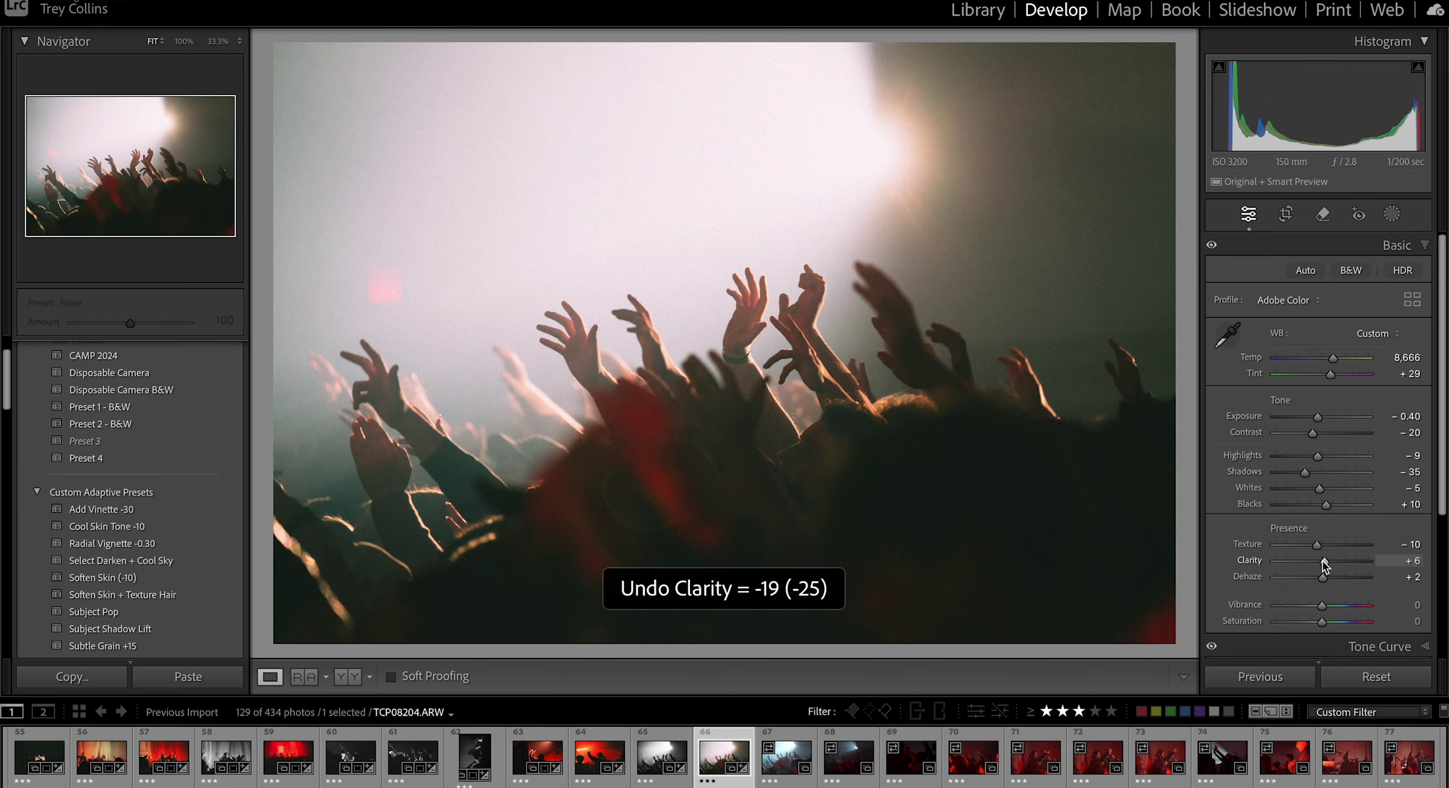
{"action": "key", "text": "Right"}
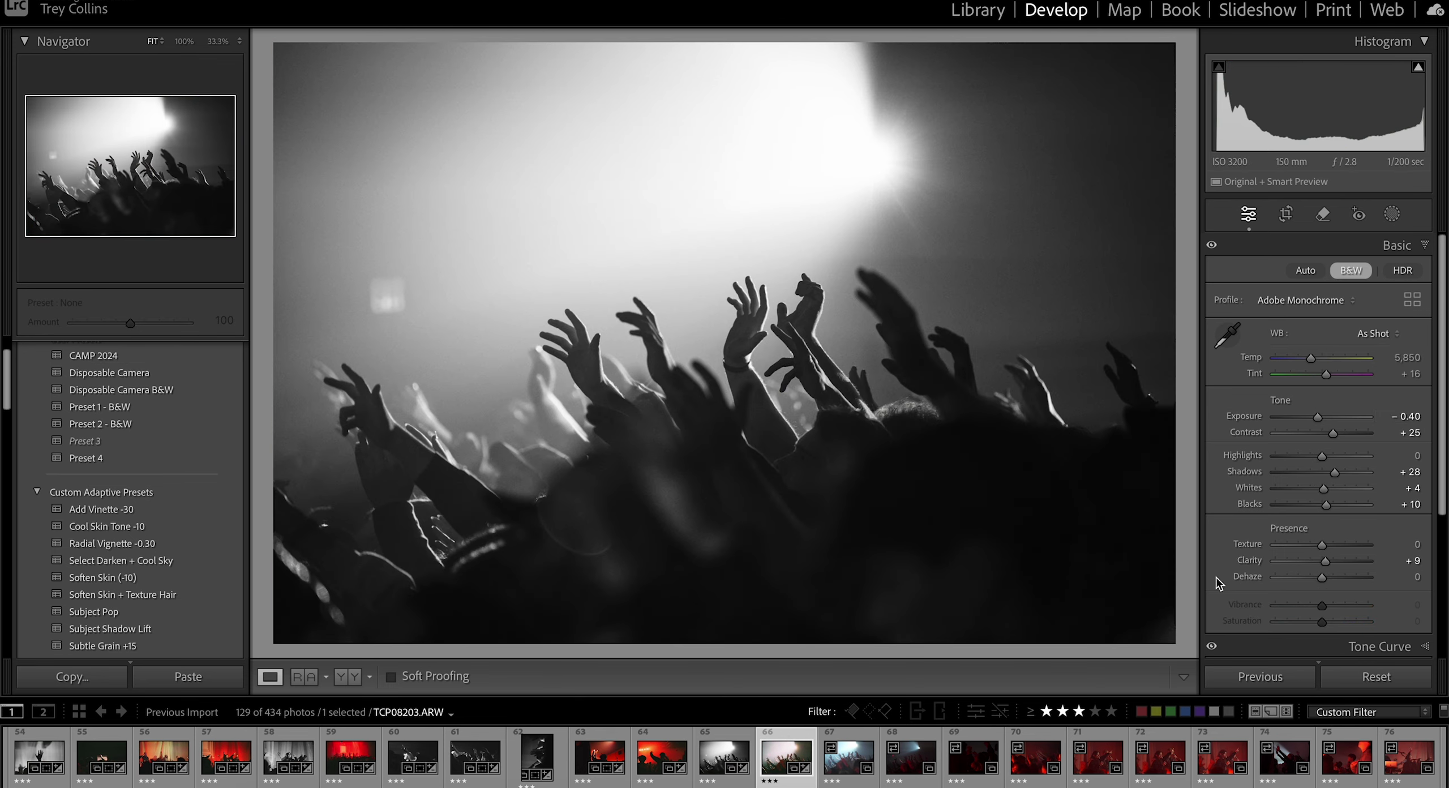
Step: Rate the bright hands photo TCP08205 and the dark spotlight photo TCP08206 two stars
{"action": "scroll", "coordinate": [120, 418], "scroll_direction": "up", "scroll_amount": 2}
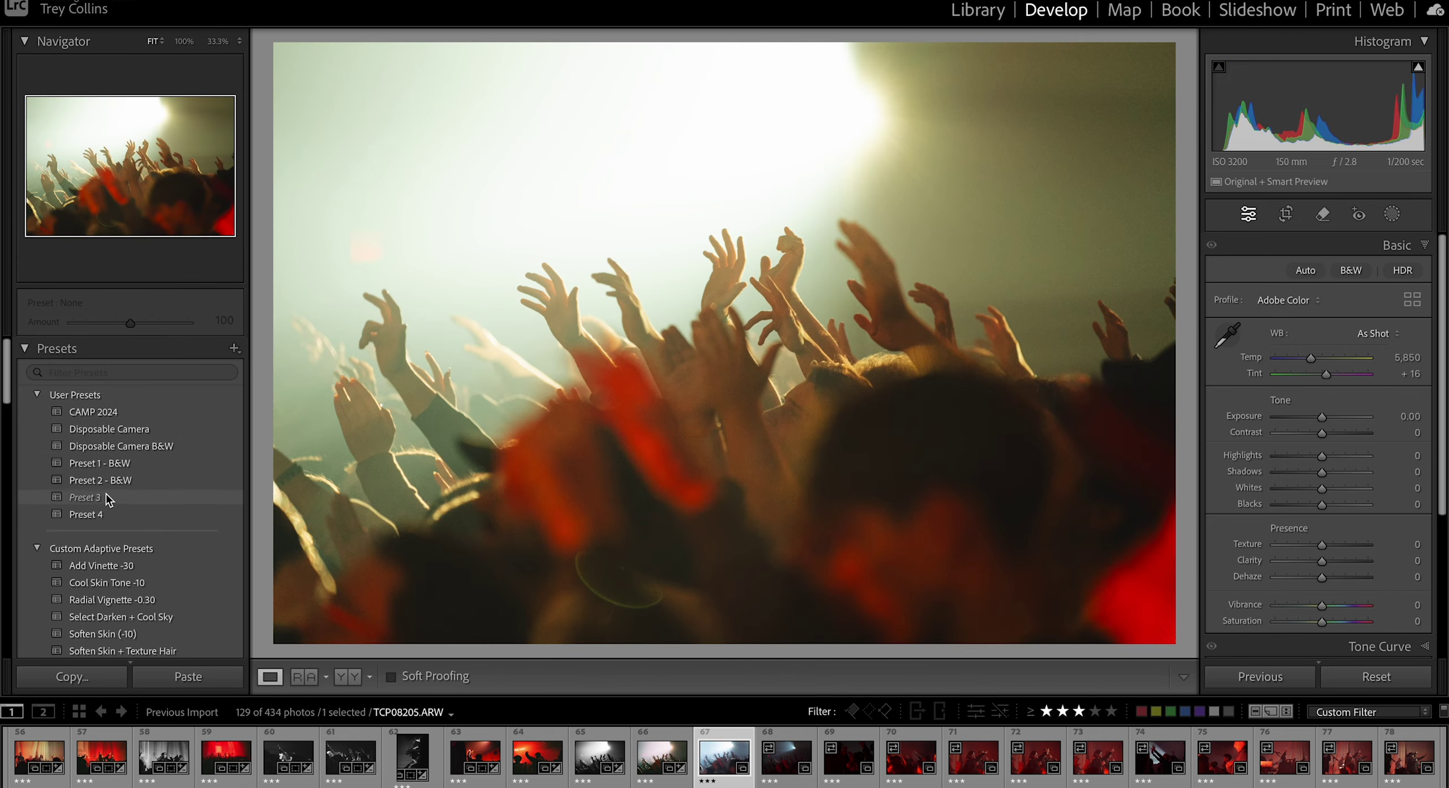
{"action": "key", "text": "2"}
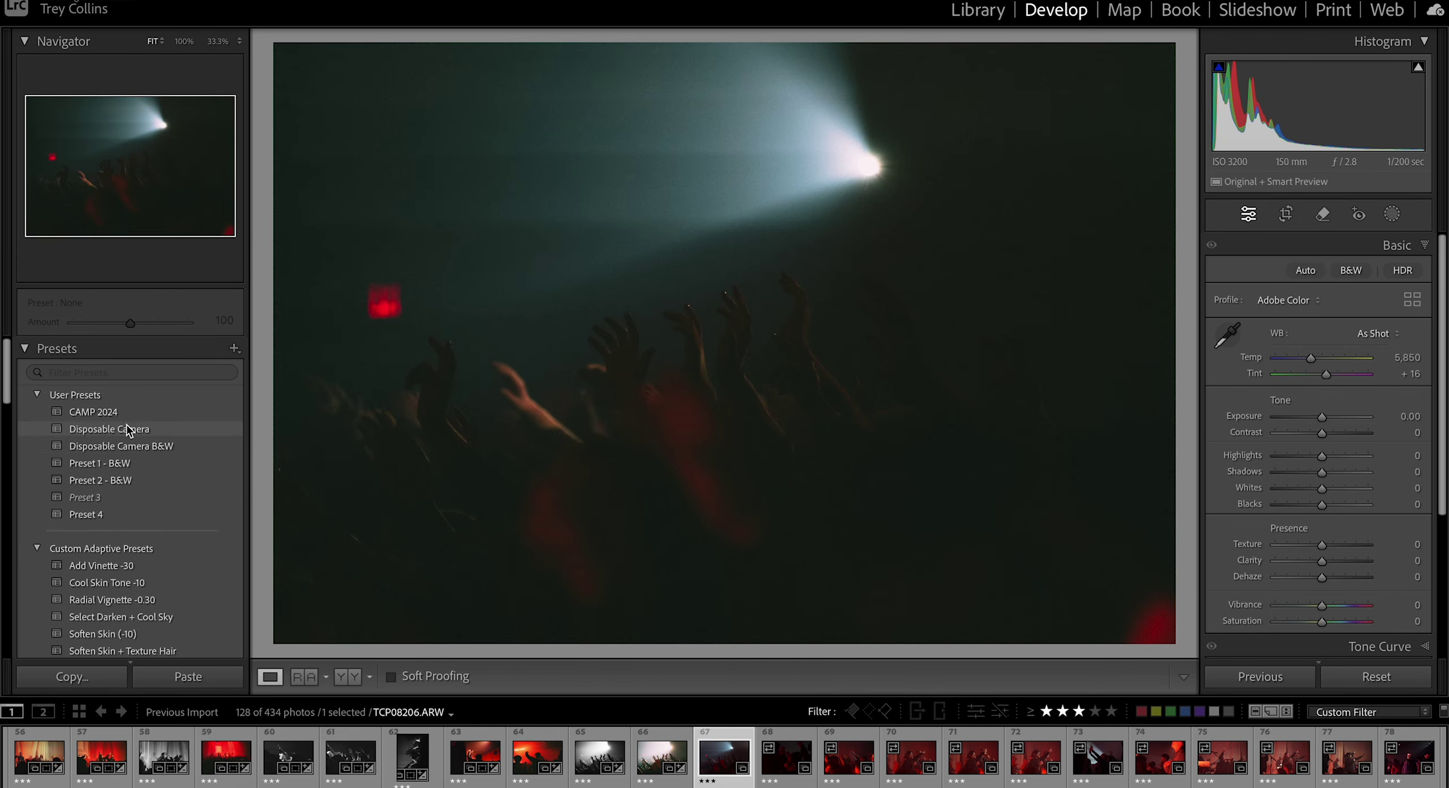
{"action": "left_click_drag", "start_coordinate": [1322, 458], "coordinate": [1372, 492]}
{"action": "key", "text": "2"}
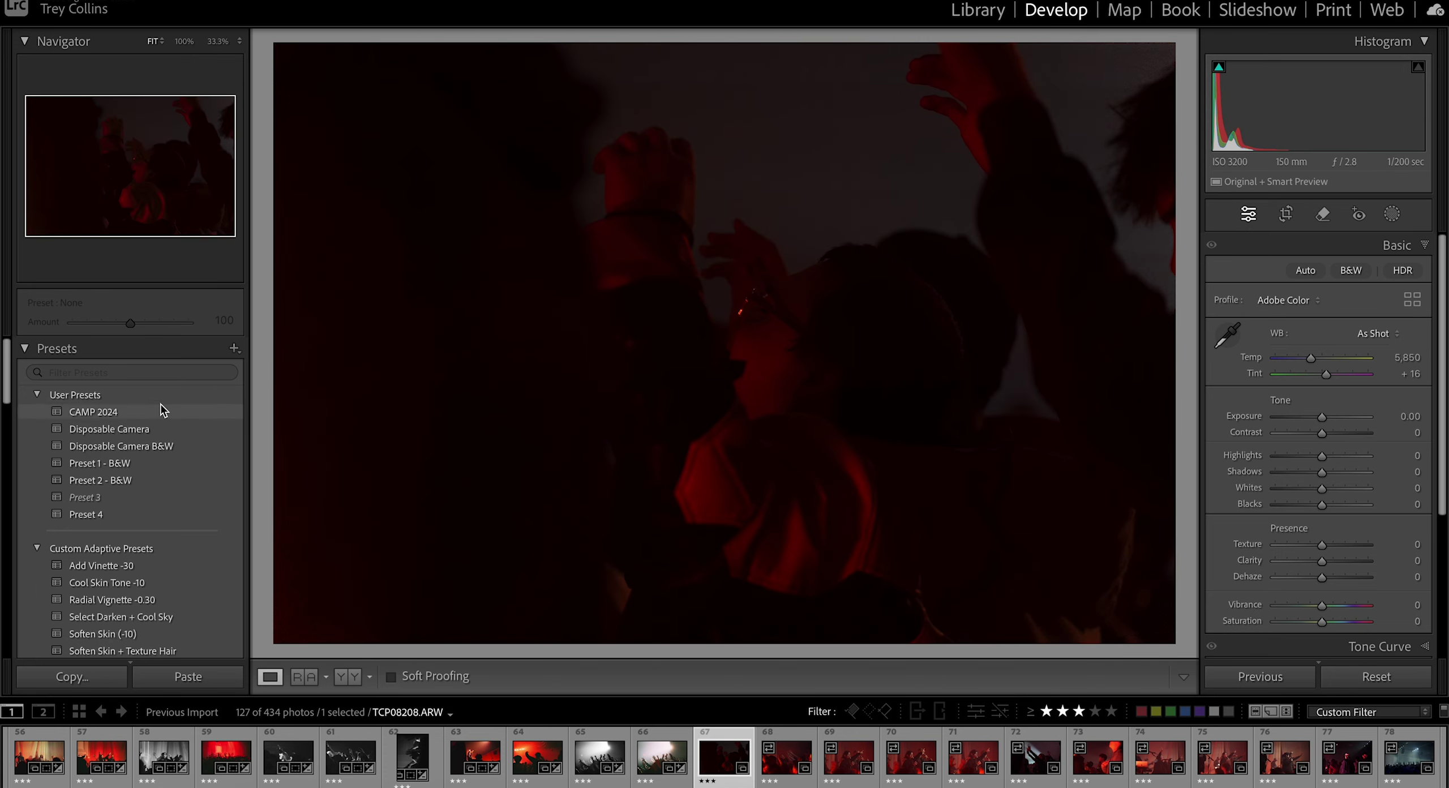
Step: Try Preset 2 - B&W on the dark photo TCP08208 with Highlights +100, Whites +58 and Exposure +2.75
{"action": "left_click", "coordinate": [170, 480]}
{"action": "left_click_drag", "start_coordinate": [1350, 455], "coordinate": [1369, 456]}
{"action": "left_click_drag", "start_coordinate": [1317, 488], "coordinate": [1347, 494]}
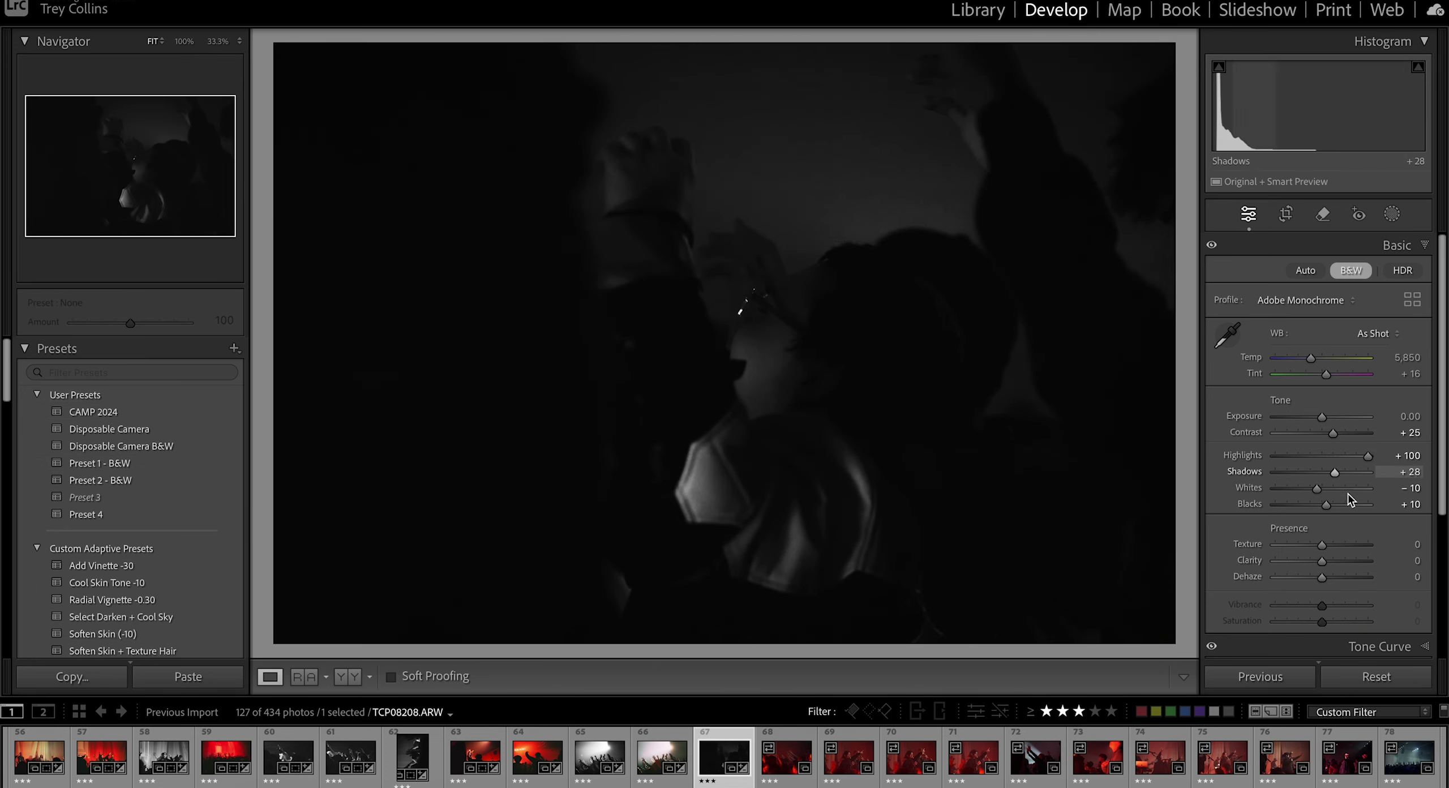
{"action": "left_click_drag", "start_coordinate": [1322, 416], "coordinate": [1352, 419]}
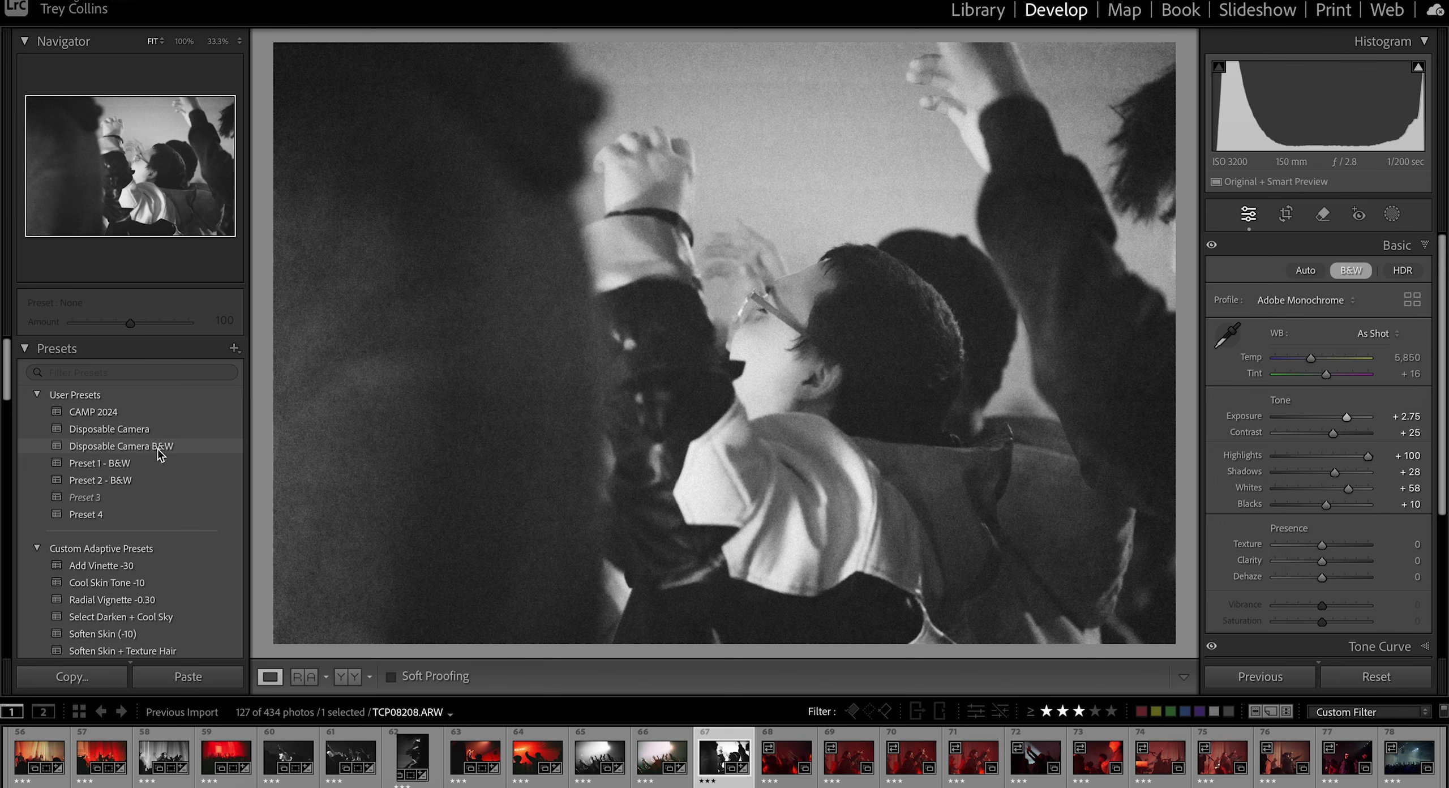
Step: Apply the Disposable Camera B&W preset to photo TCP08208 and set Exposure to +1.66 and Whites to +31
{"action": "left_click", "coordinate": [121, 446]}
{"action": "left_click_drag", "start_coordinate": [1319, 488], "coordinate": [1337, 491]}
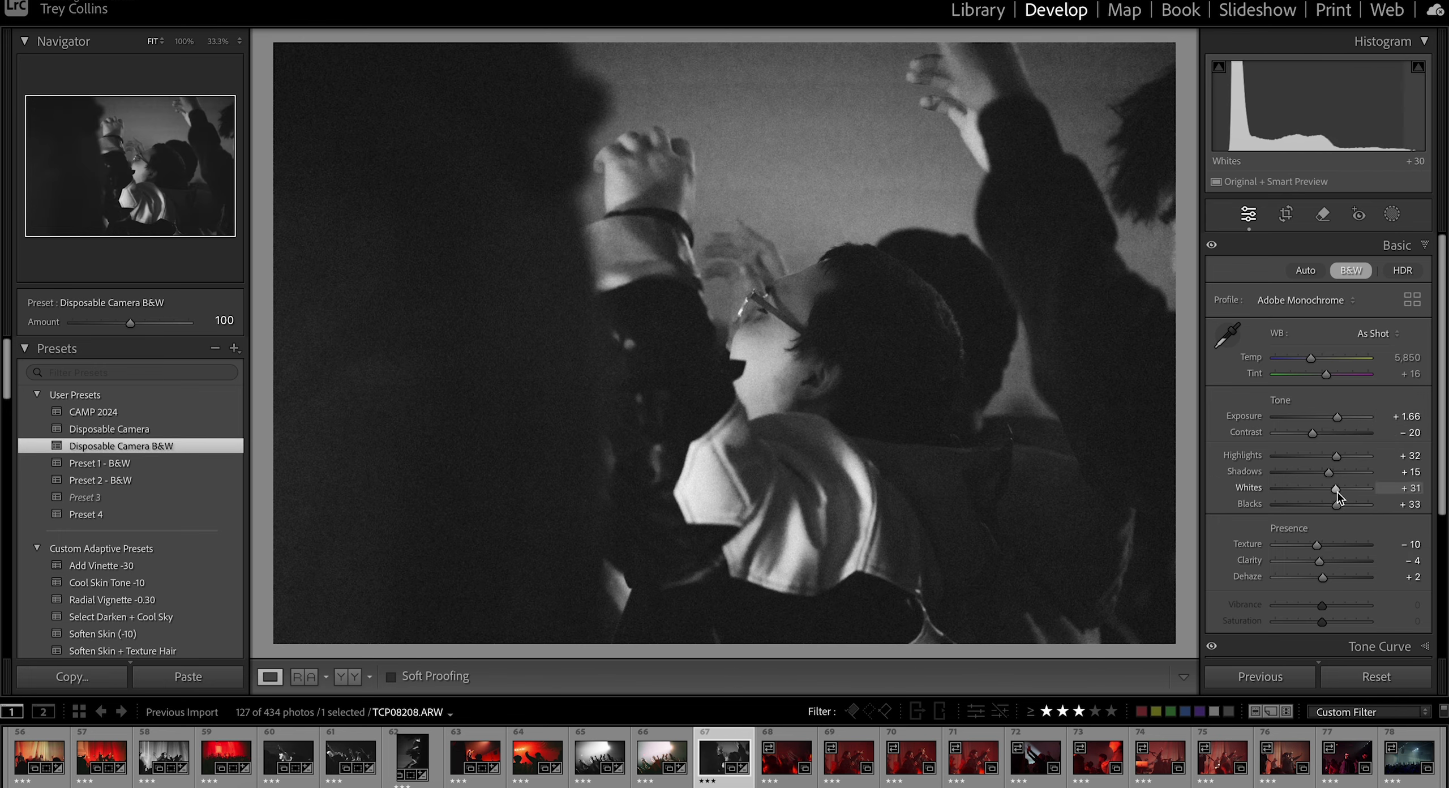
Step: Set Exposure to +1.26 and Whites to +38 on photo TCP08208 and crop in from its dark left side
{"action": "left_click_drag", "start_coordinate": [1337, 417], "coordinate": [1334, 418]}
{"action": "key", "text": "r"}
{"action": "left_click", "coordinate": [1250, 216]}
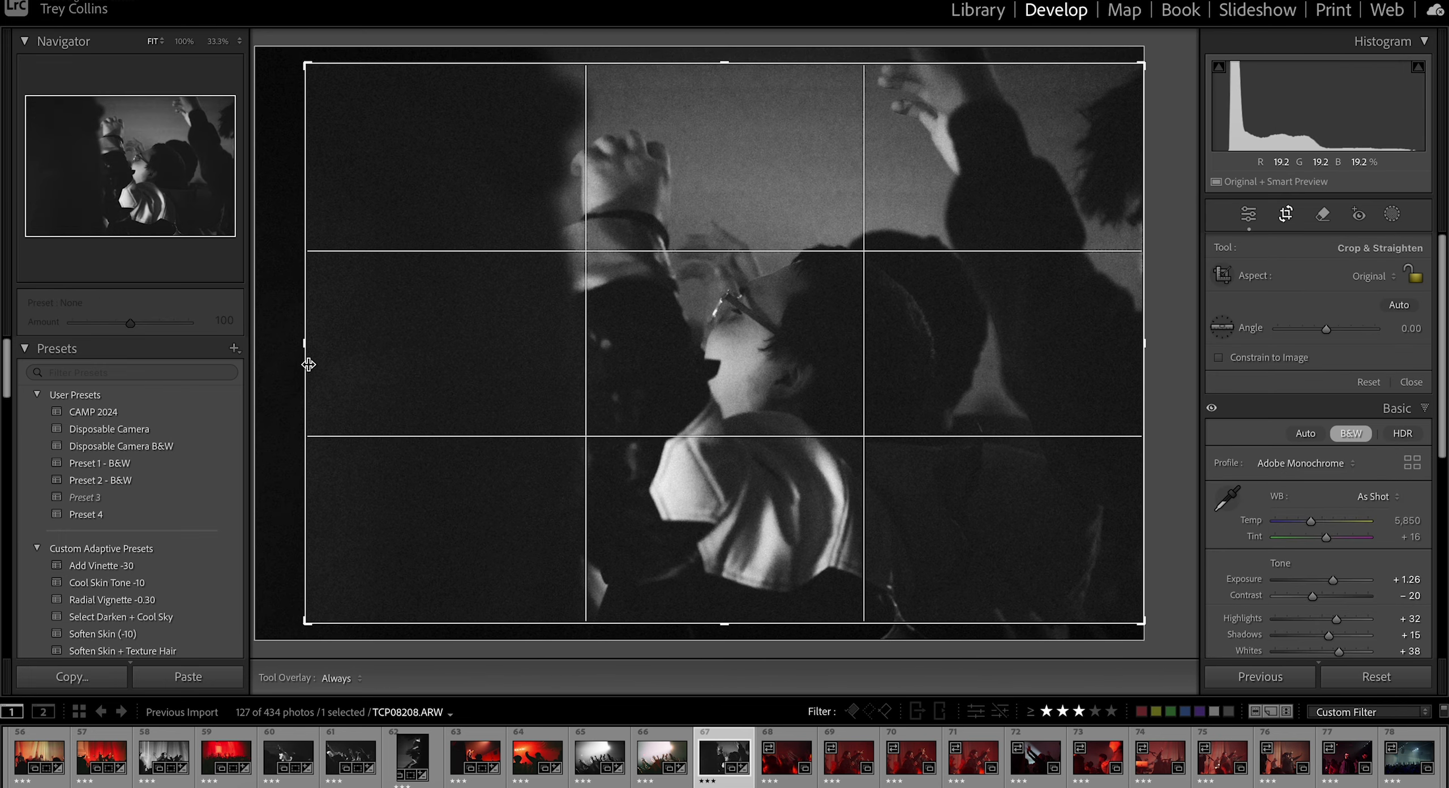
{"action": "left_click", "coordinate": [1404, 593]}
{"action": "left_click_drag", "start_coordinate": [816, 300], "coordinate": [827, 345]}
Step: Rate photo TCP08208 two stars and move on to the red crowd photo TCP08210
{"action": "key", "text": "2"}
{"action": "left_click", "coordinate": [741, 276]}
{"action": "left_click", "coordinate": [741, 276]}
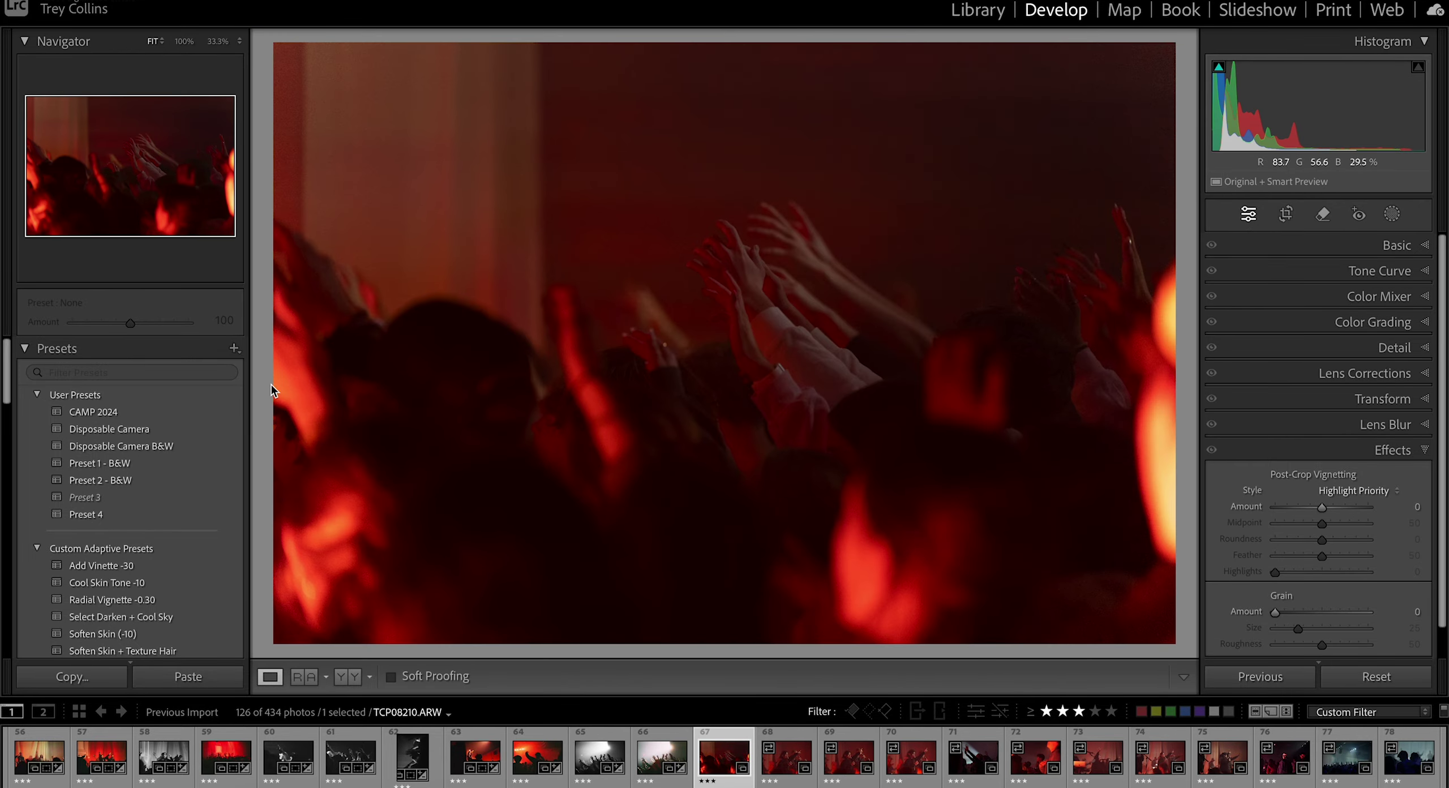
Step: Apply Preset 4 to photo TCP08210 with Temp 4,648, Tint −28 and Exposure −0.66, and brighten the raised hands with radial gradient masks
{"action": "left_click", "coordinate": [88, 514]}
{"action": "left_click", "coordinate": [1392, 215]}
{"action": "left_click", "coordinate": [1268, 421]}
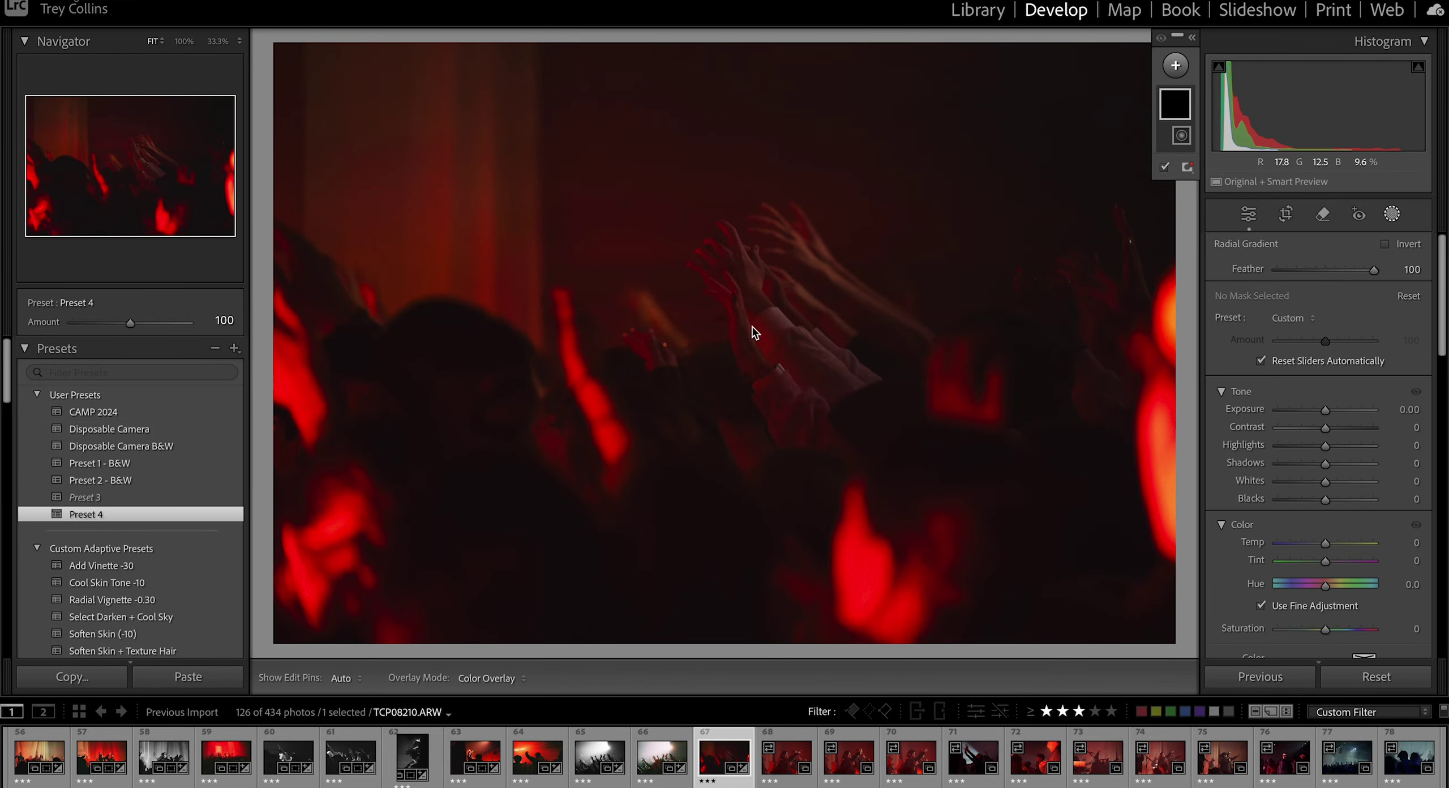
{"action": "left_click_drag", "start_coordinate": [695, 322], "coordinate": [1064, 647]}
{"action": "mouse_move", "coordinate": [1325, 411]}
{"action": "left_mouse_down"}
{"action": "mouse_move", "coordinate": [1348, 412]}
{"action": "mouse_move", "coordinate": [1315, 379]}
{"action": "left_mouse_up"}
{"action": "left_click", "coordinate": [1392, 214]}
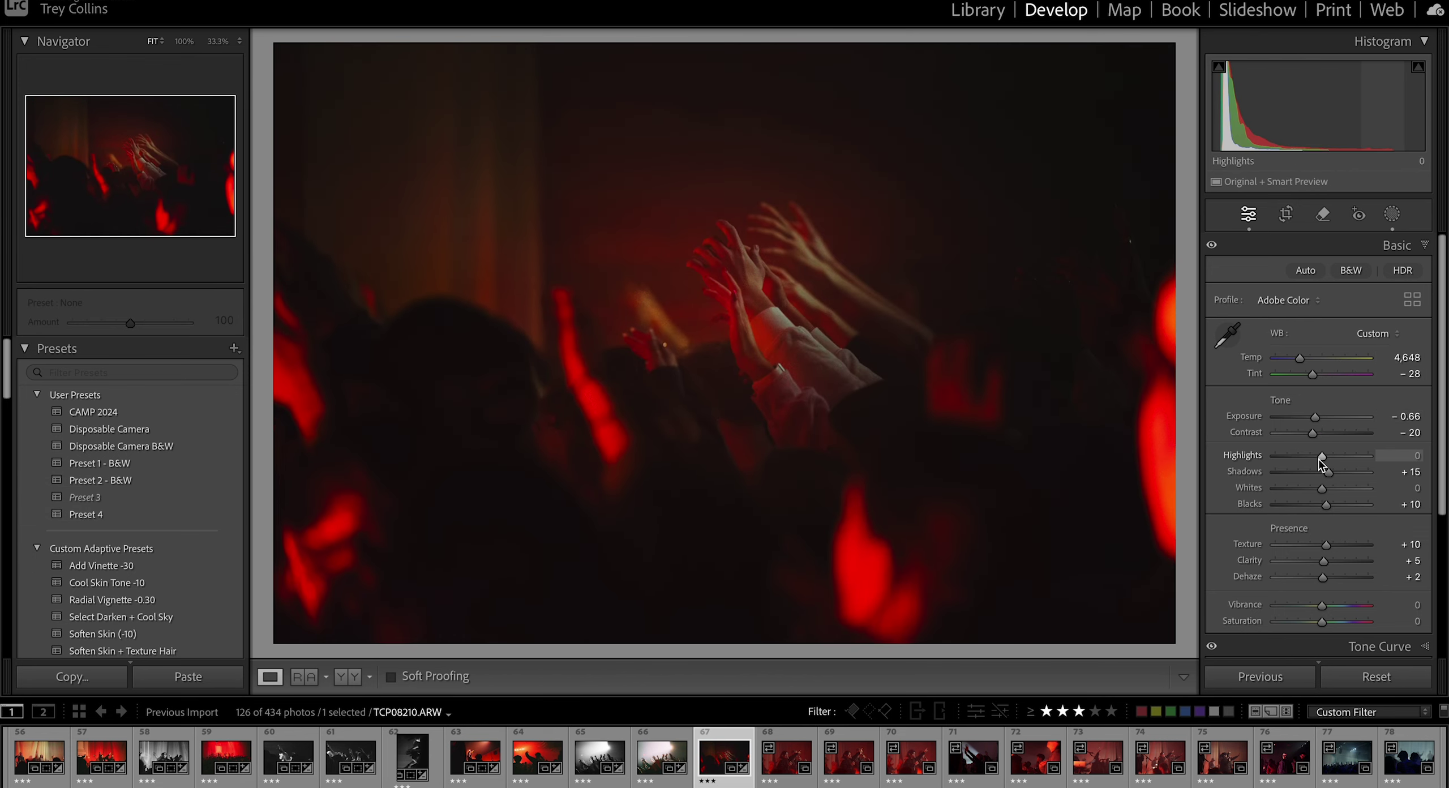
{"action": "key", "text": "ctrl+z"}
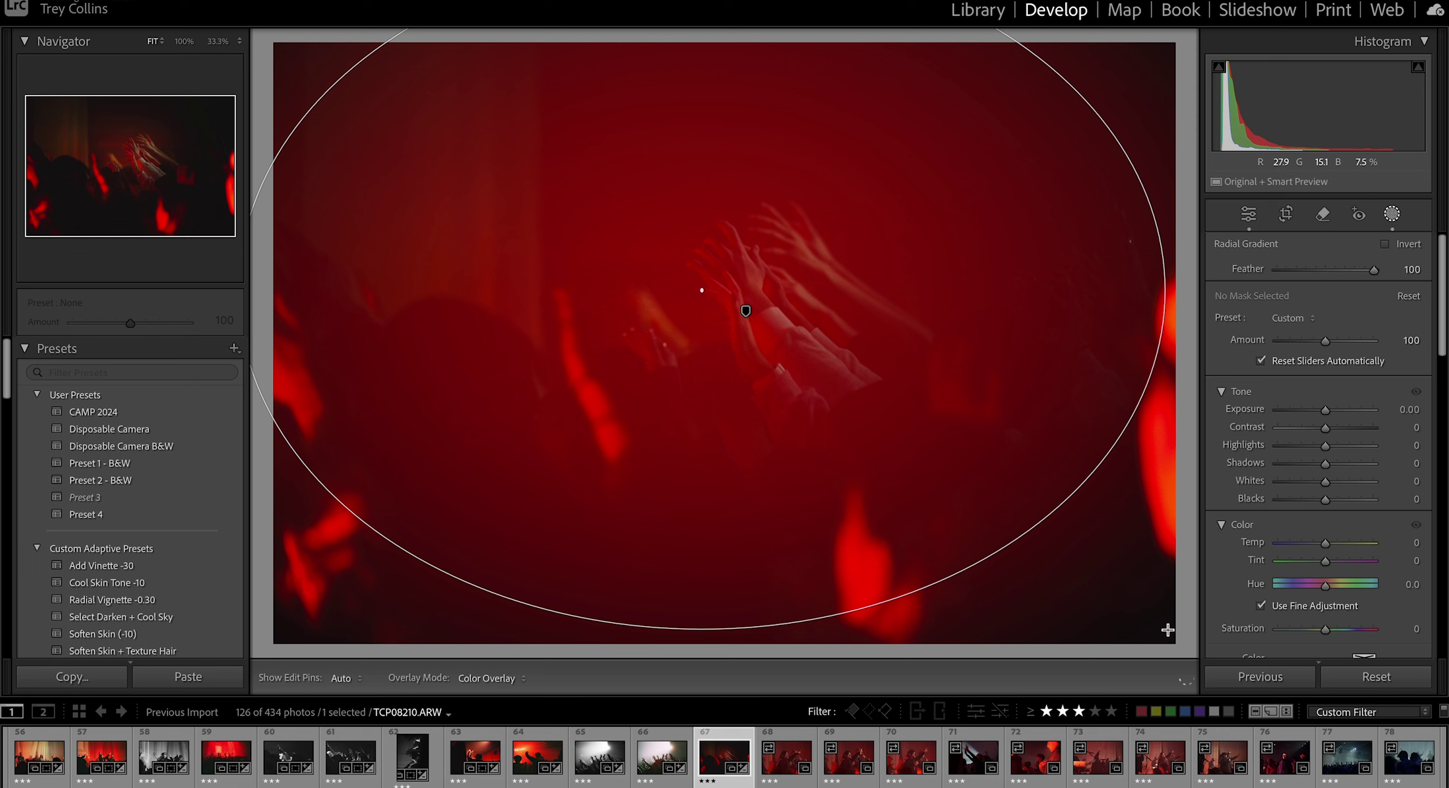
{"action": "left_click_drag", "start_coordinate": [1325, 445], "coordinate": [1349, 448]}
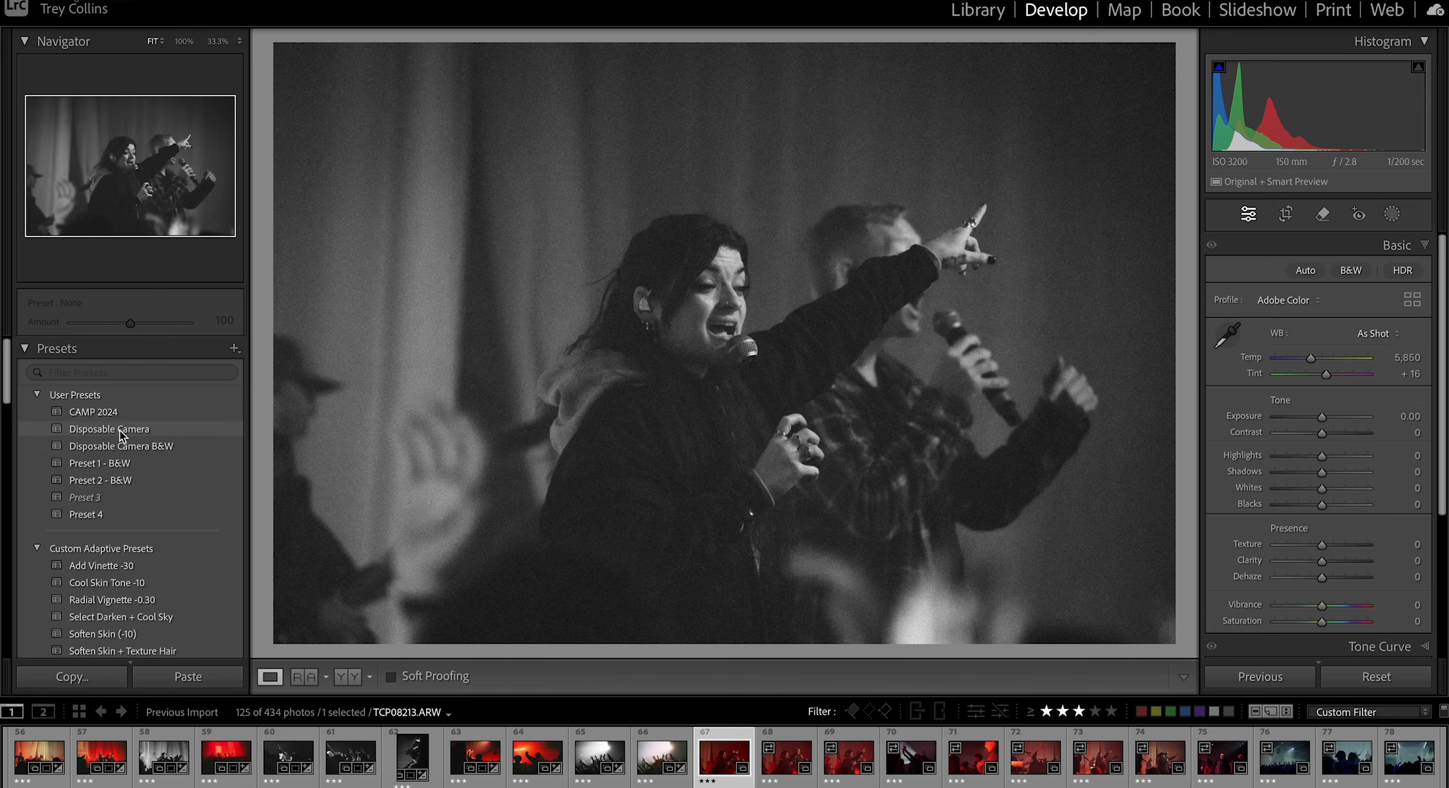
Step: Apply Disposable Camera and Subject Pop to photo TCP08213 with Temp 4,870, Tint −9, Exposure +0.20, Contrast −40, Highlights +27 and Whites +23
{"action": "left_click", "coordinate": [113, 429]}
{"action": "scroll", "coordinate": [118, 460], "scroll_direction": "down", "scroll_amount": 4}
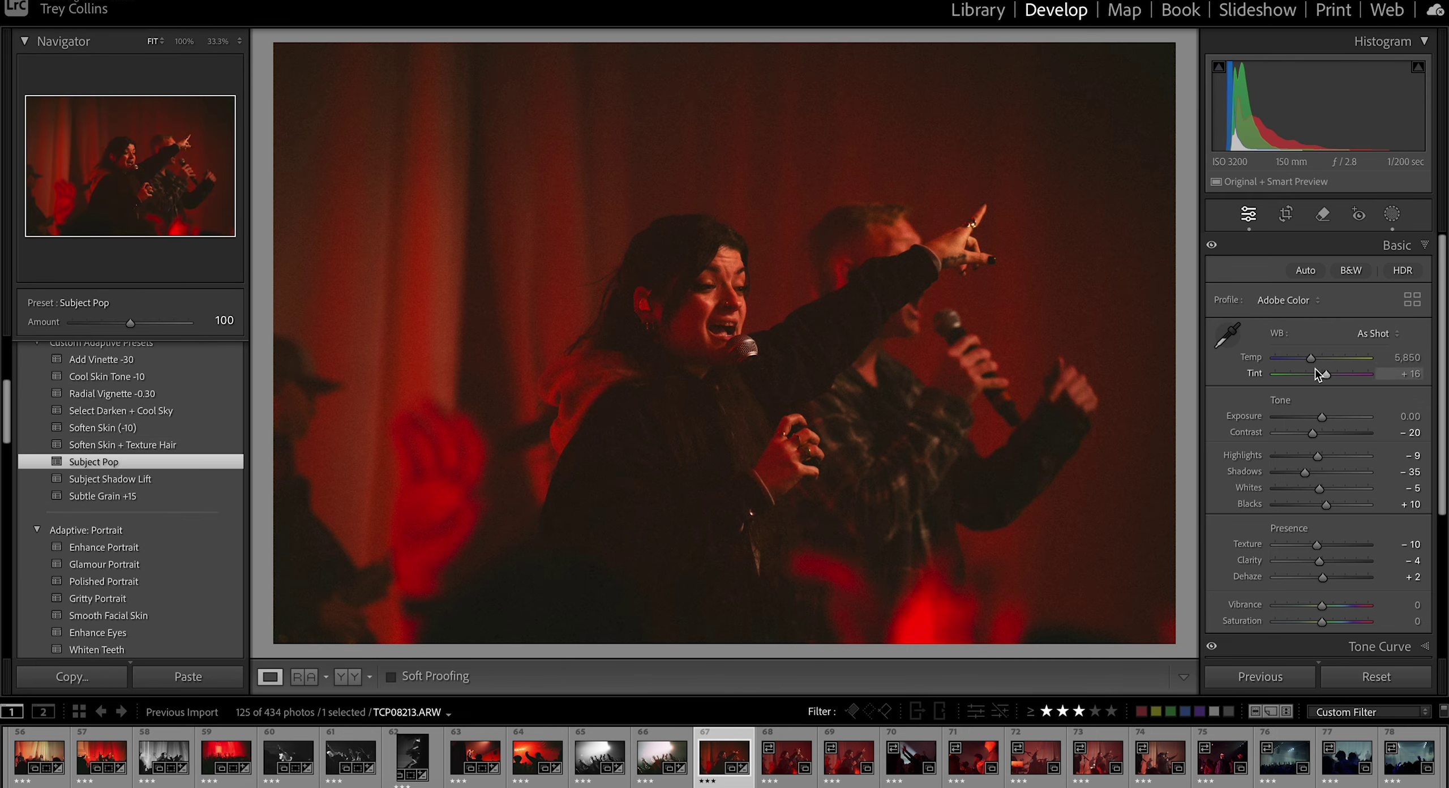
{"action": "left_click_drag", "start_coordinate": [1326, 374], "coordinate": [1302, 358]}
{"action": "left_click_drag", "start_coordinate": [1322, 417], "coordinate": [1323, 417]}
{"action": "left_click_drag", "start_coordinate": [1318, 457], "coordinate": [1324, 417]}
Step: Add the Radial Vignette -0.30 and Subject Shadow Lift presets to the pointing singer photo
{"action": "left_click", "coordinate": [112, 393]}
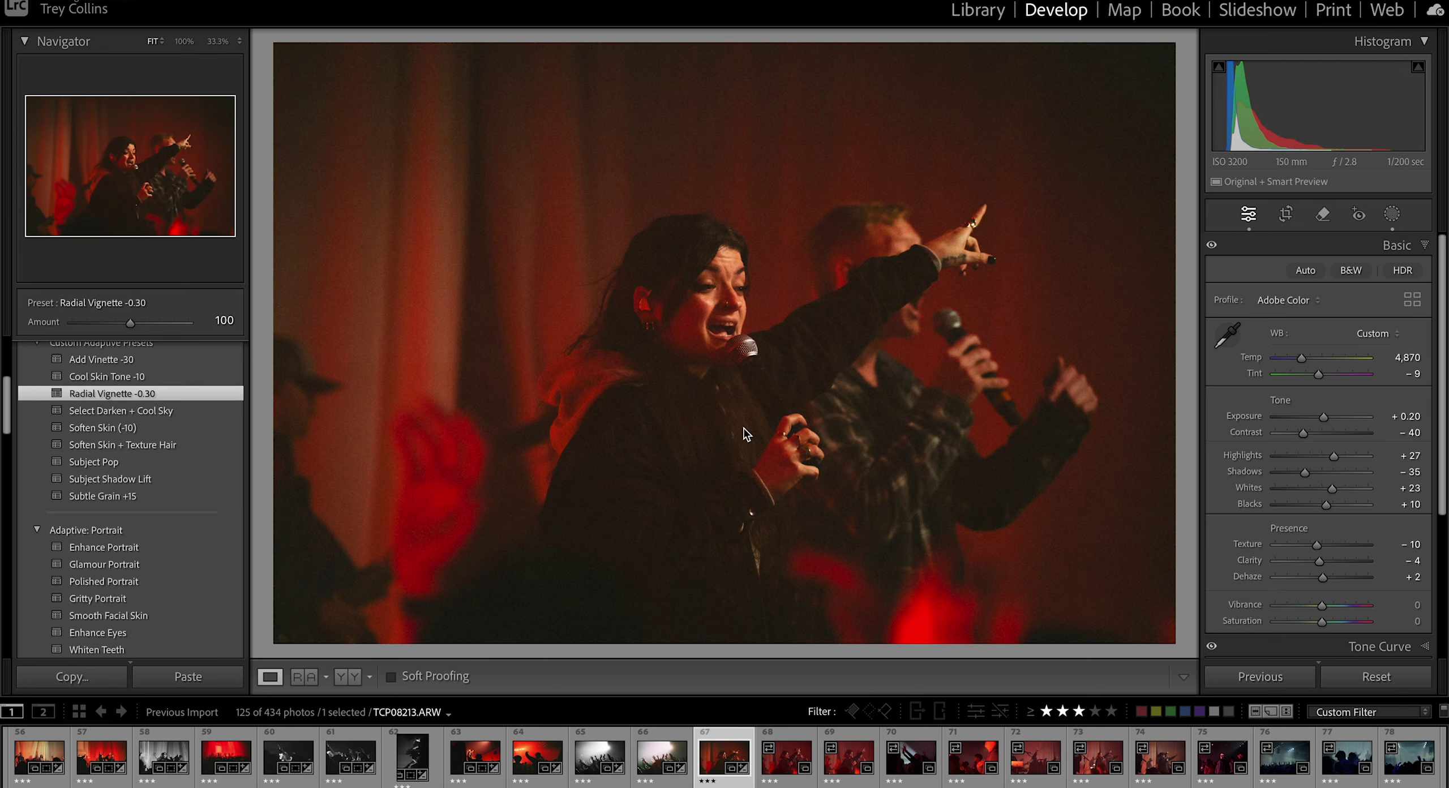
{"action": "scroll", "coordinate": [145, 478], "scroll_direction": "down", "scroll_amount": 5}
{"action": "scroll", "coordinate": [146, 491], "scroll_direction": "up", "scroll_amount": 5}
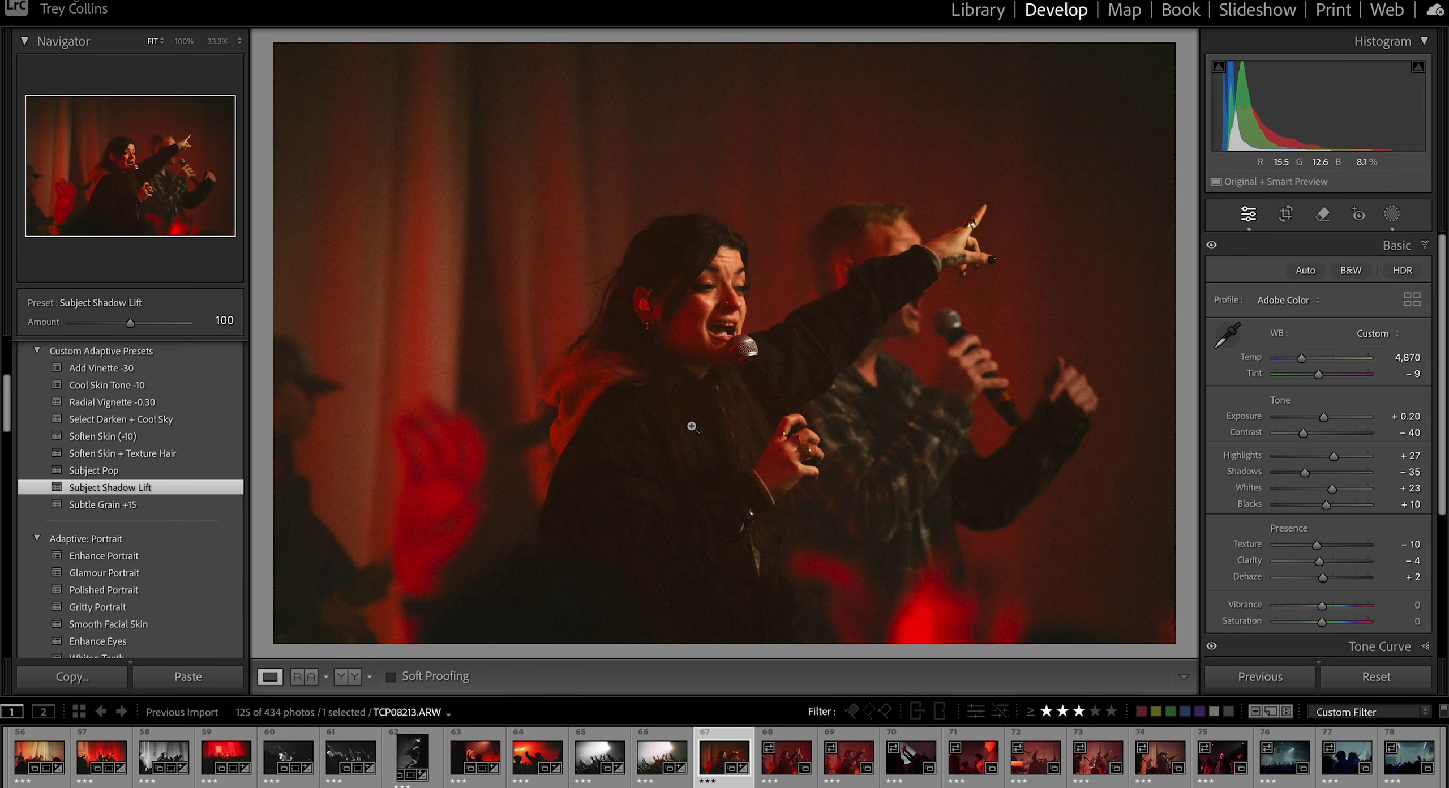
Step: Set Shadows to −51, Whites to +48, Blacks to −13, Dehaze to +19 and Saturation to −15 on photo TCP08213
{"action": "left_click_drag", "start_coordinate": [1323, 577], "coordinate": [1331, 578]}
{"action": "left_click_drag", "start_coordinate": [1328, 417], "coordinate": [1325, 417]}
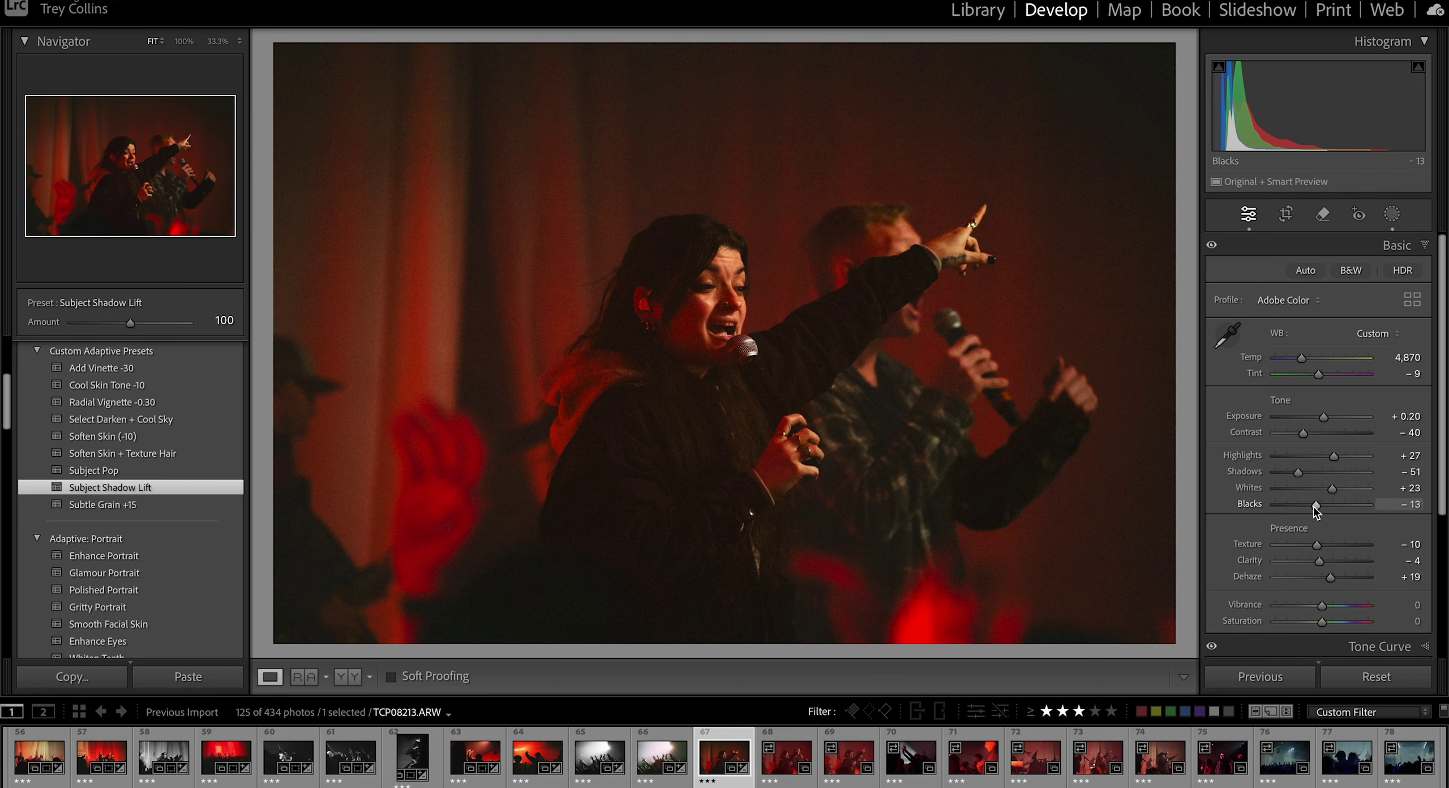
{"action": "left_click_drag", "start_coordinate": [1318, 622], "coordinate": [1313, 622]}
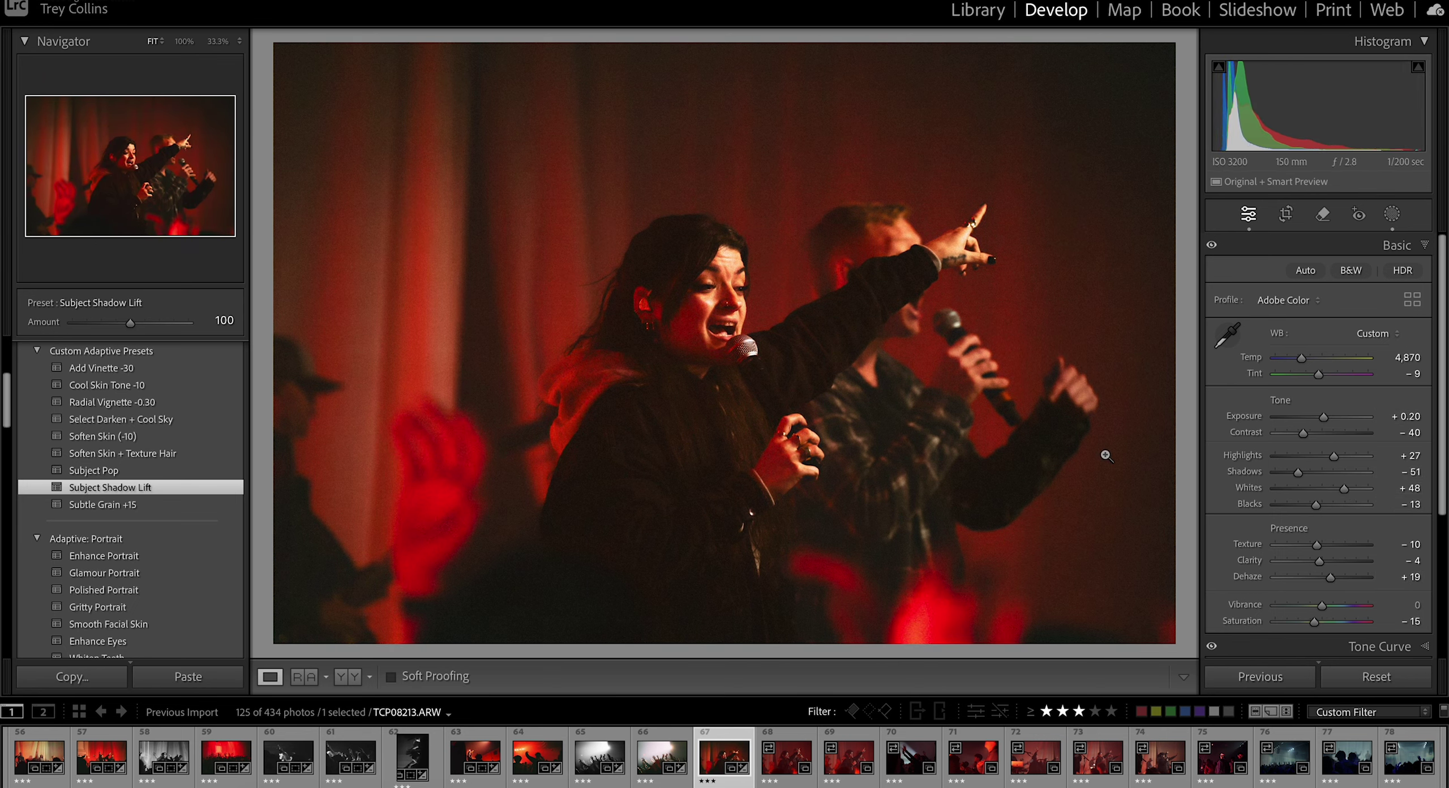
Step: Select the three singer photos TCP08213 through TCP08217 and sync the TCP08213 edit settings across them
{"action": "left_click", "coordinate": [848, 758]}
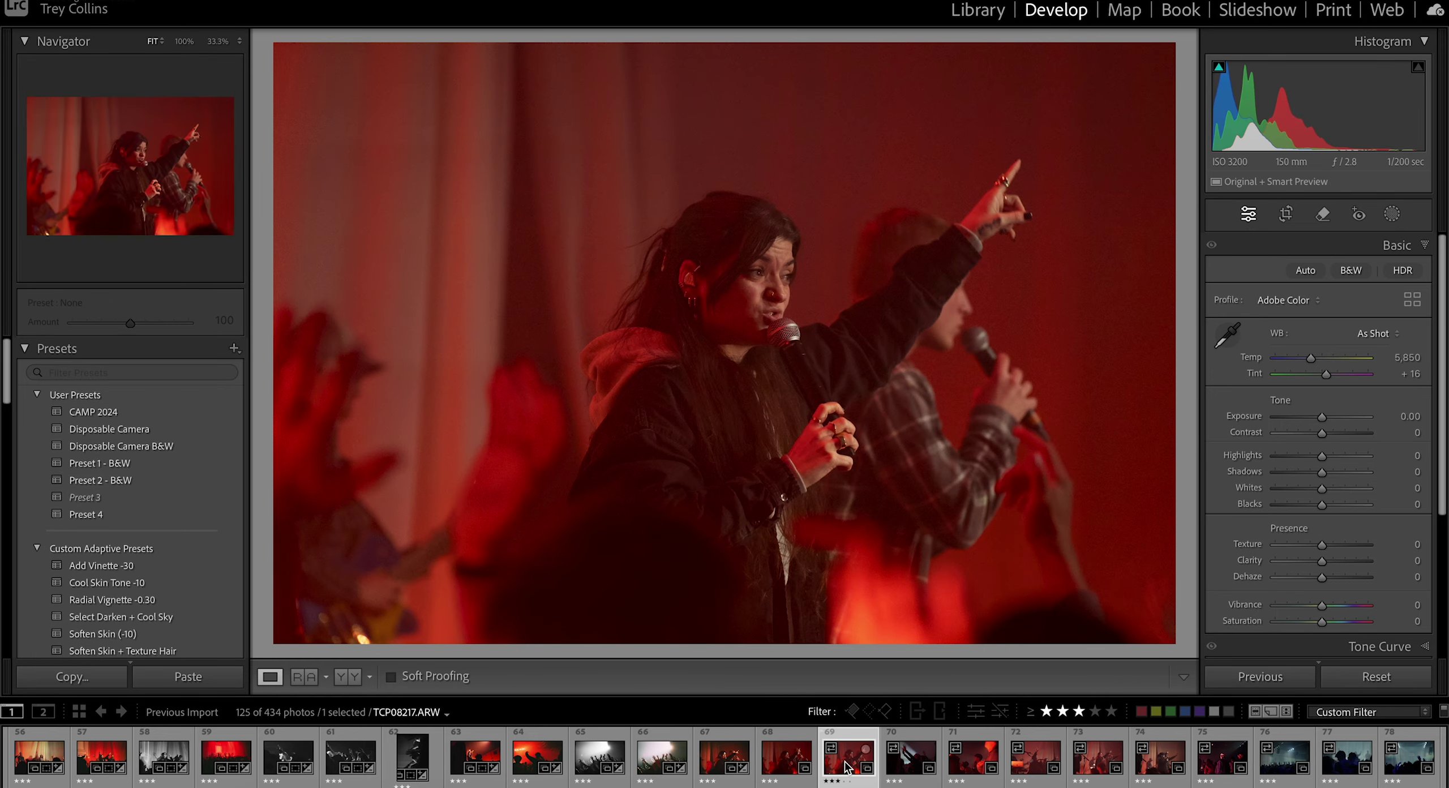
{"action": "left_click", "coordinate": [725, 760]}
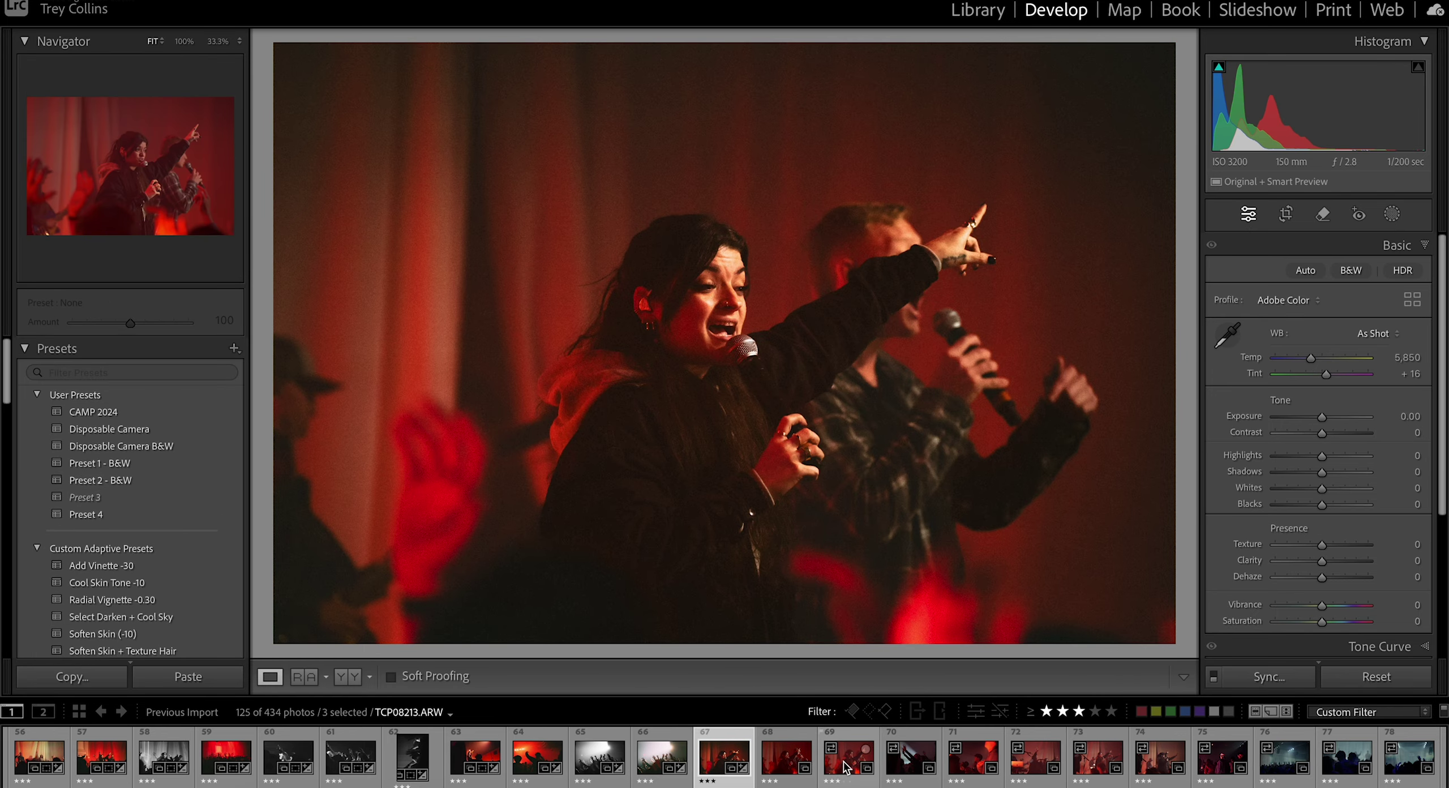
{"action": "left_click", "coordinate": [847, 762], "text": "shift"}
{"action": "left_click", "coordinate": [1263, 675]}
{"action": "left_click", "coordinate": [1122, 411]}
{"action": "left_click", "coordinate": [781, 762]}
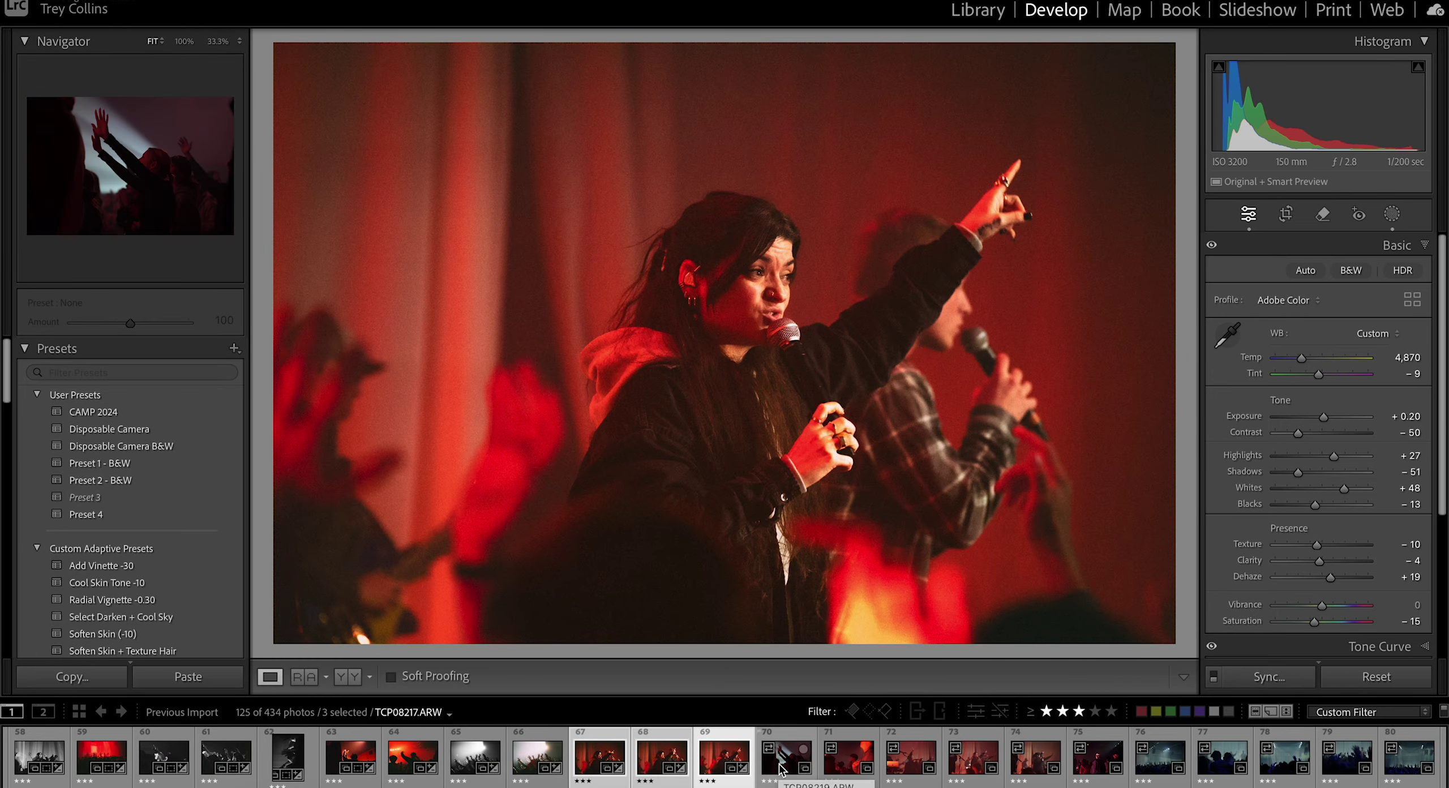
{"action": "left_click", "coordinate": [1270, 676]}
{"action": "left_click", "coordinate": [1114, 411]}
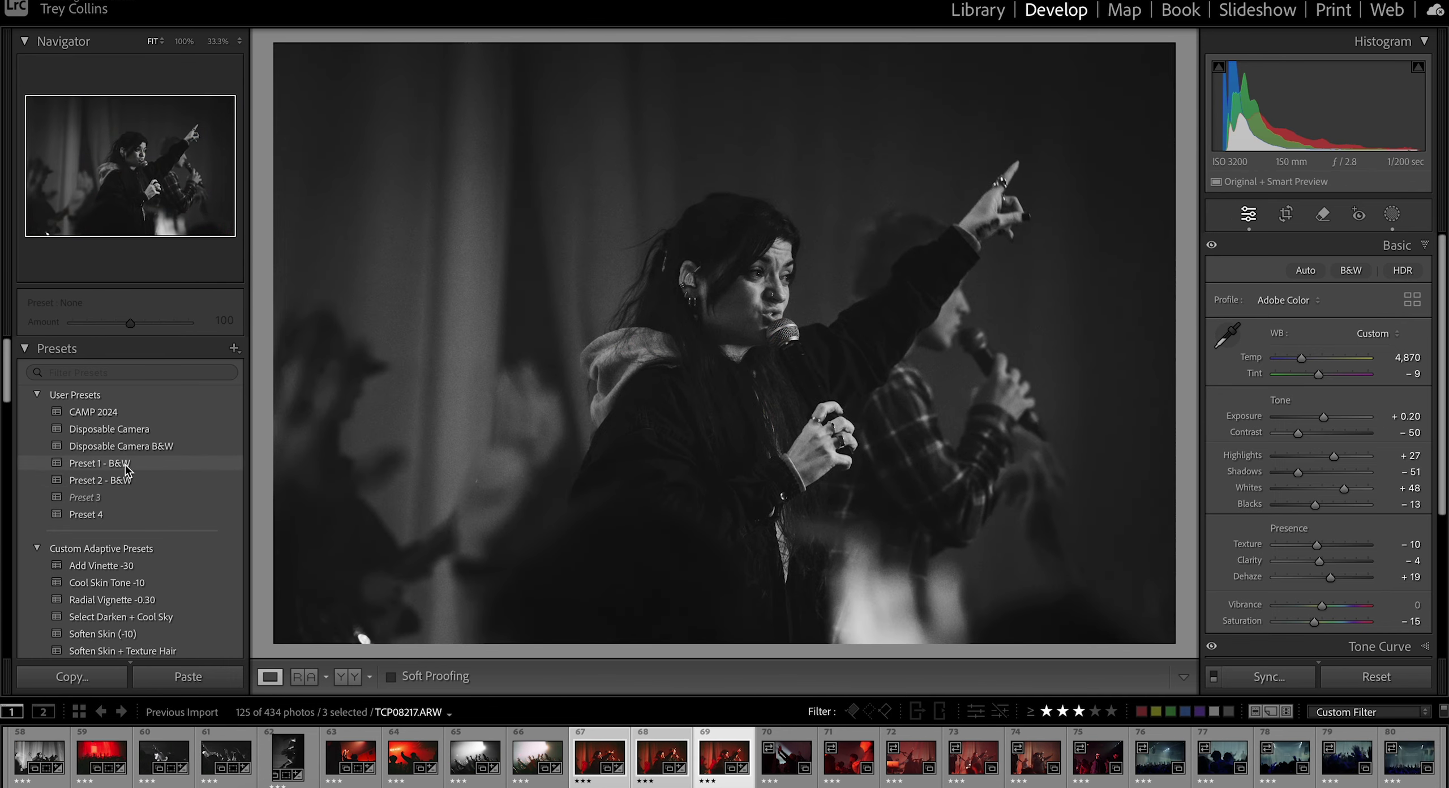
Step: Try Disposable Camera B&W on photo TCP08217, and replace it with Preset 2 - B&W at Exposure +0.20 and Highlights +14
{"action": "left_click", "coordinate": [122, 446]}
{"action": "double_click", "coordinate": [1322, 417]}
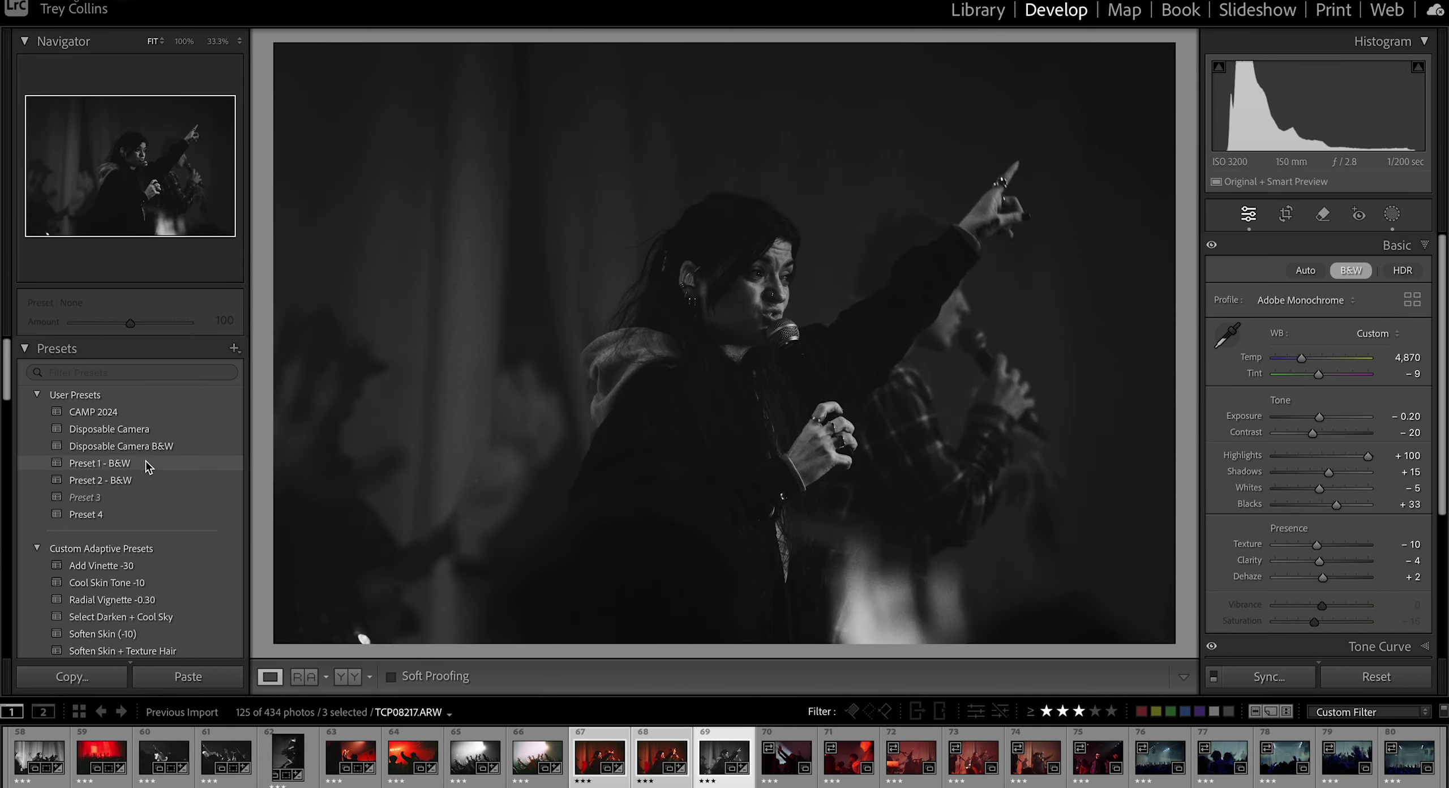
{"action": "left_click", "coordinate": [141, 480]}
{"action": "left_click_drag", "start_coordinate": [1317, 456], "coordinate": [1325, 417]}
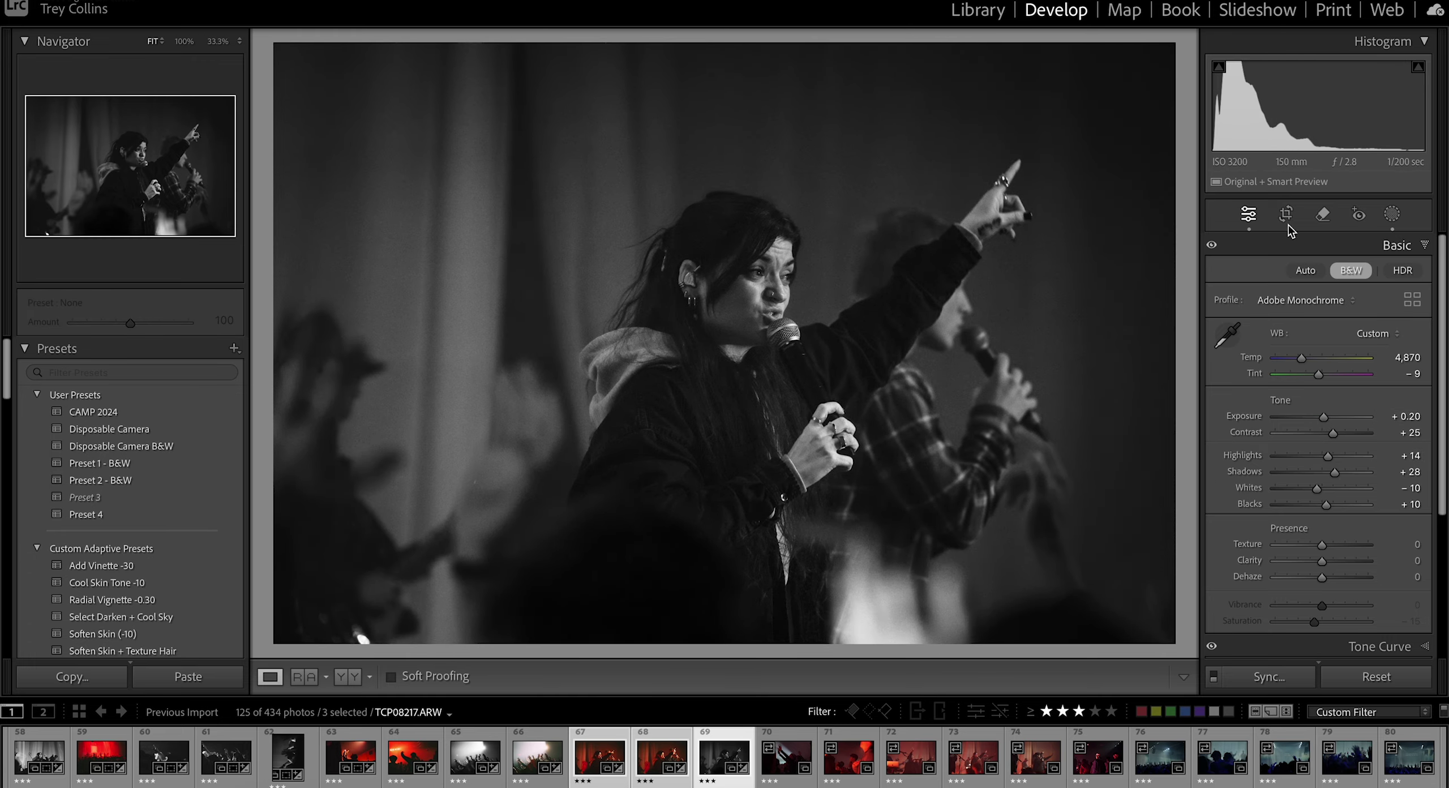
Step: Crop photo TCP08217 slightly in from its left edge
{"action": "left_click", "coordinate": [1286, 215]}
{"action": "left_click_drag", "start_coordinate": [281, 233], "coordinate": [298, 233]}
{"action": "key", "text": "Return"}
Step: Open the raised-hands photo TCP08219, apply Preset 4 and set Highlights to +30
{"action": "left_click", "coordinate": [525, 755]}
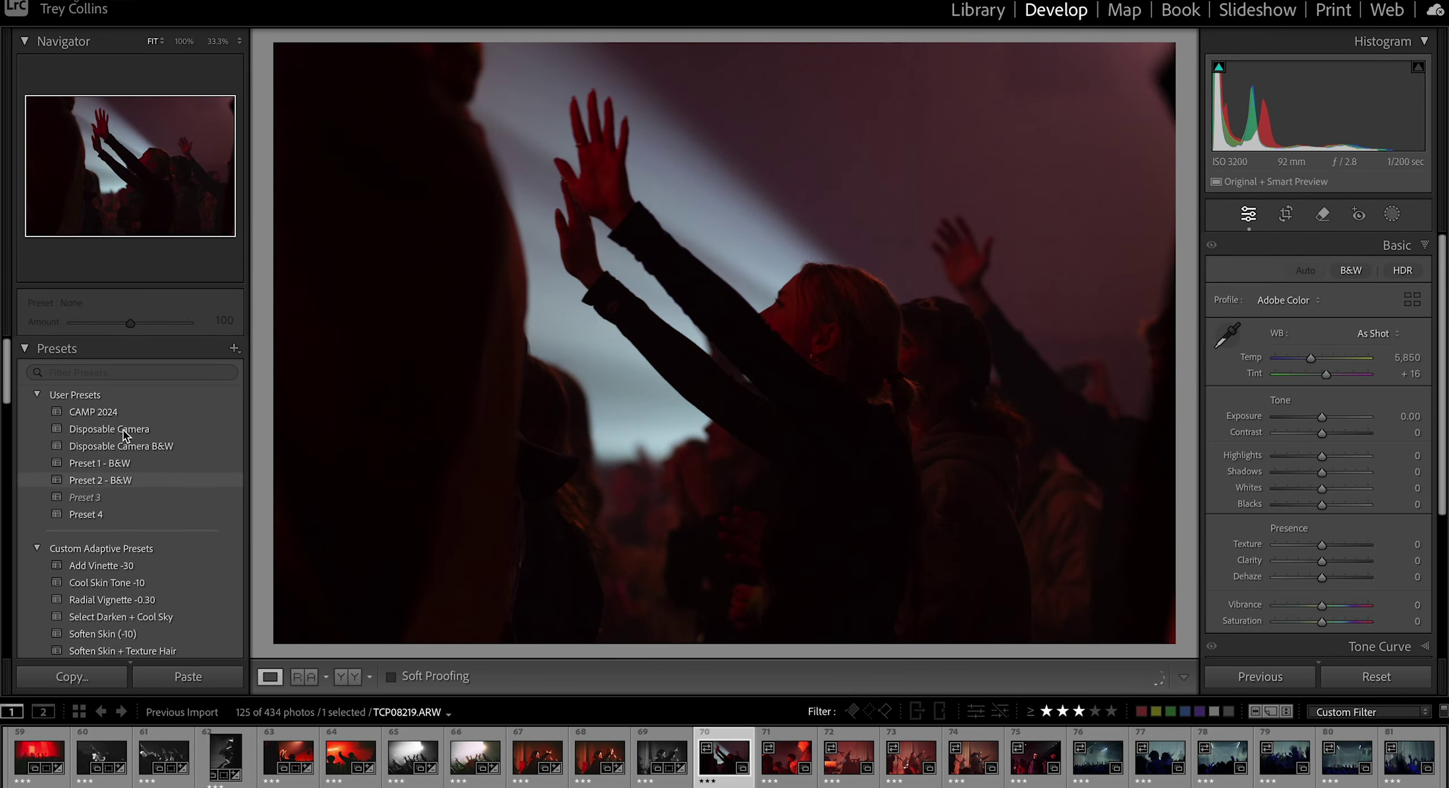
{"action": "left_click", "coordinate": [108, 412]}
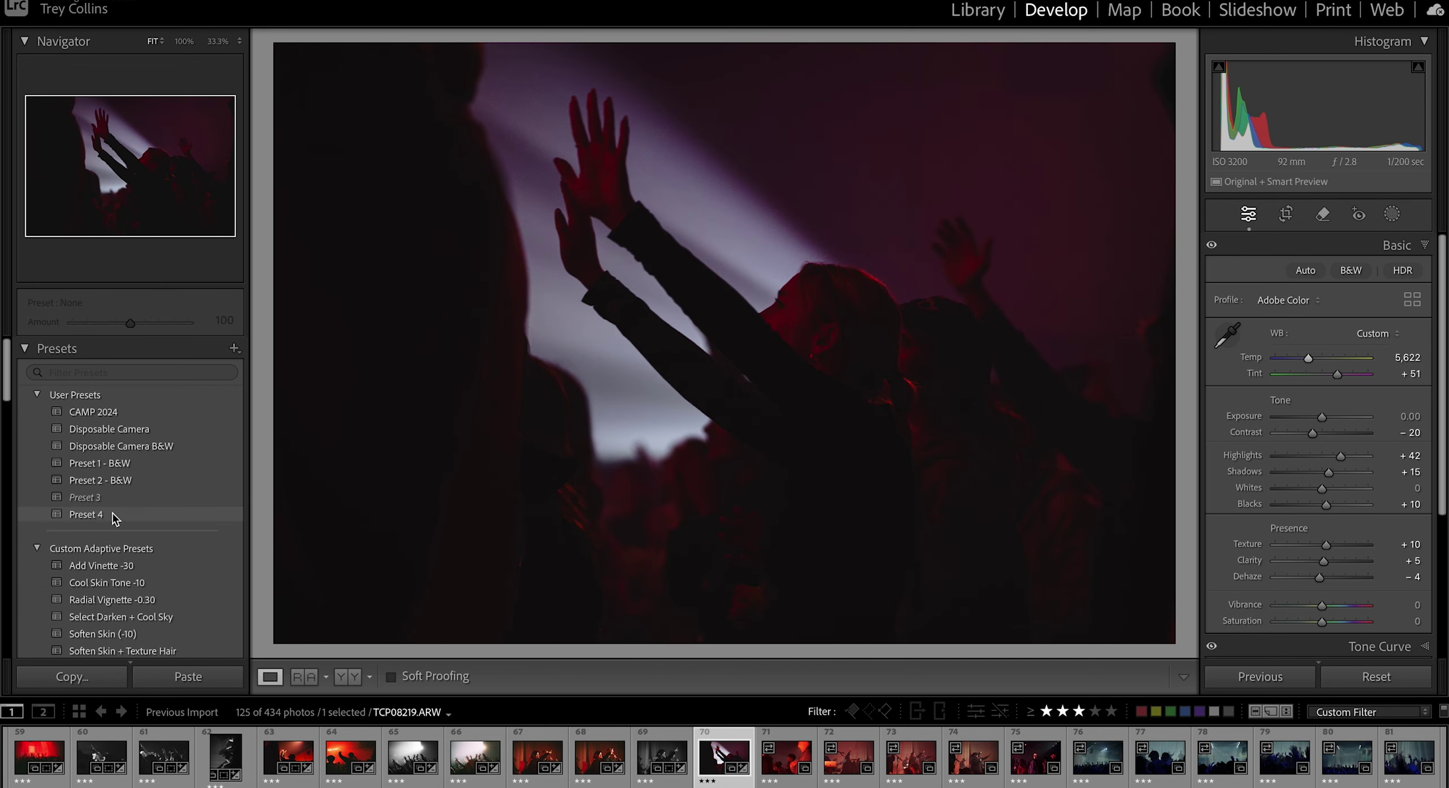
{"action": "left_click_drag", "start_coordinate": [1309, 458], "coordinate": [1339, 457]}
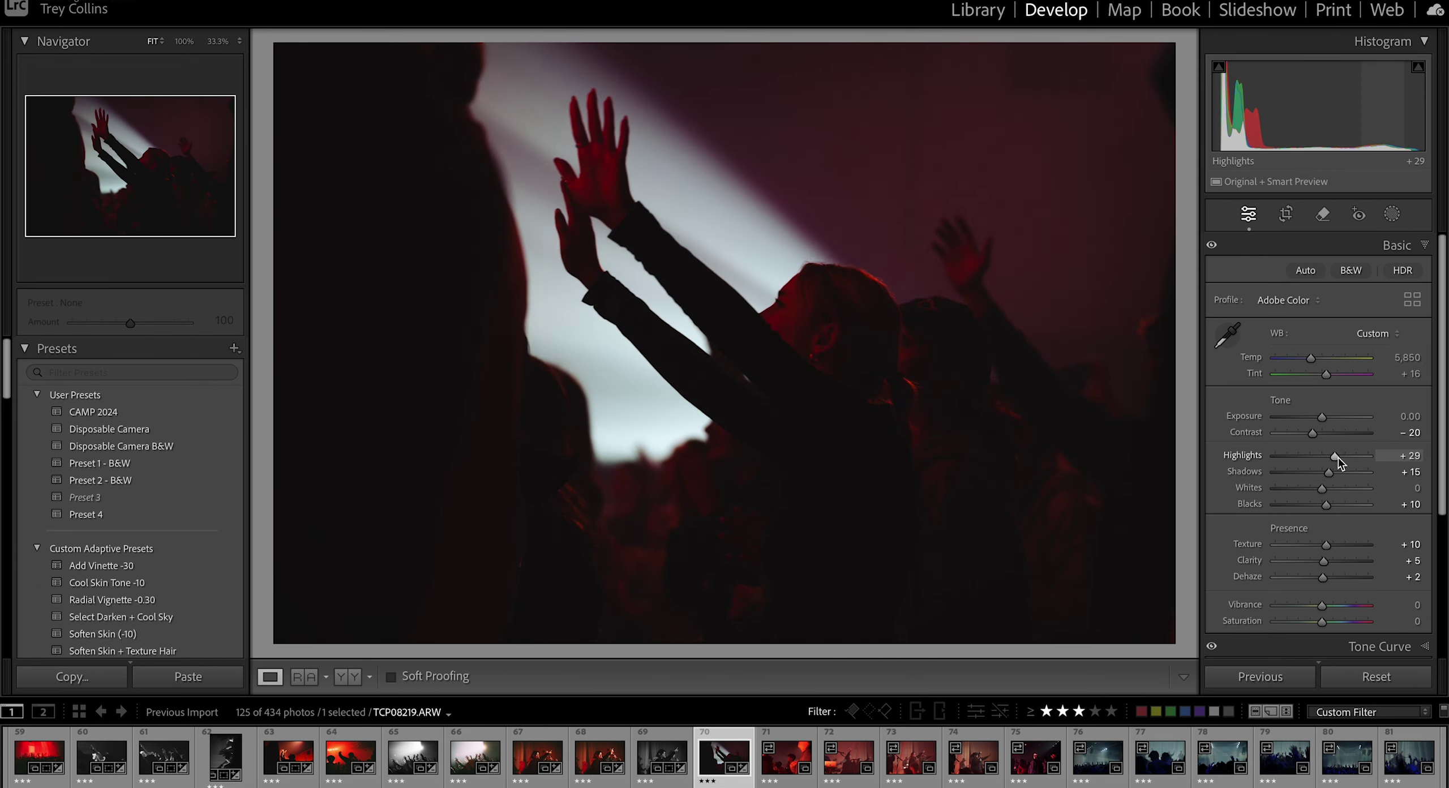
Step: Try Temp 8,295, Tint −60 and Exposure +0.30 on photo TCP08219, and reset the white balance to As Shot
{"action": "mouse_move", "coordinate": [1320, 376]}
{"action": "left_mouse_down"}
{"action": "mouse_move", "coordinate": [1302, 376]}
{"action": "mouse_move", "coordinate": [1331, 358]}
{"action": "left_mouse_up"}
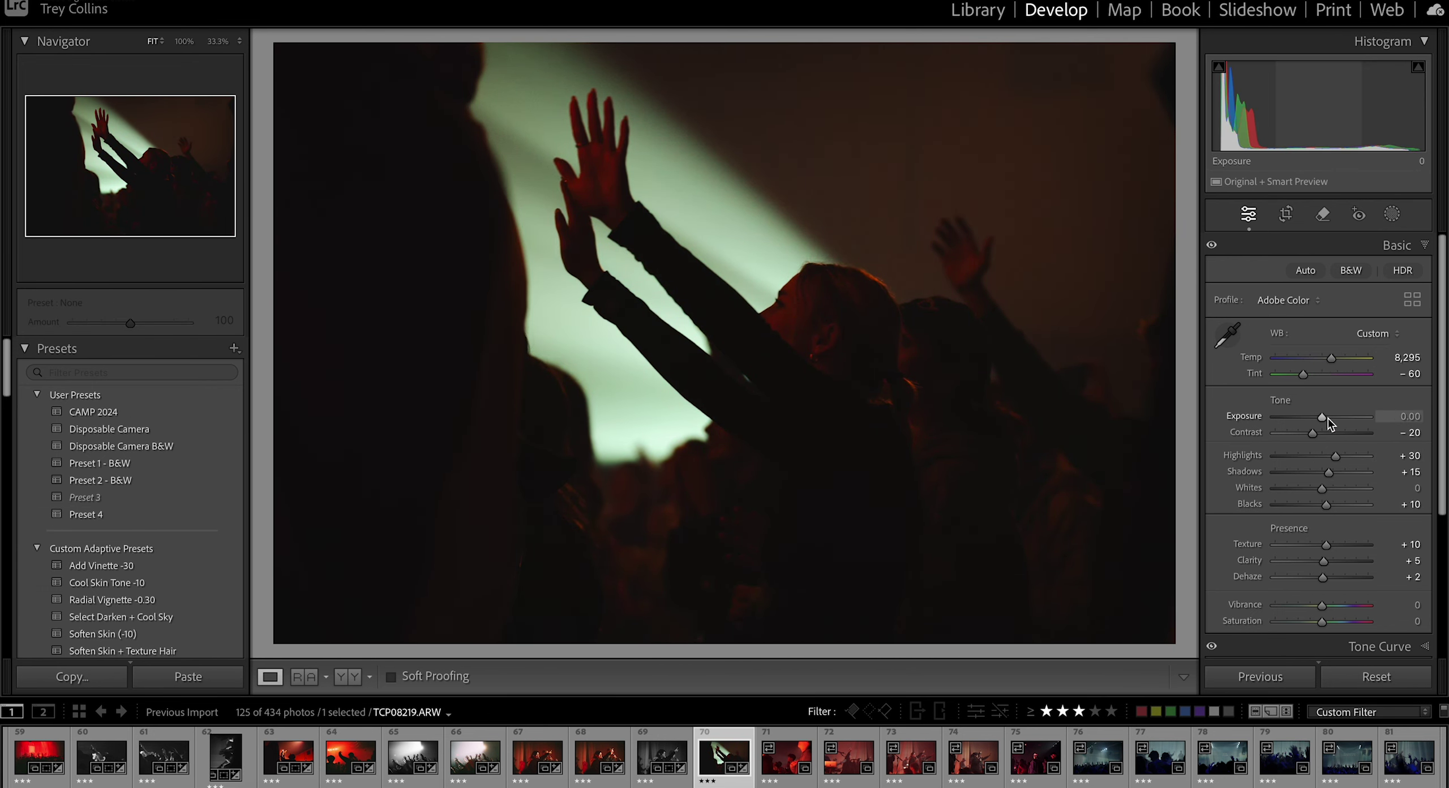
{"action": "left_click_drag", "start_coordinate": [1322, 417], "coordinate": [1324, 420]}
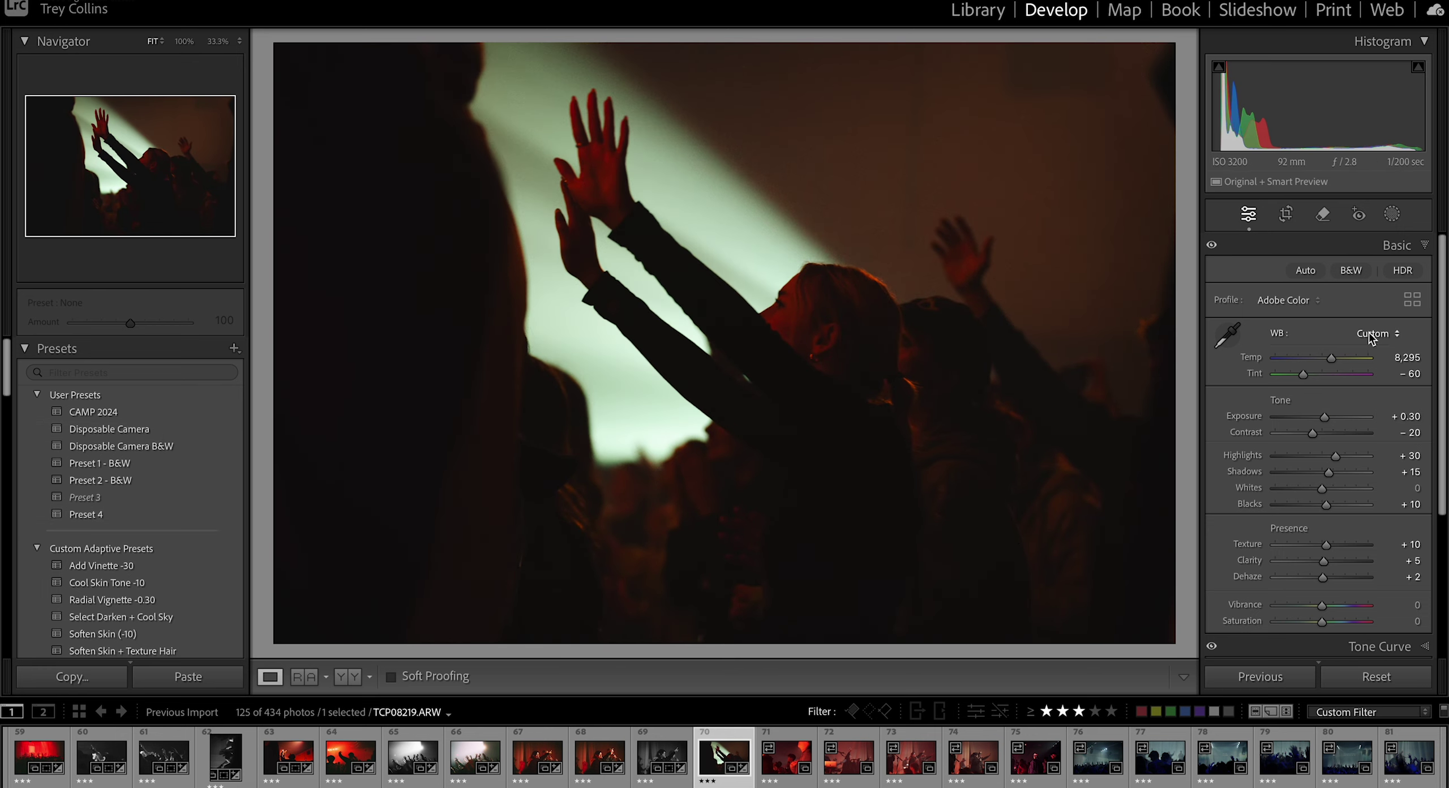
{"action": "double_click", "coordinate": [1278, 333]}
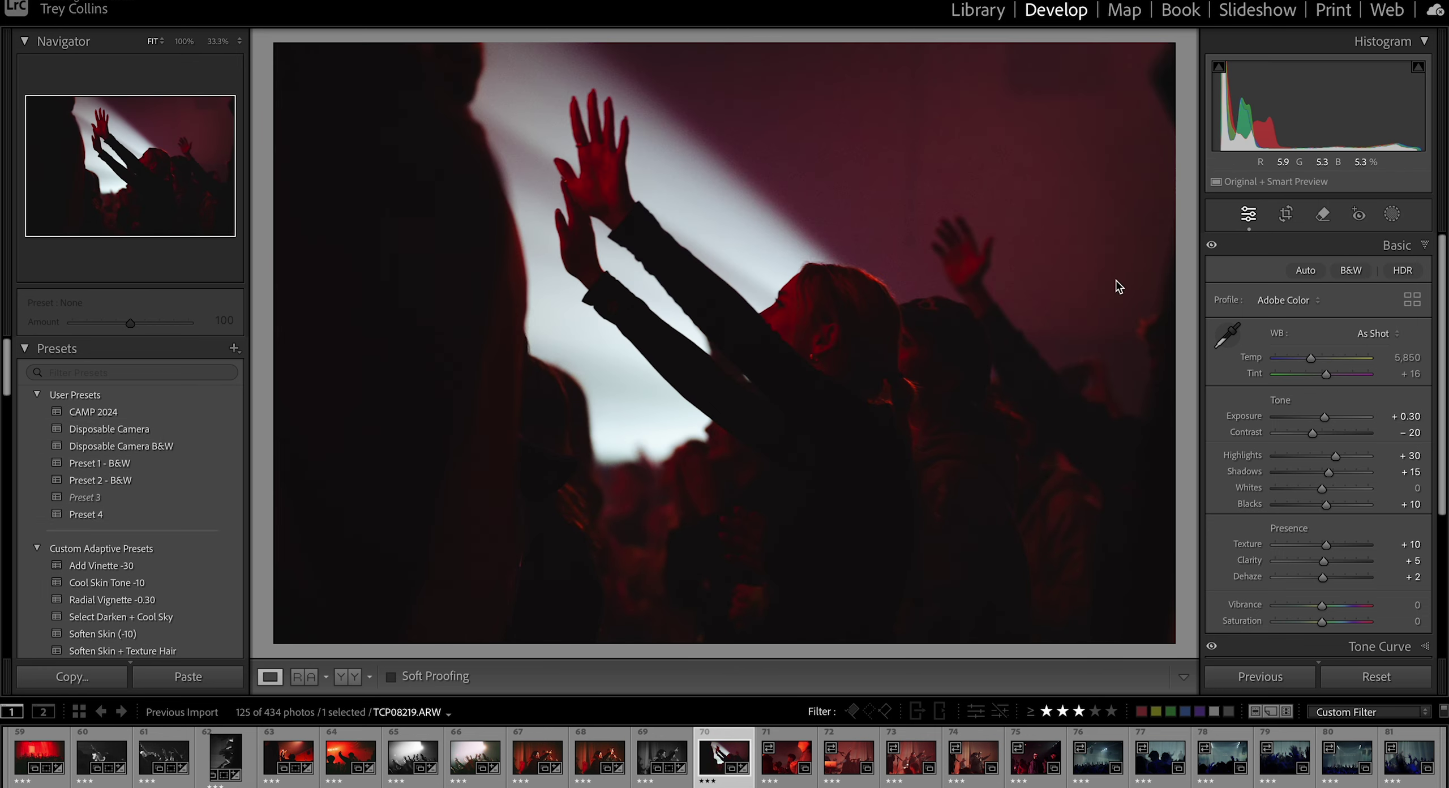
Step: Set Temp to 6,785, Tint to −150, Exposure to +0.85, Whites to +64 and Saturation to −5, and advance to the next photo
{"action": "left_click_drag", "start_coordinate": [1325, 417], "coordinate": [1330, 419]}
{"action": "mouse_move", "coordinate": [1311, 358]}
{"action": "left_mouse_down"}
{"action": "mouse_move", "coordinate": [1365, 360]}
{"action": "mouse_move", "coordinate": [1336, 359]}
{"action": "left_mouse_up"}
{"action": "left_click_drag", "start_coordinate": [1323, 489], "coordinate": [1353, 490]}
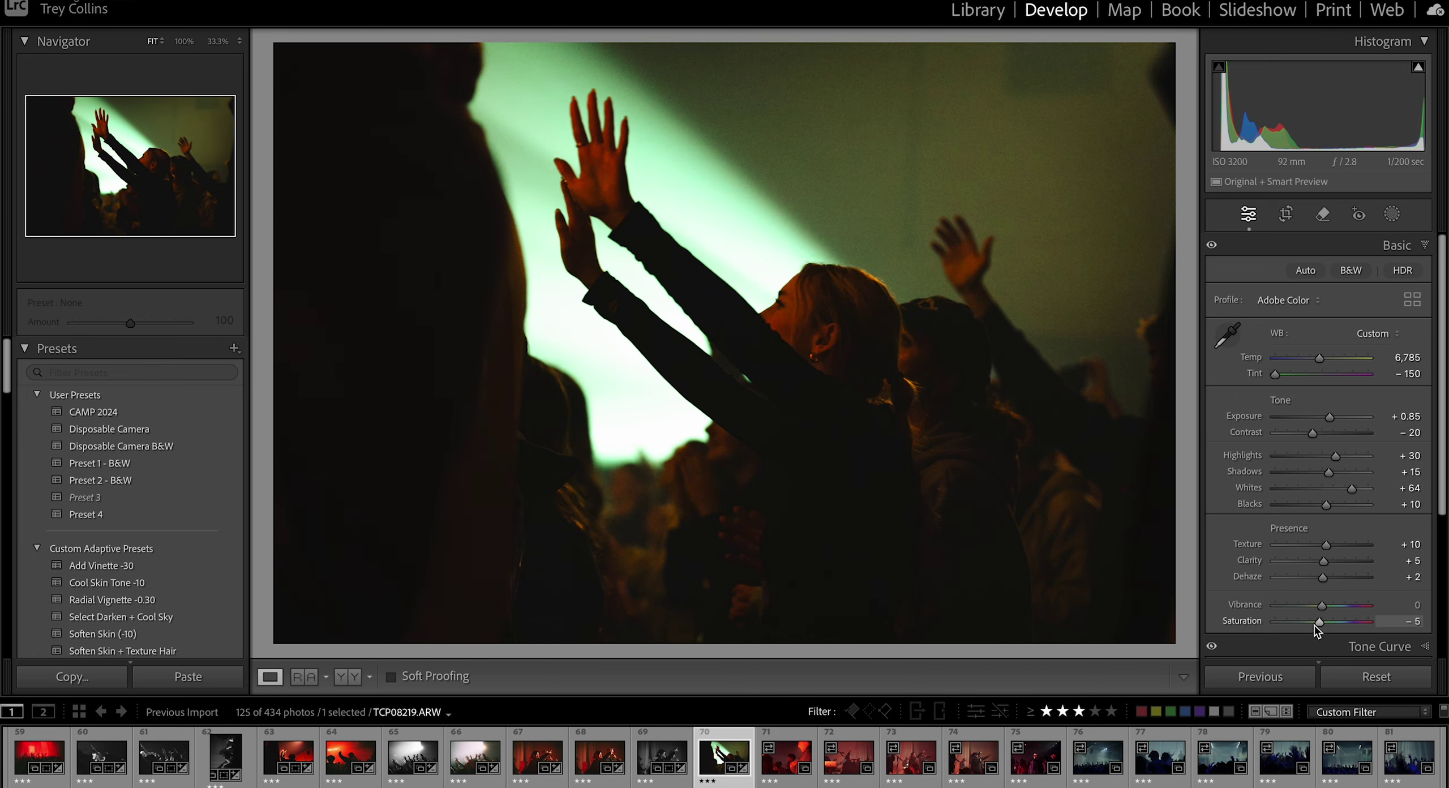
{"action": "key", "text": "Right"}
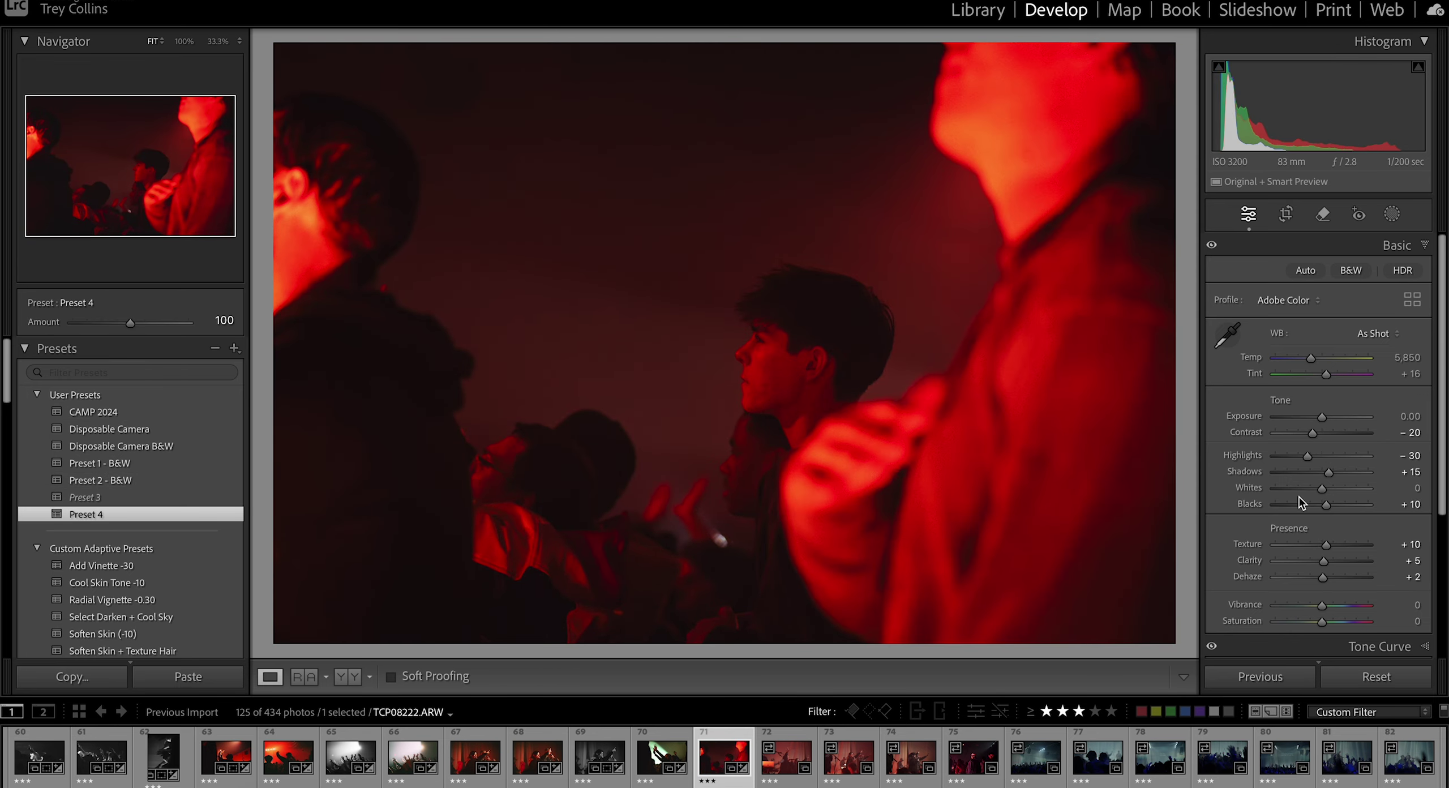
Step: Try shifting the Red hue to −95 and color grading the highlights on photo TCP08222, undoing each change
{"action": "scroll", "coordinate": [1300, 502], "scroll_direction": "down", "scroll_amount": 4}
{"action": "left_click", "coordinate": [1381, 461]}
{"action": "left_click_drag", "start_coordinate": [1321, 347], "coordinate": [1262, 342]}
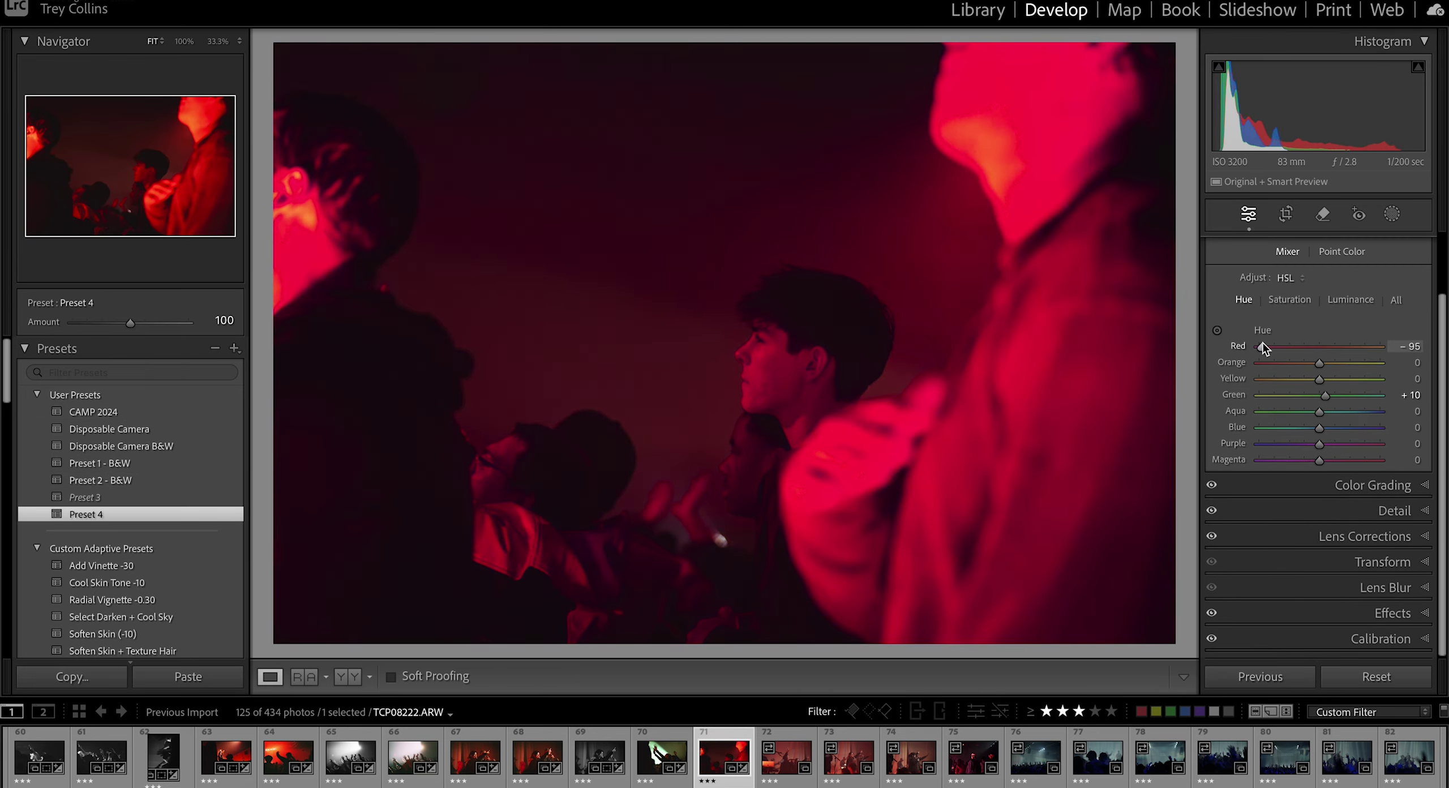
{"action": "key", "text": "ctrl+z"}
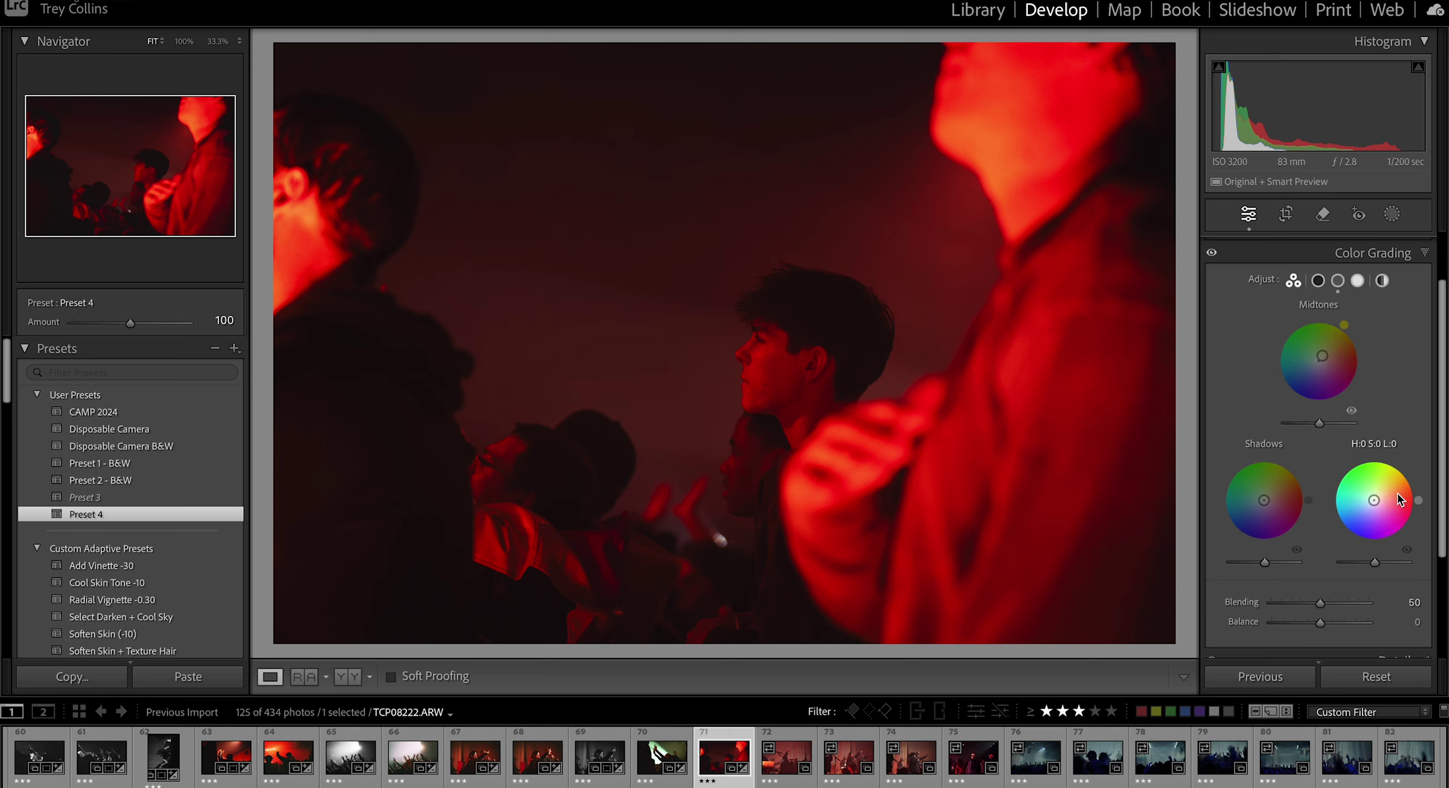
{"action": "left_click_drag", "start_coordinate": [1398, 500], "coordinate": [1343, 501]}
{"action": "key", "text": "super+z"}
Step: Try Temp 3,055 and Tint −150 on photo TCP08222, and undo all its edits including Preset 4
{"action": "scroll", "coordinate": [1359, 370], "scroll_direction": "up", "scroll_amount": 3}
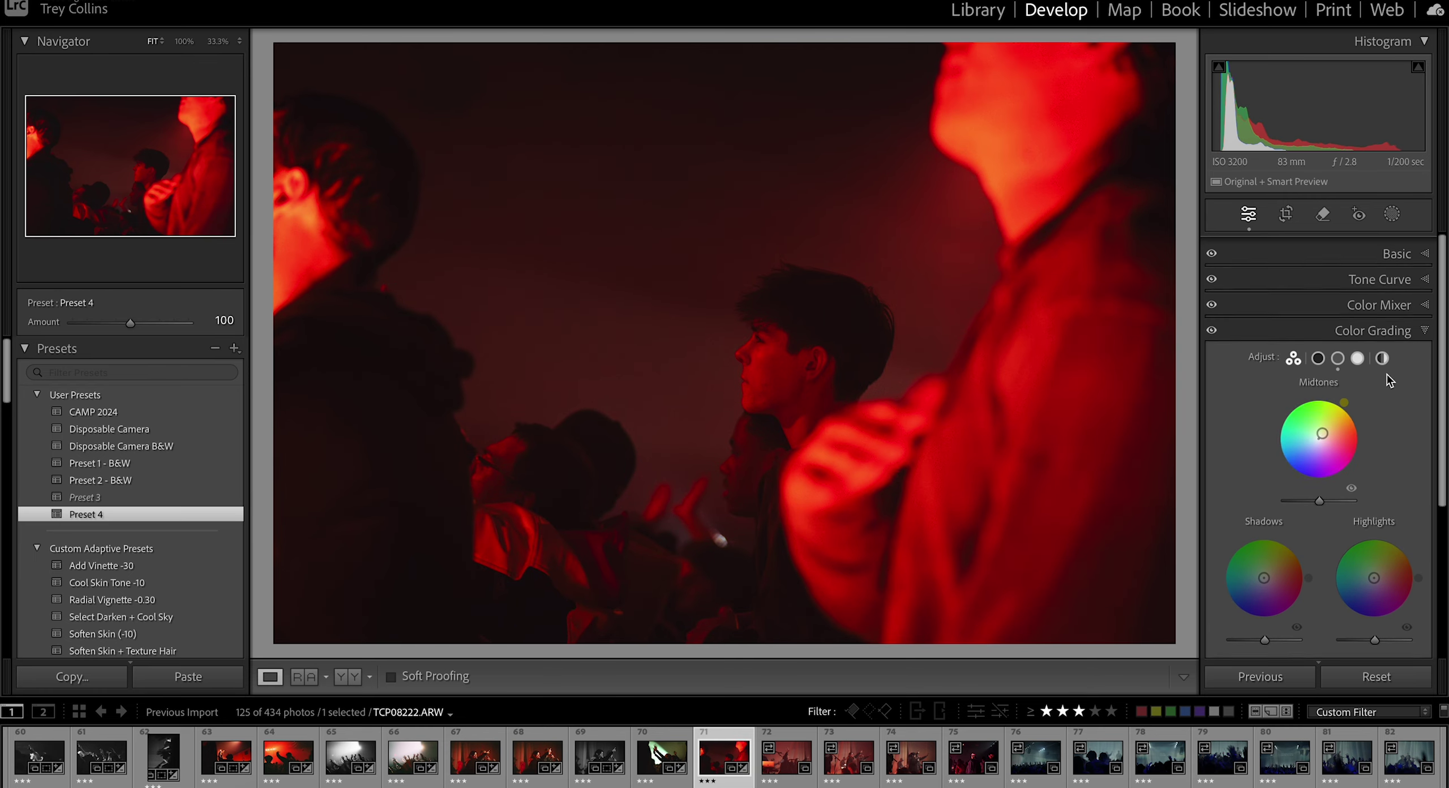
{"action": "left_click", "coordinate": [1396, 251]}
{"action": "left_click_drag", "start_coordinate": [1310, 358], "coordinate": [1270, 356]}
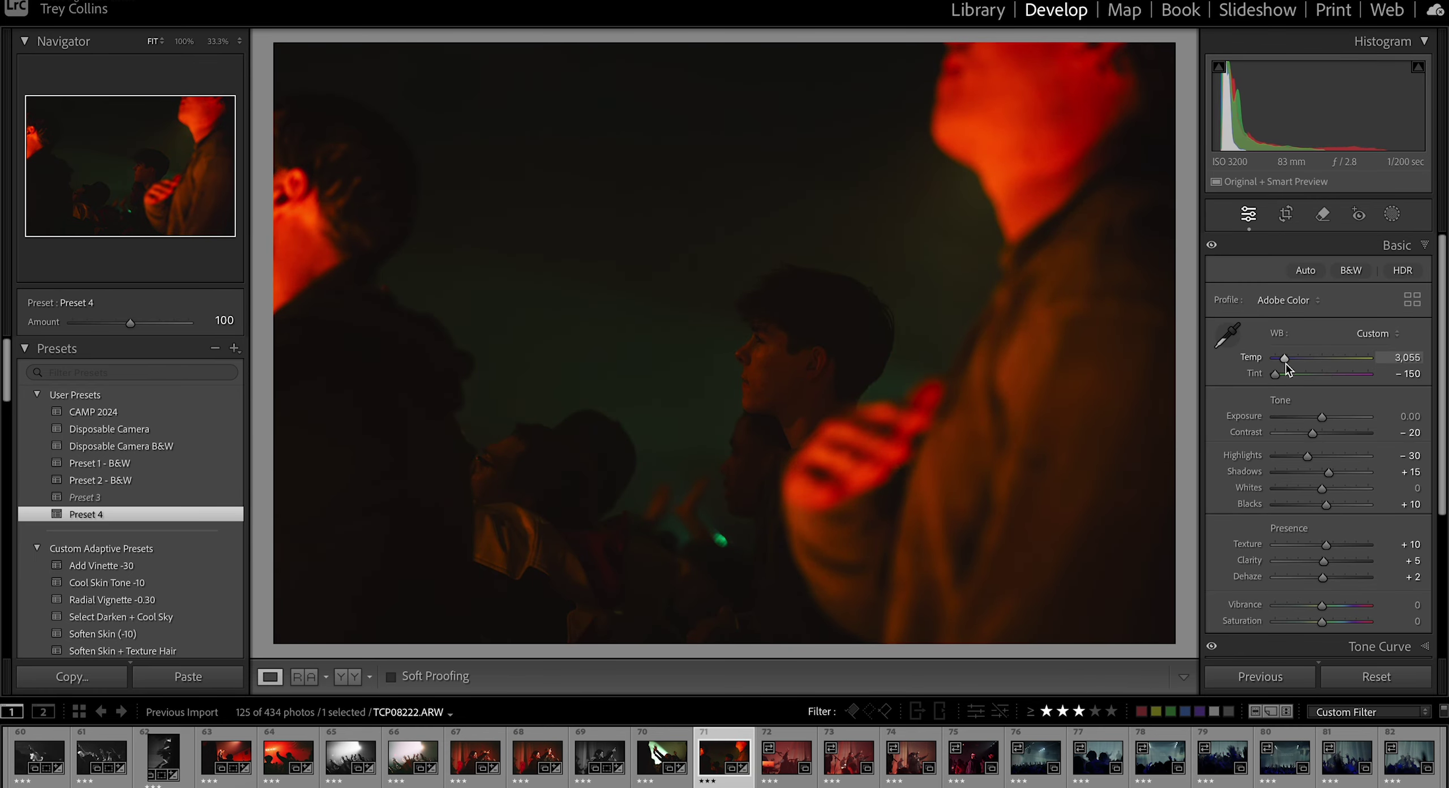
{"action": "key", "text": "ctrl+z"}
{"action": "key", "text": "ctrl+z"}
{"action": "key", "text": "ctrl+z"}
{"action": "key", "text": "ctrl+z"}
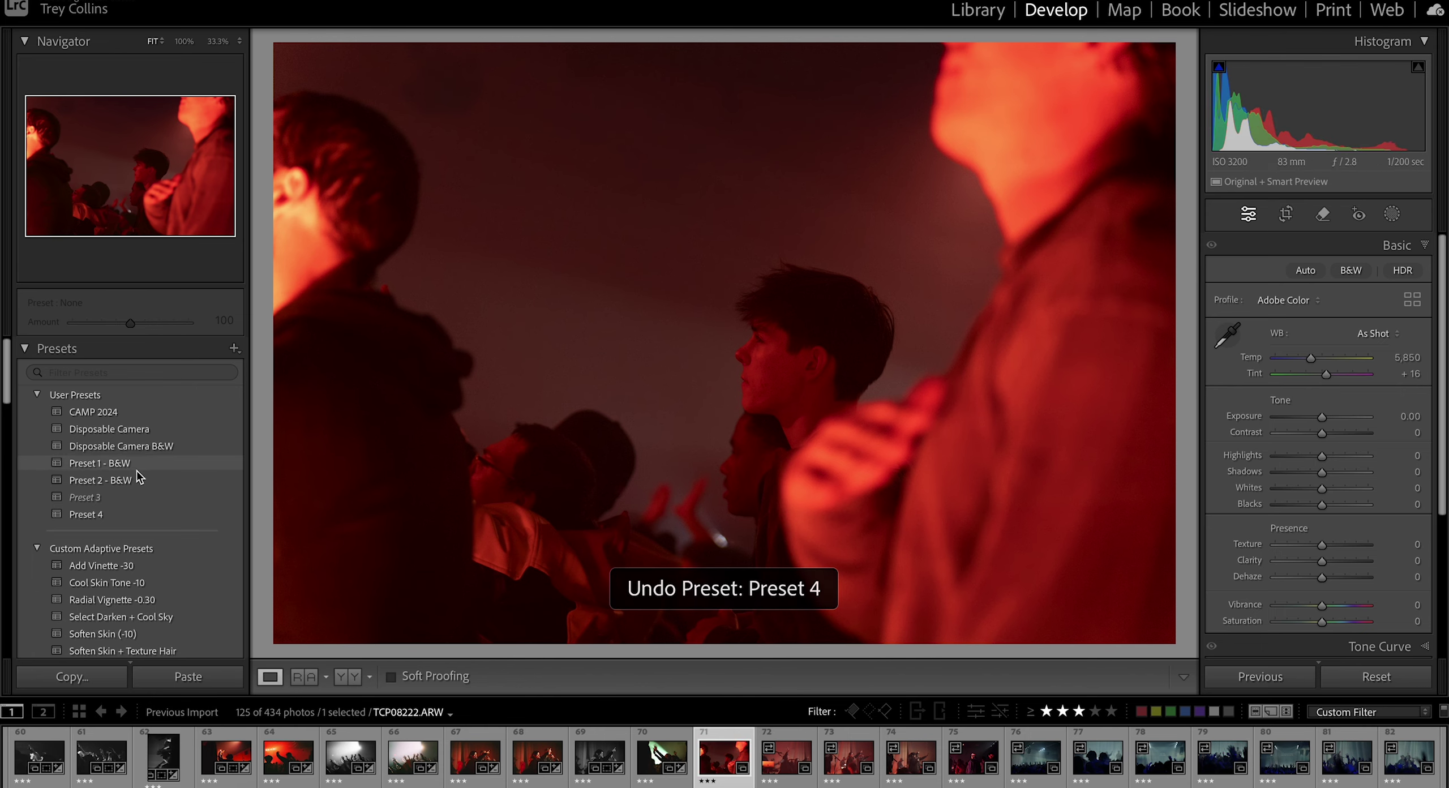
Step: Apply the Preset 2 - B&W and Subject Pop presets to photo TCP08222
{"action": "left_click", "coordinate": [139, 479]}
{"action": "scroll", "coordinate": [133, 464], "scroll_direction": "down", "scroll_amount": 6}
{"action": "left_click", "coordinate": [129, 452]}
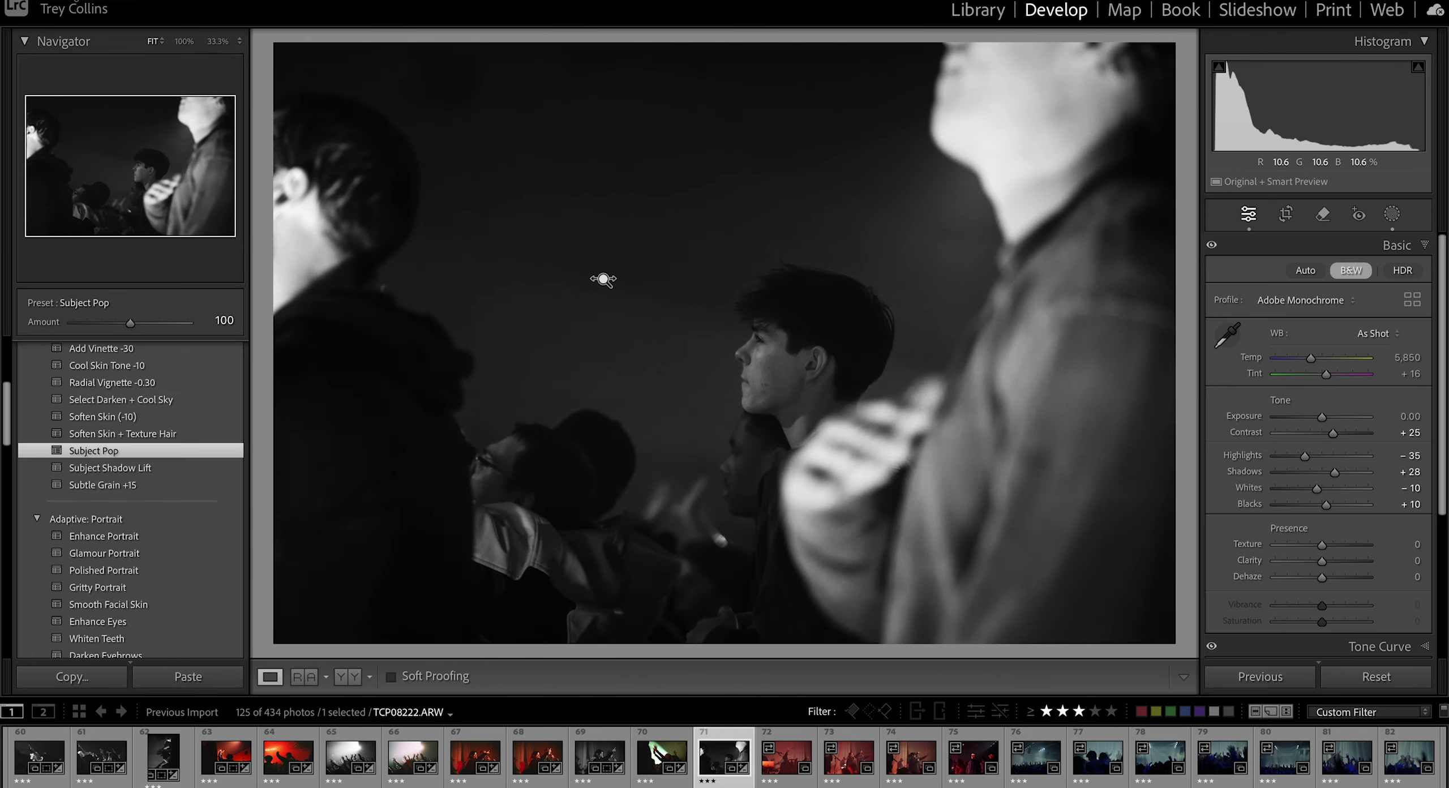
Step: Brighten the boy's face with a radial gradient at Exposure 0.54 and darken the left figure with another at Exposure −1.34 and Highlights −79
{"action": "key", "text": "shift+m"}
{"action": "left_click_drag", "start_coordinate": [770, 355], "coordinate": [1069, 627]}
{"action": "left_click_drag", "start_coordinate": [1325, 411], "coordinate": [1332, 412]}
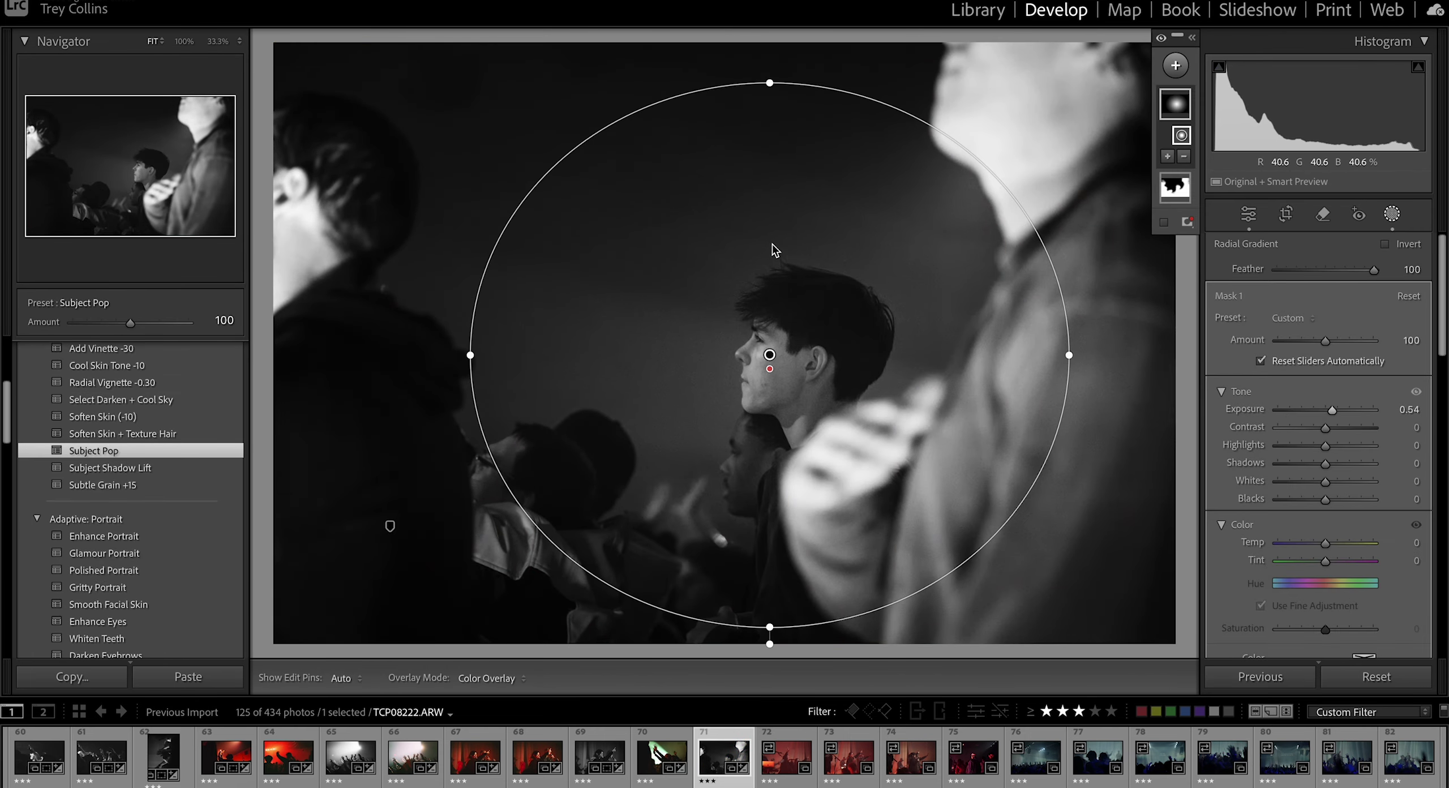
{"action": "left_click", "coordinate": [390, 526]}
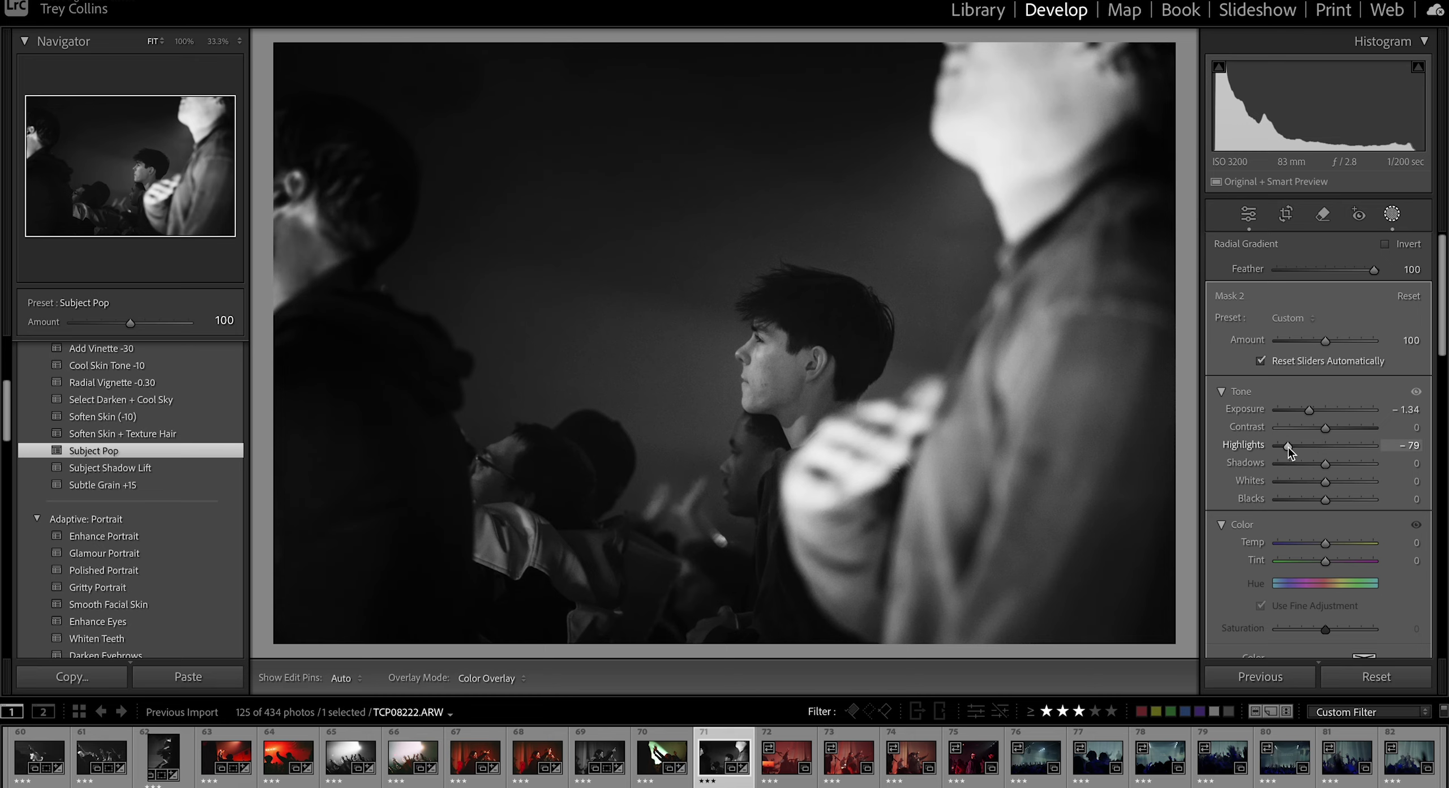
Step: Crop photo TCP08222 tighter from its top right corner to cut out the tall foreground person's head
{"action": "key", "text": "r"}
{"action": "left_click_drag", "start_coordinate": [1174, 44], "coordinate": [986, 190]}
{"action": "key", "text": "Return"}
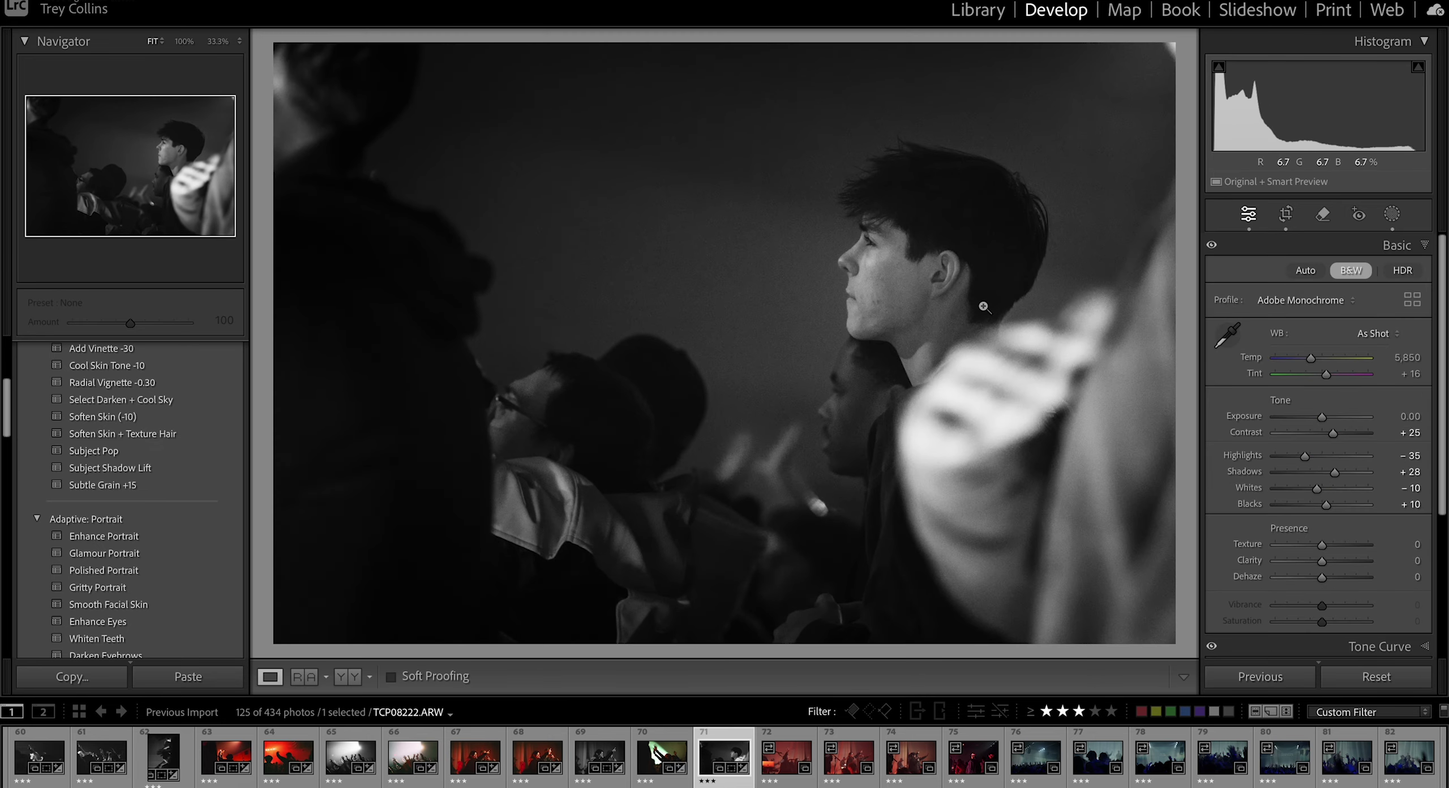
Step: Add a radial gradient over the bright blurred hand in the foreground and set its Exposure to −0.60
{"action": "key", "text": "shift+m"}
{"action": "left_click_drag", "start_coordinate": [980, 421], "coordinate": [1251, 674]}
{"action": "left_click_drag", "start_coordinate": [980, 421], "coordinate": [1061, 459]}
{"action": "left_click_drag", "start_coordinate": [1325, 411], "coordinate": [1319, 412]}
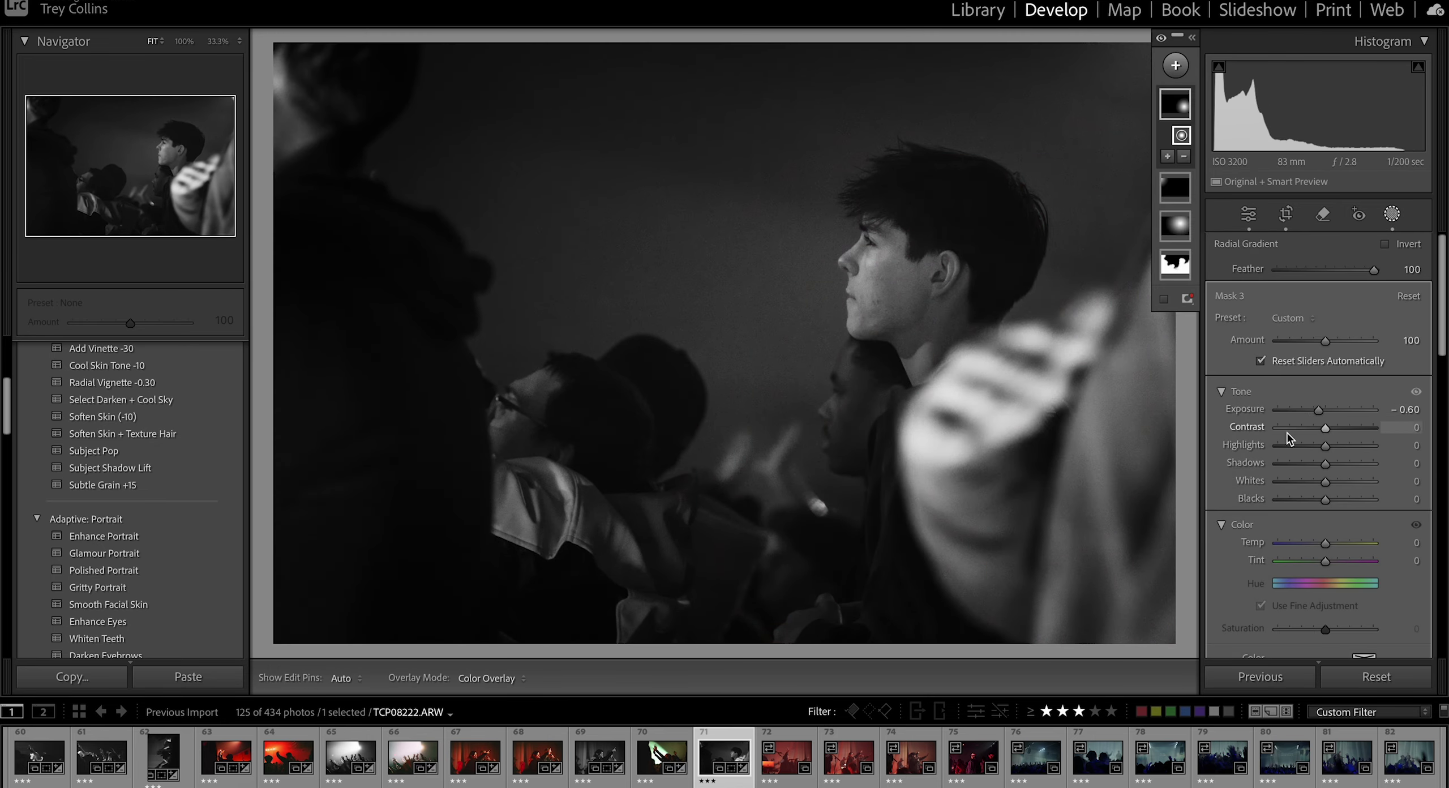
Step: Brush a mask over the blurred foreground hand and sleeve and set Exposure −0.65, Contrast −100 and Highlights −100
{"action": "left_click", "coordinate": [1176, 66]}
{"action": "left_click", "coordinate": [1188, 219]}
{"action": "left_click", "coordinate": [1176, 66]}
{"action": "left_click", "coordinate": [1188, 219]}
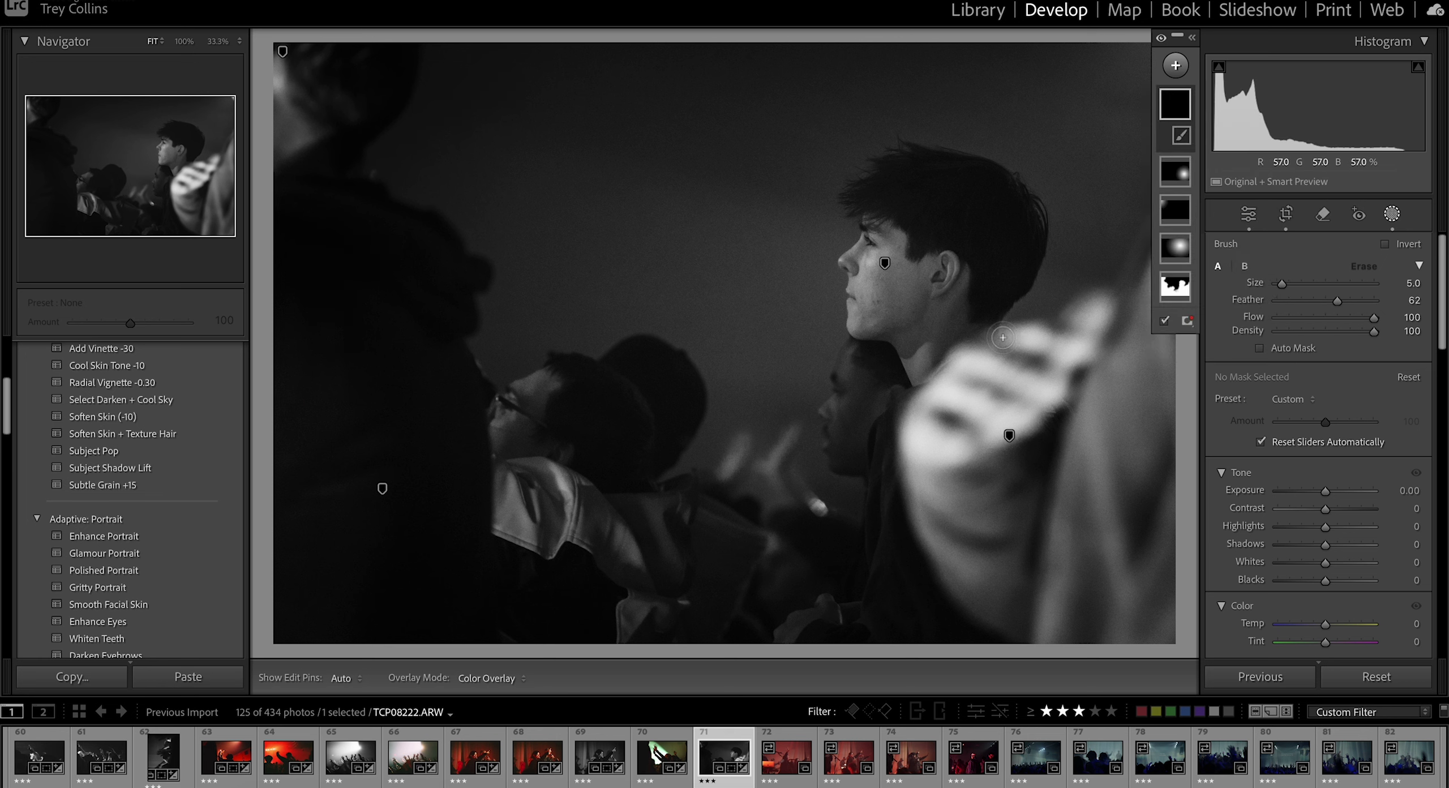
{"action": "mouse_move", "coordinate": [980, 378]}
{"action": "left_mouse_down"}
{"action": "mouse_move", "coordinate": [936, 414]}
{"action": "mouse_move", "coordinate": [1004, 418]}
{"action": "left_mouse_up"}
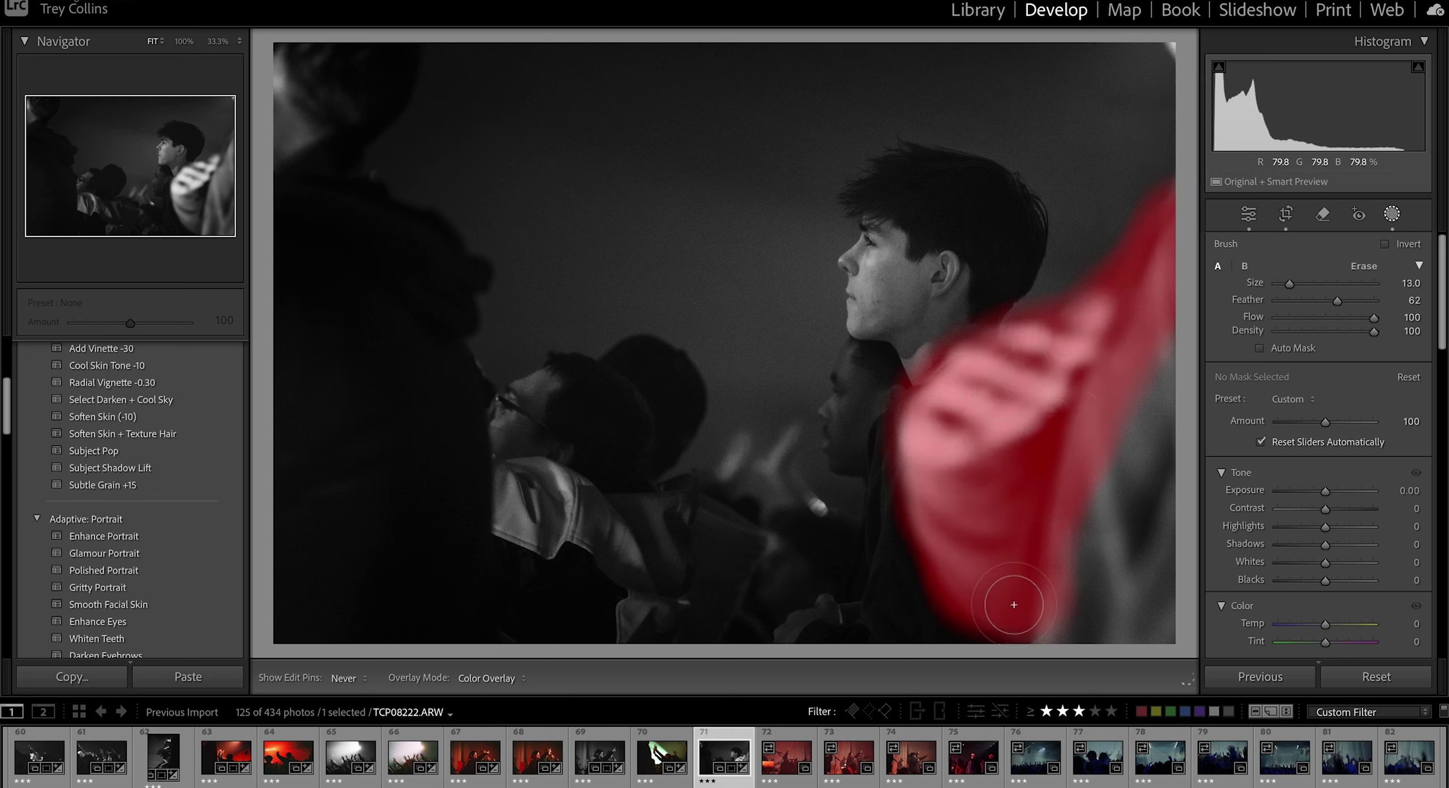
{"action": "left_click_drag", "start_coordinate": [1325, 490], "coordinate": [1318, 491]}
{"action": "mouse_move", "coordinate": [1325, 526]}
{"action": "left_mouse_down"}
{"action": "mouse_move", "coordinate": [1257, 531]}
{"action": "mouse_move", "coordinate": [1271, 512]}
{"action": "left_mouse_up"}
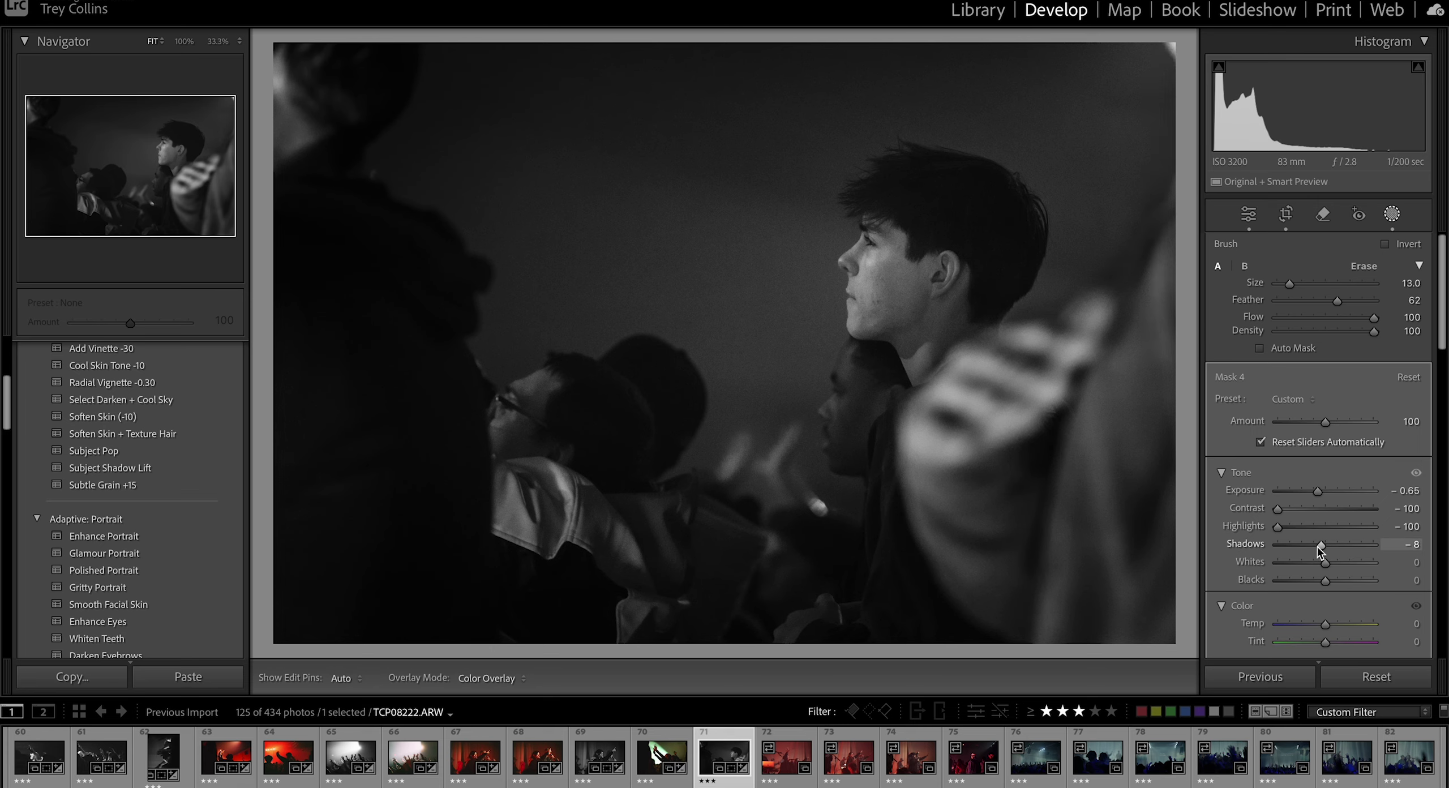
{"action": "key", "text": "super+z"}
Step: Add a linear gradient over the photo's lower right corner and lower its Exposure
{"action": "key", "text": "m"}
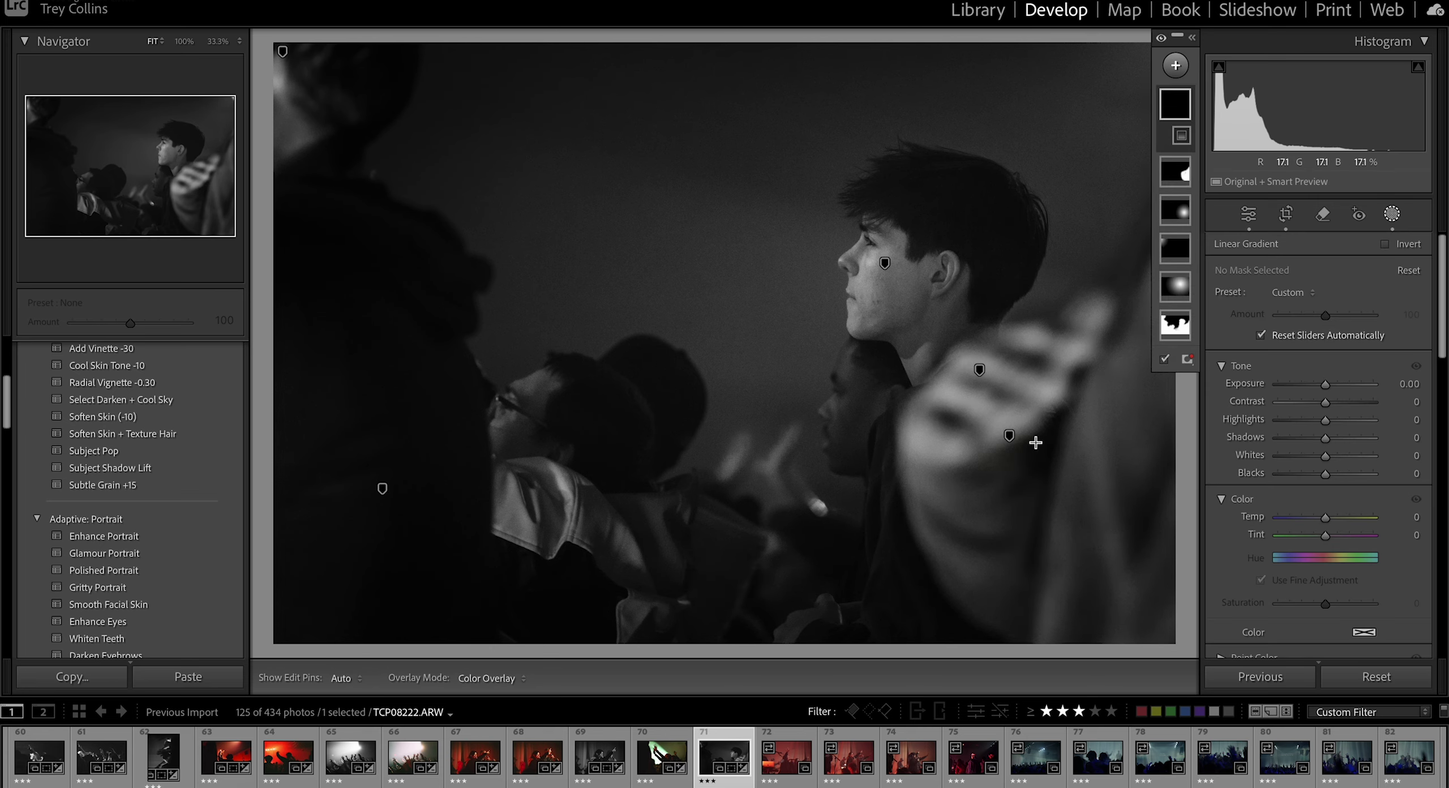
{"action": "left_click_drag", "start_coordinate": [1144, 543], "coordinate": [972, 347]}
{"action": "left_click_drag", "start_coordinate": [1325, 385], "coordinate": [1315, 388]}
Step: Brighten the upper left background with a radial gradient at Exposure 1.69 and Highlights 54, brushing the dark foreground figure out of the mask
{"action": "key", "text": "shift+m"}
{"action": "mouse_move", "coordinate": [433, 156]}
{"action": "left_mouse_down"}
{"action": "mouse_move", "coordinate": [650, 307]}
{"action": "mouse_move", "coordinate": [1000, 516]}
{"action": "left_mouse_up"}
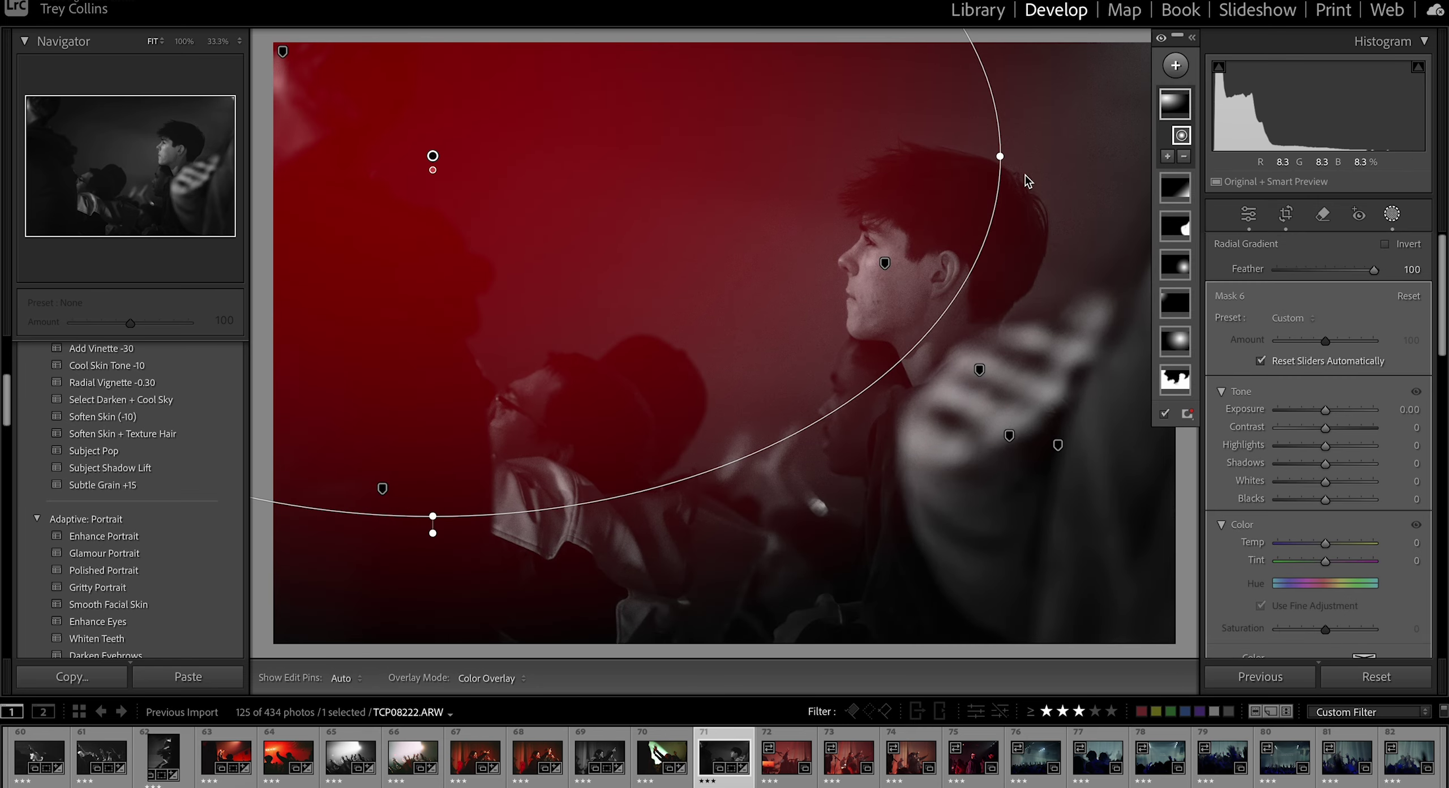
{"action": "mouse_move", "coordinate": [1325, 409]}
{"action": "left_mouse_down"}
{"action": "mouse_move", "coordinate": [1342, 410]}
{"action": "mouse_move", "coordinate": [1351, 444]}
{"action": "left_mouse_up"}
{"action": "left_click_drag", "start_coordinate": [1343, 410], "coordinate": [1347, 412]}
{"action": "left_click", "coordinate": [1180, 163]}
{"action": "left_click", "coordinate": [1217, 272]}
{"action": "left_click_drag", "start_coordinate": [317, 79], "coordinate": [278, 171]}
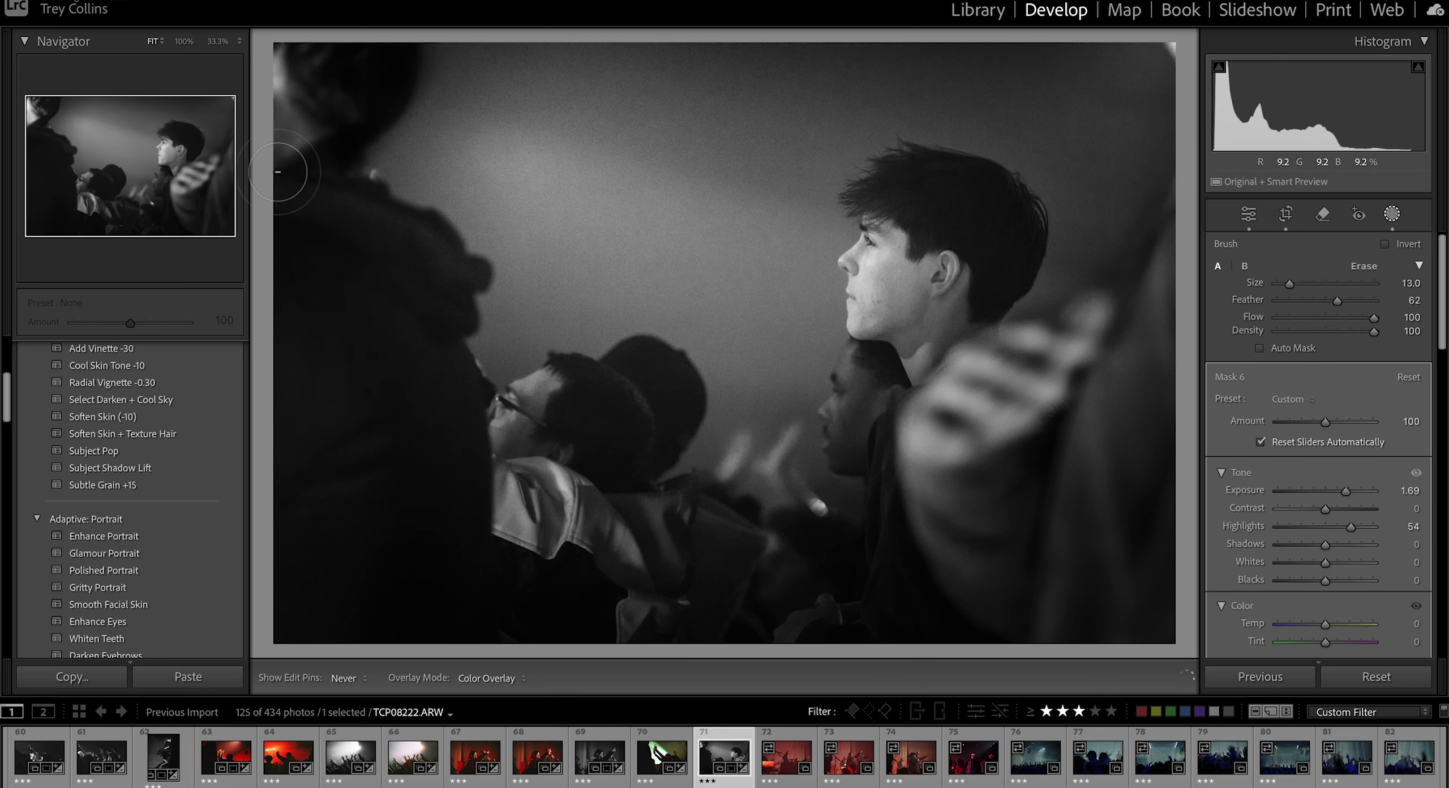
Step: Set the photo's overall Exposure to −0.63 and brush another mask over the blurred hand with Exposure −1.79 and Highlights −100
{"action": "left_click", "coordinate": [1392, 214]}
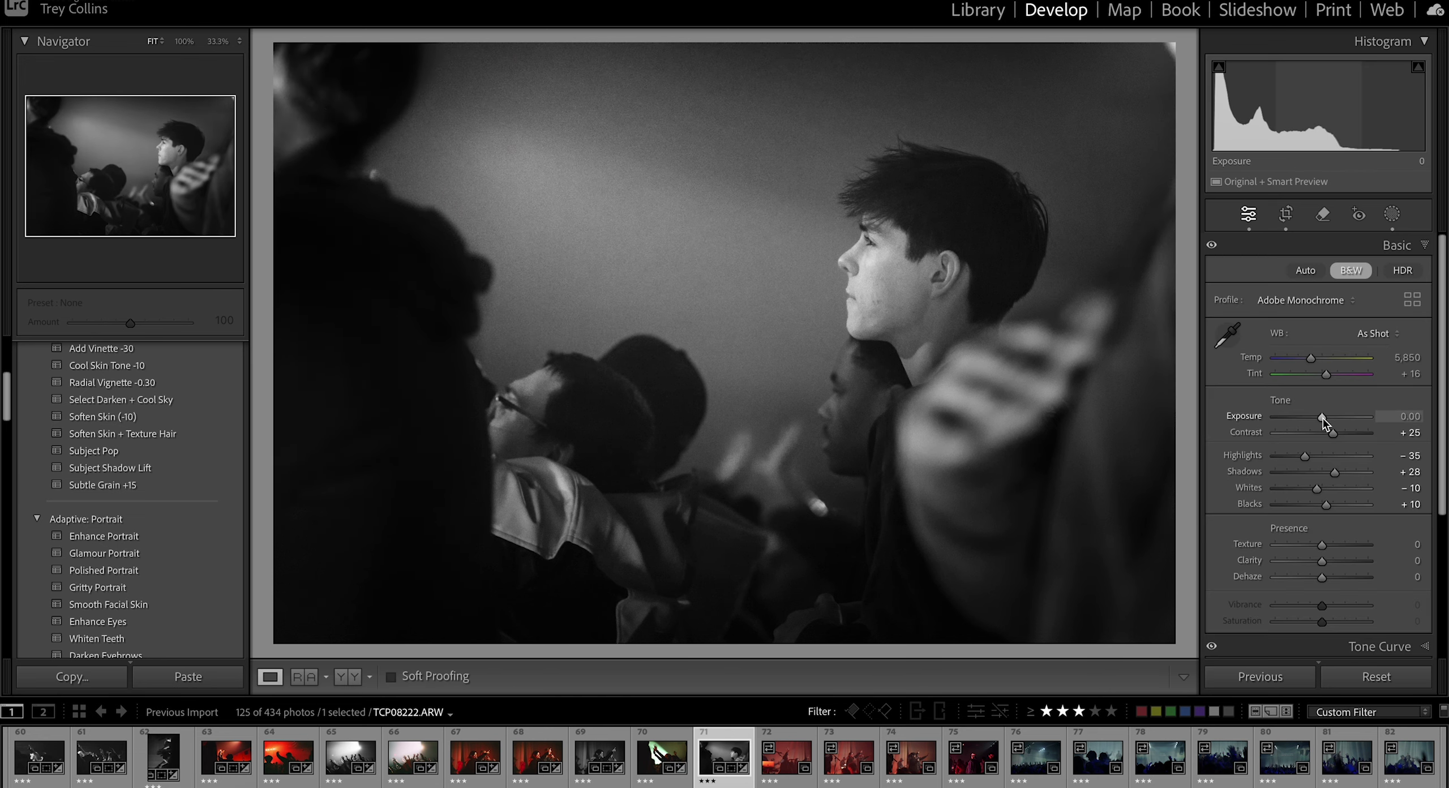
{"action": "left_click", "coordinate": [1392, 218]}
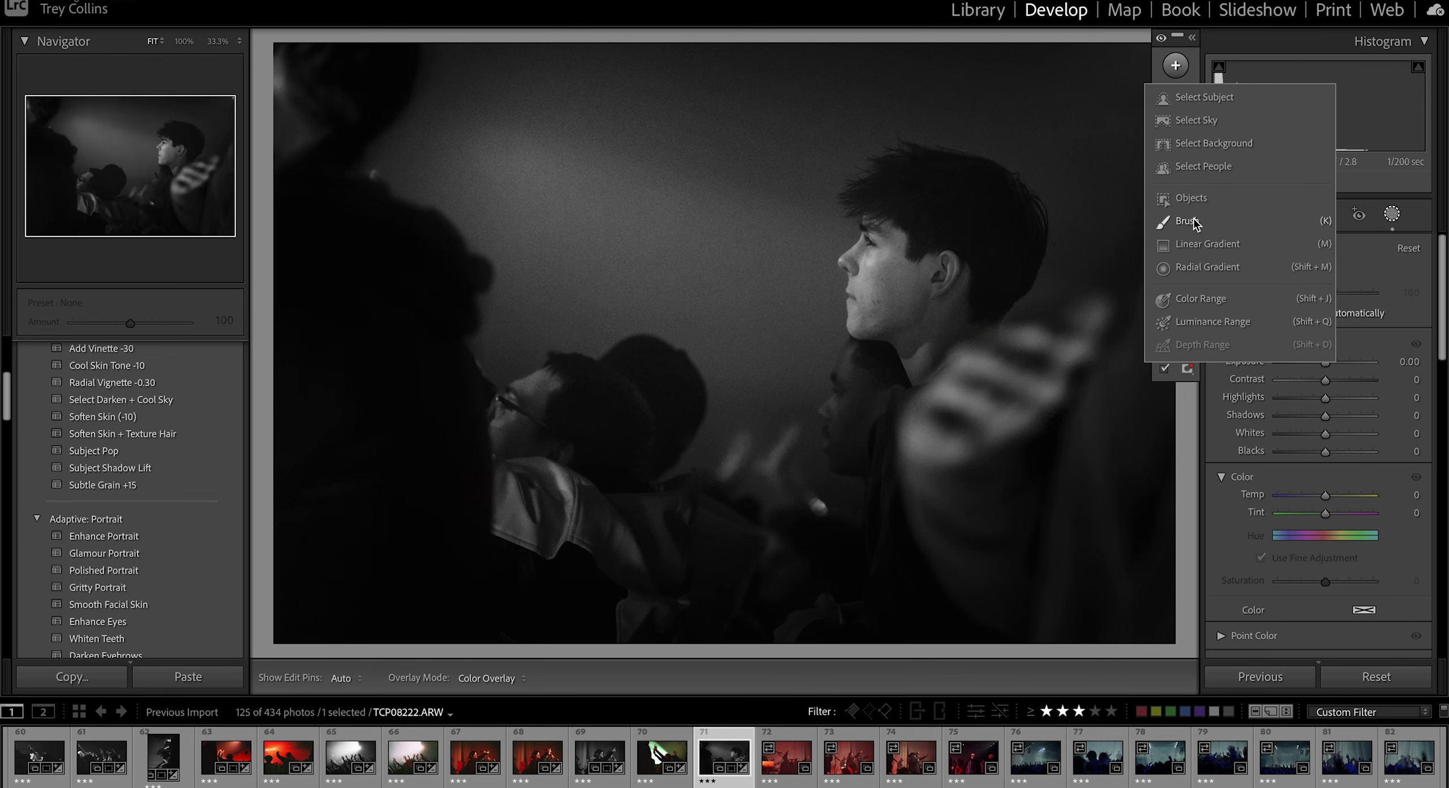
{"action": "left_click", "coordinate": [1180, 202]}
{"action": "left_click_drag", "start_coordinate": [960, 502], "coordinate": [1023, 567]}
{"action": "left_click", "coordinate": [1304, 510]}
{"action": "key", "text": "super+z"}
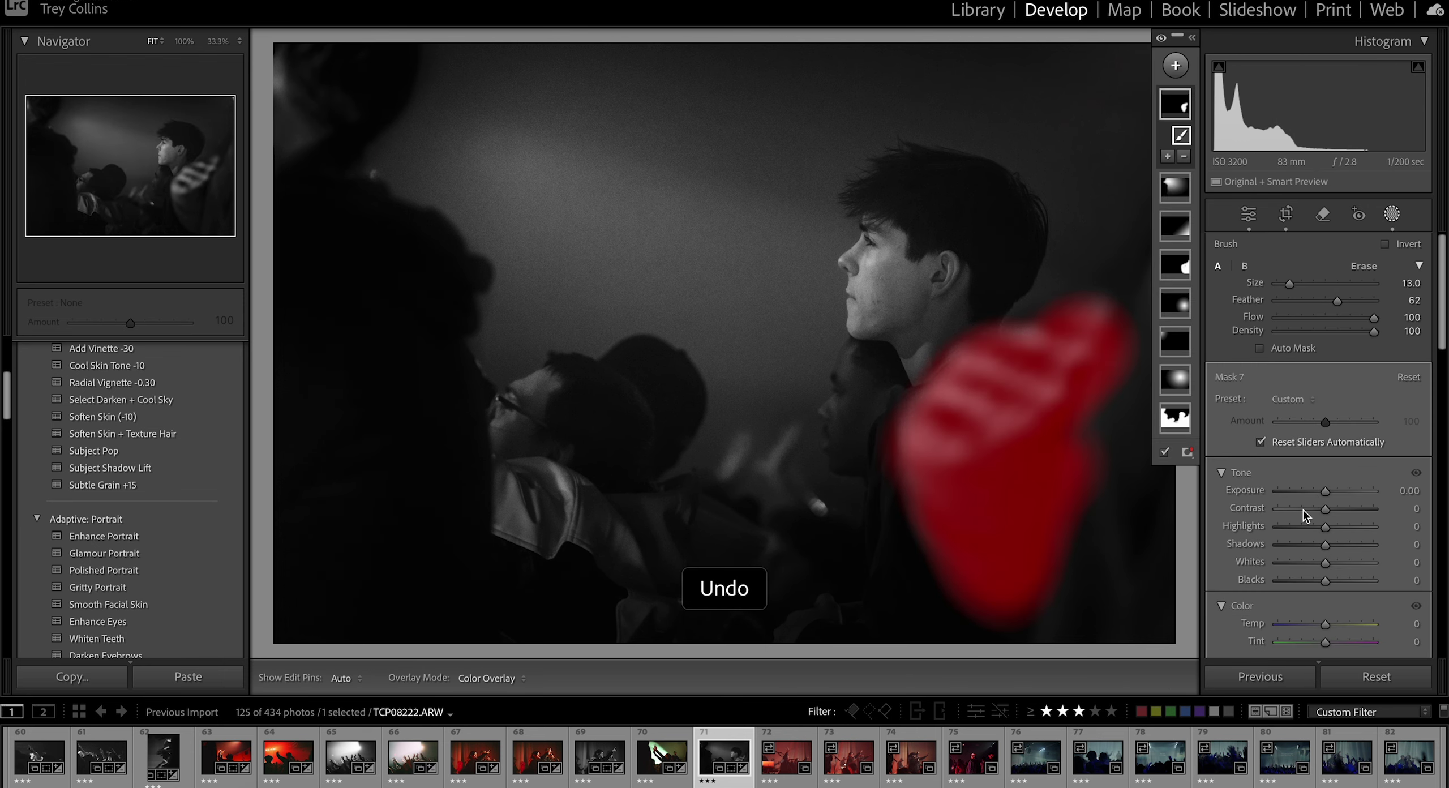
{"action": "mouse_move", "coordinate": [1304, 527]}
{"action": "left_mouse_down"}
{"action": "mouse_move", "coordinate": [1266, 526]}
{"action": "mouse_move", "coordinate": [1304, 490]}
{"action": "left_mouse_up"}
{"action": "left_click_drag", "start_coordinate": [1085, 429], "coordinate": [1189, 425]}
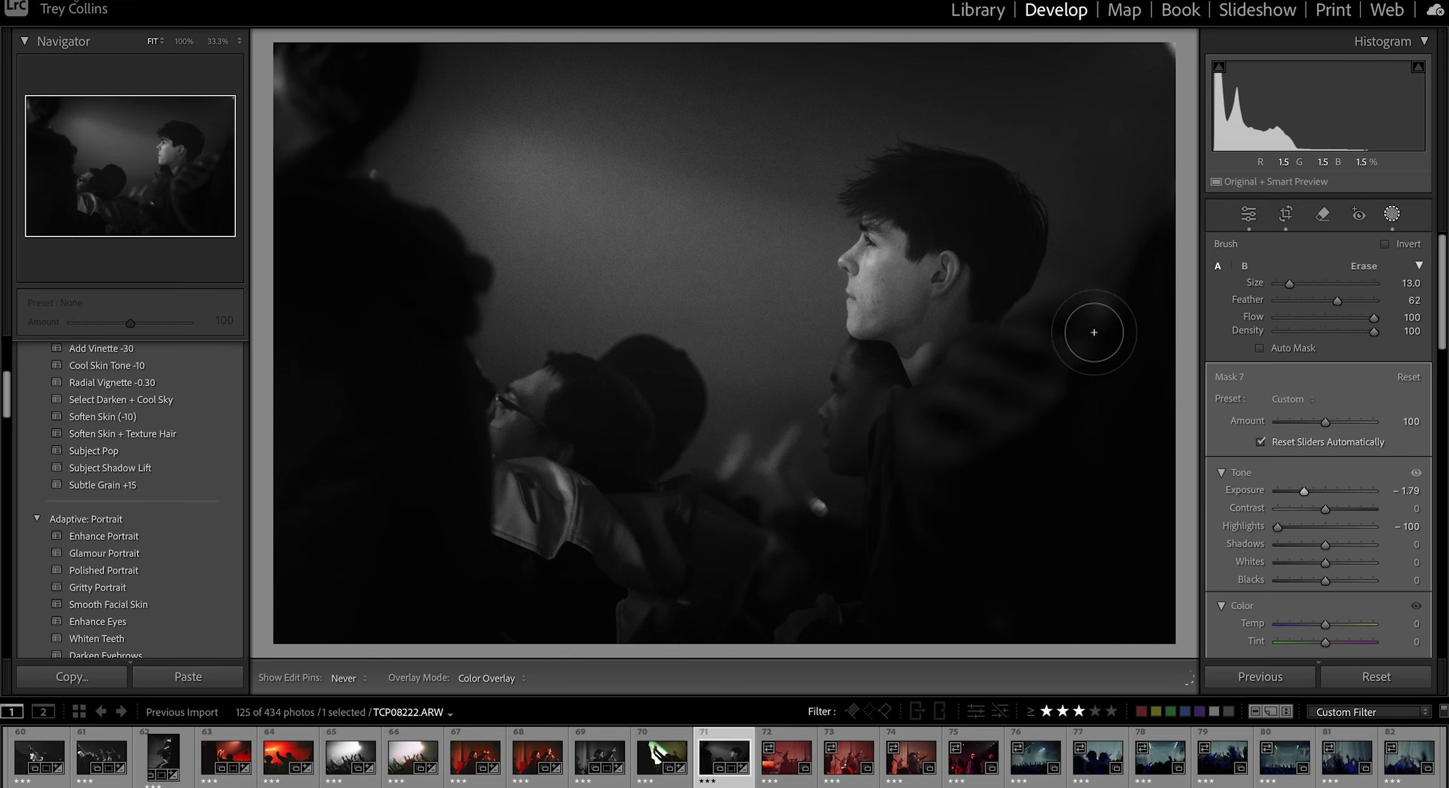
Step: Check the crop framing of photo TCP08222 and accept it
{"action": "left_click", "coordinate": [1392, 214]}
{"action": "left_click", "coordinate": [1286, 216]}
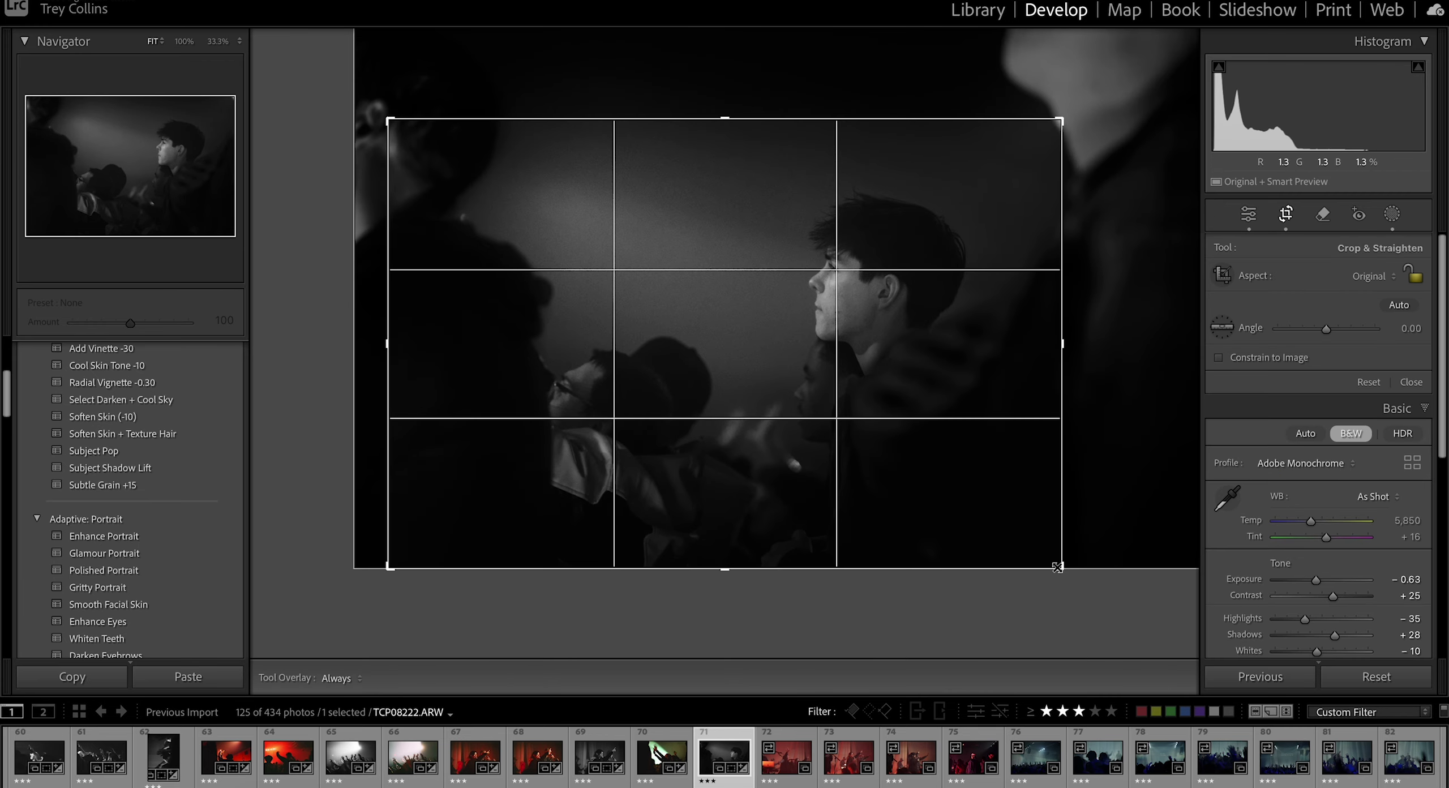
{"action": "key", "text": "Return"}
Step: Sync the settings of the earlier edited red-lit stage photo to photo TCP08226
{"action": "left_click", "coordinate": [797, 769]}
{"action": "left_click", "coordinate": [537, 759], "text": "ctrl"}
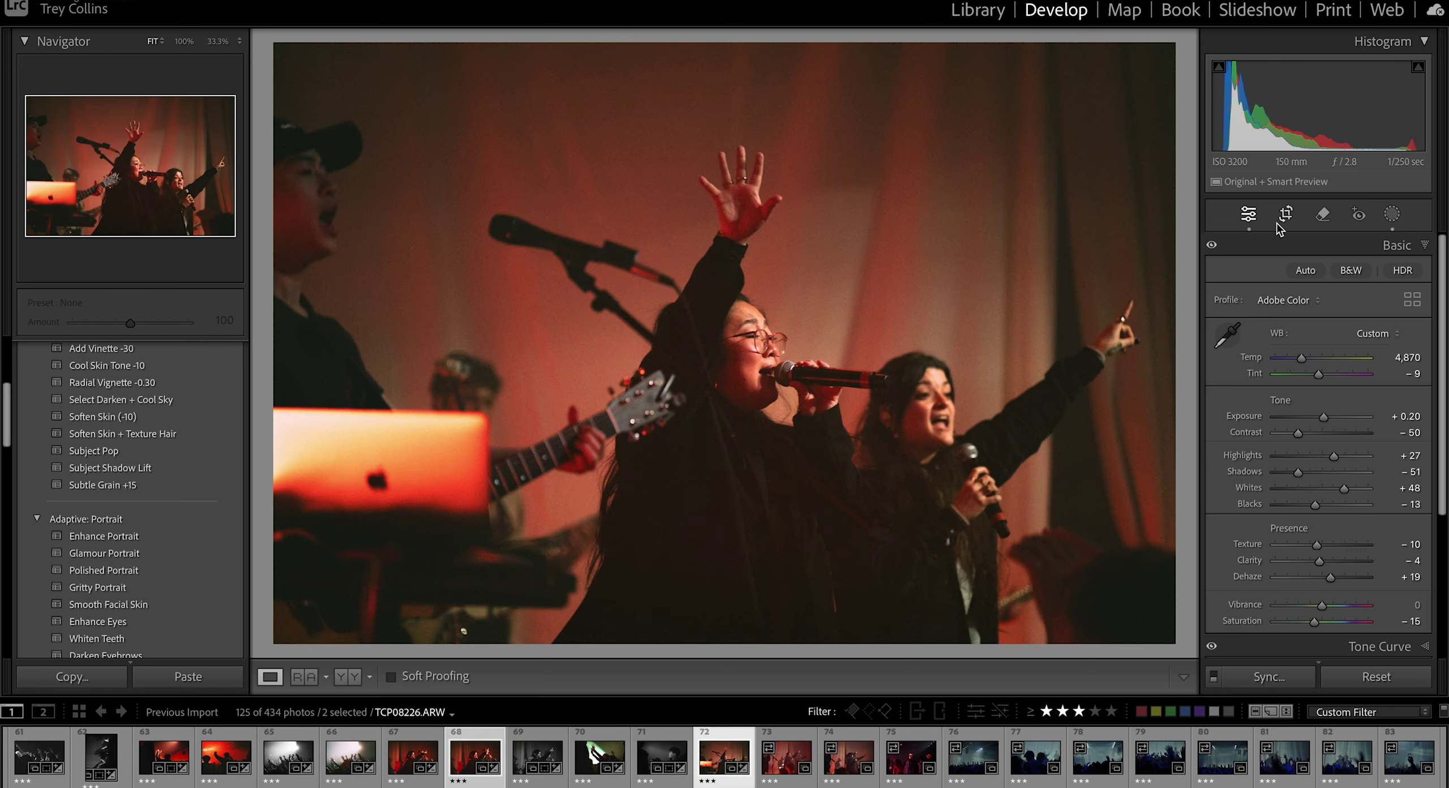
Step: Set Exposure −0.20, Highlights +75 and Whites +70 on photo TCP08226 and apply the Radial Vignette -0.30 preset
{"action": "scroll", "coordinate": [97, 524], "scroll_direction": "up", "scroll_amount": 5}
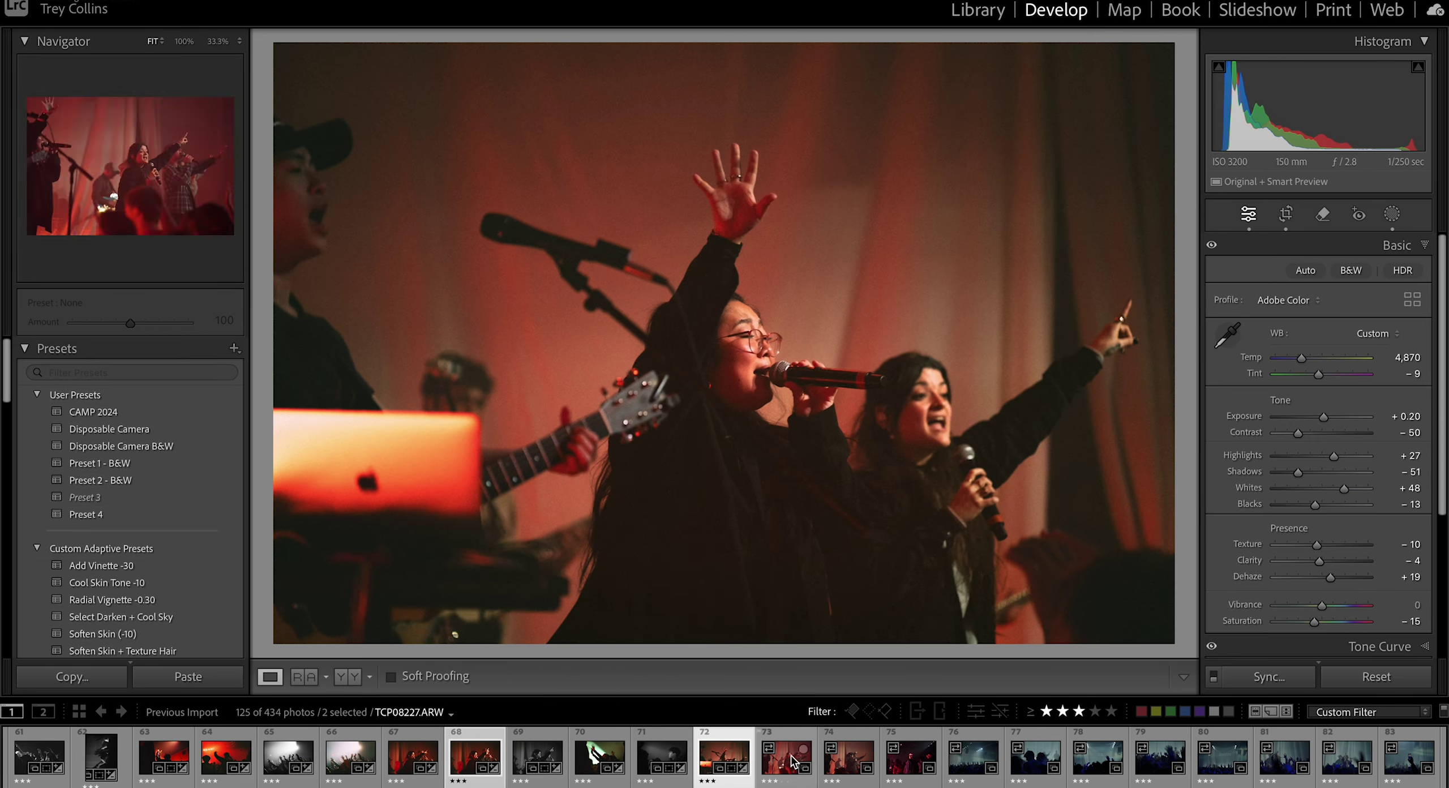
{"action": "mouse_move", "coordinate": [1323, 419]}
{"action": "left_mouse_down"}
{"action": "mouse_move", "coordinate": [1373, 453]}
{"action": "mouse_move", "coordinate": [1353, 488]}
{"action": "mouse_move", "coordinate": [1320, 417]}
{"action": "left_mouse_up"}
{"action": "left_click", "coordinate": [170, 600]}
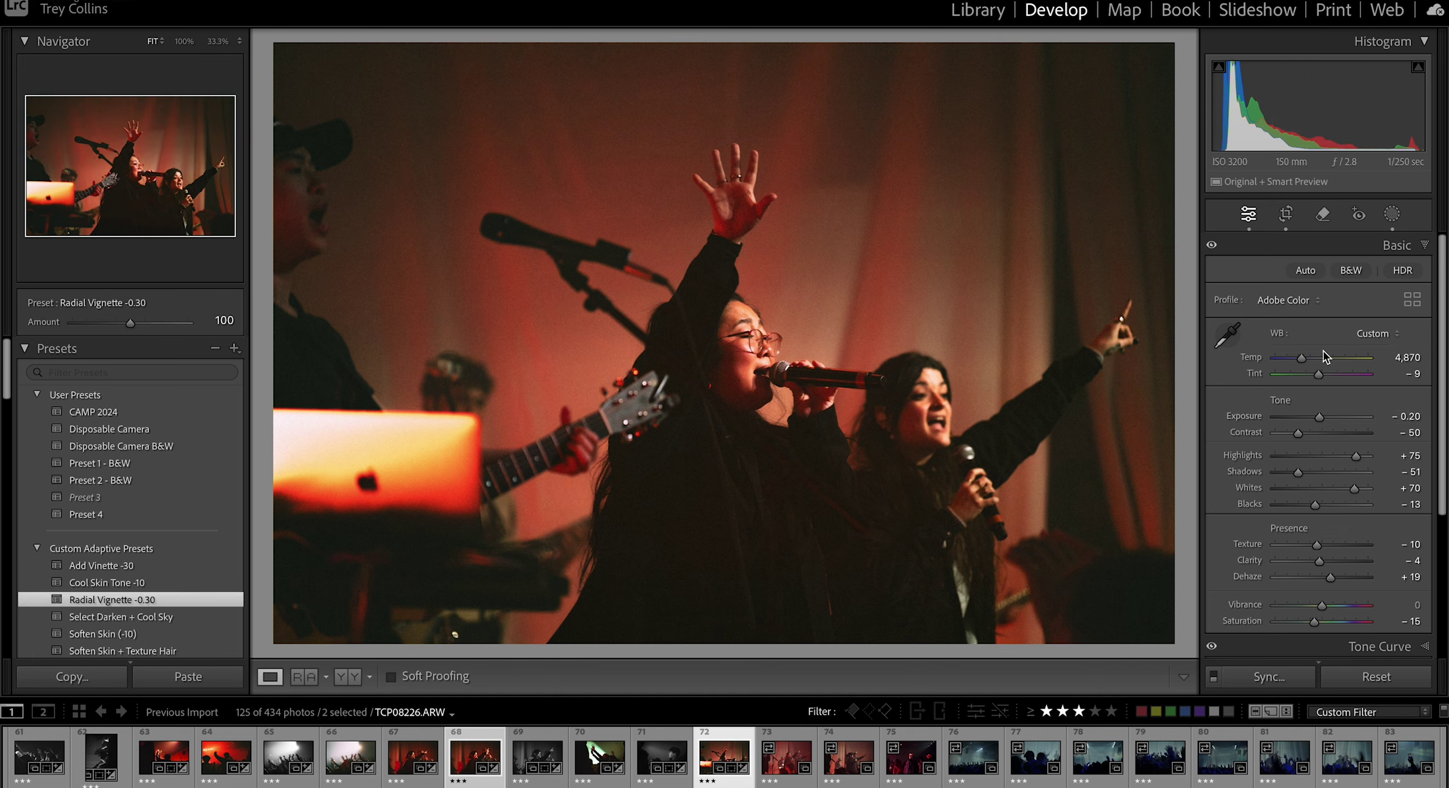
Step: Add a linear gradient from the top of photo TCP08226 downward, subtract the subject from it and slightly lower its Exposure
{"action": "key", "text": "m"}
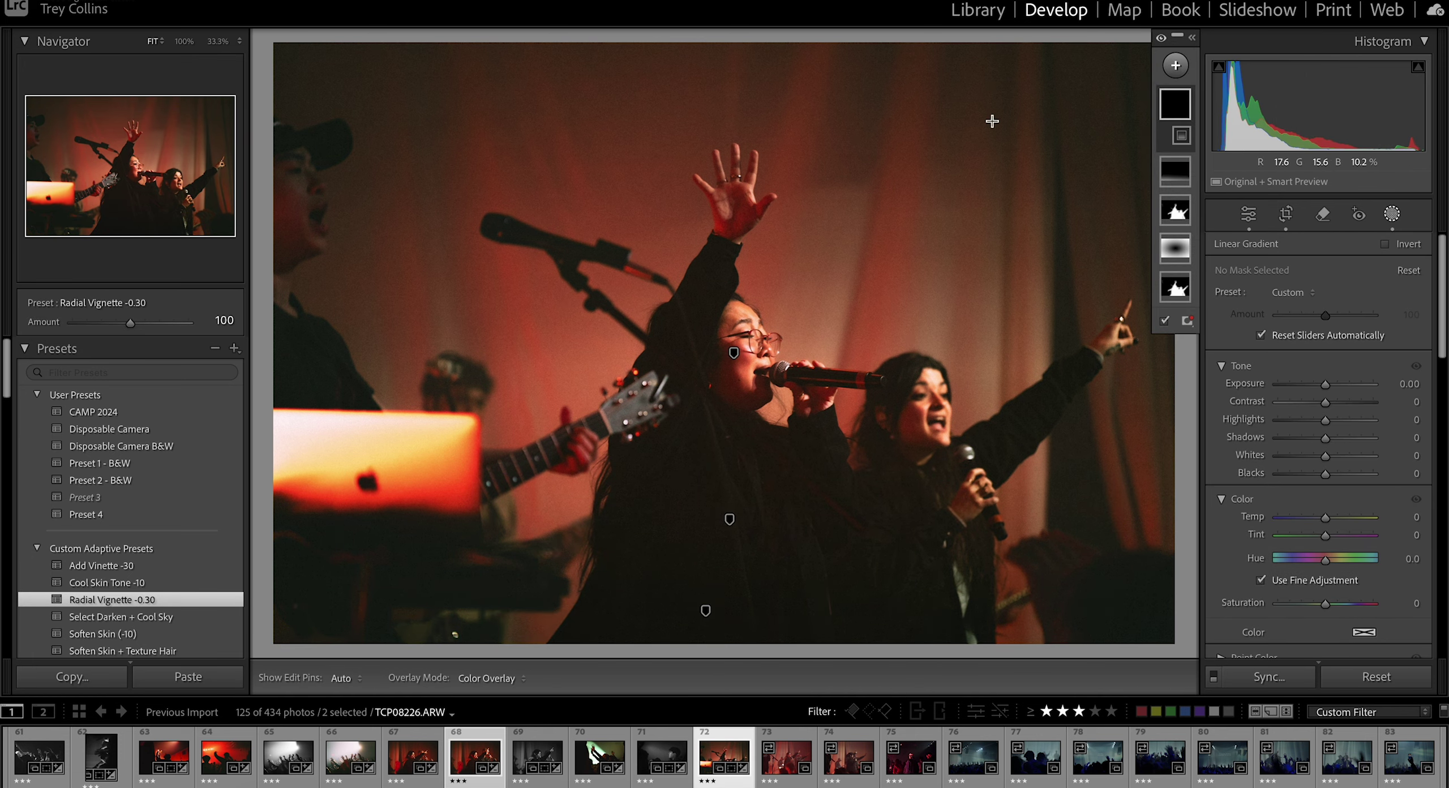
{"action": "left_click_drag", "start_coordinate": [897, 43], "coordinate": [899, 604]}
{"action": "left_click", "coordinate": [1183, 157]}
{"action": "left_click", "coordinate": [1215, 173]}
{"action": "left_click_drag", "start_coordinate": [1327, 386], "coordinate": [1321, 387]}
Step: Apply the Disposable Camera B&W preset to photo TCP08227 and set Exposure to −0.75
{"action": "key", "text": "Right"}
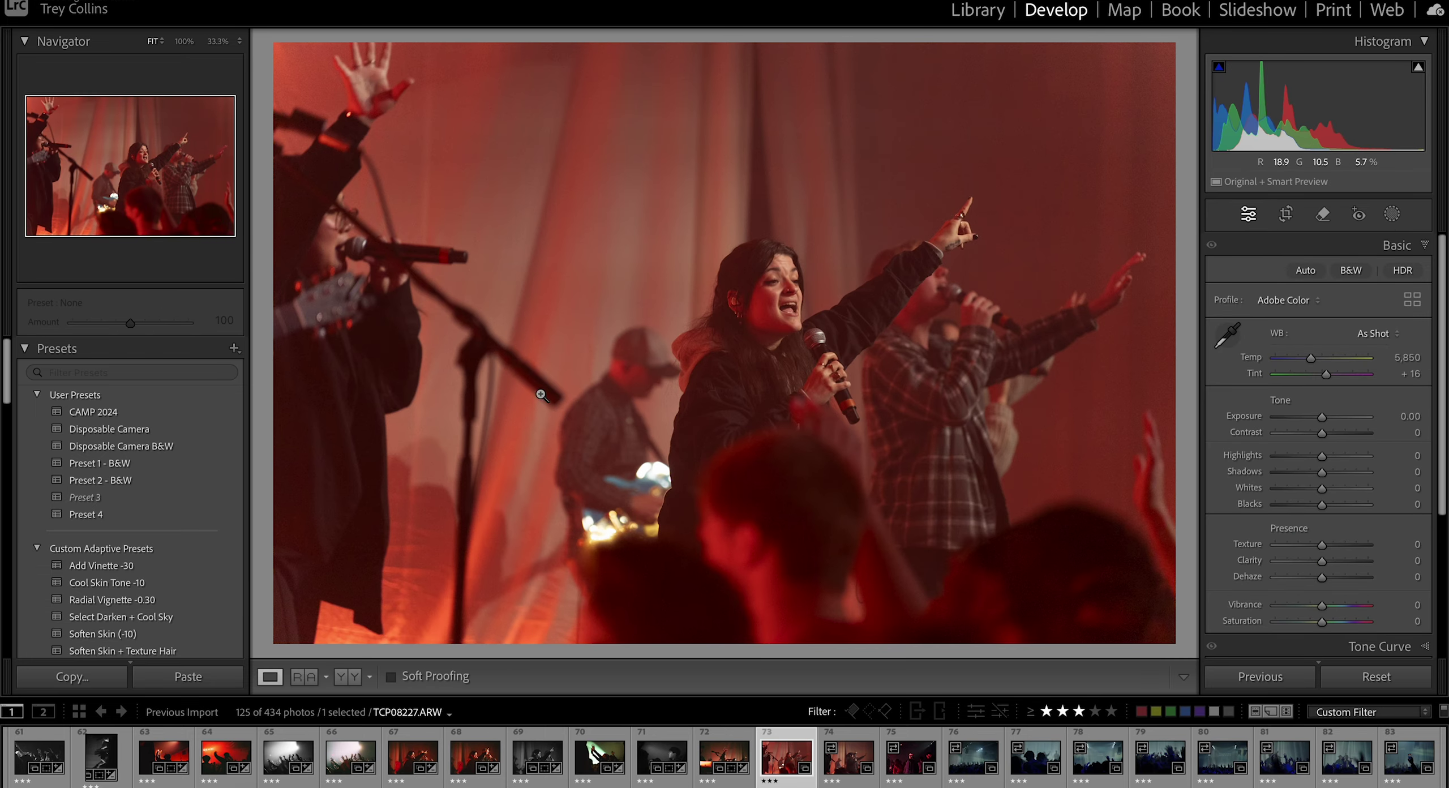
{"action": "left_click", "coordinate": [175, 447]}
{"action": "left_click_drag", "start_coordinate": [1322, 417], "coordinate": [1314, 420]}
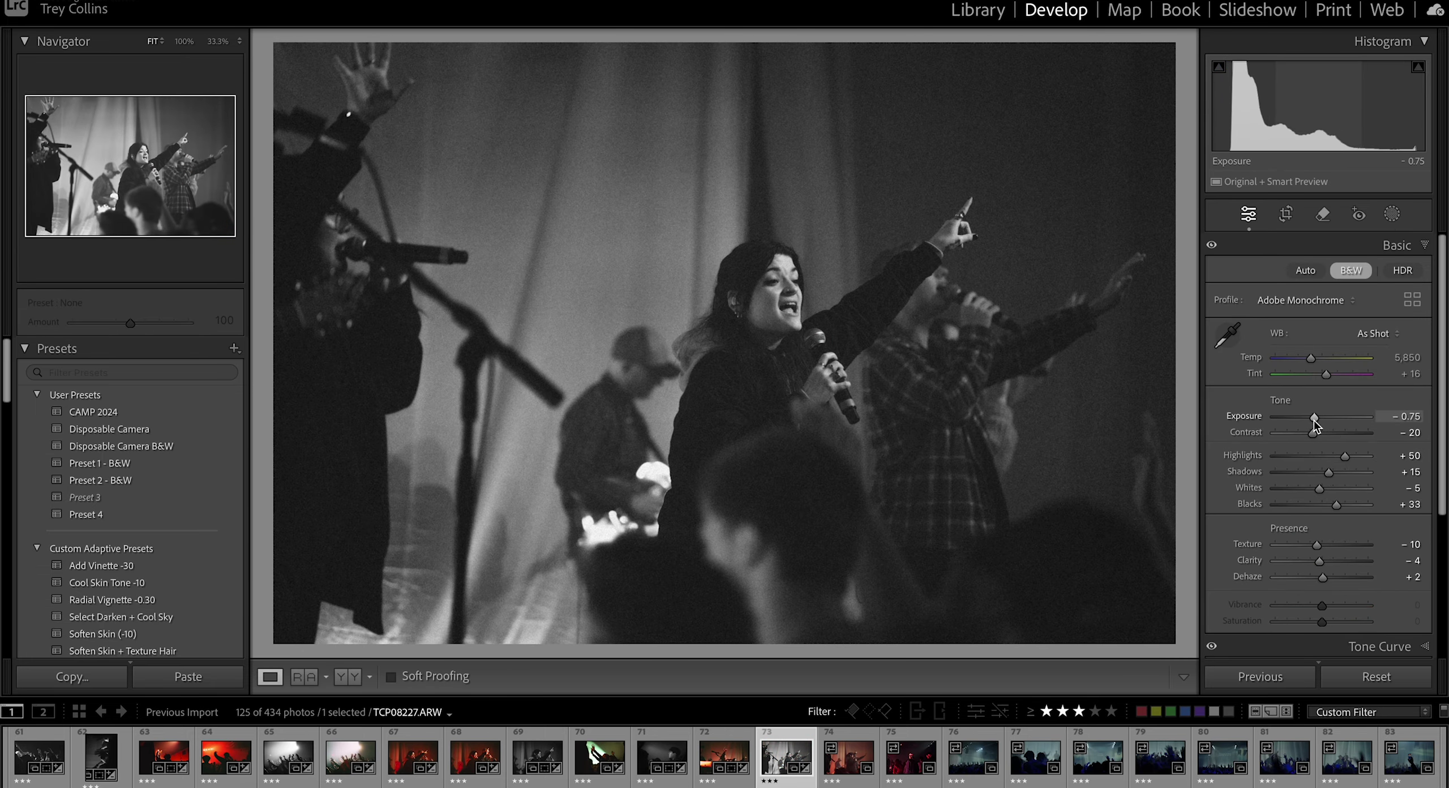
Step: Crop photo TCP08227 tighter from its left edge to trim the singer standing there
{"action": "left_click", "coordinate": [1286, 215]}
{"action": "left_click_drag", "start_coordinate": [277, 363], "coordinate": [326, 371]}
{"action": "key", "text": "Return"}
Step: Add a linear gradient rising from the bottom of photo TCP08227 and lower its Exposure to darken the foreground crowd
{"action": "key", "text": "m"}
{"action": "left_click_drag", "start_coordinate": [517, 616], "coordinate": [570, 259]}
{"action": "mouse_move", "coordinate": [1326, 386]}
{"action": "left_mouse_down"}
{"action": "mouse_move", "coordinate": [1301, 390]}
{"action": "mouse_move", "coordinate": [1334, 410]}
{"action": "mouse_move", "coordinate": [1309, 419]}
{"action": "left_mouse_up"}
Step: Apply the Soften Skin (-10) and Subject Pop presets to photo TCP08227
{"action": "left_click", "coordinate": [124, 635]}
{"action": "scroll", "coordinate": [136, 510], "scroll_direction": "down", "scroll_amount": 4}
{"action": "left_click", "coordinate": [139, 465]}
Step: Set Whites to +33, review the vignette and grain effects, and set Exposure to −1.75 on photo TCP08227
{"action": "key", "text": "shift+w"}
{"action": "scroll", "coordinate": [1276, 477], "scroll_direction": "down", "scroll_amount": 5}
{"action": "left_click", "coordinate": [1400, 613]}
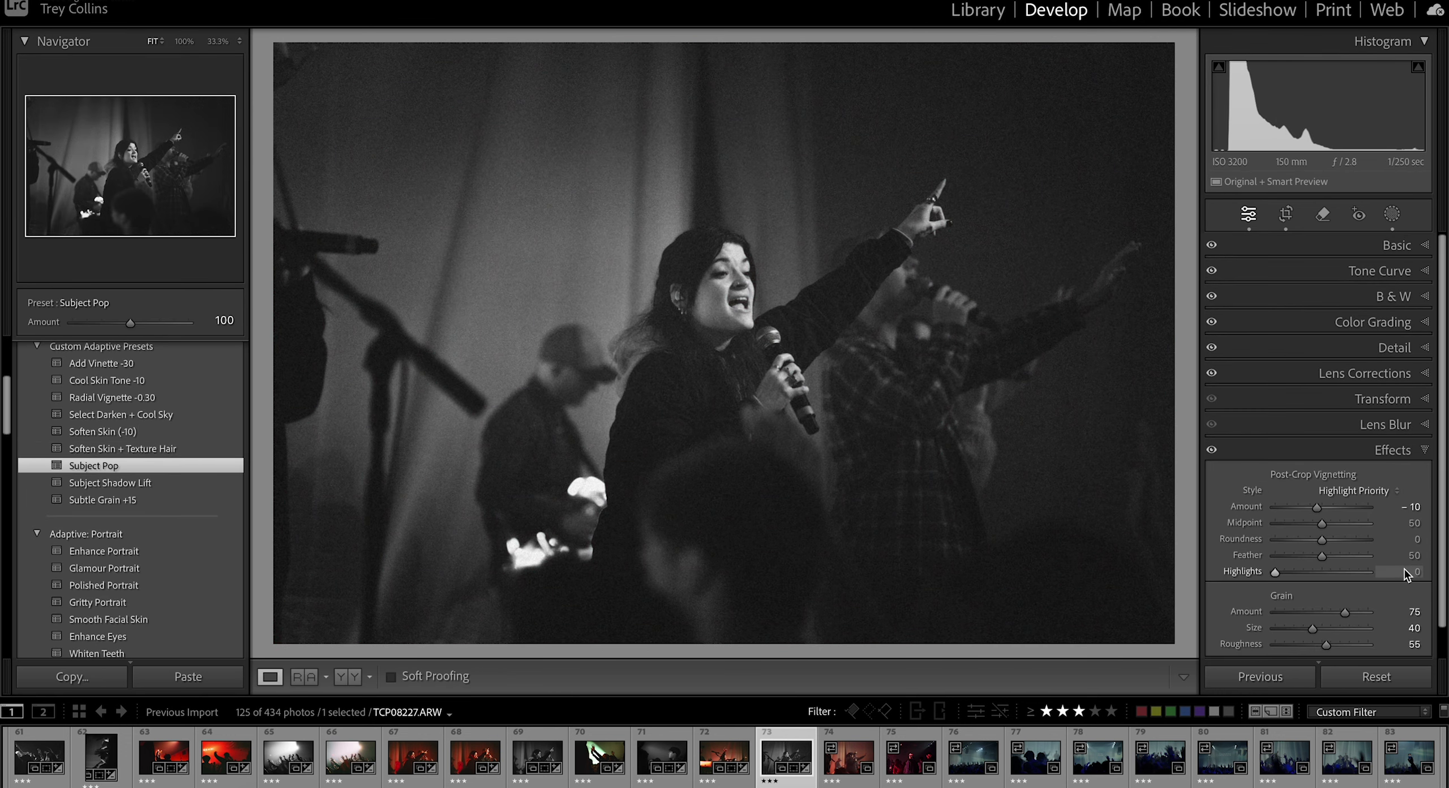
{"action": "key", "text": "super+1"}
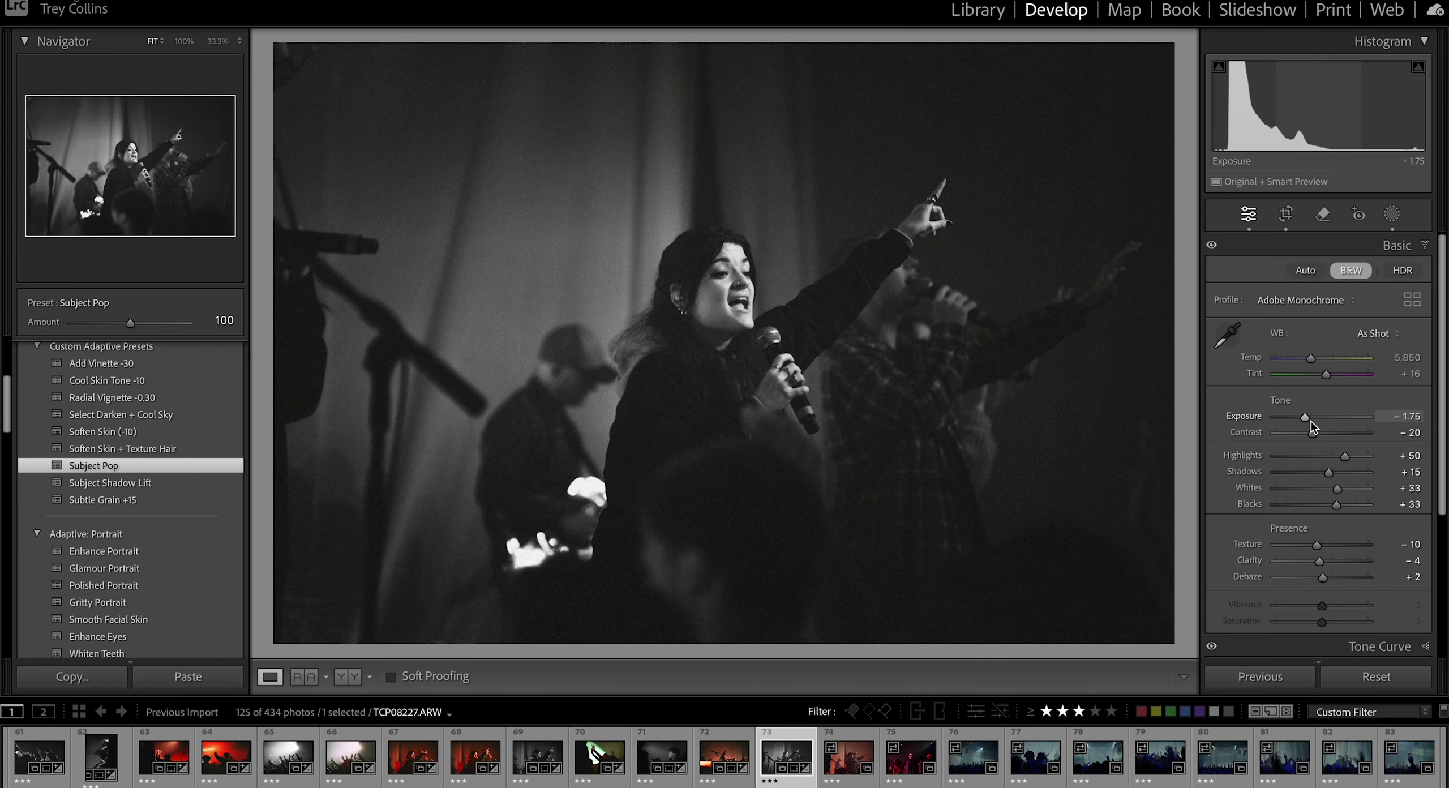
Step: Crop photo TCP08232 tighter in landscape orientation around the woman singing
{"action": "left_click", "coordinate": [850, 759]}
{"action": "left_click", "coordinate": [1287, 214]}
{"action": "key", "text": "x"}
{"action": "key", "text": "x"}
{"action": "left_click_drag", "start_coordinate": [815, 322], "coordinate": [681, 311]}
{"action": "key", "text": "Return"}
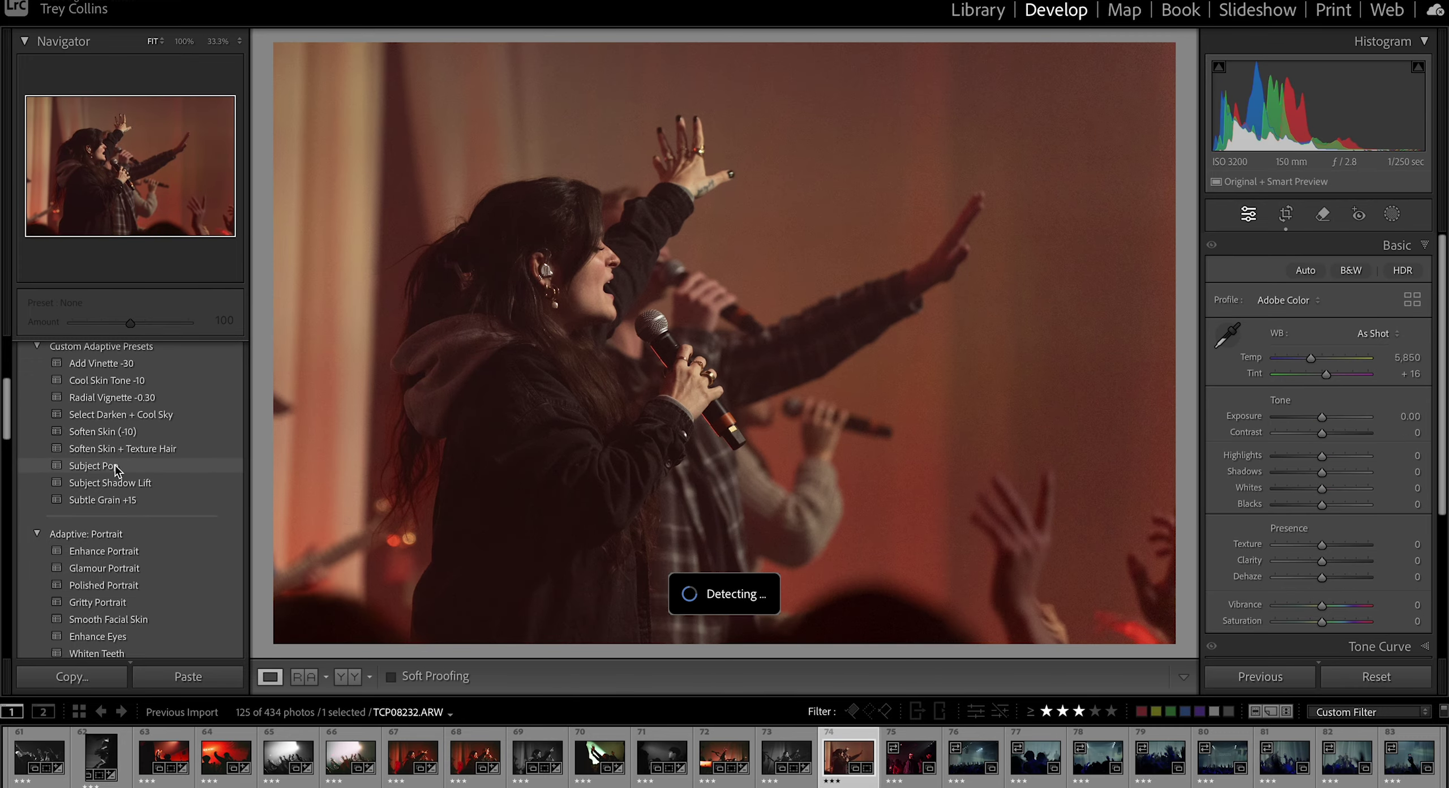
Step: Apply Preset 4 and Subject Pop to photo TCP08232 and set Exposure −0.35 and Whites +34
{"action": "scroll", "coordinate": [119, 464], "scroll_direction": "down", "scroll_amount": 5}
{"action": "scroll", "coordinate": [116, 467], "scroll_direction": "up", "scroll_amount": 6}
{"action": "scroll", "coordinate": [113, 430], "scroll_direction": "down", "scroll_amount": 5}
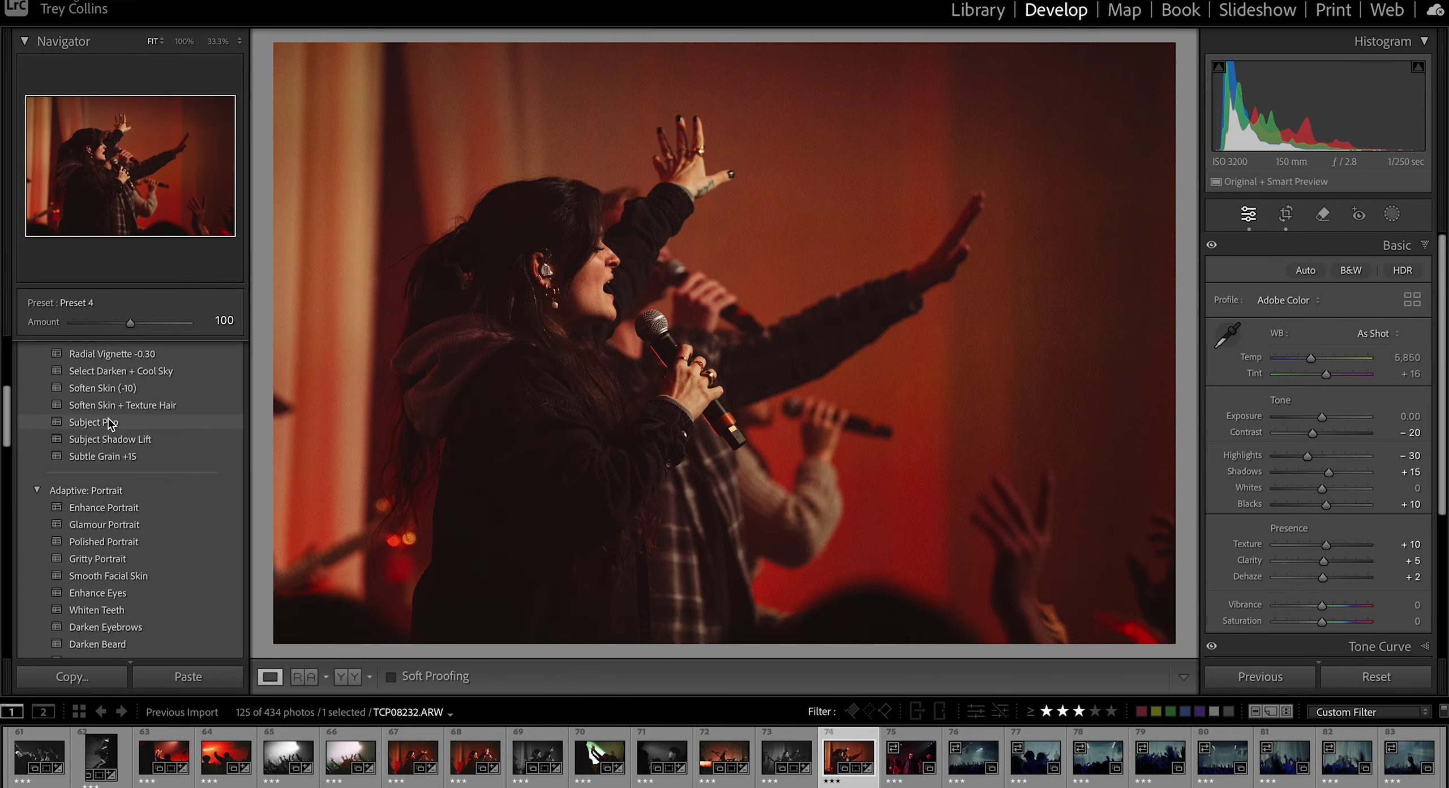
{"action": "left_click", "coordinate": [94, 422]}
{"action": "left_click_drag", "start_coordinate": [1322, 417], "coordinate": [1316, 417]}
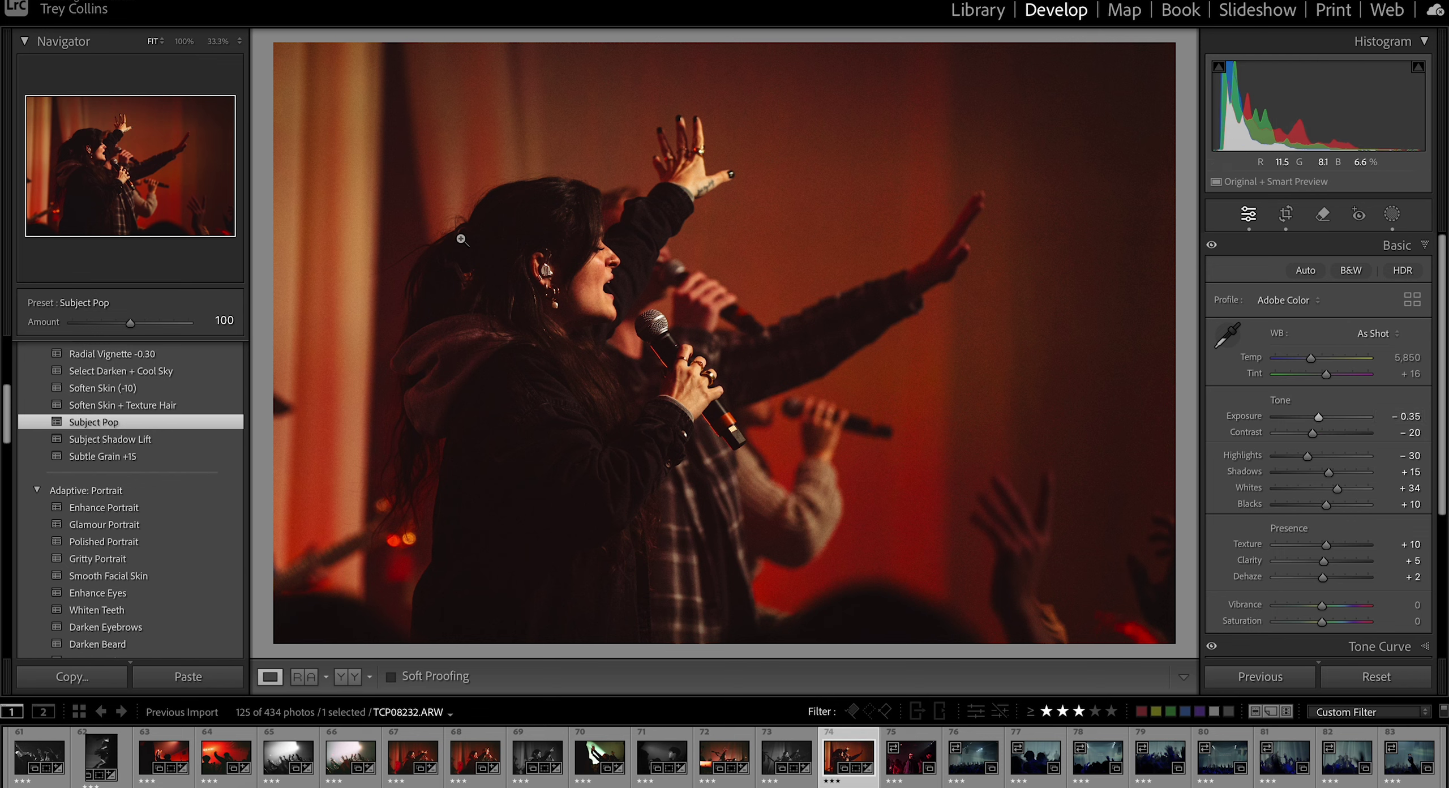
Step: Add a radial gradient over the background with the subject subtracted, adjust its effects, and set the photo's Temp to 5,308
{"action": "key", "text": "shift+m"}
{"action": "mouse_move", "coordinate": [355, 207]}
{"action": "left_mouse_down"}
{"action": "mouse_move", "coordinate": [1152, 543]}
{"action": "mouse_move", "coordinate": [1151, 558]}
{"action": "left_mouse_up"}
{"action": "left_click_drag", "start_coordinate": [355, 207], "coordinate": [524, 221]}
{"action": "left_click", "coordinate": [1184, 158]}
{"action": "left_click", "coordinate": [1195, 190]}
{"action": "scroll", "coordinate": [1282, 497], "scroll_direction": "down", "scroll_amount": 5}
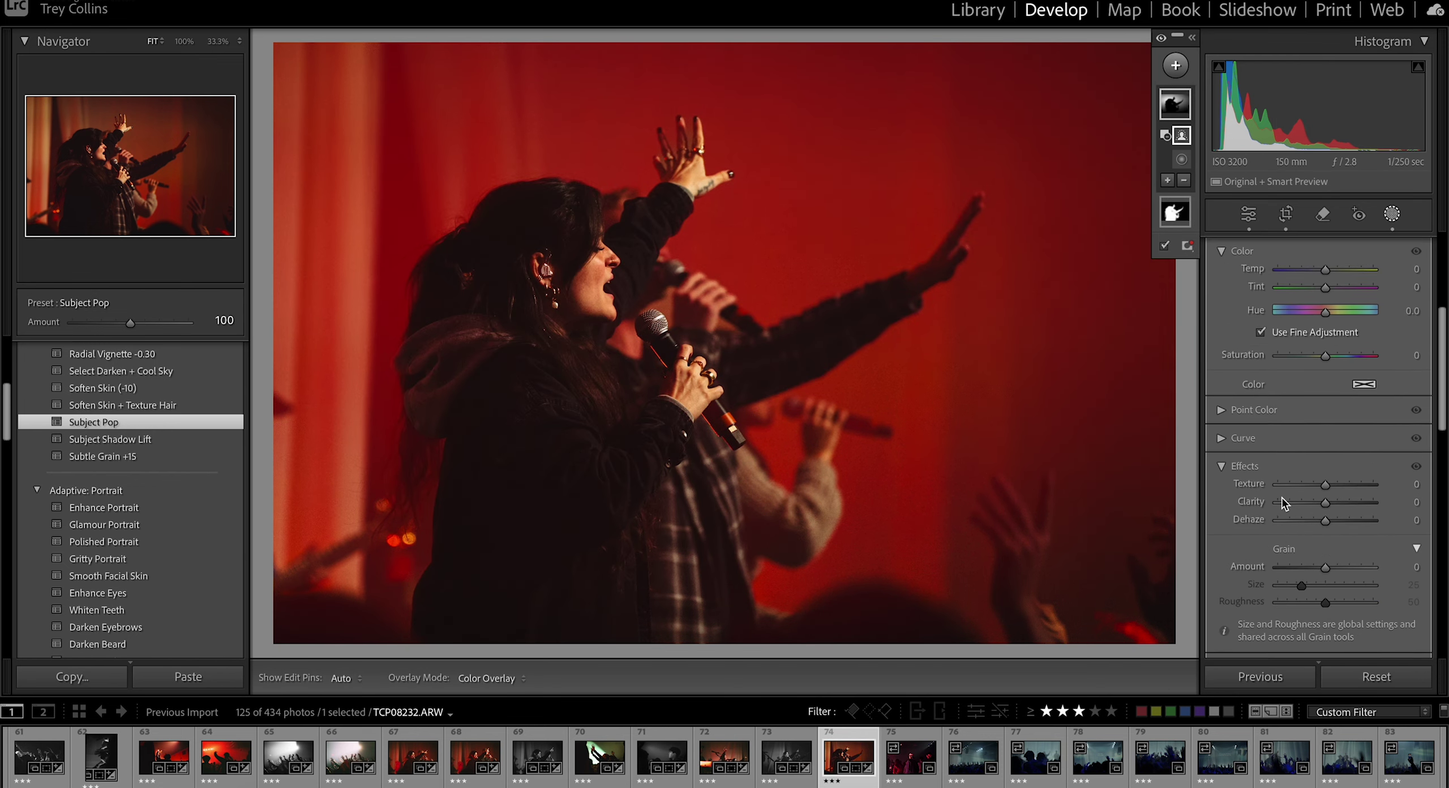
{"action": "left_click_drag", "start_coordinate": [1282, 497], "coordinate": [1296, 491]}
{"action": "scroll", "coordinate": [1295, 491], "scroll_direction": "up", "scroll_amount": 5}
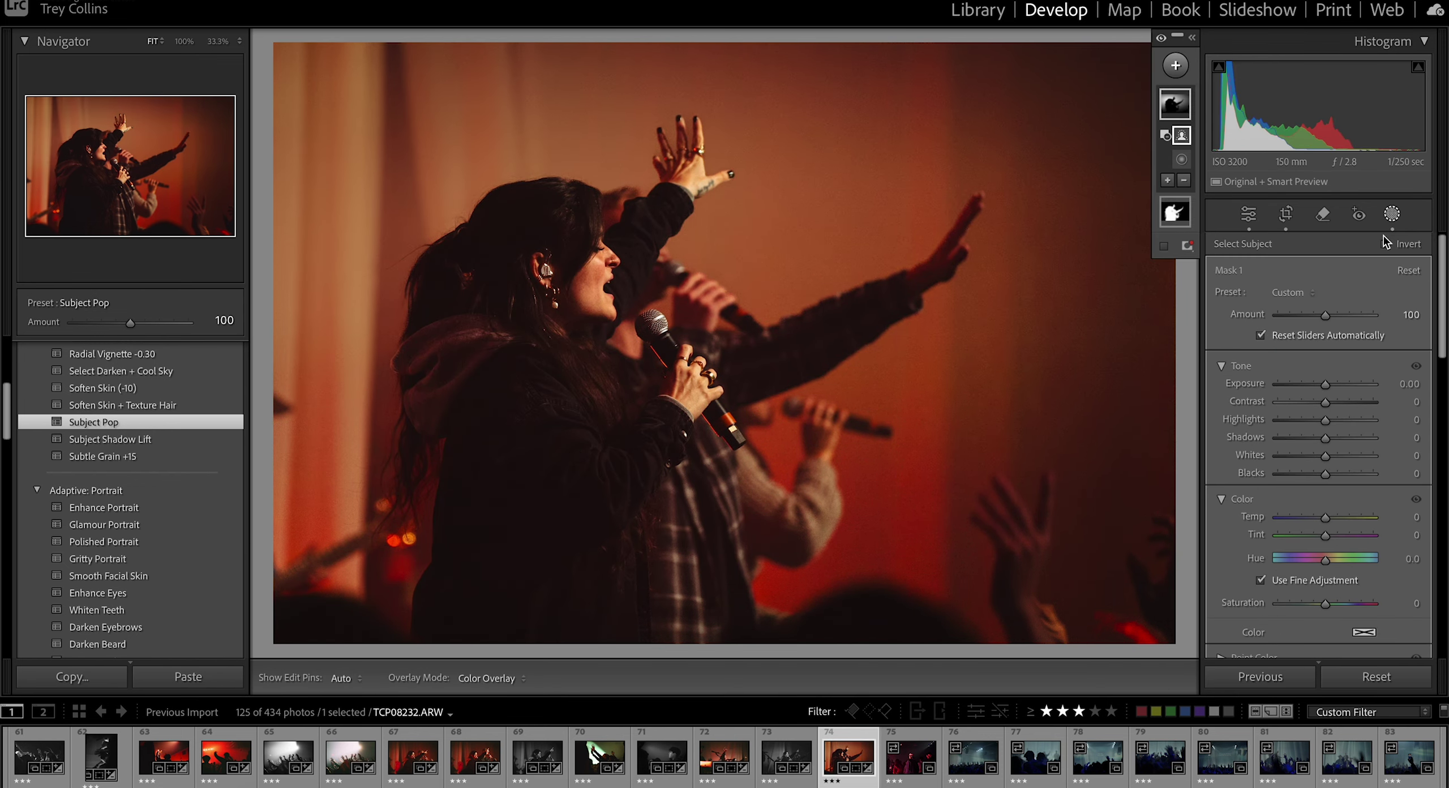
{"action": "left_click", "coordinate": [1391, 216]}
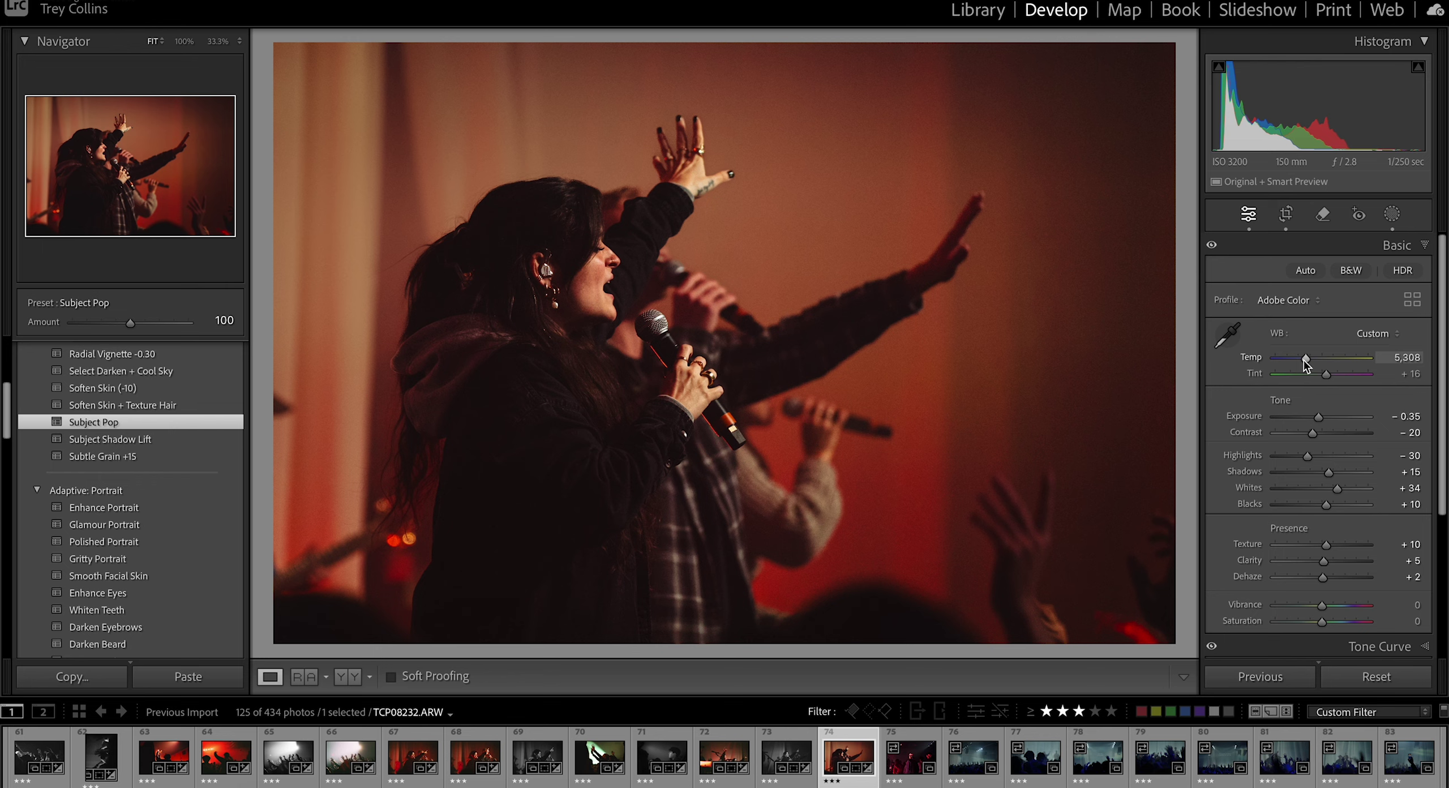
{"action": "key", "text": "shift+m"}
{"action": "mouse_move", "coordinate": [793, 311]}
{"action": "left_mouse_down"}
{"action": "mouse_move", "coordinate": [947, 453]}
{"action": "mouse_move", "coordinate": [1143, 422]}
{"action": "left_mouse_up"}
{"action": "scroll", "coordinate": [1310, 524], "scroll_direction": "down", "scroll_amount": 5}
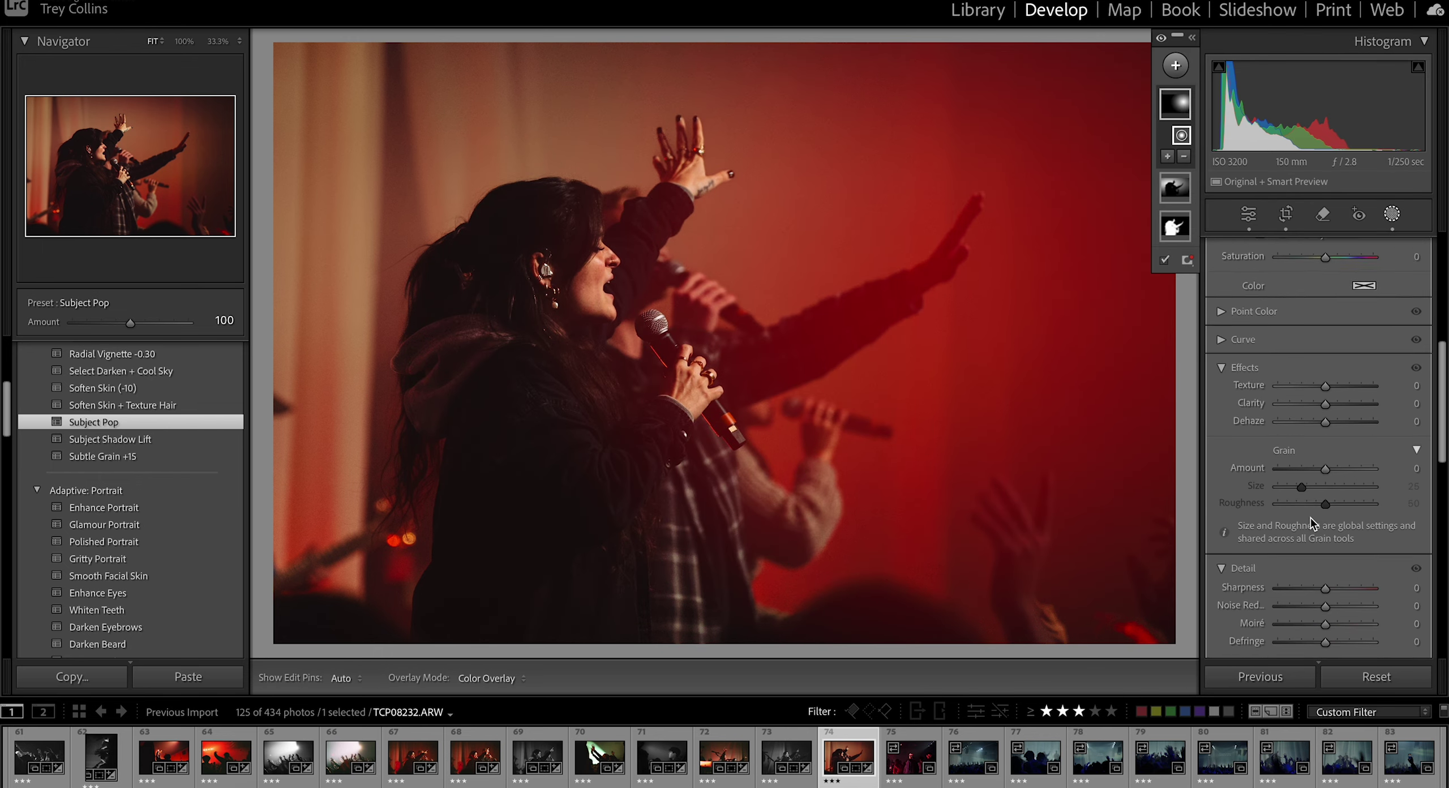
{"action": "left_click_drag", "start_coordinate": [1322, 375], "coordinate": [1312, 378]}
{"action": "scroll", "coordinate": [1303, 367], "scroll_direction": "up", "scroll_amount": 5}
{"action": "left_click_drag", "start_coordinate": [1324, 429], "coordinate": [1274, 433]}
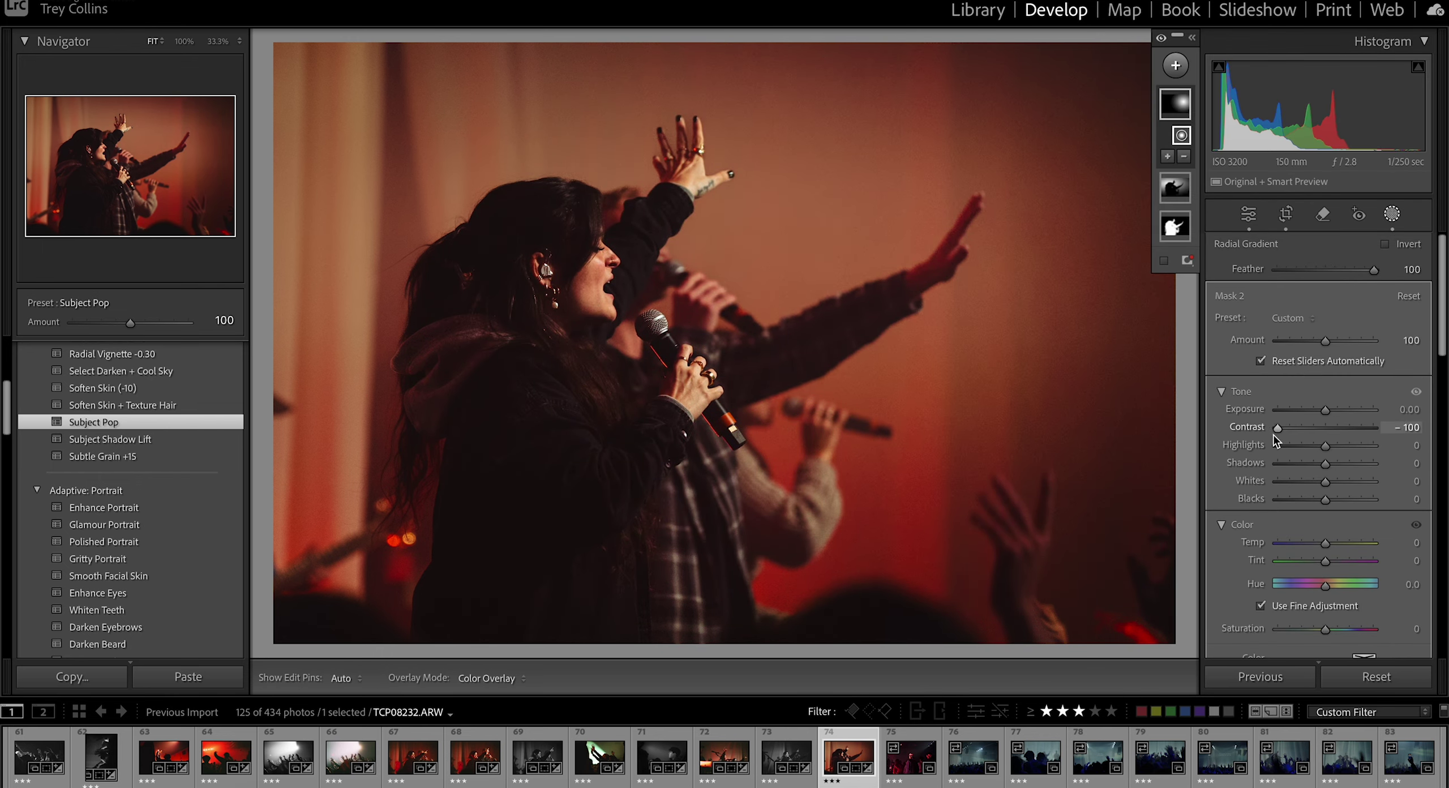
{"action": "key", "text": "ctrl+z"}
{"action": "key", "text": "ctrl+z"}
Step: Add a linear gradient sweeping in from the right side of photo TCP08232 and fine-tune its Exposure
{"action": "key", "text": "m"}
{"action": "left_click_drag", "start_coordinate": [1119, 357], "coordinate": [368, 376]}
{"action": "left_click_drag", "start_coordinate": [1325, 385], "coordinate": [1324, 388]}
{"action": "left_click", "coordinate": [1392, 214]}
Step: Apply Preset 4 to photo TCP08233 and set Temp 2,489, Tint −88 and Exposure +0.70
{"action": "key", "text": "Right"}
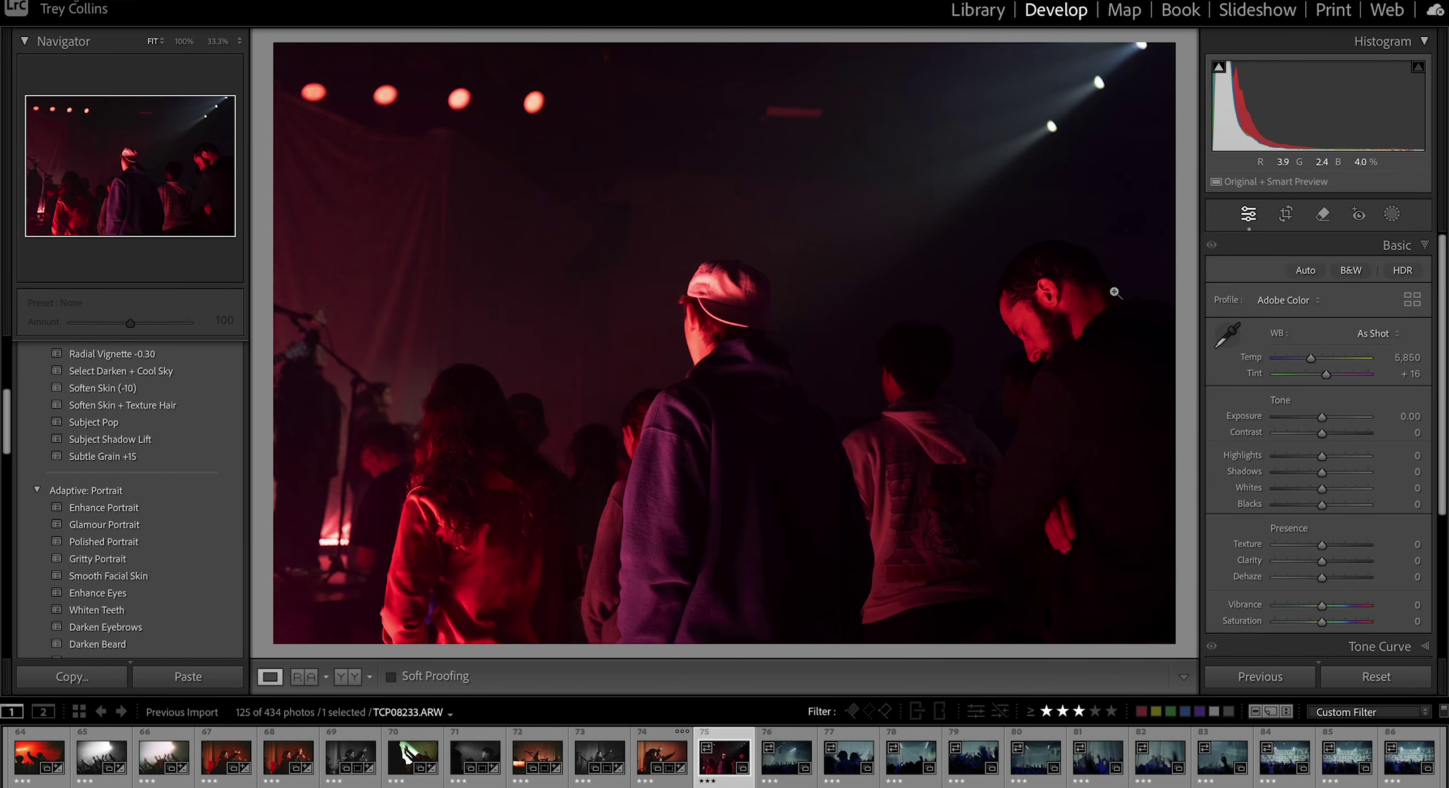
{"action": "scroll", "coordinate": [120, 424], "scroll_direction": "up", "scroll_amount": 5}
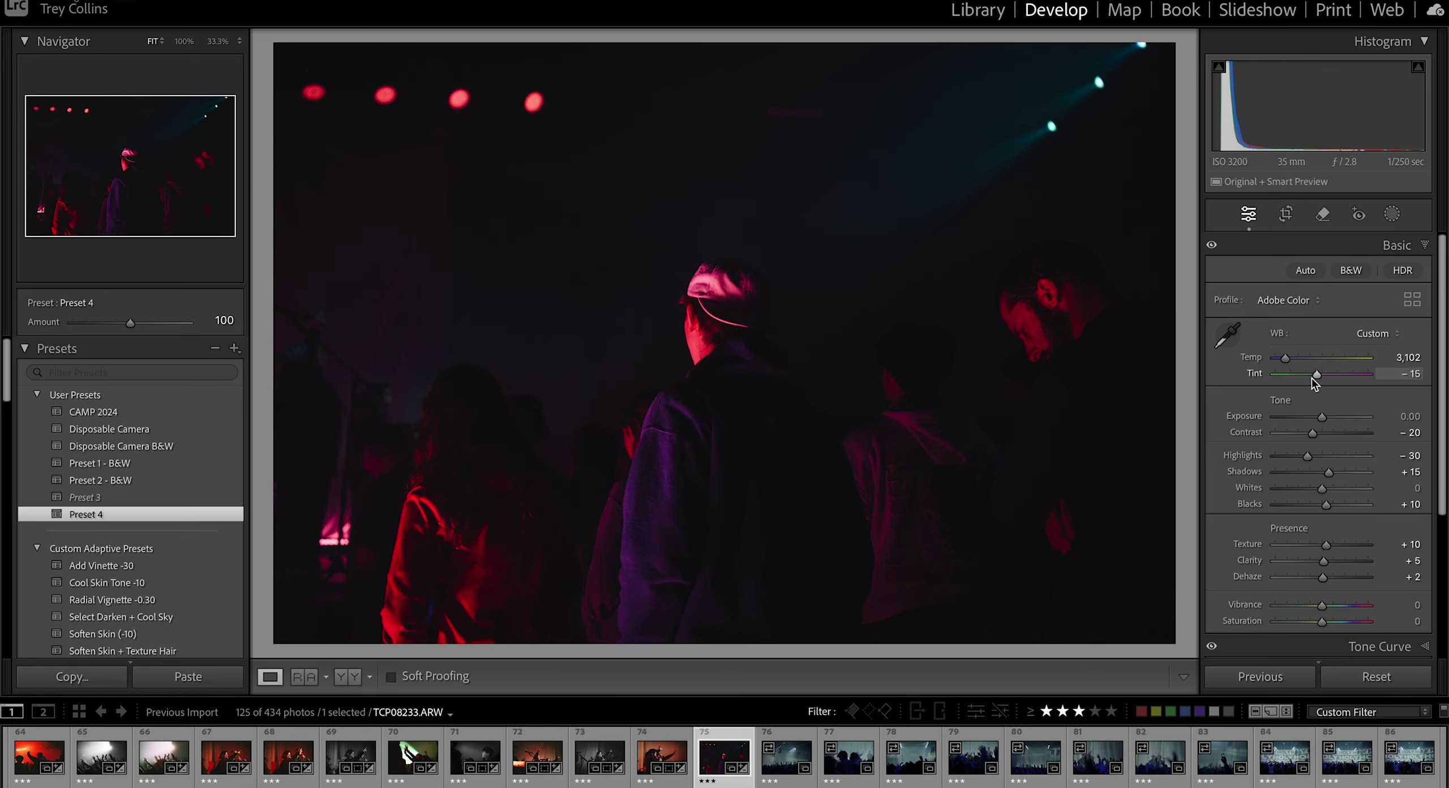
{"action": "left_click_drag", "start_coordinate": [1320, 420], "coordinate": [1327, 419]}
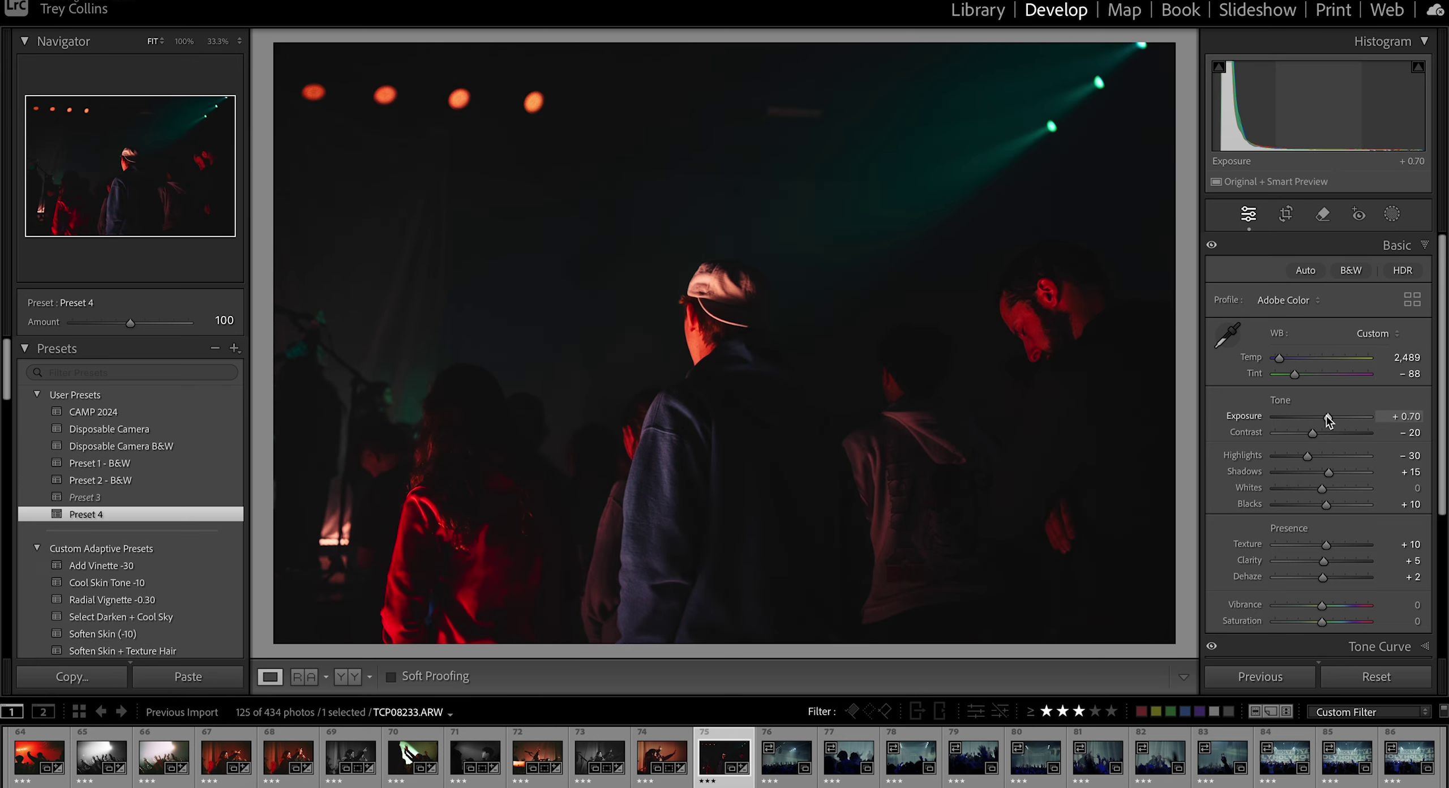
Step: Switch photo TCP08233 to the Disposable Camera preset with Temp 2,304, Tint −78, Exposure +0.75, Highlights −1, Shadows −21 and Whites +7
{"action": "left_click_drag", "start_coordinate": [1295, 375], "coordinate": [1291, 379]}
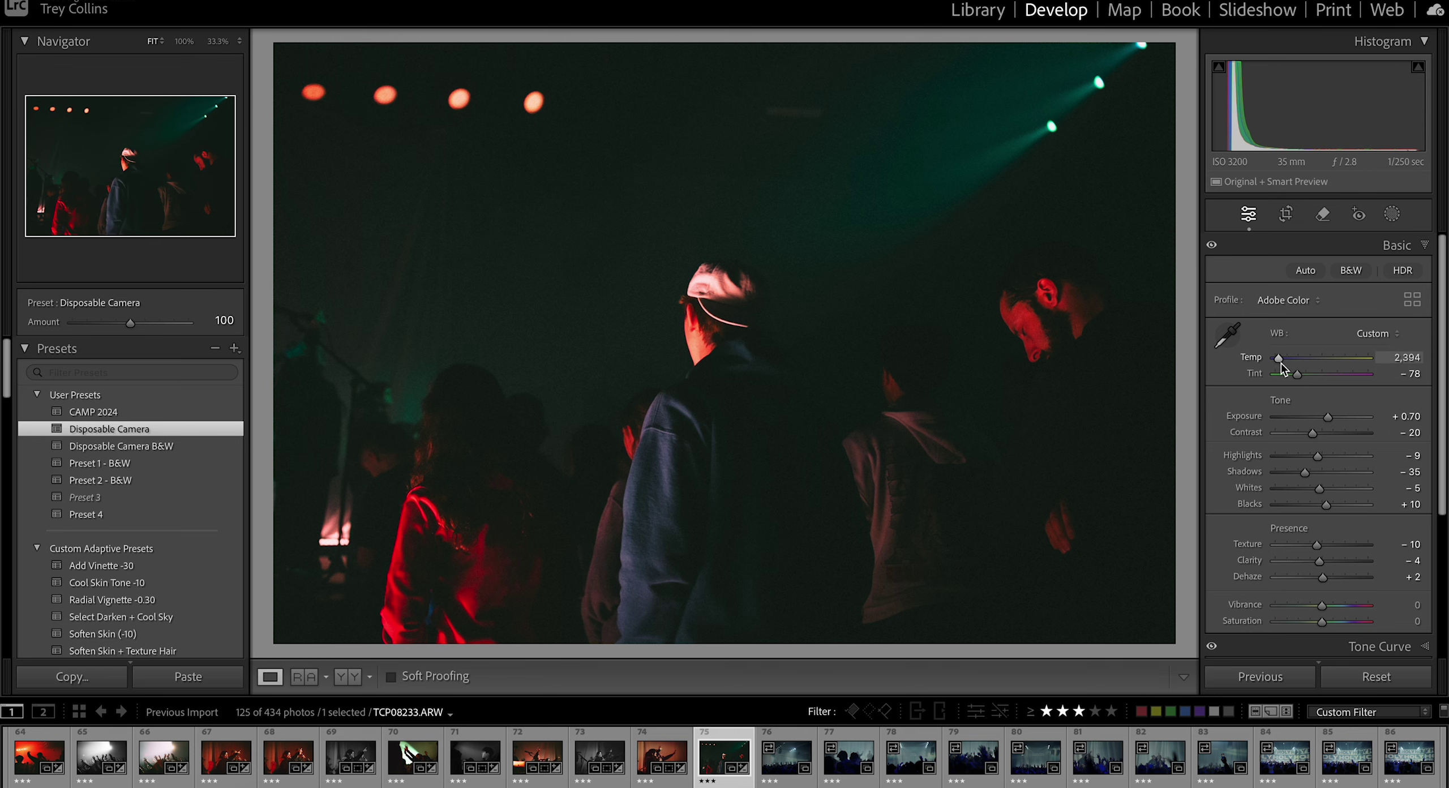
{"action": "left_click_drag", "start_coordinate": [1317, 457], "coordinate": [1330, 419]}
Step: Set the grain Amount to 30 on photo TCP08233 and check the result up close
{"action": "scroll", "coordinate": [1217, 508], "scroll_direction": "down", "scroll_amount": 8}
{"action": "left_click", "coordinate": [1386, 614]}
{"action": "left_click", "coordinate": [1413, 612]}
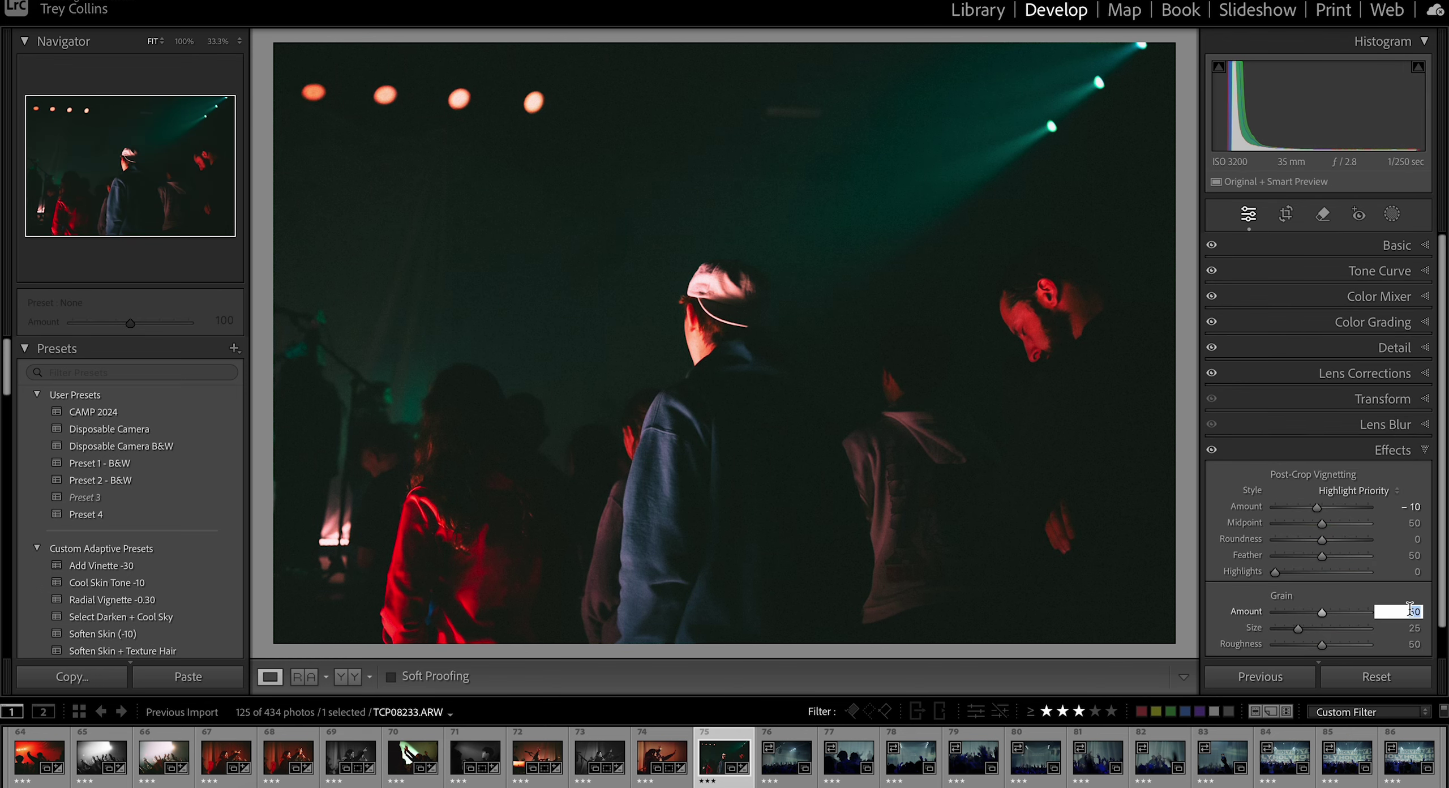
{"action": "type", "text": "30"}
{"action": "key", "text": "Return"}
{"action": "left_click", "coordinate": [819, 311]}
{"action": "left_click", "coordinate": [710, 321]}
{"action": "left_click", "coordinate": [1280, 245]}
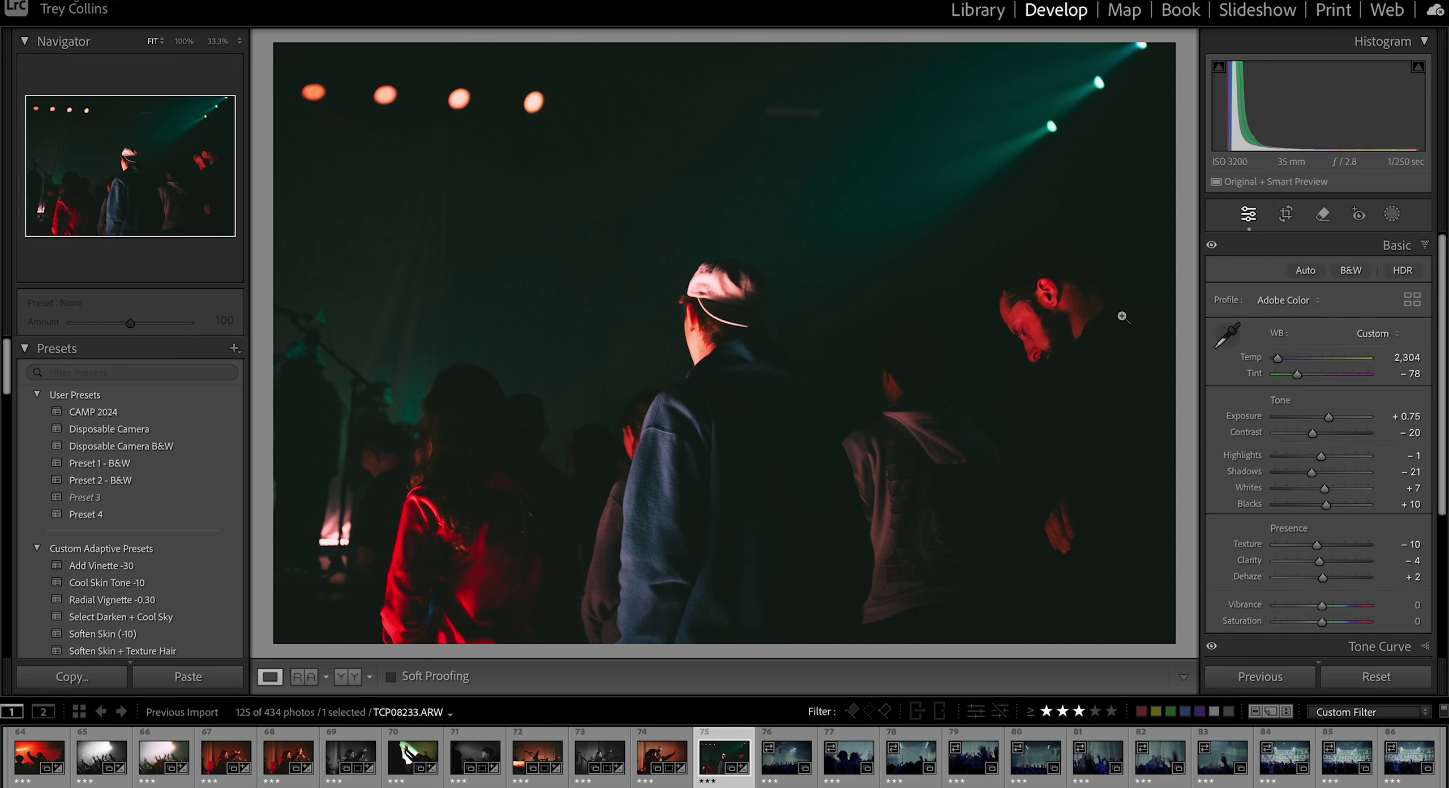
Step: Apply Preset 2 - B&W to photo TCP08234, undo the Clarity and Dehaze changes, and set Exposure +0.45 and Highlights +39
{"action": "key", "text": "Right"}
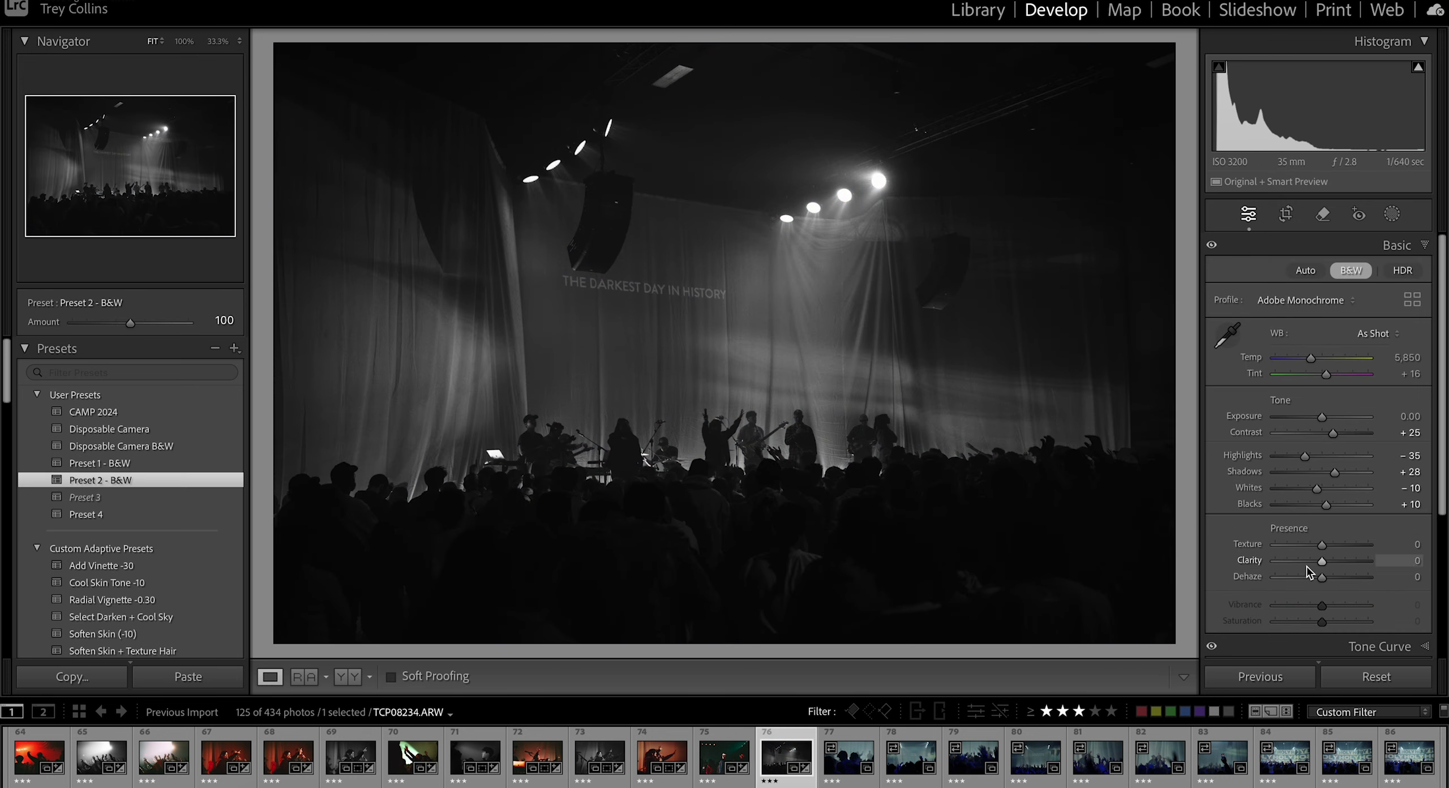
{"action": "key", "text": "ctrl+z"}
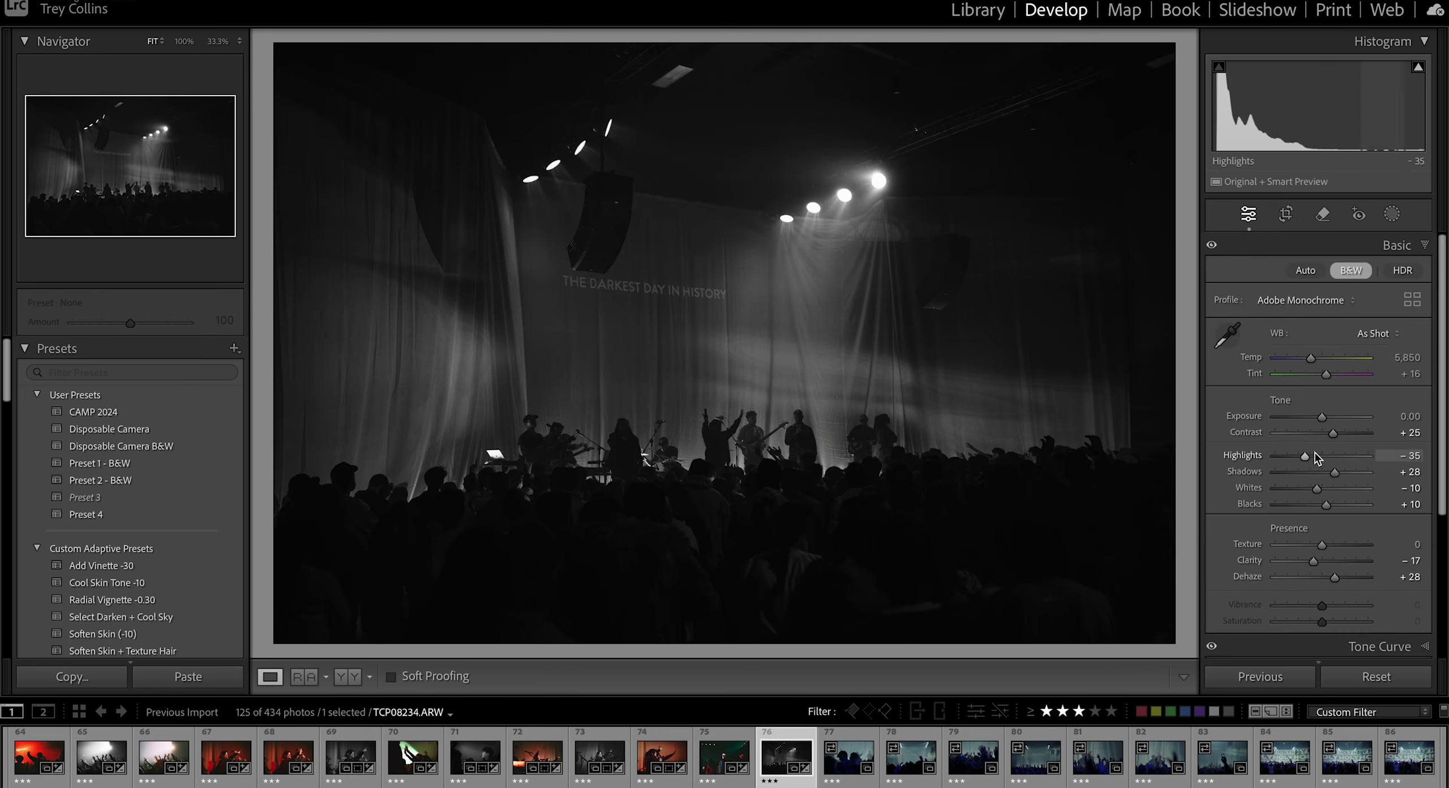
{"action": "key", "text": "ctrl+z"}
{"action": "key", "text": "ctrl+z"}
{"action": "key", "text": "ctrl+z"}
{"action": "key", "text": "ctrl+z"}
{"action": "key", "text": "ctrl+z"}
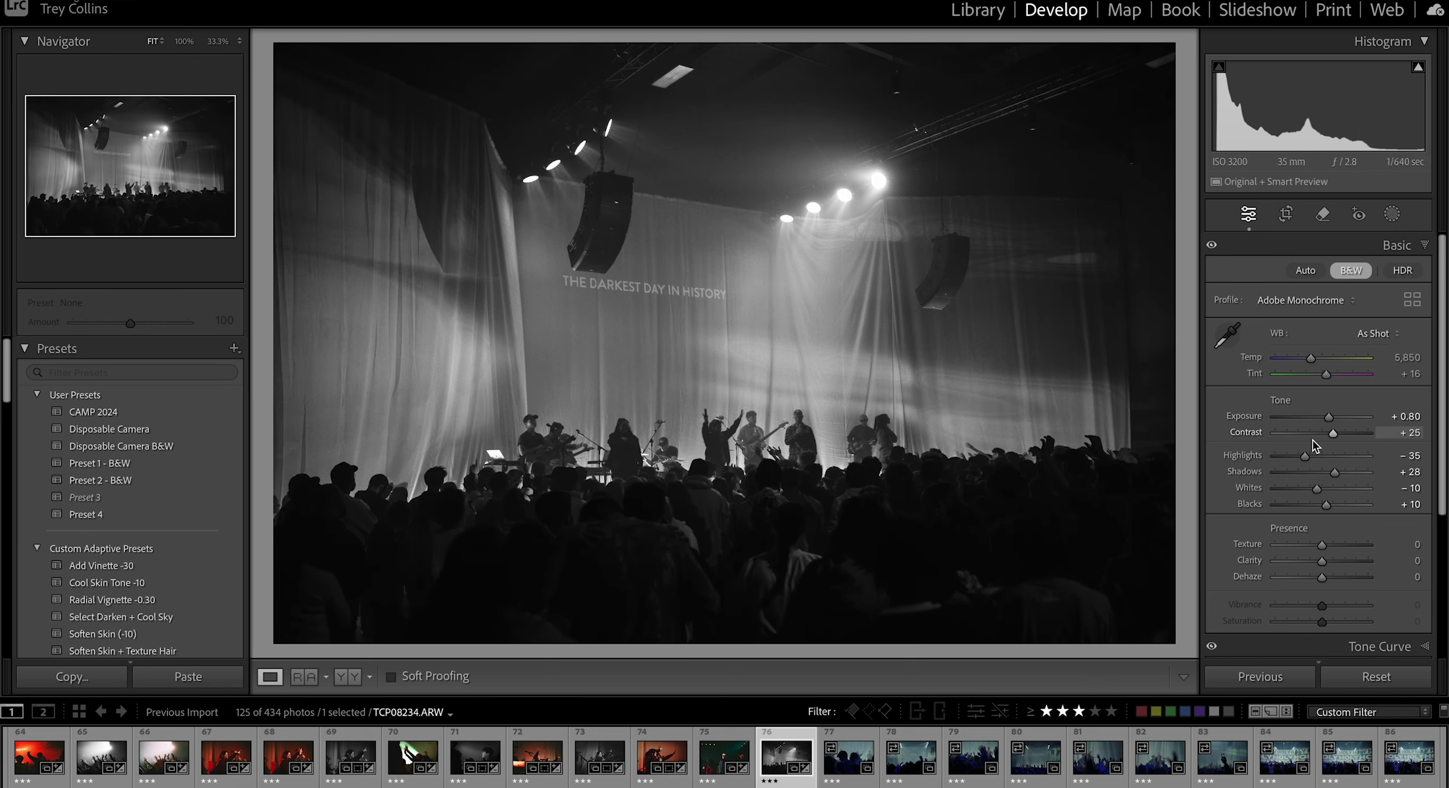
{"action": "left_click_drag", "start_coordinate": [1340, 455], "coordinate": [1326, 418]}
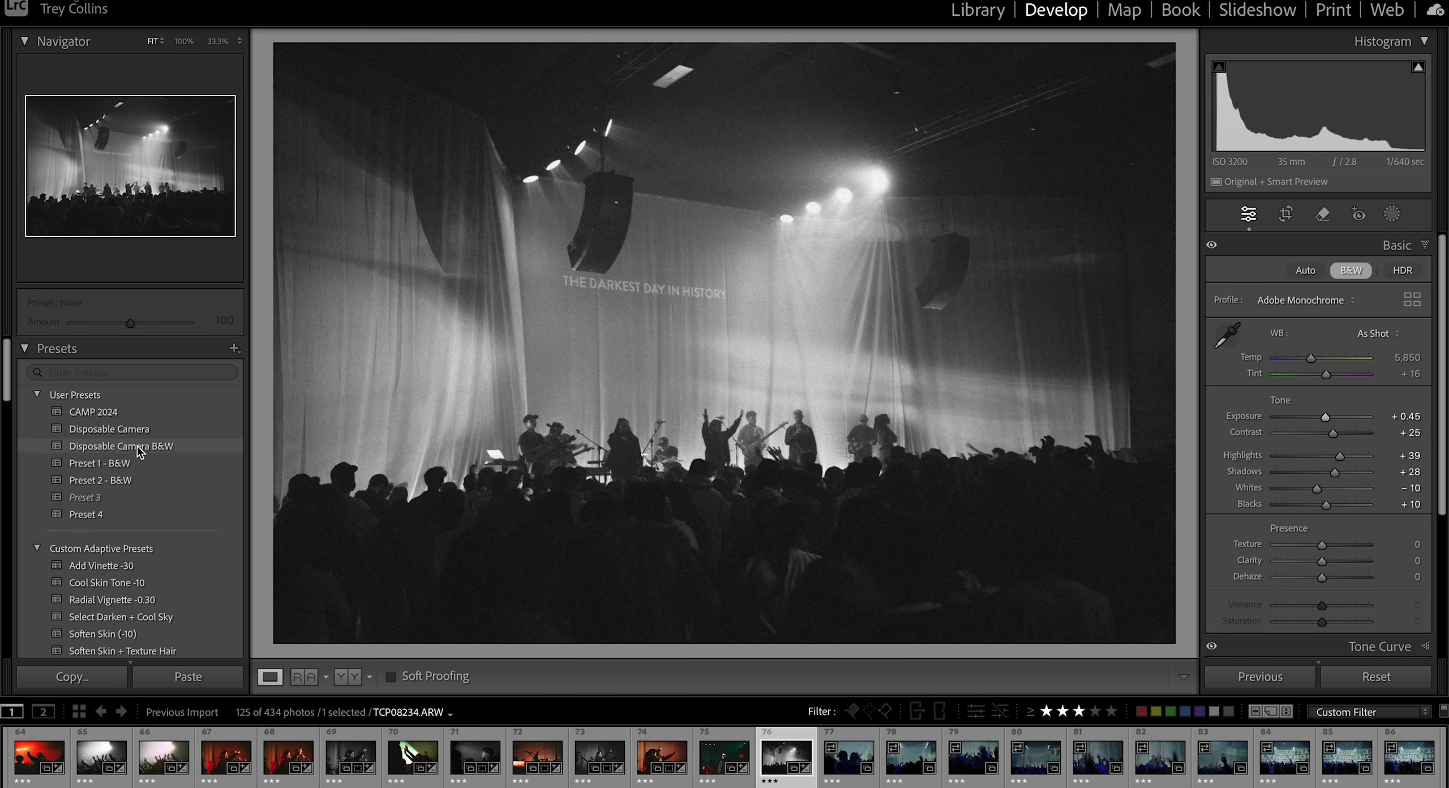
Step: Apply the Disposable Camera B&W preset and add a radial gradient over the projected text with Contrast 43 and Whites 49
{"action": "key", "text": "shift+m"}
{"action": "mouse_move", "coordinate": [606, 286]}
{"action": "left_mouse_down"}
{"action": "mouse_move", "coordinate": [764, 333]}
{"action": "mouse_move", "coordinate": [738, 329]}
{"action": "left_mouse_up"}
{"action": "left_click_drag", "start_coordinate": [670, 284], "coordinate": [701, 289]}
{"action": "left_click_drag", "start_coordinate": [1325, 428], "coordinate": [1346, 428]}
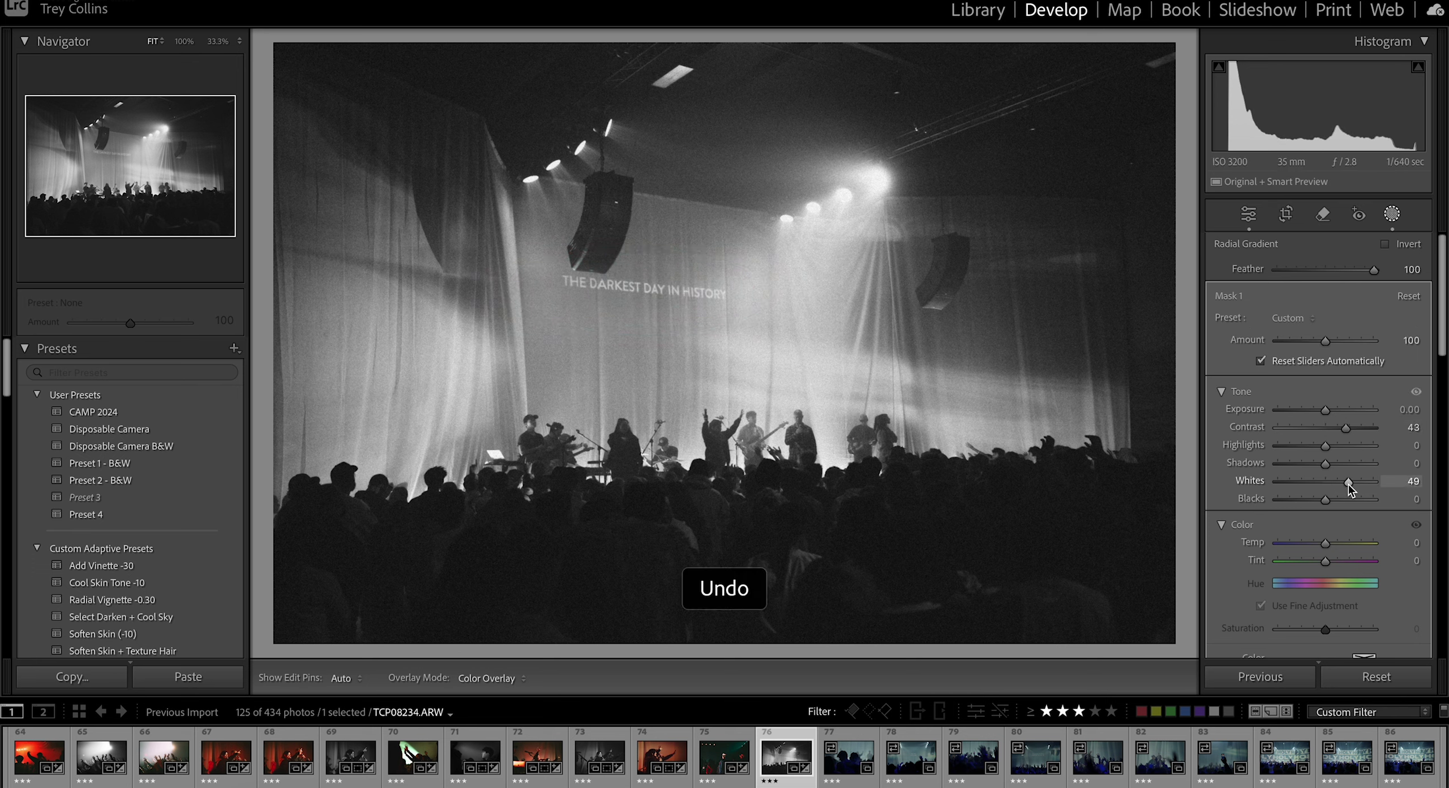
{"action": "left_click", "coordinate": [1392, 214]}
Step: Set photo TCP08234 to Exposure +0.15 and Whites +41, and adjust its grain Amount
{"action": "left_click_drag", "start_coordinate": [1325, 418], "coordinate": [1323, 419]}
{"action": "left_click_drag", "start_coordinate": [1334, 489], "coordinate": [1346, 490]}
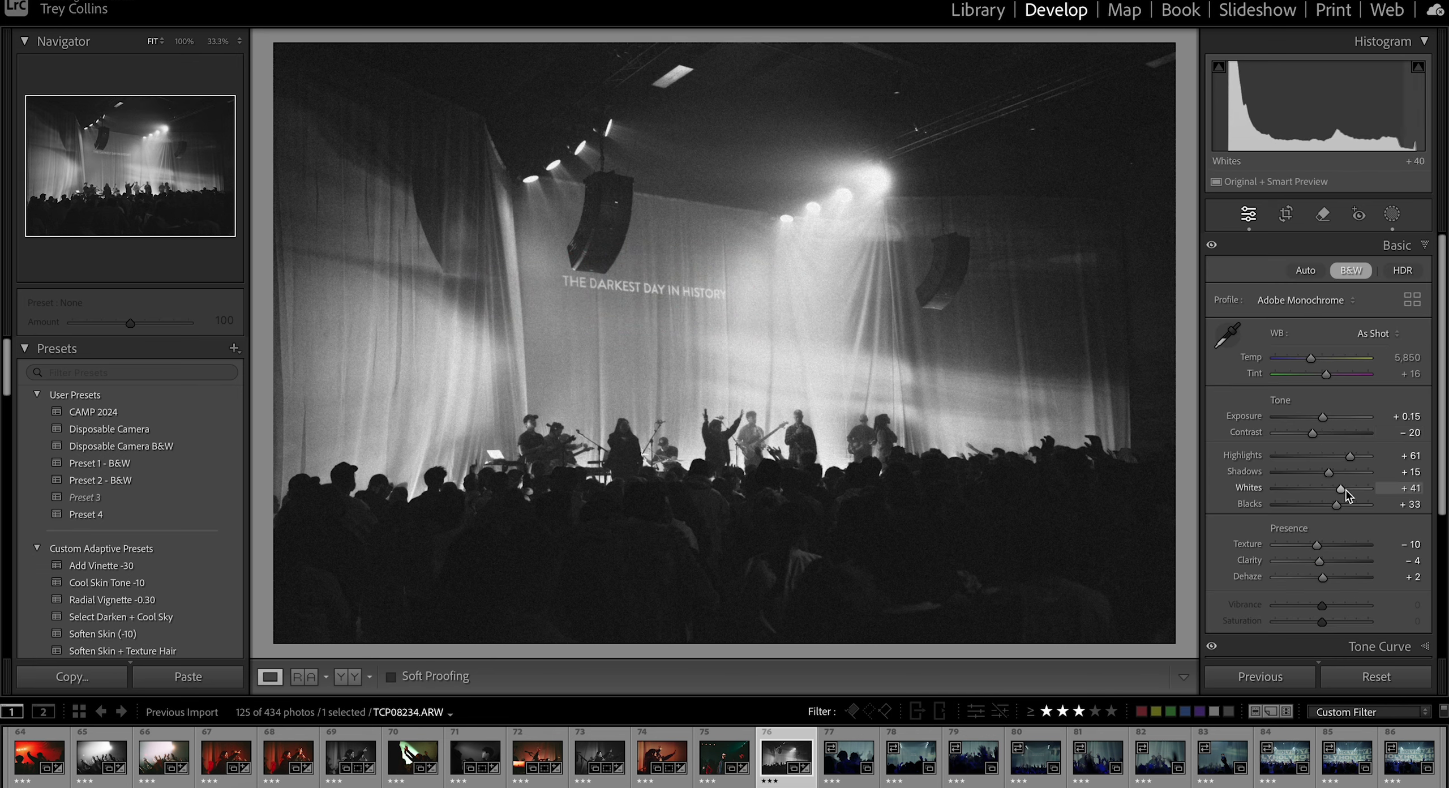
{"action": "scroll", "coordinate": [1409, 578], "scroll_direction": "down", "scroll_amount": 8}
{"action": "left_click", "coordinate": [1417, 599]}
Step: Straighten photo TCP08238 by 0.83 degrees and crop it tighter around the projected text and raised hands
{"action": "key", "text": "Right"}
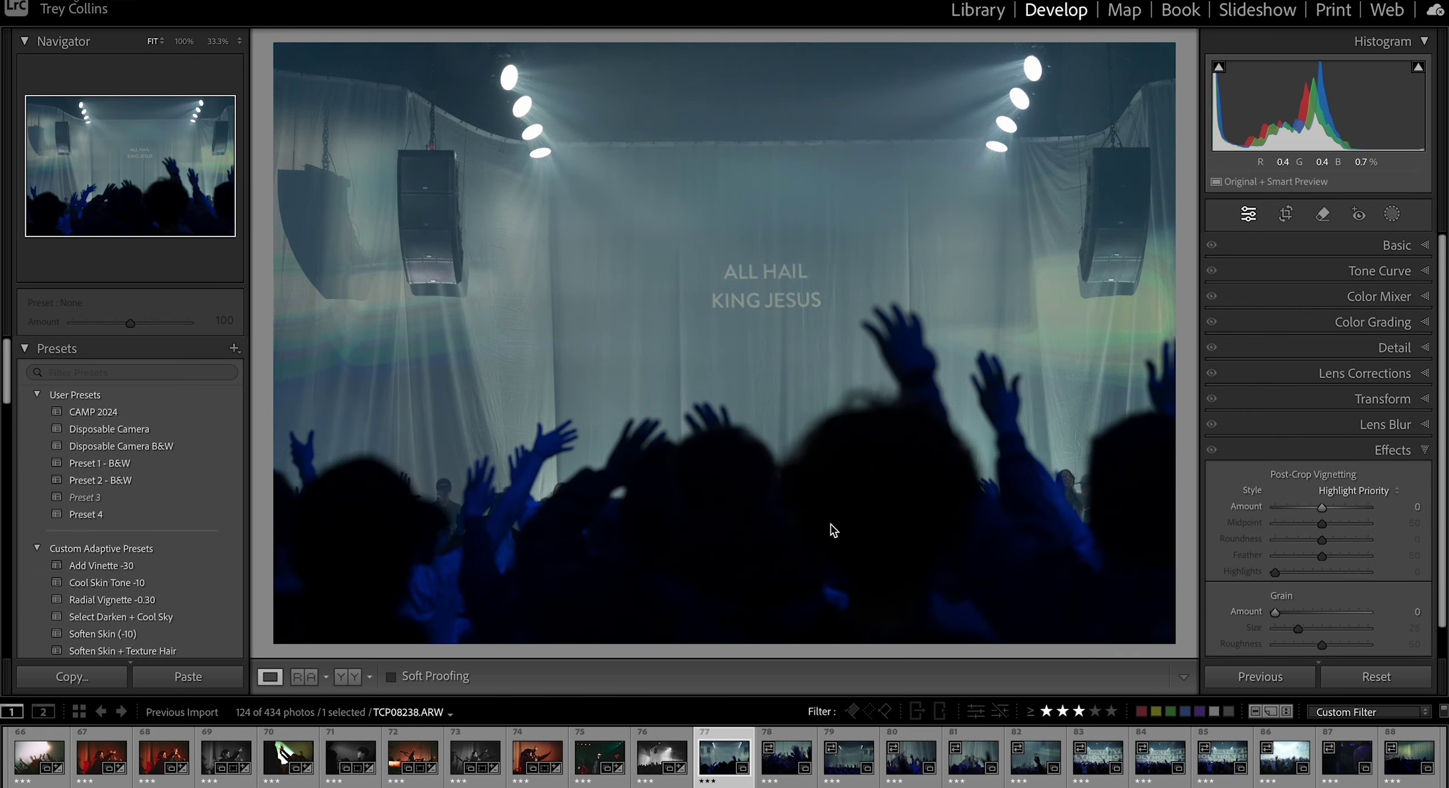
{"action": "key", "text": "r"}
{"action": "left_click_drag", "start_coordinate": [280, 322], "coordinate": [328, 323]}
{"action": "left_click_drag", "start_coordinate": [727, 55], "coordinate": [732, 55]}
{"action": "left_click_drag", "start_coordinate": [755, 280], "coordinate": [755, 253]}
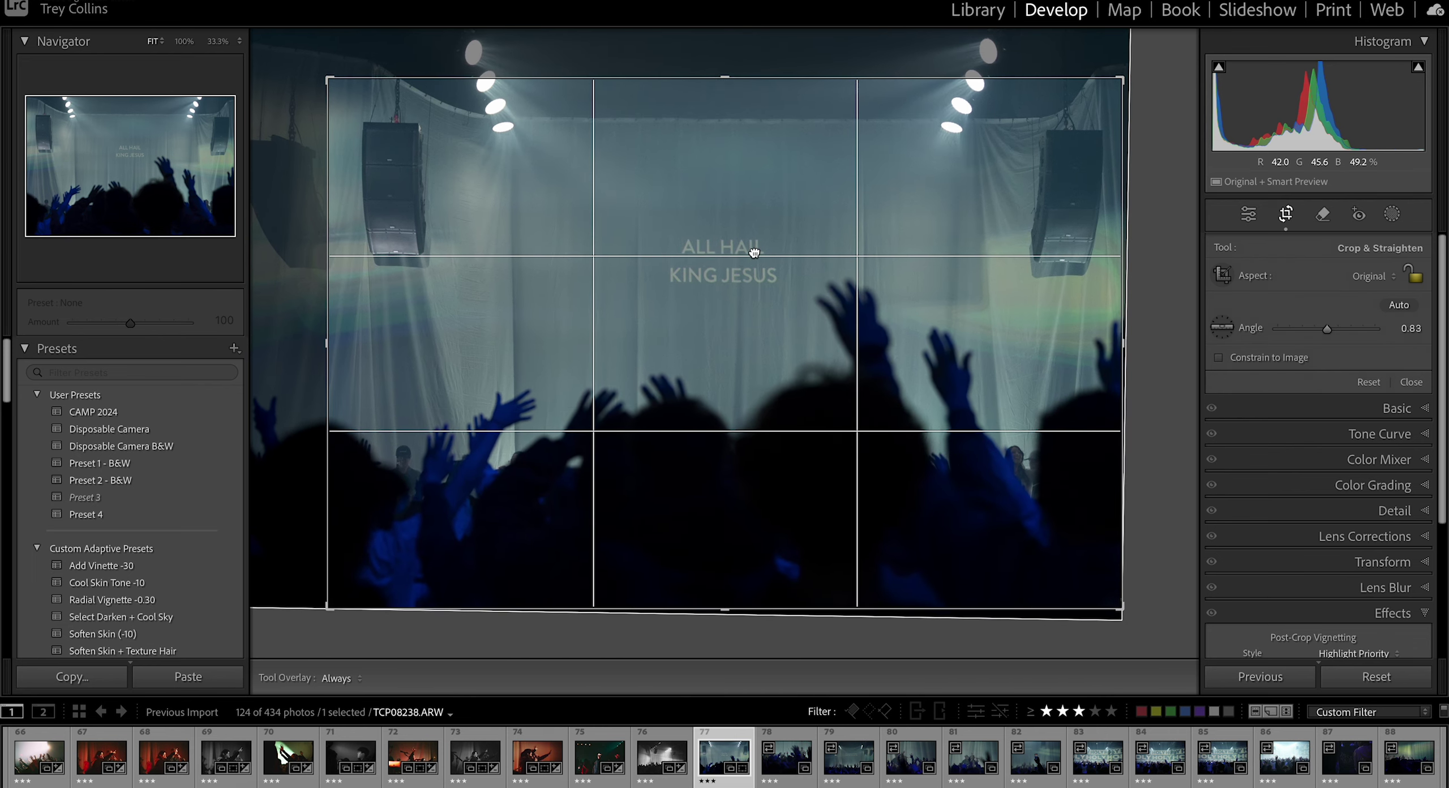
{"action": "key", "text": "Return"}
Step: Apply the CAMP 2024 preset to photo TCP08238 and set Temp 9,743, Tint +22 and Exposure −0.25
{"action": "left_click", "coordinate": [120, 413]}
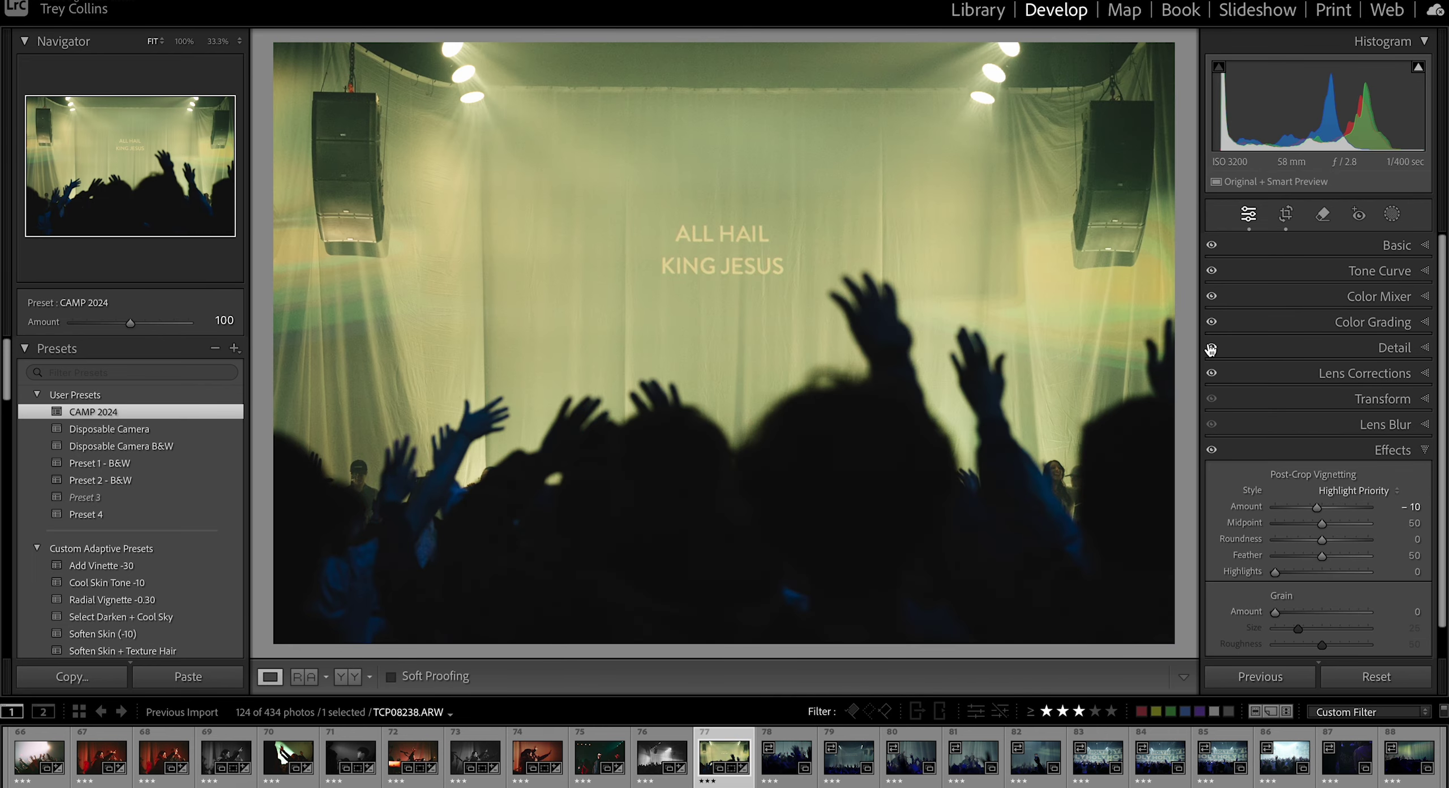
{"action": "left_click", "coordinate": [1376, 245]}
{"action": "left_click_drag", "start_coordinate": [1313, 376], "coordinate": [1324, 375]}
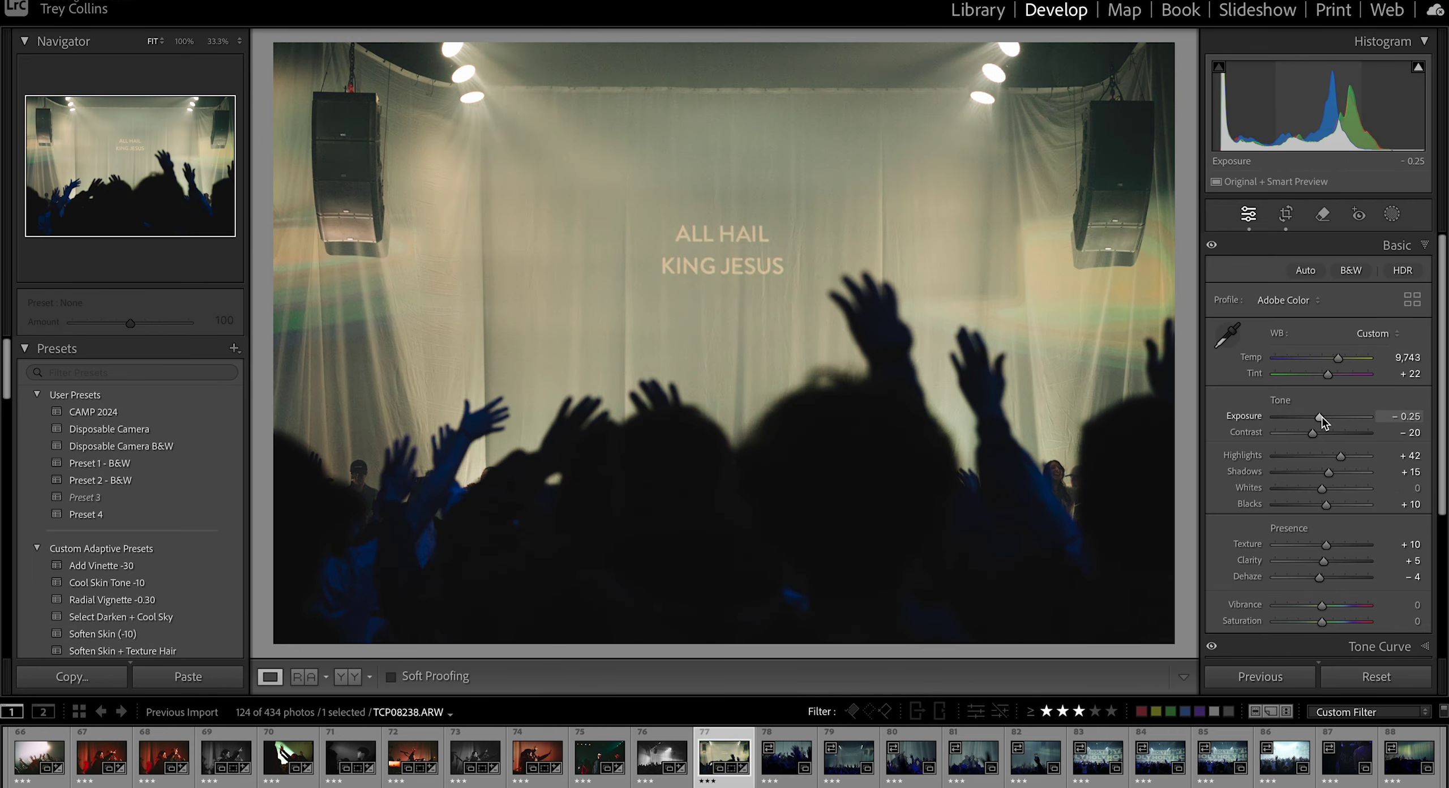
Step: Set the grain Amount to 50 on photo TCP08238 and compare the edit with the original
{"action": "scroll", "coordinate": [1401, 583], "scroll_direction": "down", "scroll_amount": 4}
{"action": "left_click", "coordinate": [1400, 611]}
{"action": "scroll", "coordinate": [1409, 583], "scroll_direction": "down", "scroll_amount": 2}
{"action": "key", "text": "backslash"}
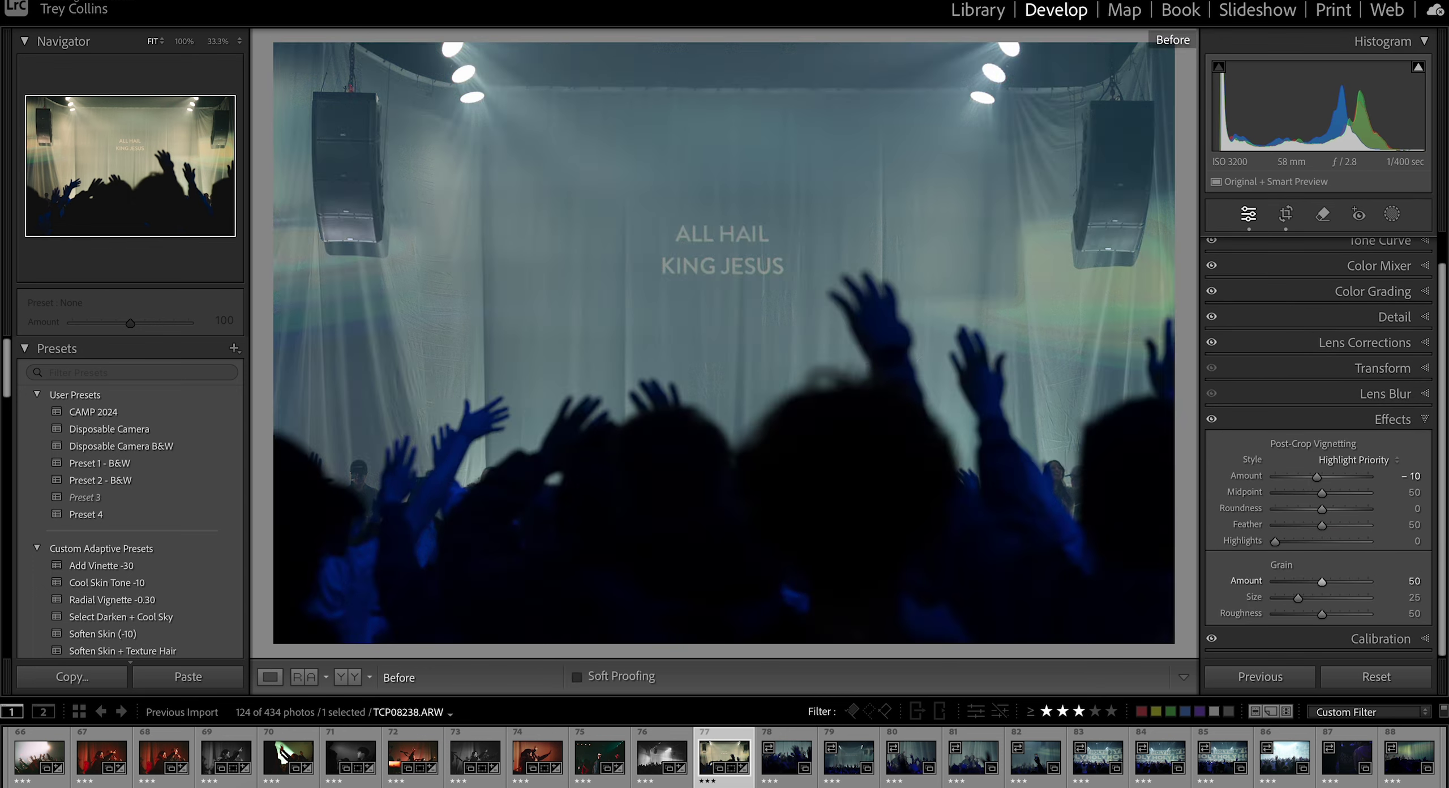
{"action": "key", "text": "backslash"}
Step: Raise the red tone curve at input 126 to output 134, and set Contrast +23, Whites +50 and Clarity −21
{"action": "scroll", "coordinate": [1414, 566], "scroll_direction": "up", "scroll_amount": 2}
{"action": "left_click", "coordinate": [1398, 272]}
{"action": "left_click", "coordinate": [1313, 297]}
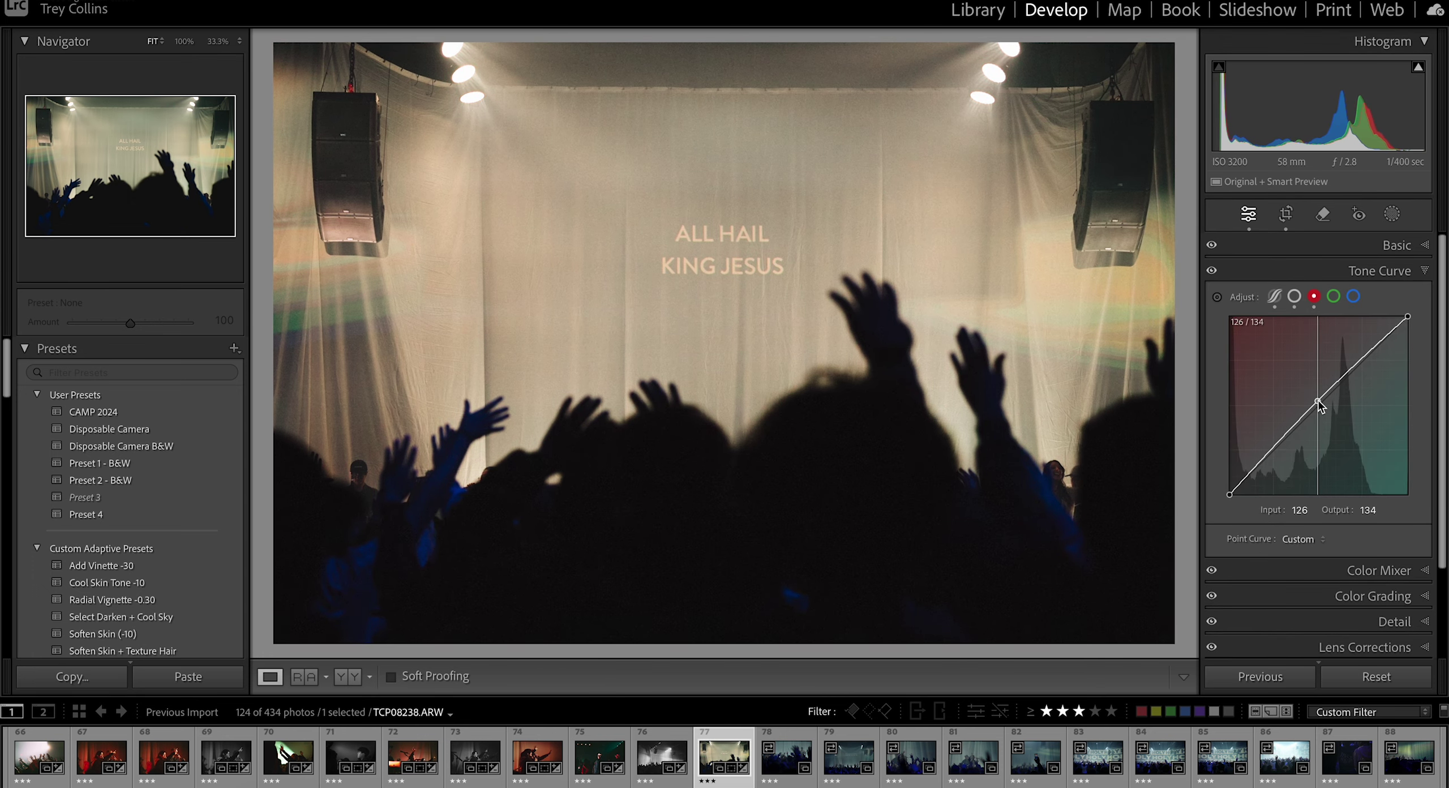
{"action": "left_click", "coordinate": [1422, 248]}
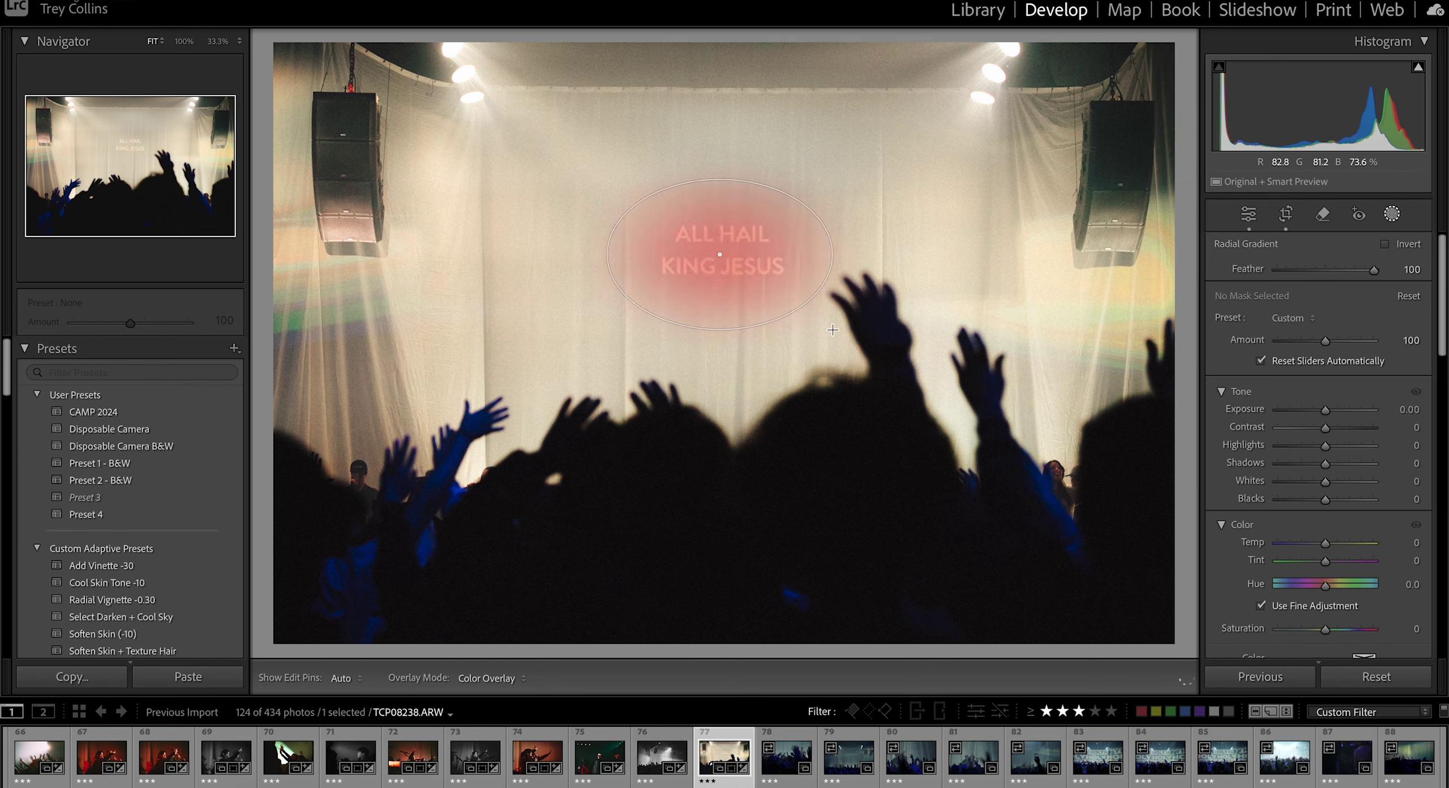
Step: Add a radial gradient over the text "ALL HAIL KING JESUS" with Contrast 75 and Whites 27
{"action": "left_click_drag", "start_coordinate": [1325, 481], "coordinate": [1343, 484]}
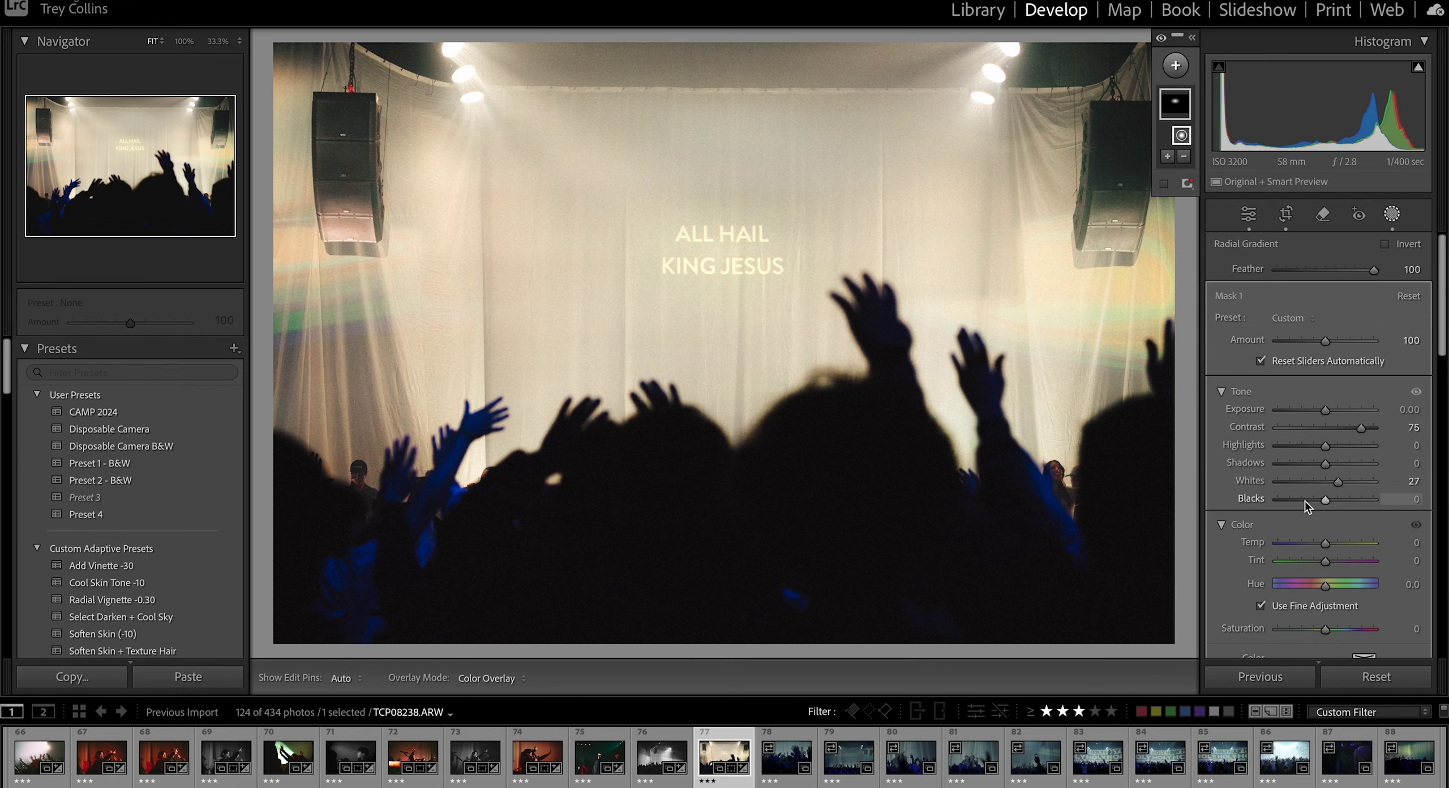
{"action": "scroll", "coordinate": [1324, 499], "scroll_direction": "down", "scroll_amount": 5}
{"action": "left_click", "coordinate": [1392, 215]}
Step: Set Exposure to −0.45 and shift the crop to include more of the stage lights, comparing the result with the original
{"action": "left_click_drag", "start_coordinate": [1328, 418], "coordinate": [1324, 418]}
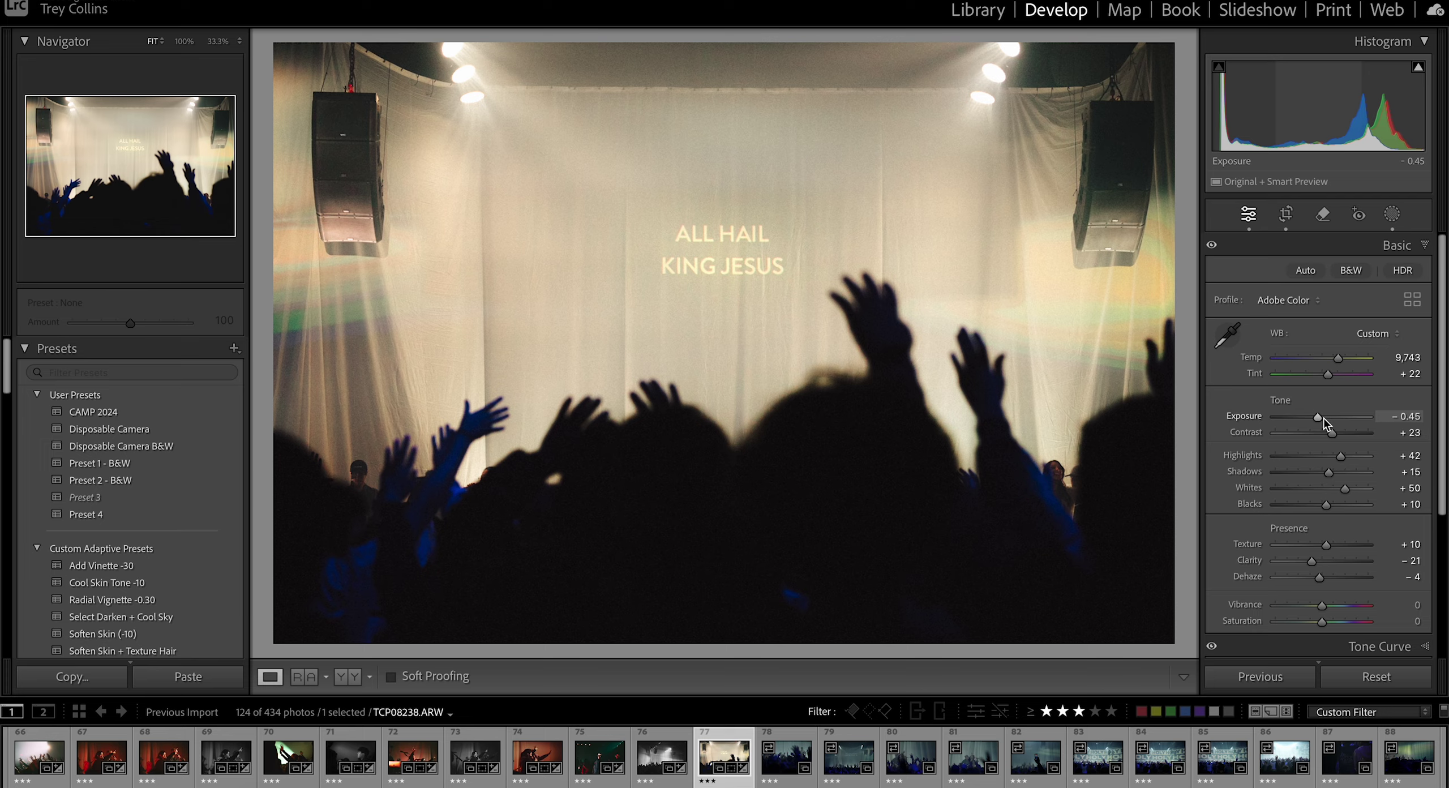
{"action": "key", "text": "backslash"}
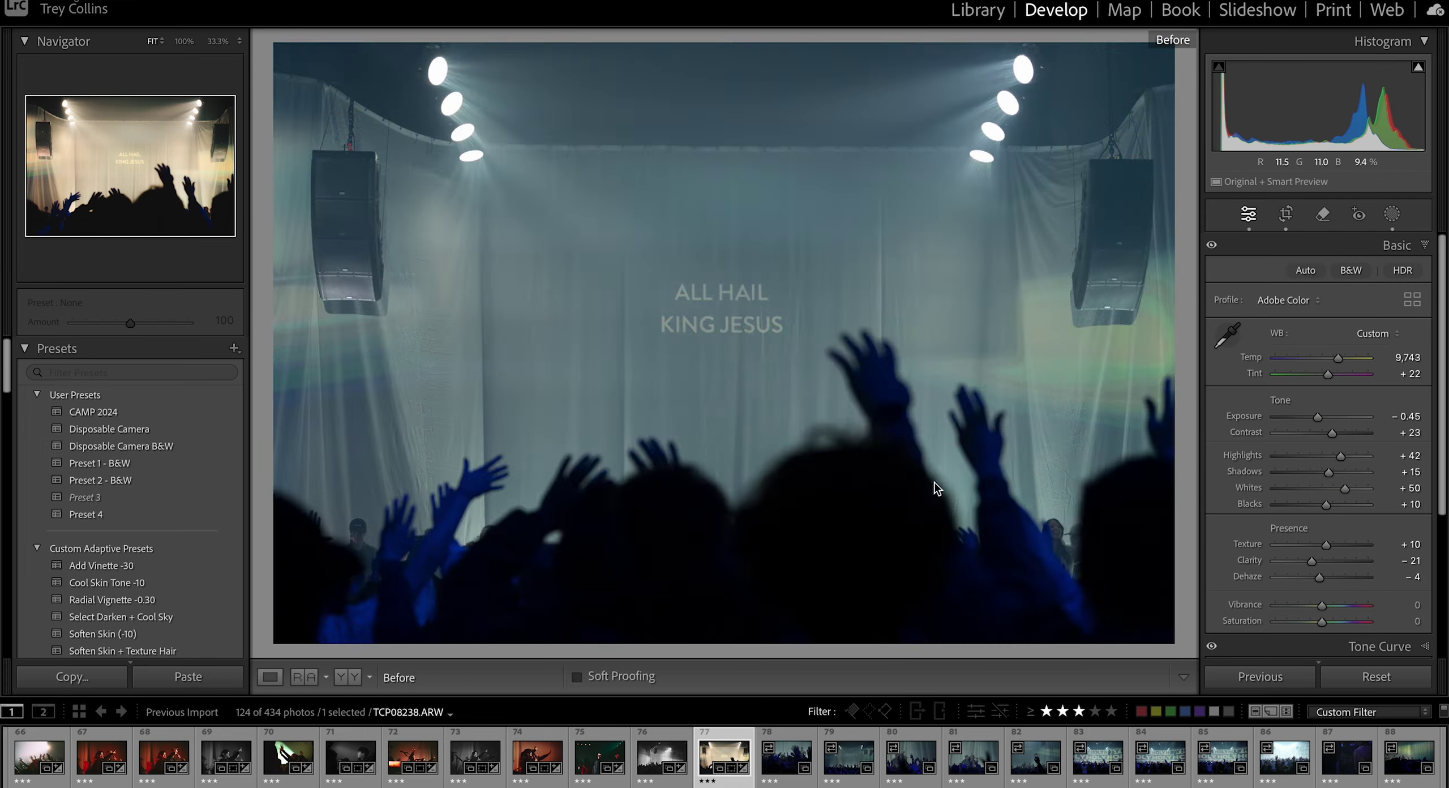
{"action": "key", "text": "backslash"}
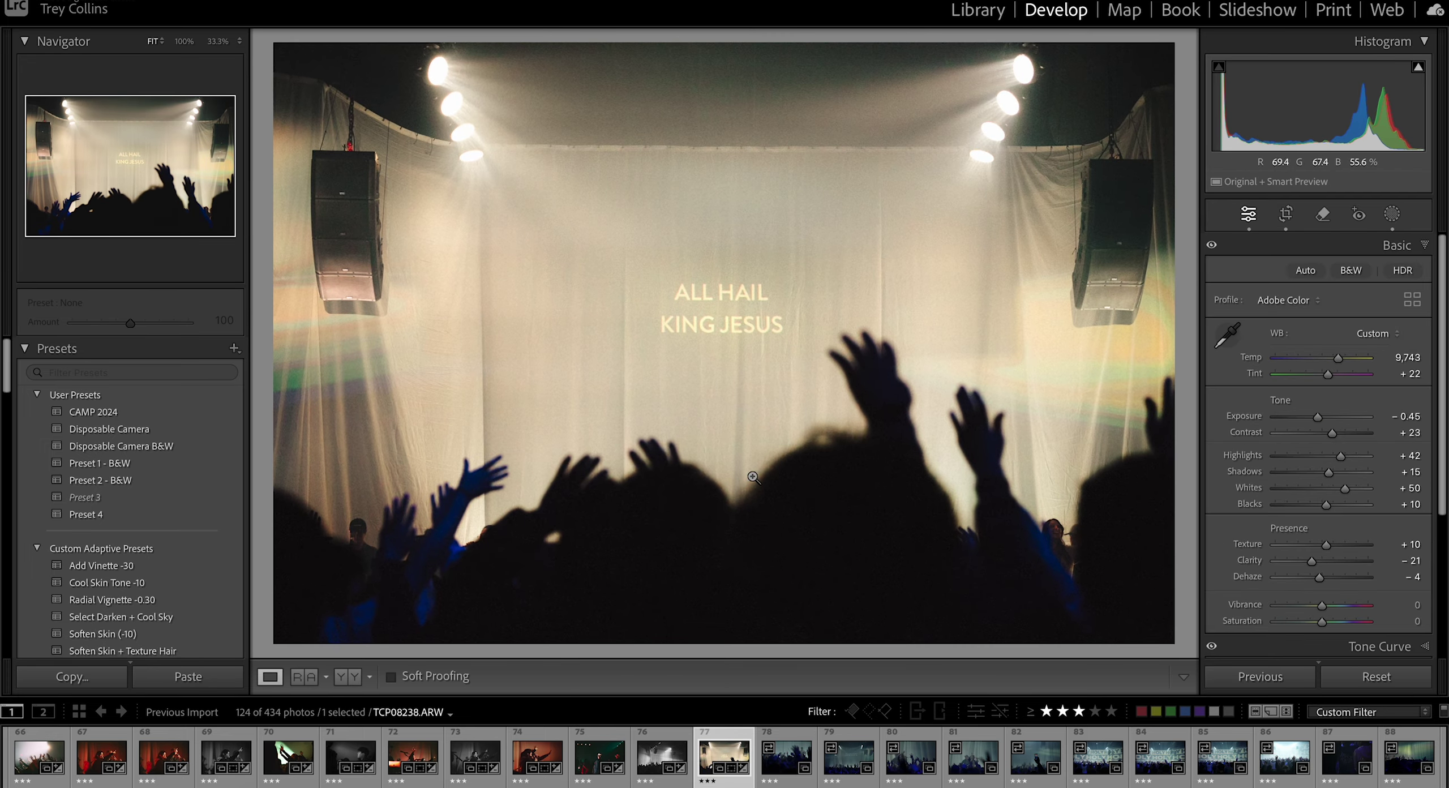
{"action": "key", "text": "Left"}
{"action": "key", "text": "Right"}
Step: Apply the Disposable Camera preset to photo TCP08243, reframe it slightly, and set Temp 14,956, Tint +71 and Highlights +42
{"action": "key", "text": "Right"}
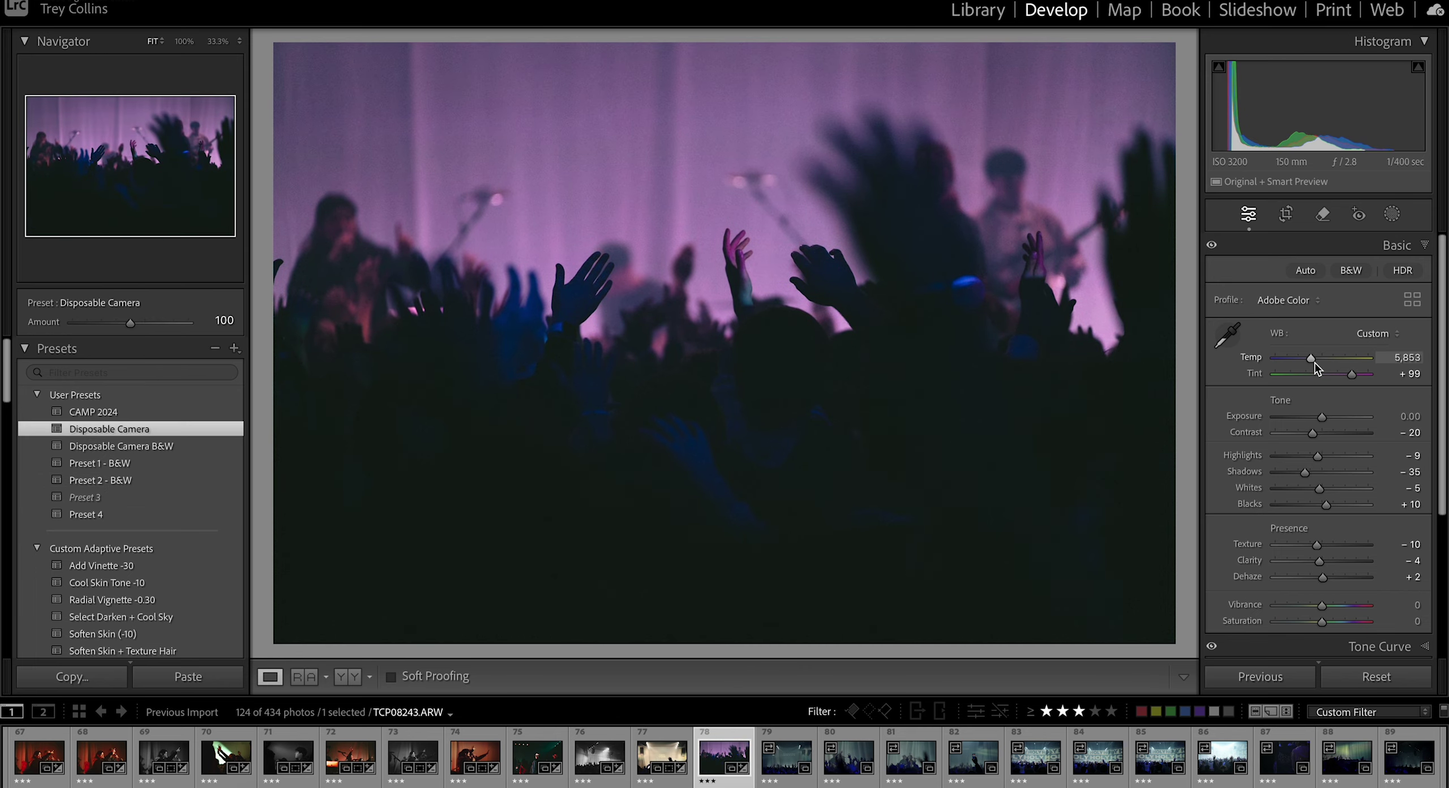
{"action": "left_click_drag", "start_coordinate": [1314, 362], "coordinate": [1343, 364]}
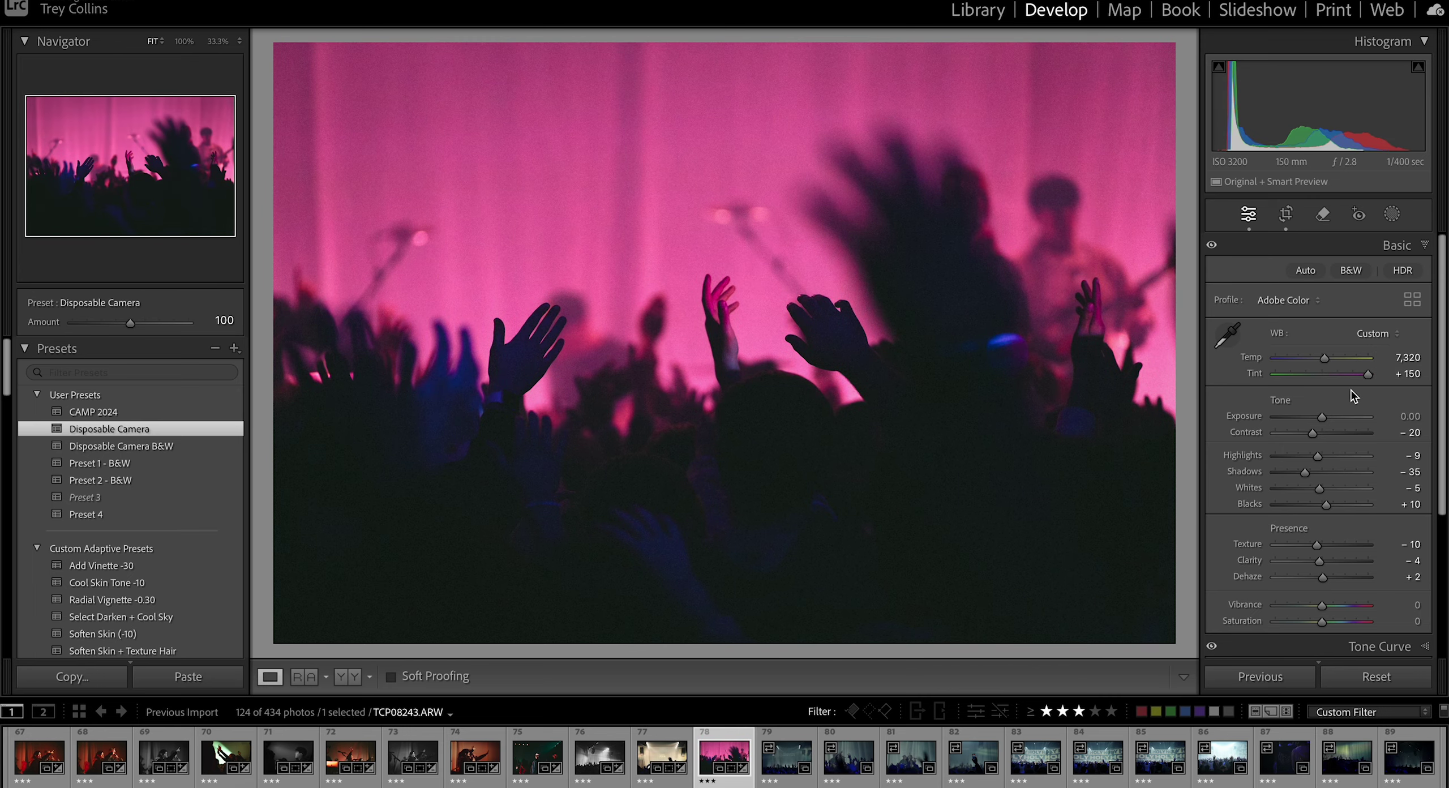
{"action": "mouse_move", "coordinate": [1325, 358]}
{"action": "left_mouse_down"}
{"action": "mouse_move", "coordinate": [1354, 355]}
{"action": "mouse_move", "coordinate": [1331, 376]}
{"action": "mouse_move", "coordinate": [1344, 374]}
{"action": "left_mouse_up"}
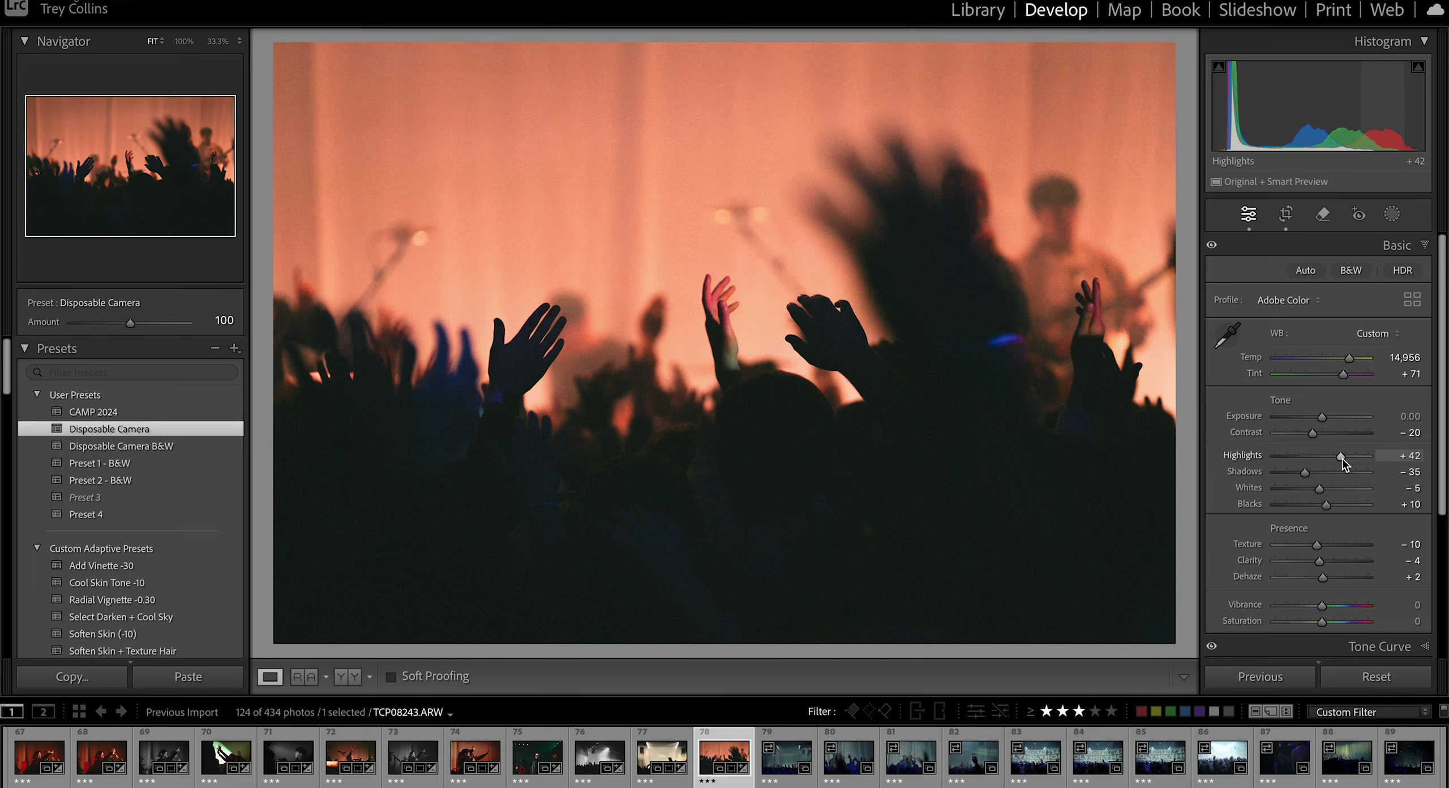
Step: Apply Preset 4 to photo TCP08247 with Tint +42 and Highlights +100, undoing the Whites and Exposure changes
{"action": "key", "text": "Right"}
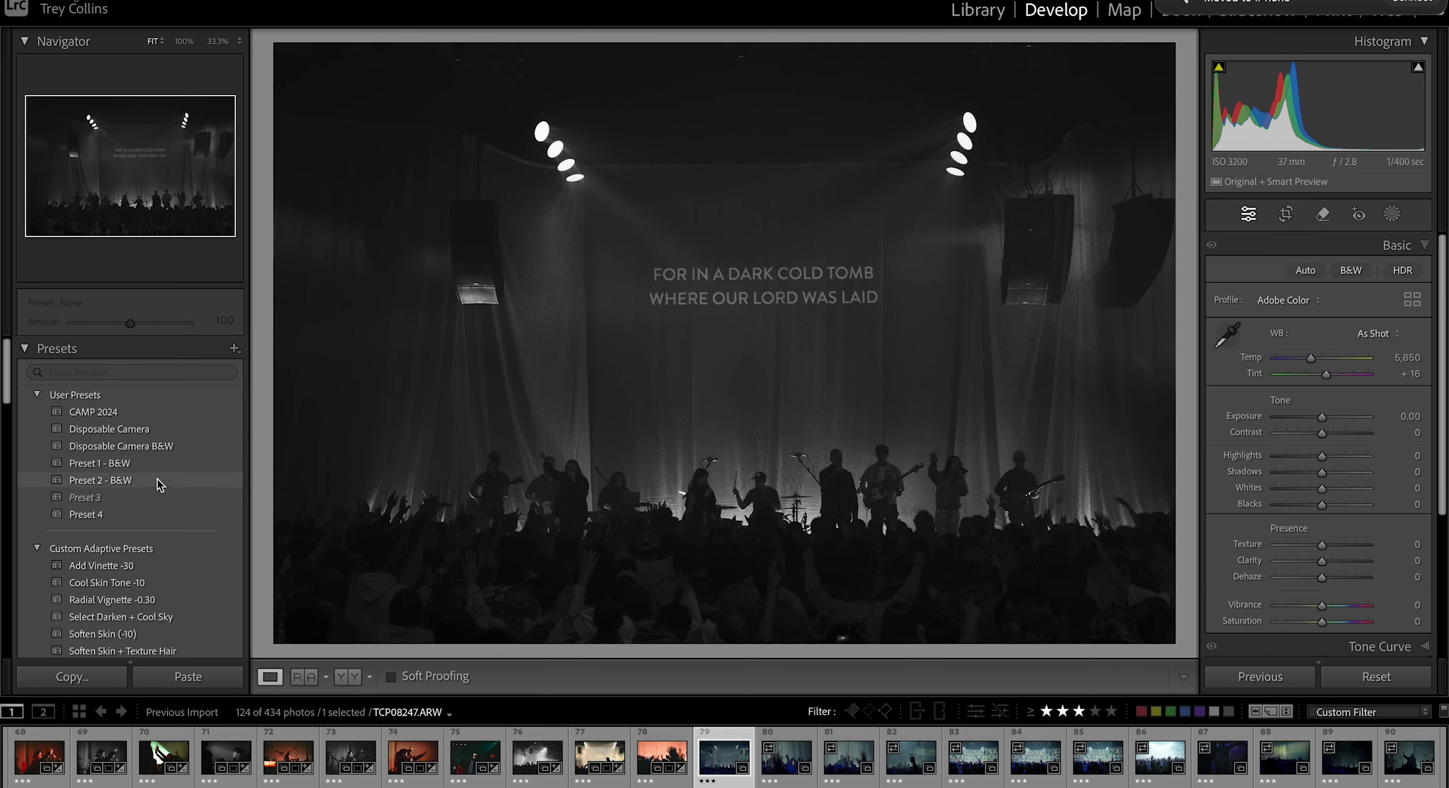
{"action": "left_click", "coordinate": [84, 514]}
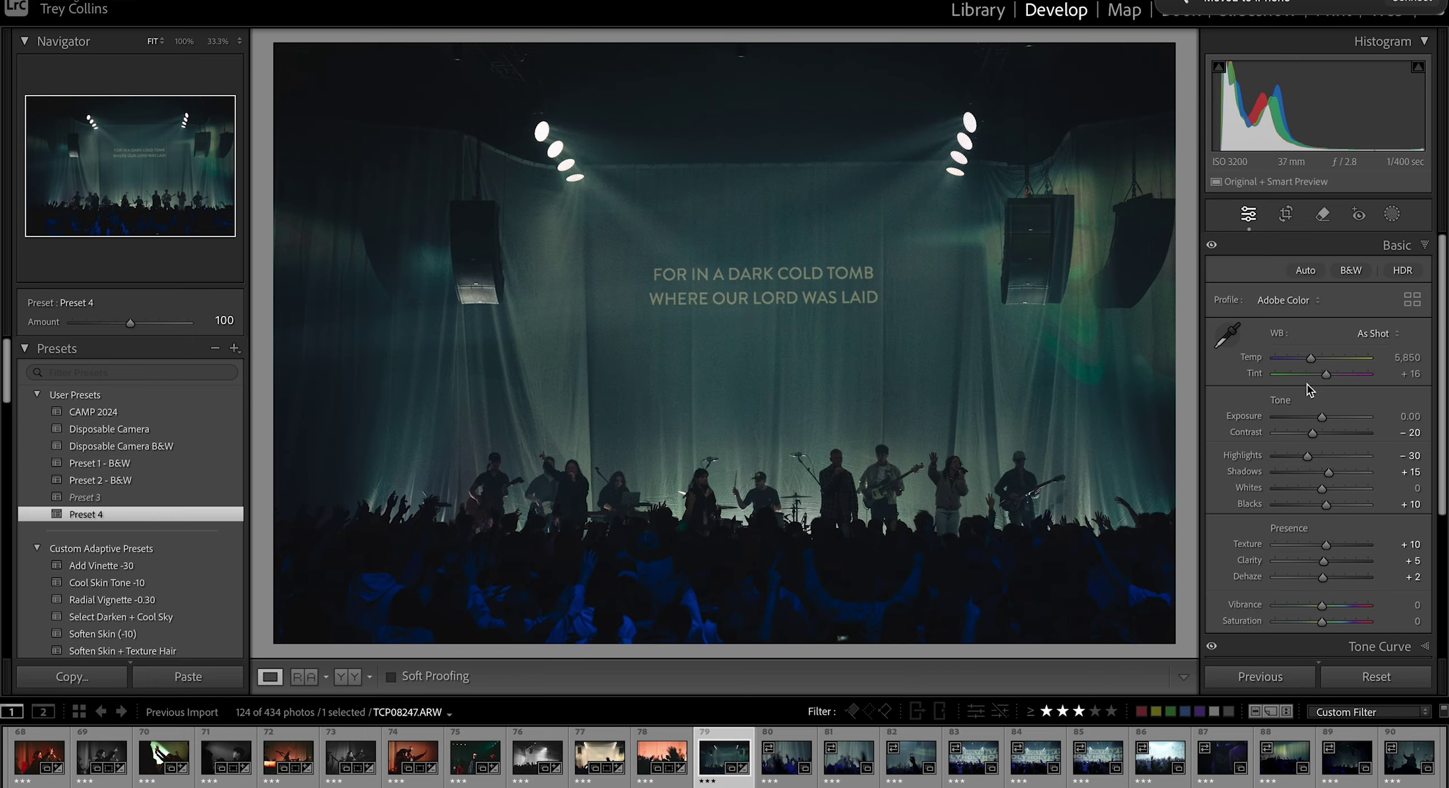
{"action": "left_click_drag", "start_coordinate": [1307, 455], "coordinate": [1360, 489]}
{"action": "left_click_drag", "start_coordinate": [1322, 416], "coordinate": [1315, 421]}
{"action": "key", "text": "ctrl+z"}
{"action": "key", "text": "ctrl+z"}
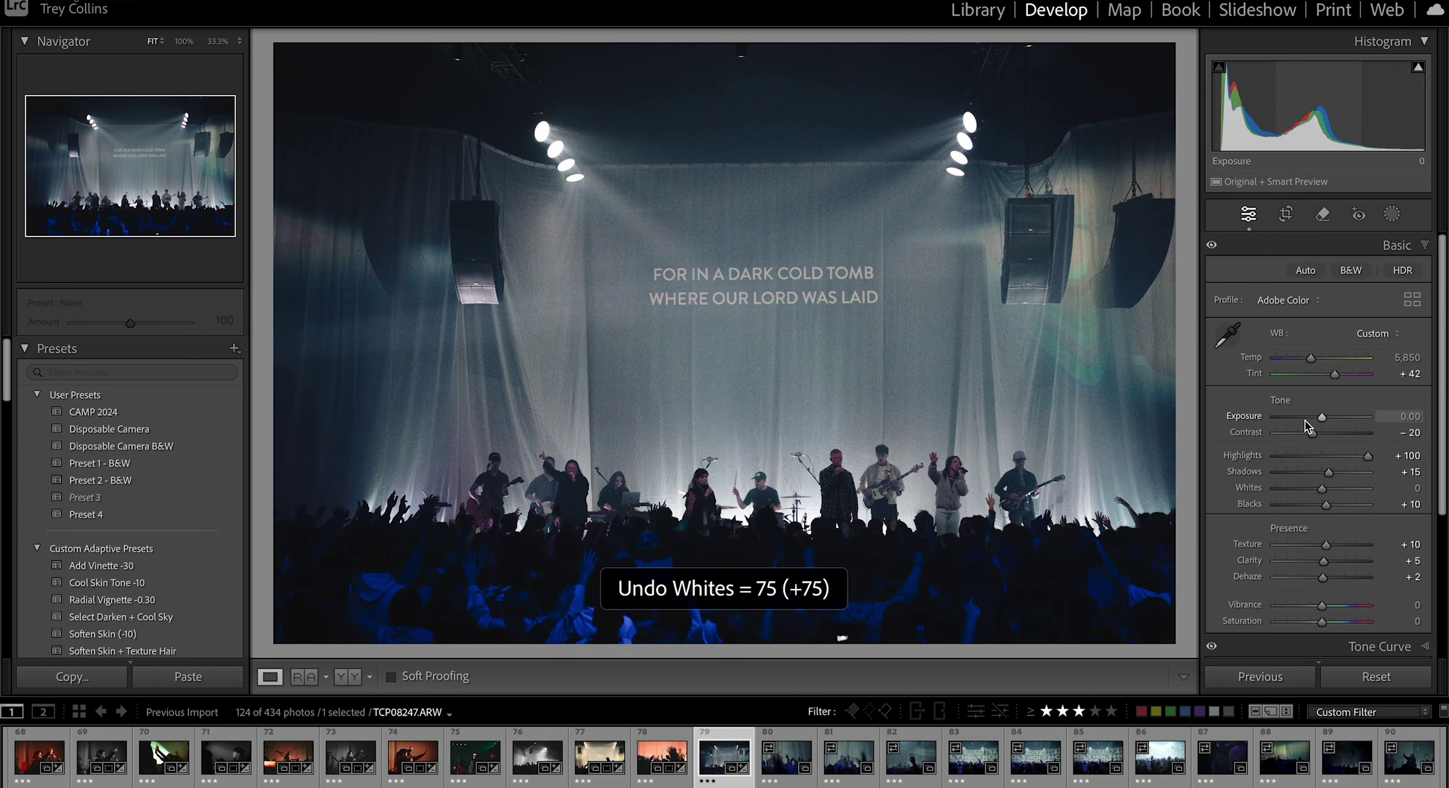
Step: Crop photo TCP08247 slightly tighter around the stage and the projected lyrics
{"action": "key", "text": "r"}
{"action": "left_click_drag", "start_coordinate": [319, 314], "coordinate": [320, 314]}
{"action": "left_click_drag", "start_coordinate": [831, 63], "coordinate": [832, 66]}
{"action": "key", "text": "ctrl+z"}
{"action": "left_click_drag", "start_coordinate": [1164, 62], "coordinate": [1166, 68]}
{"action": "key", "text": "Return"}
{"action": "key", "text": "m"}
{"action": "left_click_drag", "start_coordinate": [696, 621], "coordinate": [698, 609]}
{"action": "key", "text": "ctrl+z"}
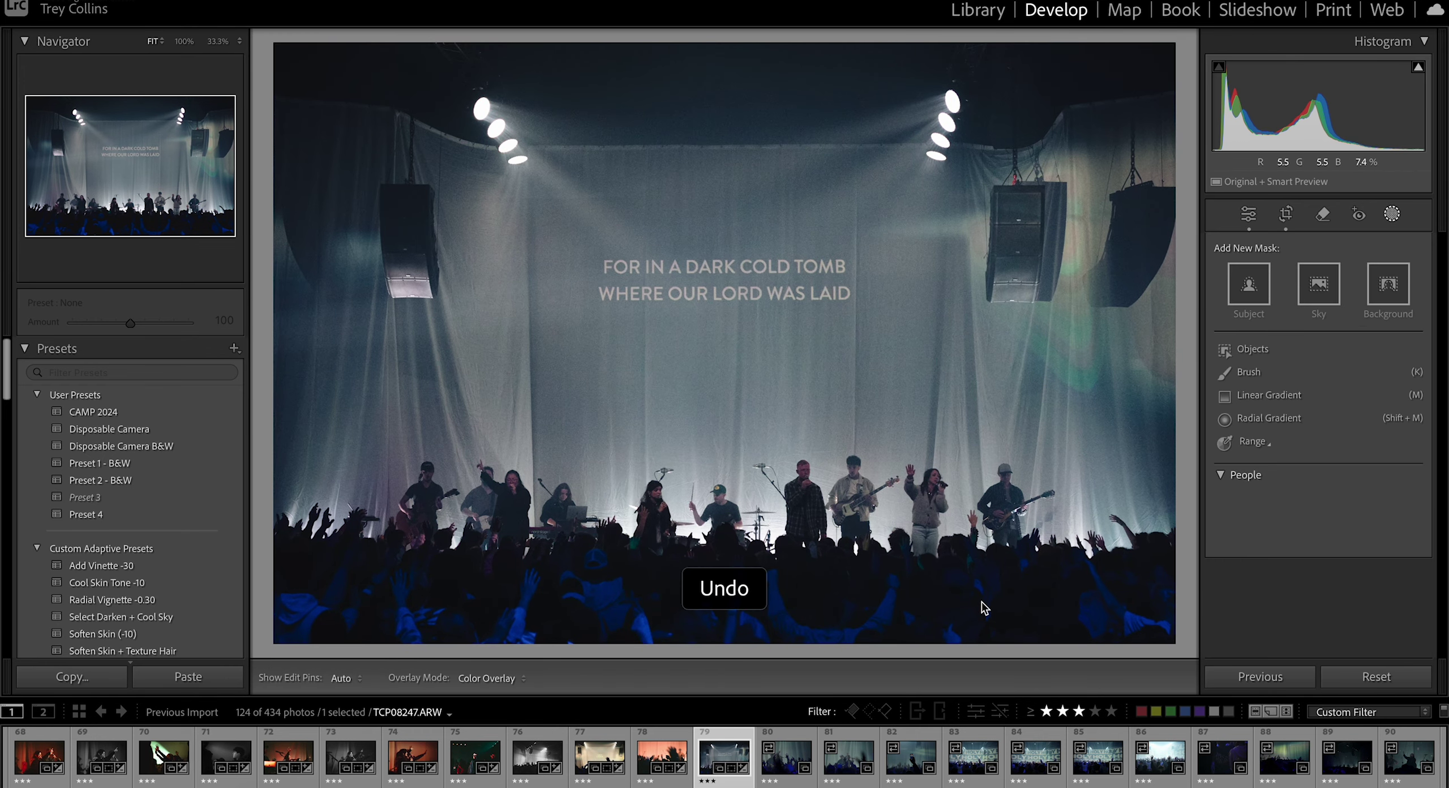
Step: Add a linear gradient rising over the crowd in photo TCP08247 to mute its blue, and set the photo's Contrast to 0
{"action": "key", "text": "m"}
{"action": "left_click_drag", "start_coordinate": [677, 655], "coordinate": [676, 494]}
{"action": "left_click_drag", "start_coordinate": [1325, 517], "coordinate": [1277, 538]}
{"action": "left_click", "coordinate": [1392, 215]}
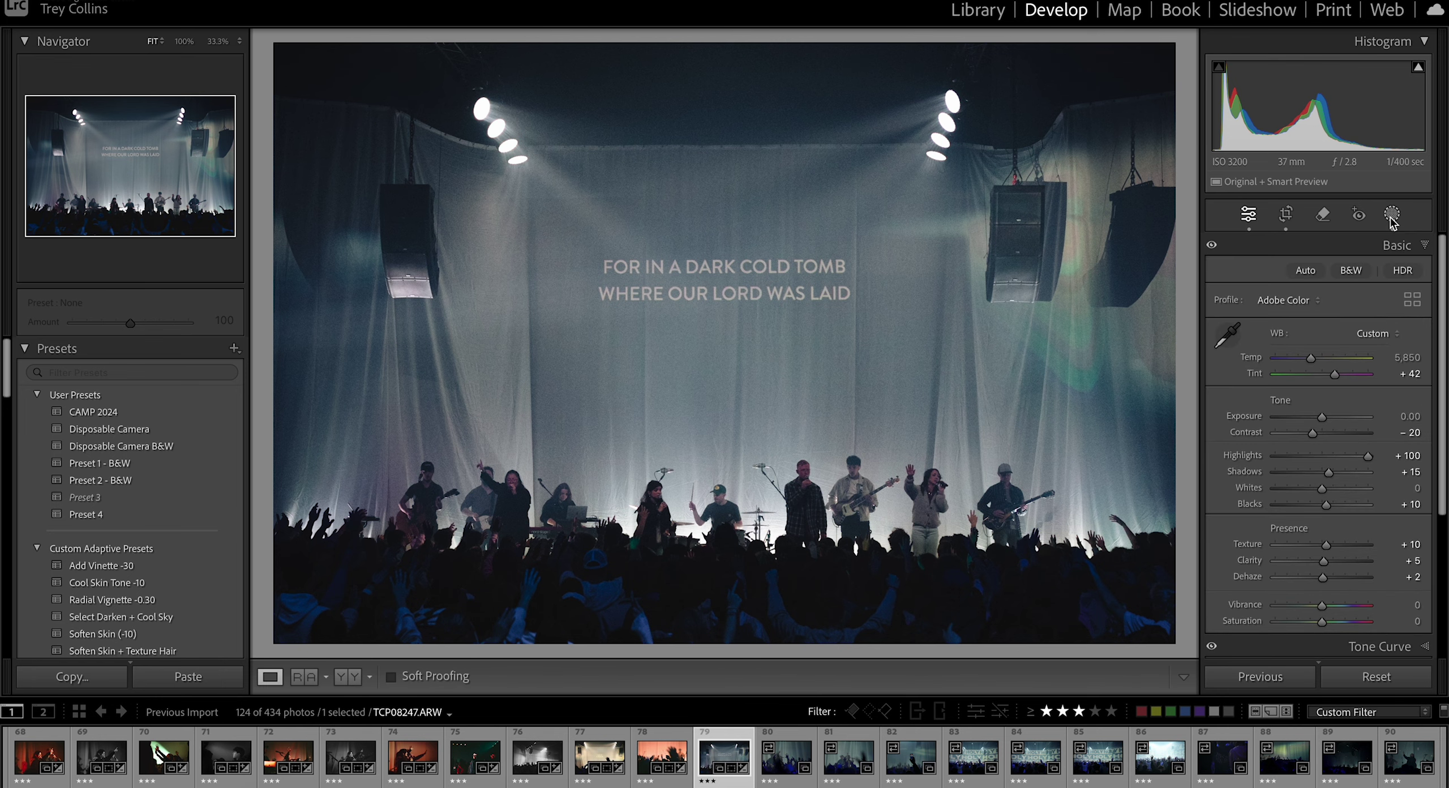
{"action": "scroll", "coordinate": [1315, 499], "scroll_direction": "down", "scroll_amount": 3}
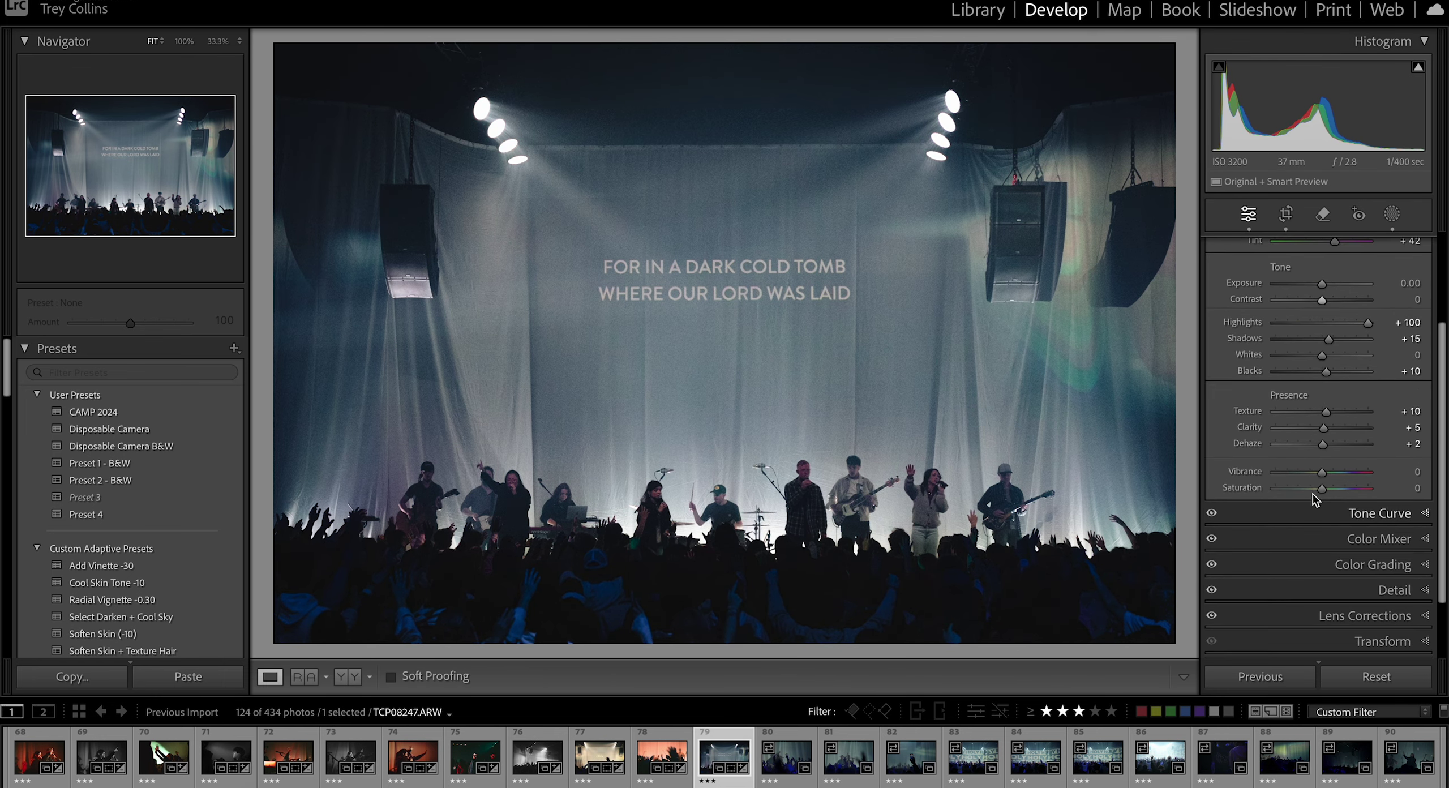
{"action": "left_click_drag", "start_coordinate": [1320, 473], "coordinate": [1322, 474]}
Step: Apply Preset 2 - B&W to the next photo in the filmstrip and adjust its Highlights and Shadows
{"action": "left_click", "coordinate": [788, 756]}
{"action": "left_click", "coordinate": [101, 481]}
{"action": "left_click_drag", "start_coordinate": [1332, 340], "coordinate": [1363, 328]}
Step: Apply Preset 4 to photo TCP08249 and set its white balance to Temp 6,527 and Tint +33
{"action": "left_click", "coordinate": [849, 765]}
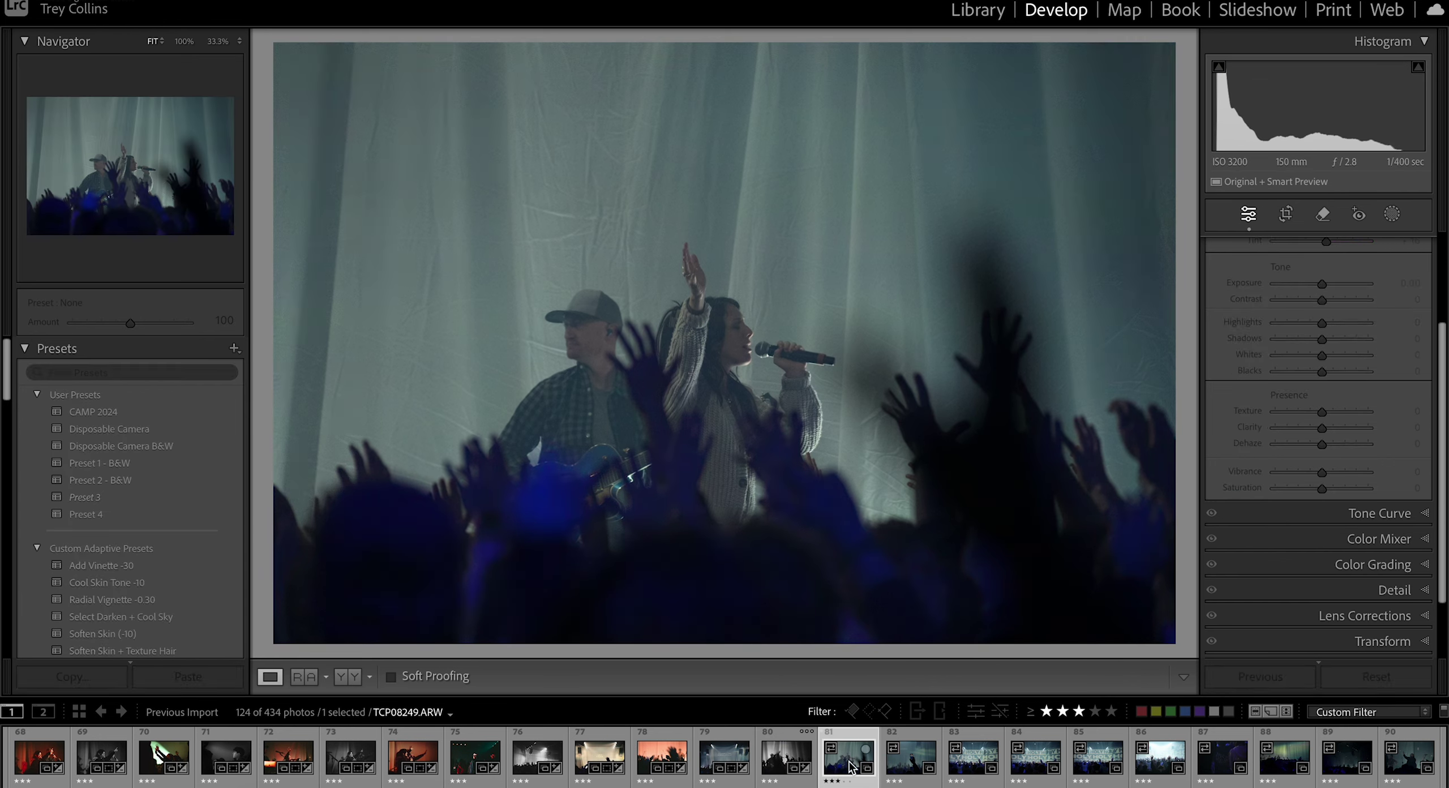
{"action": "left_click", "coordinate": [114, 514]}
{"action": "scroll", "coordinate": [1263, 349], "scroll_direction": "up", "scroll_amount": 3}
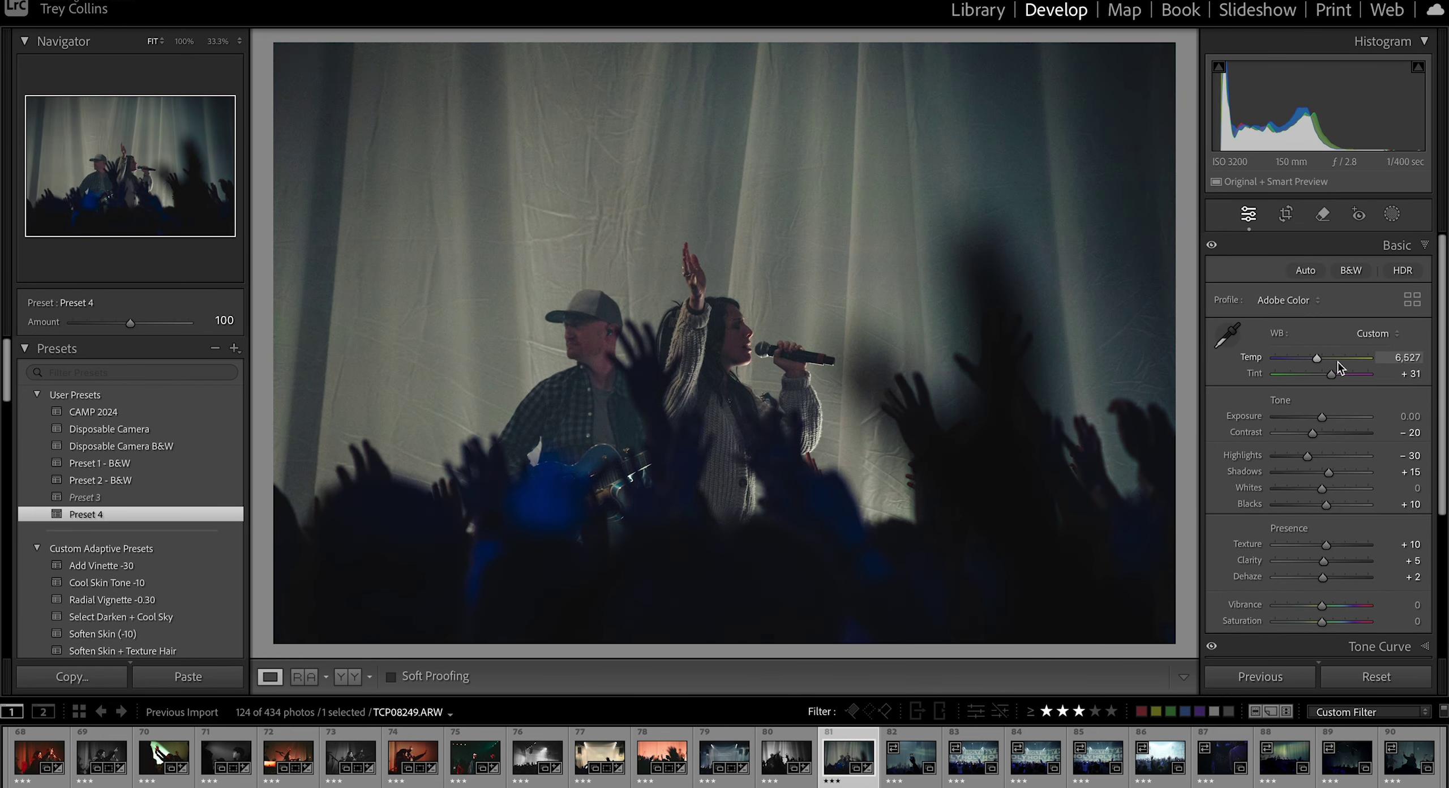
{"action": "scroll", "coordinate": [1337, 367], "scroll_direction": "down", "scroll_amount": 5}
{"action": "left_click_drag", "start_coordinate": [1324, 364], "coordinate": [1331, 365]}
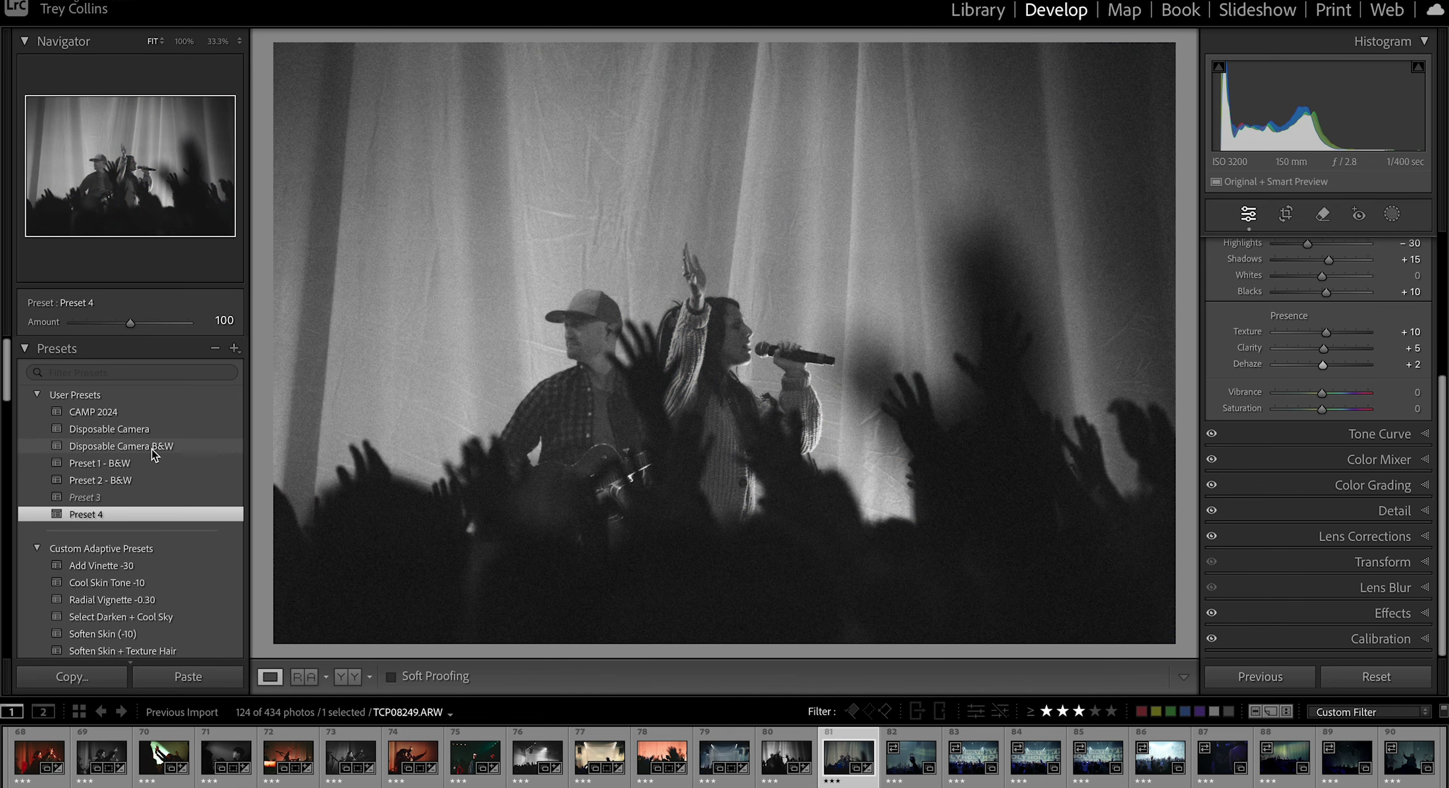
Step: Switch photo TCP08249 to the Disposable Camera B&W preset and set Highlights +55 and Whites +28
{"action": "left_click", "coordinate": [152, 445]}
{"action": "left_click", "coordinate": [1284, 246]}
{"action": "left_click_drag", "start_coordinate": [1331, 458], "coordinate": [1342, 491]}
Step: Crop photo TCP08249 slightly tighter around the two performers
{"action": "key", "text": "r"}
{"action": "left_click_drag", "start_coordinate": [724, 43], "coordinate": [724, 54]}
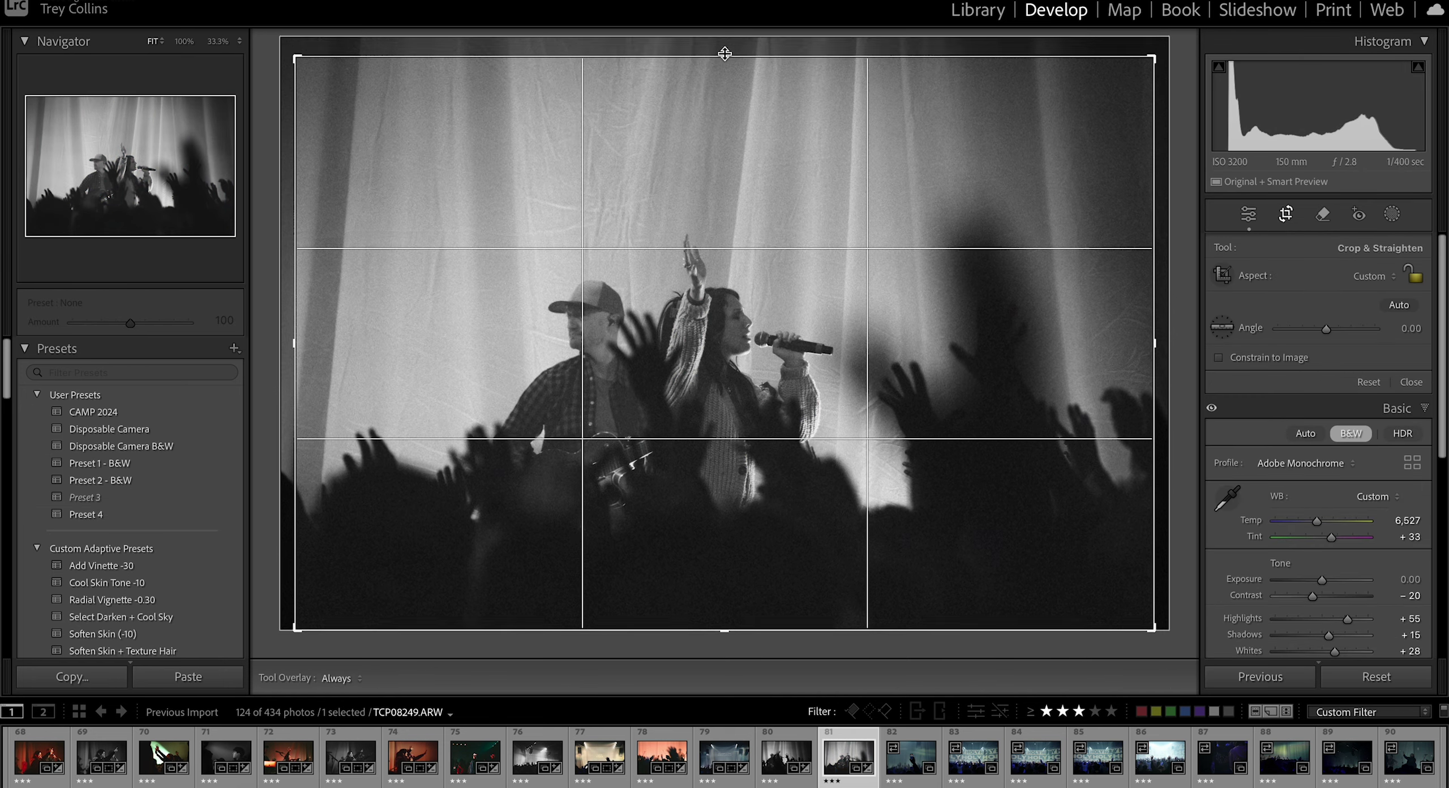
{"action": "key", "text": "r"}
Step: Apply the Disposable Camera preset to photo TCP08254 and crop it slightly tighter around the raised phone
{"action": "key", "text": "Right"}
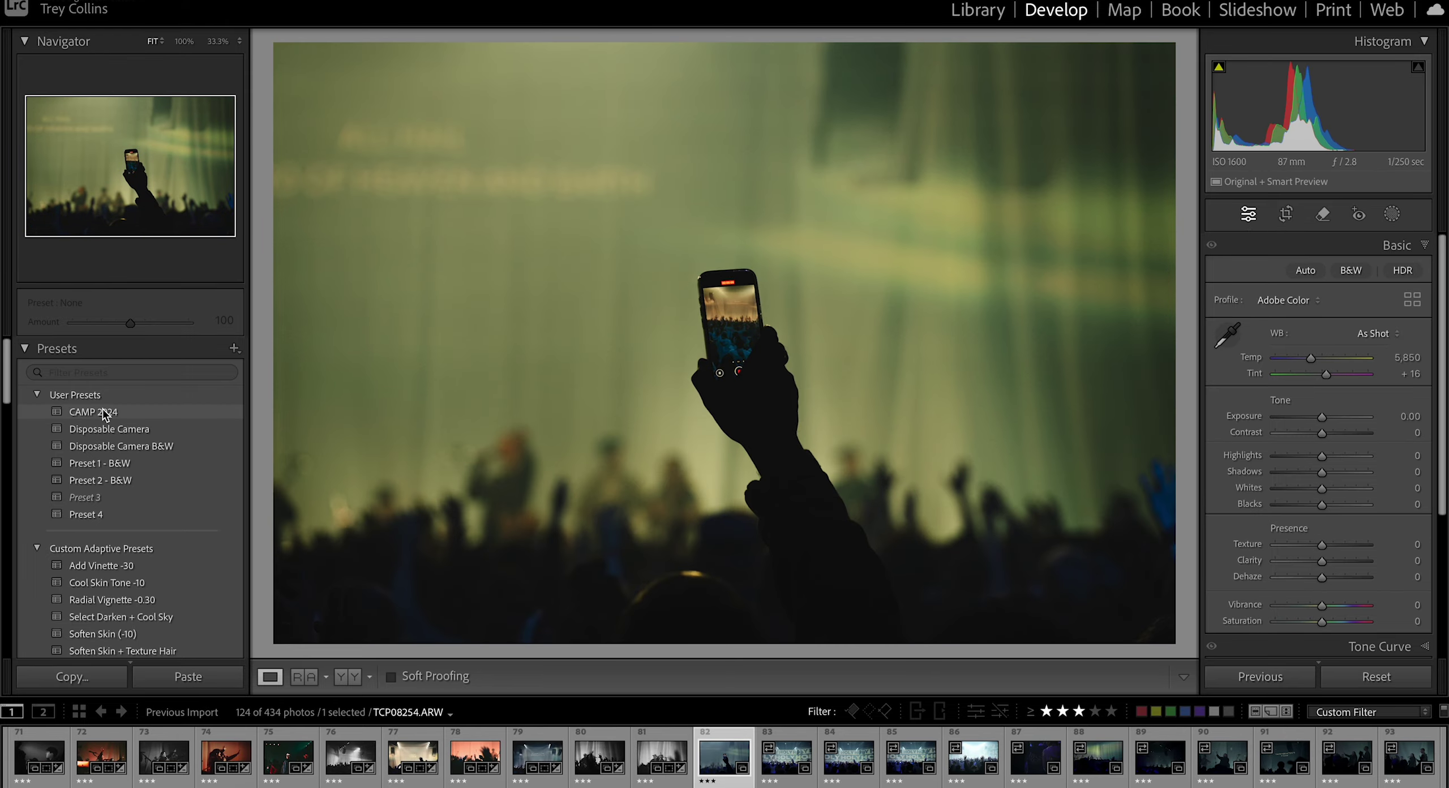
{"action": "left_click", "coordinate": [113, 428]}
{"action": "key", "text": "r"}
{"action": "left_click_drag", "start_coordinate": [282, 48], "coordinate": [300, 60]}
{"action": "key", "text": "r"}
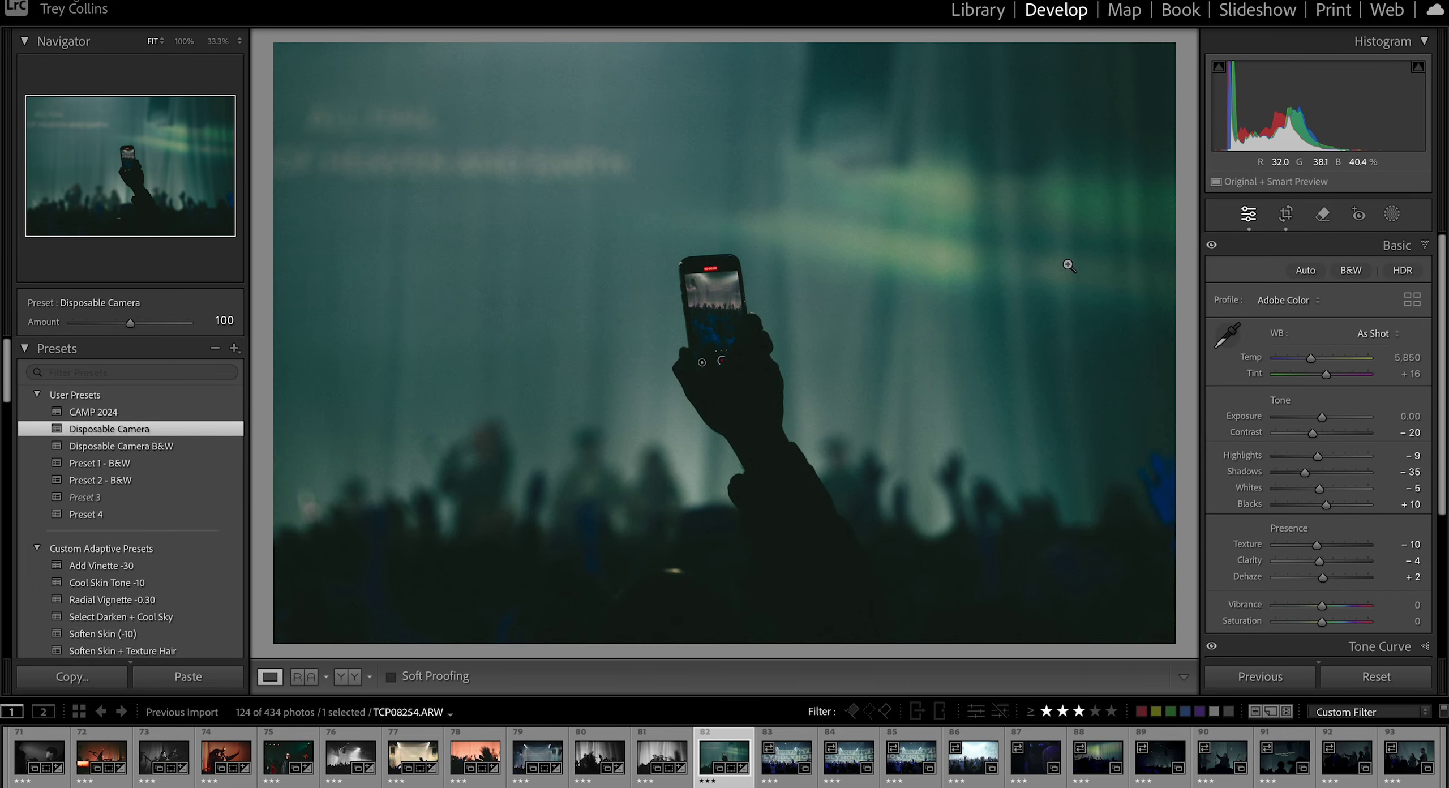
Step: Apply the Disposable Camera B&W preset to photo TCP08257, tighten its crop slightly, and open its grain Amount for editing
{"action": "left_click", "coordinate": [807, 732]}
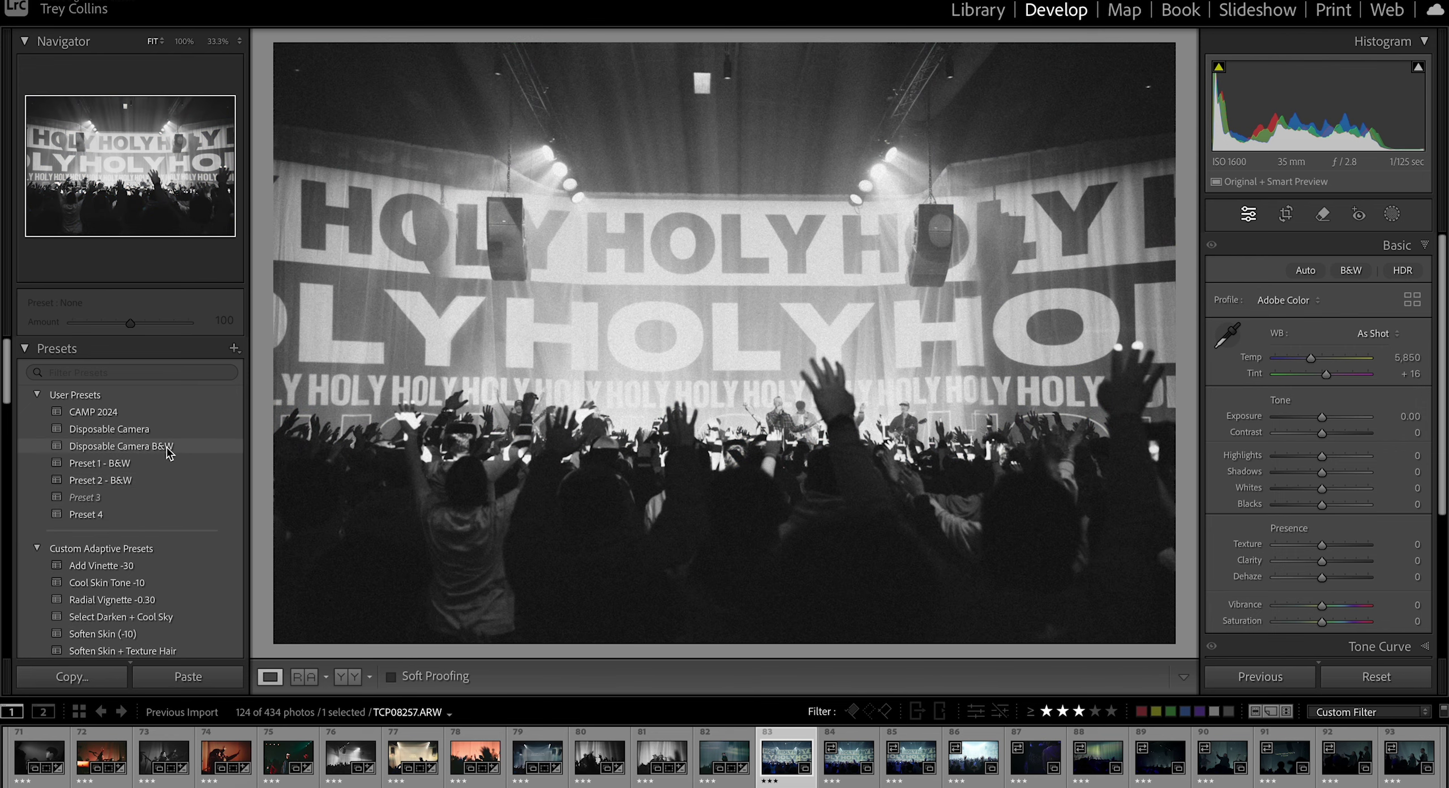
{"action": "left_click", "coordinate": [121, 445]}
{"action": "key", "text": "r"}
{"action": "left_click_drag", "start_coordinate": [1188, 66], "coordinate": [1185, 58]}
{"action": "key", "text": "r"}
{"action": "scroll", "coordinate": [1323, 359], "scroll_direction": "down", "scroll_amount": 5}
{"action": "left_click", "coordinate": [1411, 615]}
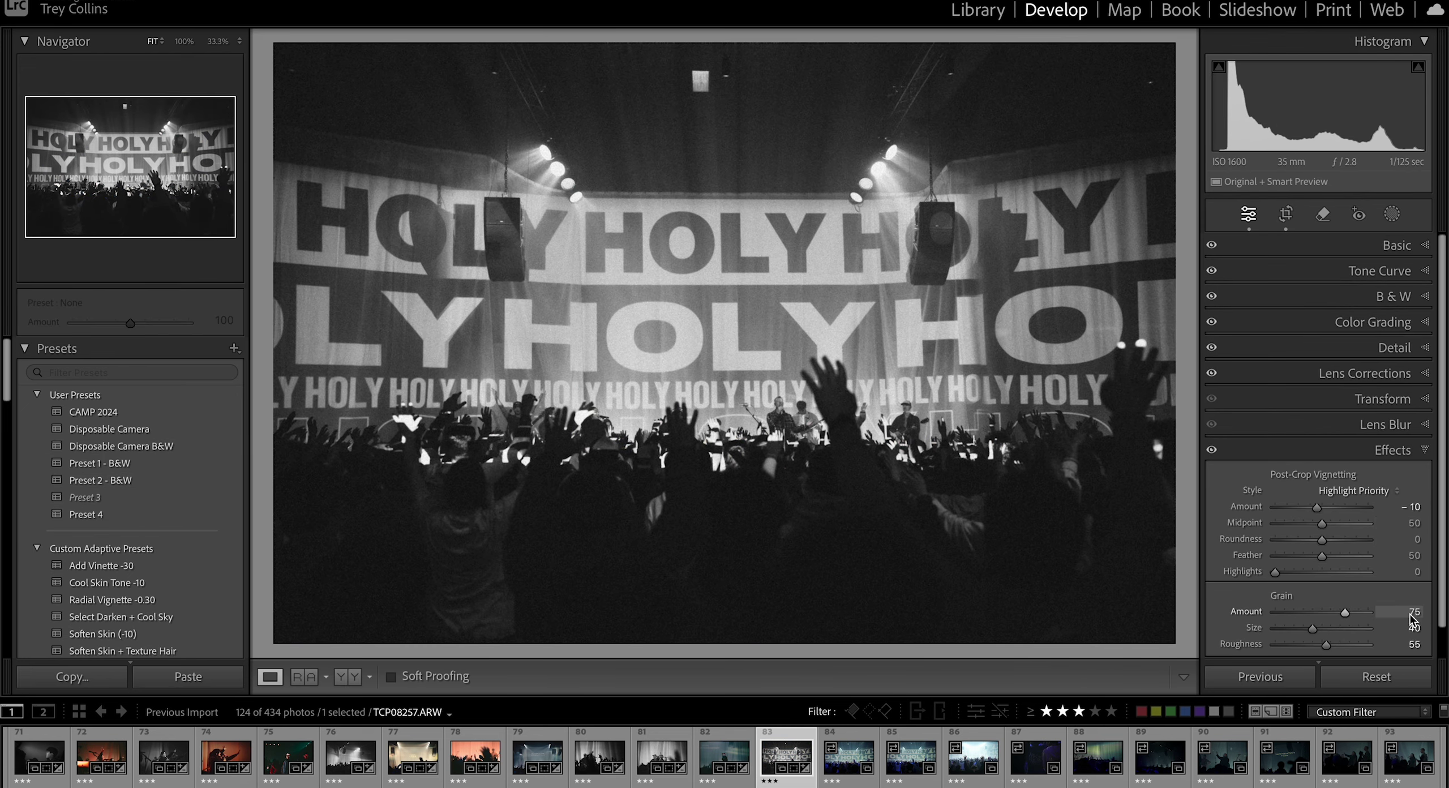
Step: Apply Preset 4 to photo TCP08262
{"action": "key", "text": "Right"}
{"action": "left_click", "coordinate": [98, 514]}
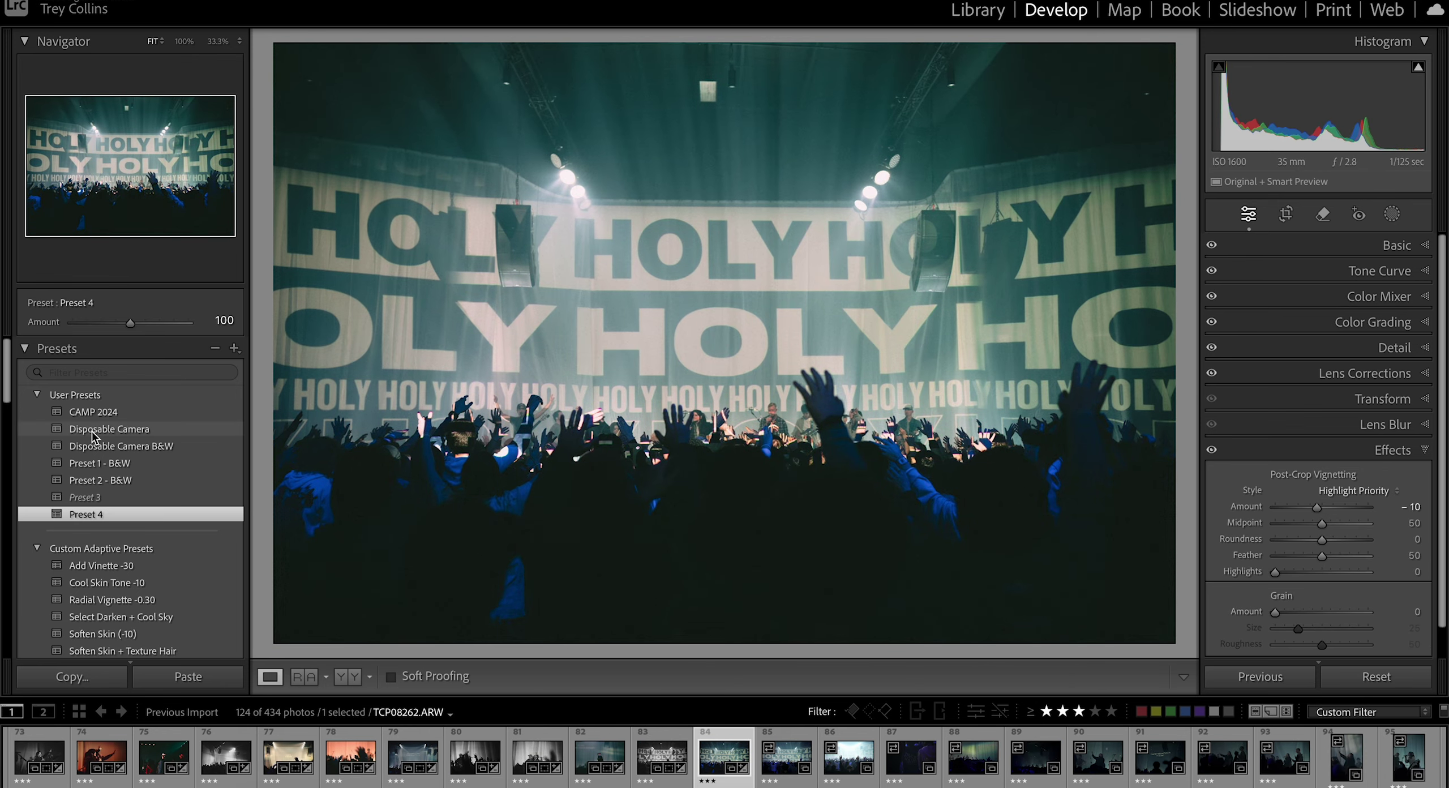
Step: Apply the Disposable Camera preset to photo TCP08262 and open its basic adjustments
{"action": "left_click", "coordinate": [93, 430]}
{"action": "left_click", "coordinate": [1382, 246]}
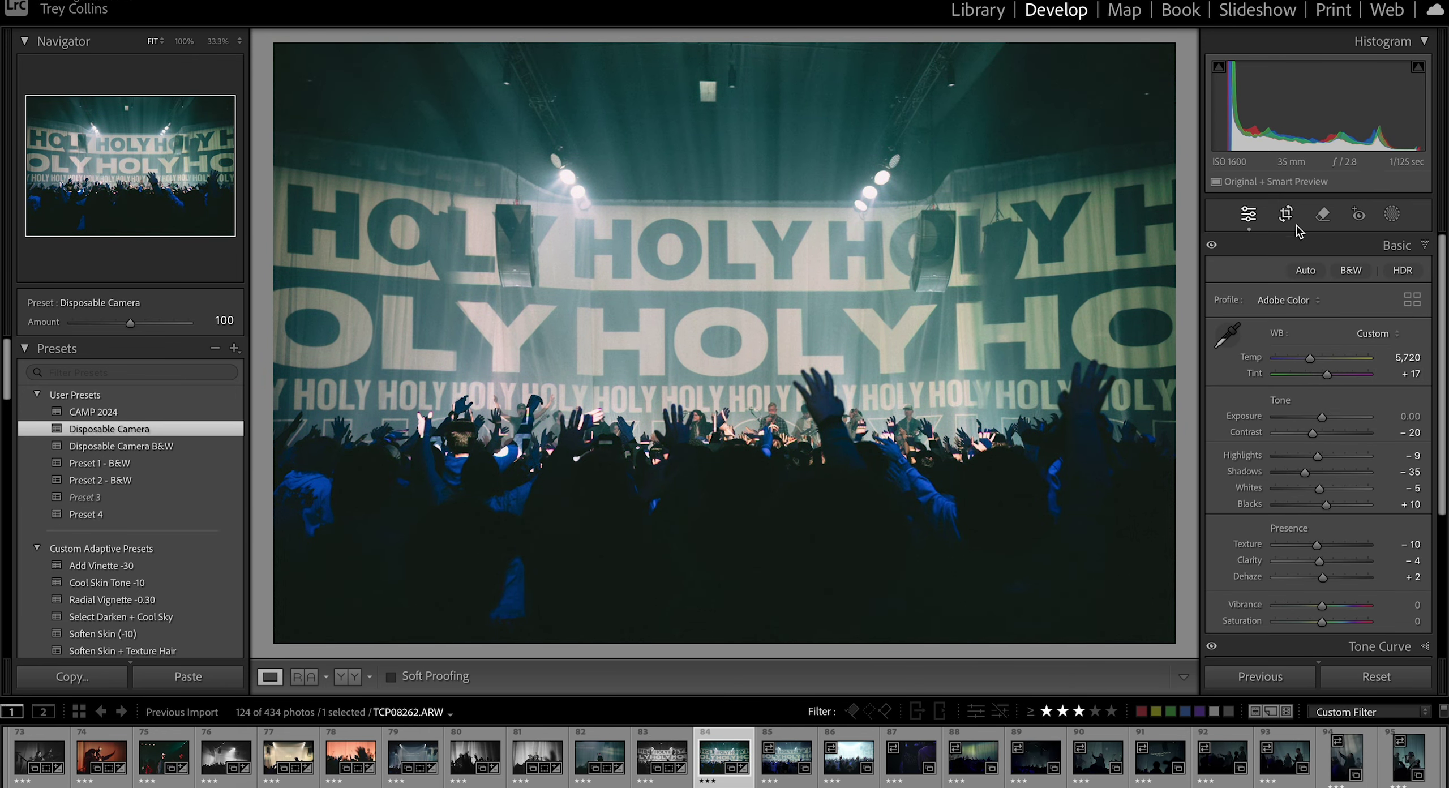
Step: Apply Preset 4 to photo TCP08265 and set its Tint to +32
{"action": "key", "text": "Right"}
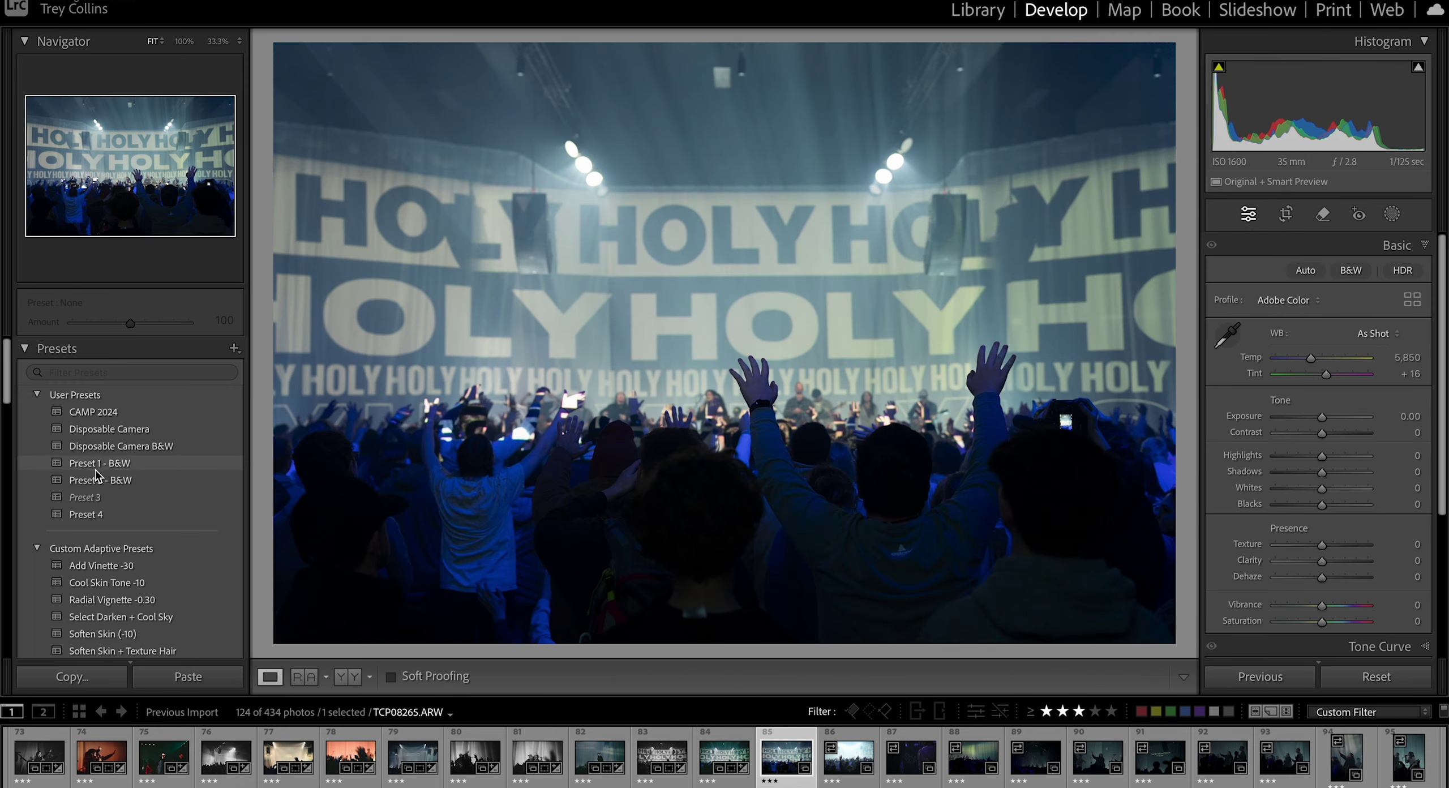
{"action": "left_click", "coordinate": [86, 514]}
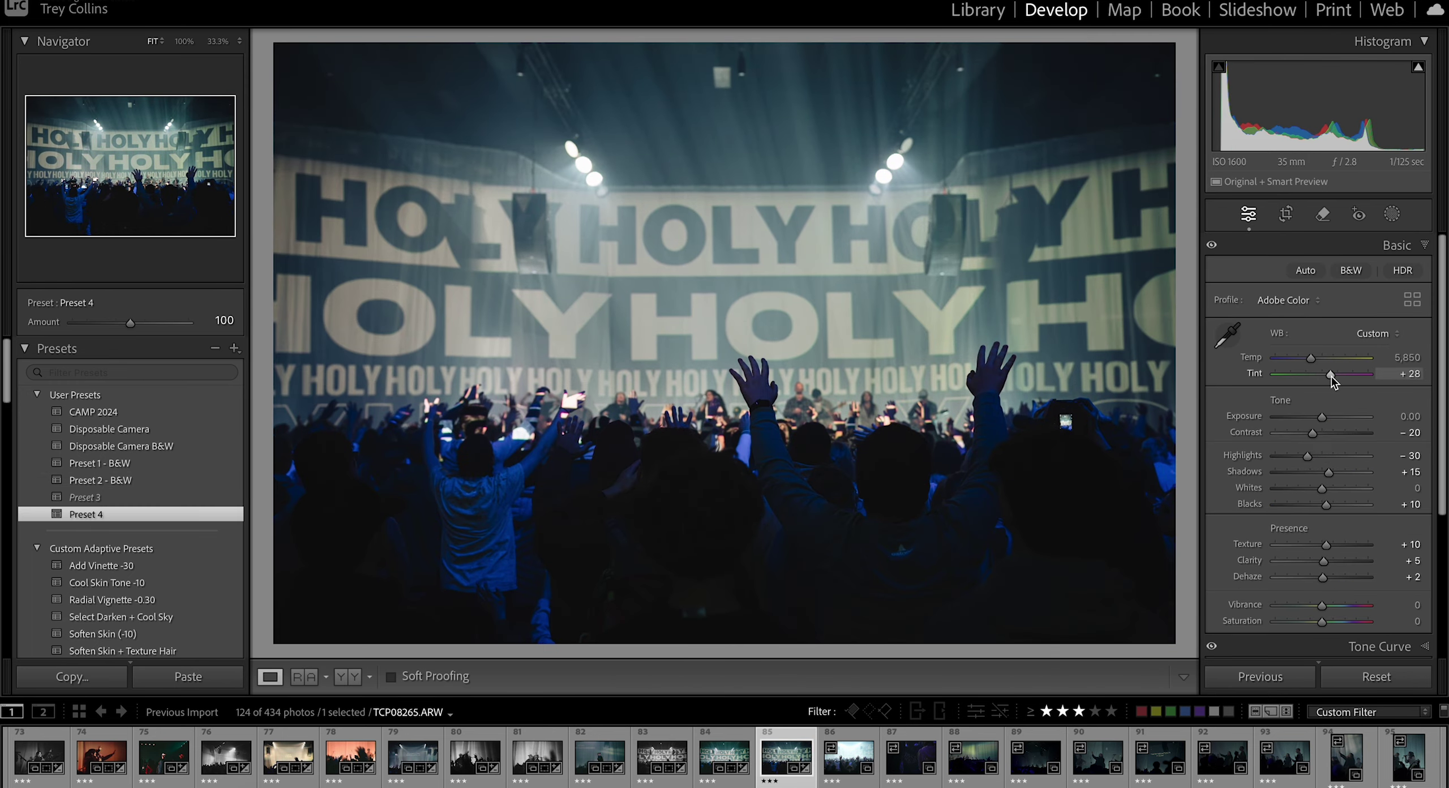
{"action": "key", "text": "Left"}
{"action": "left_click_drag", "start_coordinate": [1331, 376], "coordinate": [1336, 376]}
{"action": "key", "text": "Right"}
Step: Reset Highlights to 0 and set Clarity to −10, reverting the trial Temp and Dehaze changes
{"action": "double_click", "coordinate": [1308, 457]}
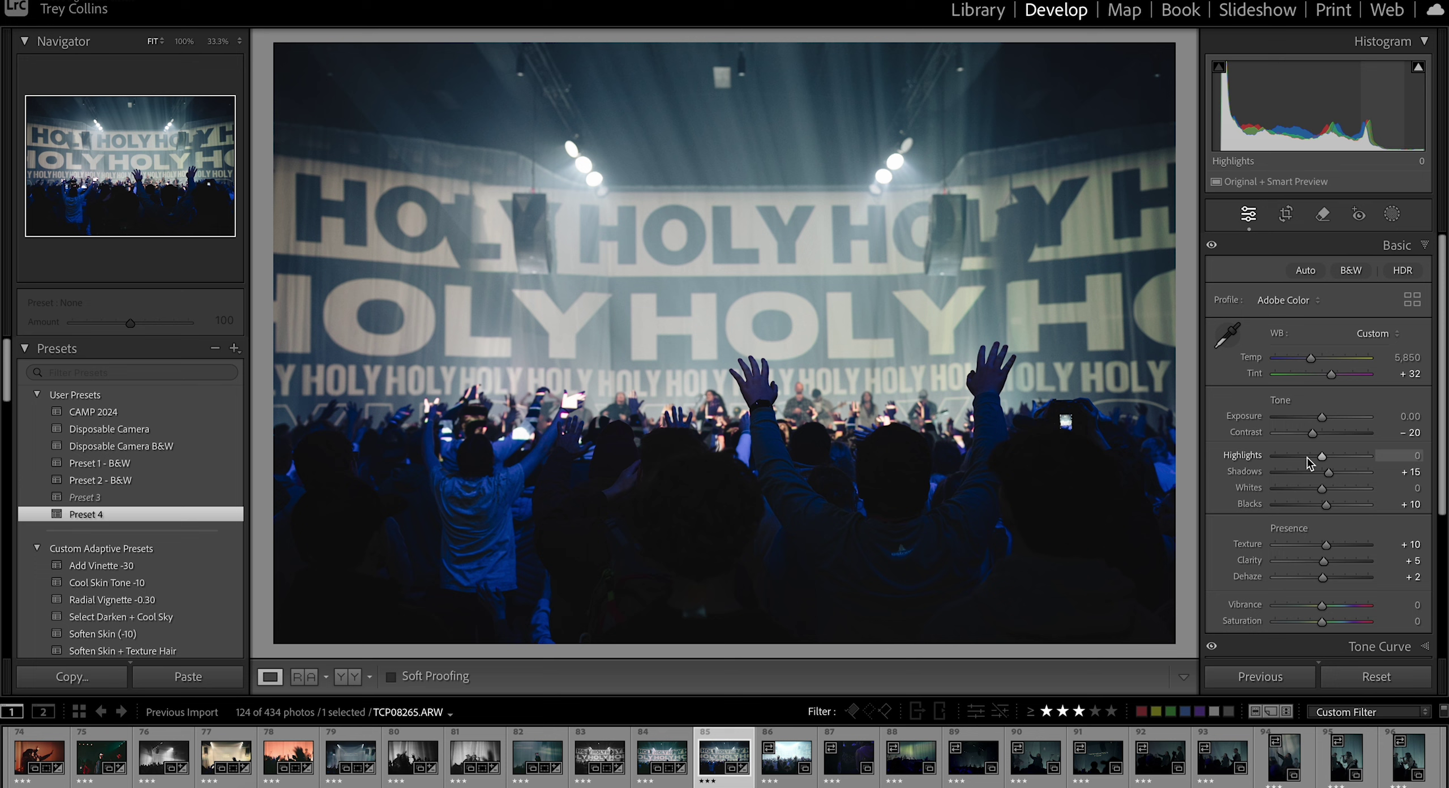
{"action": "left_click_drag", "start_coordinate": [1319, 559], "coordinate": [1329, 580]}
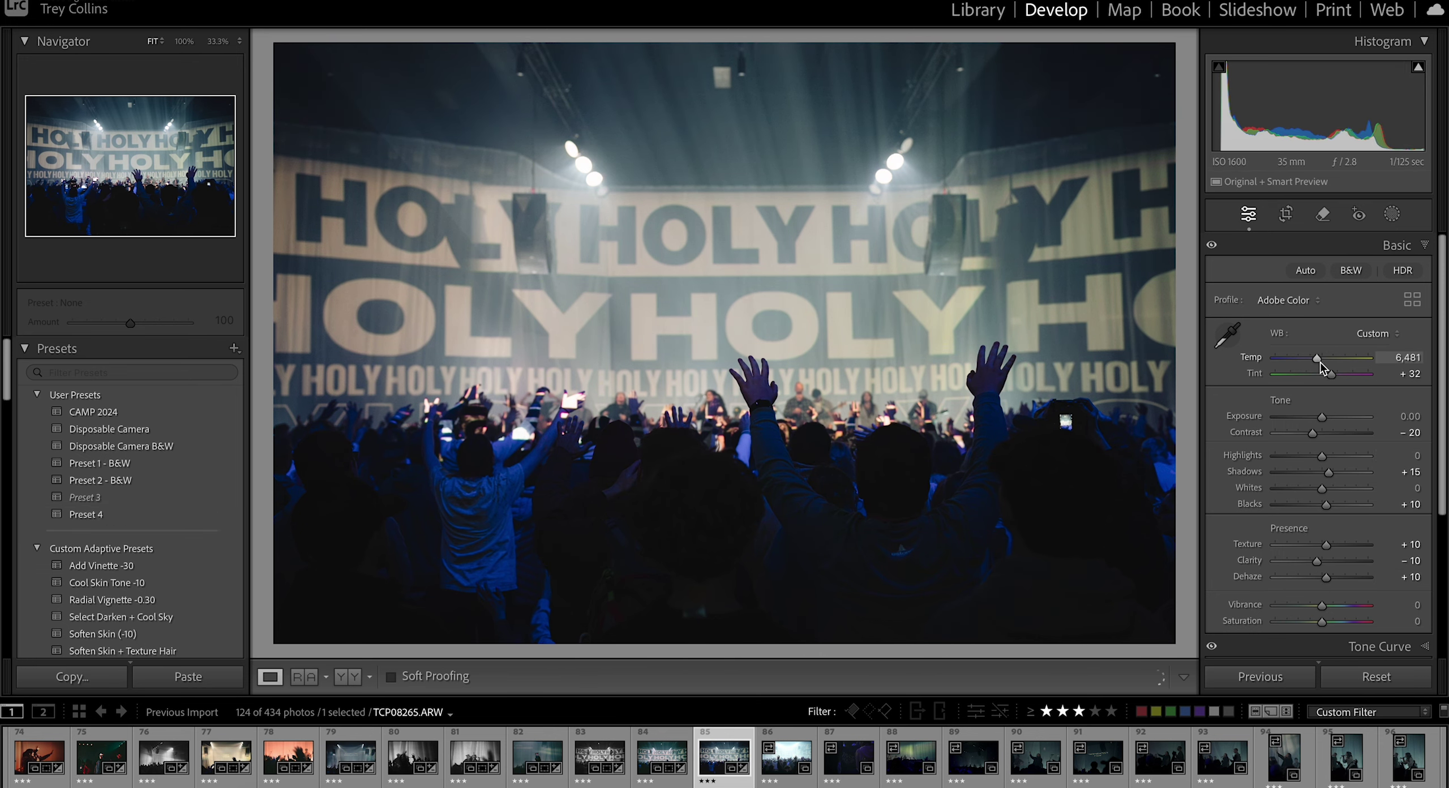
{"action": "key", "text": "ctrl+z"}
Step: Add a background mask with a cooler temperature and set the whole photo's Temp to 10,329
{"action": "key", "text": "shift+w"}
{"action": "left_click", "coordinate": [1320, 285]}
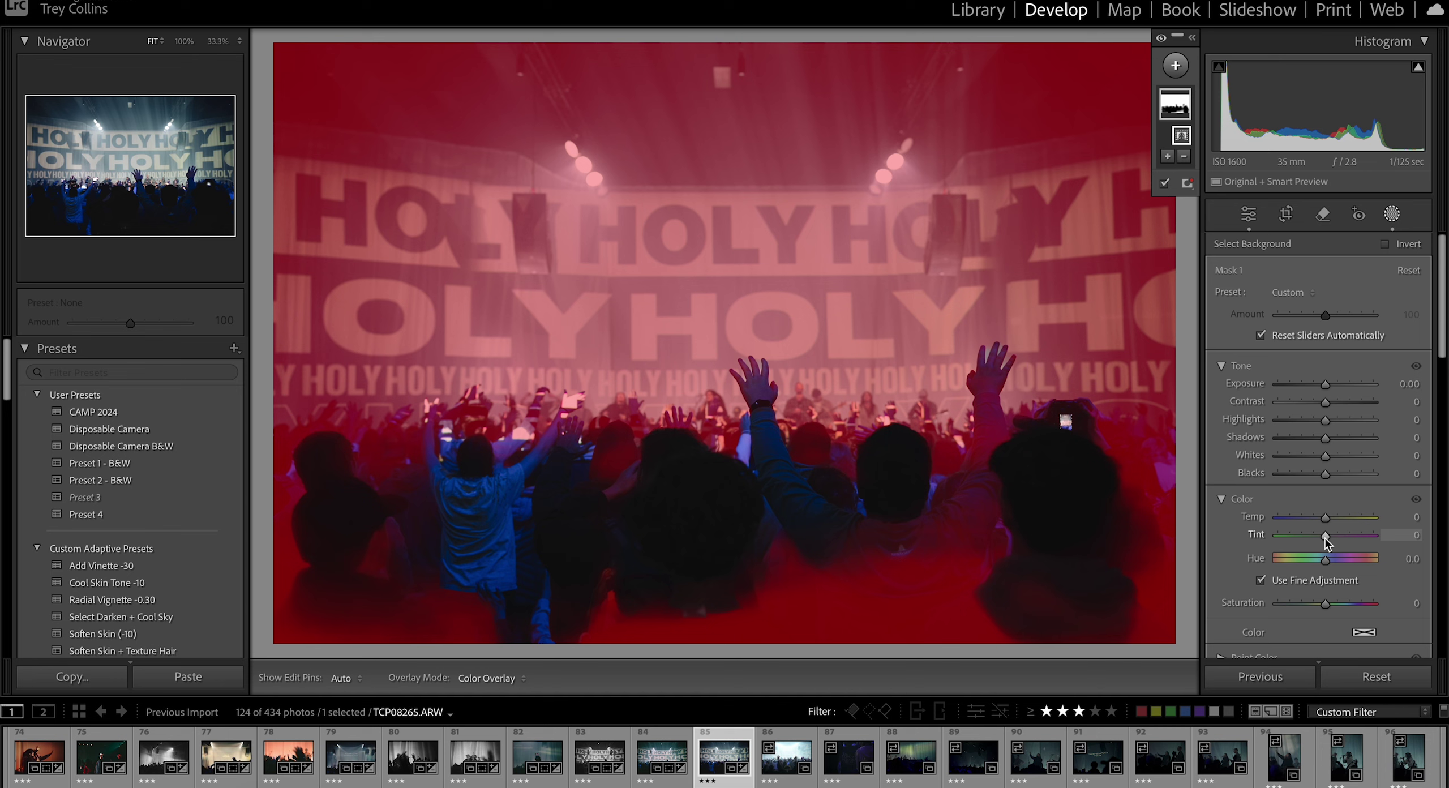
{"action": "left_click_drag", "start_coordinate": [1325, 516], "coordinate": [1311, 517]}
{"action": "left_click", "coordinate": [1392, 215]}
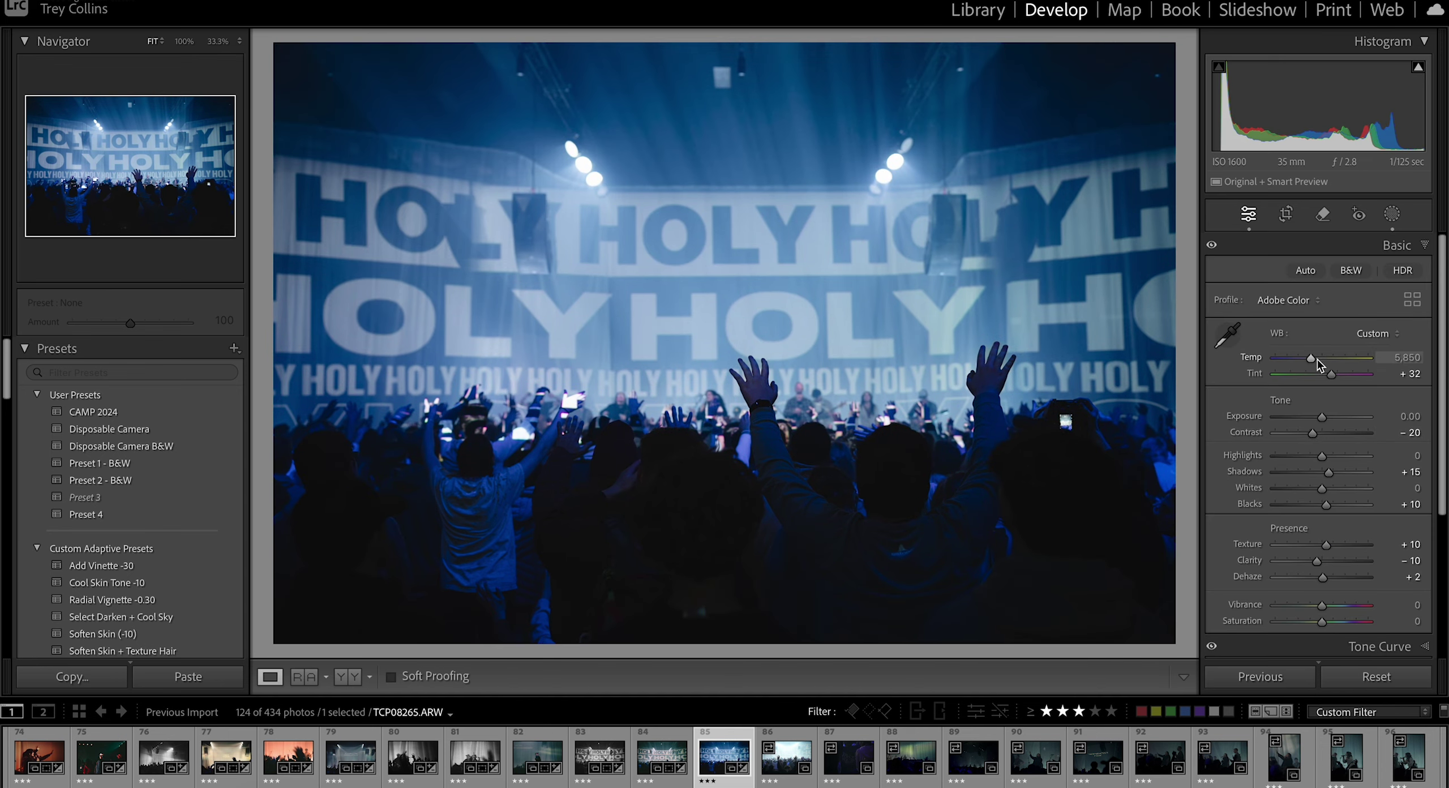
{"action": "left_click_drag", "start_coordinate": [1314, 358], "coordinate": [1344, 358]}
Step: Add a linear gradient mask for the dark crowd, then apply the Radial Vignette -0.30 preset and raise Highlights
{"action": "key", "text": "shift+w"}
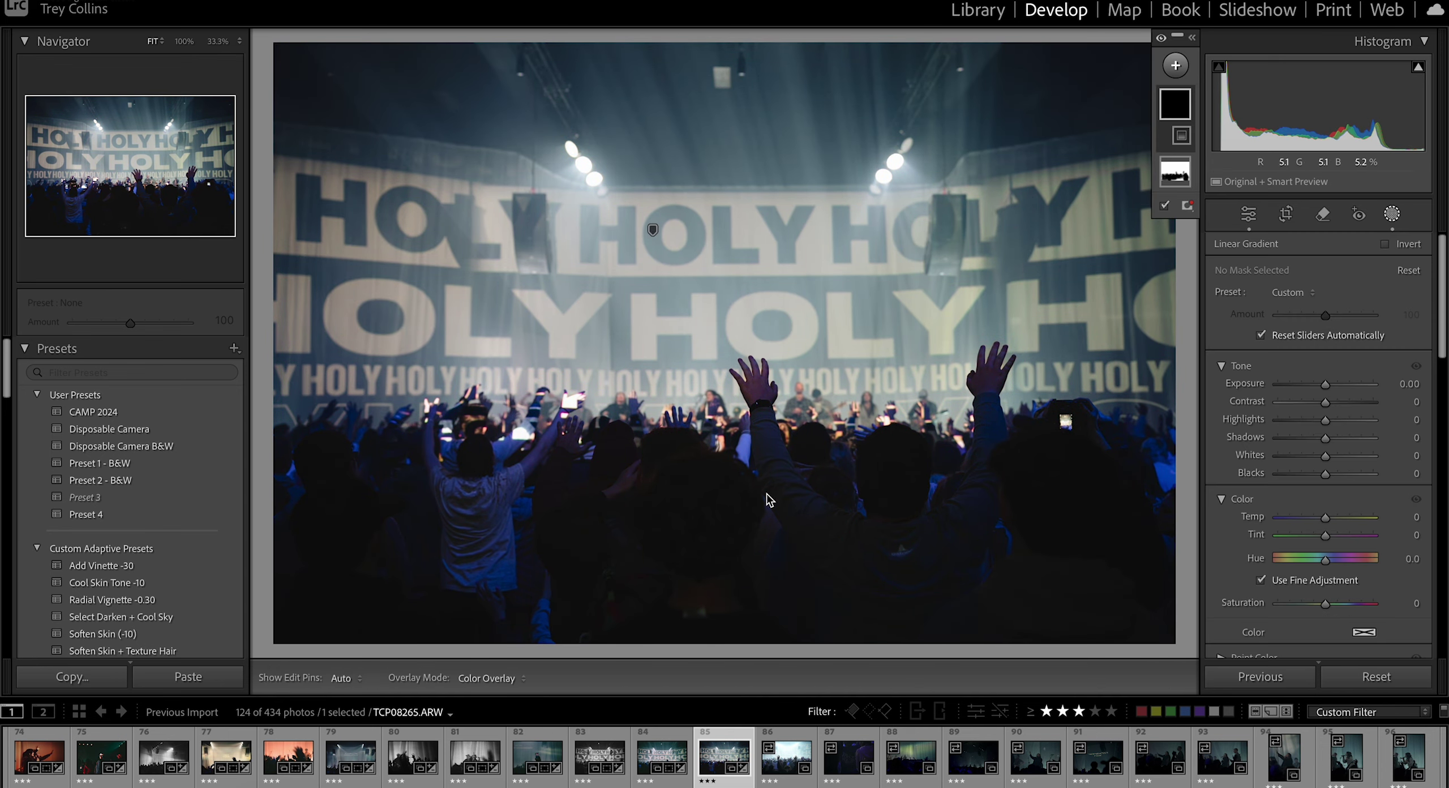
{"action": "left_click", "coordinate": [1392, 215]}
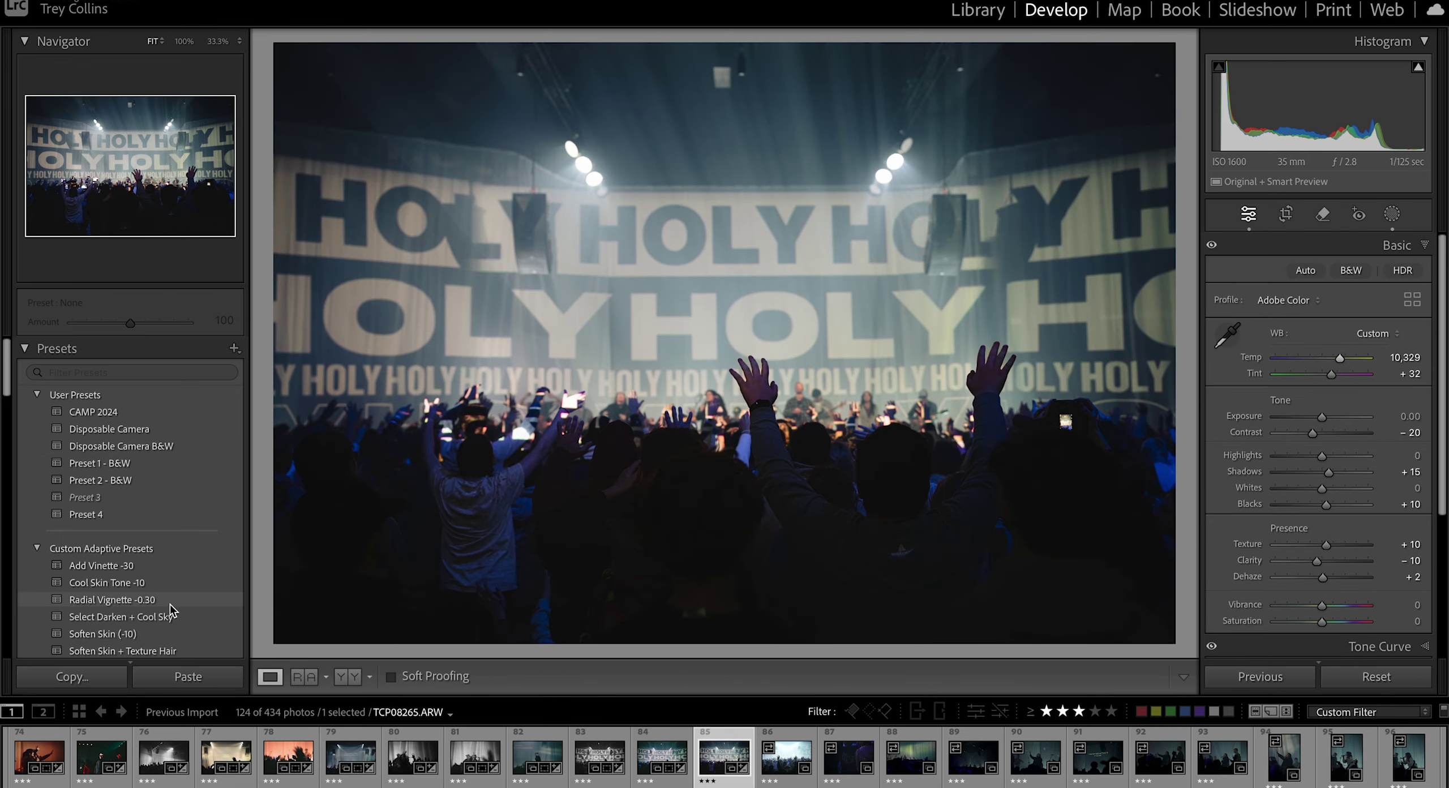
{"action": "left_click", "coordinate": [112, 600]}
{"action": "left_click_drag", "start_coordinate": [1322, 455], "coordinate": [1336, 459]}
Step: Apply Preset 2 - B&W to photo TCP08278 and try a Dehaze of +31
{"action": "key", "text": "Right"}
{"action": "key", "text": "Right"}
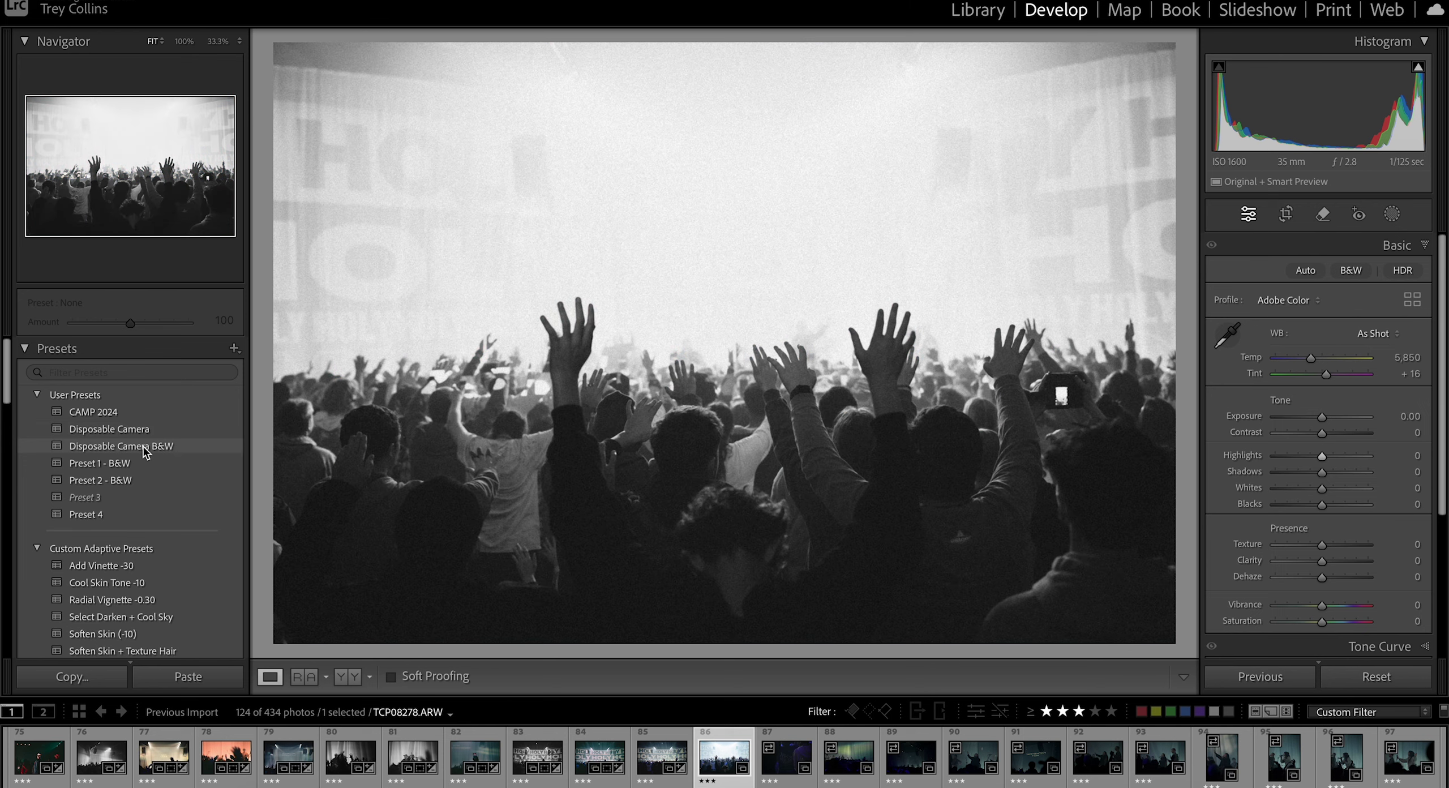
{"action": "left_click", "coordinate": [138, 480]}
{"action": "left_click_drag", "start_coordinate": [1322, 577], "coordinate": [1336, 578]}
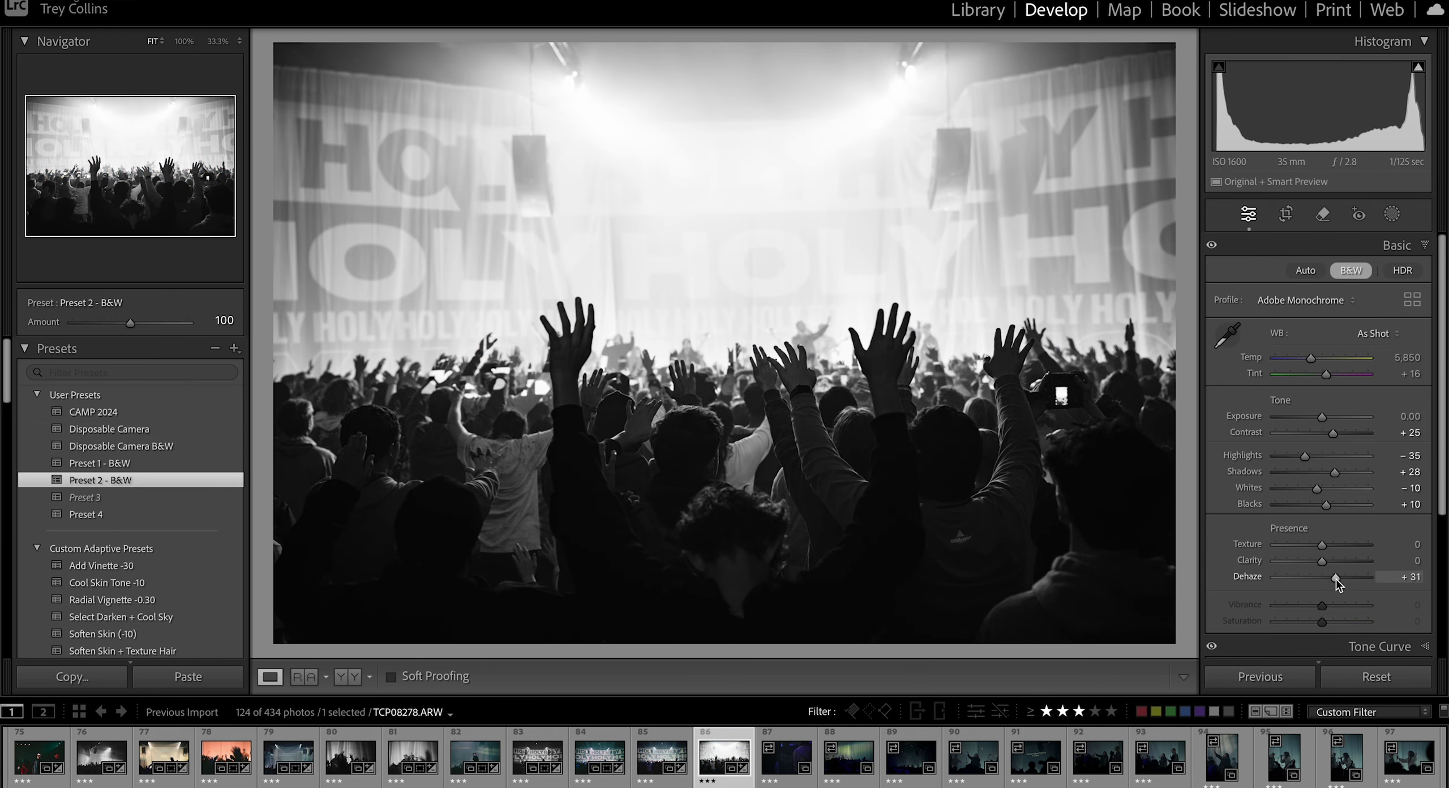
{"action": "key", "text": "ctrl+z"}
Step: Add a linear gradient mask fading down from the photo's upper edge and give it a strong local adjustment
{"action": "key", "text": "shift+w"}
{"action": "left_click_drag", "start_coordinate": [736, 57], "coordinate": [736, 266]}
{"action": "scroll", "coordinate": [1328, 480], "scroll_direction": "down", "scroll_amount": 5}
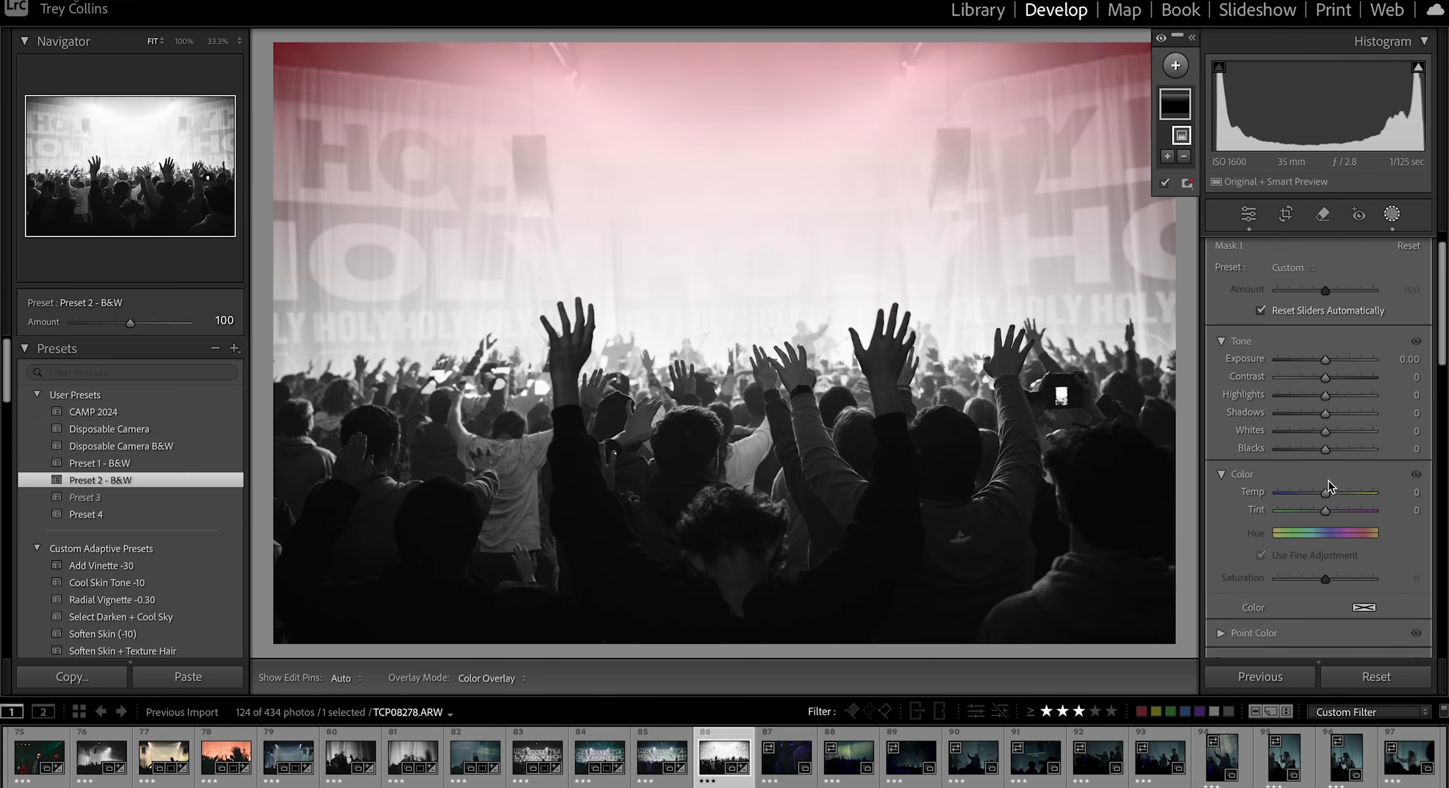
{"action": "left_click_drag", "start_coordinate": [1326, 604], "coordinate": [1378, 605]}
{"action": "left_click", "coordinate": [1393, 210]}
Step: Apply Disposable Camera B&W to photo TCP08285 and brighten the shirt lettering with a radial gradient mask at Exposure 1.19
{"action": "key", "text": "Right"}
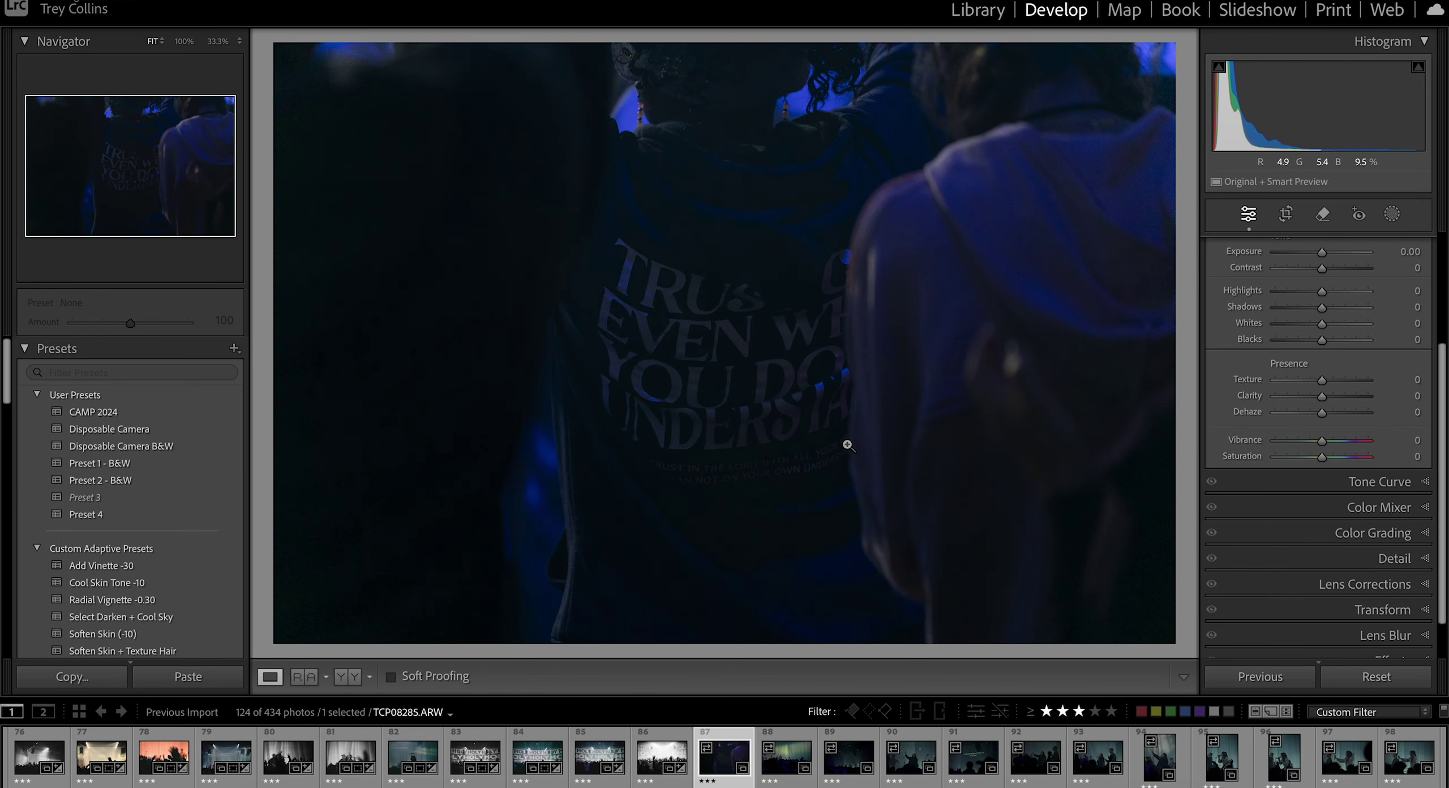
{"action": "left_click", "coordinate": [125, 446]}
{"action": "key", "text": "shift+m"}
{"action": "mouse_move", "coordinate": [696, 384]}
{"action": "left_mouse_down"}
{"action": "mouse_move", "coordinate": [942, 566]}
{"action": "mouse_move", "coordinate": [998, 655]}
{"action": "left_mouse_up"}
{"action": "left_click_drag", "start_coordinate": [695, 383], "coordinate": [728, 360]}
{"action": "left_click_drag", "start_coordinate": [1323, 413], "coordinate": [1339, 414]}
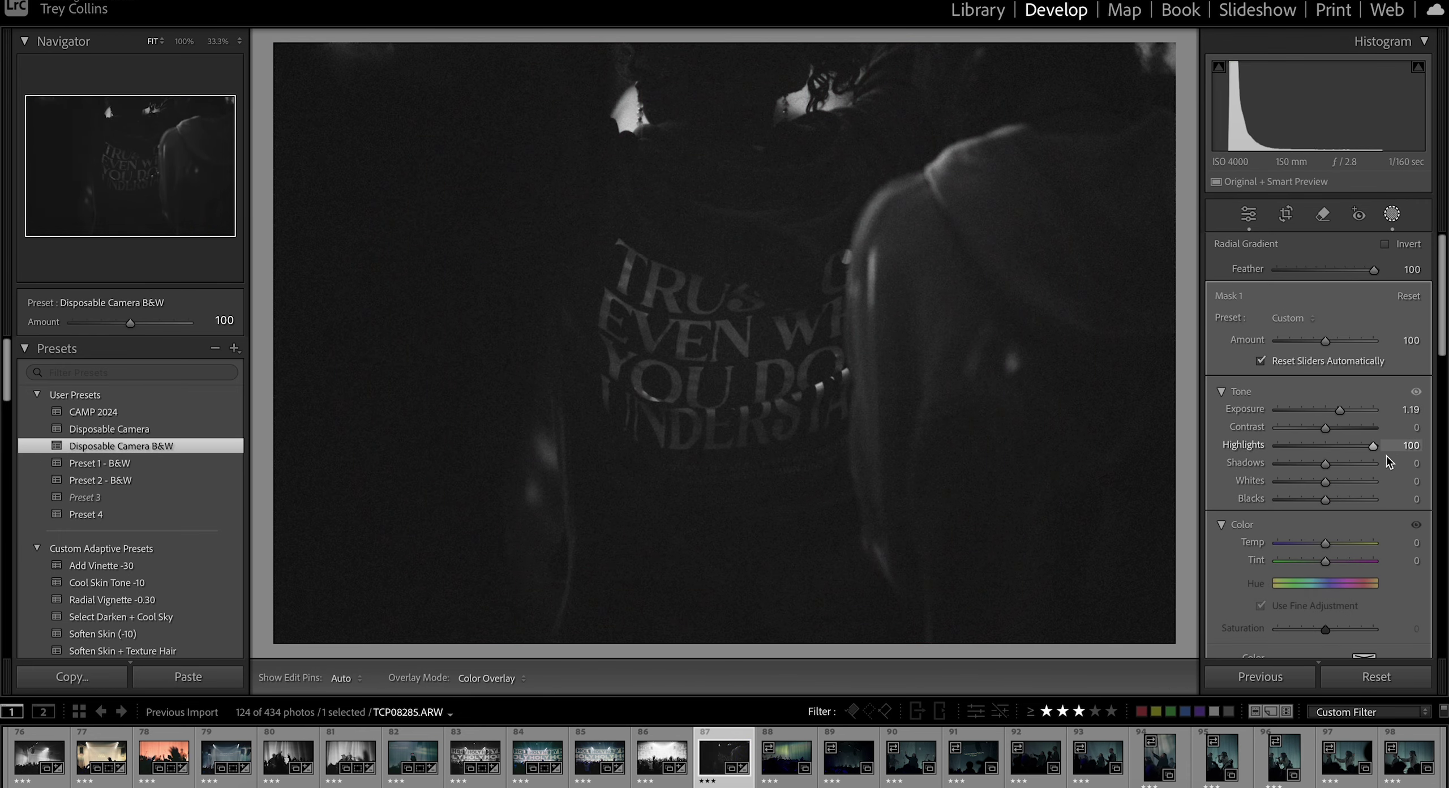
Step: Set the shirt mask's Exposure to 1.52 and Highlights to 10, and the photo's Highlights to +38 and Blacks to +33
{"action": "left_click_drag", "start_coordinate": [1334, 483], "coordinate": [1357, 482]}
{"action": "left_click_drag", "start_coordinate": [1338, 413], "coordinate": [1377, 460]}
{"action": "left_click", "coordinate": [1393, 215]}
{"action": "key", "text": "ctrl+z"}
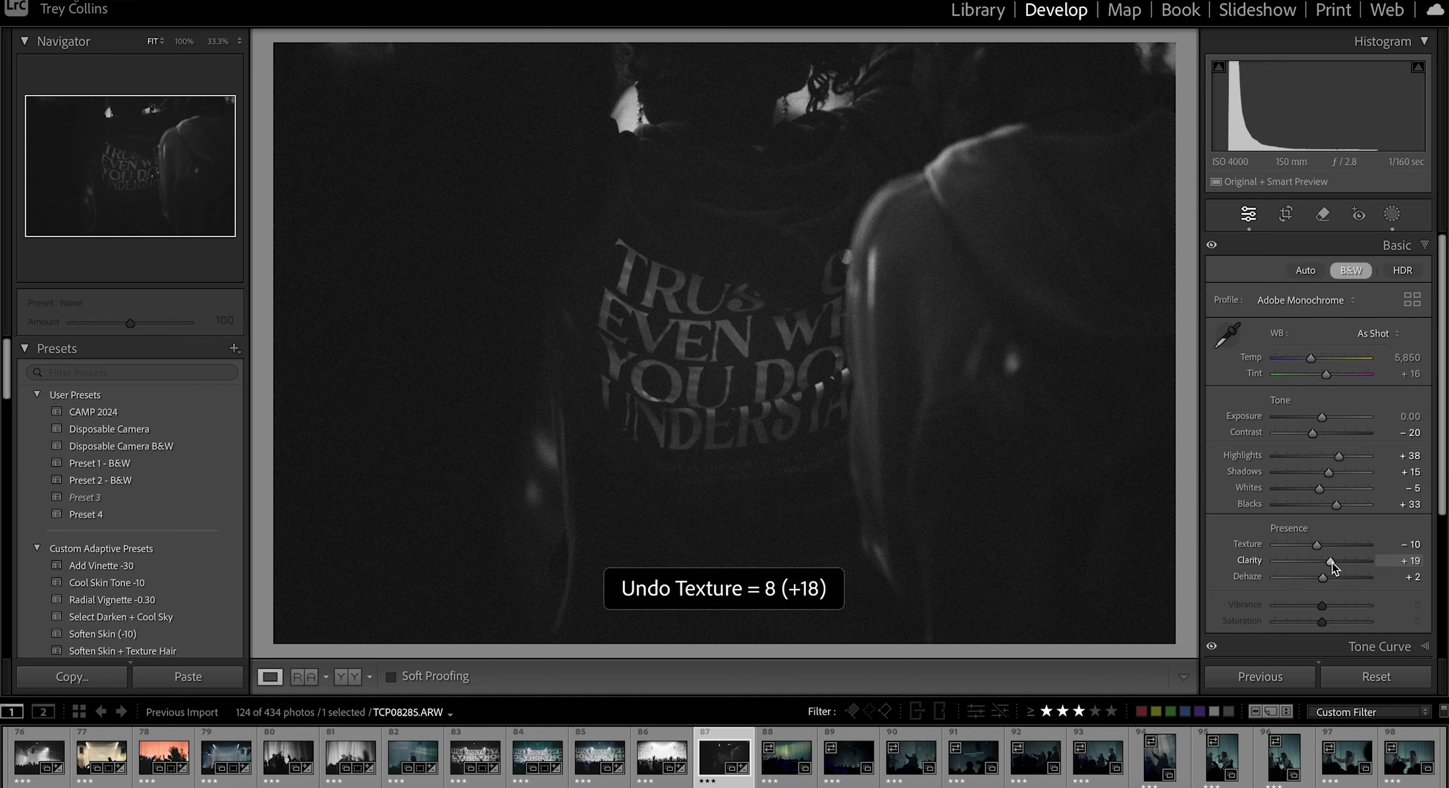
Step: Add a second, larger radial gradient mask around the shirt lettering and raise its Exposure to about 0.44
{"action": "key", "text": "shift+m"}
{"action": "left_click_drag", "start_coordinate": [728, 372], "coordinate": [1138, 624]}
{"action": "left_click_drag", "start_coordinate": [1325, 410], "coordinate": [1334, 413]}
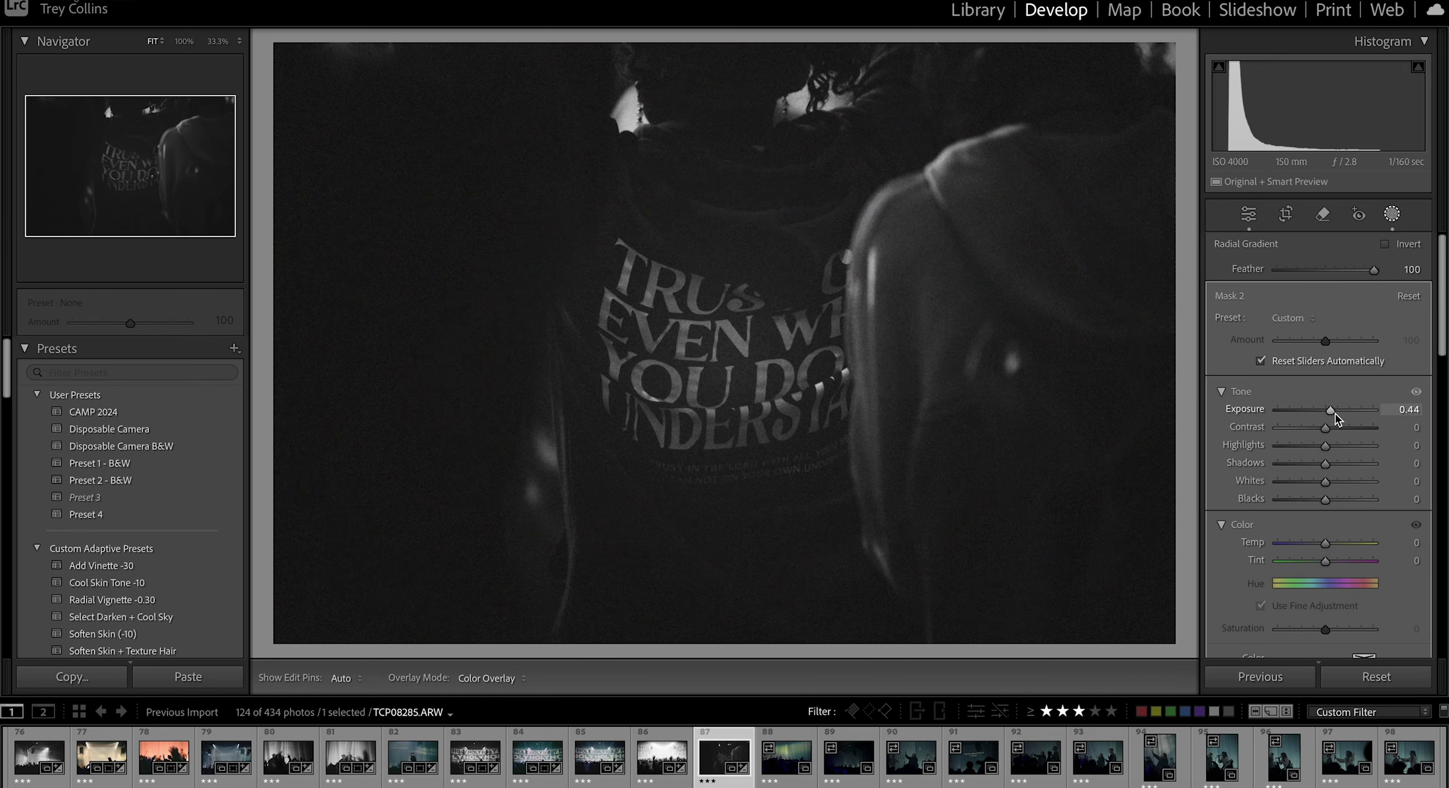
Step: Try the Disposable Camera preset with Temp 6,115 and Saturation −27, then switch the photo to Preset 2 - B&W
{"action": "key", "text": "shift+m"}
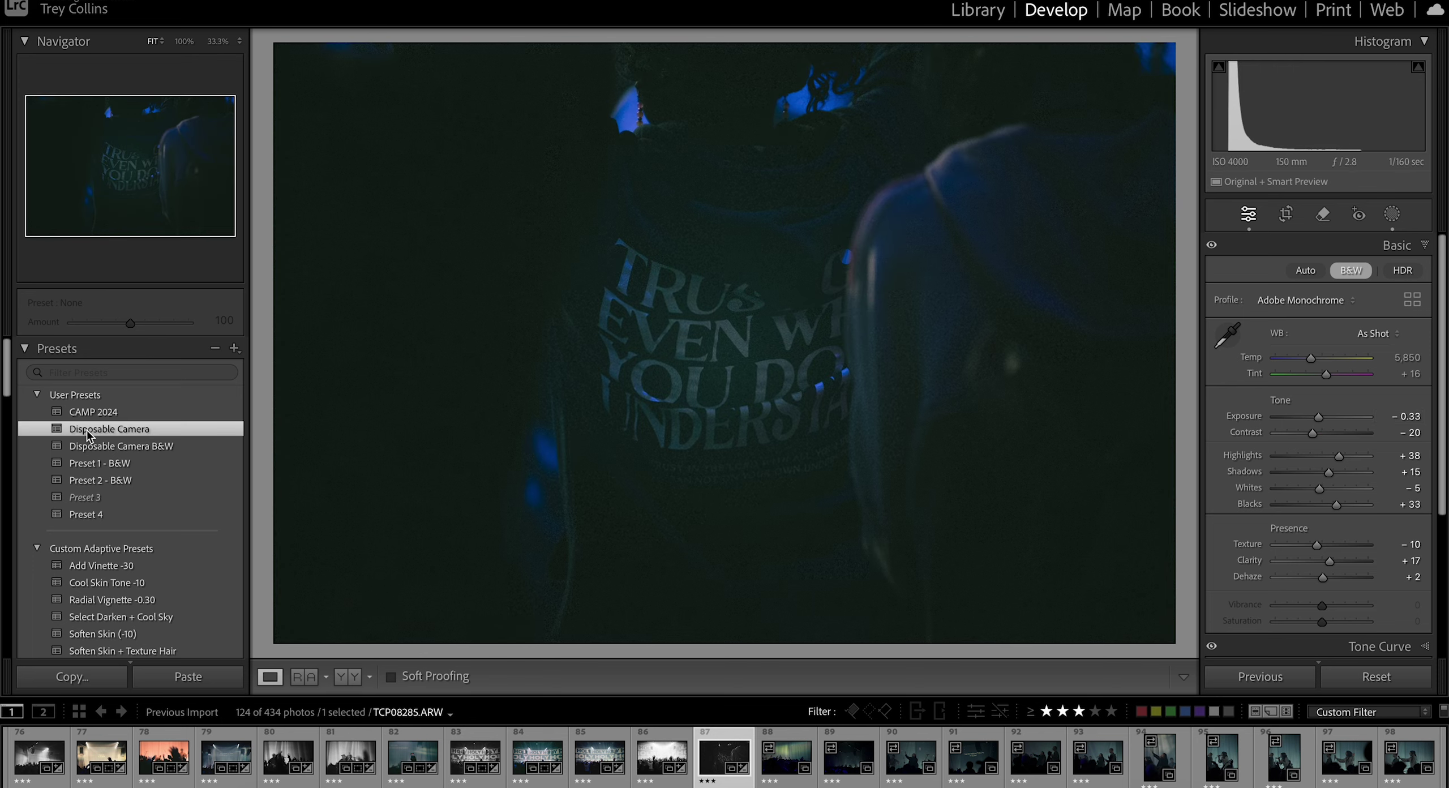
{"action": "left_click_drag", "start_coordinate": [1328, 358], "coordinate": [1347, 355]}
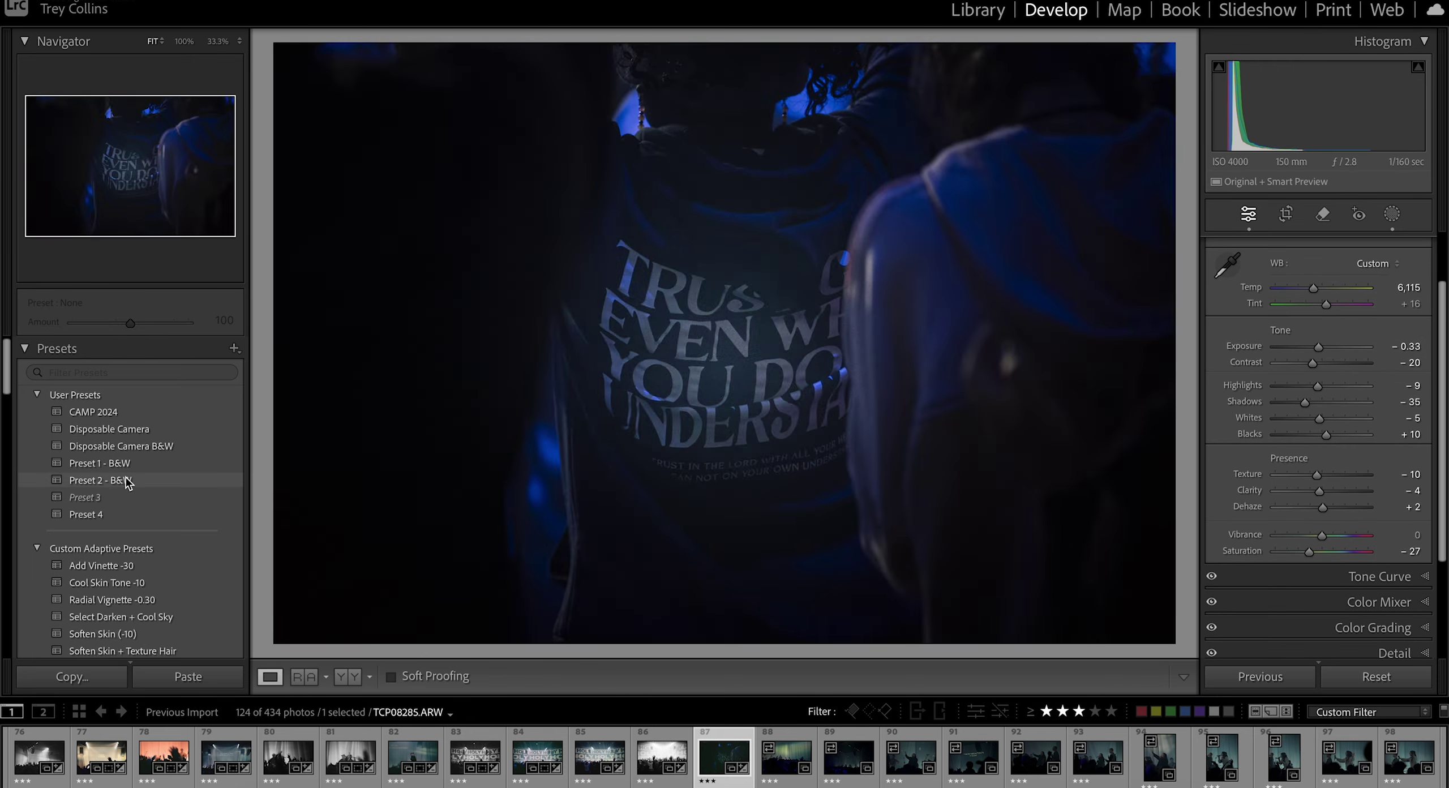
{"action": "left_click", "coordinate": [136, 479]}
Step: Try deleting each of the photo's two radial gradient masks in turn
{"action": "key", "text": "shift+w"}
{"action": "left_click", "coordinate": [1175, 143]}
{"action": "key", "text": "Delete"}
{"action": "key", "text": "super+z"}
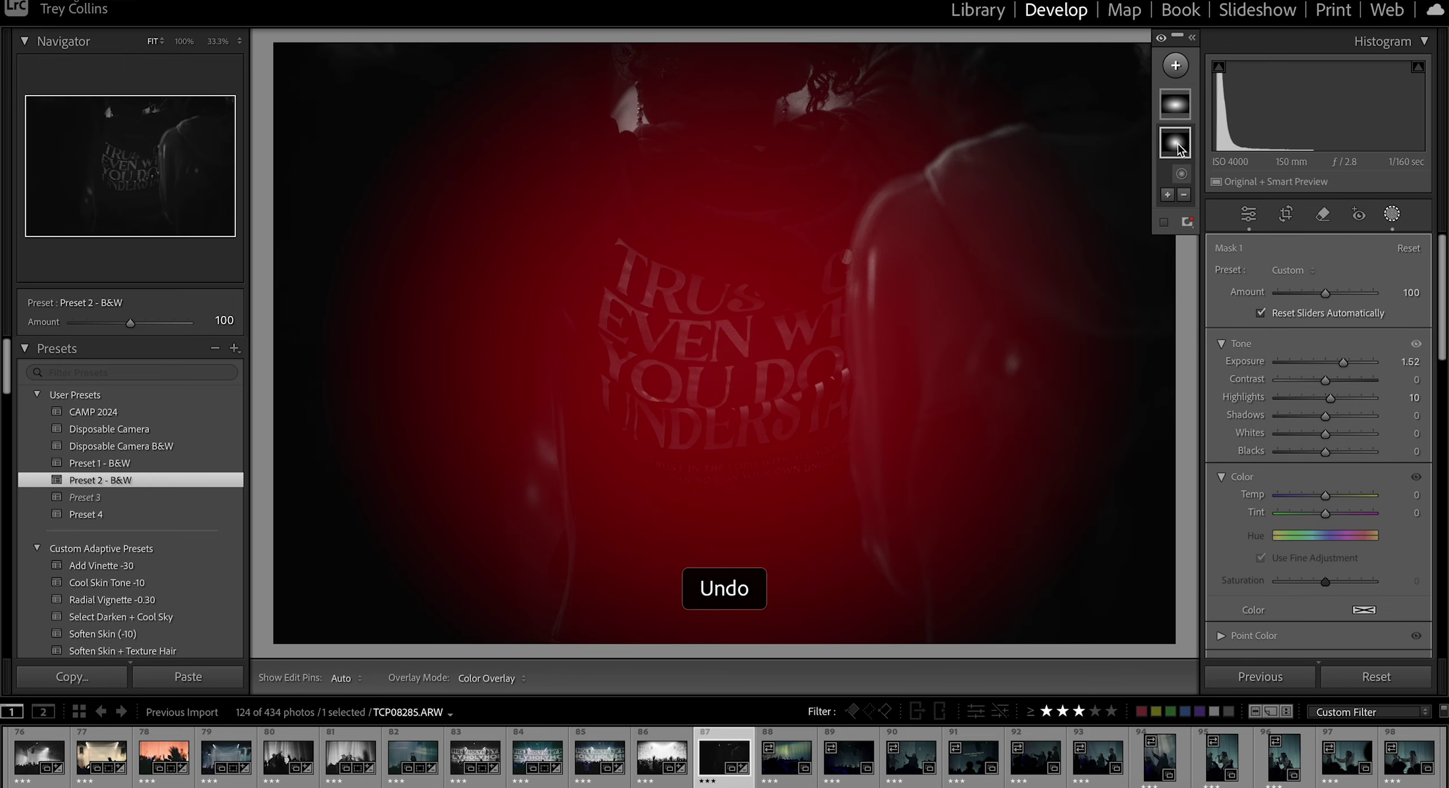
{"action": "left_click", "coordinate": [1175, 106]}
{"action": "key", "text": "Delete"}
{"action": "key", "text": "super+z"}
Step: Raise the first radial mask's Contrast to its maximum and lower photo TCP08285's rating to two stars
{"action": "left_click", "coordinate": [1175, 143]}
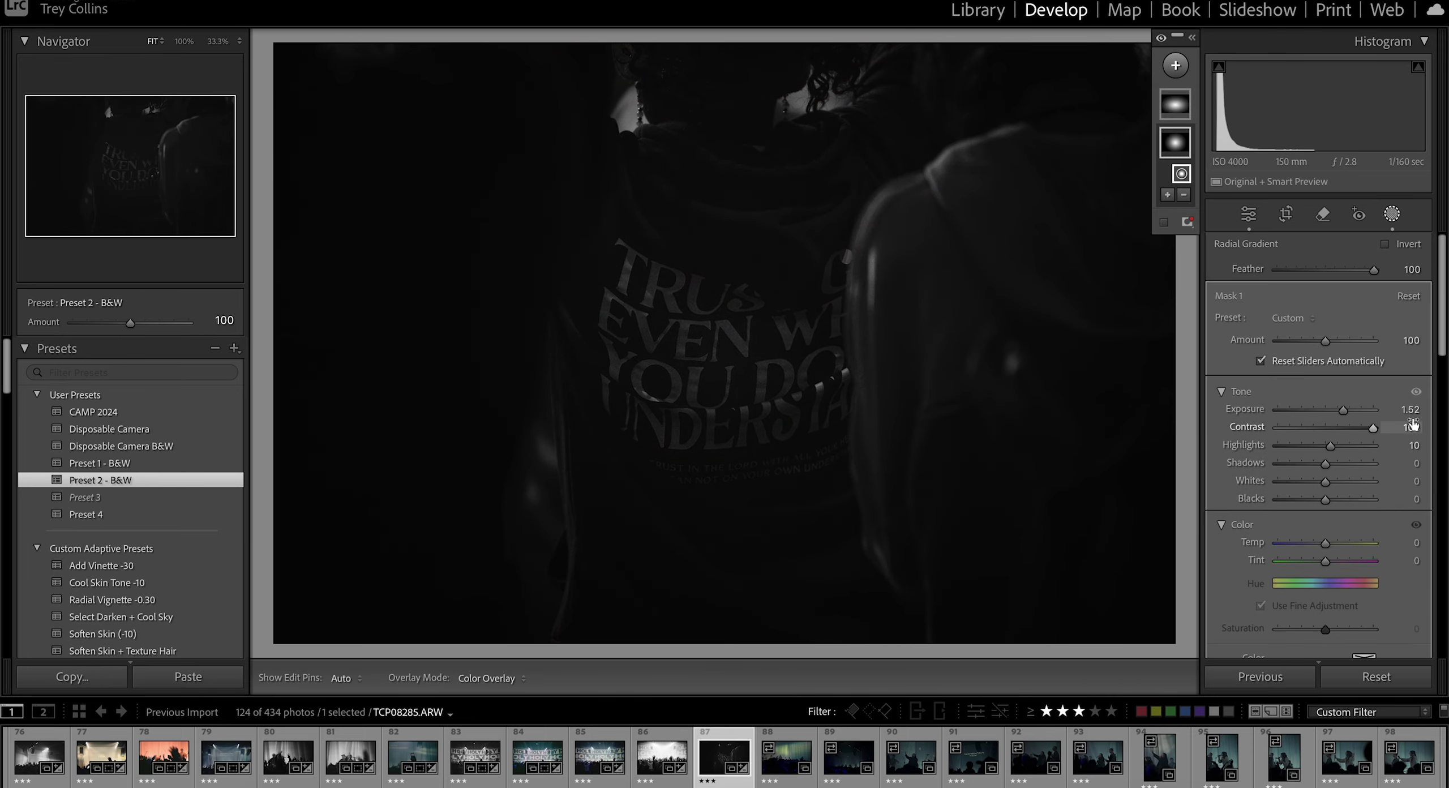
{"action": "key", "text": "shift+w"}
{"action": "key", "text": "2"}
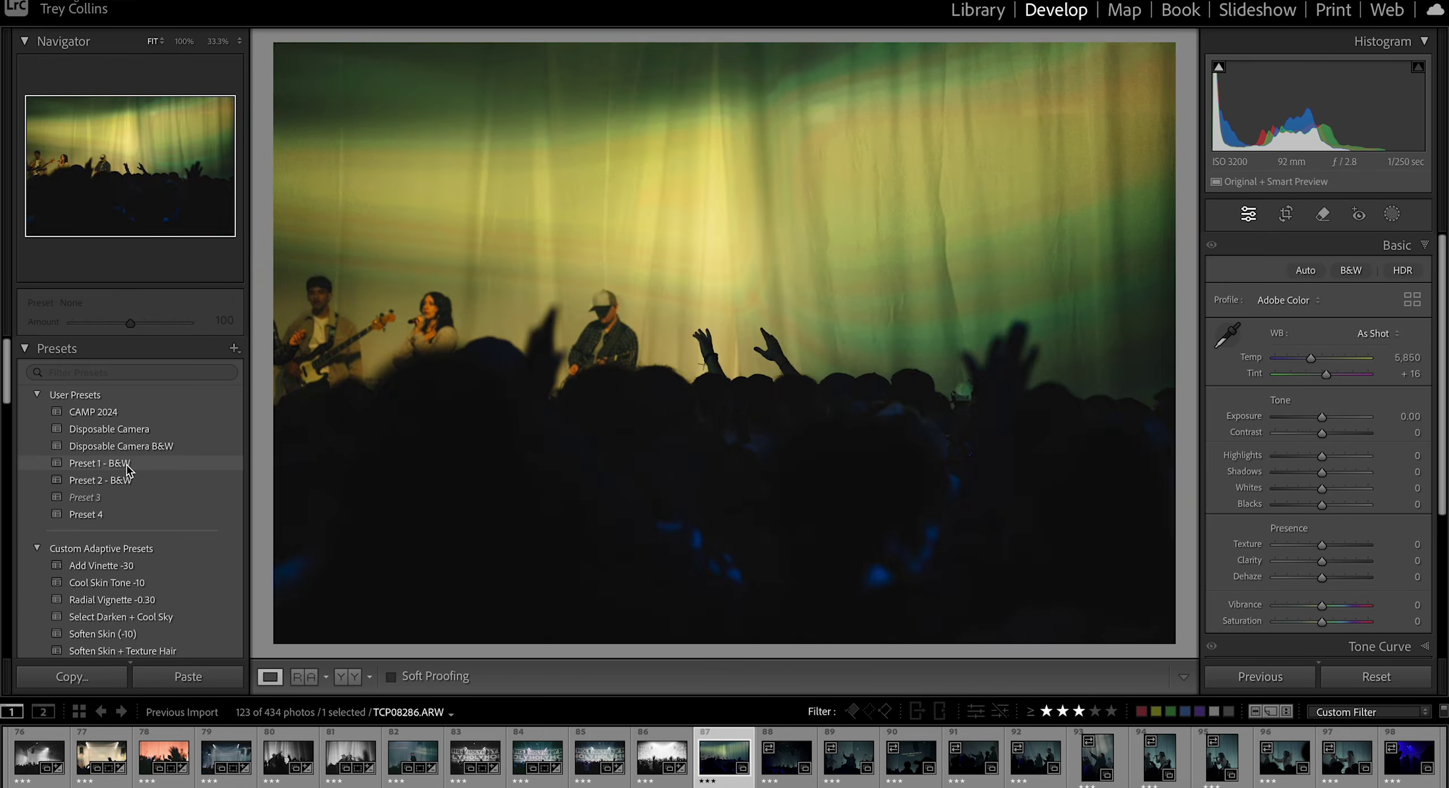
Step: Apply the Disposable Camera B&W preset to photo TCP08286 and straighten its crop automatically
{"action": "left_click", "coordinate": [129, 446]}
{"action": "left_click", "coordinate": [1286, 215]}
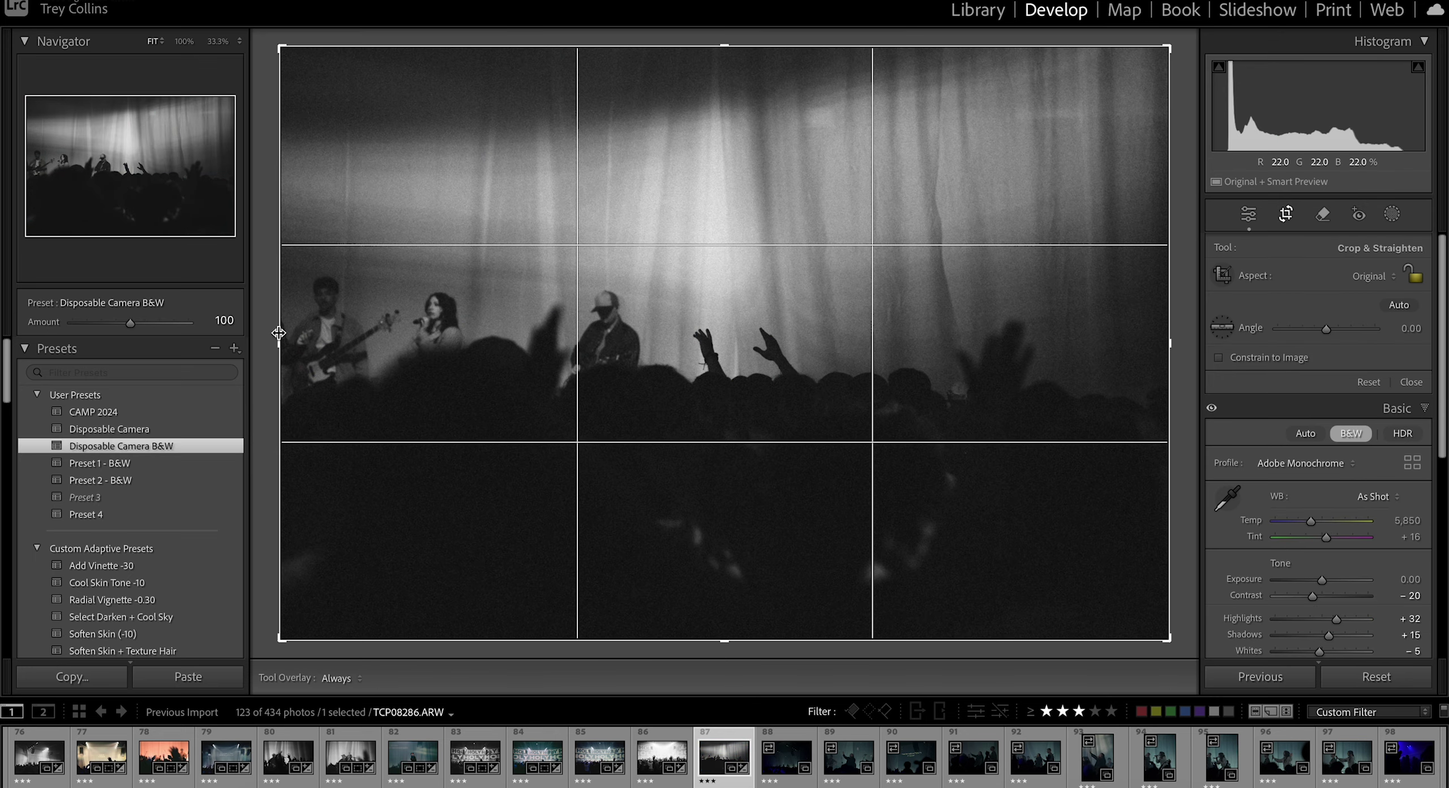
{"action": "left_click", "coordinate": [1397, 304]}
{"action": "key", "text": "Return"}
Step: Set the grain Amount of photo TCP08286 to 40
{"action": "scroll", "coordinate": [1352, 525], "scroll_direction": "down", "scroll_amount": 8}
{"action": "left_click", "coordinate": [1422, 617]}
{"action": "left_click", "coordinate": [1414, 612]}
{"action": "type", "text": "40"}
{"action": "key", "text": "Return"}
Step: Apply Preset 4 to photo TCP08290 with Highlights +18, Exposure +0.40, Temp 7,861 and Tint +45
{"action": "key", "text": "Right"}
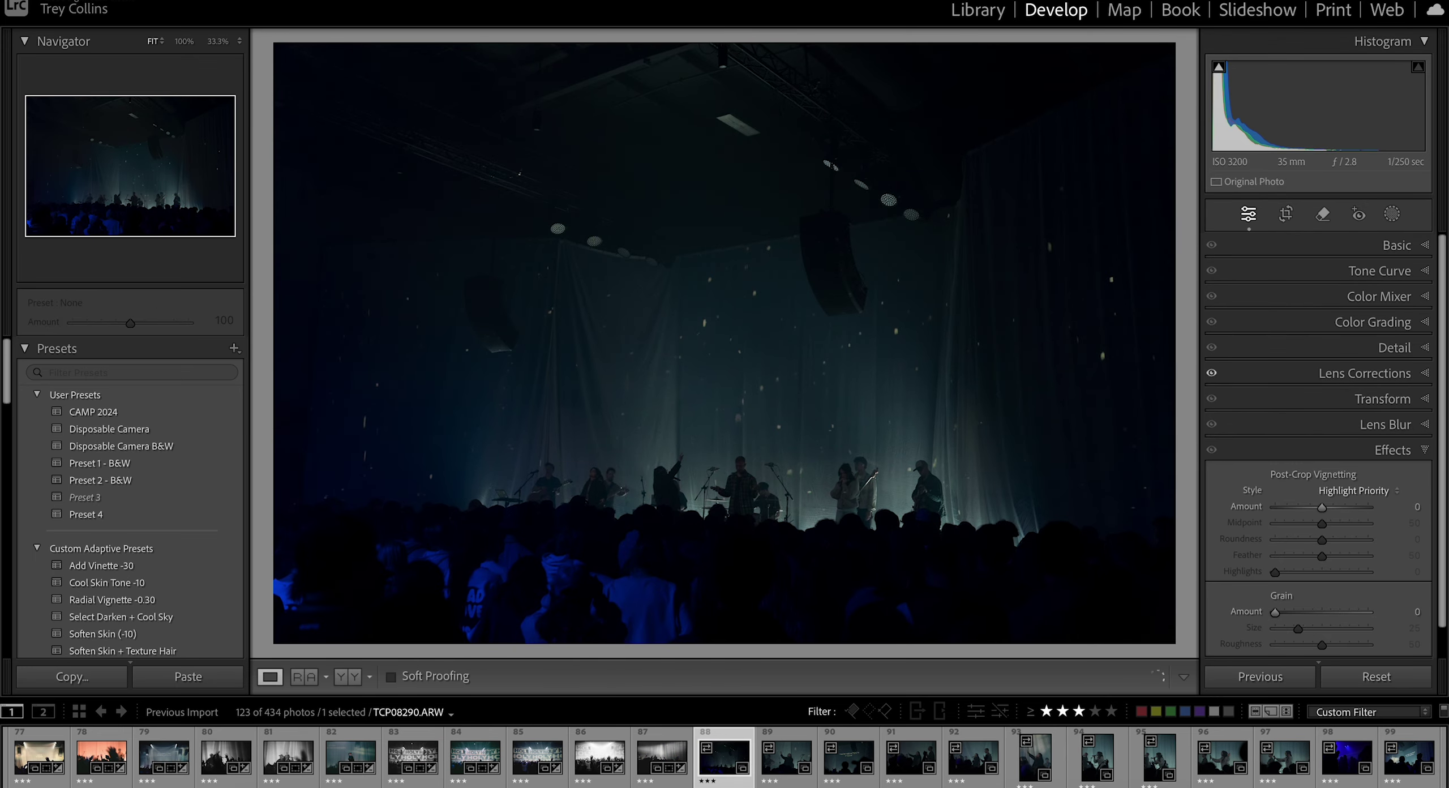
{"action": "left_click", "coordinate": [108, 512]}
{"action": "left_click", "coordinate": [1393, 246]}
{"action": "left_click_drag", "start_coordinate": [1302, 458], "coordinate": [1330, 457]}
{"action": "left_click_drag", "start_coordinate": [1321, 418], "coordinate": [1325, 419]}
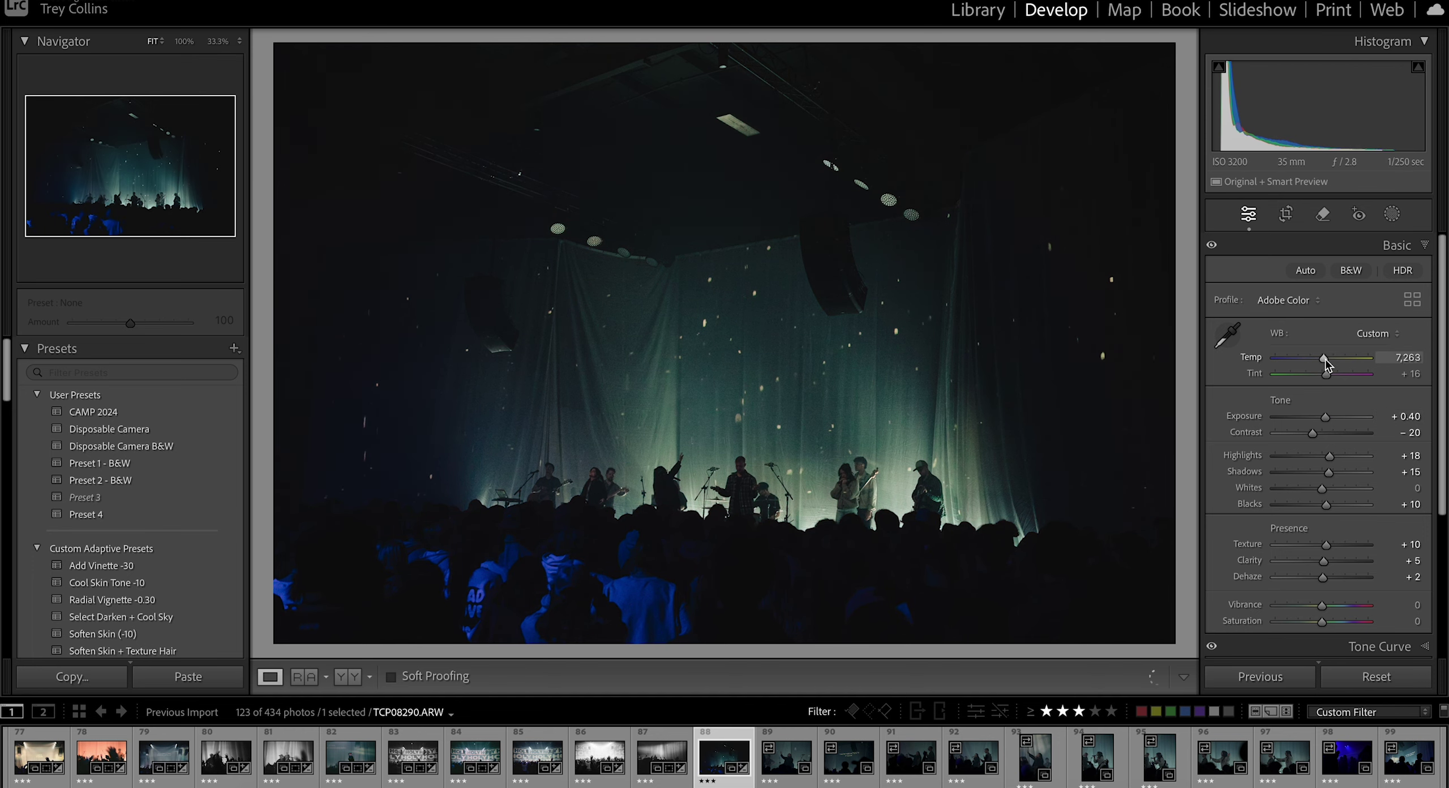
{"action": "left_click_drag", "start_coordinate": [1325, 358], "coordinate": [1336, 376]}
Step: Add a radial gradient mask over the blue-lit crowd and try a warmer Temp and a Saturation of −51 on it
{"action": "key", "text": "shift+m"}
{"action": "left_click_drag", "start_coordinate": [475, 583], "coordinate": [662, 678]}
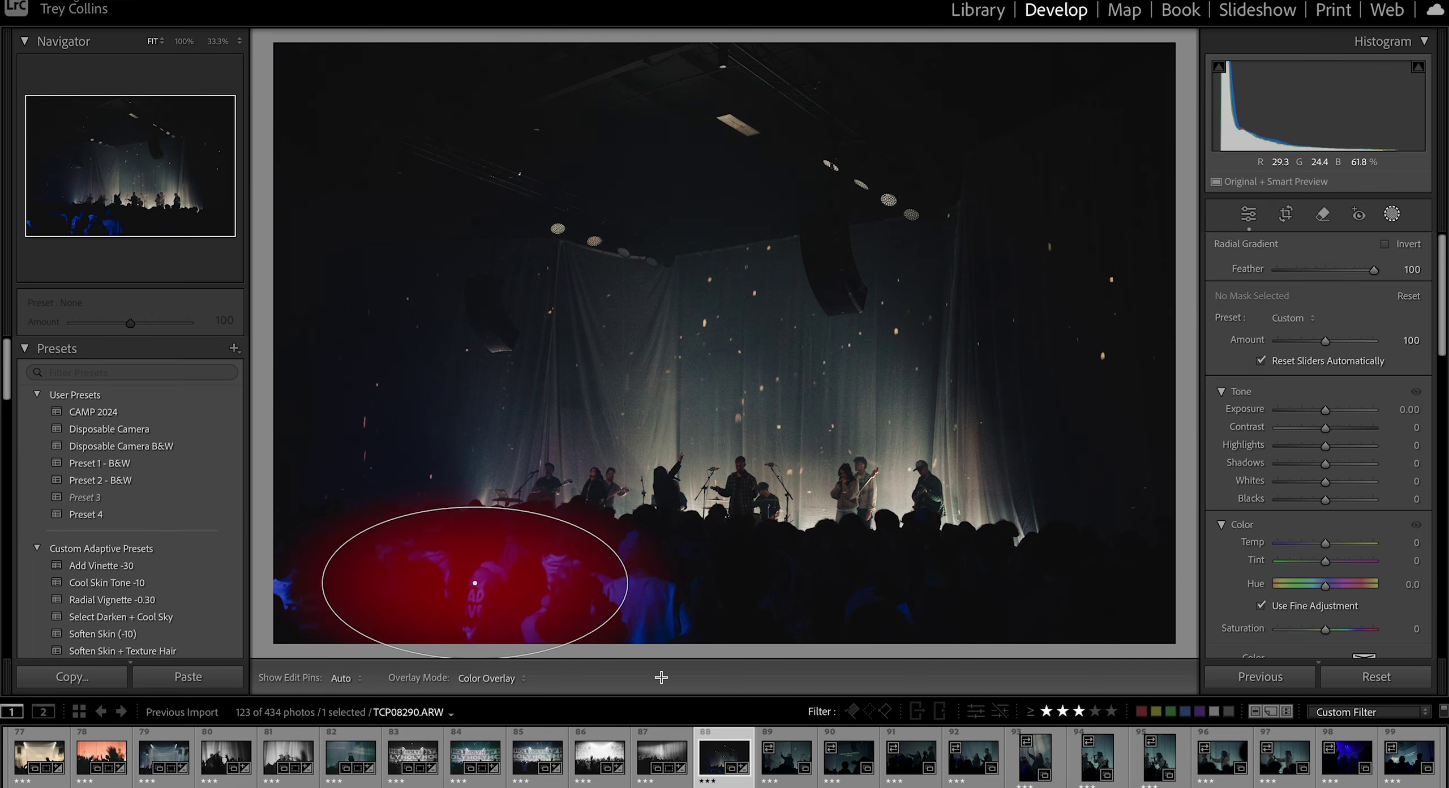
{"action": "left_click_drag", "start_coordinate": [1325, 543], "coordinate": [1403, 553]}
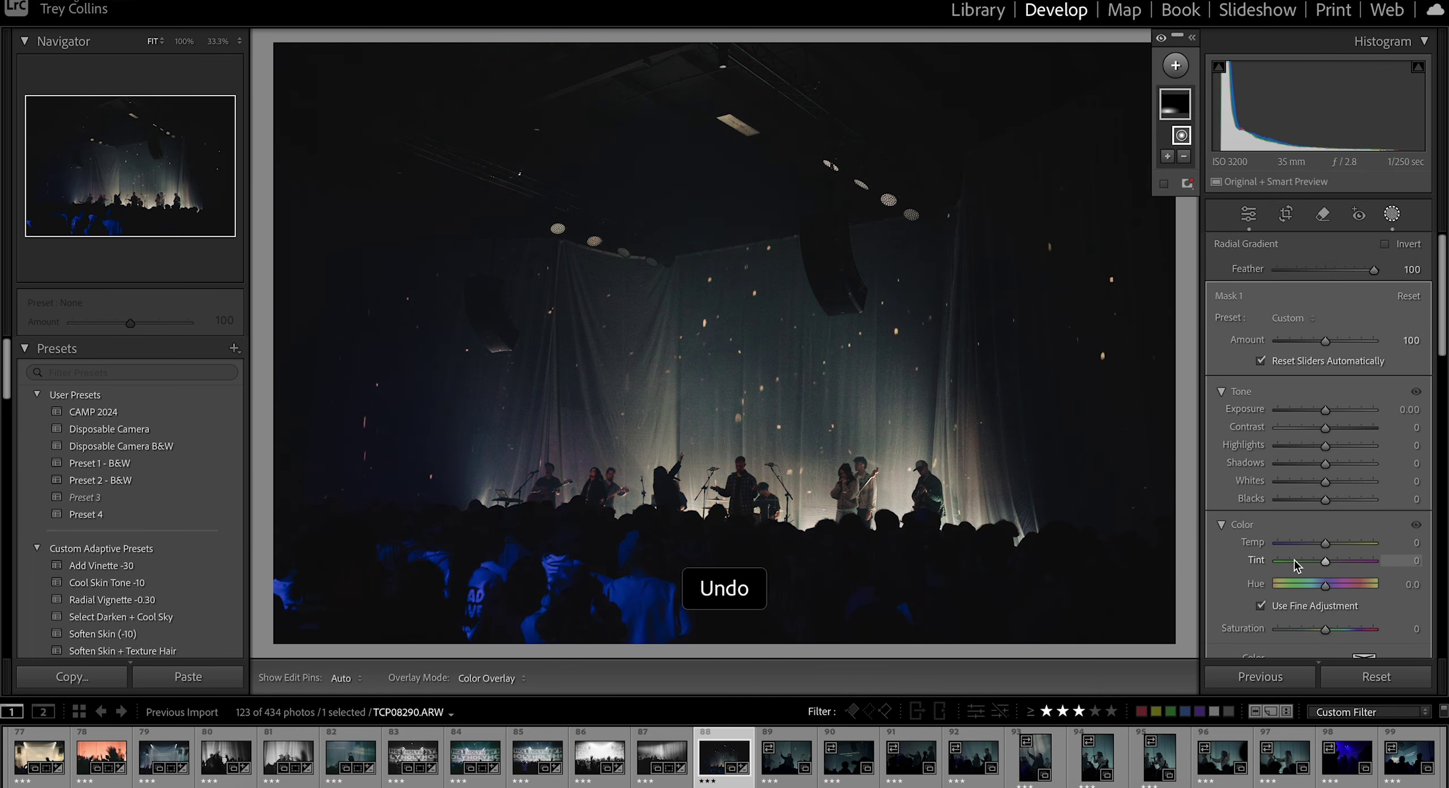
{"action": "key", "text": "super+z"}
{"action": "key", "text": "super+shift+z"}
{"action": "left_click", "coordinate": [522, 574]}
{"action": "left_click_drag", "start_coordinate": [1326, 630], "coordinate": [1301, 633]}
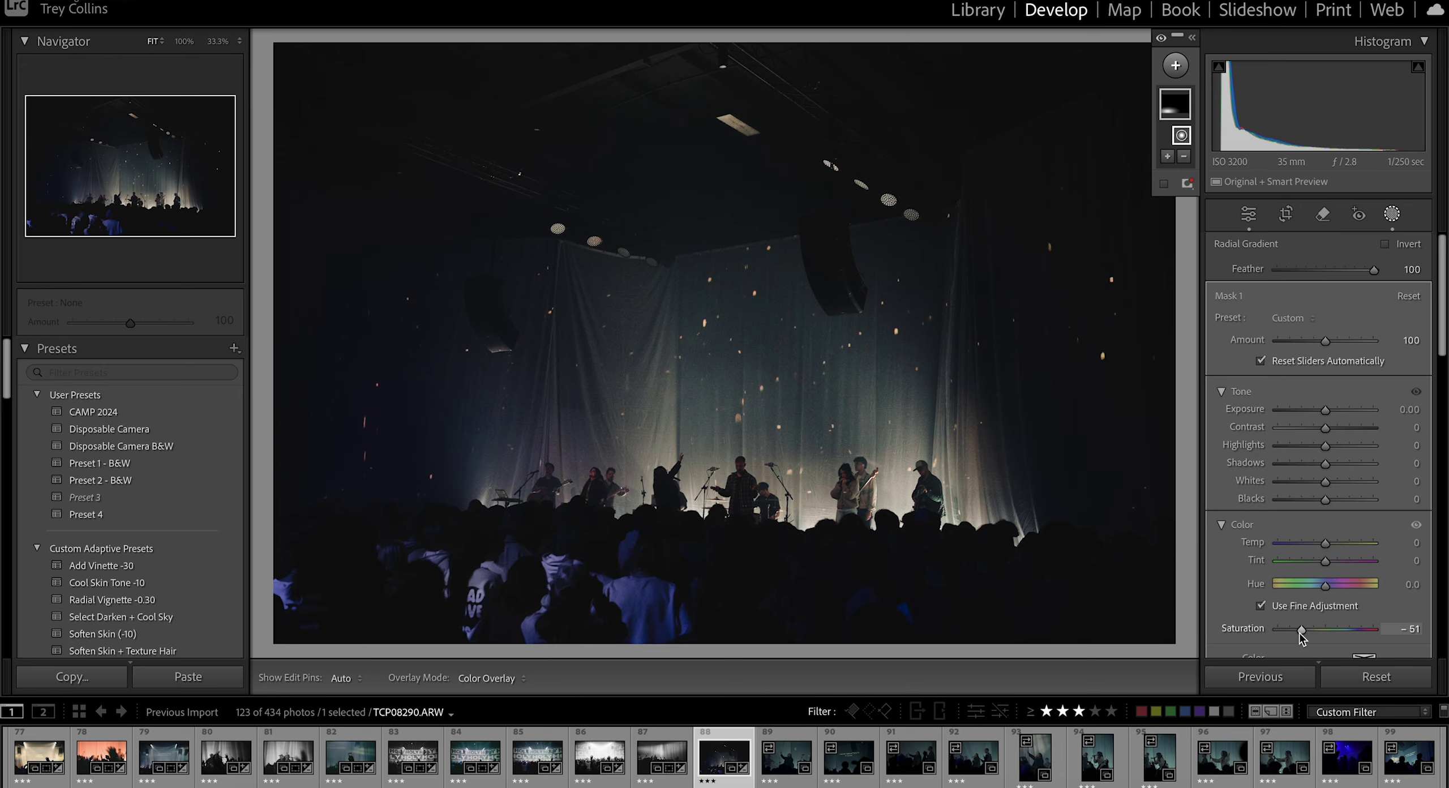
{"action": "key", "text": "super+z"}
Step: Sample the crowd's blue with the mask's Point Color and set Hue Shift to −52 and Sat. Shift to −51
{"action": "scroll", "coordinate": [1301, 634], "scroll_direction": "down", "scroll_amount": 3}
{"action": "left_click", "coordinate": [1222, 533]}
{"action": "left_click", "coordinate": [1228, 570]}
{"action": "left_click", "coordinate": [645, 602]}
{"action": "scroll", "coordinate": [1318, 610], "scroll_direction": "down", "scroll_amount": 4}
{"action": "left_click_drag", "start_coordinate": [1307, 417], "coordinate": [1254, 470]}
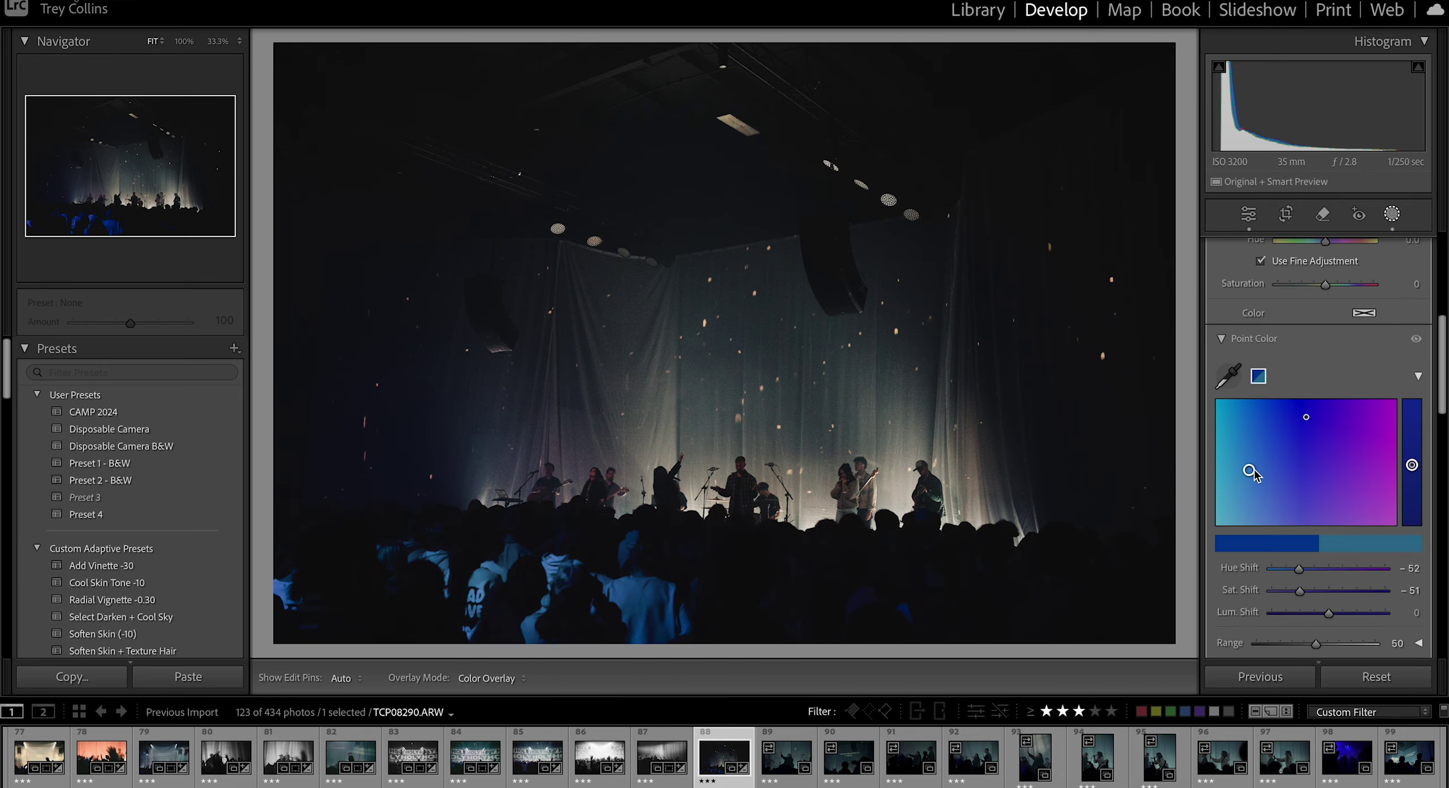
Step: Discard the trial diagonal linear gradient and darken the crowd with a second radial gradient mask at reduced Exposure
{"action": "key", "text": "ctrl+z"}
{"action": "key", "text": "ctrl+z"}
{"action": "key", "text": "ctrl+z"}
{"action": "key", "text": "ctrl+z"}
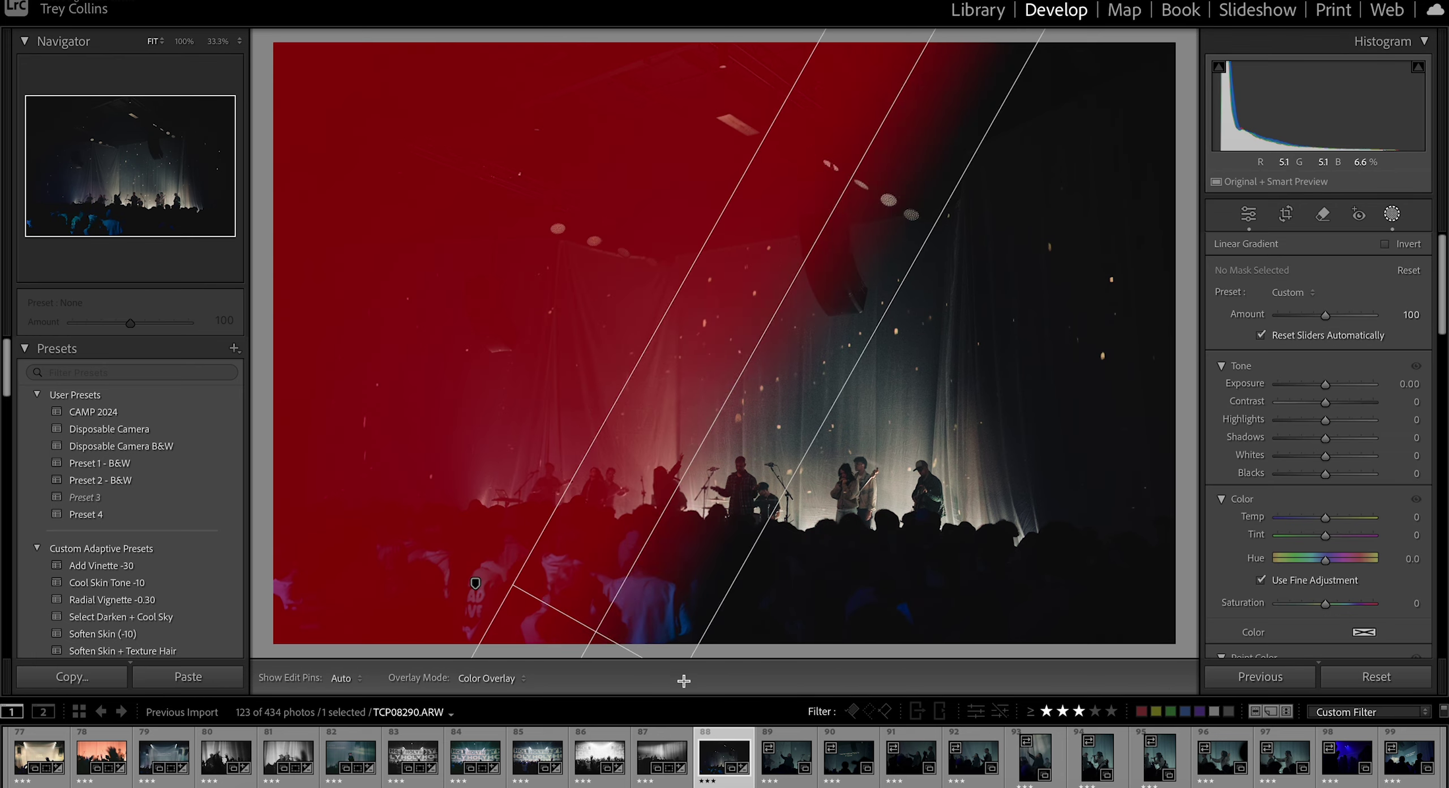
{"action": "left_click", "coordinate": [476, 583]}
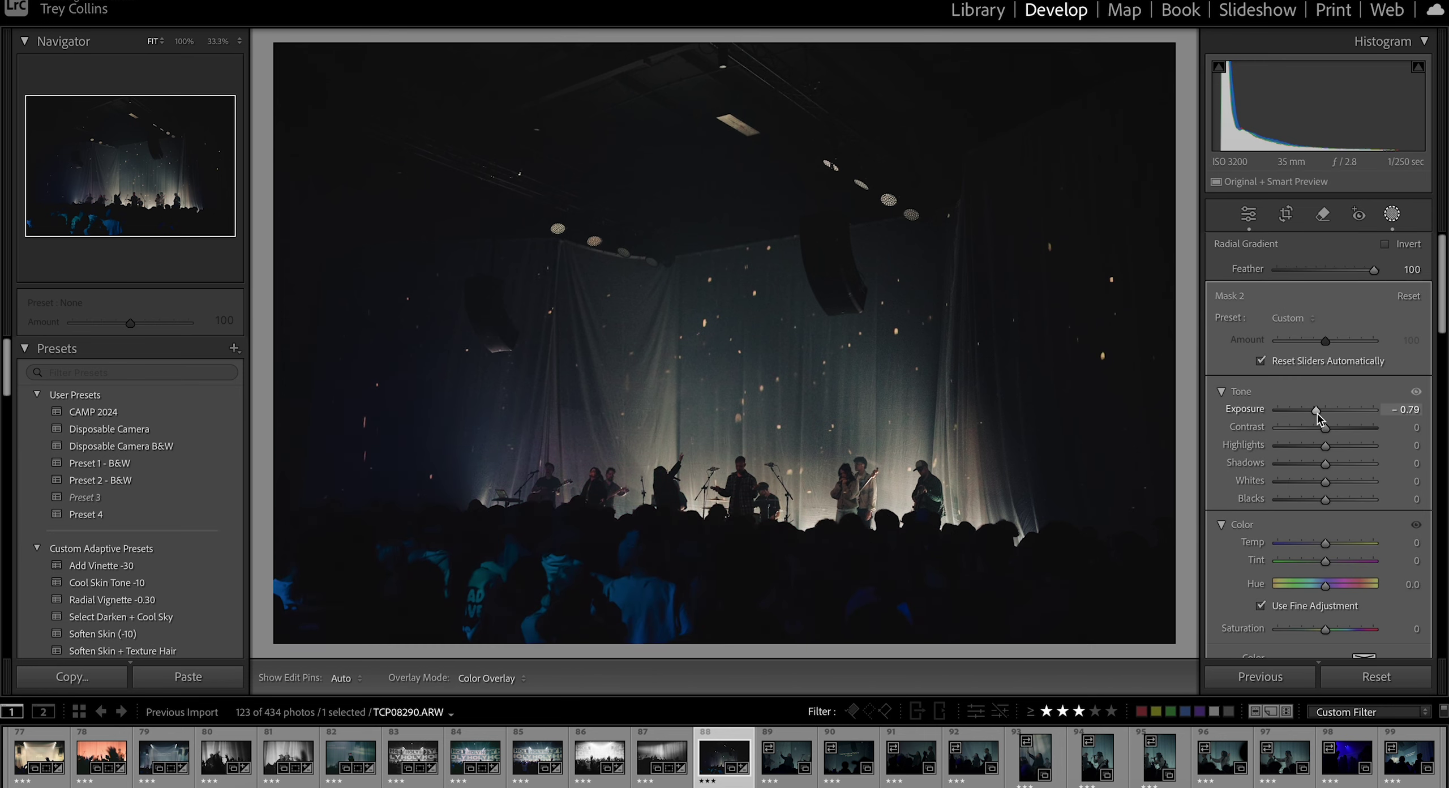
{"action": "left_click", "coordinate": [1392, 215]}
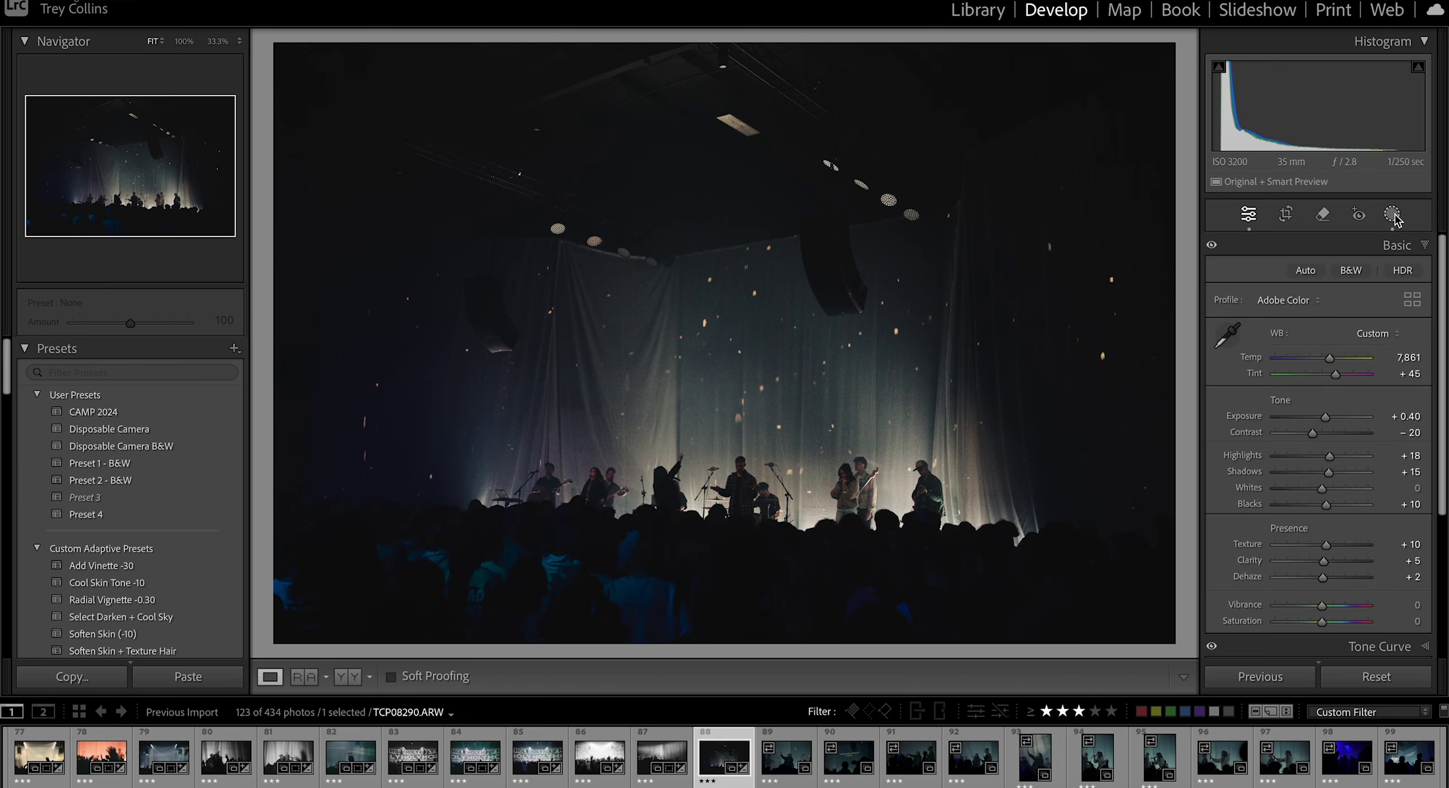
Step: Add a third radial gradient mask over the lit stage, raising Highlights to about 30 and Whites slightly
{"action": "left_click", "coordinate": [1393, 215]}
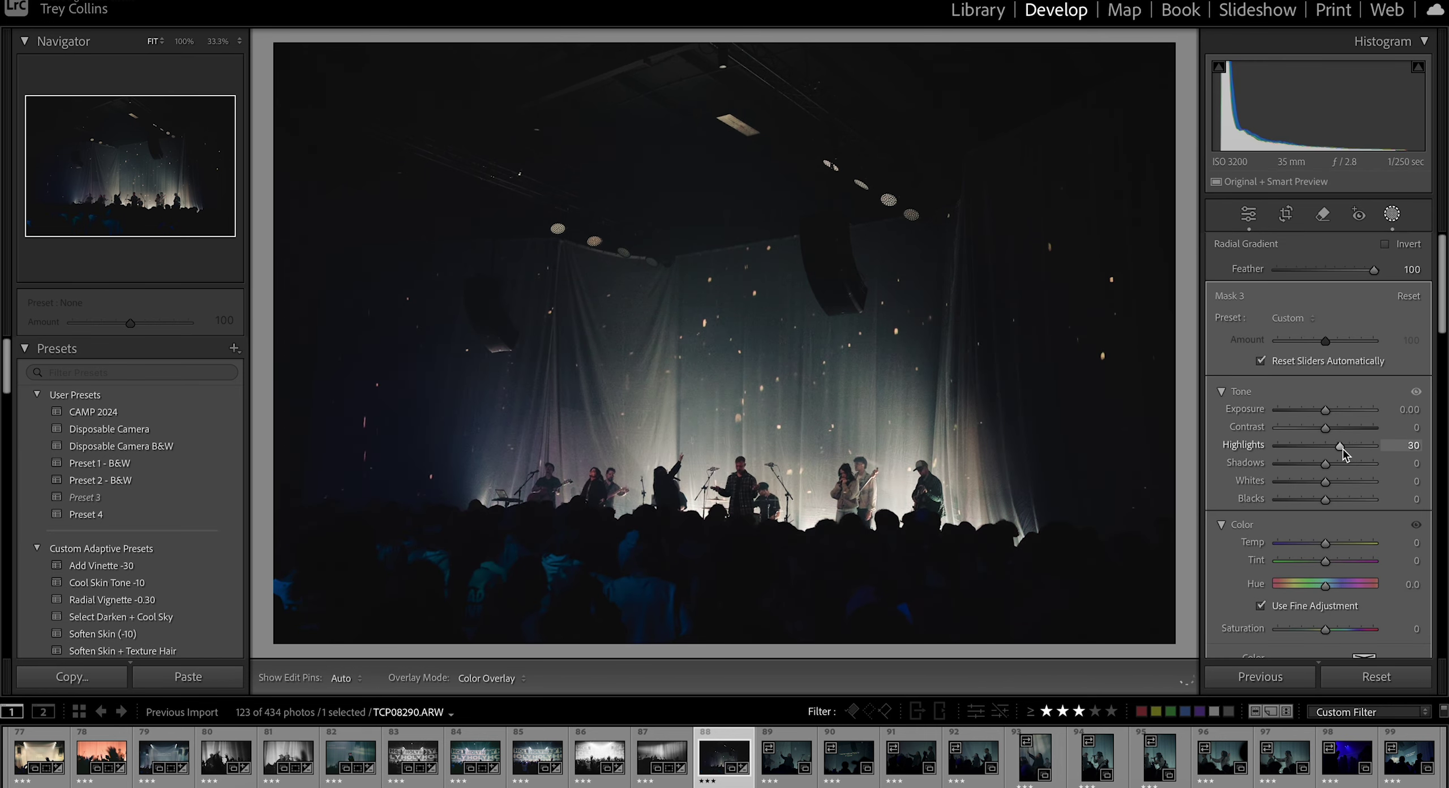
{"action": "left_click_drag", "start_coordinate": [1327, 489], "coordinate": [1332, 490]}
{"action": "left_click", "coordinate": [1393, 215]}
Step: Set photo TCP08290's Exposure to −0.20, Clarity to −12 and Dehaze to −41
{"action": "left_click_drag", "start_coordinate": [1328, 424], "coordinate": [1325, 424]}
{"action": "left_click_drag", "start_coordinate": [1324, 560], "coordinate": [1302, 587]}
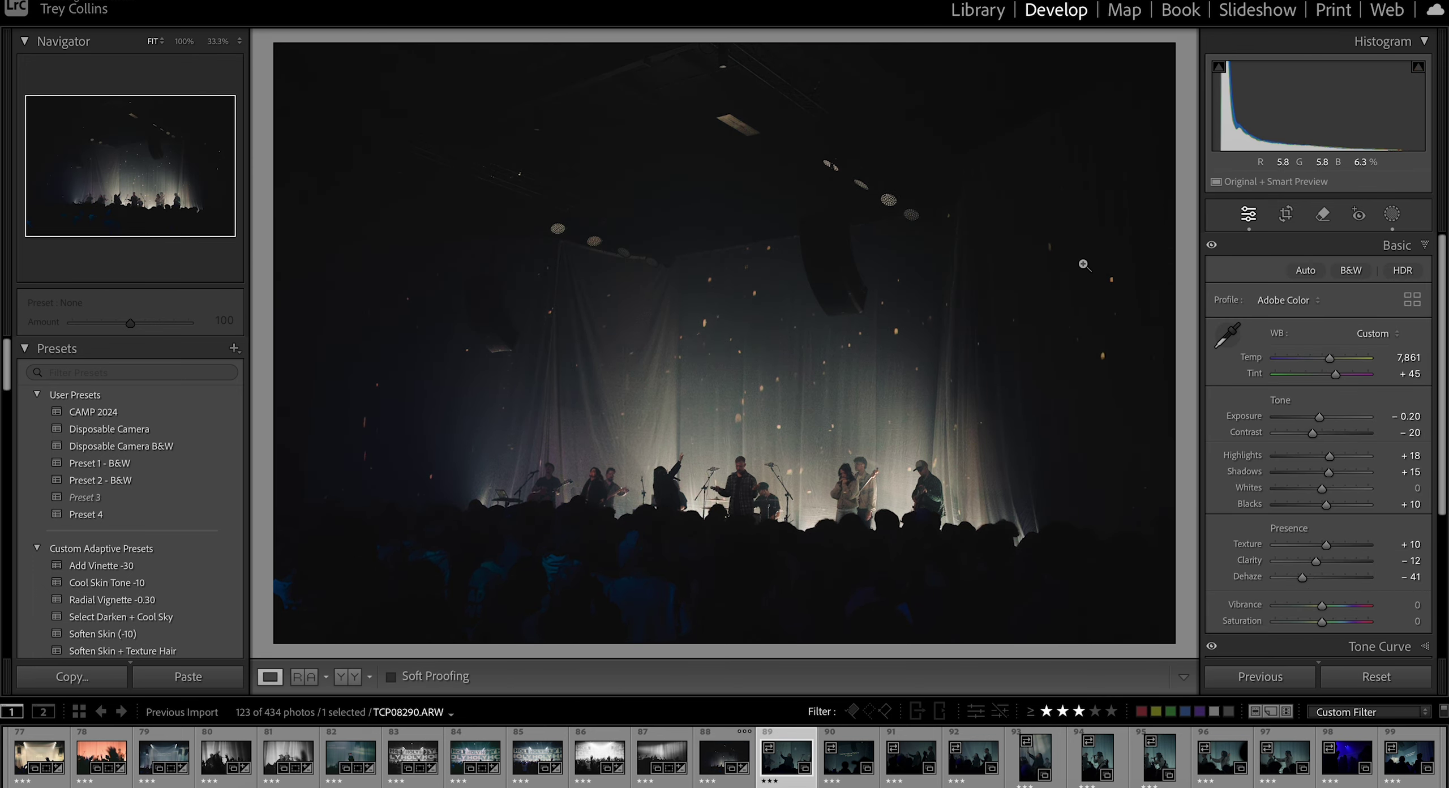
{"action": "key", "text": "Left"}
Step: Set the grain Amount of photo TCP08290 to 20 and check the performers up close
{"action": "scroll", "coordinate": [1304, 564], "scroll_direction": "down", "scroll_amount": 5}
{"action": "left_click", "coordinate": [1400, 609]}
{"action": "left_click", "coordinate": [1416, 612]}
{"action": "type", "text": "20"}
{"action": "left_click", "coordinate": [702, 477]}
{"action": "left_click", "coordinate": [730, 472]}
Step: Raise the Exposure of photo TCP08292 slightly and lower its rating to two stars
{"action": "key", "text": "Right"}
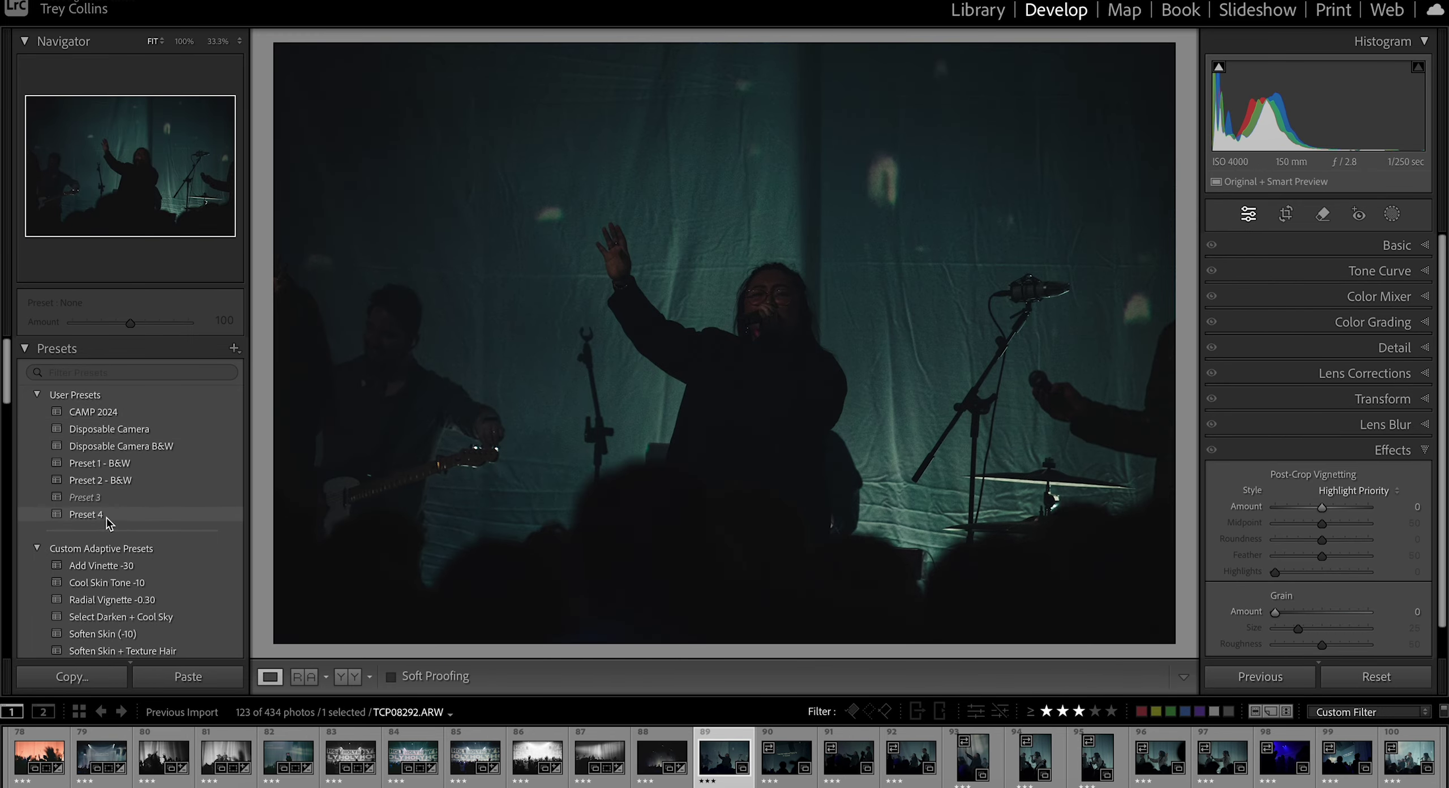
{"action": "key", "text": "ctrl+1"}
{"action": "left_click_drag", "start_coordinate": [1322, 417], "coordinate": [1327, 419]}
{"action": "key", "text": "2"}
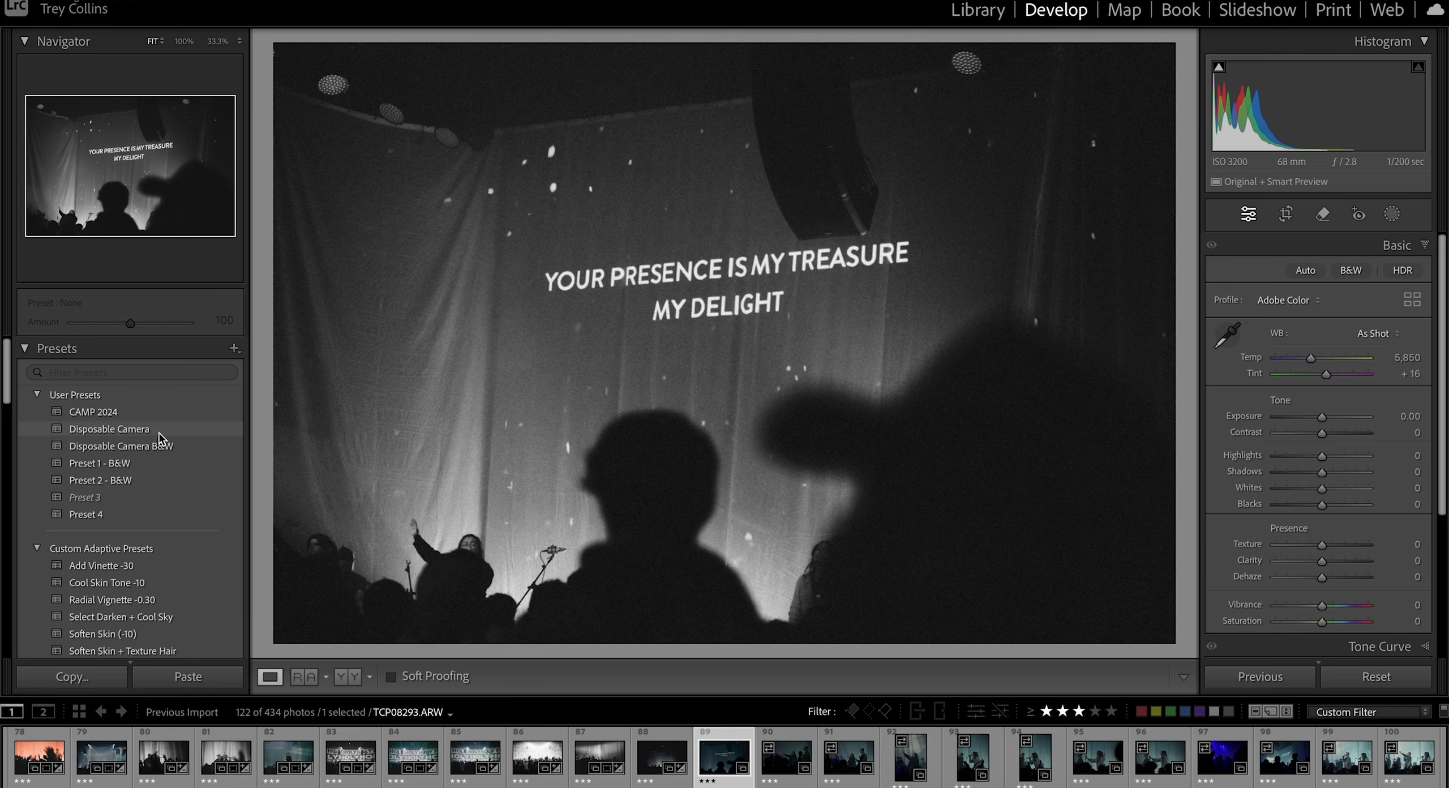
Step: Apply the Disposable Camera preset to photo TCP08293, raise Highlights to +68 and crop in slightly
{"action": "left_click", "coordinate": [161, 428]}
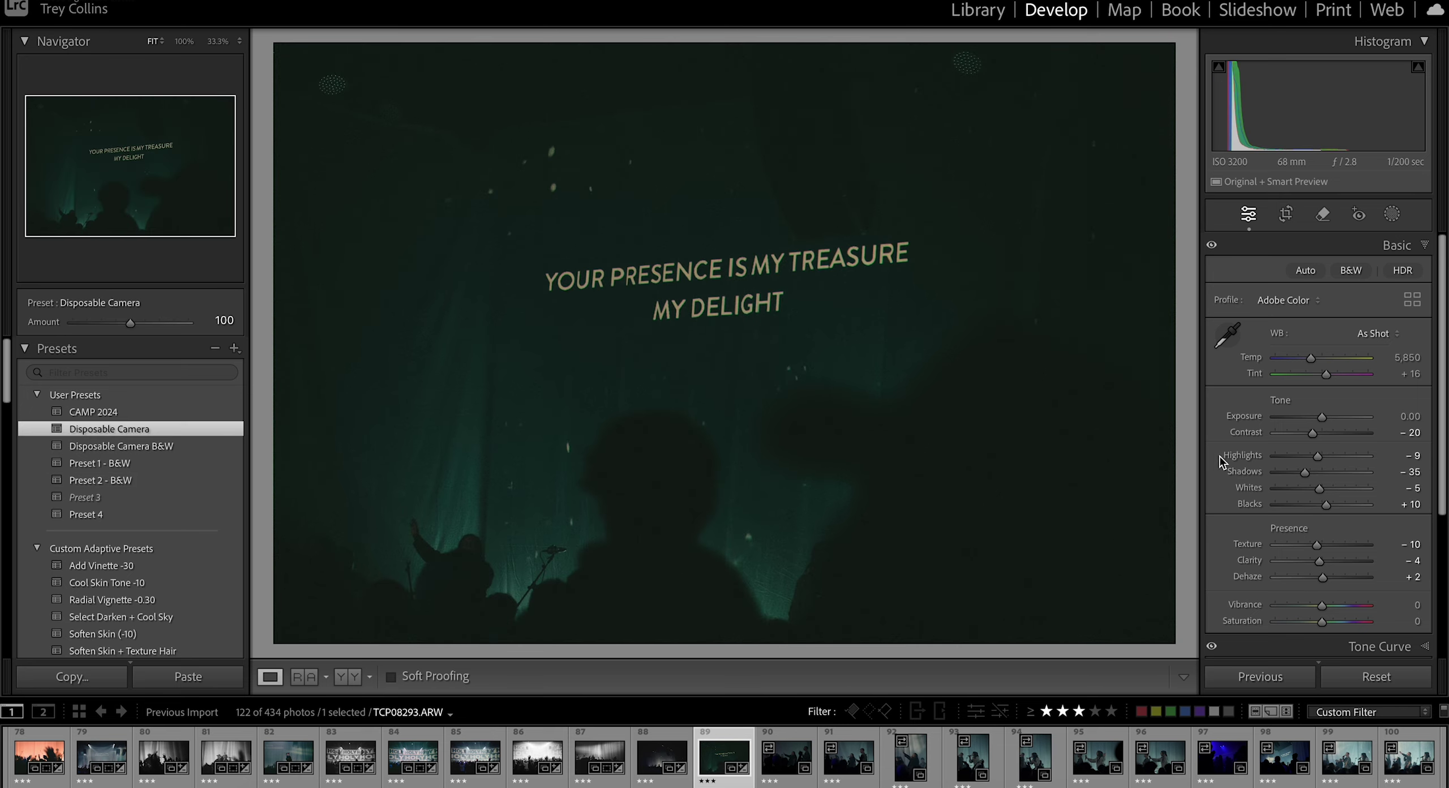
{"action": "left_click", "coordinate": [1354, 456]}
{"action": "left_click", "coordinate": [1286, 215]}
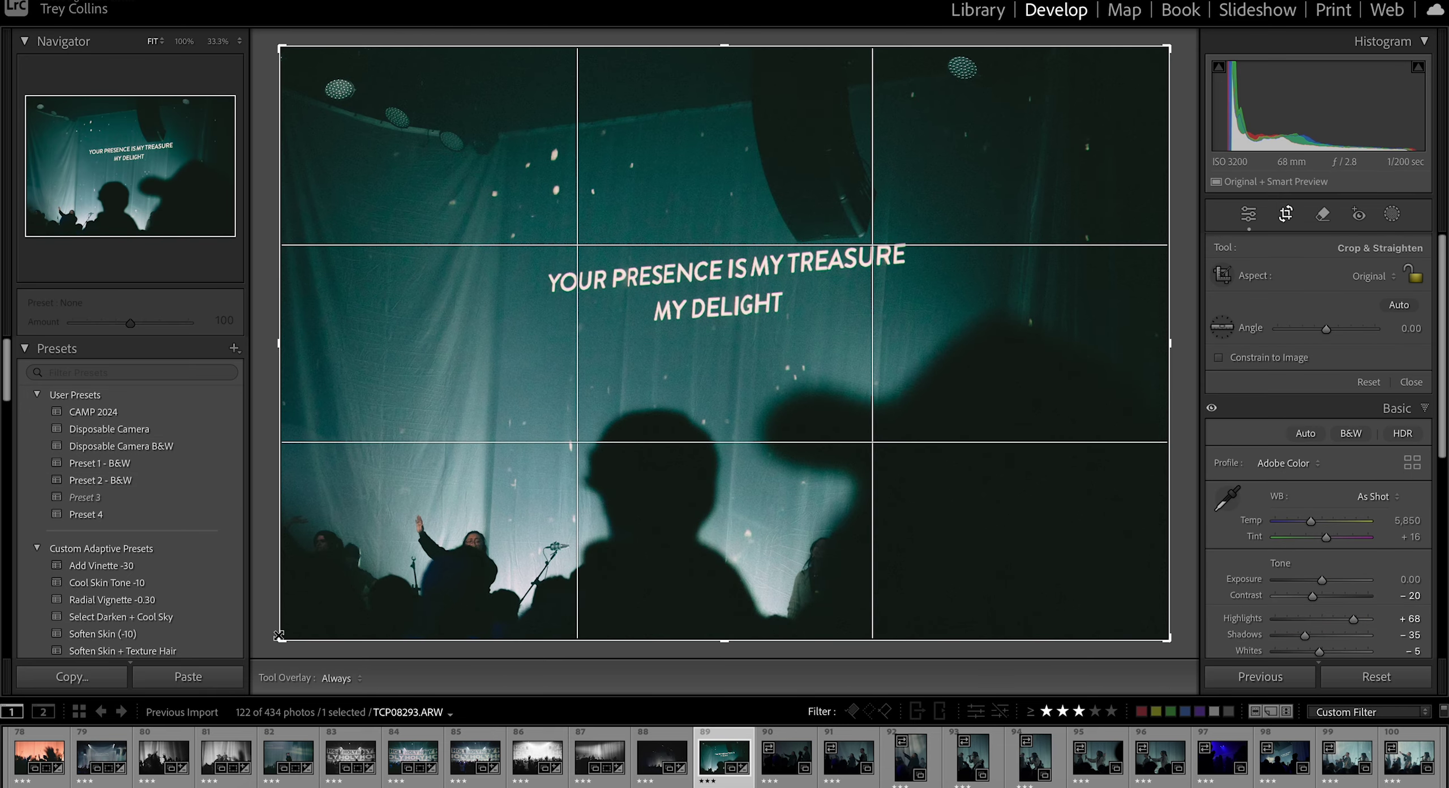
{"action": "left_click_drag", "start_coordinate": [278, 645], "coordinate": [299, 632]}
{"action": "key", "text": "Return"}
{"action": "key", "text": "backslash"}
Step: Apply Preset 4 to photo TCP08294 and set Exposure to +0.86, Highlights +36, Whites +34, Temp 6,280 and Tint +32
{"action": "key", "text": "Right"}
{"action": "left_click", "coordinate": [73, 510]}
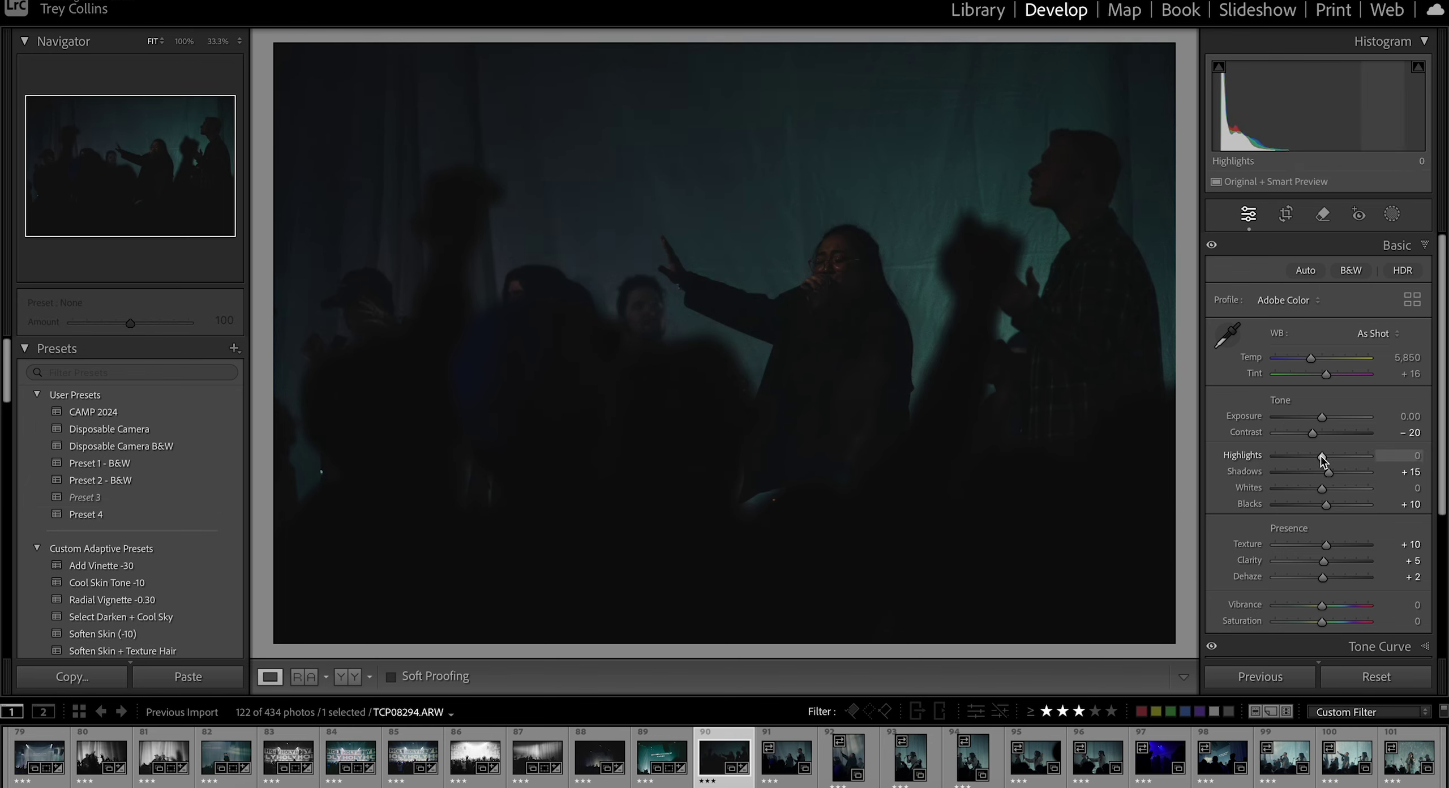
{"action": "left_click_drag", "start_coordinate": [1320, 456], "coordinate": [1335, 374]}
{"action": "left_click_drag", "start_coordinate": [1311, 358], "coordinate": [1311, 358]}
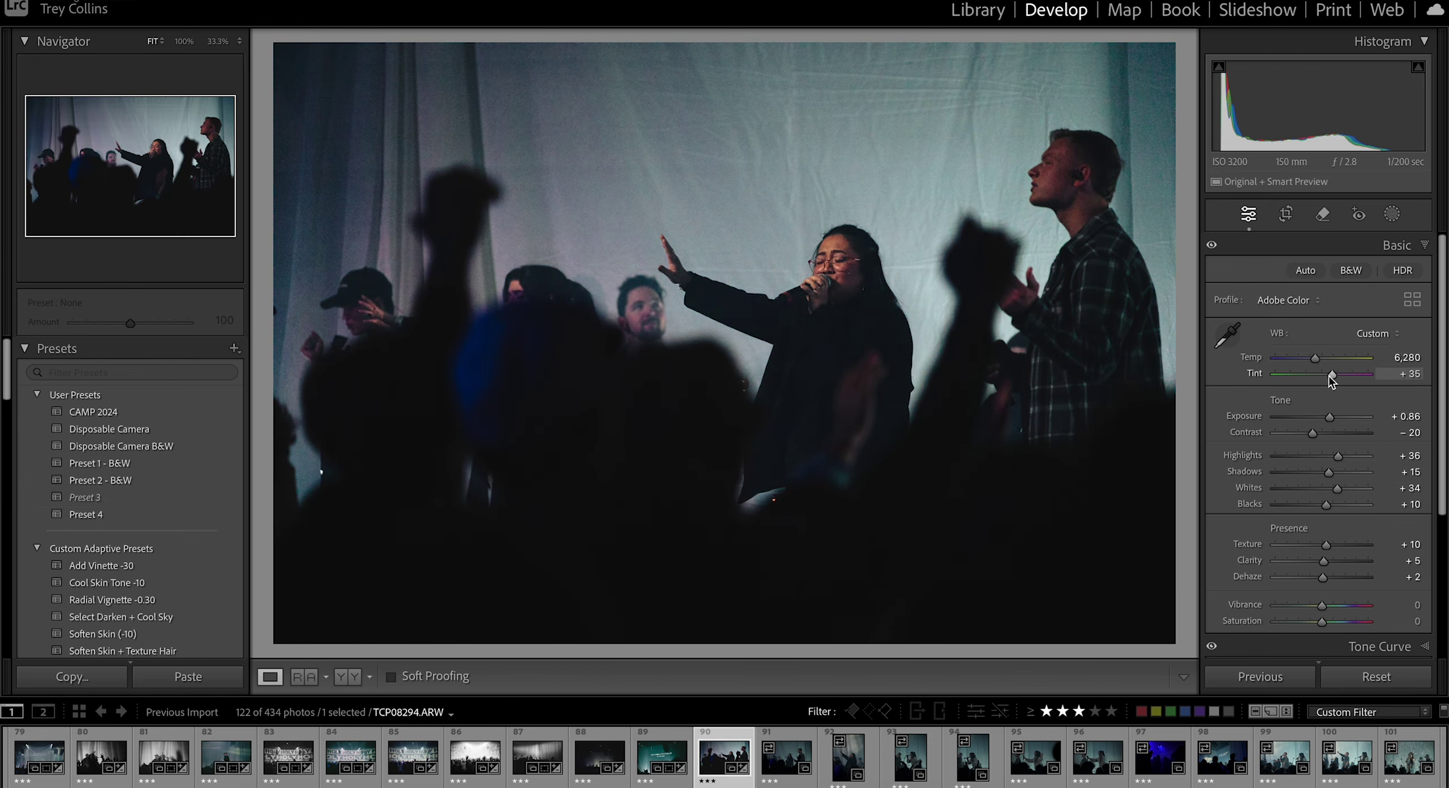
Step: Crop photo TCP08294 tighter around the performers and straighten it by −1.75 degrees
{"action": "key", "text": "r"}
{"action": "left_click_drag", "start_coordinate": [1169, 48], "coordinate": [1148, 59]}
{"action": "key", "text": "r"}
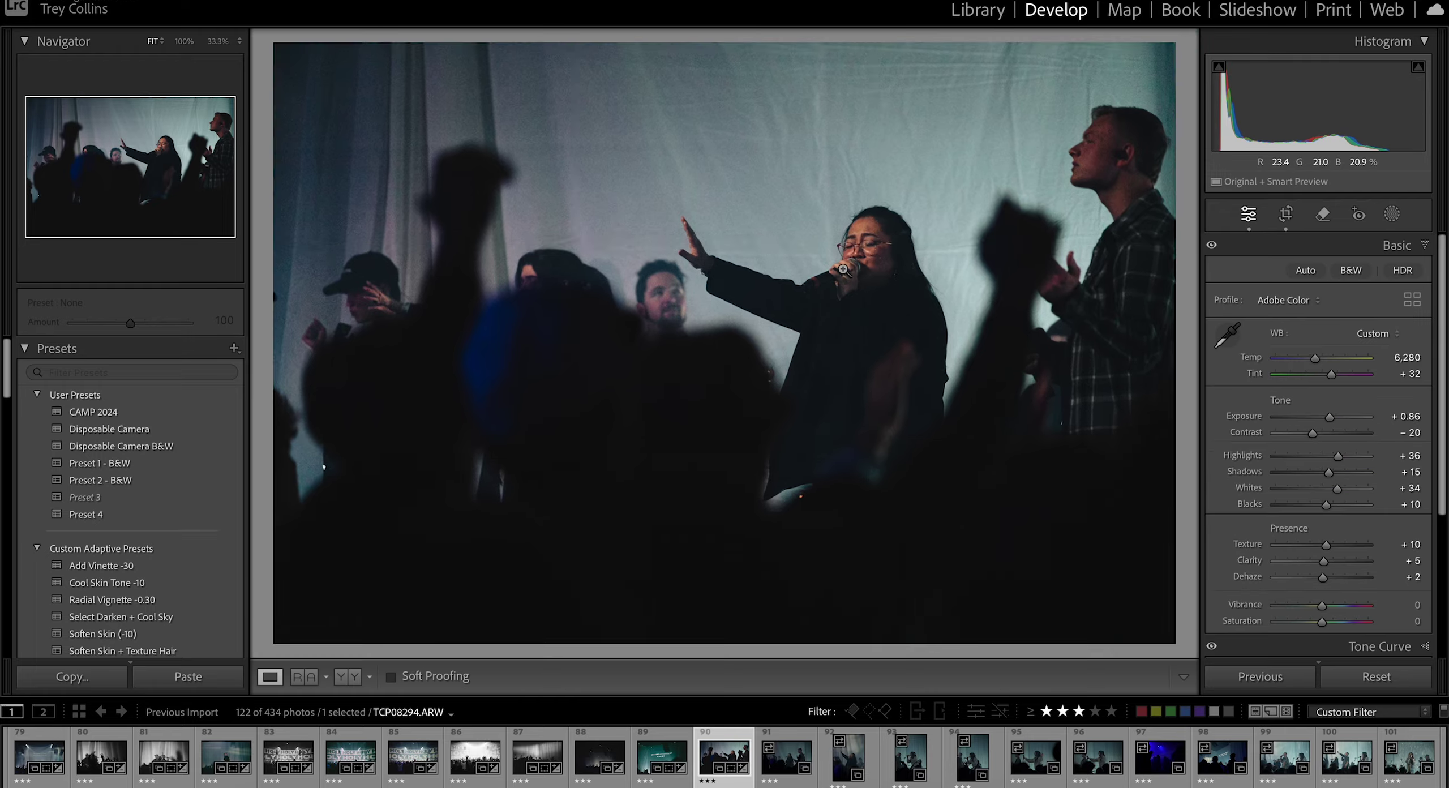
{"action": "key", "text": "r"}
{"action": "key", "text": "Right"}
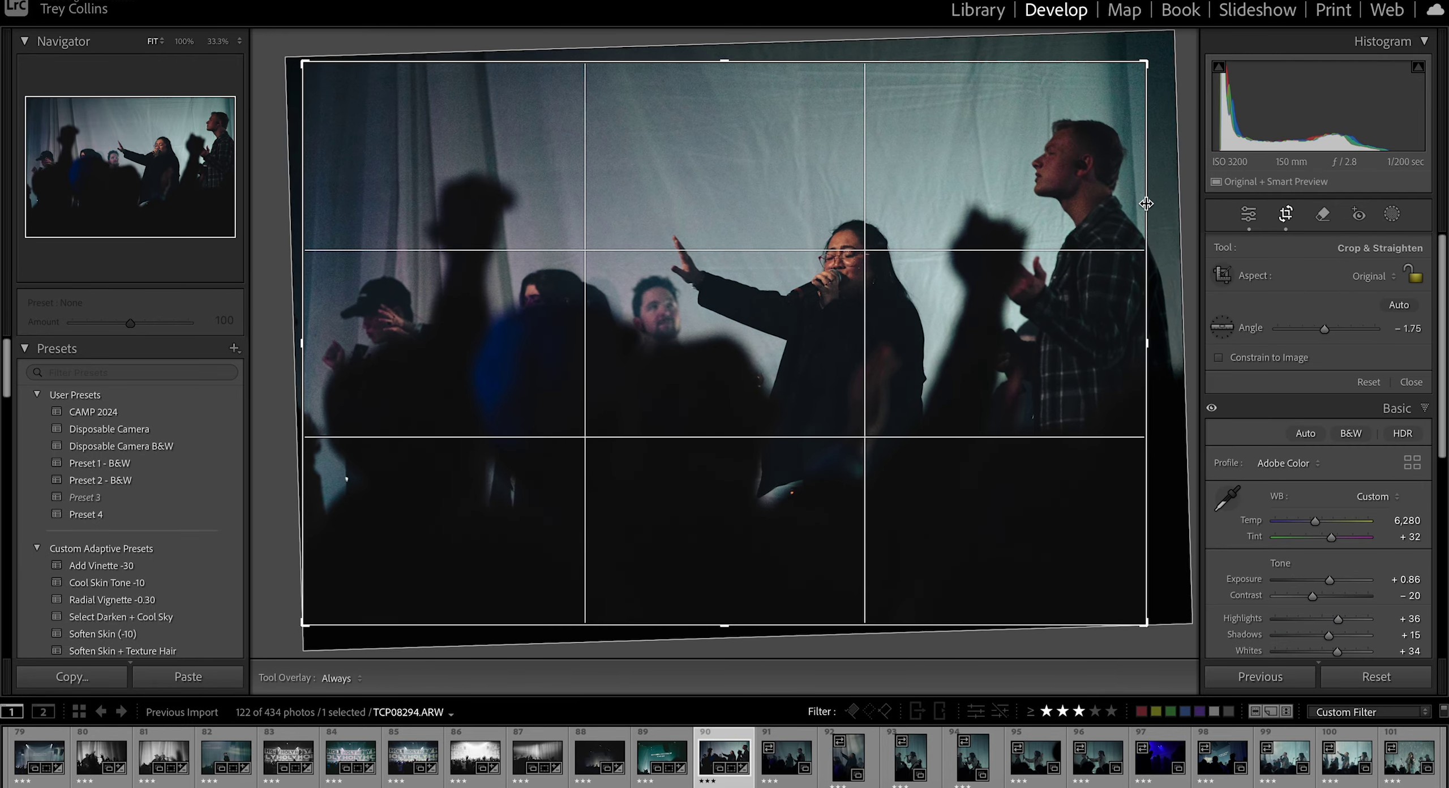
{"action": "key", "text": "r"}
Step: Lower the rating of the photo following TCP08294 to two stars
{"action": "key", "text": "Right"}
{"action": "key", "text": "Left"}
{"action": "key", "text": "2"}
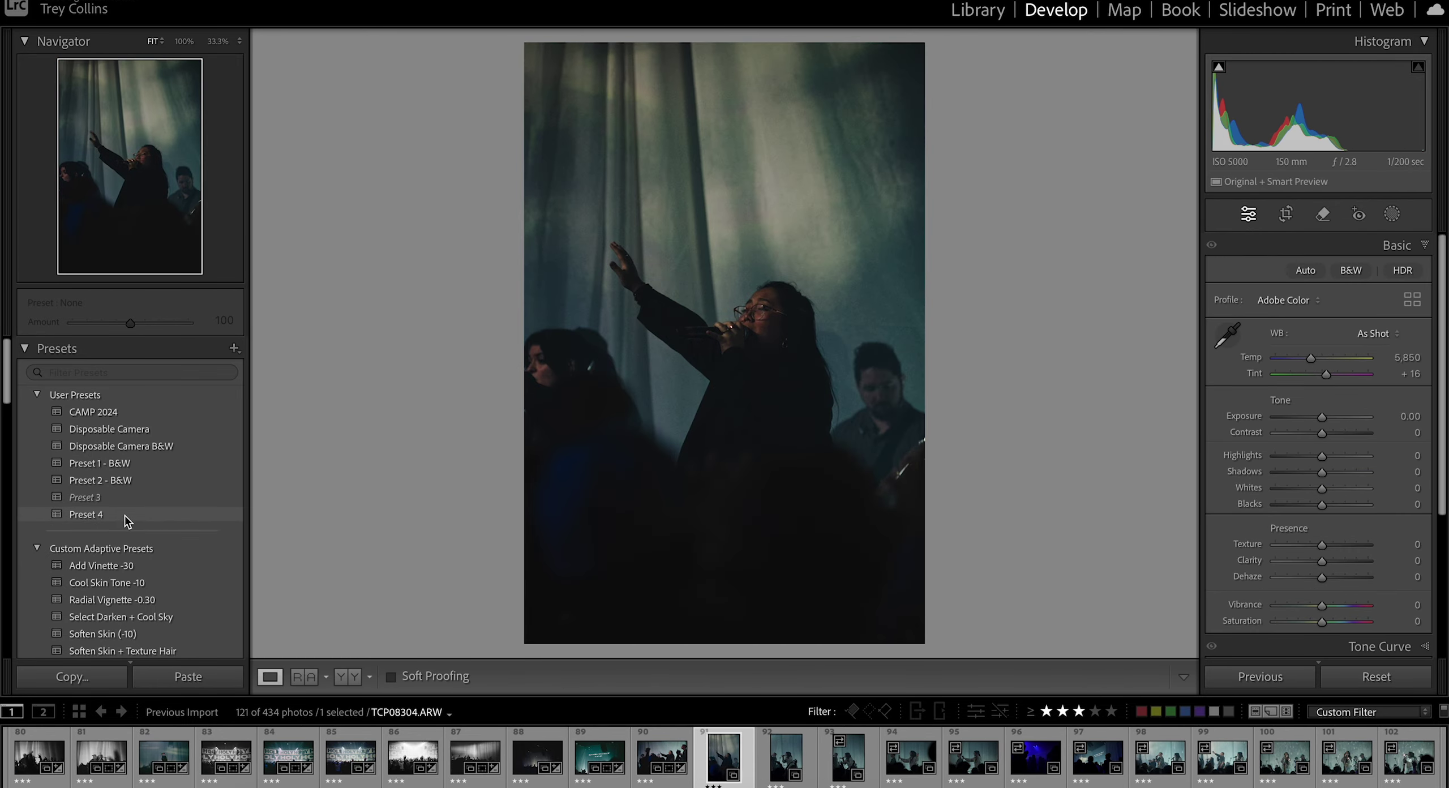
Step: Apply Preset 4 and the Subject Pop preset to photo TCP08304, and add a Select Subject mask
{"action": "double_click", "coordinate": [1251, 456]}
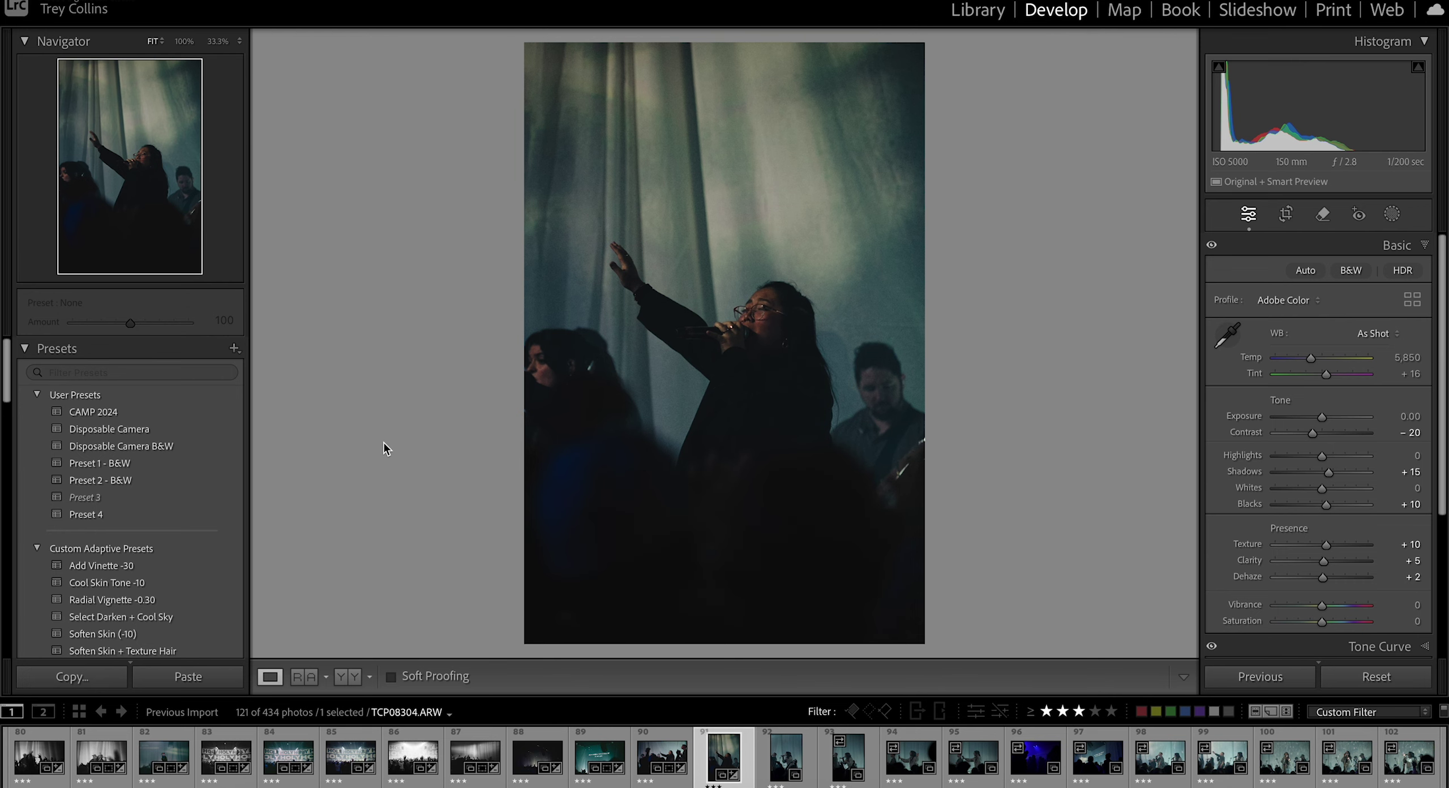
{"action": "scroll", "coordinate": [133, 460], "scroll_direction": "down", "scroll_amount": 5}
{"action": "left_click", "coordinate": [1392, 214]}
{"action": "left_click", "coordinate": [1182, 105]}
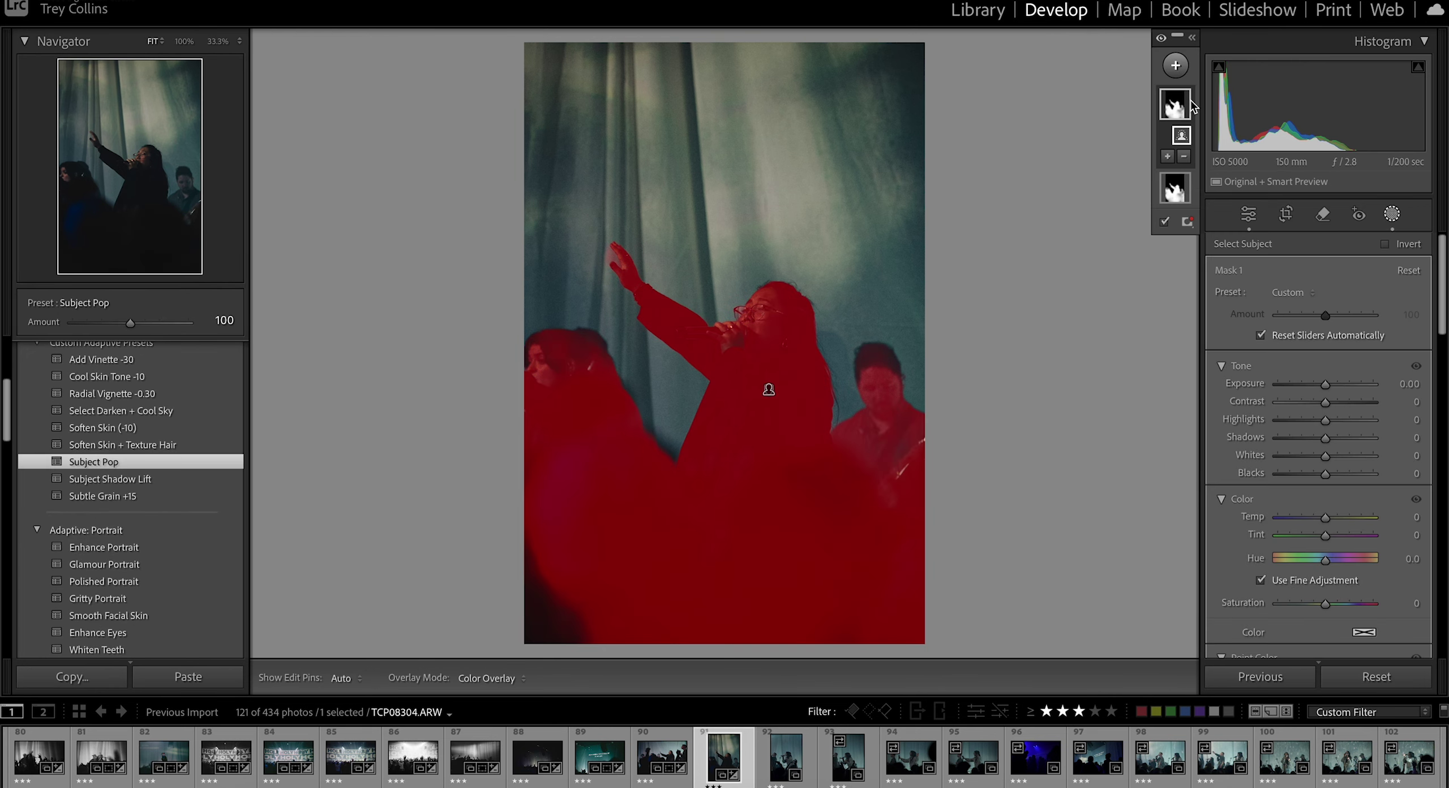
Step: Brush everyone but the singer out of the new subject mask and set its Highlights to 25 and Exposure to 0.08
{"action": "left_click", "coordinate": [1185, 157]}
{"action": "left_click", "coordinate": [1197, 315]}
{"action": "mouse_move", "coordinate": [882, 416]}
{"action": "left_mouse_down"}
{"action": "mouse_move", "coordinate": [874, 545]}
{"action": "mouse_move", "coordinate": [718, 527]}
{"action": "mouse_move", "coordinate": [624, 478]}
{"action": "mouse_move", "coordinate": [592, 362]}
{"action": "mouse_move", "coordinate": [705, 676]}
{"action": "mouse_move", "coordinate": [962, 586]}
{"action": "left_mouse_up"}
{"action": "left_click_drag", "start_coordinate": [1326, 527], "coordinate": [1337, 526]}
{"action": "left_click_drag", "start_coordinate": [1325, 491], "coordinate": [1327, 491]}
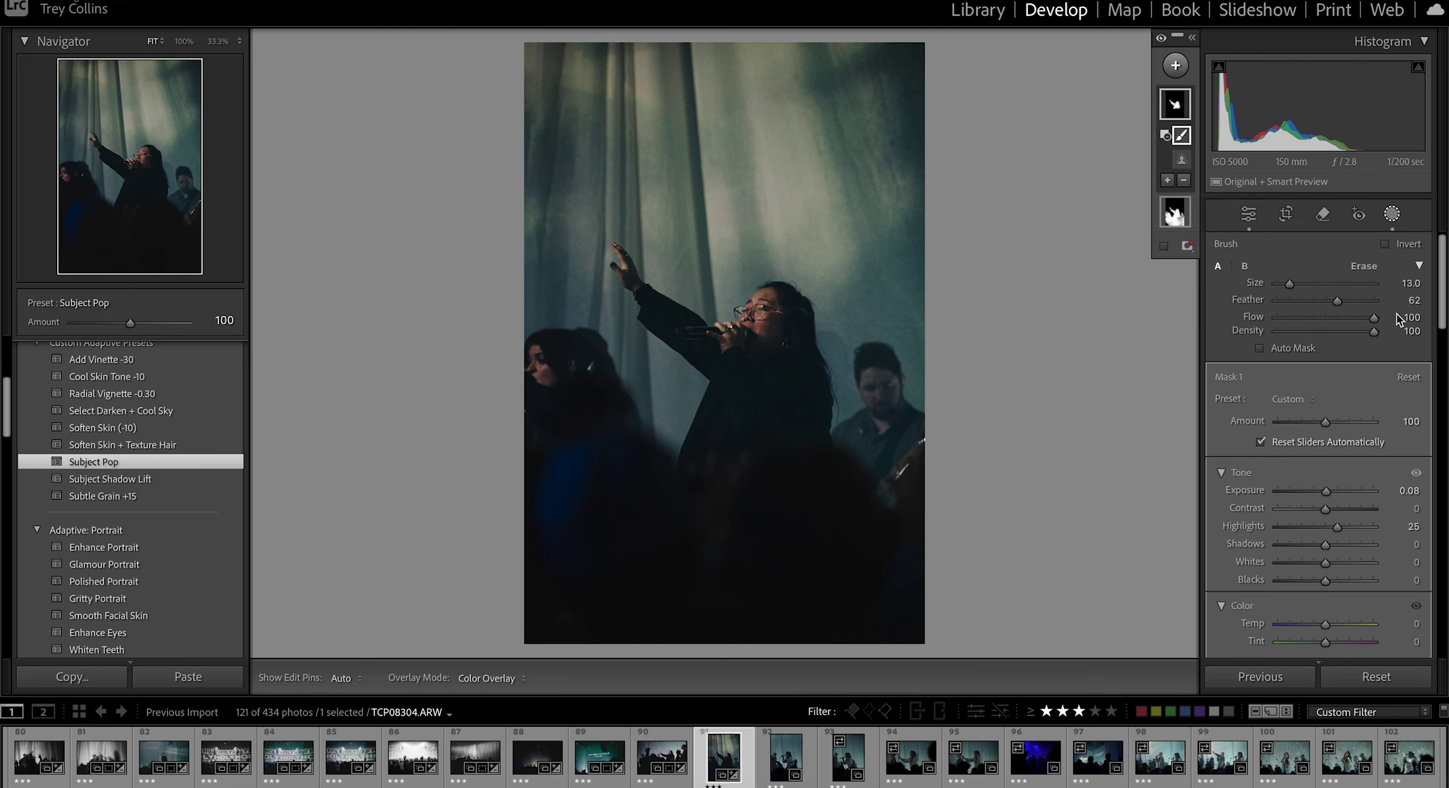
Step: Set photo TCP08304's Exposure to −0.20, Contrast −35, Highlights +19, Whites +44 and Dehaze −4
{"action": "left_click", "coordinate": [1392, 214]}
{"action": "left_click_drag", "start_coordinate": [1323, 419], "coordinate": [1348, 490]}
{"action": "left_click_drag", "start_coordinate": [1322, 417], "coordinate": [1305, 434]}
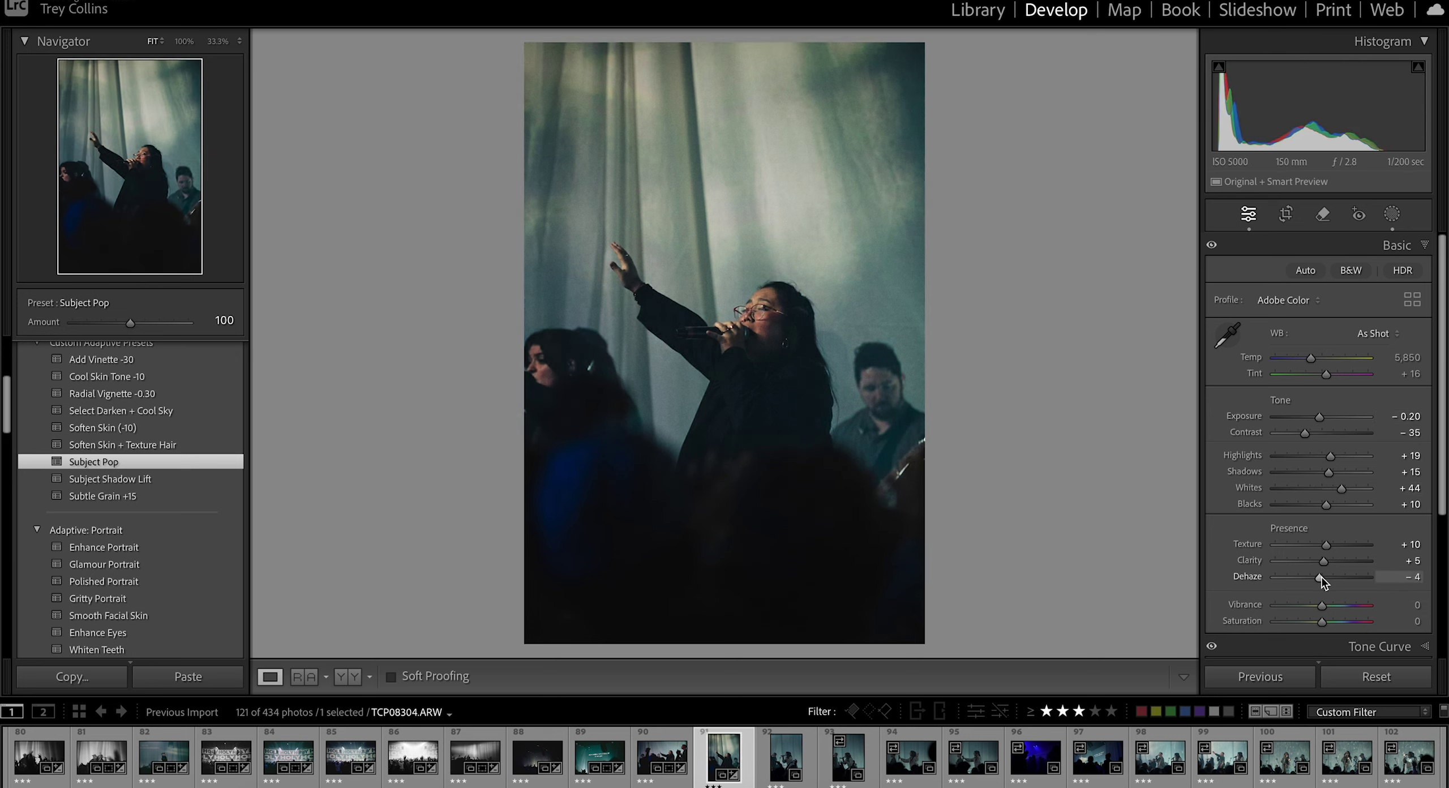
Step: Add a linear gradient mask over the curtain of photo TCP08304, subtract the subject from it and raise its Exposure slightly
{"action": "key", "text": "m"}
{"action": "left_click_drag", "start_coordinate": [691, 63], "coordinate": [778, 676]}
{"action": "left_click", "coordinate": [1184, 157]}
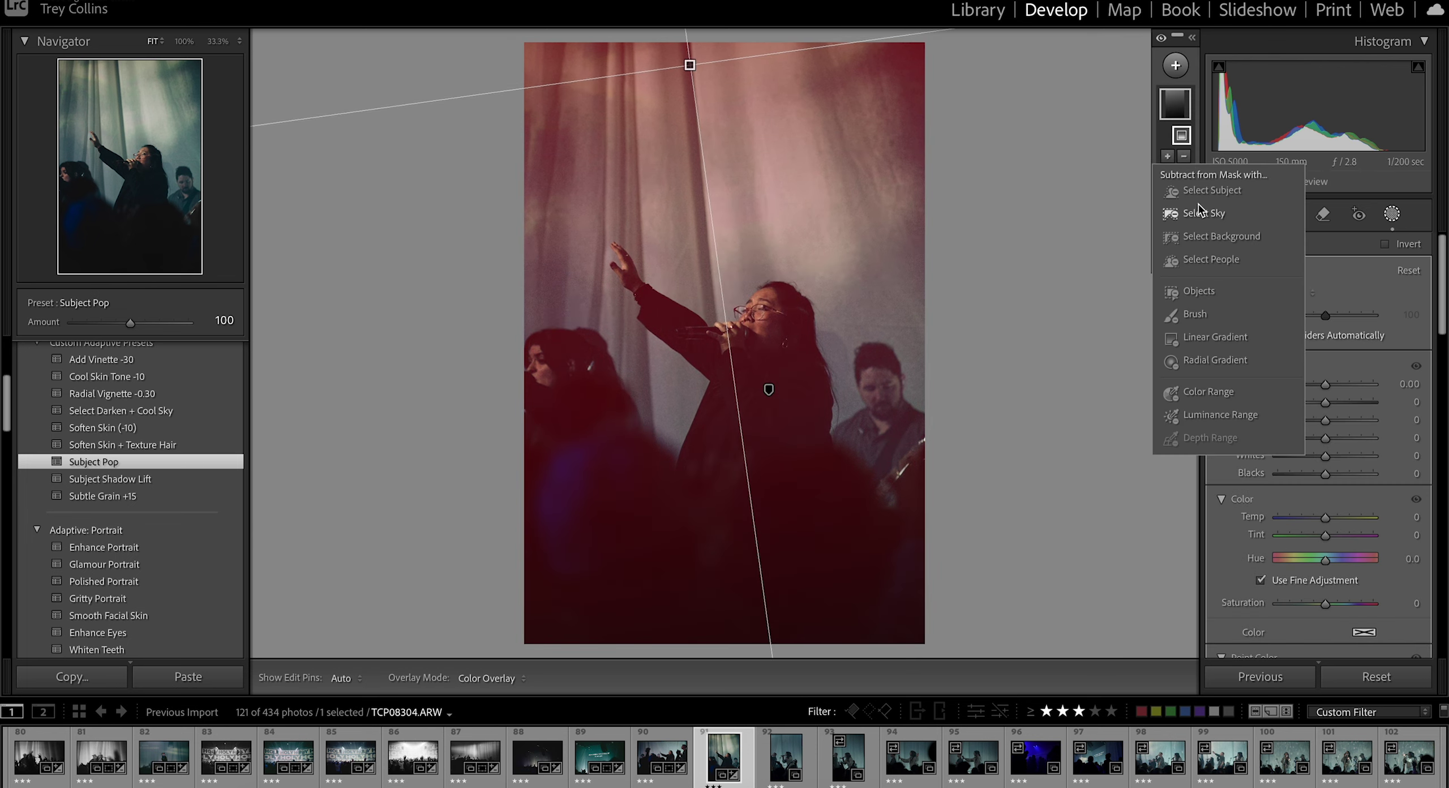
{"action": "left_click", "coordinate": [1204, 193]}
{"action": "scroll", "coordinate": [1312, 493], "scroll_direction": "down", "scroll_amount": 10}
{"action": "scroll", "coordinate": [1295, 474], "scroll_direction": "up", "scroll_amount": 10}
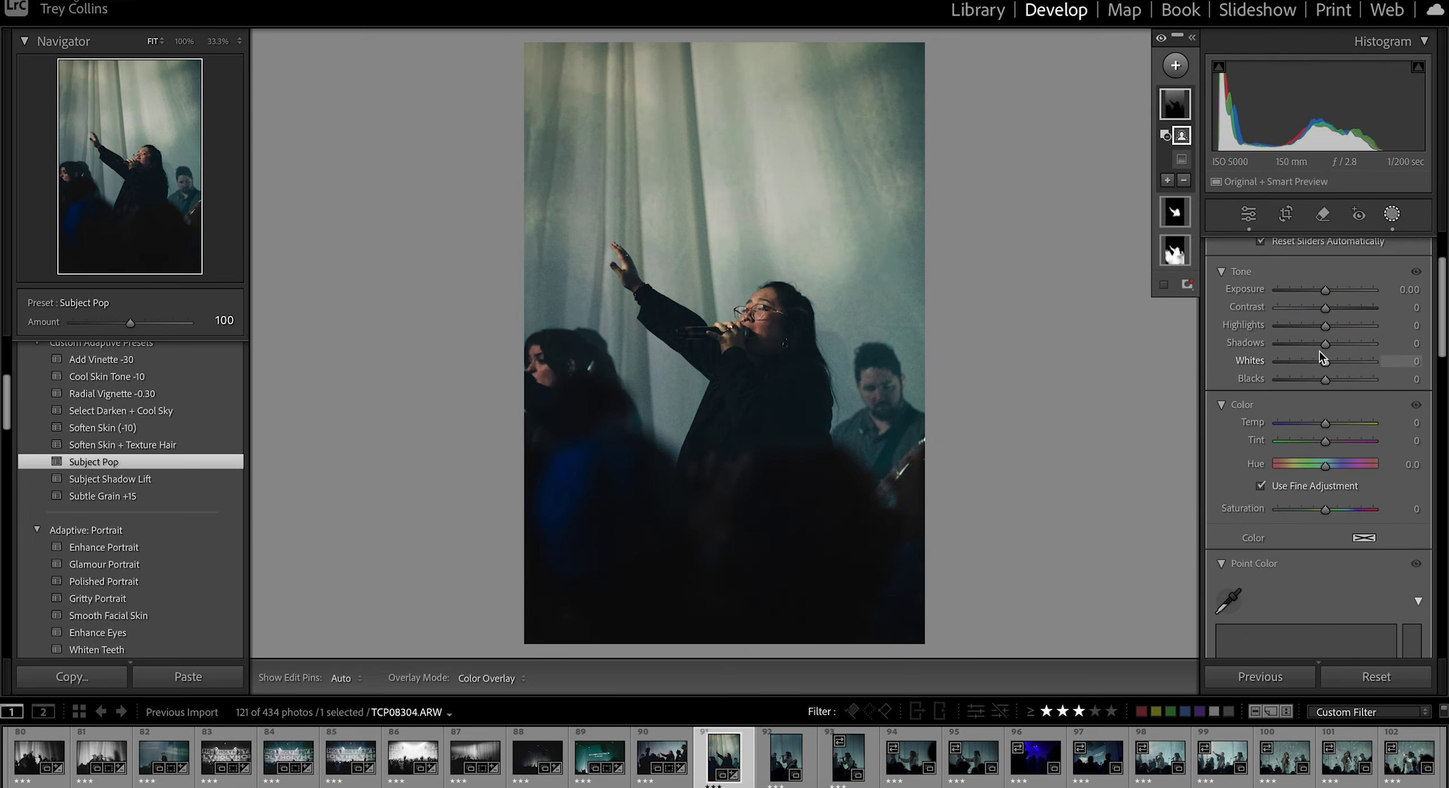
{"action": "left_click_drag", "start_coordinate": [1325, 290], "coordinate": [1335, 290]}
Step: Add a large radial gradient mask over the upper curtain, brighten it, set its Dehaze to −7 and warm its Temp slightly
{"action": "scroll", "coordinate": [1261, 412], "scroll_direction": "up", "scroll_amount": 2}
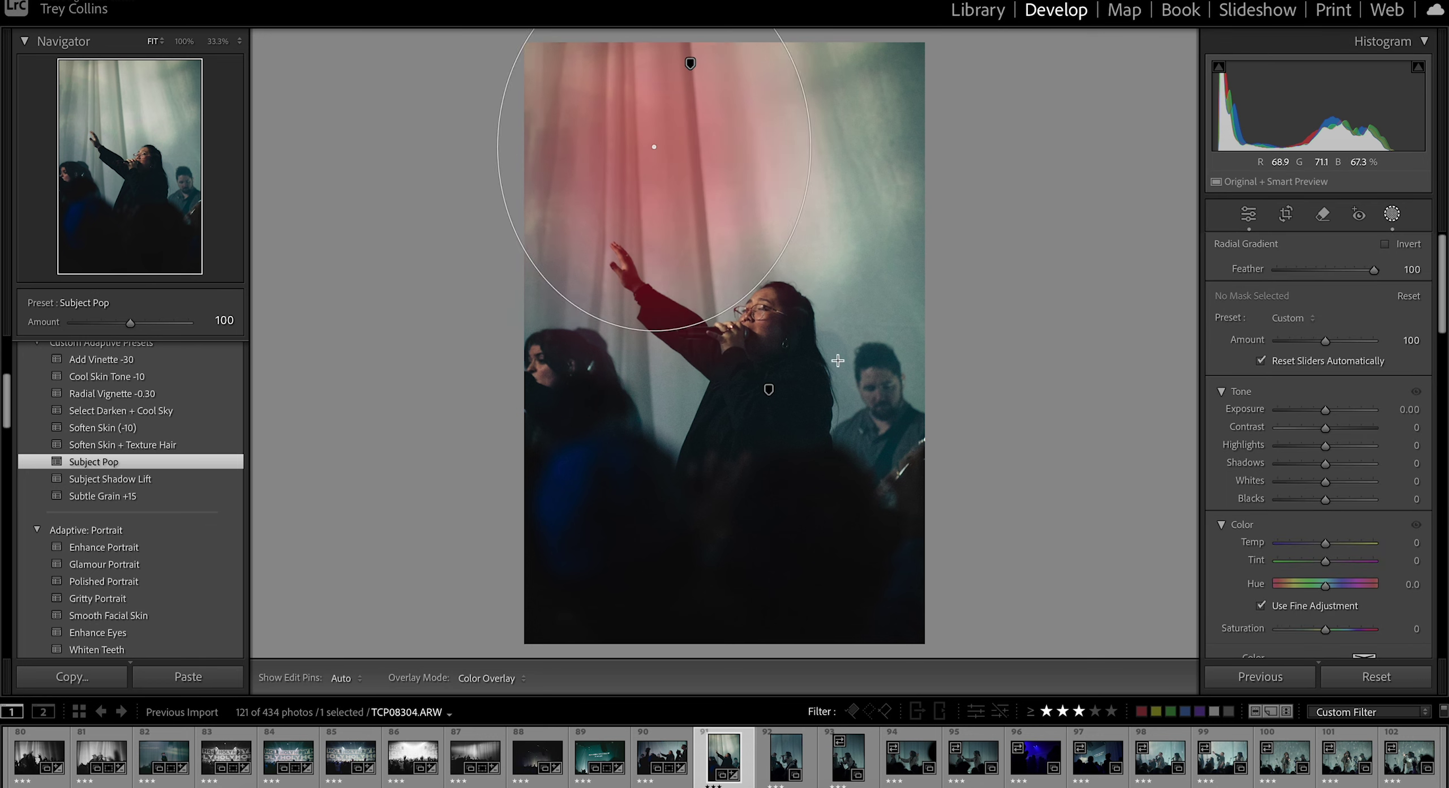
{"action": "left_click_drag", "start_coordinate": [838, 360], "coordinate": [942, 371]}
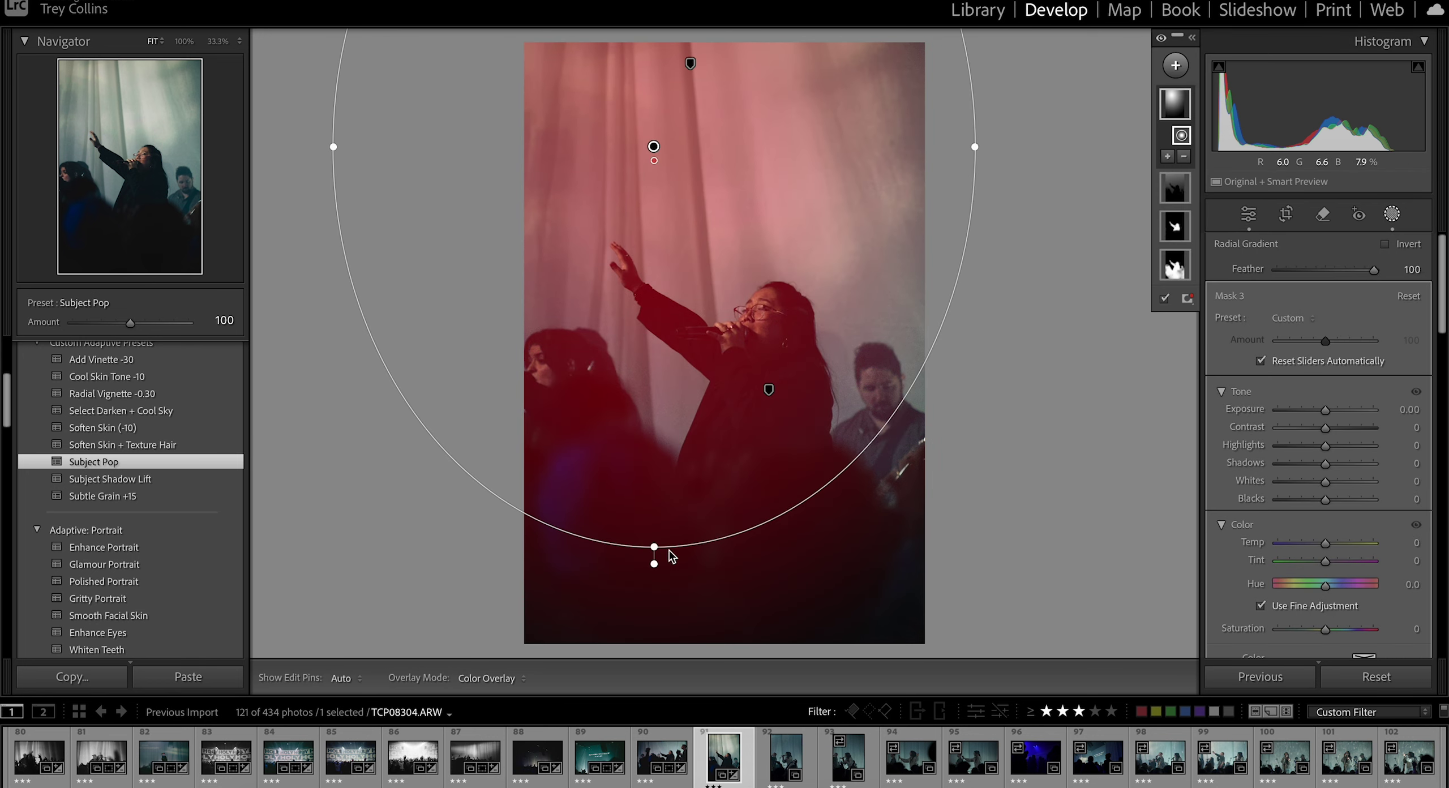
{"action": "left_click_drag", "start_coordinate": [1327, 410], "coordinate": [1320, 451]}
{"action": "scroll", "coordinate": [1279, 452], "scroll_direction": "down", "scroll_amount": 12}
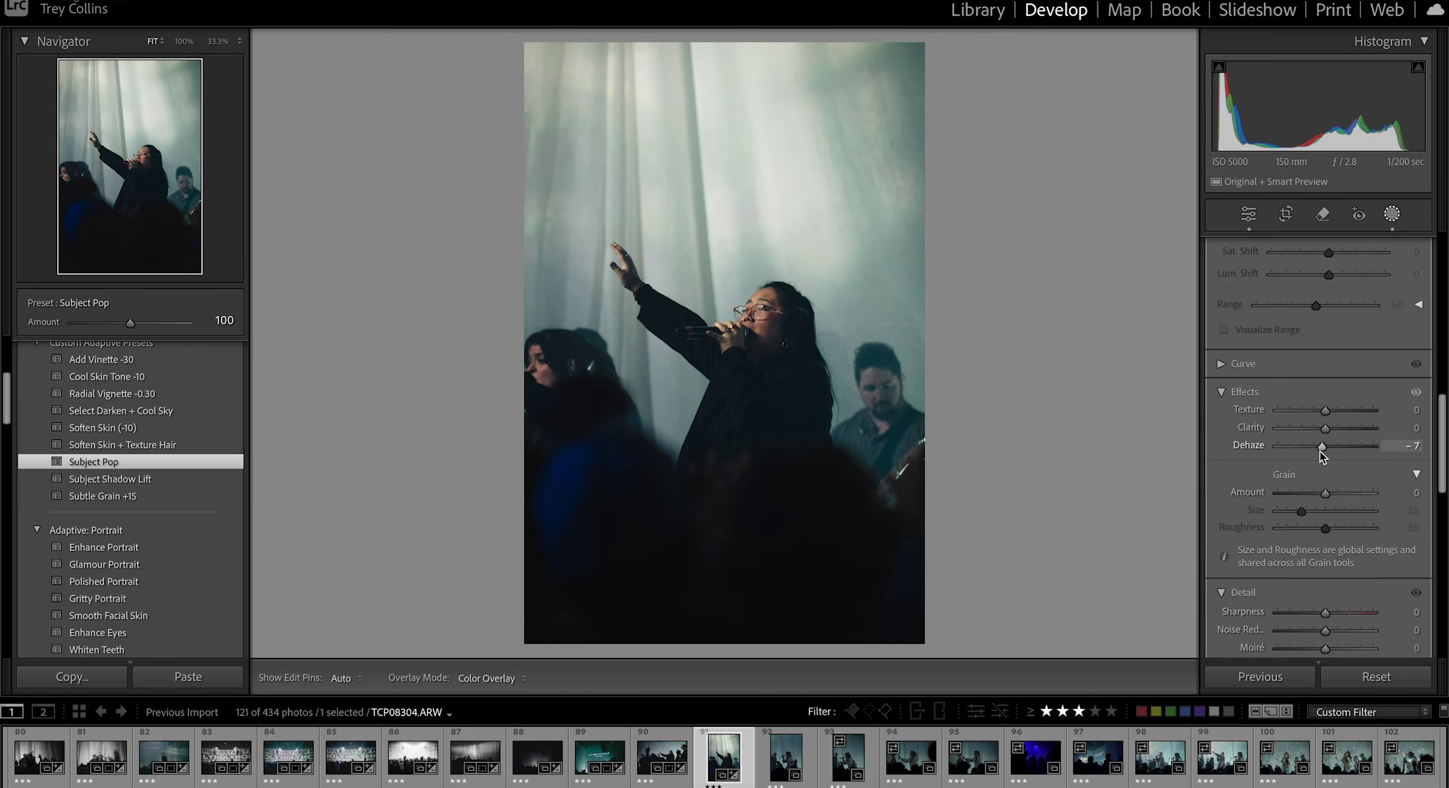
{"action": "scroll", "coordinate": [1323, 433], "scroll_direction": "up", "scroll_amount": 10}
{"action": "left_click_drag", "start_coordinate": [1326, 543], "coordinate": [1329, 544]}
{"action": "left_click", "coordinate": [1394, 213]}
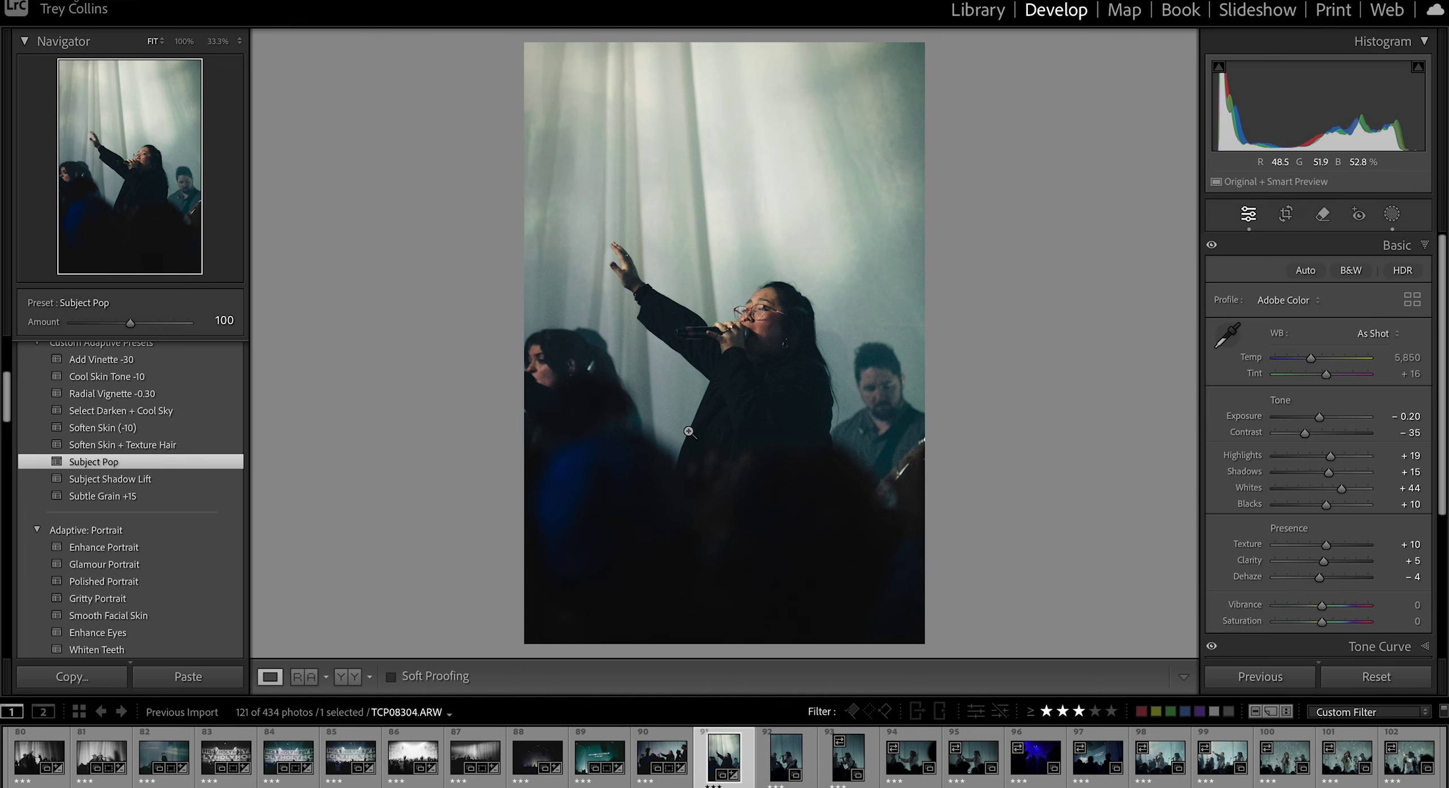
{"action": "left_click", "coordinate": [1286, 215]}
{"action": "key", "text": "x"}
{"action": "key", "text": "Return"}
{"action": "key", "text": "super+z"}
Step: Crop photo TCP08304 in slightly and set its Temp to 6,147 and Tint to +35
{"action": "left_click", "coordinate": [1287, 215]}
{"action": "left_click_drag", "start_coordinate": [724, 43], "coordinate": [725, 57]}
{"action": "left_click_drag", "start_coordinate": [709, 164], "coordinate": [702, 157]}
{"action": "key", "text": "Return"}
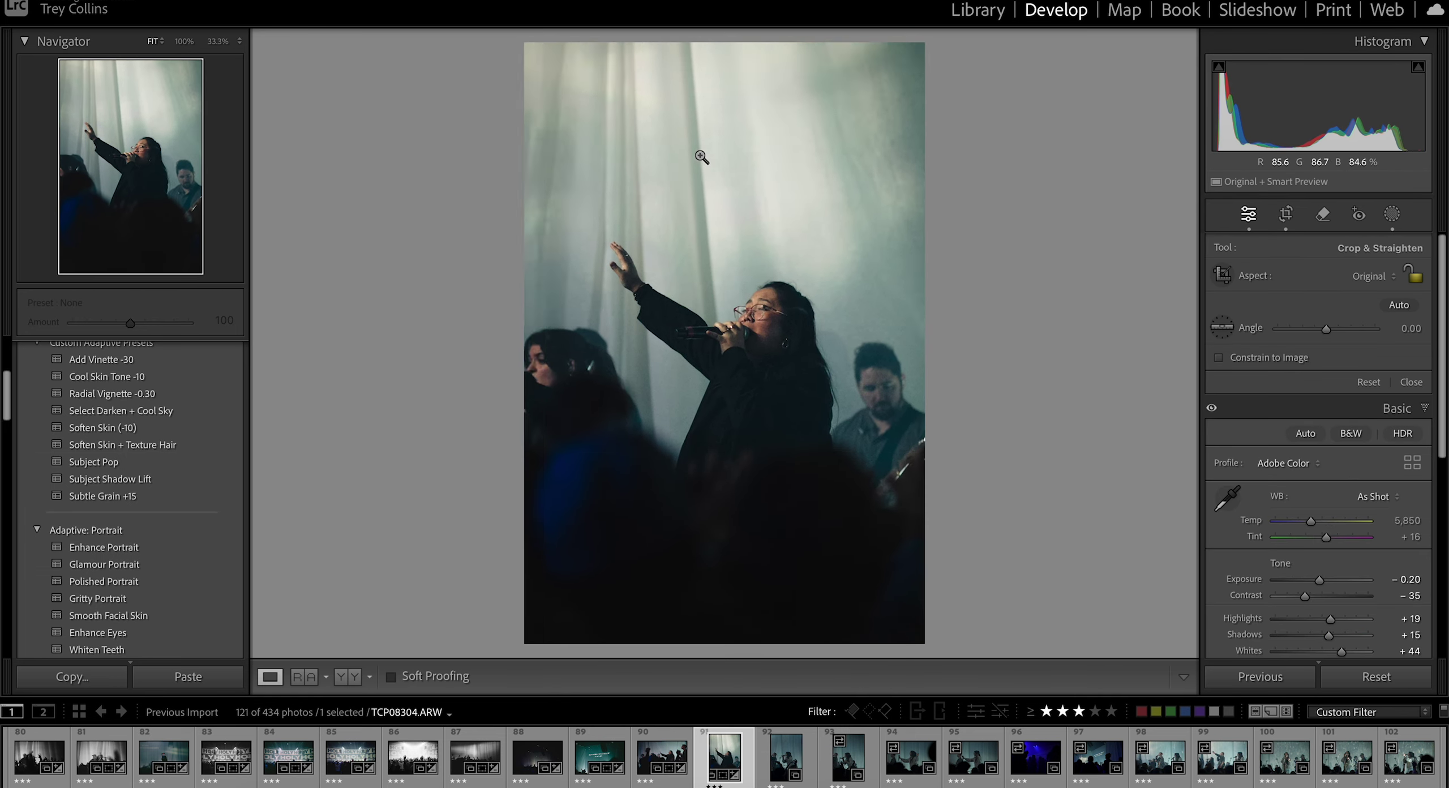
{"action": "left_click_drag", "start_coordinate": [1326, 376], "coordinate": [1314, 361]}
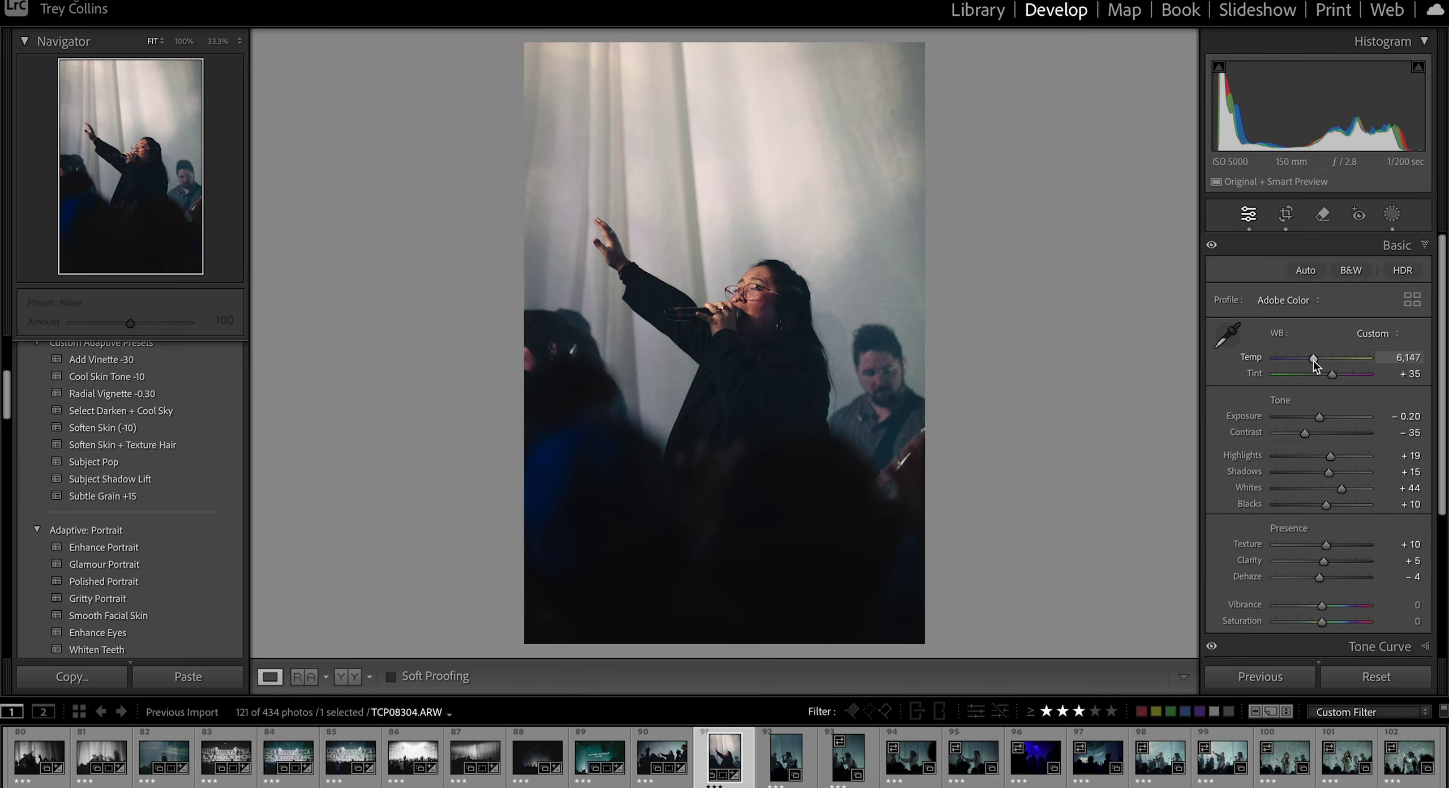
Step: Lower photo TCP08310's rating to two stars and apply the Disposable Camera preset to photo TCP08312
{"action": "key", "text": "Right"}
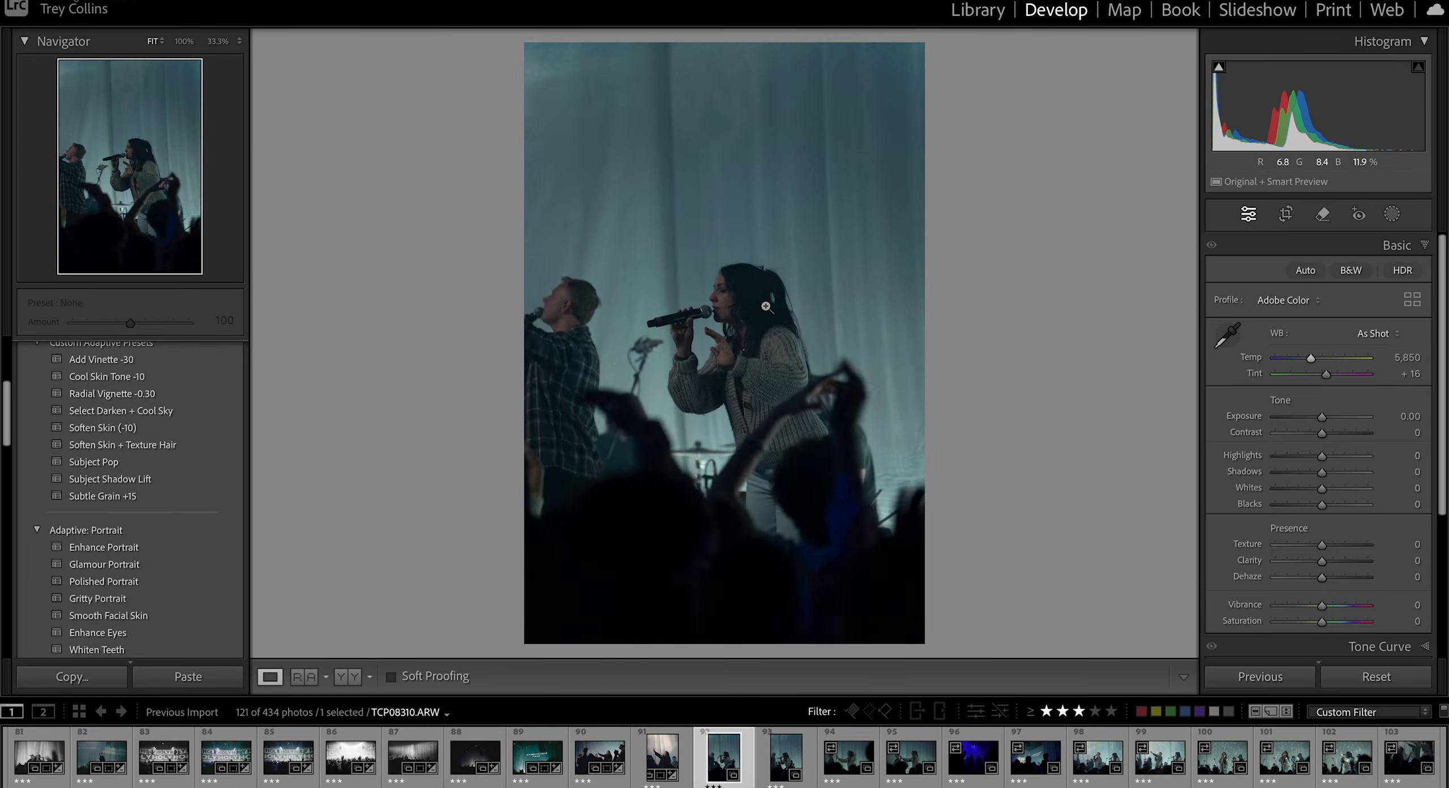
{"action": "key", "text": "2"}
{"action": "scroll", "coordinate": [122, 420], "scroll_direction": "up", "scroll_amount": 5}
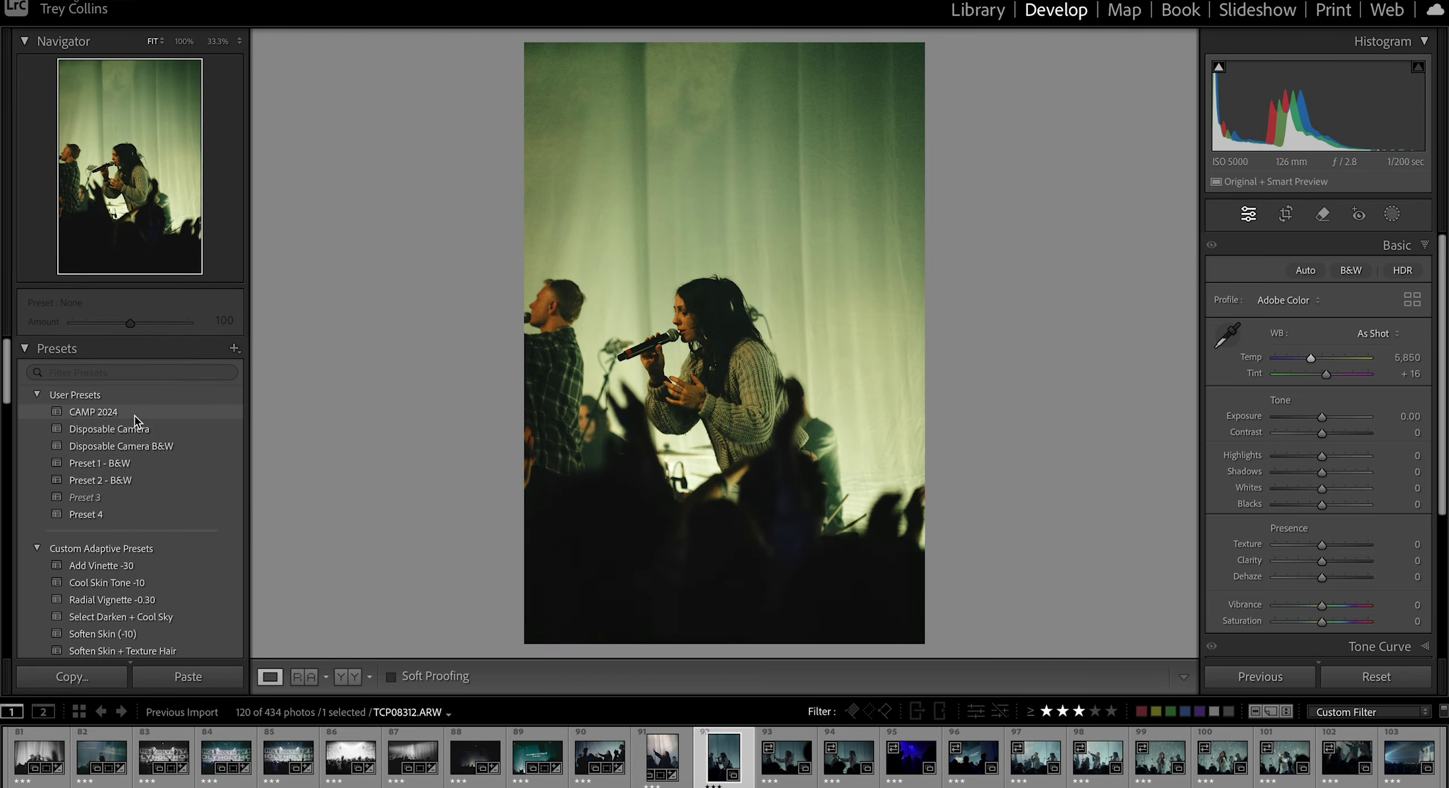
{"action": "left_click", "coordinate": [139, 428]}
{"action": "left_click_drag", "start_coordinate": [1286, 473], "coordinate": [1355, 490]}
{"action": "key", "text": "ctrl+z"}
{"action": "key", "text": "ctrl+z"}
Step: Set photo TCP08312's Exposure to +1.50, Contrast −98, Highlights +9, Shadows and Whites −100, Blacks +35 and Clarity −41
{"action": "left_click_drag", "start_coordinate": [1313, 434], "coordinate": [1276, 439]}
{"action": "left_click_drag", "start_coordinate": [1322, 418], "coordinate": [1334, 419]}
{"action": "left_click", "coordinate": [714, 308]}
{"action": "left_click", "coordinate": [717, 313]}
{"action": "left_click_drag", "start_coordinate": [1320, 488], "coordinate": [1272, 496]}
{"action": "left_click_drag", "start_coordinate": [1333, 416], "coordinate": [1327, 452]}
{"action": "left_click_drag", "start_coordinate": [1319, 561], "coordinate": [1303, 561]}
Step: Recrop photo TCP08312 to a landscape orientation framing the two singers
{"action": "left_click", "coordinate": [1287, 213]}
{"action": "key", "text": "x"}
{"action": "key", "text": "Return"}
{"action": "key", "text": "x"}
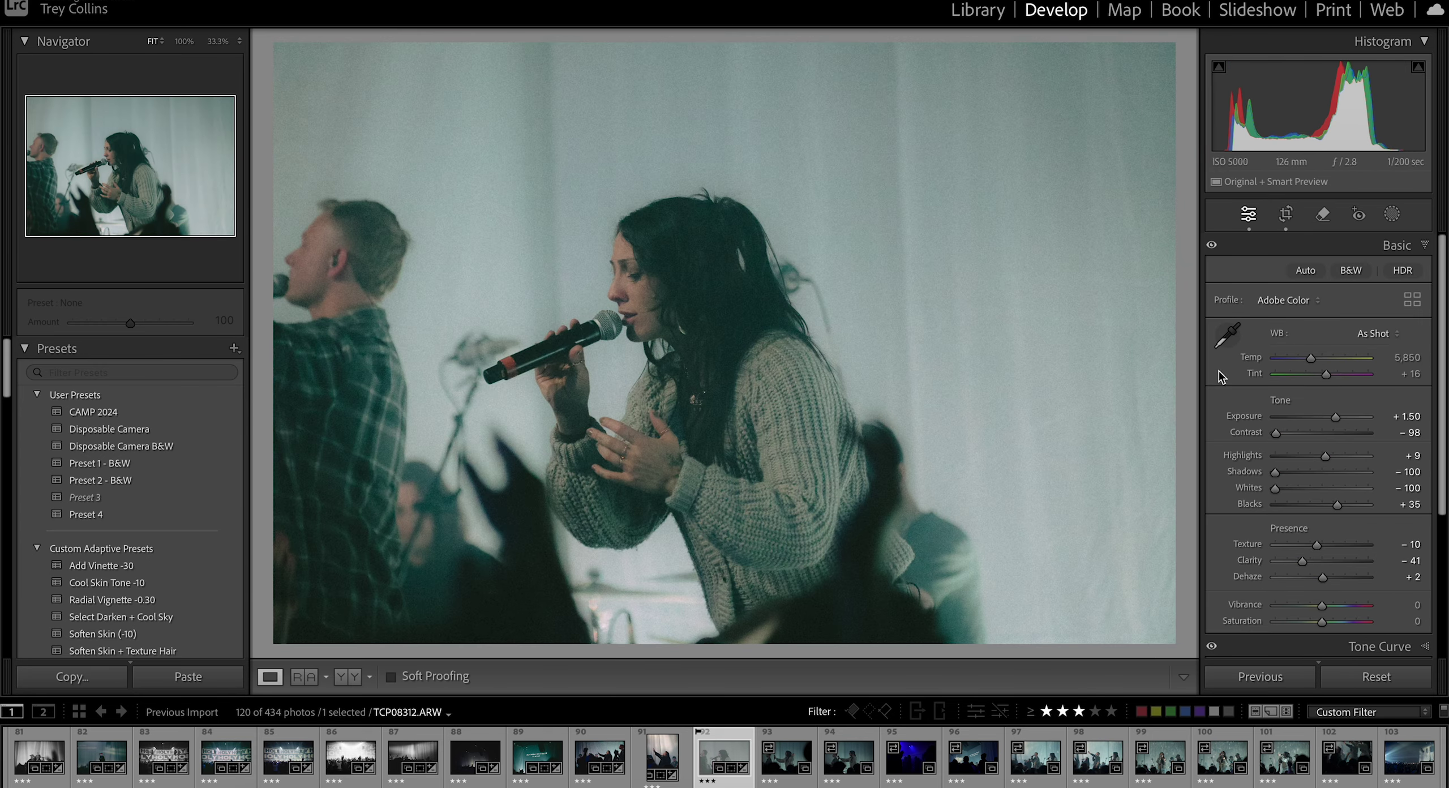
Step: Set photo TCP08312's Clarity to −78, grain Amount to 92, Temp to 6,174 and Tint to +31
{"action": "scroll", "coordinate": [1309, 469], "scroll_direction": "down", "scroll_amount": 3}
{"action": "left_click_drag", "start_coordinate": [1303, 472], "coordinate": [1306, 475]}
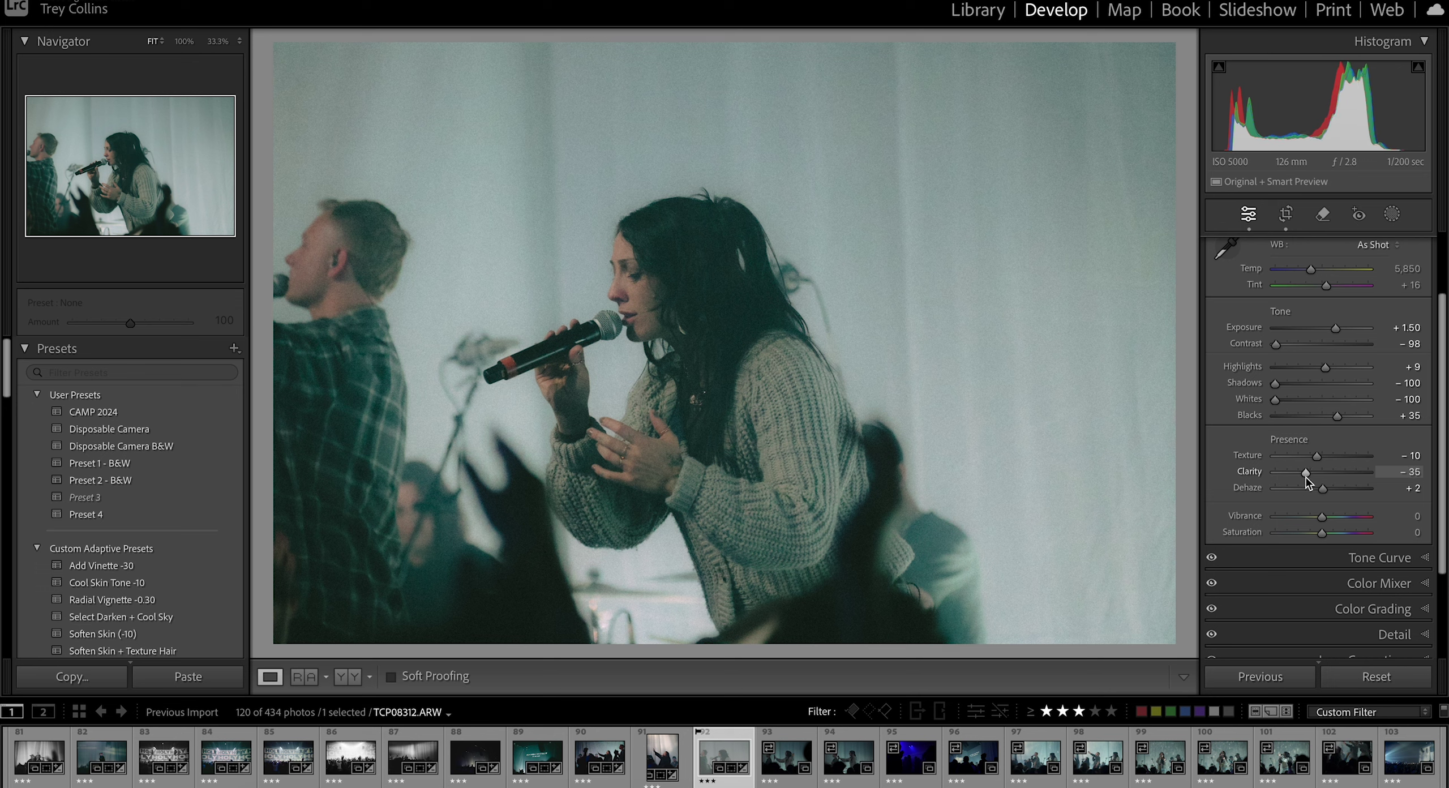
{"action": "scroll", "coordinate": [1331, 595], "scroll_direction": "down", "scroll_amount": 5}
{"action": "left_click", "coordinate": [1381, 604]}
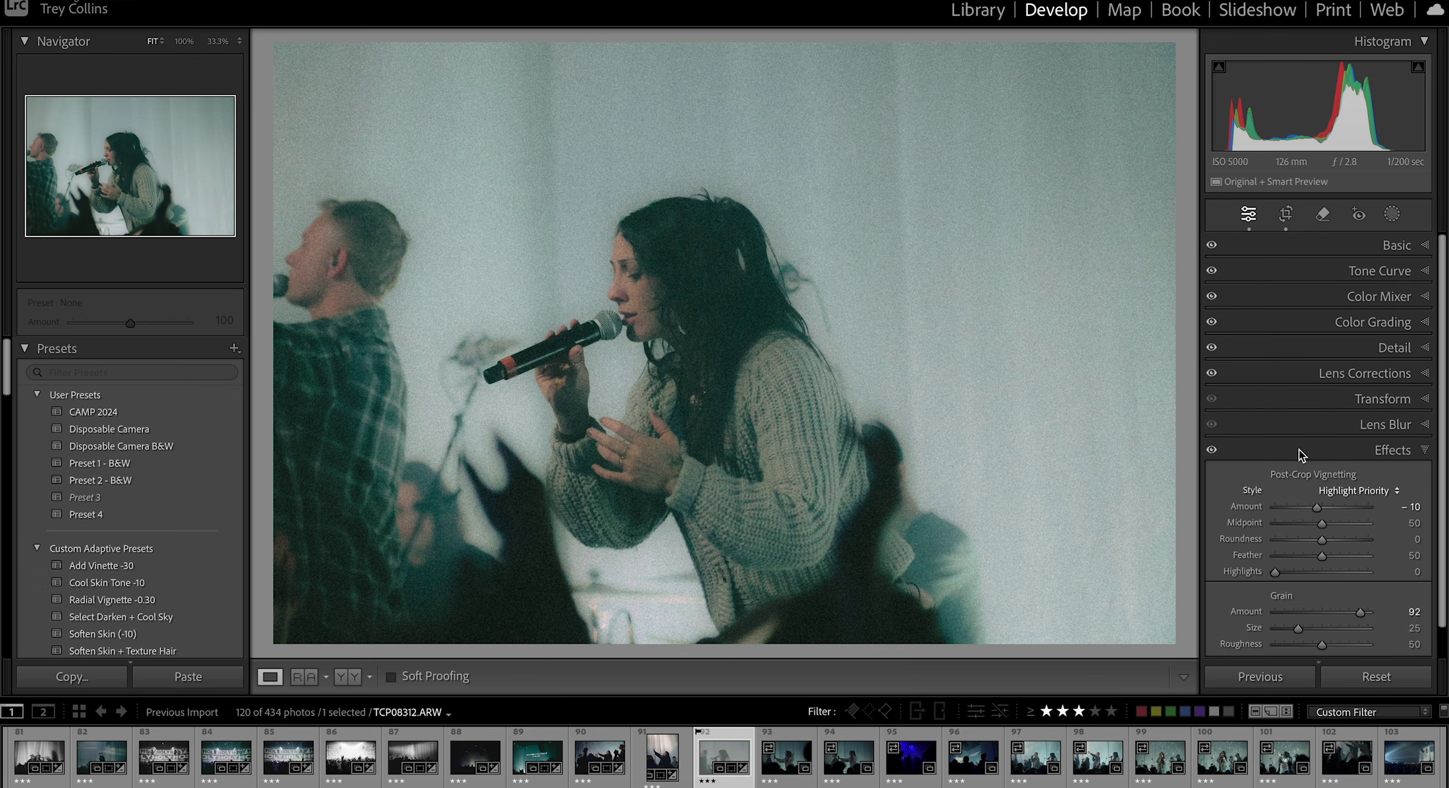
{"action": "left_click", "coordinate": [1370, 246]}
{"action": "left_click_drag", "start_coordinate": [1318, 363], "coordinate": [1330, 375]}
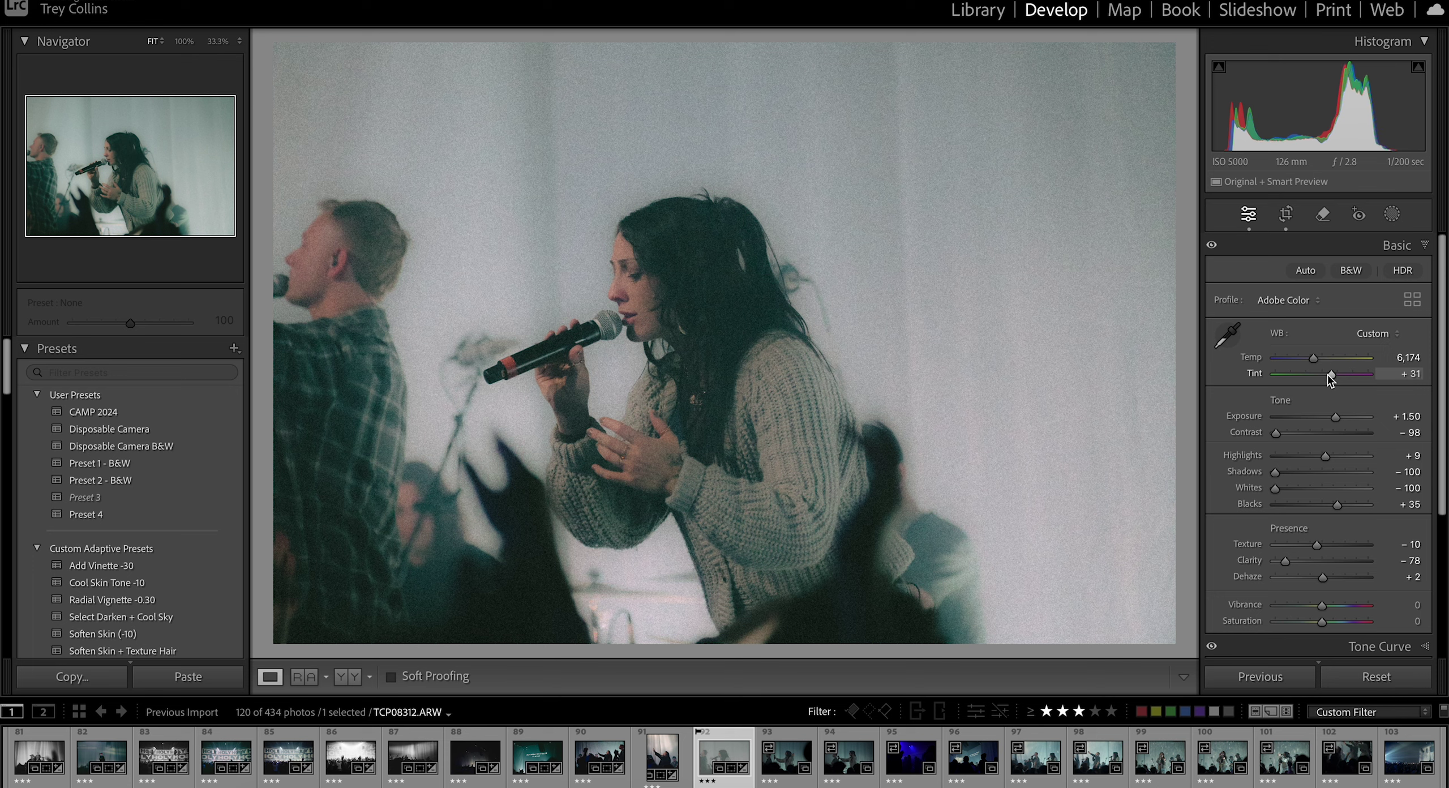
Step: Add a linear gradient mask rising from the lower edge of photo TCP08312 and lower its Dehaze
{"action": "key", "text": "m"}
{"action": "left_click_drag", "start_coordinate": [958, 586], "coordinate": [773, 96]}
{"action": "left_click_drag", "start_coordinate": [1326, 384], "coordinate": [1358, 399]}
{"action": "key", "text": "super+z"}
{"action": "scroll", "coordinate": [1302, 426], "scroll_direction": "down", "scroll_amount": 1}
{"action": "scroll", "coordinate": [1357, 399], "scroll_direction": "down", "scroll_amount": 10}
{"action": "mouse_move", "coordinate": [1325, 511]}
{"action": "left_mouse_down"}
{"action": "mouse_move", "coordinate": [1290, 531]}
{"action": "mouse_move", "coordinate": [1304, 531]}
{"action": "left_mouse_up"}
Step: Add a large radial gradient mask over the bright curtain behind the singer and lower its Dehaze
{"action": "key", "text": "shift+m"}
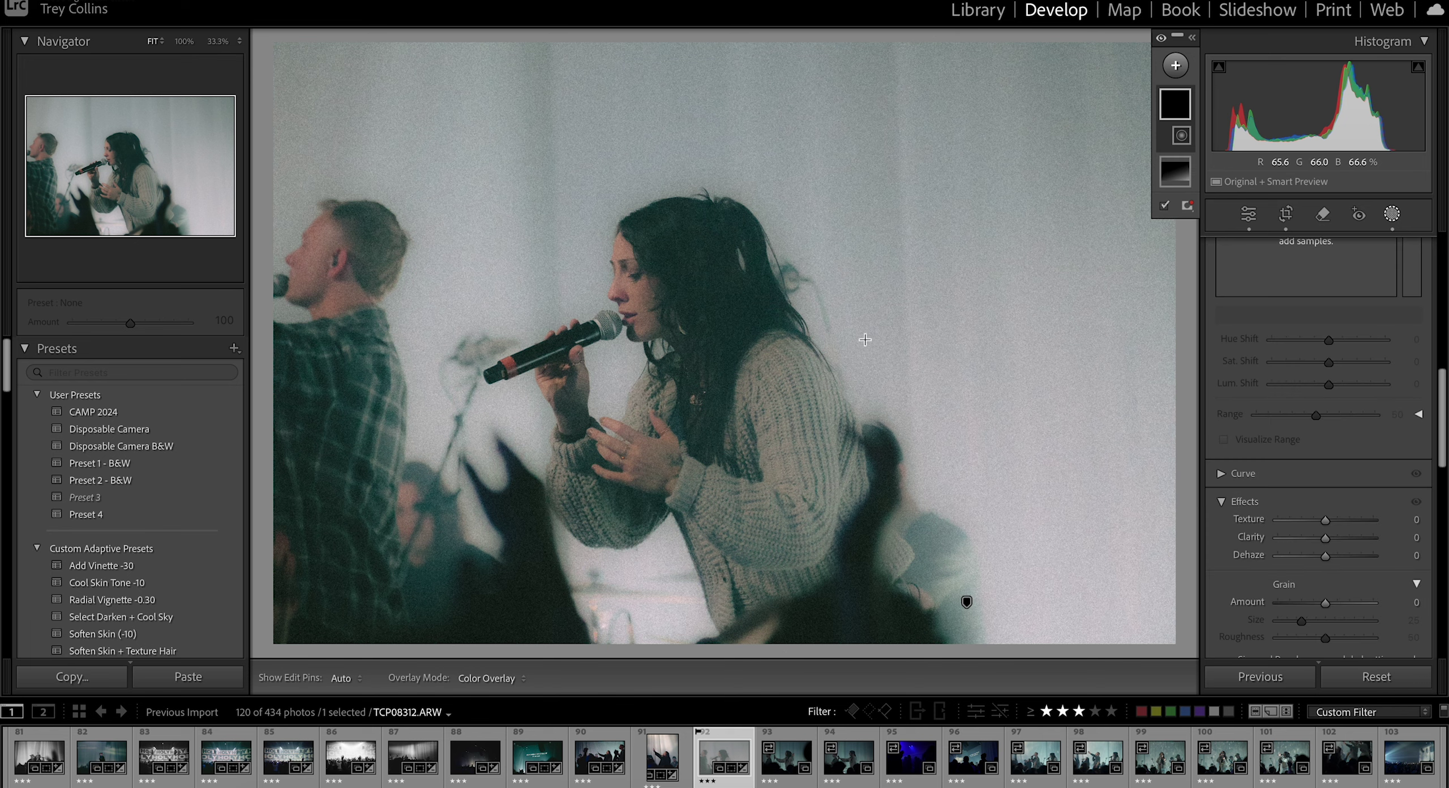
{"action": "left_click_drag", "start_coordinate": [978, 202], "coordinate": [1438, 617]}
{"action": "left_click_drag", "start_coordinate": [1326, 556], "coordinate": [1309, 558]}
{"action": "left_click", "coordinate": [1392, 214]}
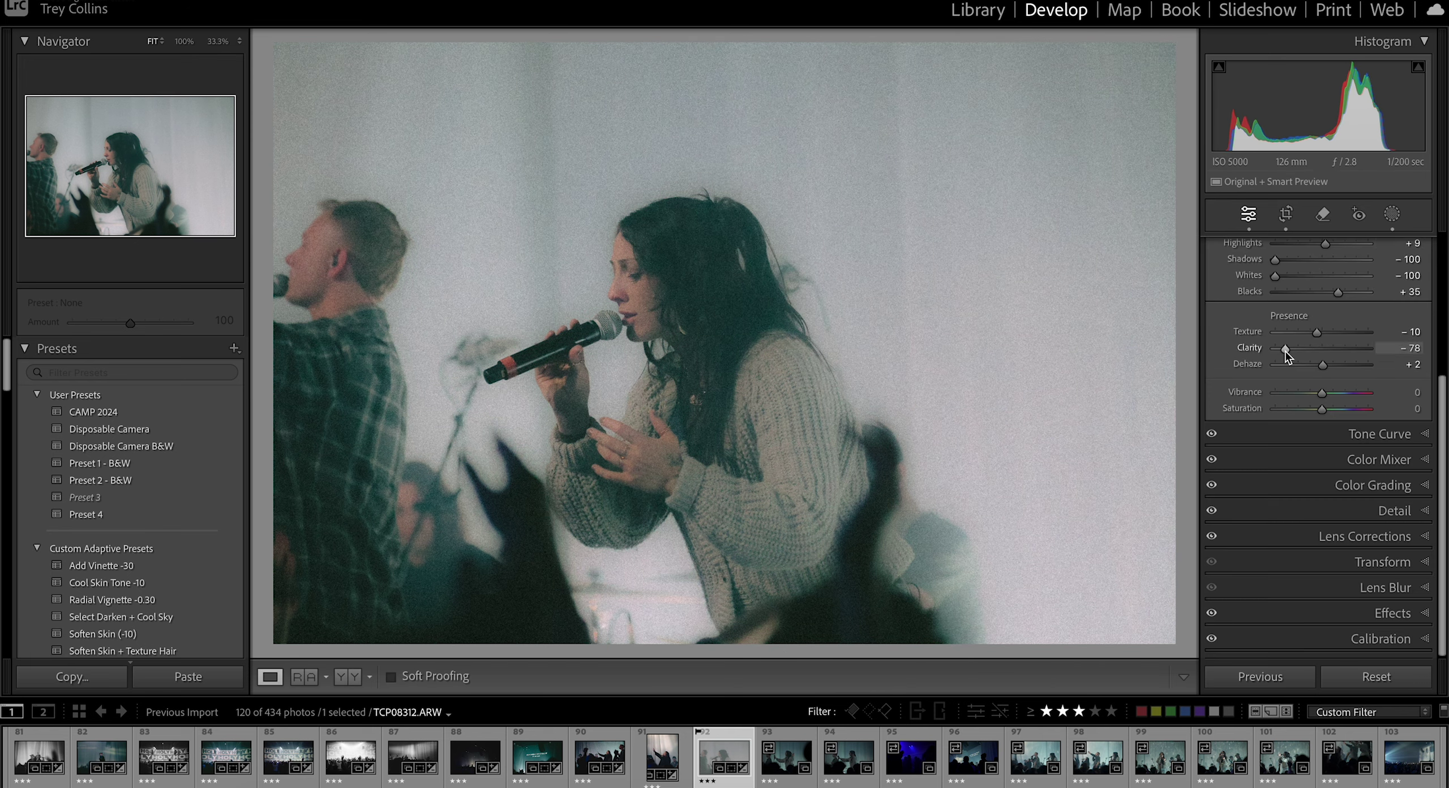
Step: Set photo TCP08312's Clarity to −31, Contrast −36, Shadows −56 and Exposure +1.15, and check the detail up close
{"action": "mouse_move", "coordinate": [1285, 348]}
{"action": "left_mouse_down"}
{"action": "mouse_move", "coordinate": [1330, 353]}
{"action": "mouse_move", "coordinate": [1306, 348]}
{"action": "left_mouse_up"}
{"action": "scroll", "coordinate": [1277, 434], "scroll_direction": "up", "scroll_amount": 4}
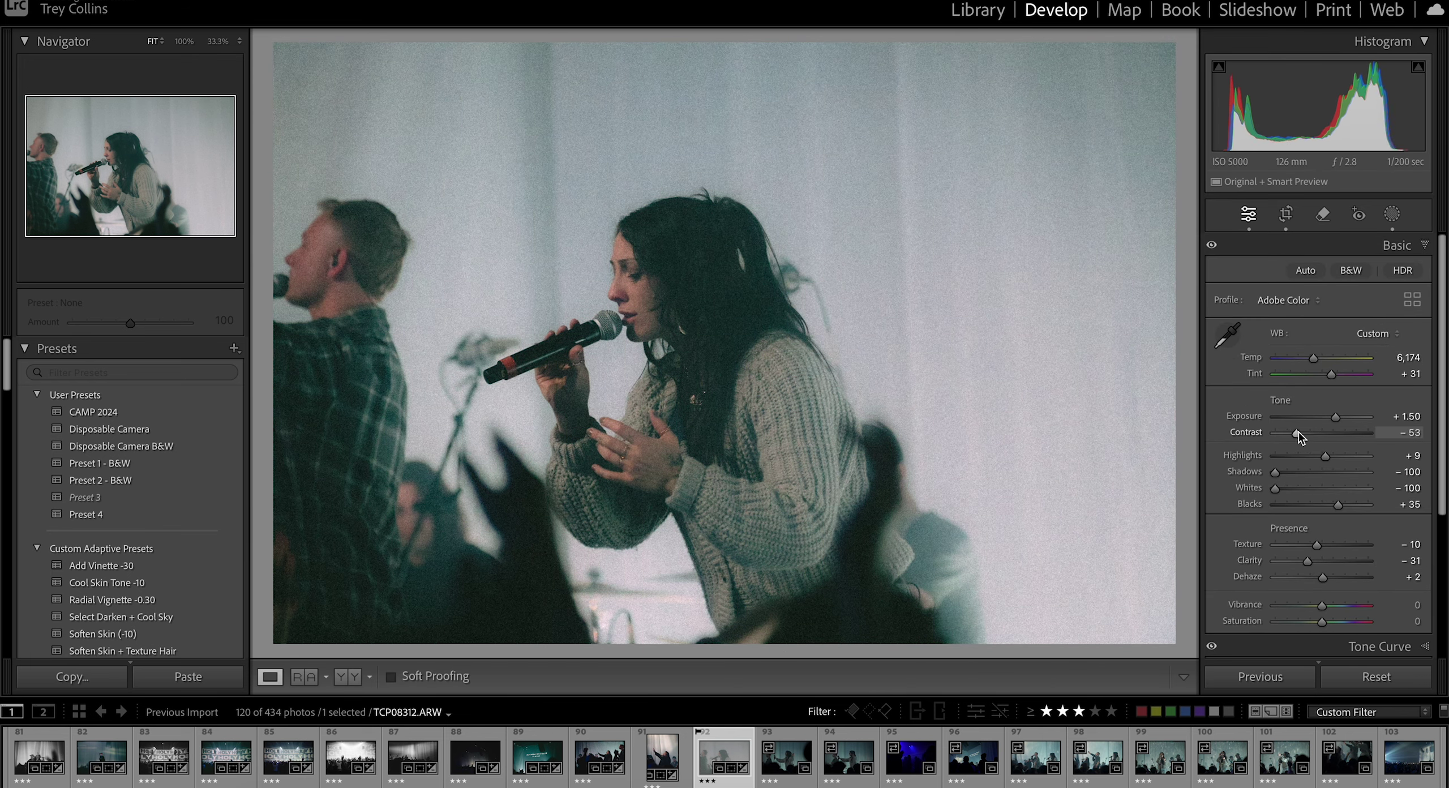
{"action": "left_click_drag", "start_coordinate": [1298, 433], "coordinate": [1296, 473]}
{"action": "left_click_drag", "start_coordinate": [1335, 419], "coordinate": [1332, 422]}
{"action": "left_click", "coordinate": [832, 316]}
{"action": "left_click", "coordinate": [833, 316]}
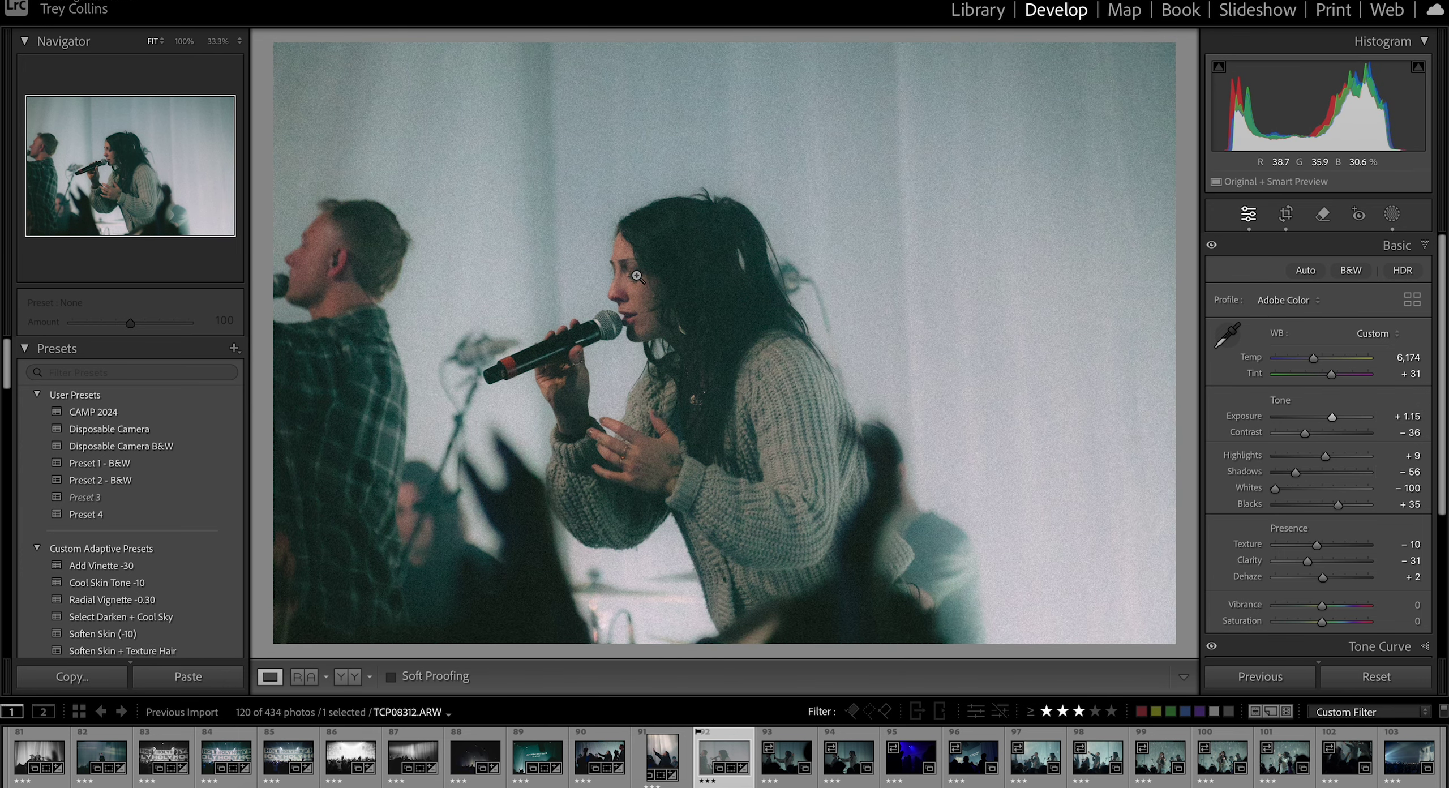
Step: Denoise photo TCP08312 with the AI Enhance option at an Amount of 20
{"action": "scroll", "coordinate": [1392, 572], "scroll_direction": "down", "scroll_amount": 5}
{"action": "left_click", "coordinate": [1393, 511]}
{"action": "left_click", "coordinate": [1249, 334]}
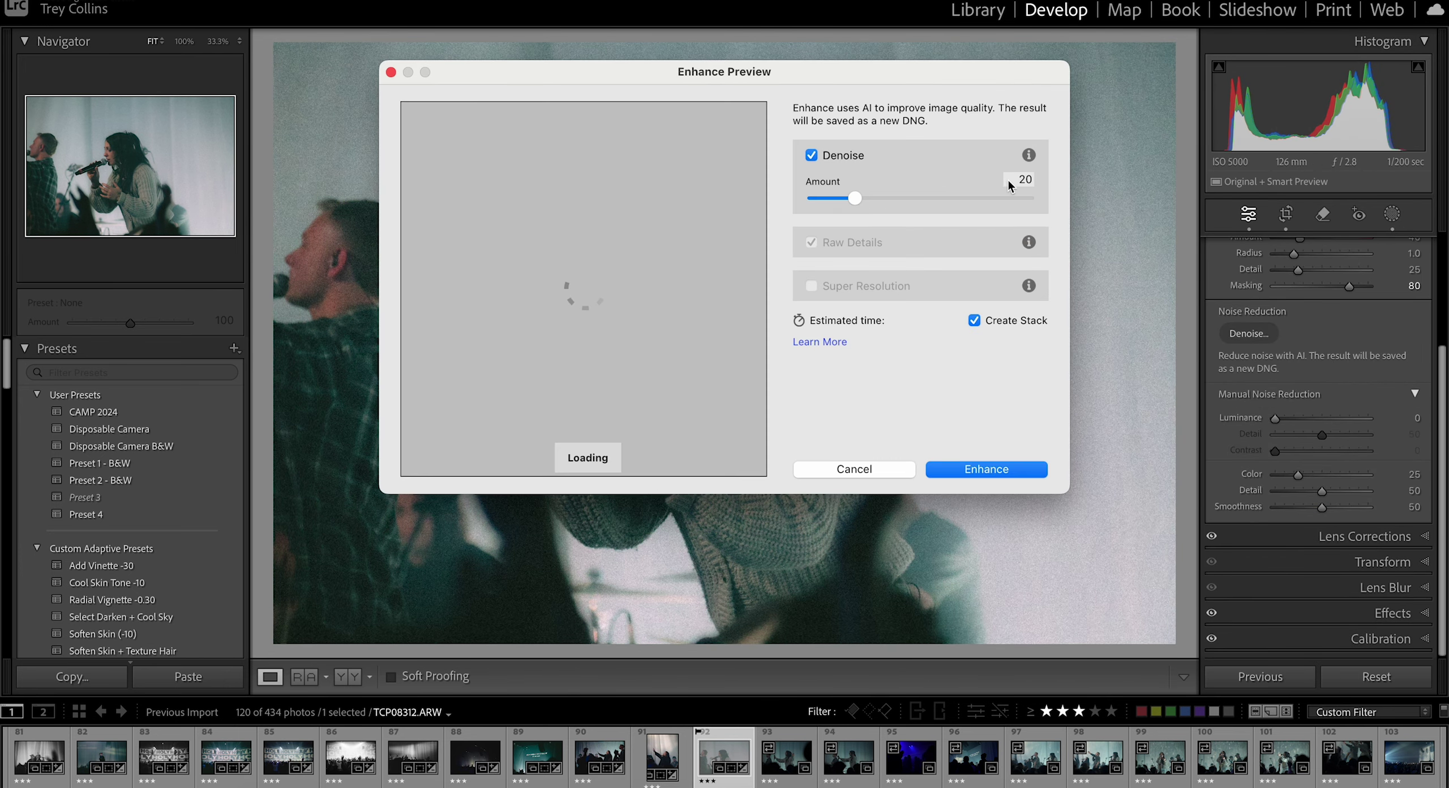
{"action": "left_click", "coordinate": [981, 477]}
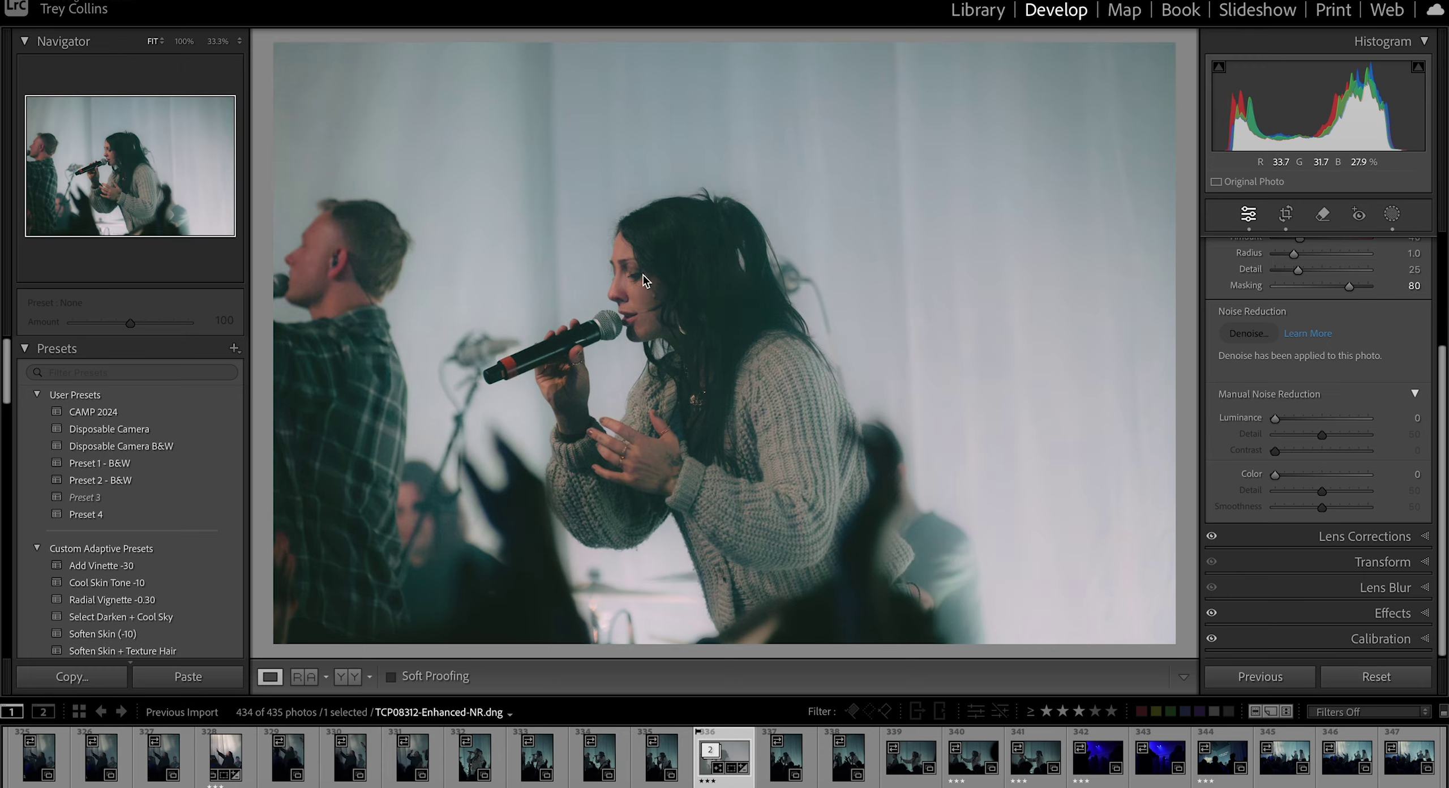
Step: Examine the singer's face up close in the denoised photo and readjust its grain Amount
{"action": "left_click", "coordinate": [644, 275]}
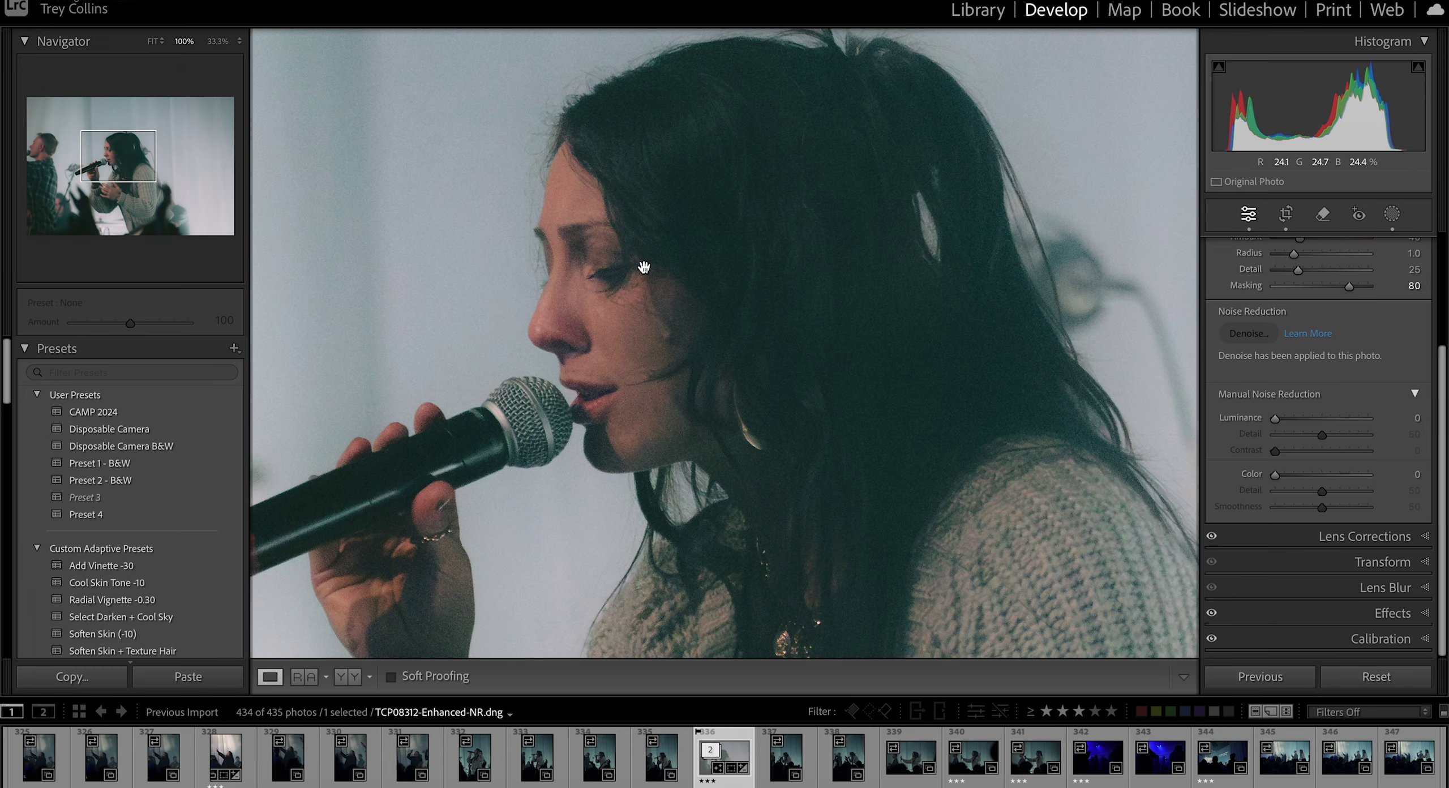
{"action": "left_click", "coordinate": [644, 275]}
{"action": "left_click", "coordinate": [1324, 608]}
{"action": "left_click_drag", "start_coordinate": [1323, 614], "coordinate": [1317, 612]}
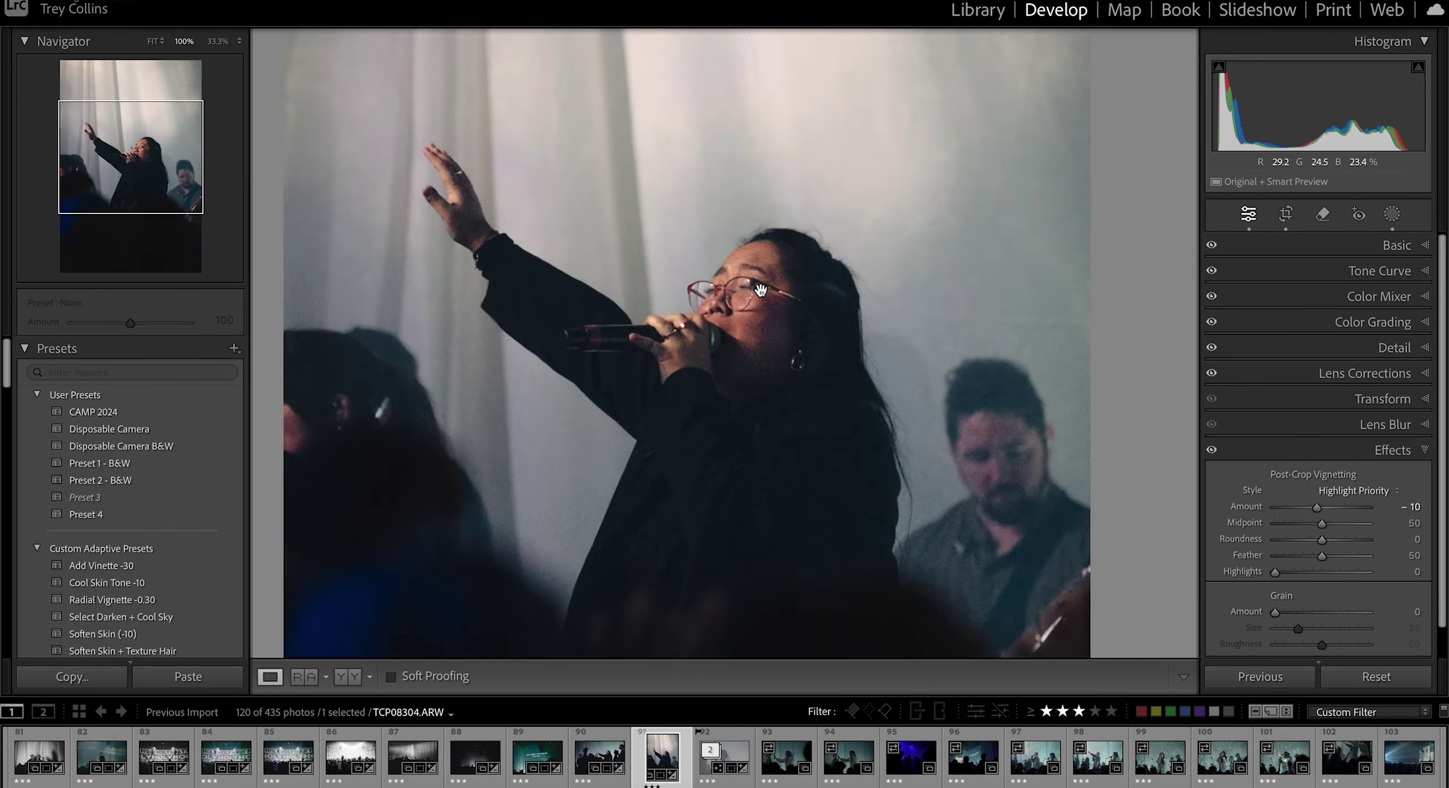
Step: Set the vignette Amount of photo TCP08304 to −7 and its grain Amount to 41
{"action": "left_click", "coordinate": [760, 290]}
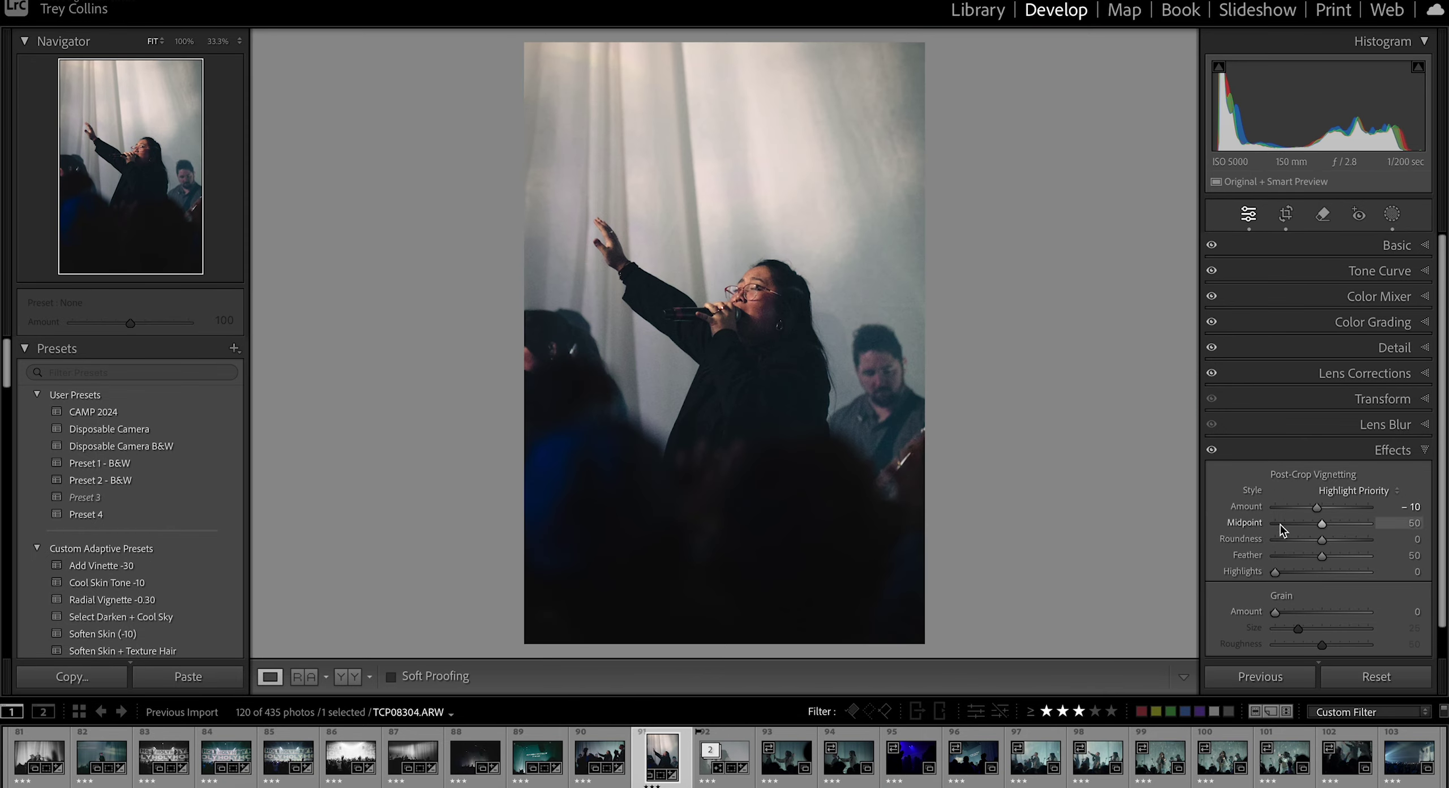
{"action": "left_click_drag", "start_coordinate": [1314, 505], "coordinate": [1316, 505]}
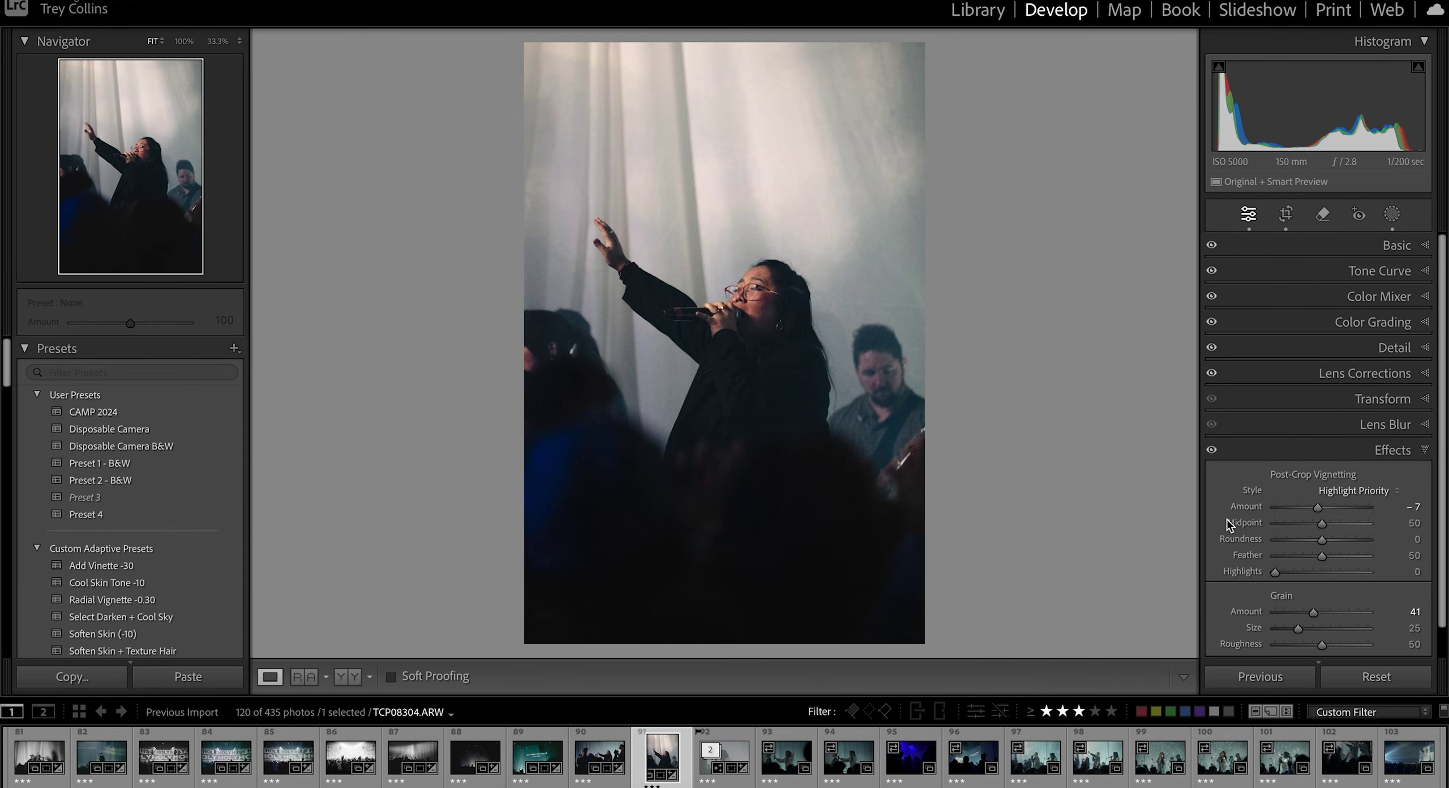
Step: Sample the blue patch in the dark crowd of photo TCP08304 as a point color, with Hue Shift −38 and Sat. Shift −79
{"action": "left_click", "coordinate": [1402, 247]}
{"action": "left_click", "coordinate": [1402, 249]}
{"action": "left_click", "coordinate": [1402, 301]}
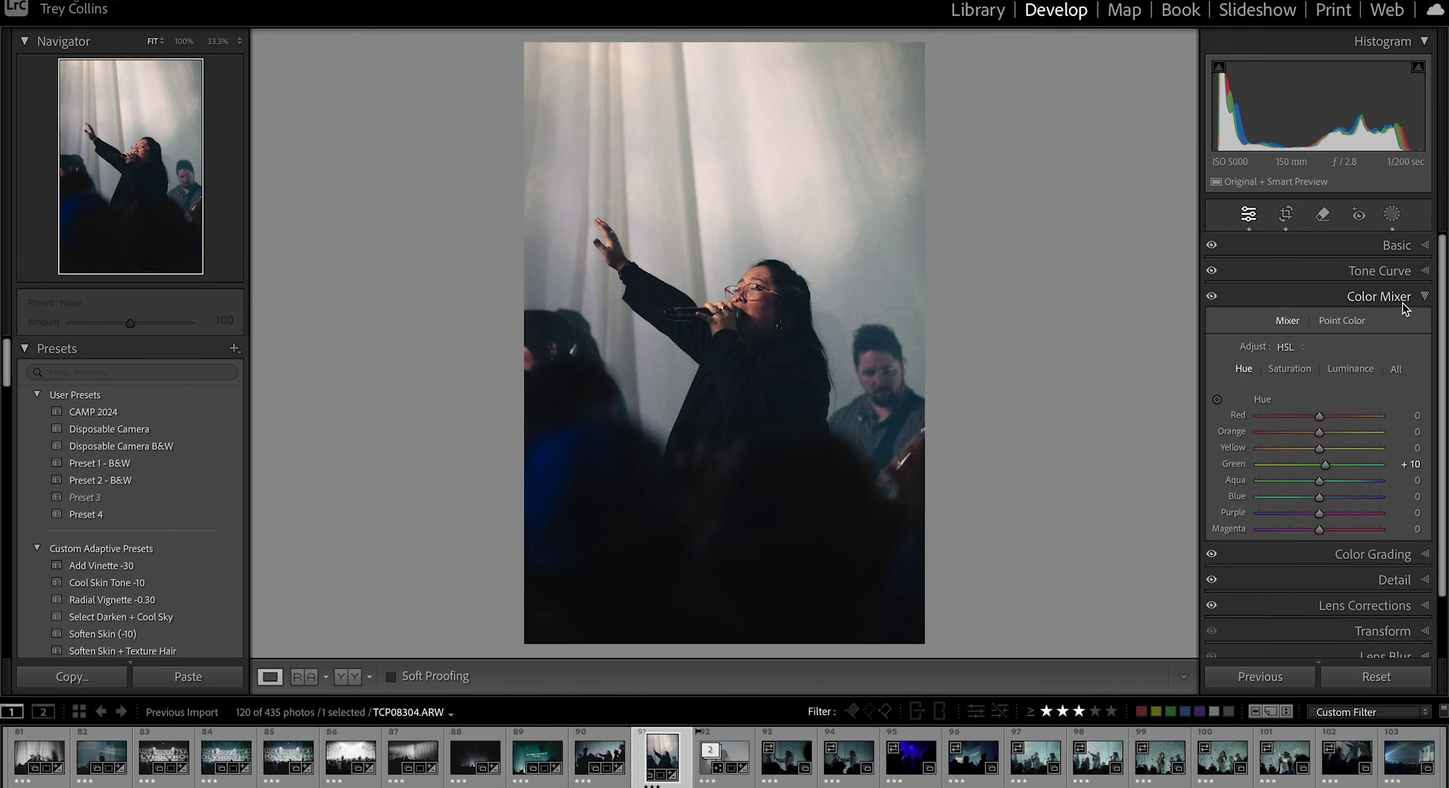
{"action": "left_click", "coordinate": [1341, 321]}
{"action": "left_click", "coordinate": [1228, 356]}
{"action": "left_click", "coordinate": [574, 458]}
{"action": "left_click_drag", "start_coordinate": [1260, 428], "coordinate": [1268, 418]}
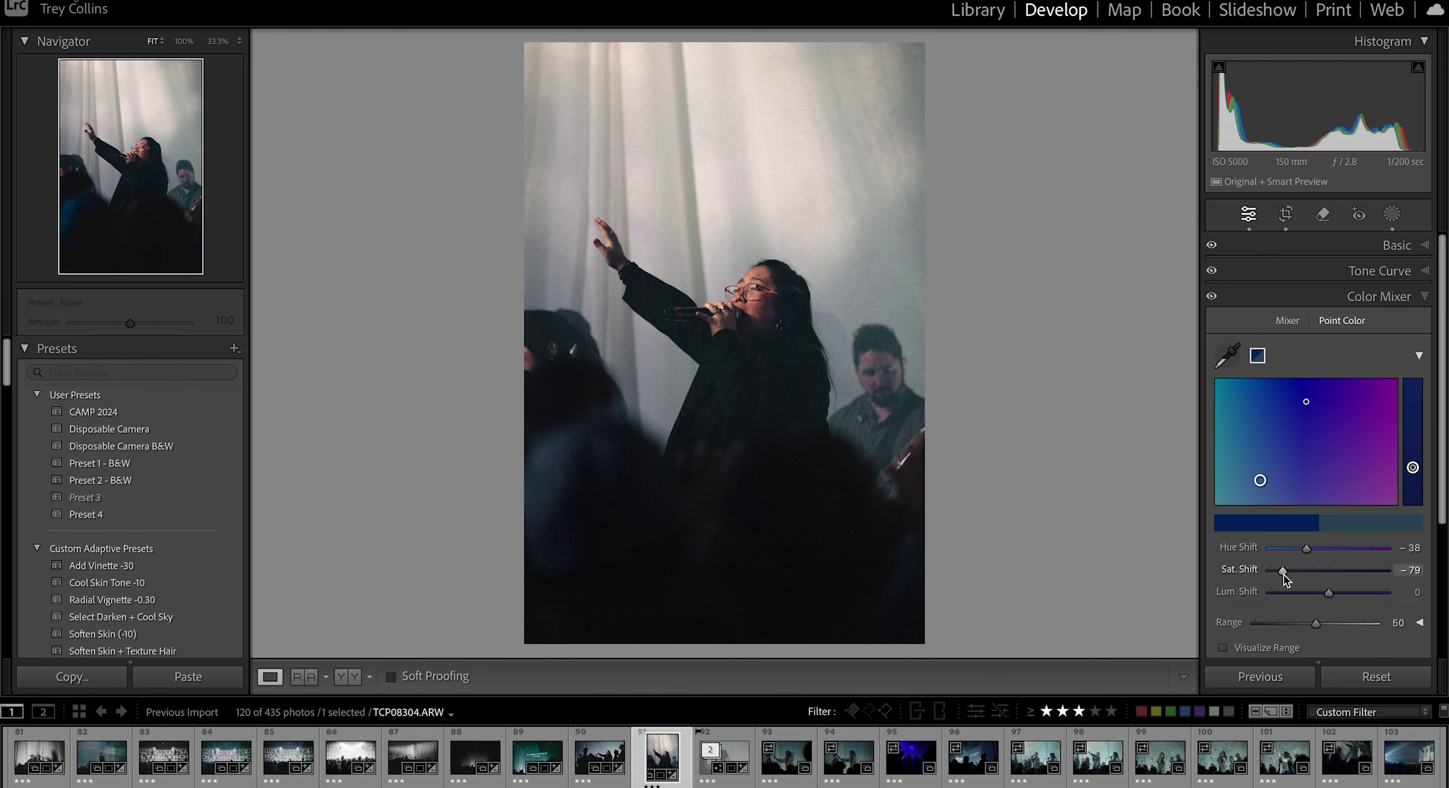
Step: Set photo TCP08304's Contrast to −48 and Clarity to −24, and check the singer's face up close
{"action": "left_click", "coordinate": [1402, 245]}
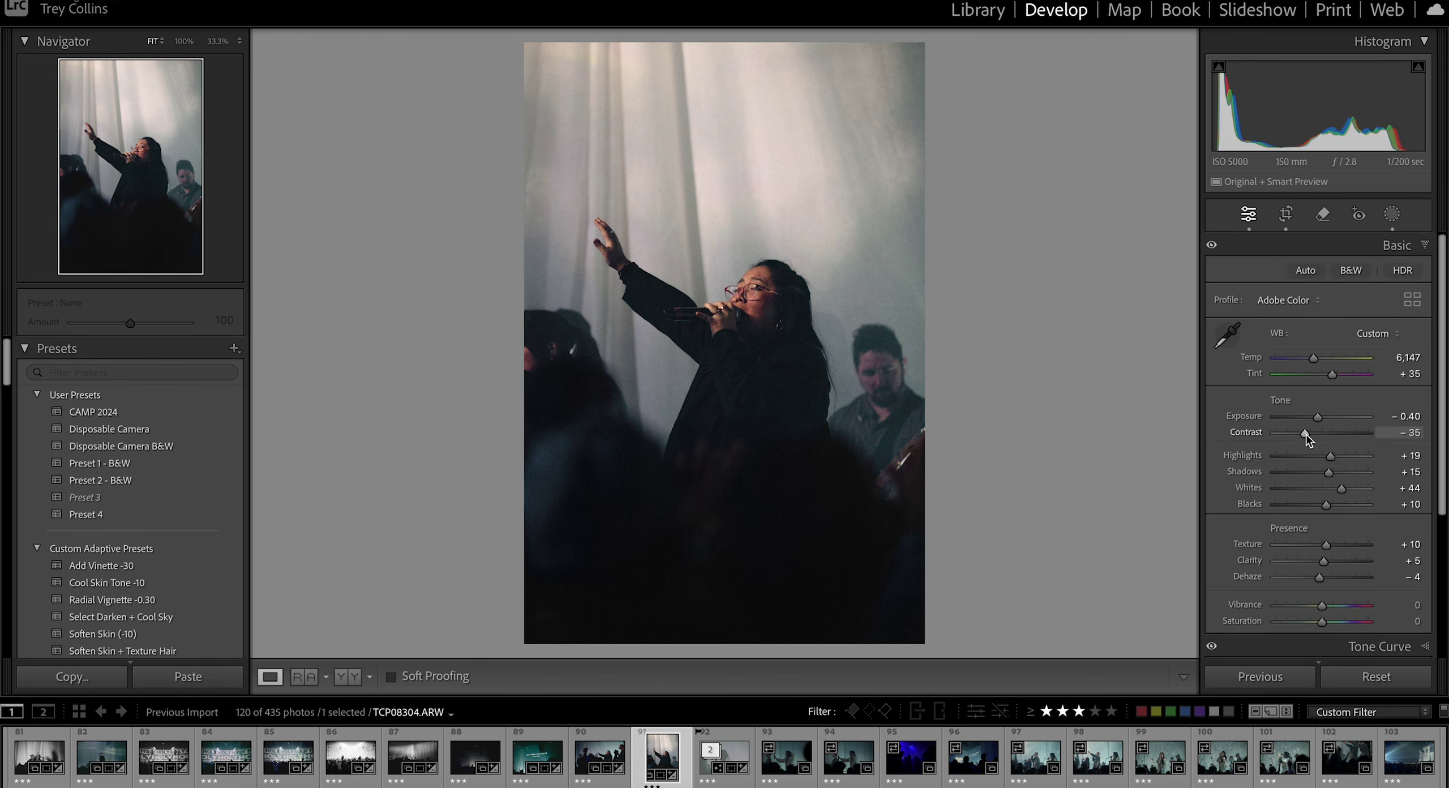
{"action": "left_click_drag", "start_coordinate": [1313, 564], "coordinate": [1306, 567]}
{"action": "left_click", "coordinate": [722, 297]}
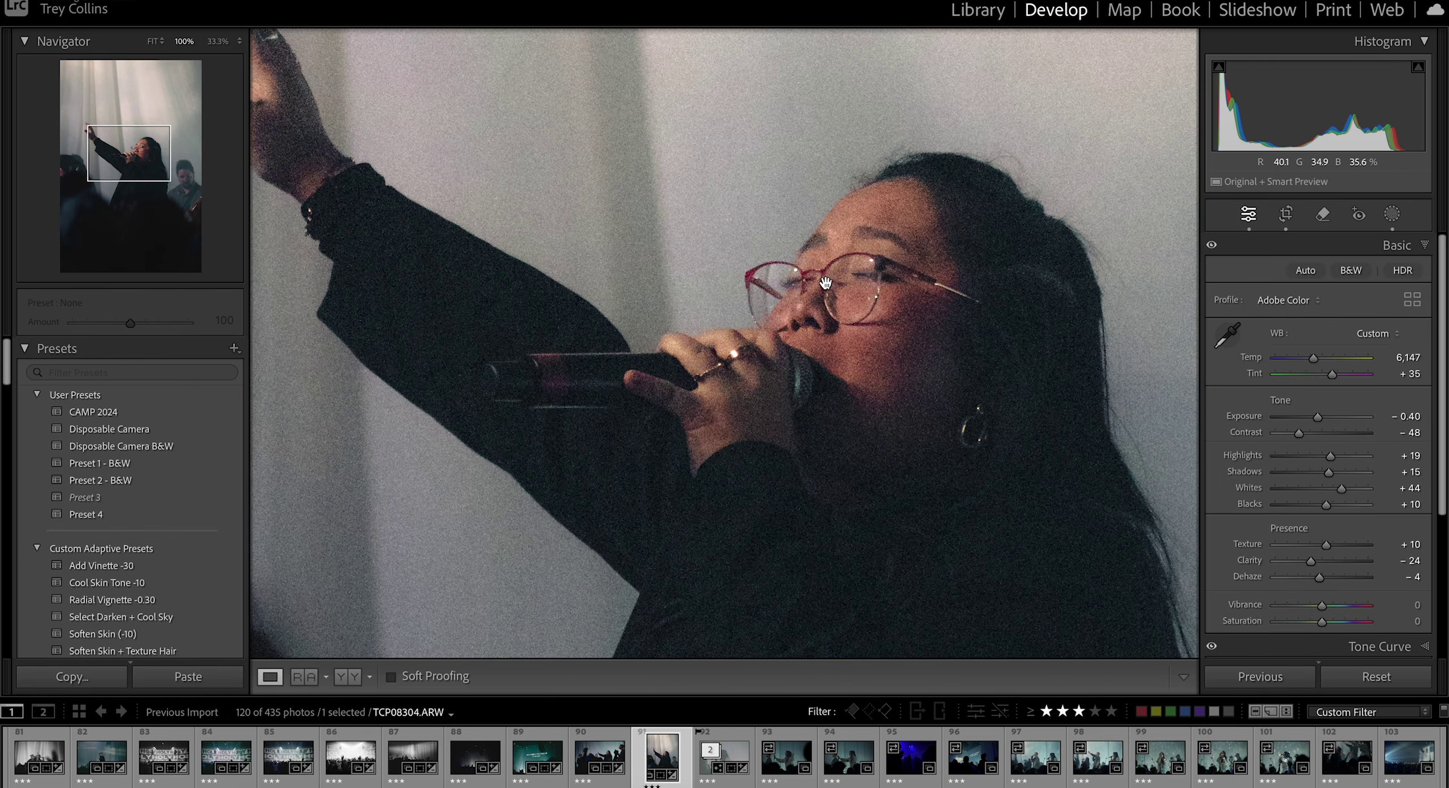
{"action": "left_click", "coordinate": [723, 297]}
{"action": "left_click", "coordinate": [1283, 545]}
{"action": "left_click", "coordinate": [722, 298]}
{"action": "left_click", "coordinate": [723, 297]}
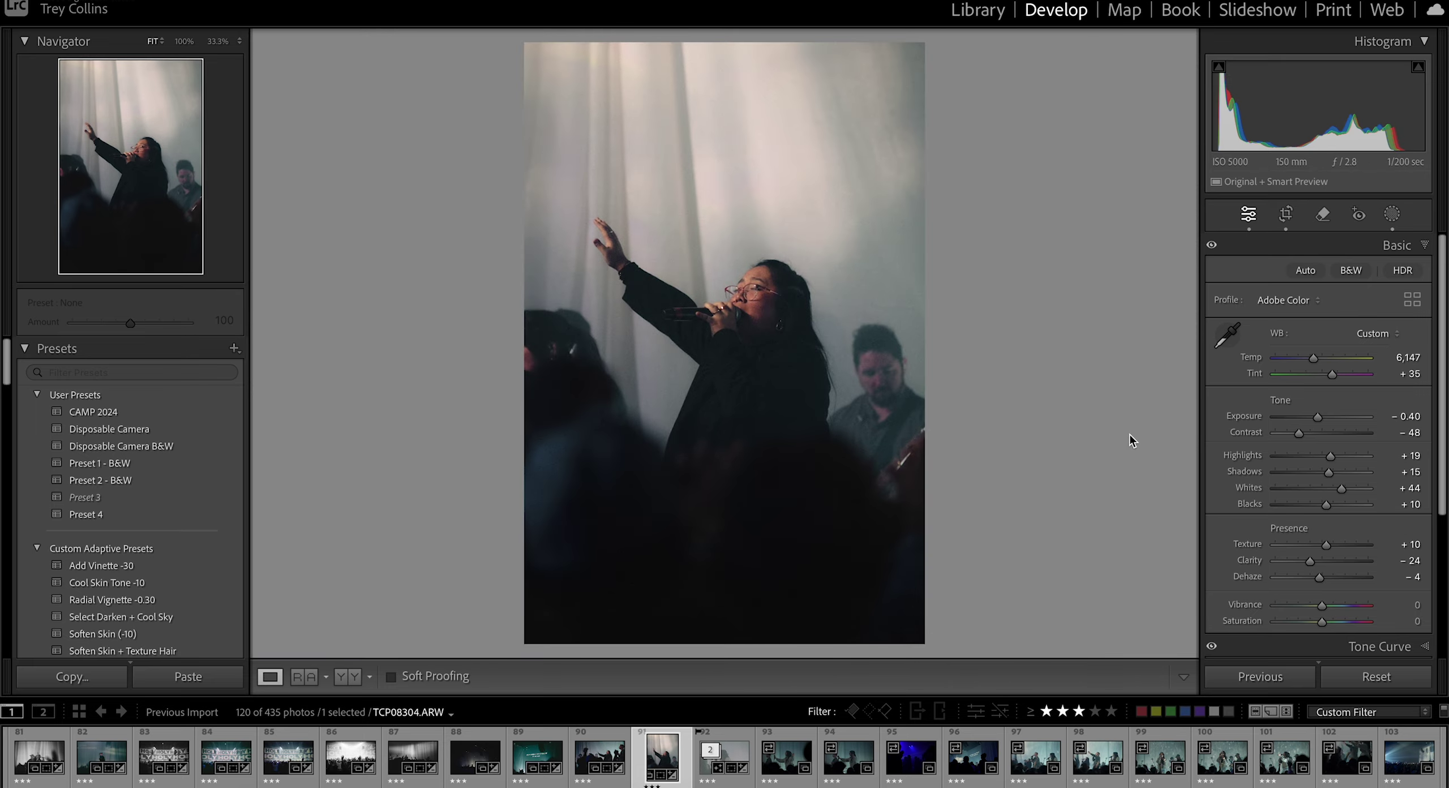
Step: Denoise photo TCP08304 with the AI Enhance option
{"action": "scroll", "coordinate": [1353, 509], "scroll_direction": "down", "scroll_amount": 5}
{"action": "left_click", "coordinate": [1362, 514]}
{"action": "left_click", "coordinate": [1247, 470]}
{"action": "left_click", "coordinate": [986, 469]}
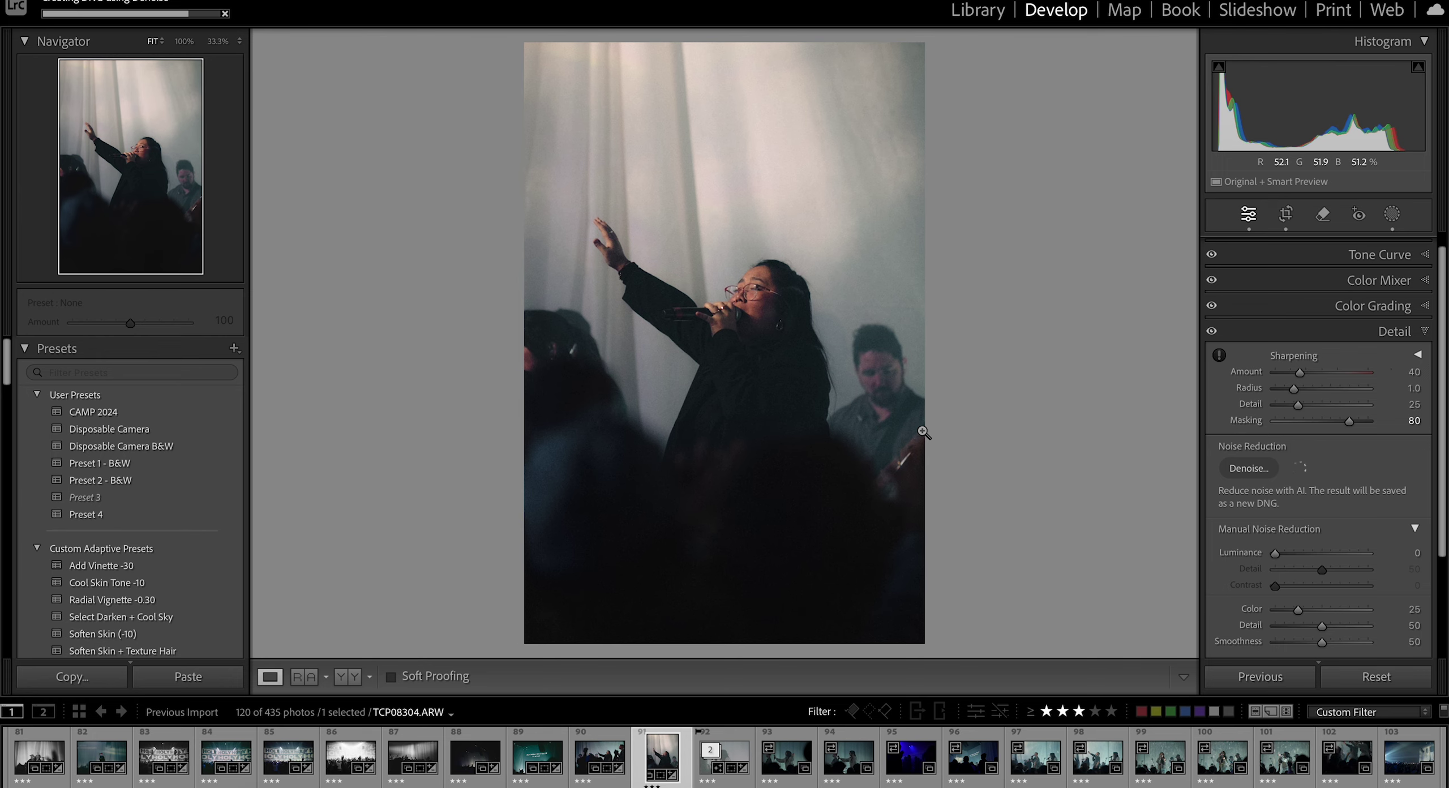
Step: Reapply the three-star filter and set the grain Amount of the denoised photo TCP08304-Enhanced-NR to 60
{"action": "left_click", "coordinate": [1079, 711]}
{"action": "left_click", "coordinate": [1393, 332]}
{"action": "left_click", "coordinate": [1392, 449]}
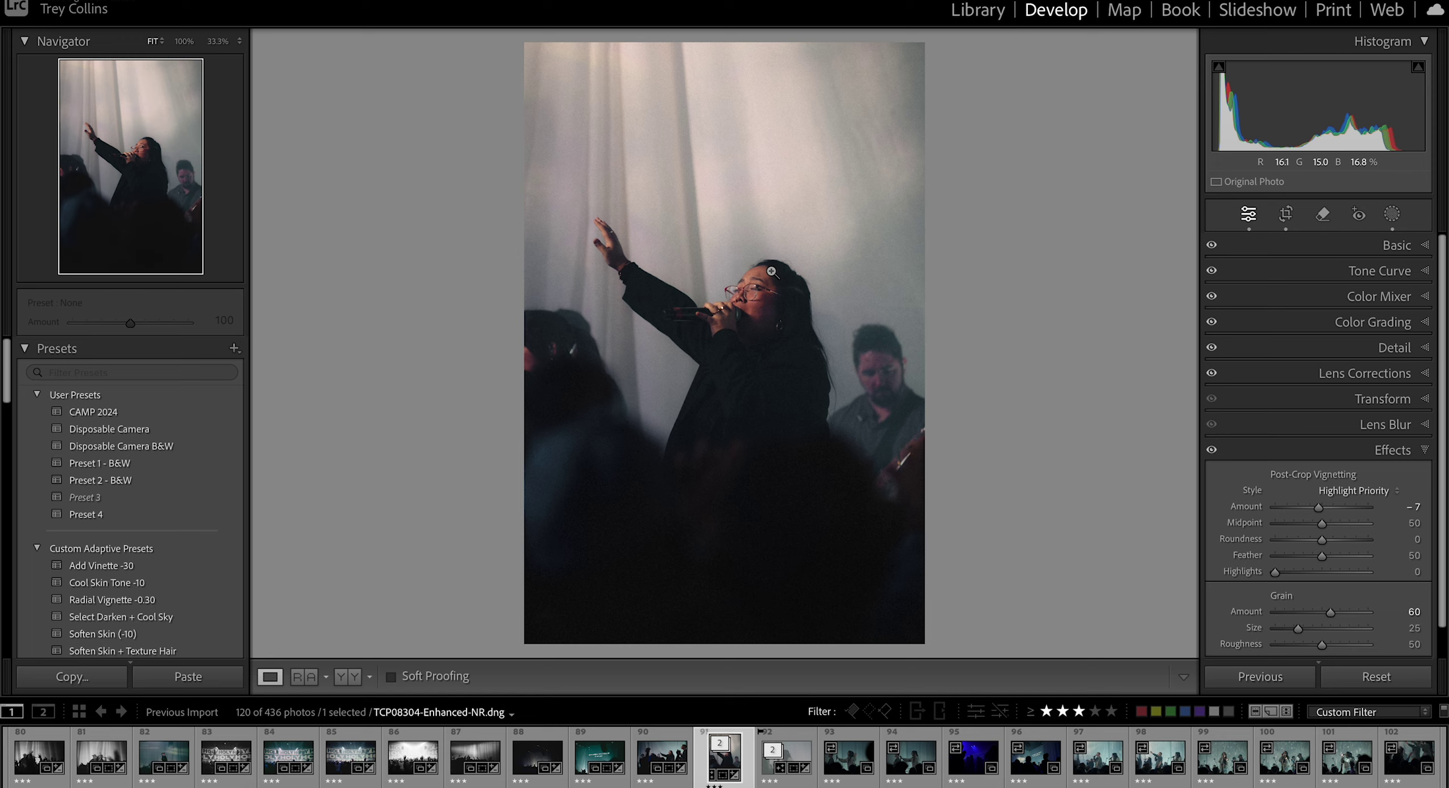
Step: Apply the Disposable Camera B&W preset to photo TCP08316 with a grain Amount of 51, and rate photo TCP08317 two stars
{"action": "left_click", "coordinate": [850, 757]}
{"action": "left_click", "coordinate": [187, 447]}
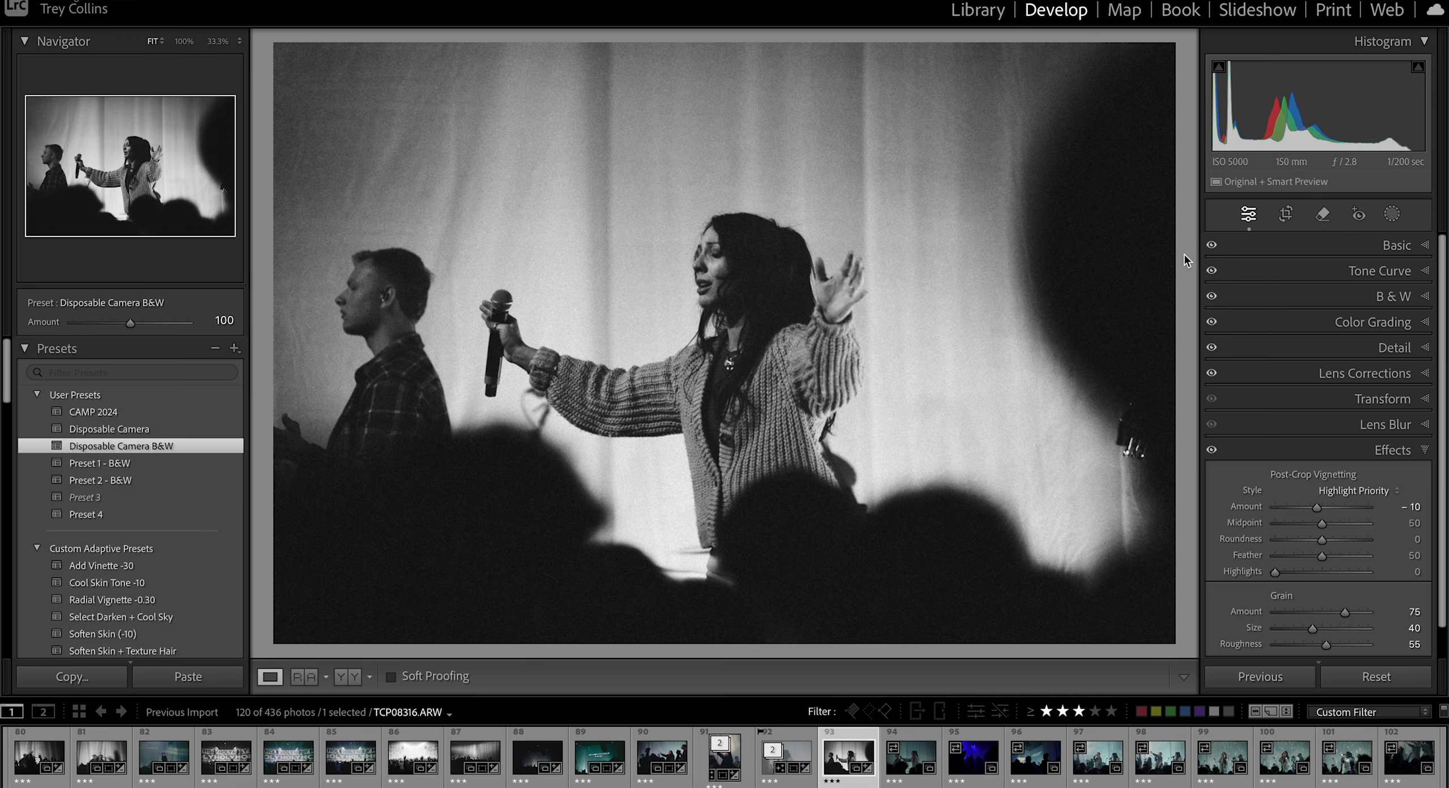
{"action": "left_click", "coordinate": [1381, 245]}
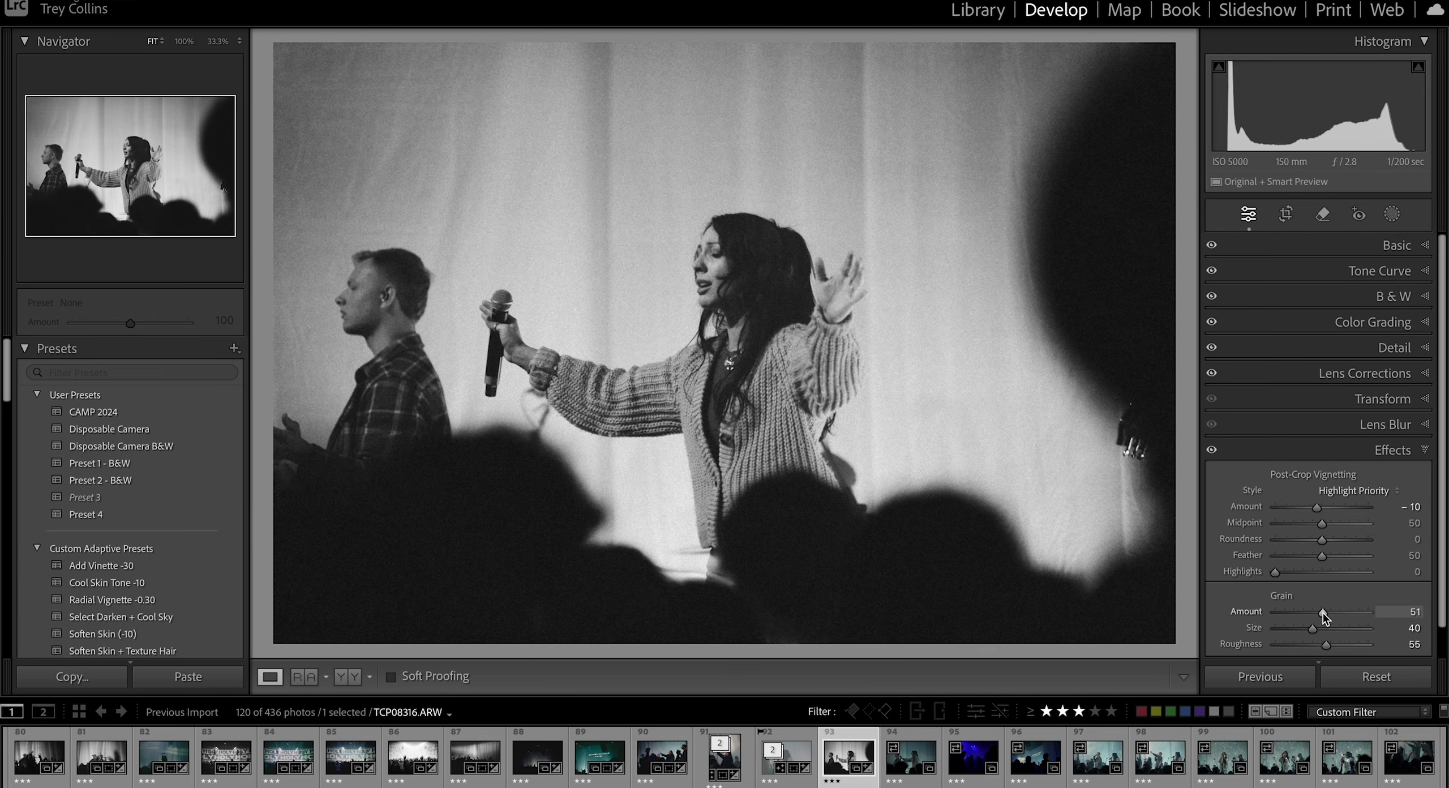
{"action": "key", "text": "Right"}
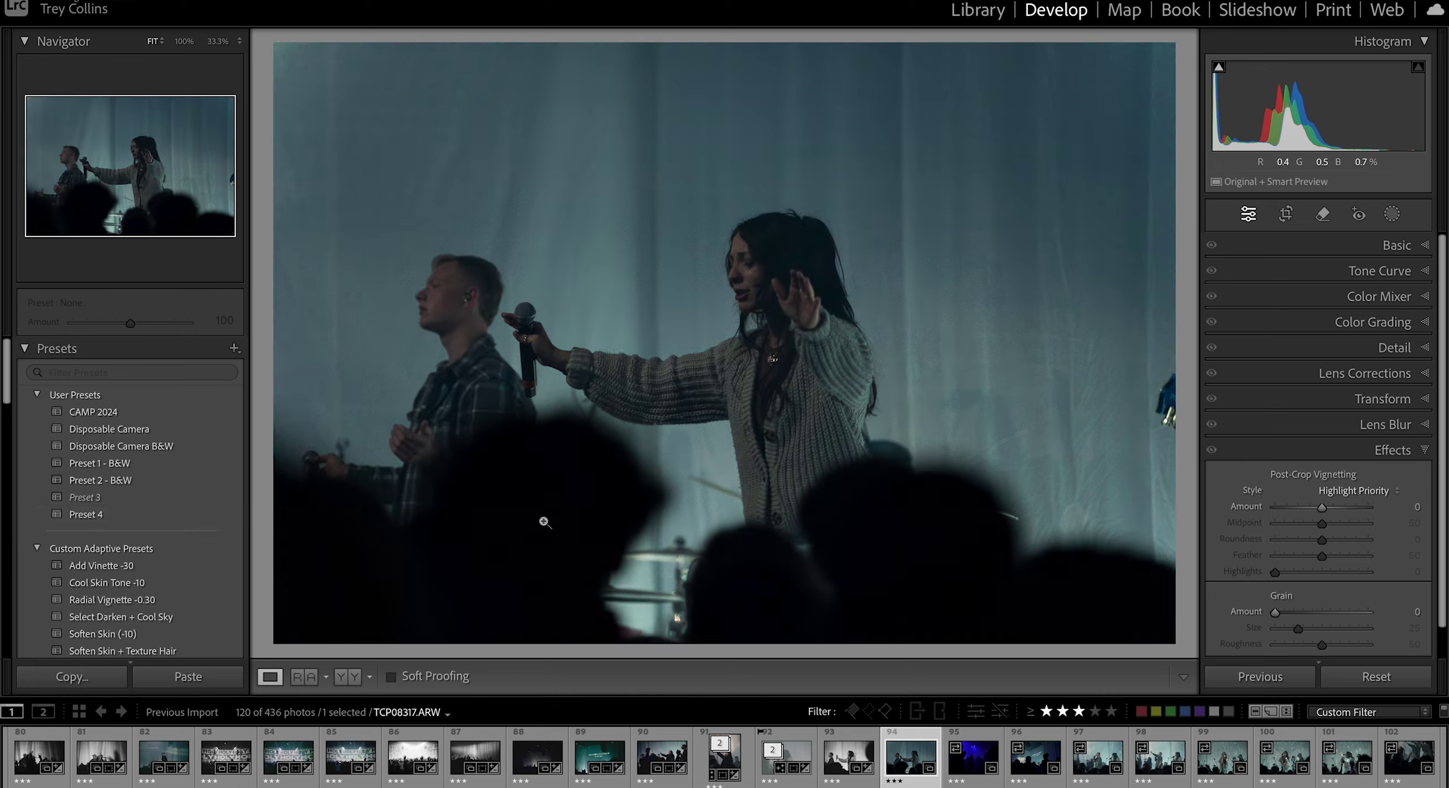
{"action": "key", "text": "2"}
Step: Apply the CAMP 2024 preset to photo TCP08318 and set Temp 50,000, Tint +73, Highlights +64 and Whites +21
{"action": "left_click", "coordinate": [155, 409]}
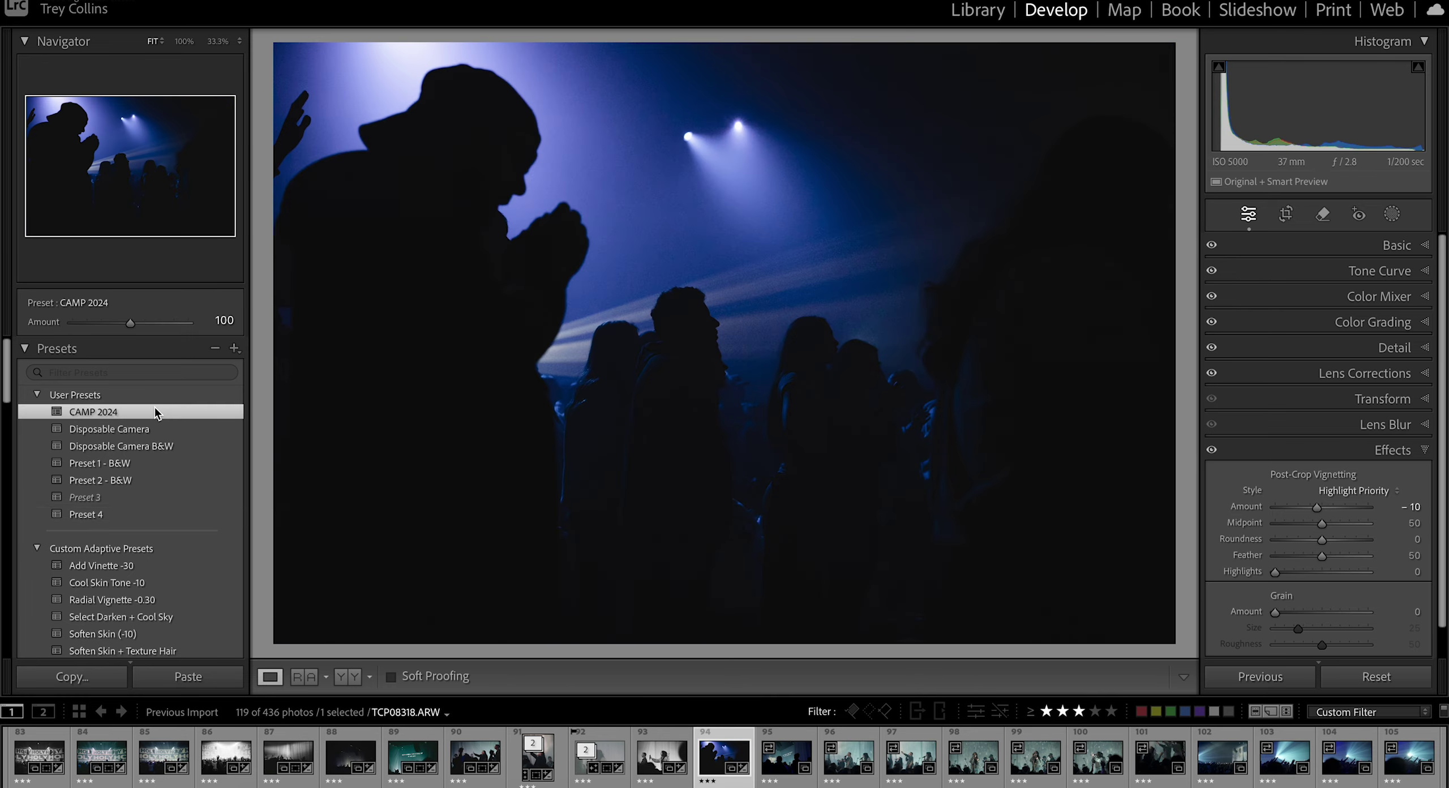
{"action": "left_click", "coordinate": [1381, 245]}
{"action": "left_click_drag", "start_coordinate": [1283, 376], "coordinate": [1347, 371]}
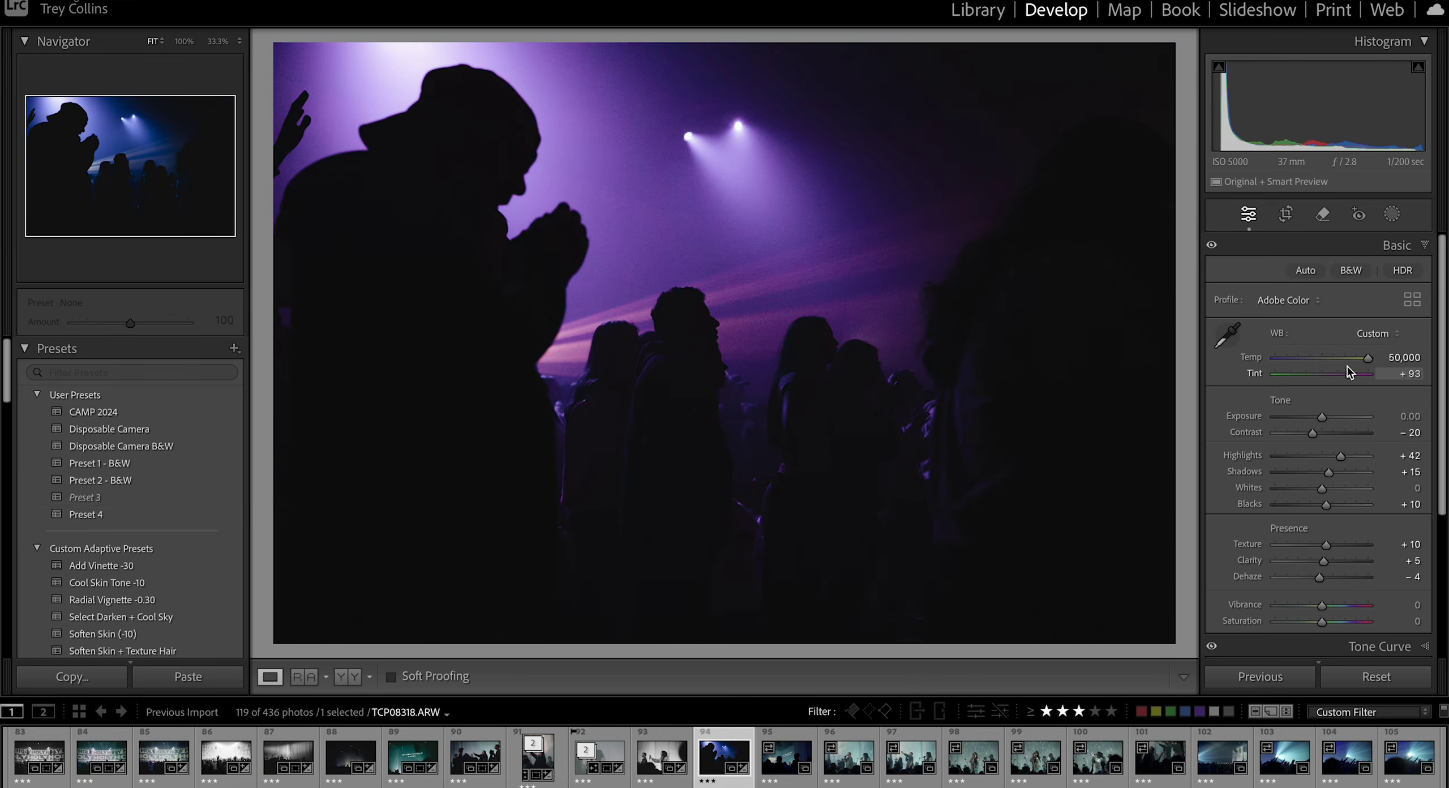
{"action": "left_click_drag", "start_coordinate": [1341, 457], "coordinate": [1360, 460]}
{"action": "left_click", "coordinate": [751, 275]}
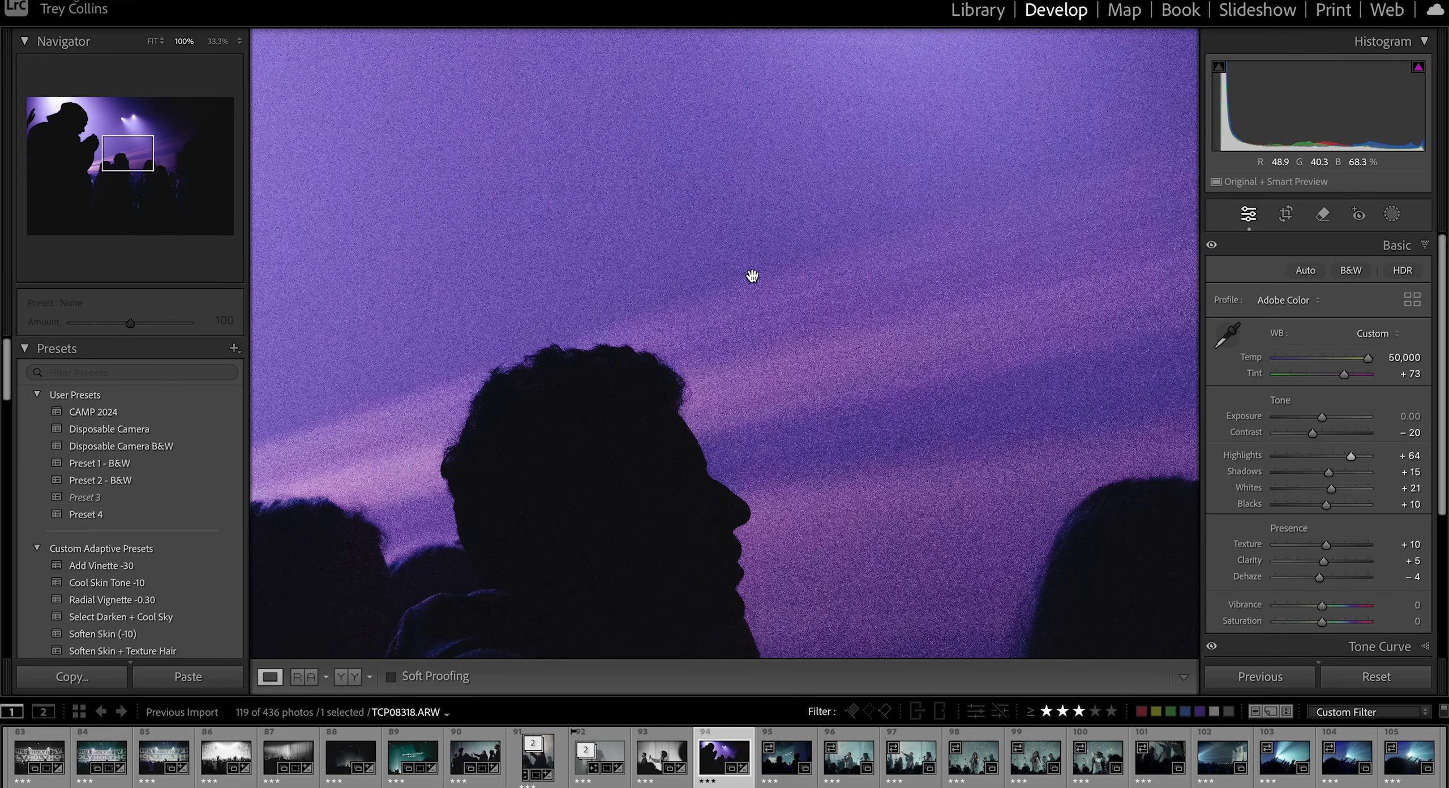
{"action": "left_click", "coordinate": [751, 275]}
Step: Apply the Disposable Camera preset to photo TCP08320 and set its Temp to 6,470 and Tint to +68
{"action": "key", "text": "Right"}
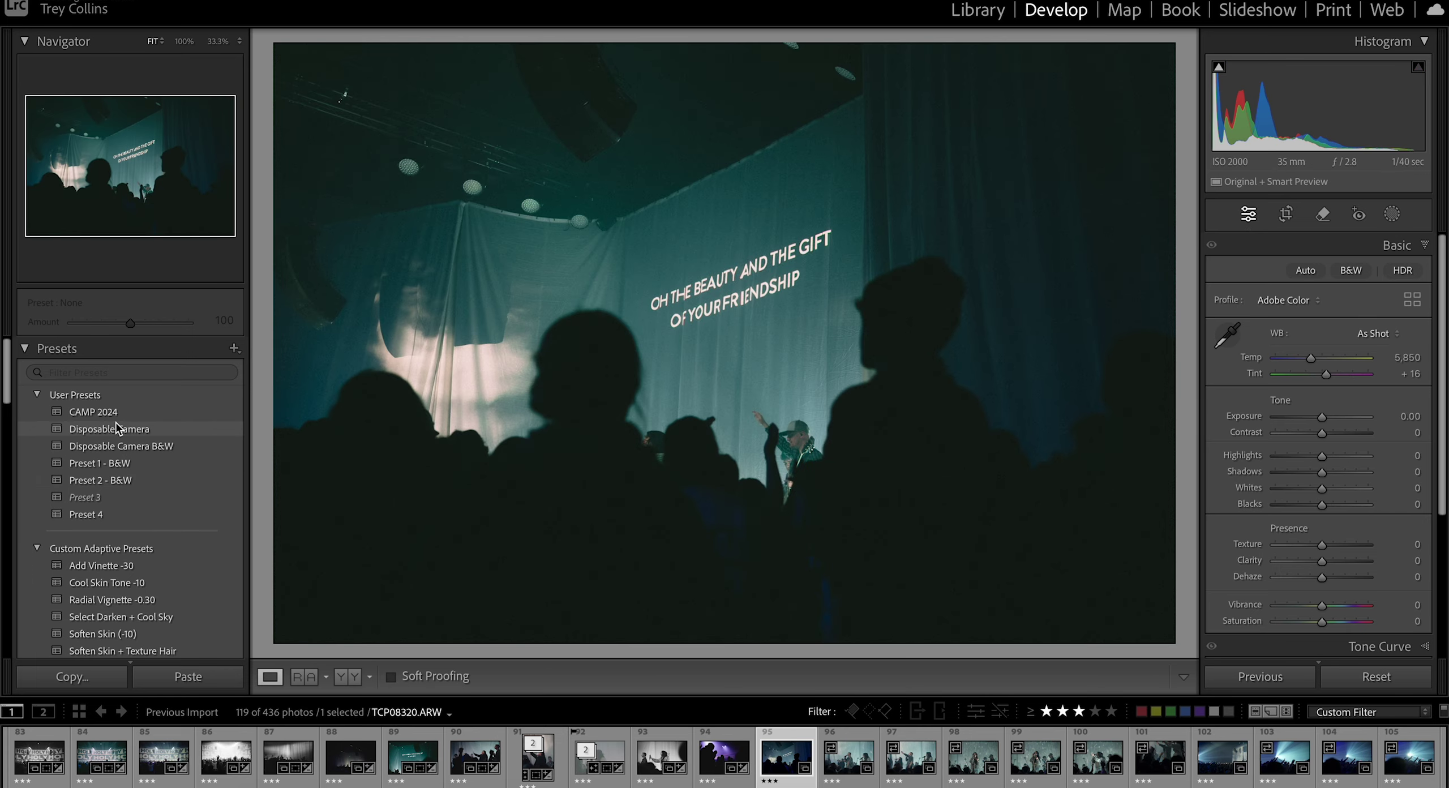
{"action": "left_click", "coordinate": [109, 429]}
{"action": "mouse_move", "coordinate": [1322, 378]}
{"action": "left_mouse_down"}
{"action": "mouse_move", "coordinate": [1347, 380]}
{"action": "mouse_move", "coordinate": [1318, 357]}
{"action": "left_mouse_up"}
Step: Straighten photo TCP08320 automatically to an angle of −2.35 and tighten the crop at its left edge
{"action": "left_click", "coordinate": [1287, 214]}
{"action": "left_click", "coordinate": [1399, 306]}
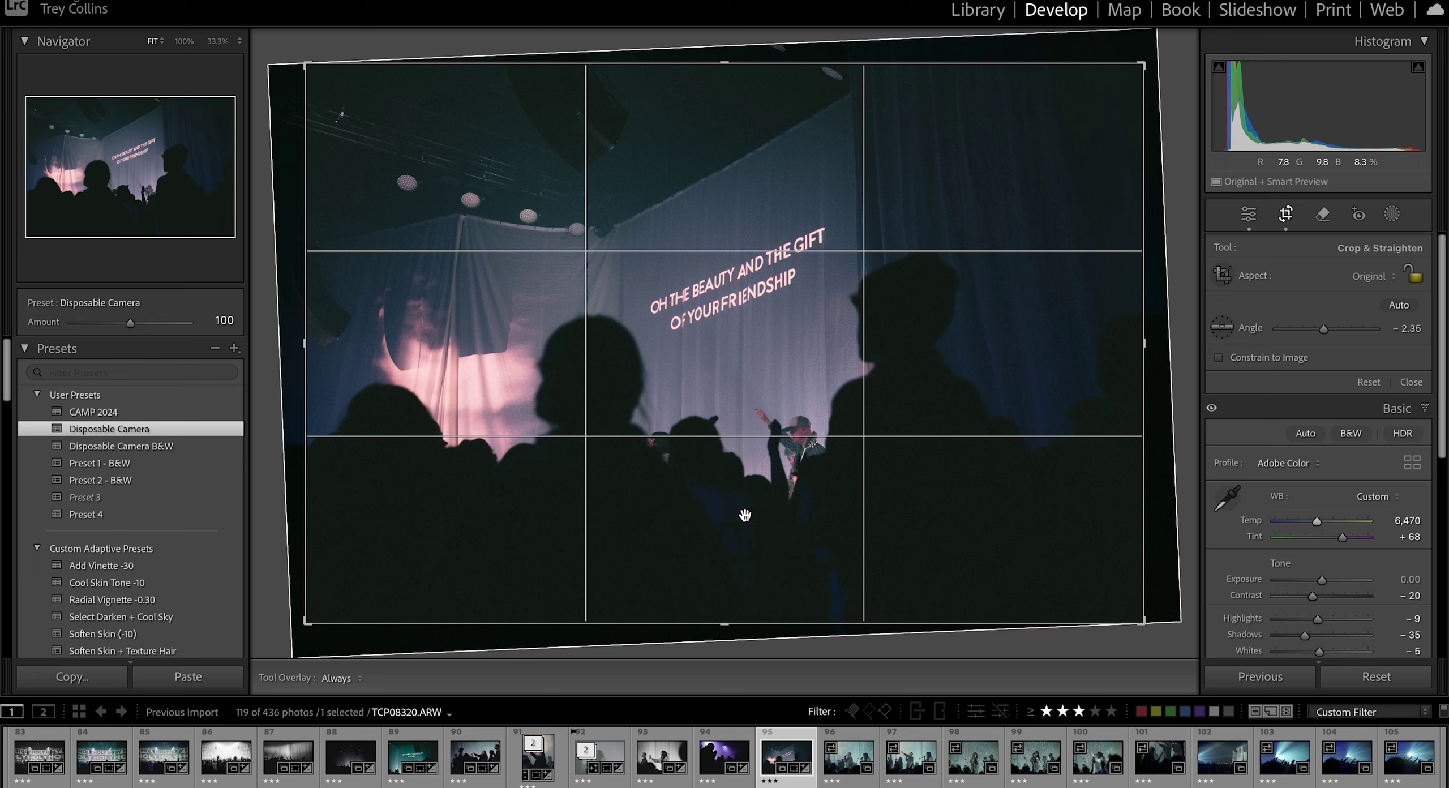
{"action": "left_click_drag", "start_coordinate": [310, 345], "coordinate": [319, 346]}
{"action": "key", "text": "Return"}
Step: Apply the Subject Pop preset to photo TCP08331 and set Tint +31, Exposure −0.43 and Highlights +47
{"action": "key", "text": "Right"}
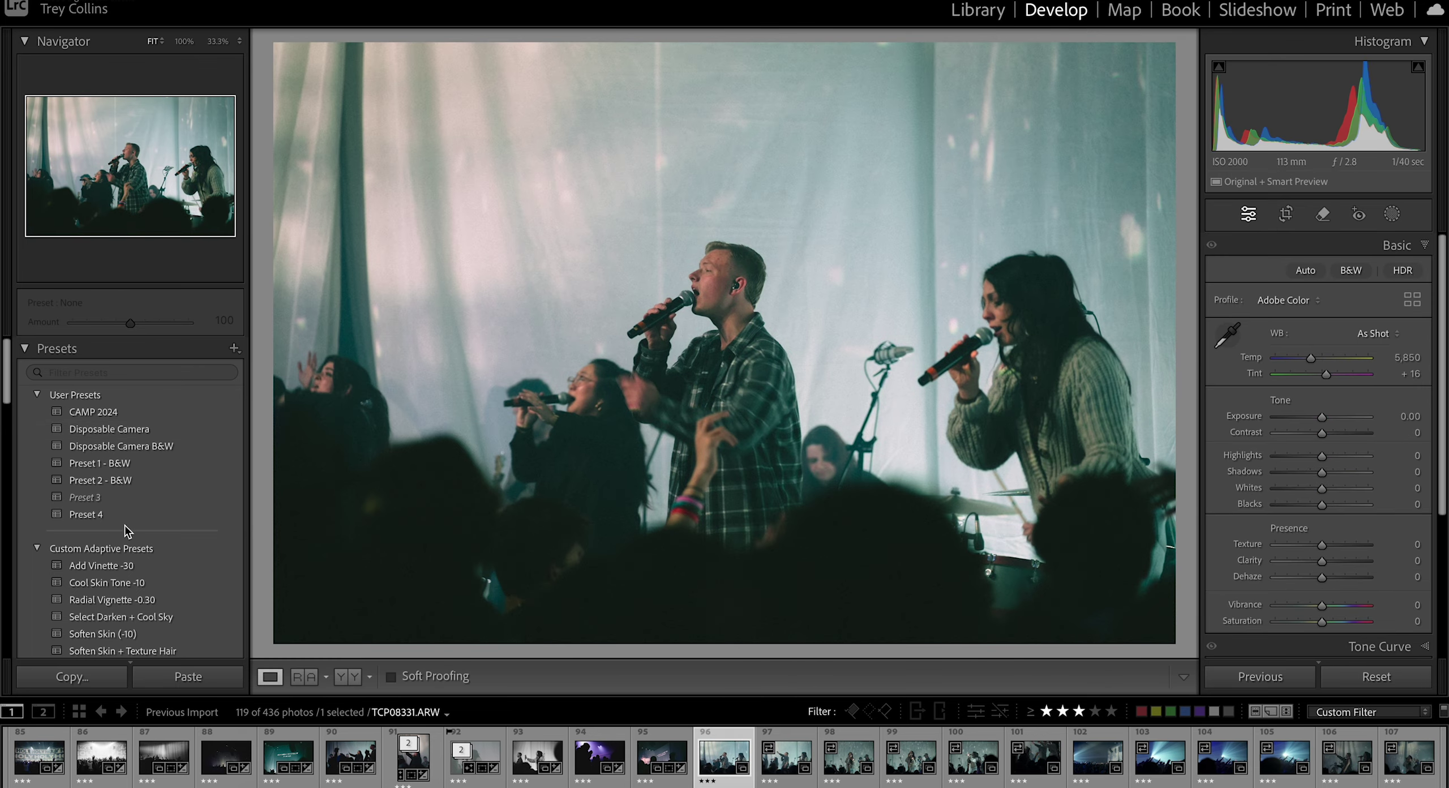
{"action": "scroll", "coordinate": [119, 510], "scroll_direction": "down", "scroll_amount": 4}
{"action": "left_click", "coordinate": [94, 435]}
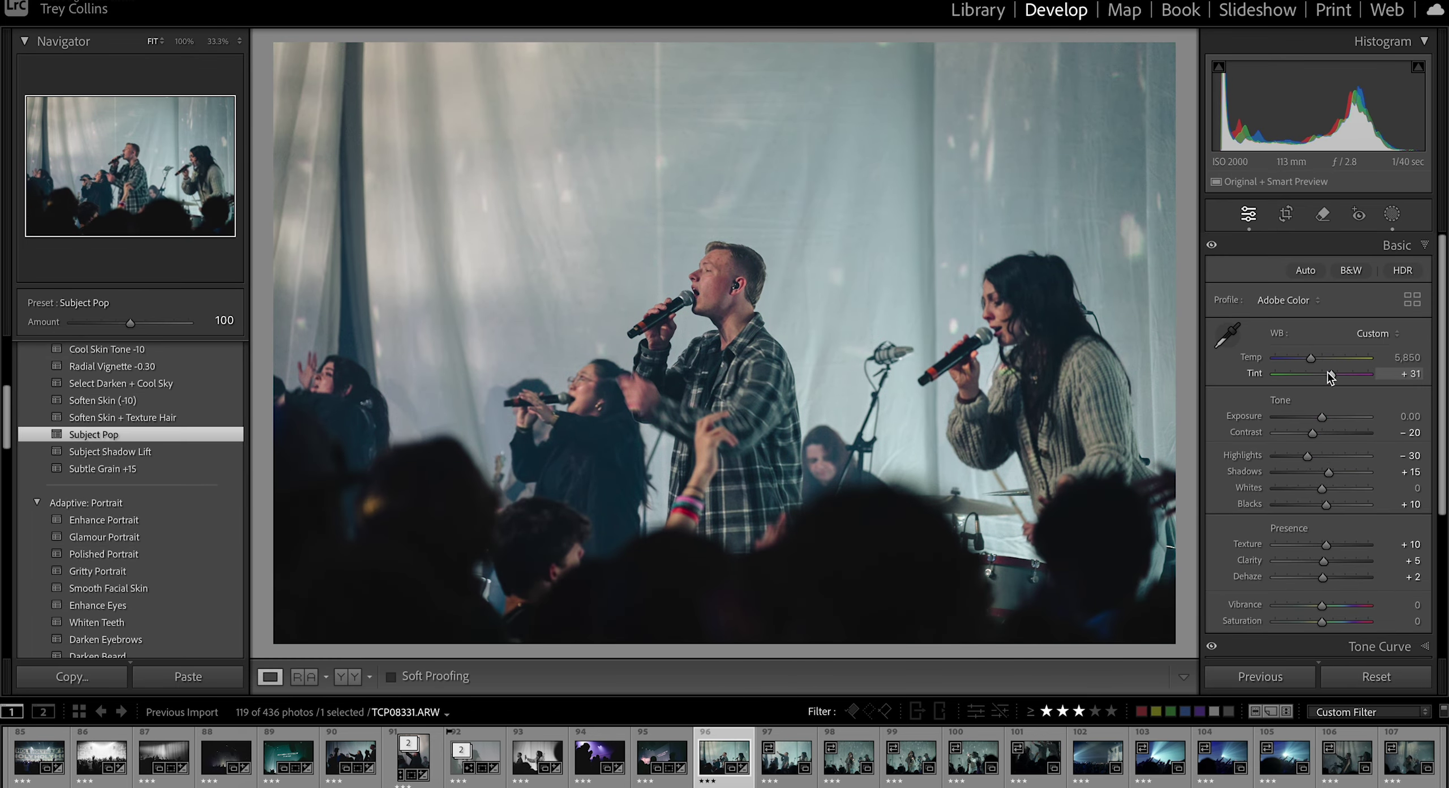
{"action": "left_click_drag", "start_coordinate": [1308, 457], "coordinate": [1323, 419]}
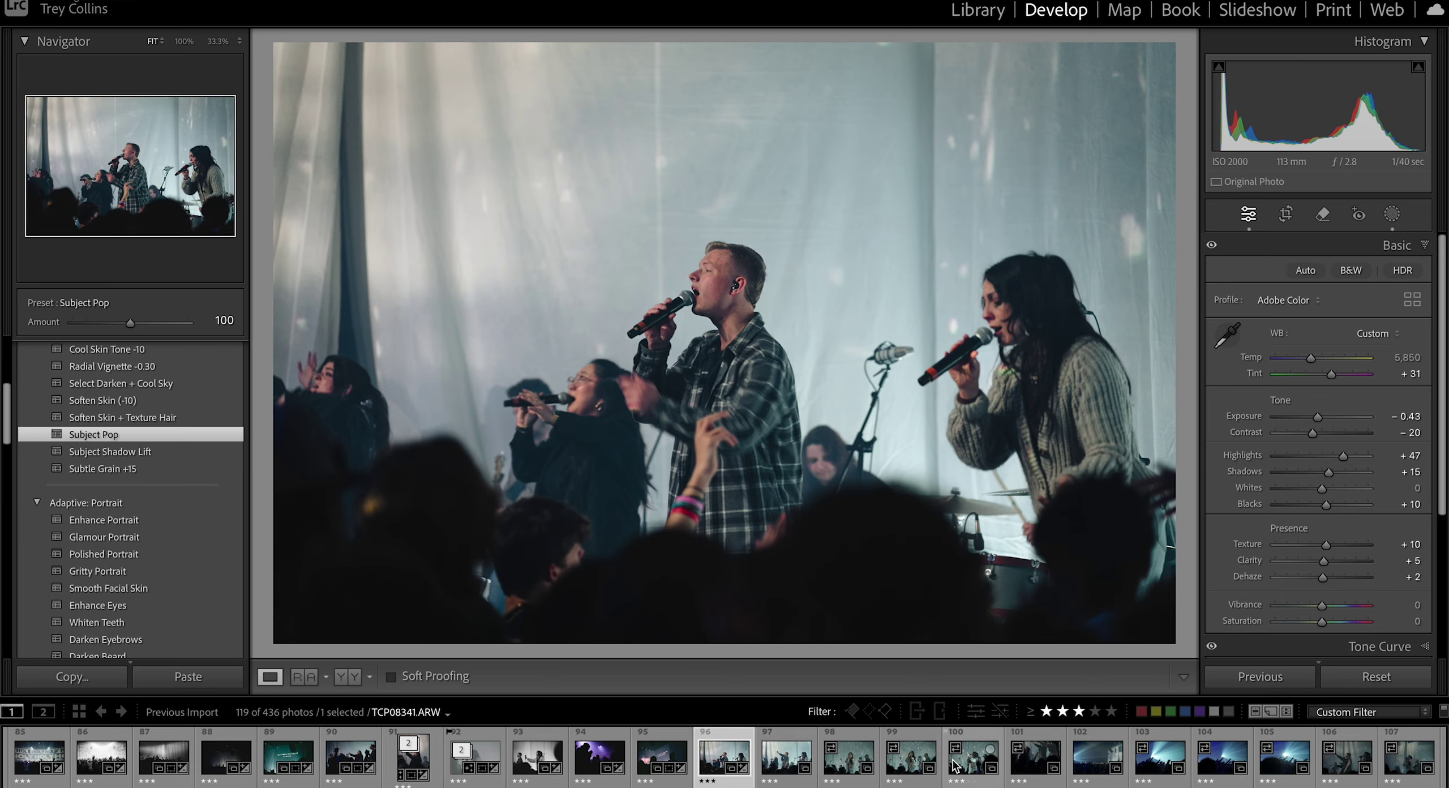
Step: Sync photo TCP08331's settings to the four photos that follow it, and go to photo TCP08337
{"action": "left_click", "coordinate": [973, 756], "text": "shift"}
{"action": "left_click", "coordinate": [1253, 676]}
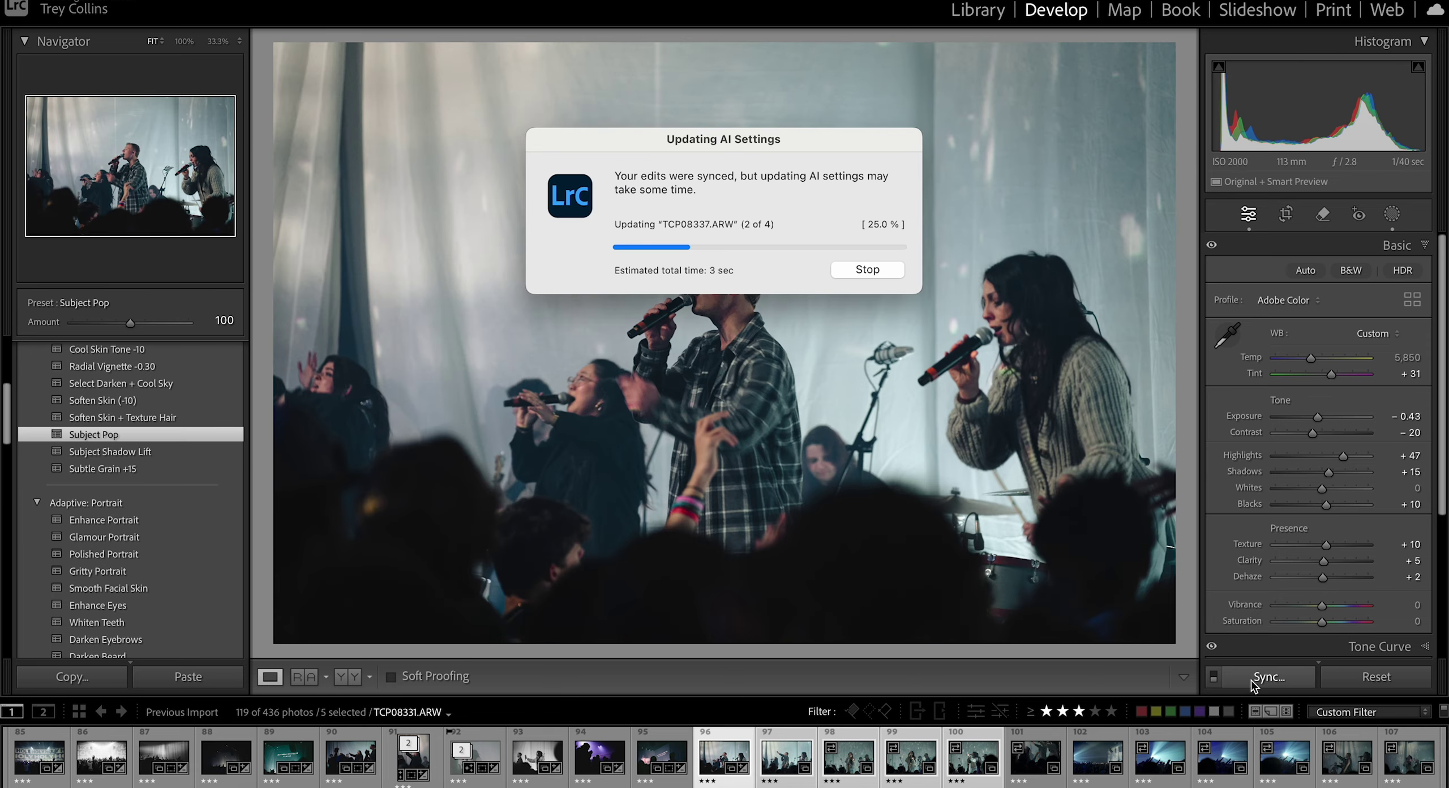
{"action": "key", "text": "Right"}
{"action": "key", "text": "Right"}
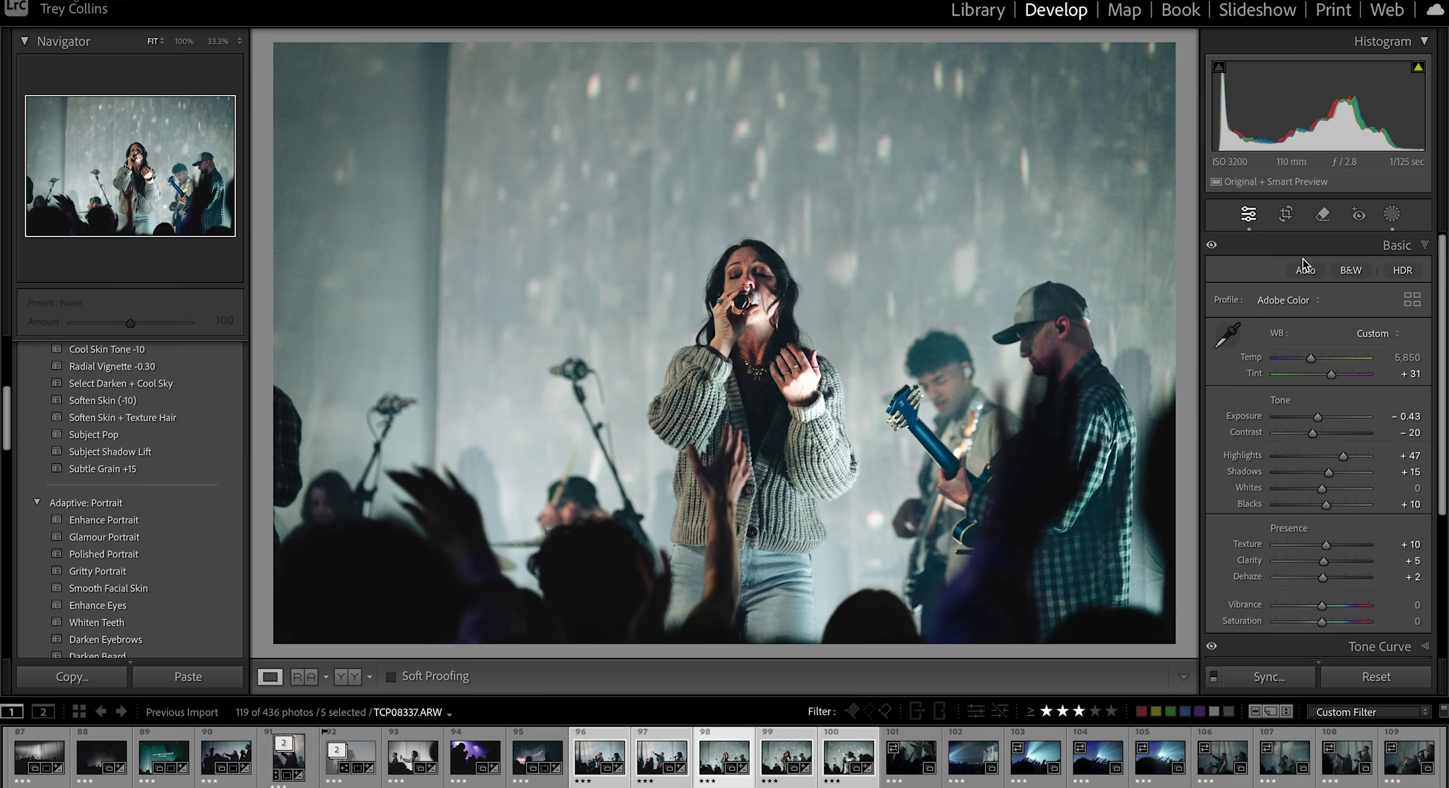
Step: Crop photo TCP08337 slightly tighter from its upper-left corner
{"action": "key", "text": "r"}
{"action": "left_click_drag", "start_coordinate": [283, 50], "coordinate": [296, 64]}
{"action": "key", "text": "Return"}
Step: Apply the Disposable Camera preset to photo TCP08339 and set Exposure −0.96, Contrast −60, Highlights +60 and Shadows 0
{"action": "key", "text": "Right"}
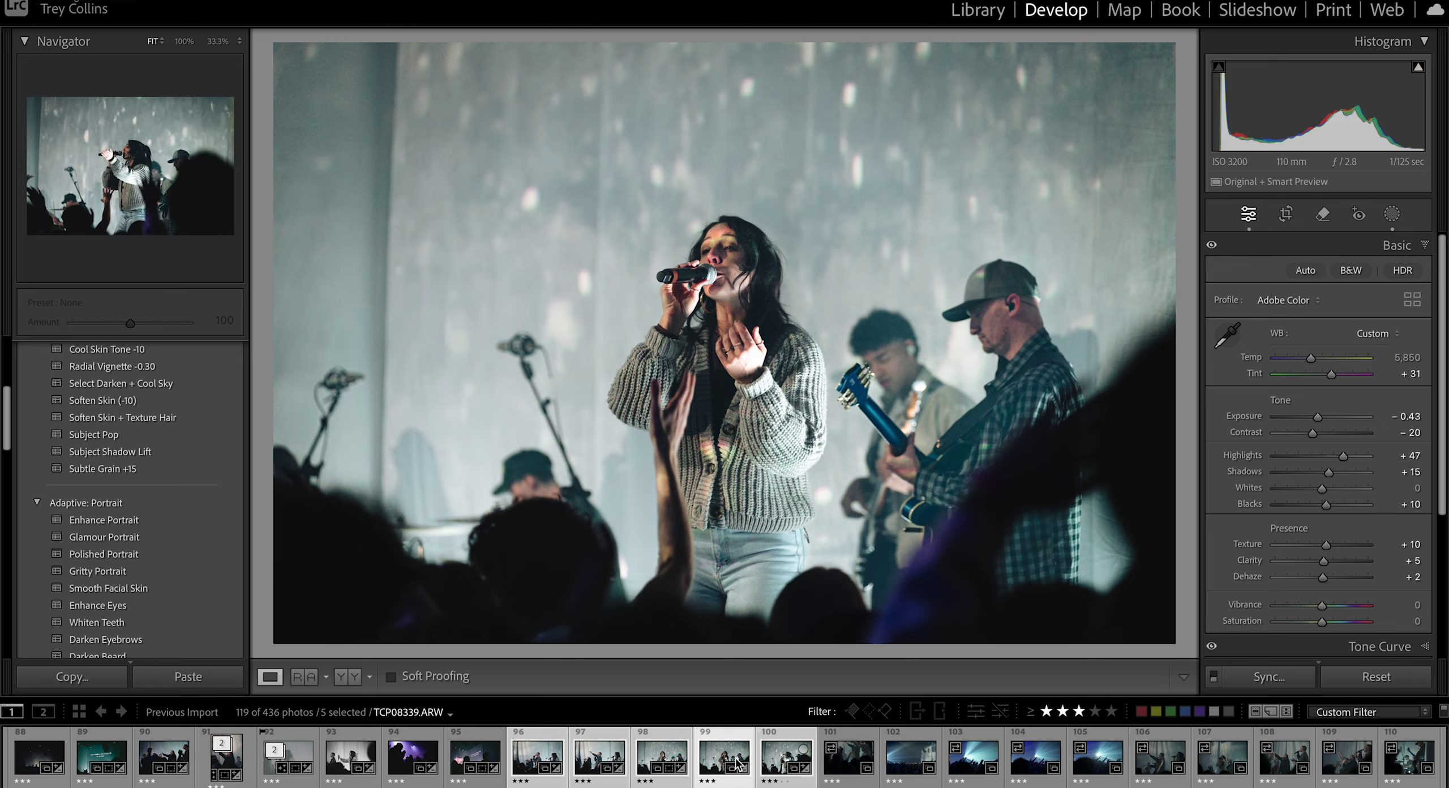
{"action": "scroll", "coordinate": [124, 435], "scroll_direction": "up", "scroll_amount": 5}
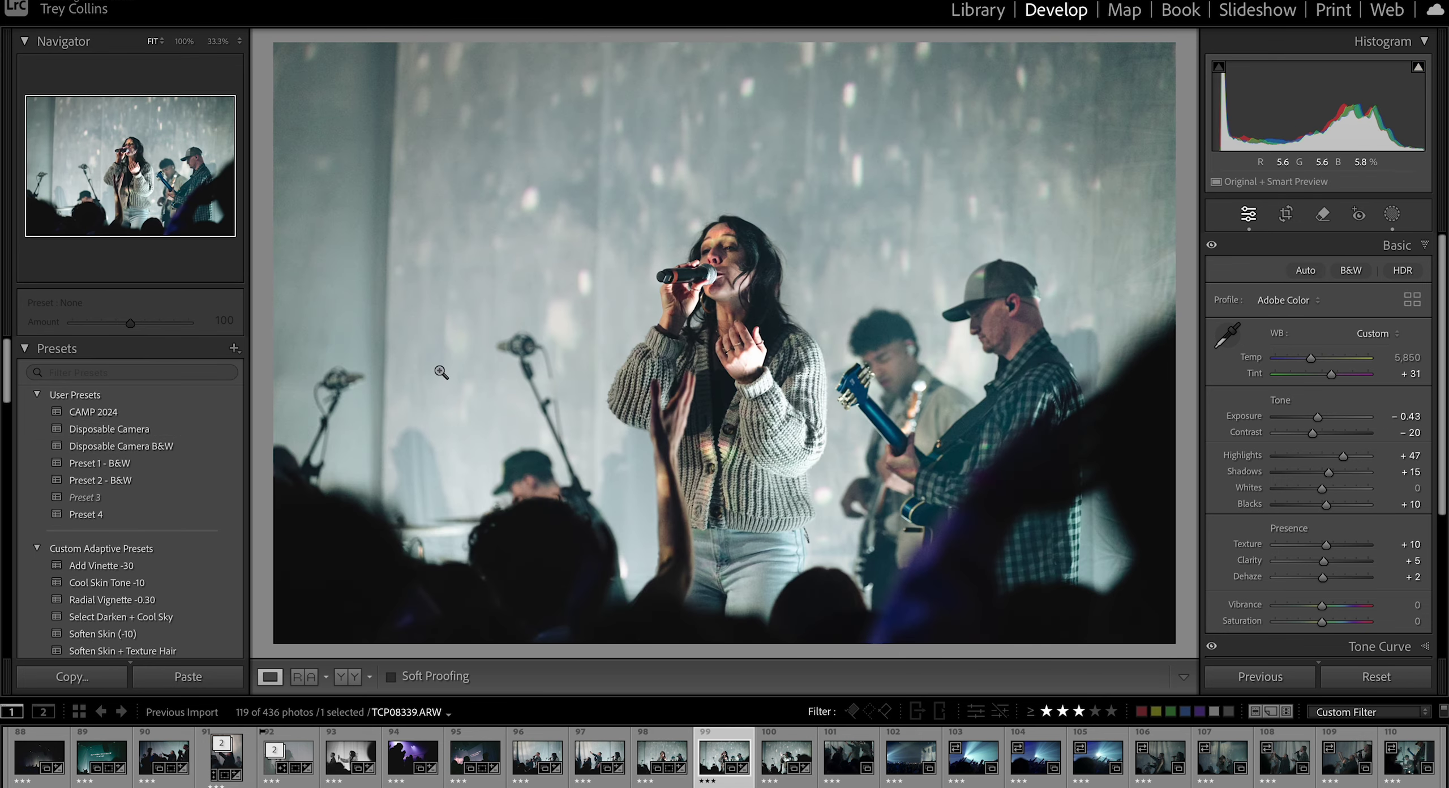
{"action": "left_click", "coordinate": [122, 433]}
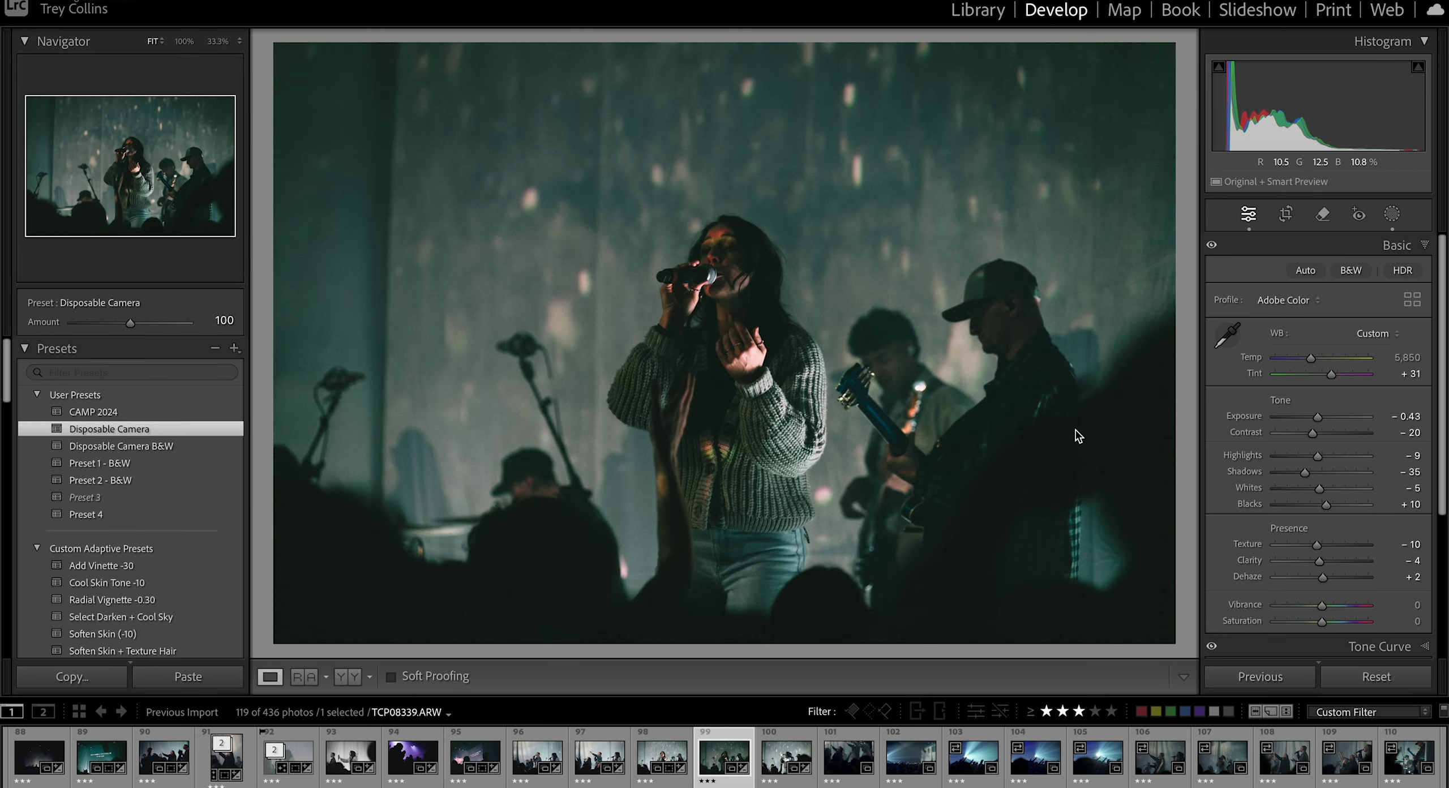
{"action": "left_click_drag", "start_coordinate": [1318, 456], "coordinate": [1350, 452]}
{"action": "scroll", "coordinate": [1320, 422], "scroll_direction": "down", "scroll_amount": 8}
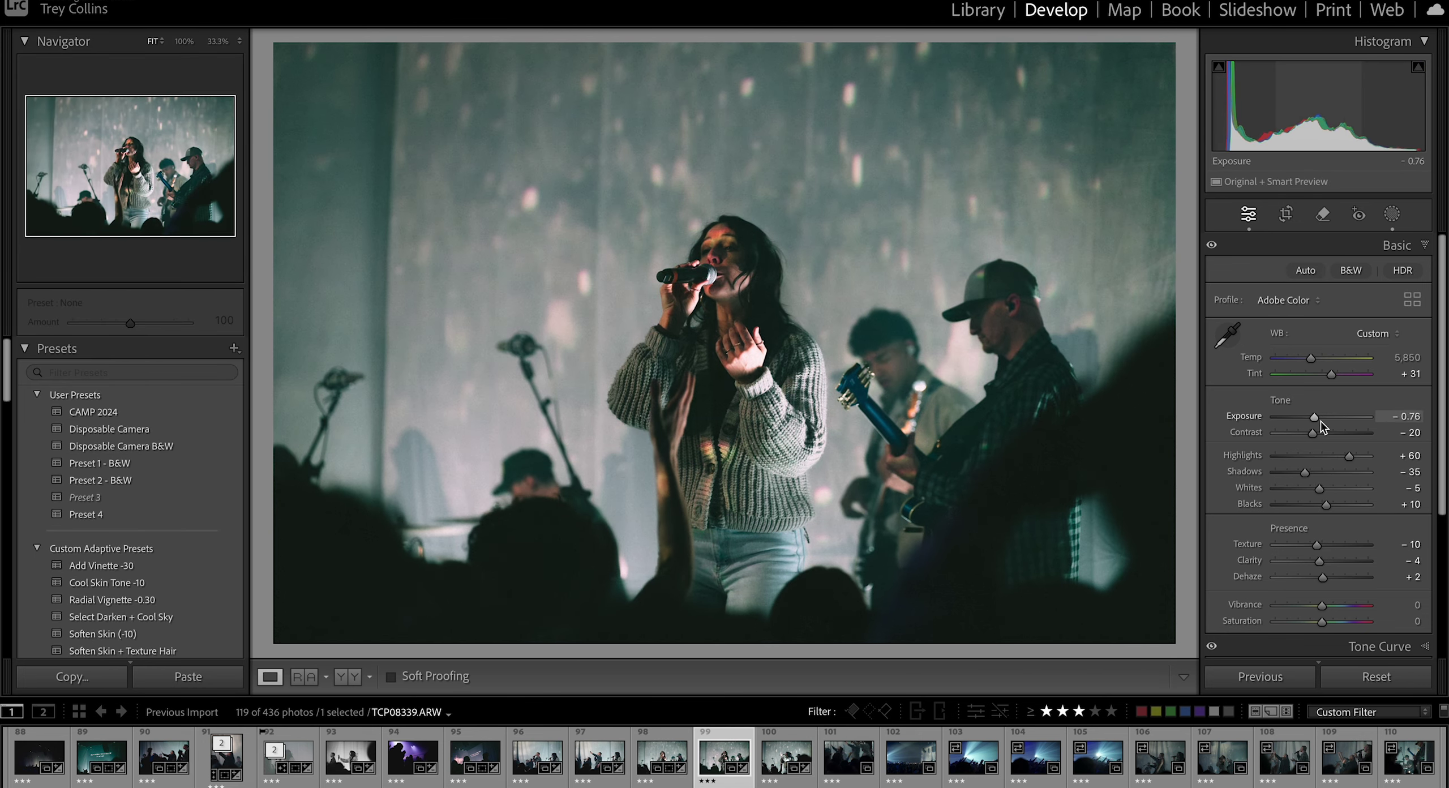
{"action": "double_click", "coordinate": [1306, 473]}
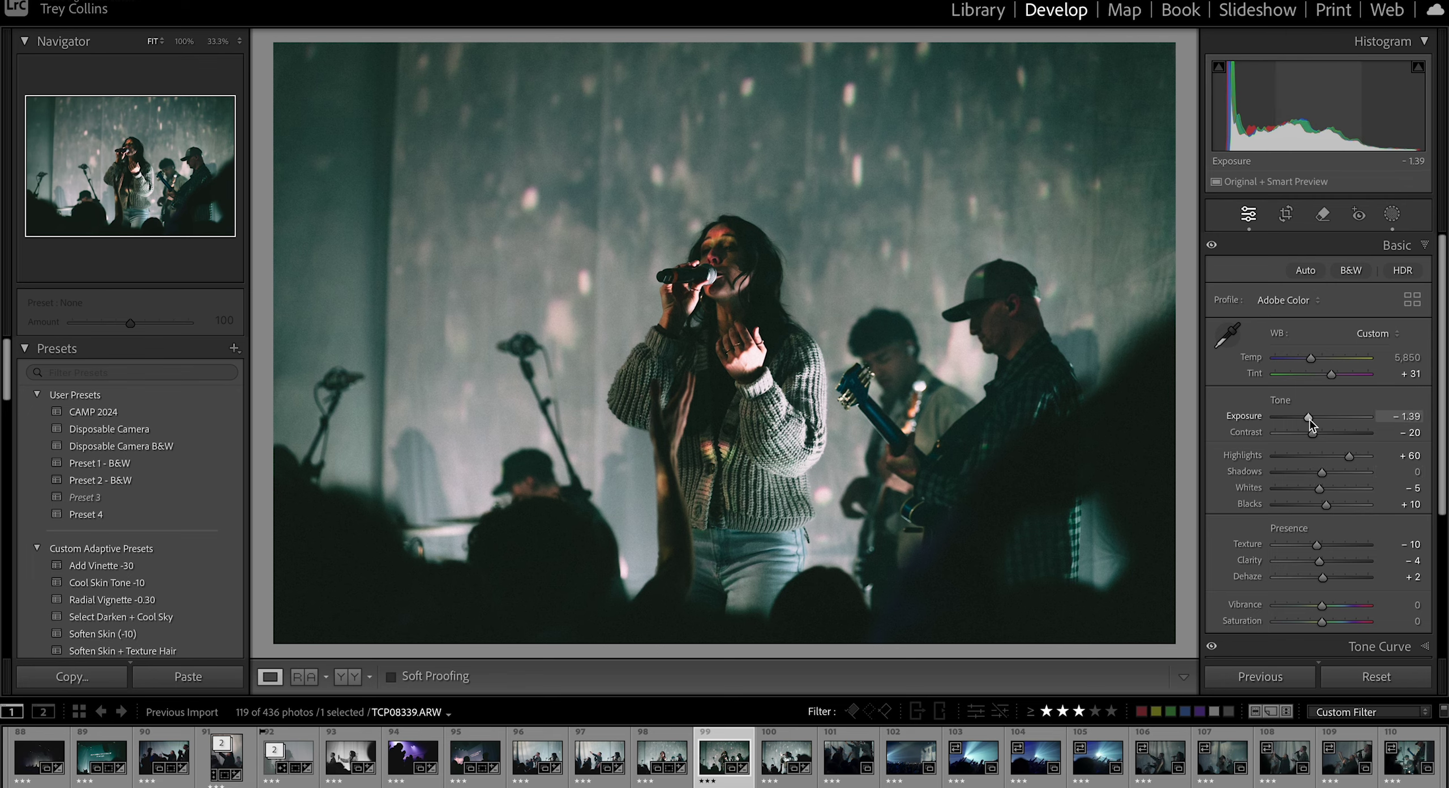
{"action": "scroll", "coordinate": [1309, 419], "scroll_direction": "up", "scroll_amount": 3}
{"action": "scroll", "coordinate": [1309, 419], "scroll_direction": "up", "scroll_amount": 6}
{"action": "scroll", "coordinate": [1309, 419], "scroll_direction": "down", "scroll_amount": 2}
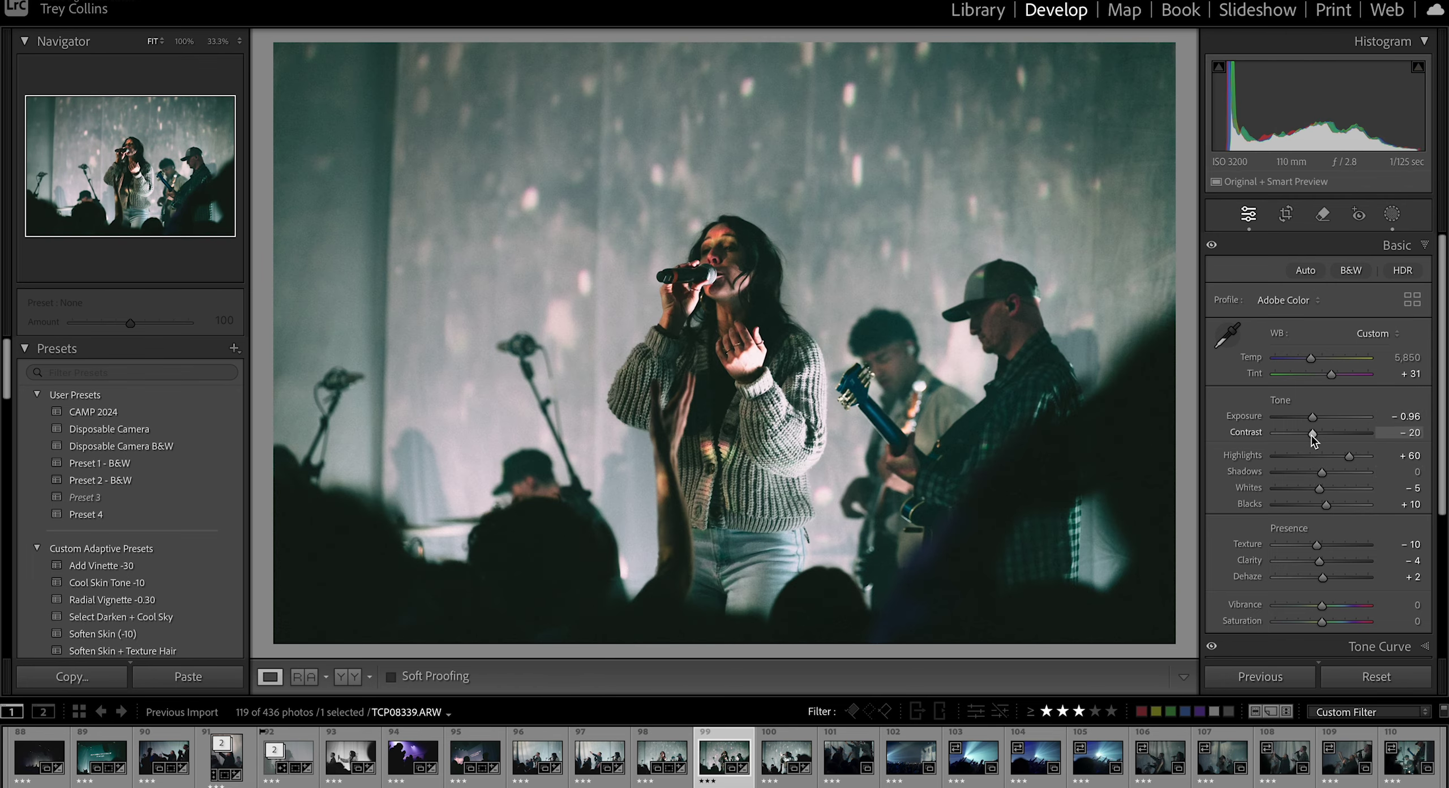
Step: Apply the Disposable Camera B&W preset to photo TCP08337 and set Exposure −0.73, Highlights +32 and Blacks +33
{"action": "key", "text": "Left"}
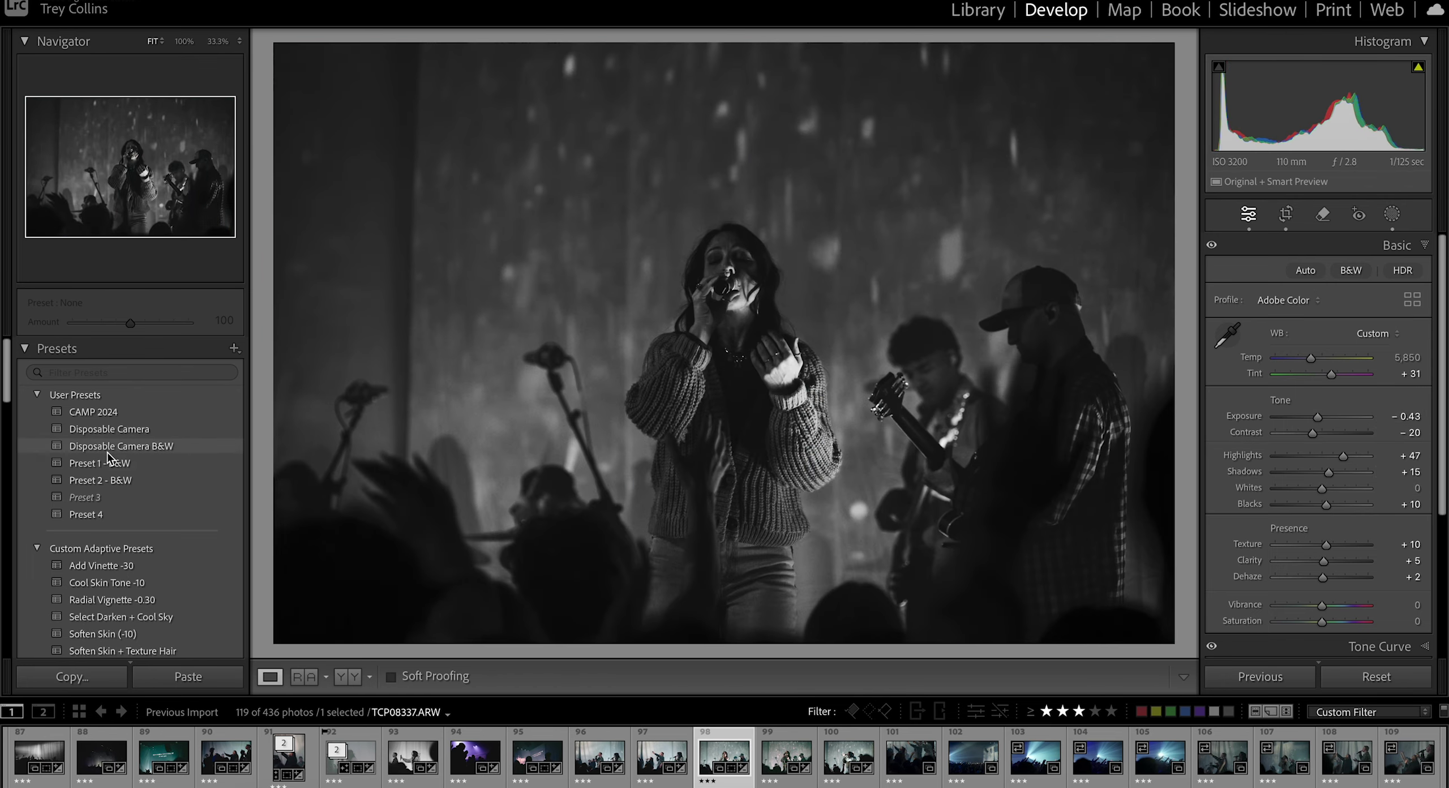
{"action": "left_click", "coordinate": [107, 450]}
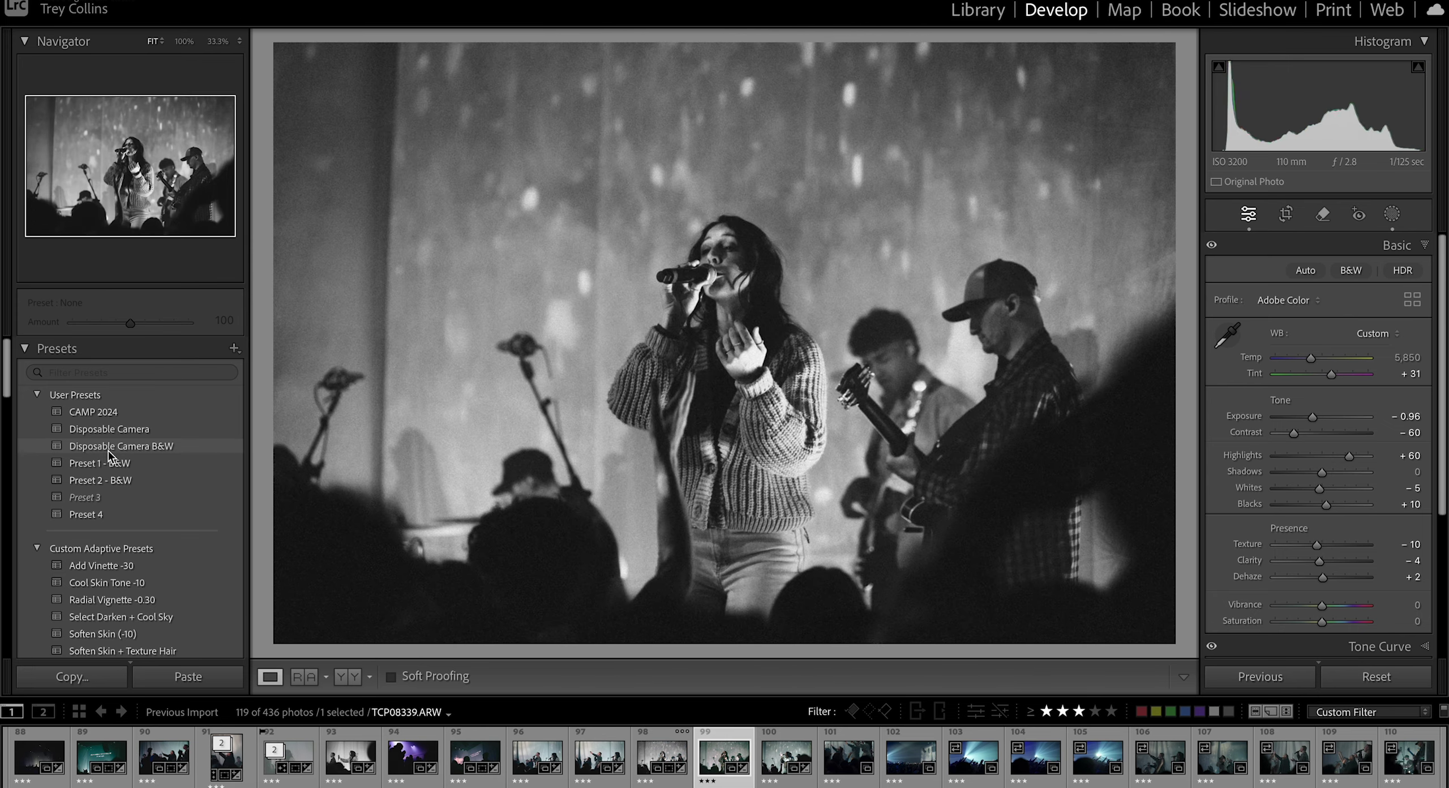
{"action": "left_click", "coordinate": [108, 451]}
{"action": "scroll", "coordinate": [1388, 555], "scroll_direction": "down", "scroll_amount": 5}
{"action": "left_click", "coordinate": [1391, 613]}
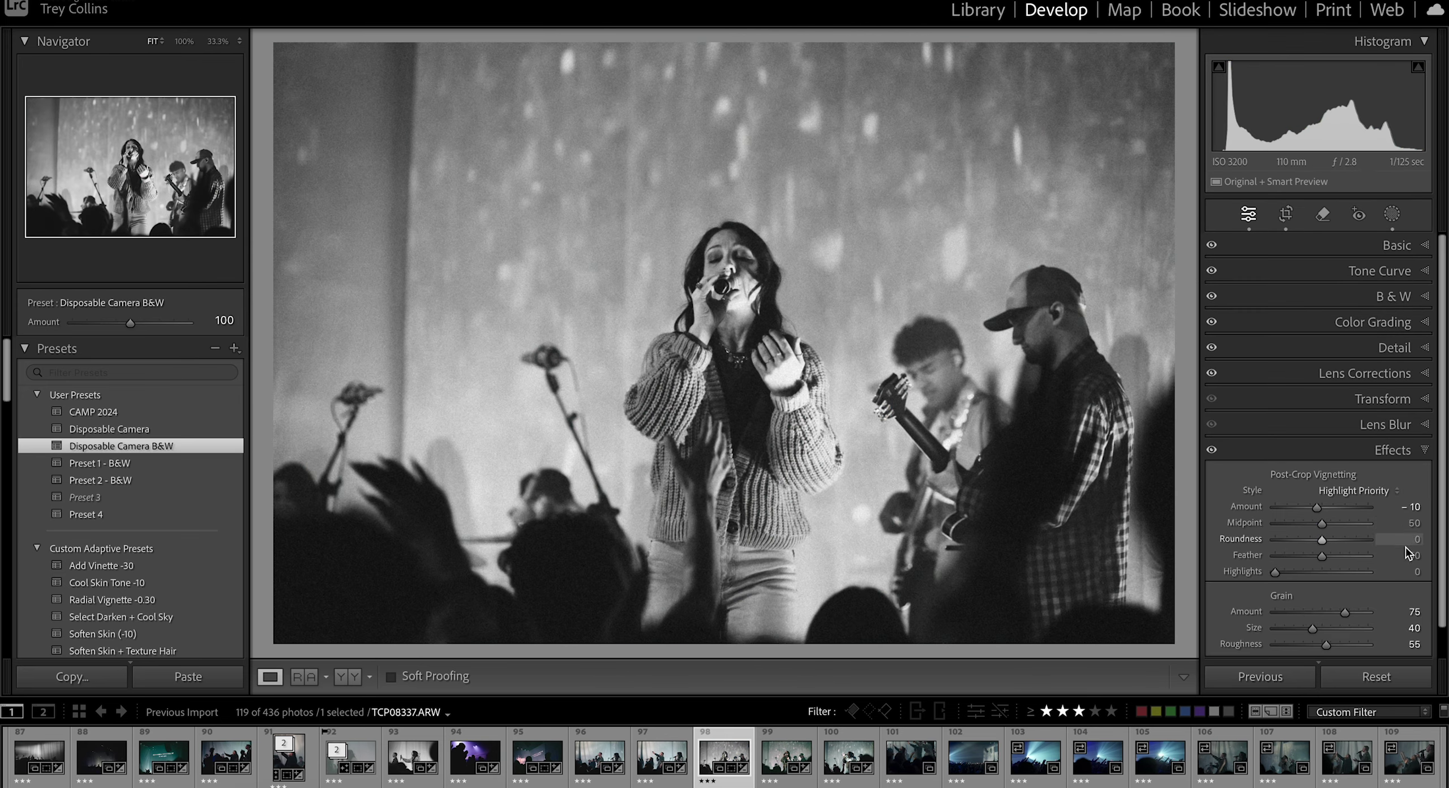
{"action": "left_click", "coordinate": [1392, 244]}
{"action": "left_click", "coordinate": [1304, 271]}
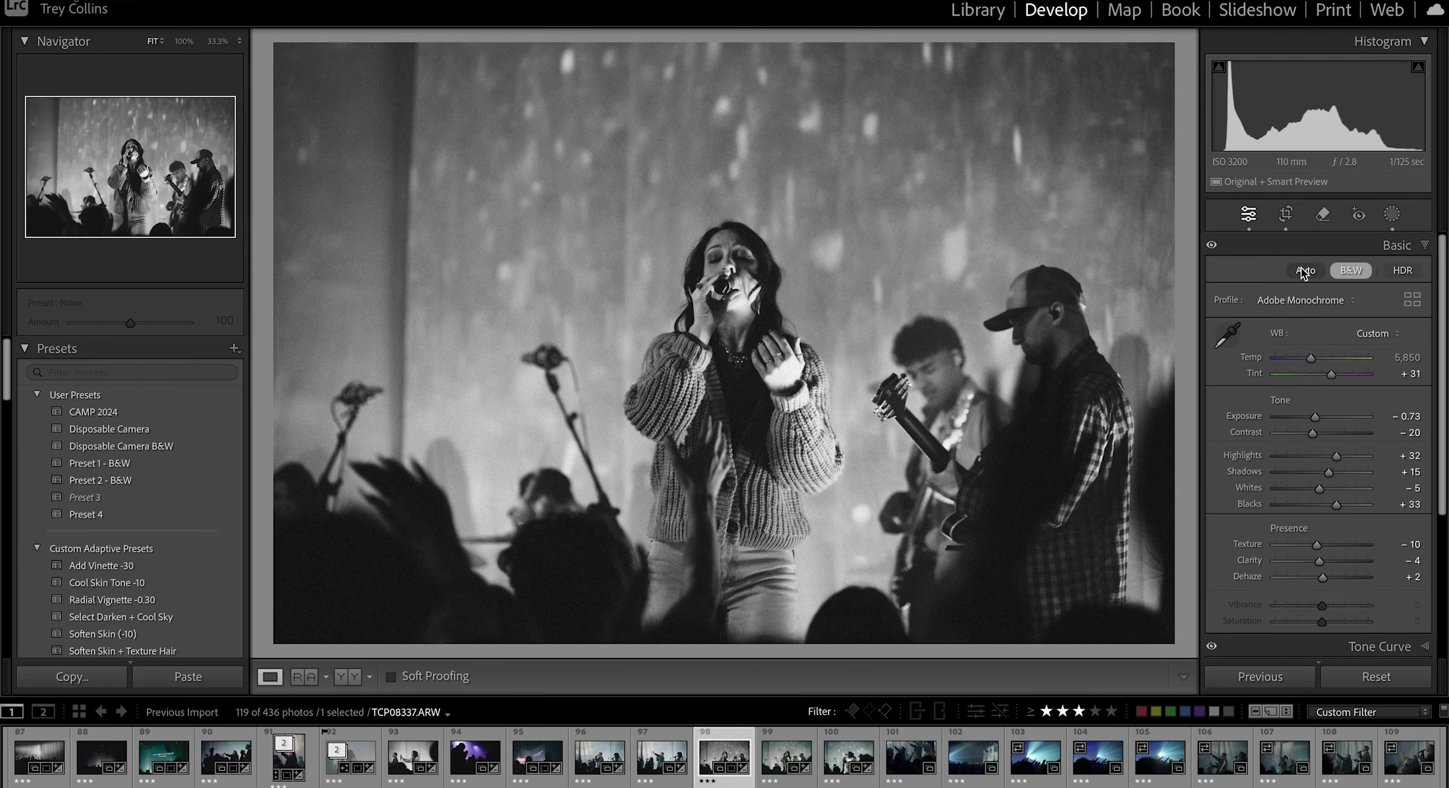
Step: Apply the Disposable Camera preset to photo TCP08345 and set Highlights +43, Shadows 0 and Whites +17
{"action": "key", "text": "Right"}
{"action": "key", "text": "Right"}
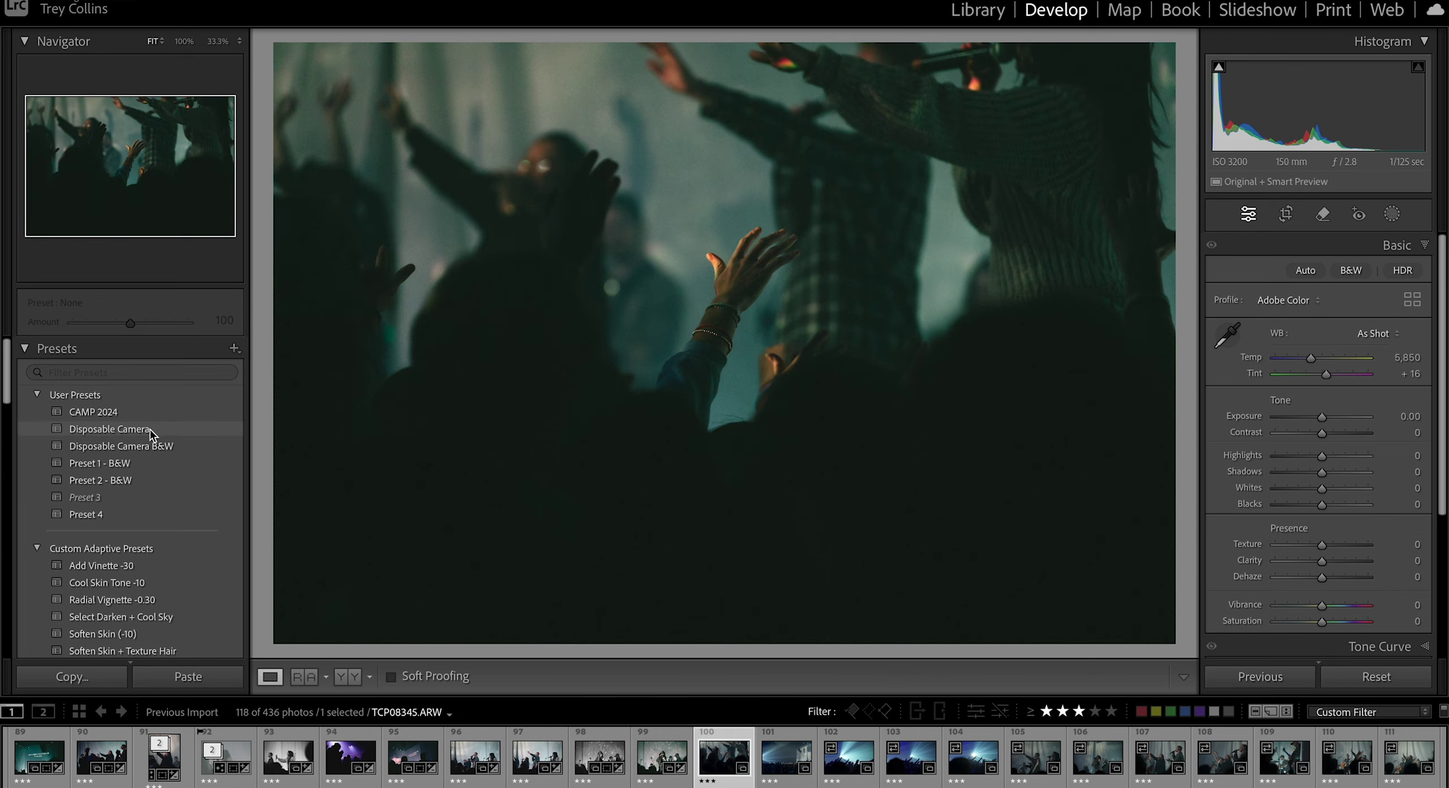
{"action": "left_click", "coordinate": [149, 428]}
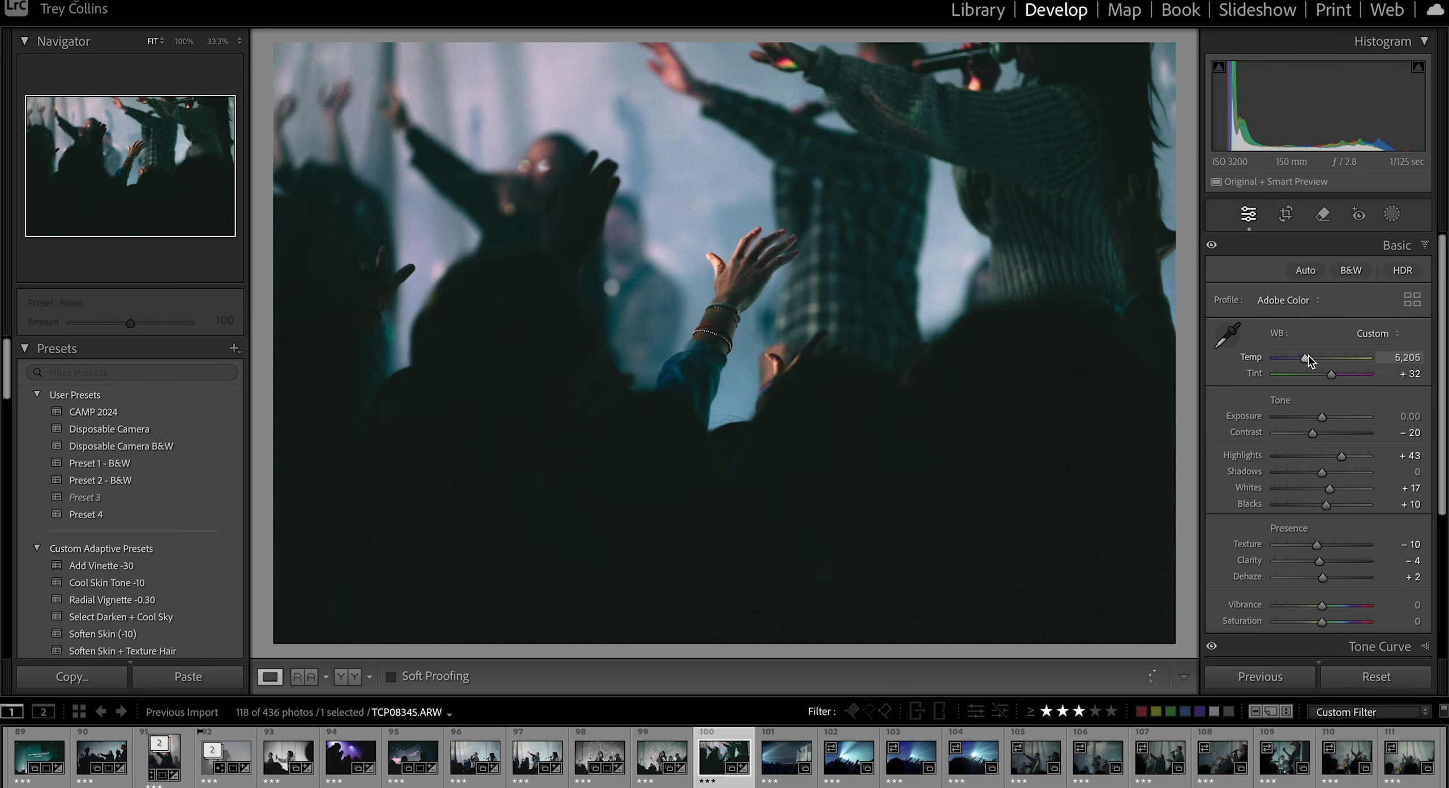
Step: Undo the last Tint change on photo TCP08345 and rework its white balance to Temp 5,900 and Tint +36
{"action": "key", "text": "ctrl+z"}
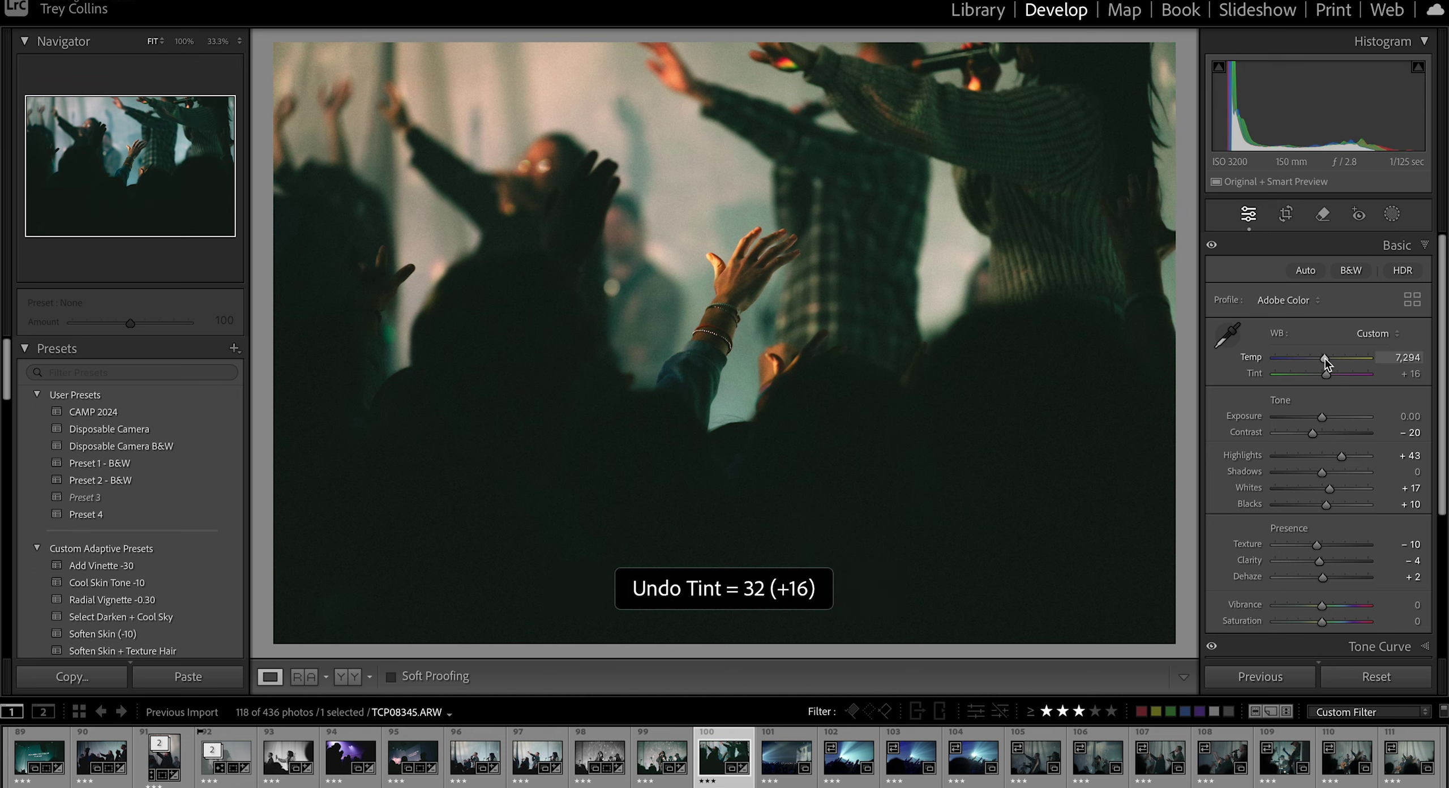
{"action": "left_click", "coordinate": [1381, 333]}
{"action": "left_click", "coordinate": [1364, 207]}
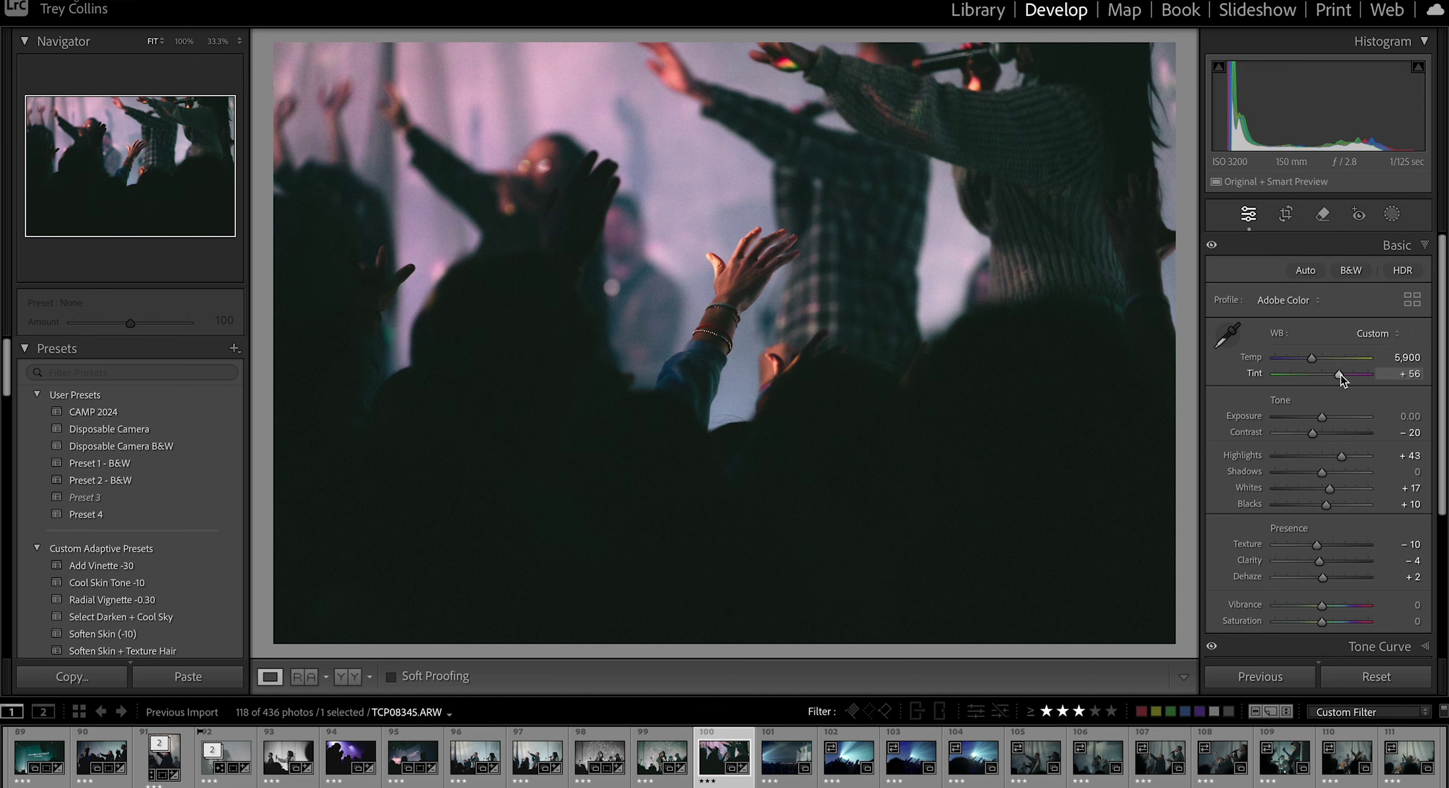
Step: Crop photo TCP08345 tighter around the raised hand by pulling in its bottom edge
{"action": "left_click", "coordinate": [1287, 214]}
{"action": "left_click_drag", "start_coordinate": [727, 643], "coordinate": [728, 577]}
{"action": "key", "text": "Return"}
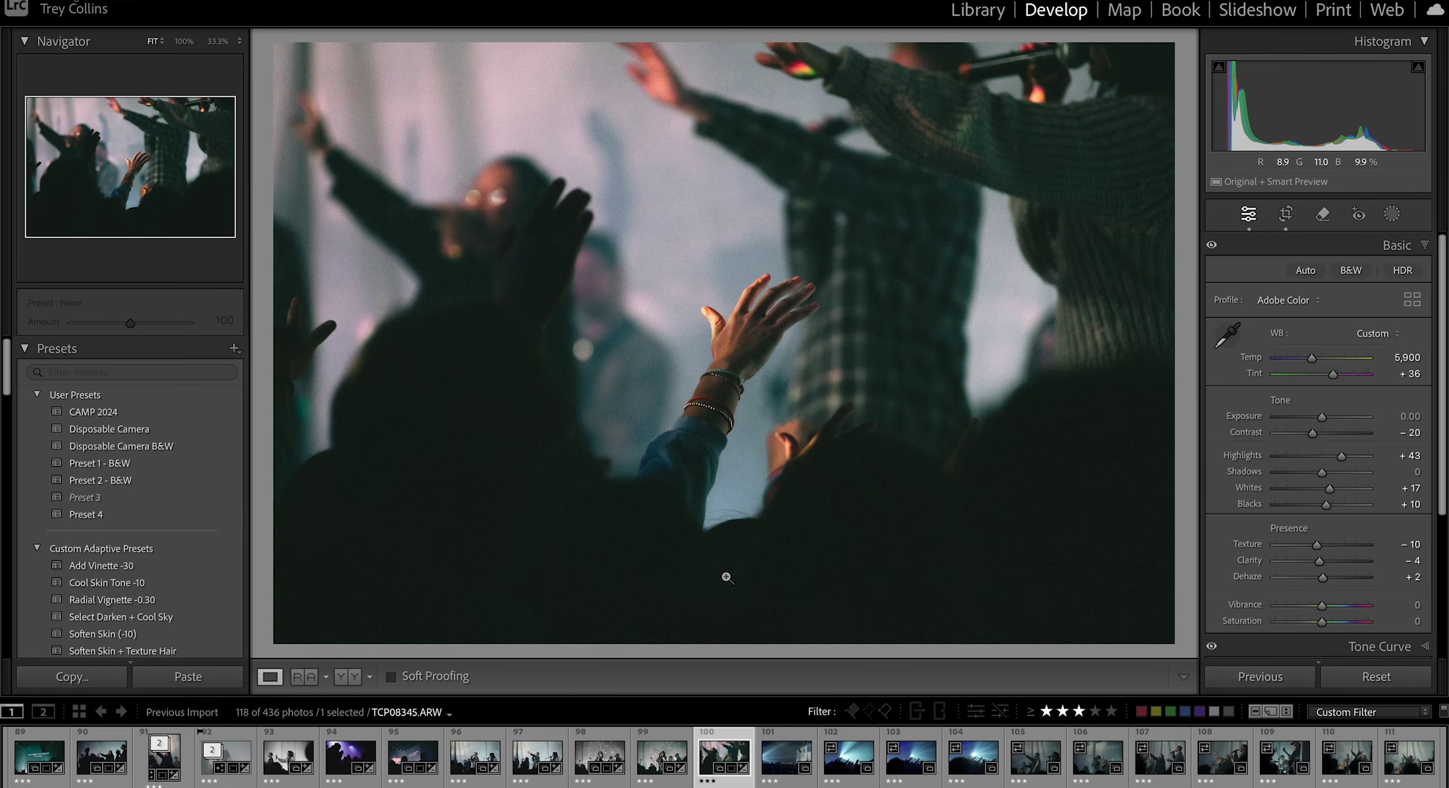
Step: Give photo TCP08349 a black-and-white preset look and set Contrast +35, Highlights +44, Shadows +17, Whites +10, Clarity 0 and Dehaze −45
{"action": "key", "text": "Right"}
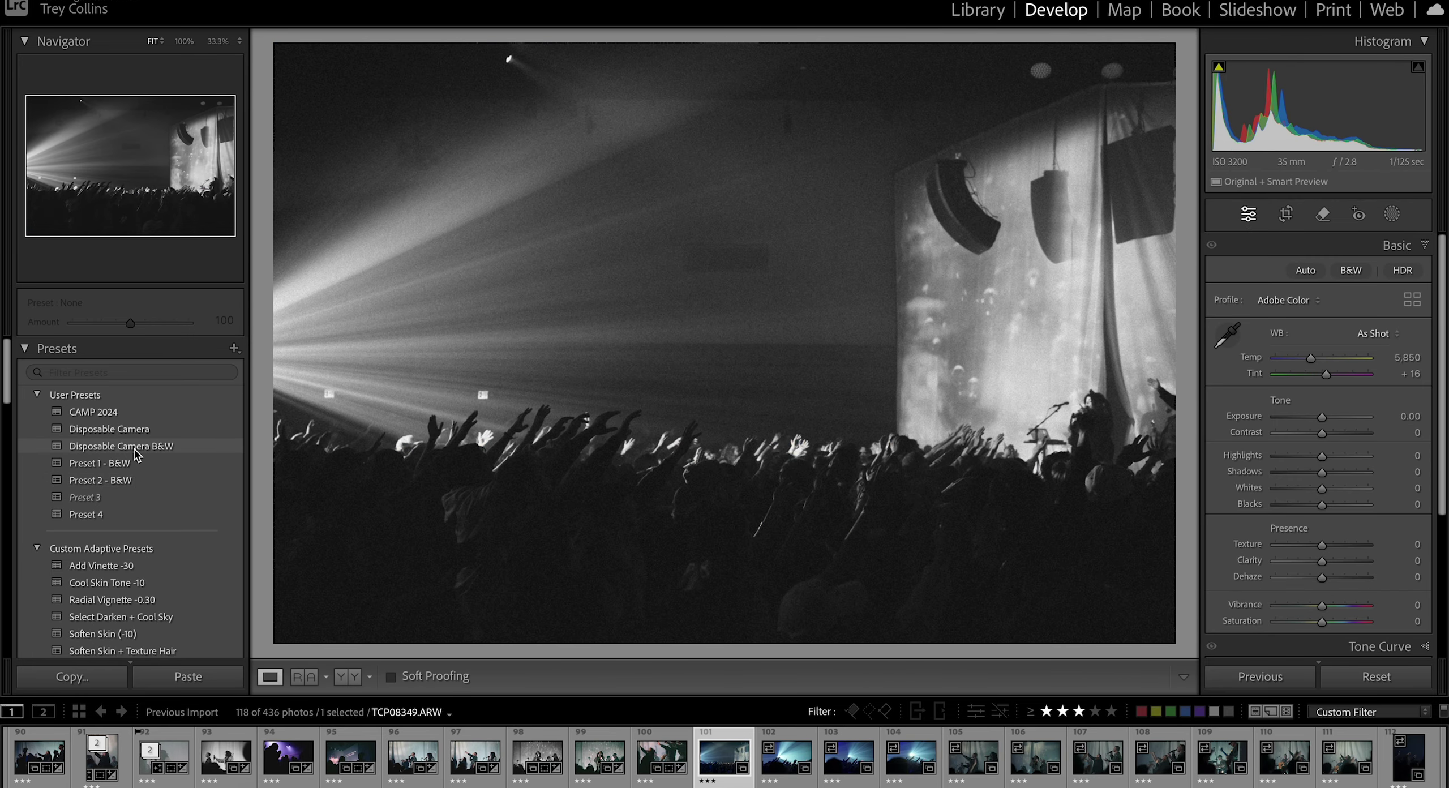
{"action": "left_click", "coordinate": [136, 480]}
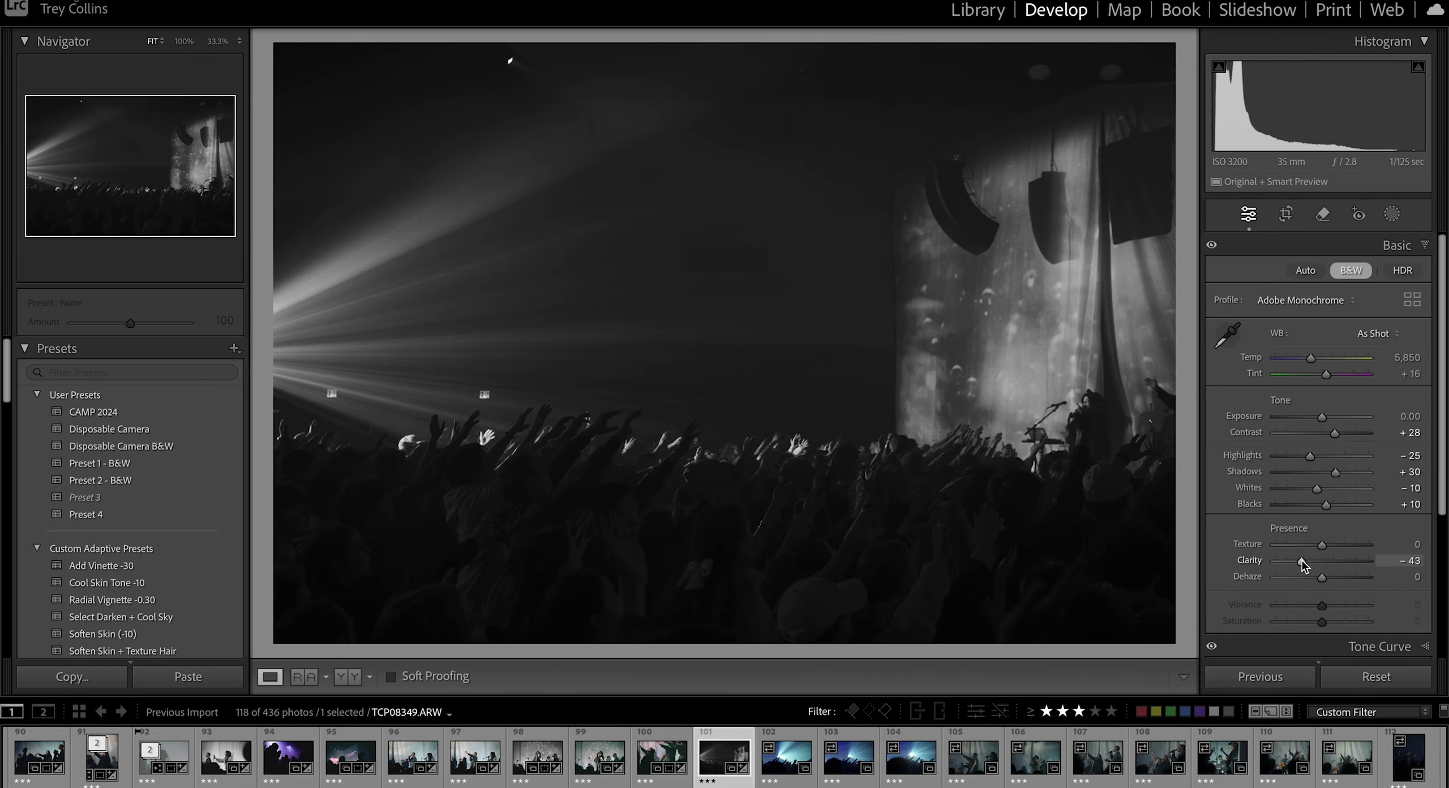
{"action": "mouse_move", "coordinate": [1322, 577]}
{"action": "left_mouse_down"}
{"action": "mouse_move", "coordinate": [1302, 577]}
{"action": "mouse_move", "coordinate": [1315, 562]}
{"action": "left_mouse_up"}
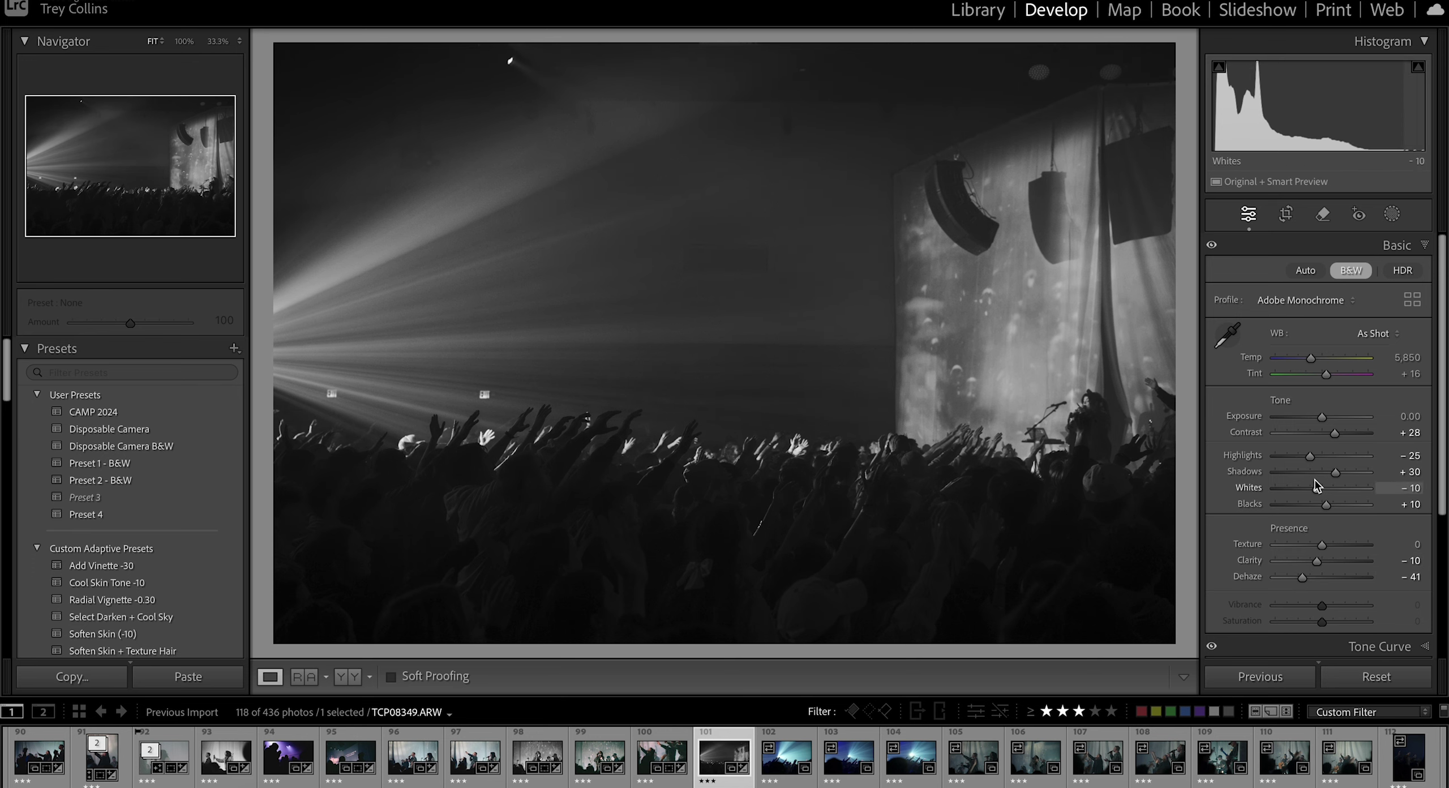
{"action": "left_click_drag", "start_coordinate": [1310, 456], "coordinate": [1326, 488]}
{"action": "left_click_drag", "start_coordinate": [1336, 473], "coordinate": [1320, 472]}
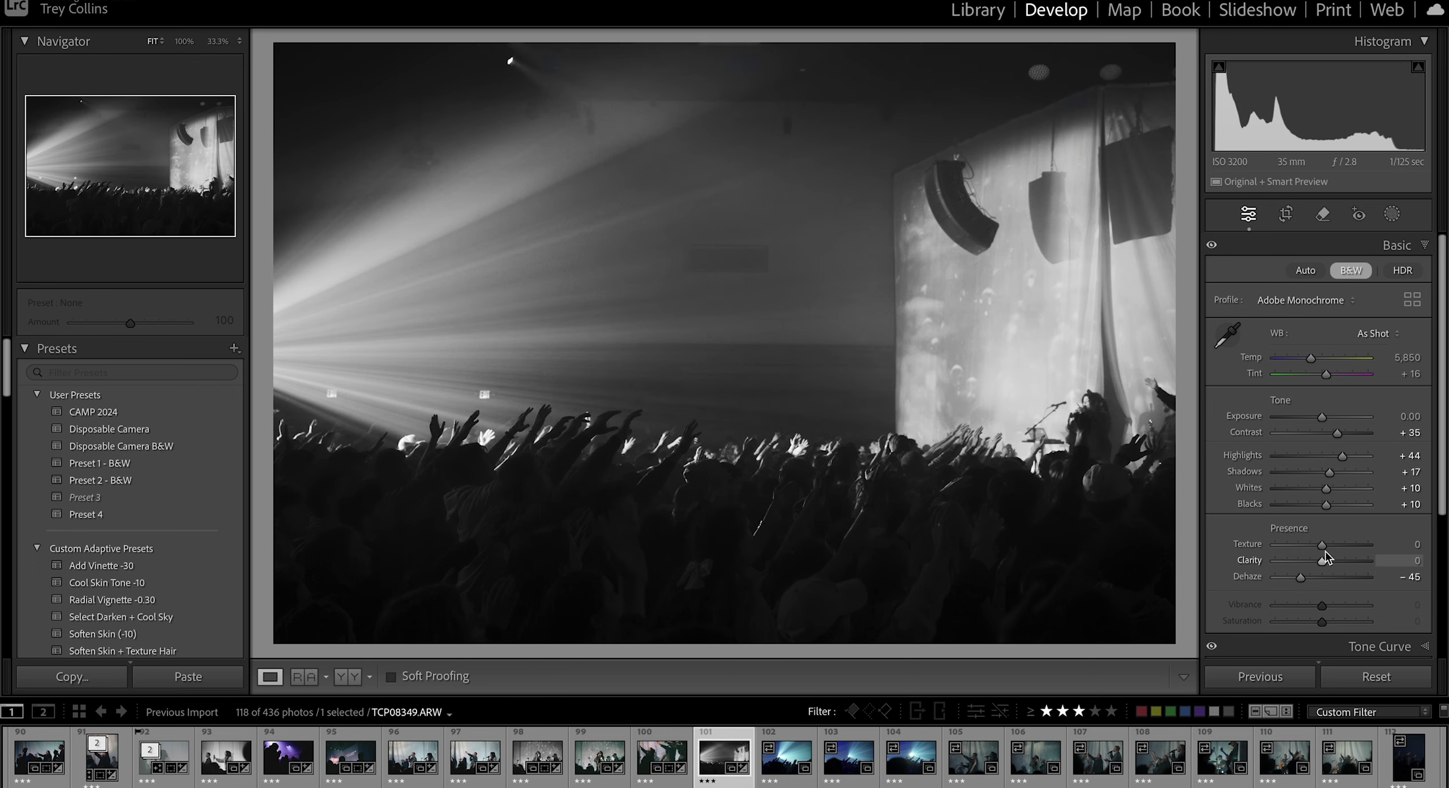
Step: Advance past photo TCP08352 to TCP08357 and apply the Preset 2 - B&W preset to it
{"action": "key", "text": "Right"}
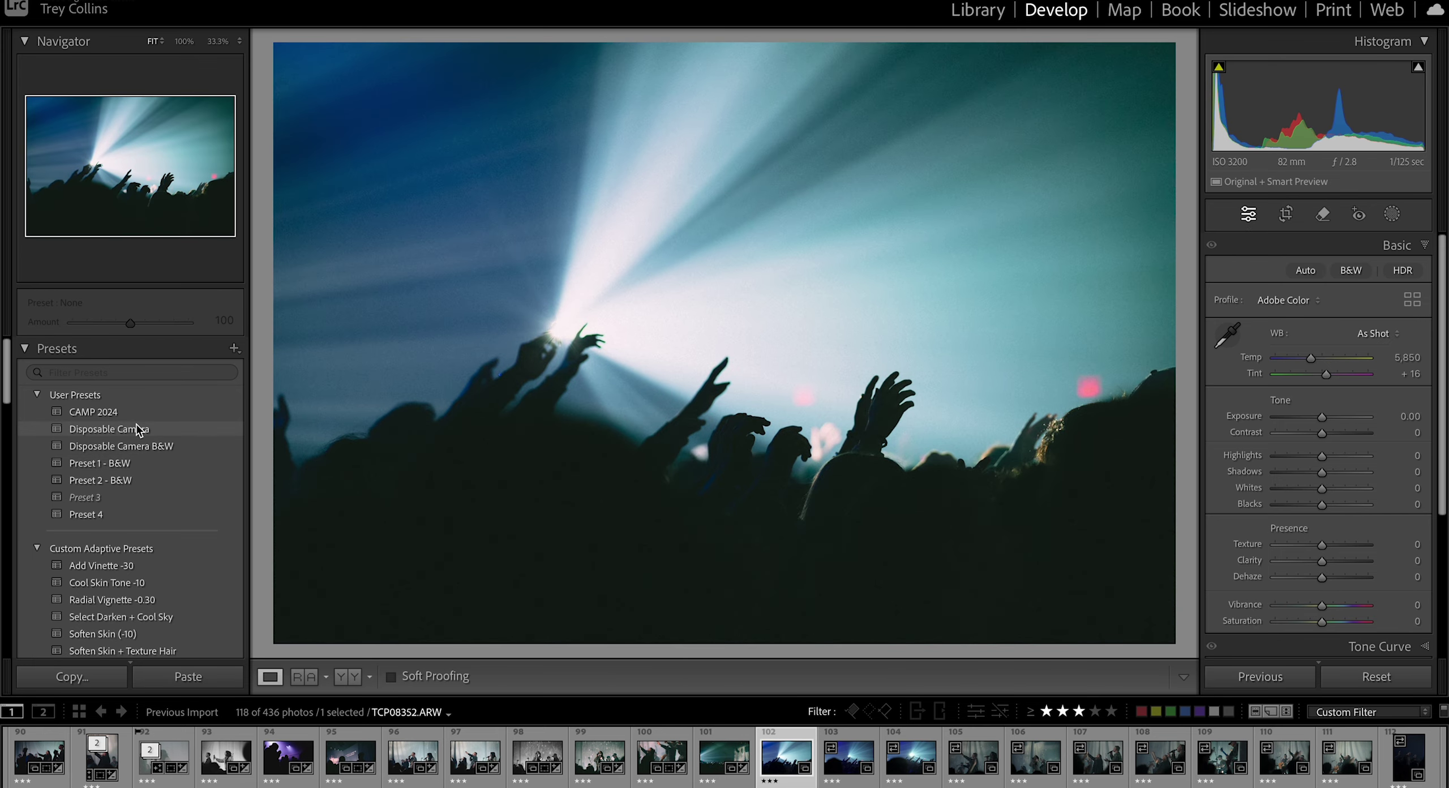
{"action": "key", "text": "Right"}
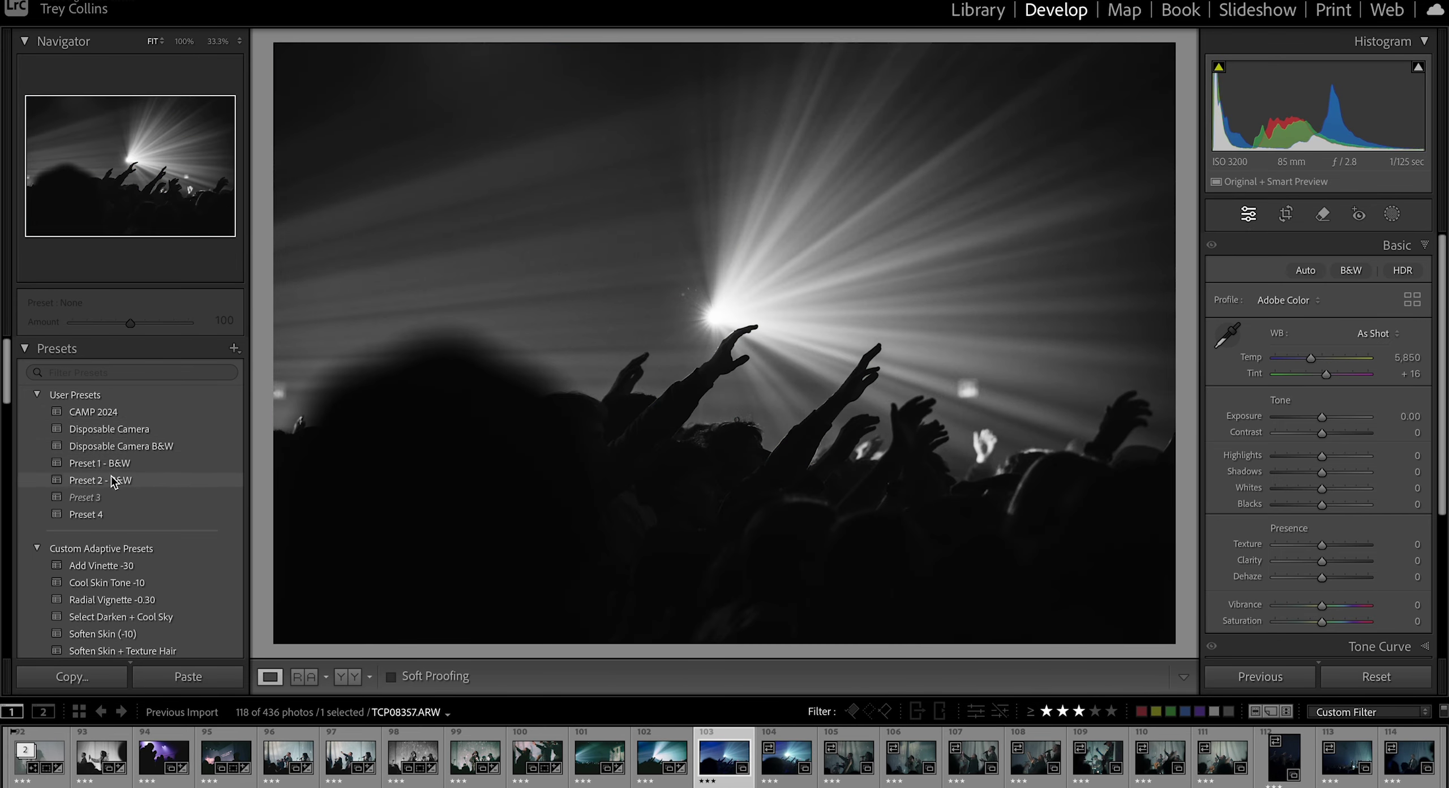
{"action": "left_click", "coordinate": [113, 480]}
Step: Apply the Disposable Camera B&W preset to photo TCP08360, set Exposure −0.30, Clarity −18 and grain Amount 37, and add TCP08357 to the selection
{"action": "key", "text": "Right"}
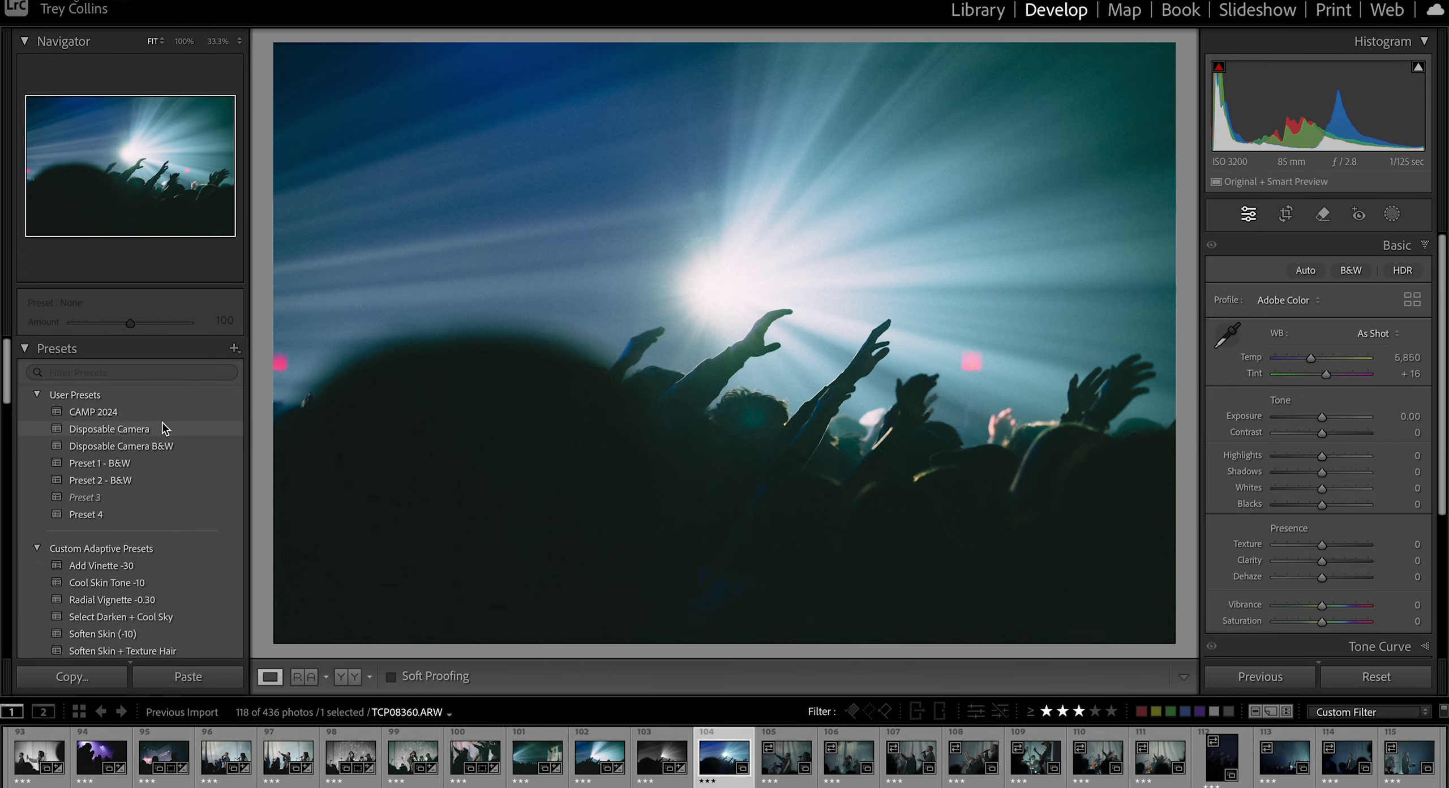
{"action": "left_click", "coordinate": [169, 447]}
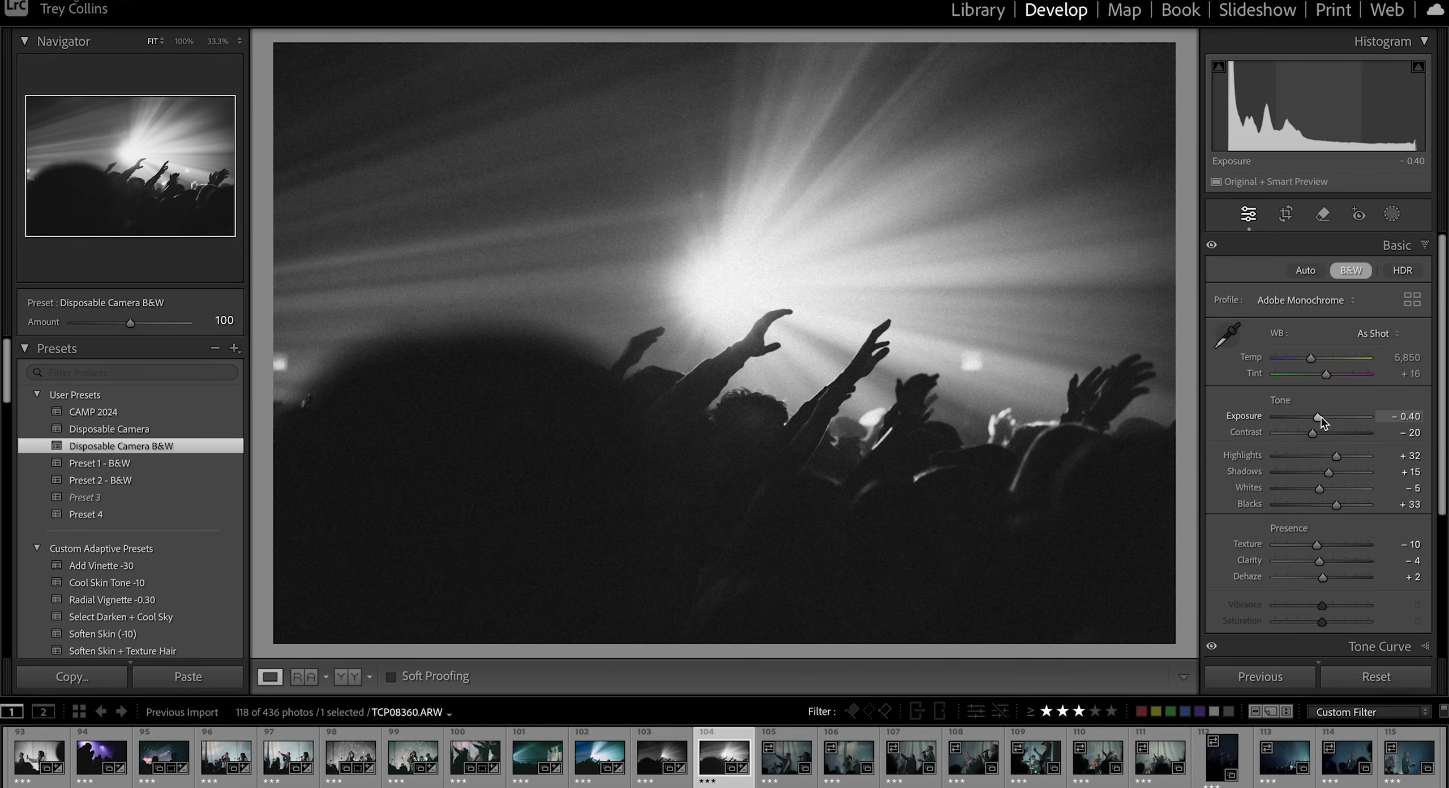
{"action": "left_click", "coordinate": [1381, 244]}
{"action": "left_click_drag", "start_coordinate": [1317, 614], "coordinate": [1309, 616]}
{"action": "key", "text": "Left"}
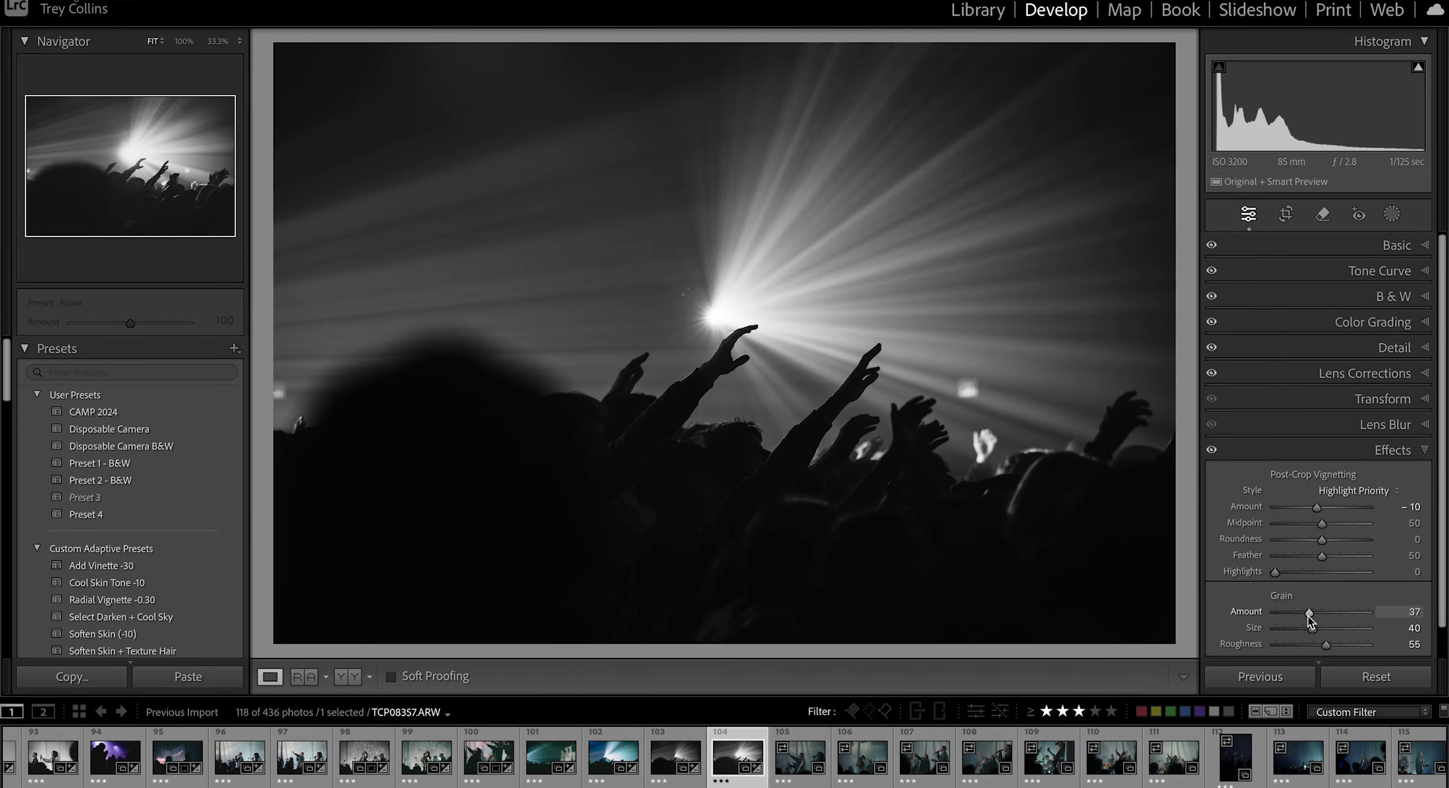
{"action": "key", "text": "Right"}
{"action": "left_click", "coordinate": [1396, 245]}
{"action": "left_click_drag", "start_coordinate": [1319, 560], "coordinate": [1314, 561]}
{"action": "key", "text": "shift+Left"}
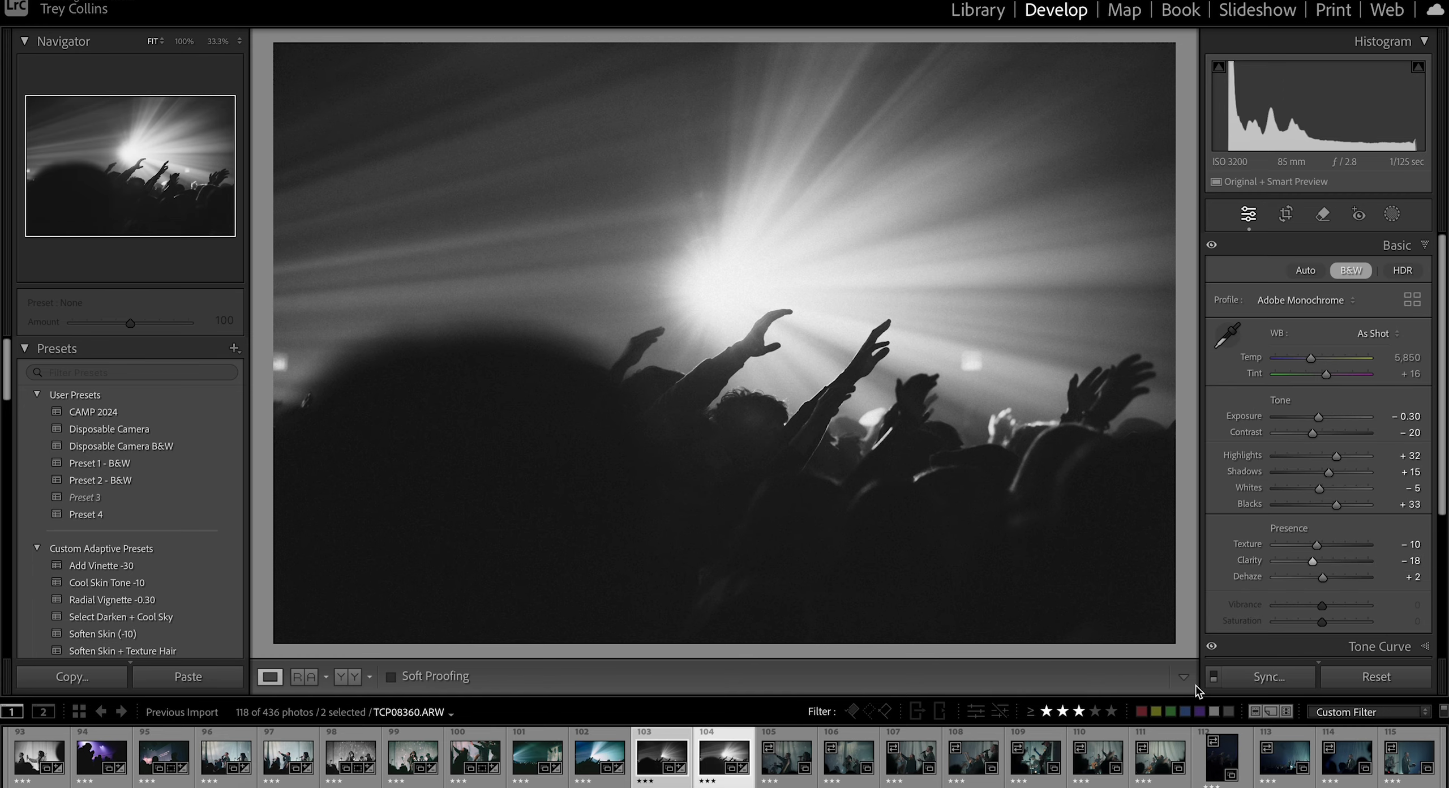
Step: Apply the Disposable Camera preset to photo TCP08364, undo the Highlights change and set Exposure to +0.76
{"action": "key", "text": "Right"}
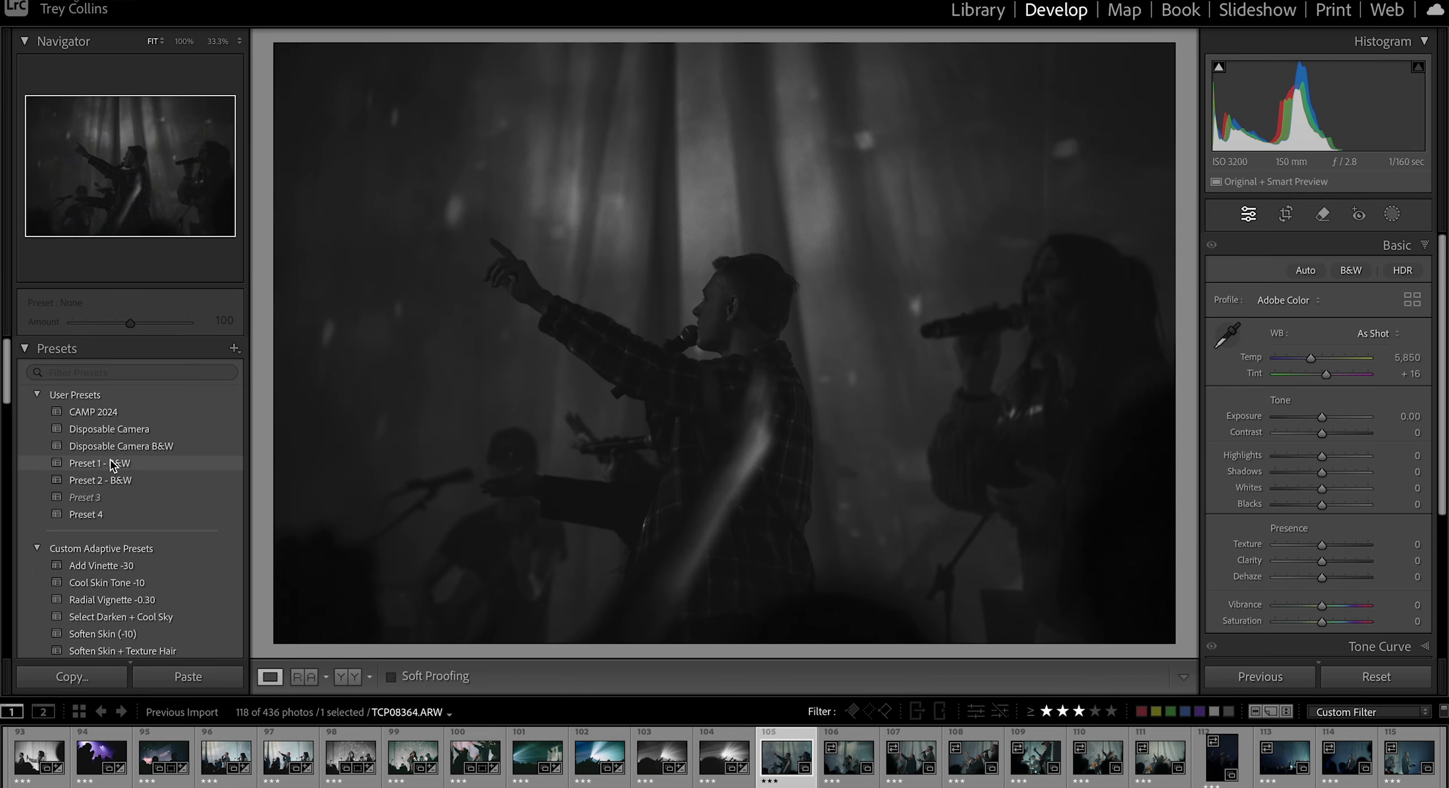
{"action": "left_click", "coordinate": [193, 426]}
{"action": "mouse_move", "coordinate": [1322, 458]}
{"action": "left_mouse_down"}
{"action": "mouse_move", "coordinate": [1377, 455]}
{"action": "mouse_move", "coordinate": [1331, 457]}
{"action": "left_mouse_up"}
{"action": "key", "text": "super+z"}
{"action": "mouse_move", "coordinate": [1317, 419]}
{"action": "left_mouse_down"}
{"action": "mouse_move", "coordinate": [1336, 419]}
{"action": "mouse_move", "coordinate": [1332, 374]}
{"action": "mouse_move", "coordinate": [1329, 420]}
{"action": "left_mouse_up"}
Step: Apply Preset 4 to photo TCP08364, reset its Highlights to 0 and add the Subject Pop adaptive preset
{"action": "left_click", "coordinate": [113, 516]}
{"action": "double_click", "coordinate": [1308, 458]}
{"action": "scroll", "coordinate": [143, 537], "scroll_direction": "down", "scroll_amount": 5}
{"action": "left_click", "coordinate": [121, 496]}
Step: Try a tighter crop of photo TCP08364 by pulling in its upper-right corner
{"action": "left_click", "coordinate": [1286, 214]}
{"action": "left_click_drag", "start_coordinate": [1175, 43], "coordinate": [1025, 144]}
{"action": "key", "text": "Return"}
{"action": "key", "text": "ctrl+z"}
Step: Sync the edits of photo TCP08364 to photo TCP08368 and compare the two
{"action": "key", "text": "Right"}
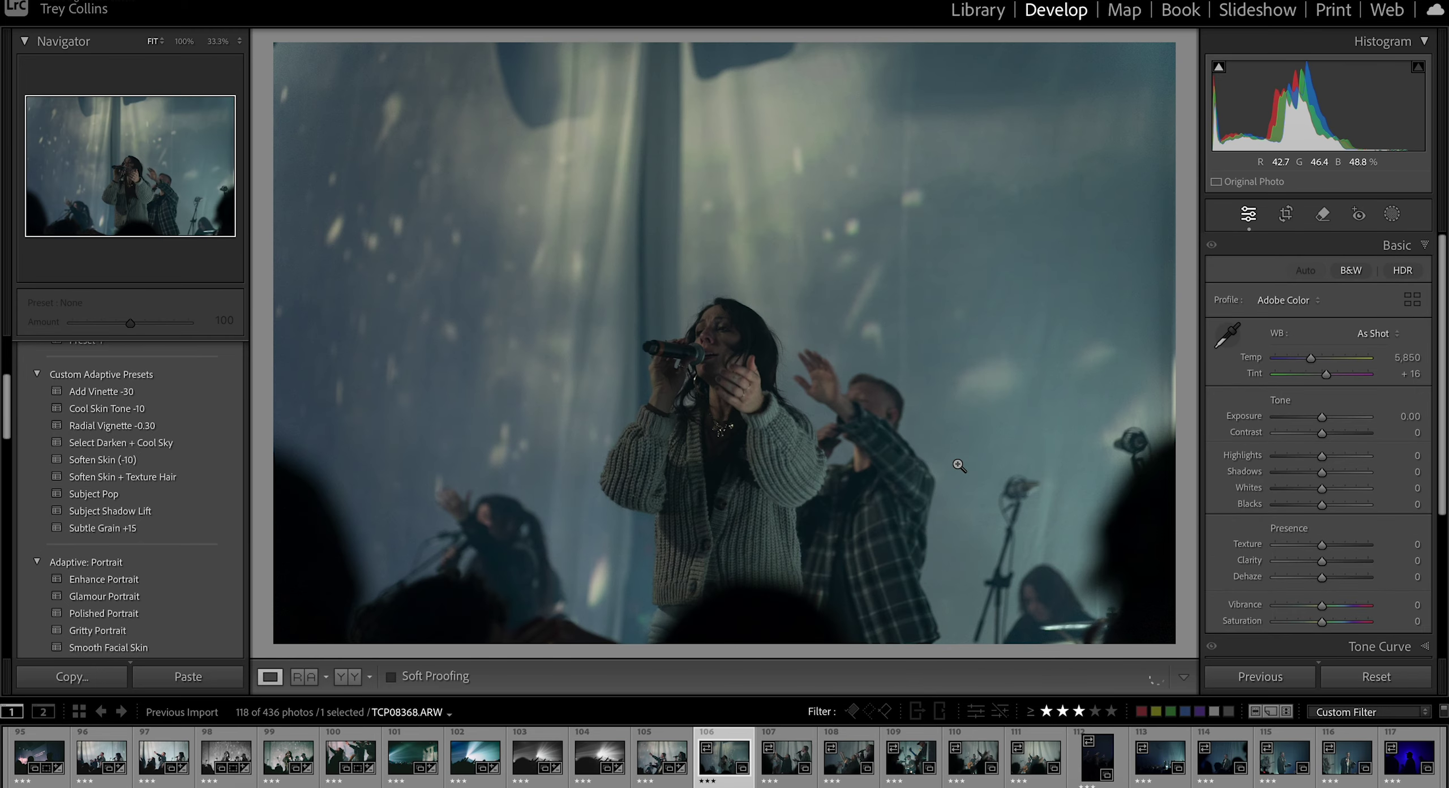
{"action": "key", "text": "Left"}
{"action": "key", "text": "shift+Right"}
{"action": "left_click", "coordinate": [1251, 677]}
{"action": "key", "text": "Return"}
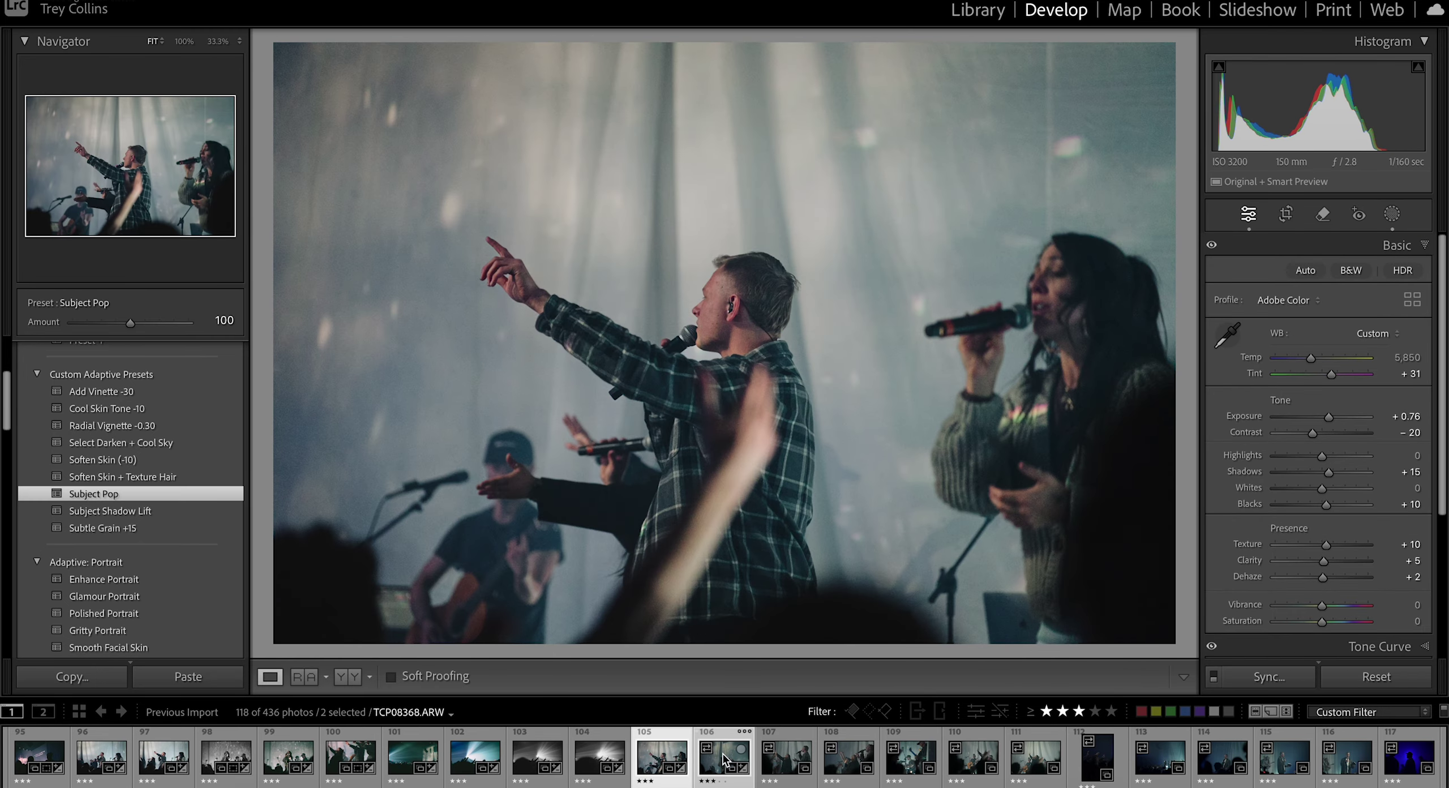
{"action": "key", "text": "Right"}
{"action": "key", "text": "Left"}
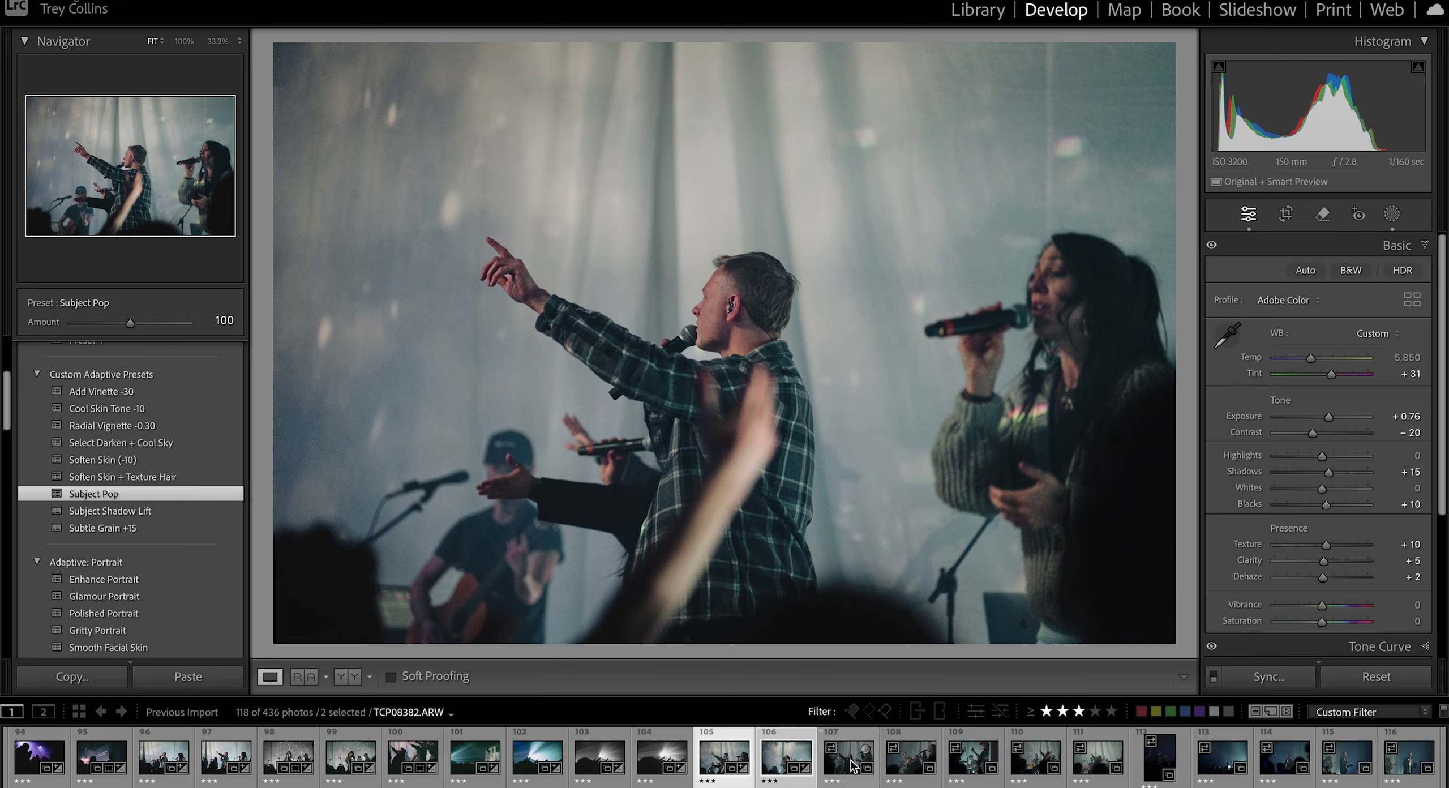
Step: Sync the edits of photo TCP08368 to photos TCP08382 and TCP08384 and check the result up close
{"action": "left_click", "coordinate": [849, 758]}
{"action": "key", "text": "Left"}
{"action": "left_click", "coordinate": [911, 759], "text": "shift"}
{"action": "left_click", "coordinate": [1293, 676]}
{"action": "key", "text": "Return"}
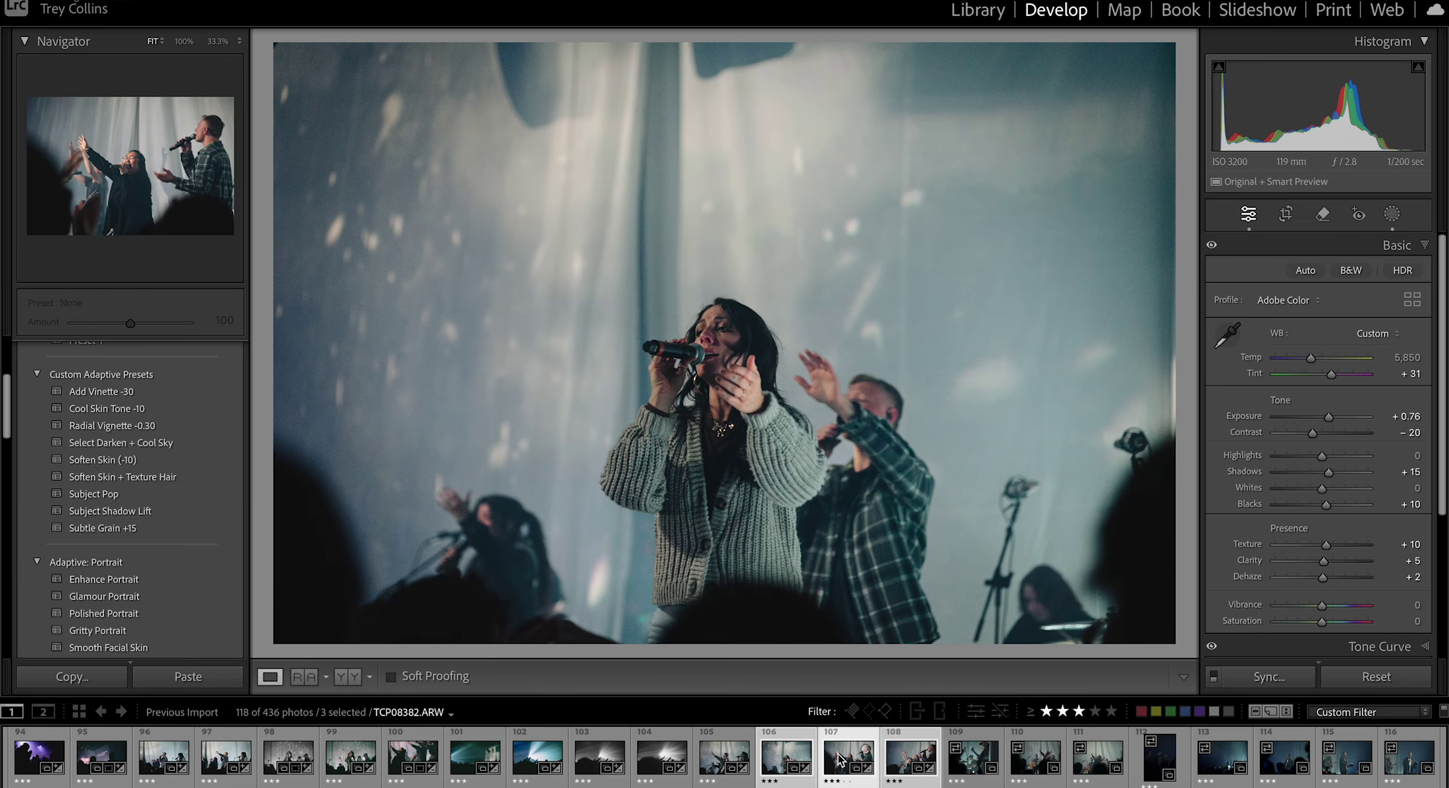
{"action": "key", "text": "Right"}
{"action": "left_click", "coordinate": [780, 281]}
{"action": "left_click", "coordinate": [782, 281]}
Step: Set the Exposure of photo TCP08384 to +0.46 and crop it tighter around the singer with glasses
{"action": "key", "text": "Right"}
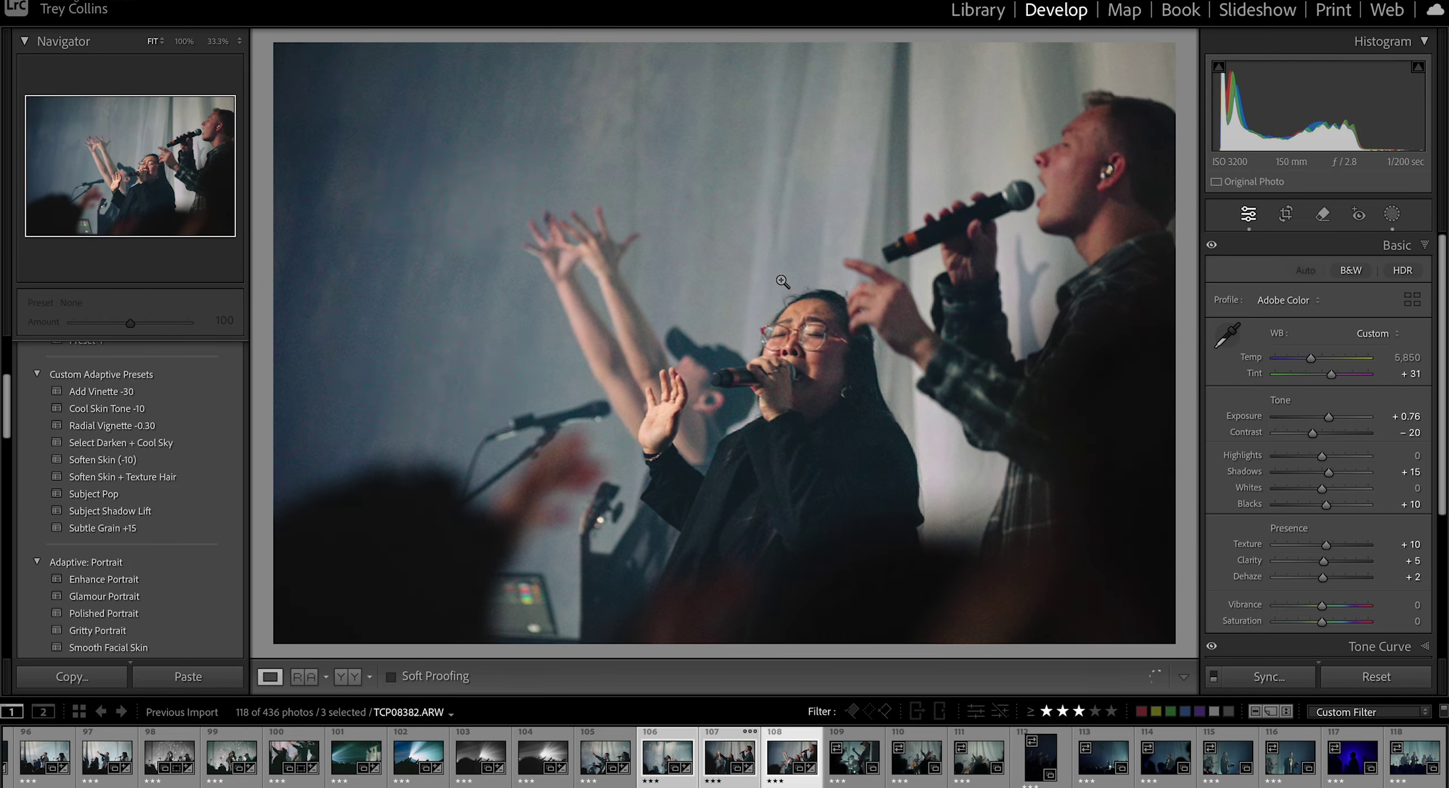
{"action": "left_click_drag", "start_coordinate": [1328, 418], "coordinate": [1326, 418]}
{"action": "key", "text": "r"}
{"action": "left_click_drag", "start_coordinate": [1179, 46], "coordinate": [1062, 122]}
{"action": "left_click_drag", "start_coordinate": [944, 243], "coordinate": [851, 252]}
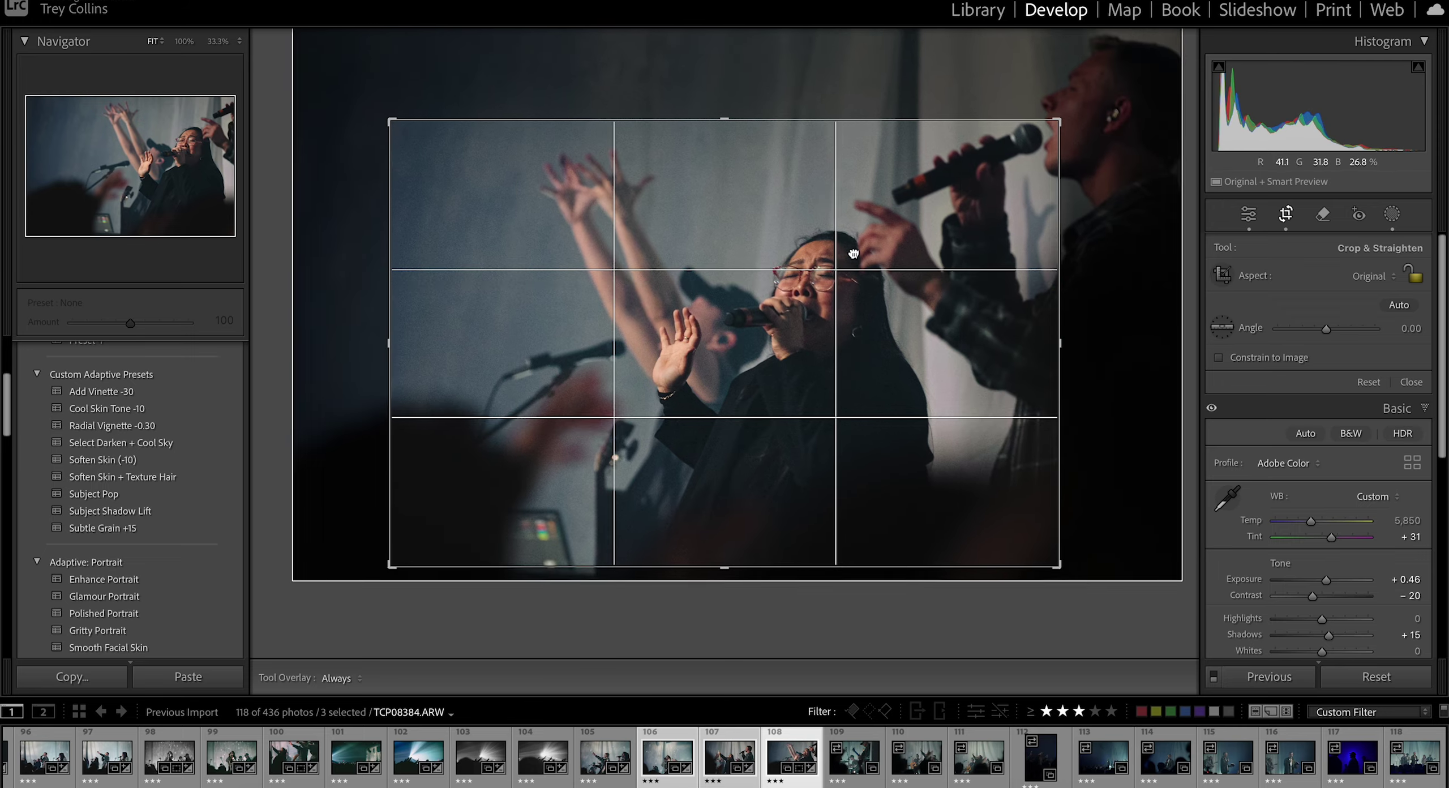
{"action": "key", "text": "r"}
Step: Run AI Denoise with Amount 20 and Create Stacks on the three selected photos TCP08368, TCP08382 and TCP08384
{"action": "scroll", "coordinate": [1396, 598], "scroll_direction": "down", "scroll_amount": 5}
{"action": "left_click", "coordinate": [1395, 512]}
{"action": "left_click", "coordinate": [1249, 468]}
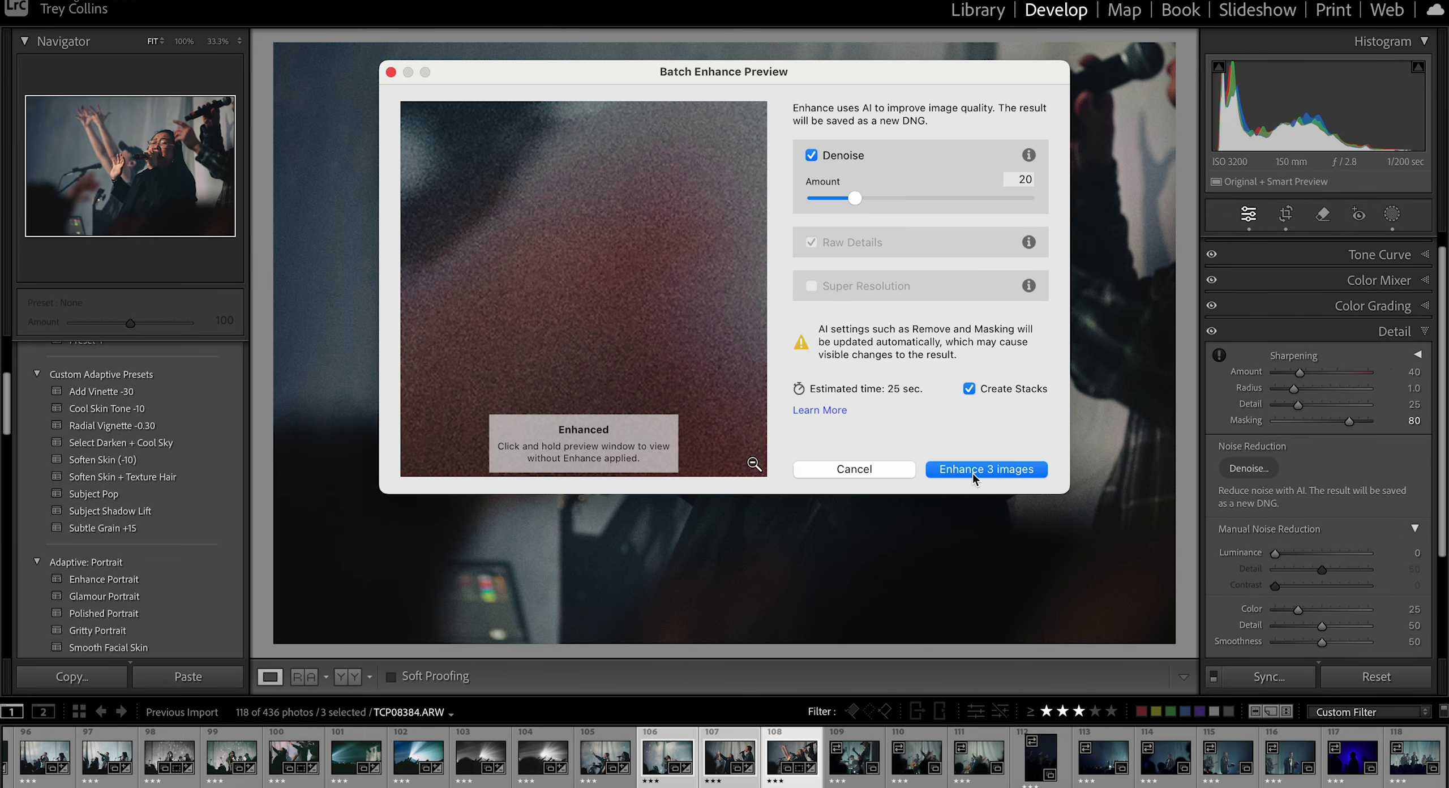
{"action": "left_click", "coordinate": [971, 470]}
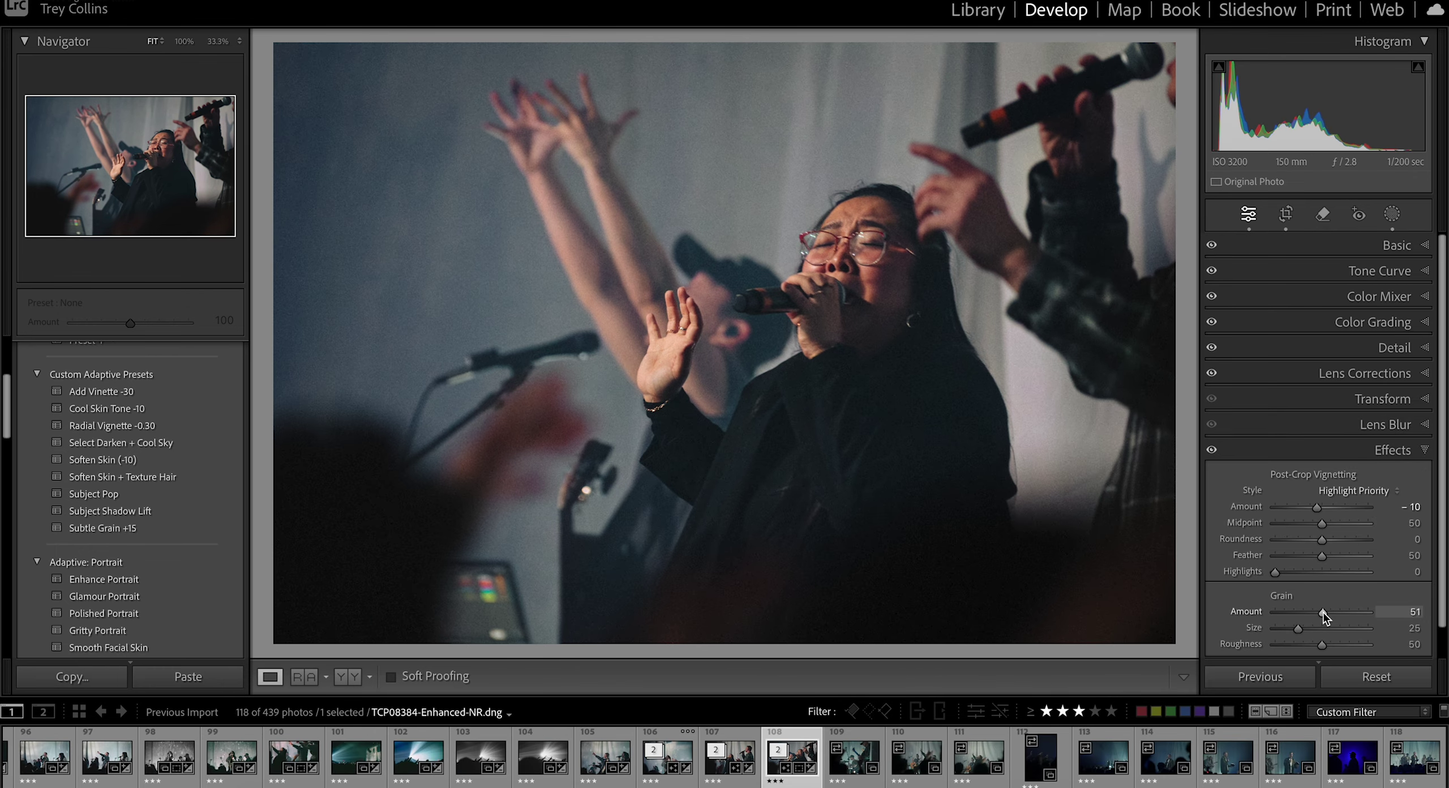
Step: Compare the three denoised photos with each other and with photo TCP08364
{"action": "key", "text": "Left"}
{"action": "key", "text": "Right"}
{"action": "key", "text": "Left"}
{"action": "key", "text": "Left"}
{"action": "key", "text": "Left"}
{"action": "key", "text": "Left"}
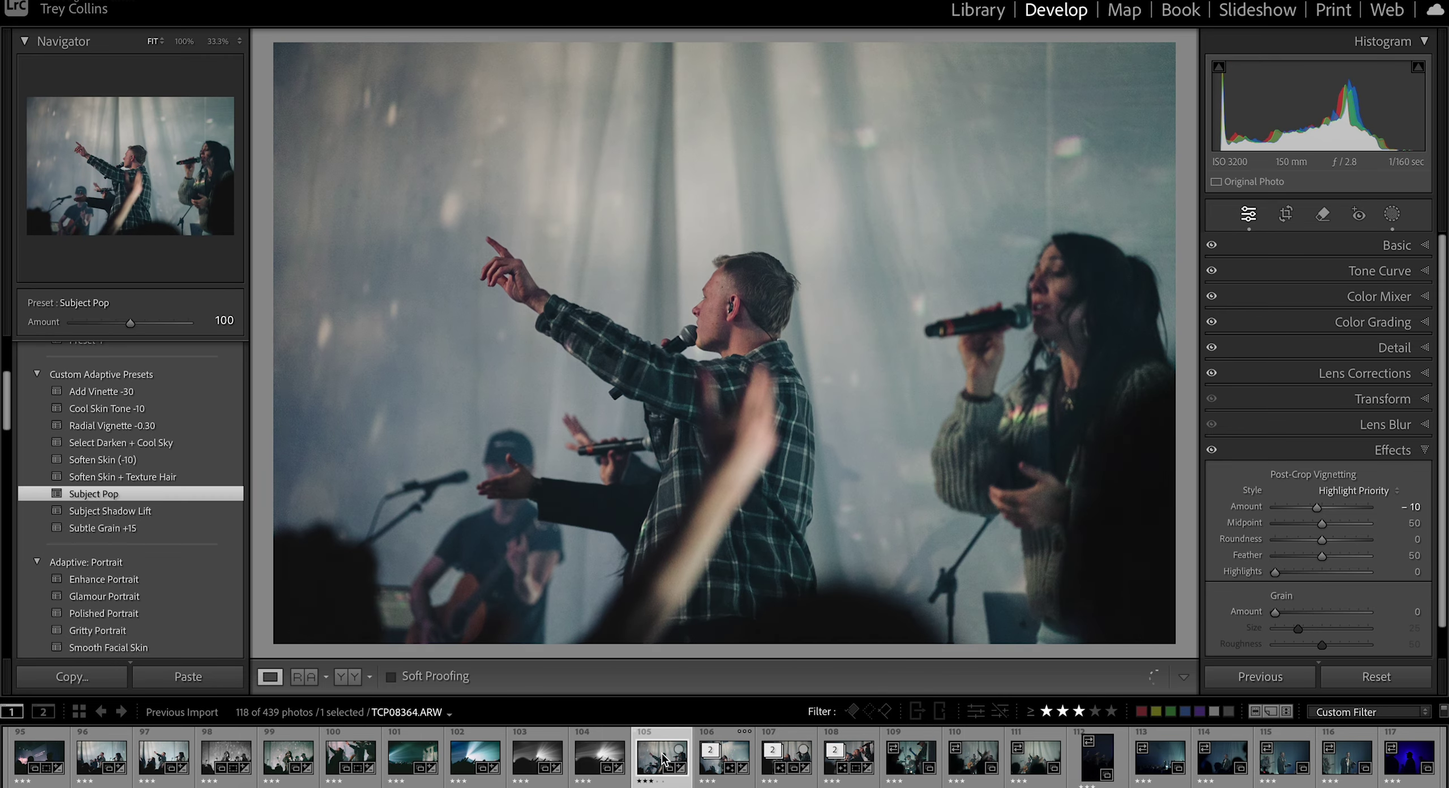
{"action": "key", "text": "Right"}
{"action": "key", "text": "Right"}
{"action": "left_click", "coordinate": [788, 755]}
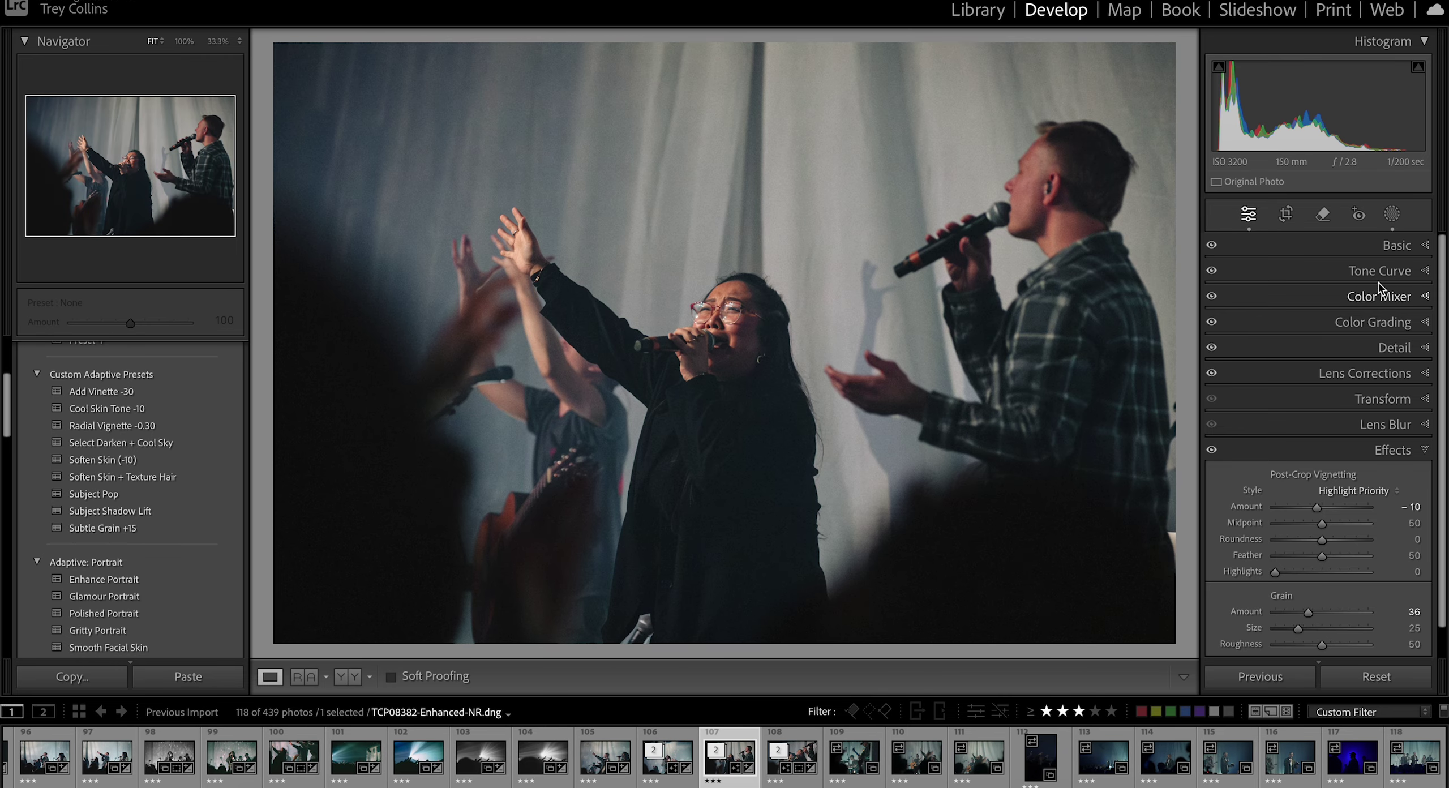
Step: Apply the Disposable Camera B&W preset to drummer photo TCP08388 and set Tint +45 and Exposure −0.66
{"action": "left_click", "coordinate": [1388, 245]}
{"action": "key", "text": "Right"}
{"action": "scroll", "coordinate": [159, 431], "scroll_direction": "up", "scroll_amount": 3}
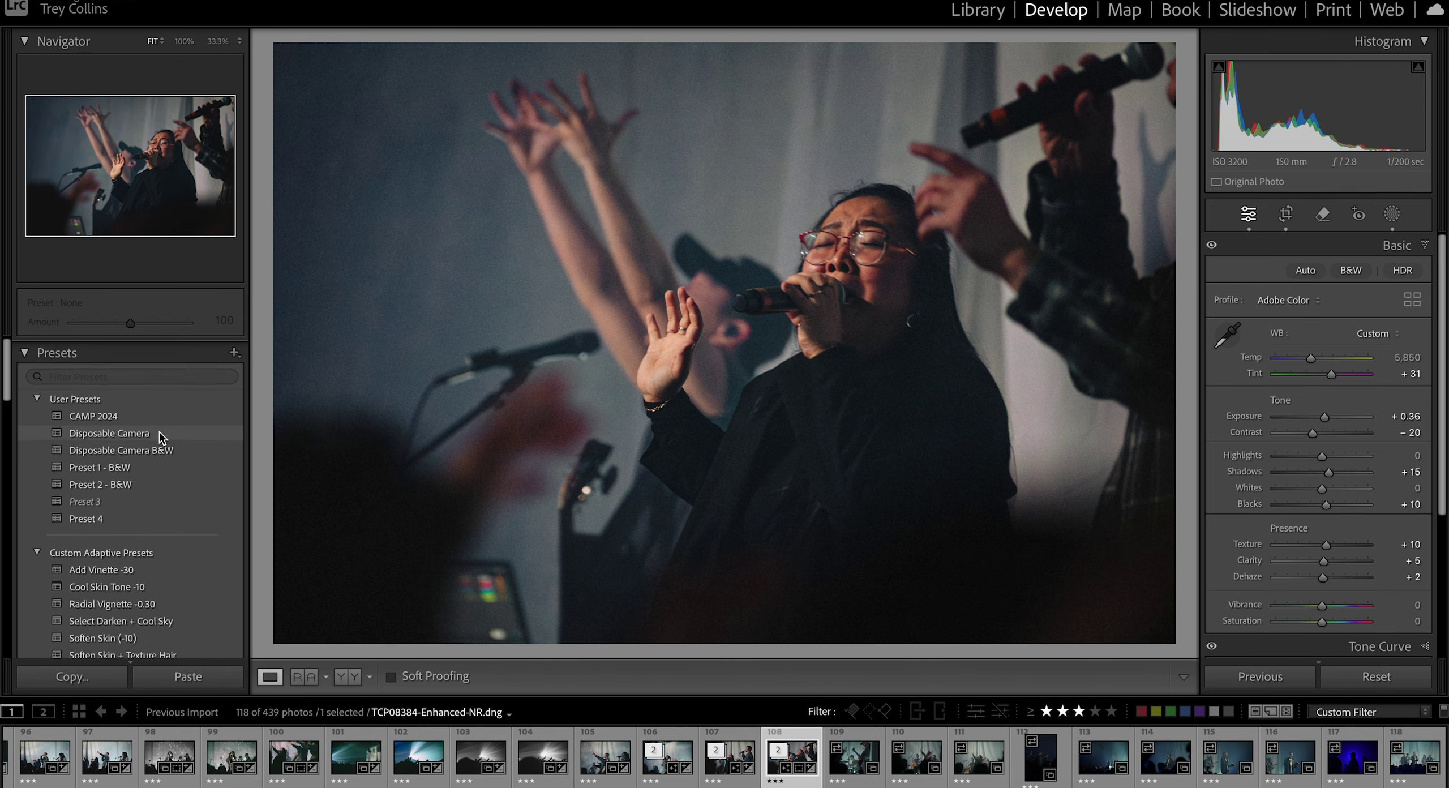
{"action": "key", "text": "Right"}
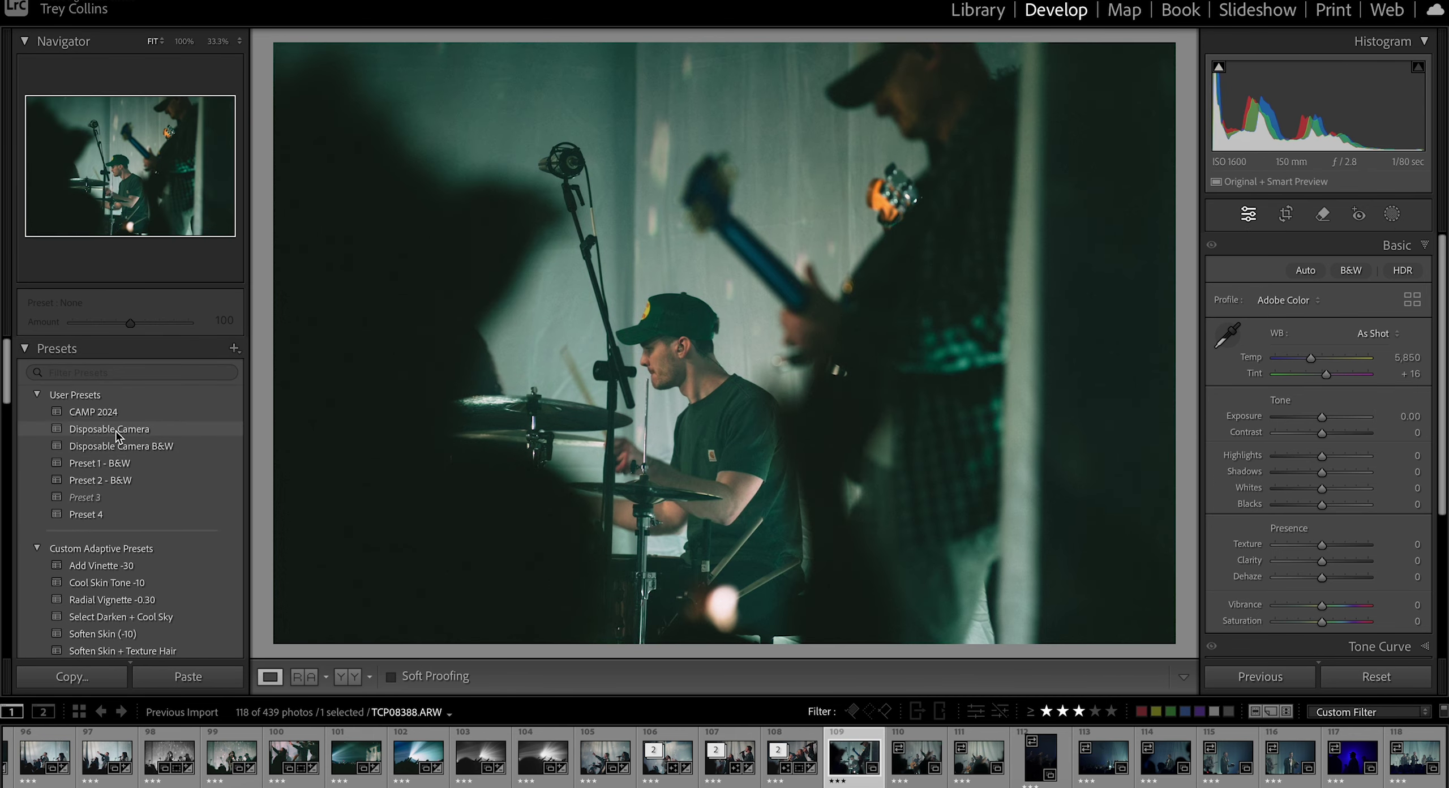
{"action": "left_click", "coordinate": [109, 429]}
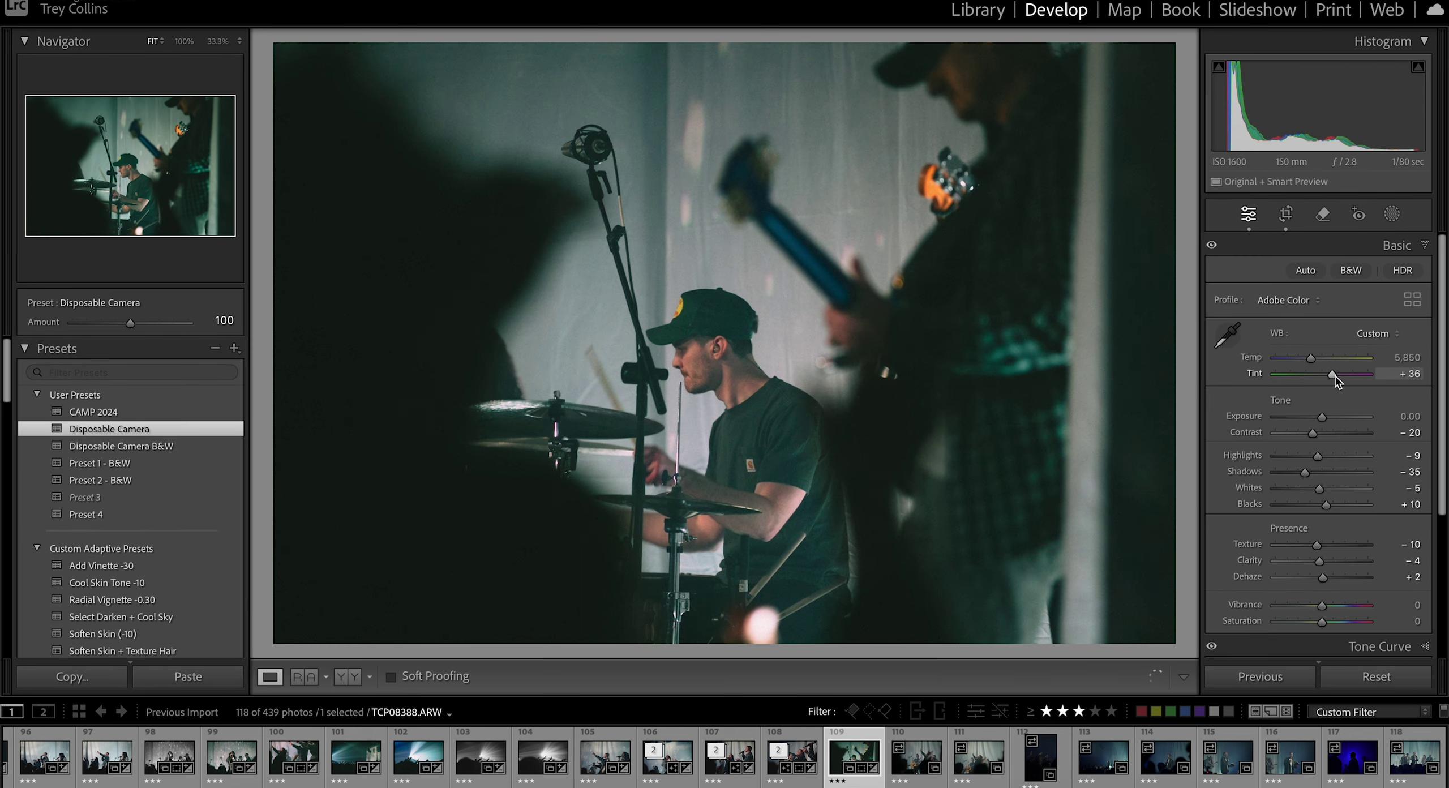
{"action": "left_click", "coordinate": [181, 448]}
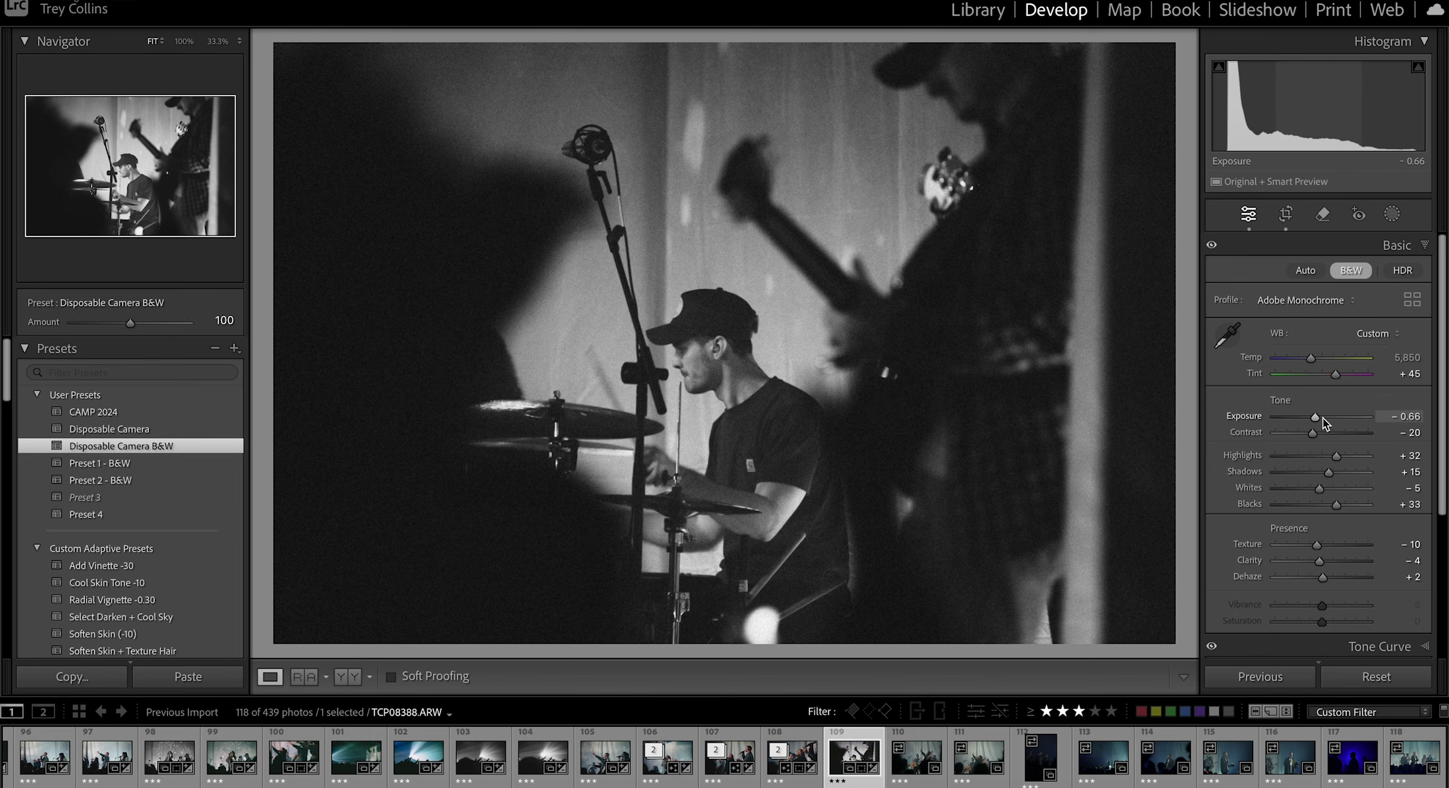
Step: Sync the edits of the denoised photo TCP08384-Enhanced-NR to photo TCP08395
{"action": "key", "text": "Right"}
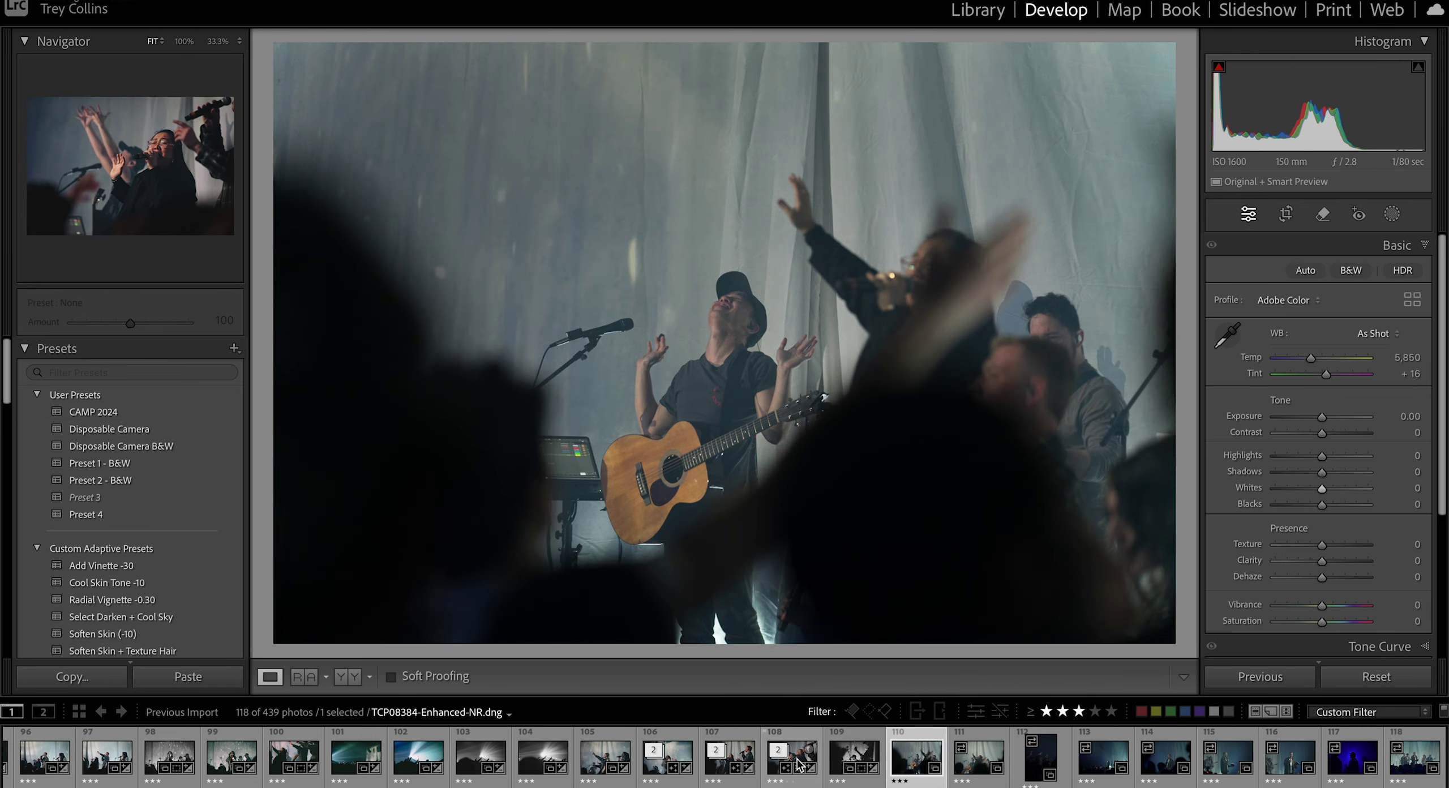
{"action": "left_click", "coordinate": [792, 756]}
{"action": "left_click", "coordinate": [916, 756], "text": "super"}
{"action": "left_click", "coordinate": [1269, 678]}
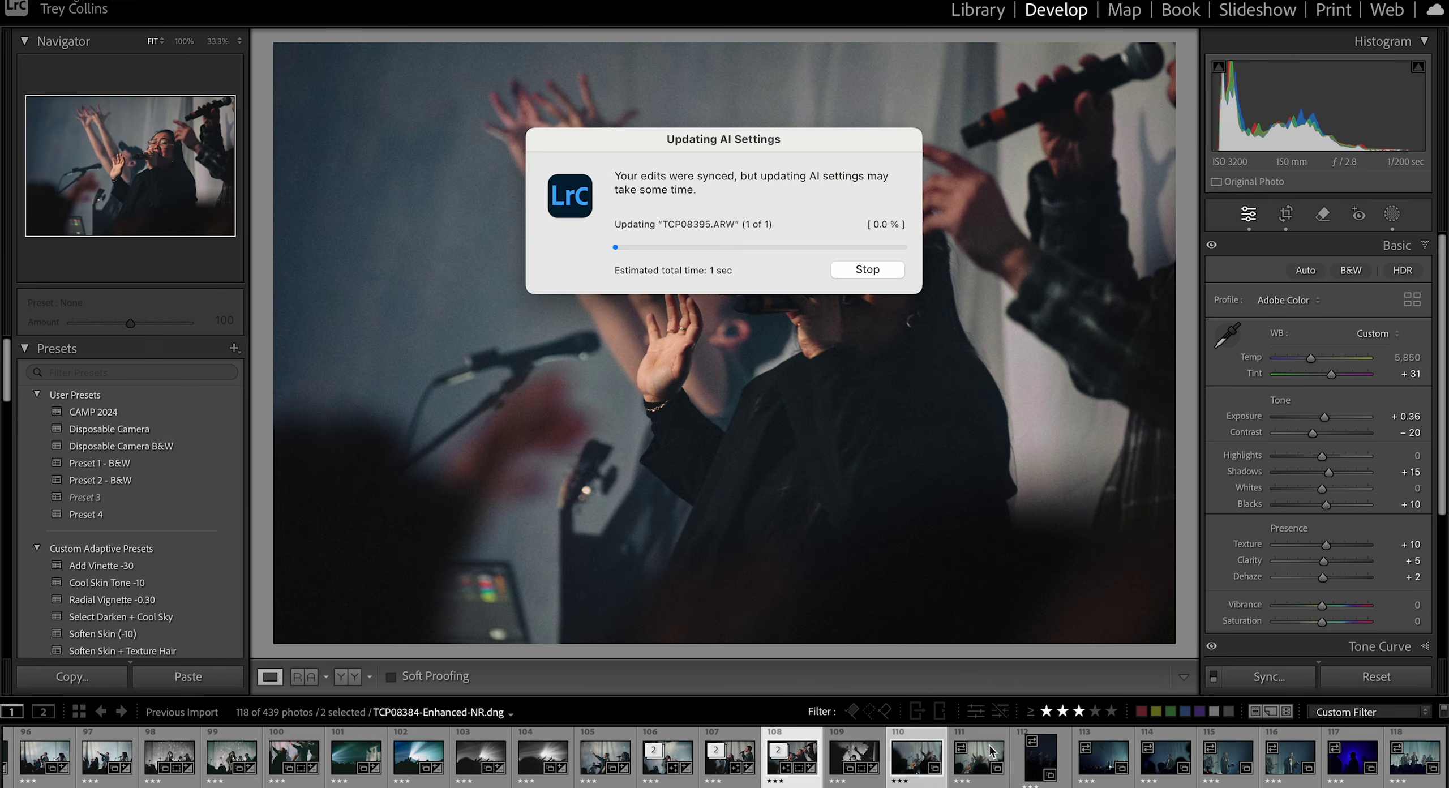
Step: Set photo TCP08395 to Exposure −0.07 and Whites +27, and apply the Subject Pop adaptive preset
{"action": "left_click", "coordinate": [909, 756]}
{"action": "left_click_drag", "start_coordinate": [1325, 417], "coordinate": [1322, 418]}
{"action": "scroll", "coordinate": [114, 571], "scroll_direction": "down", "scroll_amount": 5}
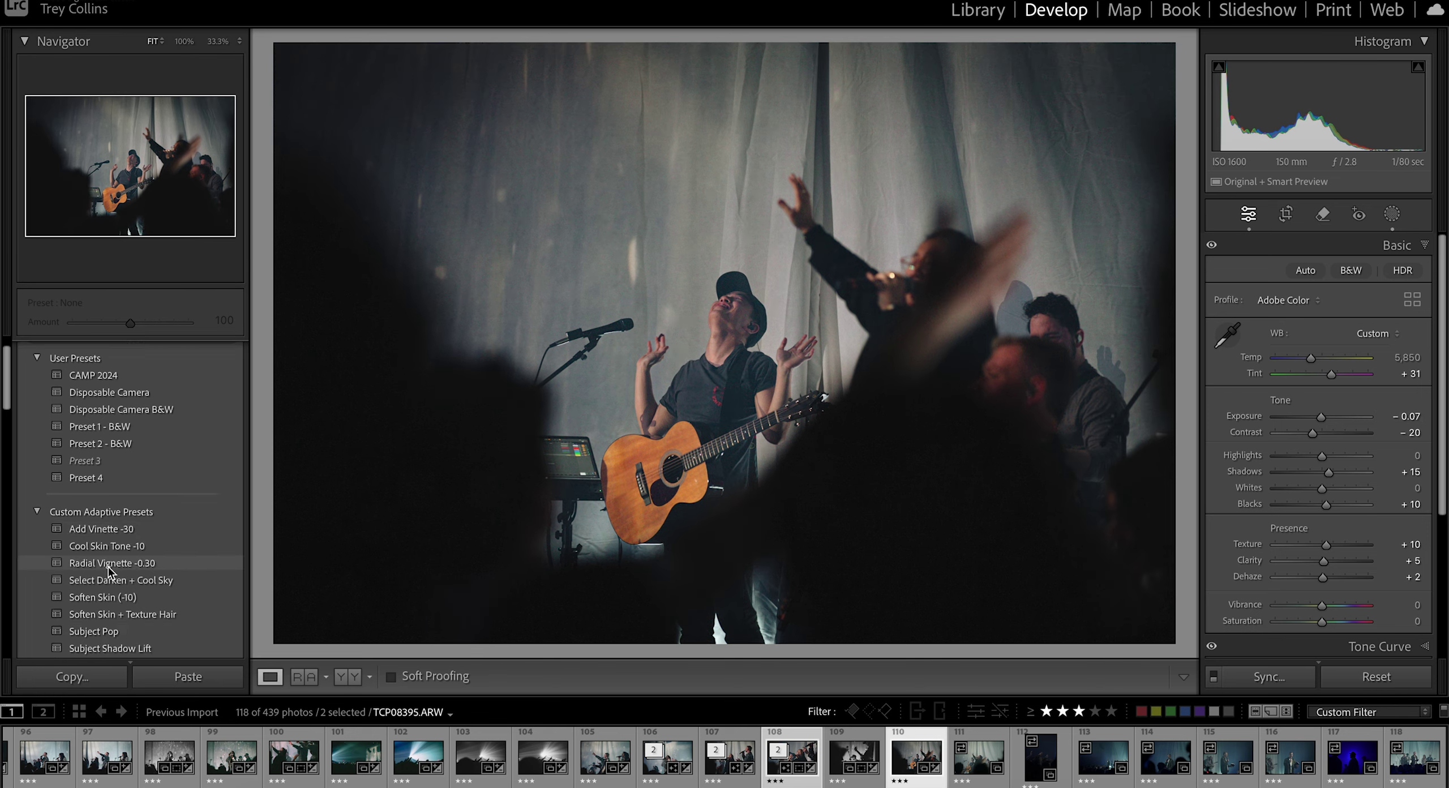
{"action": "left_click_drag", "start_coordinate": [1327, 489], "coordinate": [1328, 489]}
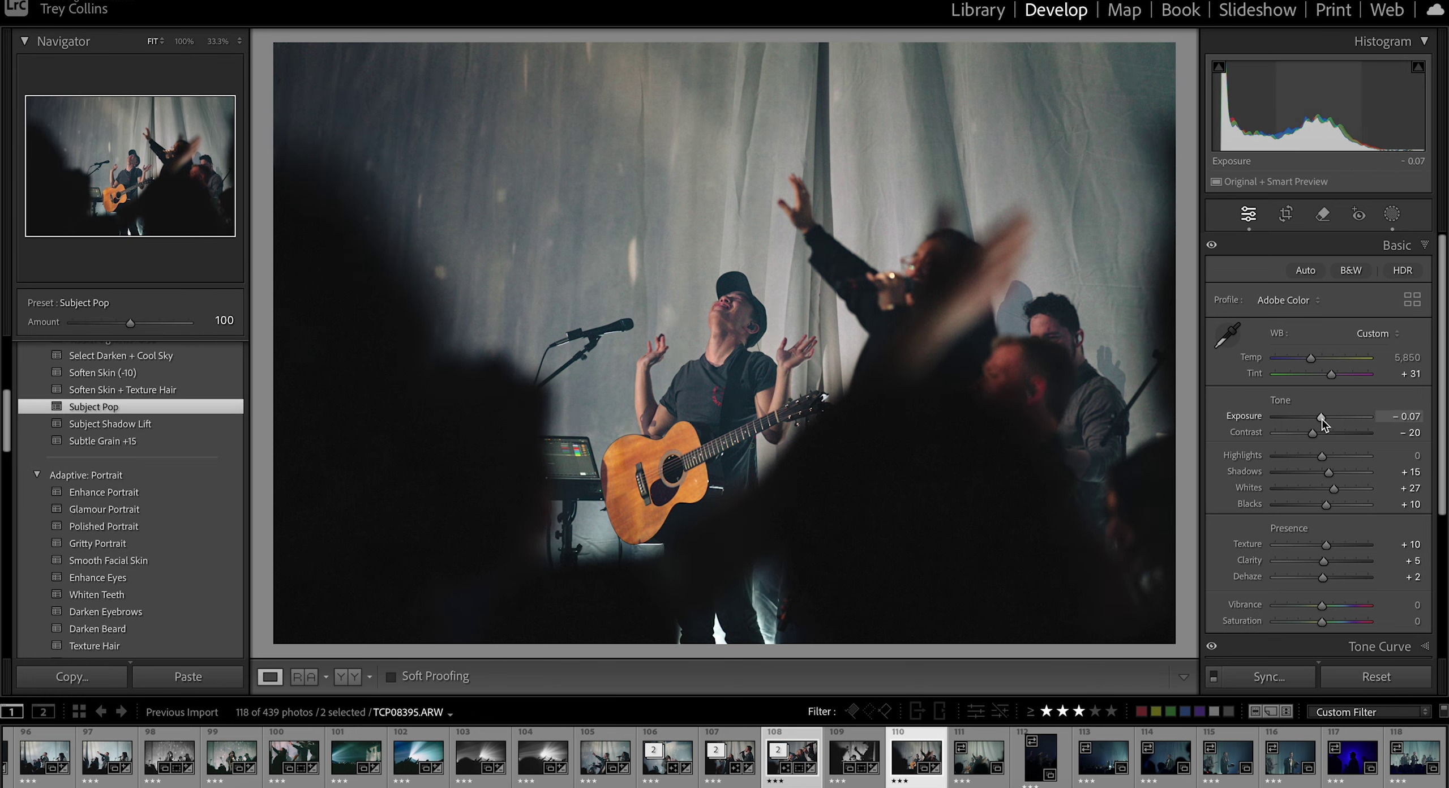
{"action": "left_click_drag", "start_coordinate": [1322, 418], "coordinate": [1321, 418]}
{"action": "key", "text": "Left"}
Step: Sync the edits of the denoised photo TCP08382-Enhanced-NR to photo TCP08397
{"action": "left_click", "coordinate": [978, 756]}
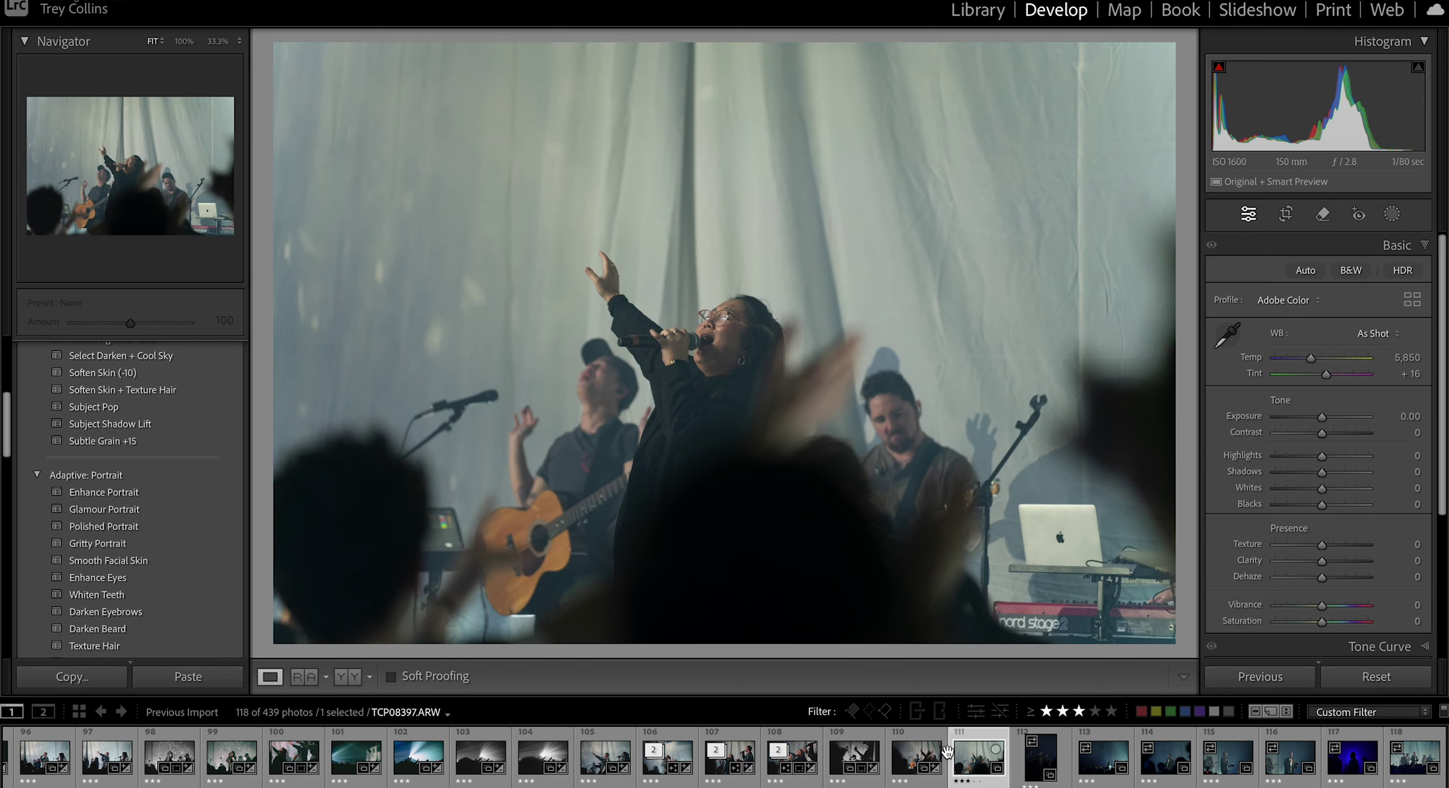
{"action": "left_click", "coordinate": [729, 756], "text": "super"}
{"action": "left_click", "coordinate": [1269, 678]}
{"action": "key", "text": "Return"}
{"action": "left_click", "coordinate": [979, 756]}
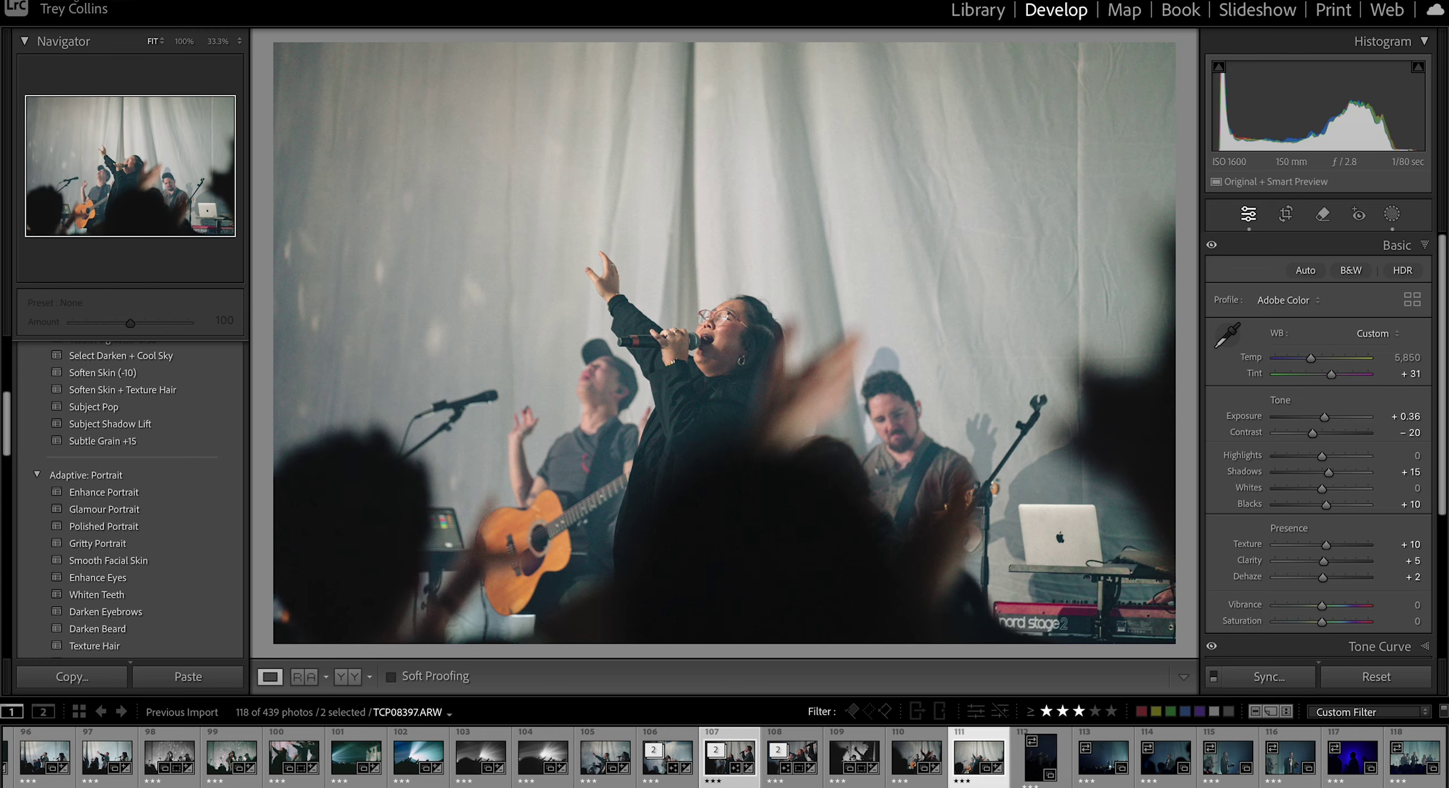
Step: Set the Exposure of photo TCP08397 to −0.24 and adjust its crop
{"action": "left_click_drag", "start_coordinate": [1326, 418], "coordinate": [1335, 374]}
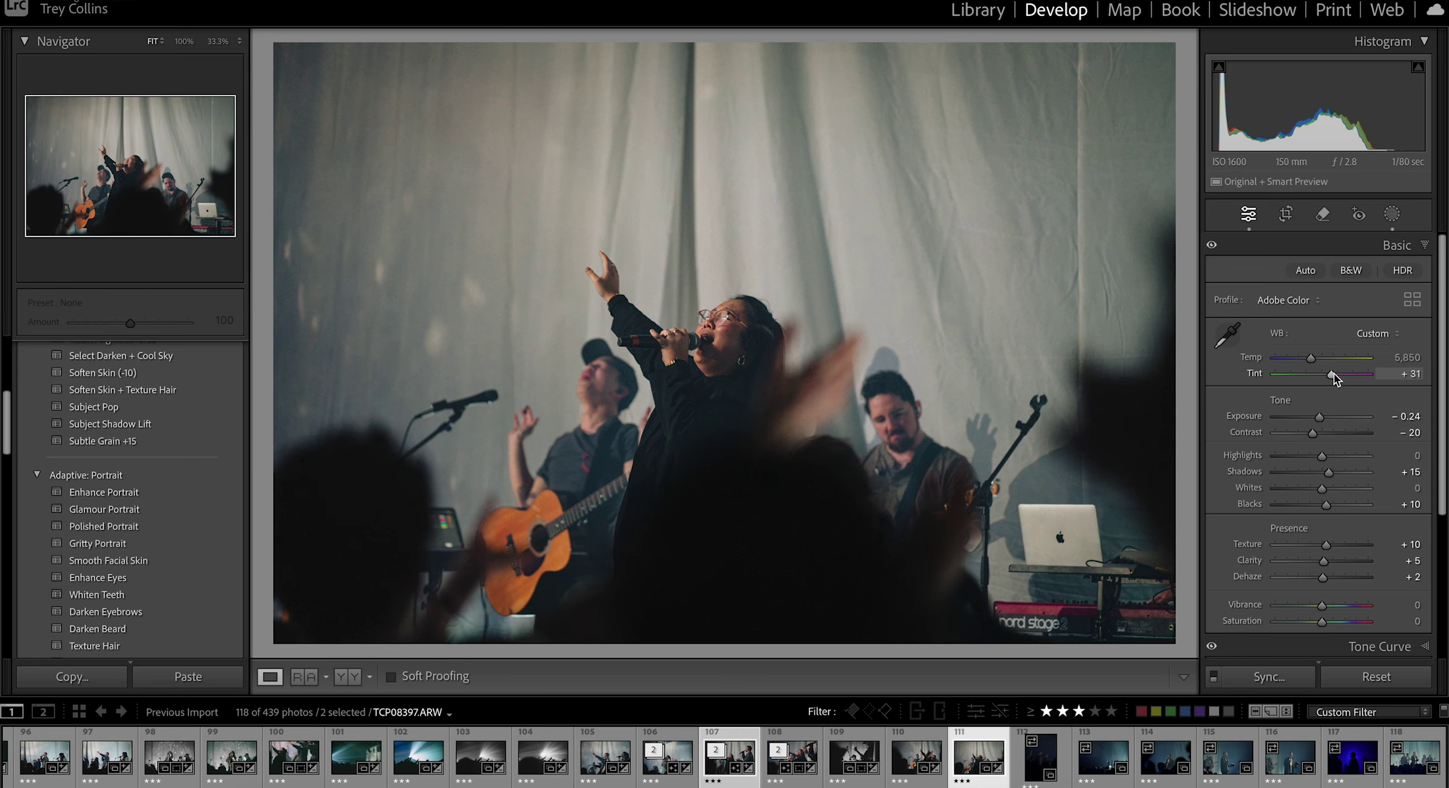
{"action": "scroll", "coordinate": [162, 409], "scroll_direction": "up", "scroll_amount": 5}
{"action": "left_click", "coordinate": [1283, 219]}
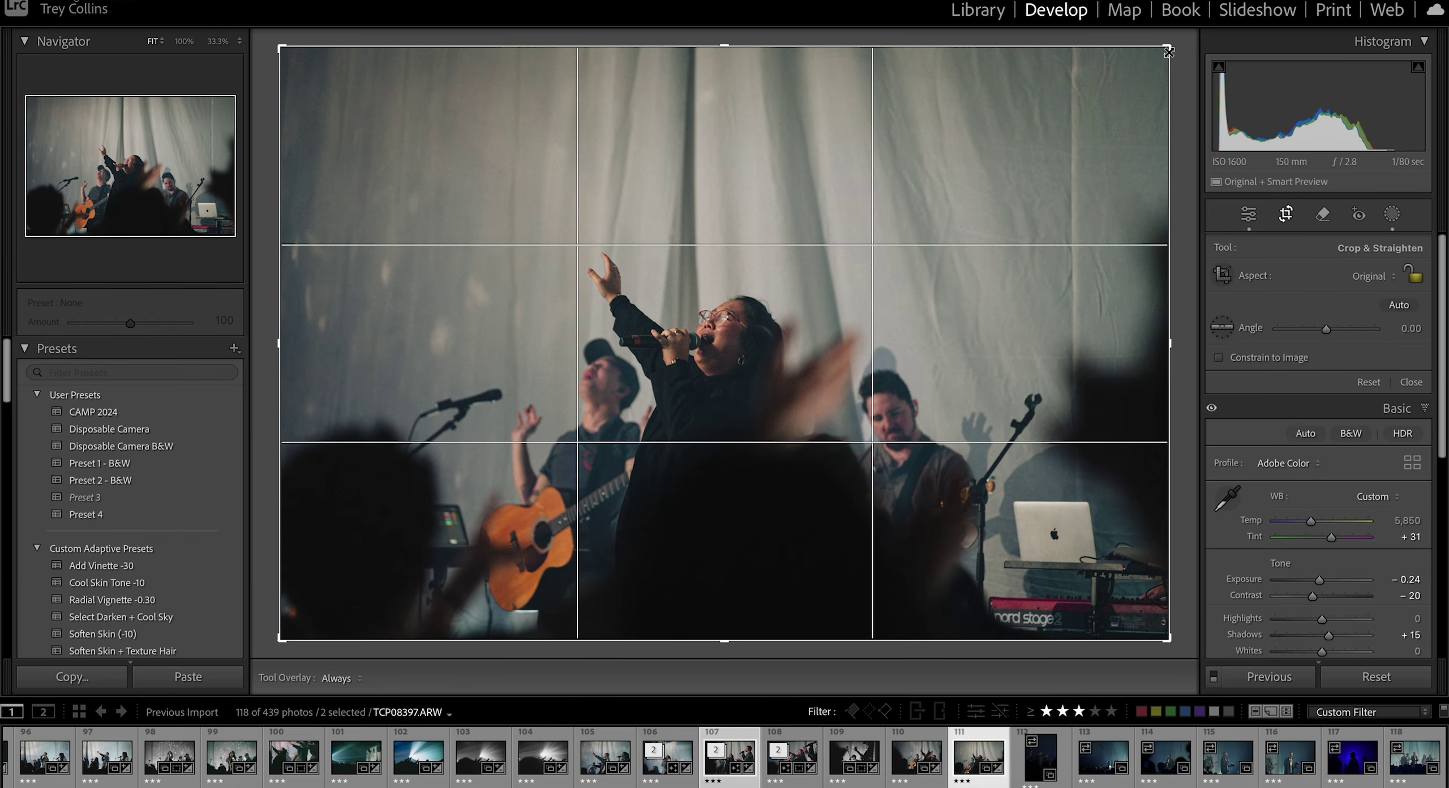
{"action": "key", "text": "Return"}
Step: Apply Preset 2 - B&W to photo TCP08400, crop it to landscape around the raised hands and set Highlights +57
{"action": "left_click", "coordinate": [1041, 761]}
{"action": "left_click", "coordinate": [113, 480]}
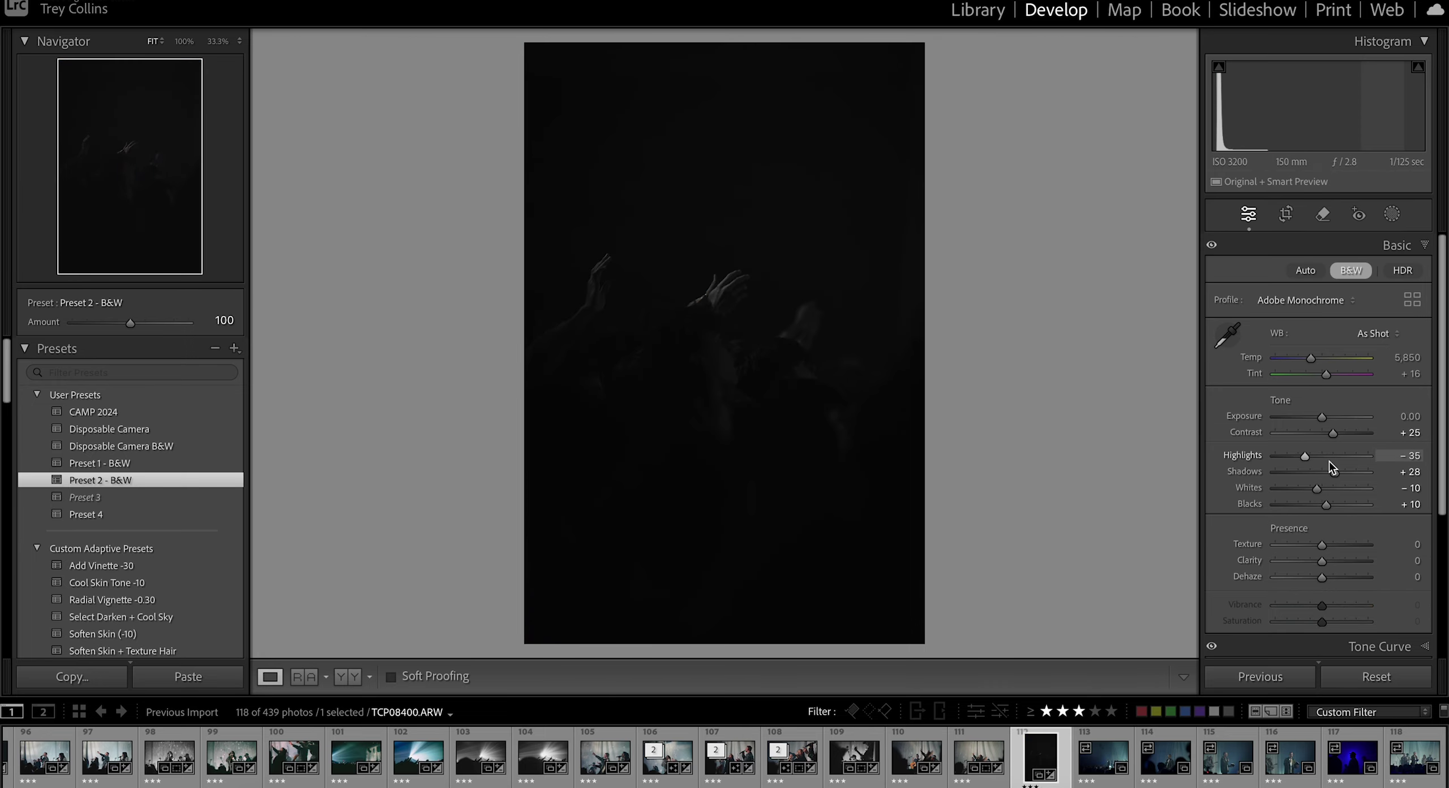
{"action": "key", "text": "r"}
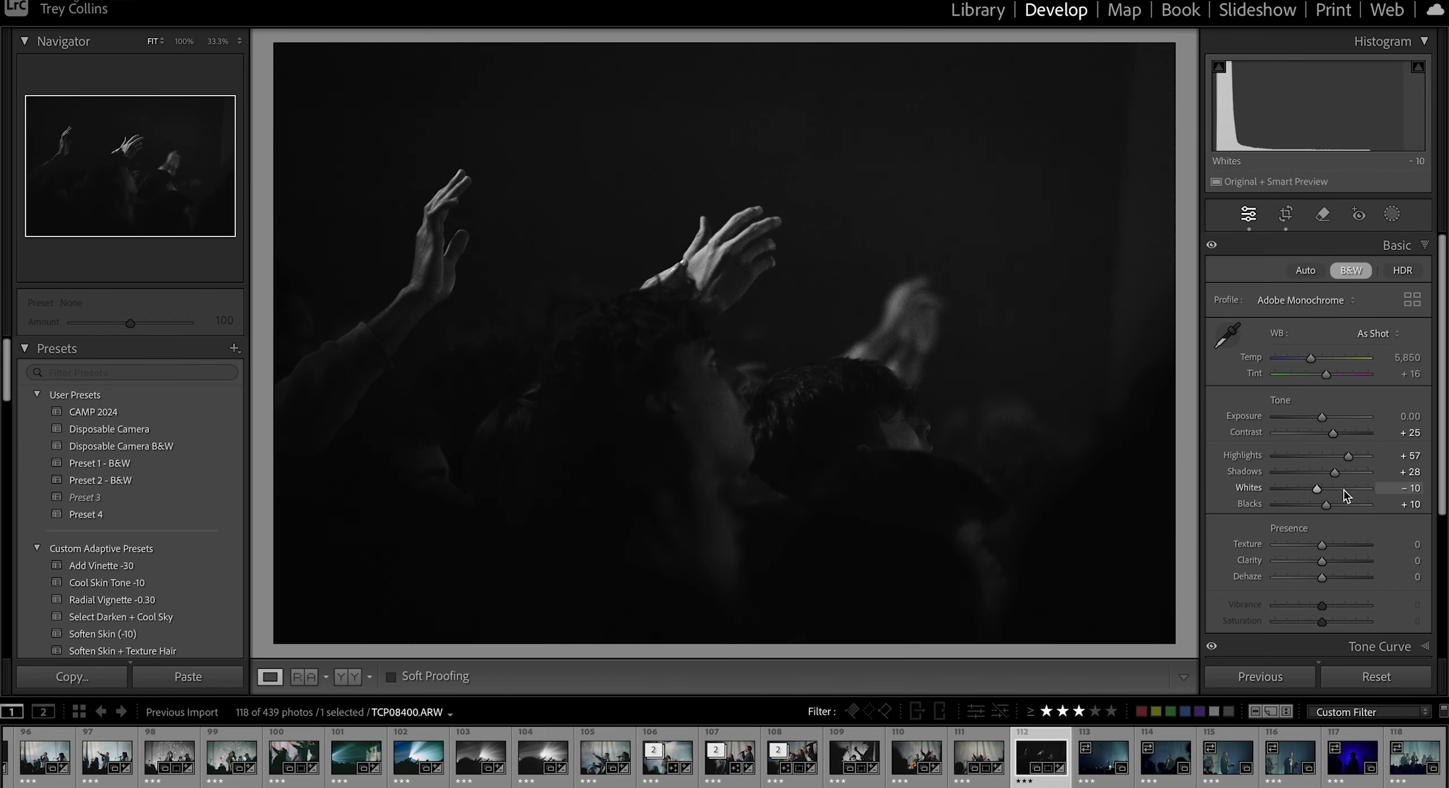
Step: Adjust the Whites of black-and-white photo TCP08400
{"action": "left_click_drag", "start_coordinate": [1346, 496], "coordinate": [1336, 493]}
Step: Apply the Disposable Camera B&W preset to photo TCP08403 and set Exposure −0.05, Shadows +22, Whites +36, Blacks −33, Clarity −14 and Dehaze −20
{"action": "left_click", "coordinate": [1101, 769]}
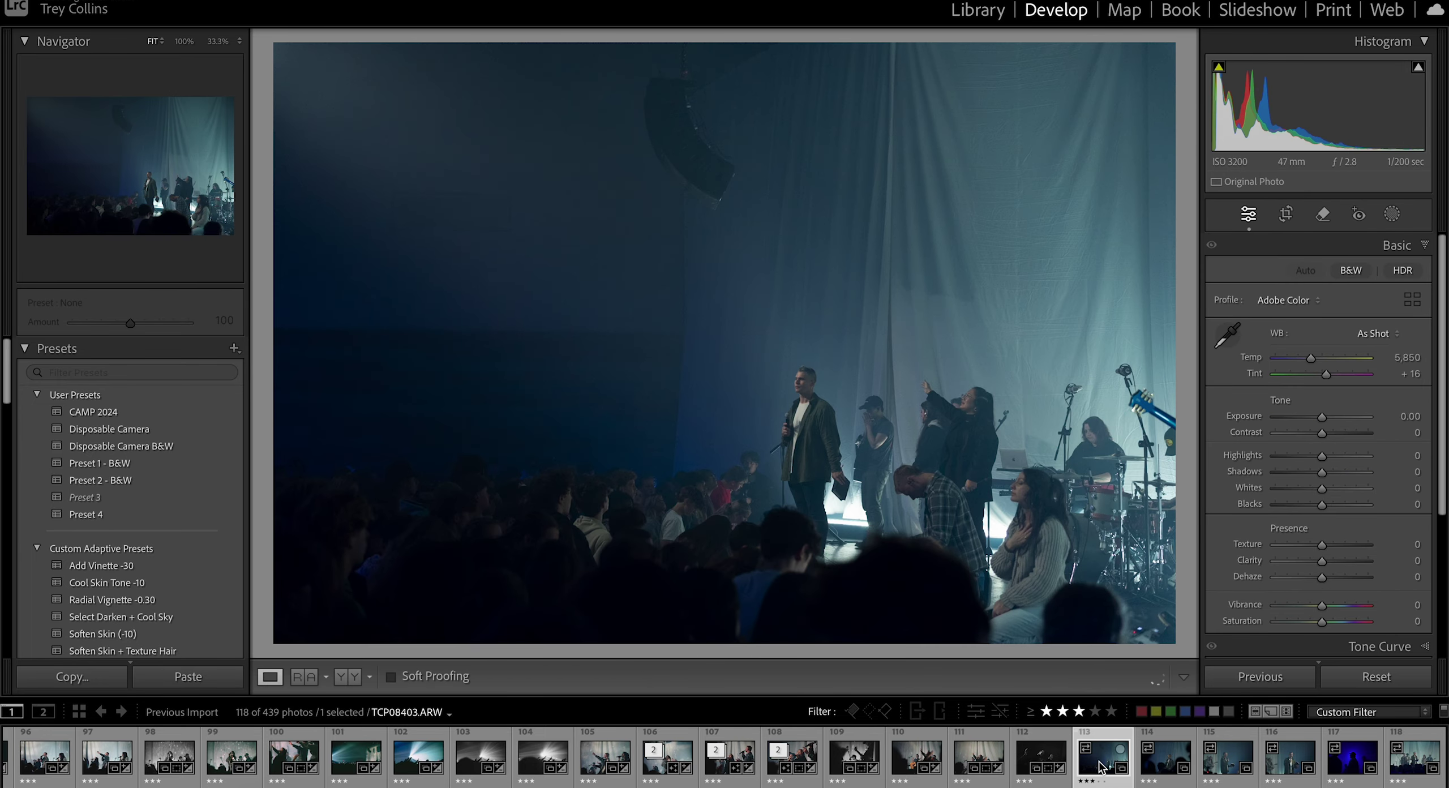
{"action": "left_click", "coordinate": [178, 448]}
{"action": "scroll", "coordinate": [1222, 550], "scroll_direction": "down", "scroll_amount": 5}
{"action": "left_click", "coordinate": [1302, 646]}
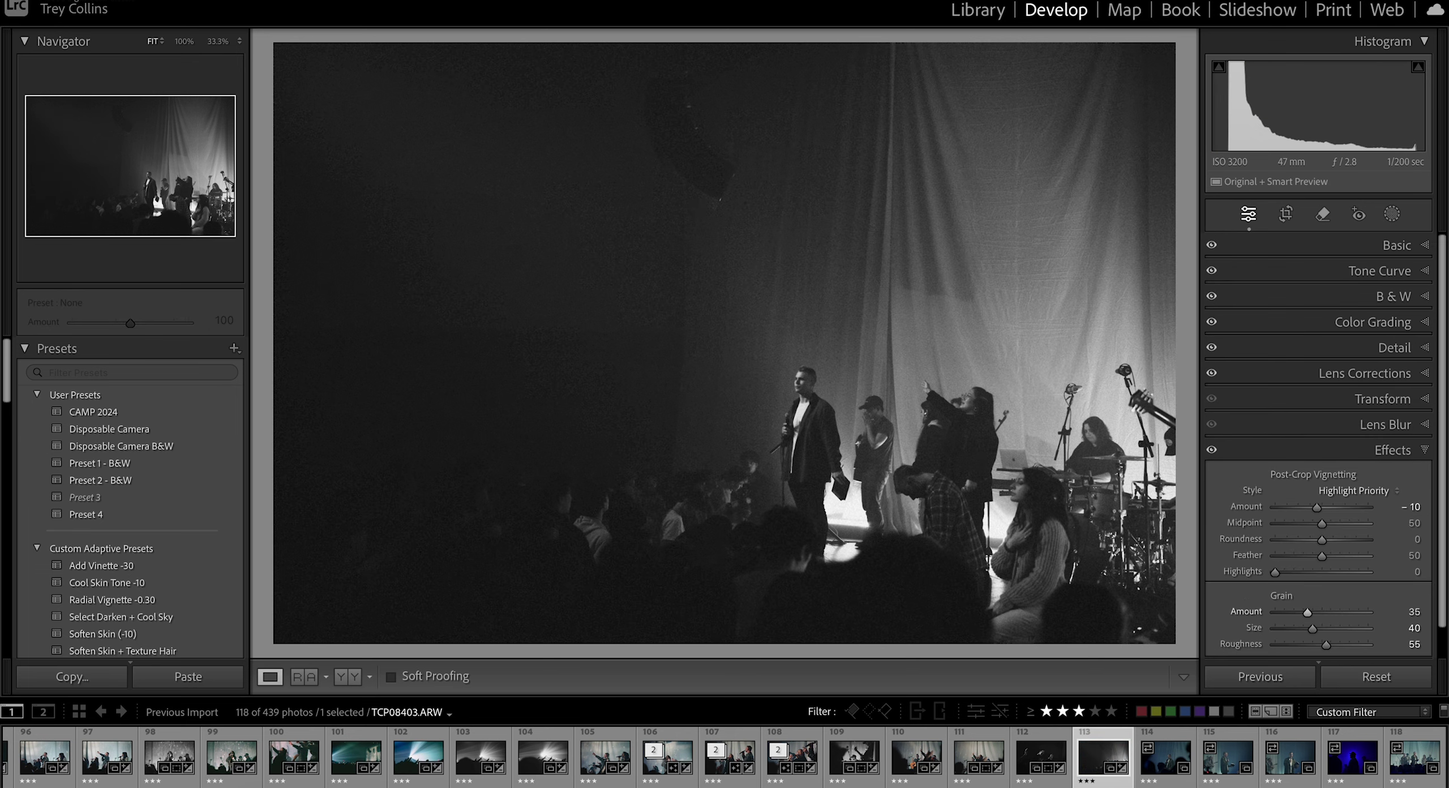
{"action": "left_click", "coordinate": [1381, 246]}
{"action": "left_click_drag", "start_coordinate": [1316, 574], "coordinate": [1309, 574]}
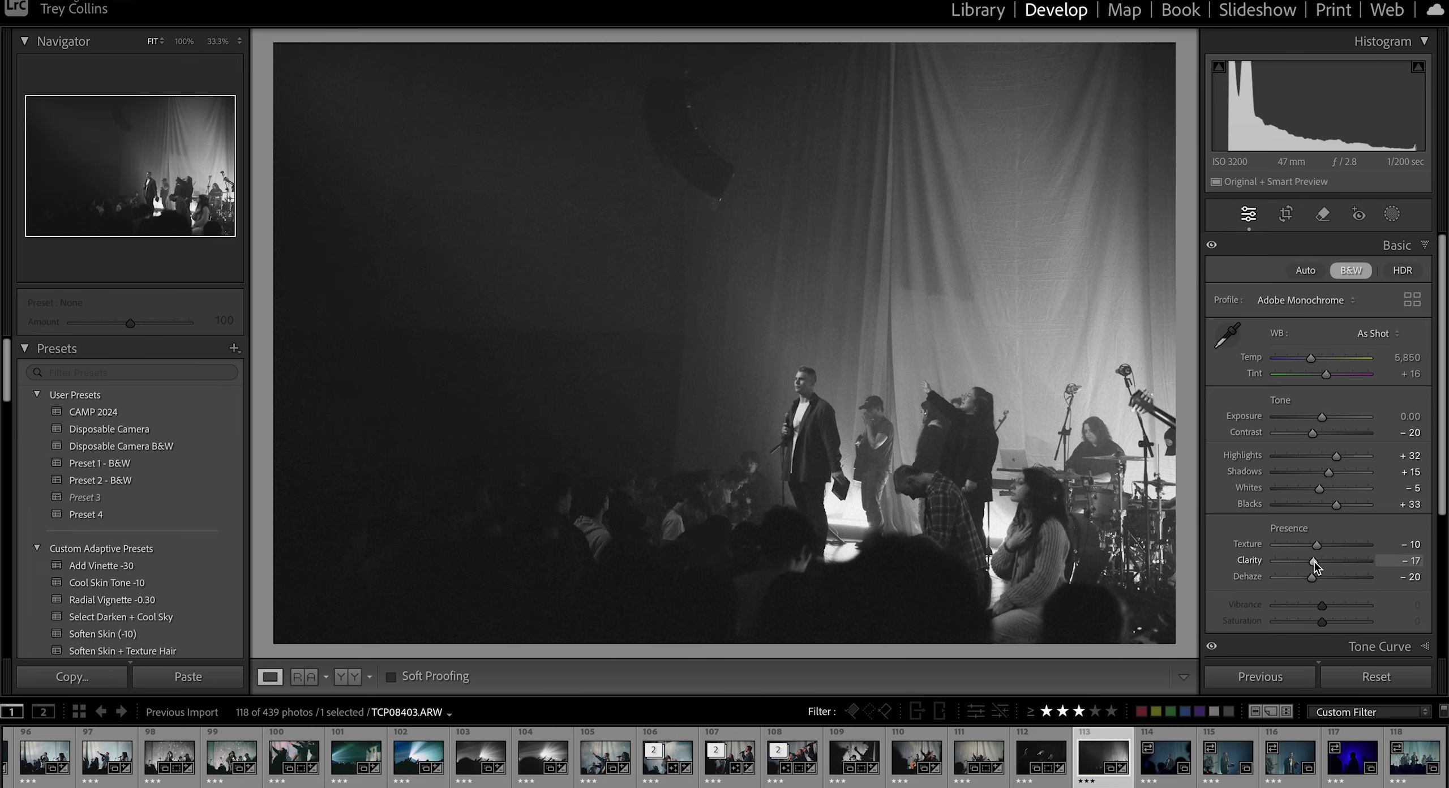
{"action": "left_click_drag", "start_coordinate": [1324, 416], "coordinate": [1322, 417]}
{"action": "mouse_move", "coordinate": [1324, 488]}
{"action": "left_mouse_down"}
{"action": "mouse_move", "coordinate": [1343, 490]}
{"action": "mouse_move", "coordinate": [1334, 473]}
{"action": "mouse_move", "coordinate": [1304, 505]}
{"action": "left_mouse_up"}
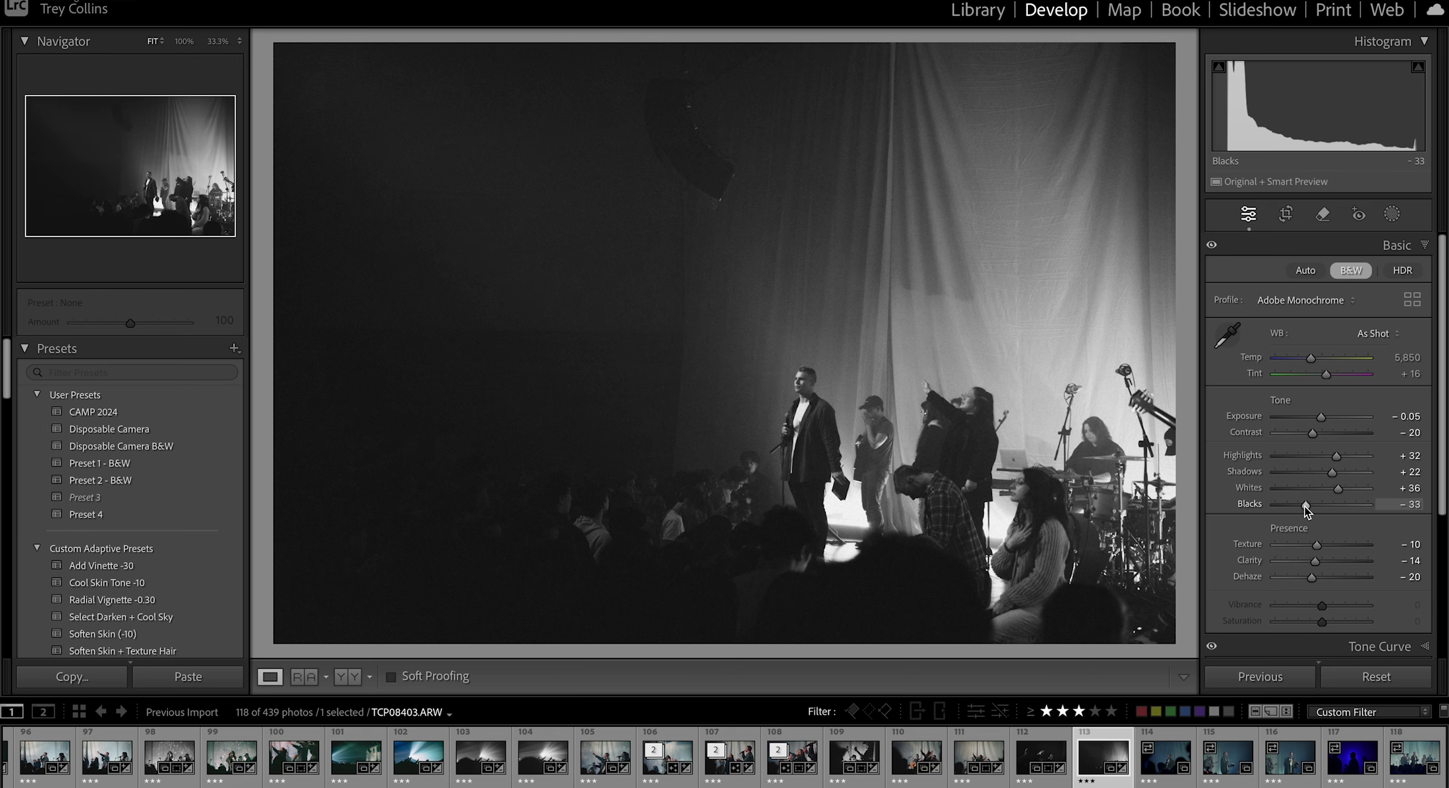
Step: Apply Preset 4 to photo TCP08404 and set Highlights +30, Temp 6,050, Tint +31 and Exposure +0.10
{"action": "left_click", "coordinate": [1165, 757]}
{"action": "left_click", "coordinate": [126, 516]}
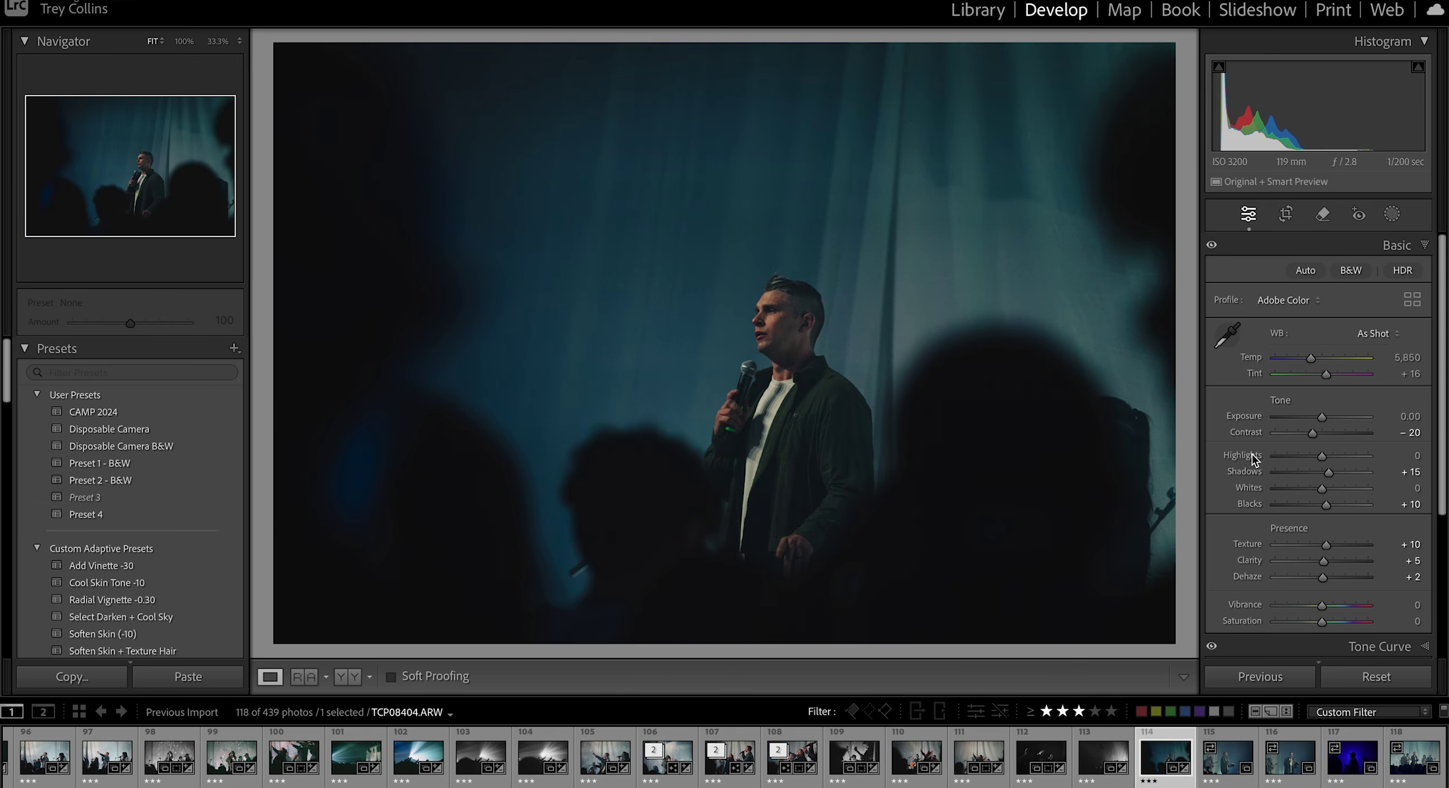
{"action": "left_click_drag", "start_coordinate": [1316, 457], "coordinate": [1339, 460]}
{"action": "left_click_drag", "start_coordinate": [1326, 376], "coordinate": [1313, 360]}
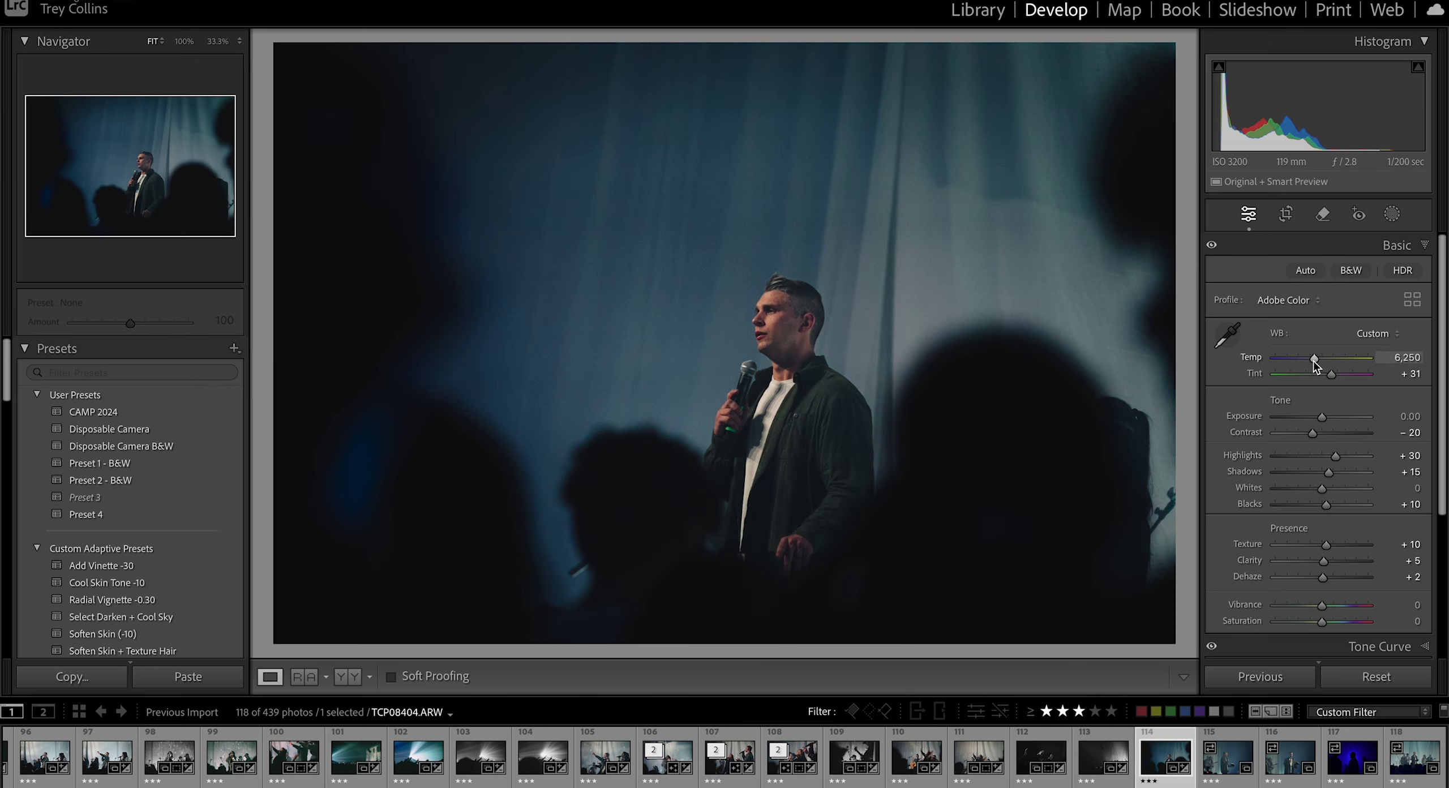
{"action": "left_click_drag", "start_coordinate": [1322, 417], "coordinate": [1323, 419]}
Step: Crop photo TCP08404 tighter so the speaker stands larger and right of centre in the frame
{"action": "key", "text": "r"}
{"action": "left_click", "coordinate": [1400, 305]}
{"action": "key", "text": "ctrl+z"}
{"action": "left_click_drag", "start_coordinate": [1186, 51], "coordinate": [1179, 32]}
{"action": "key", "text": "r"}
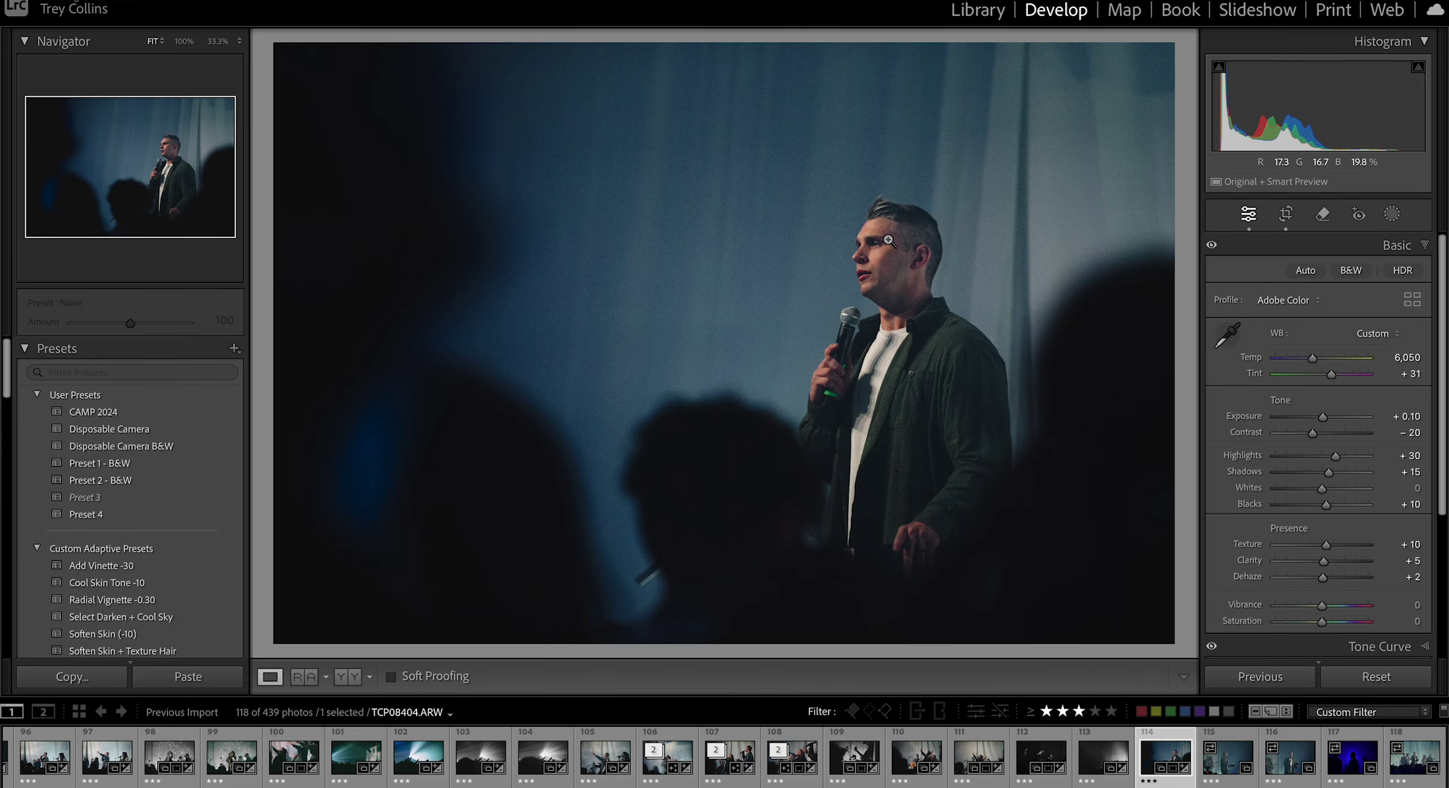
Step: Sync the edits of photo TCP08404 to the next two photos and make TCP08406 the active photo
{"action": "key", "text": "Right"}
{"action": "key", "text": "Left"}
{"action": "key", "text": "shift+Right"}
{"action": "key", "text": "shift+Right"}
{"action": "left_click", "coordinate": [1217, 754]}
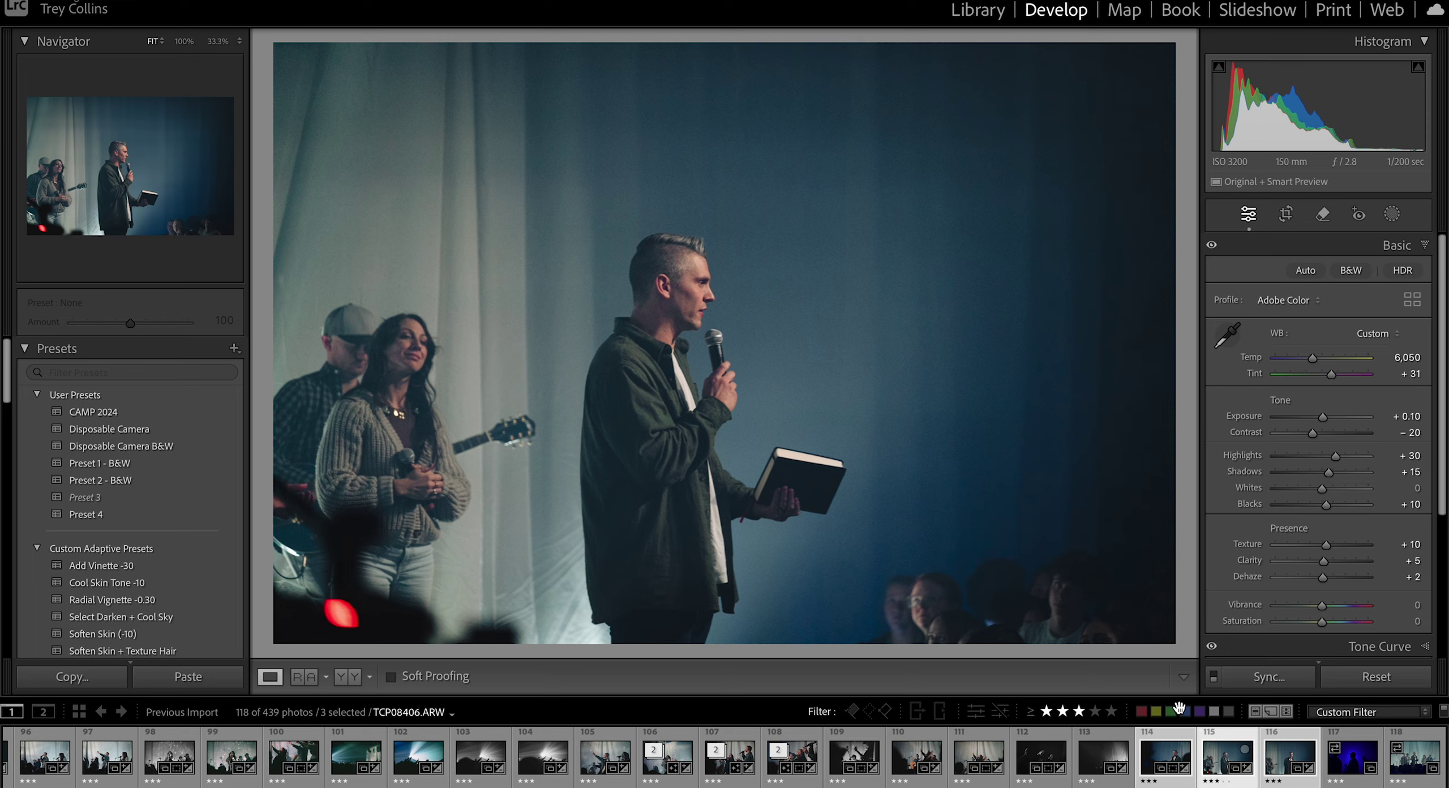
Step: Auto-straighten photo TCP08406 and tighten its crop around the speaker and the musicians
{"action": "key", "text": "r"}
{"action": "left_click", "coordinate": [1400, 306]}
{"action": "left_click_drag", "start_coordinate": [1181, 185], "coordinate": [1129, 209]}
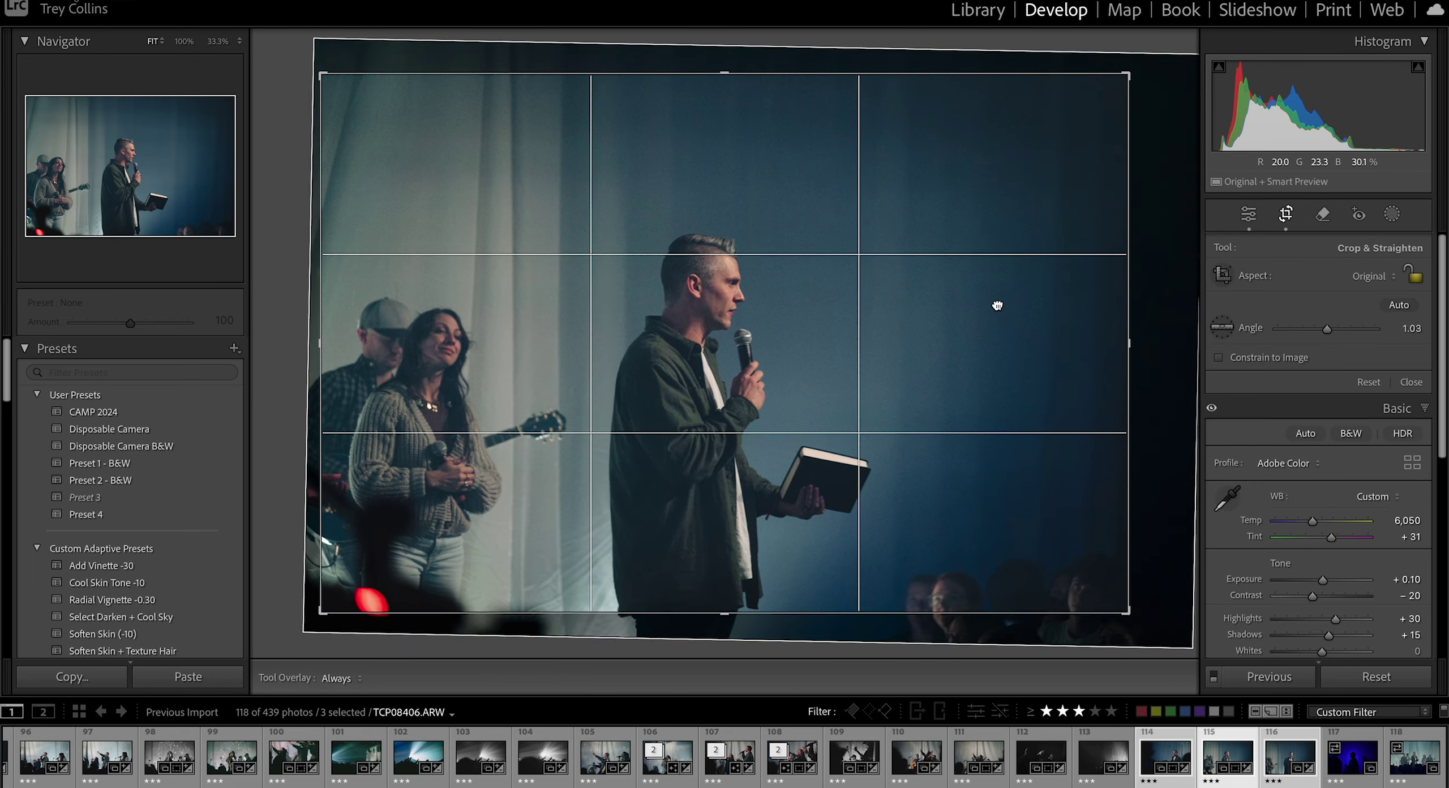
{"action": "left_click_drag", "start_coordinate": [996, 304], "coordinate": [1006, 258]}
Step: Add a linear gradient mask from the right edge of photo TCP08406, subtract the subject from it and set its Exposure to −0.80
{"action": "key", "text": "m"}
{"action": "left_click_drag", "start_coordinate": [1183, 301], "coordinate": [529, 301]}
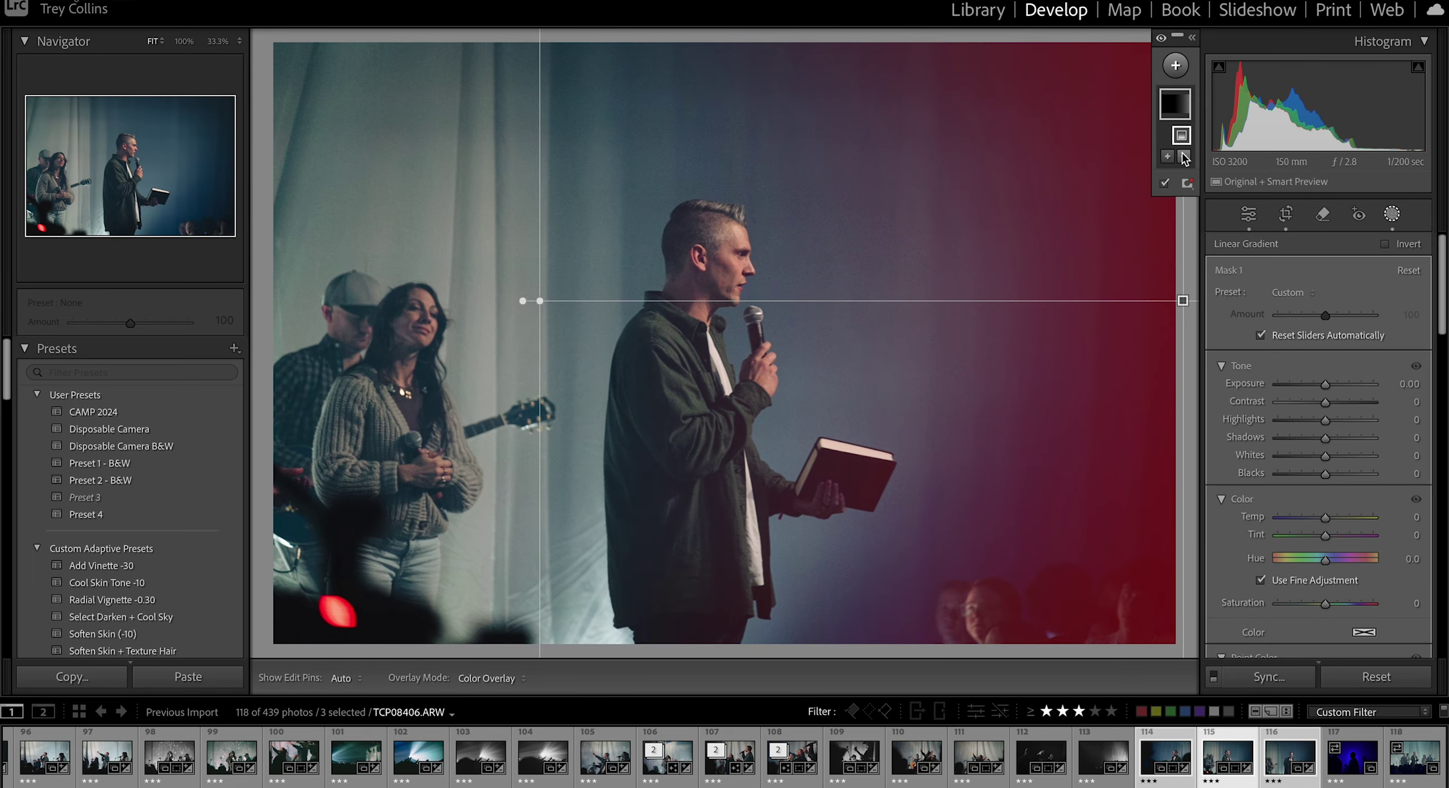
{"action": "left_click", "coordinate": [1184, 157]}
{"action": "left_click", "coordinate": [1212, 170]}
{"action": "key", "text": "Down"}
{"action": "key", "text": "Down"}
{"action": "key", "text": "Down"}
{"action": "key", "text": "Down"}
{"action": "key", "text": "Down"}
{"action": "key", "text": "Down"}
{"action": "key", "text": "Down"}
{"action": "key", "text": "Down"}
Step: Apply the Subject Pop adaptive preset to photo TCP08406 and set the photo's overall Exposure to −0.10
{"action": "scroll", "coordinate": [116, 455], "scroll_direction": "down", "scroll_amount": 5}
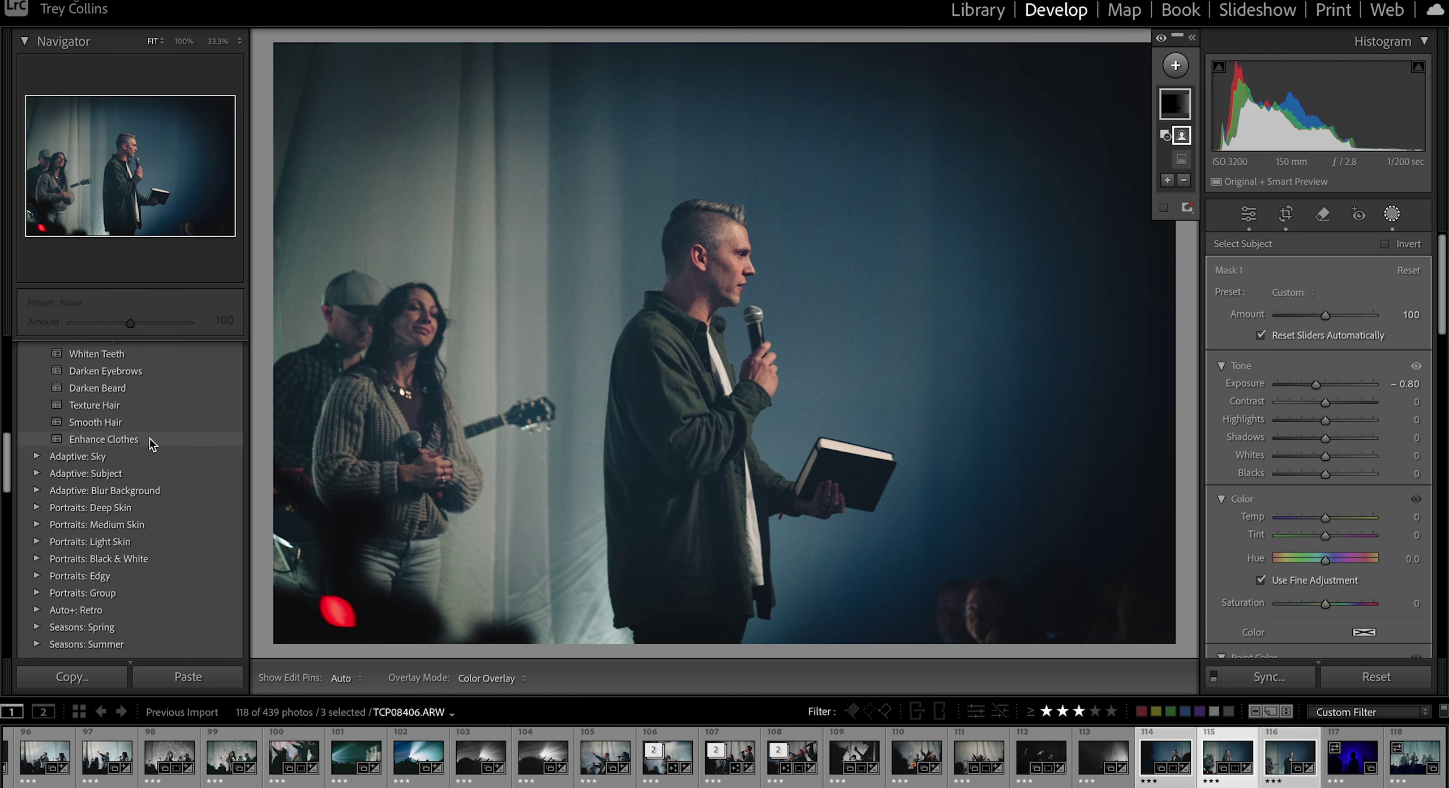
{"action": "left_click", "coordinate": [96, 444]}
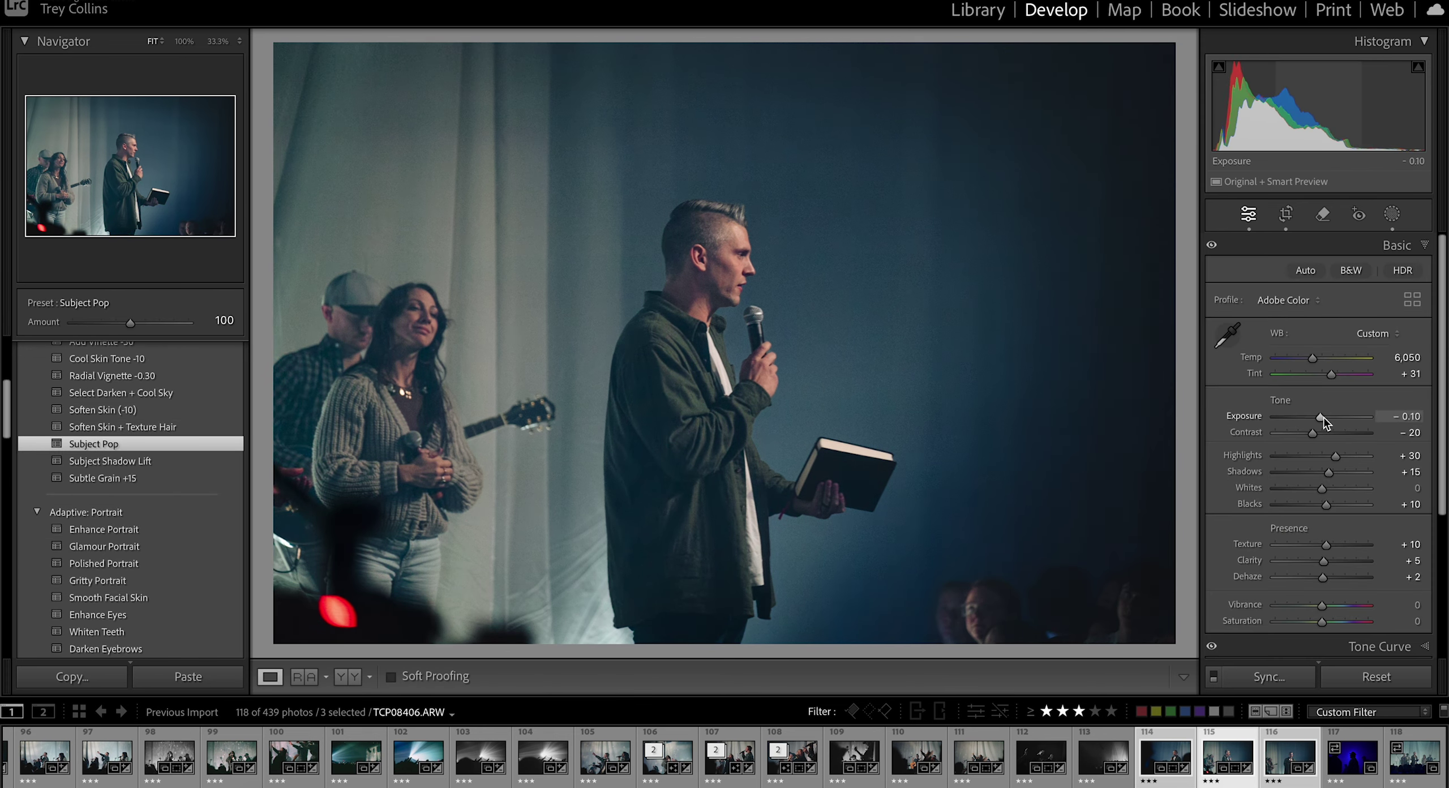
{"action": "left_click", "coordinate": [1175, 104]}
{"action": "scroll", "coordinate": [1286, 510], "scroll_direction": "down", "scroll_amount": 5}
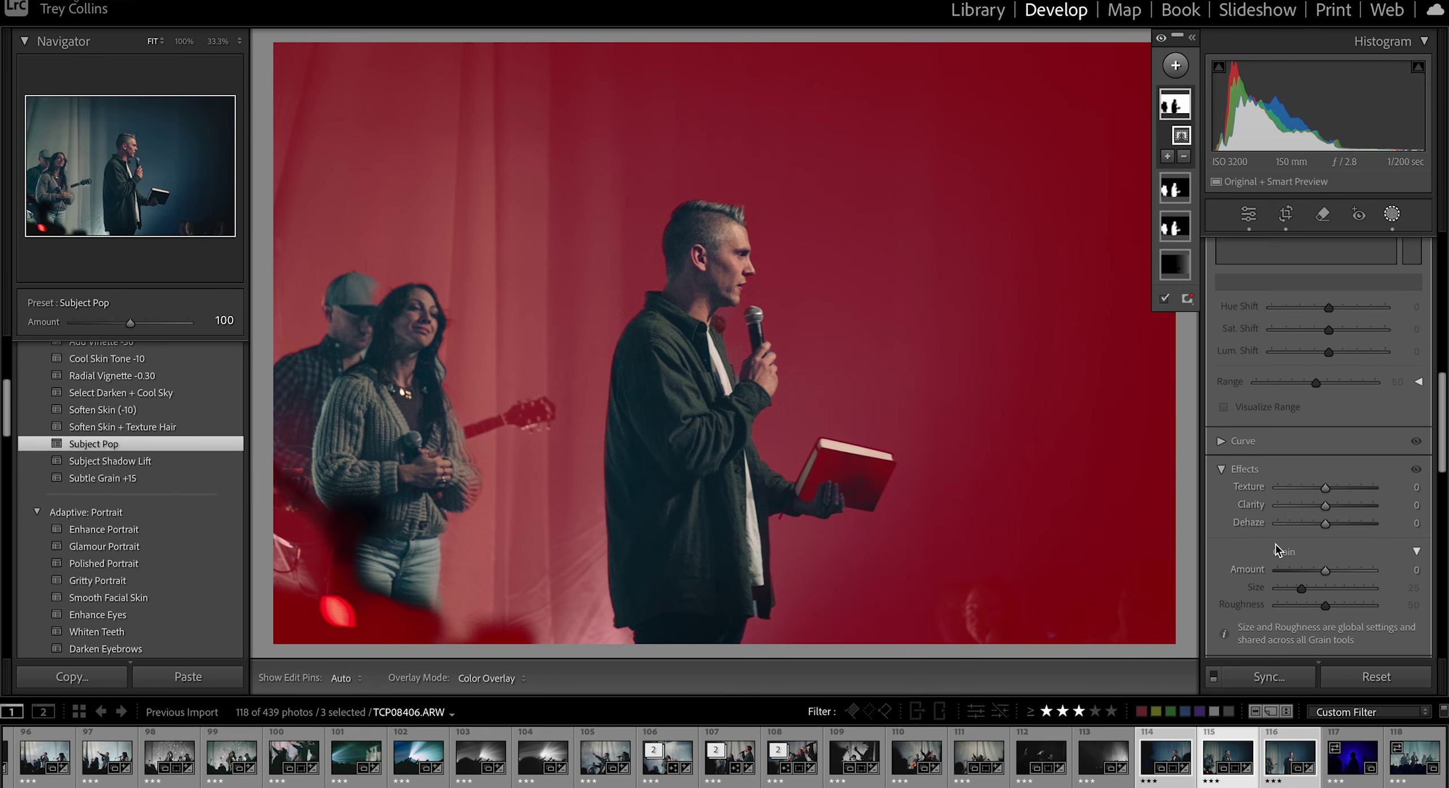
{"action": "left_click", "coordinate": [1393, 214]}
Step: Apply Preset 1 - B&W to photo TCP08407 alone
{"action": "left_click", "coordinate": [1105, 746]}
{"action": "key", "text": "Right"}
{"action": "key", "text": "Right"}
{"action": "key", "text": "Right"}
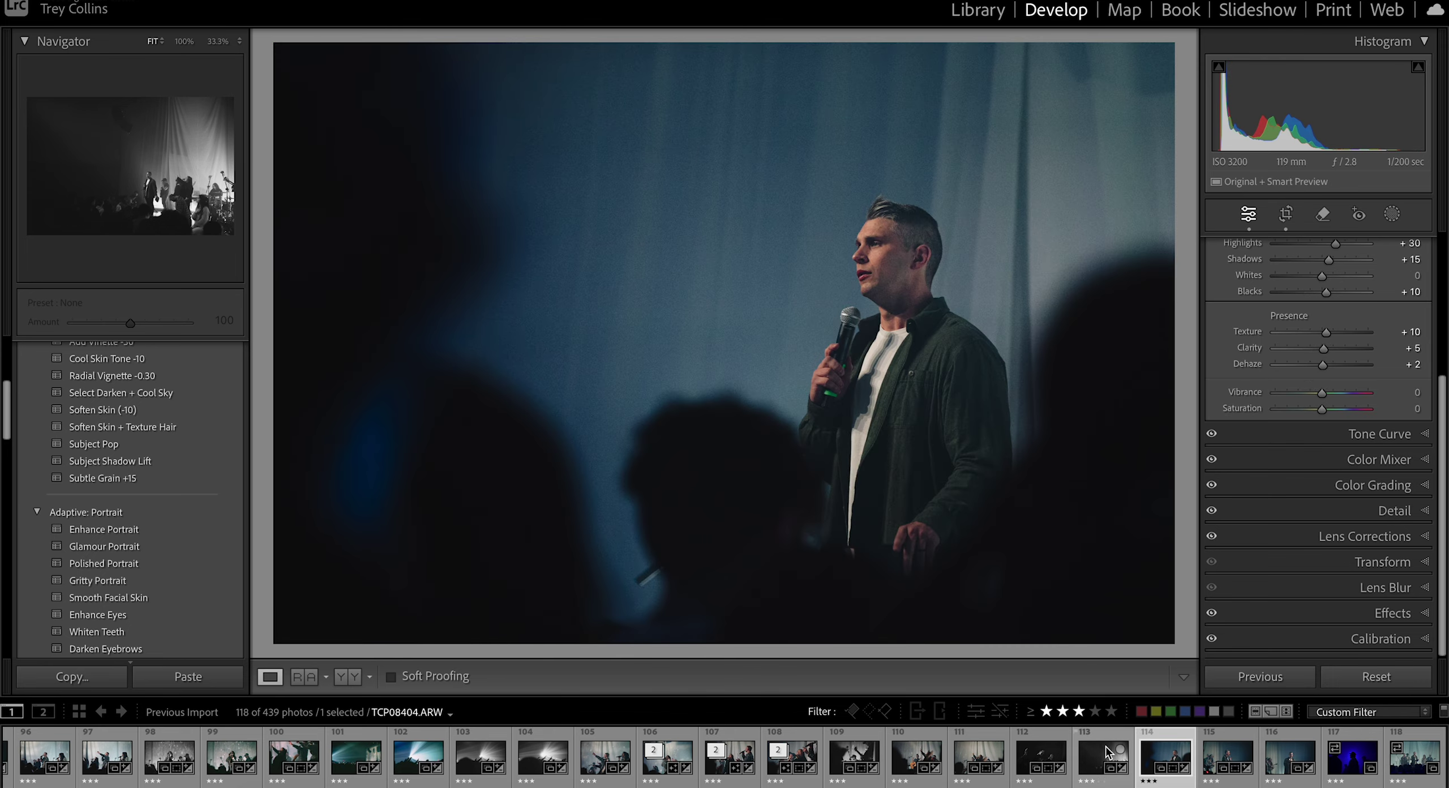
{"action": "scroll", "coordinate": [134, 380], "scroll_direction": "up", "scroll_amount": 5}
{"action": "left_click", "coordinate": [99, 462]}
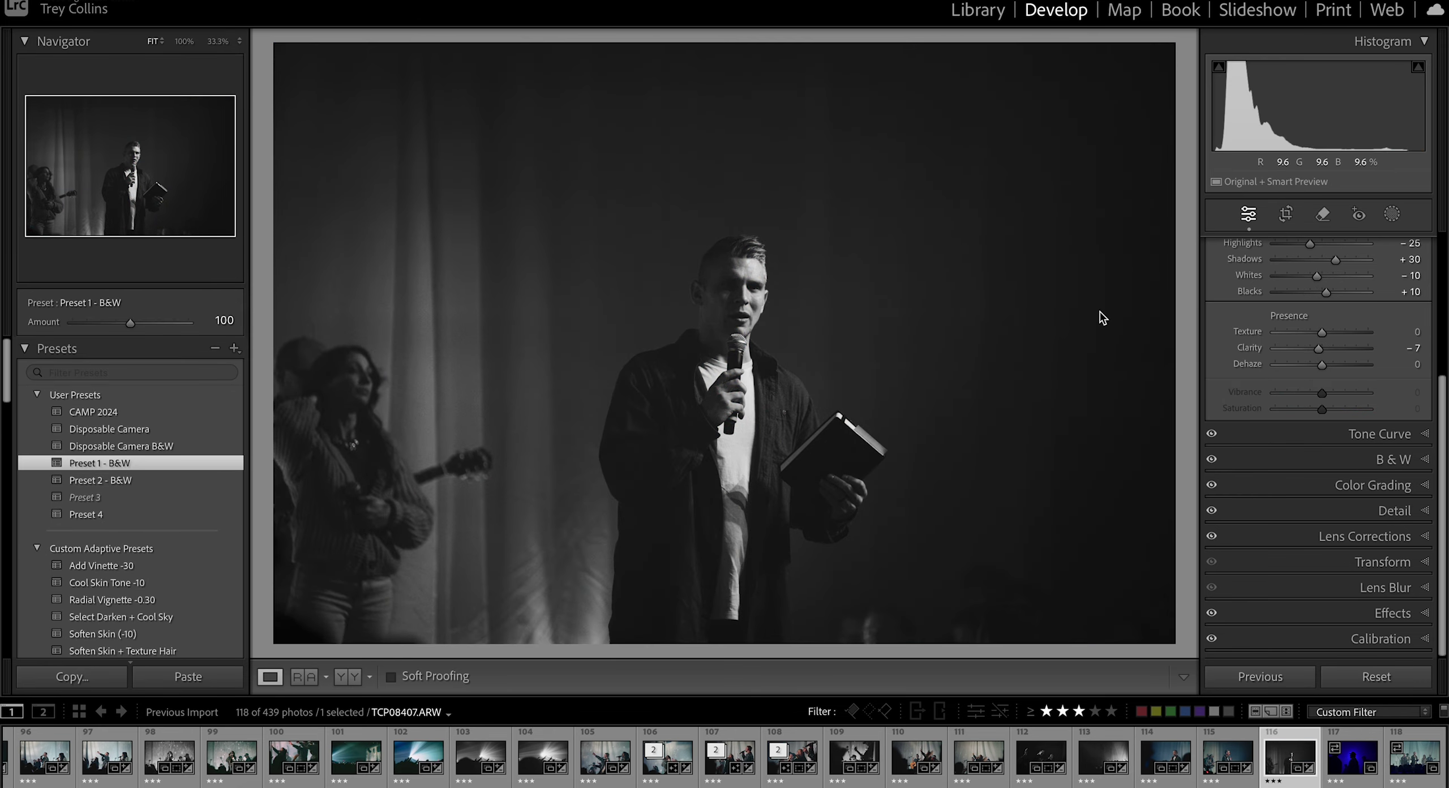
Step: Apply the Subject Shadow Lift adaptive preset to photo TCP08407
{"action": "scroll", "coordinate": [1322, 421], "scroll_direction": "up", "scroll_amount": 4}
{"action": "scroll", "coordinate": [1322, 421], "scroll_direction": "down", "scroll_amount": 1}
{"action": "scroll", "coordinate": [183, 453], "scroll_direction": "down", "scroll_amount": 5}
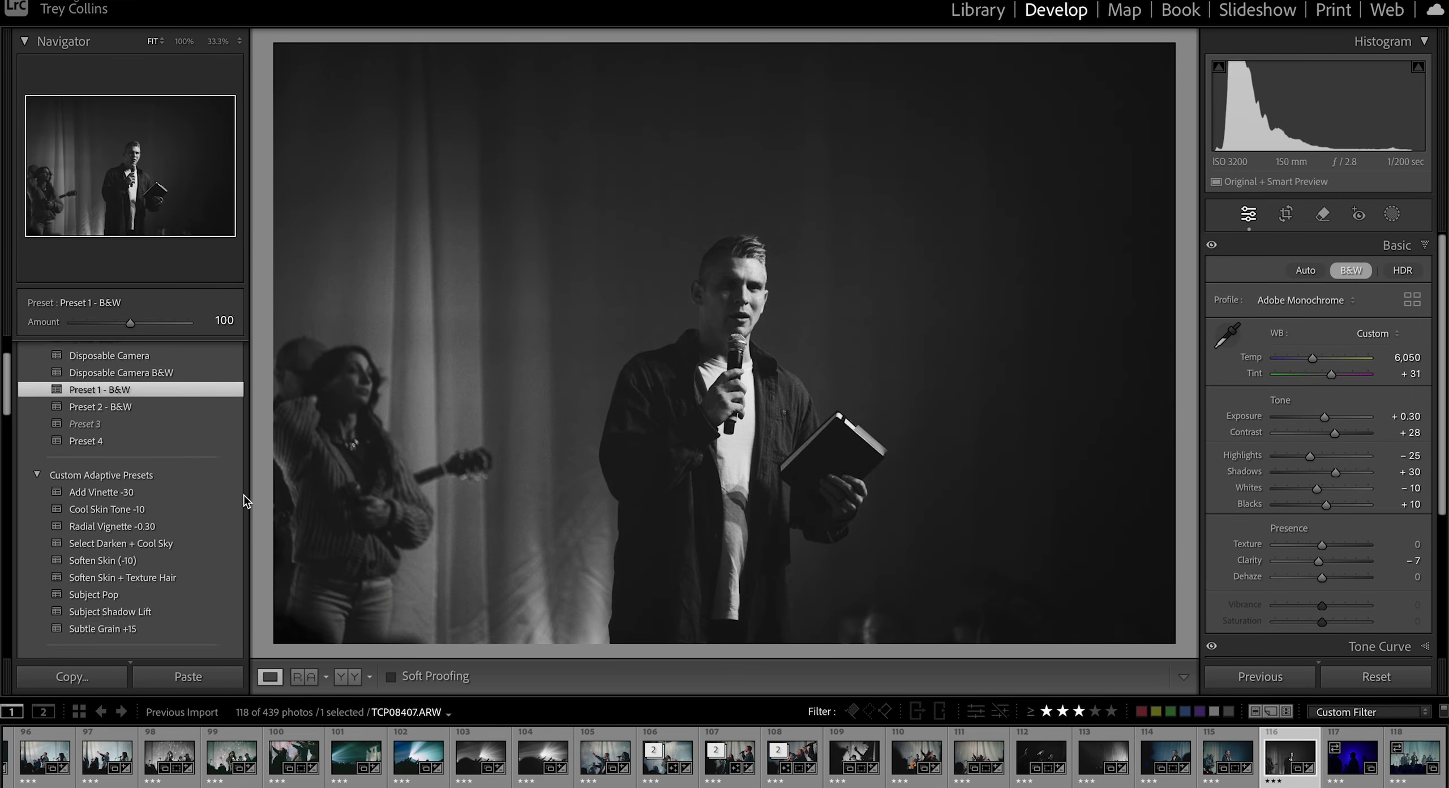
{"action": "scroll", "coordinate": [142, 583], "scroll_direction": "down", "scroll_amount": 3}
{"action": "scroll", "coordinate": [129, 602], "scroll_direction": "up", "scroll_amount": 5}
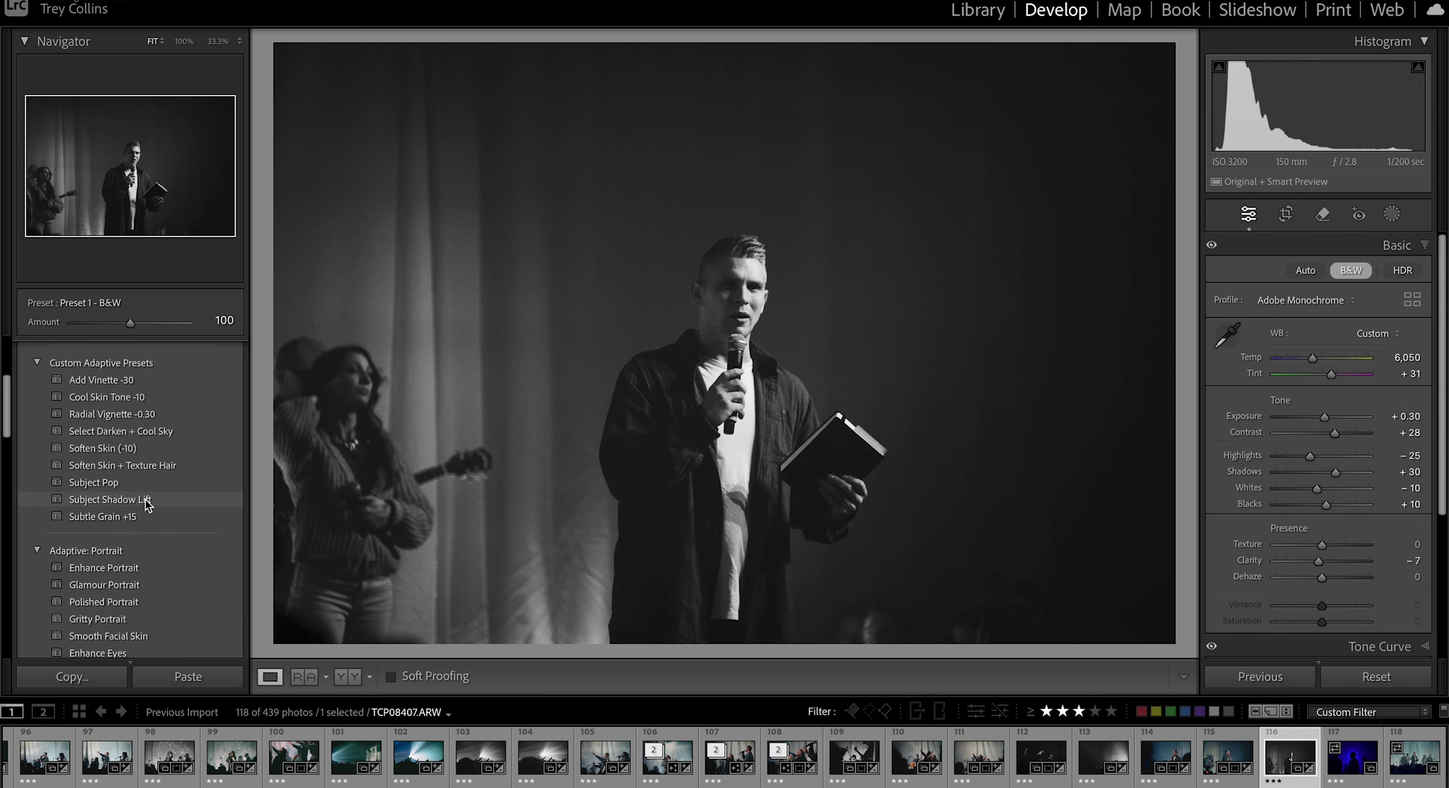
Step: Add a large, fully feathered radial gradient mask around the speaker in photo TCP08407 and set its Exposure to 0.99
{"action": "key", "text": "shift+m"}
{"action": "mouse_move", "coordinate": [1030, 165]}
{"action": "left_mouse_down"}
{"action": "mouse_move", "coordinate": [573, 550]}
{"action": "mouse_move", "coordinate": [404, 501]}
{"action": "left_mouse_up"}
{"action": "left_click_drag", "start_coordinate": [392, 177], "coordinate": [473, 480]}
{"action": "left_click_drag", "start_coordinate": [699, 405], "coordinate": [834, 282]}
{"action": "left_click_drag", "start_coordinate": [1325, 409], "coordinate": [1329, 415]}
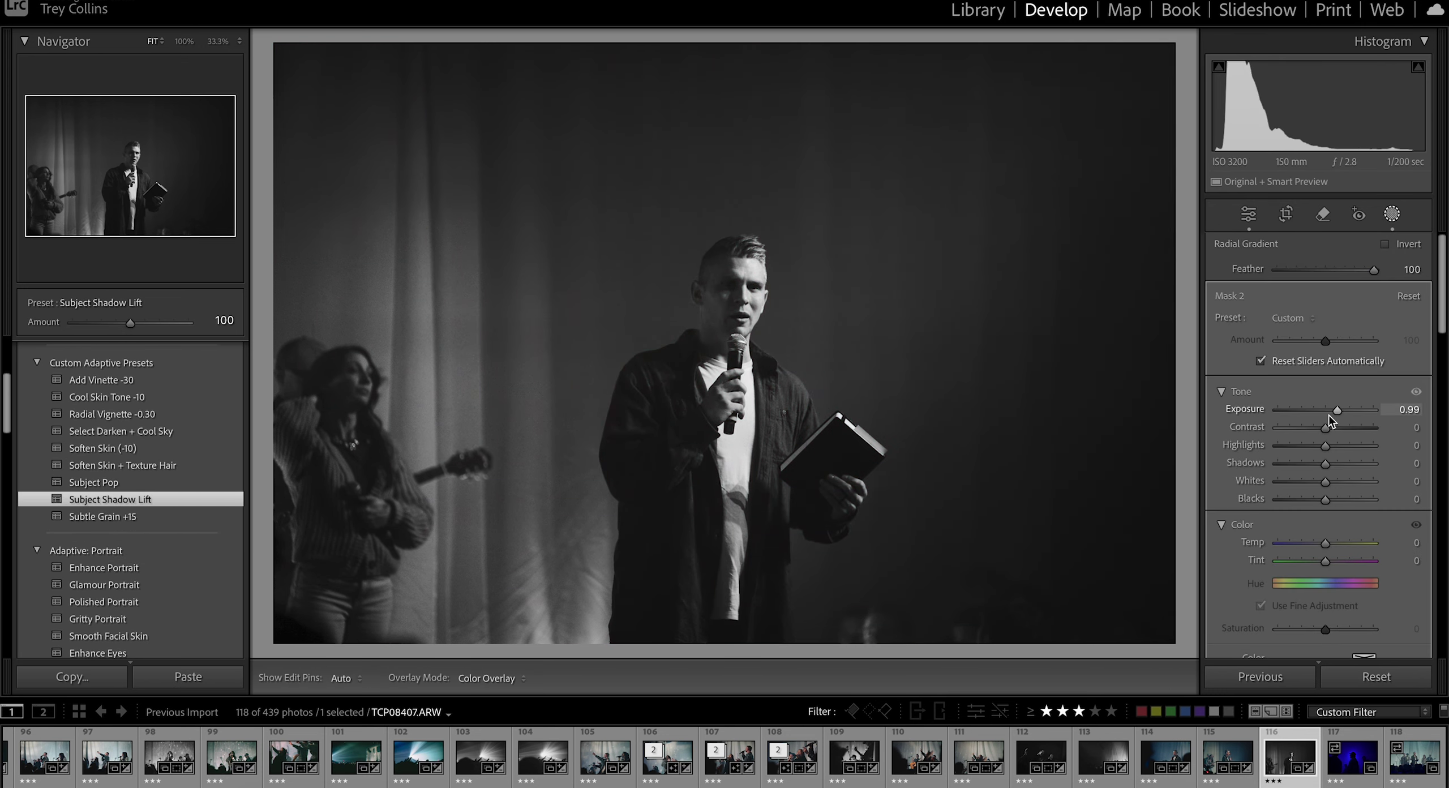
{"action": "left_click", "coordinate": [1393, 214]}
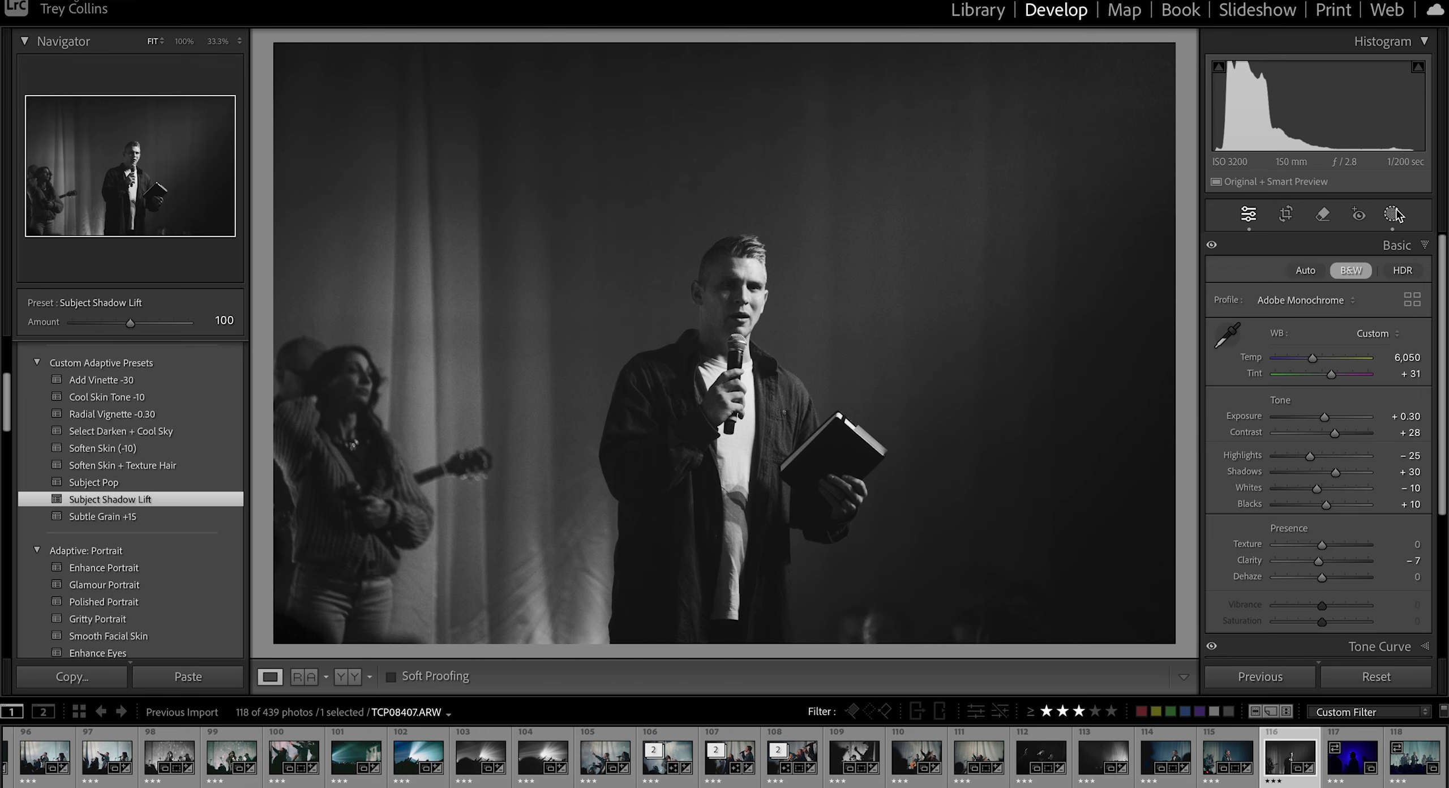
Step: Tighten the crop of photo TCP08407 around the speaker and reposition him in the frame
{"action": "key", "text": "r"}
{"action": "left_click_drag", "start_coordinate": [724, 45], "coordinate": [728, 68]}
{"action": "left_click_drag", "start_coordinate": [725, 196], "coordinate": [718, 194]}
{"action": "key", "text": "Return"}
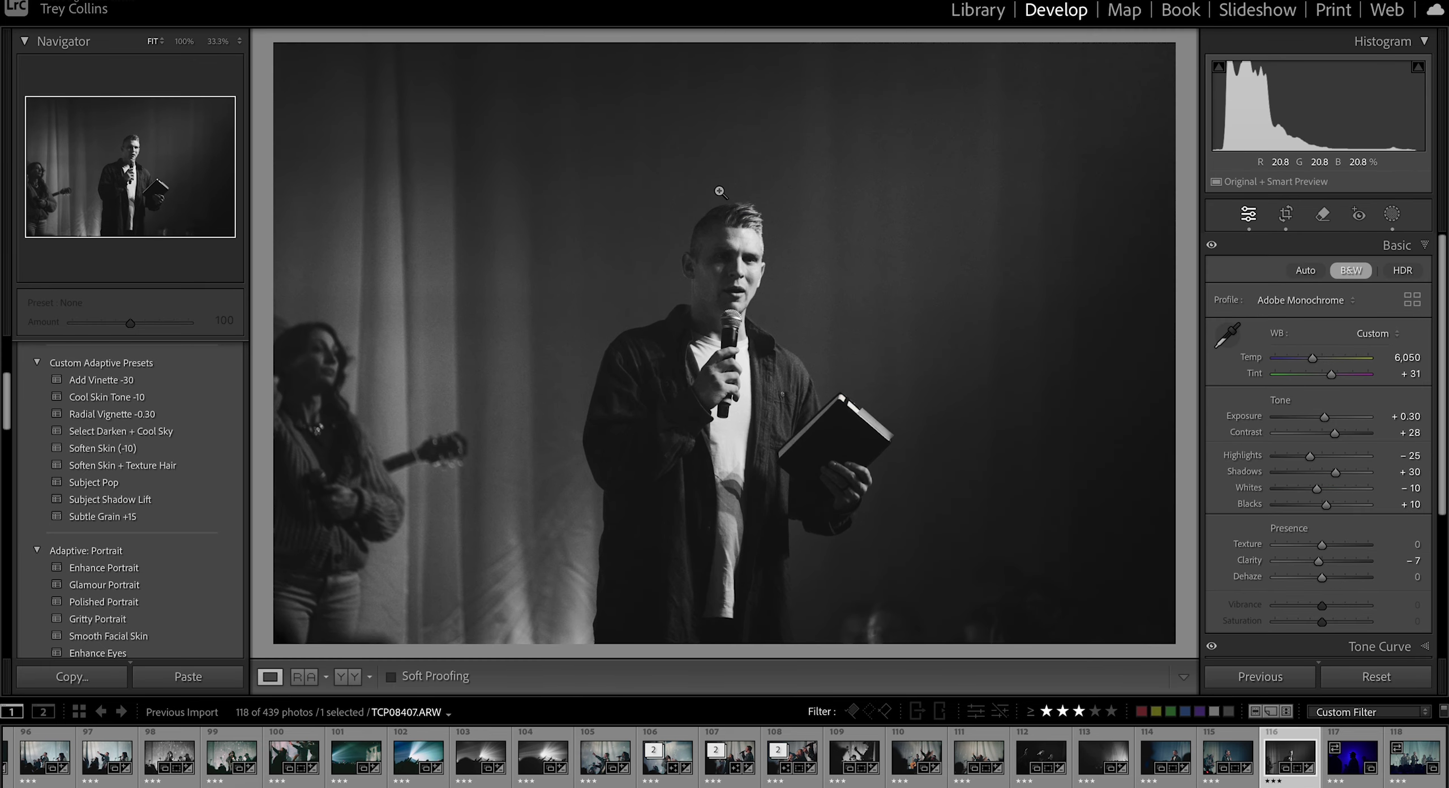
Step: Apply the CAMP 2024 preset to silhouette photo TCP08409 and set Temp 2,000, Tint −150 and Whites +35
{"action": "left_click", "coordinate": [1353, 759]}
{"action": "scroll", "coordinate": [124, 383], "scroll_direction": "up", "scroll_amount": 5}
{"action": "left_click", "coordinate": [117, 410]}
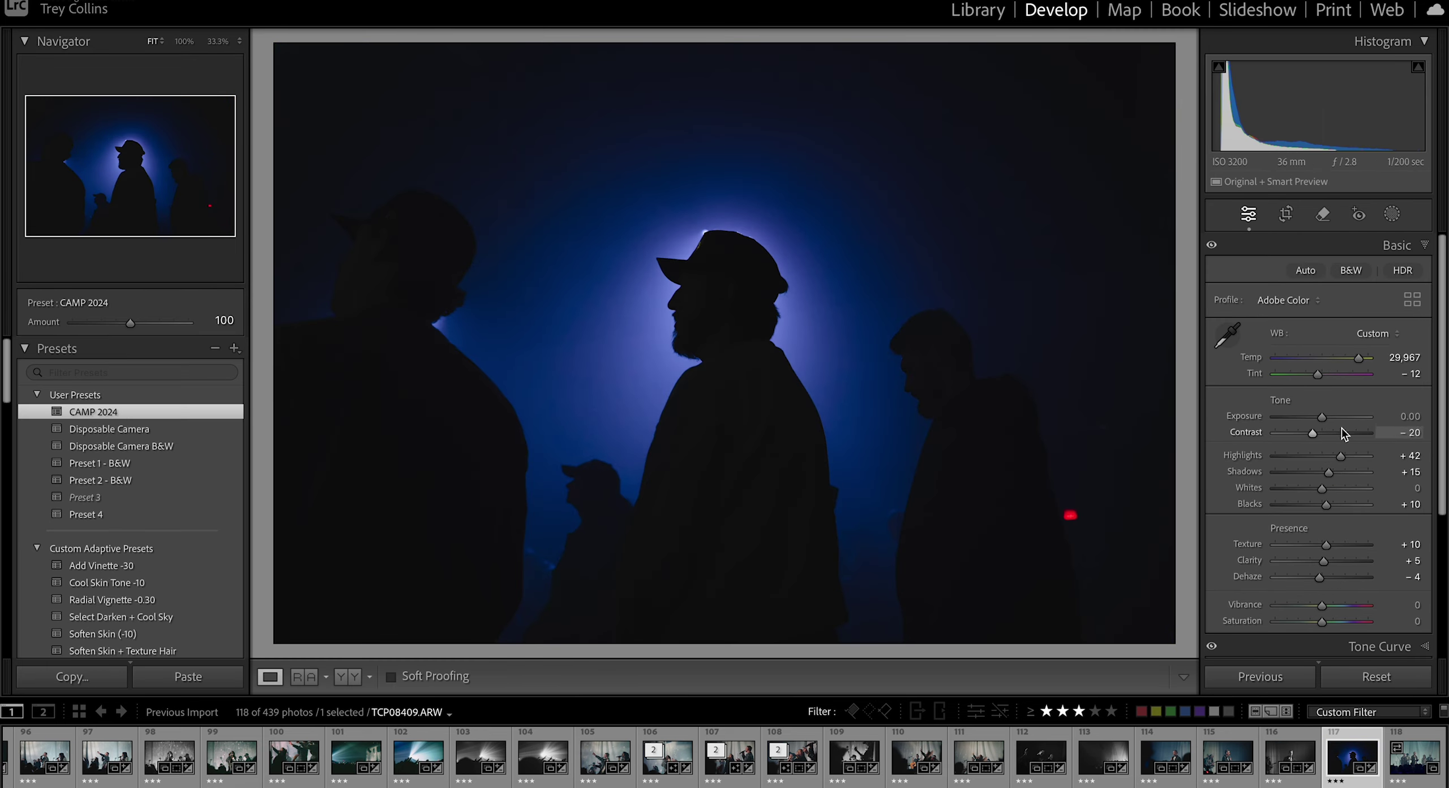
{"action": "left_click_drag", "start_coordinate": [1373, 361], "coordinate": [1236, 353]}
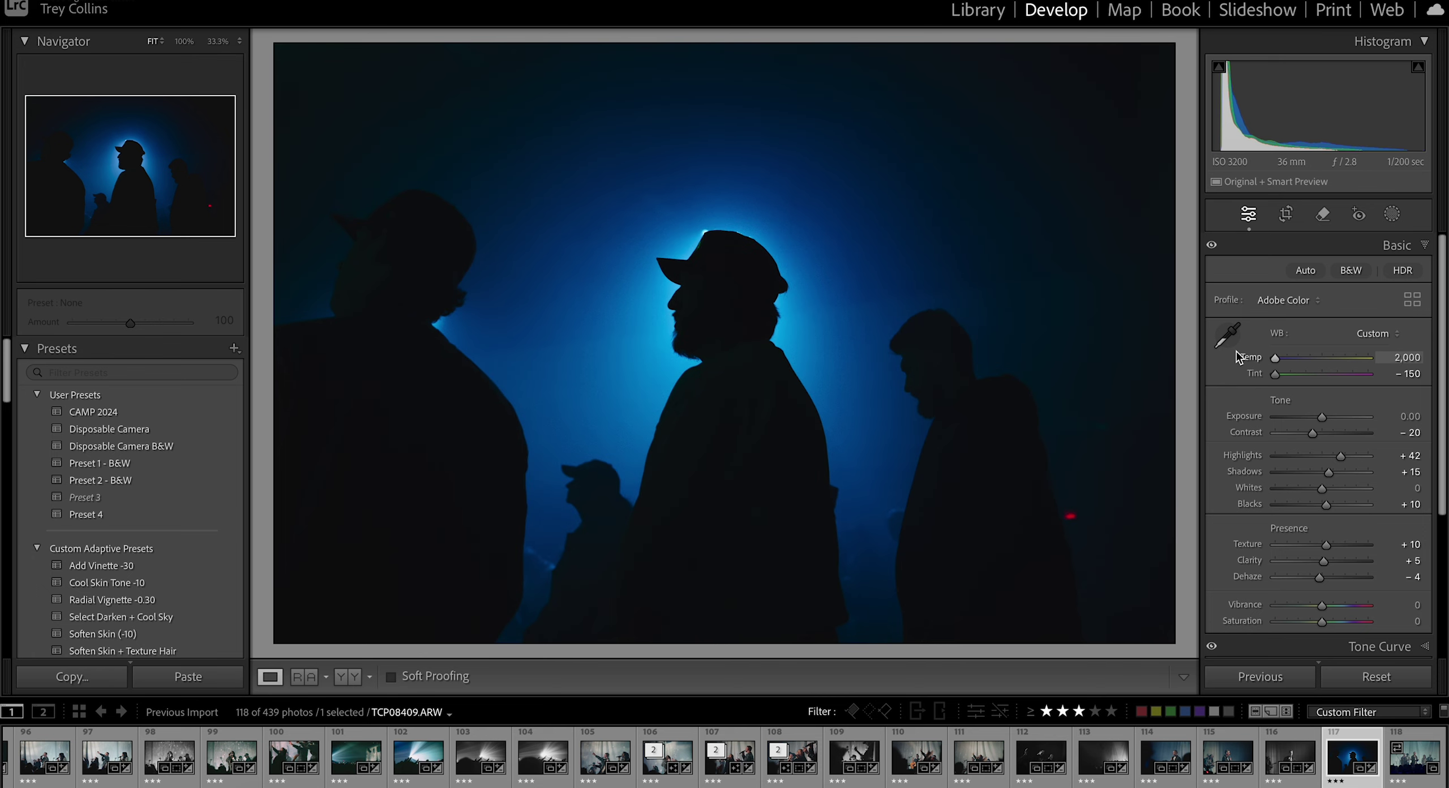
{"action": "left_click_drag", "start_coordinate": [1328, 495], "coordinate": [1345, 495]}
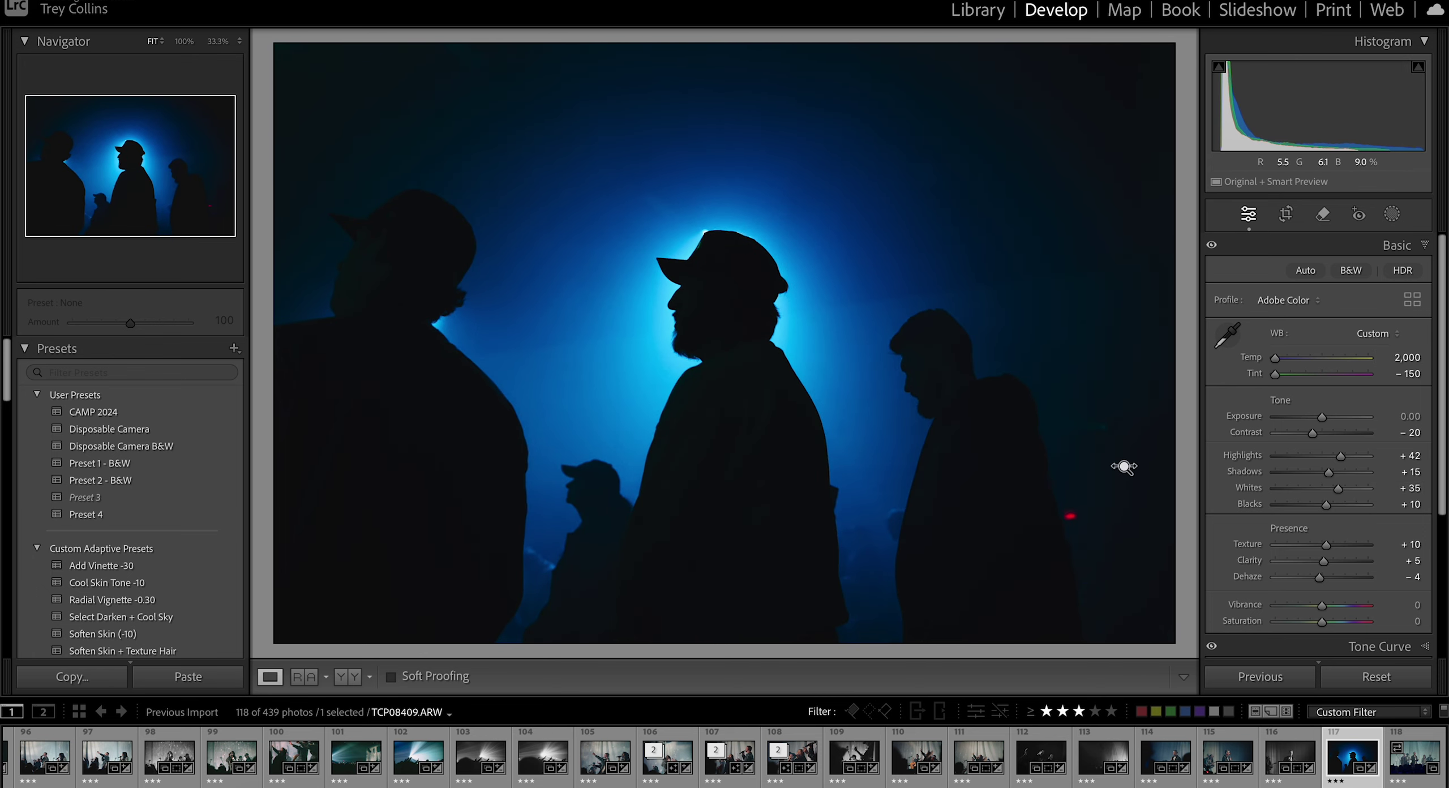
Step: Add a small radial gradient mask over the red light in photo TCP08409 with Exposure 0.62 and Clarity −62
{"action": "left_click_drag", "start_coordinate": [1068, 511], "coordinate": [1101, 532]}
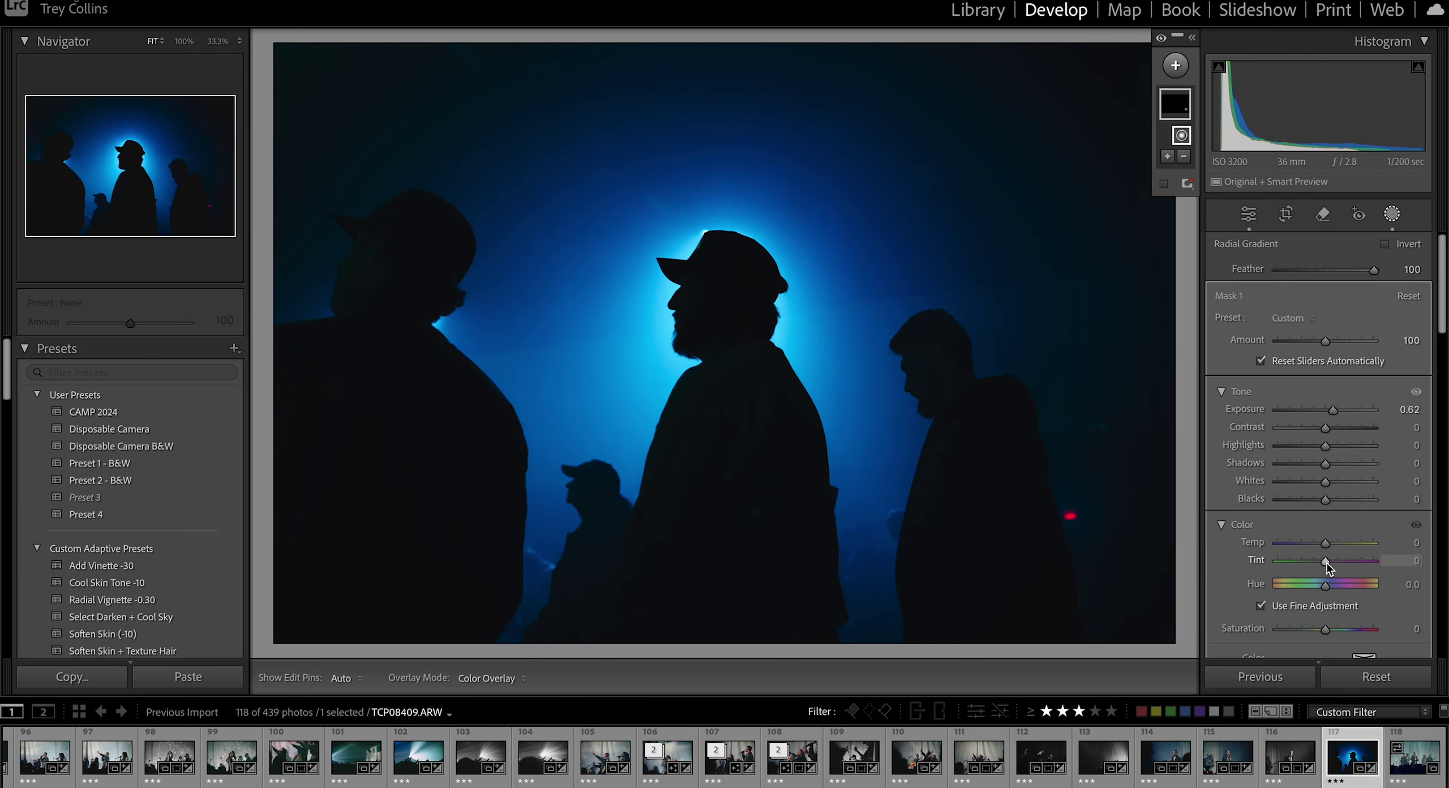
{"action": "scroll", "coordinate": [1324, 481], "scroll_direction": "down", "scroll_amount": 10}
{"action": "left_click_drag", "start_coordinate": [1325, 382], "coordinate": [1315, 388]}
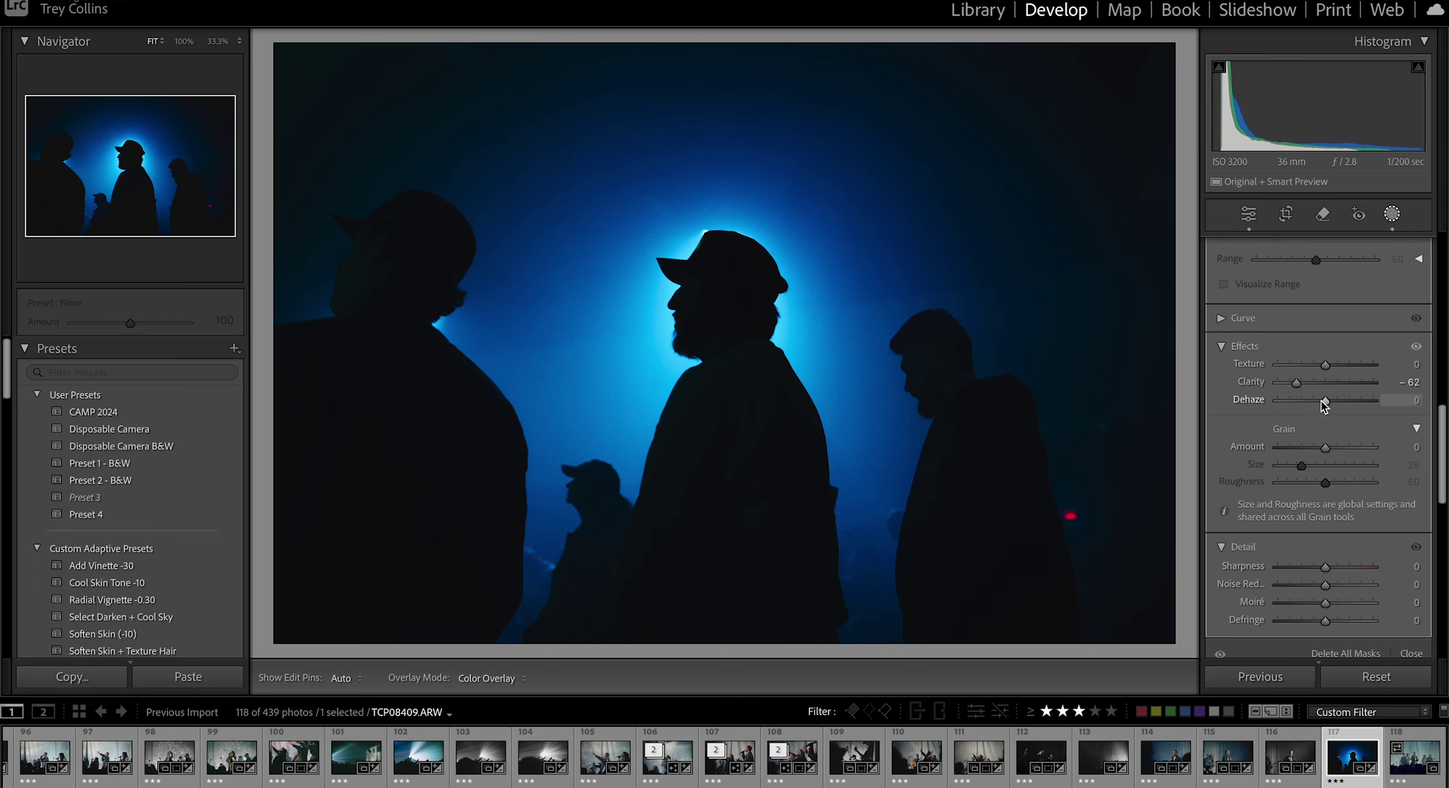
Step: Add a large radial gradient mask over the blue glow behind the central silhouette with Clarity −34 and Dehaze −31
{"action": "scroll", "coordinate": [1313, 407], "scroll_direction": "up", "scroll_amount": 10}
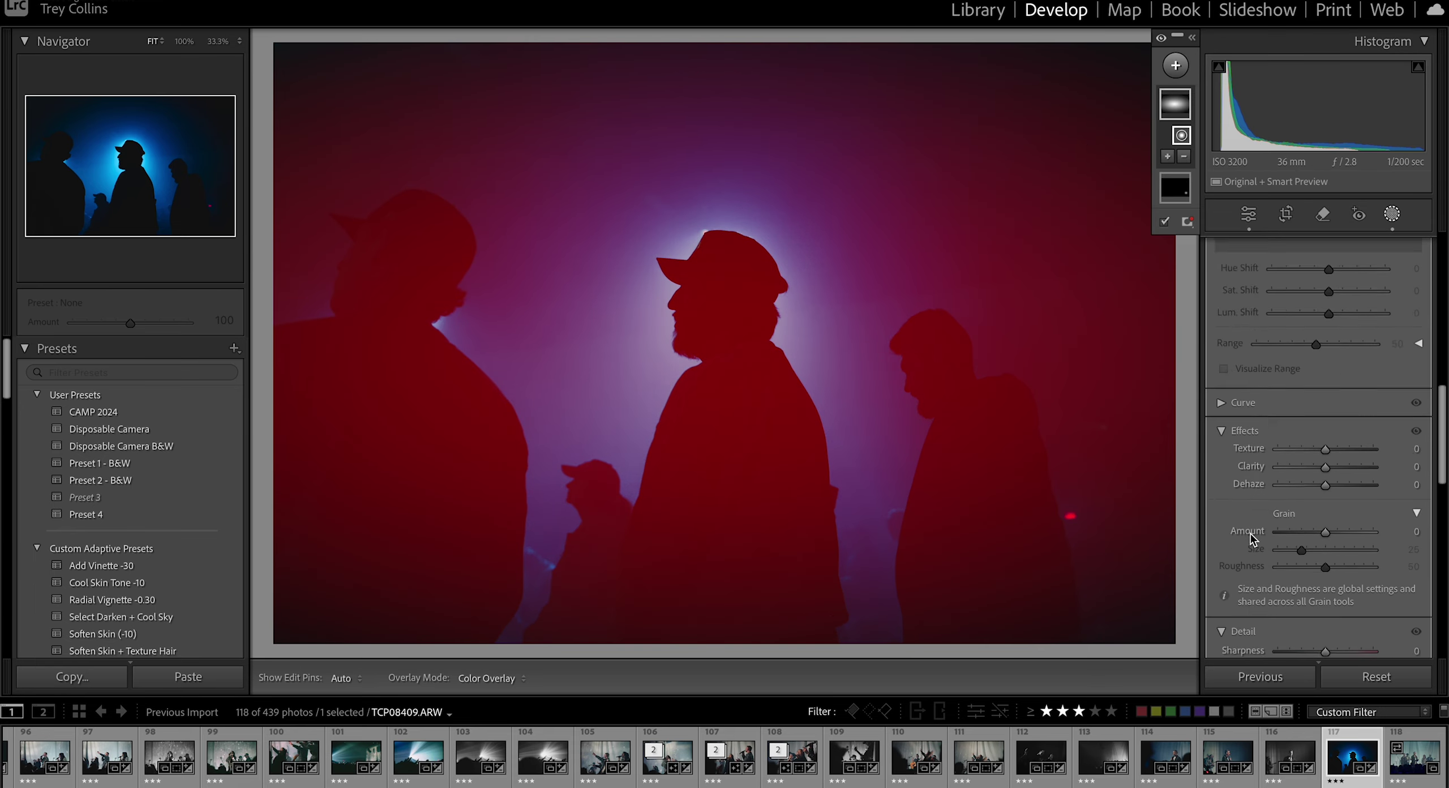
{"action": "scroll", "coordinate": [1311, 452], "scroll_direction": "down", "scroll_amount": 3}
{"action": "scroll", "coordinate": [1311, 355], "scroll_direction": "up", "scroll_amount": 15}
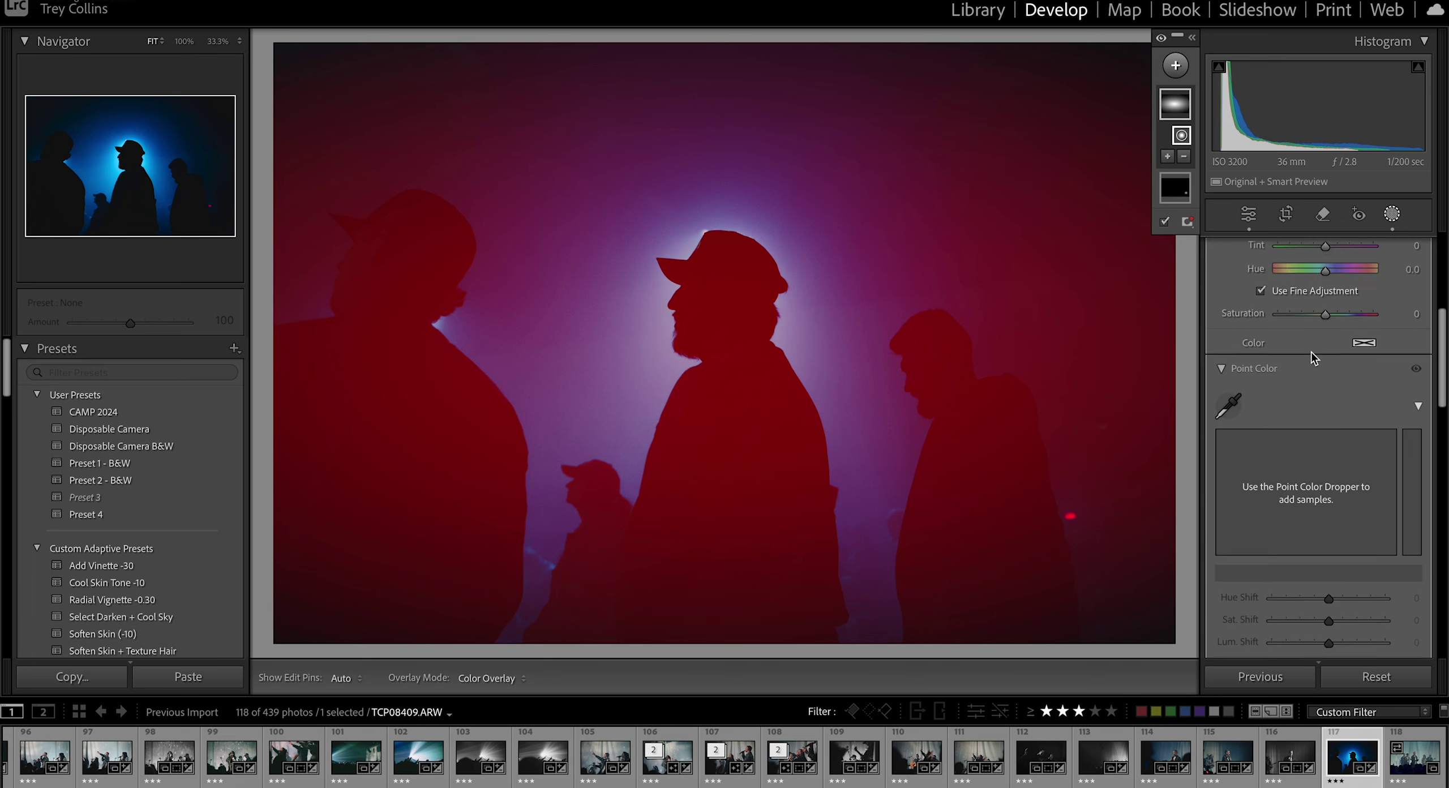
{"action": "scroll", "coordinate": [1312, 397], "scroll_direction": "down", "scroll_amount": 6}
{"action": "left_click_drag", "start_coordinate": [1315, 440], "coordinate": [1311, 458]}
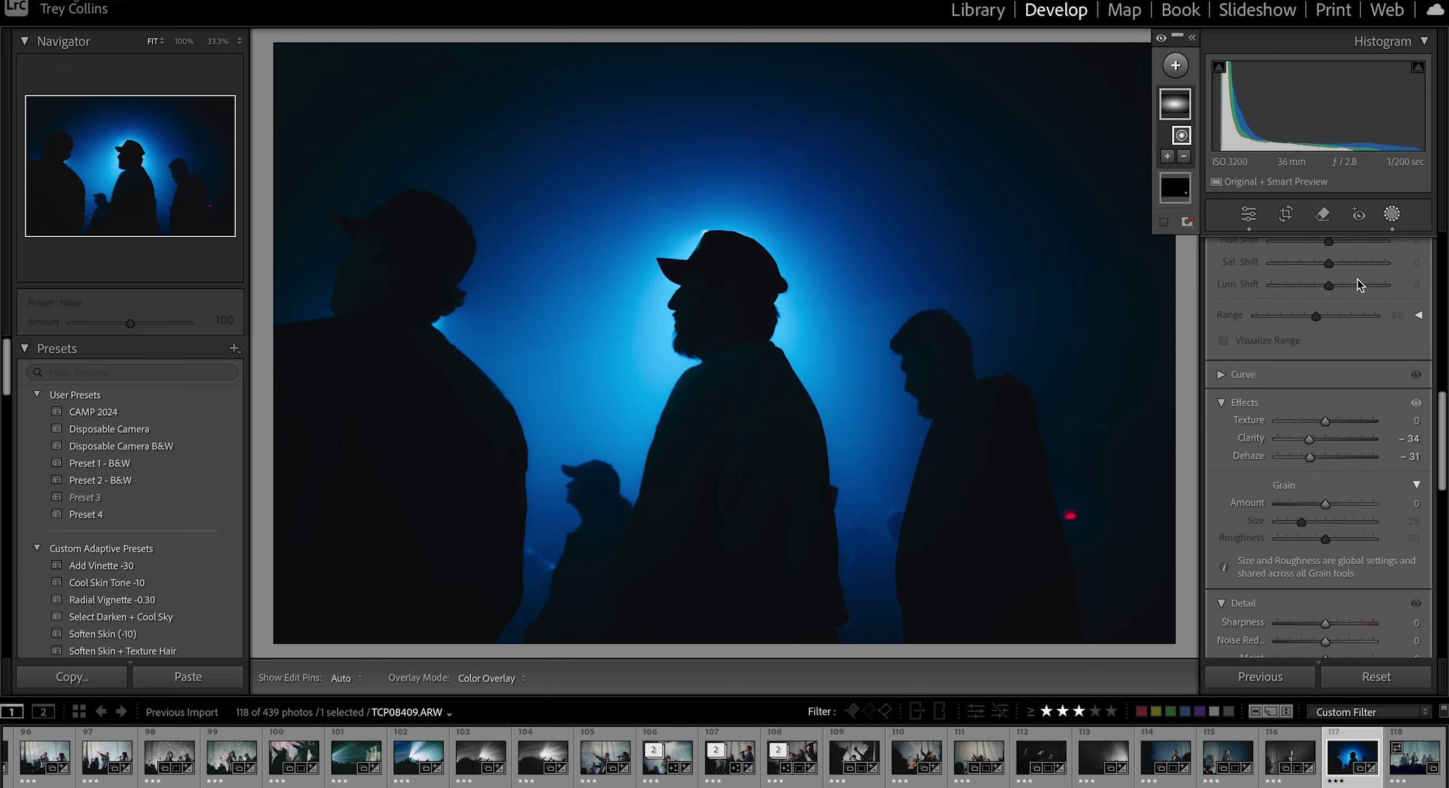
{"action": "scroll", "coordinate": [1360, 285], "scroll_direction": "up", "scroll_amount": 10}
{"action": "left_click", "coordinate": [1392, 213]}
Step: Set the overall Contrast of photo TCP08409 to −50 and its Dehaze to −22
{"action": "scroll", "coordinate": [1302, 482], "scroll_direction": "down", "scroll_amount": 5}
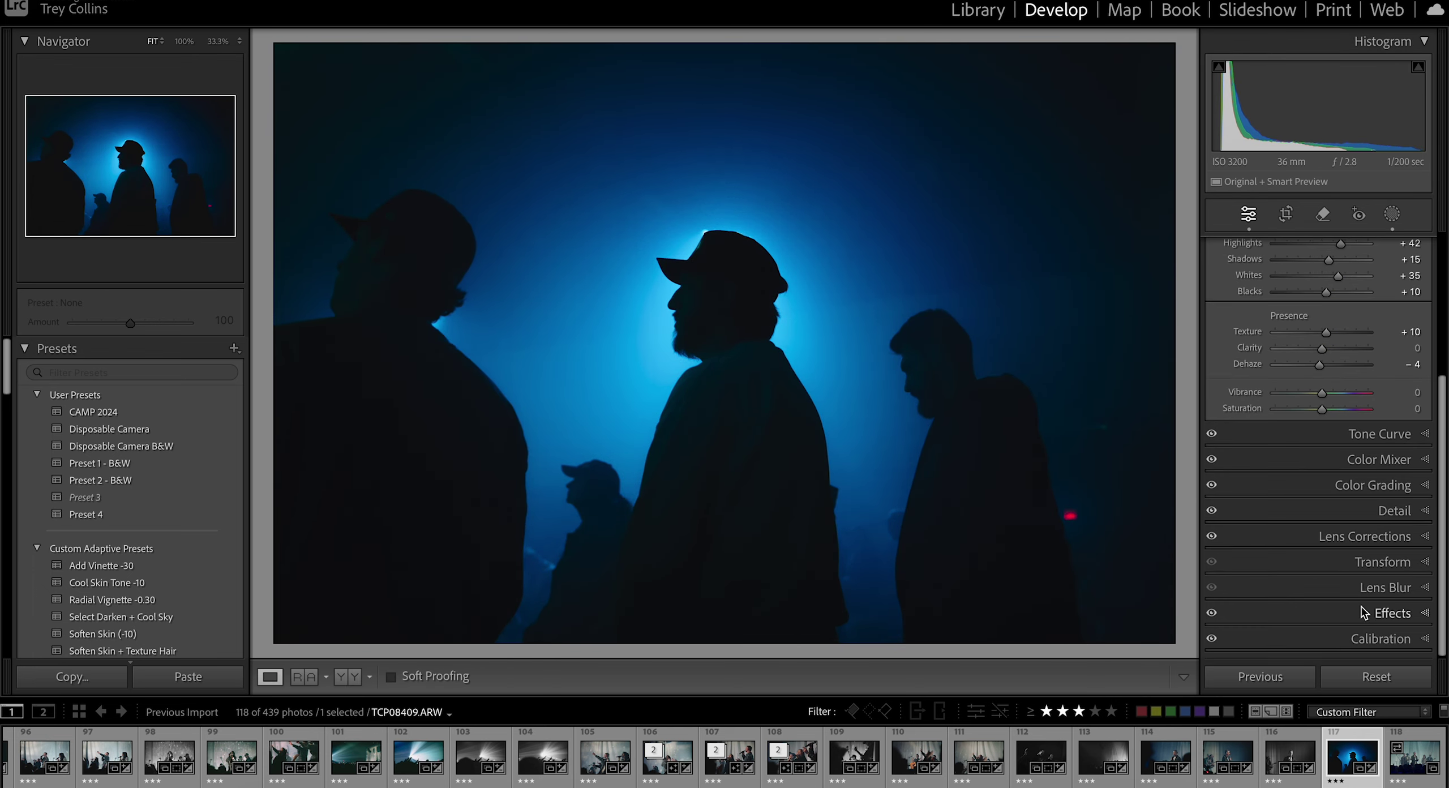
{"action": "left_click", "coordinate": [1312, 611]}
{"action": "scroll", "coordinate": [1319, 612], "scroll_direction": "up", "scroll_amount": 3}
{"action": "left_click", "coordinate": [1399, 246]}
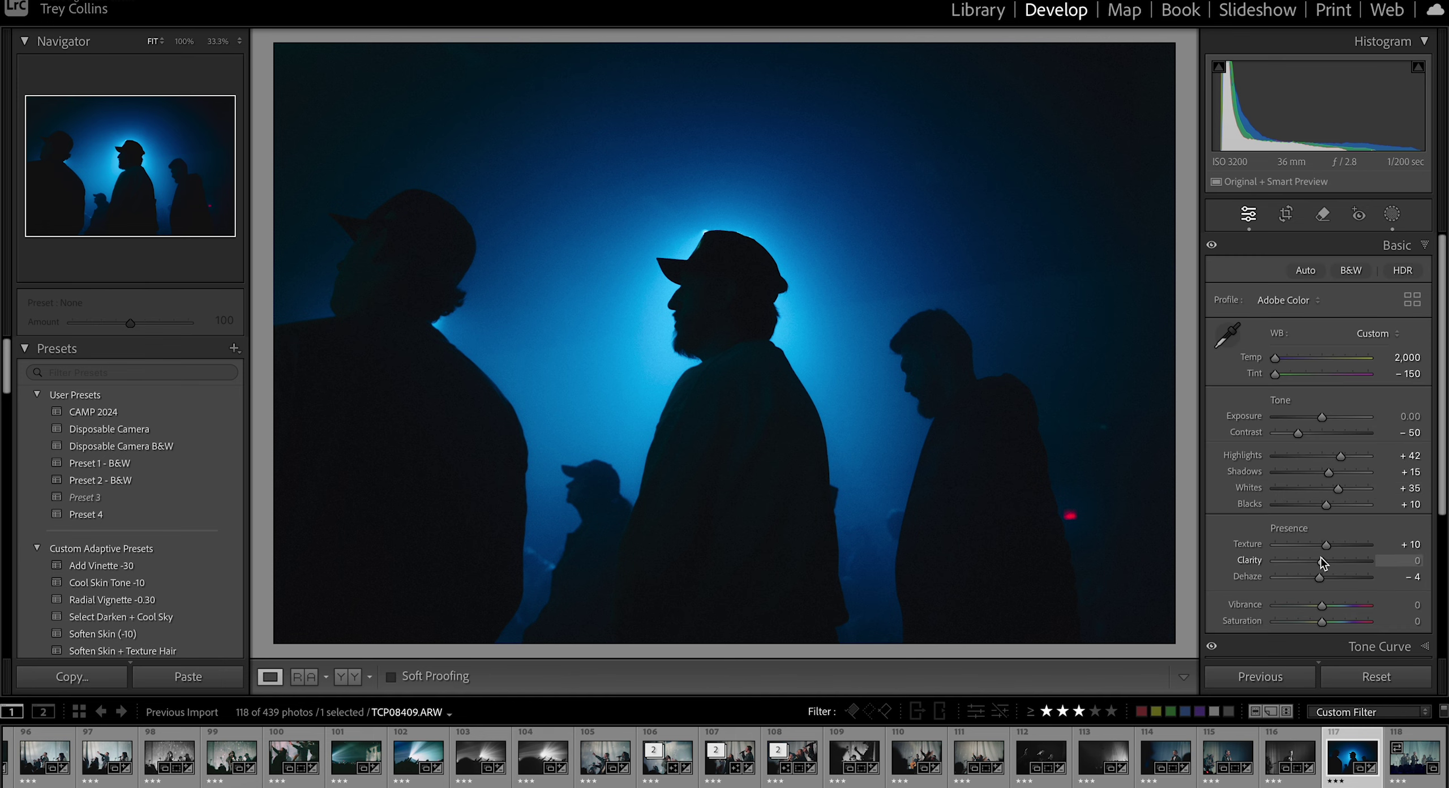
{"action": "left_click_drag", "start_coordinate": [1316, 578], "coordinate": [1311, 578]}
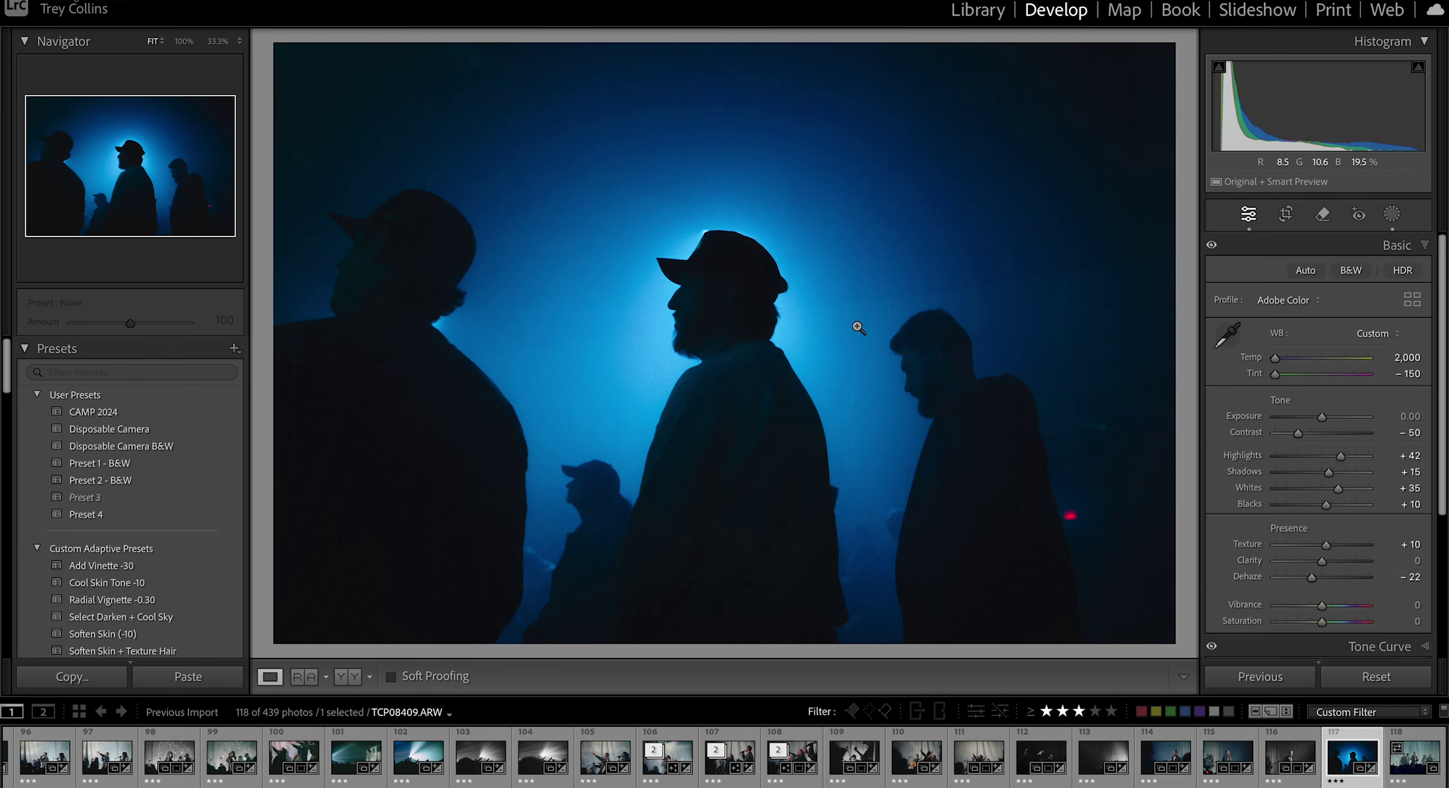
{"action": "left_click", "coordinate": [857, 325]}
{"action": "left_click", "coordinate": [982, 441]}
{"action": "key", "text": "r"}
{"action": "key", "text": "r"}
Step: Cover photo TCP08409 with a linear gradient mask from its top edge and shift the mask's Hue to turn the blue backlight teal
{"action": "key", "text": "m"}
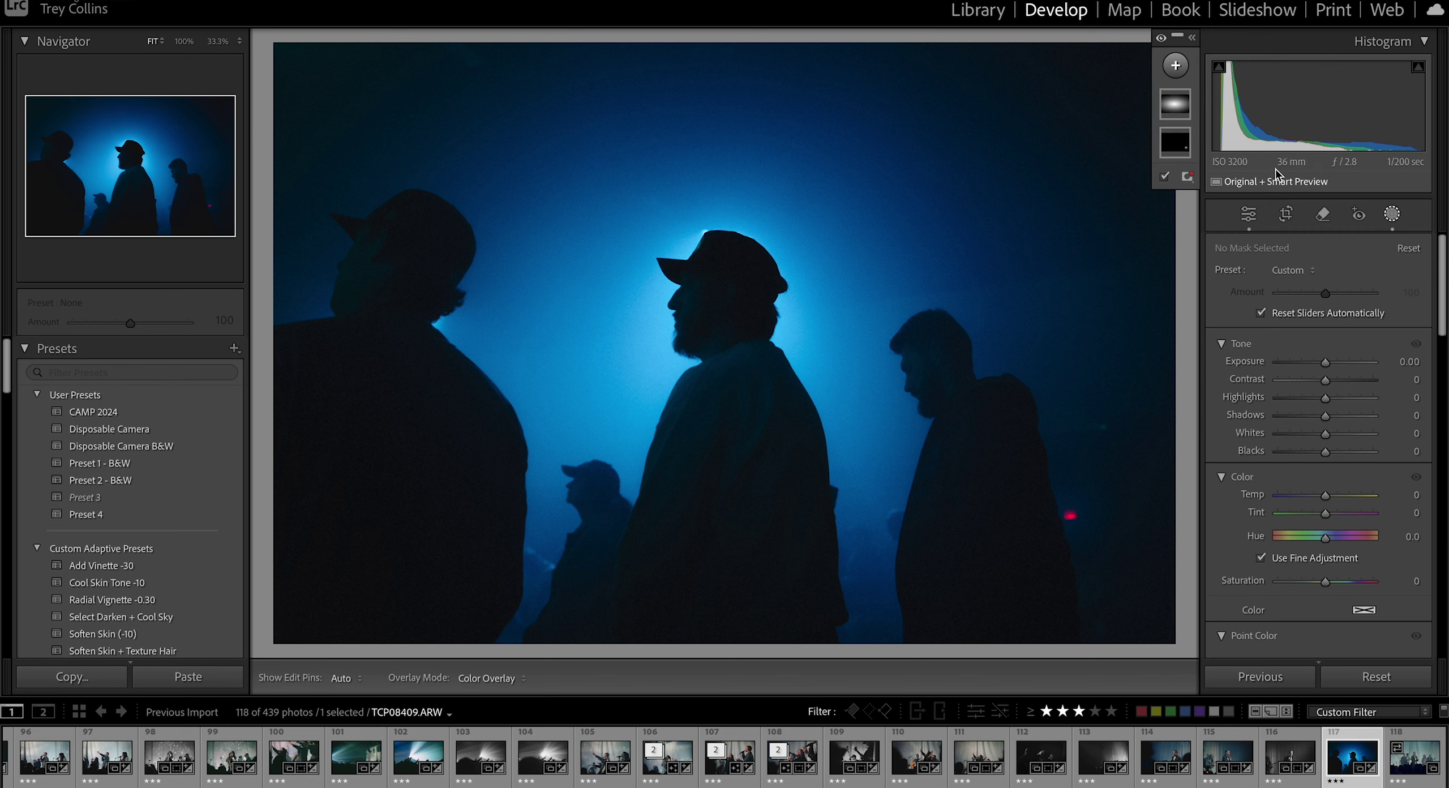
{"action": "left_click_drag", "start_coordinate": [806, 55], "coordinate": [776, 41]}
{"action": "left_click_drag", "start_coordinate": [1325, 518], "coordinate": [1296, 520]}
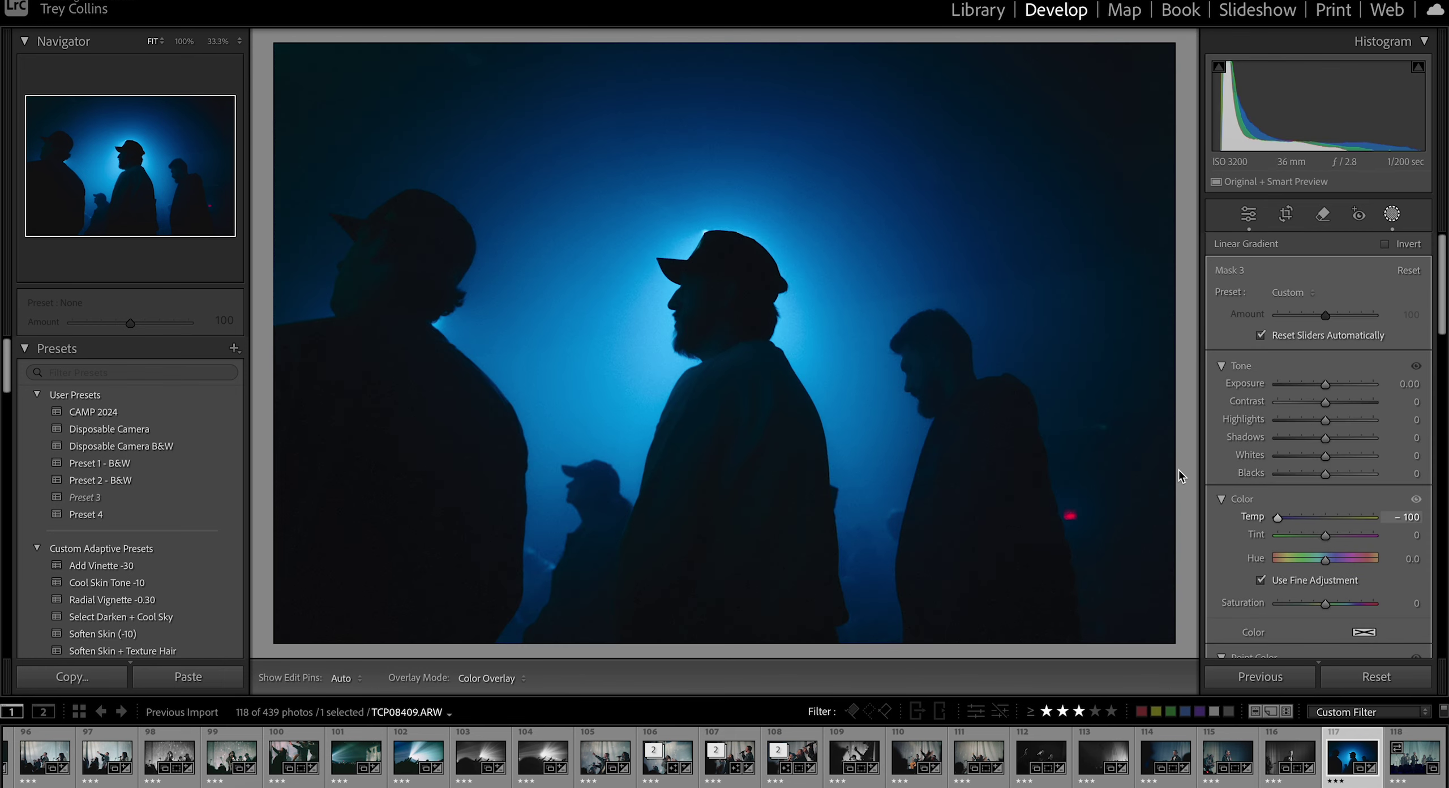
{"action": "left_click_drag", "start_coordinate": [1179, 470], "coordinate": [1180, 471]}
{"action": "key", "text": "super+z"}
{"action": "left_click_drag", "start_coordinate": [1326, 561], "coordinate": [1252, 562]}
{"action": "left_click_drag", "start_coordinate": [1318, 561], "coordinate": [1224, 575]}
{"action": "left_click", "coordinate": [1397, 209]}
Step: Compare photo TCP08409 with its unedited version and set the overall Exposure to −0.10
{"action": "key", "text": "backslash"}
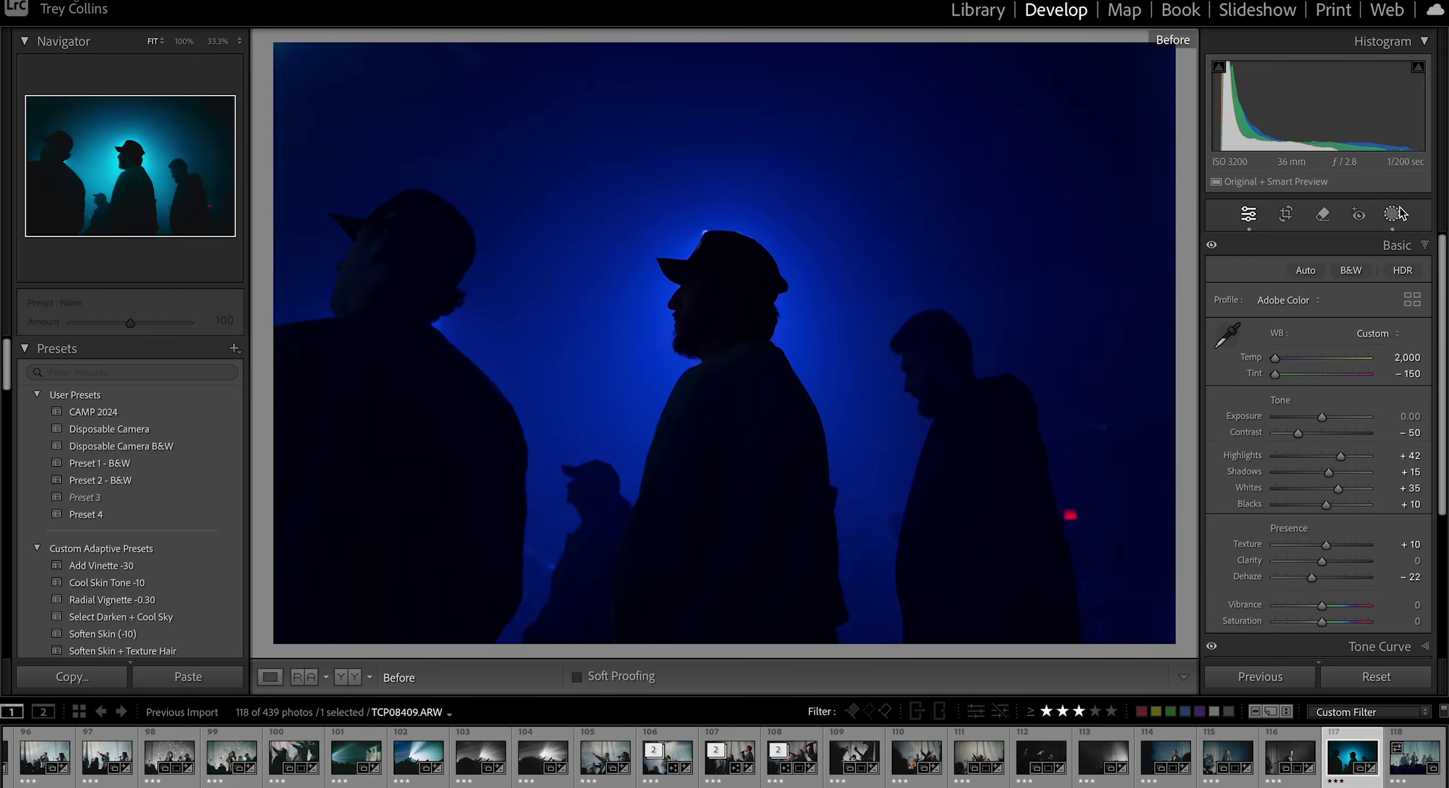
{"action": "key", "text": "backslash"}
{"action": "double_click", "coordinate": [1186, 353]}
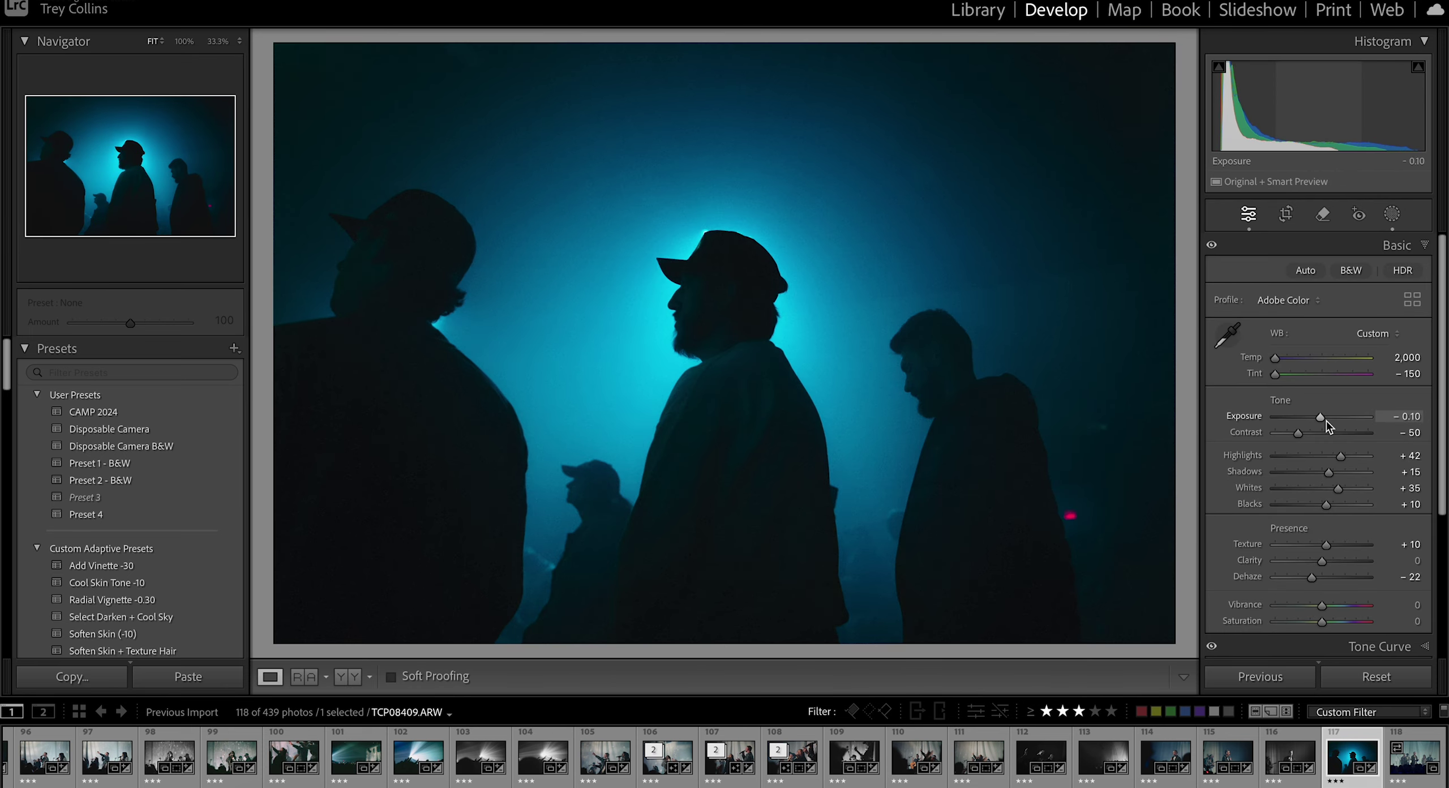
Step: Set photo TCP08409's Exposure to +0.10 and Highlights to +61, and rate the last photo in the filmstrip two stars
{"action": "left_click_drag", "start_coordinate": [1320, 417], "coordinate": [1356, 456]}
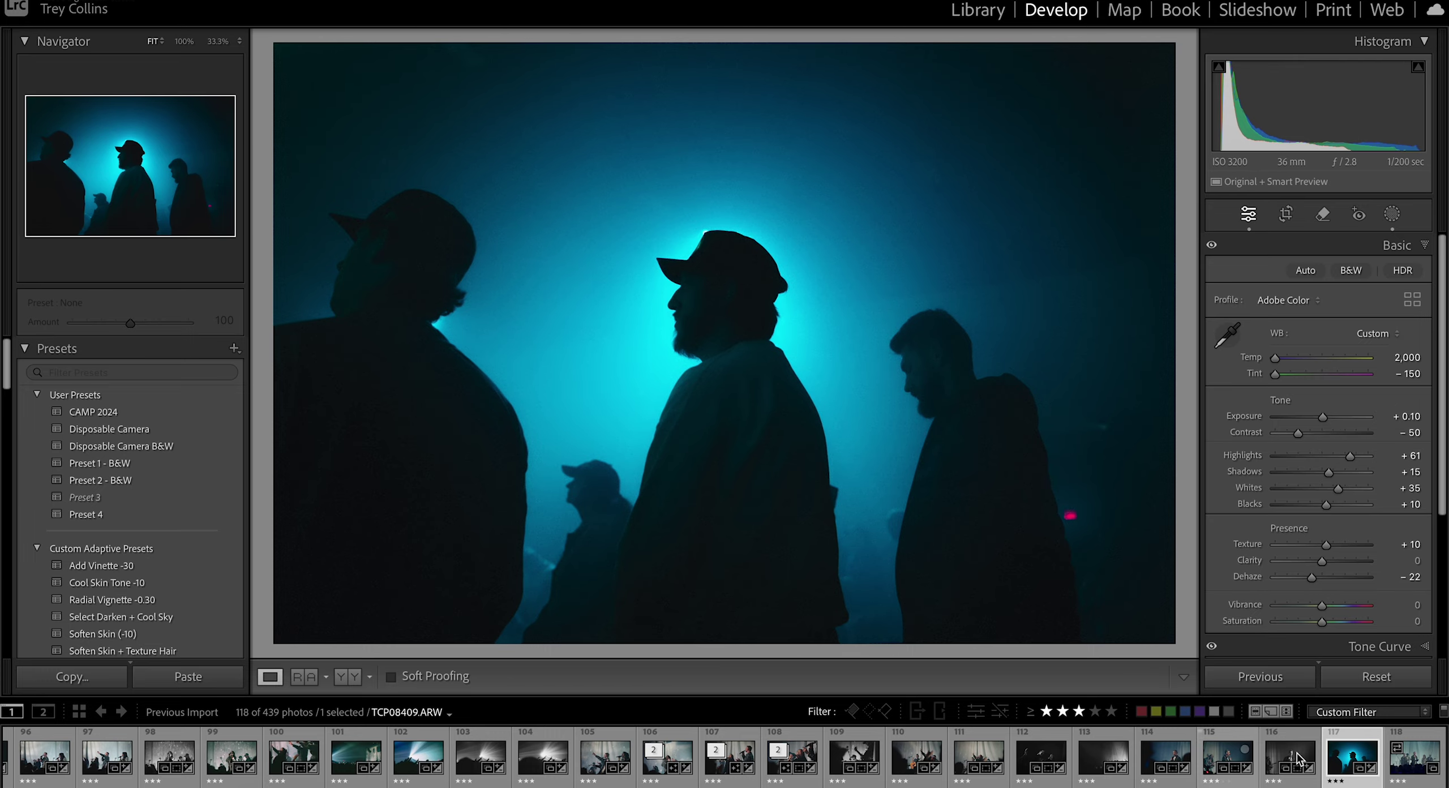
{"action": "left_click", "coordinate": [1415, 759]}
{"action": "key", "text": "2"}
Step: Review the edited three-star photos one by one in order, from the start of the filmstrip through TCP08404
{"action": "scroll", "coordinate": [875, 765], "scroll_direction": "left", "scroll_amount": 15}
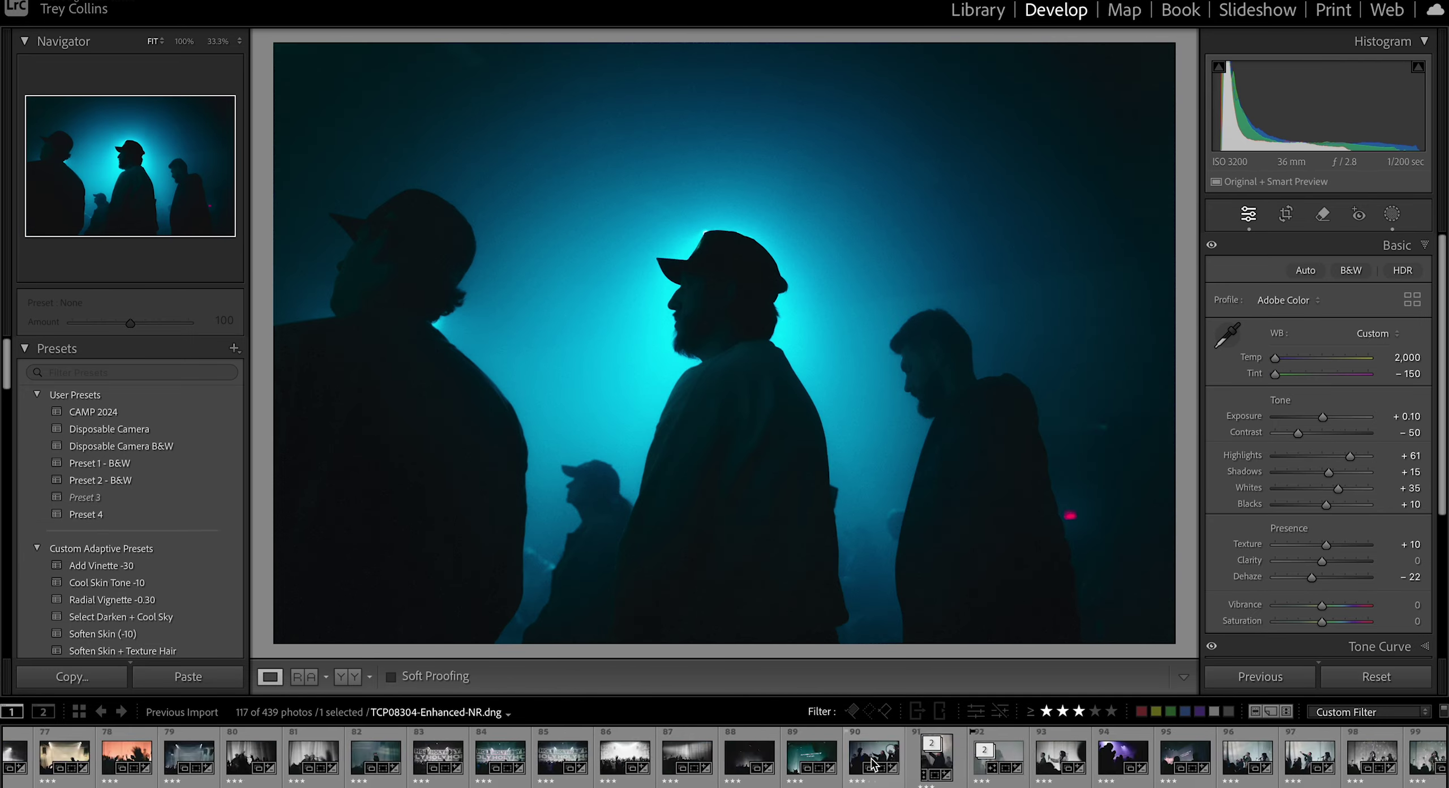
{"action": "scroll", "coordinate": [874, 765], "scroll_direction": "left", "scroll_amount": 20}
{"action": "left_click", "coordinate": [21, 761]}
{"action": "key", "text": "Right"}
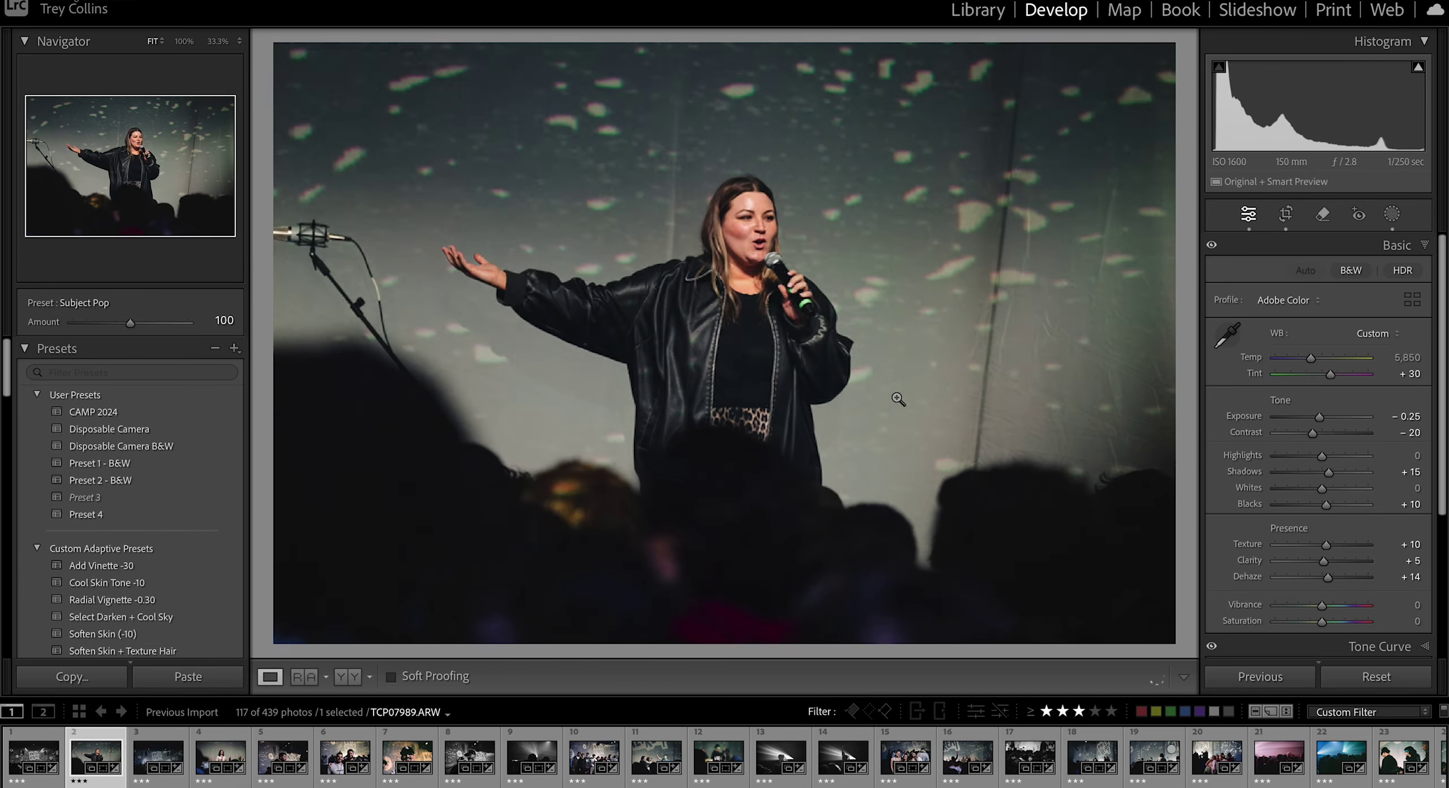
{"action": "key", "text": "Right"}
{"action": "key", "text": "Right"}
{"action": "key", "text": "Right"}
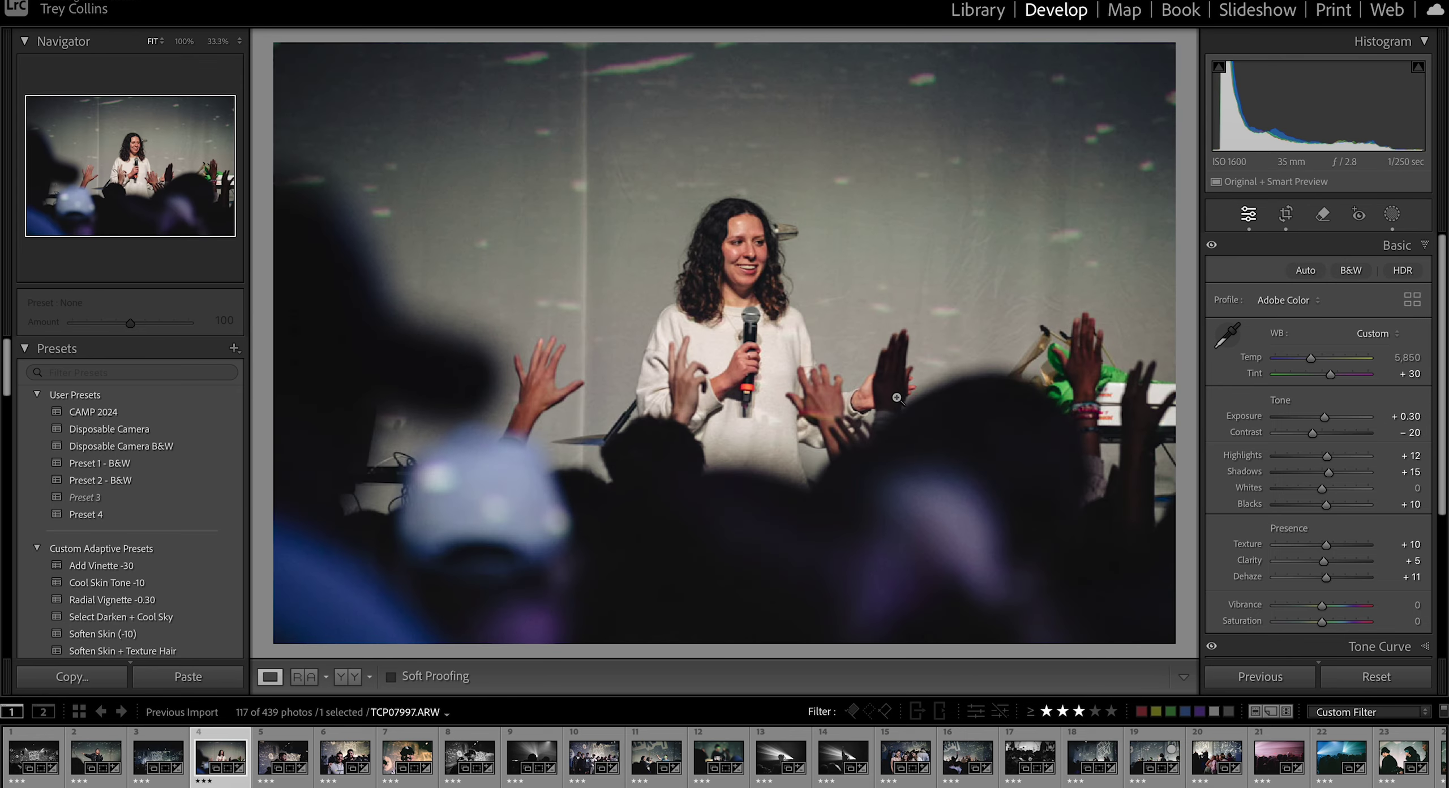
{"action": "key", "text": "Right"}
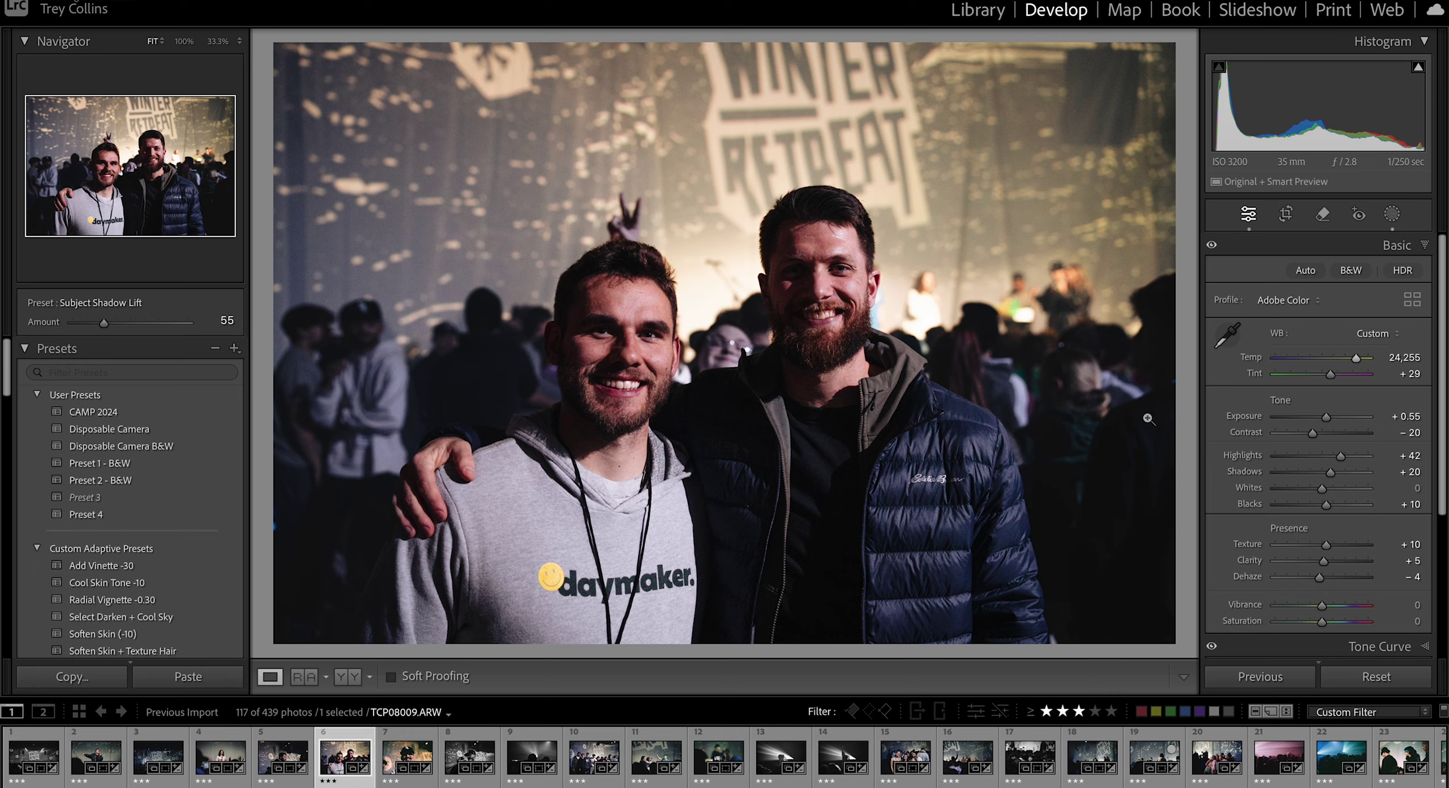
{"action": "key", "text": "Right"}
{"action": "key", "text": "Right"}
{"action": "key", "text": "Right"}
{"action": "key", "text": "Right"}
{"action": "key", "text": "Right"}
{"action": "key", "text": "Right"}
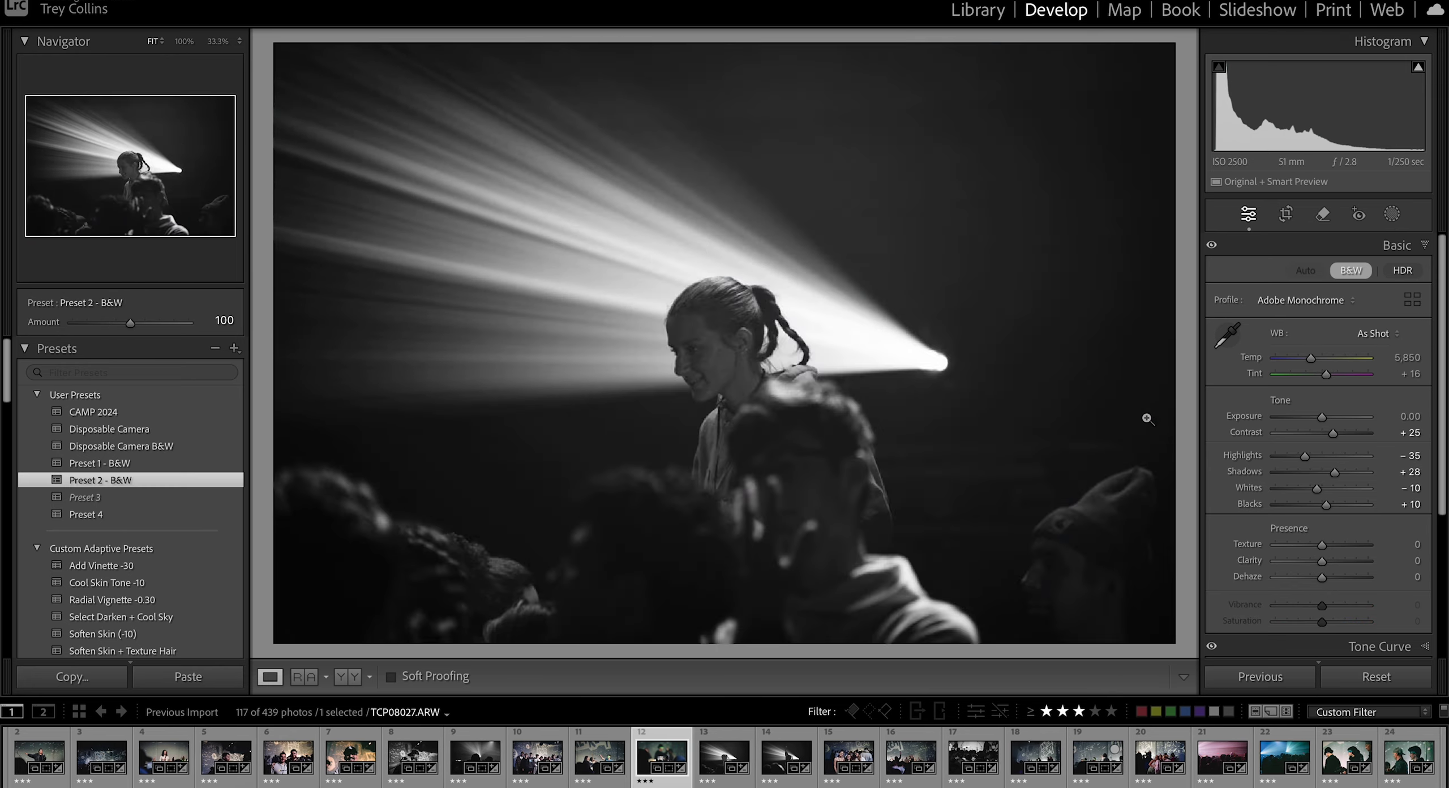
{"action": "key", "text": "Right"}
{"action": "key", "text": "Right"}
{"action": "key", "text": "Right"}
{"action": "key", "text": "Right"}
{"action": "key", "text": "Right"}
{"action": "key", "text": "Right"}
{"action": "key", "text": "Right"}
{"action": "key", "text": "Right"}
{"action": "key", "text": "Right"}
{"action": "key", "text": "Right"}
{"action": "key", "text": "Right"}
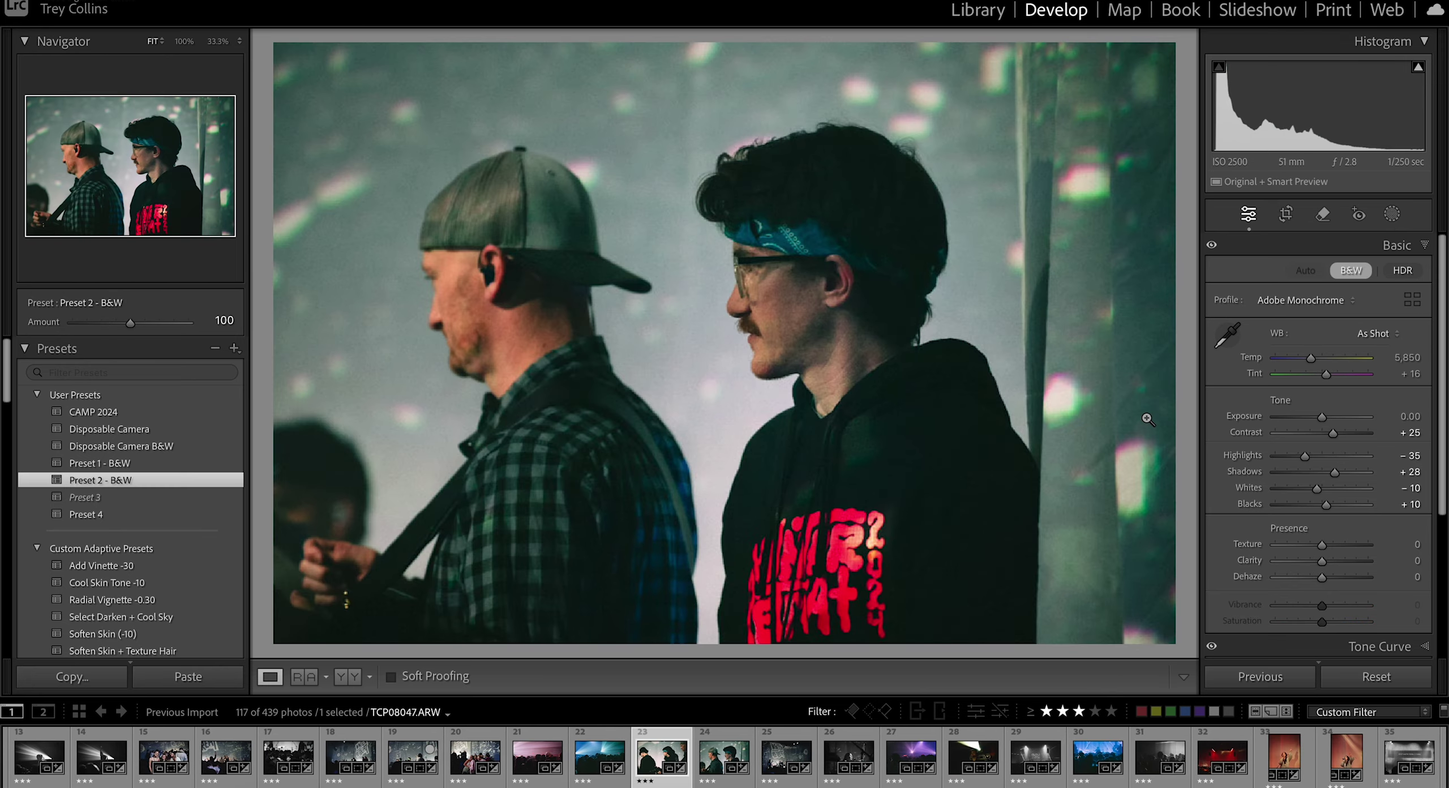
{"action": "key", "text": "Right"}
{"action": "key", "text": "Right"}
{"action": "key", "text": "Right"}
{"action": "key", "text": "Right"}
{"action": "key", "text": "Right"}
{"action": "key", "text": "Right"}
{"action": "key", "text": "Right"}
{"action": "key", "text": "Right"}
{"action": "key", "text": "Right"}
{"action": "key", "text": "Right"}
{"action": "key", "text": "Right"}
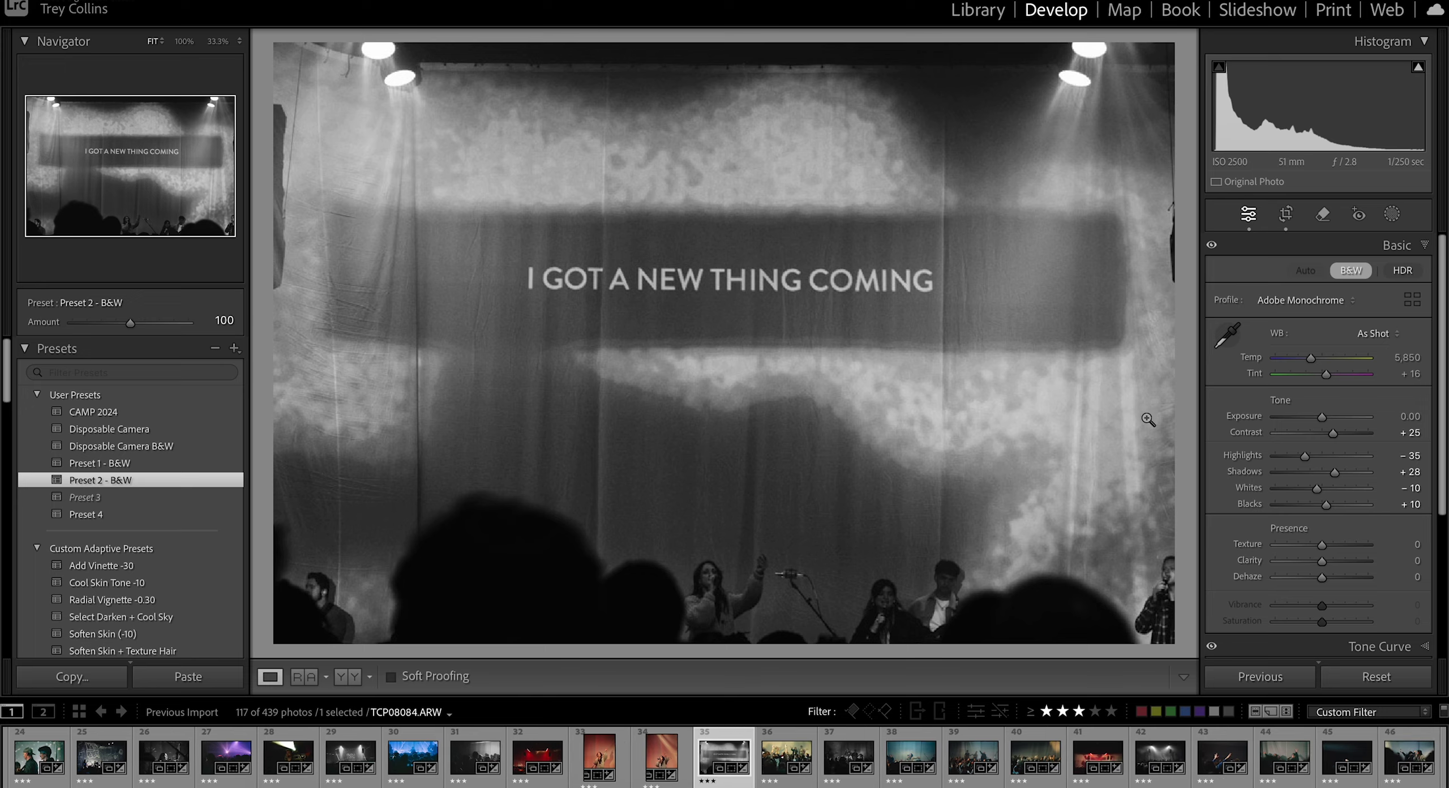
{"action": "key", "text": "Right"}
{"action": "key", "text": "Right"}
{"action": "key", "text": "Right"}
{"action": "key", "text": "Right"}
{"action": "key", "text": "Right"}
{"action": "key", "text": "Right"}
{"action": "key", "text": "Right"}
{"action": "key", "text": "Right"}
{"action": "key", "text": "Right"}
{"action": "key", "text": "Right"}
{"action": "key", "text": "Right"}
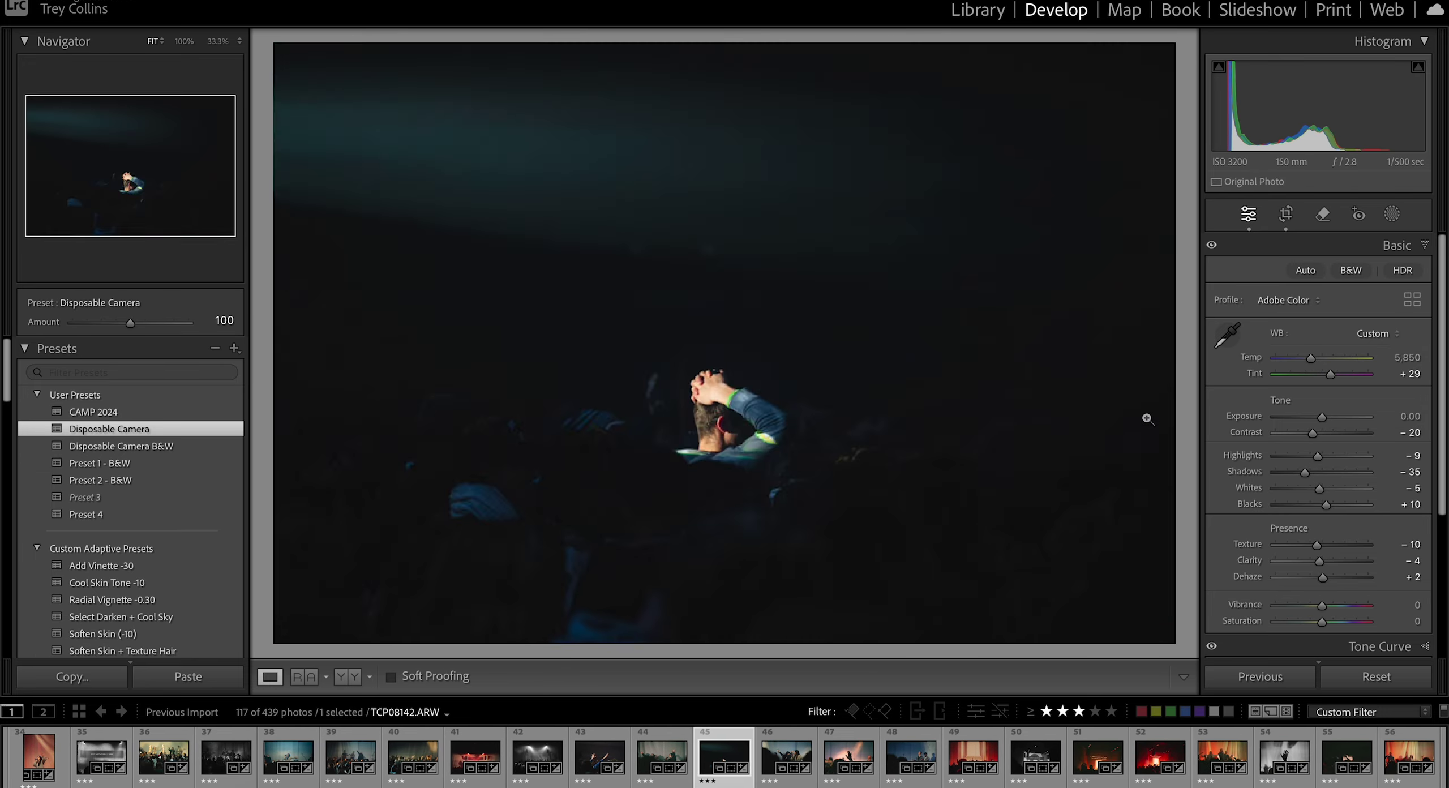
{"action": "key", "text": "Right"}
{"action": "key", "text": "Right"}
{"action": "key", "text": "Right"}
{"action": "key", "text": "Right"}
{"action": "key", "text": "Right"}
{"action": "key", "text": "Right"}
{"action": "key", "text": "Right"}
{"action": "key", "text": "Right"}
{"action": "key", "text": "Right"}
{"action": "key", "text": "Right"}
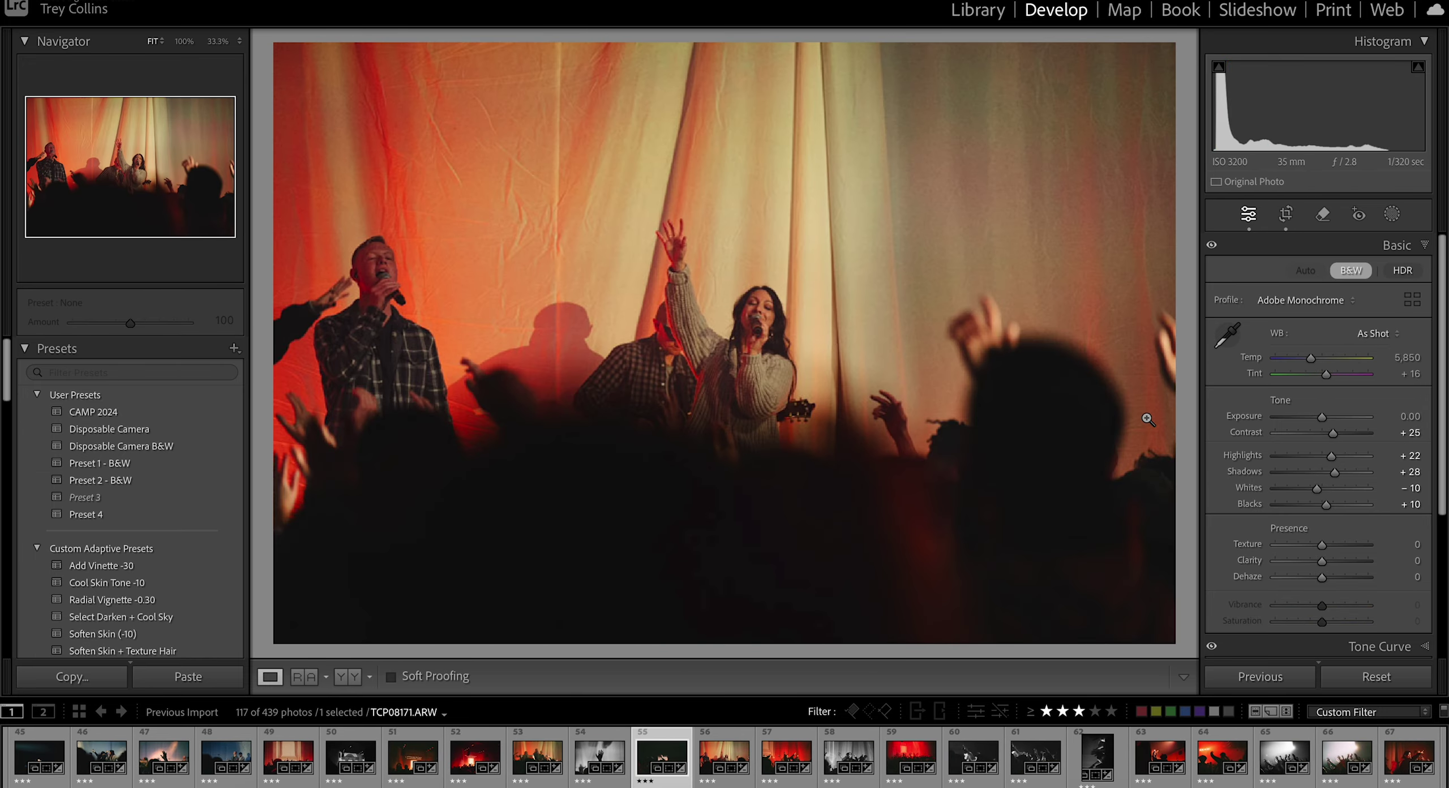
{"action": "key", "text": "Right"}
{"action": "key", "text": "Right"}
{"action": "key", "text": "Right"}
{"action": "key", "text": "Right"}
{"action": "key", "text": "Right"}
{"action": "key", "text": "Right"}
{"action": "key", "text": "Right"}
{"action": "key", "text": "Right"}
{"action": "key", "text": "Right"}
{"action": "key", "text": "Right"}
{"action": "key", "text": "Right"}
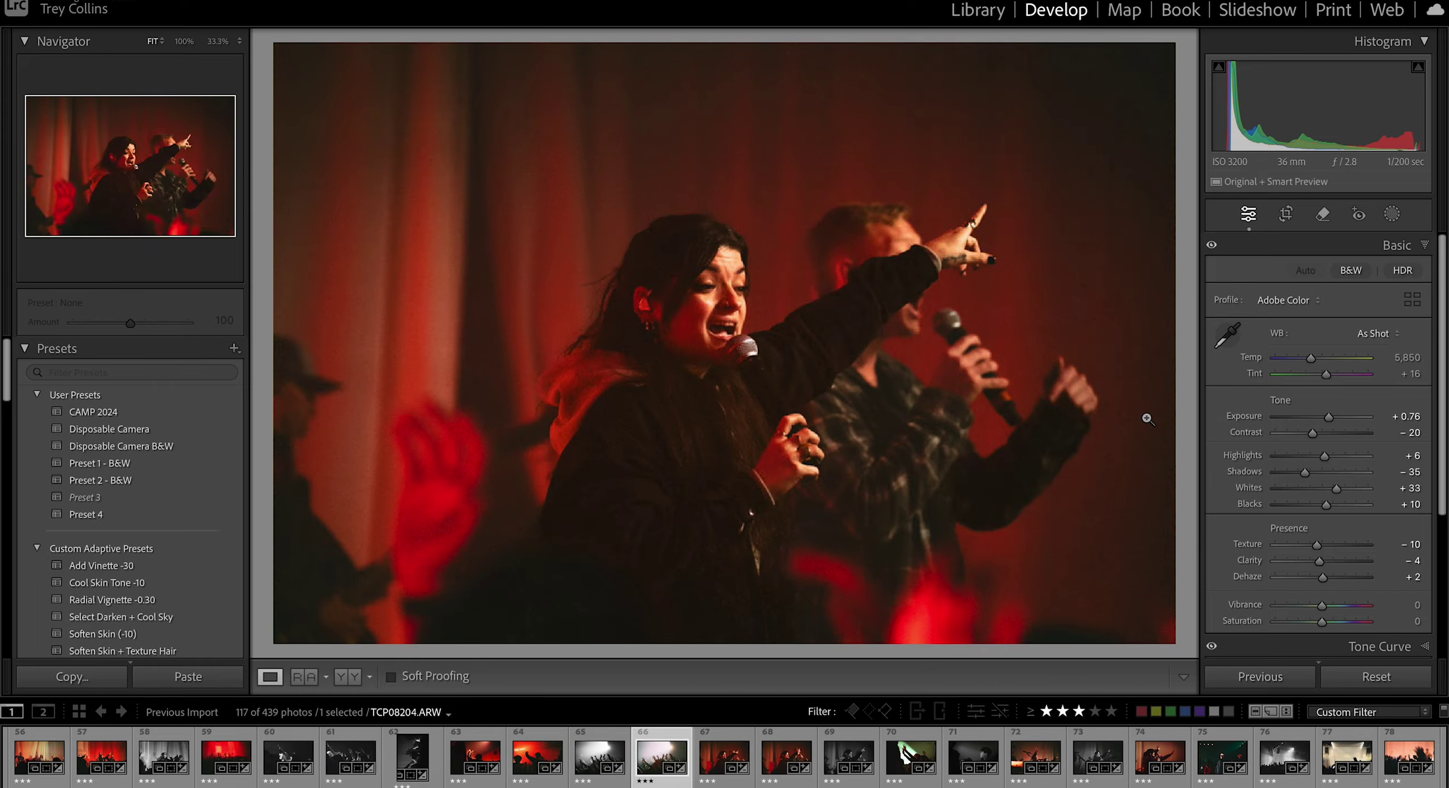
{"action": "key", "text": "Right"}
{"action": "key", "text": "Right"}
{"action": "key", "text": "Right"}
{"action": "key", "text": "Right"}
{"action": "key", "text": "Right"}
{"action": "key", "text": "Right"}
{"action": "key", "text": "Right"}
{"action": "key", "text": "Right"}
{"action": "key", "text": "Right"}
{"action": "key", "text": "Right"}
{"action": "key", "text": "Right"}
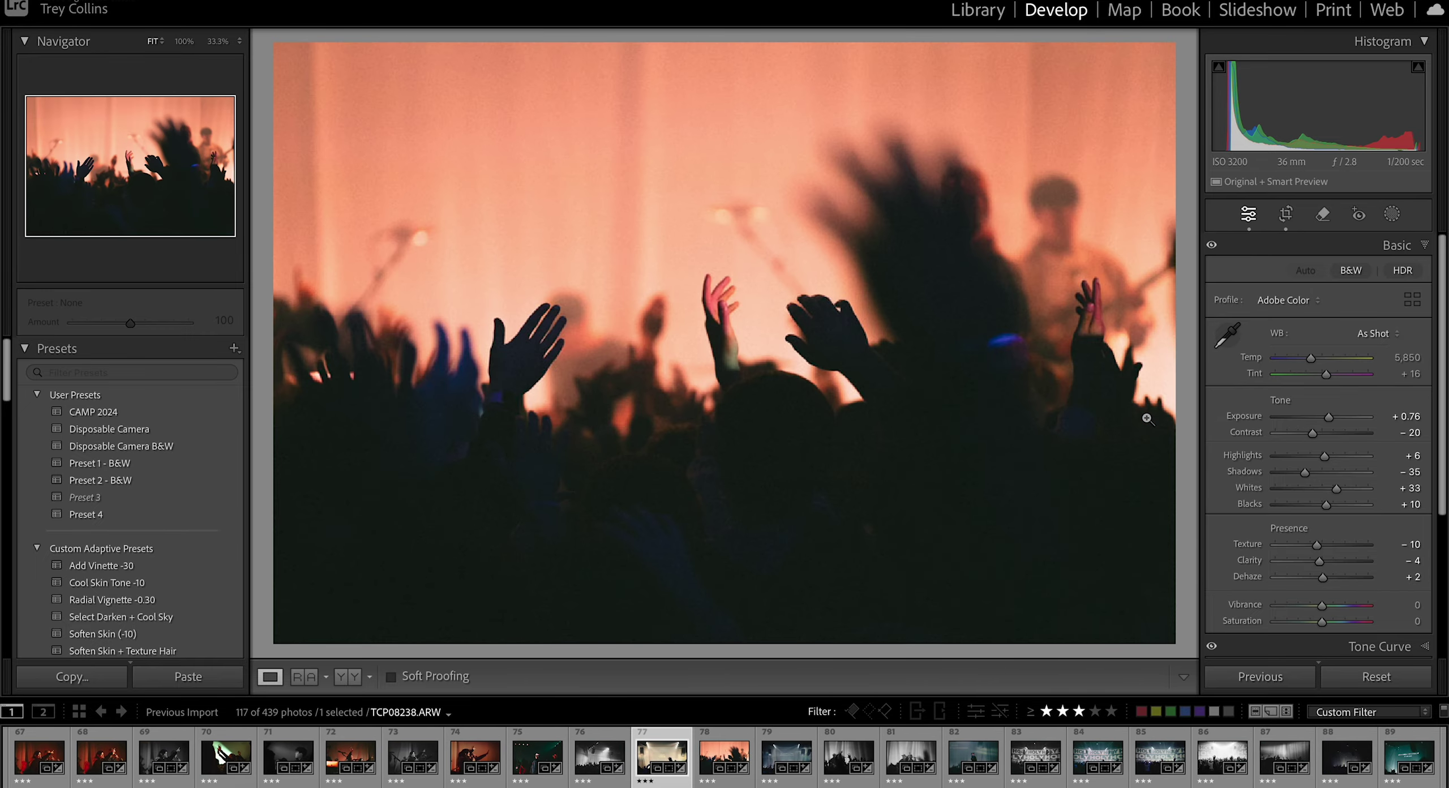
{"action": "key", "text": "Right"}
{"action": "key", "text": "Right"}
{"action": "key", "text": "Right"}
{"action": "key", "text": "Right"}
{"action": "key", "text": "Right"}
{"action": "key", "text": "Right"}
{"action": "key", "text": "Right"}
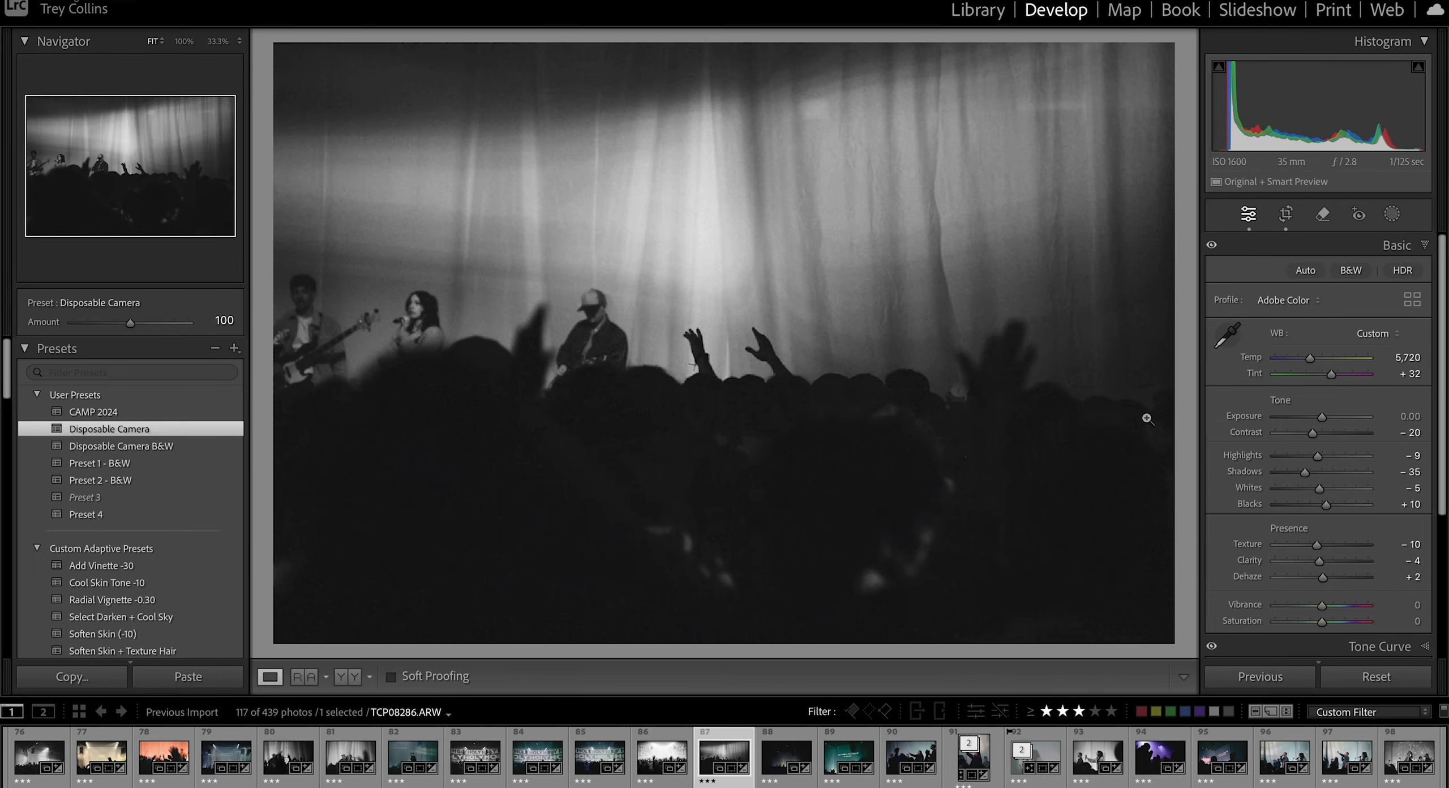
{"action": "key", "text": "Right"}
{"action": "key", "text": "Right"}
{"action": "key", "text": "Right"}
{"action": "key", "text": "Right"}
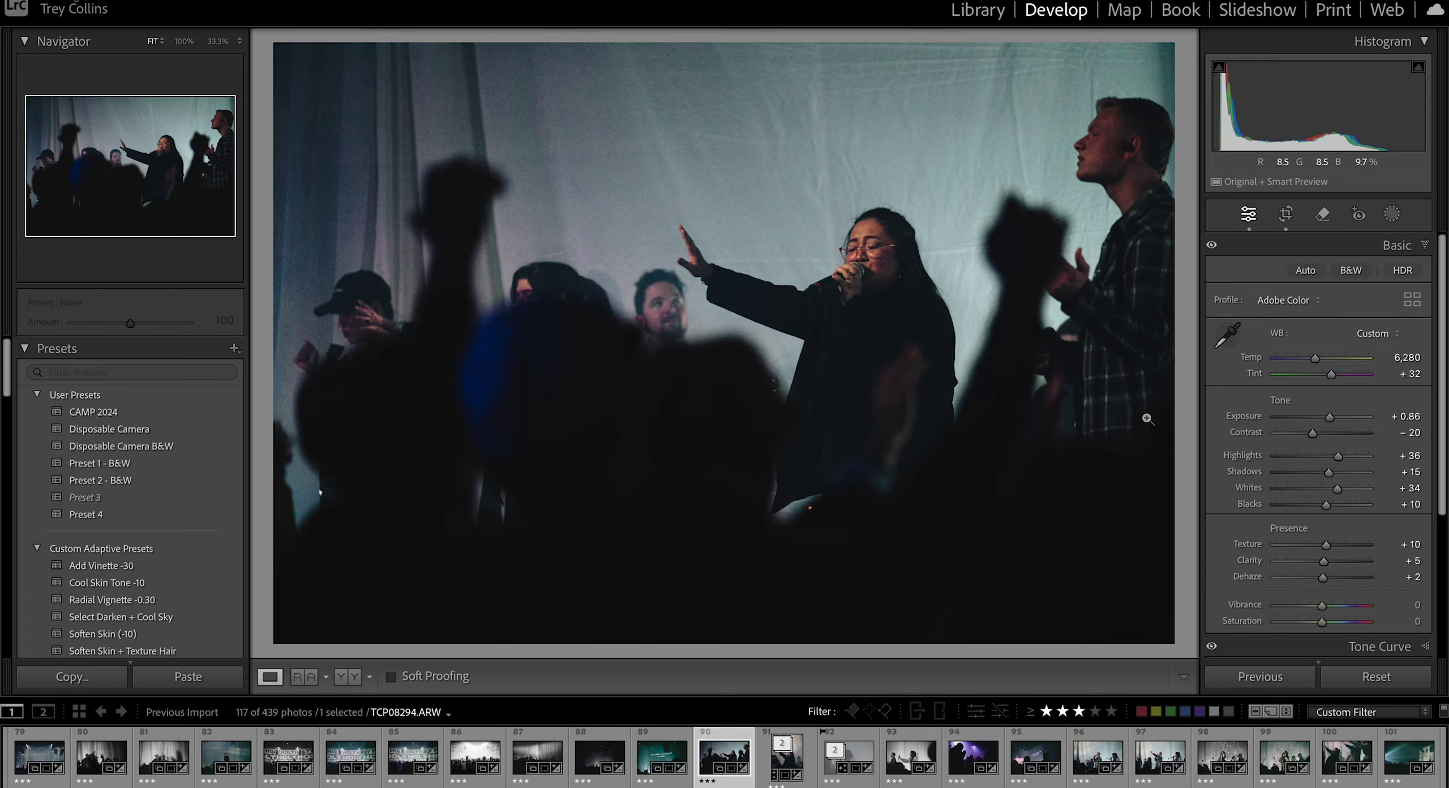
{"action": "key", "text": "Right"}
{"action": "key", "text": "Right"}
{"action": "key", "text": "Right"}
{"action": "key", "text": "Right"}
{"action": "key", "text": "Right"}
{"action": "key", "text": "Right"}
{"action": "key", "text": "Right"}
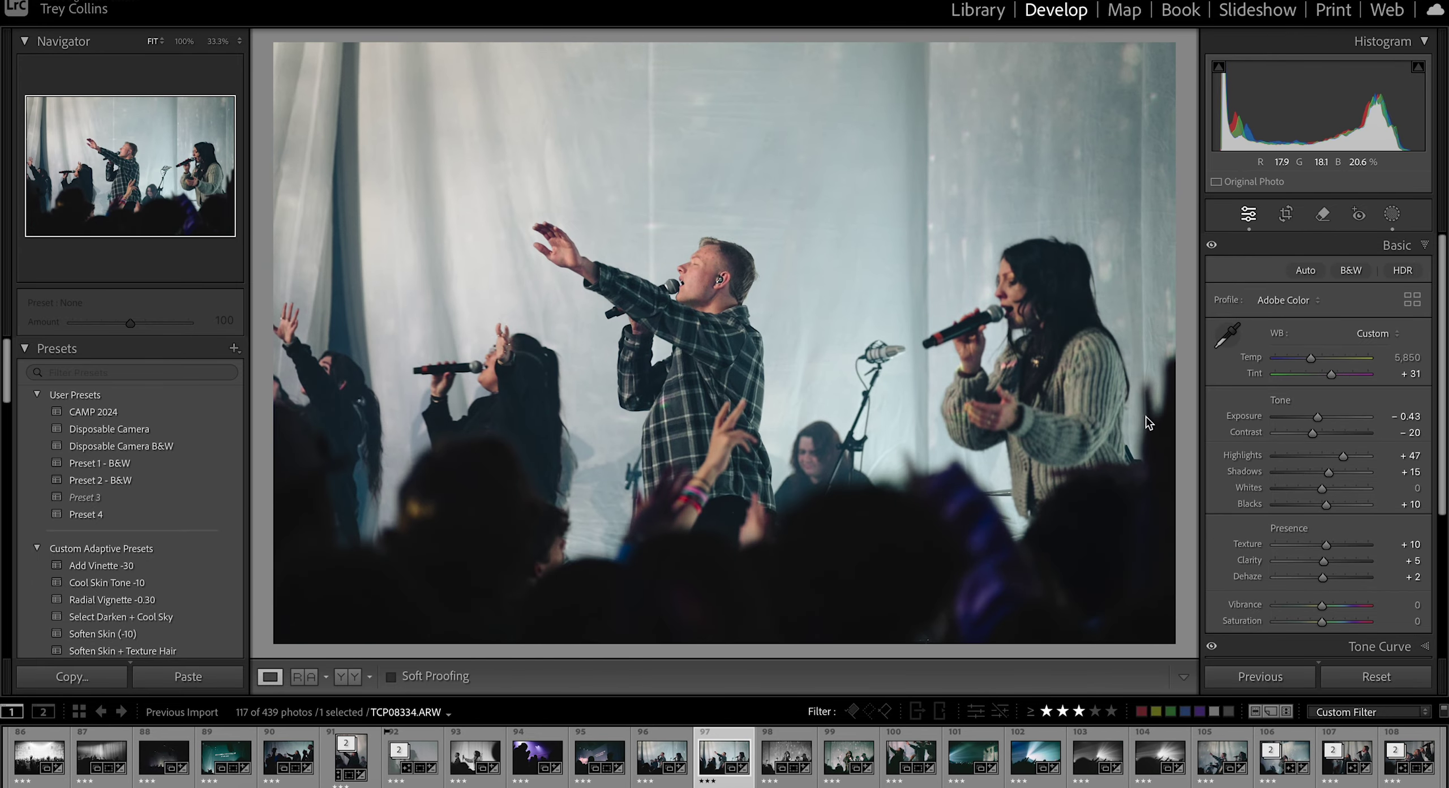
{"action": "key", "text": "Right"}
{"action": "key", "text": "Right"}
{"action": "key", "text": "Right"}
{"action": "key", "text": "Right"}
{"action": "key", "text": "Right"}
{"action": "key", "text": "Right"}
{"action": "key", "text": "Right"}
{"action": "key", "text": "Right"}
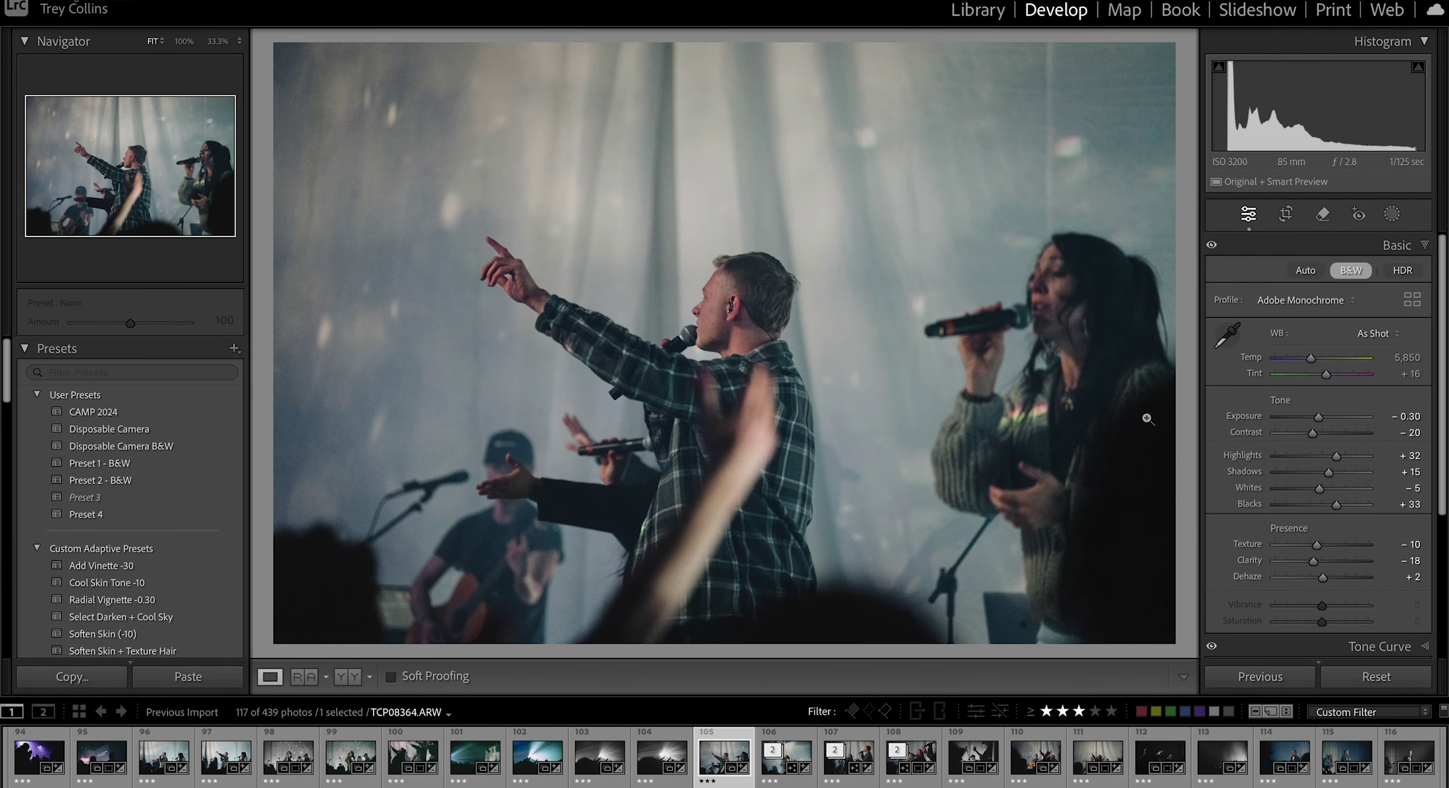
{"action": "key", "text": "Right"}
{"action": "key", "text": "Right"}
{"action": "key", "text": "Right"}
{"action": "key", "text": "Right"}
{"action": "key", "text": "Right"}
{"action": "key", "text": "Right"}
{"action": "key", "text": "Right"}
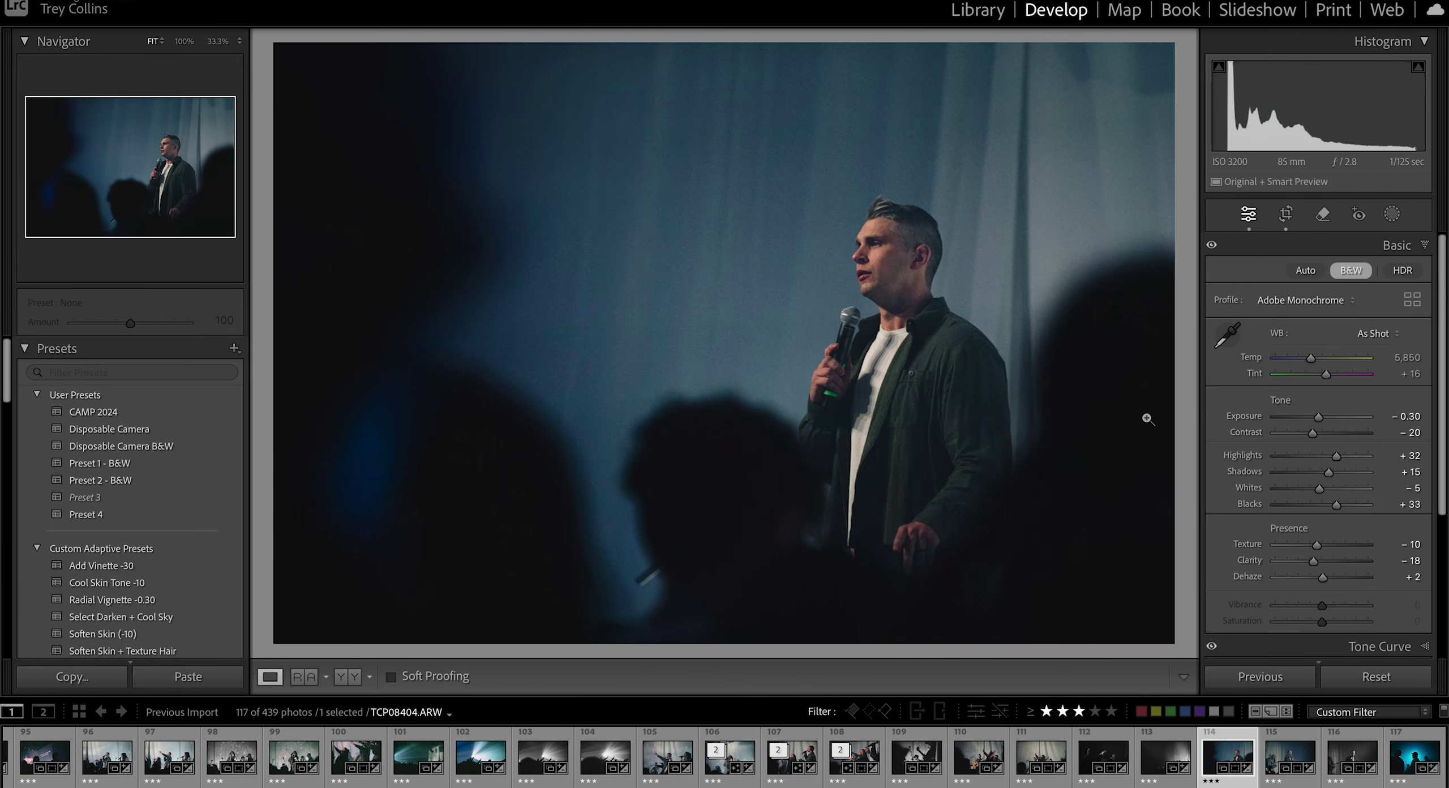